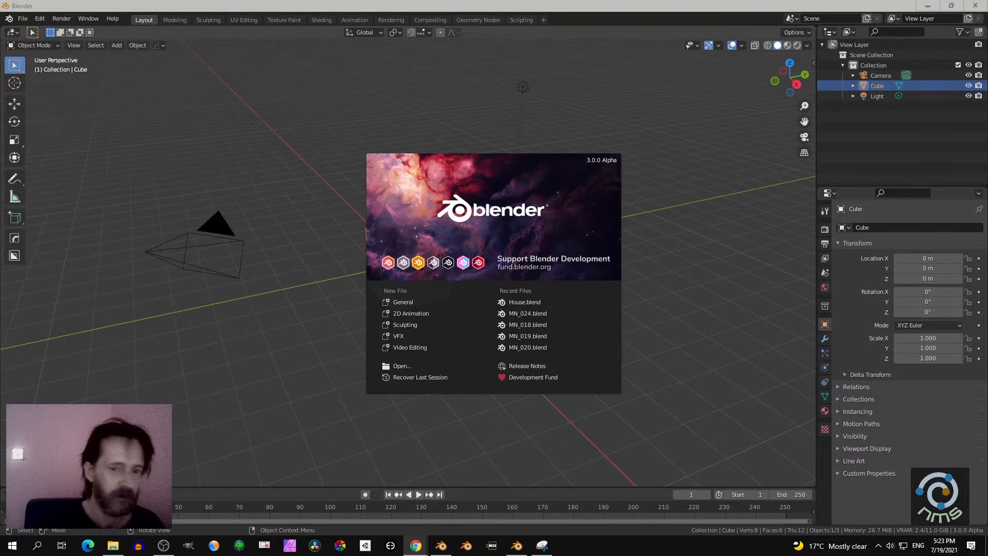
- Install the add-on EVexpress_10_3_4.zip from the EEVEE_Production_Suite Downloads folder
{"action": "left_click", "coordinate": [262, 337]}
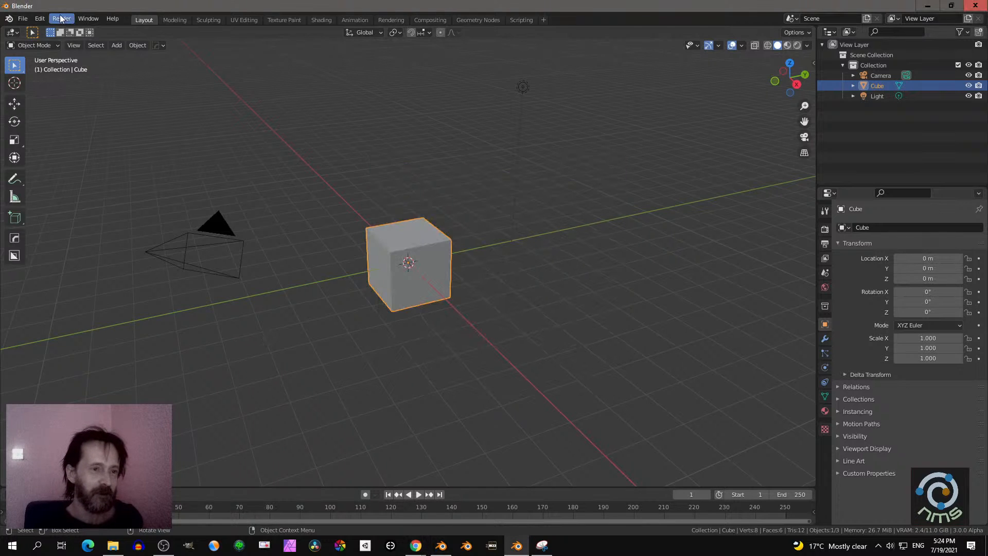
{"action": "left_click", "coordinate": [36, 20]}
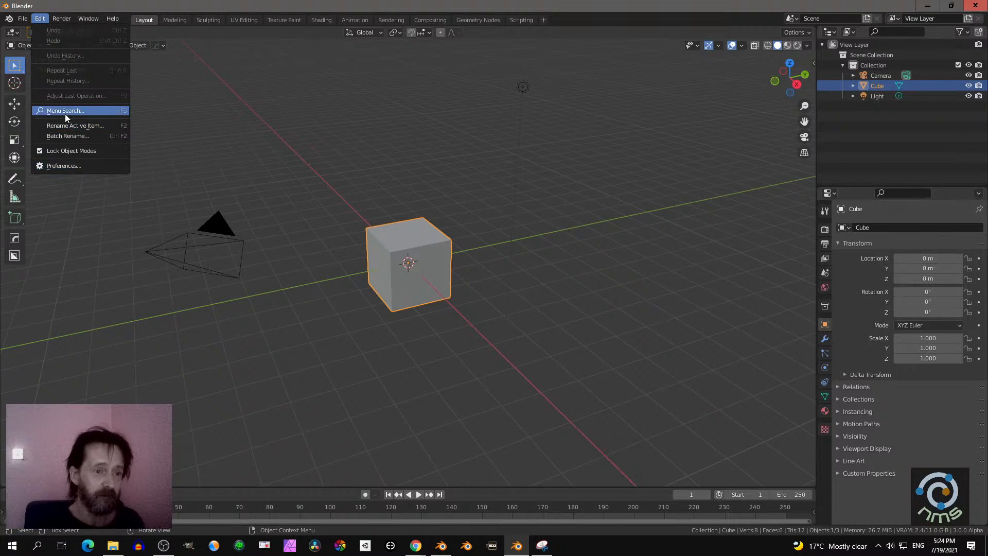
{"action": "left_click", "coordinate": [60, 167]}
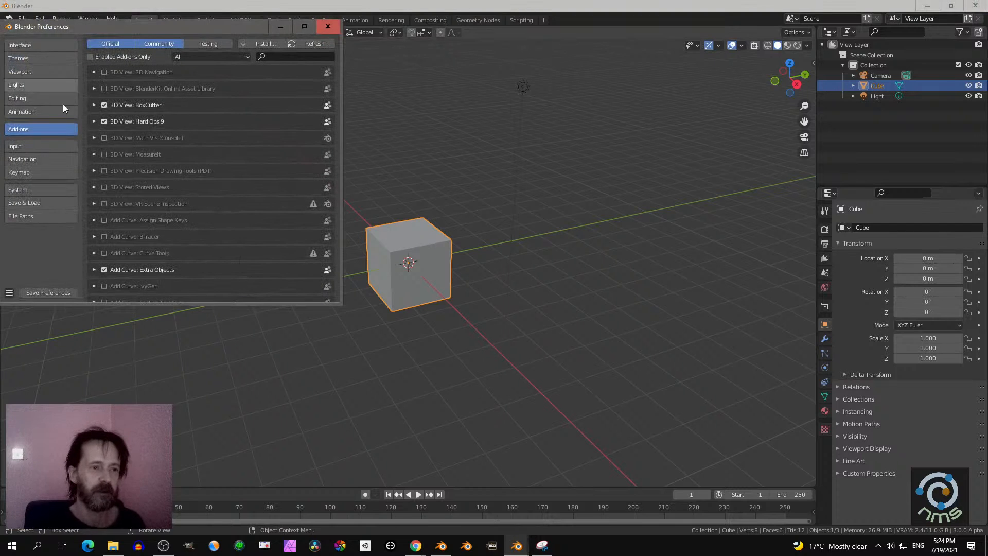
{"action": "left_click", "coordinate": [270, 45]}
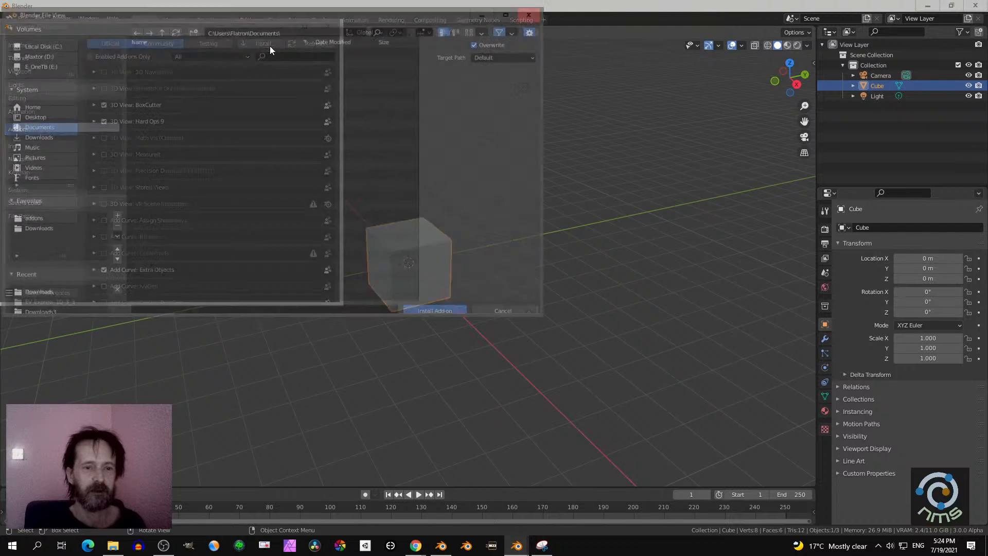
{"action": "left_click", "coordinate": [34, 230]}
{"action": "left_click", "coordinate": [509, 11]}
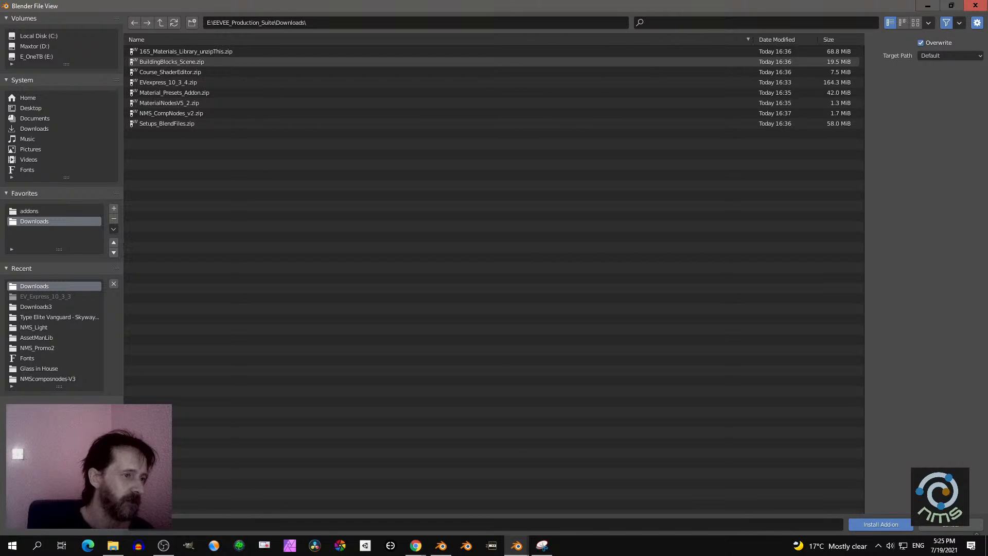
{"action": "key", "text": "alt+Tab"}
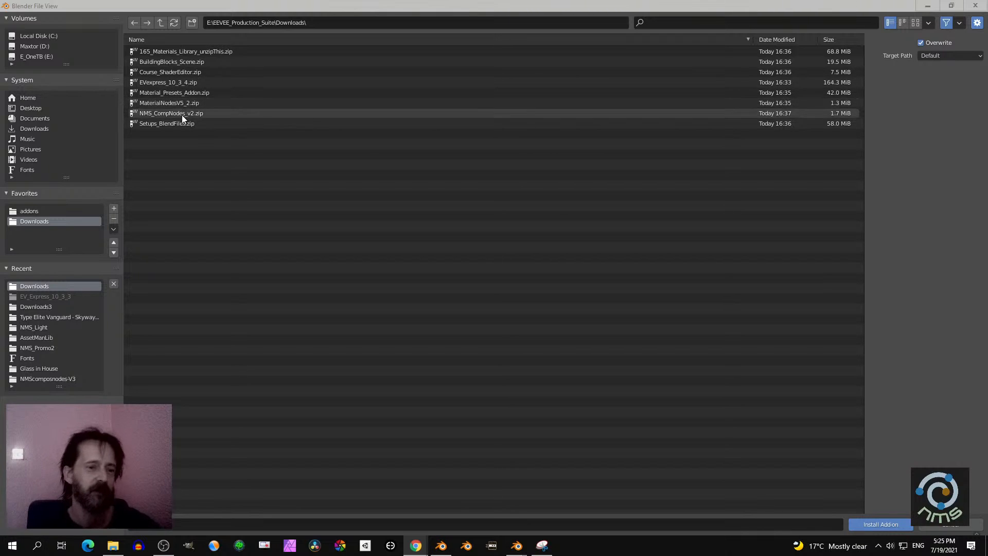
{"action": "left_click", "coordinate": [173, 84]}
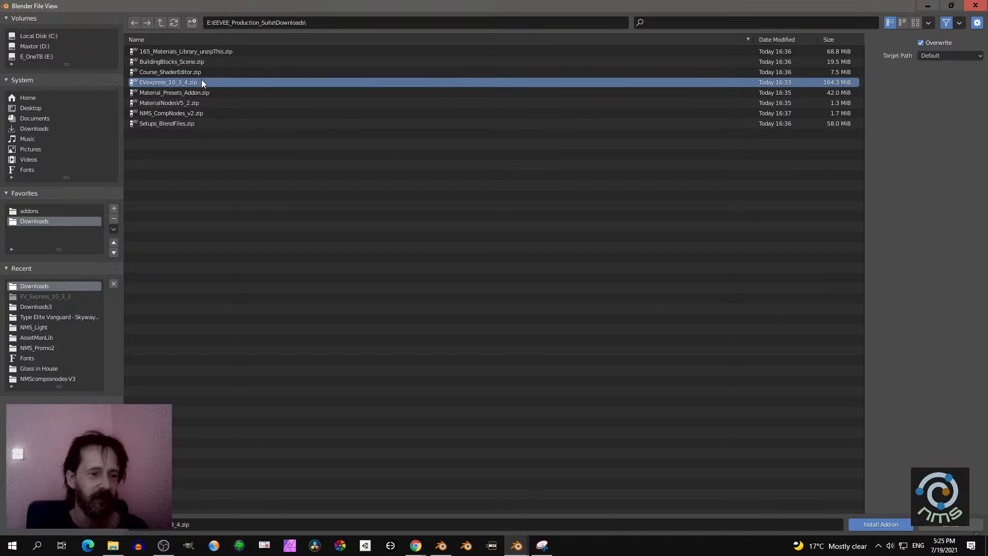
{"action": "left_click", "coordinate": [877, 524]}
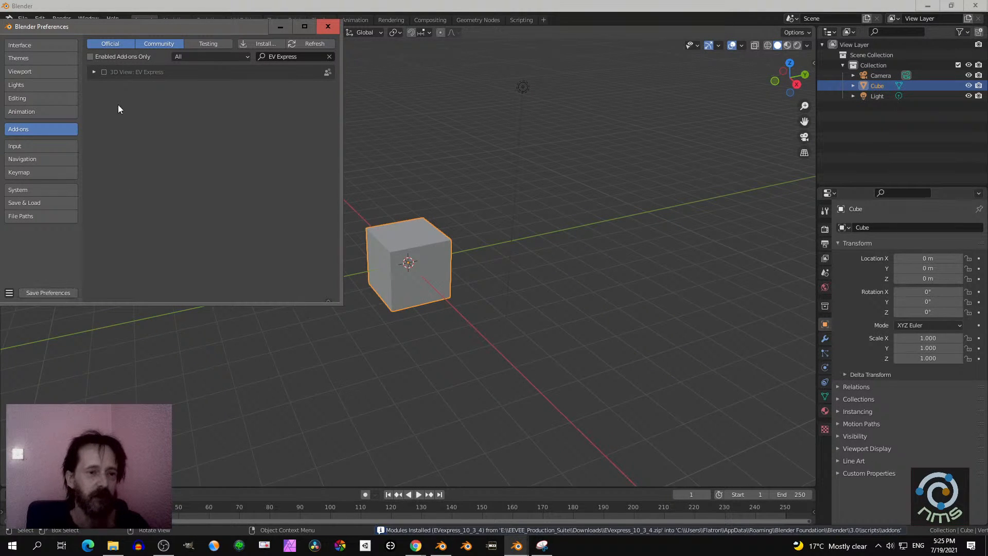
- Enable the EV Express add-on, view its details, and save and close the preferences
{"action": "left_click", "coordinate": [103, 73]}
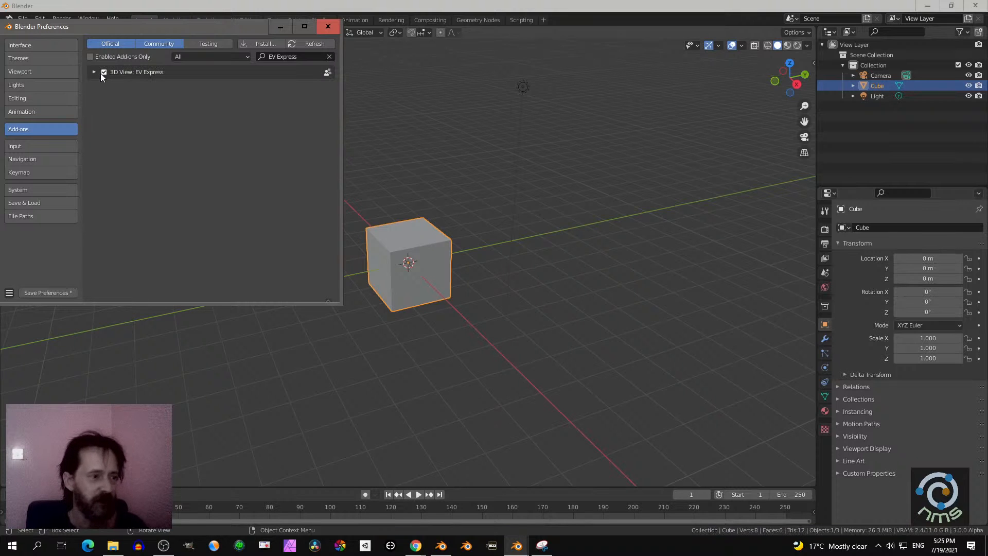
{"action": "left_click", "coordinate": [93, 73]}
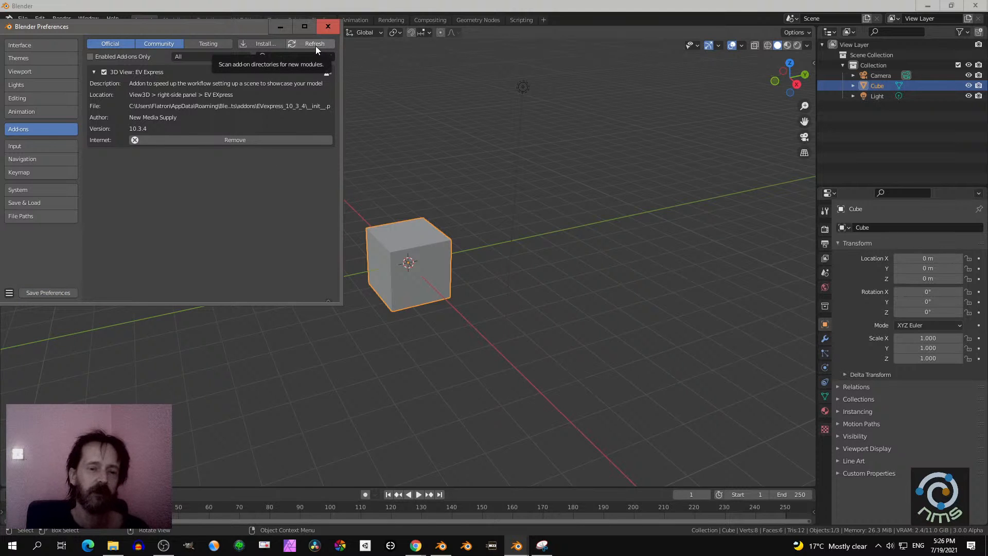
{"action": "left_click", "coordinate": [336, 29]}
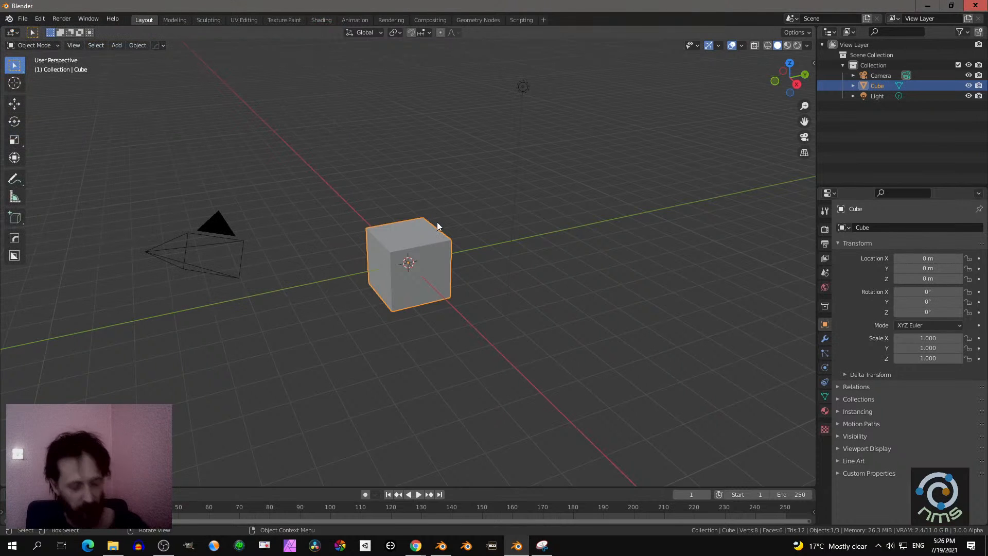
- Show the NMS add-on tools in the 3D viewport and browse the scene preset thumbnails
{"action": "key", "text": "n"}
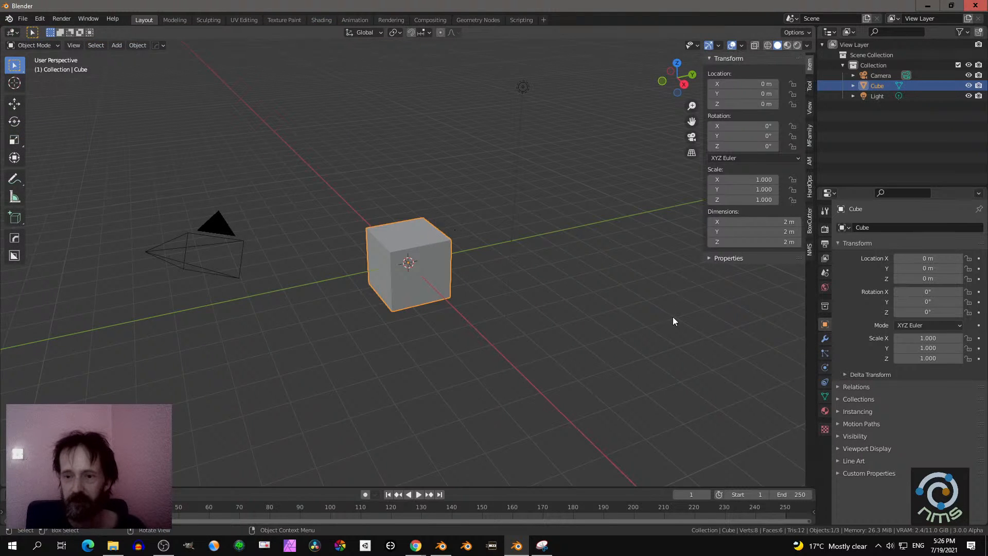
{"action": "left_click", "coordinate": [810, 251]}
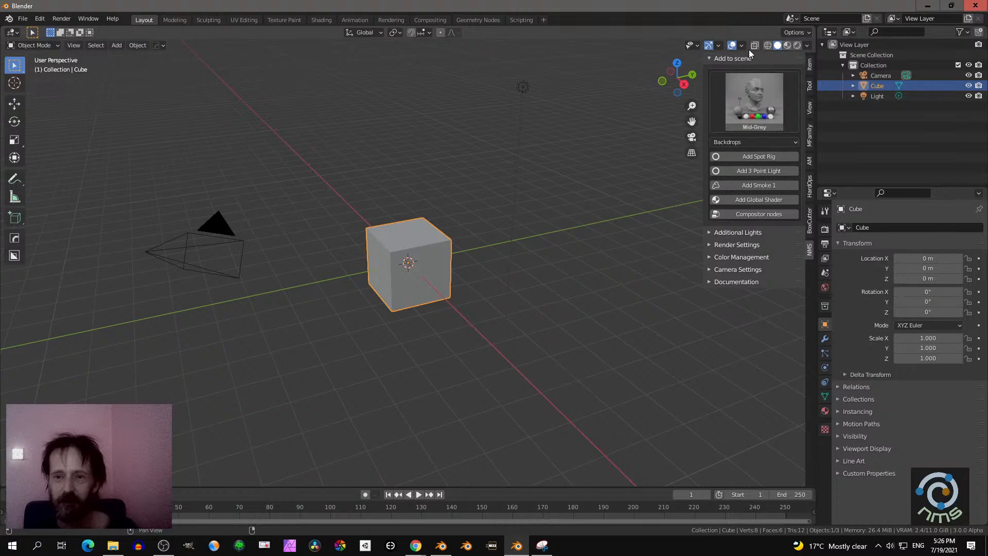
{"action": "left_click", "coordinate": [761, 91]}
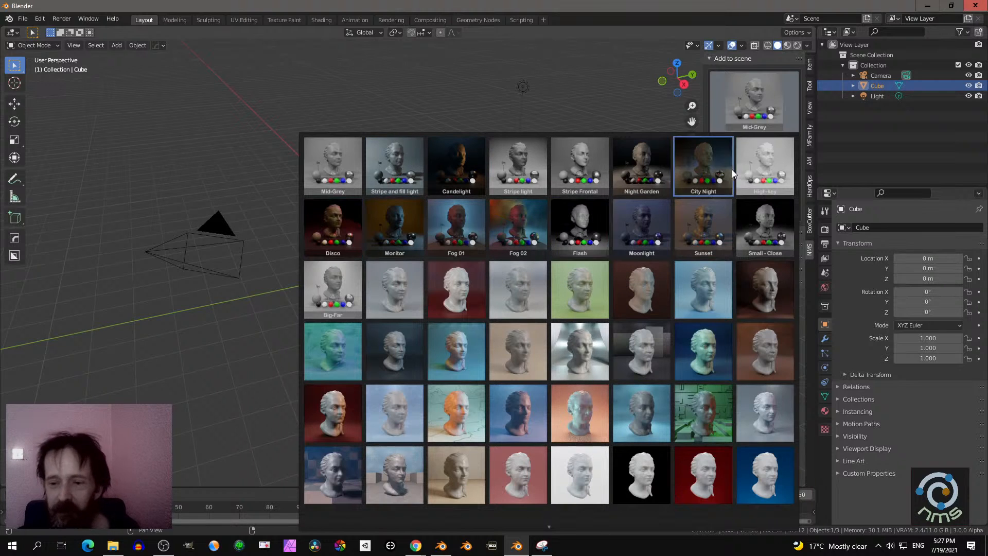
{"action": "left_click", "coordinate": [594, 91]}
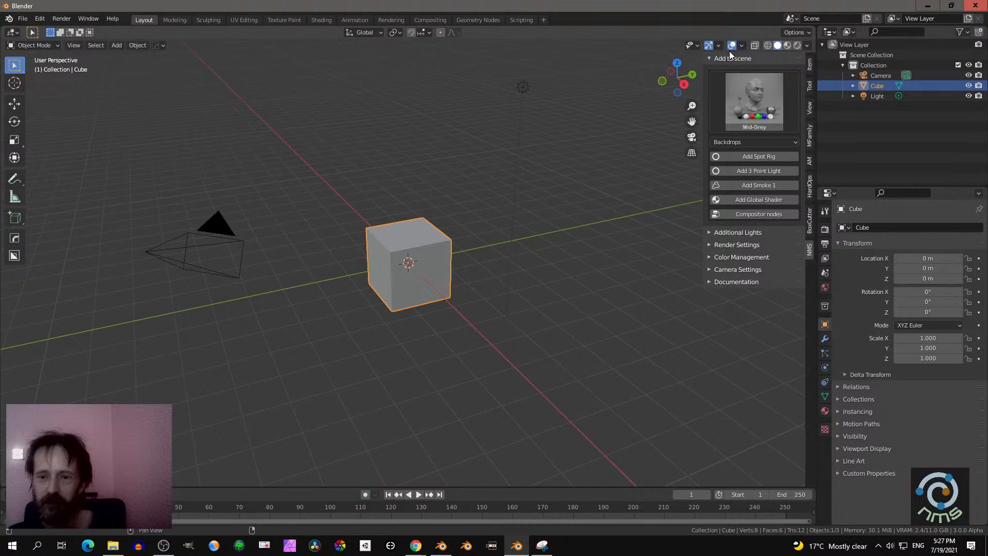
- Examine the add-on's Add to scene section and its Additional Lights options
{"action": "left_click", "coordinate": [710, 58]}
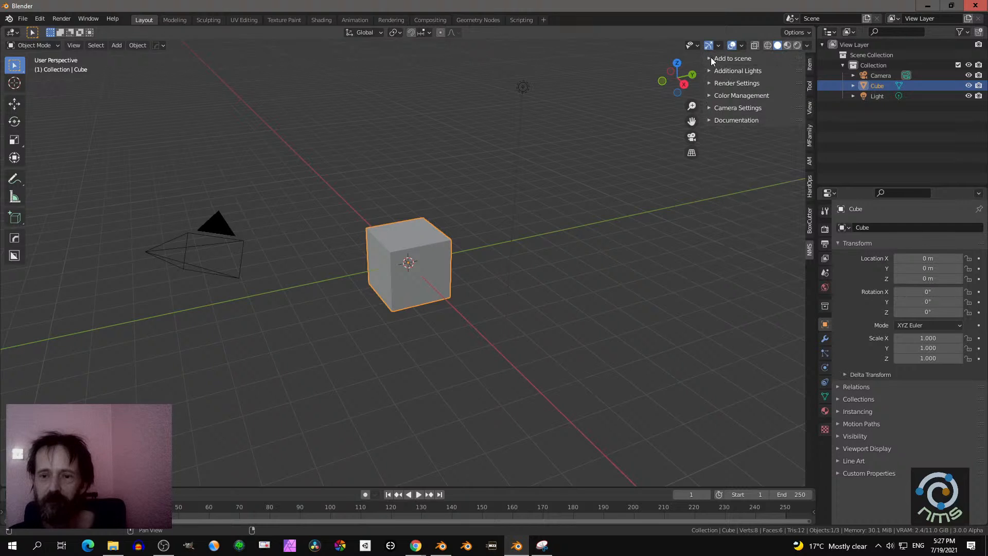
{"action": "left_click", "coordinate": [711, 57]}
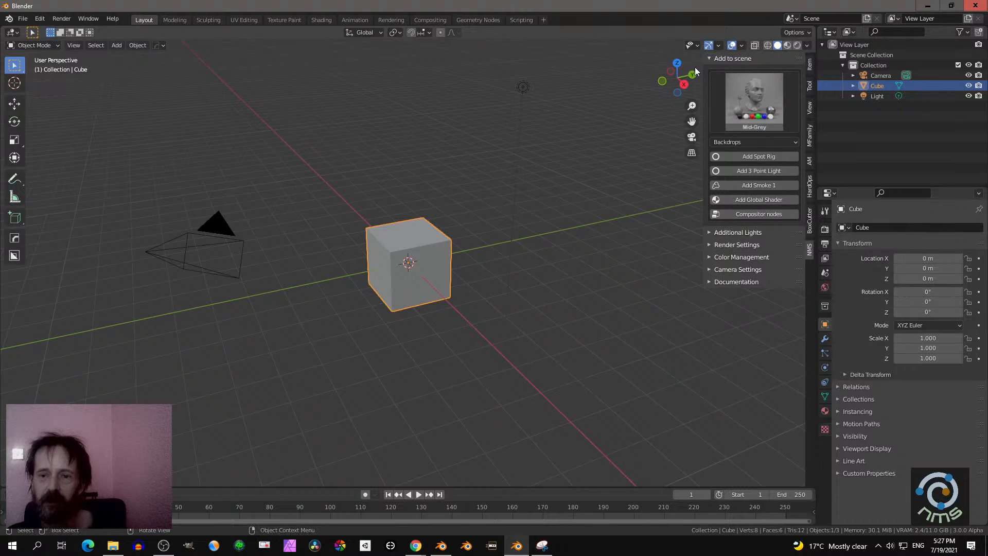
{"action": "left_click", "coordinate": [709, 59]}
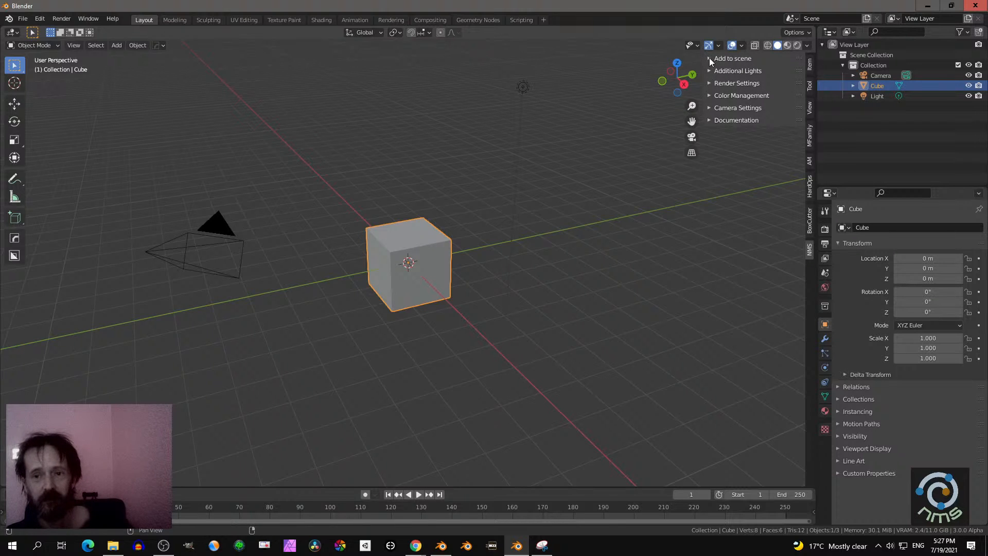
{"action": "left_click", "coordinate": [710, 58]}
{"action": "left_click", "coordinate": [713, 58]}
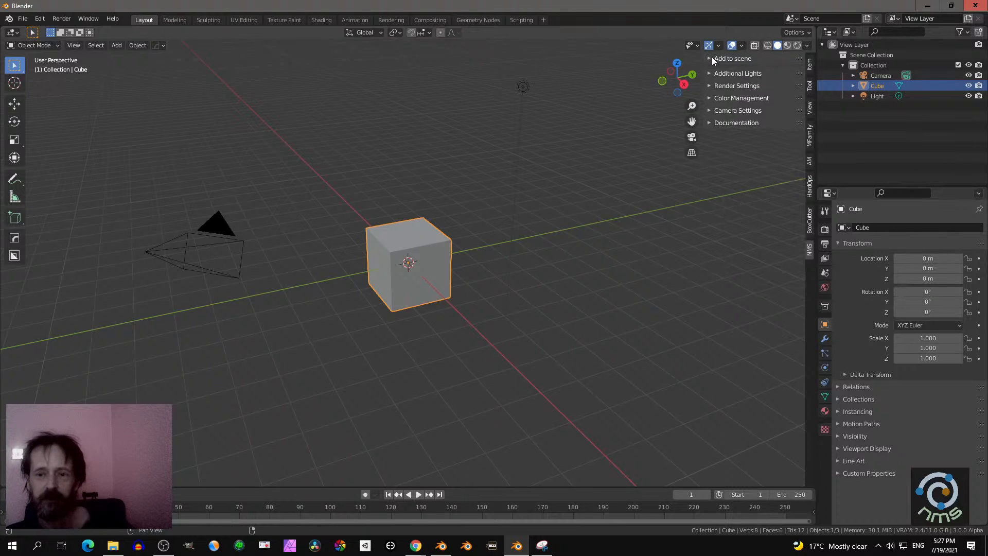
{"action": "left_click", "coordinate": [712, 70]}
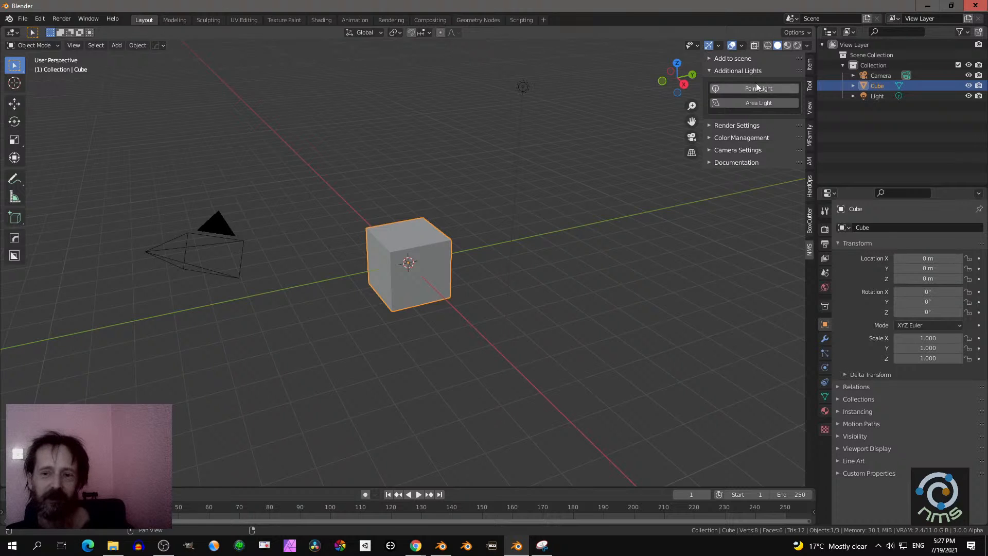
{"action": "left_click", "coordinate": [710, 72]}
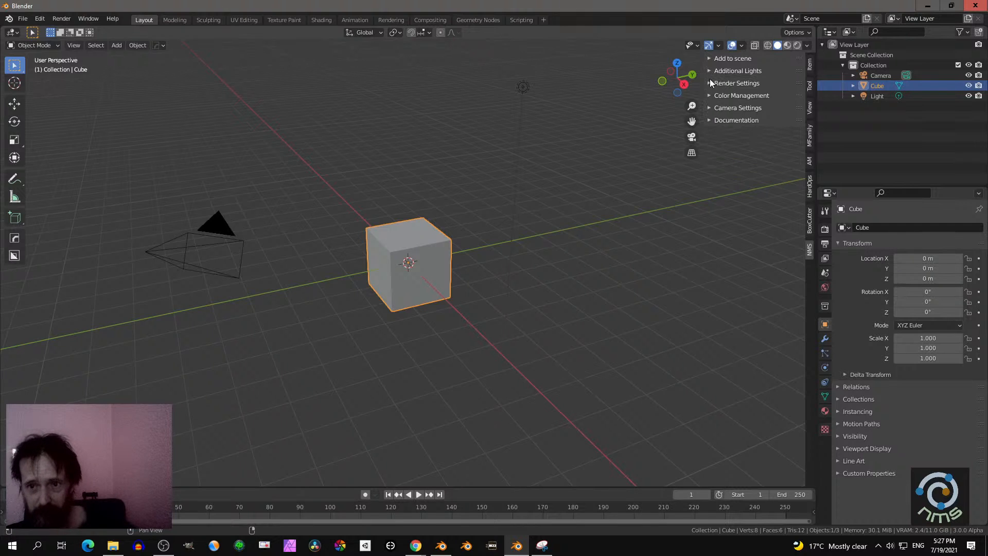
- Examine the add-on's render, color management and camera settings alongside the scene's render properties, ending with Add to scene expanded
{"action": "left_click", "coordinate": [709, 83]}
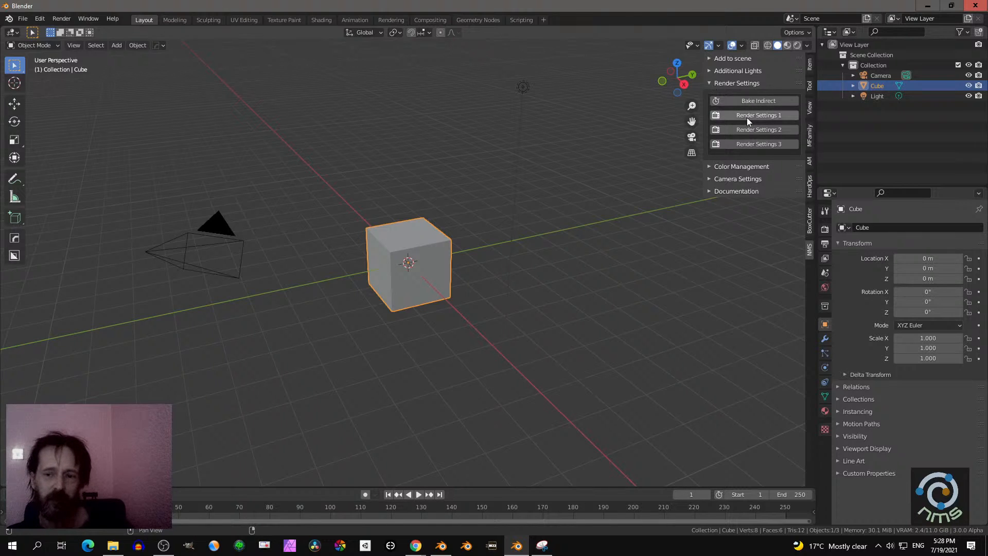
{"action": "left_click", "coordinate": [825, 233]}
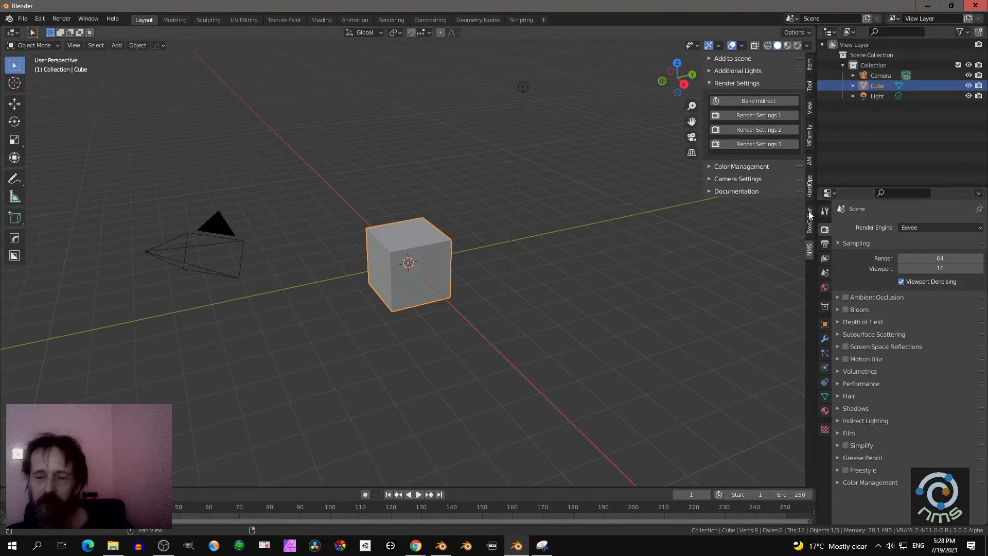
{"action": "left_click", "coordinate": [735, 83]}
{"action": "left_click", "coordinate": [731, 97]}
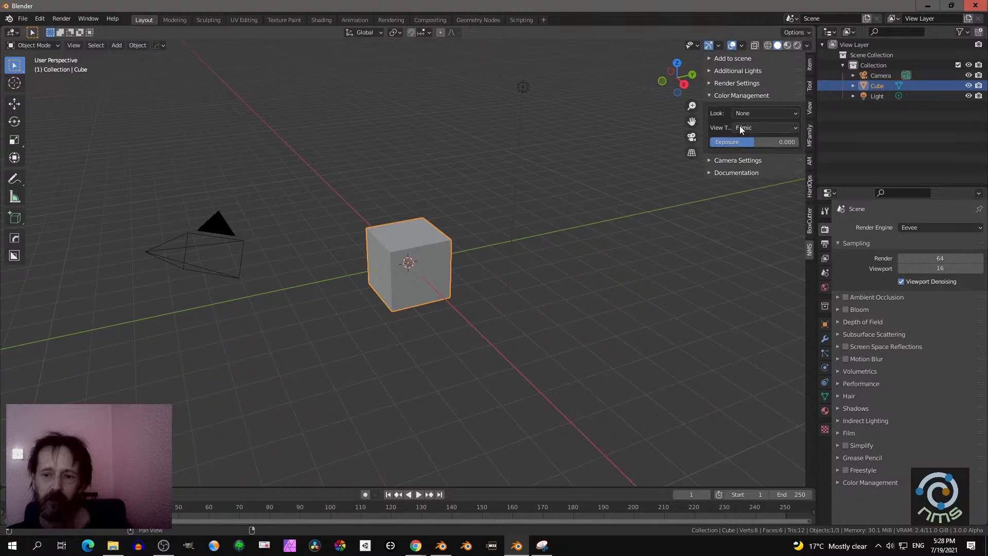
{"action": "left_click", "coordinate": [726, 97]}
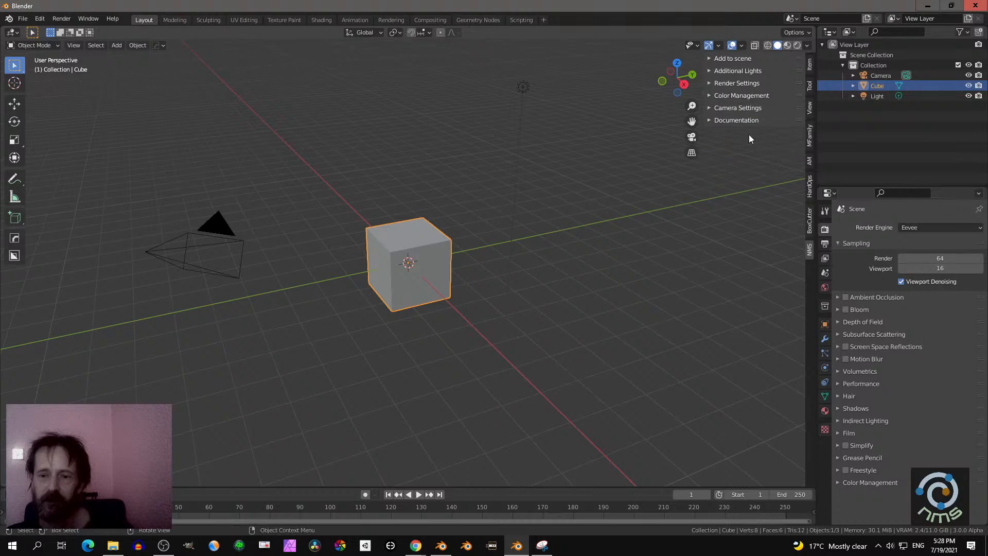
{"action": "left_click", "coordinate": [733, 109]}
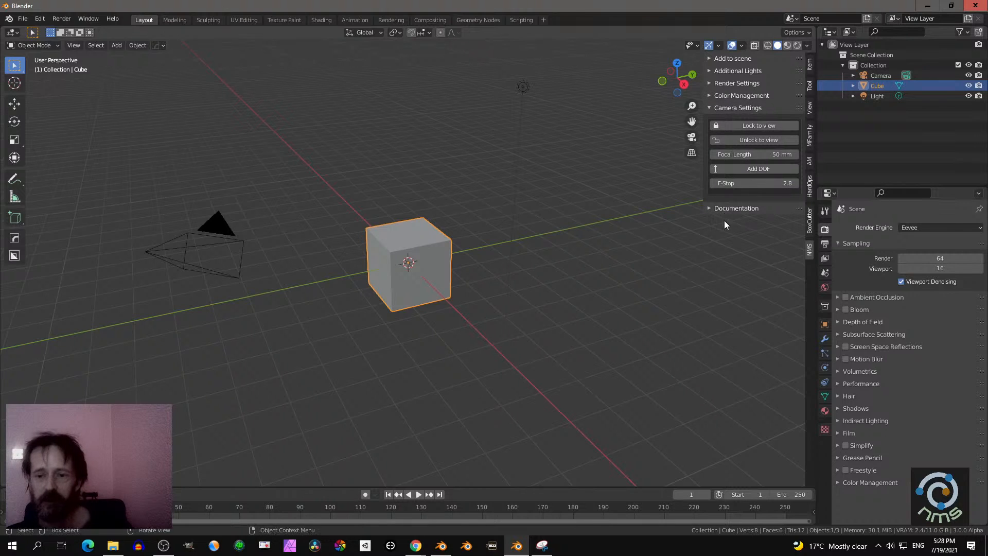
{"action": "left_click", "coordinate": [724, 105]}
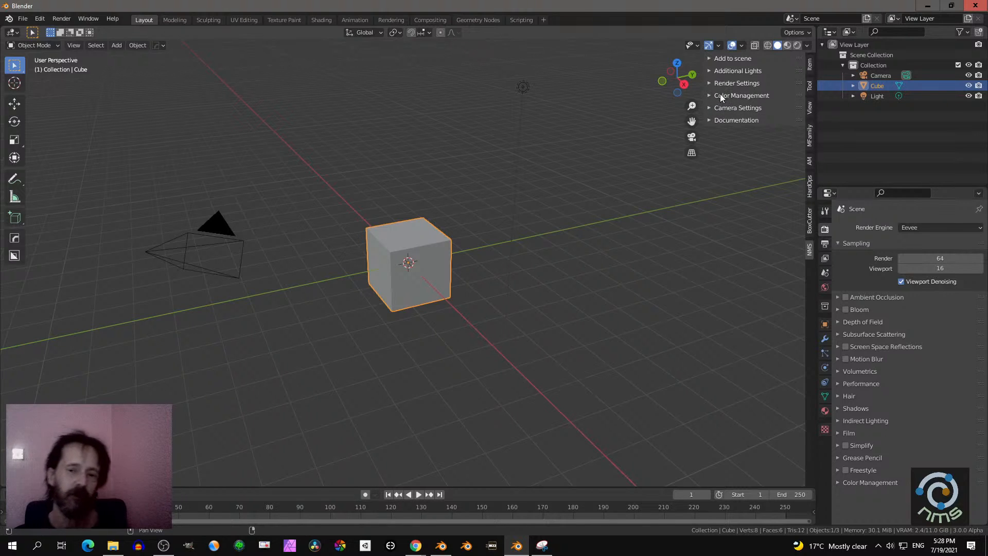
{"action": "left_click", "coordinate": [713, 58]}
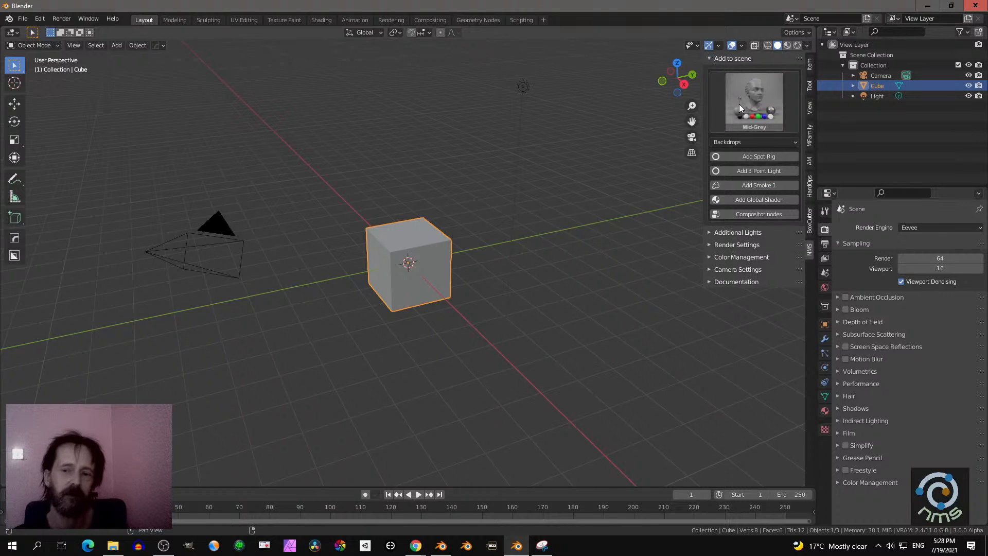
- Clear the add-on search filter in the preferences and install Material_Presets_Addon.zip from the Downloads folder
{"action": "left_click", "coordinate": [40, 18]}
{"action": "left_click", "coordinate": [71, 166]}
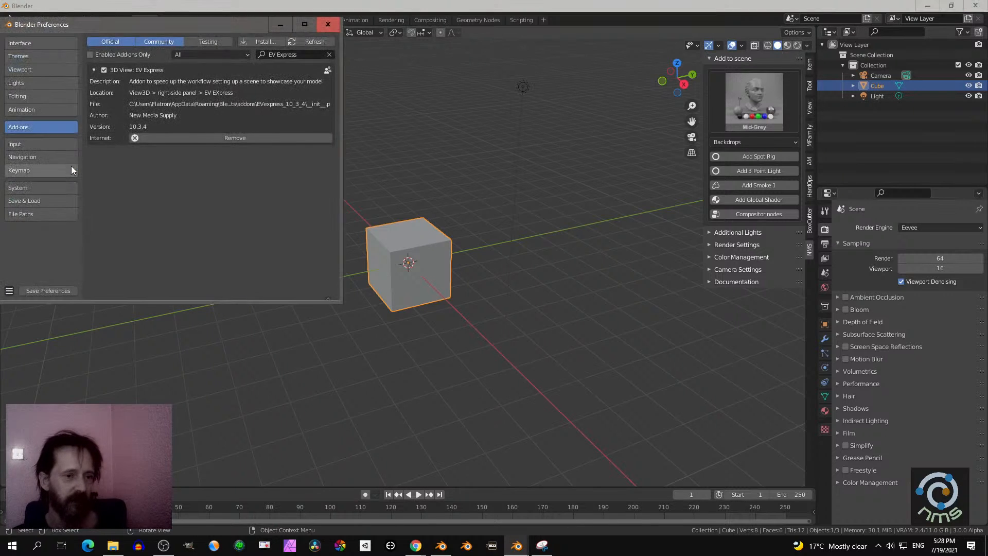
{"action": "left_click", "coordinate": [329, 54]}
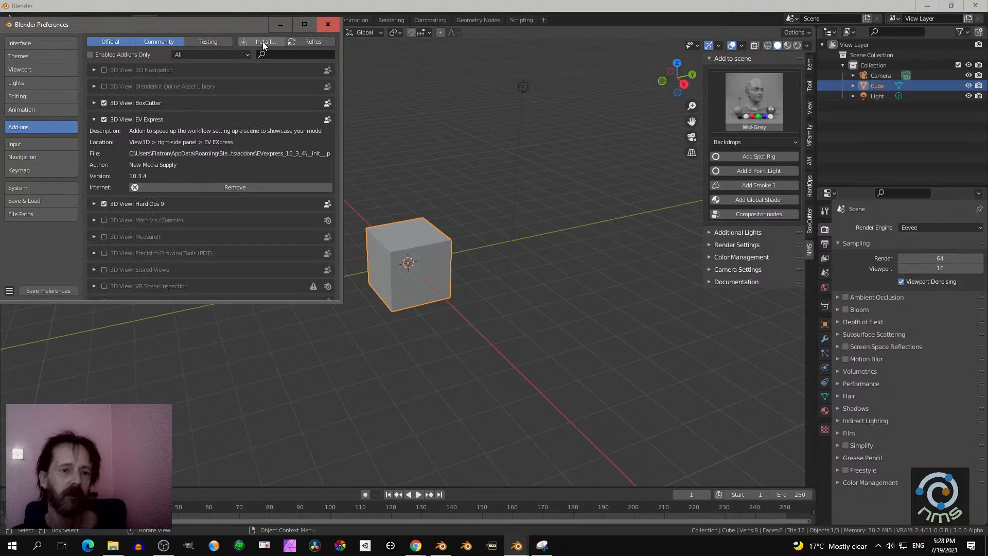
{"action": "left_click", "coordinate": [265, 42]}
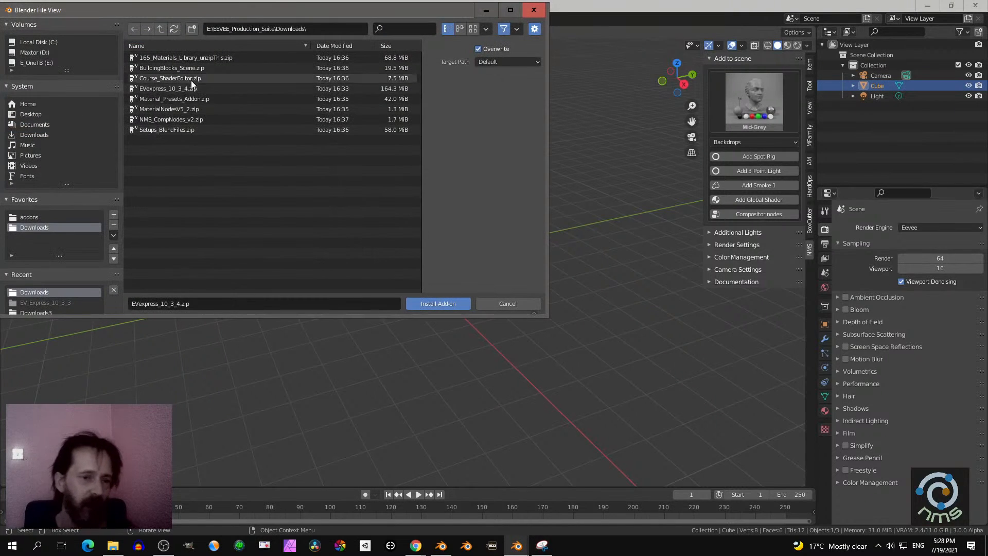
{"action": "left_click", "coordinate": [167, 102]}
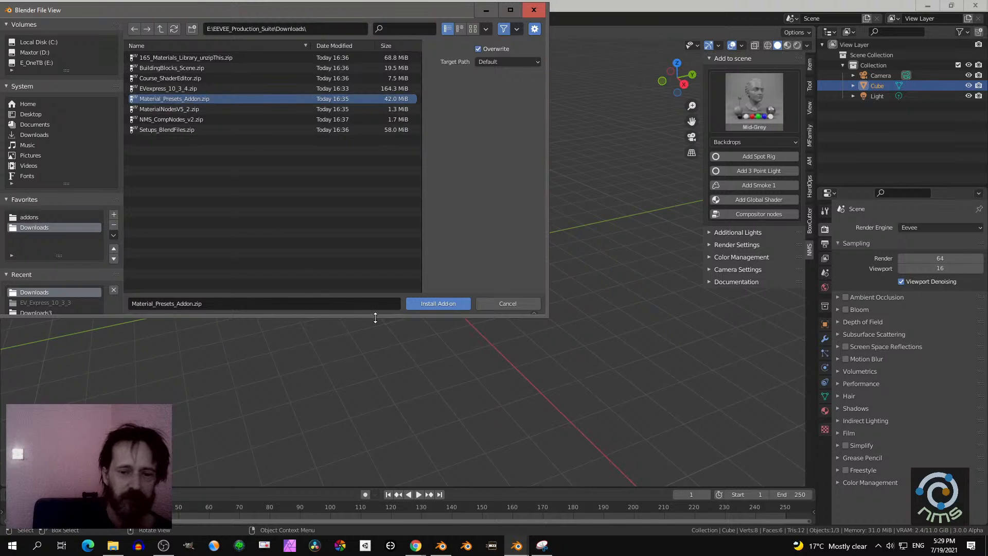
{"action": "left_click", "coordinate": [437, 304]}
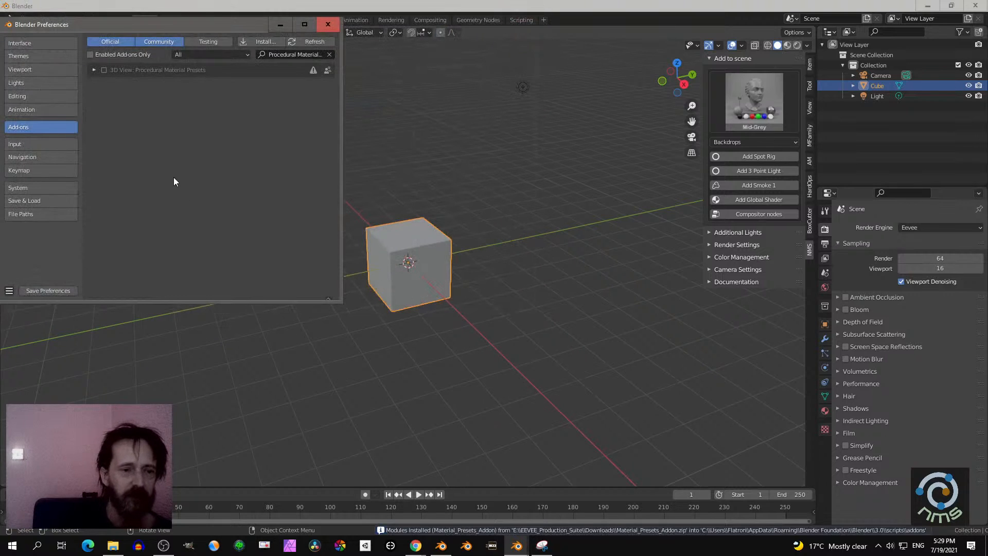
- Enable the Procedural Material Presets add-on, expand its details and save the preferences
{"action": "left_click", "coordinate": [104, 70]}
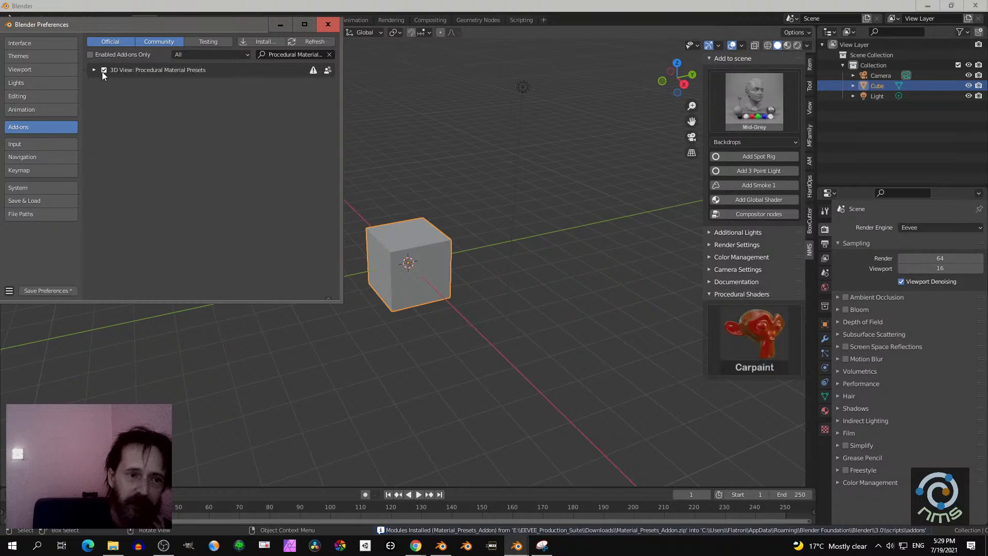
{"action": "left_click", "coordinate": [94, 71]}
{"action": "left_click", "coordinate": [56, 291]}
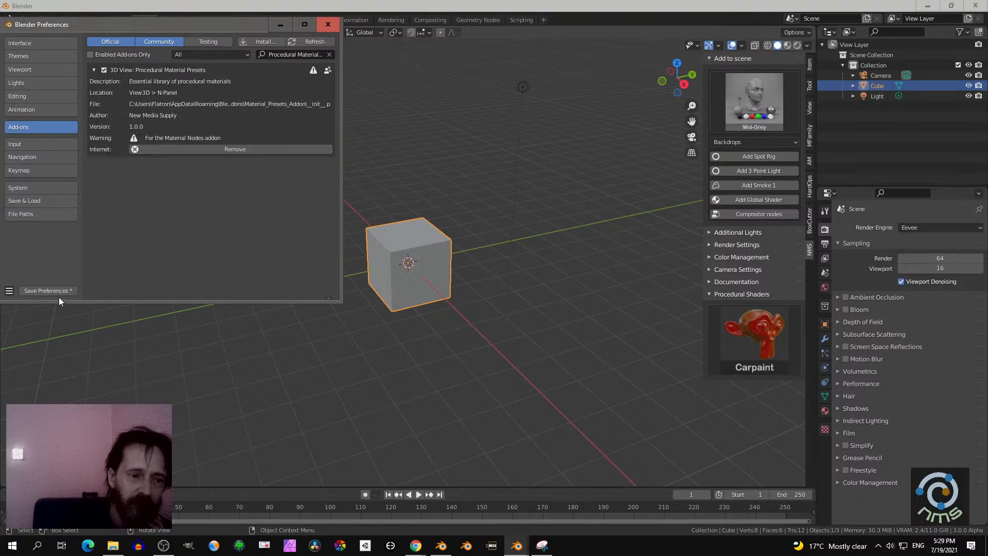
- Close the preferences and browse the Procedural Shaders preset library from Carpaint through Metal Grids without choosing a preset
{"action": "left_click", "coordinate": [328, 24]}
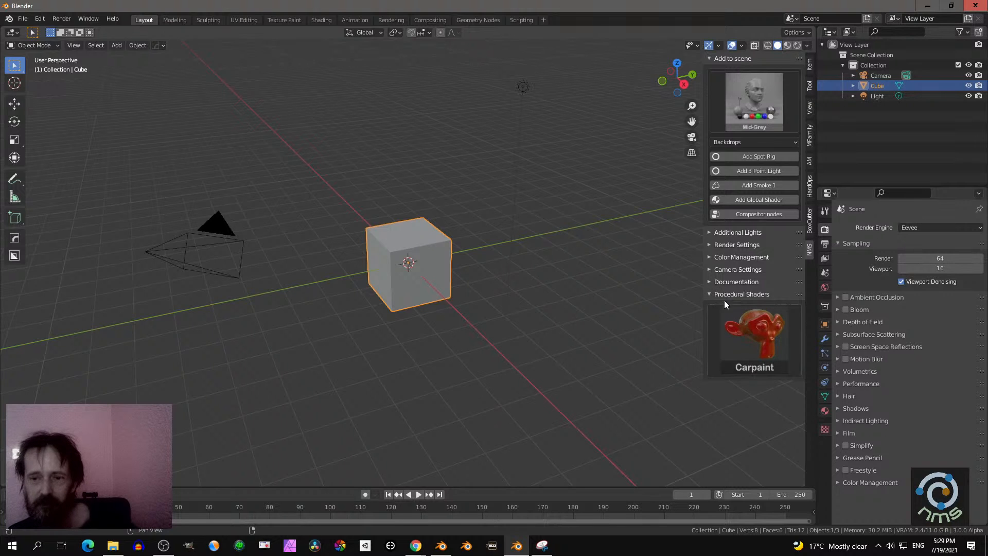
{"action": "left_click", "coordinate": [749, 116]}
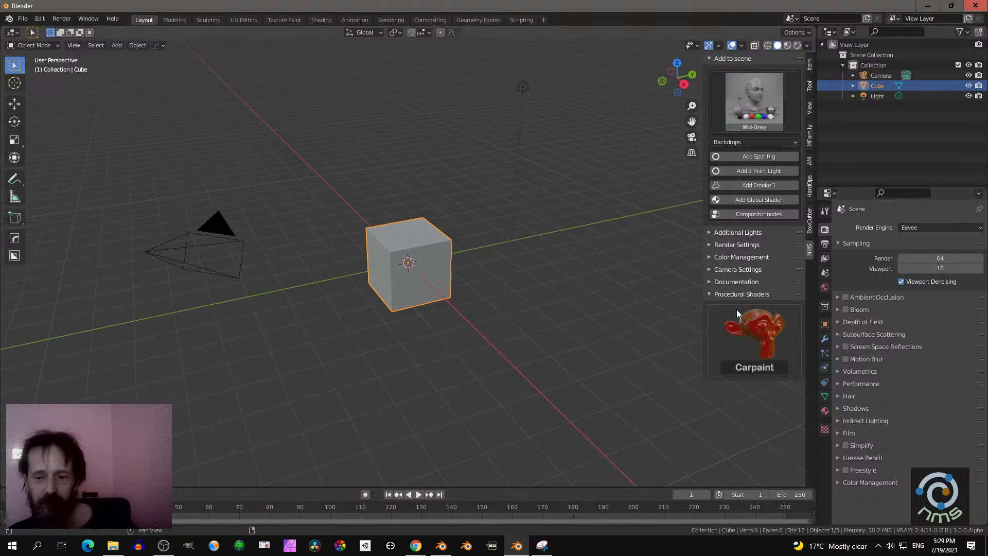
{"action": "left_click", "coordinate": [748, 331]}
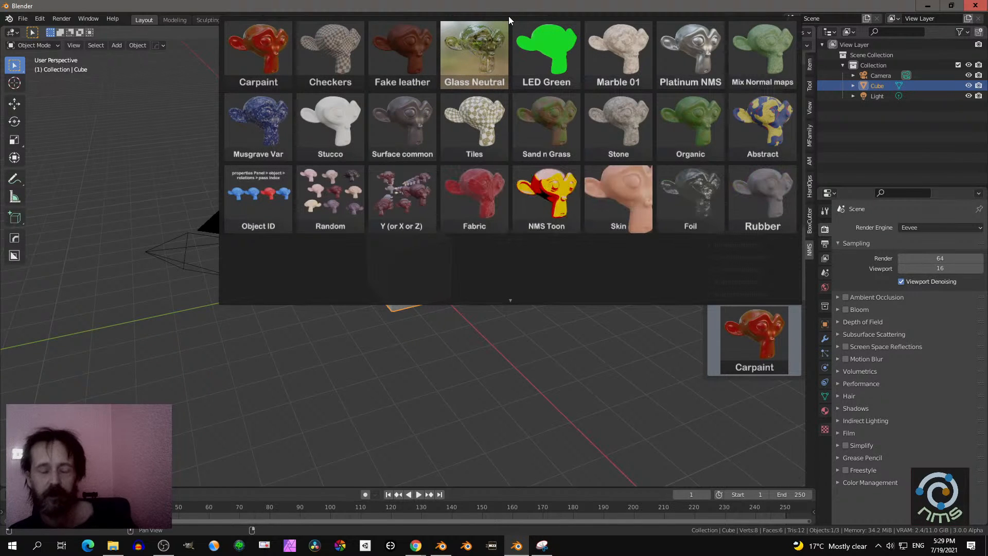
{"action": "scroll", "coordinate": [512, 288], "scroll_direction": "down", "scroll_amount": 2}
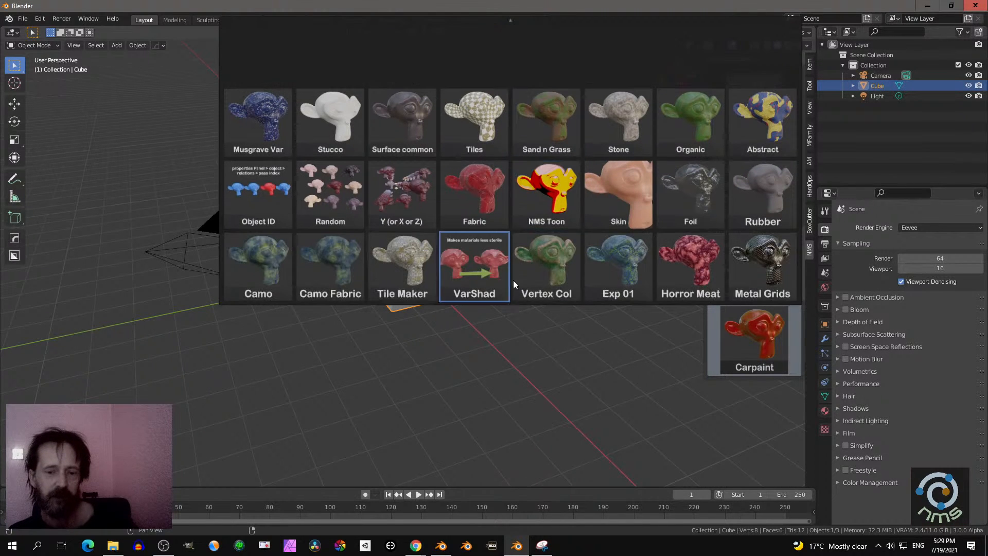
{"action": "scroll", "coordinate": [513, 280], "scroll_direction": "up", "scroll_amount": 2}
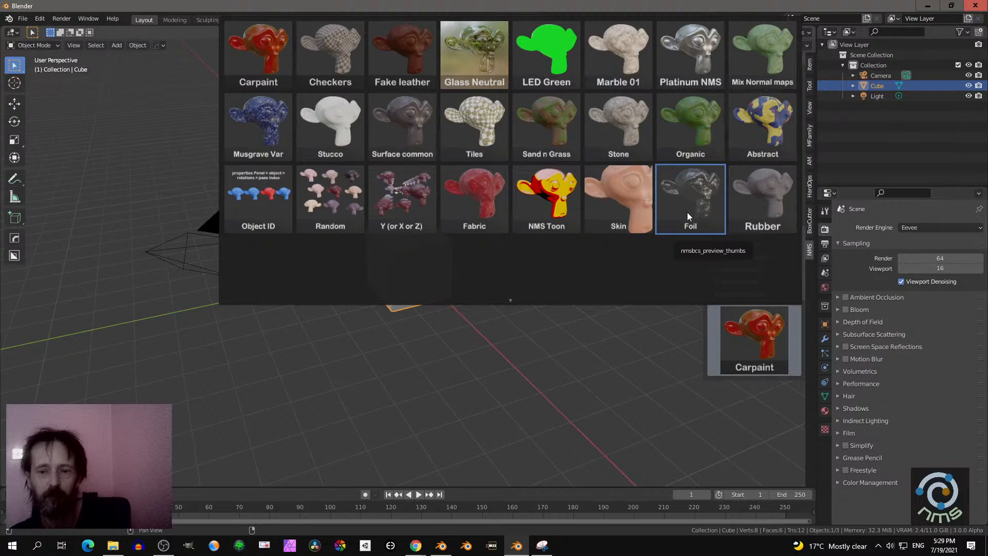
{"action": "scroll", "coordinate": [516, 298], "scroll_direction": "down", "scroll_amount": 1}
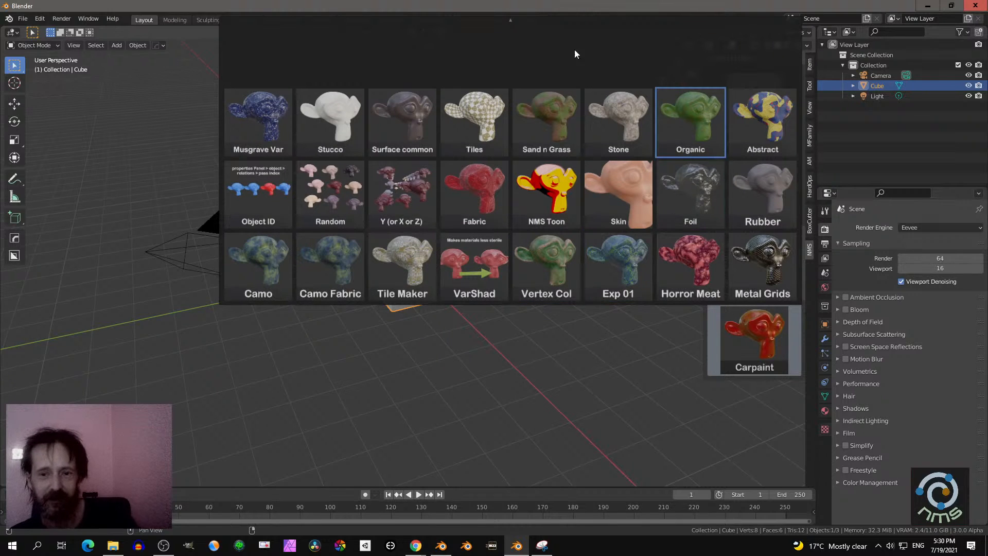
{"action": "scroll", "coordinate": [514, 29], "scroll_direction": "up", "scroll_amount": 1}
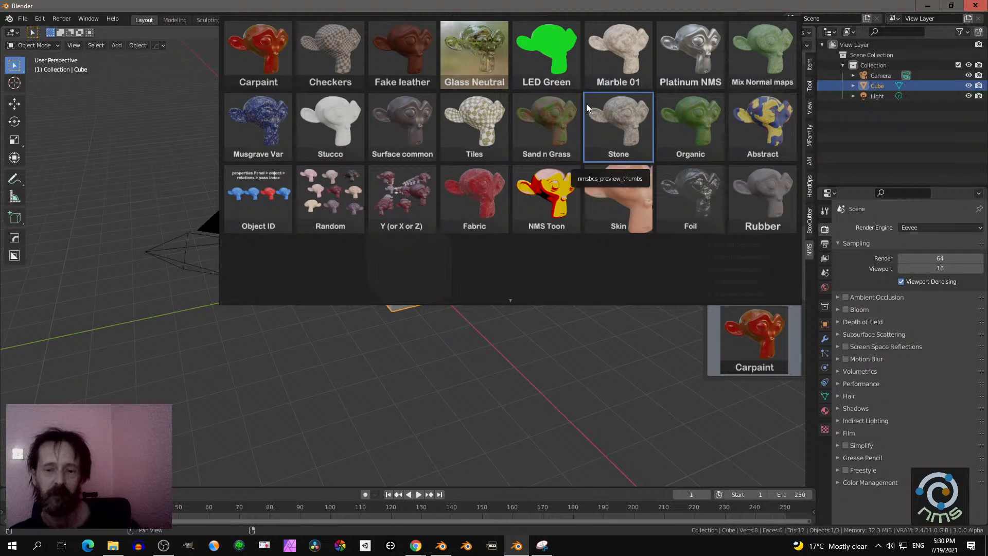
{"action": "left_click", "coordinate": [388, 335]}
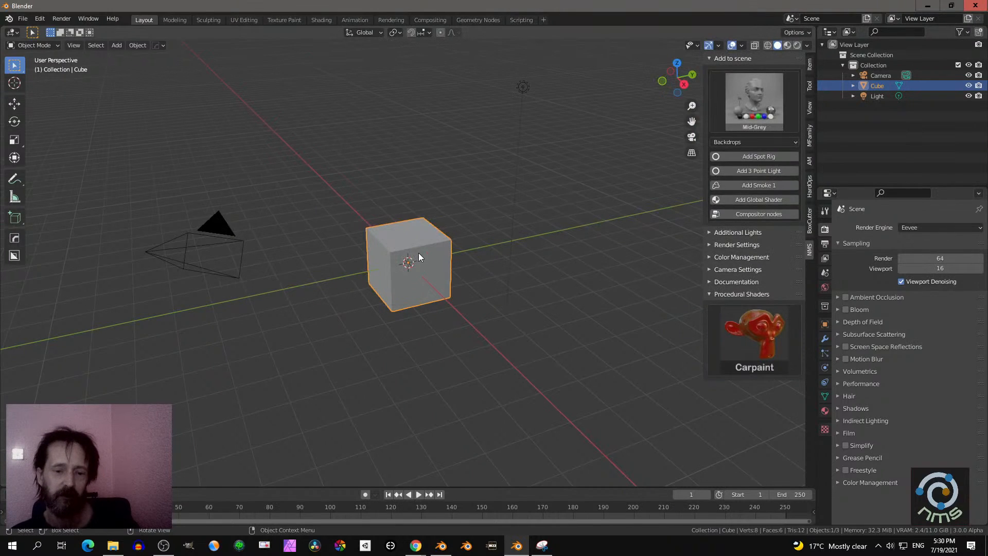
{"action": "scroll", "coordinate": [418, 252], "scroll_direction": "up", "scroll_amount": 2}
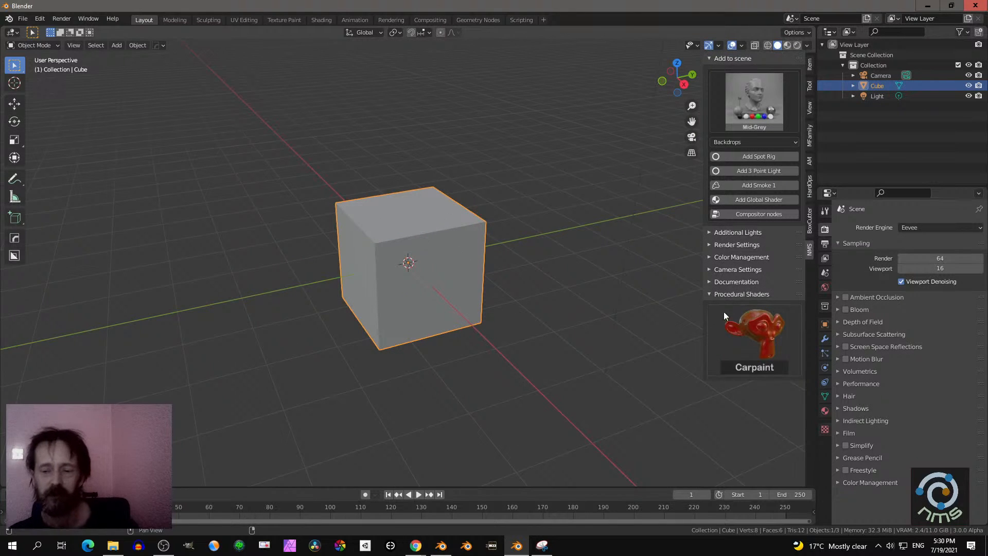
- Reopen the add-on preferences, clear the search filter and install MaterialNodesV5_2.zip from the Downloads folder
{"action": "left_click", "coordinate": [40, 20]}
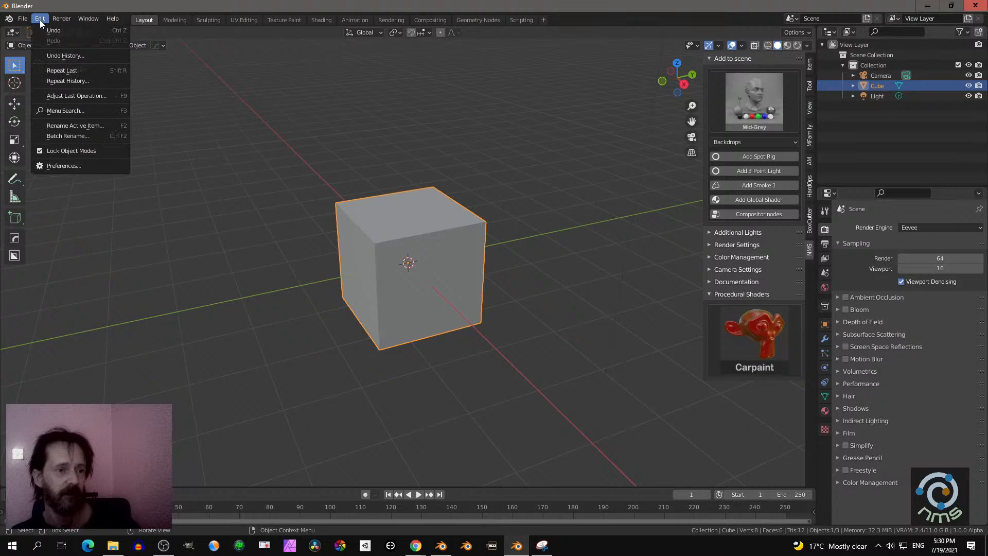
{"action": "left_click", "coordinate": [69, 165]}
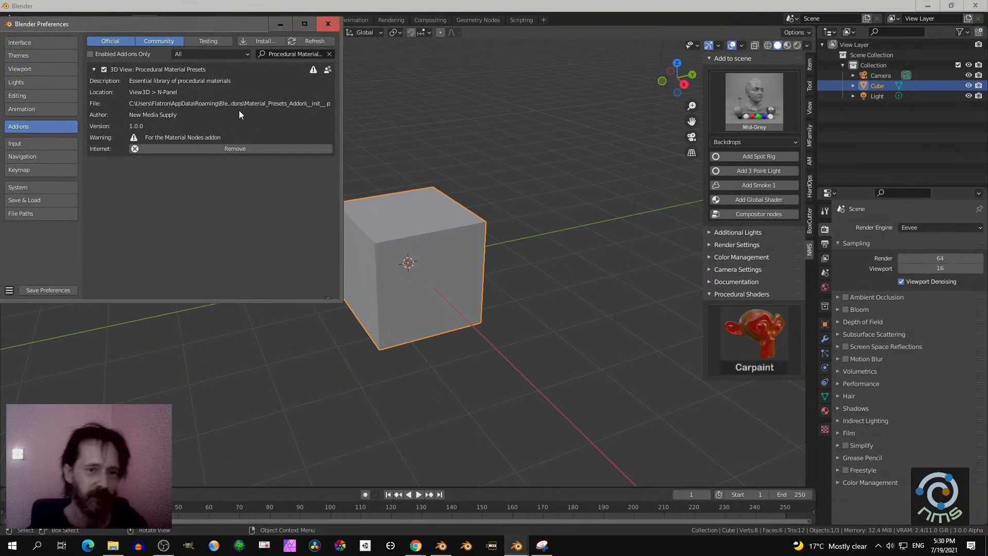
{"action": "left_click", "coordinate": [330, 54]}
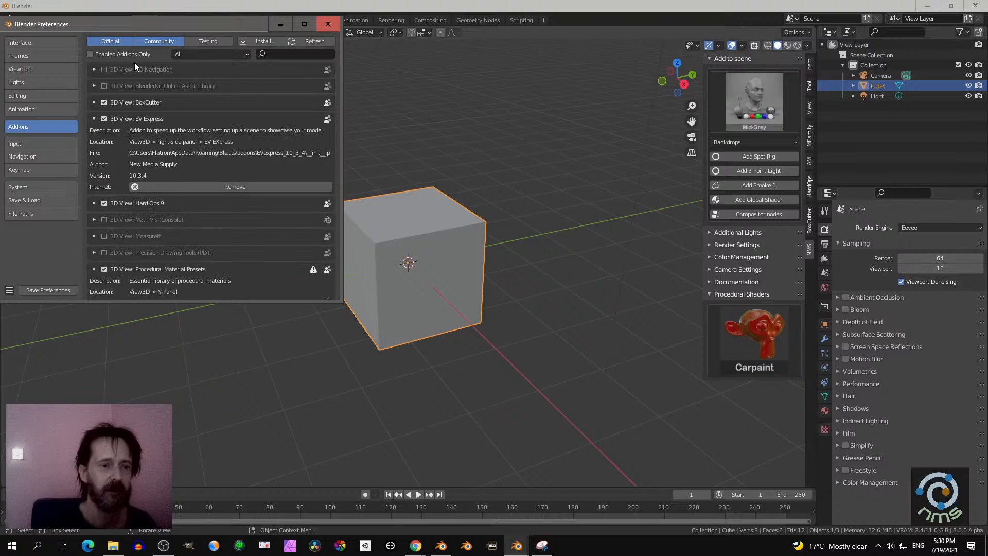
{"action": "left_click", "coordinate": [265, 42]}
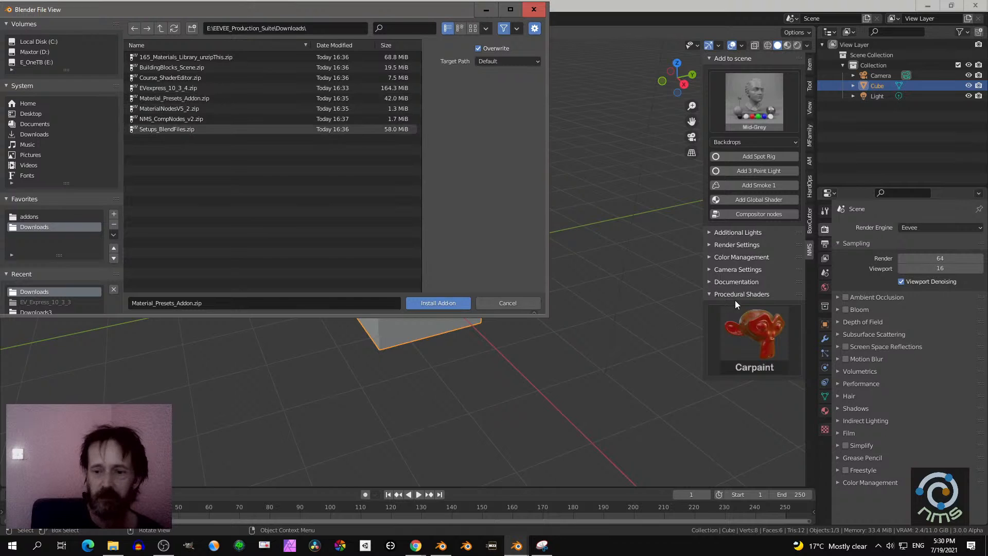
{"action": "left_click", "coordinate": [177, 108]}
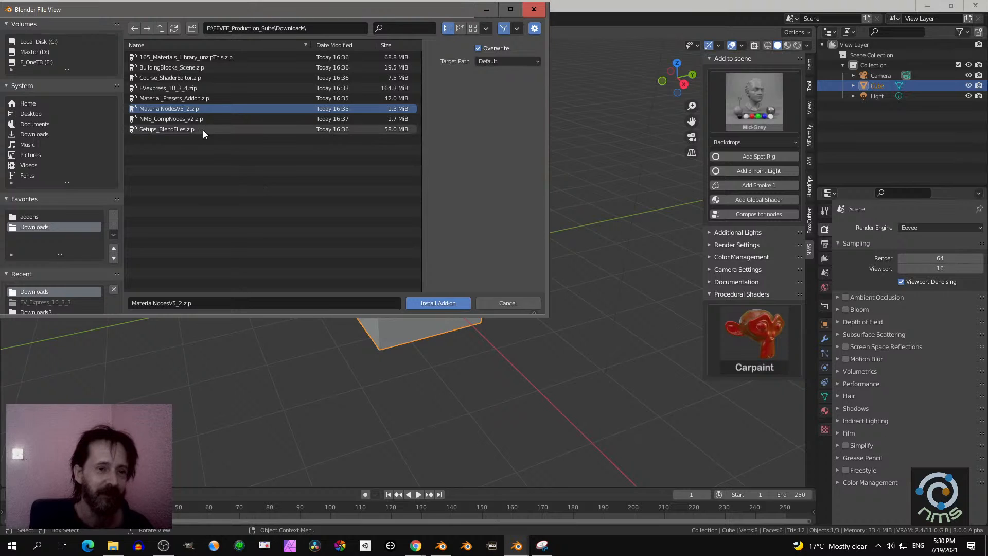
{"action": "left_click", "coordinate": [187, 119]}
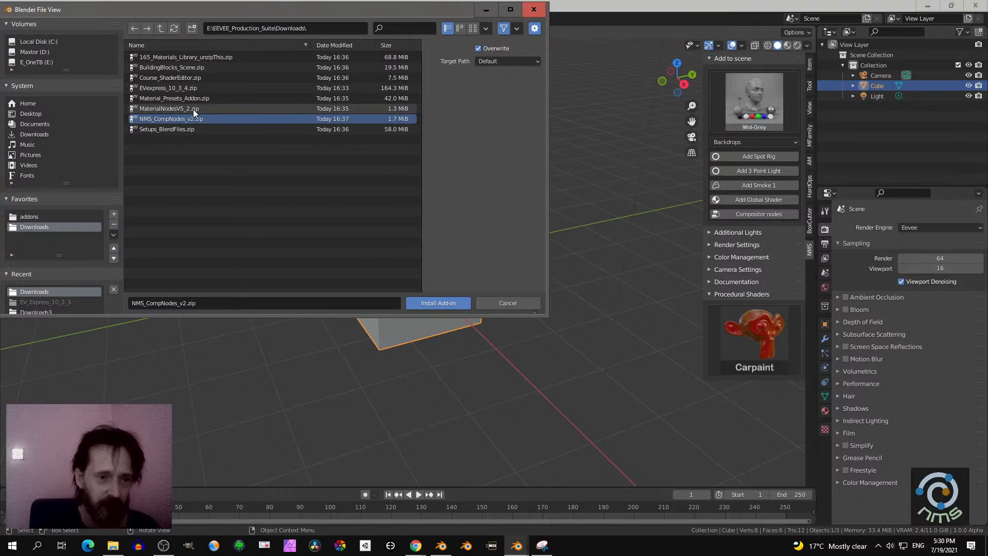
{"action": "left_click", "coordinate": [193, 109]}
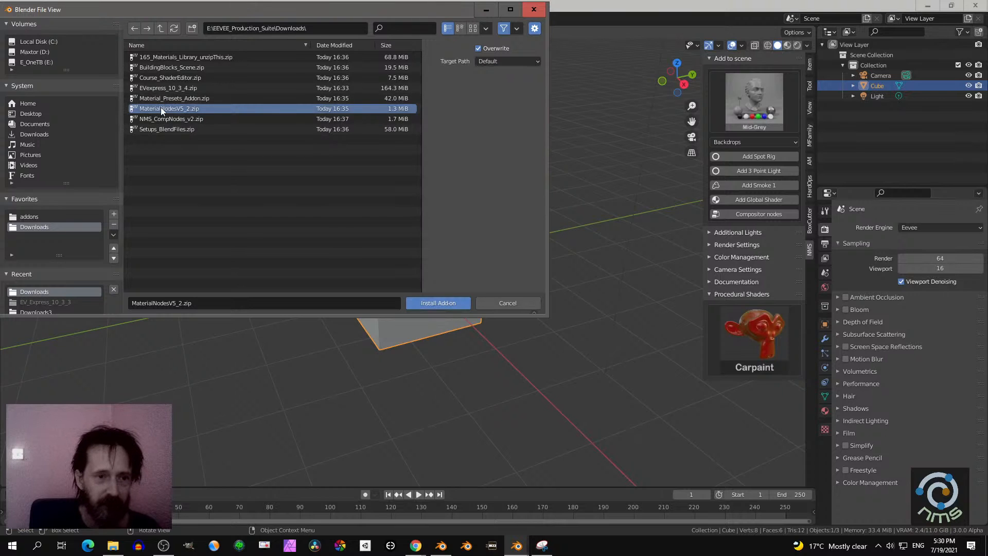
{"action": "left_click", "coordinate": [434, 303]}
- Enable the MaterialNodesV5_2 add-on, expand its details and close the preferences
{"action": "left_click", "coordinate": [104, 70]}
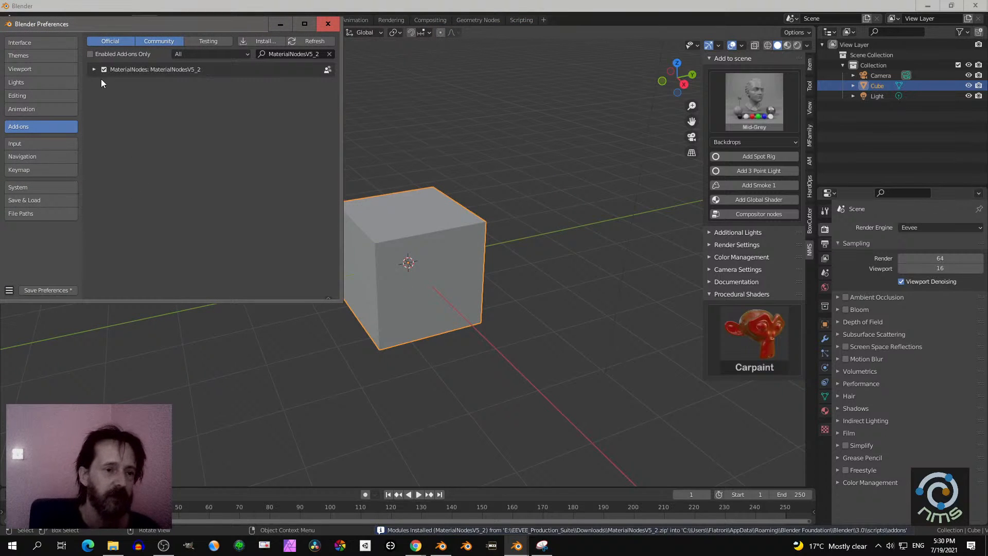
{"action": "left_click", "coordinate": [94, 70]}
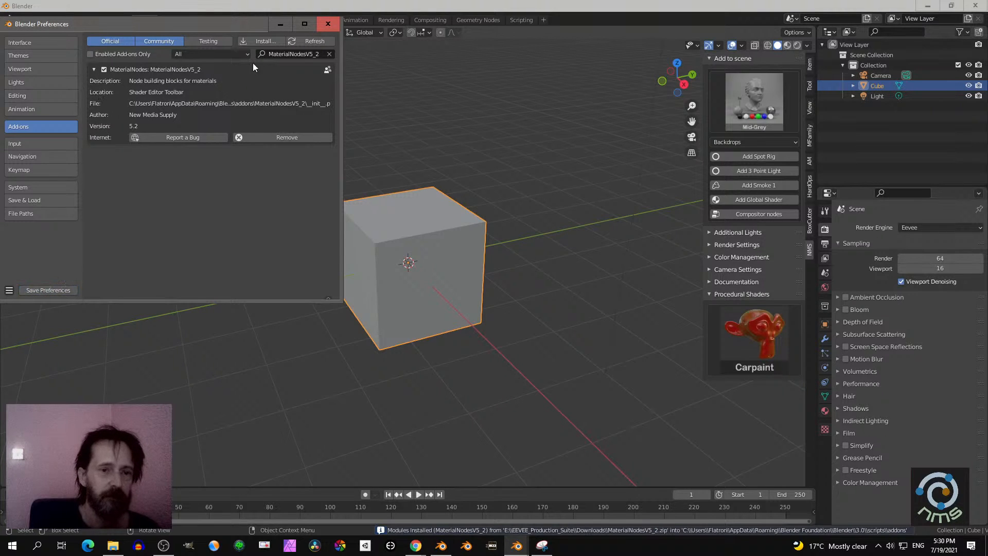
{"action": "left_click", "coordinate": [327, 24]}
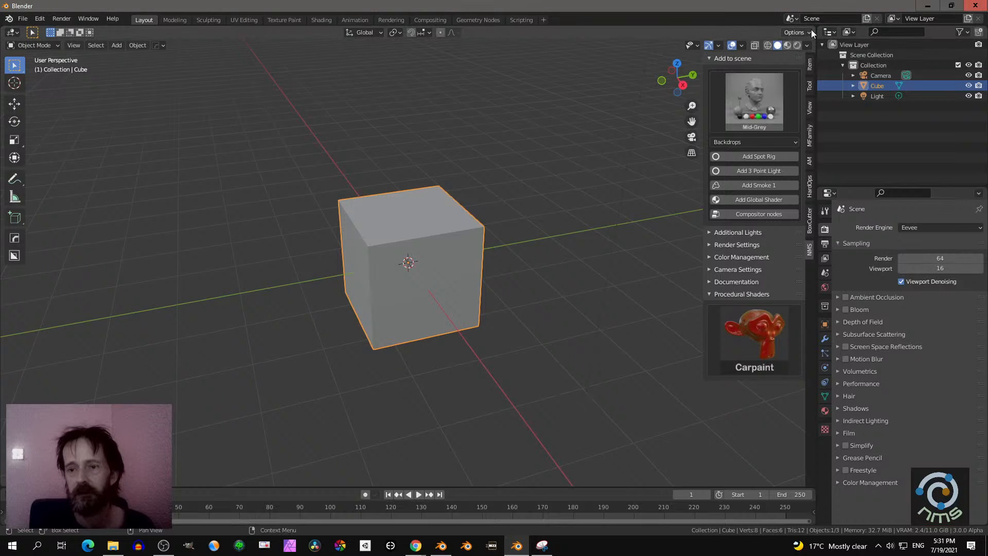
- Split the 3D viewport into two side-by-side areas and turn the new one into a Shader Editor with its sidebar hidden
{"action": "left_click_drag", "start_coordinate": [814, 30], "coordinate": [546, 32]}
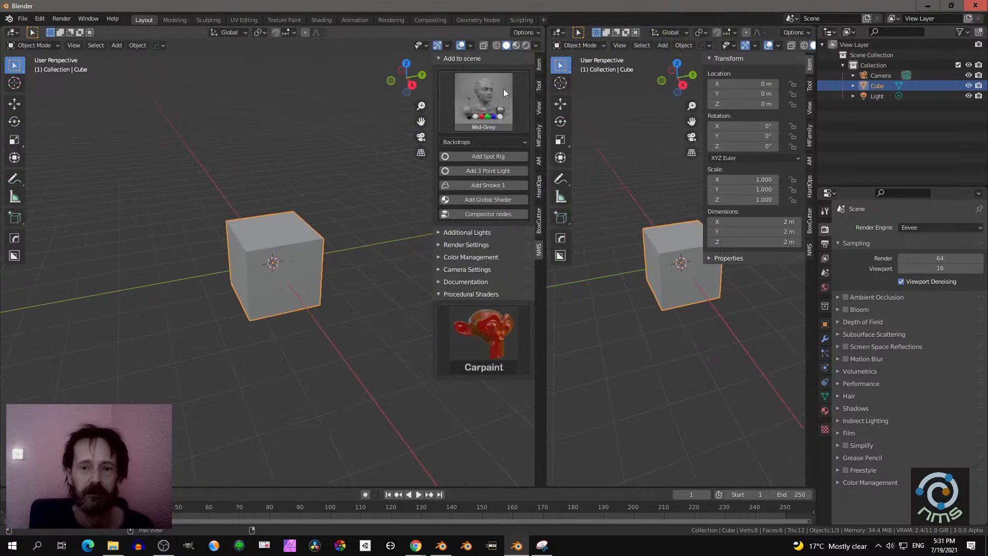
{"action": "left_click", "coordinate": [557, 32]}
{"action": "left_click", "coordinate": [582, 131]}
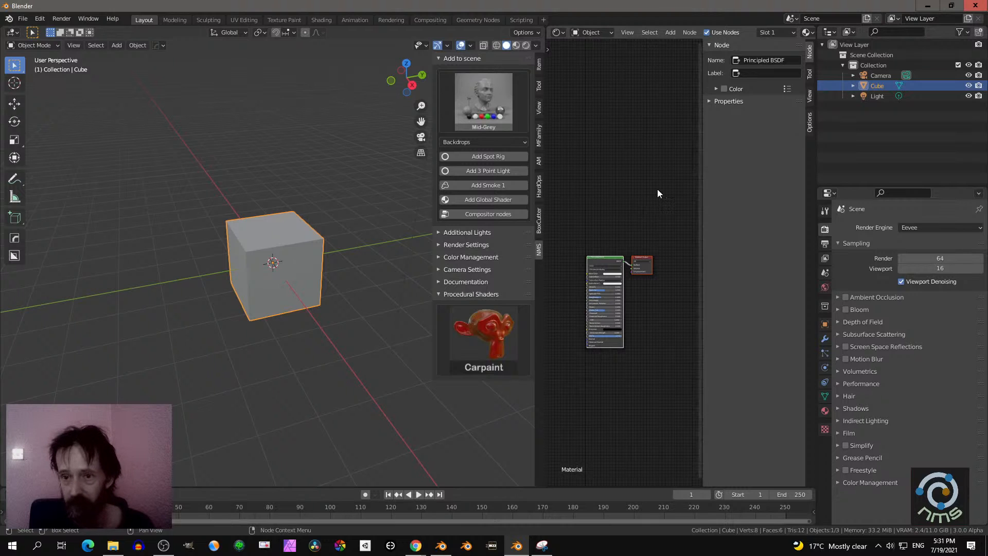
{"action": "key", "text": "n"}
{"action": "scroll", "coordinate": [652, 205], "scroll_direction": "up", "scroll_amount": 4}
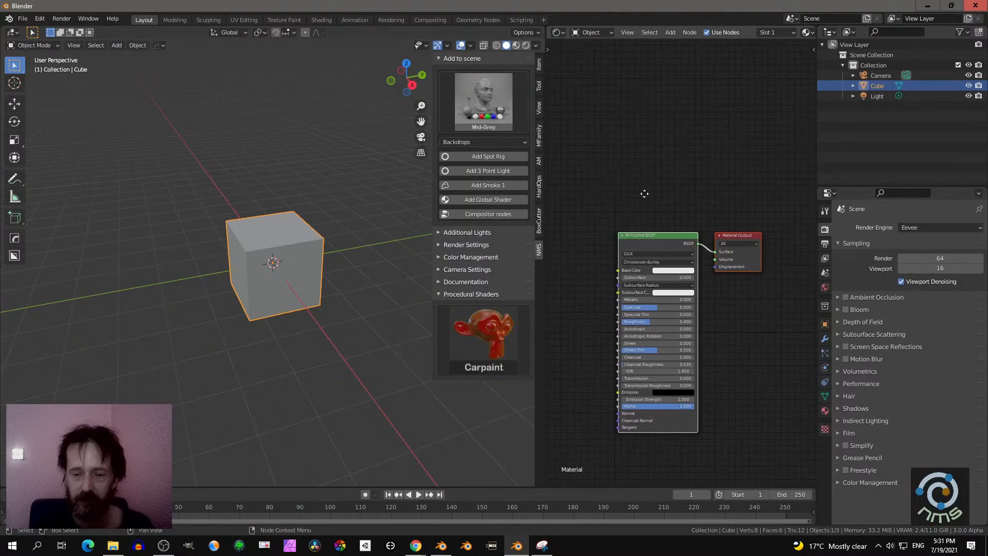
- Examine the list of MaterialNodesV5_2 node groups that can be added in the Shader Editor
{"action": "key", "text": "shift+a"}
{"action": "mouse_move", "coordinate": [563, 329]}
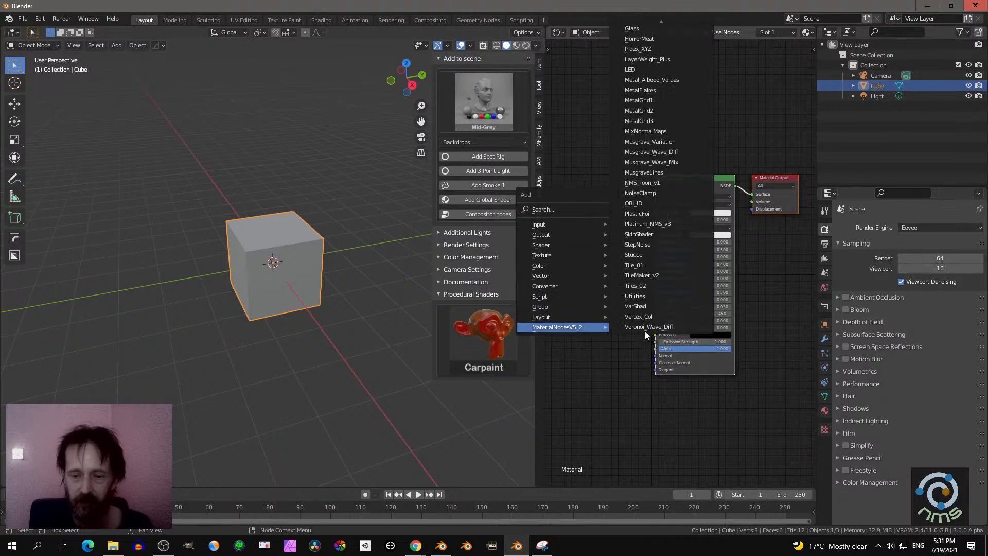
{"action": "mouse_move", "coordinate": [655, 15]}
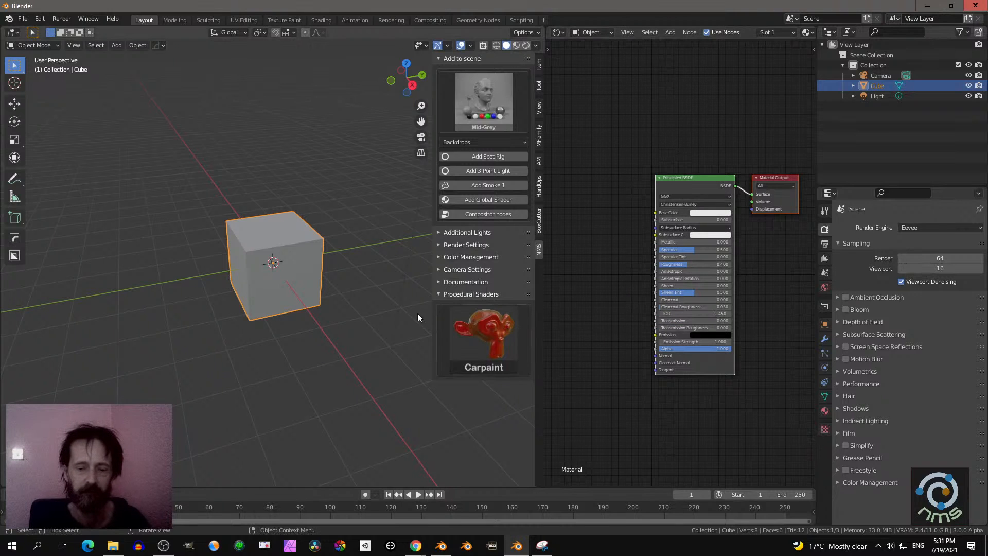
- Apply the Stone procedural shader preset to the cube and display the cube's material properties
{"action": "left_click", "coordinate": [494, 340]}
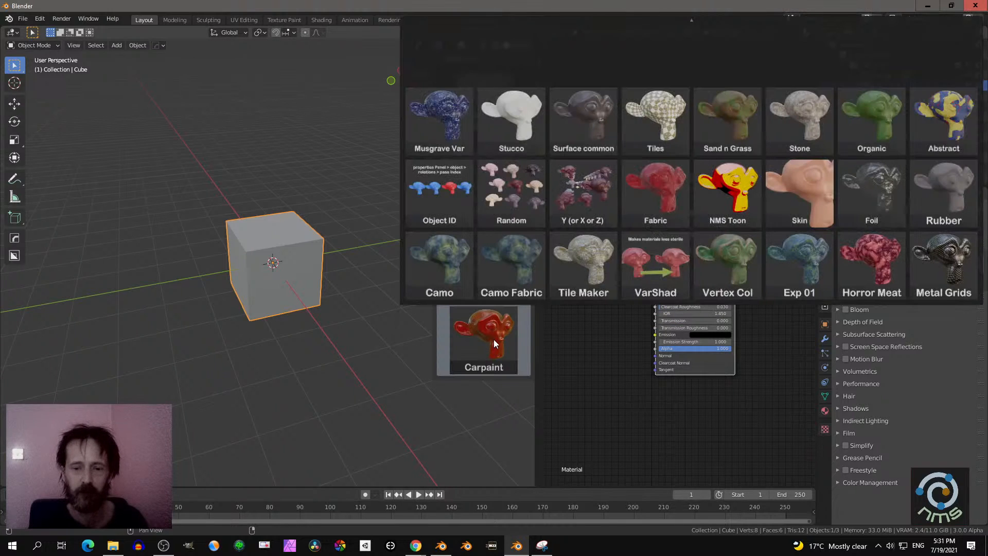
{"action": "left_click", "coordinate": [801, 125]}
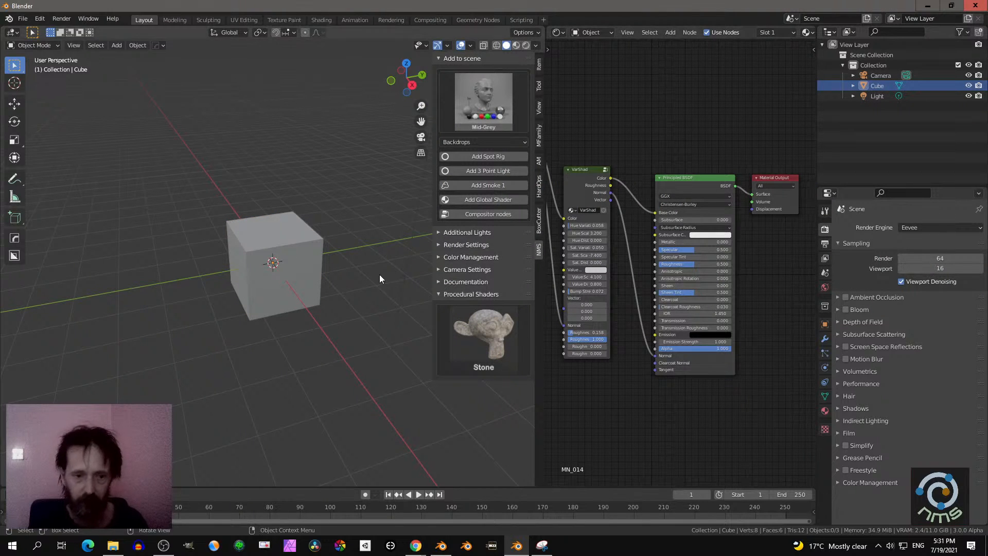
{"action": "left_click", "coordinate": [320, 261]}
{"action": "left_click", "coordinate": [825, 410]}
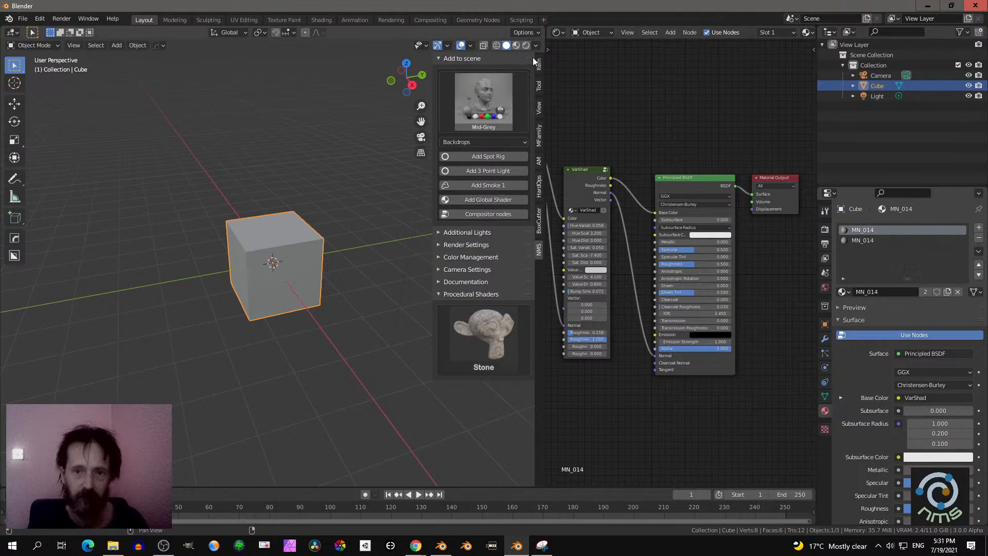
- Switch the viewport to Material Preview shading and inspect the cube's stone surface up close
{"action": "left_click", "coordinate": [516, 45]}
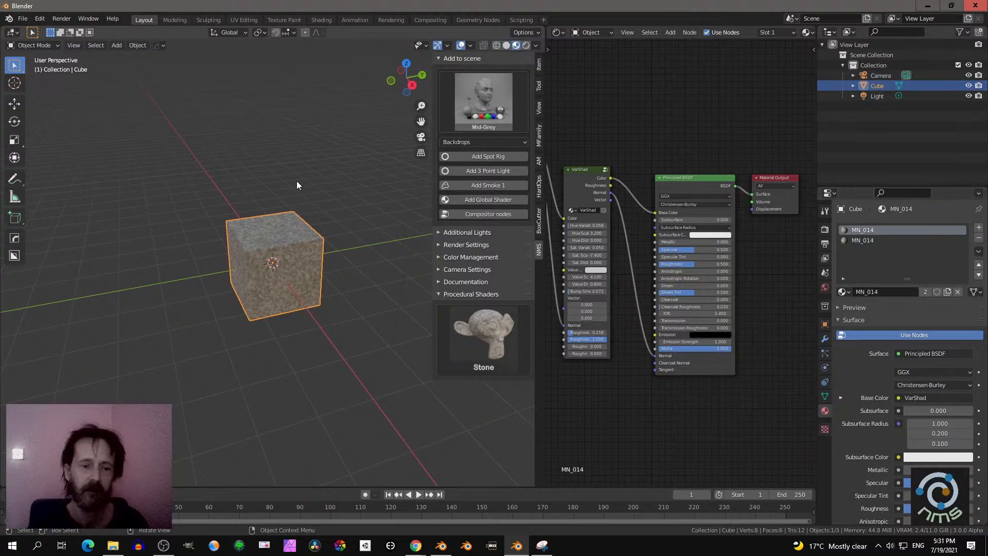
{"action": "scroll", "coordinate": [289, 214], "scroll_direction": "up", "scroll_amount": 4}
{"action": "scroll", "coordinate": [280, 192], "scroll_direction": "up", "scroll_amount": 4}
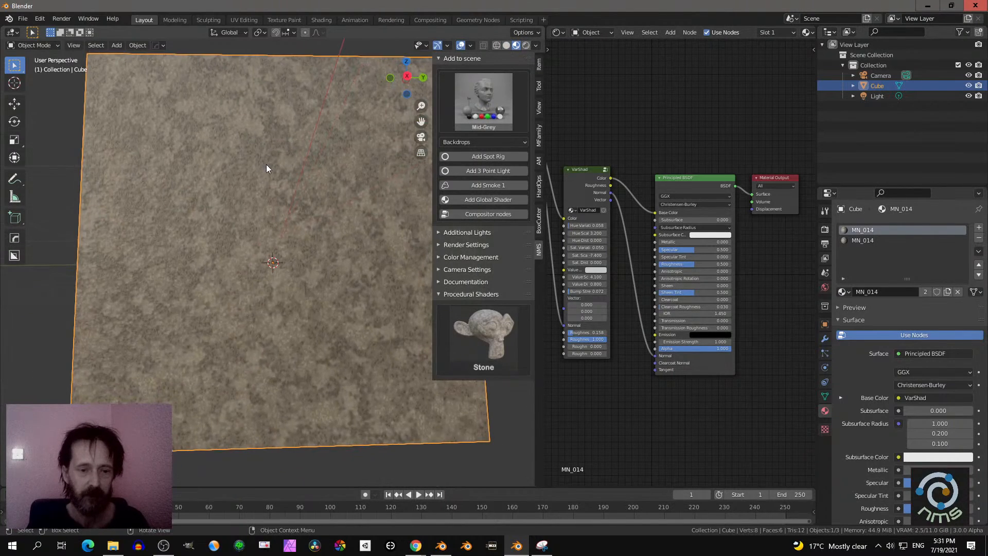
{"action": "scroll", "coordinate": [363, 194], "scroll_direction": "up", "scroll_amount": 3}
- Examine the stone material's whole node chain in a maximized Shader Editor and restore the split layout
{"action": "scroll", "coordinate": [647, 176], "scroll_direction": "down", "scroll_amount": 3}
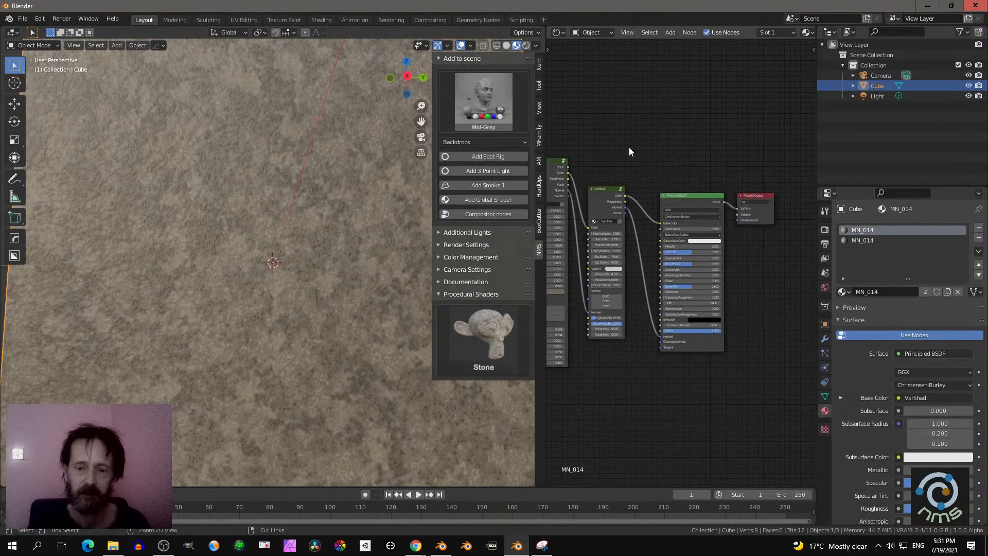
{"action": "key", "text": "ctrl+space"}
{"action": "scroll", "coordinate": [620, 146], "scroll_direction": "up", "scroll_amount": 2}
{"action": "middle_click_drag", "start_coordinate": [513, 166], "coordinate": [711, 119]}
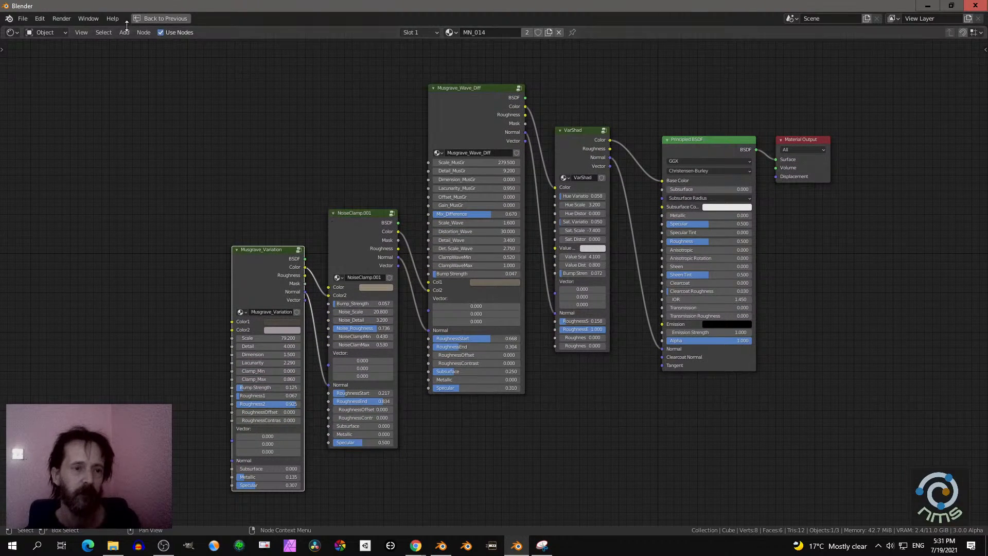
{"action": "left_click", "coordinate": [159, 18]}
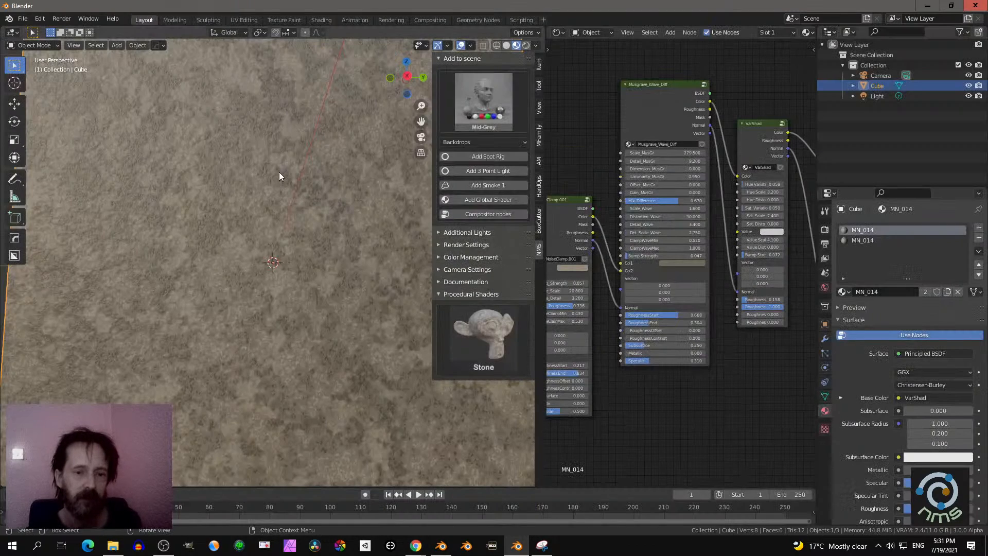
- Inspect the stone texture on other sides of the cube and maximize the Shader Editor to review its nodes
{"action": "scroll", "coordinate": [279, 172], "scroll_direction": "up", "scroll_amount": 2}
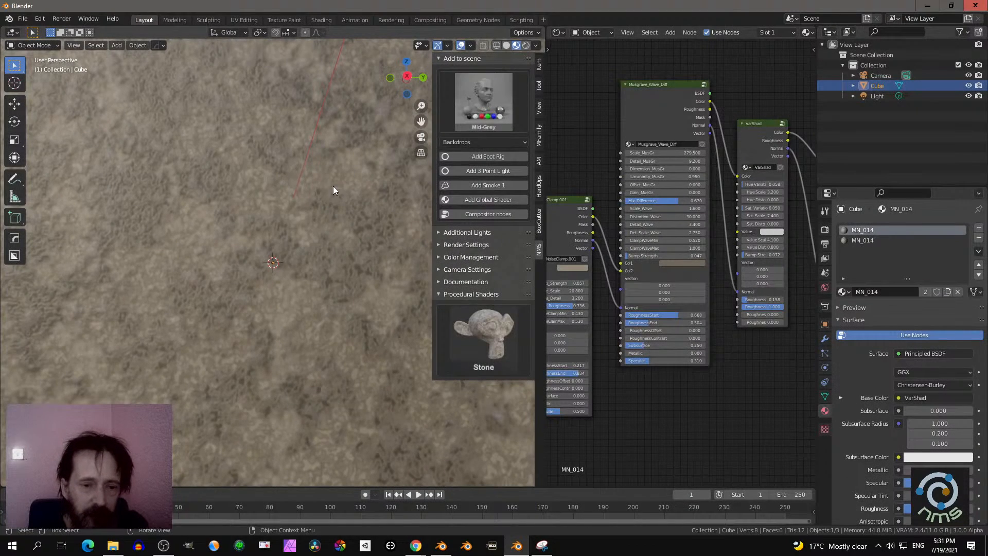
{"action": "scroll", "coordinate": [332, 192], "scroll_direction": "down", "scroll_amount": 3}
{"action": "mouse_move", "coordinate": [332, 191]}
{"action": "middle_mouse_down"}
{"action": "mouse_move", "coordinate": [353, 252]}
{"action": "mouse_move", "coordinate": [253, 262]}
{"action": "mouse_move", "coordinate": [319, 259]}
{"action": "mouse_move", "coordinate": [325, 282]}
{"action": "mouse_move", "coordinate": [259, 248]}
{"action": "mouse_move", "coordinate": [327, 243]}
{"action": "mouse_move", "coordinate": [313, 201]}
{"action": "mouse_move", "coordinate": [276, 187]}
{"action": "mouse_move", "coordinate": [356, 245]}
{"action": "mouse_move", "coordinate": [331, 190]}
{"action": "middle_mouse_up"}
{"action": "scroll", "coordinate": [332, 188], "scroll_direction": "down", "scroll_amount": 2}
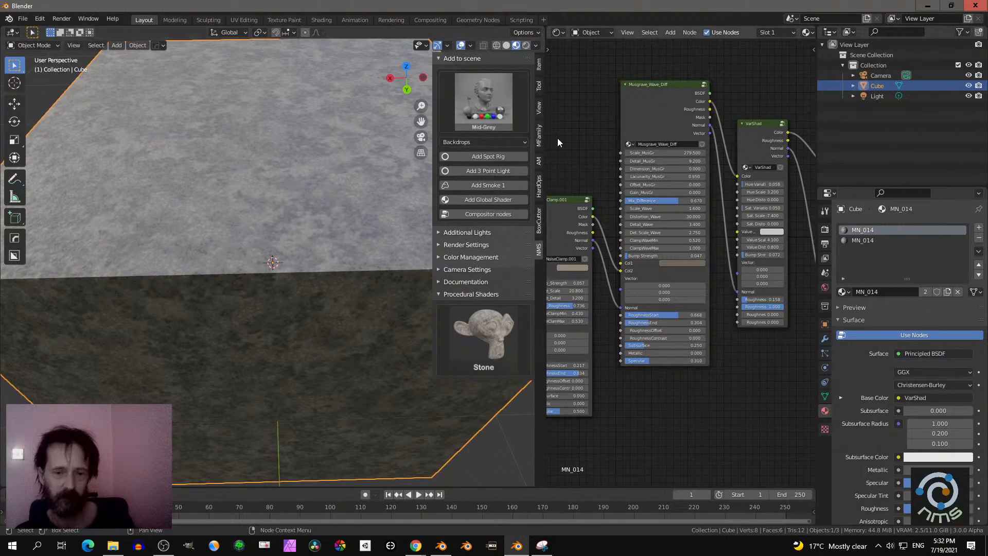
{"action": "key", "text": "ctrl+space"}
{"action": "scroll", "coordinate": [535, 138], "scroll_direction": "up", "scroll_amount": 3}
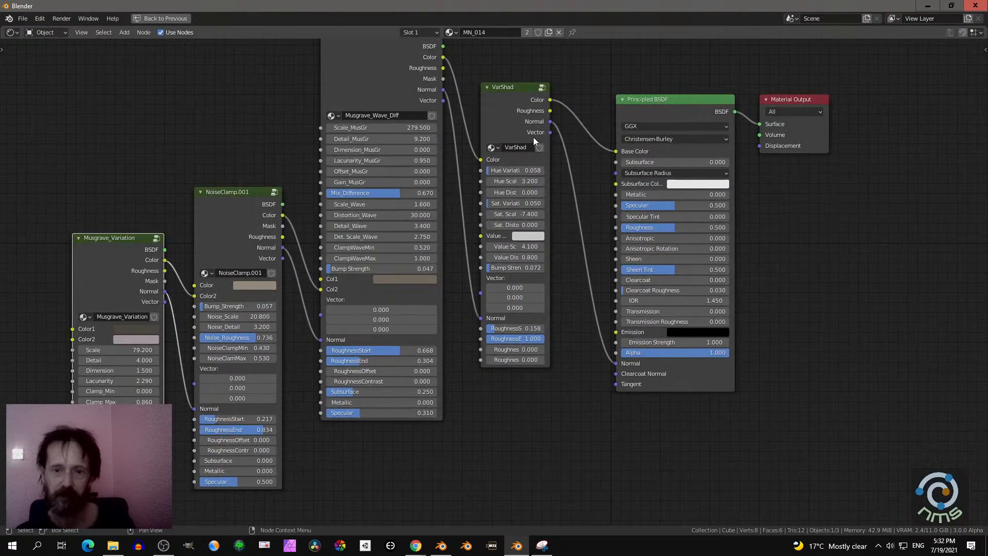
- Select the Musgrave_Wave_Diff node and examine its parameters and incoming color connection
{"action": "key", "text": "Home"}
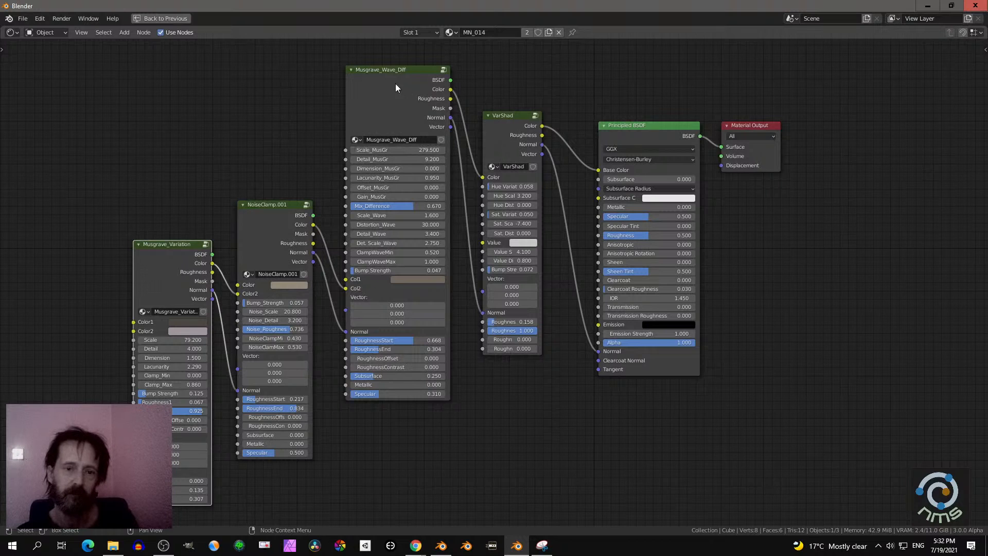
{"action": "middle_click_drag", "start_coordinate": [395, 87], "coordinate": [558, 90]}
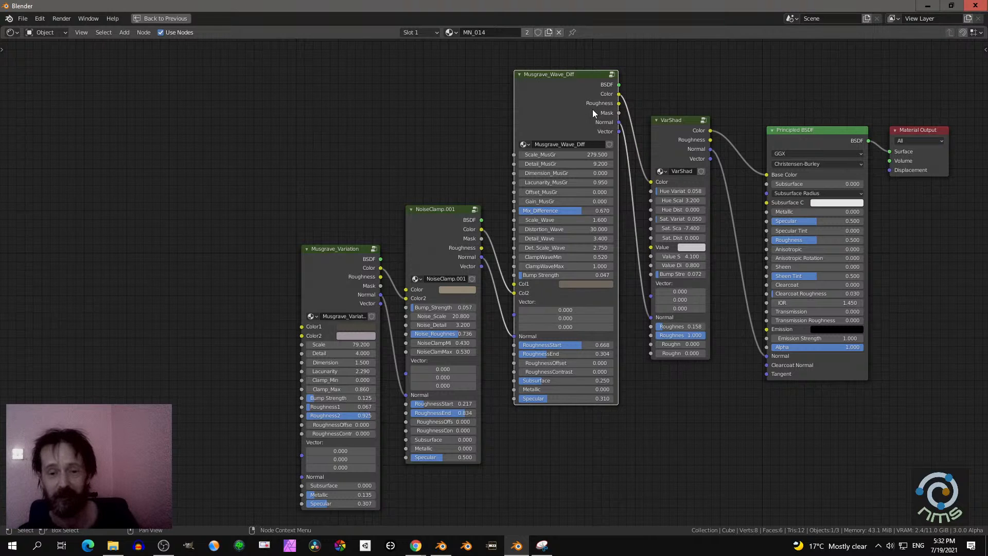
{"action": "scroll", "coordinate": [579, 107], "scroll_direction": "up", "scroll_amount": 1}
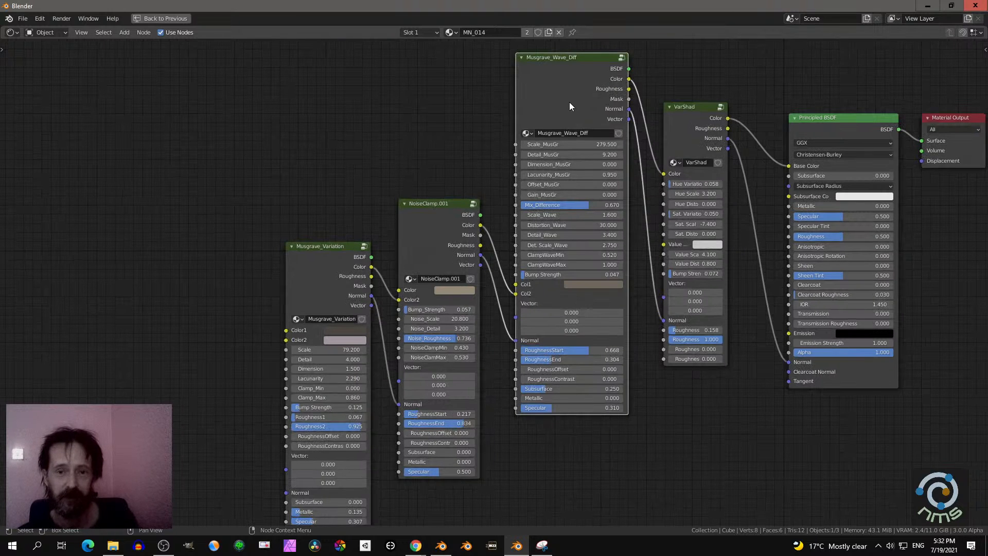
{"action": "scroll", "coordinate": [567, 102], "scroll_direction": "down", "scroll_amount": 2}
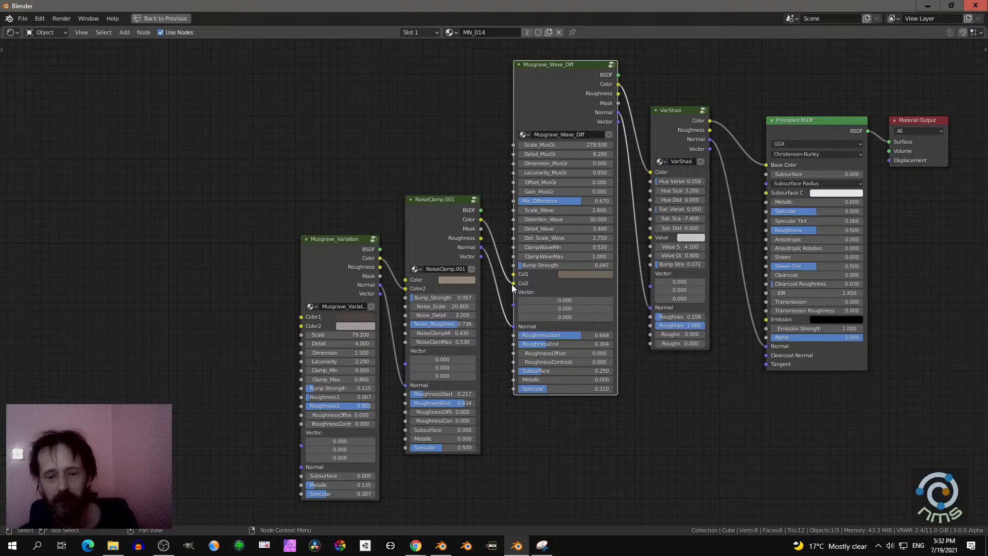
{"action": "mouse_move", "coordinate": [513, 283]}
{"action": "left_mouse_down"}
{"action": "mouse_move", "coordinate": [496, 279]}
{"action": "mouse_move", "coordinate": [567, 273]}
{"action": "mouse_move", "coordinate": [566, 287]}
{"action": "mouse_move", "coordinate": [493, 275]}
{"action": "mouse_move", "coordinate": [581, 287]}
{"action": "mouse_move", "coordinate": [509, 255]}
{"action": "mouse_move", "coordinate": [499, 264]}
{"action": "mouse_move", "coordinate": [513, 283]}
{"action": "left_mouse_up"}
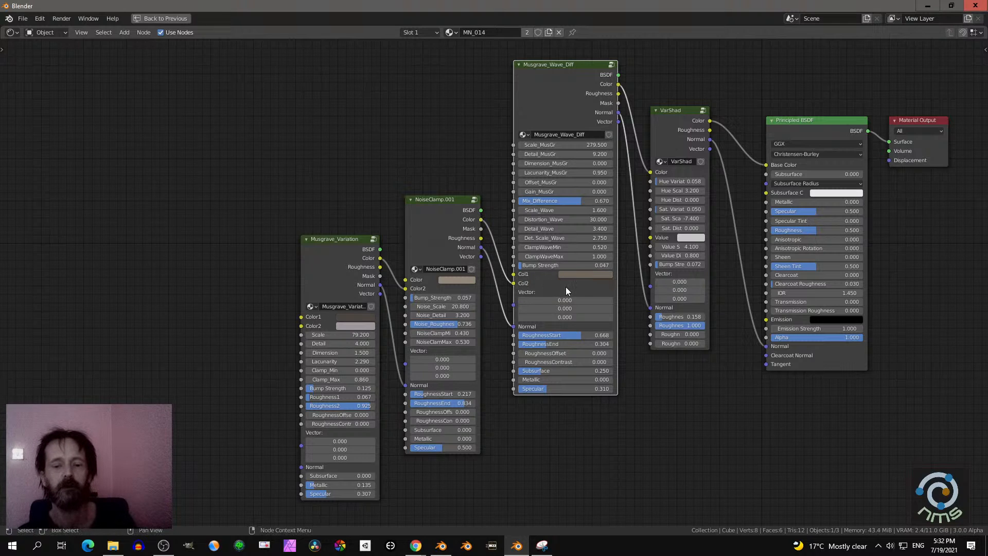
- Select the NoiseClamp.001 node, and move the Musgrave_Variation node slightly up and away from it
{"action": "middle_click_drag", "start_coordinate": [434, 146], "coordinate": [406, 131]}
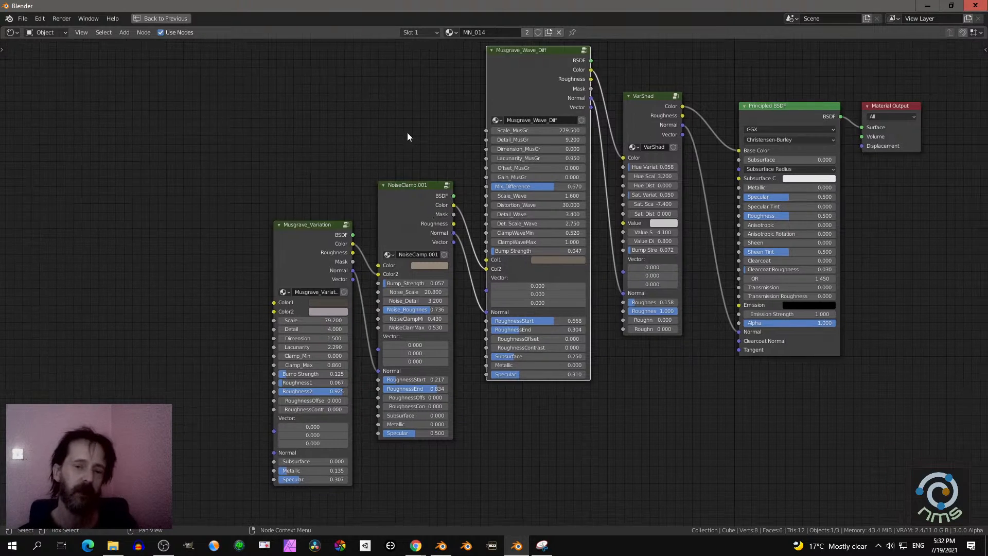
{"action": "scroll", "coordinate": [383, 195], "scroll_direction": "up", "scroll_amount": 1}
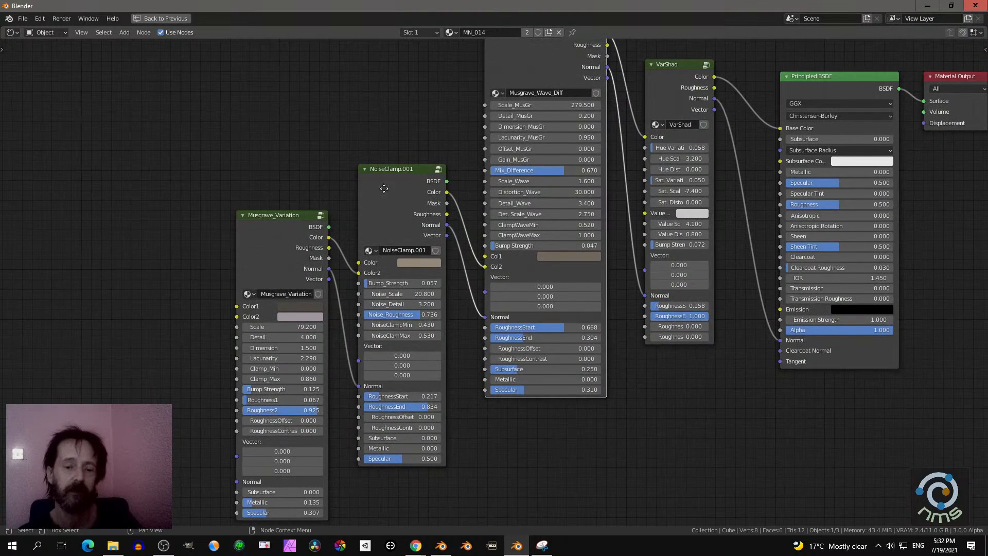
{"action": "middle_click_drag", "start_coordinate": [381, 186], "coordinate": [383, 174]}
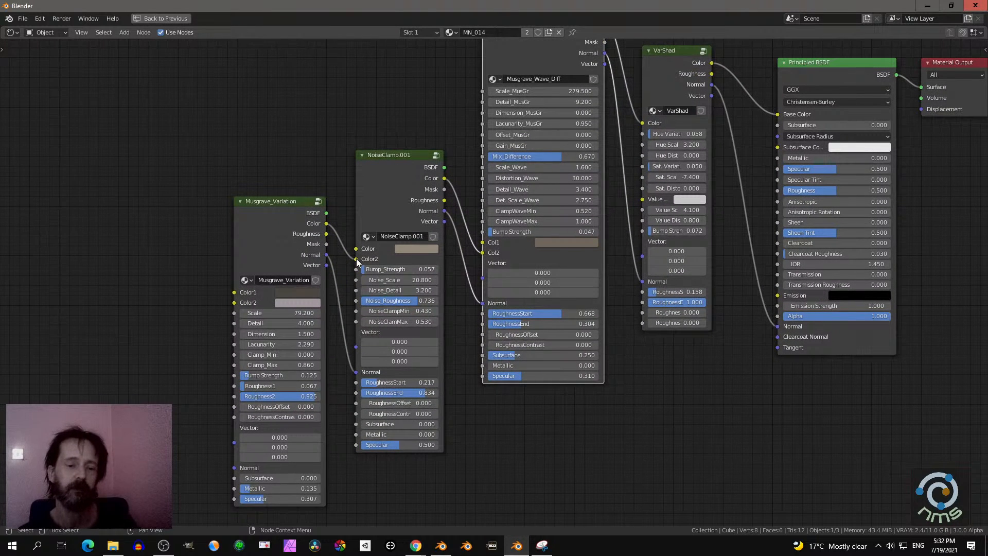
{"action": "mouse_move", "coordinate": [356, 259]}
{"action": "left_mouse_down"}
{"action": "mouse_move", "coordinate": [337, 254]}
{"action": "mouse_move", "coordinate": [357, 260]}
{"action": "left_mouse_up"}
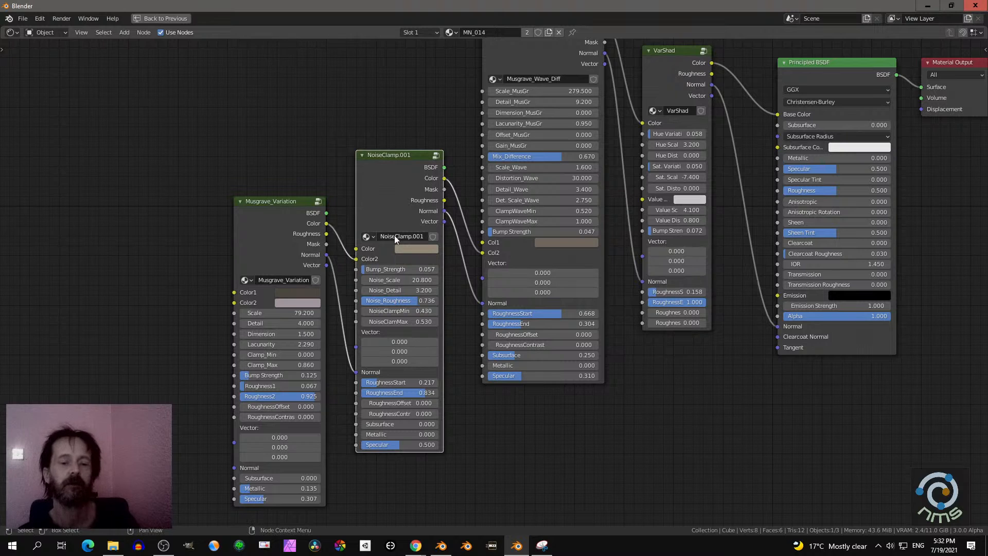
{"action": "left_click", "coordinate": [285, 216]}
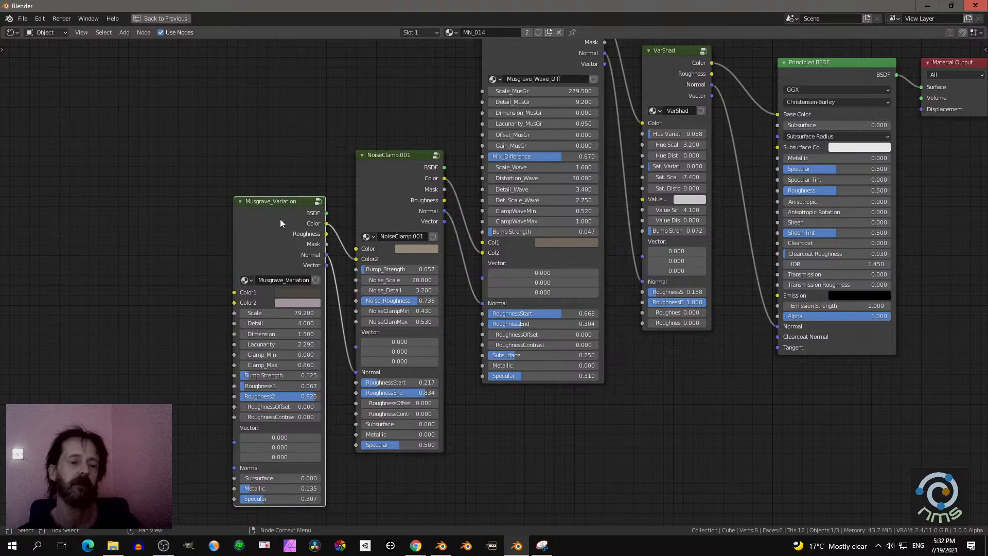
{"action": "left_click_drag", "start_coordinate": [280, 218], "coordinate": [266, 208]}
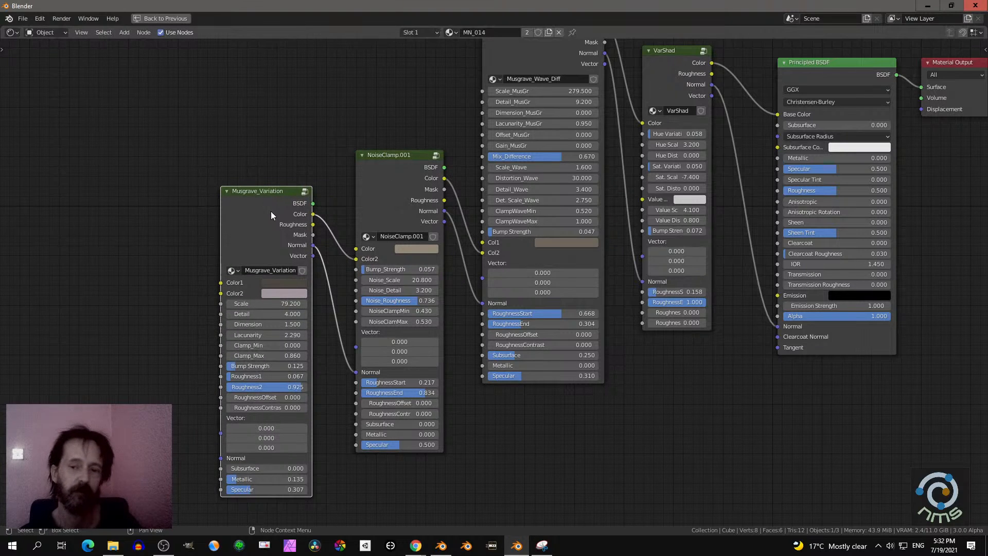
- Box-select the NoiseClamp.001 and Musgrave_Wave_Diff nodes together with Musgrave_Variation
{"action": "middle_click_drag", "start_coordinate": [451, 218], "coordinate": [431, 230]}
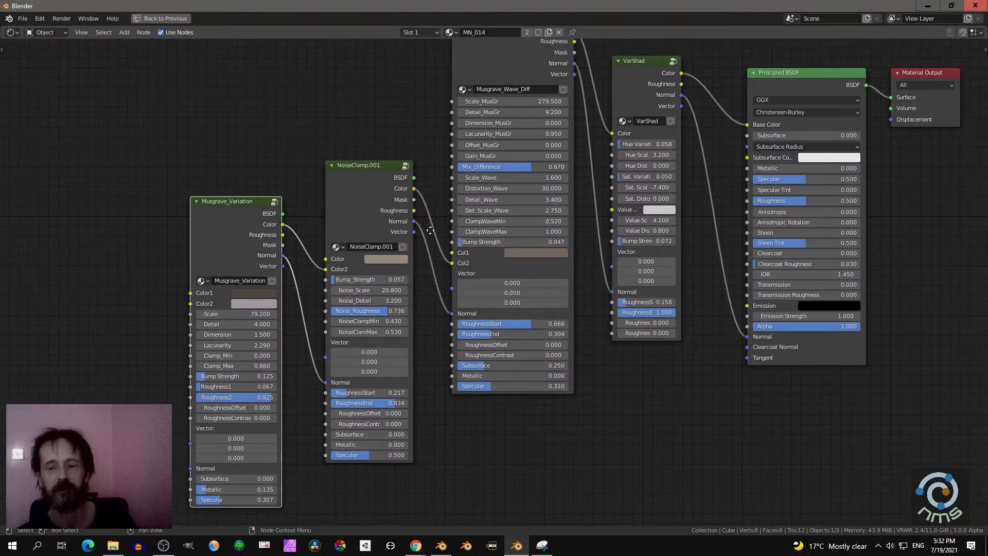
{"action": "scroll", "coordinate": [430, 230], "scroll_direction": "down", "scroll_amount": 5}
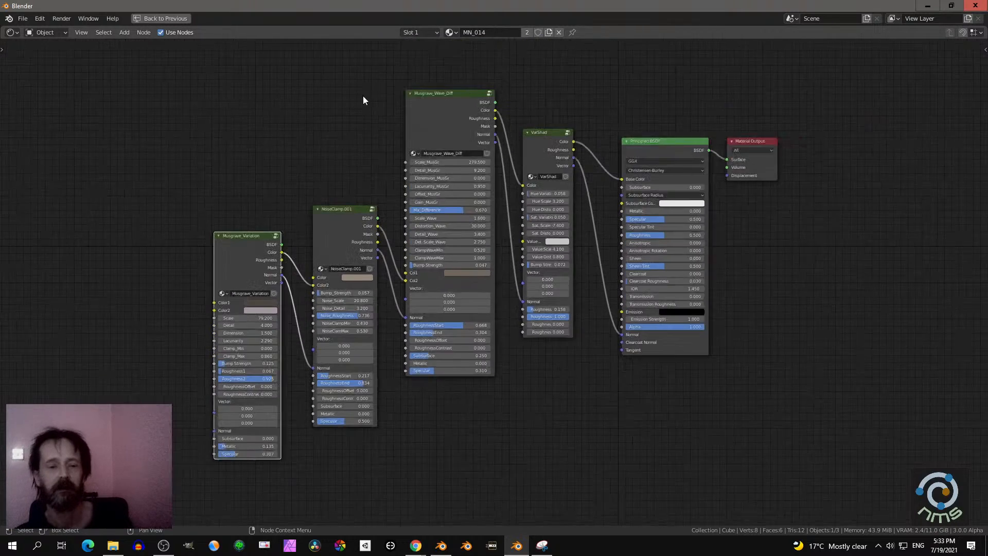
{"action": "scroll", "coordinate": [355, 97], "scroll_direction": "down", "scroll_amount": 1}
{"action": "left_click_drag", "start_coordinate": [259, 78], "coordinate": [492, 410]}
{"action": "scroll", "coordinate": [510, 372], "scroll_direction": "up", "scroll_amount": 1}
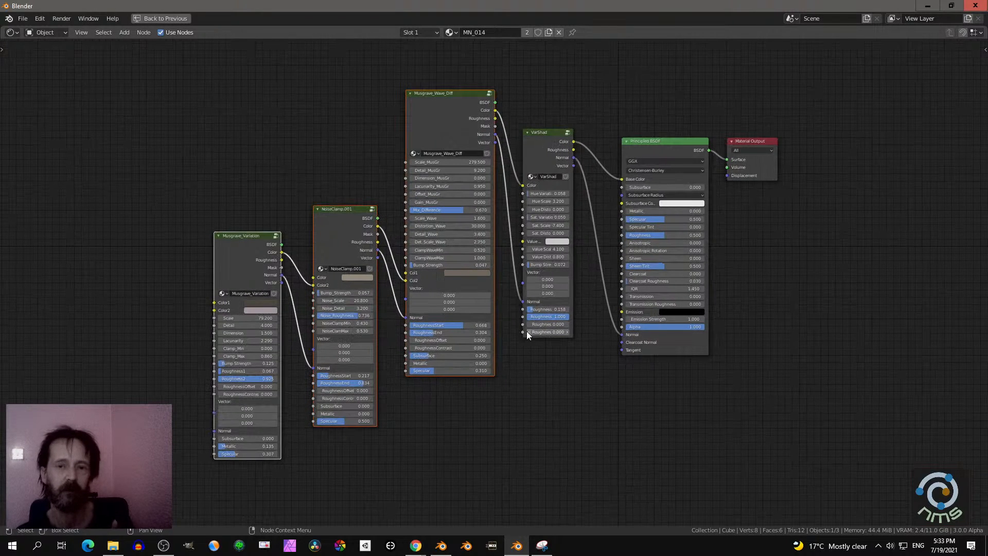
{"action": "scroll", "coordinate": [526, 331], "scroll_direction": "up", "scroll_amount": 1}
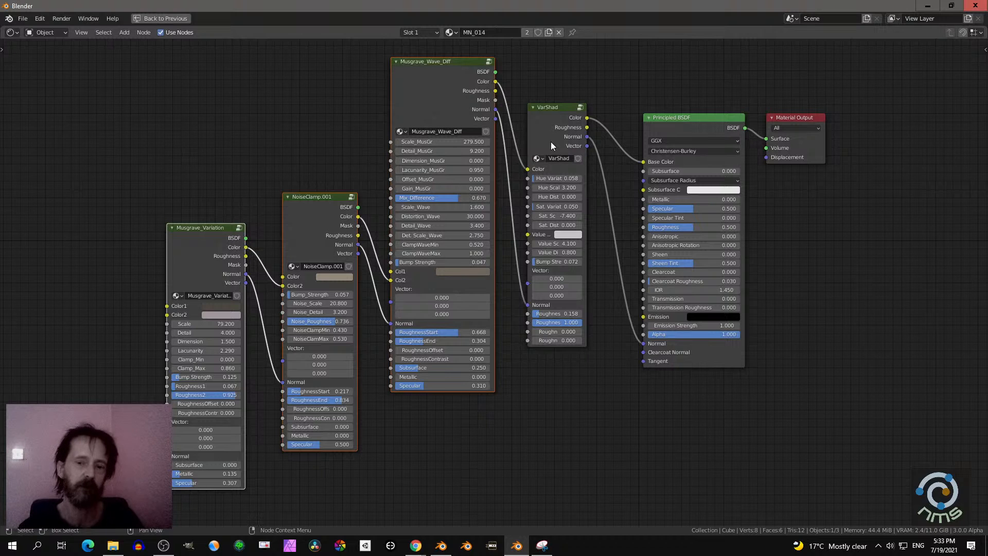
- Select only the VarShad node that feeds the Principled BSDF
{"action": "left_click", "coordinate": [551, 116]}
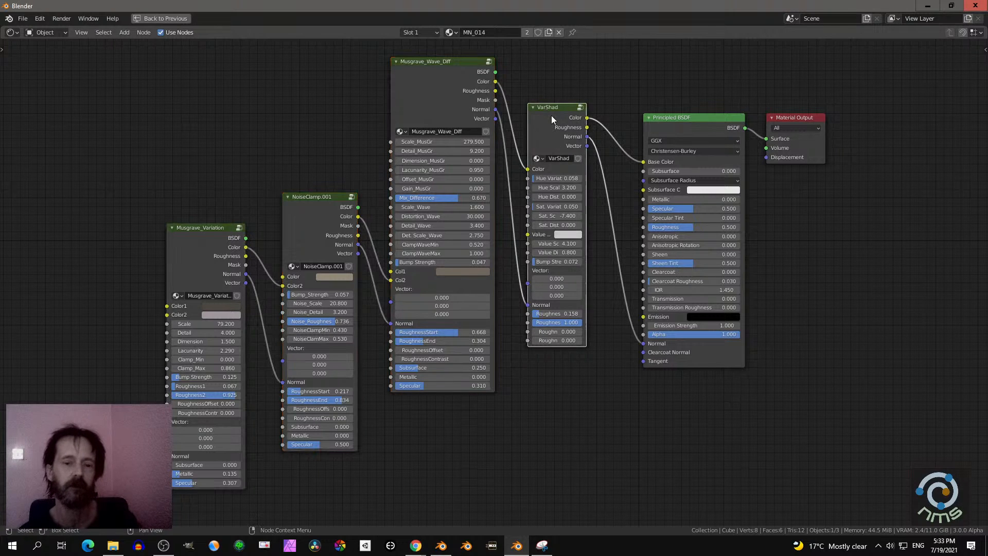
{"action": "left_click_drag", "start_coordinate": [163, 72], "coordinate": [444, 341]}
{"action": "left_click", "coordinate": [561, 118]}
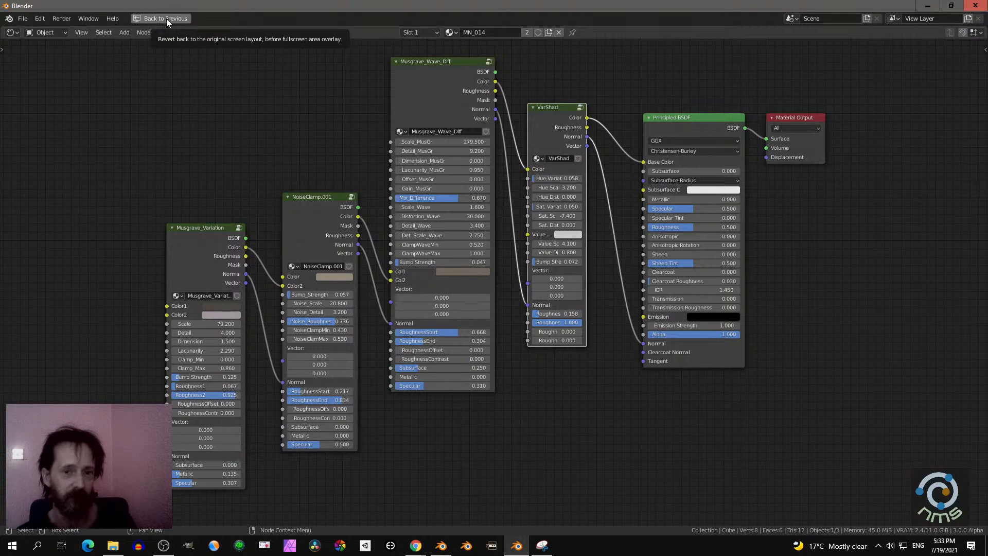
- Examine the roughness, subsurface, metallic and specular parameters across the Musgrave_Variation, NoiseClamp.001 and Musgrave_Wave_Diff nodes
{"action": "middle_click_drag", "start_coordinate": [399, 128], "coordinate": [590, 127]}
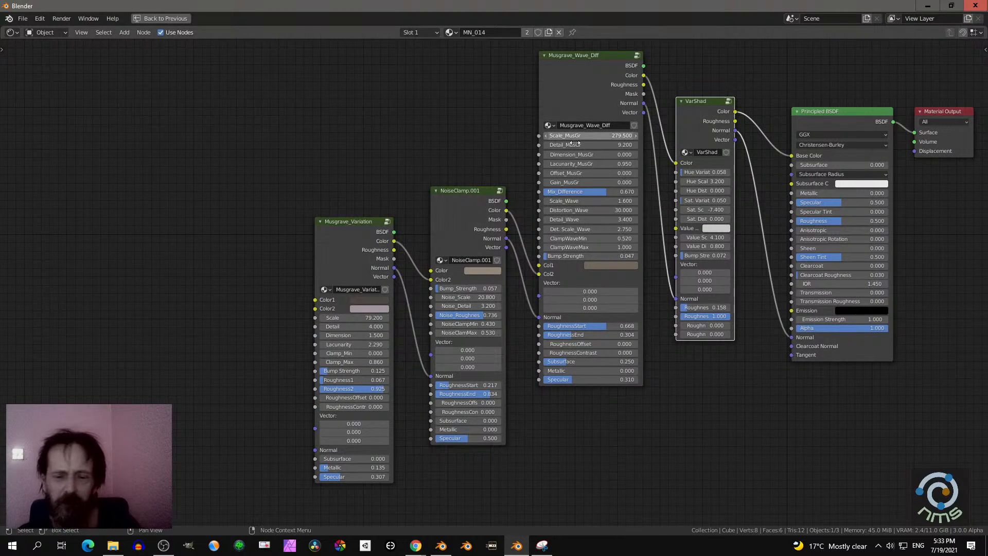
{"action": "scroll", "coordinate": [590, 128], "scroll_direction": "up", "scroll_amount": 2}
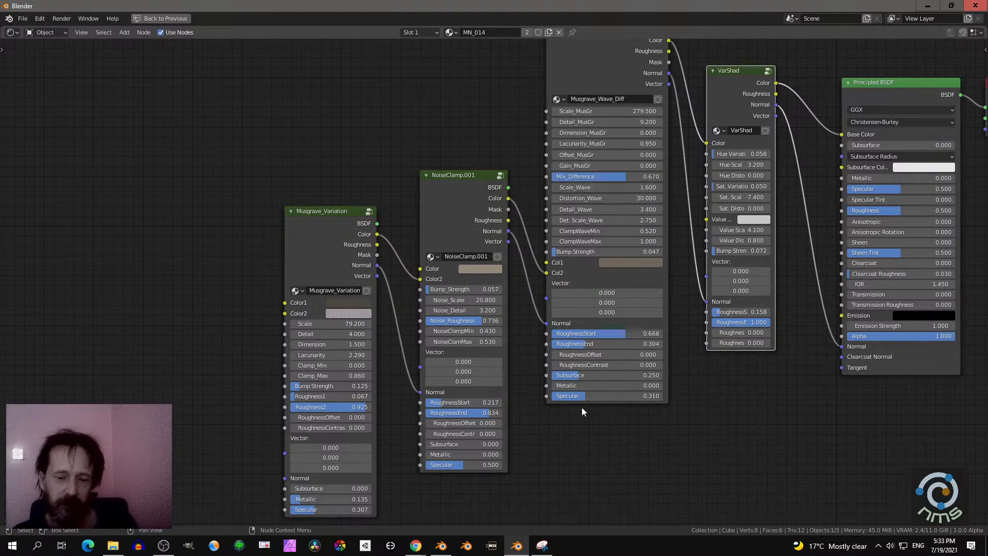
{"action": "middle_click_drag", "start_coordinate": [582, 408], "coordinate": [548, 252]}
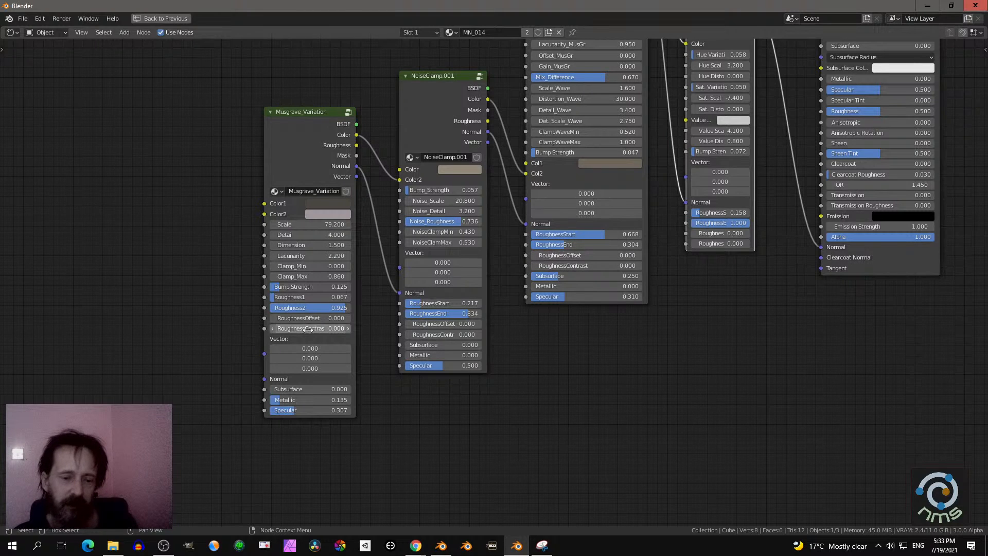
{"action": "middle_click_drag", "start_coordinate": [587, 357], "coordinate": [534, 415]}
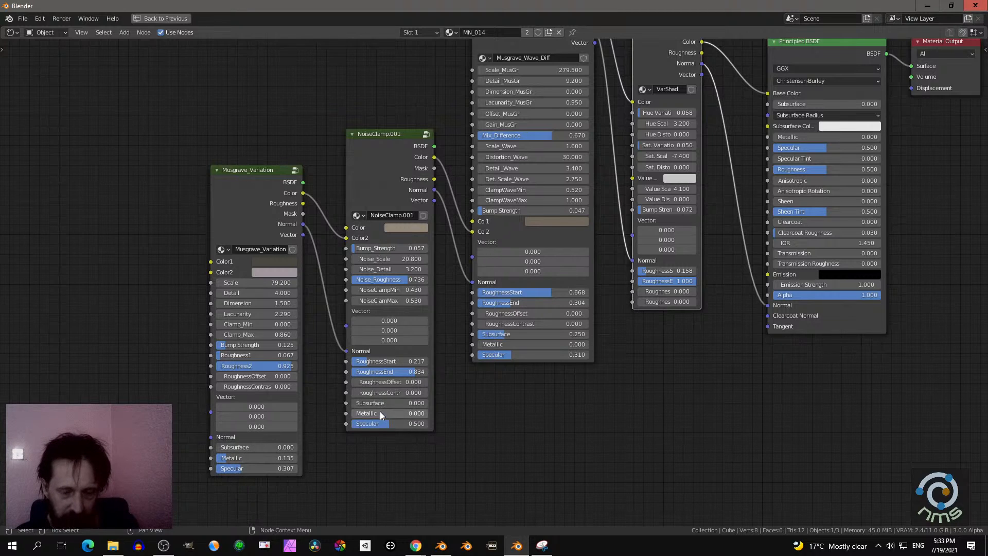
{"action": "scroll", "coordinate": [520, 308], "scroll_direction": "down", "scroll_amount": 2}
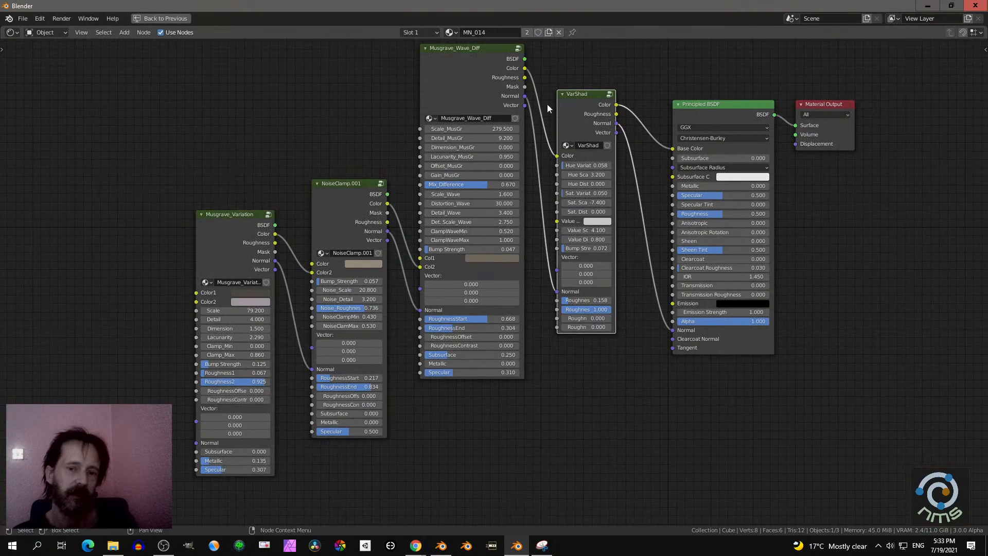
{"action": "scroll", "coordinate": [487, 116], "scroll_direction": "down", "scroll_amount": 1}
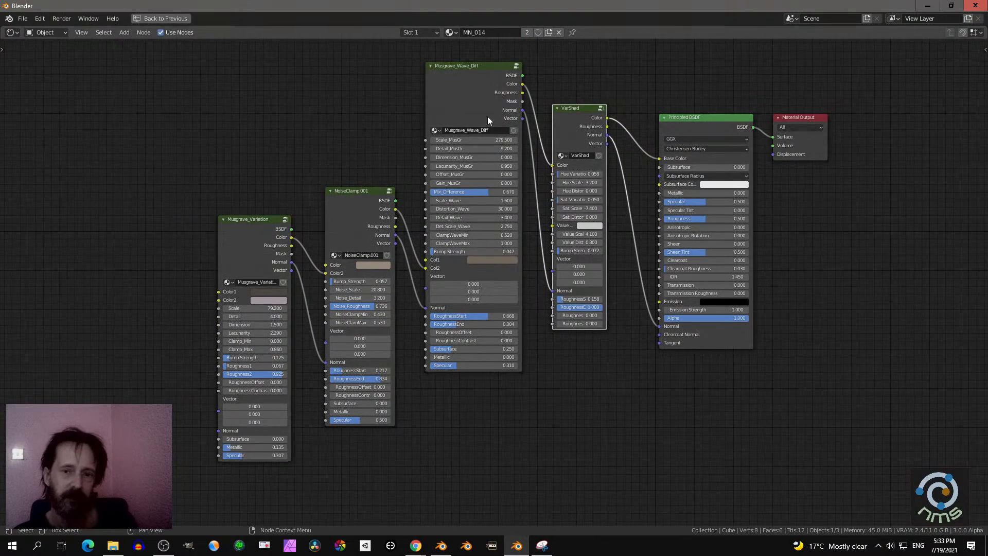
- Look through the node groups MaterialNodesV5_2 offers for adding, and restore the split layout with the 3D viewport
{"action": "key", "text": "shift+a"}
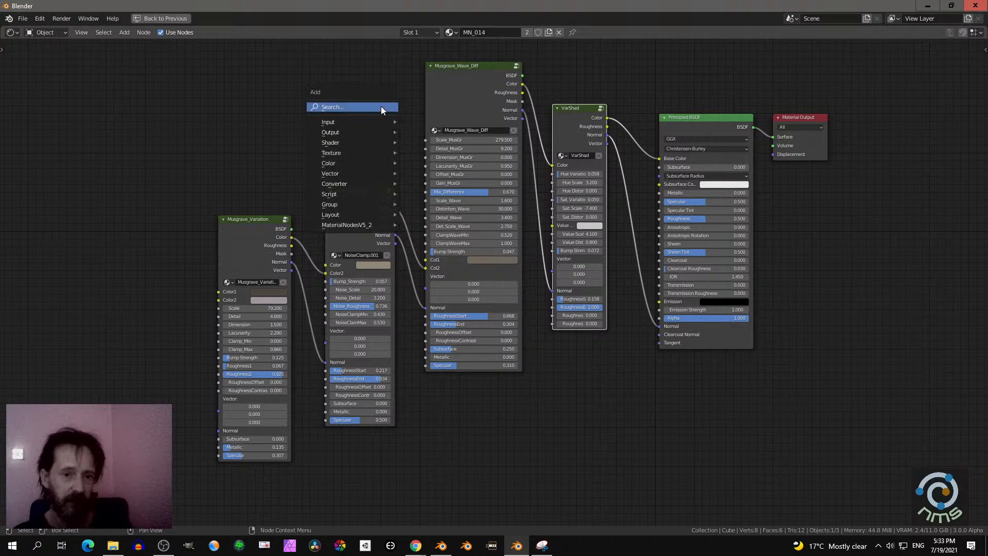
{"action": "mouse_move", "coordinate": [370, 225]}
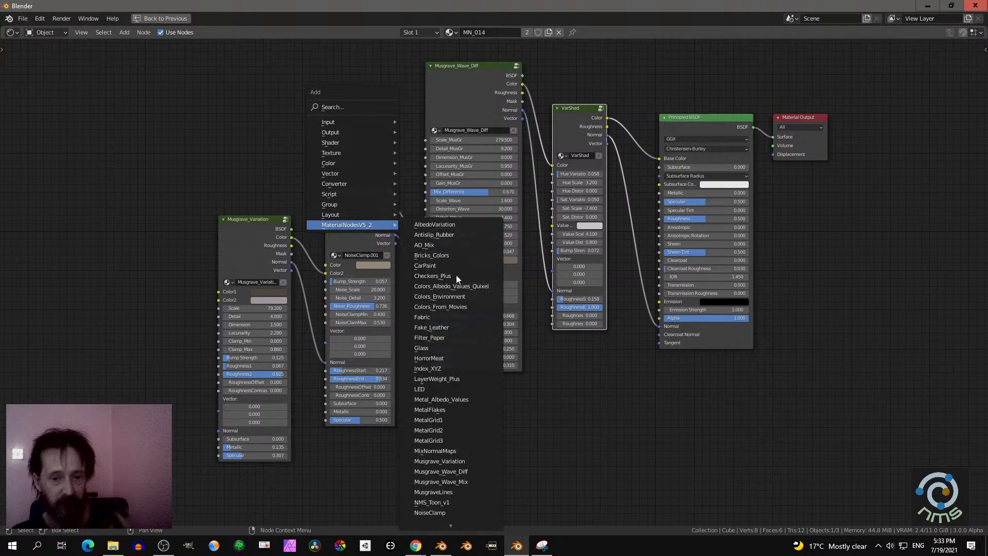
{"action": "mouse_move", "coordinate": [440, 524]}
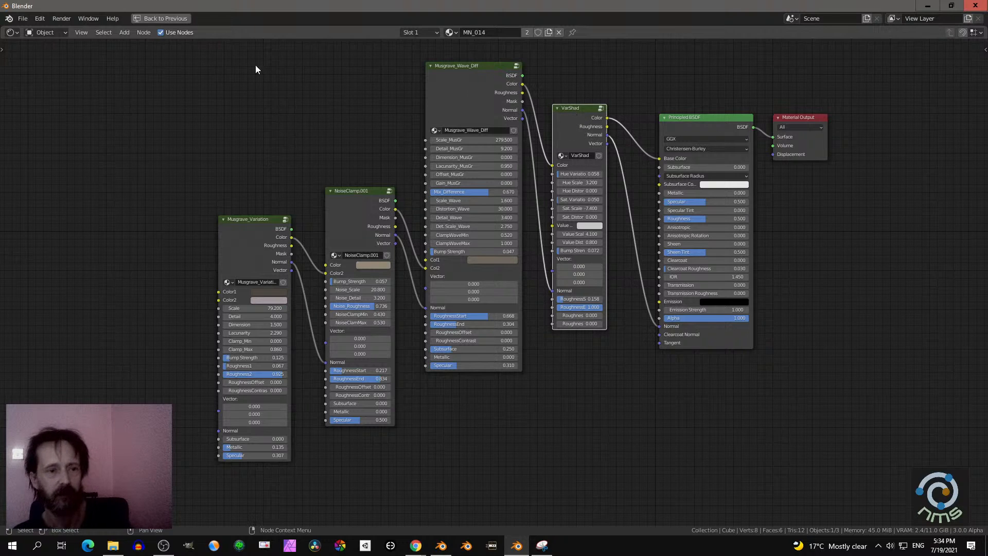
{"action": "left_click", "coordinate": [181, 20]}
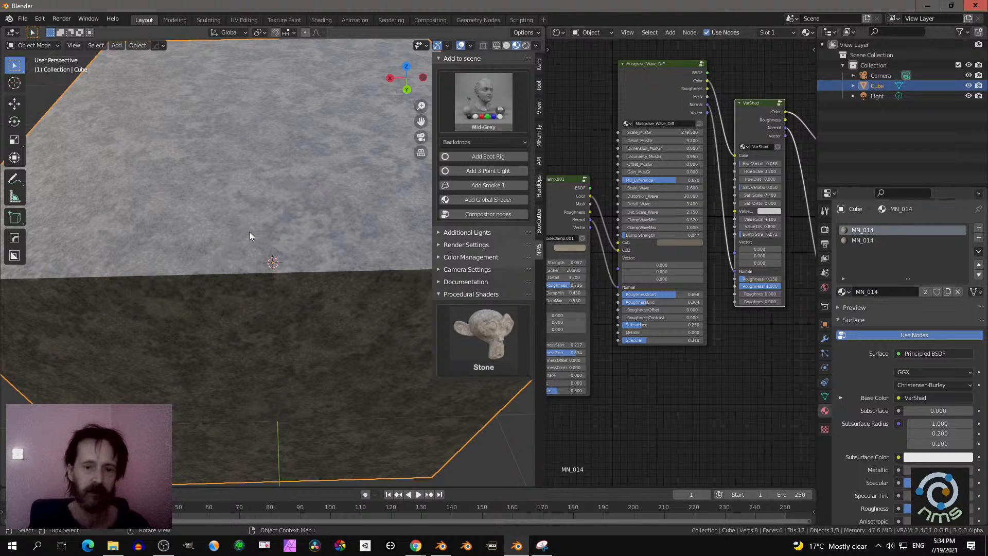
{"action": "scroll", "coordinate": [258, 227], "scroll_direction": "down", "scroll_amount": 8}
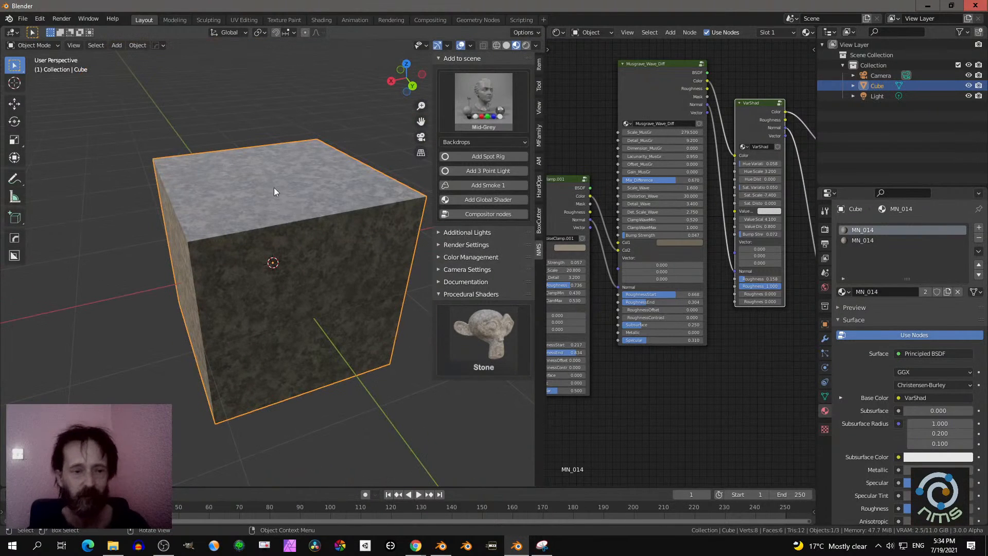
- Open the add-on preferences, clear the MaterialNodesV5_2 search filter and maximize the Preferences window
{"action": "left_click", "coordinate": [39, 23]}
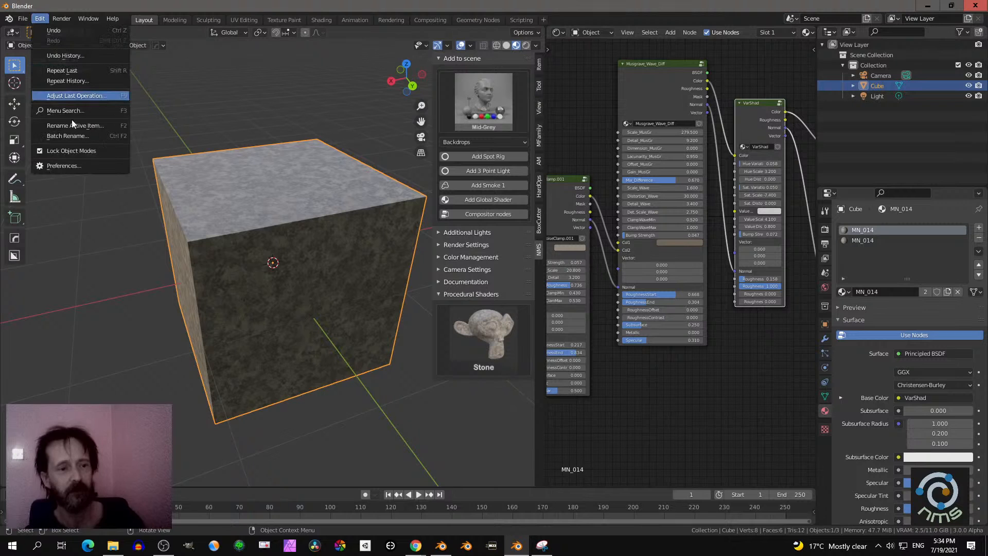
{"action": "left_click", "coordinate": [87, 167]}
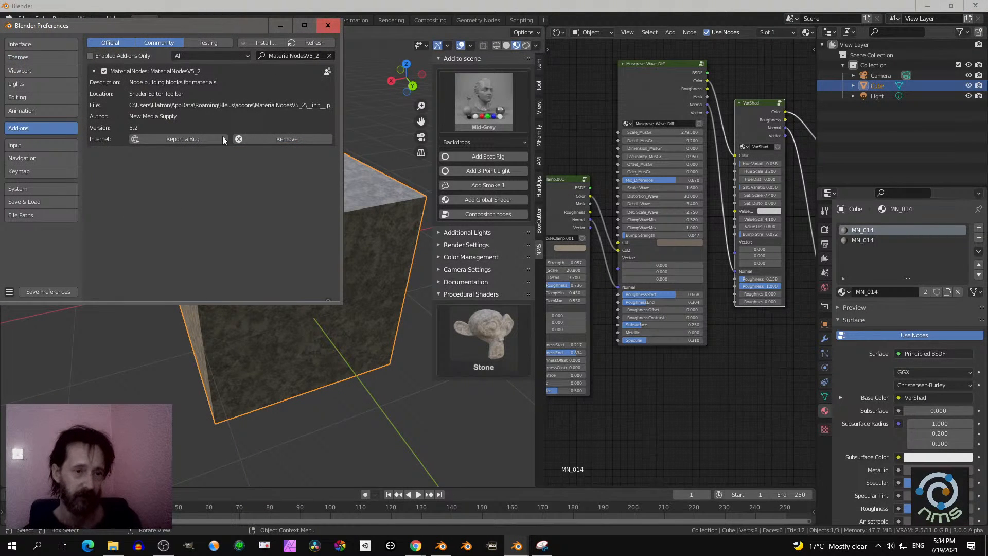
{"action": "left_click", "coordinate": [329, 56]}
{"action": "left_click", "coordinate": [304, 25]}
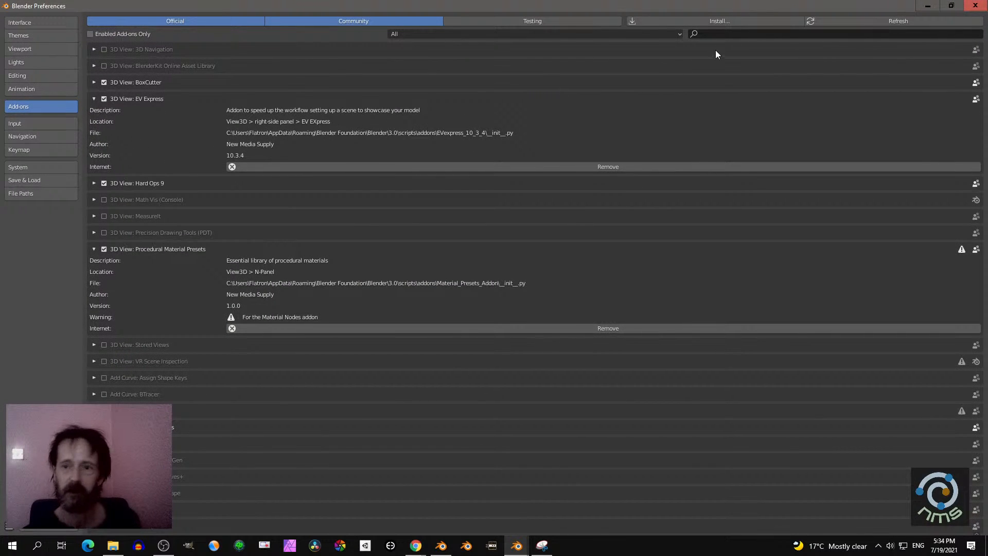
- Install the add-on from NMS_CompNodes_v2.zip in the EEVEE_Production_Suite Downloads folder and close the Preferences window
{"action": "left_click", "coordinate": [728, 20]}
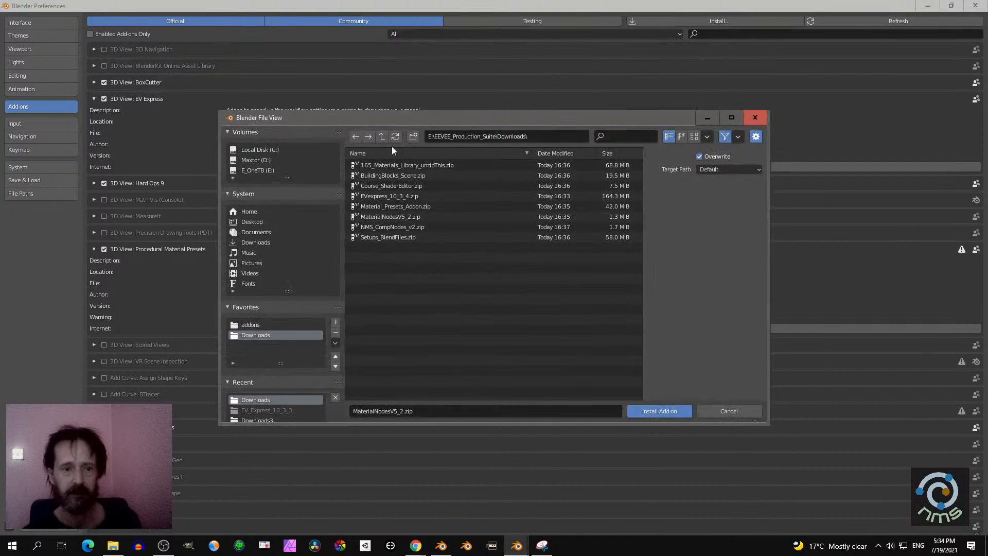
{"action": "left_click", "coordinate": [384, 227]}
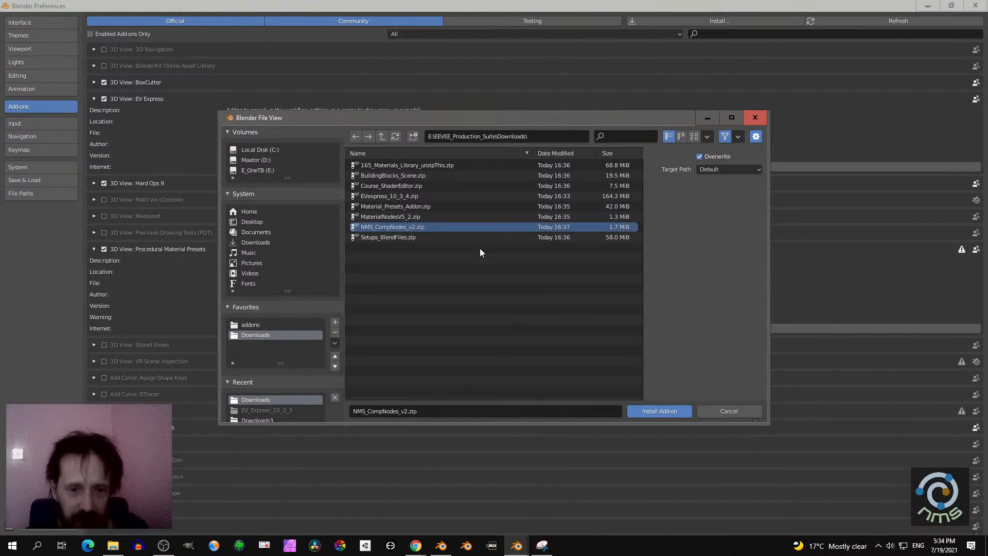
{"action": "left_click", "coordinate": [650, 411]}
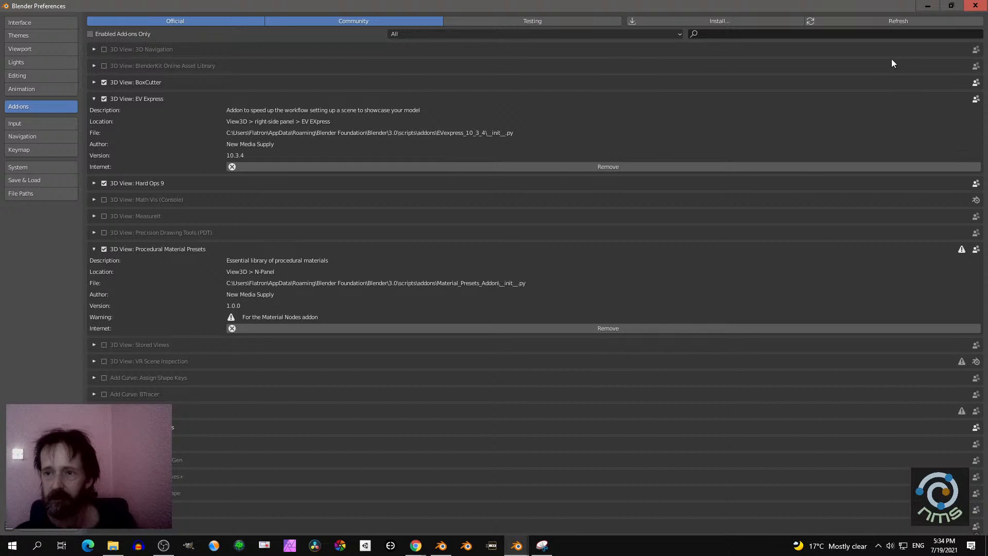
{"action": "left_click", "coordinate": [975, 5]}
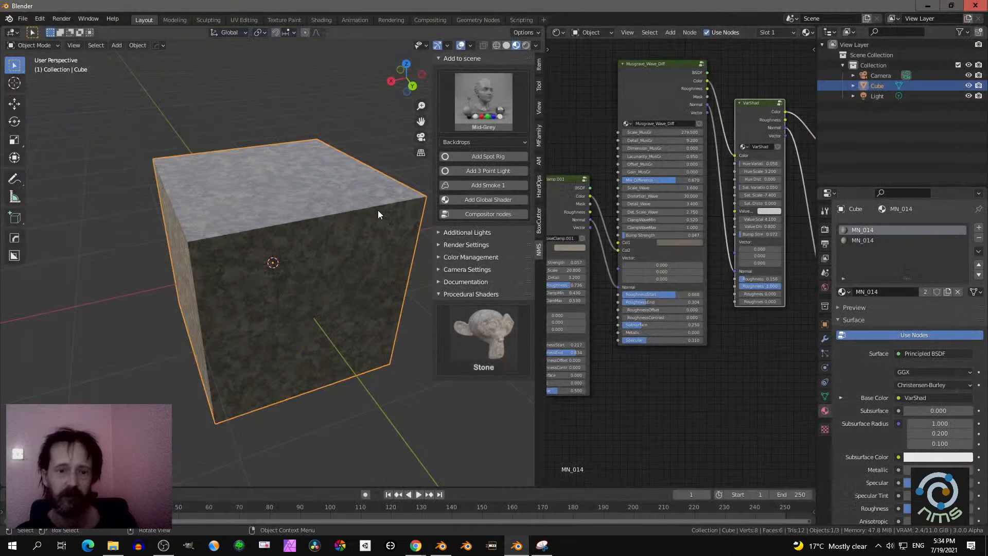
- Add the Candelight lighting preset from the thumbnail gallery to the scene around the cube
{"action": "middle_click_drag", "start_coordinate": [378, 210], "coordinate": [360, 202]}
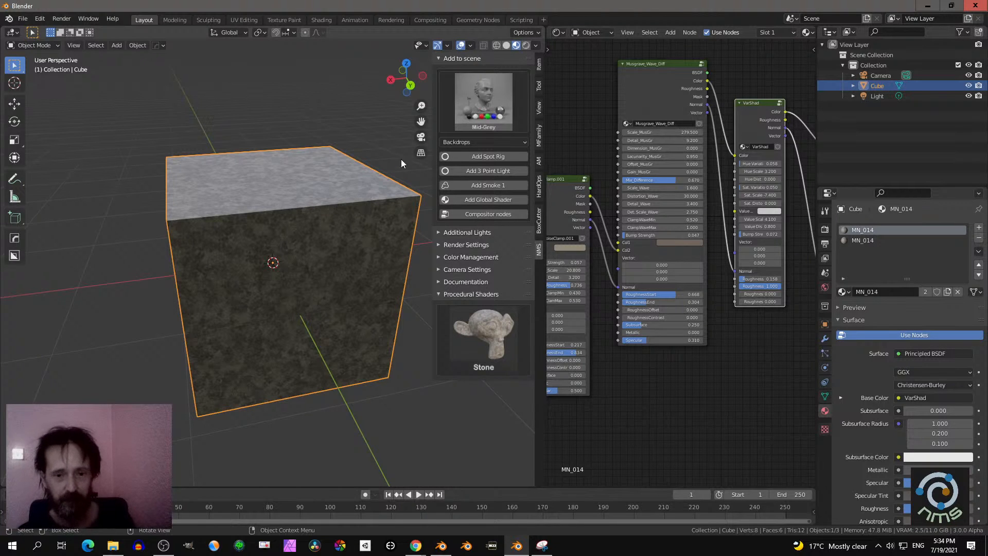
{"action": "left_click", "coordinate": [483, 97]}
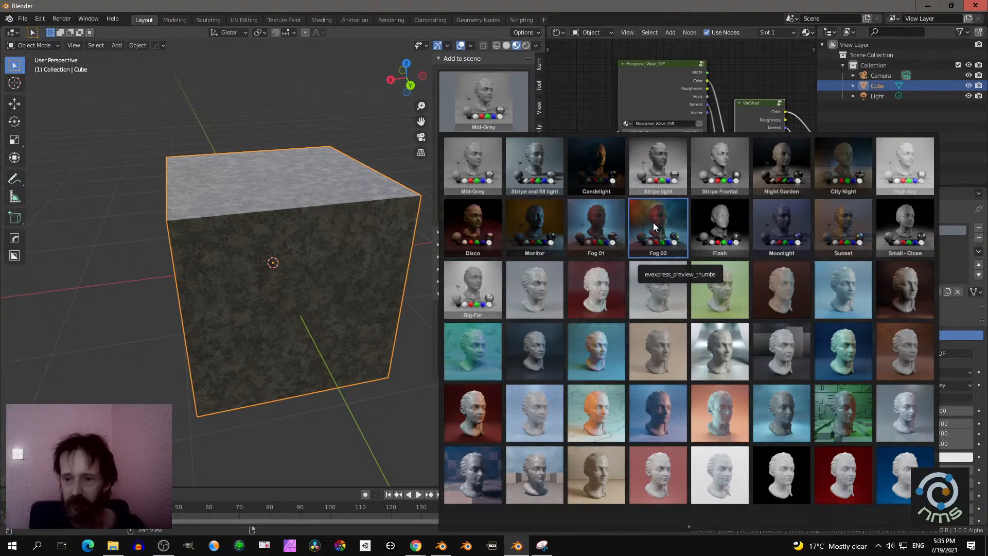
{"action": "left_click", "coordinate": [602, 159]}
{"action": "scroll", "coordinate": [338, 233], "scroll_direction": "down", "scroll_amount": 5}
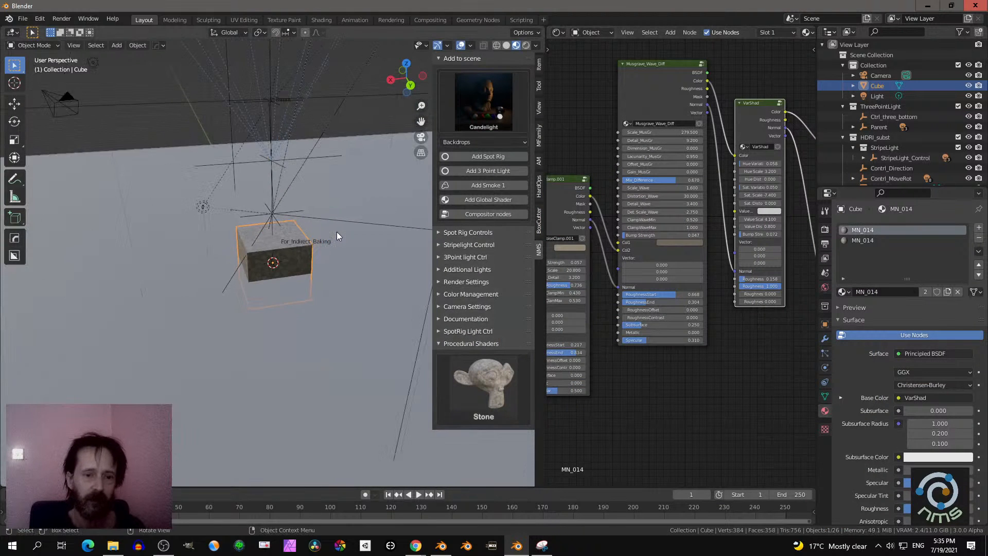
{"action": "middle_click_drag", "start_coordinate": [240, 258], "coordinate": [348, 258]}
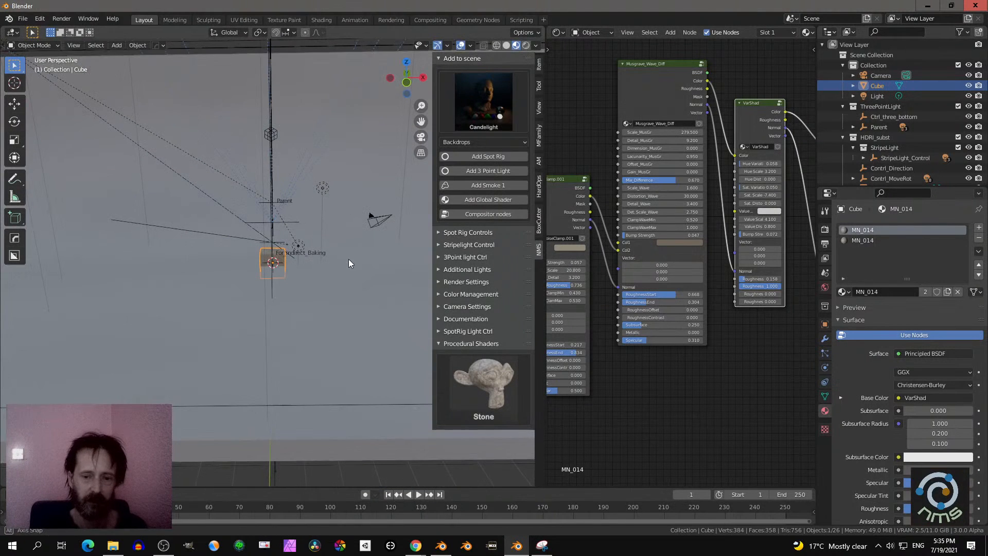
- Widen the 3D viewport over the node editor and hide the viewport's toolbar
{"action": "left_click_drag", "start_coordinate": [538, 423], "coordinate": [762, 419]}
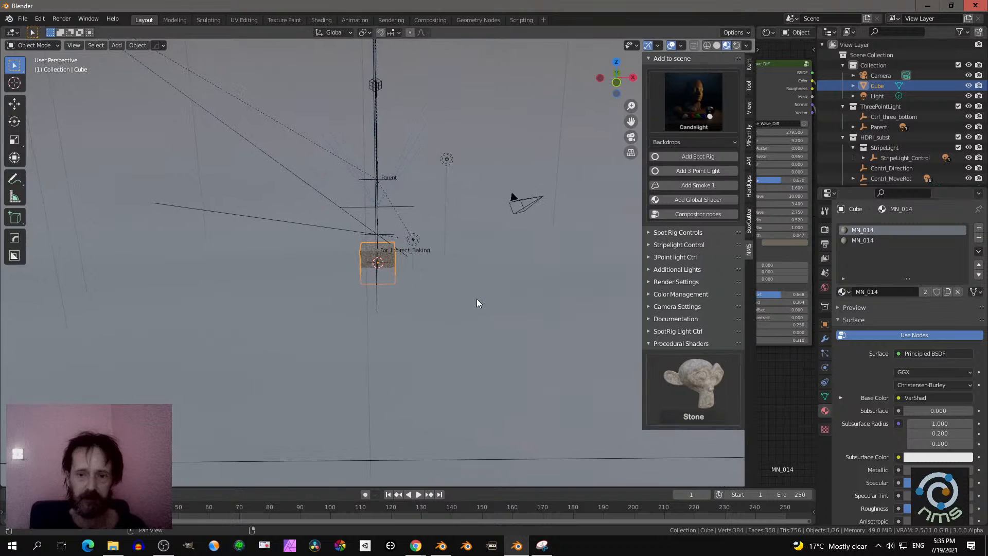
{"action": "middle_click_drag", "start_coordinate": [477, 299], "coordinate": [289, 223]}
{"action": "key", "text": "t"}
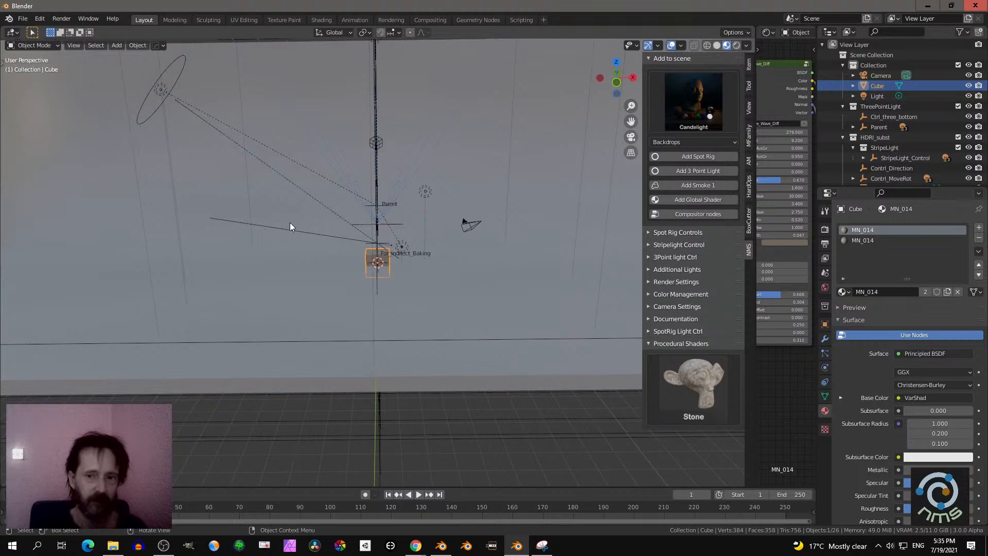
- Move the cube up 1 unit along the Z axis so it stands on the backdrop
{"action": "scroll", "coordinate": [351, 252], "scroll_direction": "up", "scroll_amount": 3}
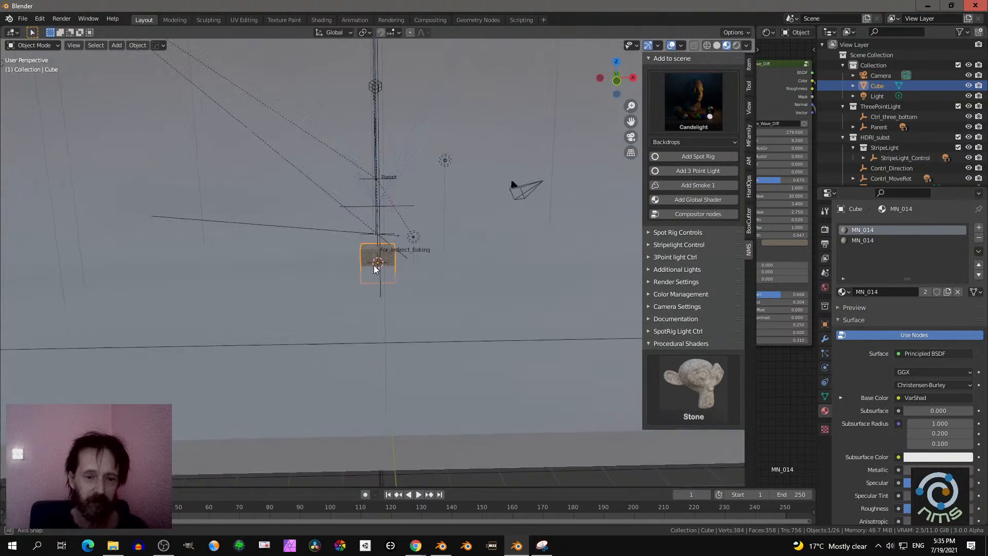
{"action": "scroll", "coordinate": [369, 259], "scroll_direction": "up", "scroll_amount": 2}
{"action": "left_click", "coordinate": [365, 258]}
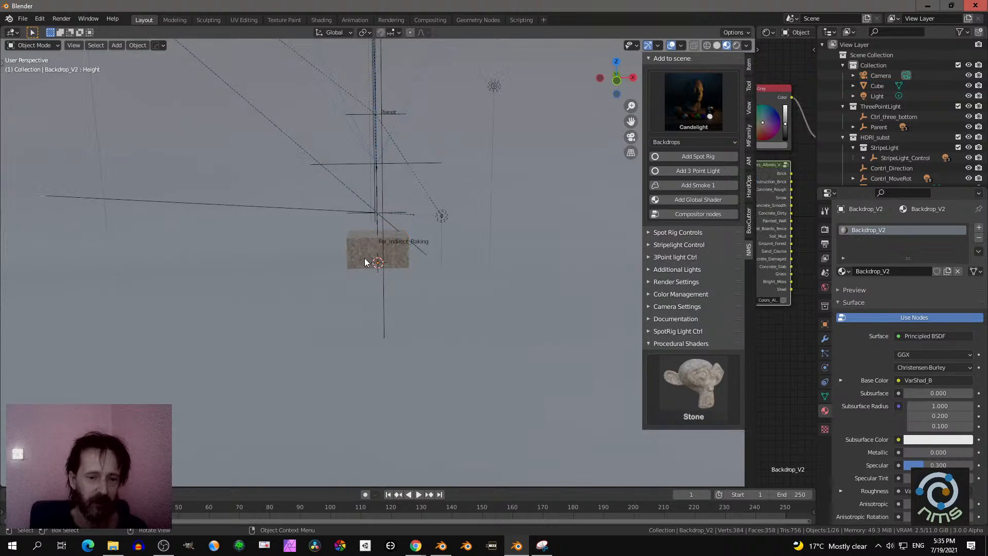
{"action": "left_click", "coordinate": [365, 255]}
{"action": "type", "text": "g"}
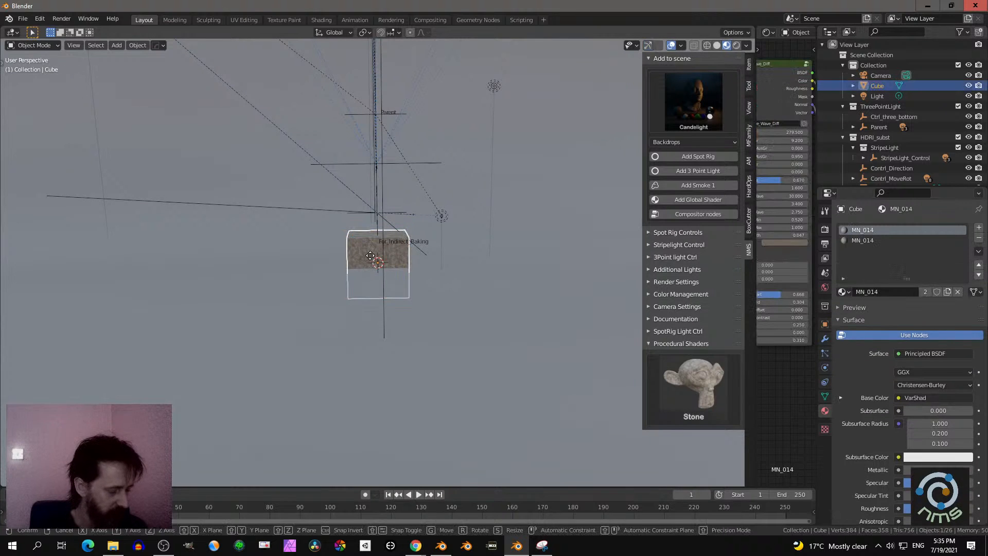
{"action": "type", "text": "z1"}
{"action": "key", "text": "Return"}
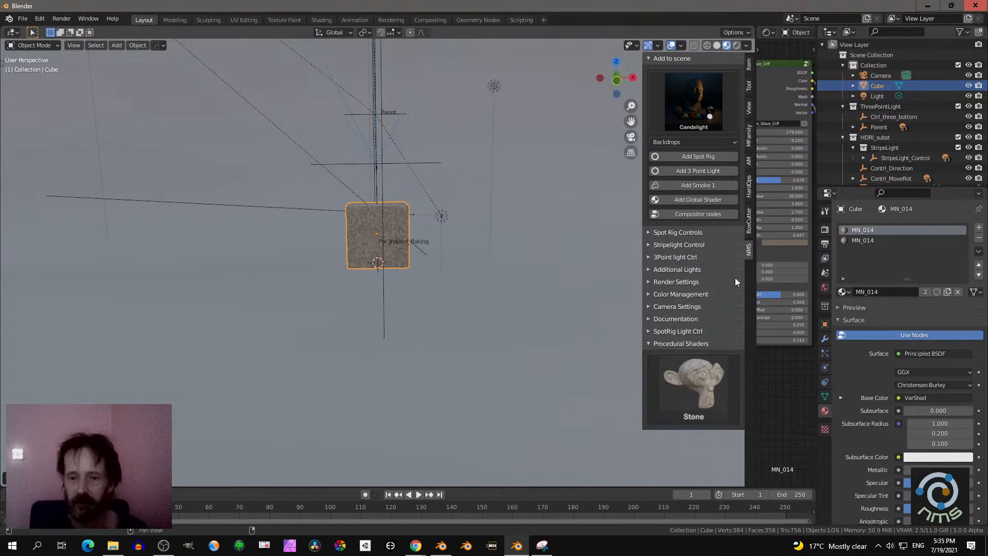
- Examine the lighting setup's backdrop, the For_Indirect_Baking cage and the Irrad_Vol_01 volume from several sides
{"action": "scroll", "coordinate": [588, 241], "scroll_direction": "down", "scroll_amount": 8}
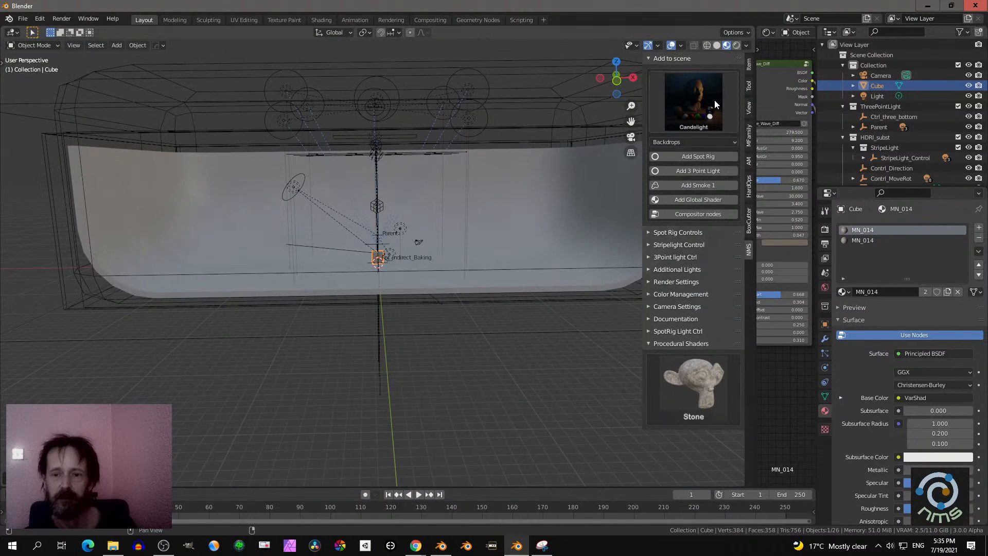
{"action": "middle_click_drag", "start_coordinate": [456, 163], "coordinate": [423, 233]}
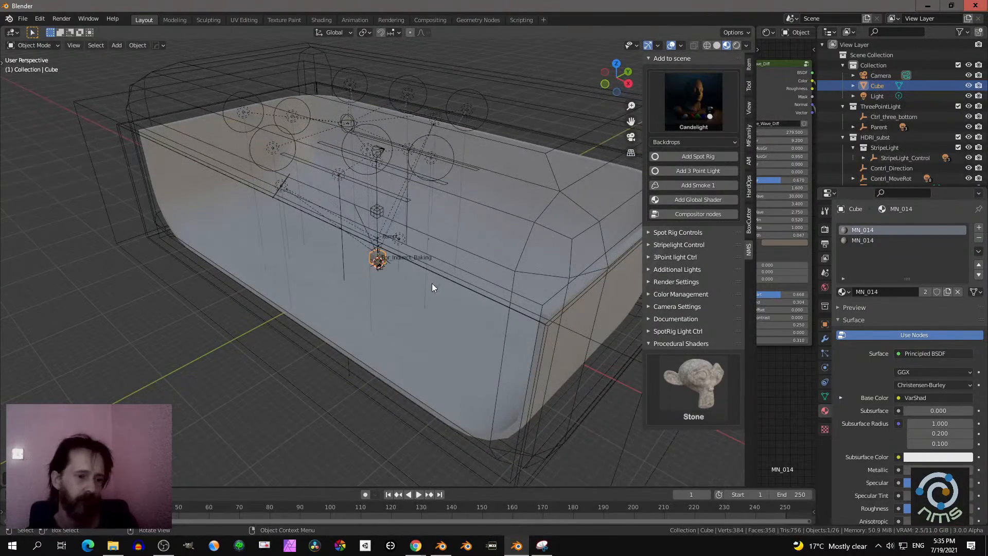
{"action": "left_click", "coordinate": [422, 295]}
{"action": "middle_click_drag", "start_coordinate": [430, 291], "coordinate": [483, 245]}
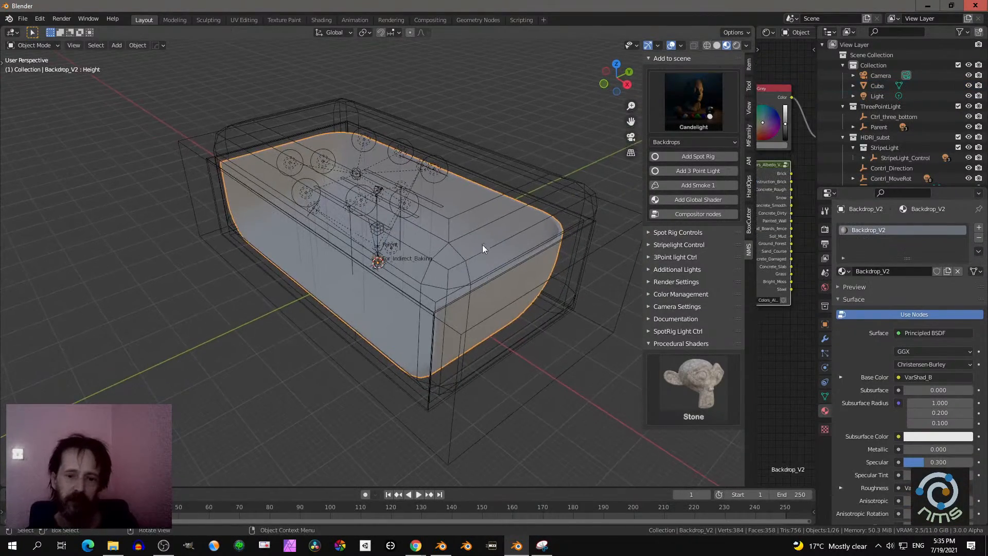
{"action": "left_click", "coordinate": [579, 192]}
{"action": "middle_click_drag", "start_coordinate": [570, 199], "coordinate": [538, 191]}
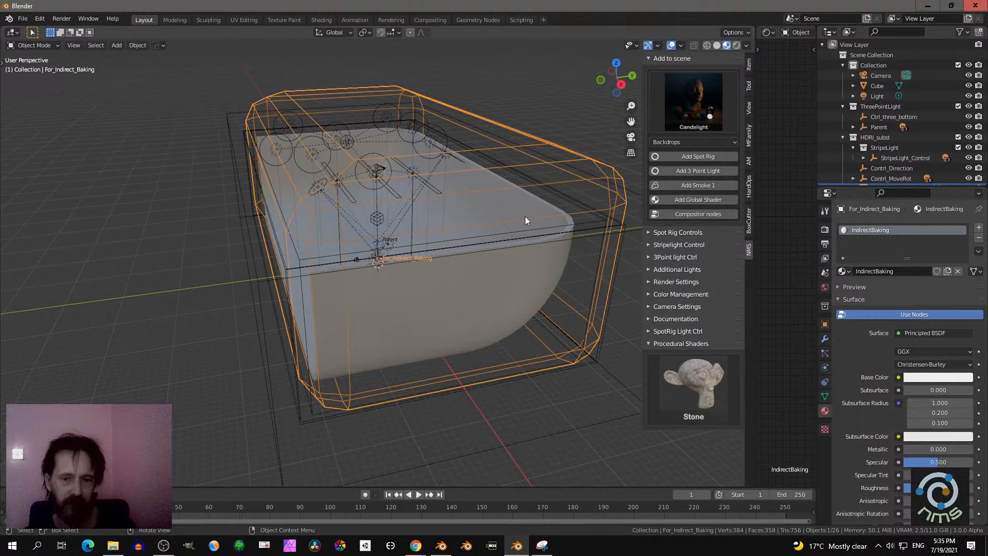
{"action": "middle_click_drag", "start_coordinate": [525, 217], "coordinate": [479, 211]}
{"action": "middle_click_drag", "start_coordinate": [461, 247], "coordinate": [529, 294]}
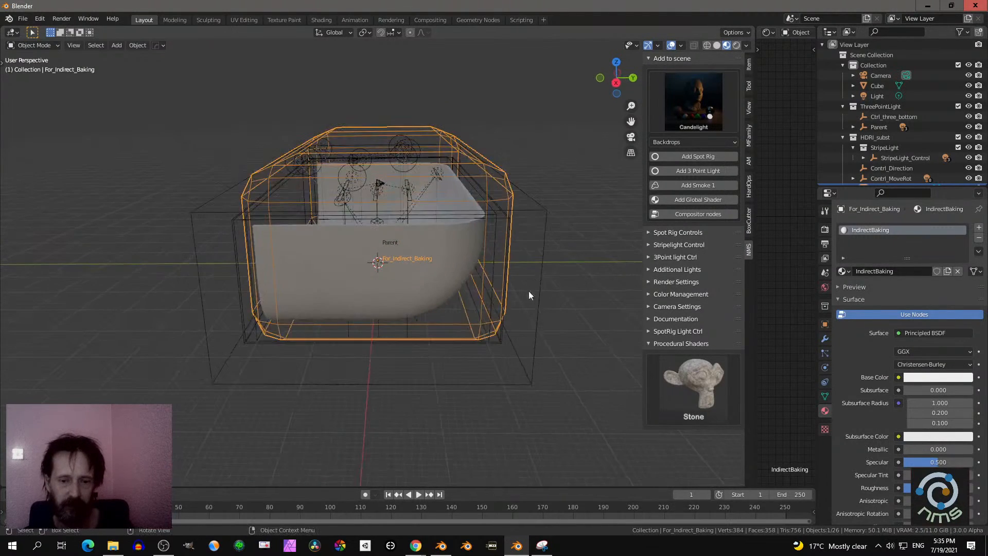
{"action": "left_click", "coordinate": [511, 384]}
{"action": "middle_click_drag", "start_coordinate": [512, 383], "coordinate": [489, 315]}
{"action": "left_click", "coordinate": [391, 339]}
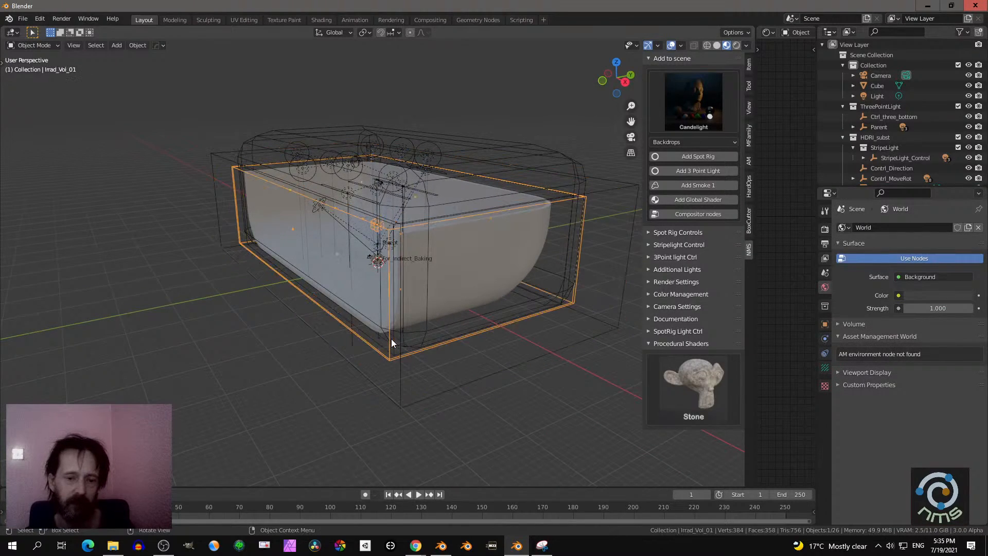
{"action": "middle_click_drag", "start_coordinate": [392, 339], "coordinate": [475, 306]}
- Try to rotate the Backdrop_V2 object about the global Z axis
{"action": "left_click", "coordinate": [484, 273]}
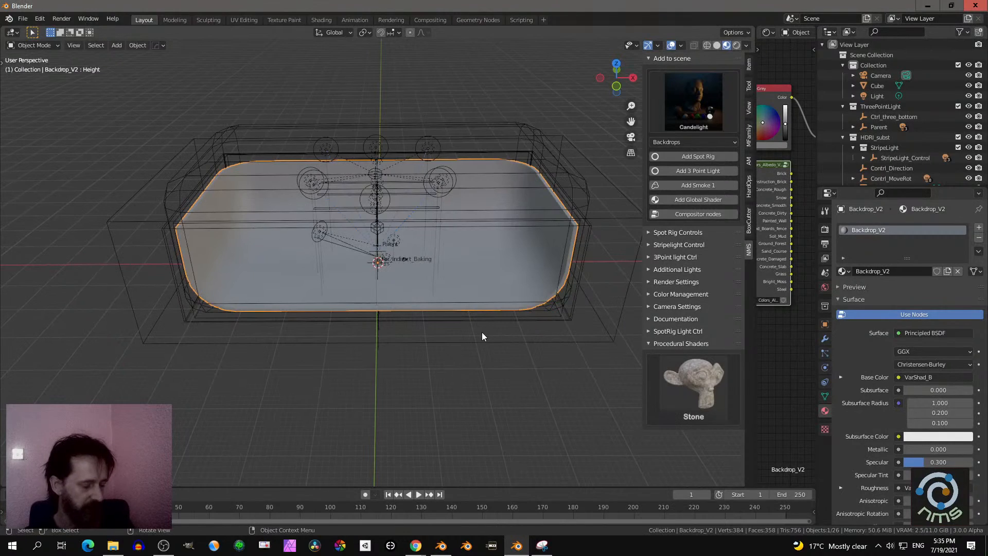
{"action": "key", "text": "r"}
{"action": "key", "text": "z"}
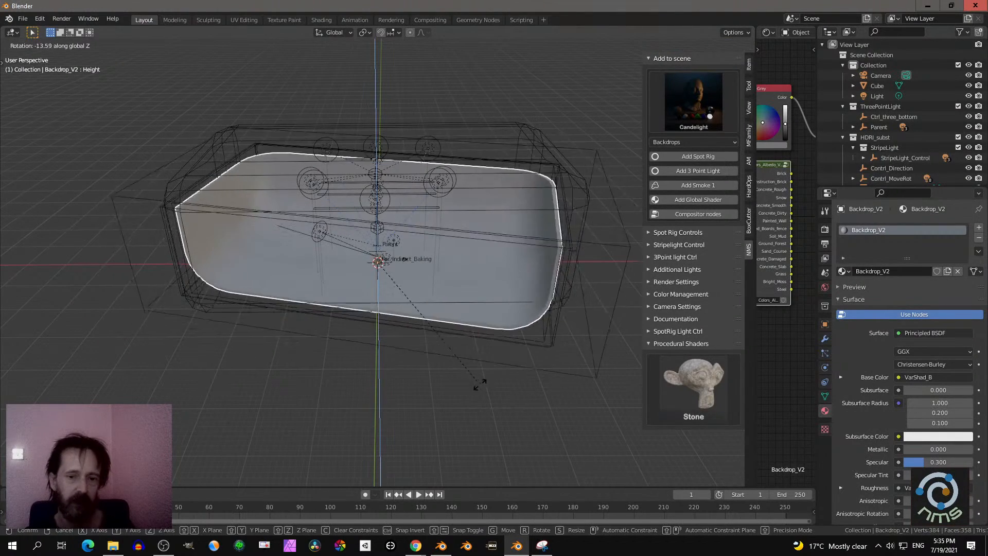
{"action": "left_click", "coordinate": [517, 353]}
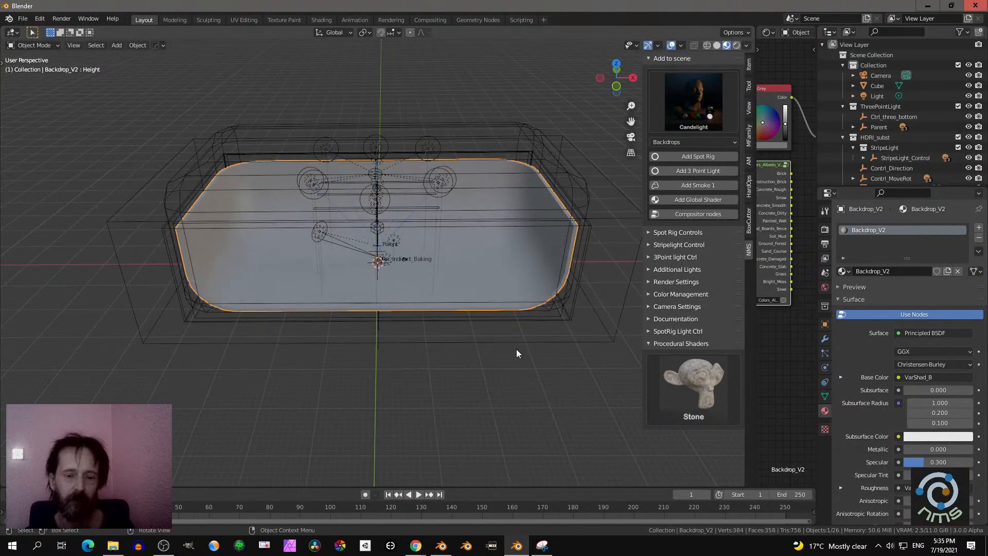
- Select the For_Indirect_Baking cage around the backdrop and try to scale it
{"action": "scroll", "coordinate": [517, 353], "scroll_direction": "up", "scroll_amount": 1}
{"action": "middle_click_drag", "start_coordinate": [492, 274], "coordinate": [443, 267]}
{"action": "scroll", "coordinate": [517, 222], "scroll_direction": "down", "scroll_amount": 2}
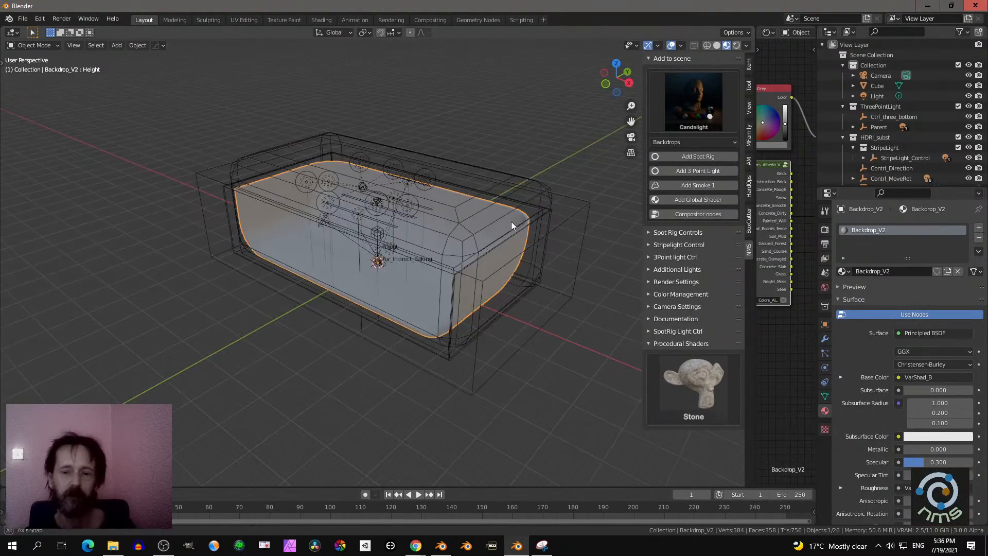
{"action": "left_click", "coordinate": [523, 206]}
{"action": "middle_click_drag", "start_coordinate": [523, 205], "coordinate": [522, 265]}
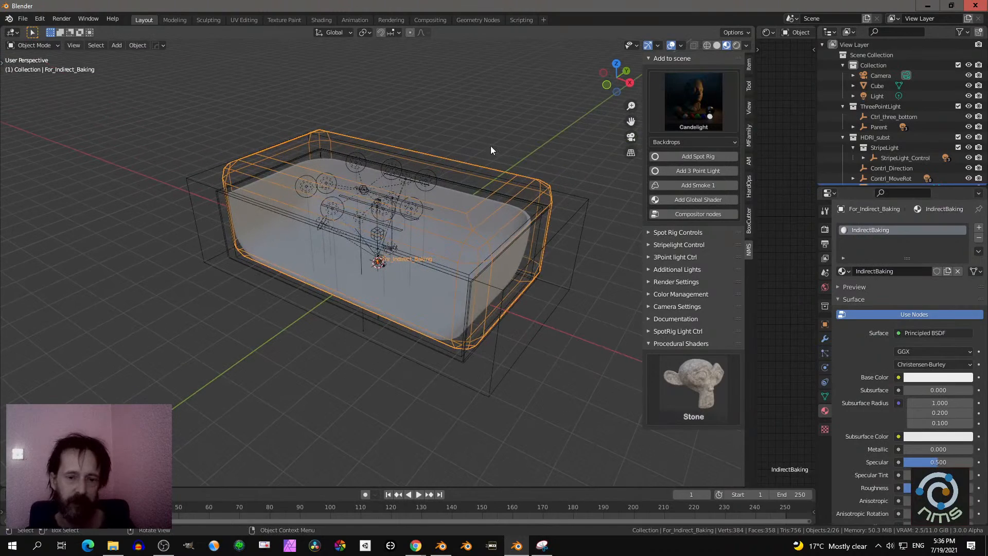
{"action": "scroll", "coordinate": [482, 199], "scroll_direction": "up", "scroll_amount": 1}
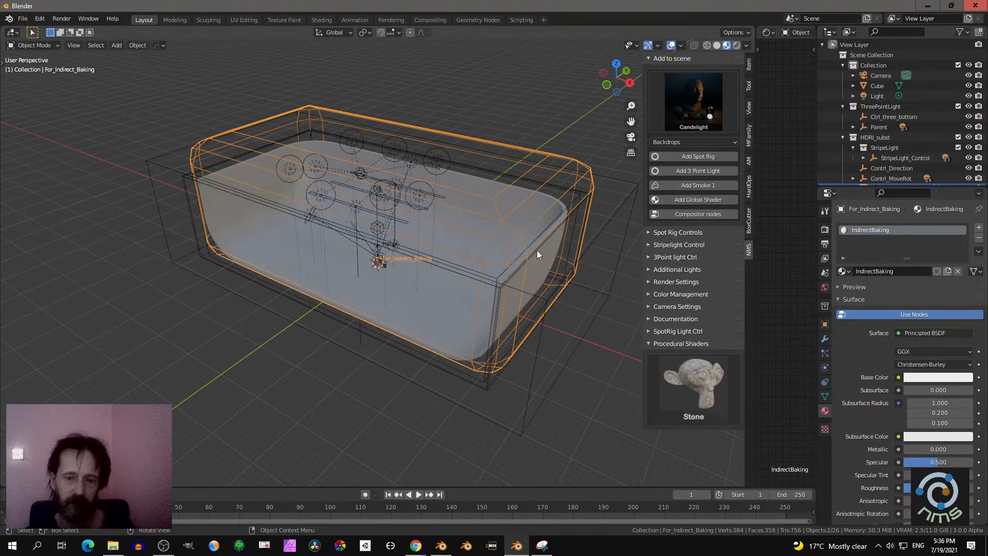
{"action": "middle_click_drag", "start_coordinate": [551, 174], "coordinate": [515, 172]}
{"action": "middle_click_drag", "start_coordinate": [523, 210], "coordinate": [562, 214]}
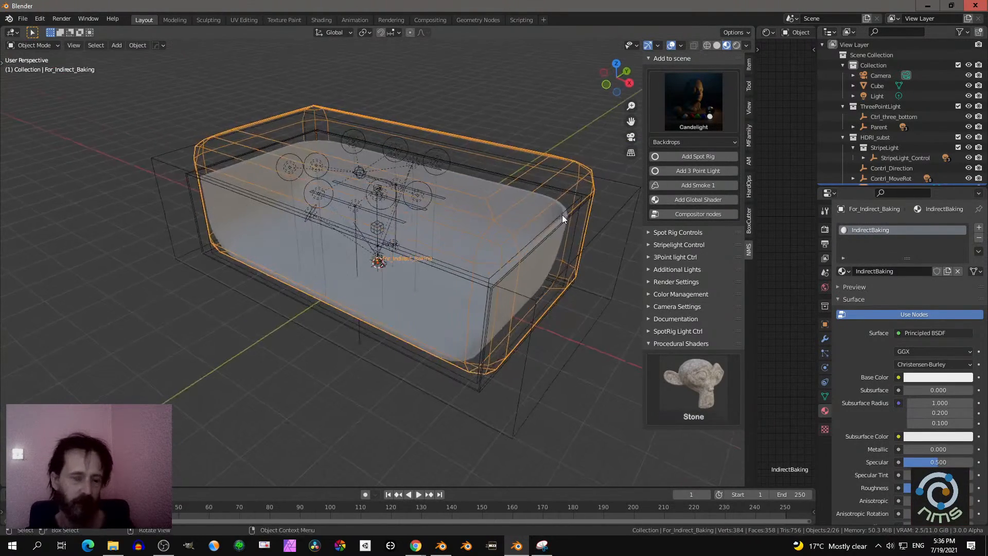
{"action": "key", "text": "s"}
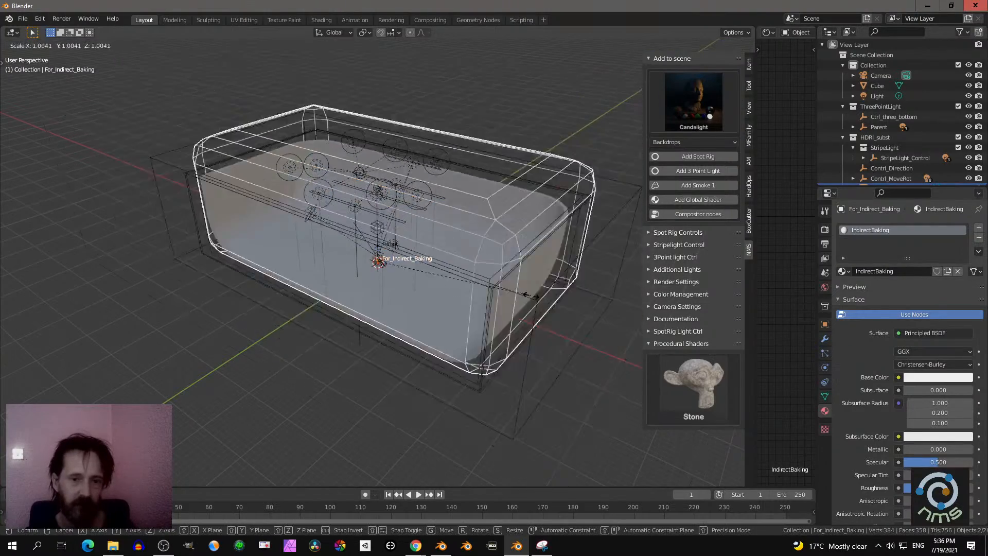
{"action": "left_click", "coordinate": [550, 342]}
- Switch the viewport to rendered shading and look through the lighting preset gallery without changing the preset
{"action": "scroll", "coordinate": [496, 282], "scroll_direction": "up", "scroll_amount": 6}
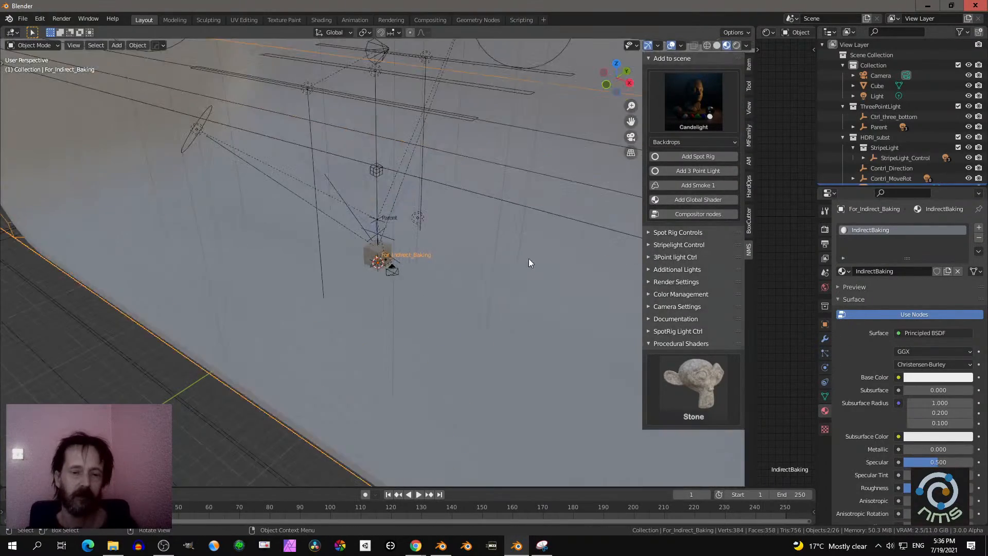
{"action": "left_click", "coordinate": [736, 46]}
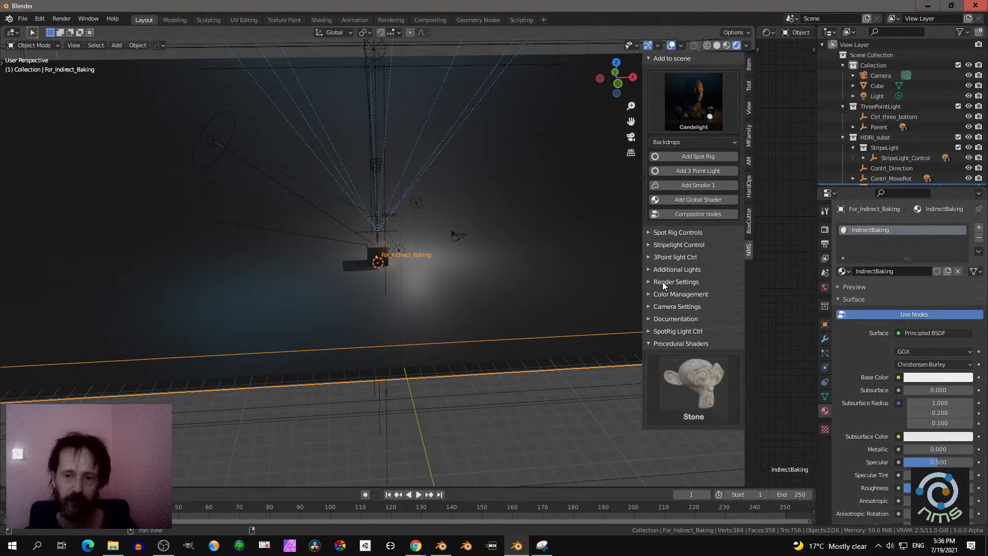
{"action": "left_click", "coordinate": [693, 106]}
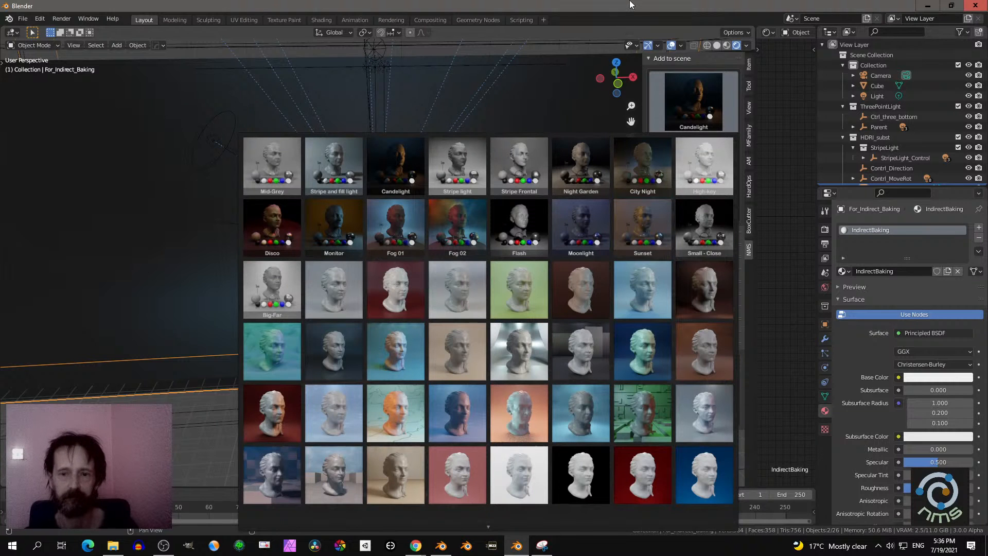
{"action": "left_click", "coordinate": [207, 437]}
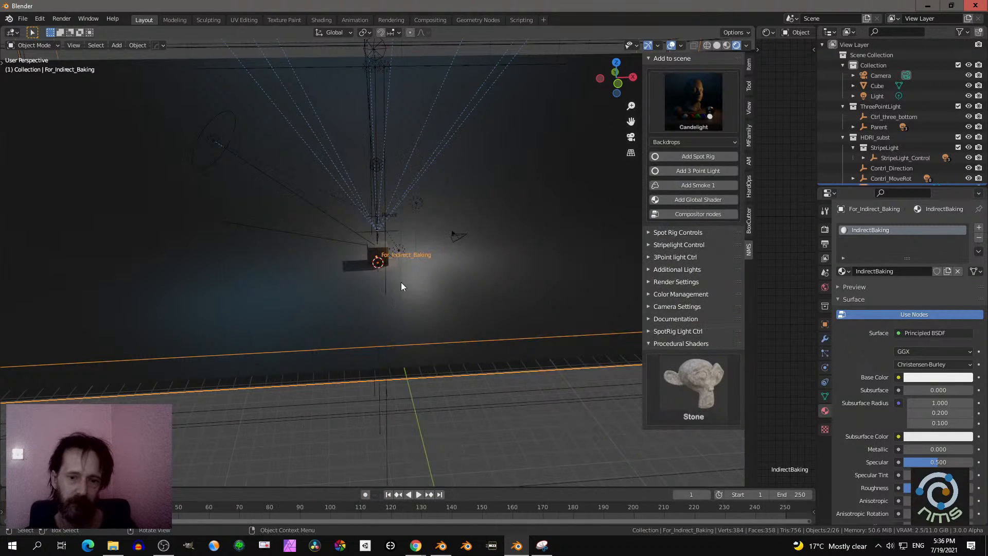
- Bake the scene's indirect lighting and apply the Render Settings 1 preset
{"action": "left_click", "coordinate": [650, 281]}
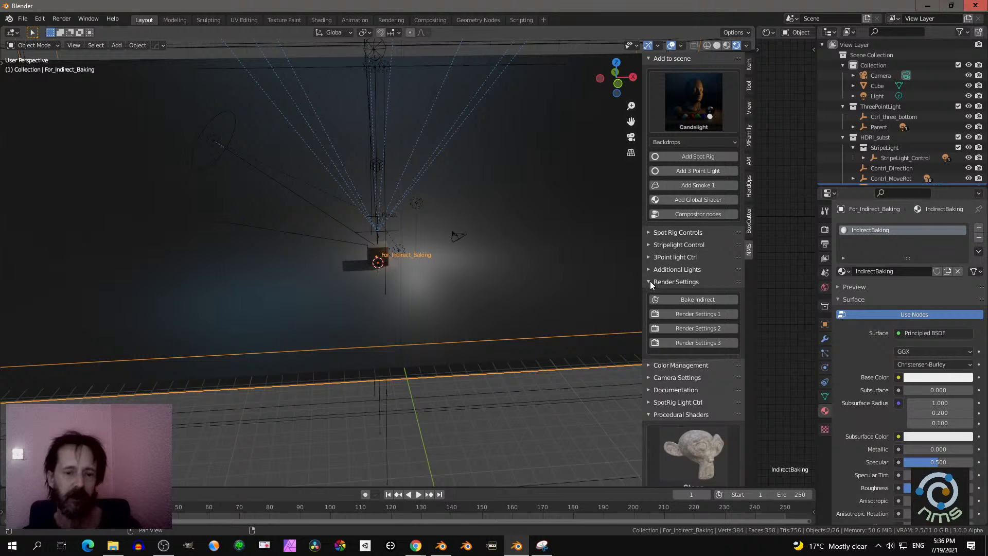
{"action": "left_click", "coordinate": [694, 299]}
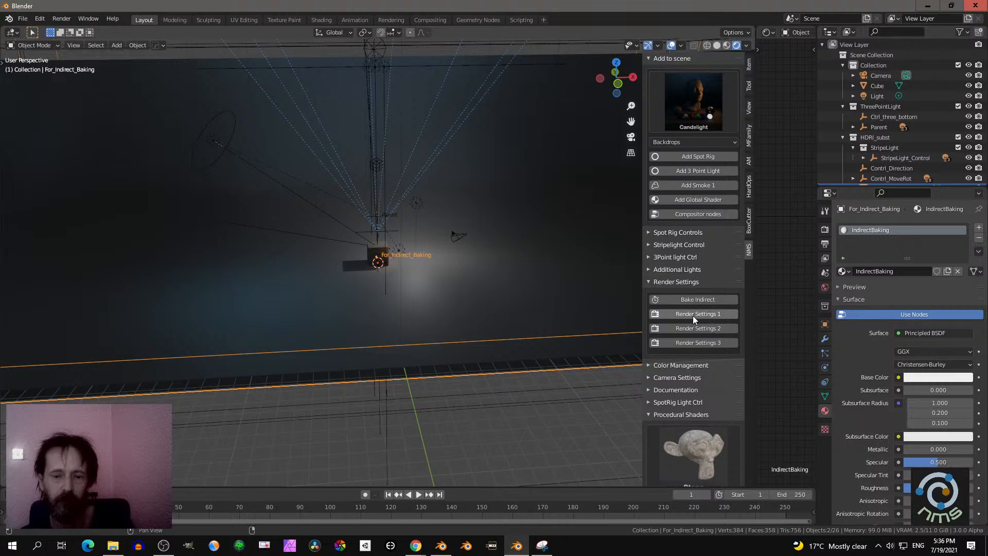
{"action": "left_click", "coordinate": [693, 316]}
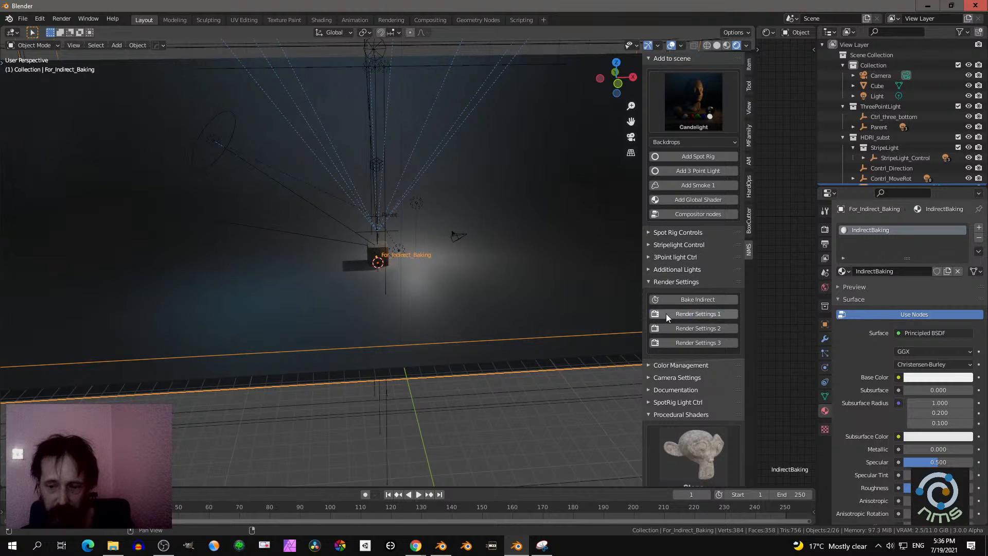
- Show the scene's render properties and view the lit cube through the camera
{"action": "left_click", "coordinate": [825, 228]}
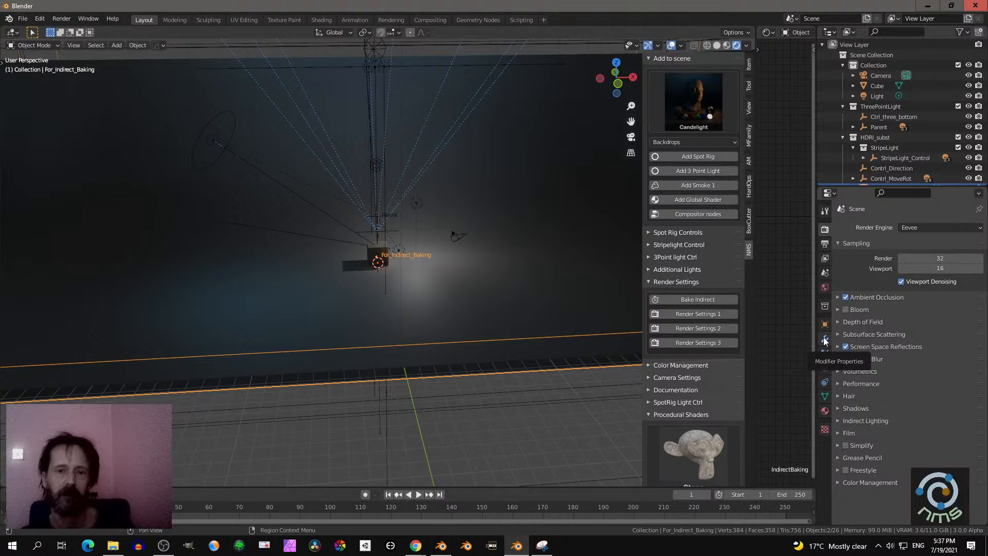
{"action": "middle_click_drag", "start_coordinate": [504, 223], "coordinate": [516, 248]}
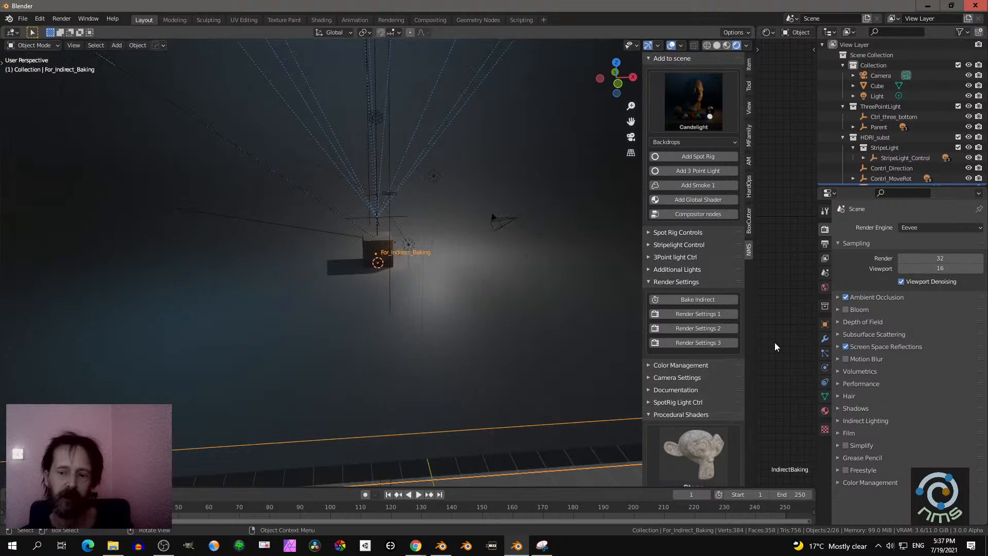
{"action": "scroll", "coordinate": [527, 304], "scroll_direction": "up", "scroll_amount": 3}
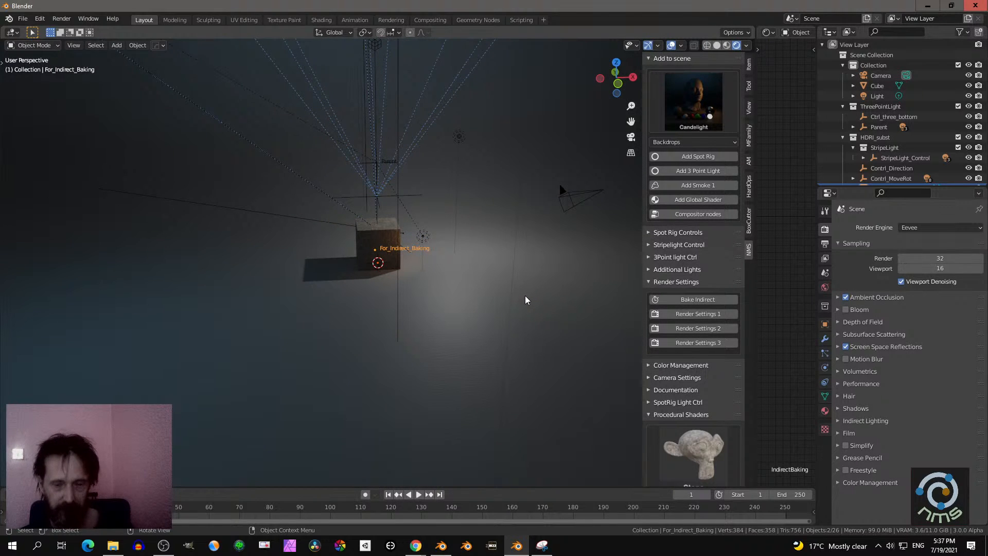
{"action": "key", "text": "KP_0"}
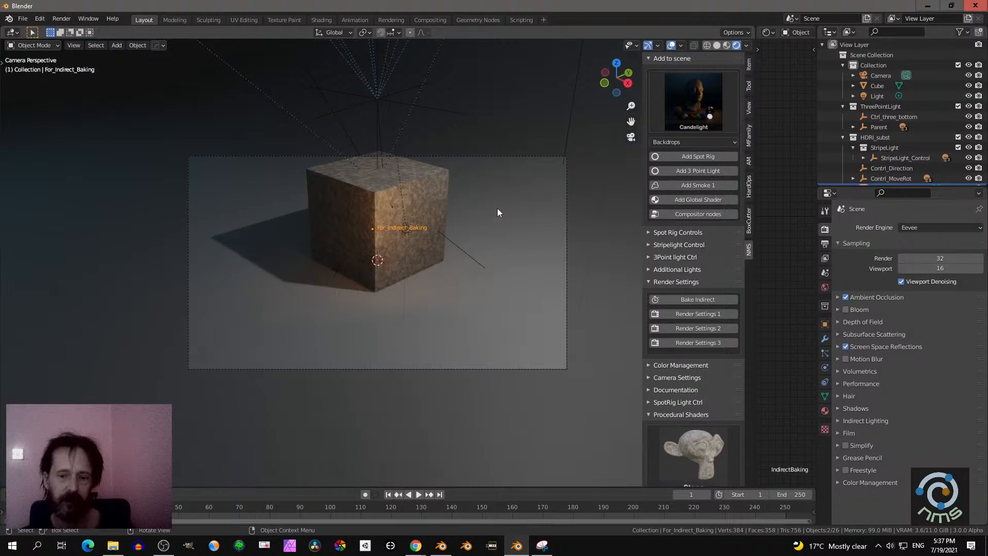
- Show the add-on's camera settings, lock the camera to the view and orbit it around the cube
{"action": "left_click", "coordinate": [676, 281]}
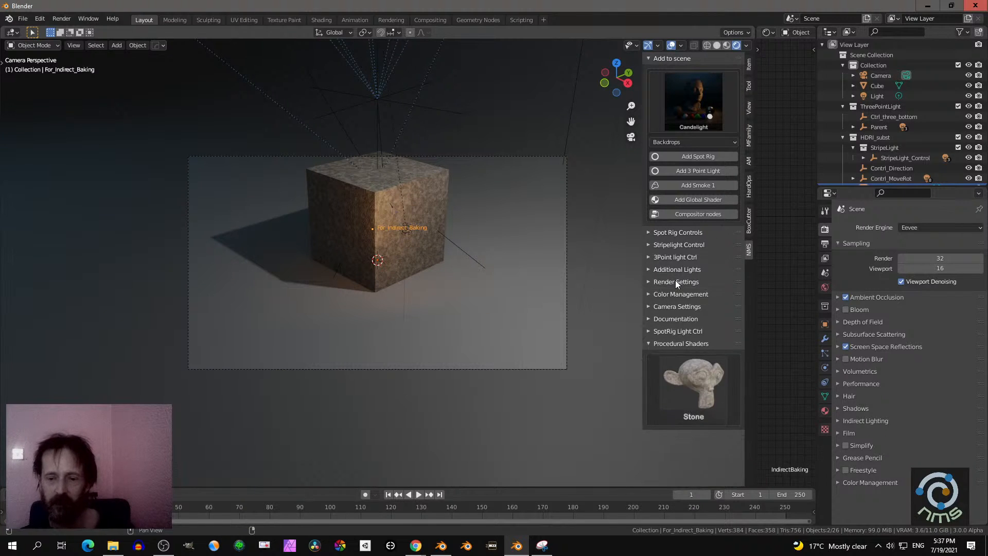
{"action": "left_click", "coordinate": [666, 306]}
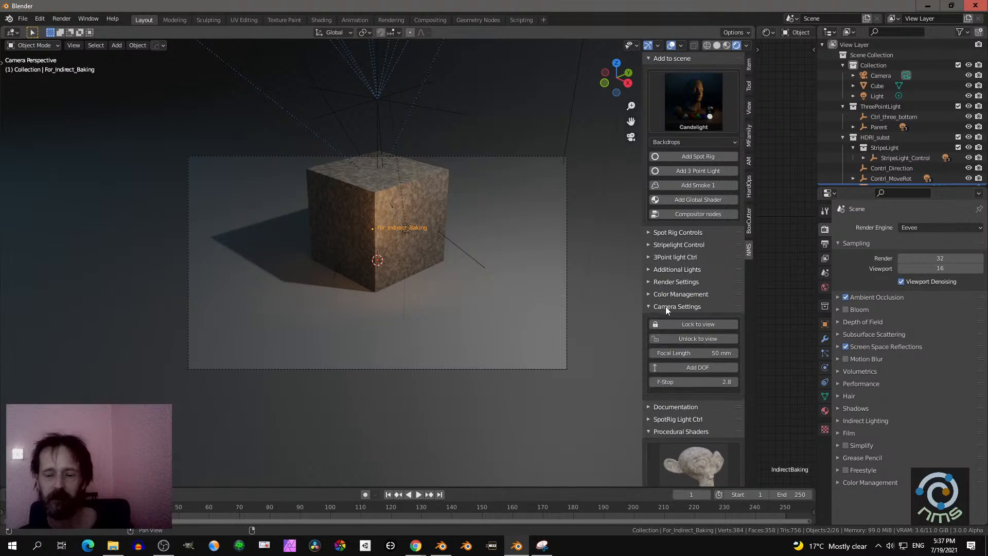
{"action": "middle_click_drag", "start_coordinate": [465, 276], "coordinate": [502, 277]}
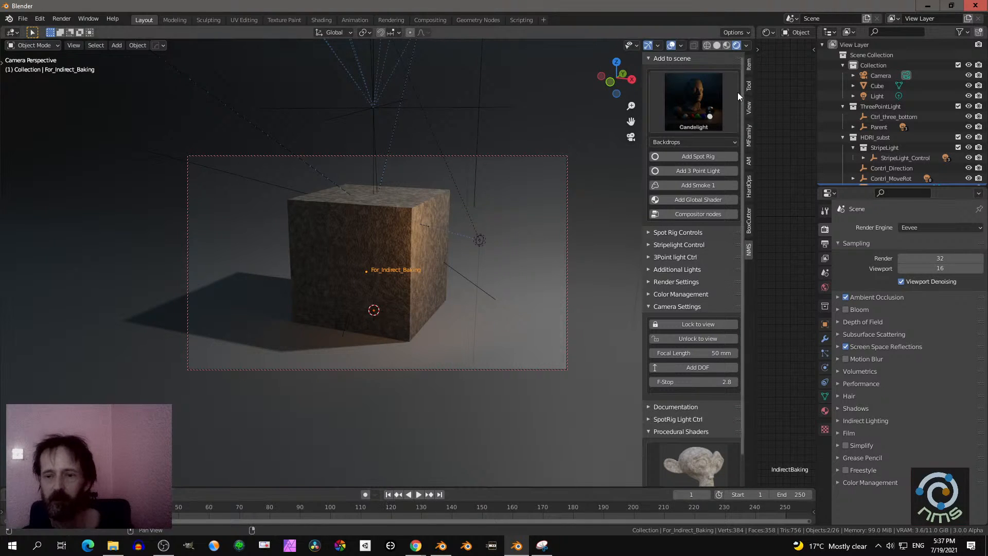
- Reframe the cube through the locked camera and unlock the camera from the view
{"action": "left_click", "coordinate": [749, 161]}
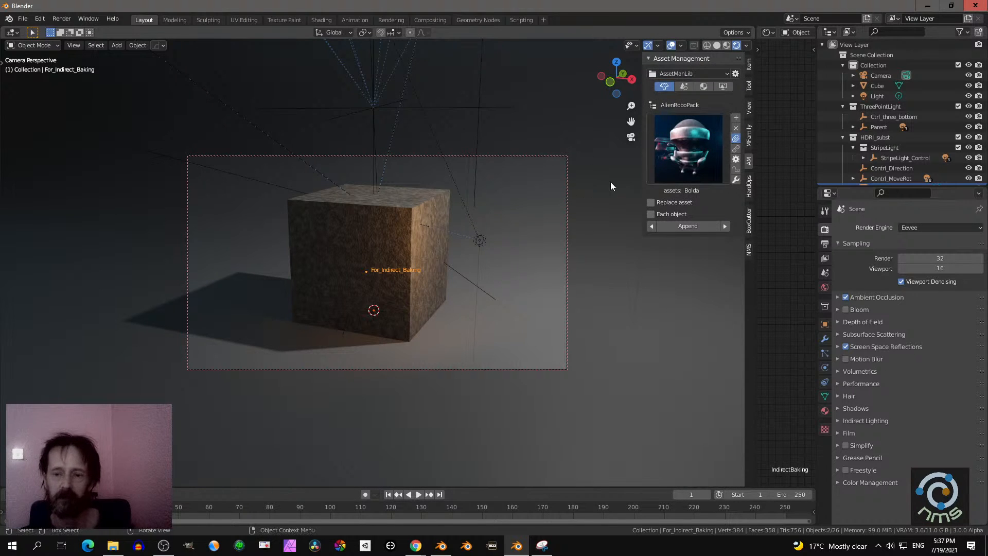
{"action": "left_click", "coordinate": [748, 251]}
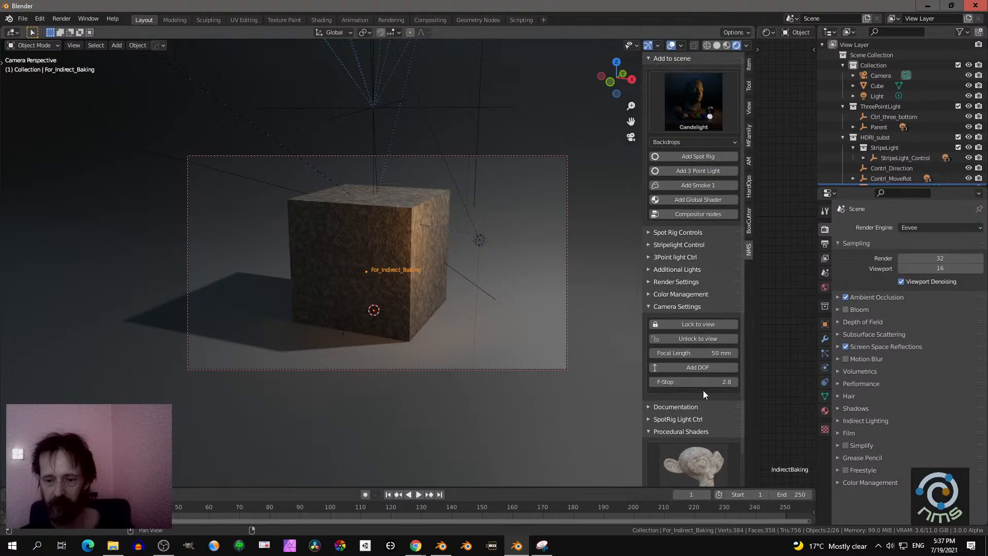
{"action": "scroll", "coordinate": [703, 390], "scroll_direction": "down", "scroll_amount": 2}
{"action": "middle_click_drag", "start_coordinate": [526, 282], "coordinate": [524, 282]}
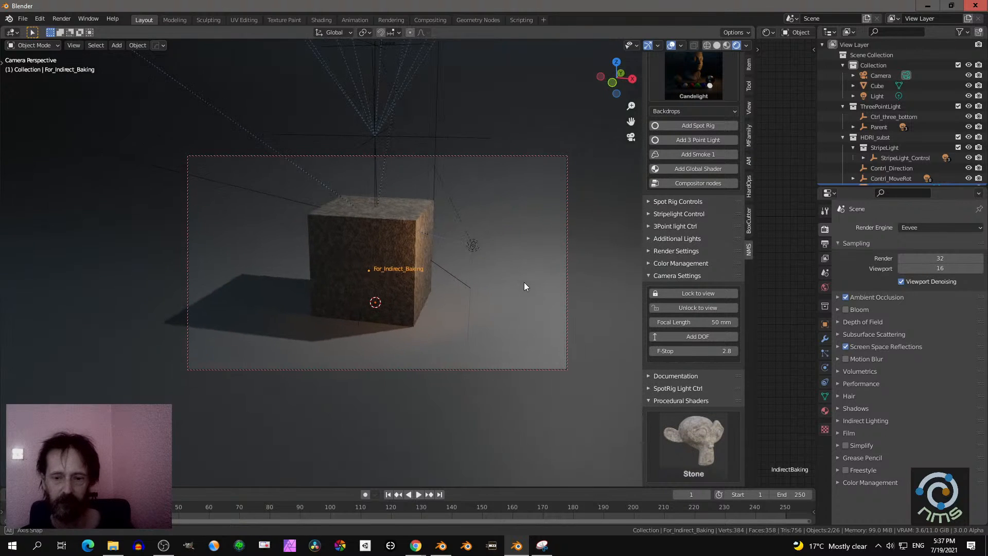
{"action": "left_click", "coordinate": [680, 308]}
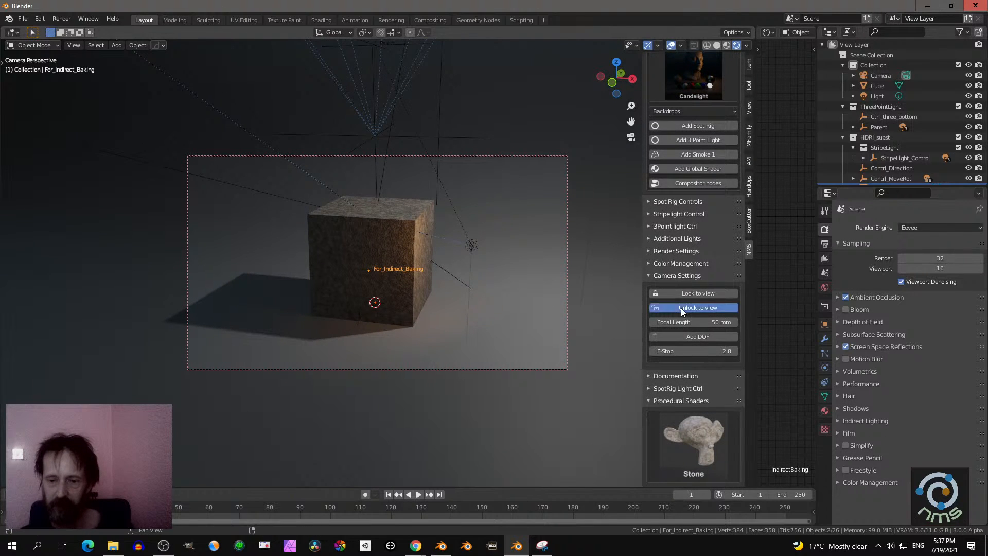
- Show the asset library and move the cube along the global X axis out of the camera frame
{"action": "left_click", "coordinate": [749, 162]}
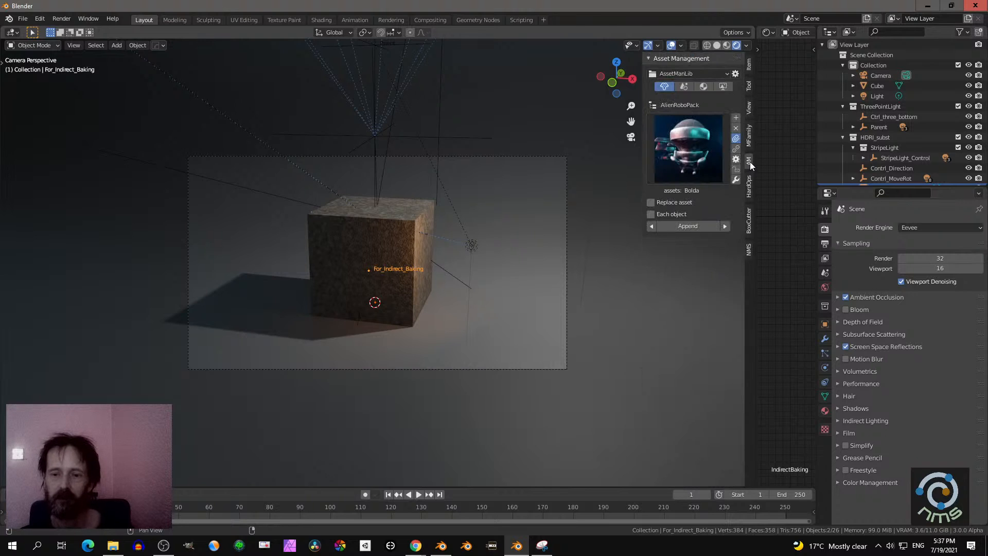
{"action": "left_click", "coordinate": [409, 229]}
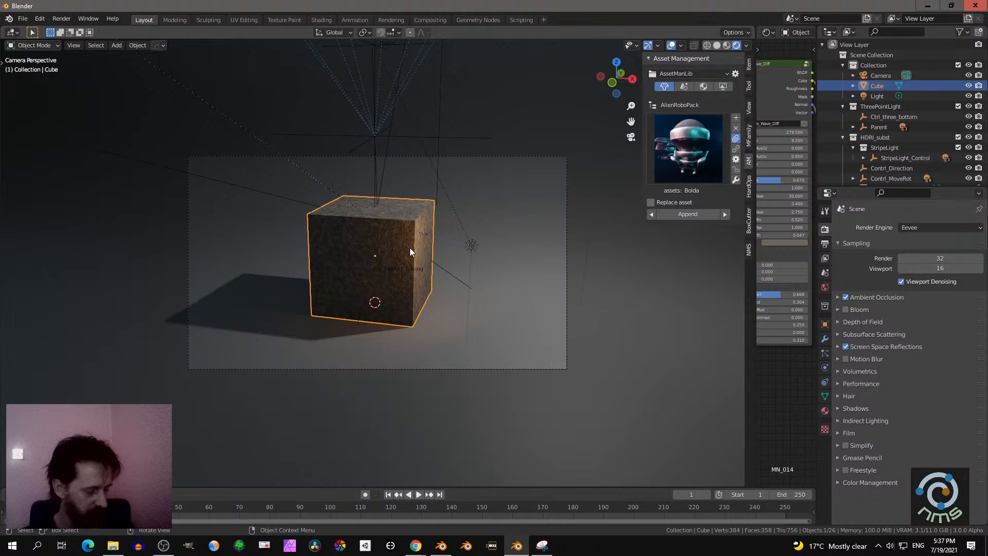
{"action": "key", "text": "g"}
{"action": "key", "text": "x"}
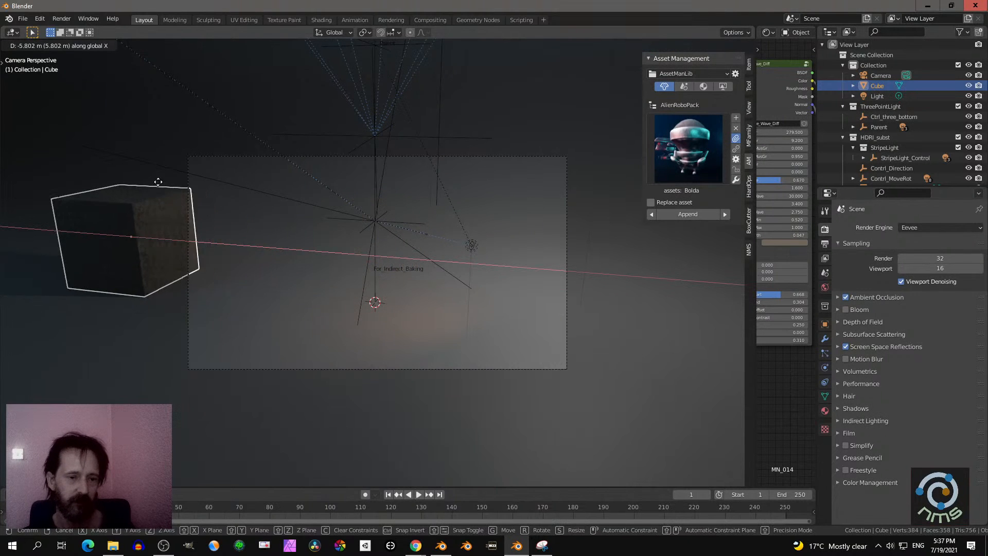
{"action": "left_click", "coordinate": [139, 183]}
- Append the Kalko robot from the AlienRoboPack library and scale it to about 0.66
{"action": "left_click", "coordinate": [687, 170]}
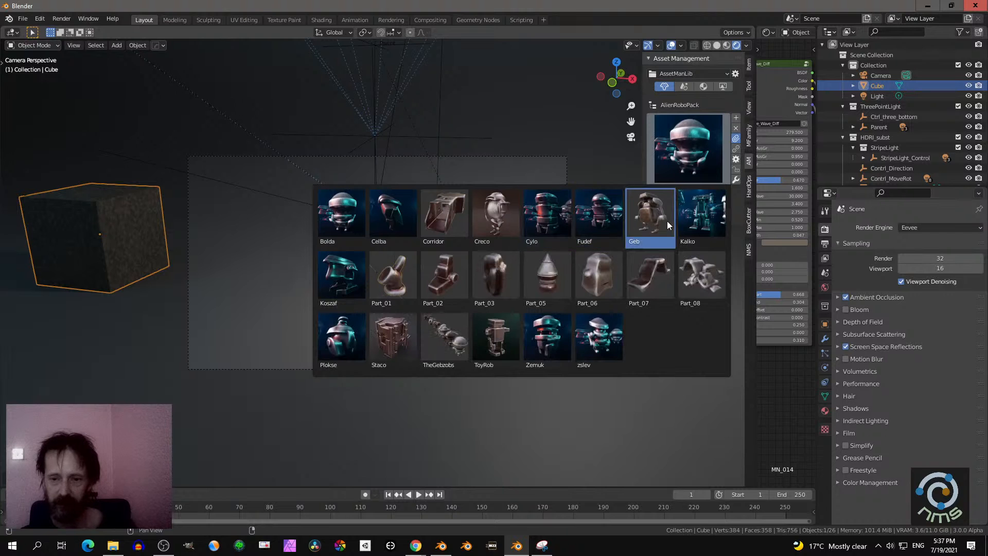
{"action": "left_click", "coordinate": [700, 215]}
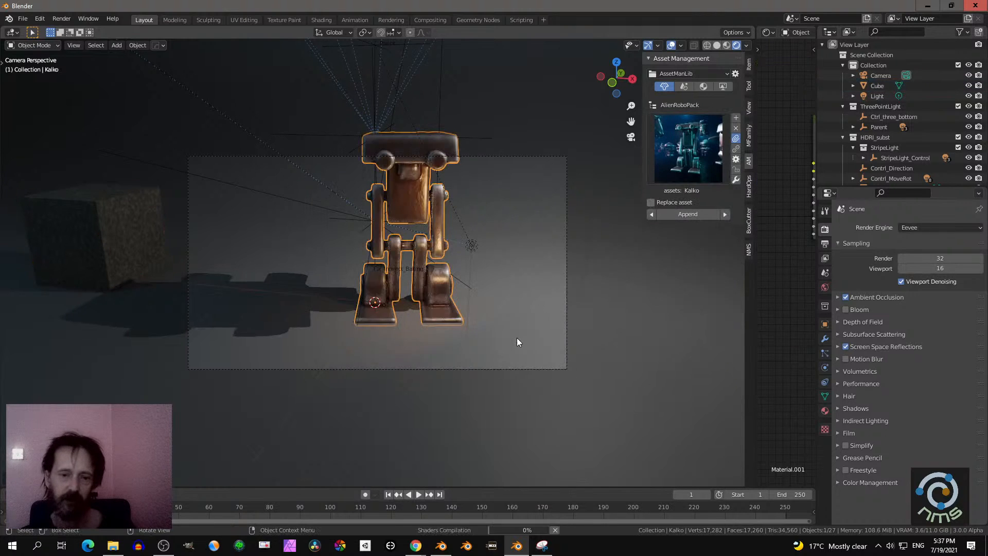
{"action": "key", "text": "s"}
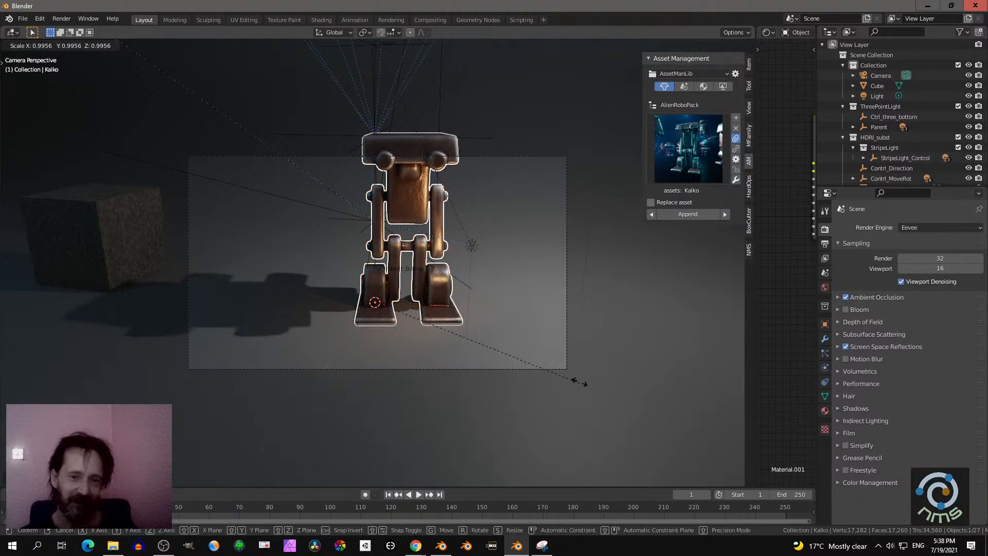
{"action": "left_click", "coordinate": [522, 307]}
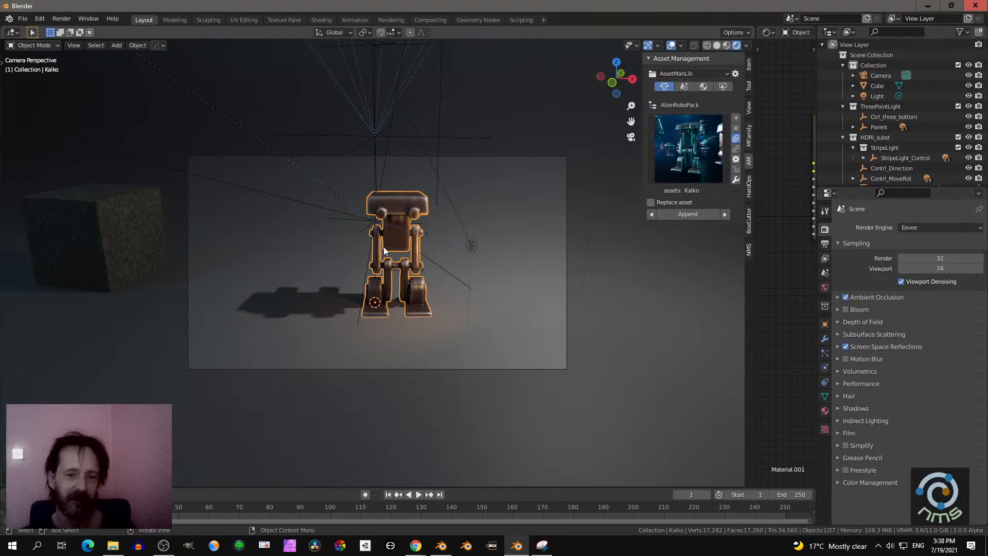
- Link the cube's material to the Kalko robot
{"action": "left_click", "coordinate": [406, 200]}
{"action": "left_click", "coordinate": [410, 232]}
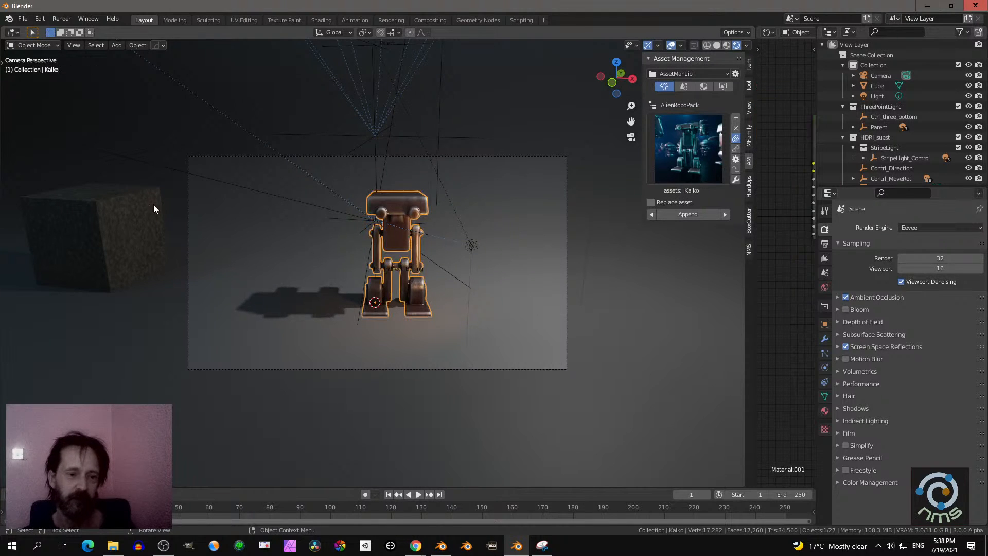
{"action": "left_click", "coordinate": [109, 207], "text": "shift"}
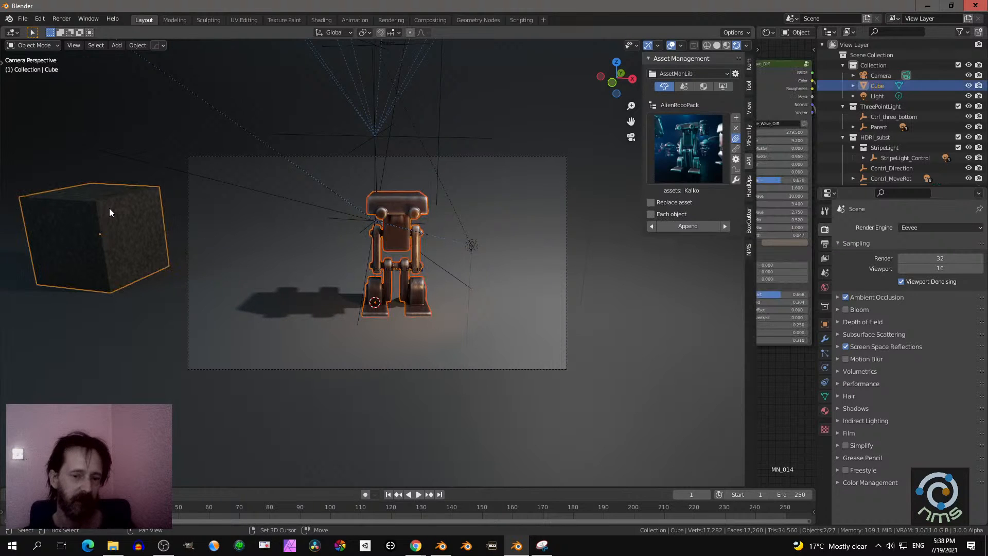
{"action": "key", "text": "ctrl+l"}
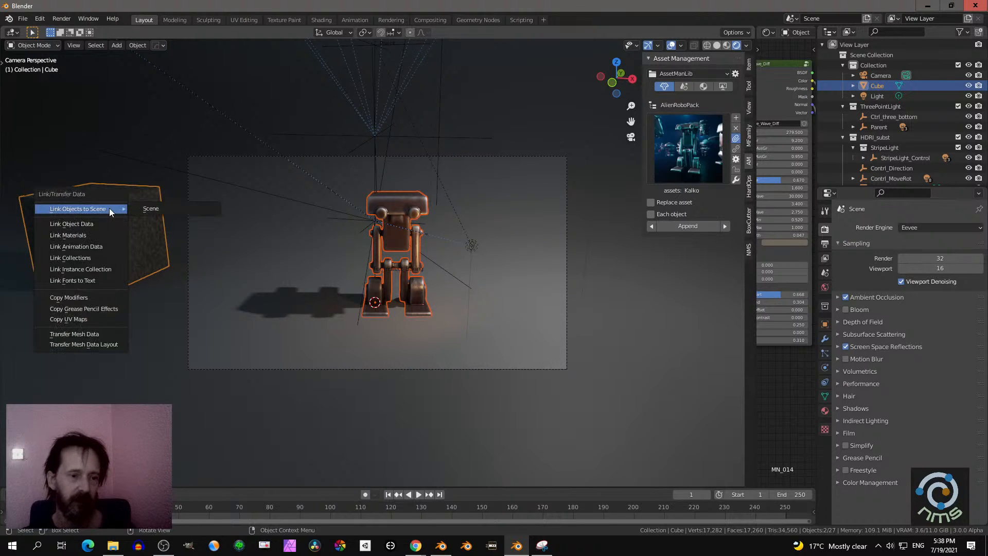
{"action": "left_click", "coordinate": [88, 234]}
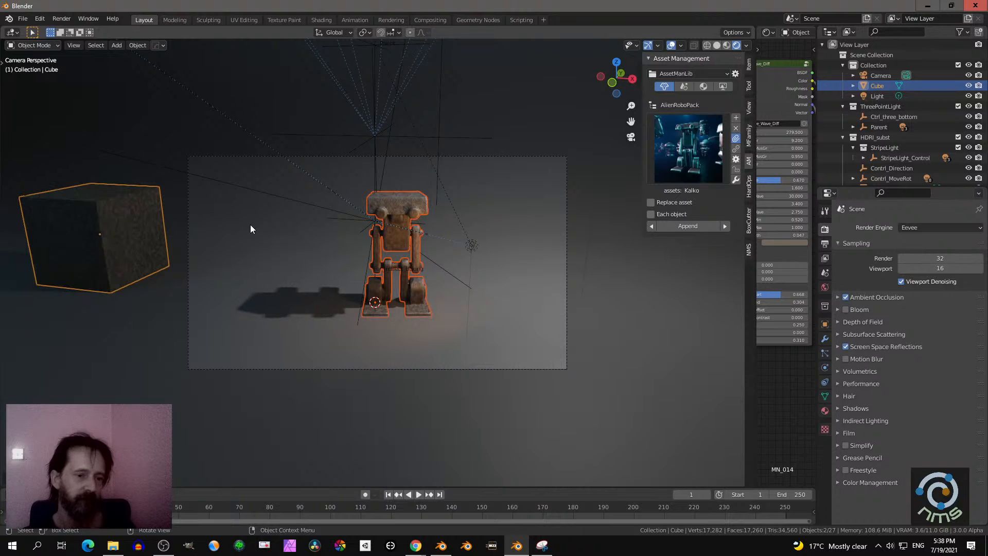
- Delete the cube beside the robot
{"action": "left_click", "coordinate": [122, 218]}
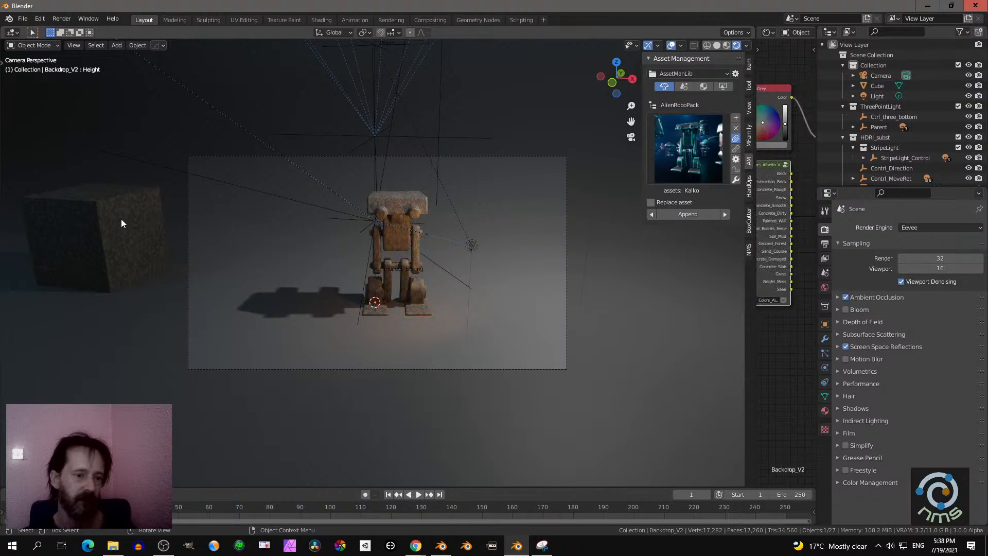
{"action": "key", "text": "x"}
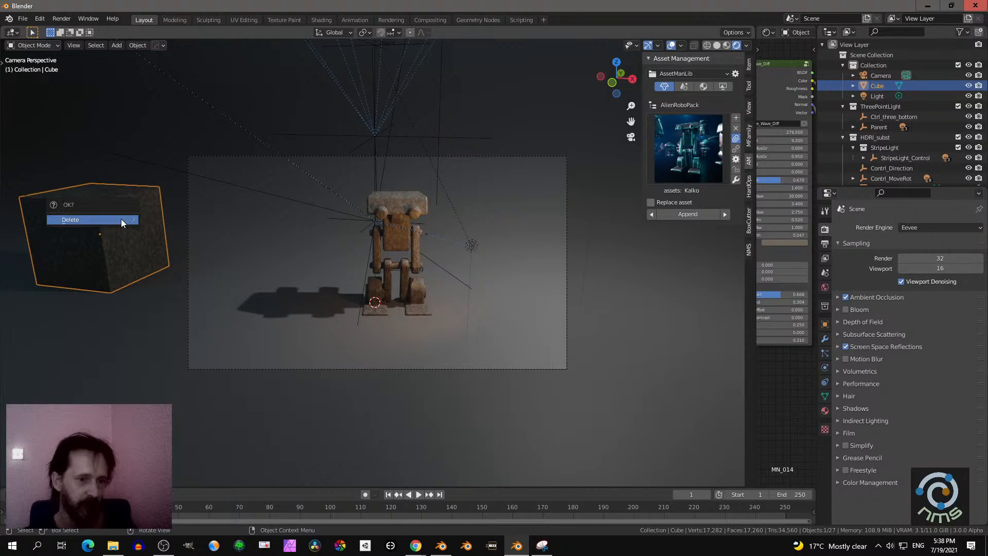
{"action": "left_click", "coordinate": [122, 221]}
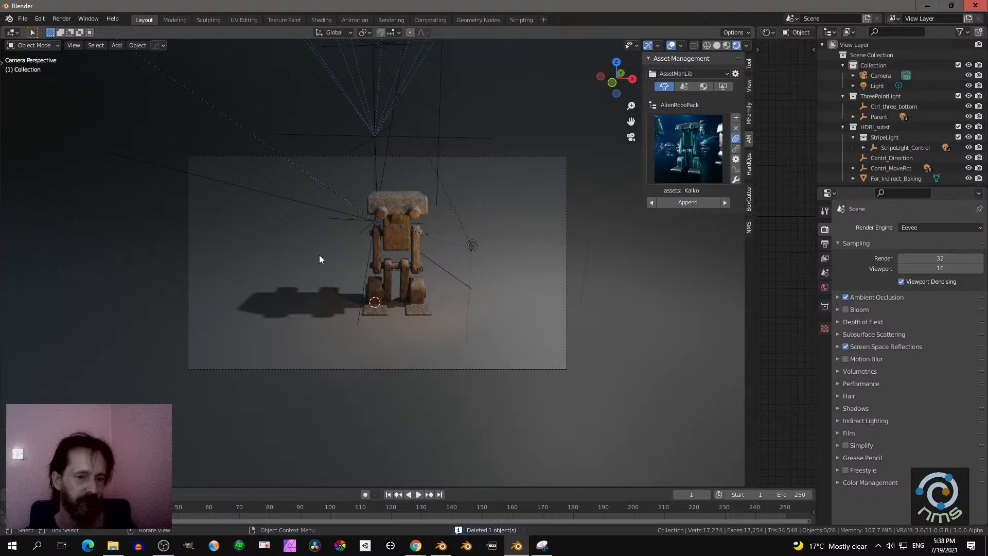
- Lock the camera to the view and orbit it to frame the Kalko robot from a low angle
{"action": "left_click", "coordinate": [391, 206]}
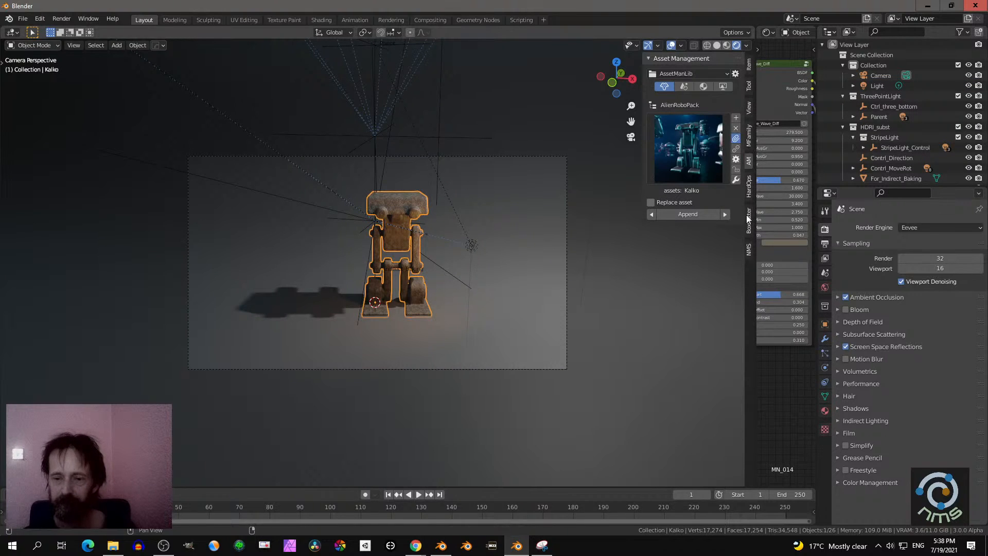
{"action": "left_click", "coordinate": [749, 249]}
{"action": "scroll", "coordinate": [707, 289], "scroll_direction": "down", "scroll_amount": 2}
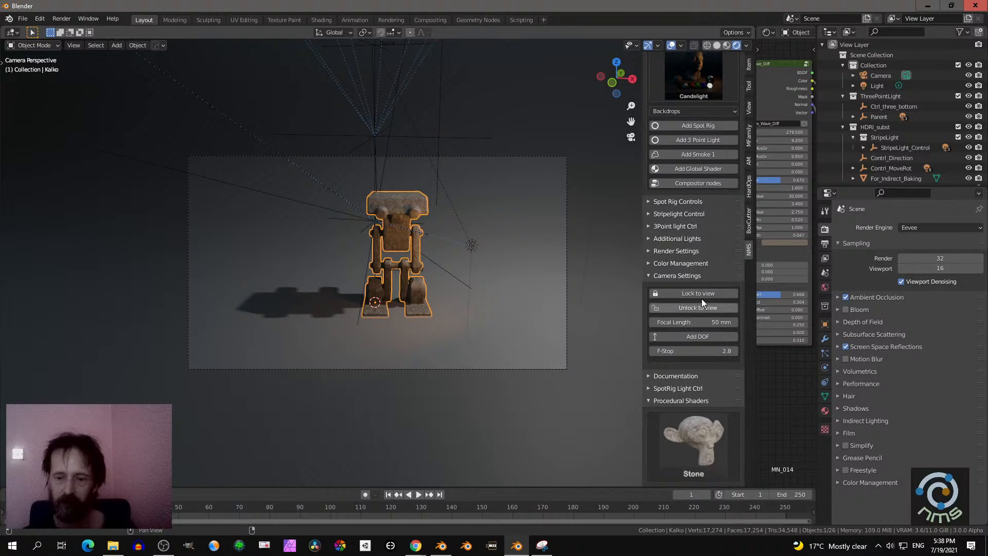
{"action": "left_click", "coordinate": [682, 294]}
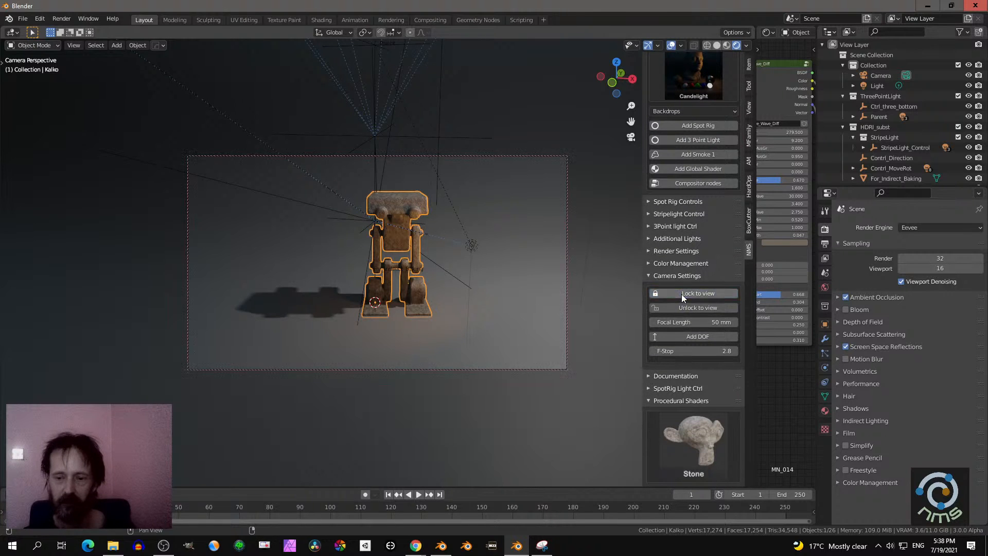
{"action": "middle_click_drag", "start_coordinate": [558, 266], "coordinate": [532, 280]}
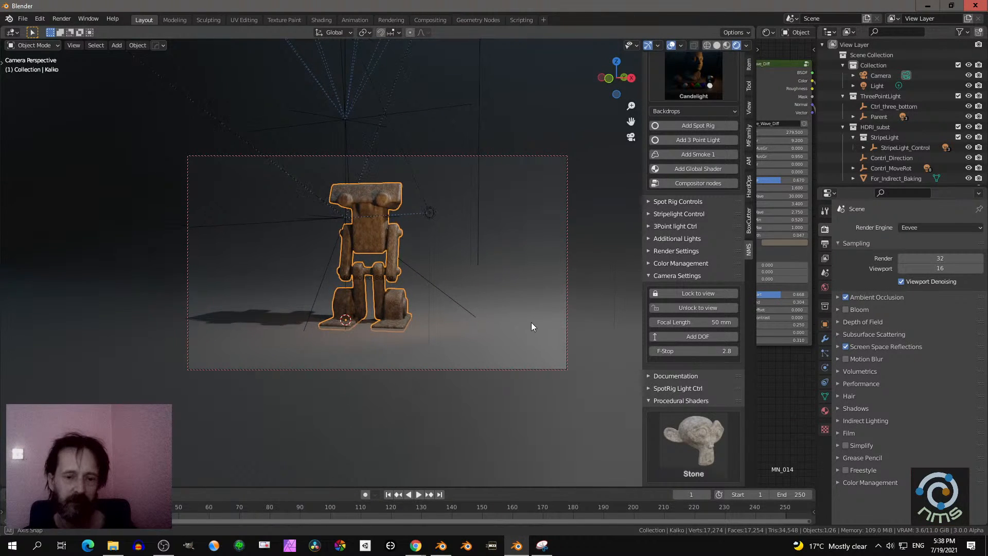
{"action": "middle_click_drag", "start_coordinate": [532, 326], "coordinate": [552, 316]}
- Raise the Kalko robot about 0.02 m along the global Z axis
{"action": "left_click", "coordinate": [484, 287]}
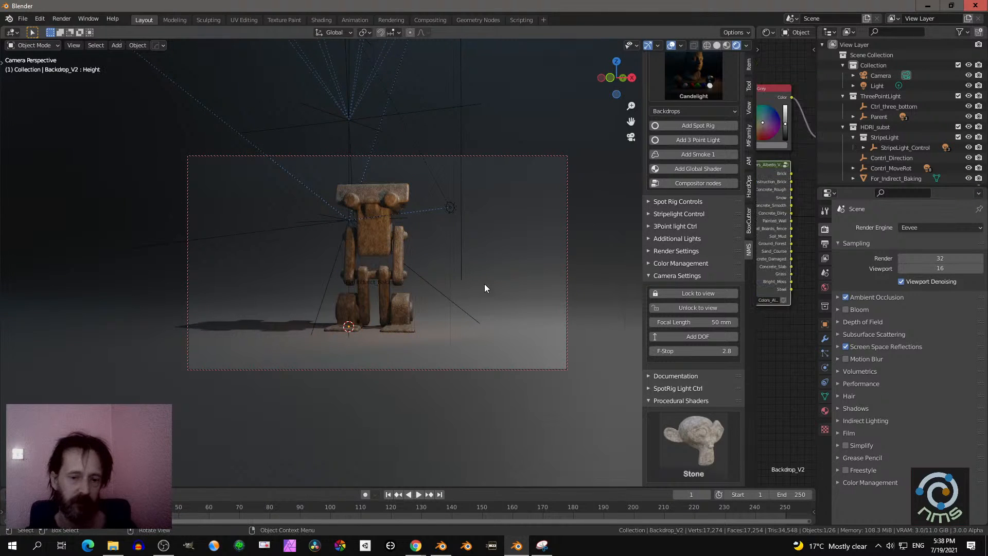
{"action": "left_click", "coordinate": [387, 249]}
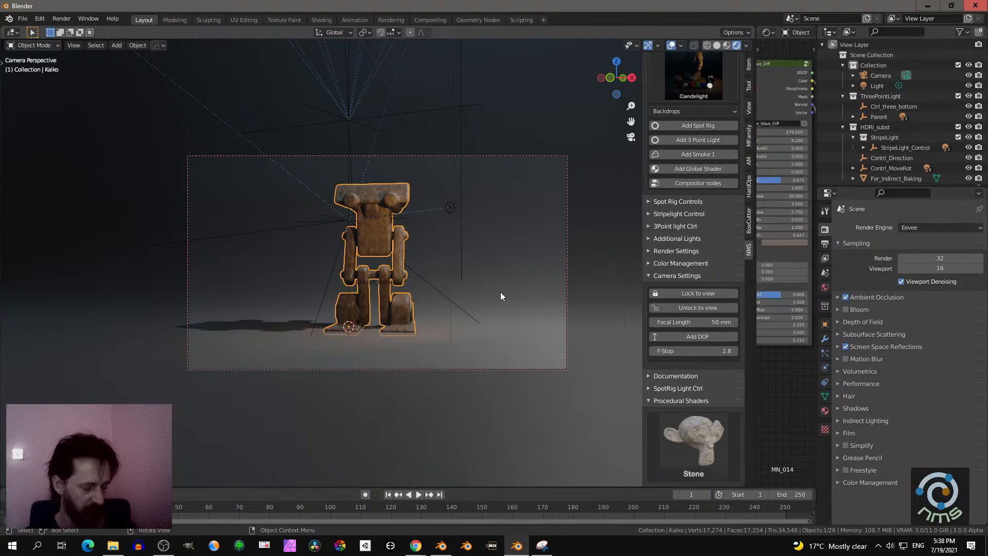
{"action": "key", "text": "g"}
{"action": "key", "text": "z"}
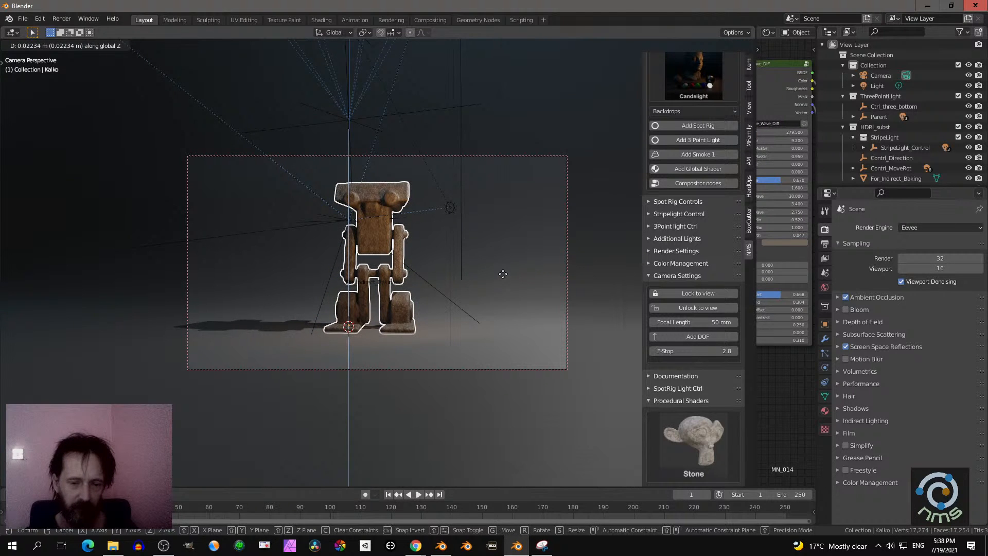
{"action": "left_click", "coordinate": [502, 274]}
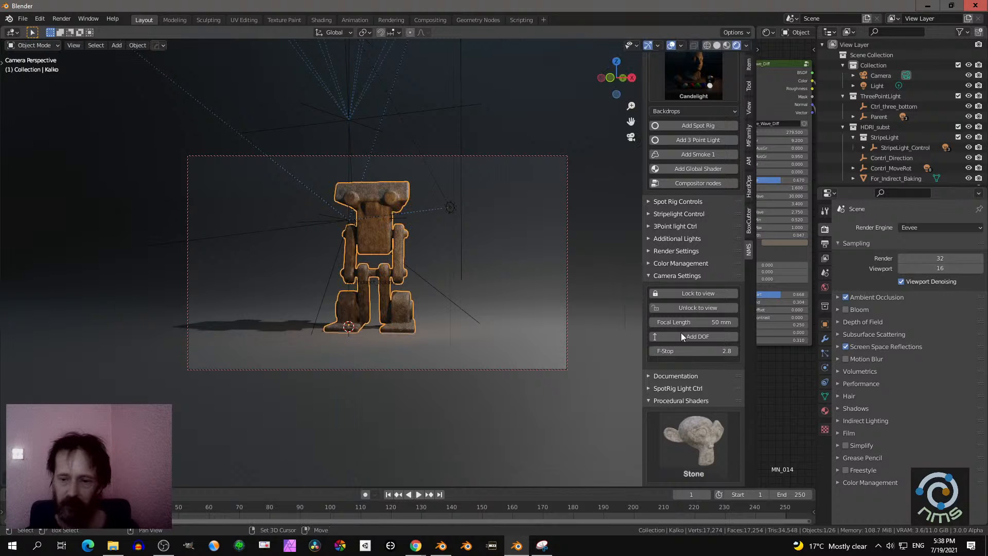
- Unlock the camera from the view and hide the viewport overlays
{"action": "middle_click_drag", "start_coordinate": [590, 282], "coordinate": [545, 289], "text": "shift"}
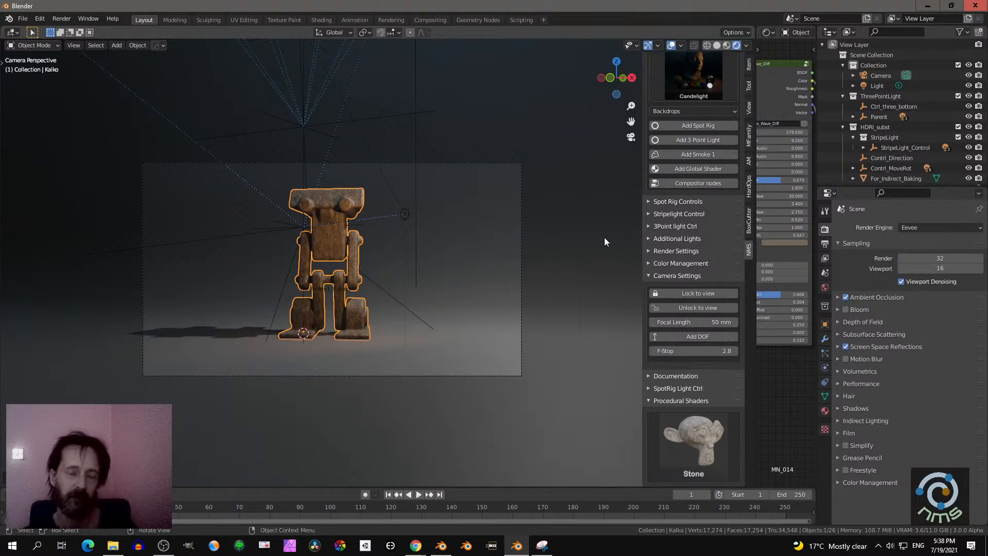
{"action": "scroll", "coordinate": [684, 223], "scroll_direction": "up", "scroll_amount": 2}
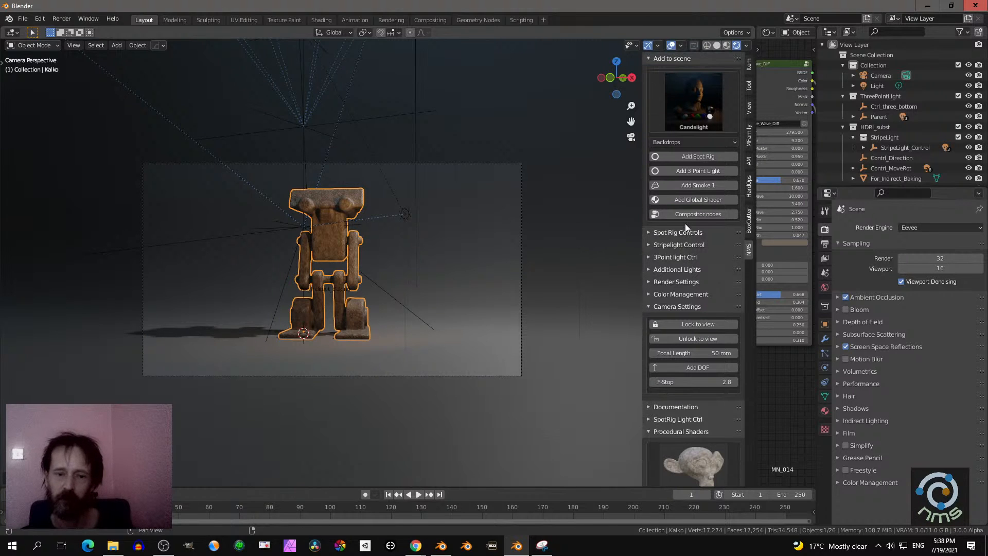
{"action": "left_click", "coordinate": [670, 46]}
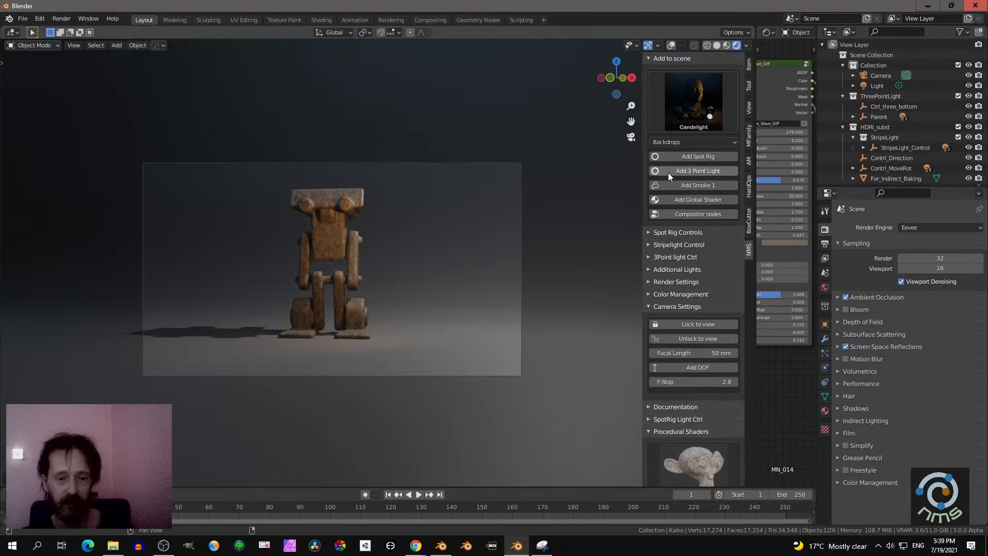
- Apply the Moonlight lighting preset to the scene and show the add-on's render settings
{"action": "left_click", "coordinate": [697, 103]}
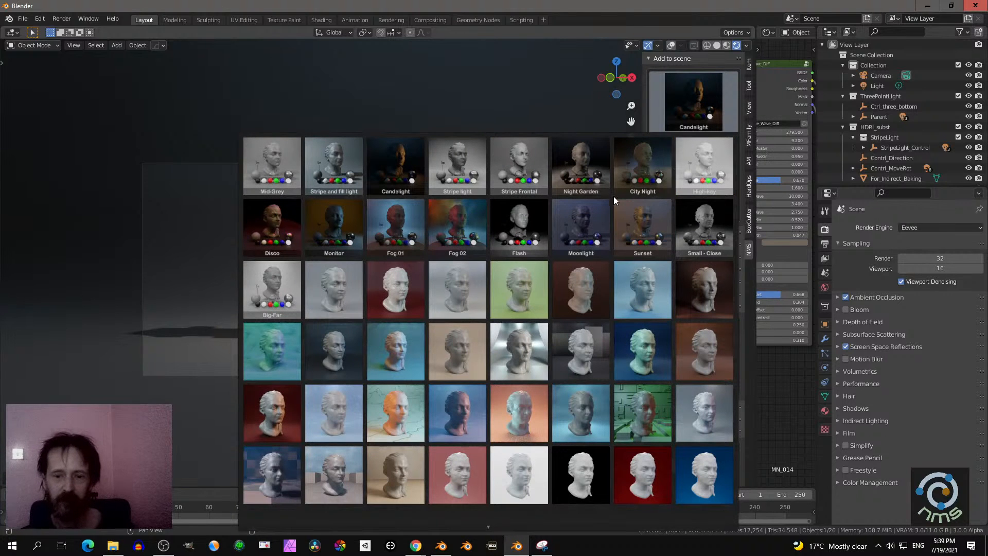
{"action": "left_click", "coordinate": [589, 230]}
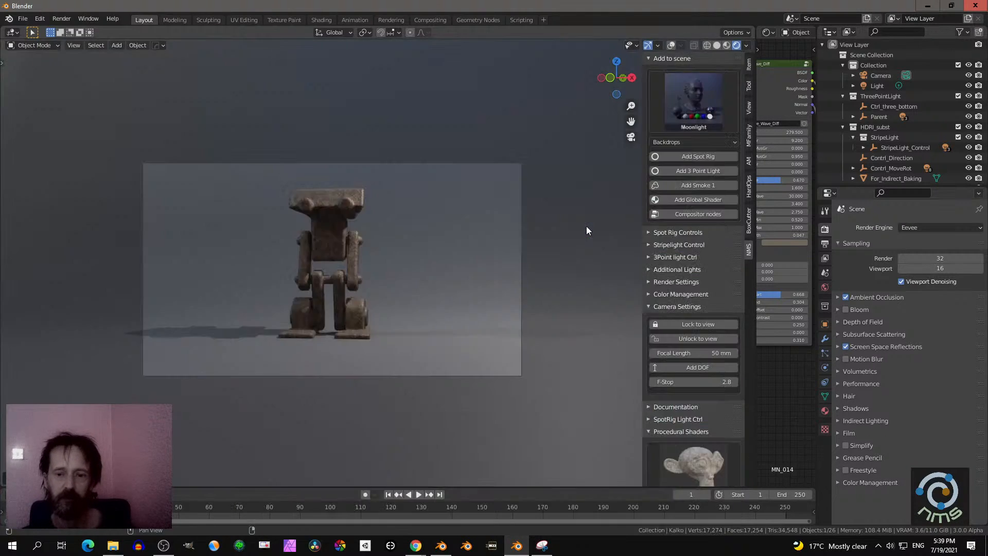
{"action": "left_click", "coordinate": [677, 282]}
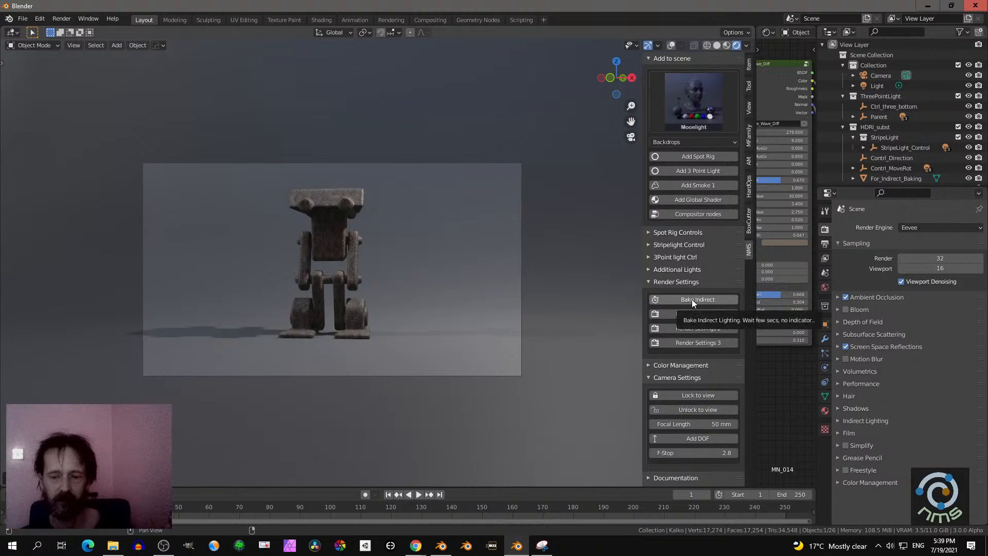
- Apply Render Settings 1 and bake the indirect lighting for the Moonlight scene
{"action": "left_click", "coordinate": [690, 313]}
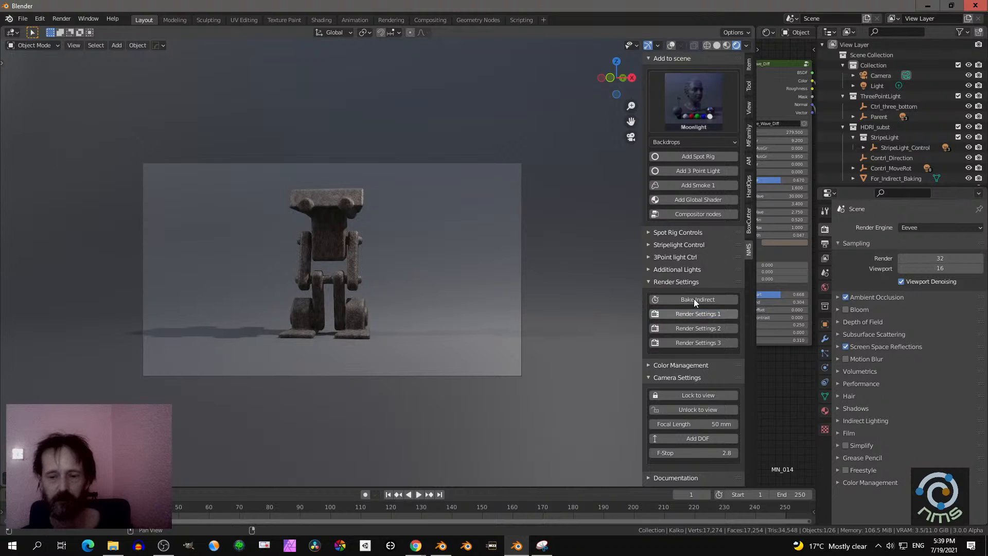
{"action": "left_click", "coordinate": [694, 299]}
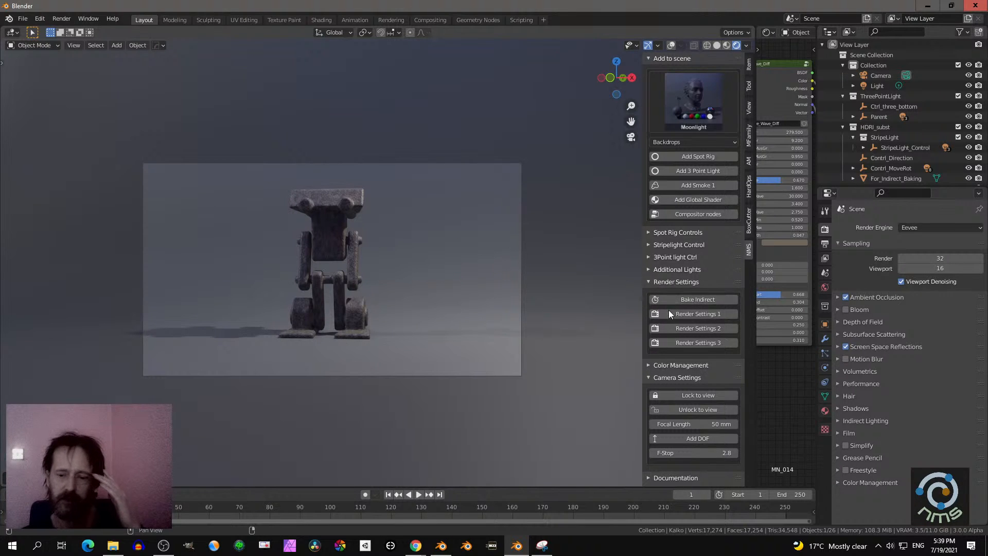
- Set the color management look to High Contrast in the add-on
{"action": "left_click", "coordinate": [678, 364]}
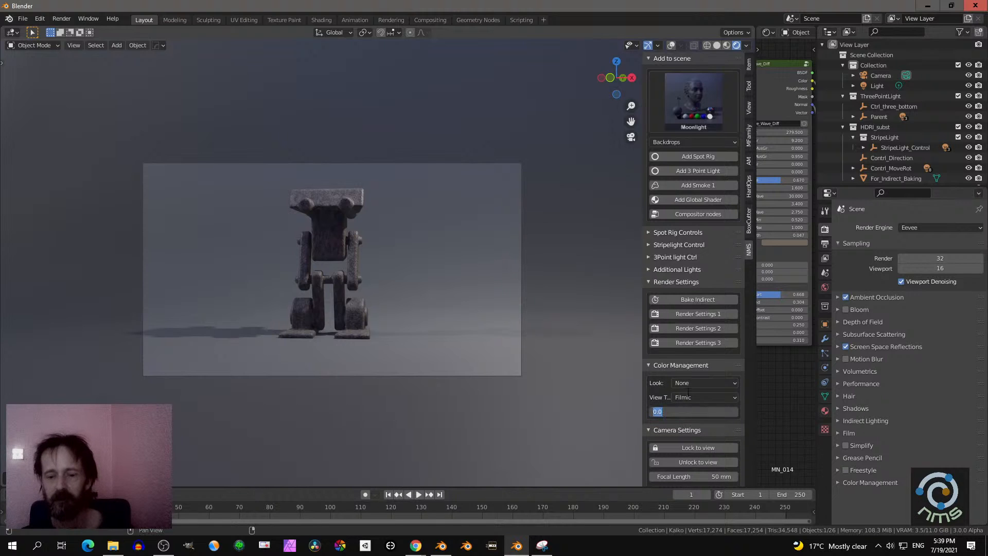
{"action": "left_click", "coordinate": [682, 383]}
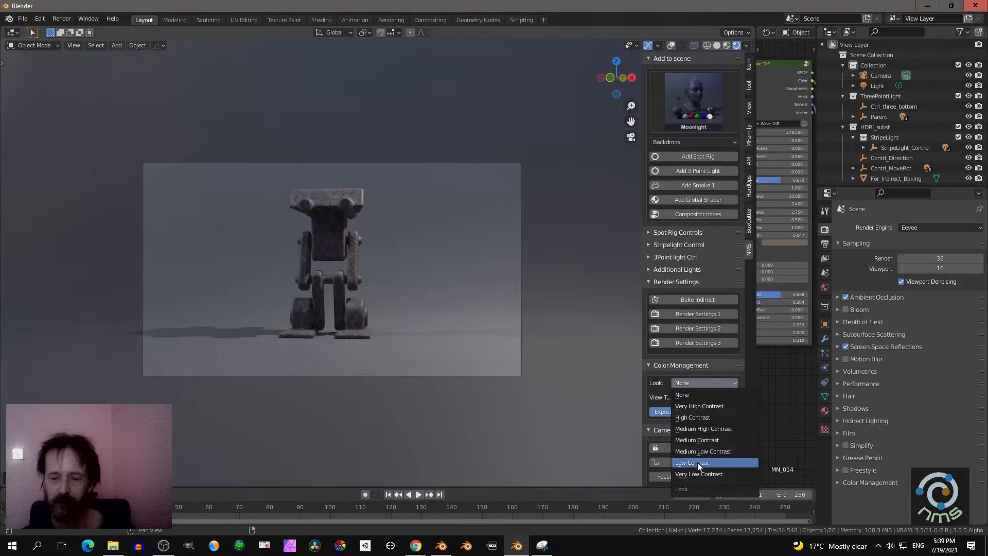
{"action": "left_click", "coordinate": [699, 416]}
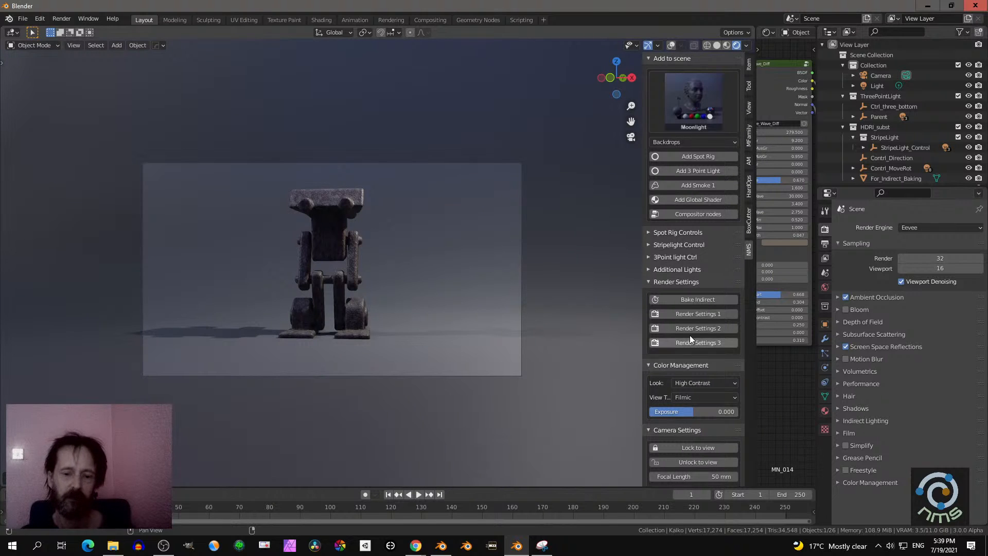
- Select the backdrop and collapse the add-on's expanded sections, leaving only Procedural Shaders open
{"action": "left_click", "coordinate": [591, 379]}
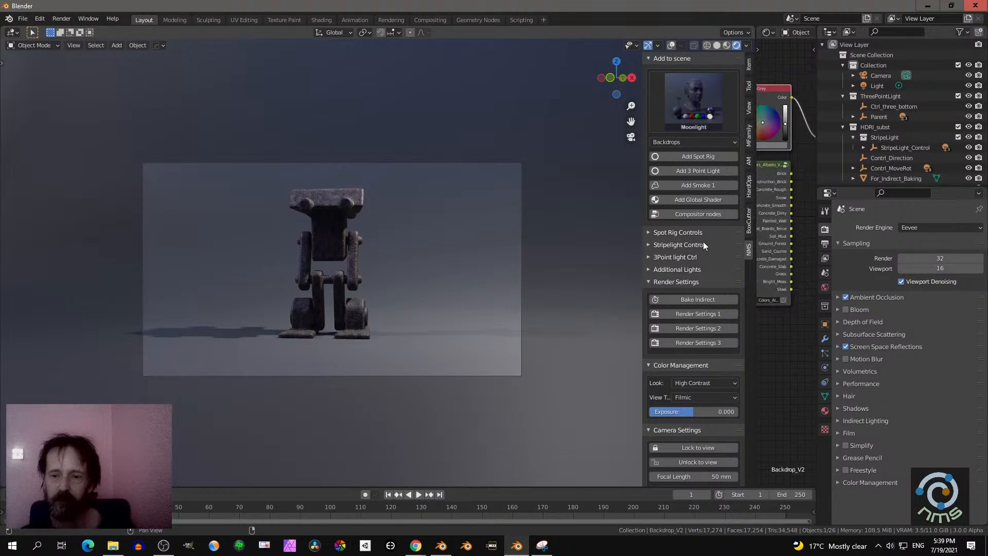
{"action": "left_click", "coordinate": [658, 57]}
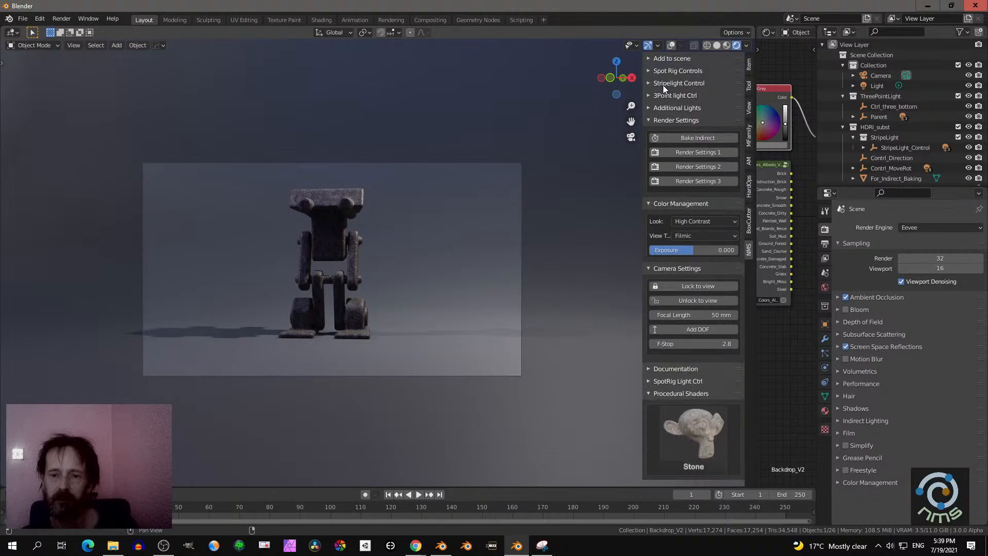
{"action": "left_click", "coordinate": [664, 117]}
{"action": "left_click", "coordinate": [675, 132]}
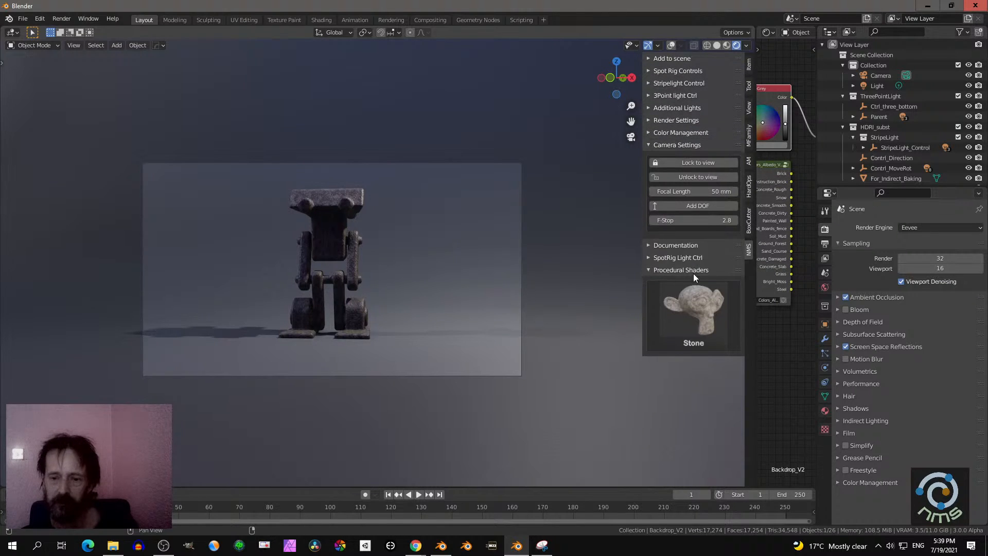
{"action": "left_click", "coordinate": [664, 146]}
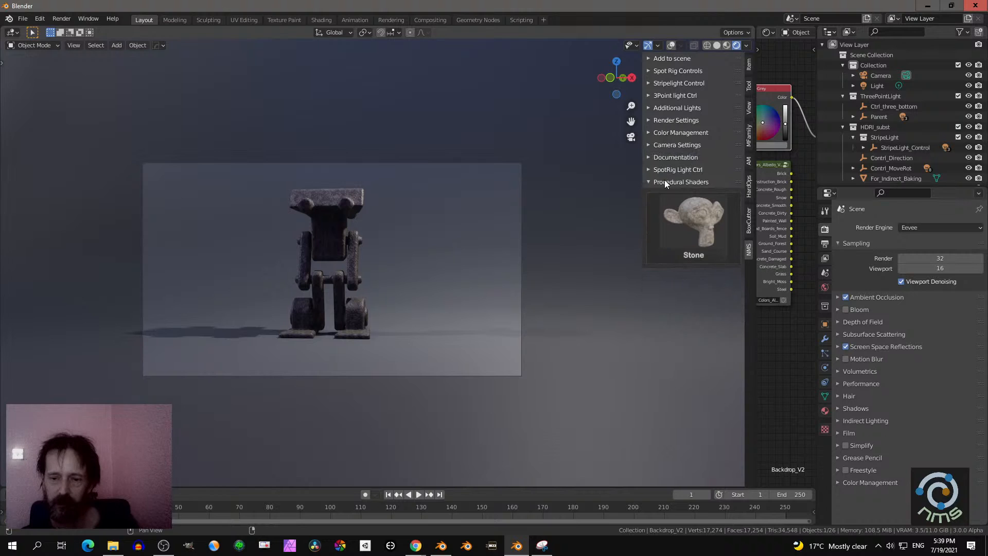
- Browse the procedural shader thumbnails without choosing one
{"action": "left_click", "coordinate": [692, 221]}
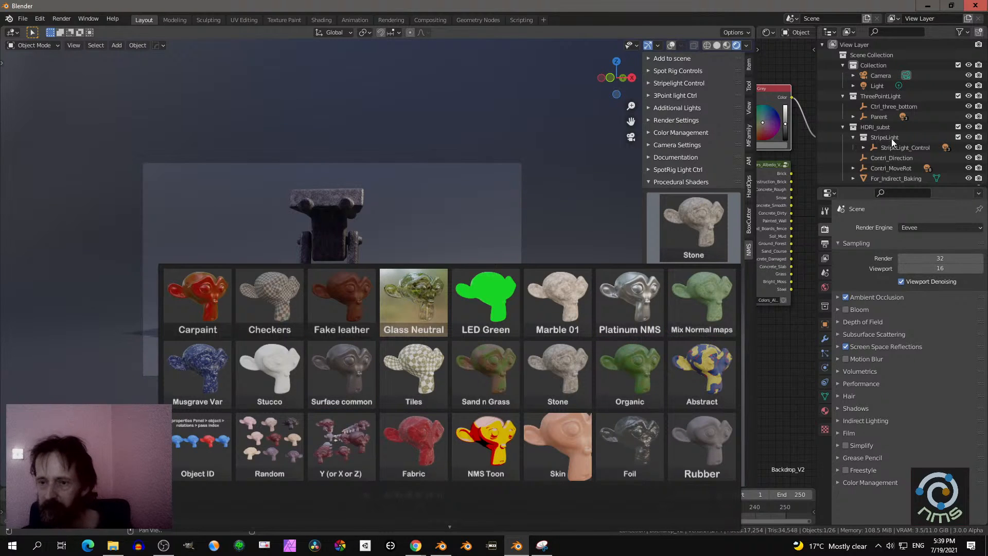
{"action": "scroll", "coordinate": [874, 133], "scroll_direction": "down", "scroll_amount": 2}
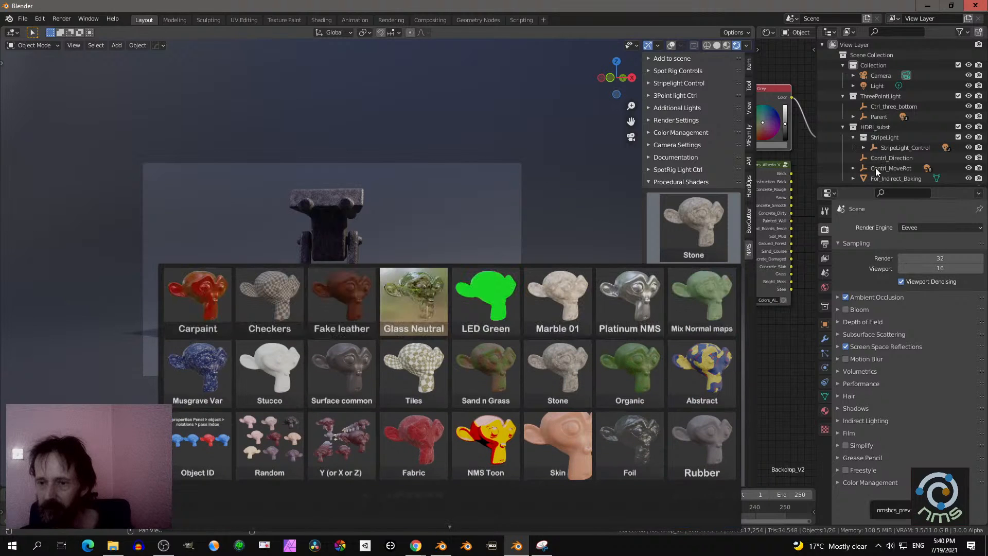
{"action": "left_click", "coordinate": [556, 205]}
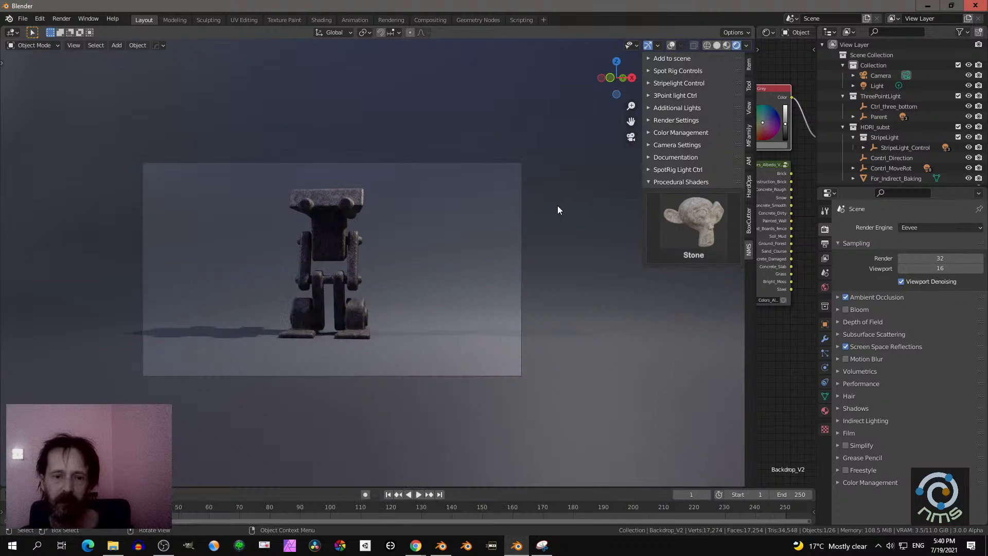
- Show the viewport overlays and apply the Surface common procedural shader to the selected backdrop in camera view
{"action": "scroll", "coordinate": [558, 206], "scroll_direction": "down", "scroll_amount": 1}
{"action": "middle_click_drag", "start_coordinate": [557, 205], "coordinate": [517, 201]}
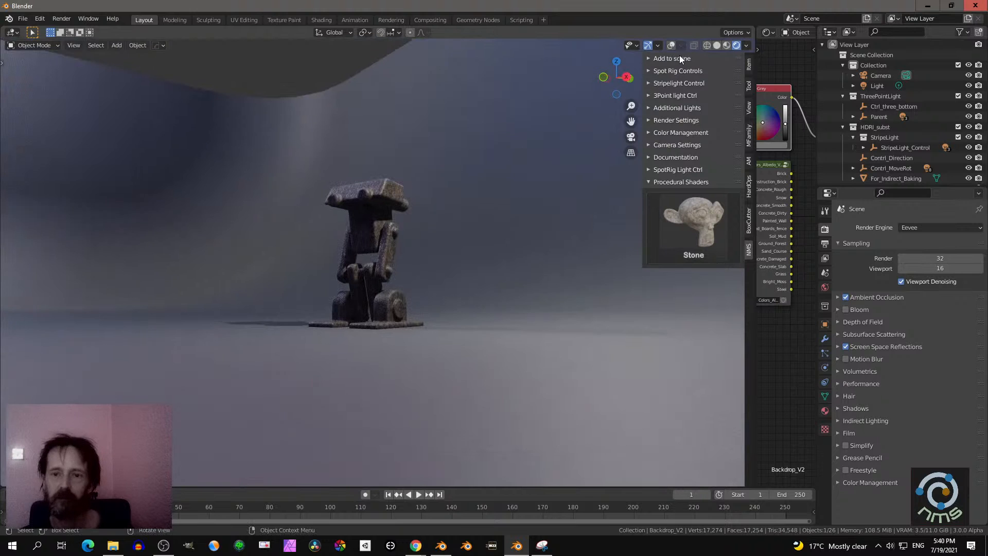
{"action": "left_click", "coordinate": [670, 46]}
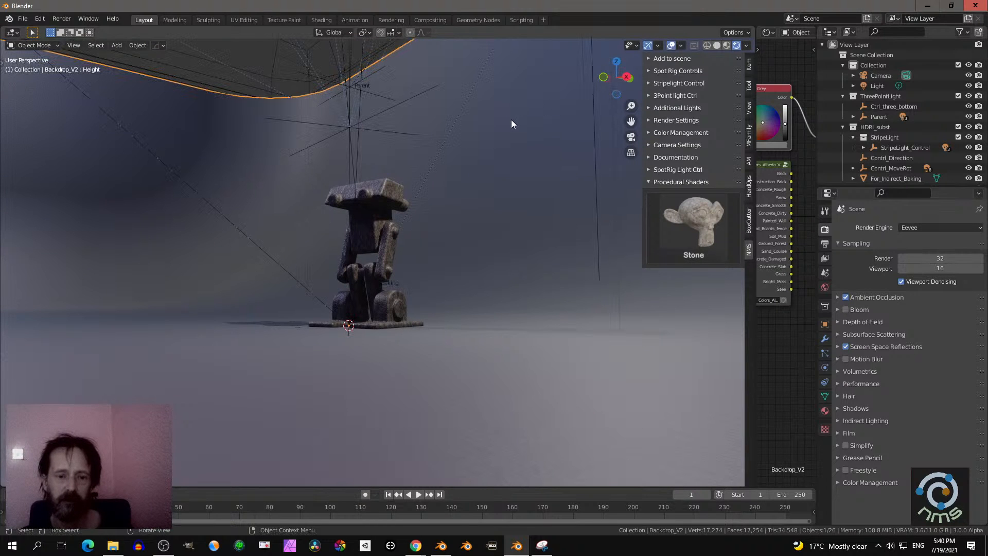
{"action": "key", "text": "KP_0"}
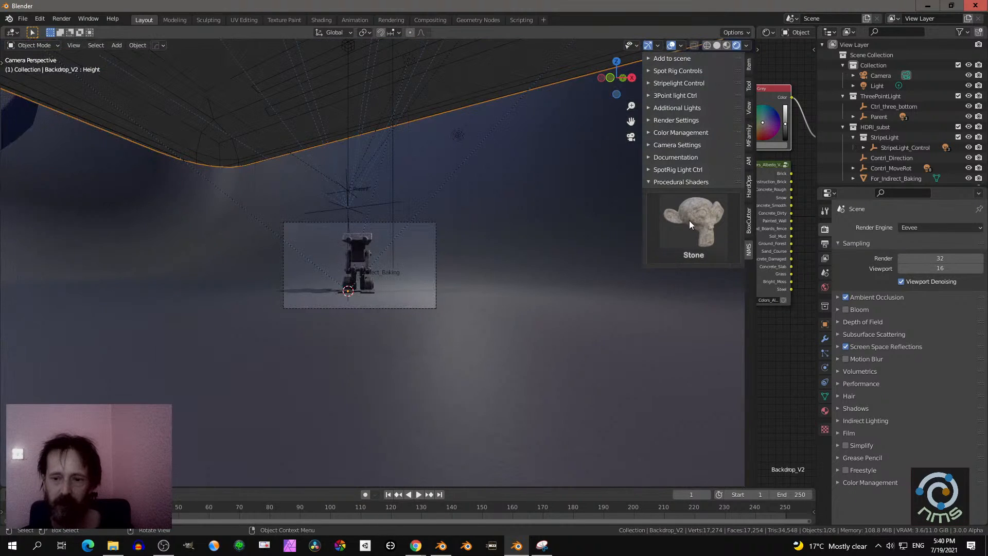
{"action": "left_click", "coordinate": [689, 222]}
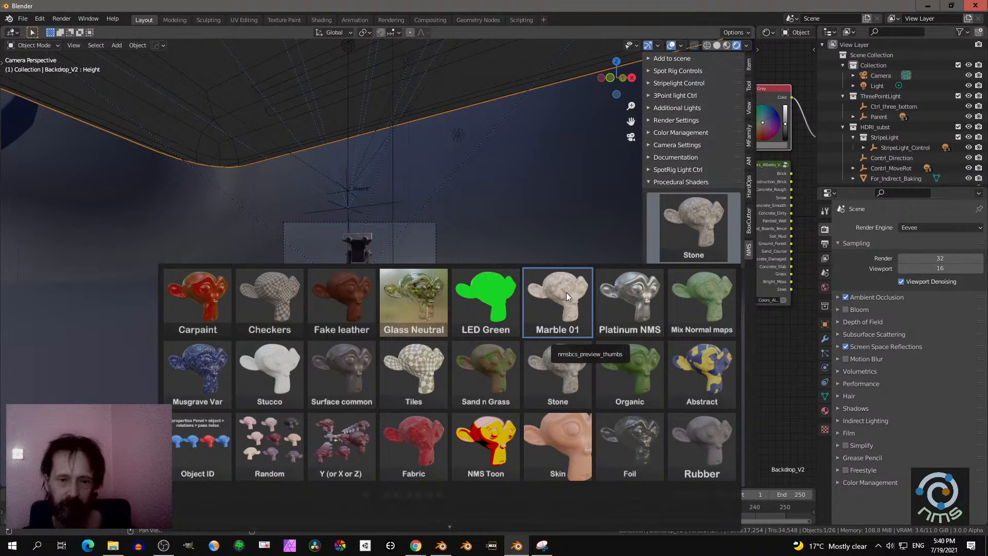
{"action": "scroll", "coordinate": [439, 525], "scroll_direction": "down", "scroll_amount": 1}
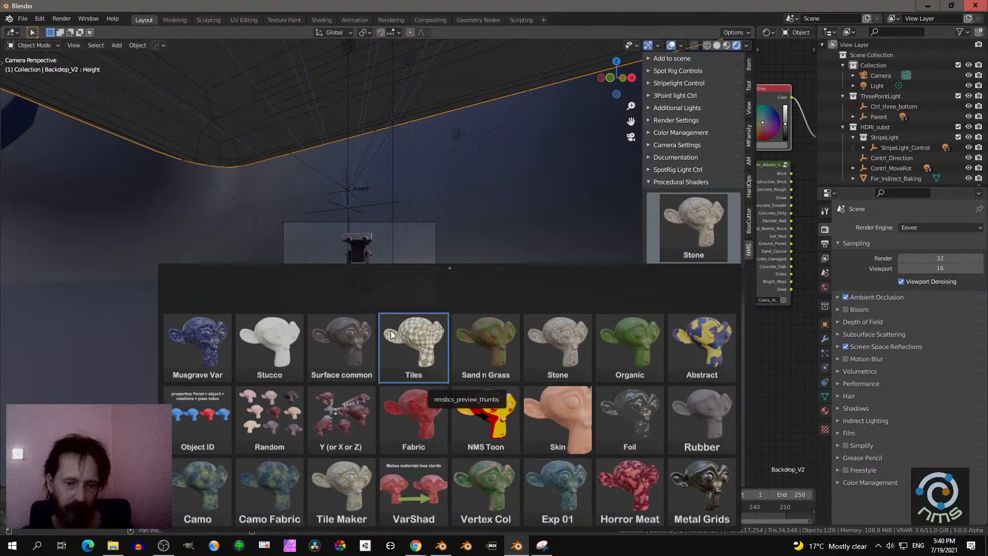
{"action": "left_click", "coordinate": [354, 341]}
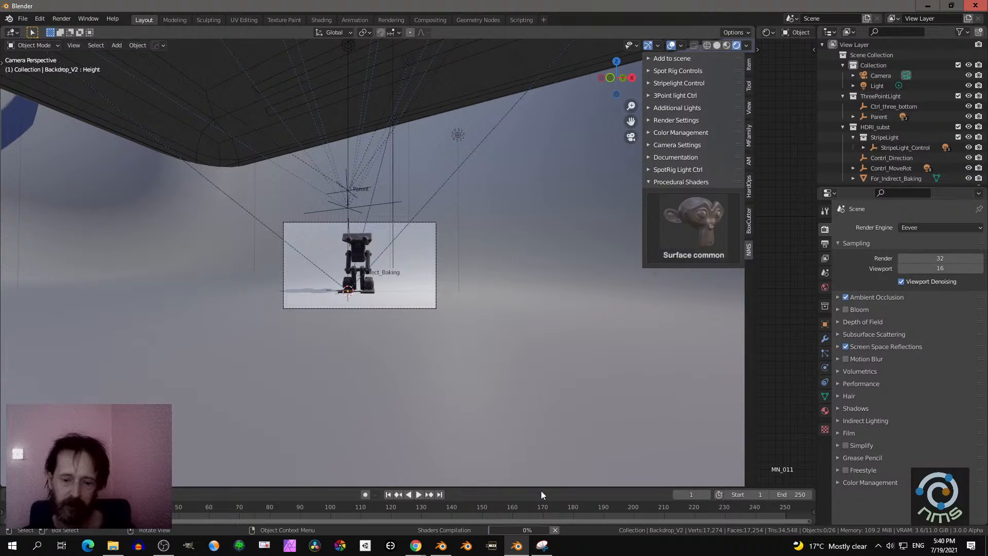
- Examine the robot against the newly shaded backdrop up close with the viewport overlays hidden
{"action": "scroll", "coordinate": [471, 338], "scroll_direction": "up", "scroll_amount": 4}
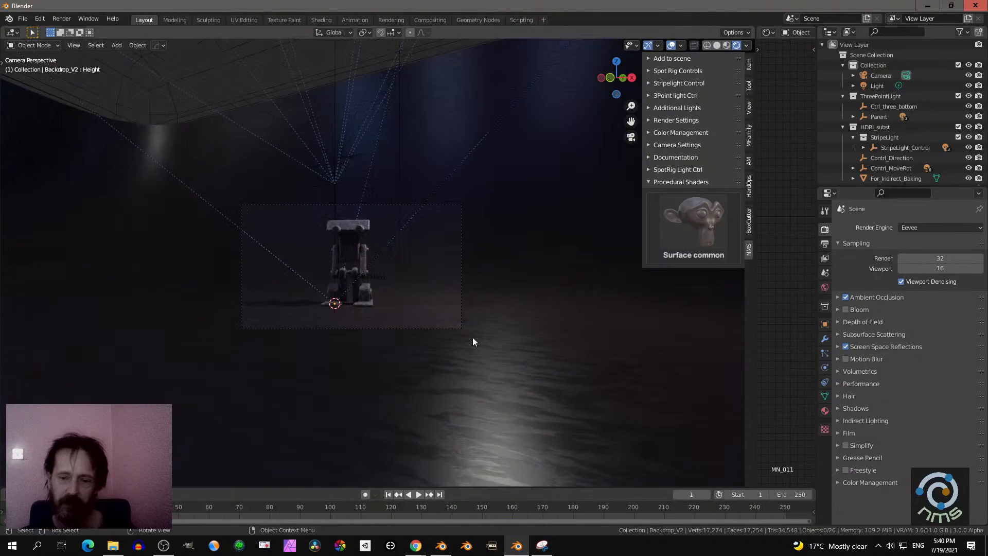
{"action": "scroll", "coordinate": [472, 339], "scroll_direction": "up", "scroll_amount": 2}
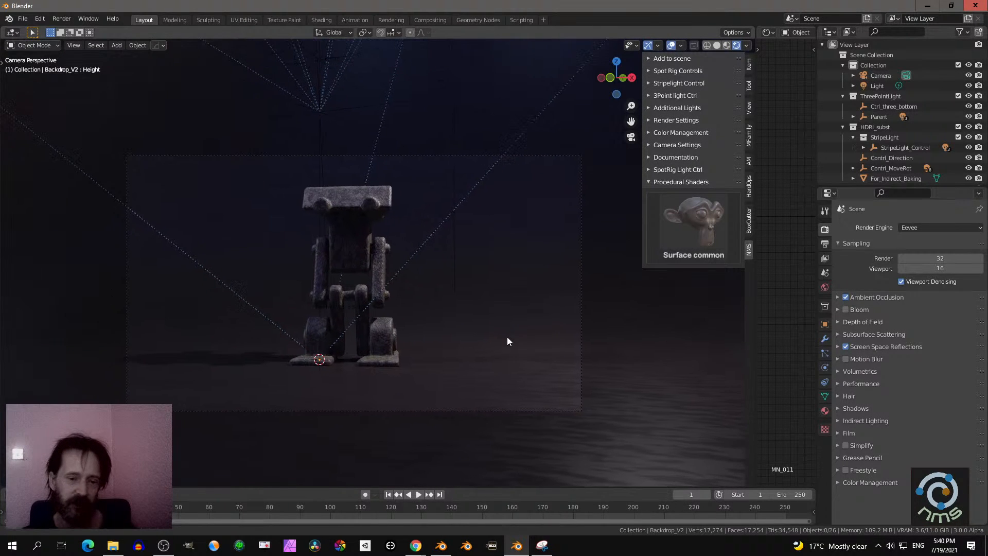
{"action": "scroll", "coordinate": [562, 240], "scroll_direction": "up", "scroll_amount": 1}
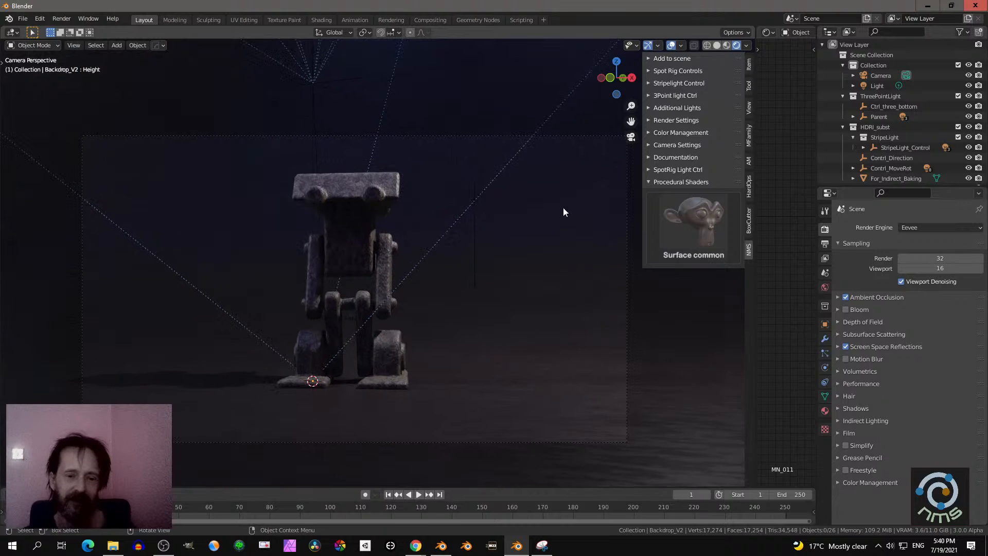
{"action": "left_click", "coordinate": [668, 44]}
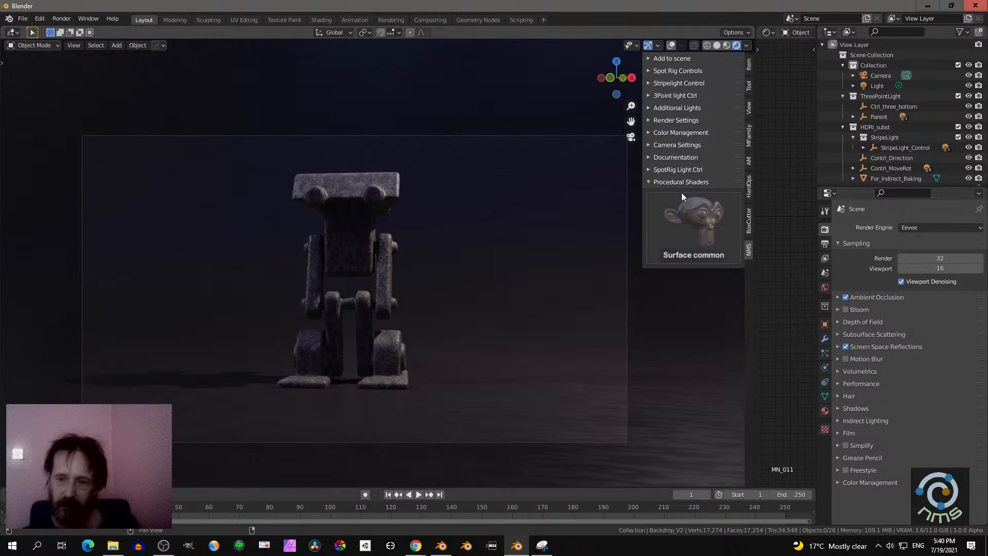
{"action": "left_click", "coordinate": [647, 180]}
{"action": "left_click", "coordinate": [647, 181]}
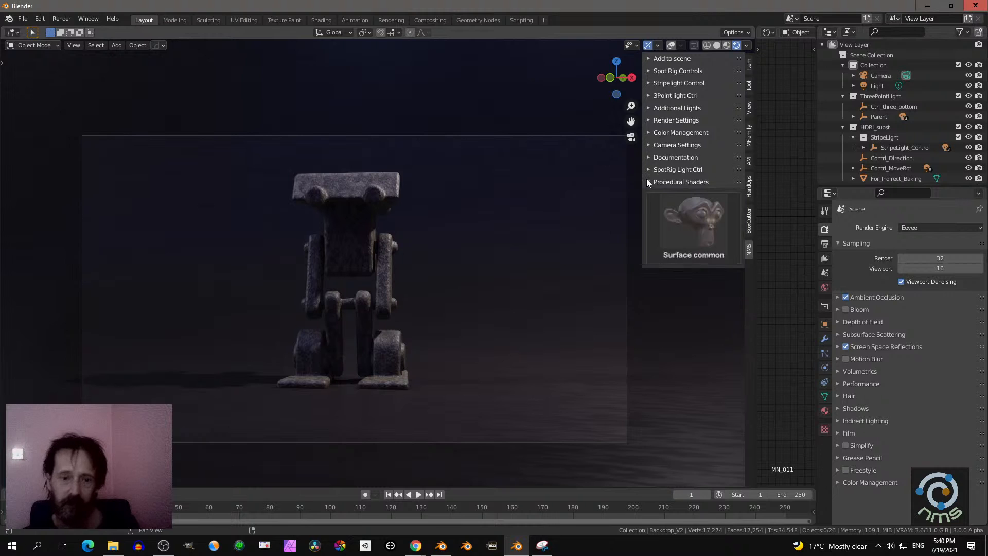
- Select the Kalko robot, show the viewport overlays again, and apply the Foil procedural shader to it
{"action": "left_click", "coordinate": [371, 189]}
{"action": "left_click", "coordinate": [670, 46]}
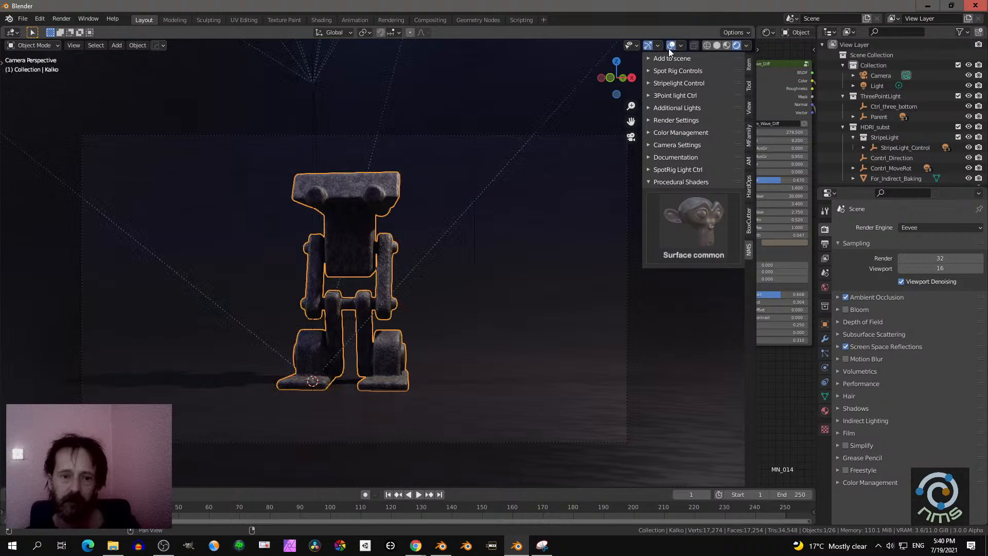
{"action": "left_click", "coordinate": [704, 218]}
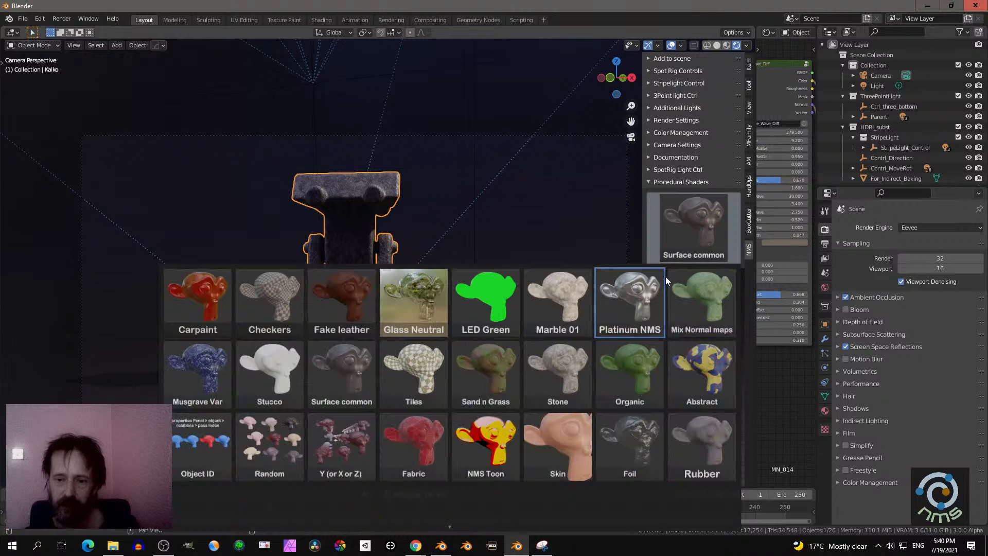
{"action": "left_click", "coordinate": [629, 441]}
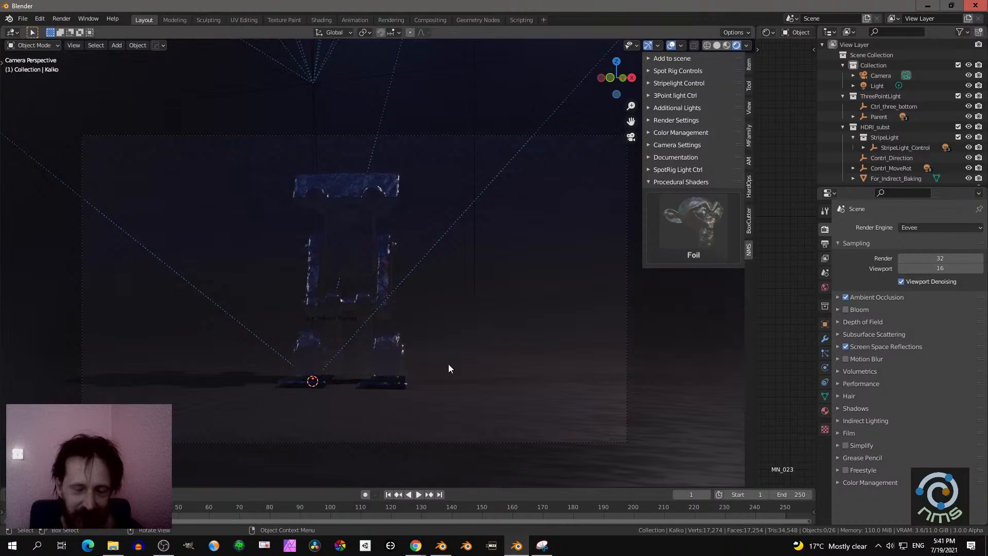
{"action": "middle_click_drag", "start_coordinate": [406, 307], "coordinate": [465, 335]}
{"action": "scroll", "coordinate": [480, 328], "scroll_direction": "up", "scroll_amount": 4}
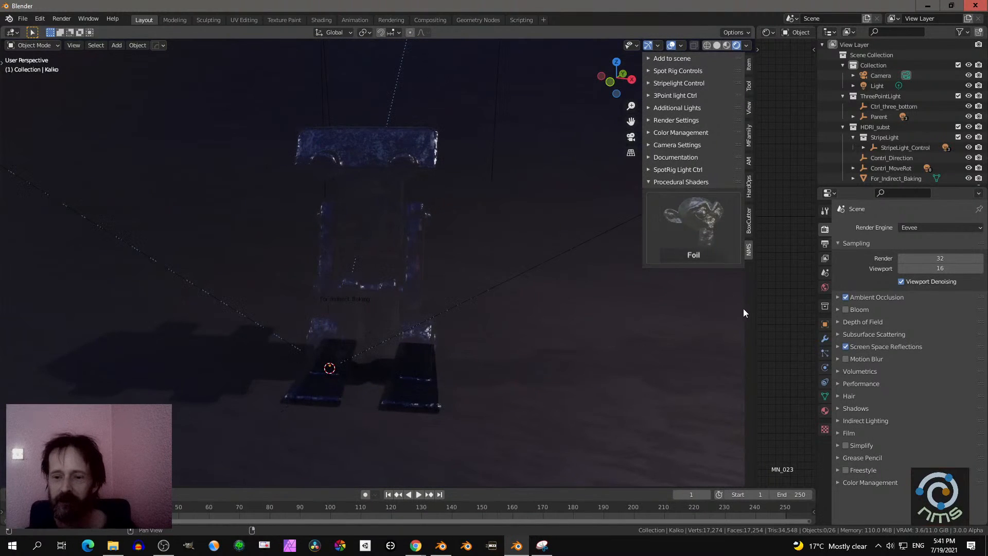
- Widen the shader editor and examine the Foil_Imperfection and PlasticFoil node groups of the robot's material
{"action": "left_click_drag", "start_coordinate": [755, 307], "coordinate": [533, 284]}
{"action": "middle_click_drag", "start_coordinate": [638, 297], "coordinate": [579, 273]}
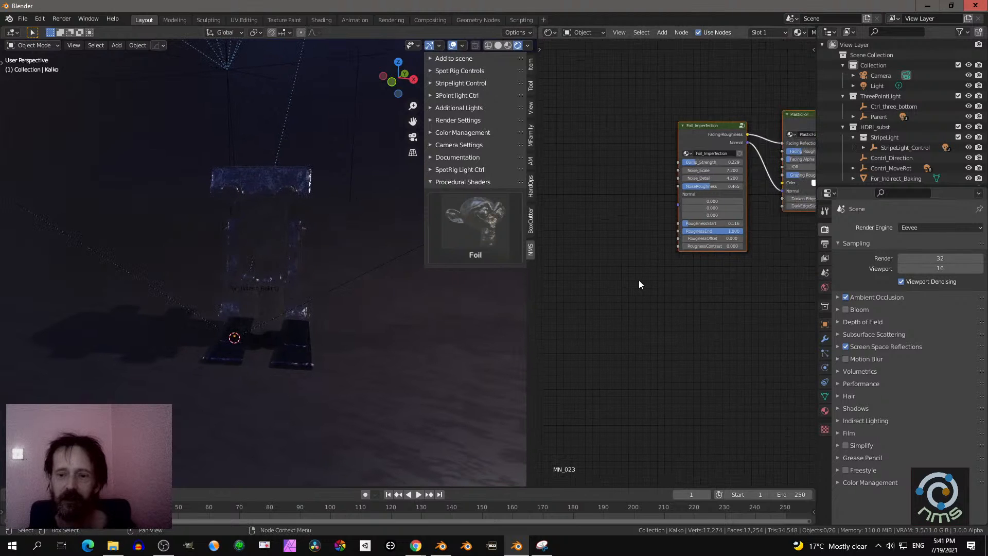
{"action": "scroll", "coordinate": [640, 283], "scroll_direction": "up", "scroll_amount": 3}
{"action": "middle_click_drag", "start_coordinate": [690, 306], "coordinate": [609, 366]}
{"action": "scroll", "coordinate": [710, 351], "scroll_direction": "down", "scroll_amount": 3}
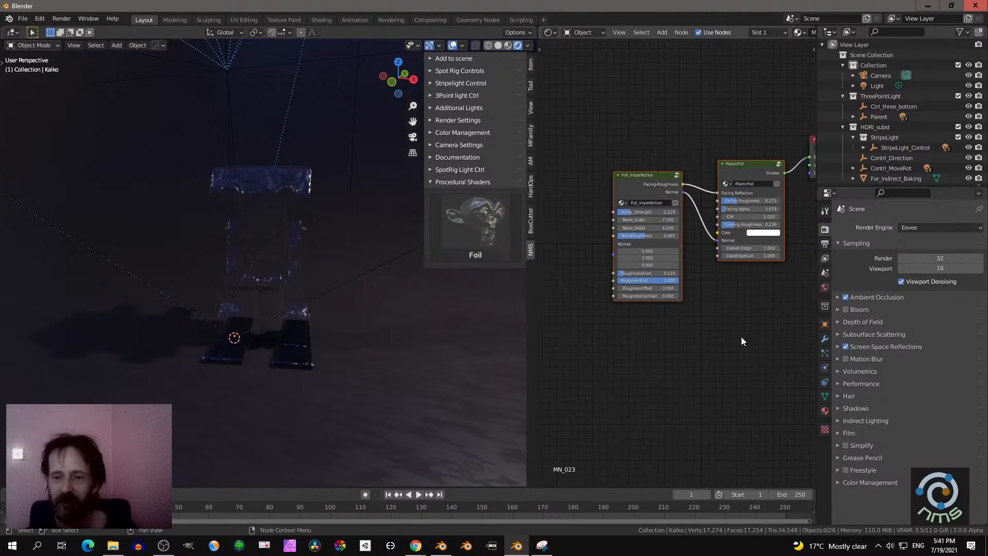
{"action": "middle_click_drag", "start_coordinate": [741, 337], "coordinate": [682, 355]}
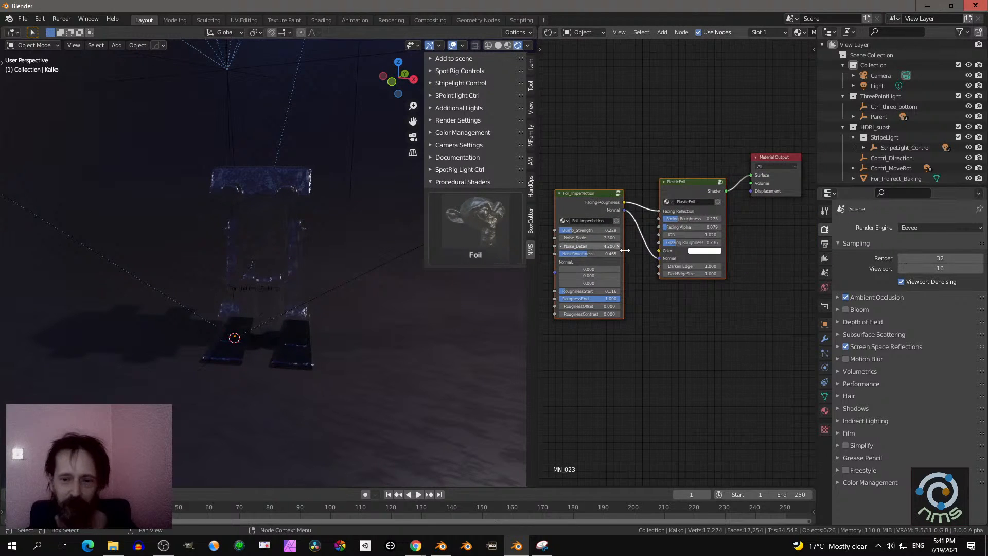
{"action": "scroll", "coordinate": [616, 214], "scroll_direction": "up", "scroll_amount": 1}
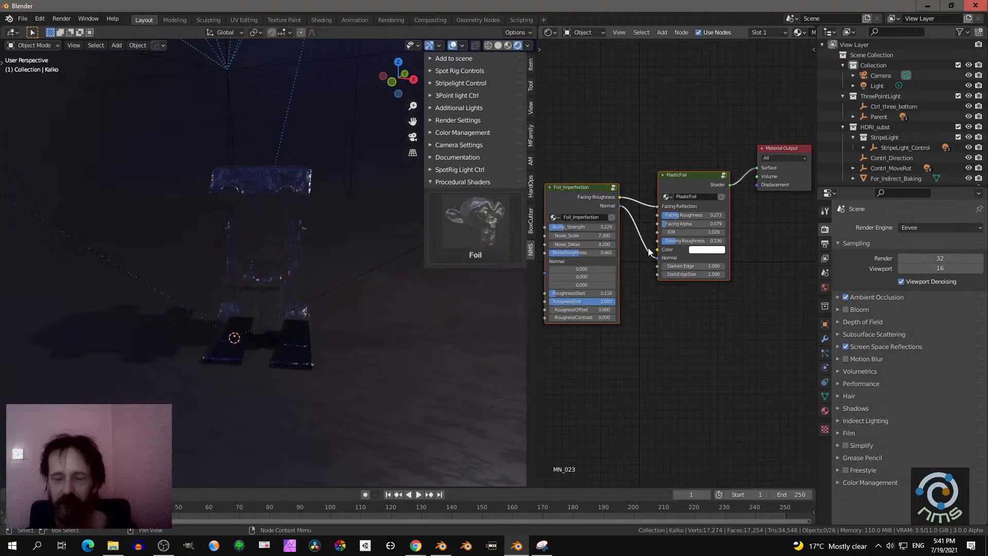
{"action": "scroll", "coordinate": [649, 195], "scroll_direction": "down", "scroll_amount": 1}
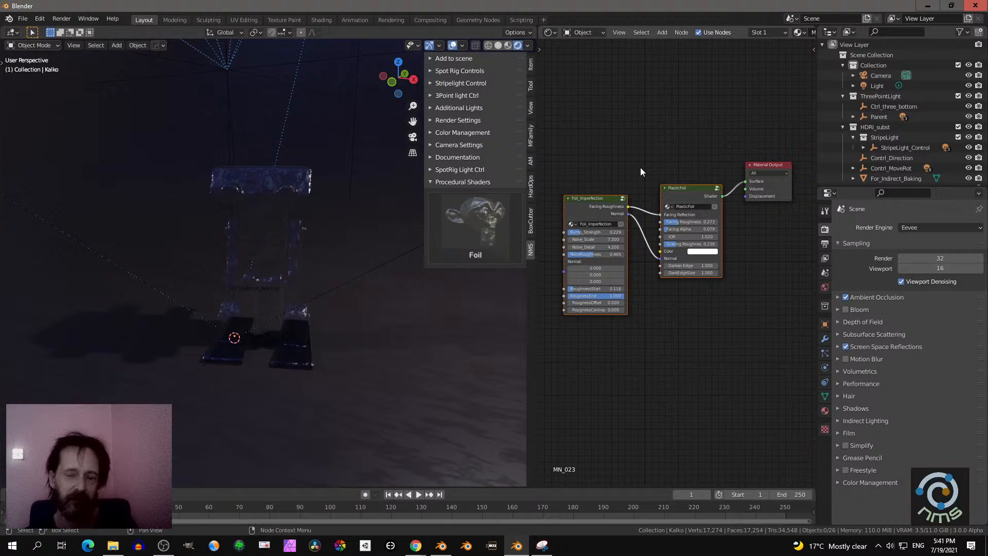
{"action": "middle_click_drag", "start_coordinate": [641, 164], "coordinate": [642, 202]}
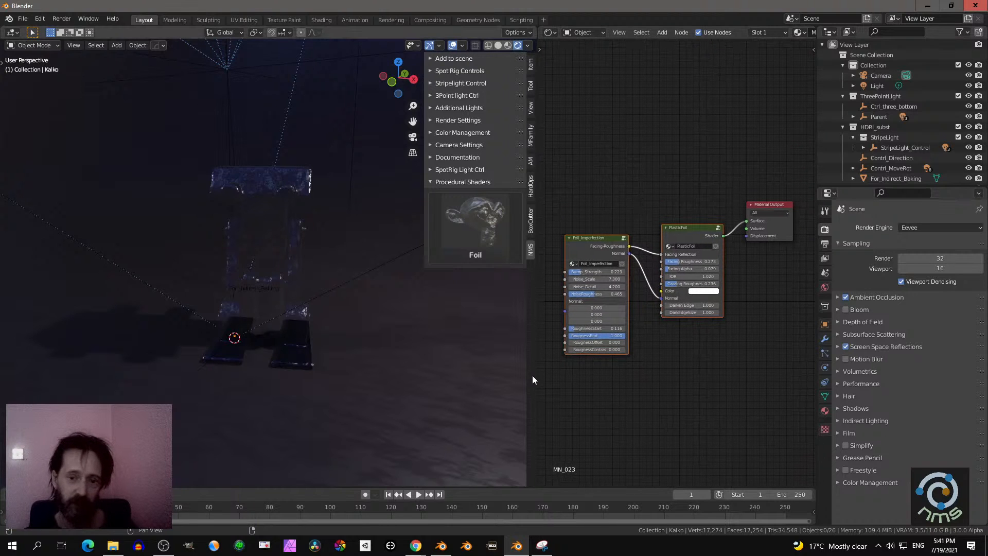
- Widen the shader editor, add a MusgraveLines node group from MaterialNodesV5_2, and place it above the PlasticFoil node
{"action": "left_click_drag", "start_coordinate": [535, 370], "coordinate": [443, 365]}
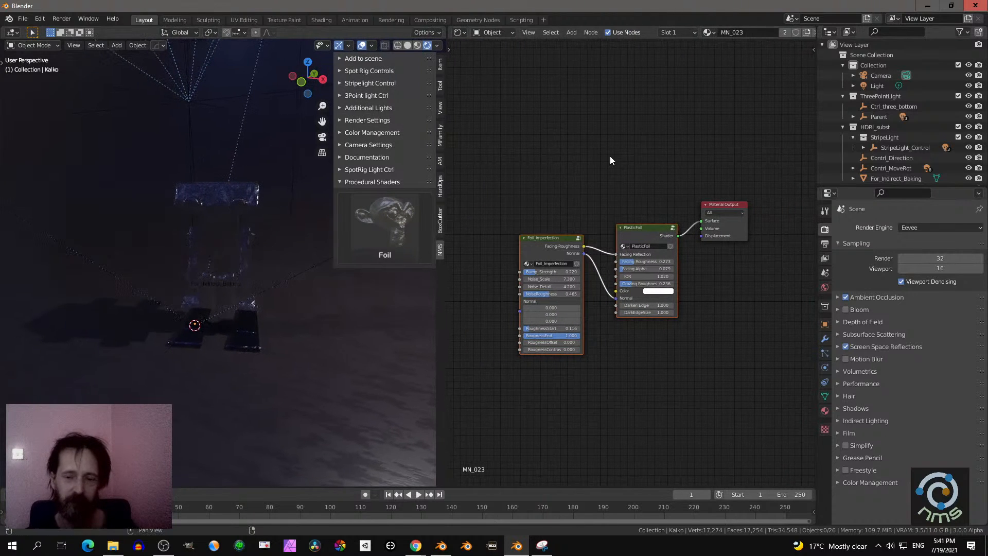
{"action": "middle_click_drag", "start_coordinate": [607, 154], "coordinate": [619, 176]}
{"action": "key", "text": "shift+a"}
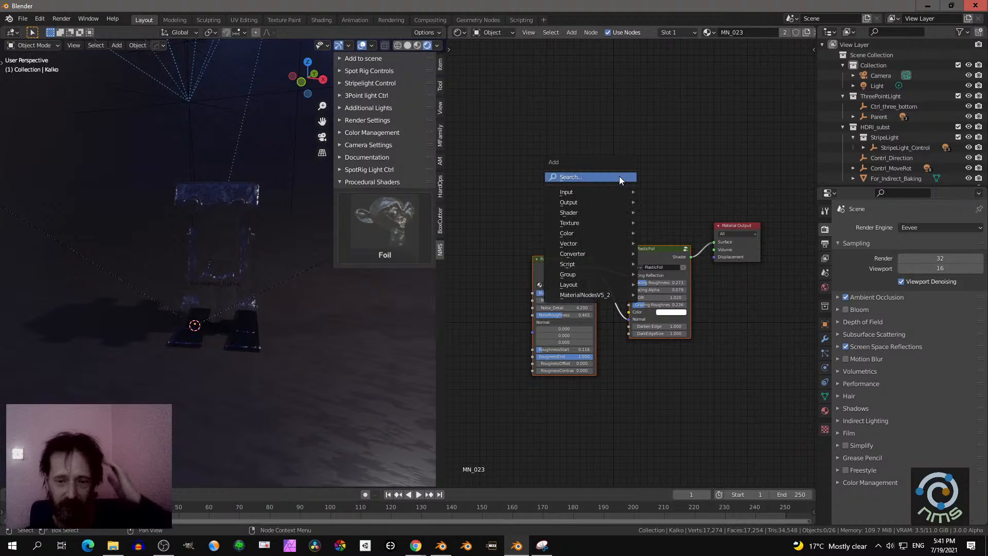
{"action": "mouse_move", "coordinate": [587, 250]}
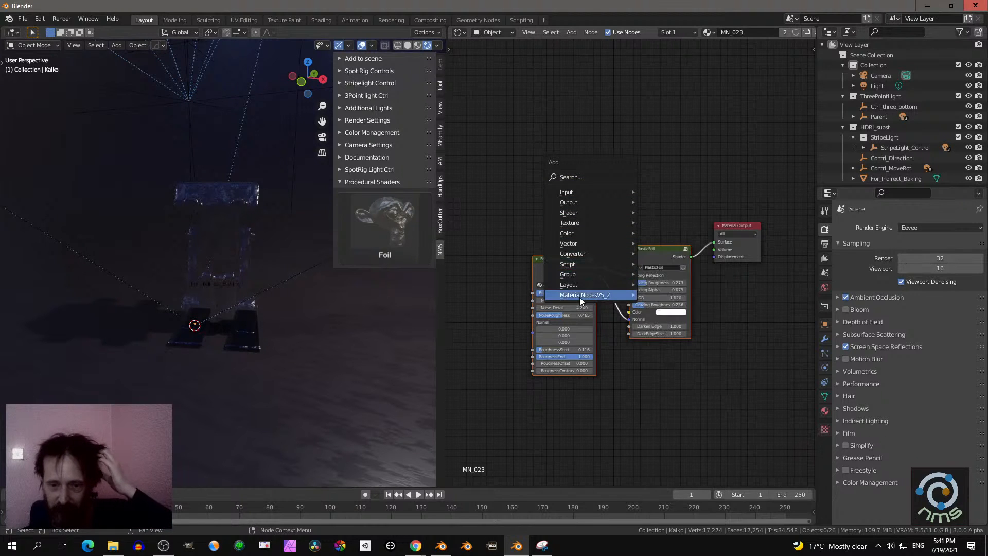
{"action": "mouse_move", "coordinate": [579, 297]}
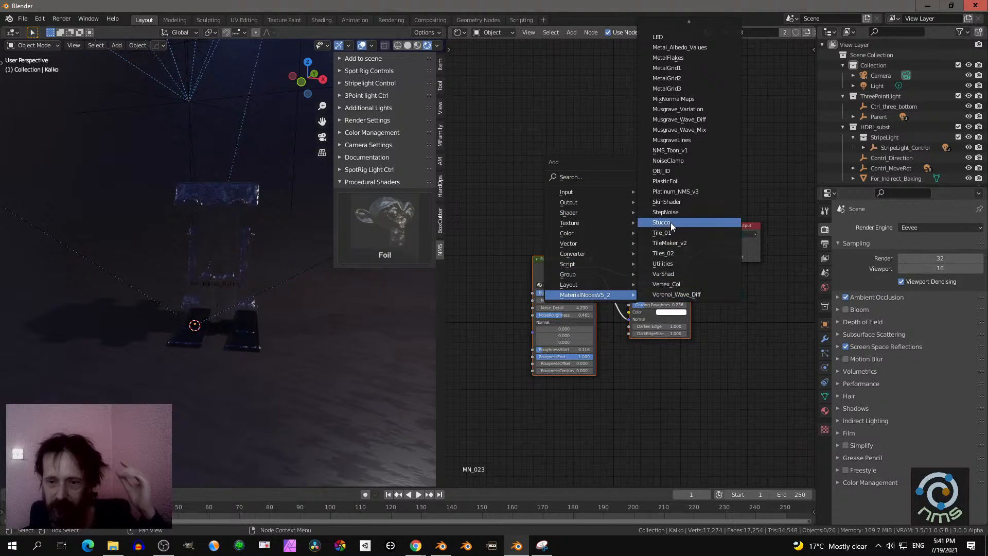
{"action": "left_click", "coordinate": [674, 140]}
{"action": "left_click", "coordinate": [674, 140]}
{"action": "middle_click_drag", "start_coordinate": [656, 224], "coordinate": [641, 299]}
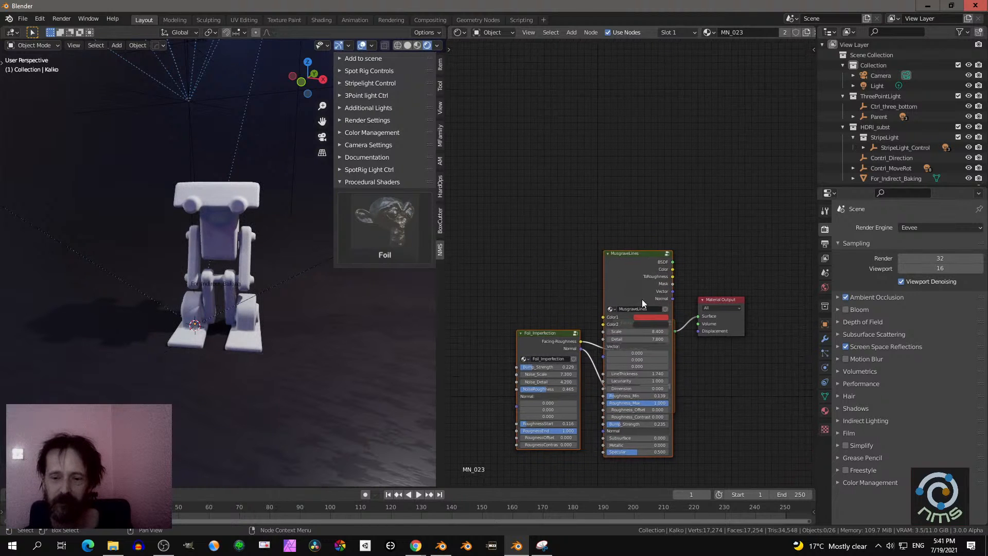
{"action": "left_click_drag", "start_coordinate": [638, 258], "coordinate": [626, 95]}
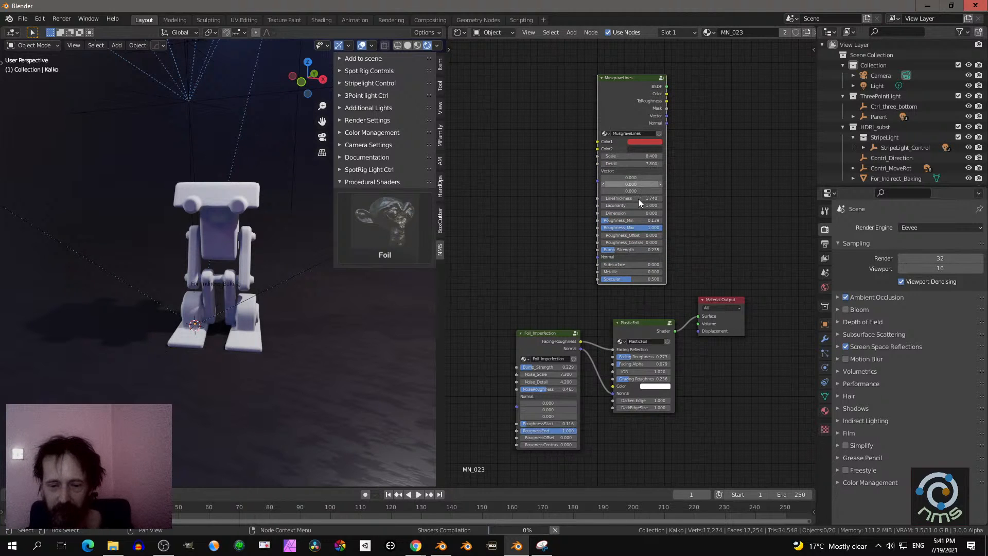
{"action": "scroll", "coordinate": [632, 201], "scroll_direction": "up", "scroll_amount": 1}
{"action": "middle_click_drag", "start_coordinate": [633, 201], "coordinate": [632, 183]}
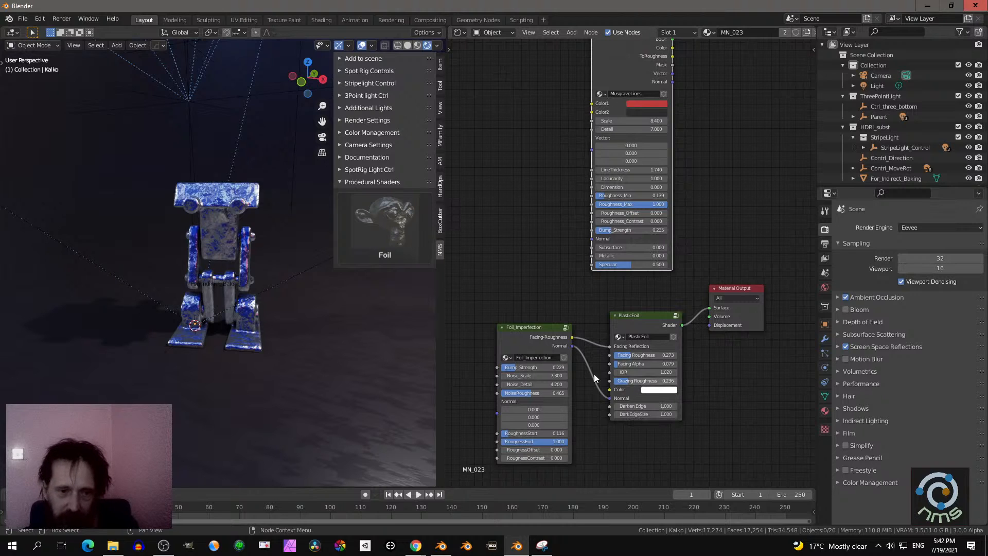
- Set the foil material's blend mode to Alpha Blend and its shadow mode to Alpha Hashed
{"action": "scroll", "coordinate": [280, 286], "scroll_direction": "up", "scroll_amount": 4}
{"action": "mouse_move", "coordinate": [304, 302]}
{"action": "middle_mouse_down"}
{"action": "mouse_move", "coordinate": [358, 323]}
{"action": "mouse_move", "coordinate": [376, 312]}
{"action": "mouse_move", "coordinate": [227, 318]}
{"action": "mouse_move", "coordinate": [189, 309]}
{"action": "mouse_move", "coordinate": [302, 297]}
{"action": "middle_mouse_up"}
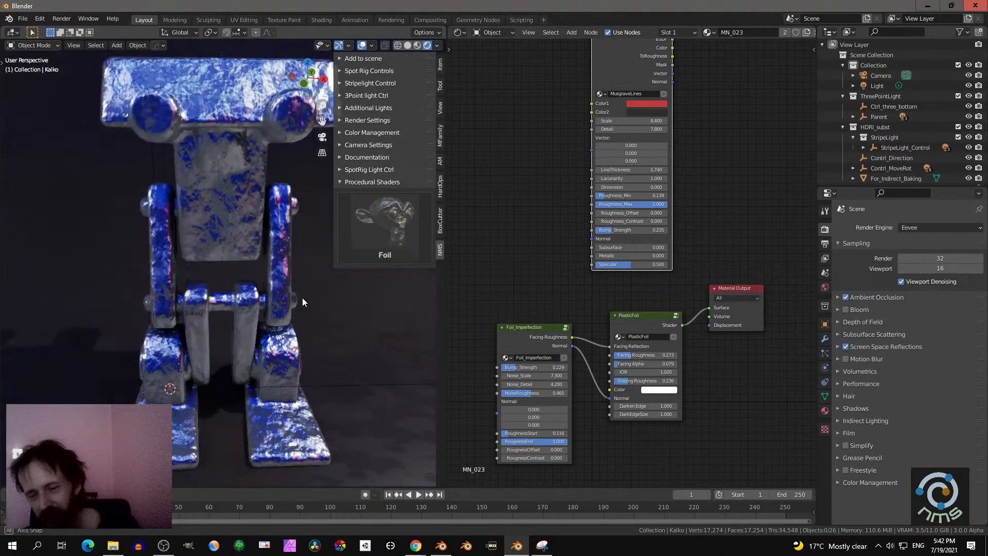
{"action": "left_click", "coordinate": [826, 411]}
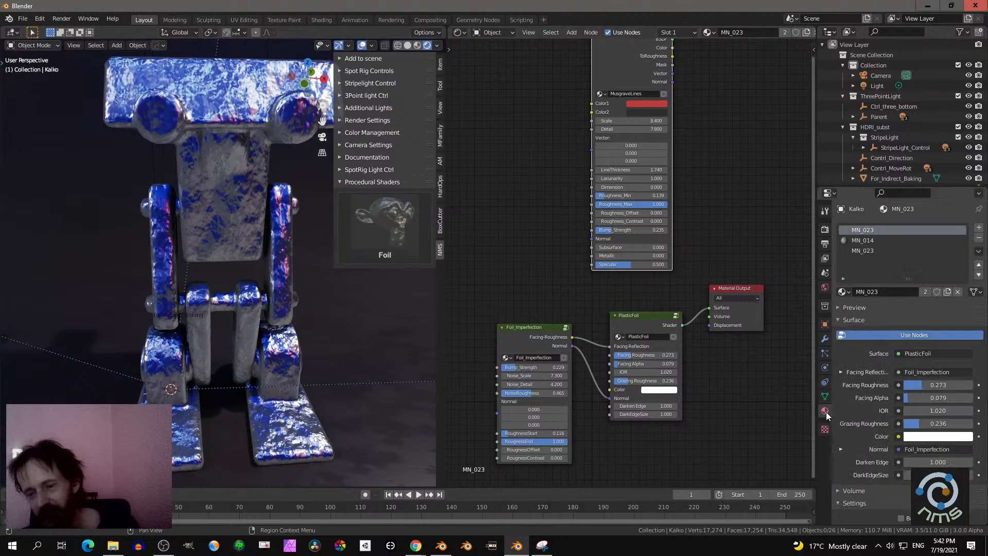
{"action": "scroll", "coordinate": [914, 426], "scroll_direction": "down", "scroll_amount": 6}
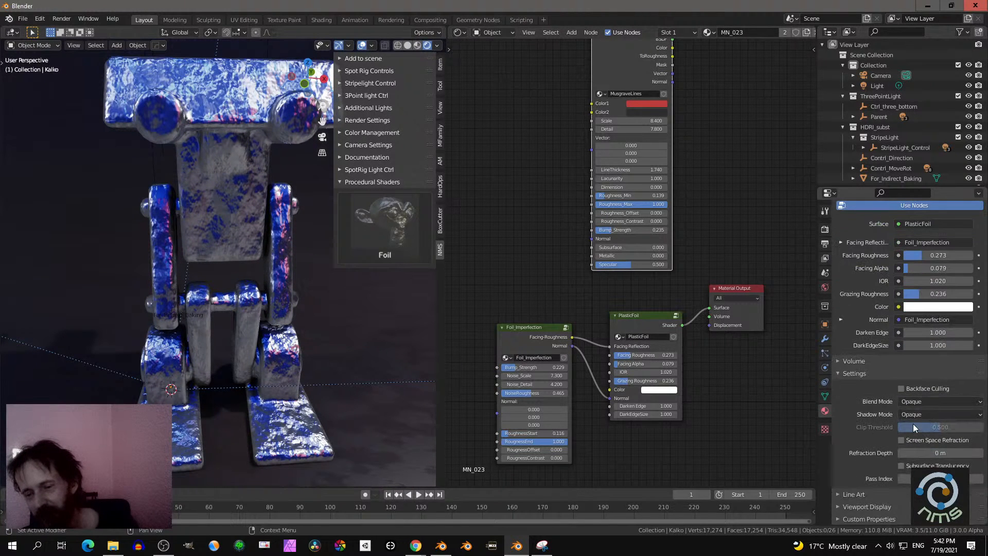
{"action": "left_click", "coordinate": [924, 401]}
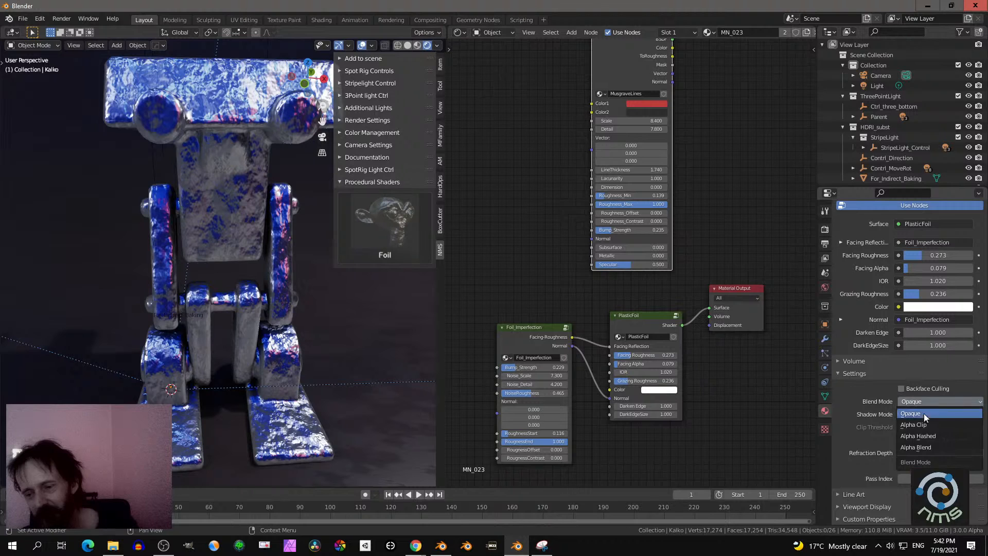
{"action": "left_click", "coordinate": [926, 447]}
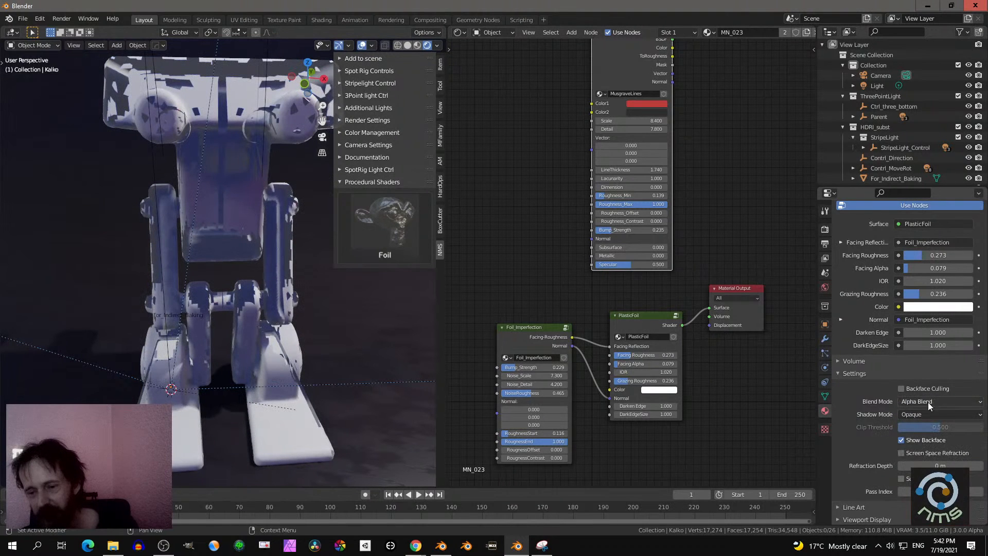
{"action": "left_click", "coordinate": [924, 415]}
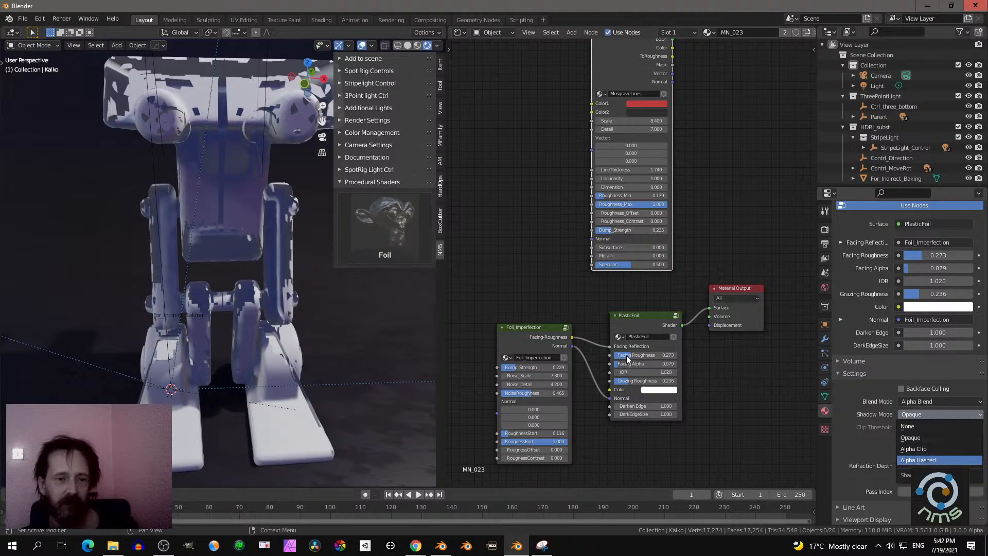
{"action": "scroll", "coordinate": [915, 393], "scroll_direction": "down", "scroll_amount": 1}
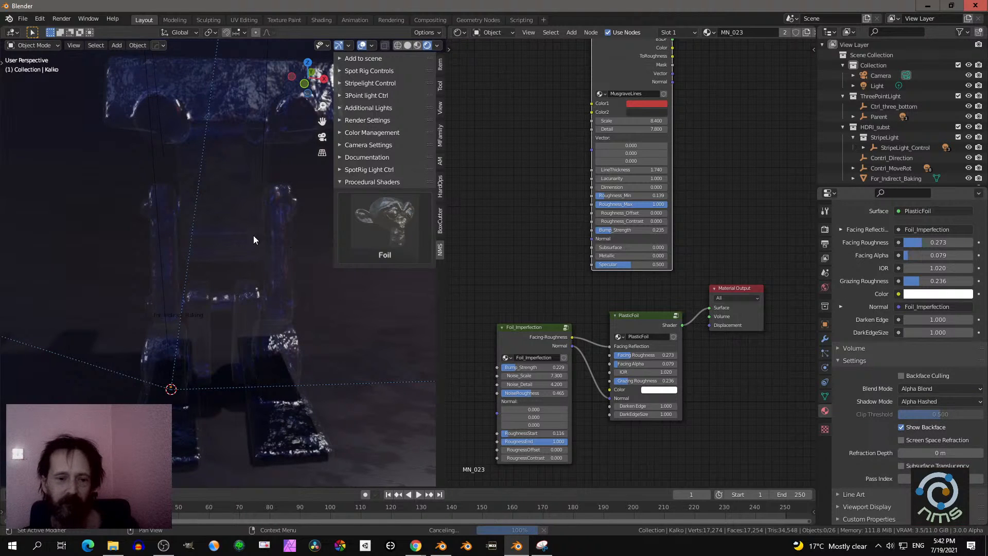
- Select the Kalko robot and examine its foil surface from the side
{"action": "left_click", "coordinate": [263, 190]}
{"action": "middle_click_drag", "start_coordinate": [274, 215], "coordinate": [258, 217]}
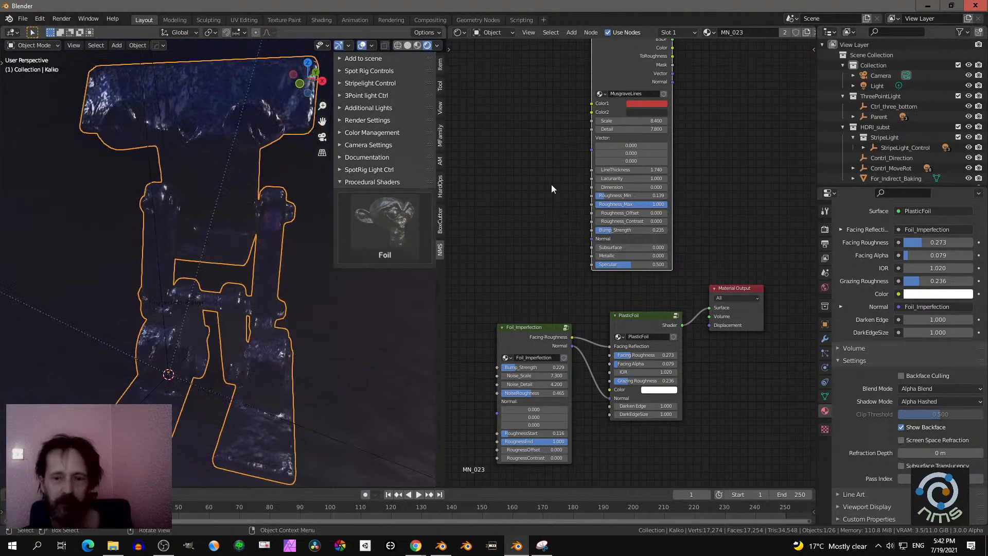
{"action": "scroll", "coordinate": [545, 170], "scroll_direction": "down", "scroll_amount": 2}
{"action": "mouse_move", "coordinate": [258, 254]}
{"action": "middle_mouse_down"}
{"action": "mouse_move", "coordinate": [201, 242]}
{"action": "mouse_move", "coordinate": [245, 261]}
{"action": "middle_mouse_up"}
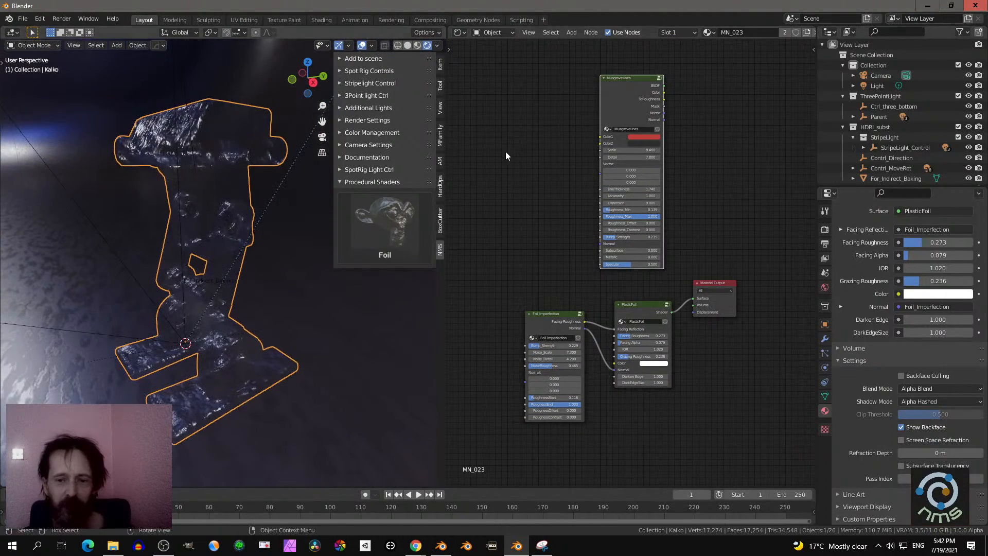
- Move the MusgraveLines node beside Foil_Imperfection and link its Color output to the PlasticFoil Color input
{"action": "middle_click_drag", "start_coordinate": [518, 181], "coordinate": [519, 199]}
{"action": "left_click_drag", "start_coordinate": [617, 114], "coordinate": [488, 222]}
{"action": "middle_click_drag", "start_coordinate": [533, 218], "coordinate": [602, 180]}
{"action": "scroll", "coordinate": [566, 195], "scroll_direction": "up", "scroll_amount": 4}
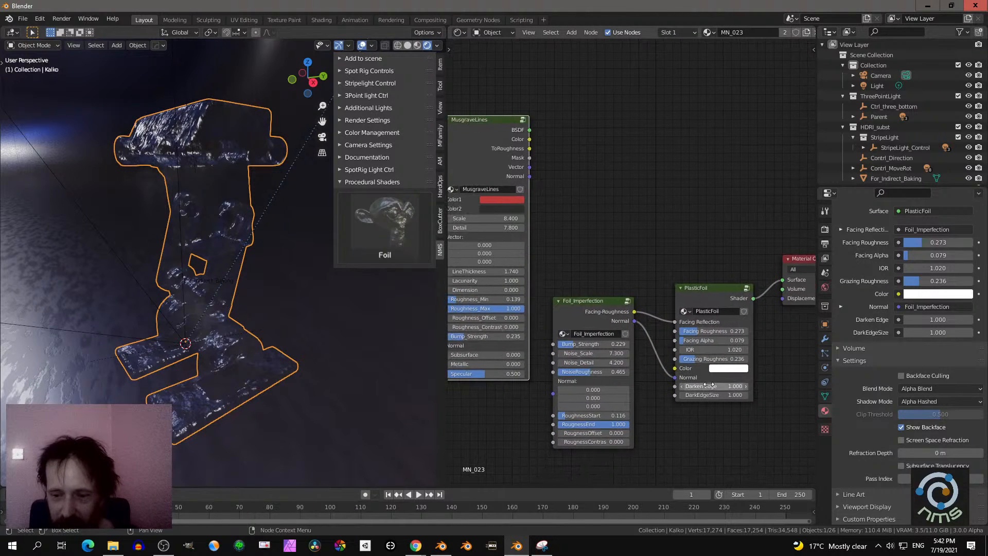
{"action": "left_click", "coordinate": [720, 368]}
{"action": "left_click_drag", "start_coordinate": [761, 284], "coordinate": [745, 265]}
{"action": "right_click", "coordinate": [745, 266]}
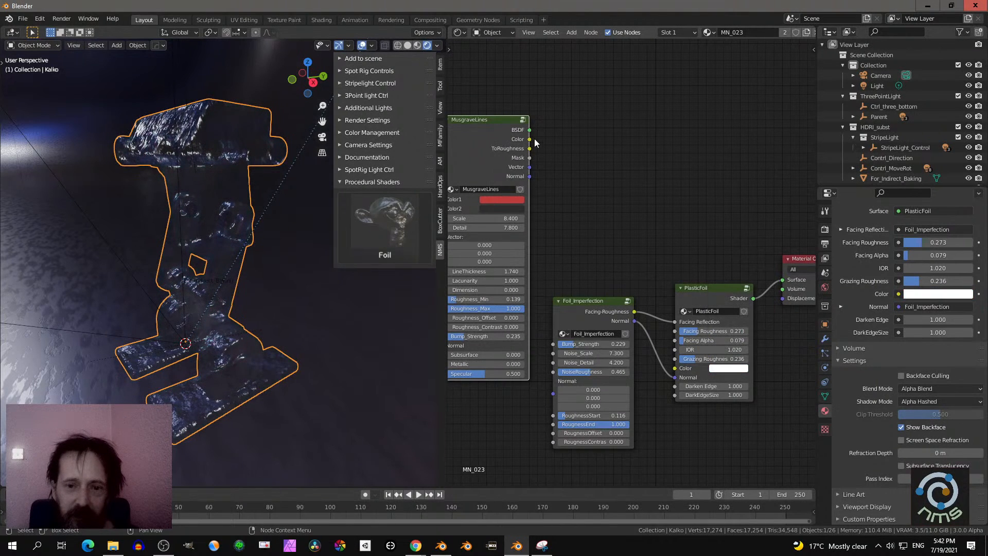
{"action": "mouse_move", "coordinate": [529, 139]}
{"action": "left_mouse_down"}
{"action": "mouse_move", "coordinate": [648, 209]}
{"action": "mouse_move", "coordinate": [659, 339]}
{"action": "mouse_move", "coordinate": [675, 368]}
{"action": "left_mouse_up"}
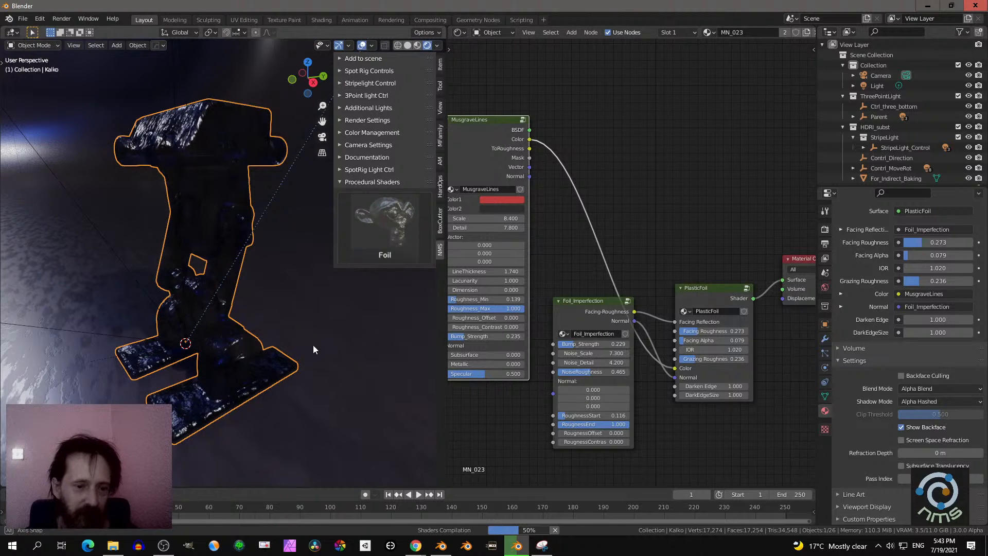
- Set the MusgraveLines Color2 to white and inspect the line pattern on the robot from the front
{"action": "middle_click_drag", "start_coordinate": [313, 345], "coordinate": [384, 307]}
{"action": "left_click", "coordinate": [499, 208]}
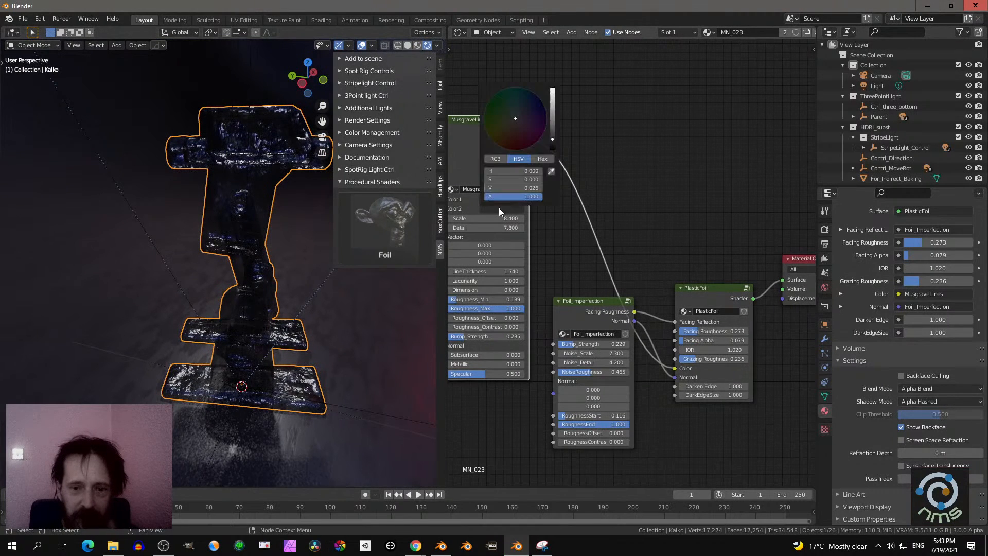
{"action": "left_click_drag", "start_coordinate": [553, 138], "coordinate": [552, 87]}
{"action": "middle_click_drag", "start_coordinate": [273, 364], "coordinate": [164, 340]}
{"action": "scroll", "coordinate": [330, 367], "scroll_direction": "up", "scroll_amount": 2}
{"action": "middle_click_drag", "start_coordinate": [331, 367], "coordinate": [353, 361]}
{"action": "scroll", "coordinate": [313, 361], "scroll_direction": "down", "scroll_amount": 3}
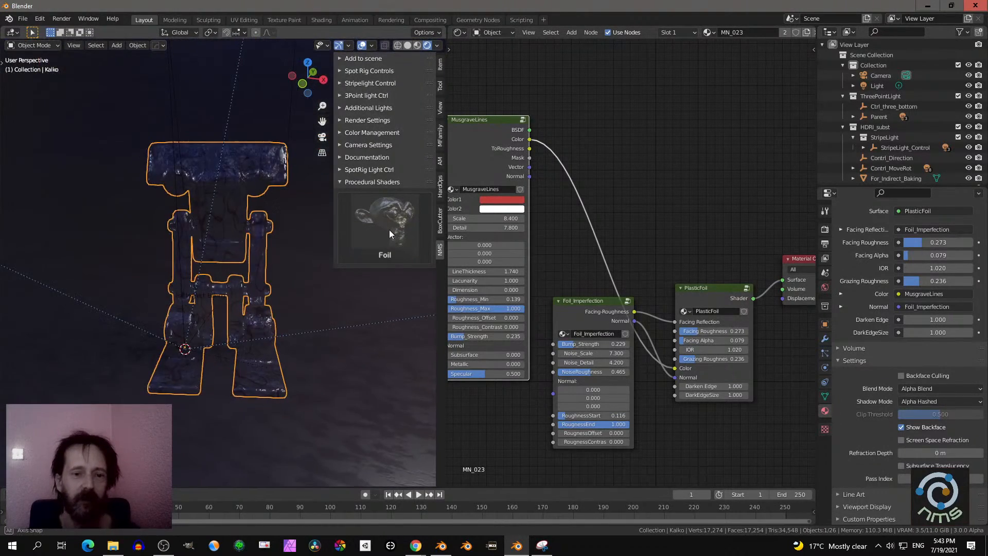
- Add the Fog 02 lighting preset to the scene and widen the 3D viewport
{"action": "left_click", "coordinate": [392, 61]}
{"action": "left_click", "coordinate": [393, 97]}
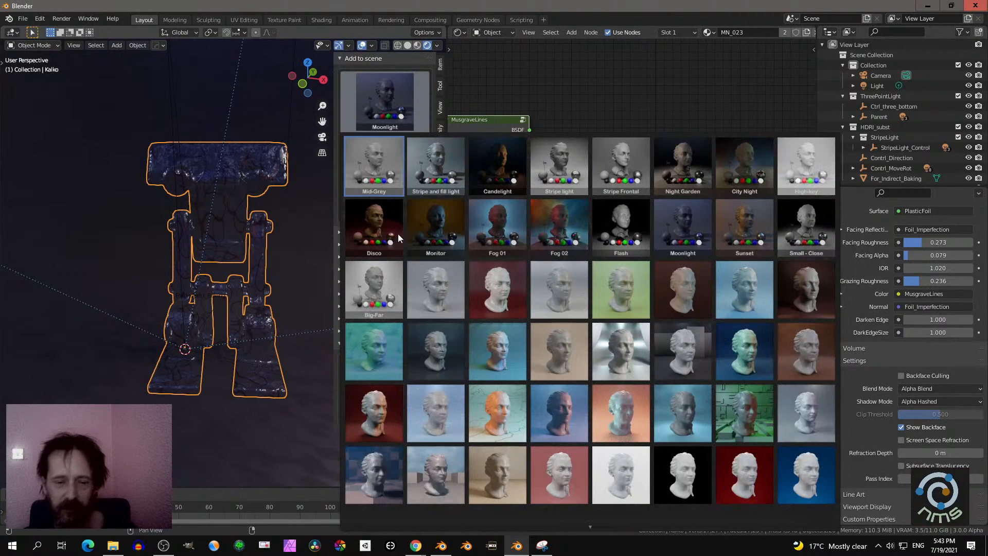
{"action": "left_click", "coordinate": [556, 221]}
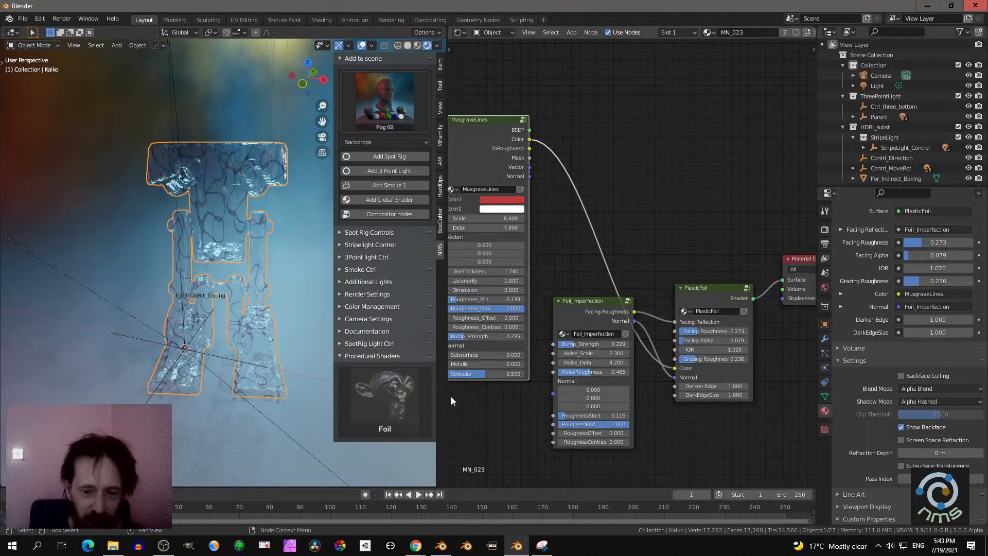
{"action": "left_click_drag", "start_coordinate": [446, 397], "coordinate": [562, 397]}
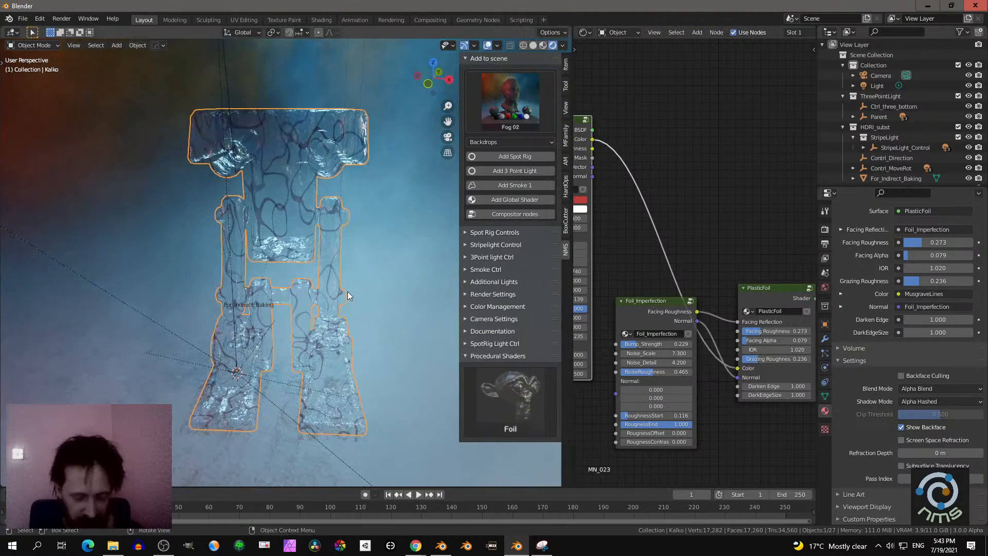
- View the robot through the camera up close with the viewport overlays hidden
{"action": "key", "text": "KP_0"}
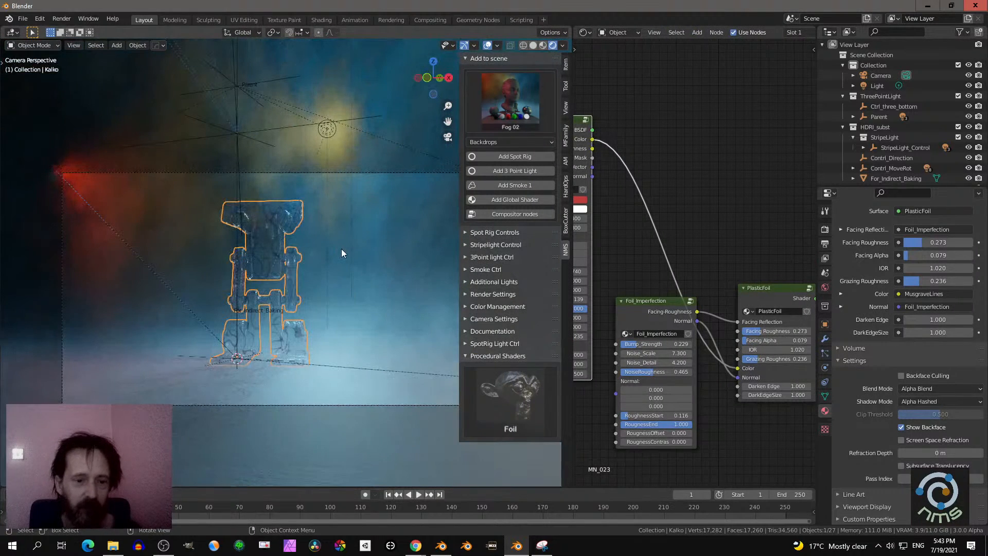
{"action": "left_click", "coordinate": [484, 45]}
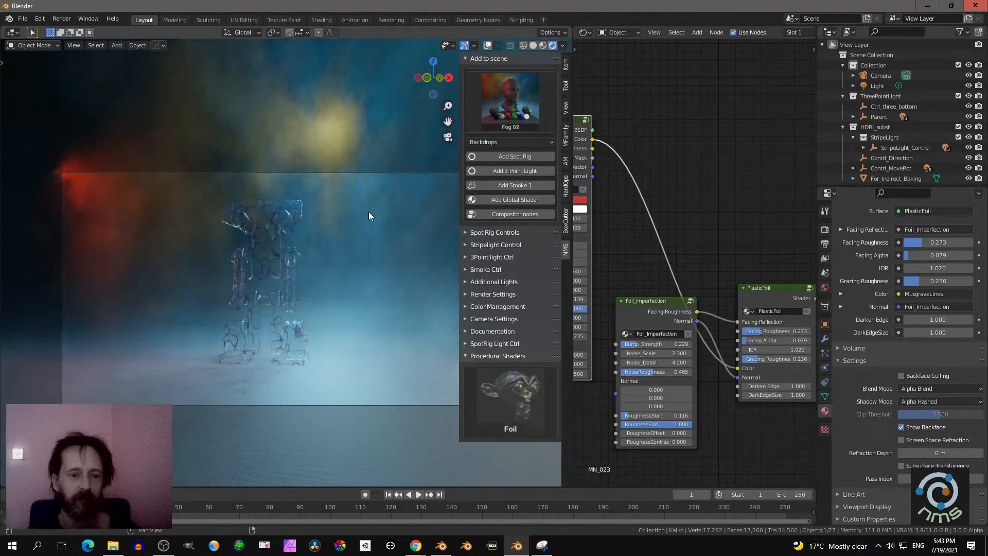
{"action": "scroll", "coordinate": [311, 257], "scroll_direction": "up", "scroll_amount": 3}
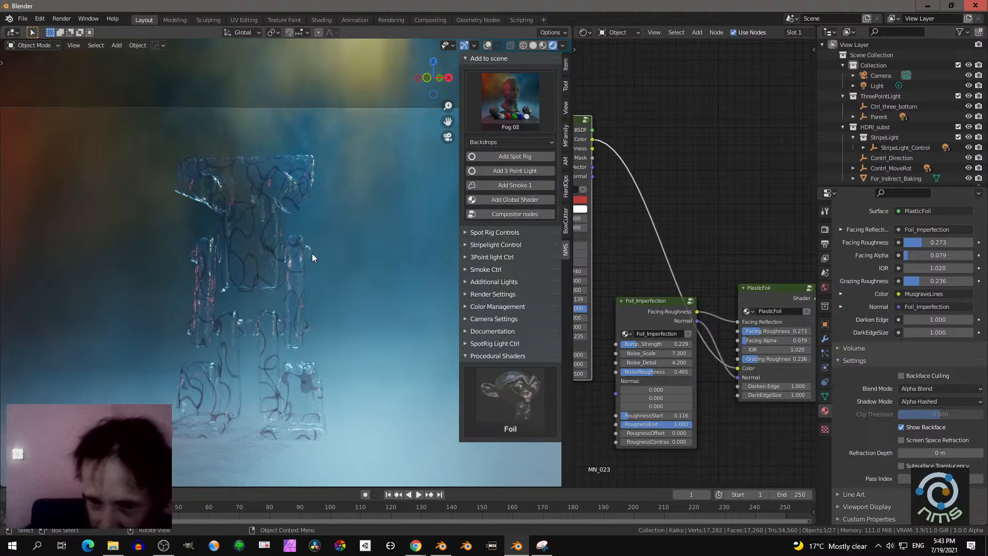
- Set the MusgraveLines Scale to 6.2 and Detail to 10, and inspect the robot in the fog from another angle
{"action": "scroll", "coordinate": [635, 187], "scroll_direction": "down", "scroll_amount": 4}
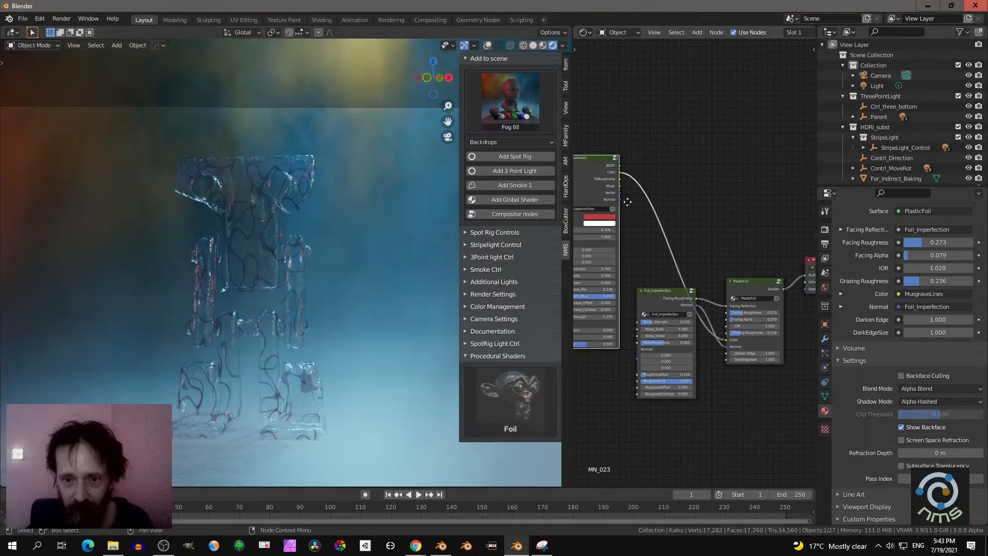
{"action": "middle_click_drag", "start_coordinate": [622, 203], "coordinate": [693, 175]}
{"action": "scroll", "coordinate": [704, 198], "scroll_direction": "up", "scroll_amount": 6}
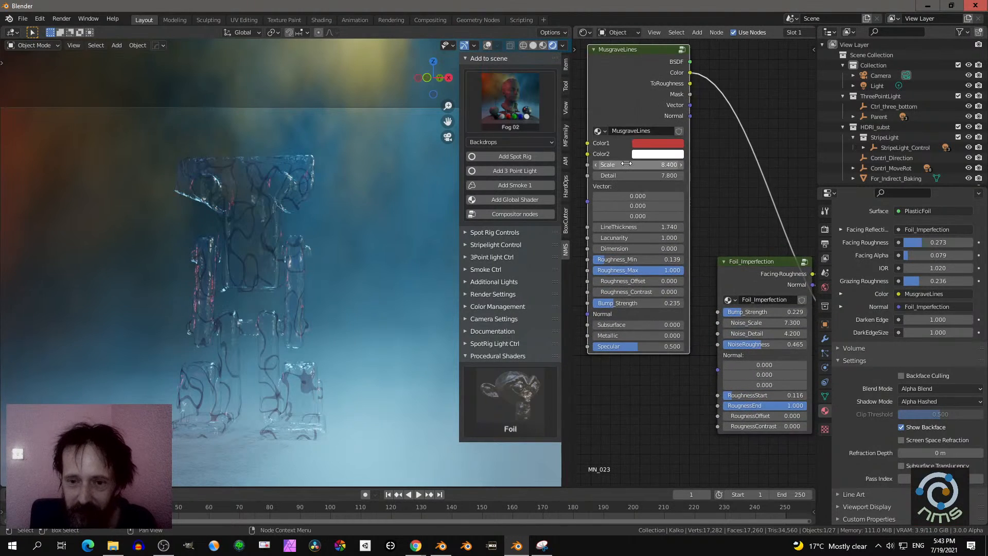
{"action": "mouse_move", "coordinate": [650, 165]}
{"action": "left_mouse_down"}
{"action": "mouse_move", "coordinate": [678, 165]}
{"action": "mouse_move", "coordinate": [634, 165]}
{"action": "mouse_move", "coordinate": [628, 176]}
{"action": "mouse_move", "coordinate": [642, 176]}
{"action": "left_mouse_up"}
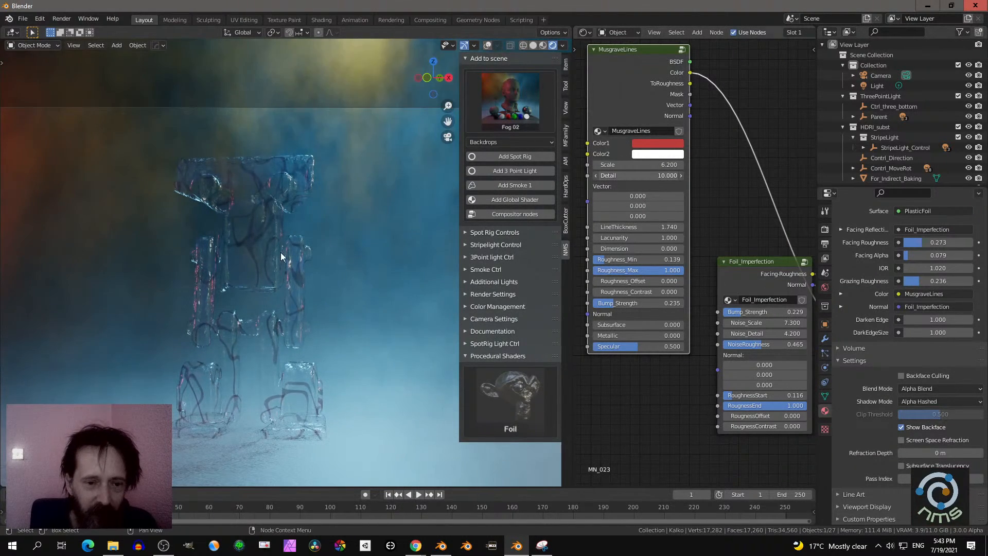
{"action": "middle_click_drag", "start_coordinate": [280, 252], "coordinate": [294, 278]}
{"action": "scroll", "coordinate": [323, 277], "scroll_direction": "up", "scroll_amount": 7}
{"action": "scroll", "coordinate": [255, 256], "scroll_direction": "down", "scroll_amount": 7}
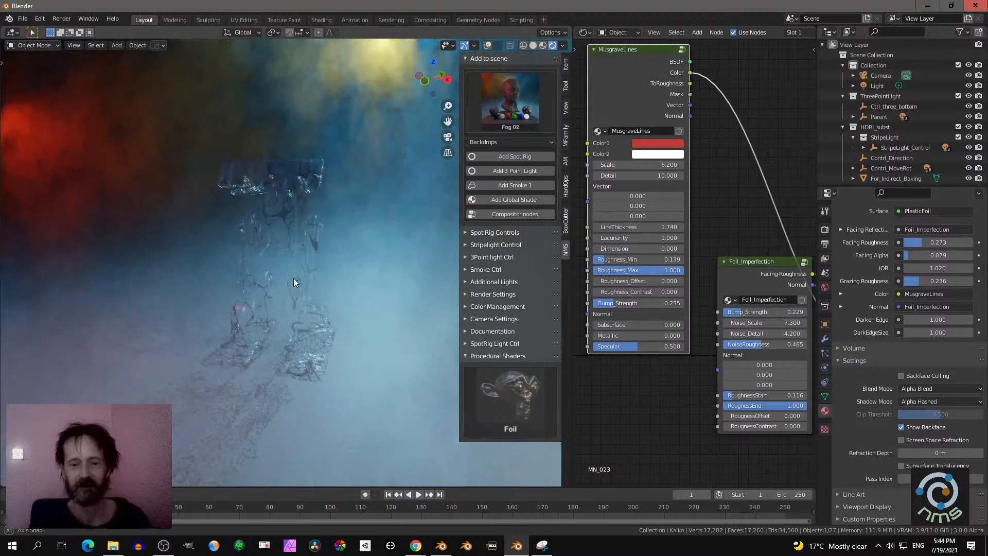
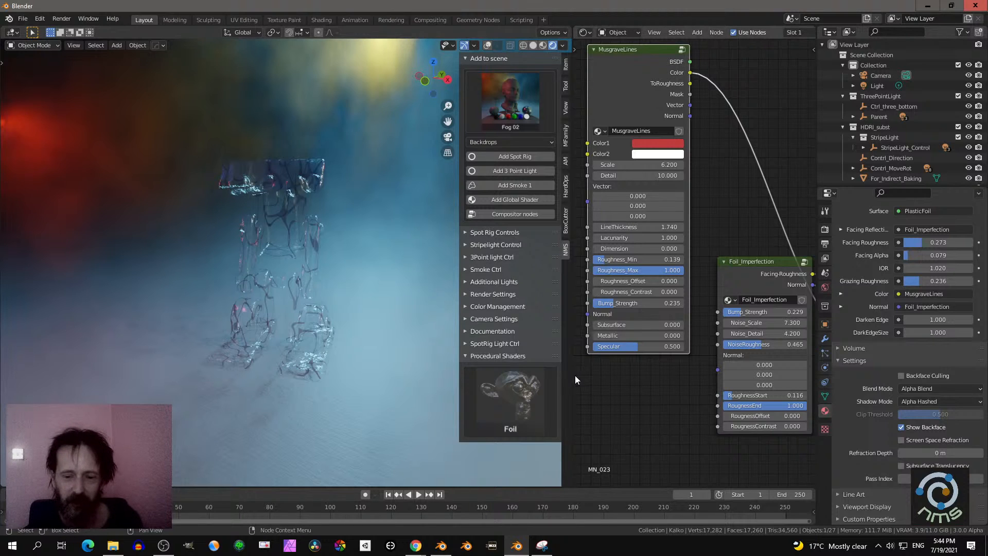
- Show the robot view in material preview and replace the shader editor with two stacked 3D viewports
{"action": "left_click_drag", "start_coordinate": [573, 376], "coordinate": [436, 370]}
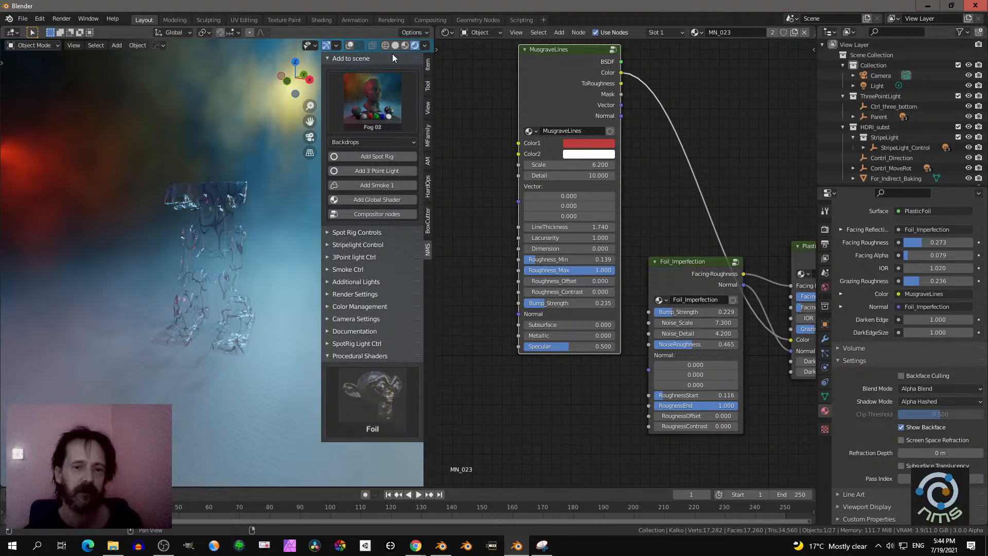
{"action": "left_click", "coordinate": [405, 46]}
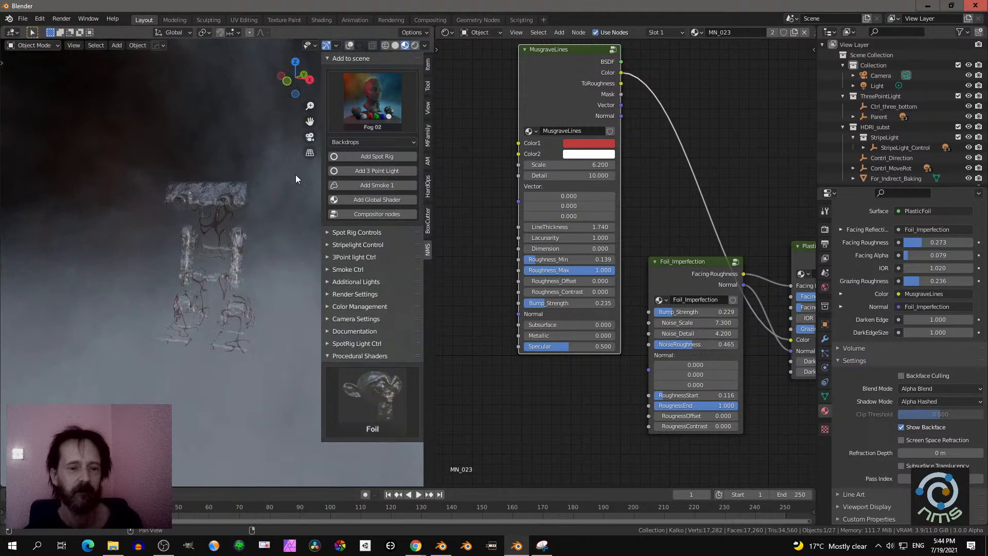
{"action": "left_click", "coordinate": [445, 32]}
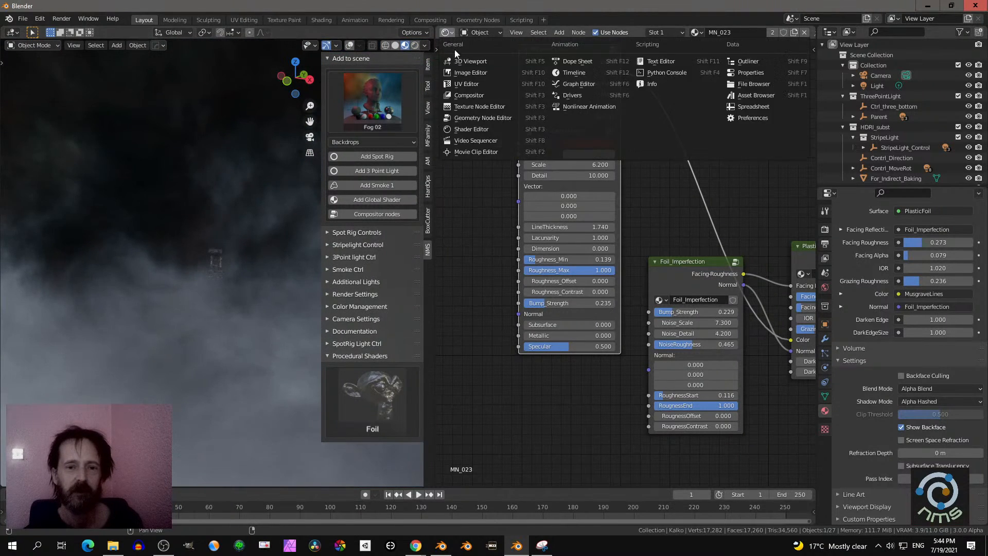
{"action": "left_click", "coordinate": [458, 57]}
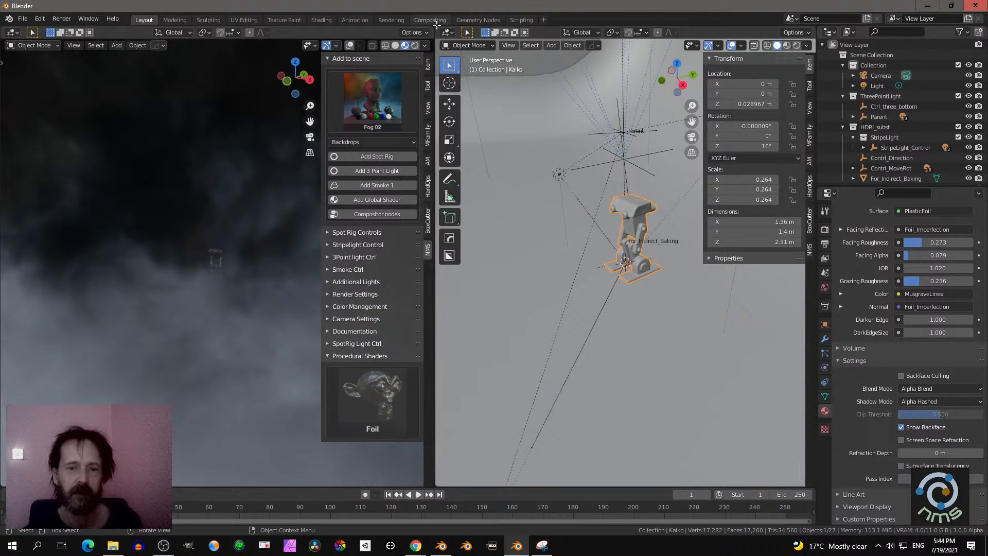
{"action": "left_click_drag", "start_coordinate": [441, 30], "coordinate": [448, 265]}
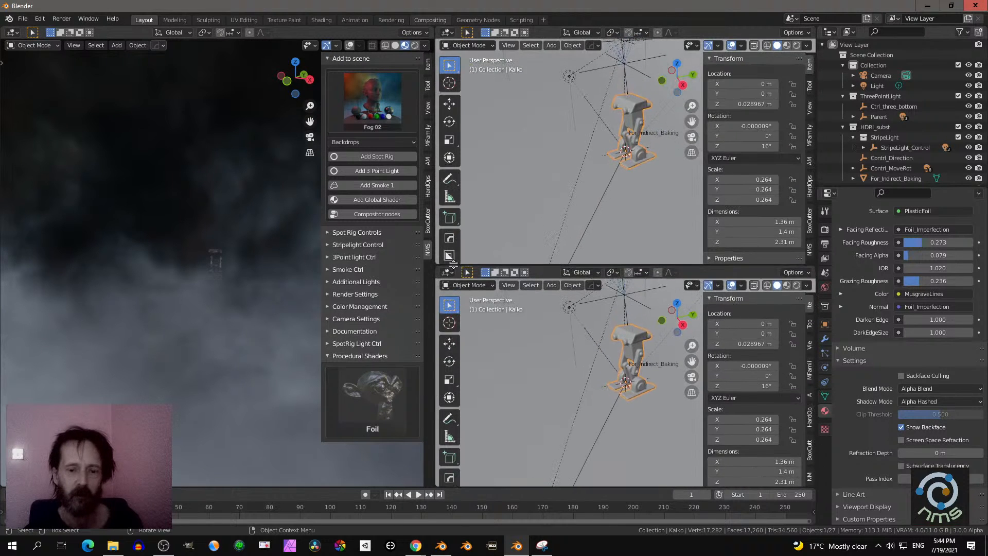
- Hide the toolbar and the sidebar in both new viewports
{"action": "key", "text": "t"}
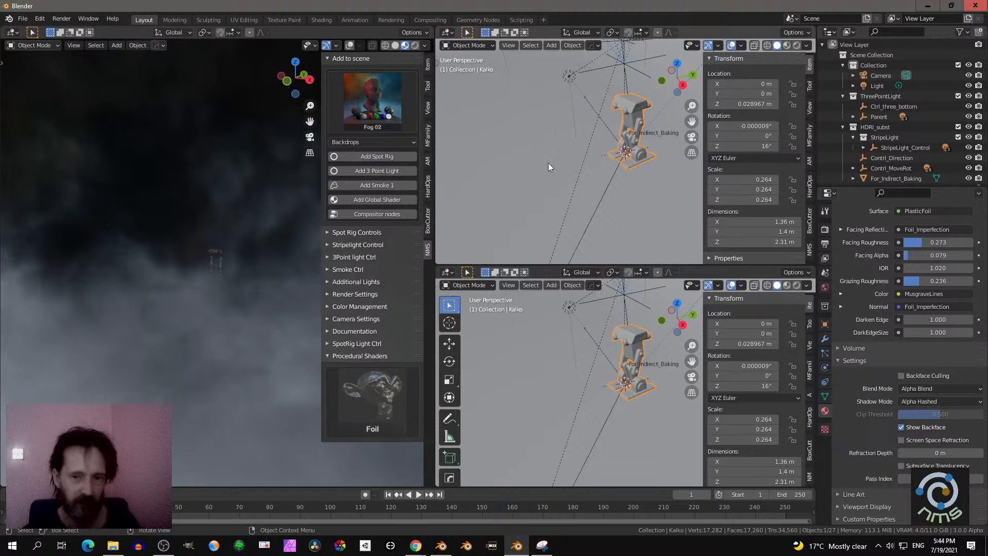
{"action": "key", "text": "t"}
{"action": "key", "text": "n"}
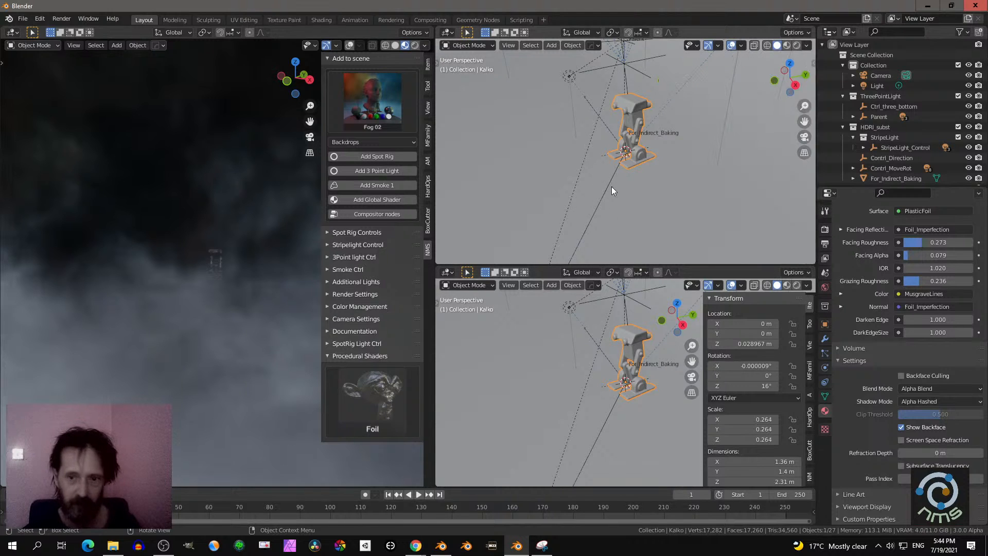
{"action": "key", "text": "n"}
- Set one new viewport to the top orthographic view and the other to the front orthographic view of the scene
{"action": "key", "text": "KP_7"}
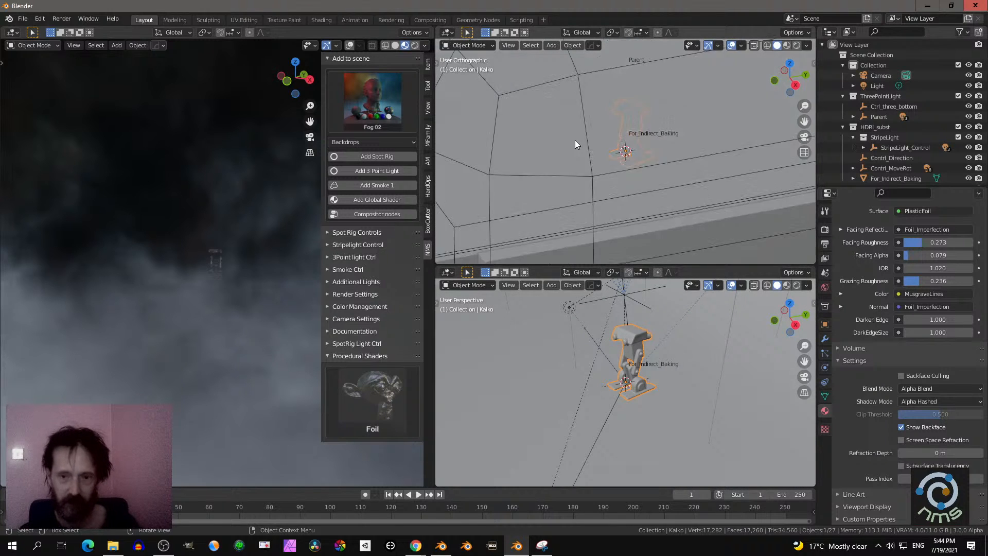
{"action": "scroll", "coordinate": [585, 162], "scroll_direction": "down", "scroll_amount": 8}
{"action": "scroll", "coordinate": [591, 177], "scroll_direction": "down", "scroll_amount": 2}
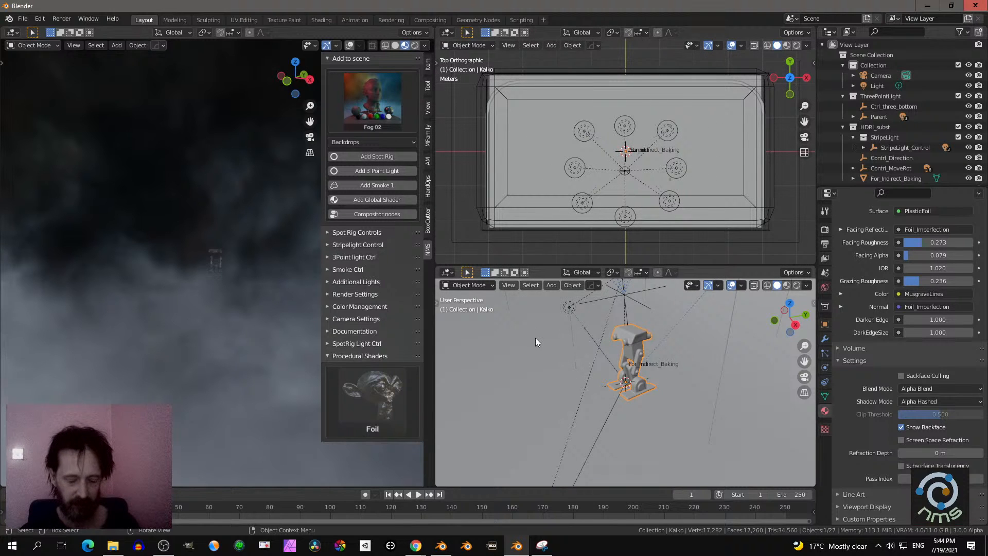
{"action": "key", "text": "KP_1"}
{"action": "scroll", "coordinate": [547, 338], "scroll_direction": "down", "scroll_amount": 2}
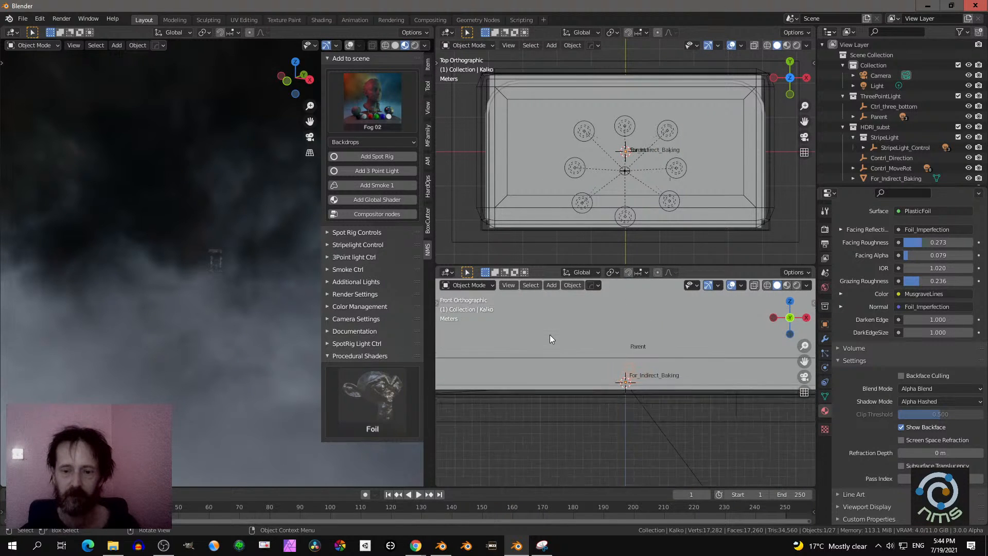
{"action": "middle_click_drag", "start_coordinate": [591, 337], "coordinate": [598, 395], "text": "shift"}
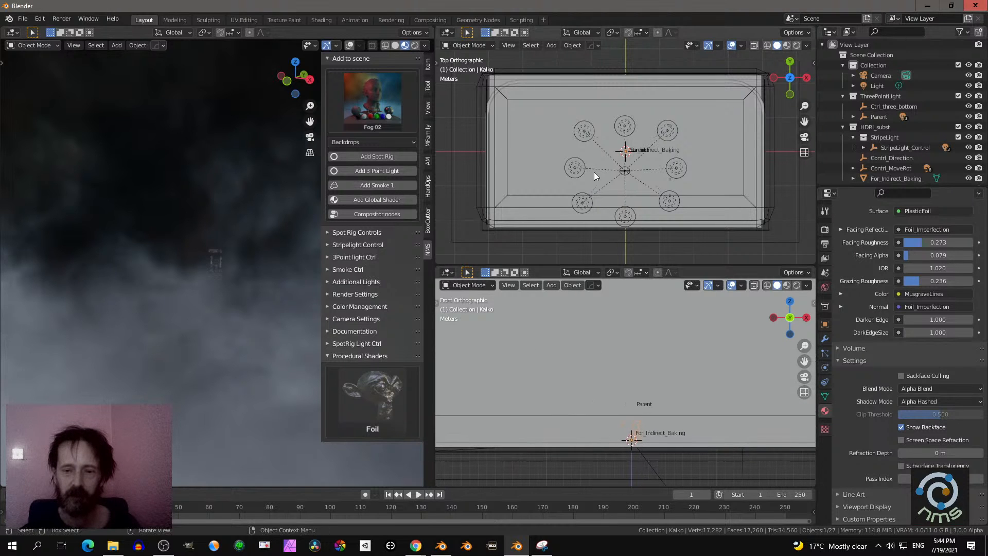
- Select the Smoke_01 volume box enclosing the scene and view it in perspective
{"action": "middle_click_drag", "start_coordinate": [594, 172], "coordinate": [604, 94]}
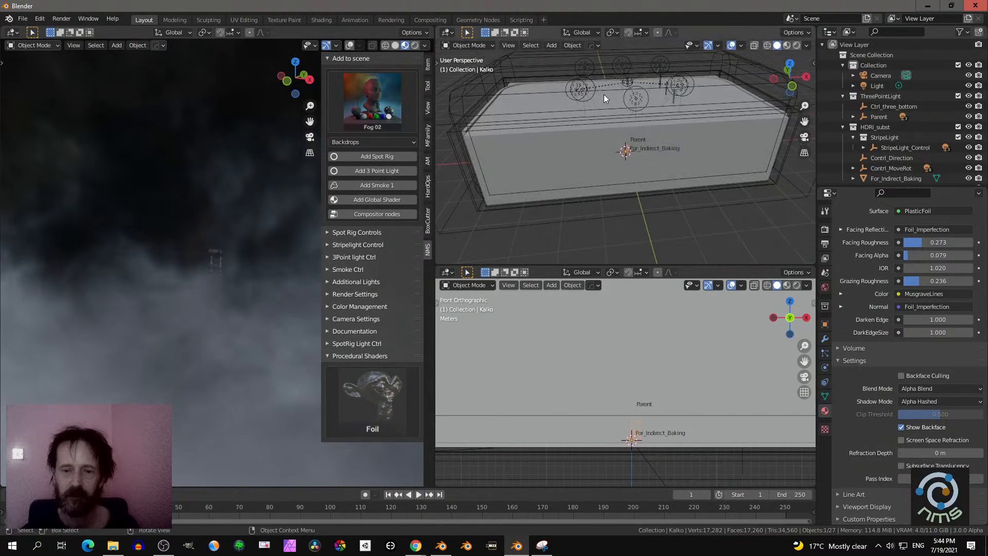
{"action": "left_click", "coordinate": [549, 153]}
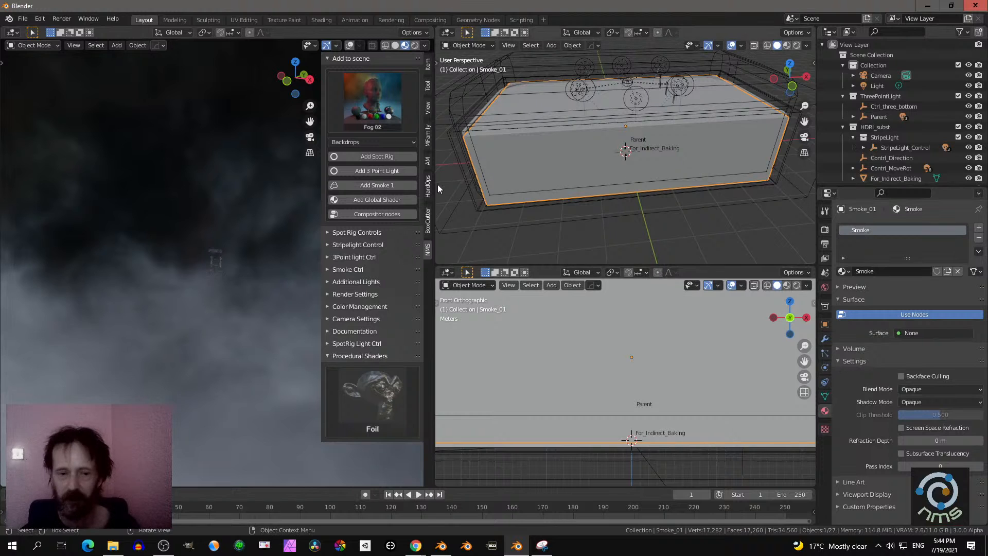
{"action": "middle_click_drag", "start_coordinate": [622, 173], "coordinate": [591, 163]}
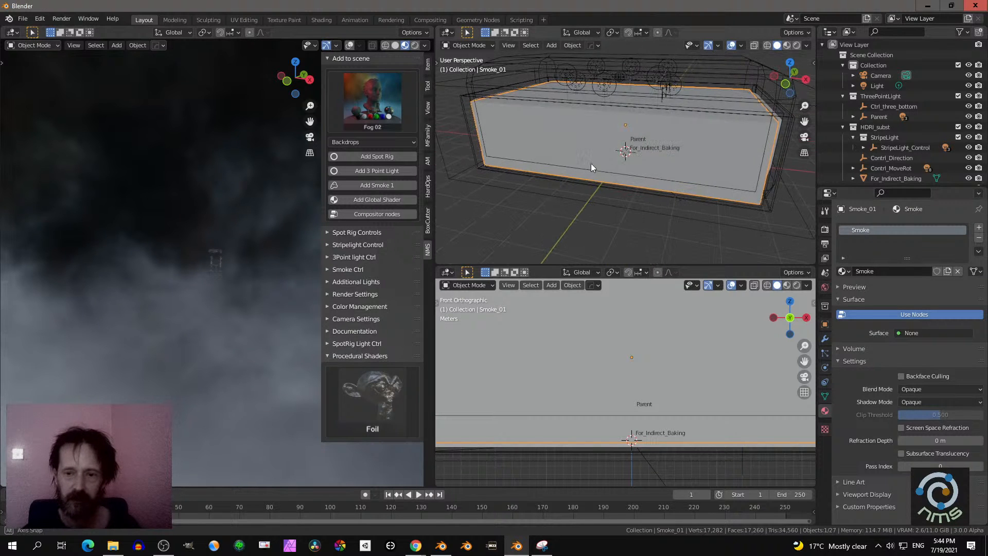
- Expand the Spot Rig Controls and choose Wire as the IndirectCube display type
{"action": "left_click", "coordinate": [344, 232]}
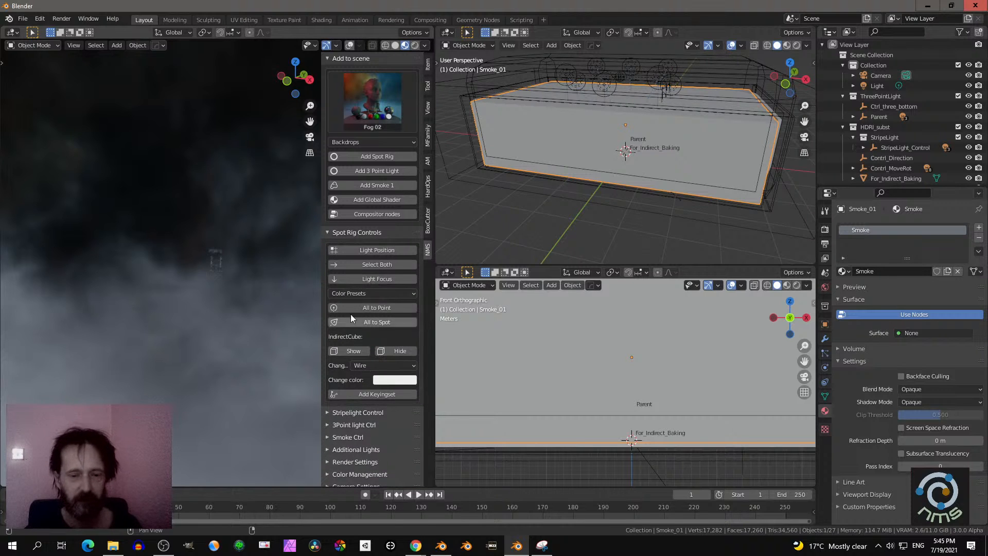
{"action": "left_click", "coordinate": [371, 365]}
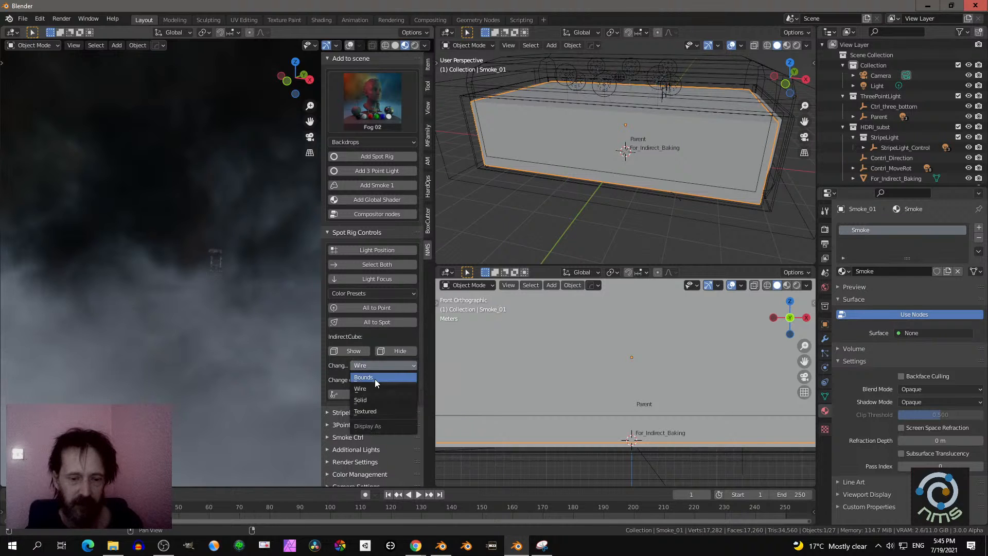
{"action": "left_click", "coordinate": [372, 389]}
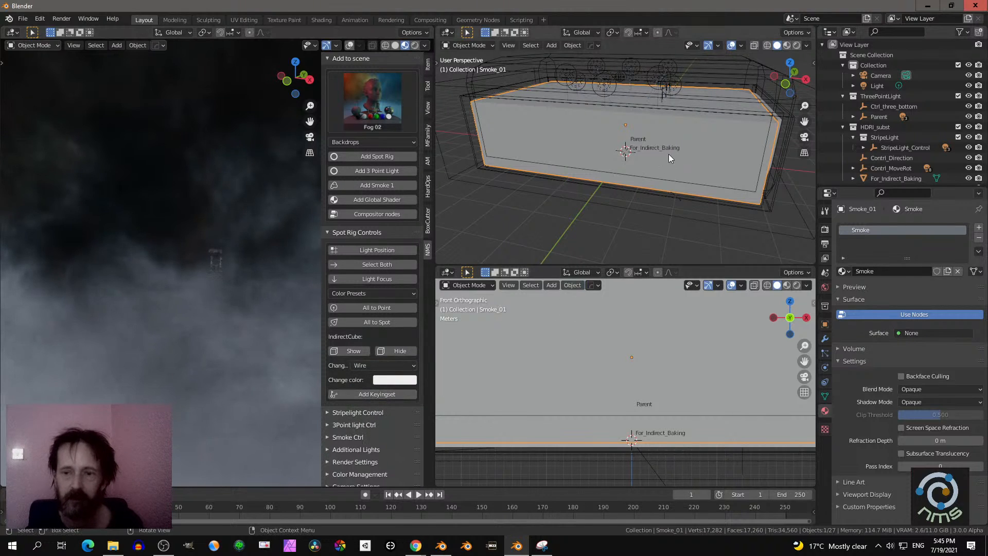
- Show the perspective view of the smoke box in material preview and hide Smoke_01 from the viewports
{"action": "left_click", "coordinate": [787, 46]}
{"action": "middle_click_drag", "start_coordinate": [709, 121], "coordinate": [668, 180]}
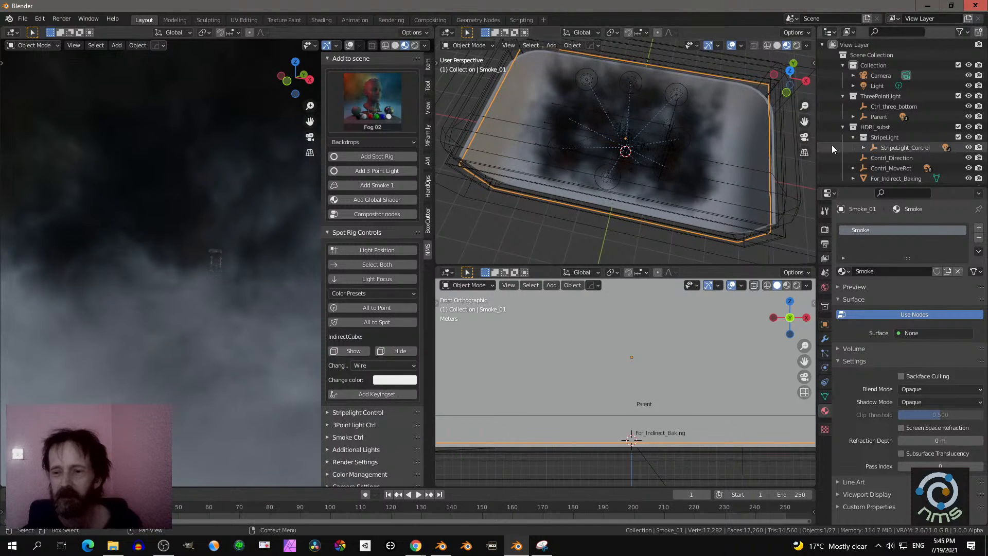
{"action": "scroll", "coordinate": [875, 155], "scroll_direction": "down", "scroll_amount": 2}
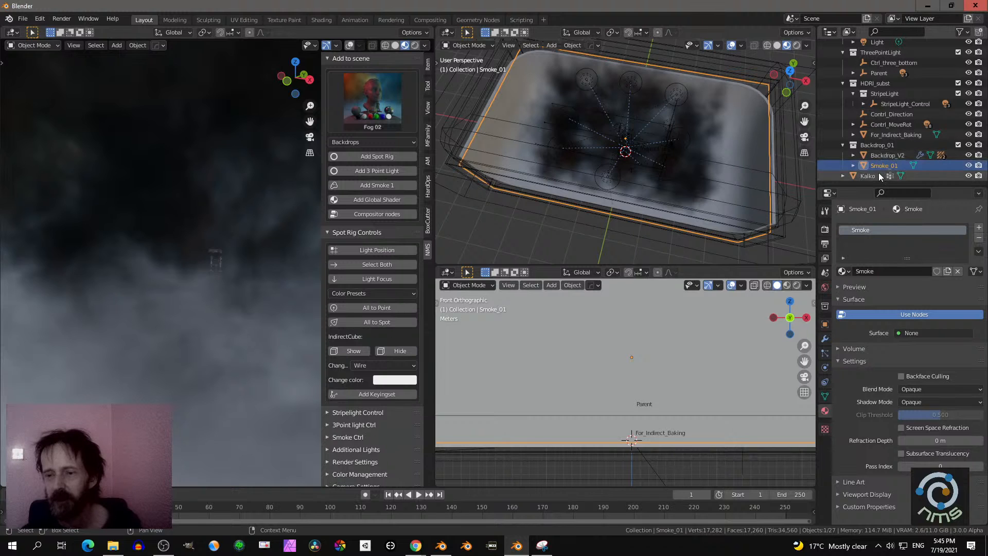
{"action": "left_click", "coordinate": [965, 33]}
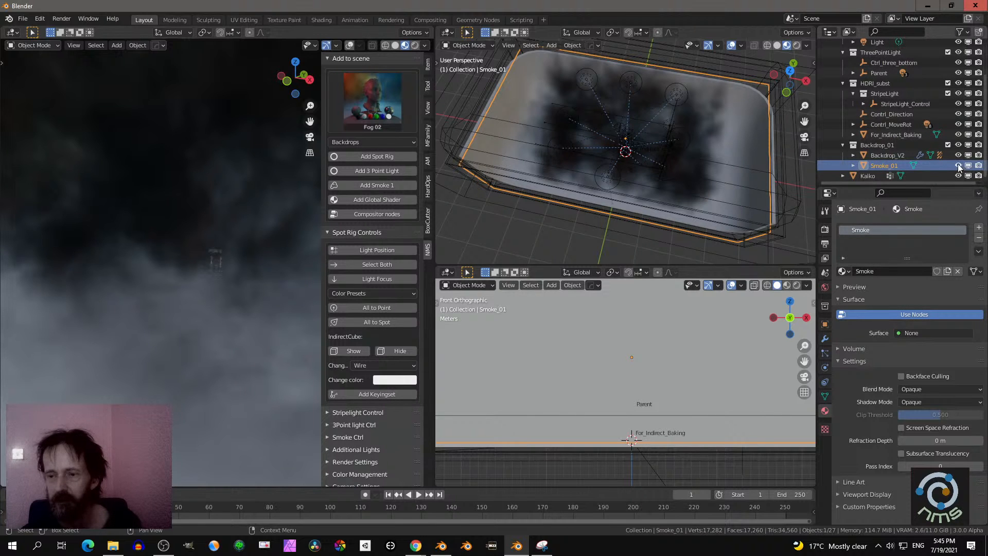
{"action": "left_click", "coordinate": [958, 166]}
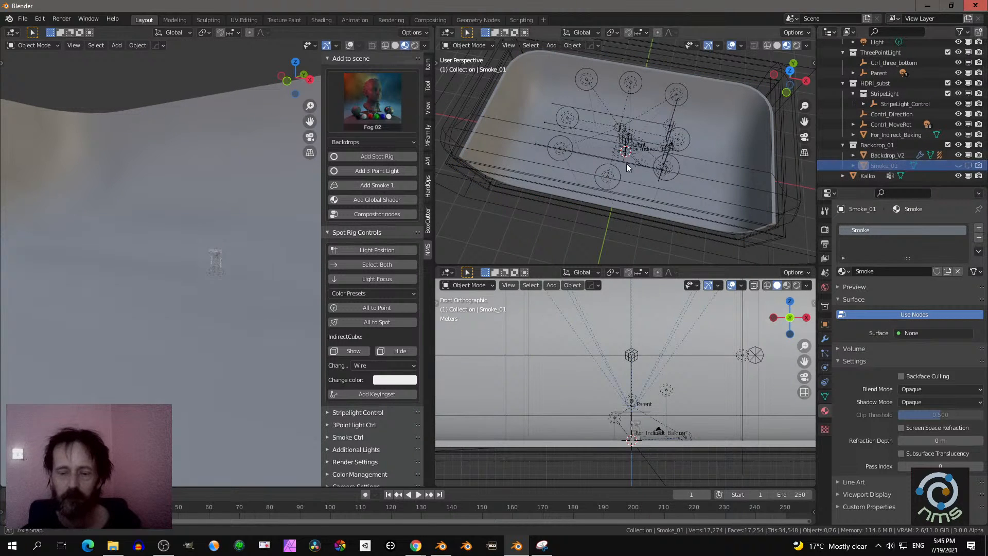
- Frame the whole backdrop in the front view and return the perspective view beside it to top orthographic
{"action": "middle_click_drag", "start_coordinate": [626, 163], "coordinate": [633, 149]}
{"action": "scroll", "coordinate": [638, 386], "scroll_direction": "down", "scroll_amount": 3}
{"action": "scroll", "coordinate": [638, 388], "scroll_direction": "down", "scroll_amount": 2}
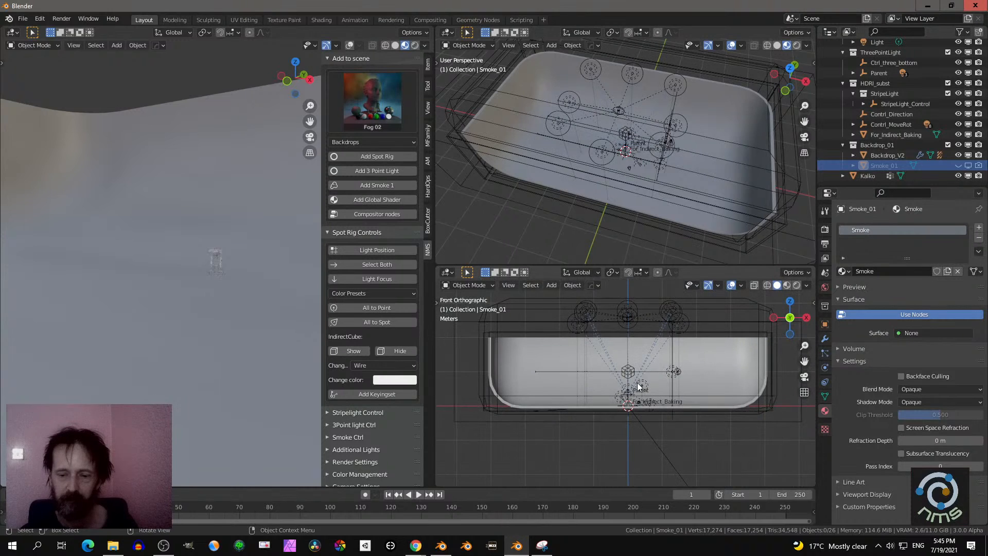
{"action": "scroll", "coordinate": [640, 391], "scroll_direction": "down", "scroll_amount": 2}
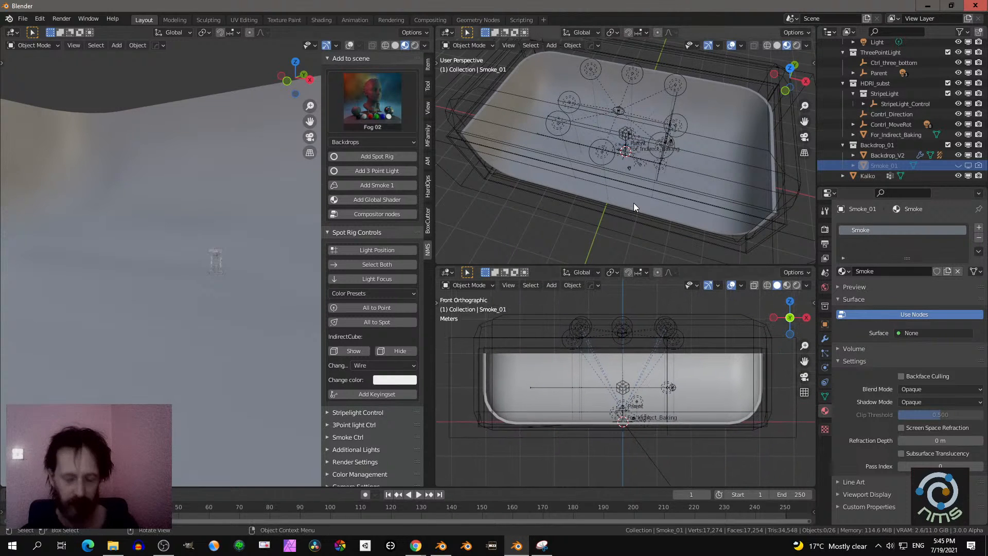
{"action": "key", "text": "KP_7"}
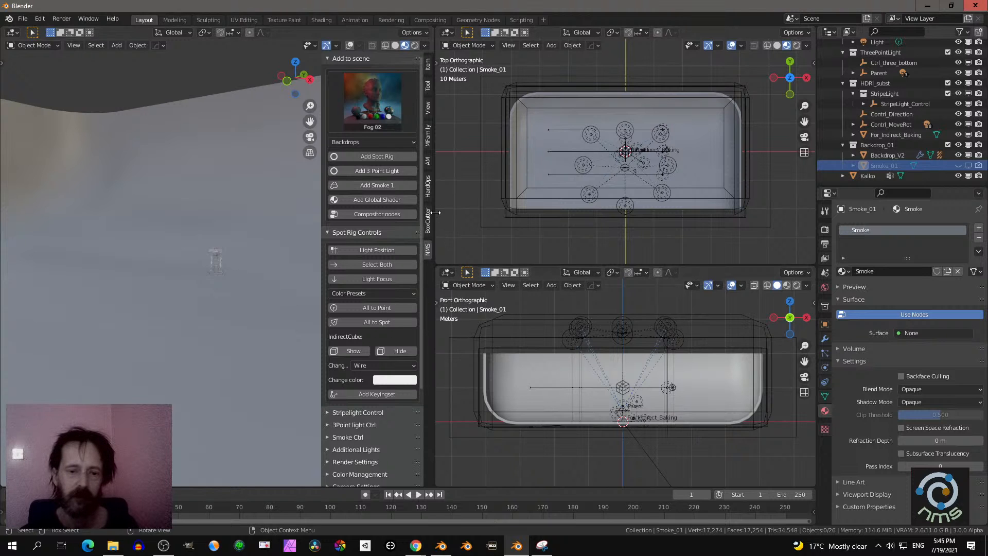
- Widen the main 3D viewport, turn its overlays on, and view the whole backdrop with its light rig
{"action": "left_click_drag", "start_coordinate": [435, 213], "coordinate": [525, 230]}
{"action": "scroll", "coordinate": [261, 287], "scroll_direction": "down", "scroll_amount": 4}
{"action": "middle_click_drag", "start_coordinate": [290, 262], "coordinate": [302, 292]}
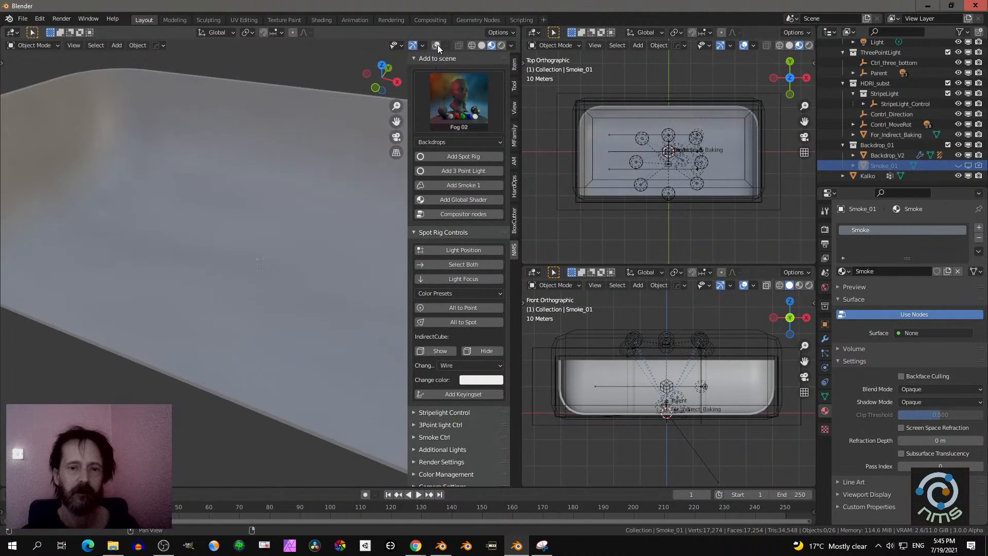
{"action": "left_click", "coordinate": [437, 45]}
{"action": "scroll", "coordinate": [337, 183], "scroll_direction": "down", "scroll_amount": 5}
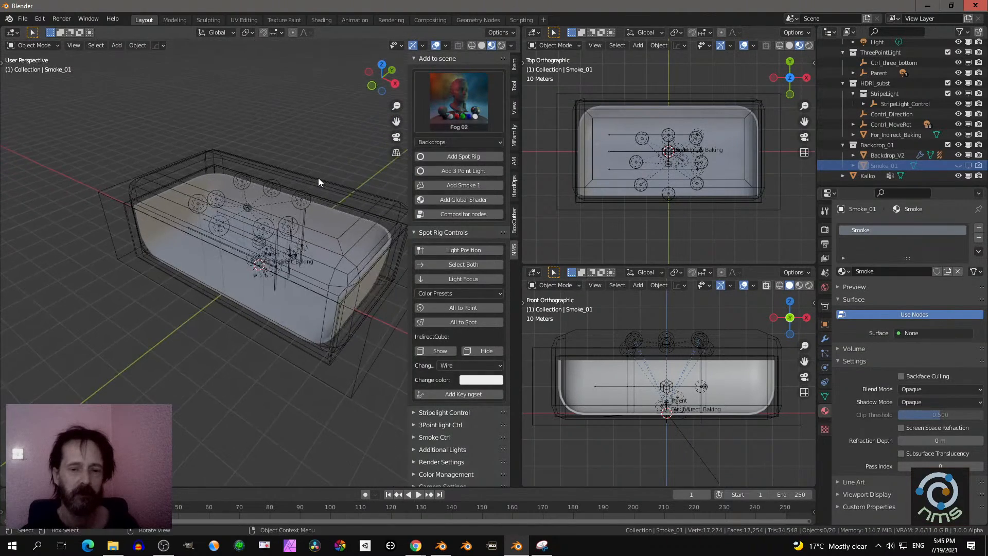
{"action": "scroll", "coordinate": [318, 182], "scroll_direction": "up", "scroll_amount": 2}
{"action": "middle_click_drag", "start_coordinate": [331, 194], "coordinate": [254, 217]}
{"action": "scroll", "coordinate": [291, 211], "scroll_direction": "up", "scroll_amount": 4}
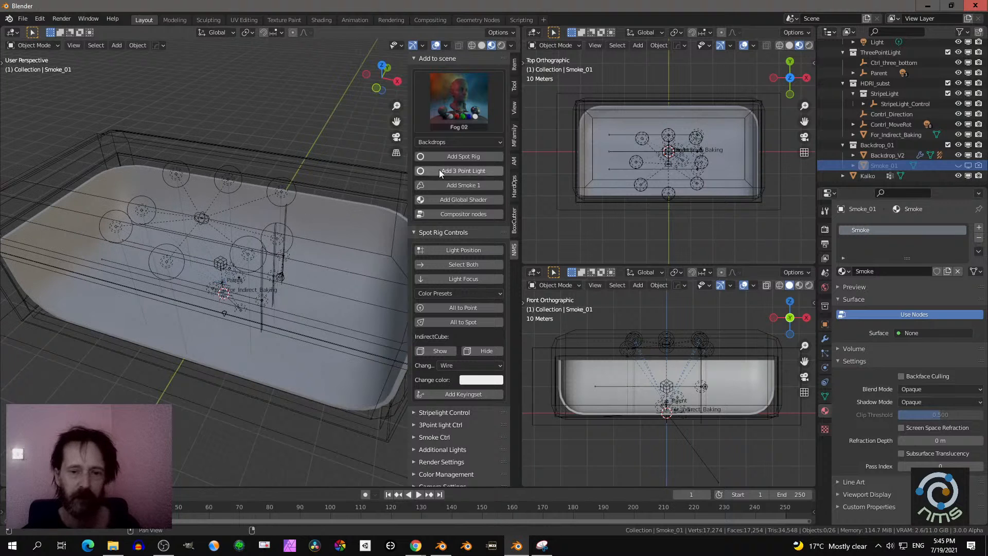
- Browse the procedural shader previews without applying one and collapse the Add to scene section
{"action": "left_click", "coordinate": [466, 105]}
{"action": "left_click", "coordinate": [437, 60]}
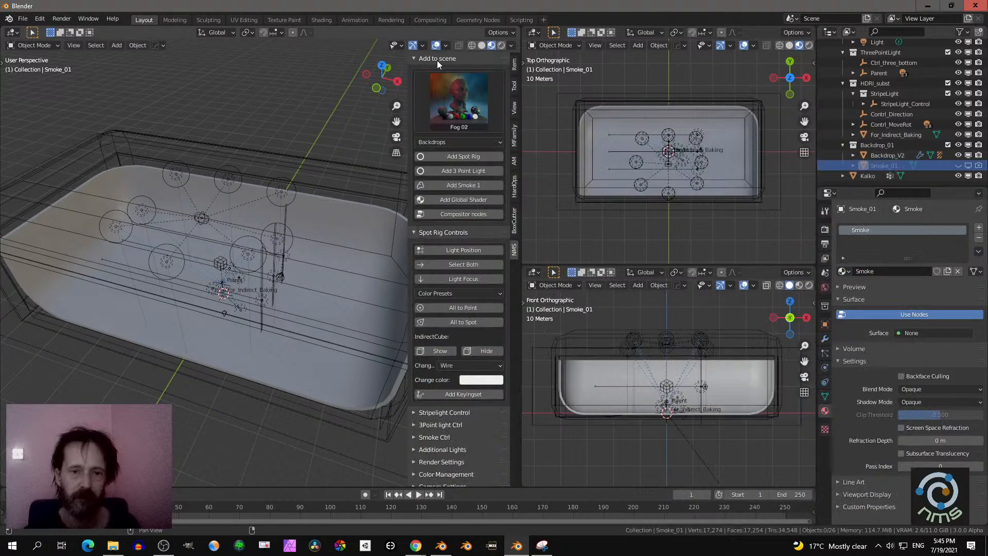
{"action": "scroll", "coordinate": [449, 288], "scroll_direction": "down", "scroll_amount": 8}
{"action": "left_click", "coordinate": [436, 454]}
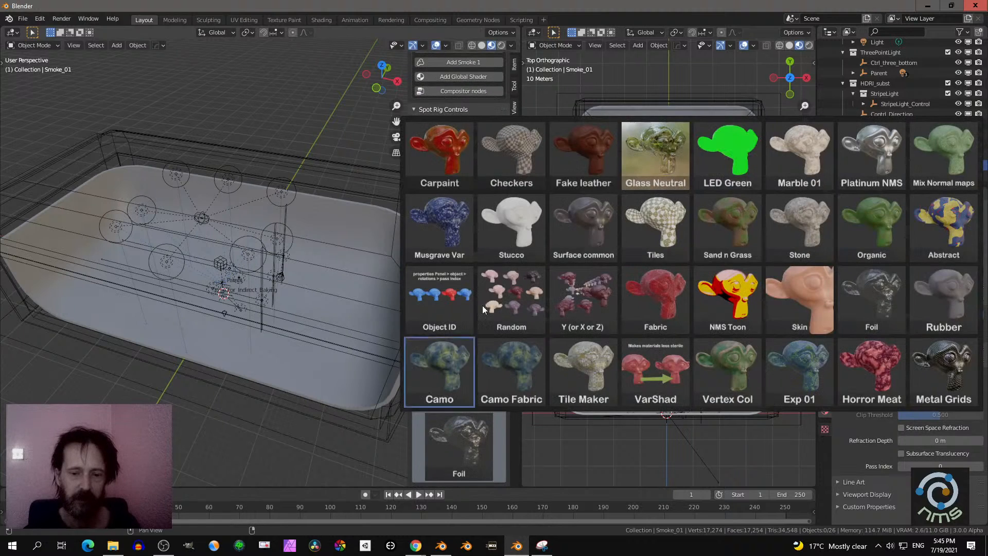
{"action": "scroll", "coordinate": [461, 133], "scroll_direction": "up", "scroll_amount": 6}
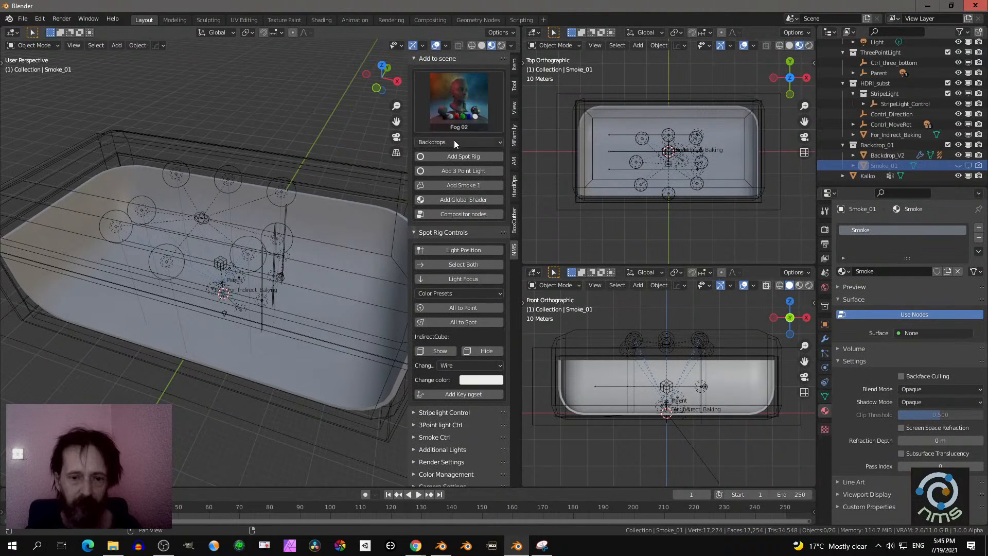
{"action": "left_click", "coordinate": [416, 58]}
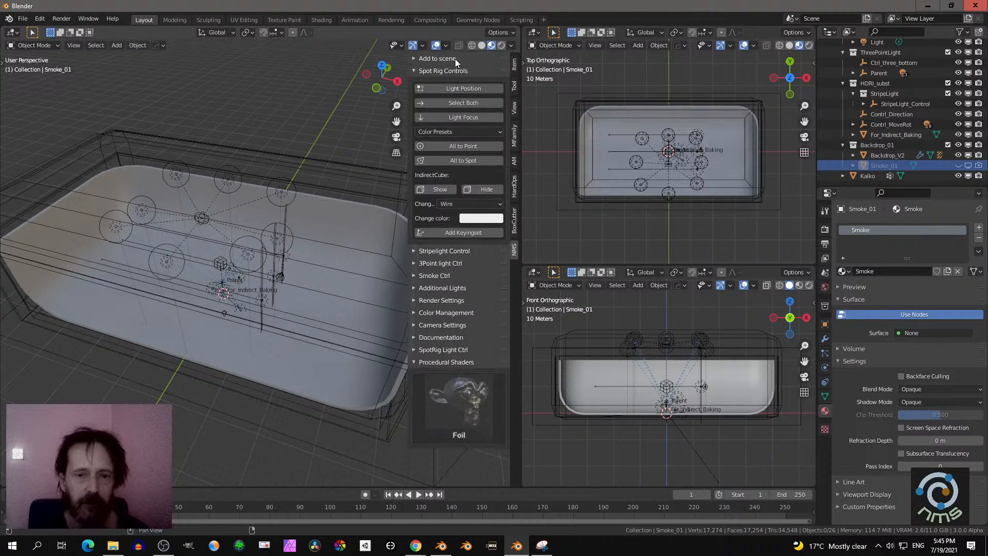
- Select the For_Indirect_Baking cube around the backdrop and inspect it and the lights from several angles
{"action": "mouse_move", "coordinate": [375, 181]}
{"action": "middle_mouse_down"}
{"action": "mouse_move", "coordinate": [345, 177]}
{"action": "mouse_move", "coordinate": [362, 175]}
{"action": "middle_mouse_up"}
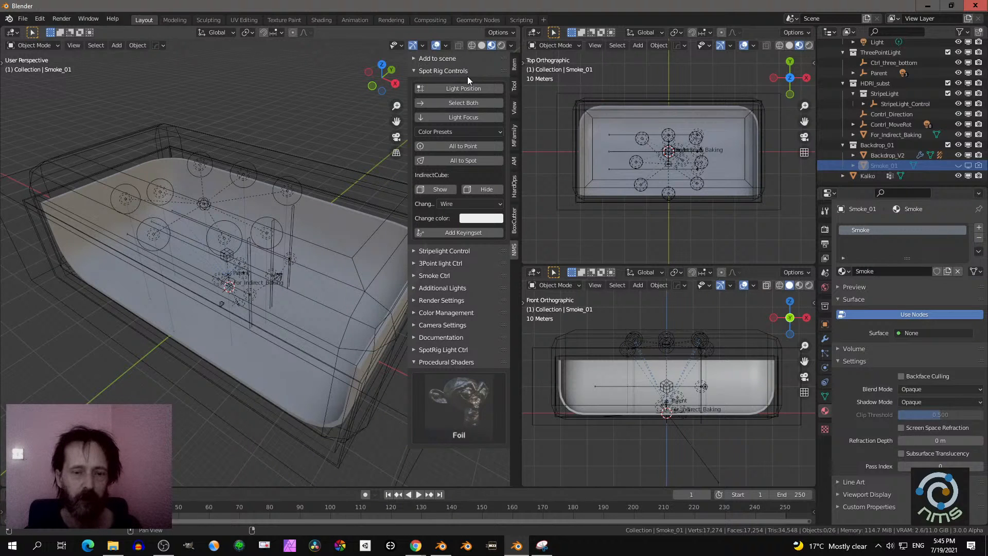
{"action": "middle_click_drag", "start_coordinate": [337, 192], "coordinate": [304, 205]}
{"action": "left_click", "coordinate": [336, 189]}
{"action": "scroll", "coordinate": [310, 198], "scroll_direction": "up", "scroll_amount": 3}
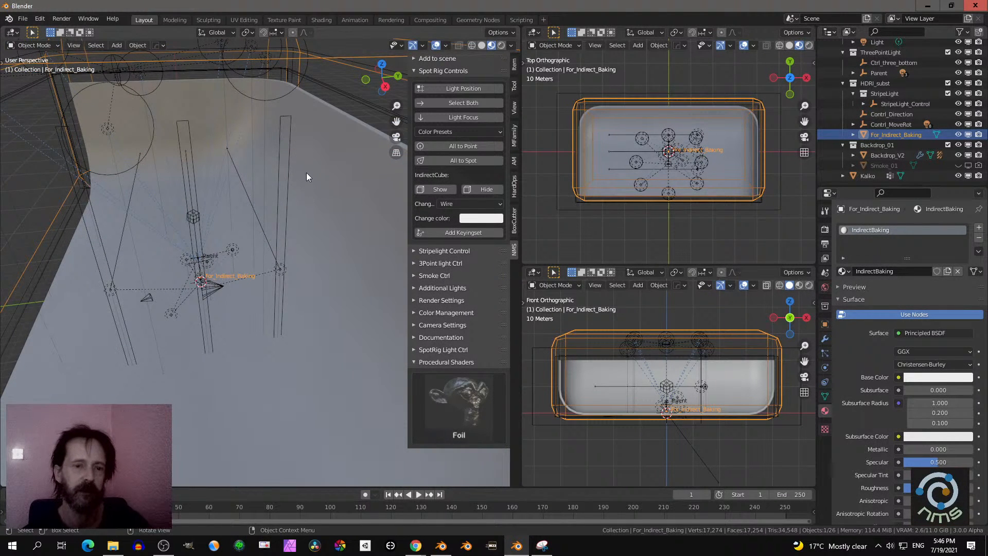
{"action": "scroll", "coordinate": [310, 169], "scroll_direction": "down", "scroll_amount": 7}
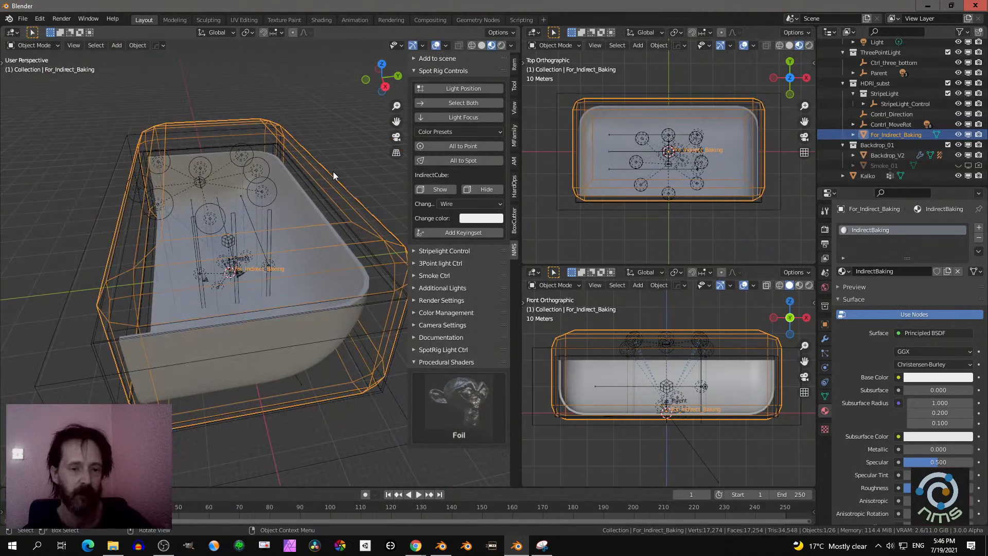
{"action": "middle_click_drag", "start_coordinate": [310, 177], "coordinate": [338, 177]}
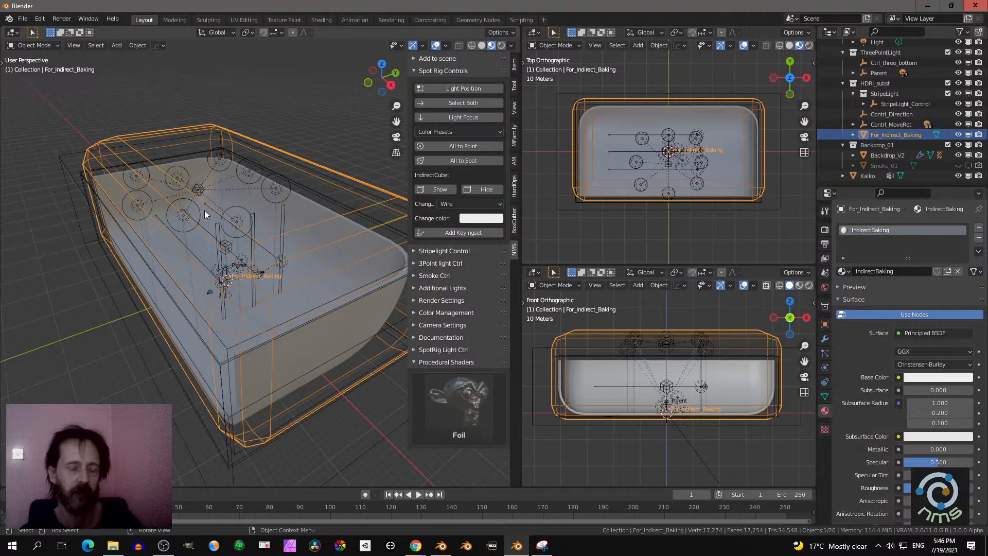
- Check the For_Indirect_Baking cube's material base color without changing it and inspect the lights inside the cube
{"action": "scroll", "coordinate": [205, 210], "scroll_direction": "up", "scroll_amount": 2}
{"action": "middle_click_drag", "start_coordinate": [204, 210], "coordinate": [261, 214]}
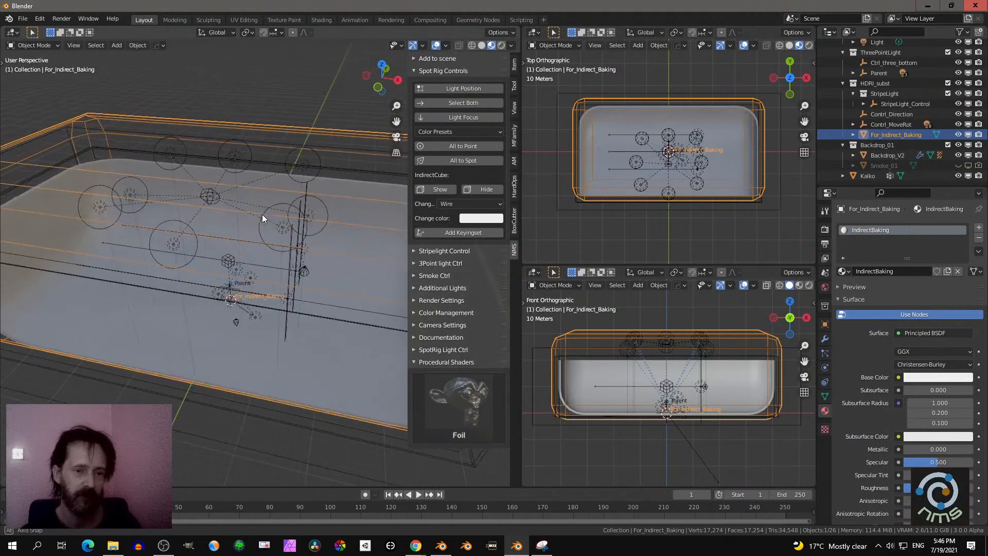
{"action": "left_click", "coordinate": [285, 191]}
{"action": "left_click", "coordinate": [285, 191]}
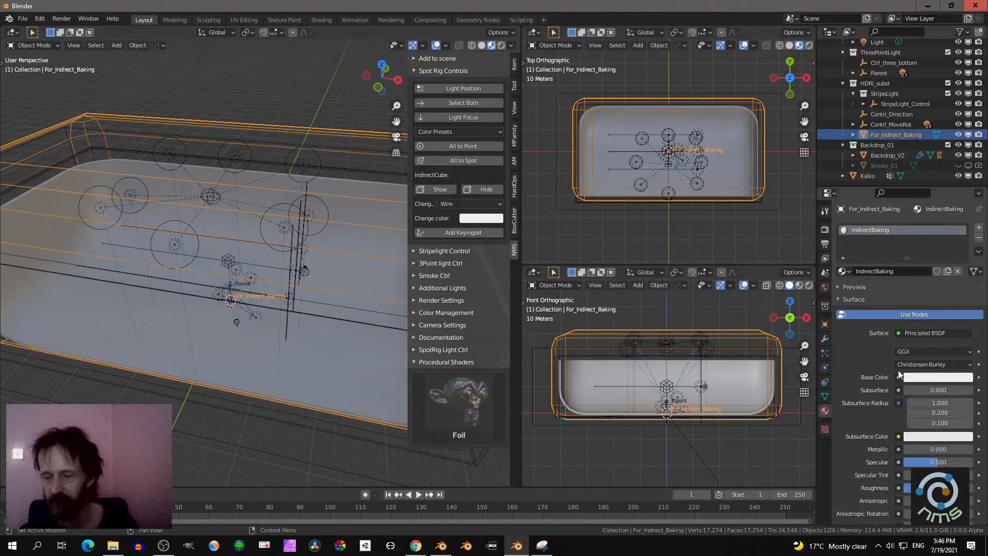
{"action": "left_click", "coordinate": [940, 378]}
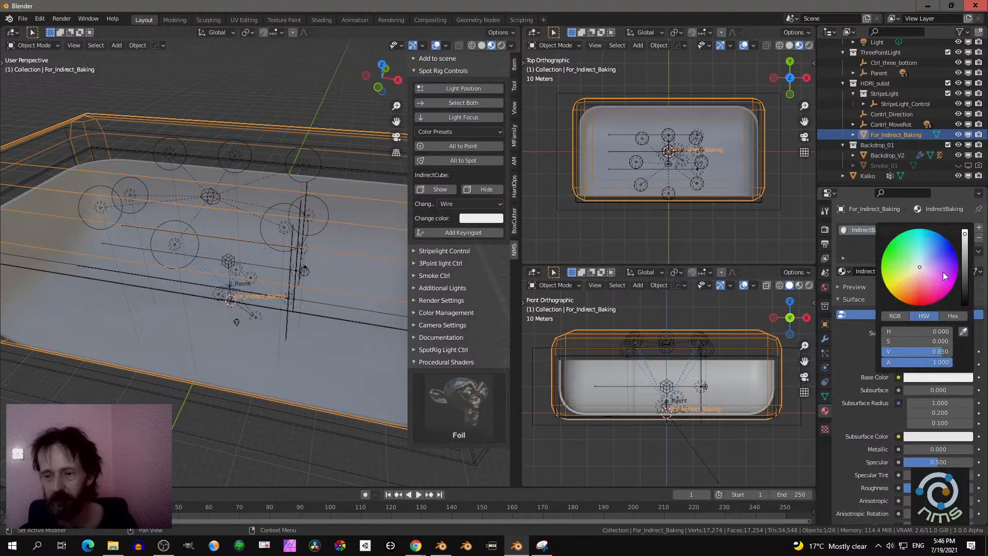
{"action": "scroll", "coordinate": [310, 300], "scroll_direction": "up", "scroll_amount": 5}
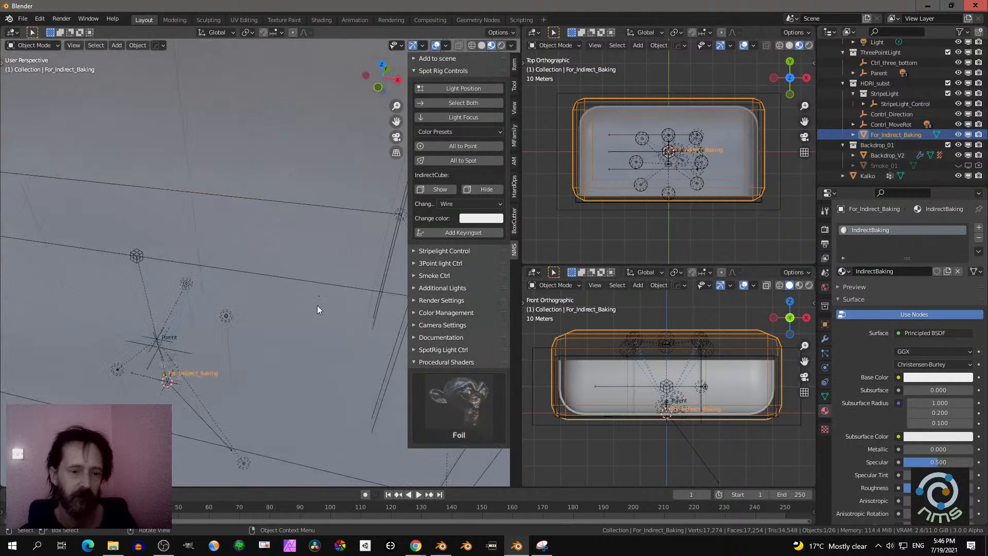
{"action": "scroll", "coordinate": [319, 313], "scroll_direction": "down", "scroll_amount": 5}
{"action": "middle_click_drag", "start_coordinate": [319, 313], "coordinate": [285, 314]}
{"action": "scroll", "coordinate": [293, 310], "scroll_direction": "down", "scroll_amount": 3}
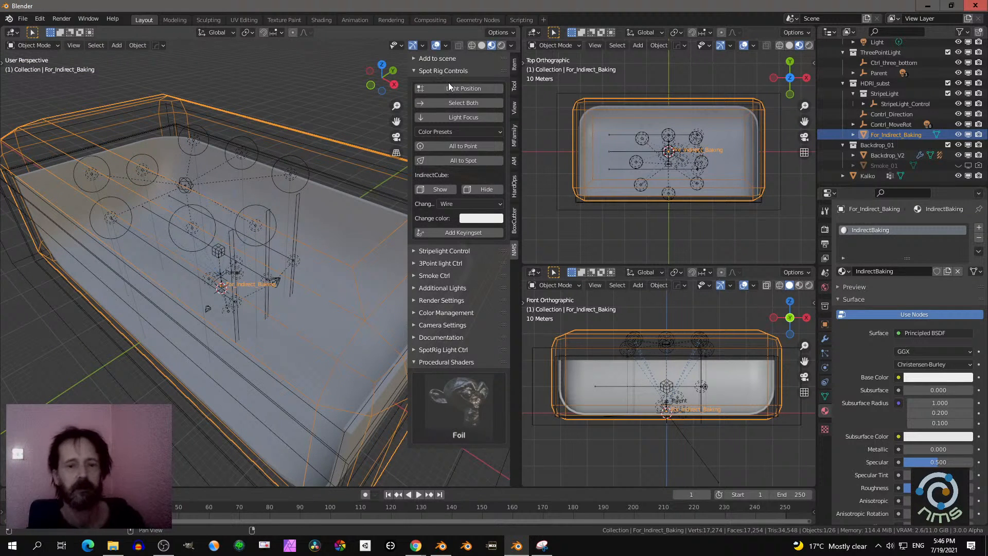
- Select both spot rig controls, Contrl_Direction and Contrl_MoveRot, and try rotating them together
{"action": "left_click", "coordinate": [450, 106]}
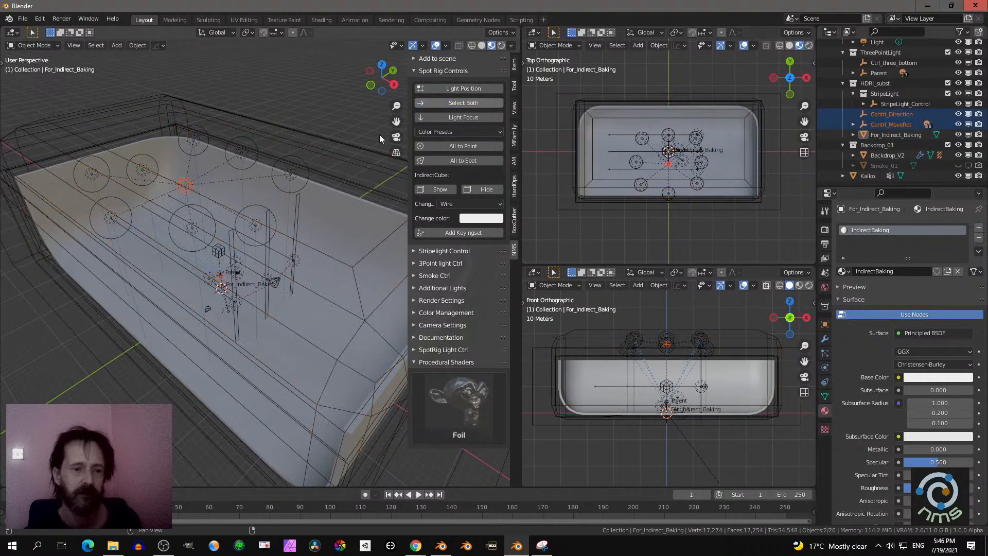
{"action": "key", "text": "r"}
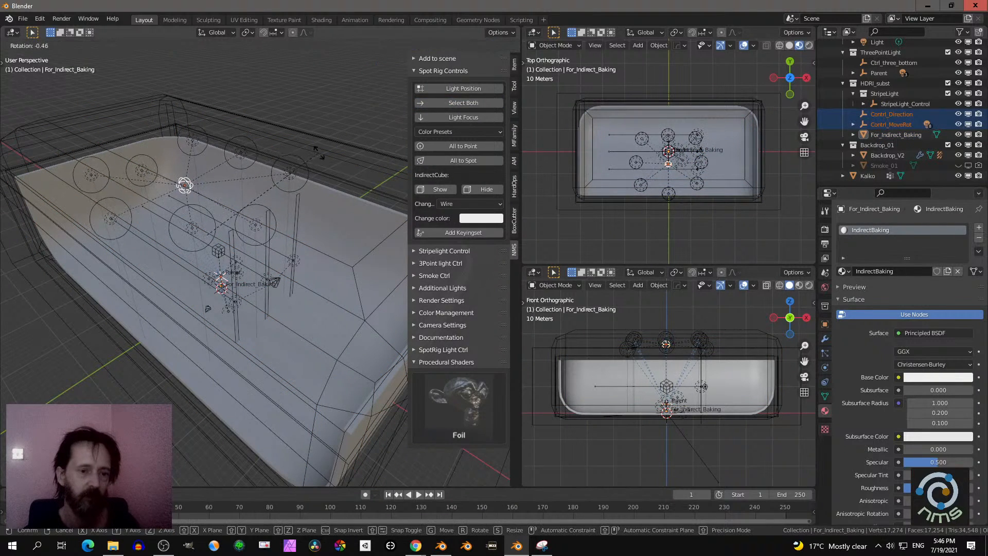
{"action": "right_click", "coordinate": [332, 176]}
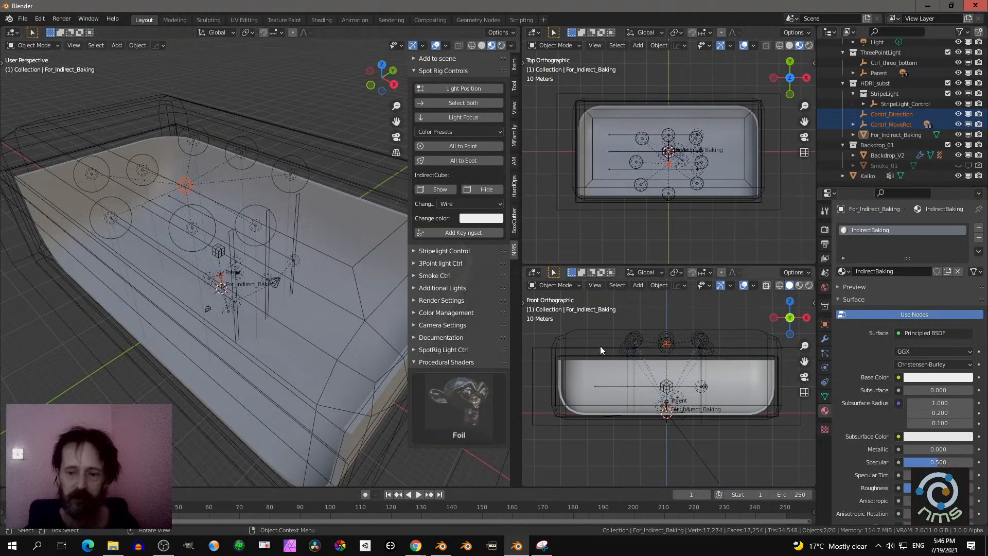
- Examine the two selected spot rig controls, the character and the surrounding backdrop from near and far
{"action": "middle_click_drag", "start_coordinate": [268, 302], "coordinate": [323, 244]}
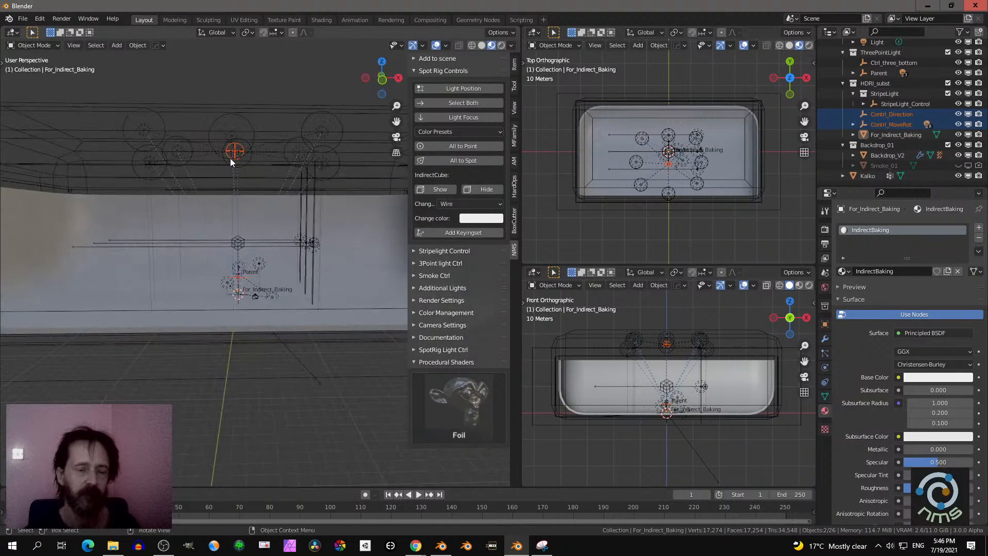
{"action": "scroll", "coordinate": [279, 205], "scroll_direction": "down", "scroll_amount": 2}
{"action": "middle_click_drag", "start_coordinate": [279, 205], "coordinate": [267, 215]}
{"action": "scroll", "coordinate": [266, 215], "scroll_direction": "up", "scroll_amount": 9}
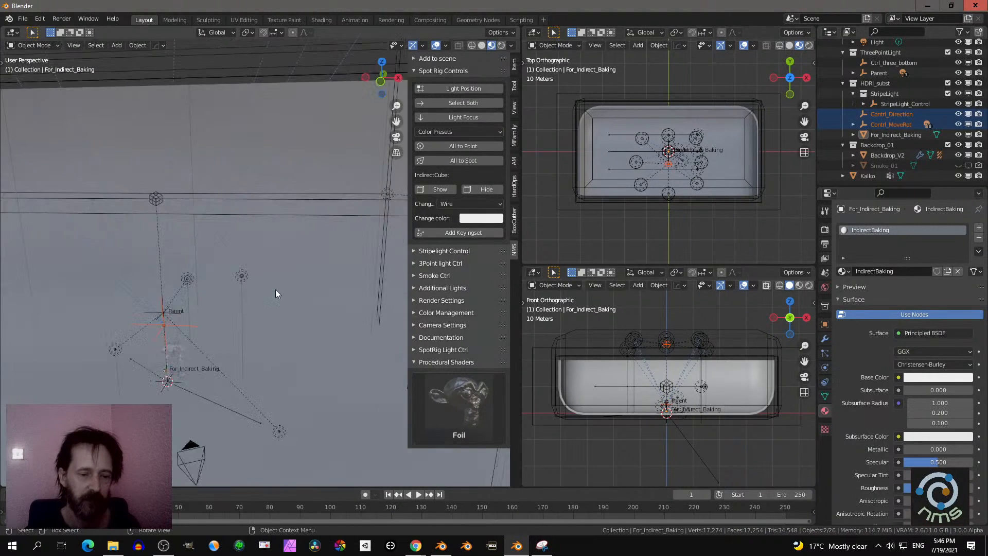
{"action": "middle_click_drag", "start_coordinate": [313, 267], "coordinate": [279, 292]}
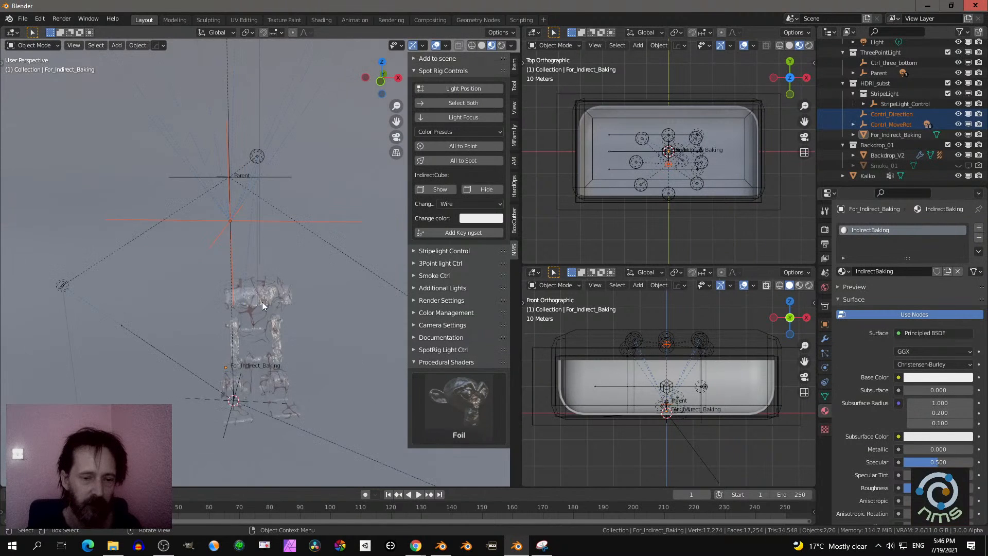
{"action": "scroll", "coordinate": [274, 291], "scroll_direction": "down", "scroll_amount": 9}
{"action": "scroll", "coordinate": [301, 282], "scroll_direction": "down", "scroll_amount": 1}
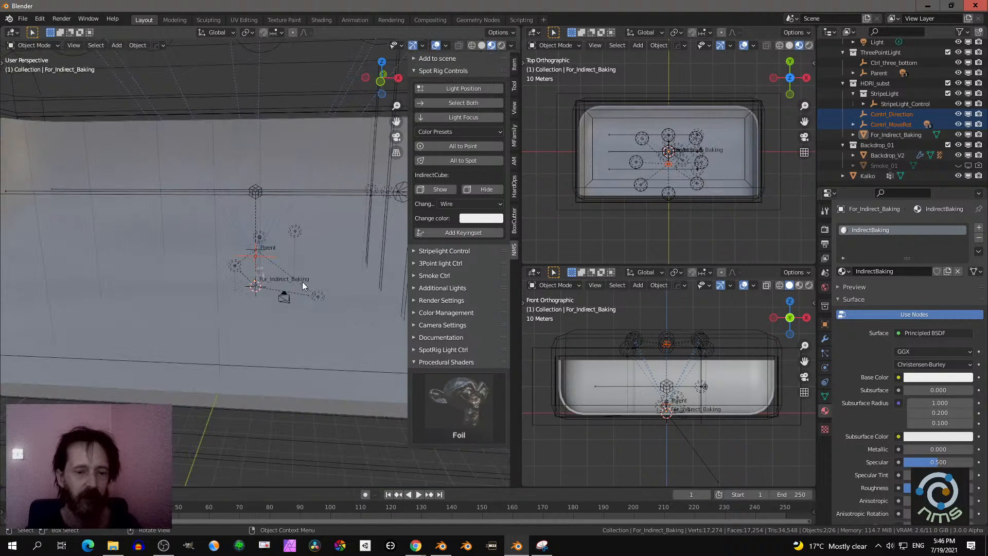
{"action": "middle_click_drag", "start_coordinate": [285, 302], "coordinate": [268, 313]}
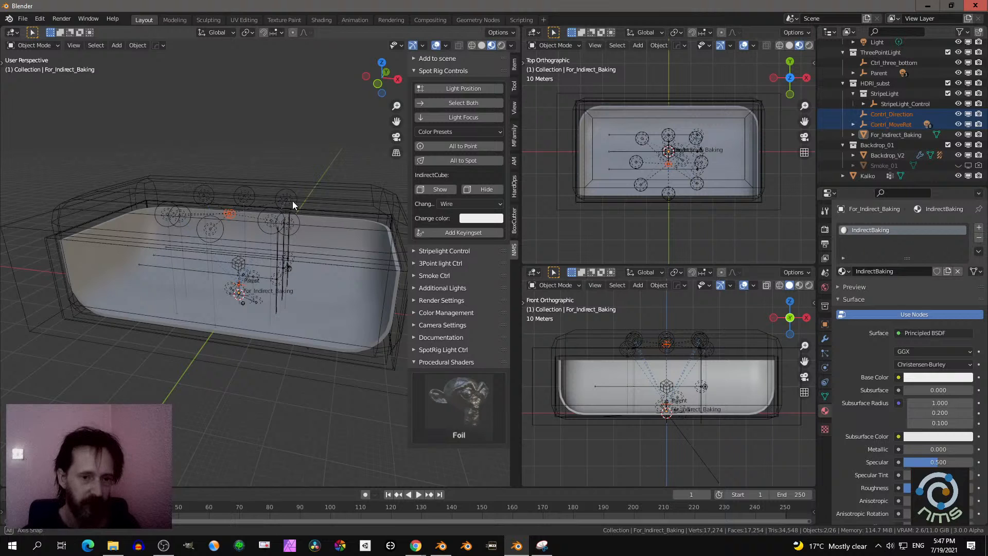
{"action": "middle_click_drag", "start_coordinate": [292, 200], "coordinate": [302, 192]}
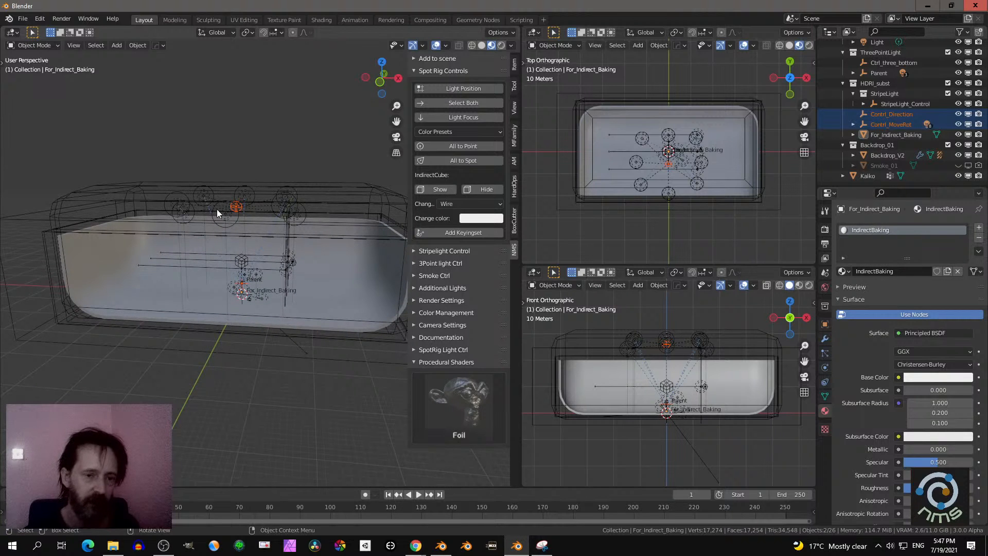
{"action": "middle_click_drag", "start_coordinate": [350, 231], "coordinate": [311, 227]}
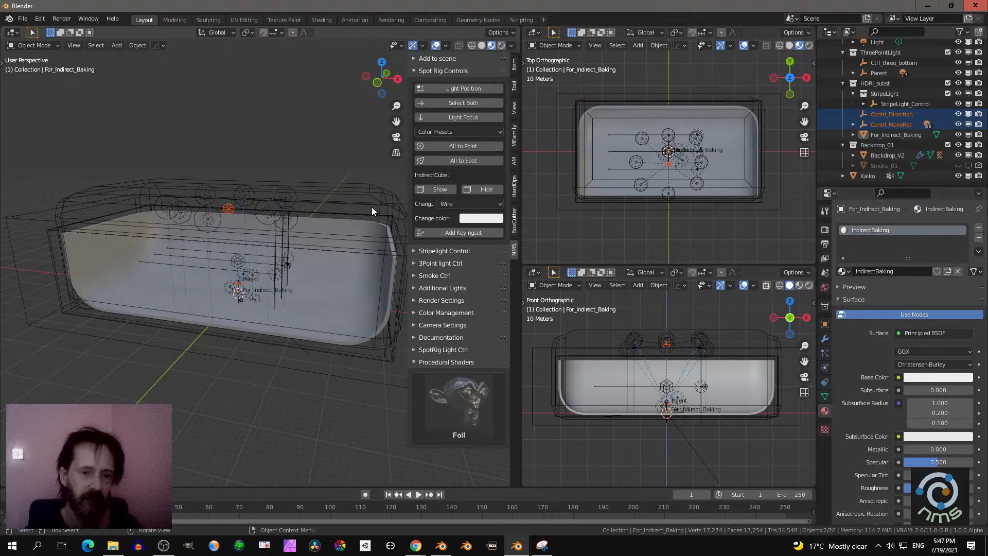
{"action": "middle_click_drag", "start_coordinate": [370, 210], "coordinate": [350, 211]}
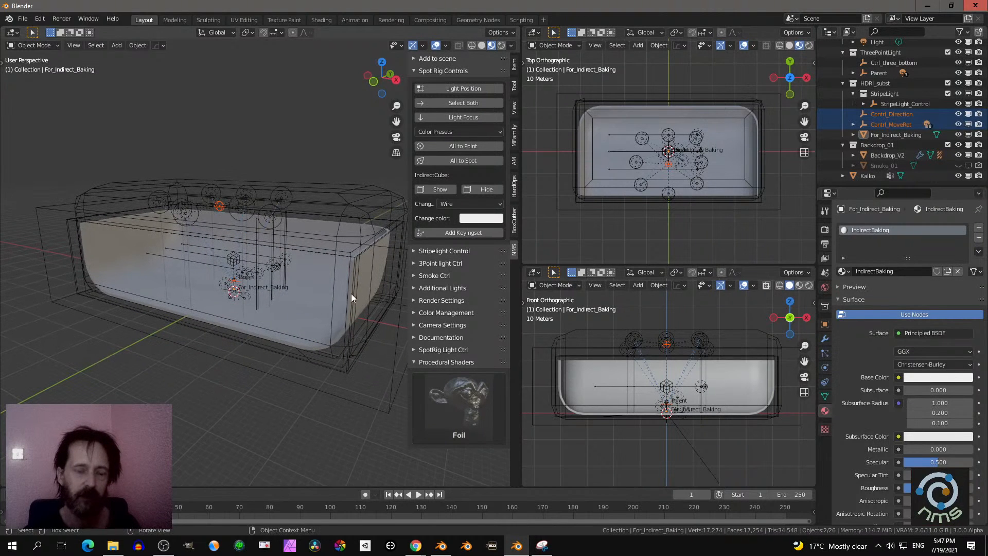
{"action": "middle_click_drag", "start_coordinate": [351, 294], "coordinate": [366, 297]}
{"action": "scroll", "coordinate": [348, 292], "scroll_direction": "up", "scroll_amount": 2}
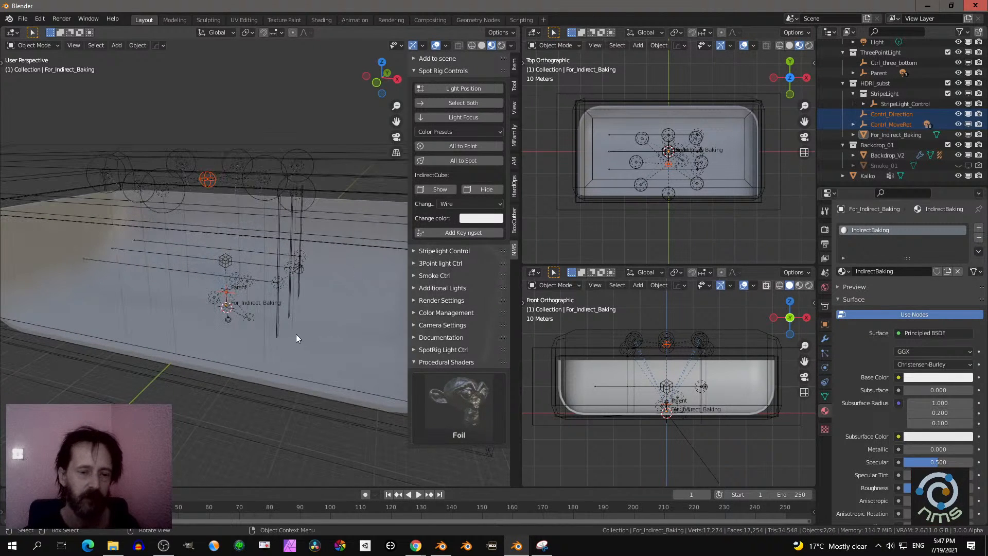
{"action": "middle_click_drag", "start_coordinate": [294, 333], "coordinate": [338, 136]}
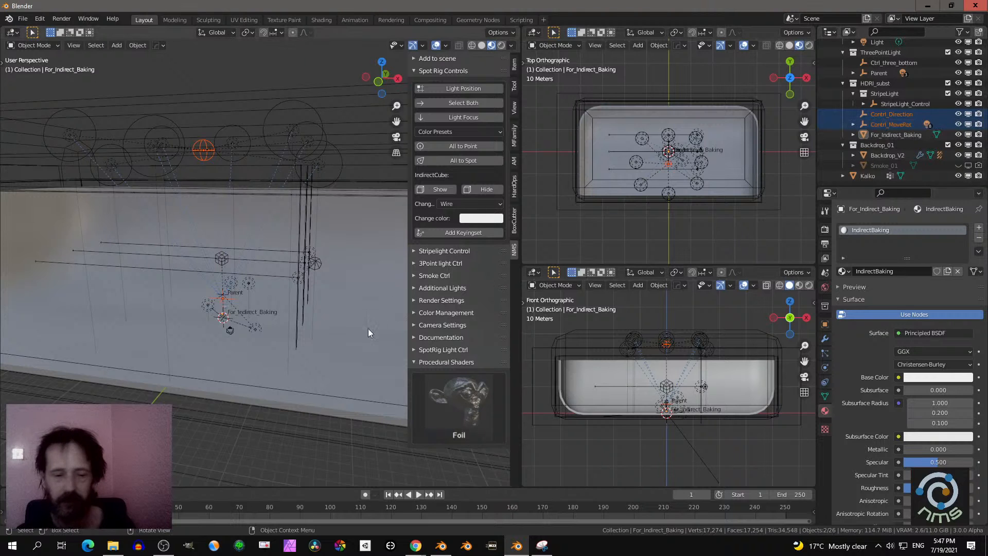
{"action": "middle_click_drag", "start_coordinate": [344, 323], "coordinate": [319, 326]}
{"action": "scroll", "coordinate": [319, 311], "scroll_direction": "down", "scroll_amount": 3}
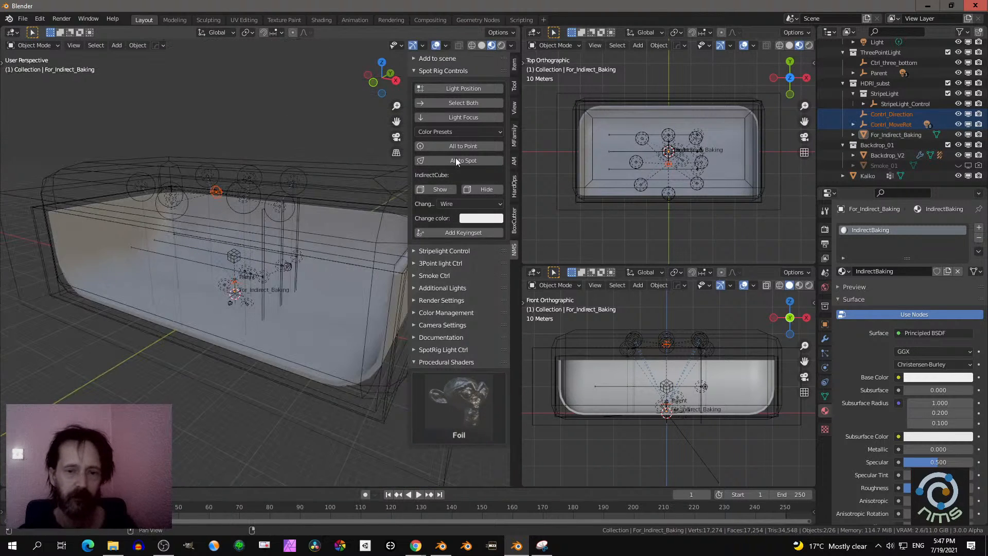
- Select only the spot rig's light position control and try moving it along the X axis and freely
{"action": "left_click", "coordinate": [455, 89]}
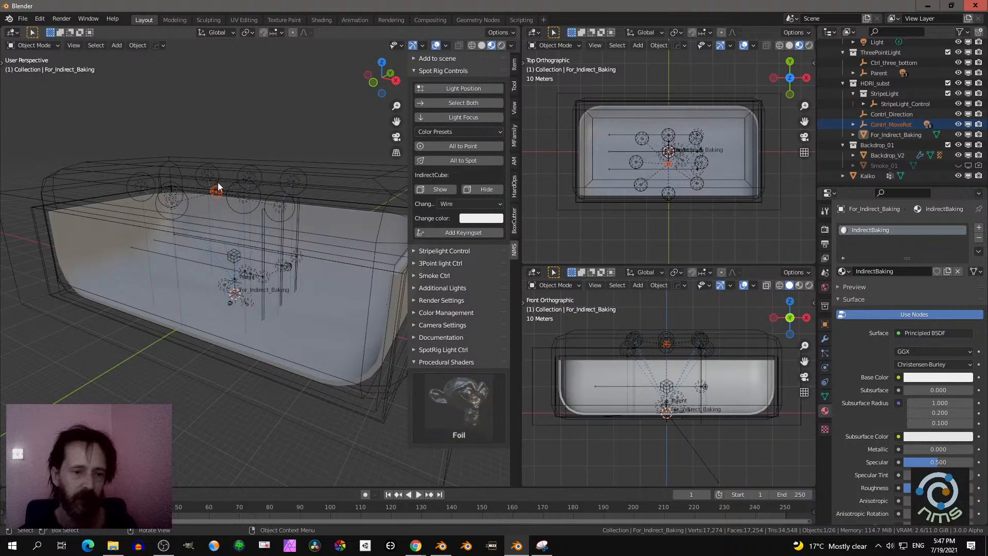
{"action": "middle_click_drag", "start_coordinate": [289, 196], "coordinate": [263, 187]}
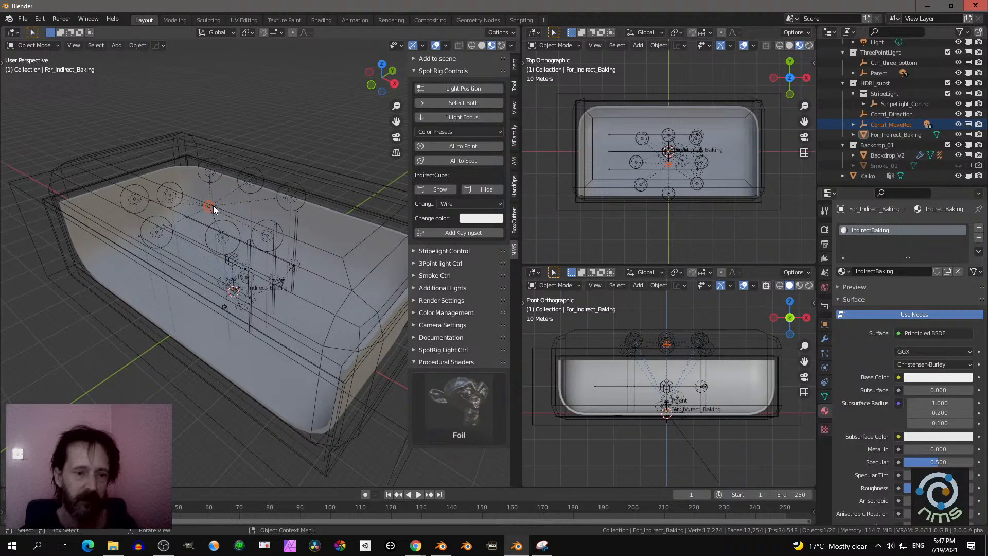
{"action": "key", "text": "g"}
{"action": "key", "text": "x"}
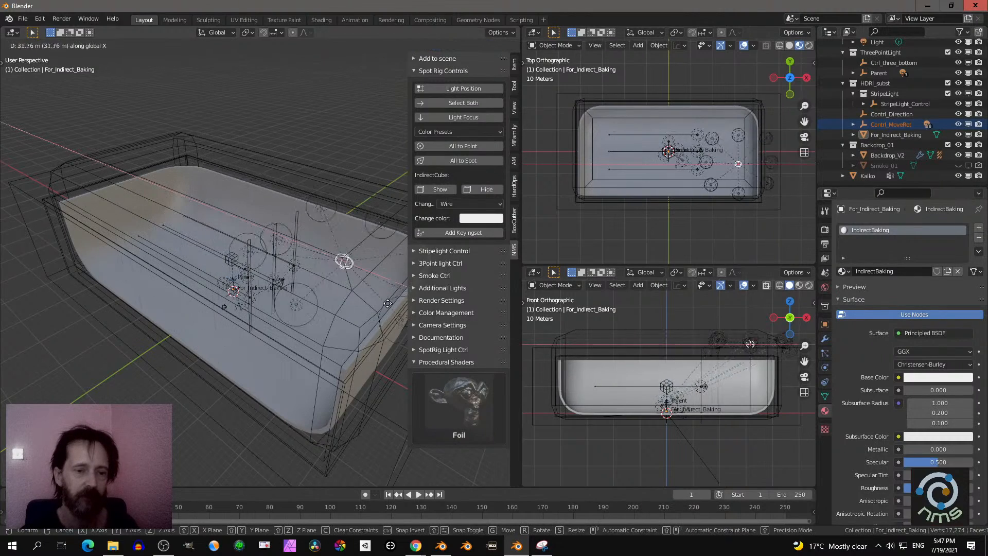
{"action": "right_click", "coordinate": [317, 256]}
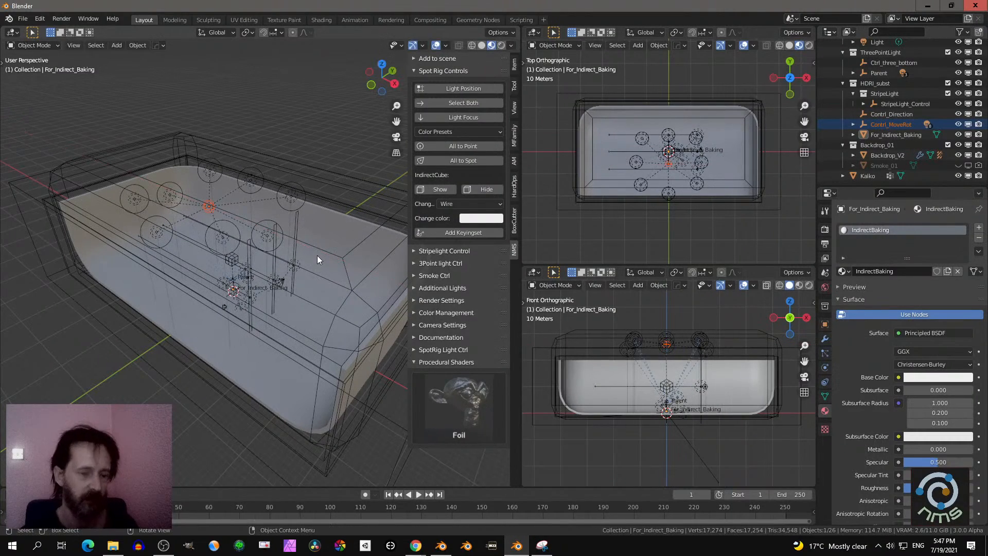
{"action": "key", "text": "g"}
{"action": "right_click", "coordinate": [326, 252]}
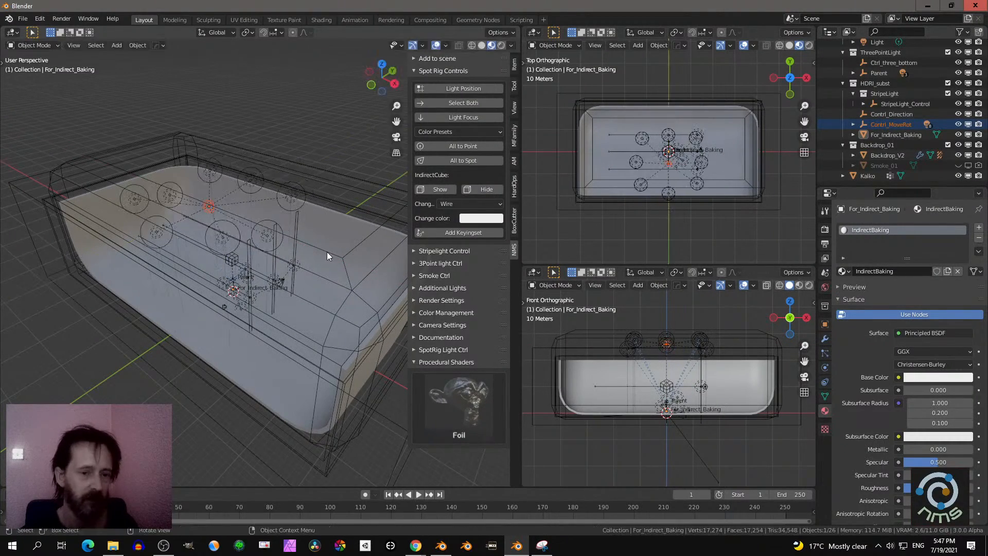
- Try trackball-rotating the spot rig's position control and moving it along the Z axis
{"action": "key", "text": "r"}
{"action": "key", "text": "r"}
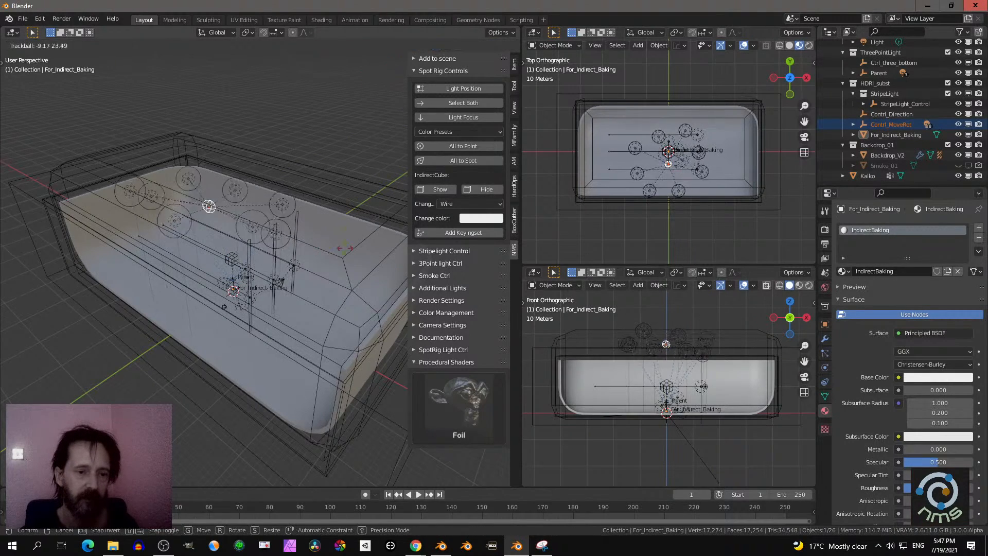
{"action": "left_click", "coordinate": [304, 257]}
{"action": "mouse_move", "coordinate": [305, 257]}
{"action": "middle_mouse_down"}
{"action": "mouse_move", "coordinate": [299, 264]}
{"action": "mouse_move", "coordinate": [310, 266]}
{"action": "middle_mouse_up"}
{"action": "key", "text": "g"}
{"action": "key", "text": "z"}
{"action": "key", "text": "z"}
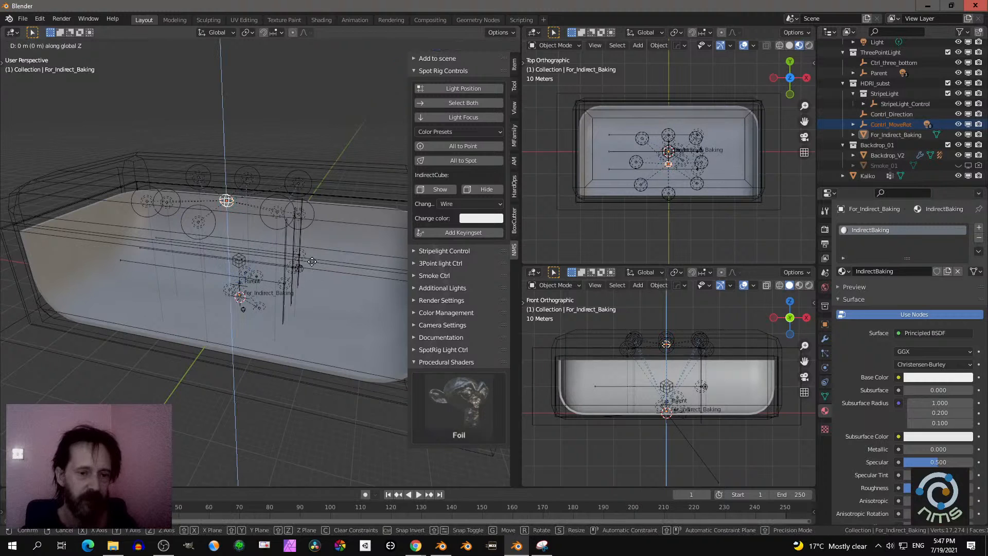
{"action": "left_click", "coordinate": [319, 275]}
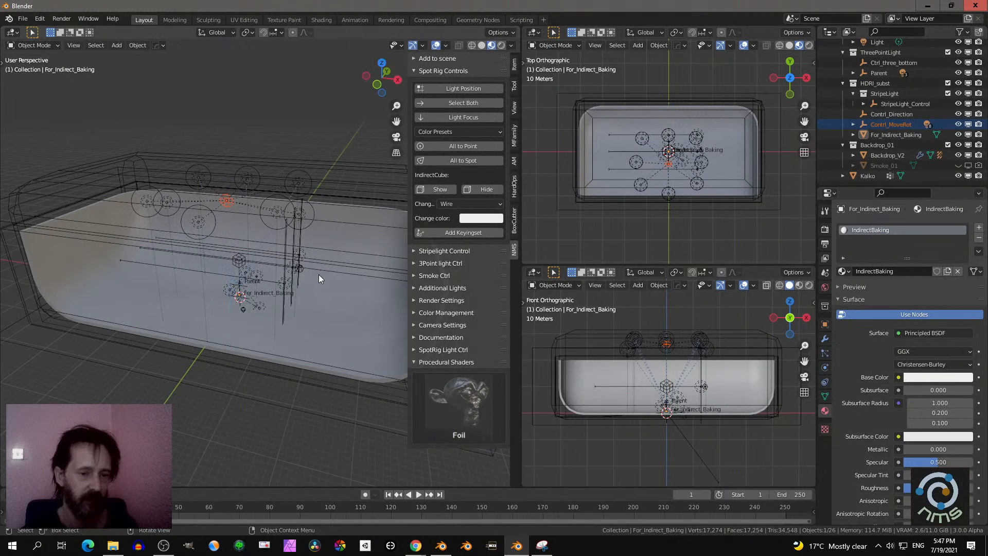
- Rotate the spot rig's position control about -33°, try moving it along its local Z axis, and undo the changes
{"action": "key", "text": "r"}
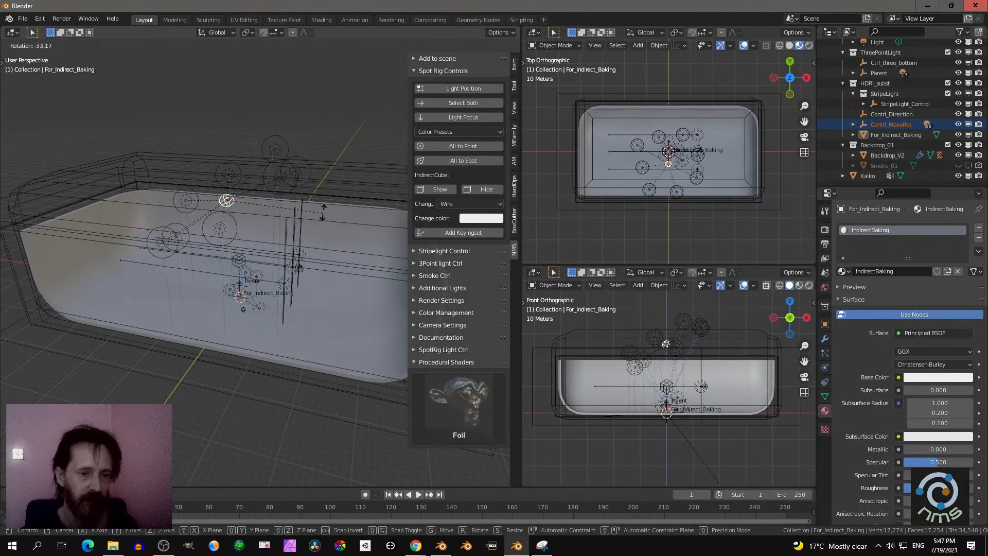
{"action": "left_click", "coordinate": [324, 229]}
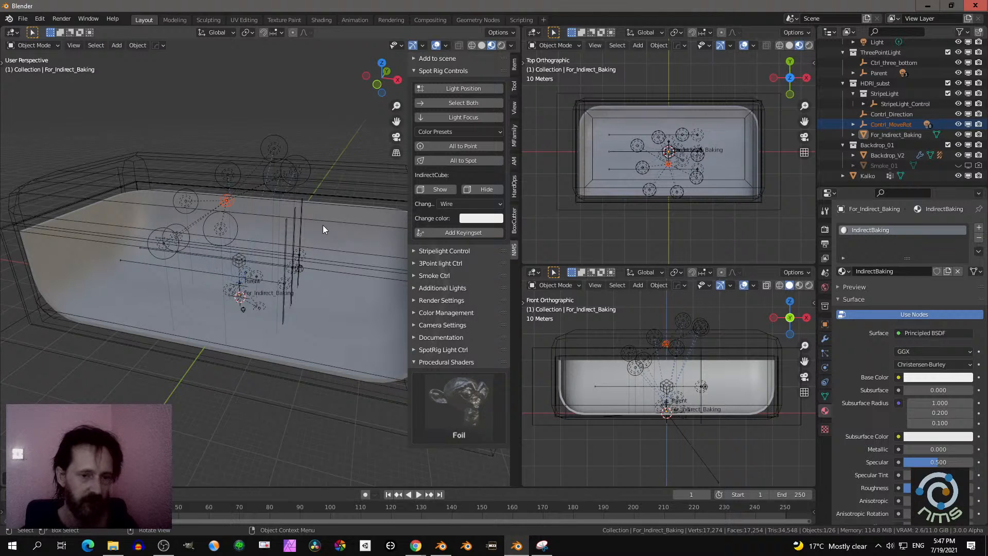
{"action": "key", "text": "g"}
{"action": "key", "text": "z"}
{"action": "key", "text": "z"}
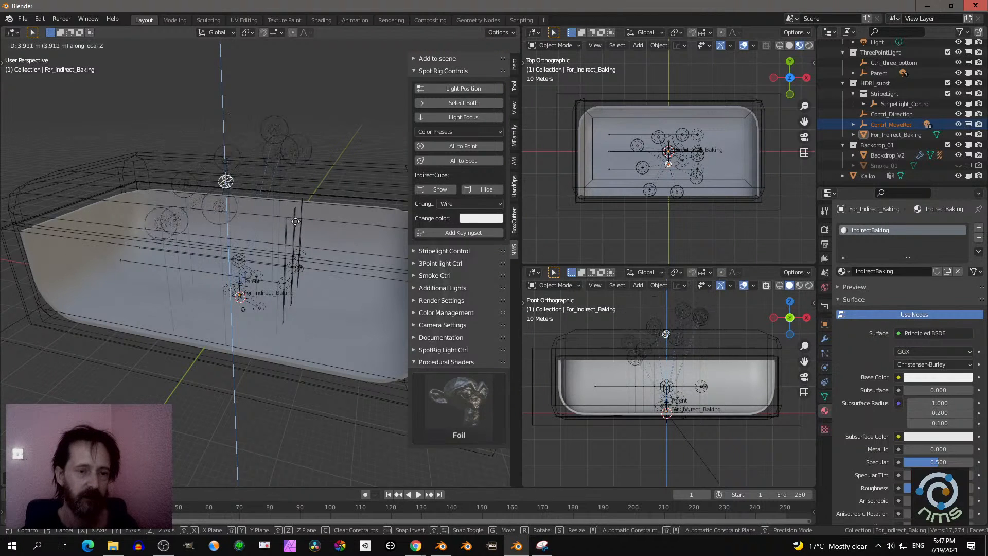
{"action": "left_click", "coordinate": [299, 217]}
{"action": "key", "text": "g"}
{"action": "key", "text": "z"}
{"action": "key", "text": "z"}
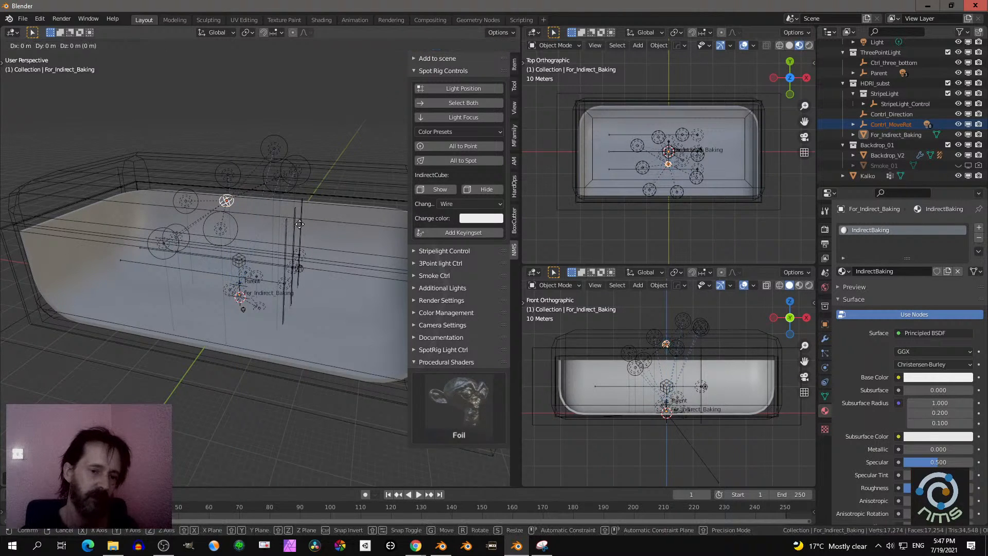
{"action": "left_click", "coordinate": [299, 230]}
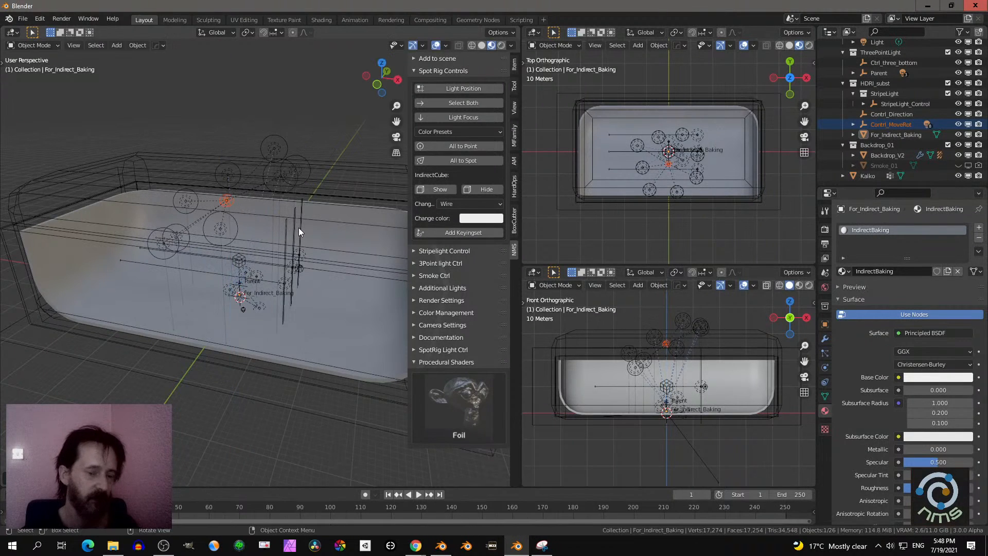
{"action": "key", "text": "ctrl+z"}
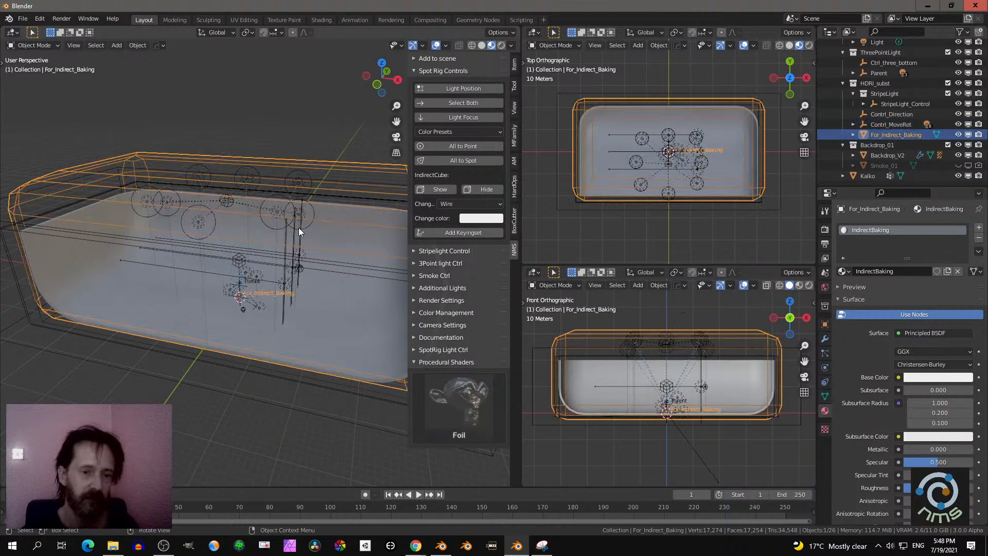
- Select the spot rig's light position control again and try rotating it about the Z axis
{"action": "left_click", "coordinate": [472, 90]}
{"action": "middle_click_drag", "start_coordinate": [323, 285], "coordinate": [334, 322]}
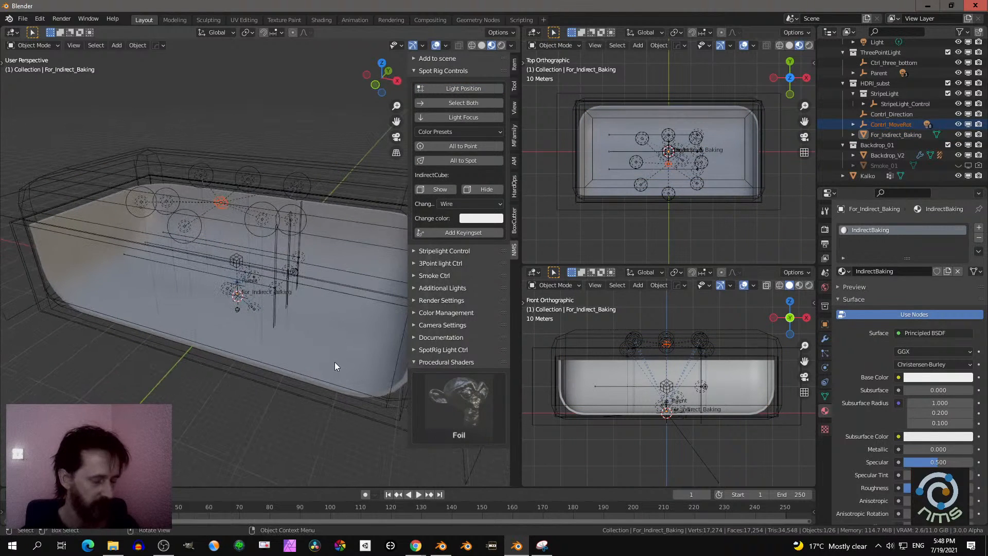
{"action": "key", "text": "r"}
{"action": "key", "text": "z"}
{"action": "right_click", "coordinate": [319, 349]}
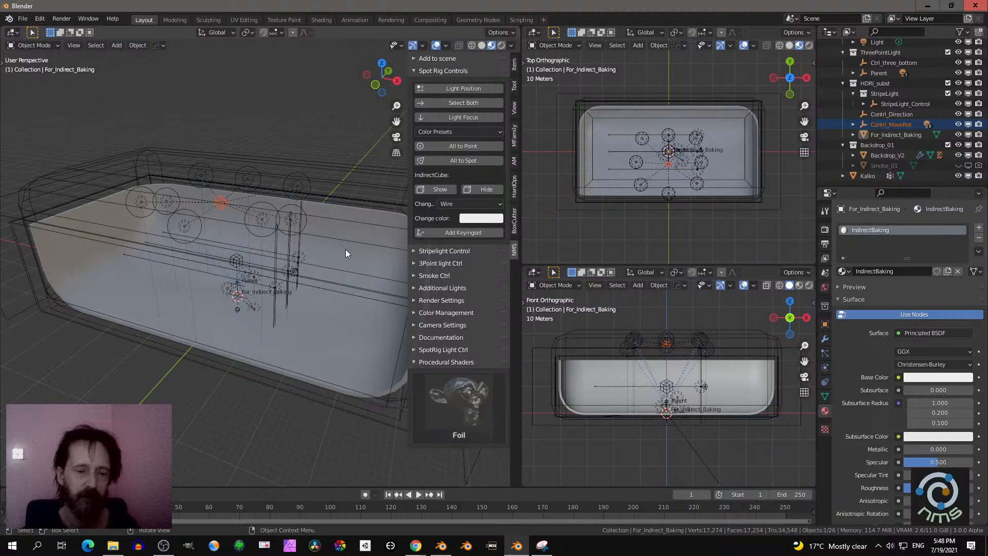
- Change all the spot rig's lights to spot lights and switch the perspective viewport to Rendered shading
{"action": "middle_click_drag", "start_coordinate": [342, 254], "coordinate": [375, 239]}
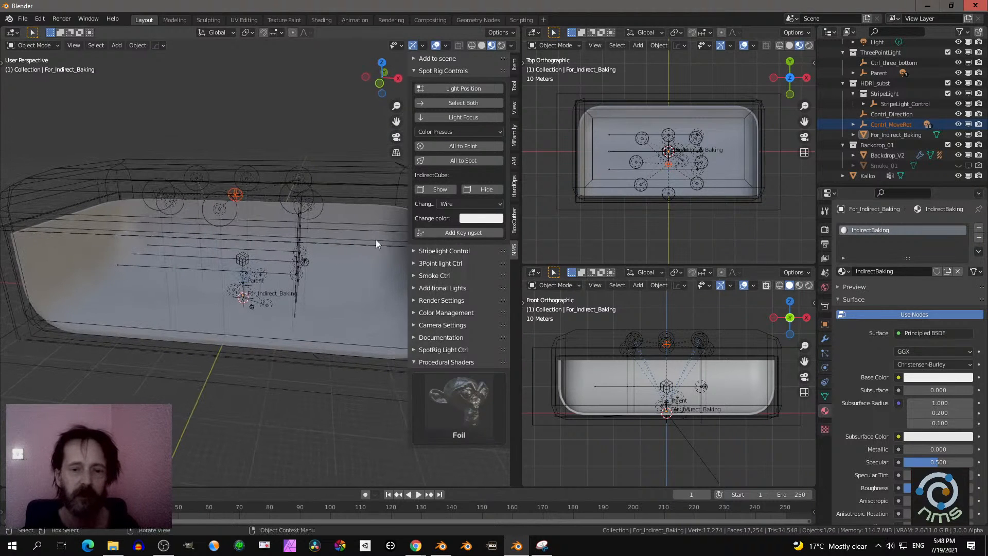
{"action": "left_click", "coordinate": [448, 161]}
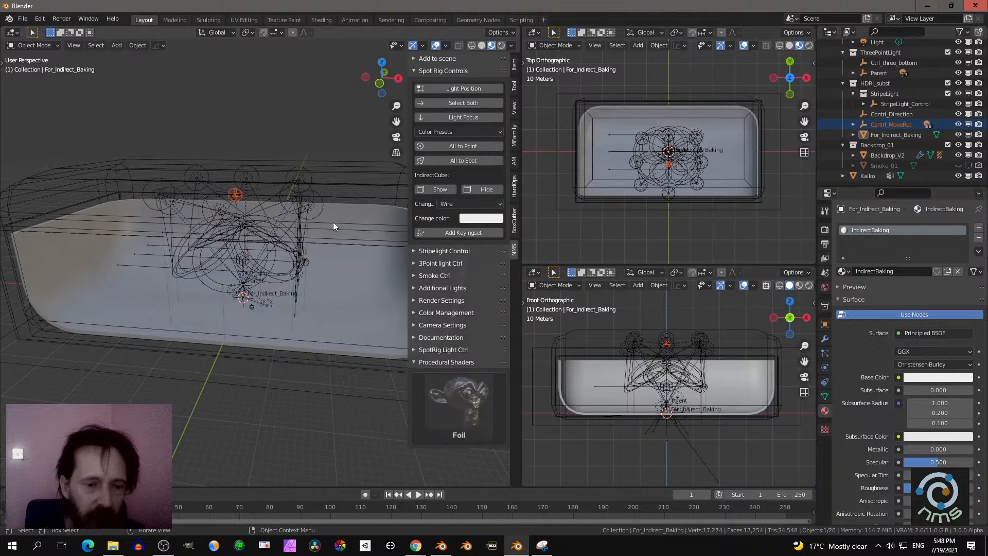
{"action": "scroll", "coordinate": [322, 273], "scroll_direction": "up", "scroll_amount": 6}
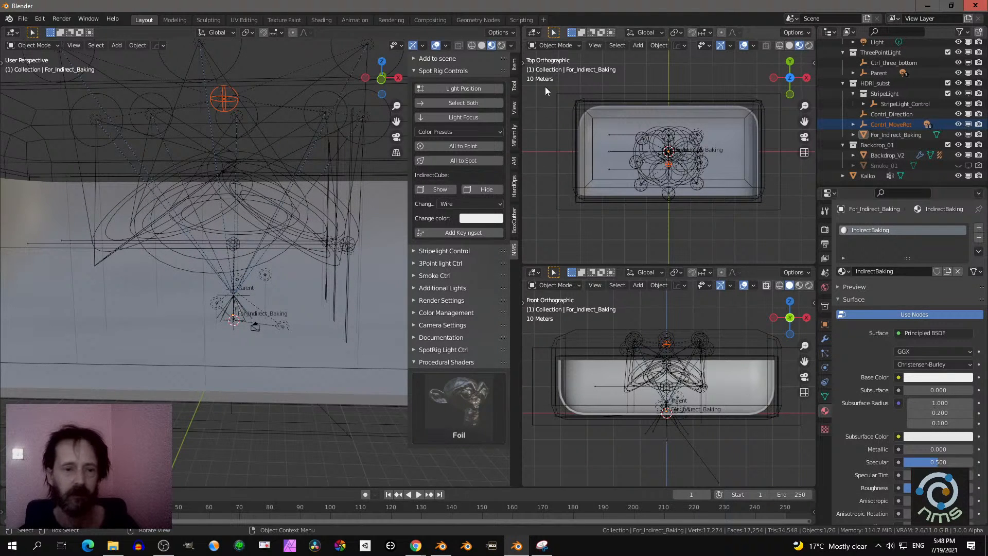
{"action": "left_click", "coordinate": [501, 46]}
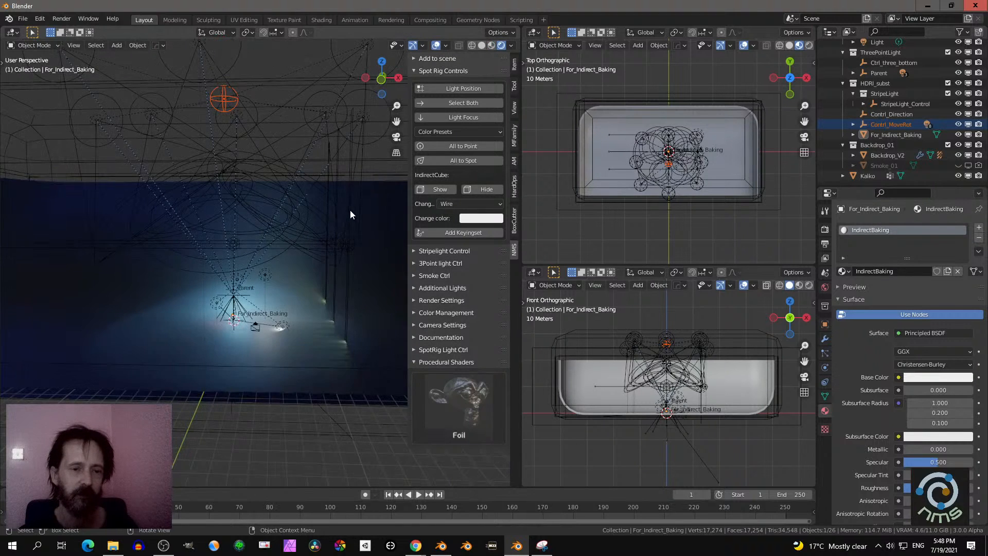
{"action": "middle_click_drag", "start_coordinate": [350, 211], "coordinate": [343, 230]}
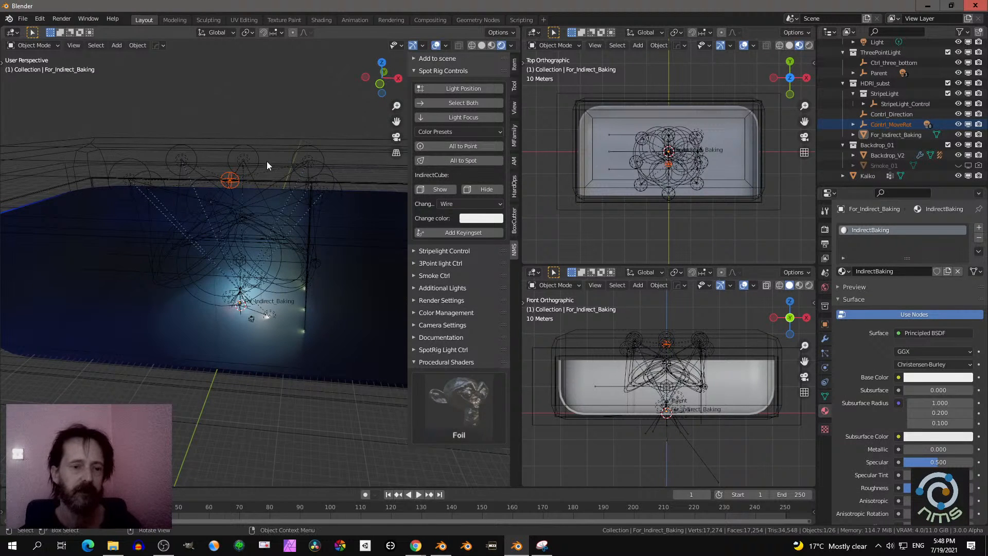
- Select only the spot rig's light focus control and try moving it along the X axis
{"action": "left_click", "coordinate": [450, 118]}
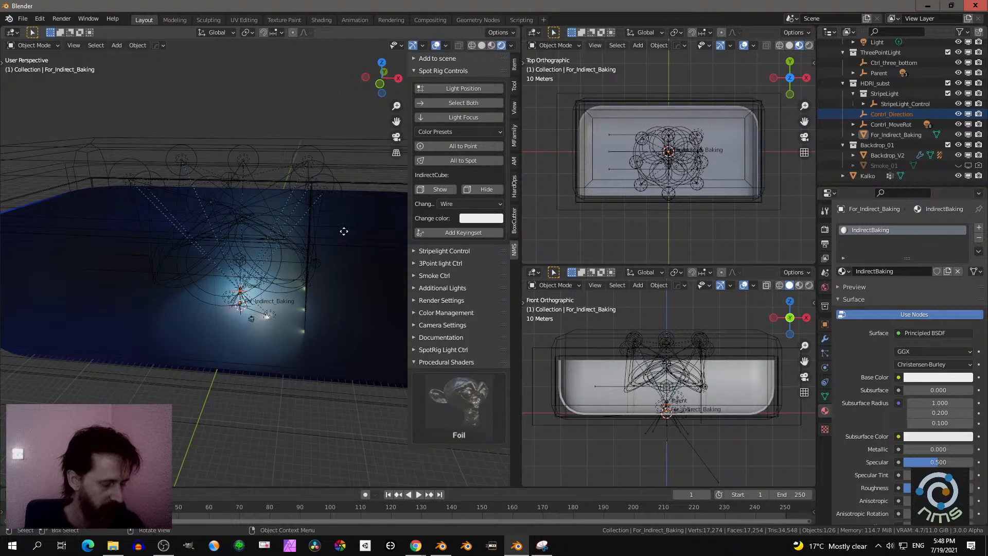
{"action": "key", "text": "g"}
{"action": "key", "text": "x"}
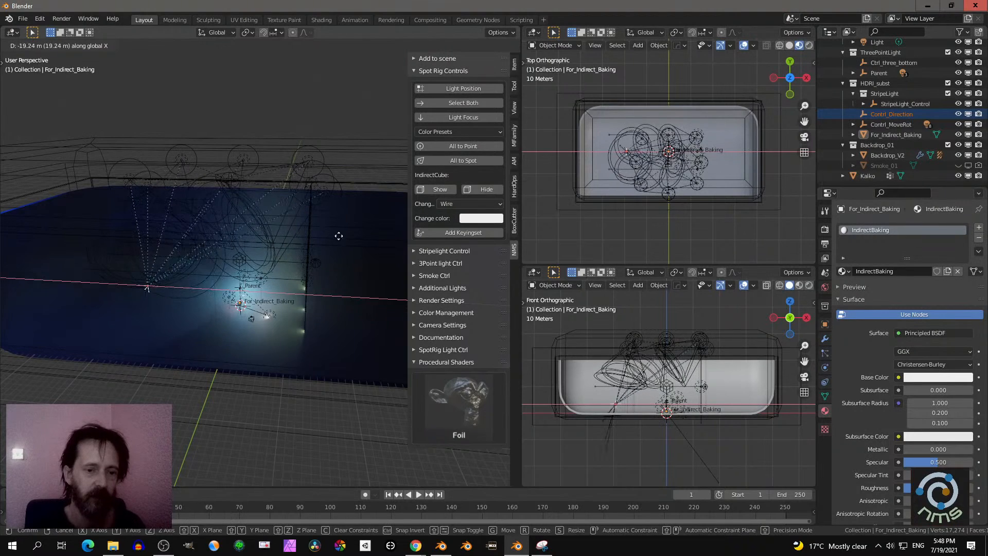
{"action": "right_click", "coordinate": [354, 232]}
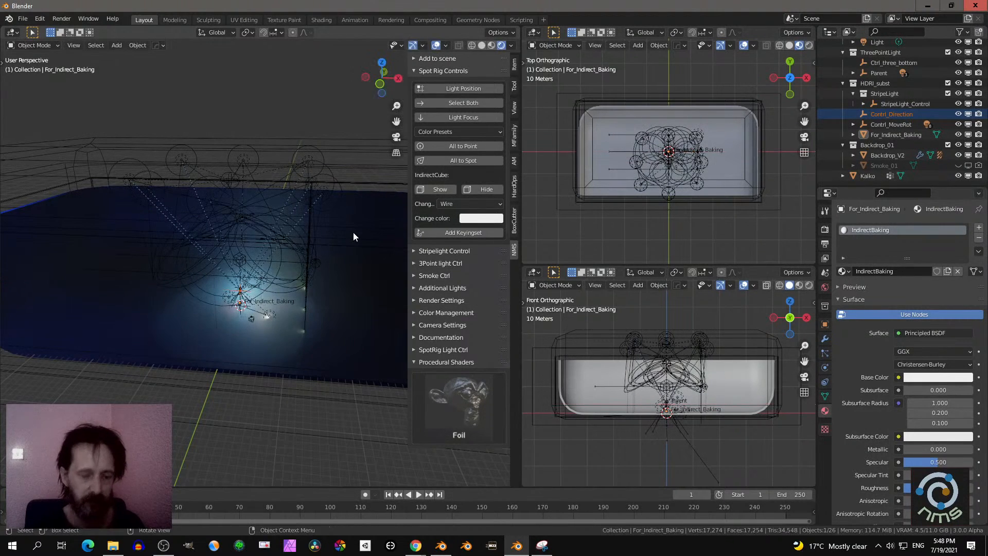
- Look through the camera and try moving the light focus control along the X axis and along the Y axis
{"action": "key", "text": "KP_0"}
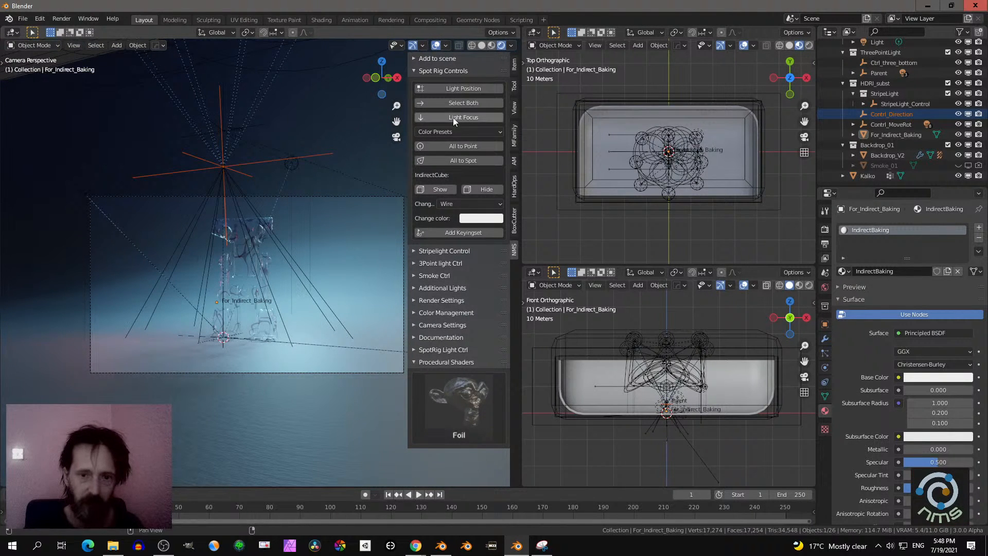
{"action": "key", "text": "g"}
{"action": "key", "text": "x"}
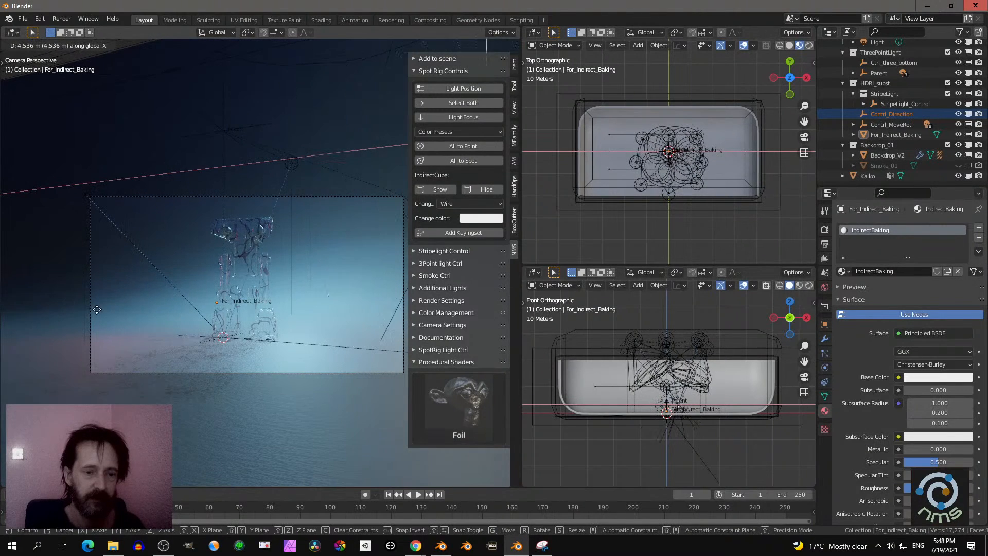
{"action": "left_click", "coordinate": [286, 270]}
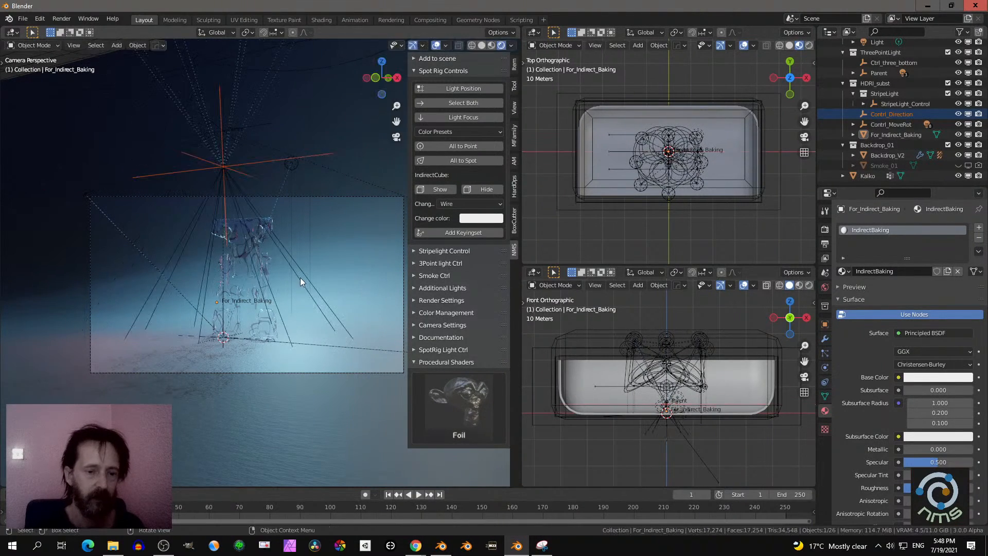
{"action": "key", "text": "g"}
{"action": "key", "text": "y"}
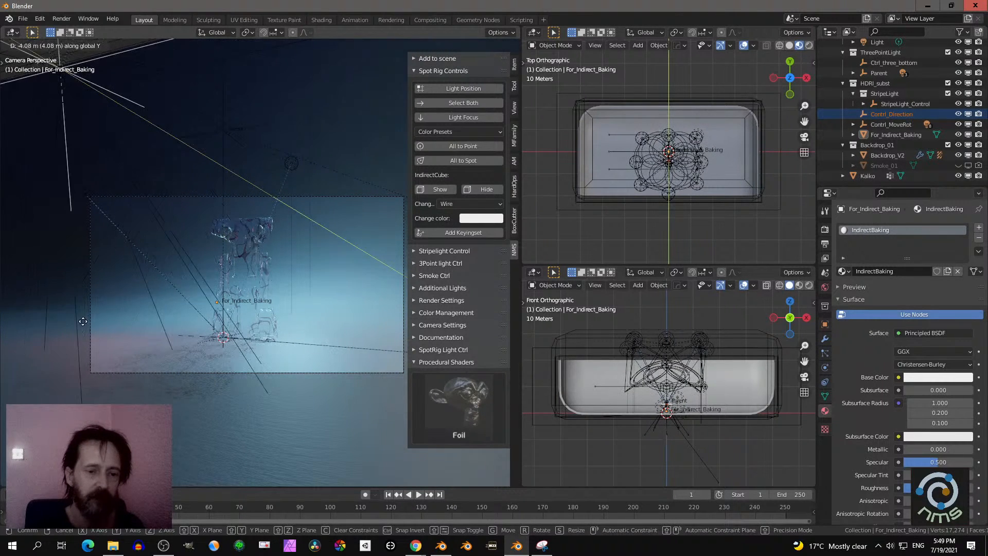
{"action": "left_click", "coordinate": [144, 299]}
- Select both the light position and light focus controls and switch the perspective viewport to Solid shading
{"action": "middle_click_drag", "start_coordinate": [144, 299], "coordinate": [152, 322]}
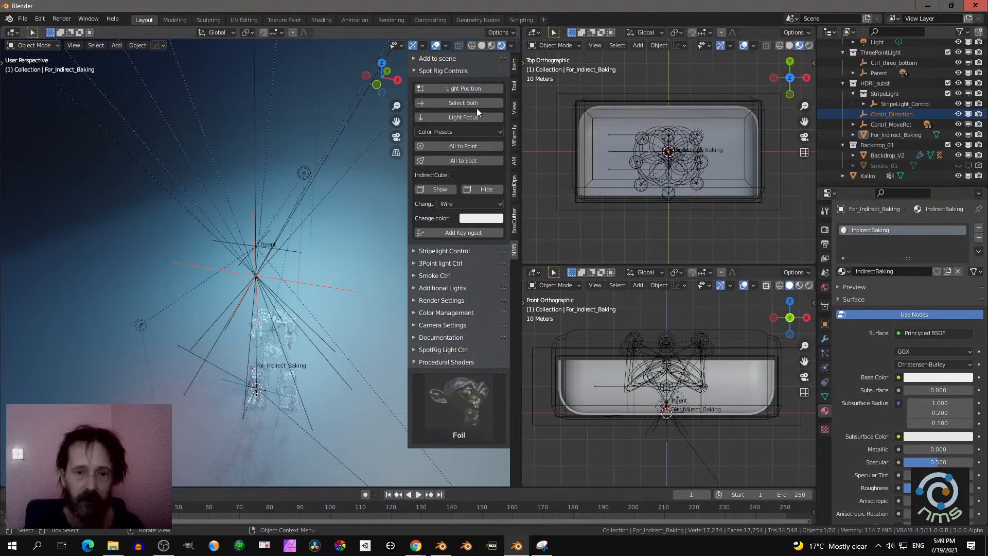
{"action": "left_click", "coordinate": [454, 102]}
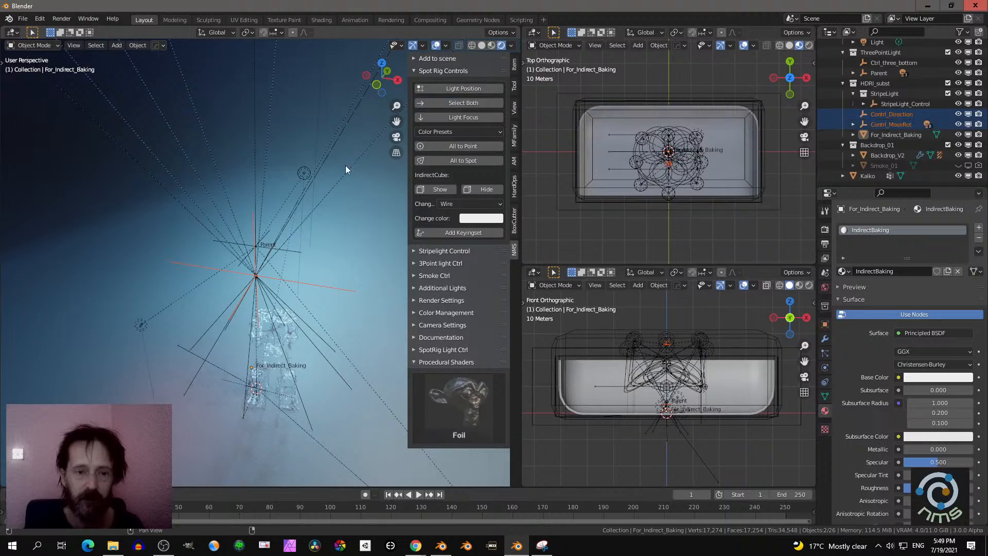
{"action": "middle_click_drag", "start_coordinate": [282, 197], "coordinate": [457, 54]}
{"action": "left_click", "coordinate": [482, 45]}
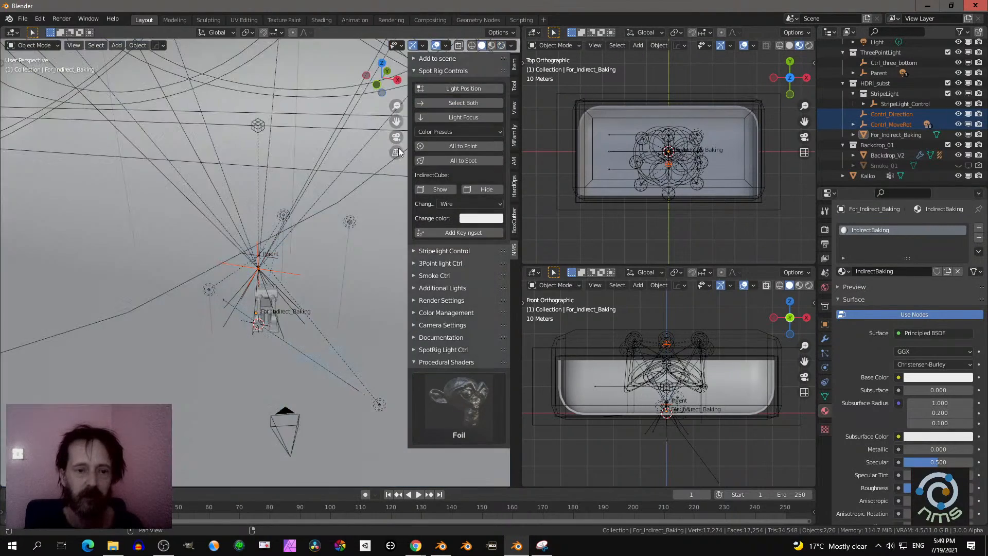
{"action": "mouse_move", "coordinate": [308, 206]}
{"action": "middle_mouse_down"}
{"action": "mouse_move", "coordinate": [296, 164]}
{"action": "mouse_move", "coordinate": [249, 212]}
{"action": "mouse_move", "coordinate": [248, 243]}
{"action": "middle_mouse_up"}
{"action": "scroll", "coordinate": [249, 243], "scroll_direction": "down", "scroll_amount": 5}
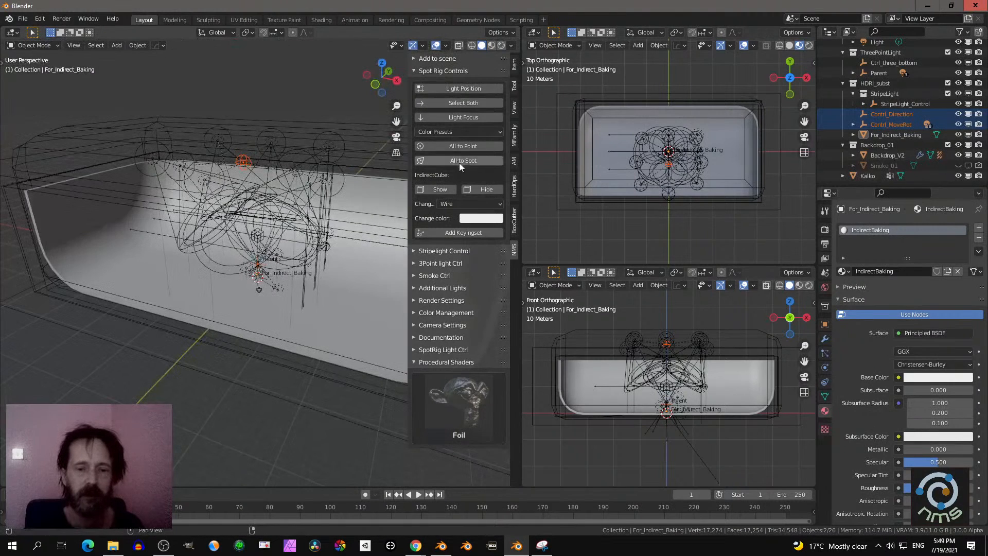
- Change all the spot rig's lights to point lights and try rotating both rig controls
{"action": "left_click", "coordinate": [456, 146]}
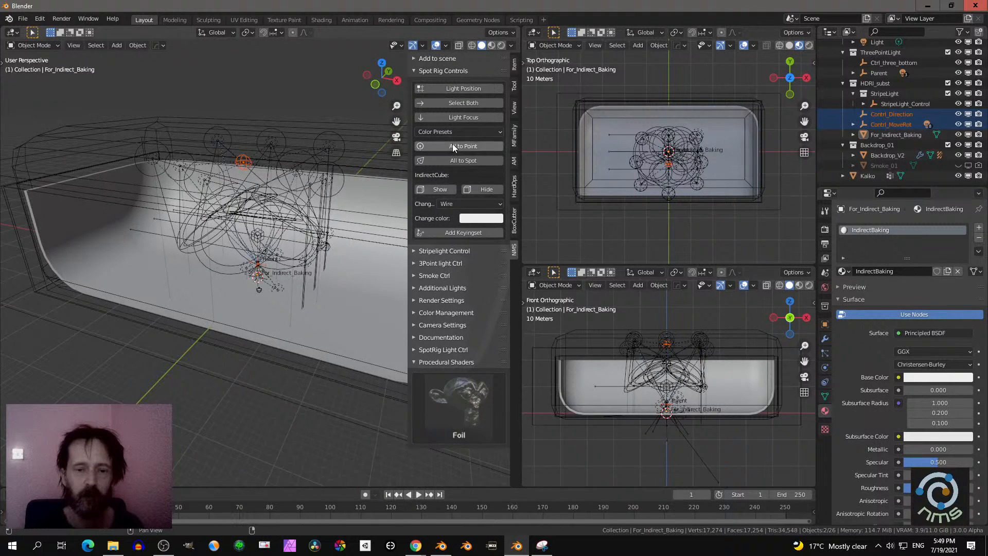
{"action": "middle_click_drag", "start_coordinate": [309, 185], "coordinate": [180, 166]}
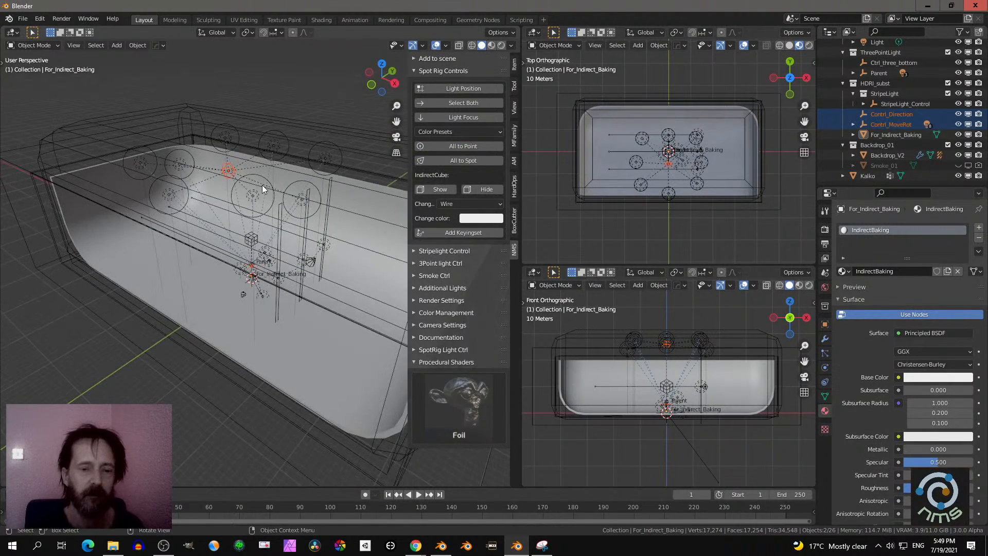
{"action": "middle_click_drag", "start_coordinate": [262, 189], "coordinate": [292, 180]}
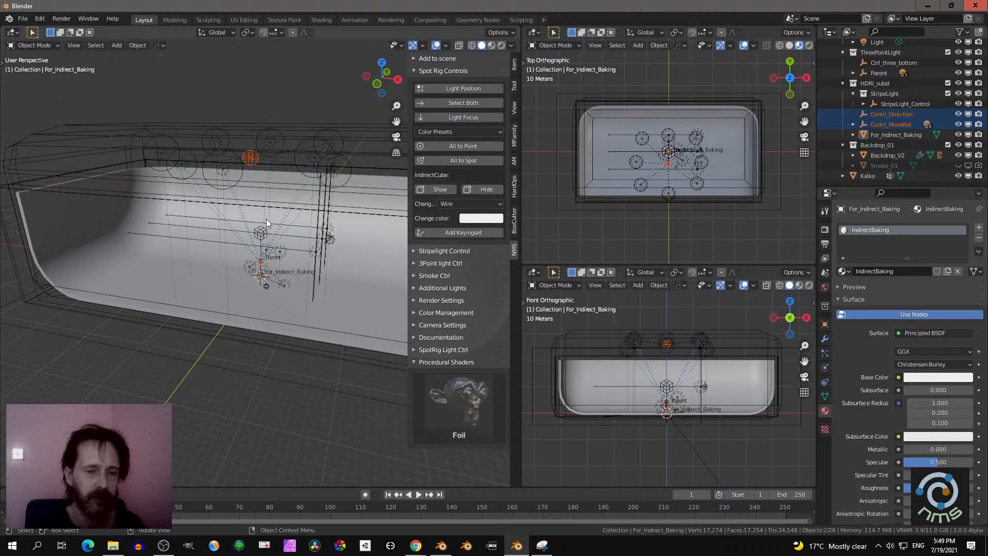
{"action": "key", "text": "r"}
{"action": "right_click", "coordinate": [331, 194]}
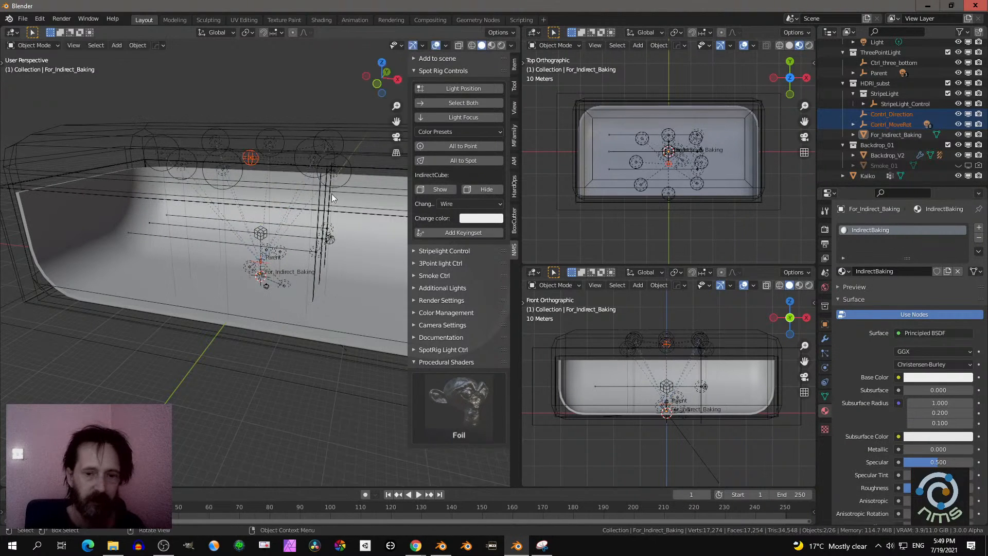
- Try freely moving the light position control alone and the light focus control alone
{"action": "left_click", "coordinate": [453, 89]}
{"action": "key", "text": "g"}
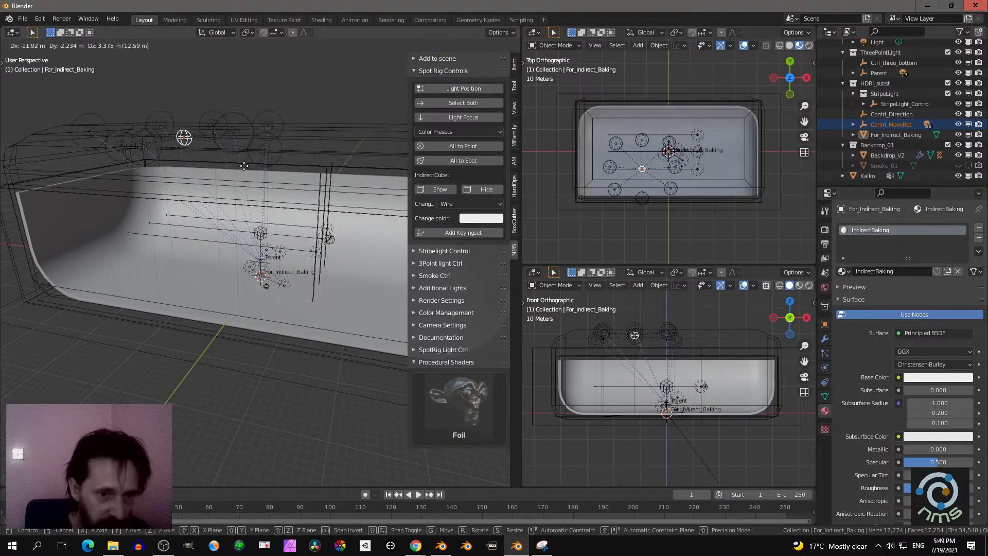
{"action": "left_click", "coordinate": [278, 169]}
{"action": "left_click", "coordinate": [440, 117]}
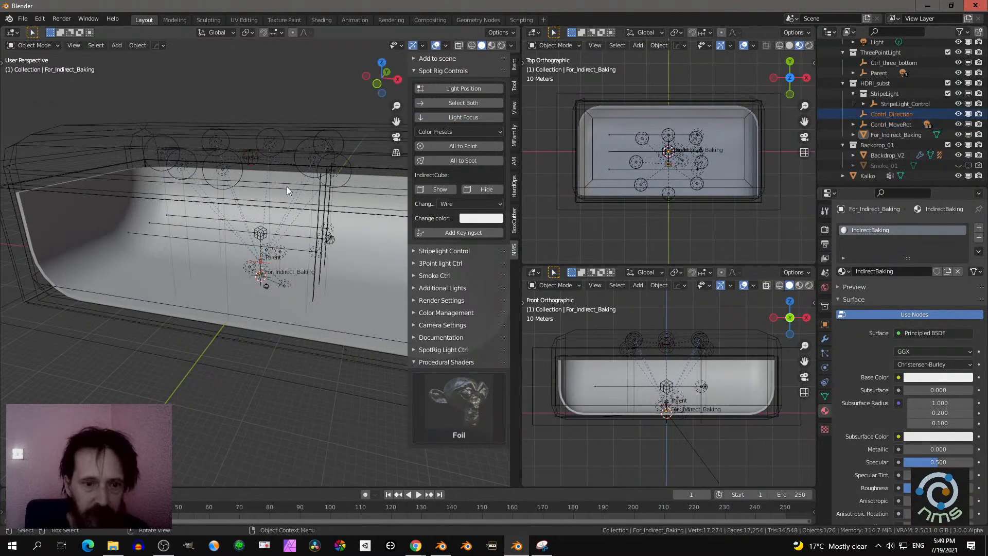
{"action": "key", "text": "g"}
{"action": "right_click", "coordinate": [275, 214]}
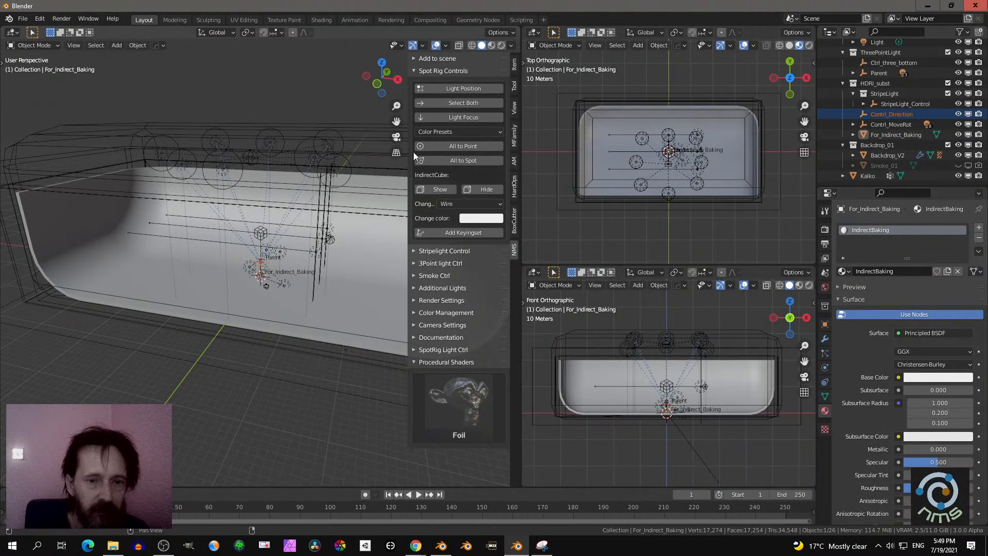
- Select both spot rig controls and try trackball-rotating them together
{"action": "left_click", "coordinate": [451, 105]}
{"action": "key", "text": "r"}
{"action": "key", "text": "r"}
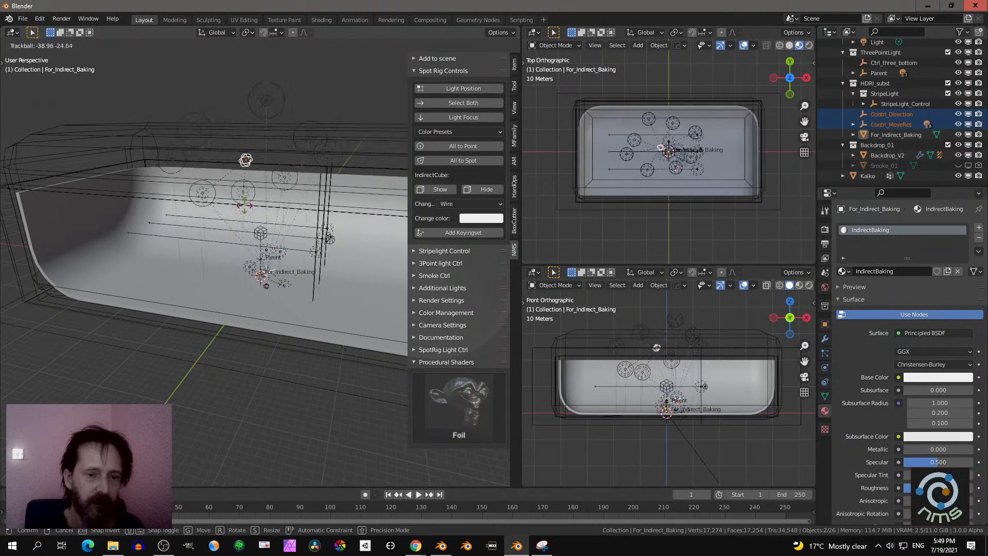
{"action": "right_click", "coordinate": [266, 250]}
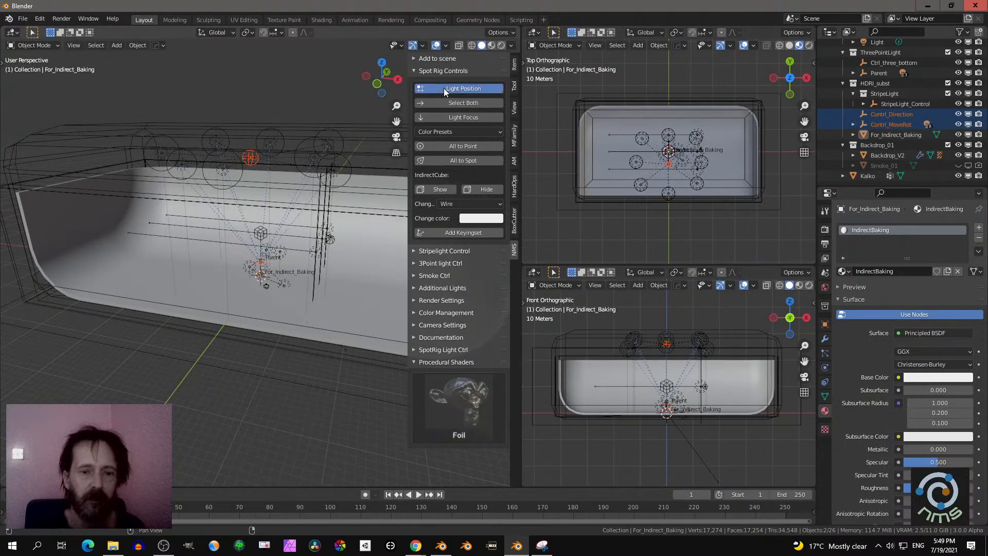
- Select only the light position control and try trackball-rotating it
{"action": "left_click", "coordinate": [444, 88]}
{"action": "key", "text": "r"}
{"action": "key", "text": "r"}
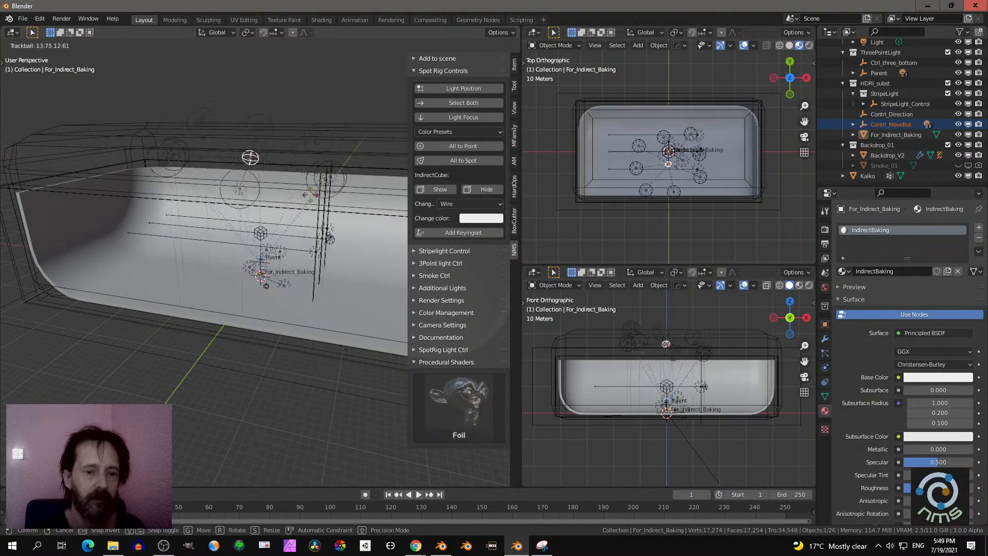
{"action": "left_click", "coordinate": [358, 142]}
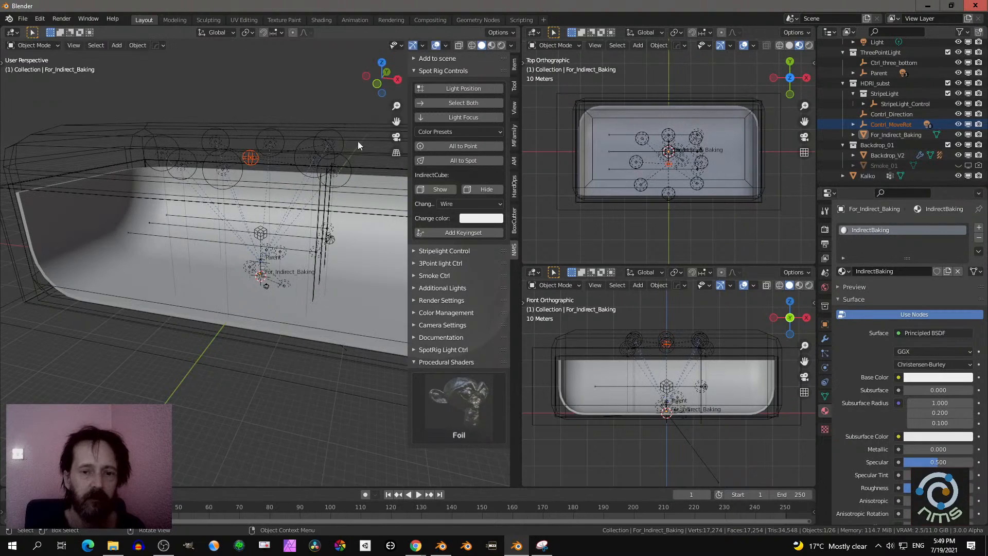
- Reselect both spot rig controls and try another joint trackball rotation in the perspective viewport
{"action": "left_click", "coordinate": [430, 104]}
{"action": "key", "text": "r"}
{"action": "key", "text": "r"}
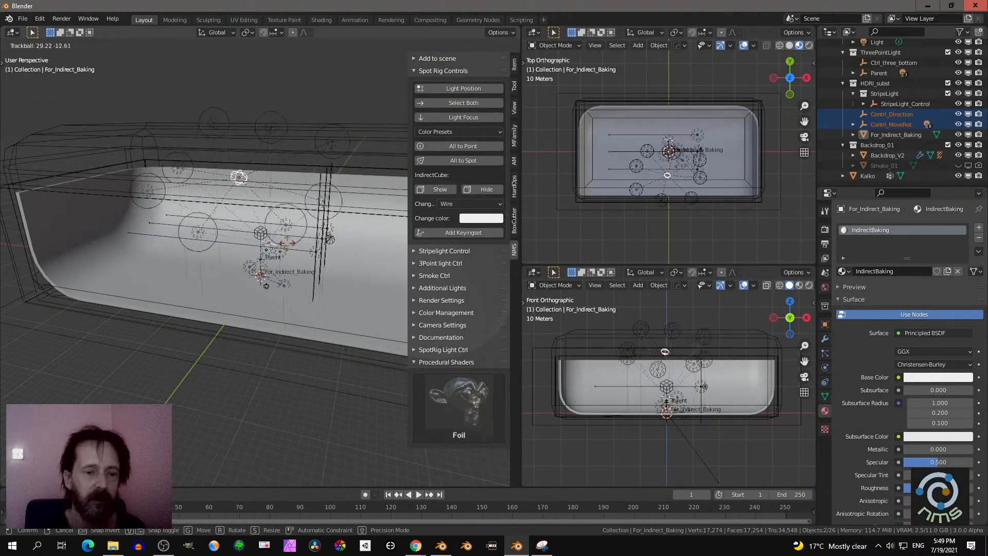
{"action": "left_click", "coordinate": [300, 201]}
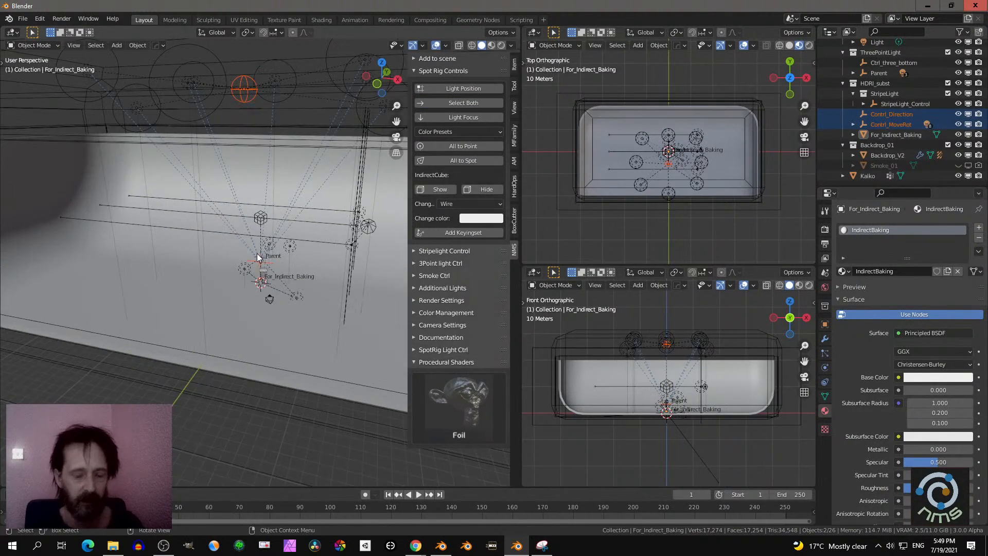
- Show the camera view in Rendered shading and try trackball-rotating both spot rig controls
{"action": "key", "text": "KP_0"}
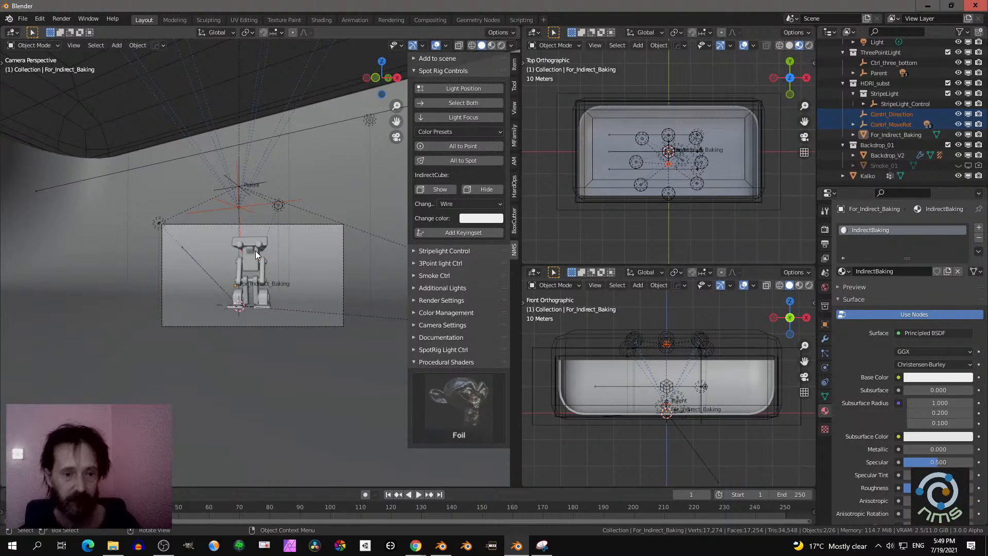
{"action": "left_click", "coordinate": [500, 45]}
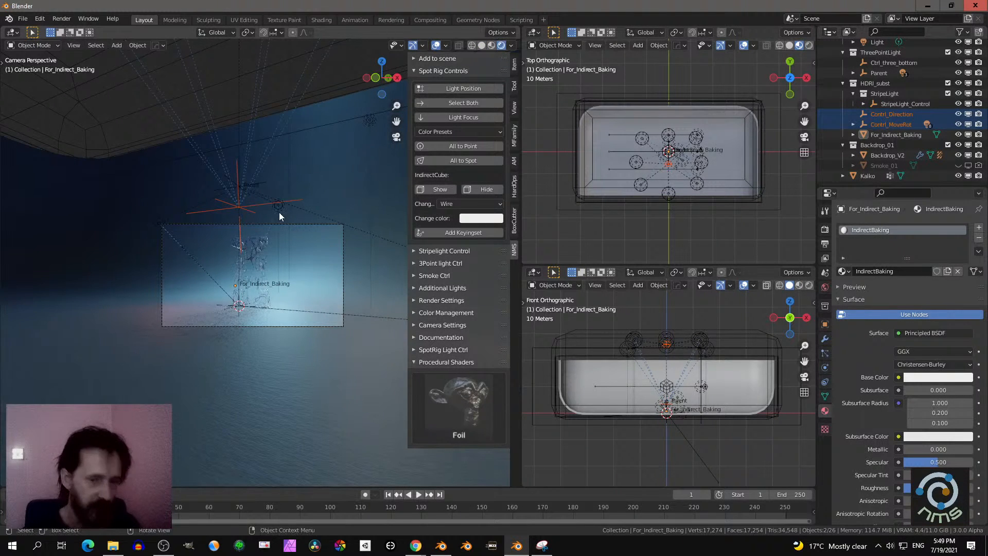
{"action": "key", "text": "r"}
{"action": "key", "text": "r"}
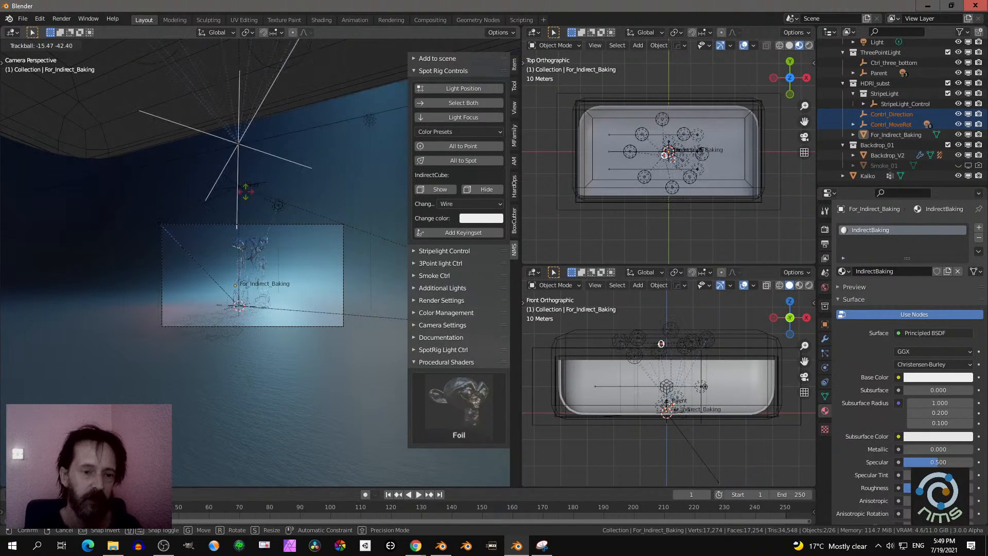
{"action": "left_click", "coordinate": [257, 178]}
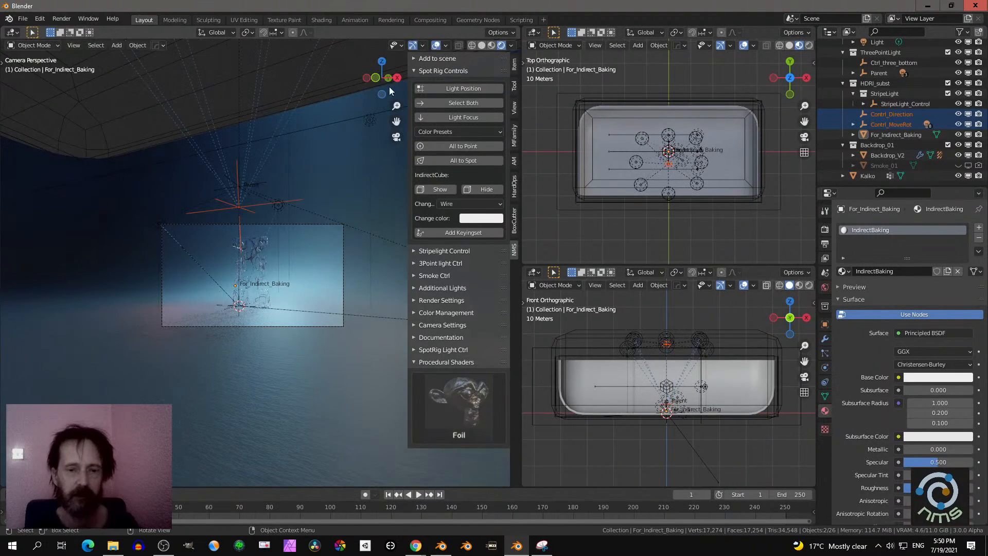
- Switch the viewport to Material Preview shading and view the light rig from outside the camera
{"action": "scroll", "coordinate": [316, 149], "scroll_direction": "down", "scroll_amount": 4}
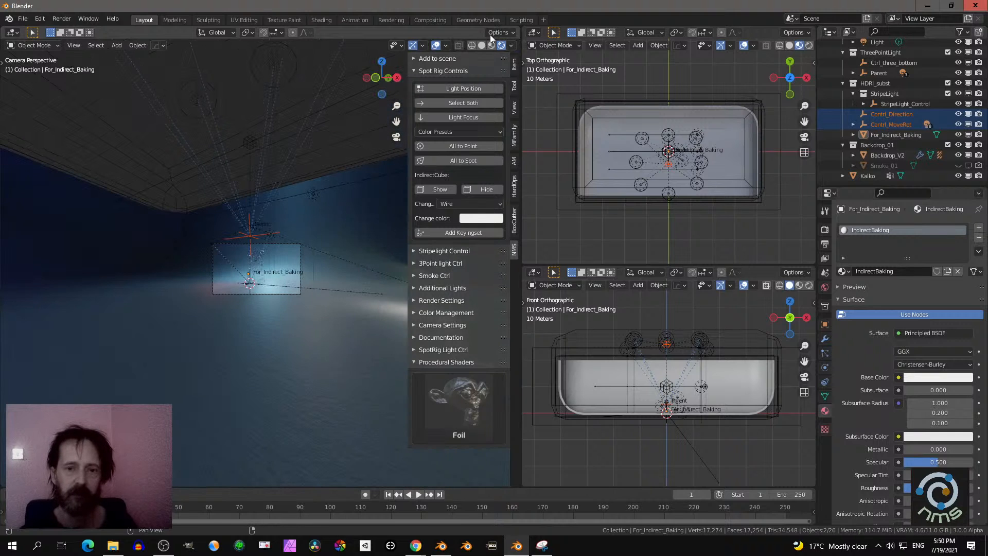
{"action": "left_click", "coordinate": [492, 45]}
{"action": "mouse_move", "coordinate": [317, 155]}
{"action": "middle_mouse_down"}
{"action": "mouse_move", "coordinate": [292, 199]}
{"action": "mouse_move", "coordinate": [299, 190]}
{"action": "middle_mouse_up"}
{"action": "scroll", "coordinate": [289, 194], "scroll_direction": "down", "scroll_amount": 7}
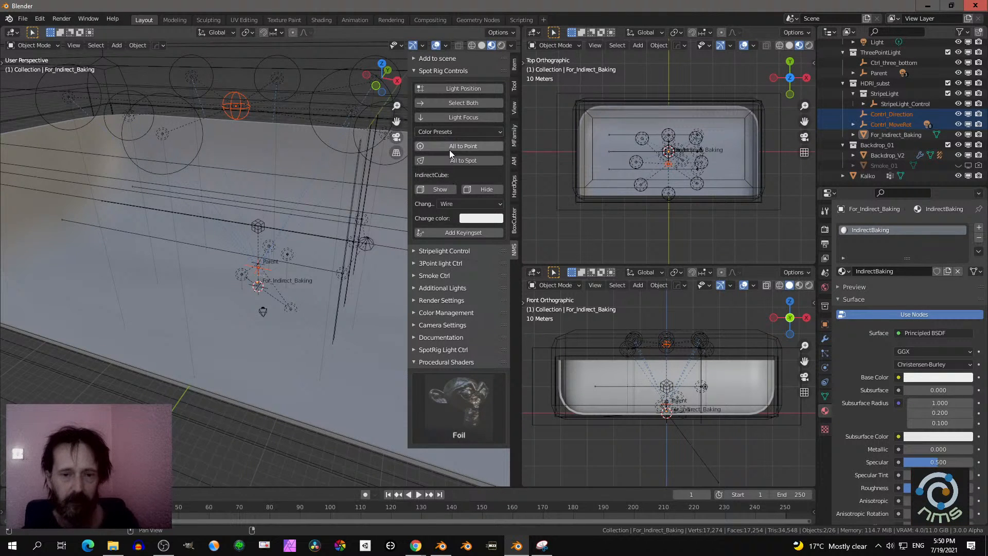
- Show the three-point light controls, bring the light rig into close view and select the key light
{"action": "left_click", "coordinate": [456, 132]}
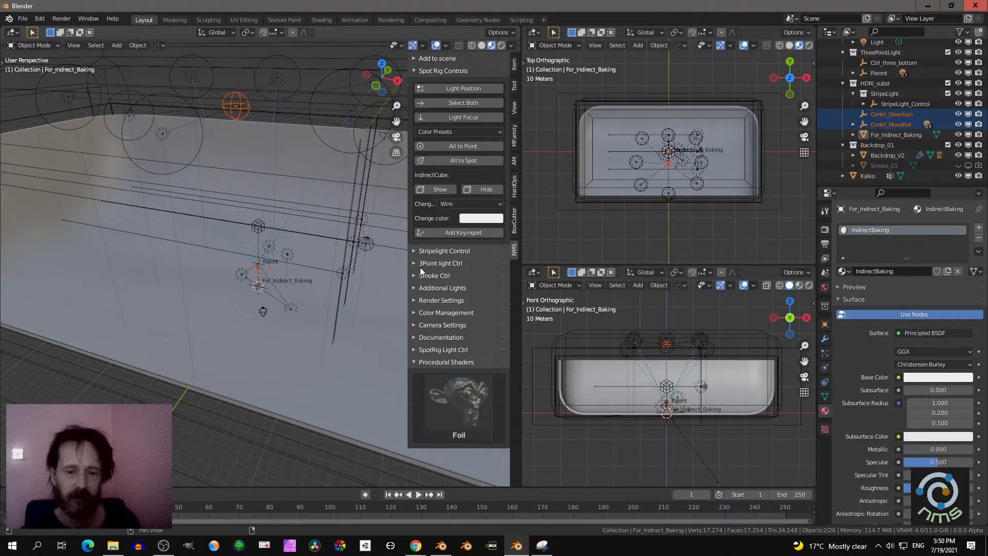
{"action": "left_click", "coordinate": [435, 263]}
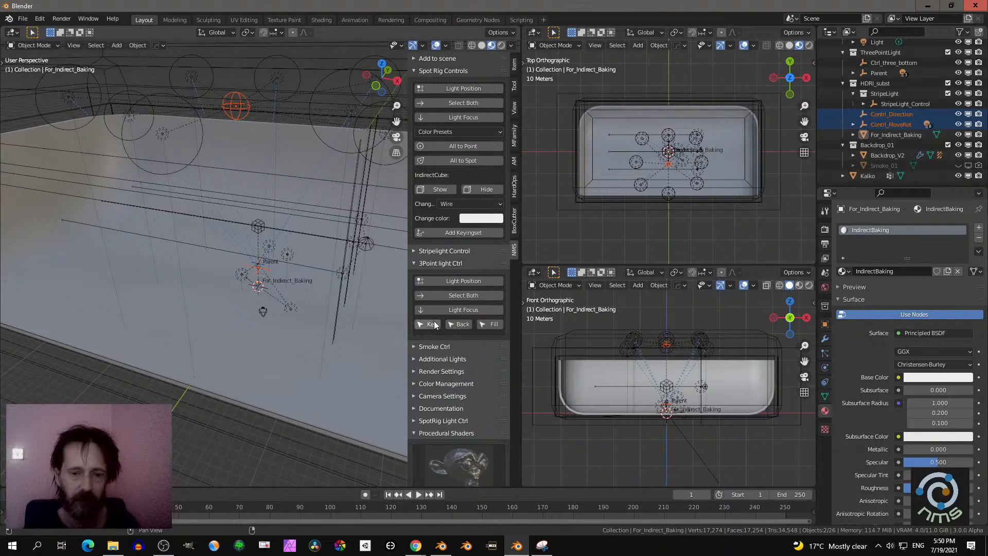
{"action": "scroll", "coordinate": [314, 248], "scroll_direction": "down", "scroll_amount": 2}
{"action": "middle_click_drag", "start_coordinate": [314, 248], "coordinate": [225, 269]}
{"action": "scroll", "coordinate": [313, 237], "scroll_direction": "up", "scroll_amount": 2}
{"action": "middle_click_drag", "start_coordinate": [308, 309], "coordinate": [283, 304]}
{"action": "middle_click_drag", "start_coordinate": [305, 308], "coordinate": [275, 297]}
{"action": "scroll", "coordinate": [276, 298], "scroll_direction": "down", "scroll_amount": 2}
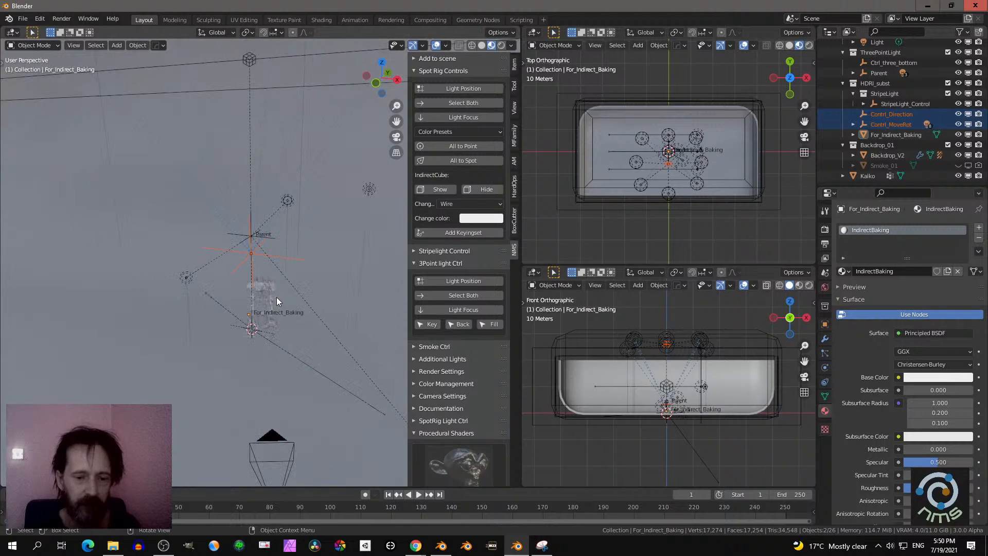
{"action": "left_click", "coordinate": [423, 324]}
- Select the back light of the three-point rig and set its color to black with a value of 0
{"action": "left_click", "coordinate": [455, 324]}
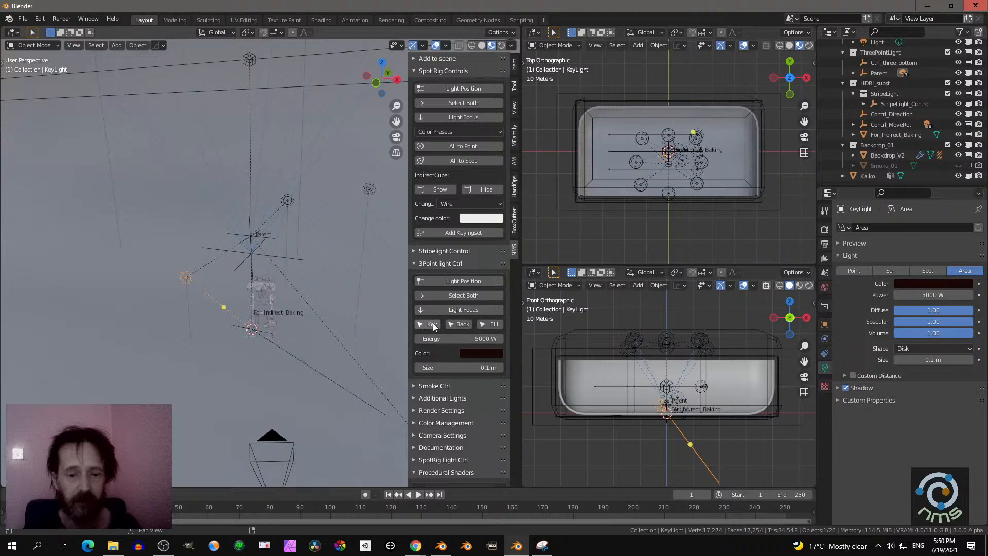
{"action": "left_click", "coordinate": [458, 324]}
{"action": "left_click", "coordinate": [481, 352]}
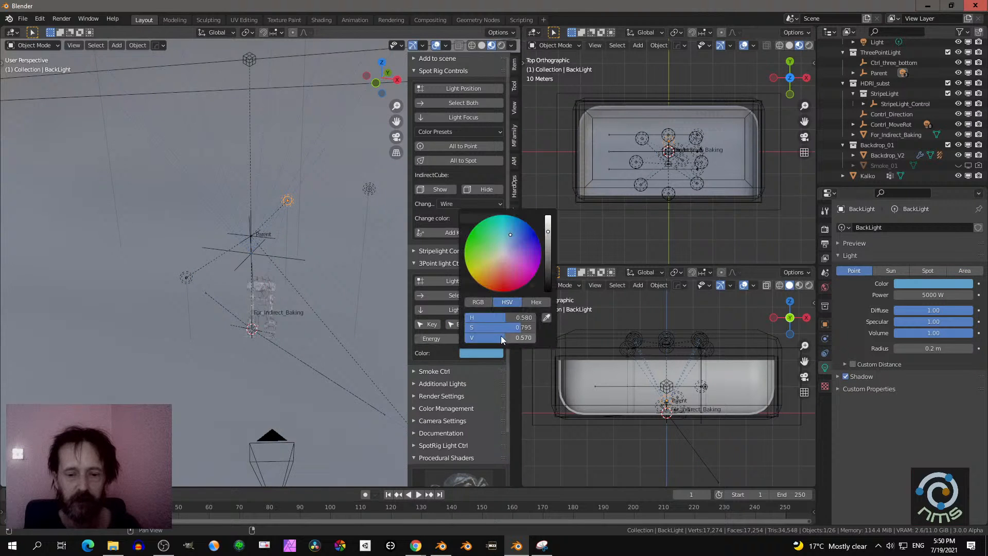
{"action": "left_click_drag", "start_coordinate": [547, 226], "coordinate": [548, 289]}
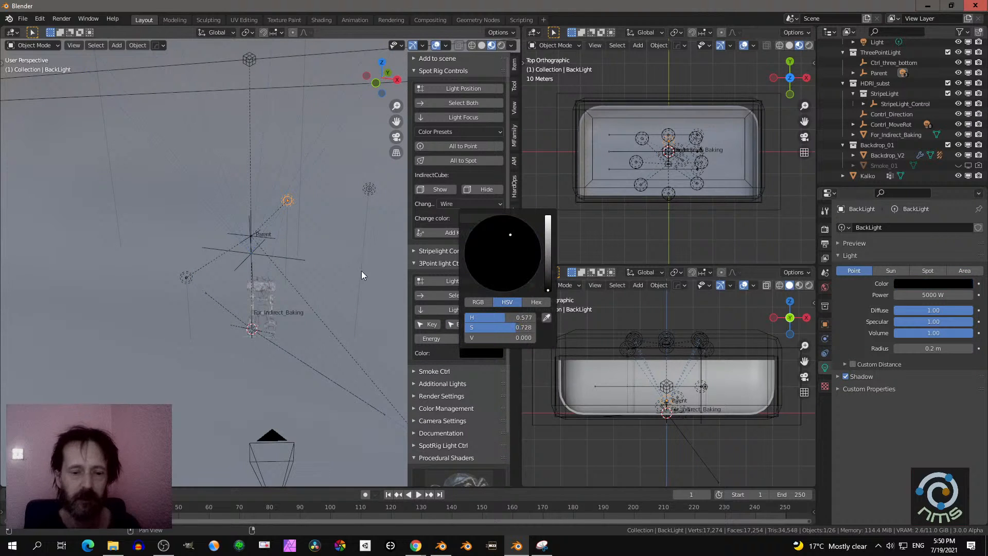
- Select the fill light of the three-point rig and set its color value to 0
{"action": "left_click", "coordinate": [496, 325]}
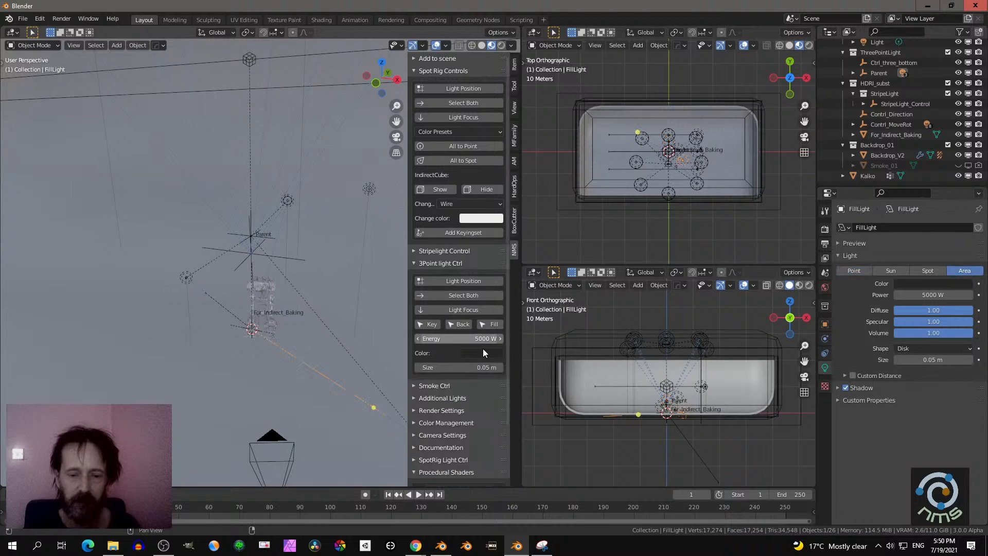
{"action": "left_click", "coordinate": [483, 353]}
{"action": "left_click_drag", "start_coordinate": [547, 282], "coordinate": [547, 289]}
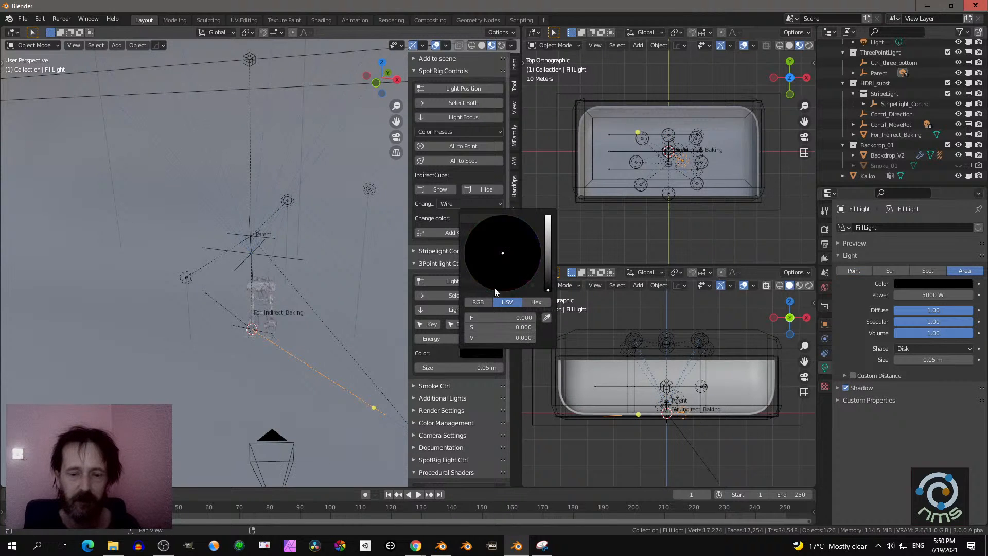
- Collapse the procedural shaders and show the individual light settings under SpotRig Light Ctrl
{"action": "scroll", "coordinate": [459, 416], "scroll_direction": "down", "scroll_amount": 3}
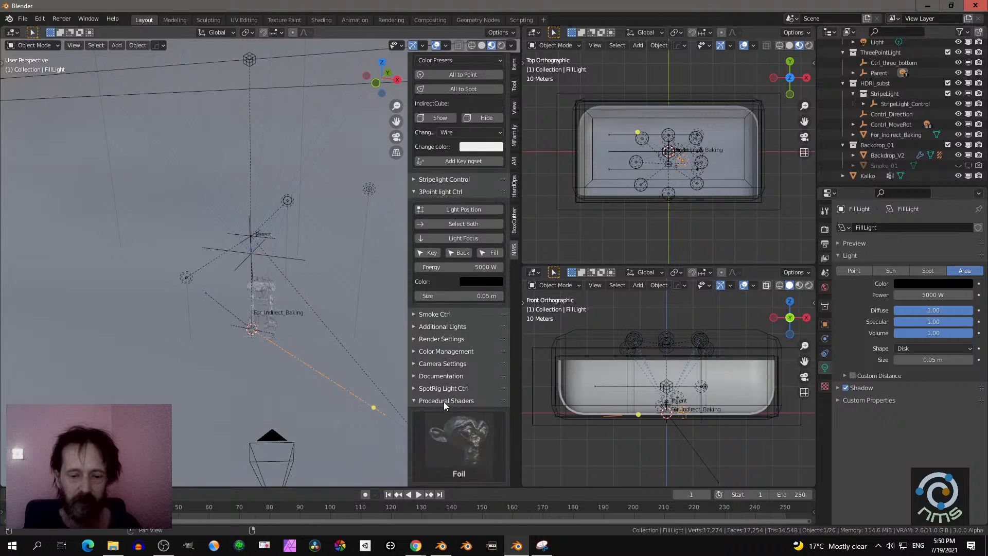
{"action": "left_click", "coordinate": [443, 401]}
{"action": "left_click", "coordinate": [443, 462]}
{"action": "scroll", "coordinate": [448, 455], "scroll_direction": "down", "scroll_amount": 2}
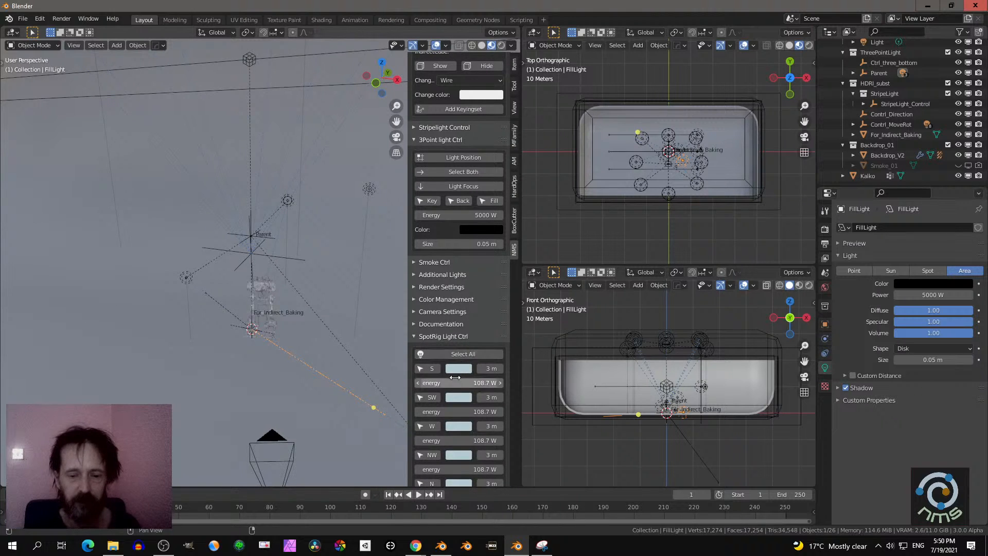
{"action": "scroll", "coordinate": [458, 370], "scroll_direction": "up", "scroll_amount": 6}
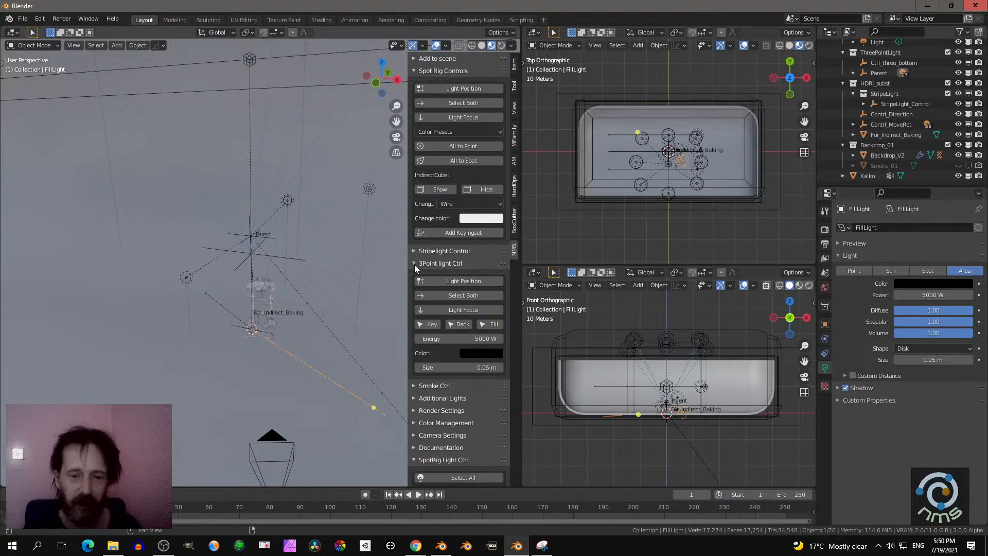
- Show the Stripelight Control settings and darken the stripe light's color
{"action": "left_click", "coordinate": [416, 250]}
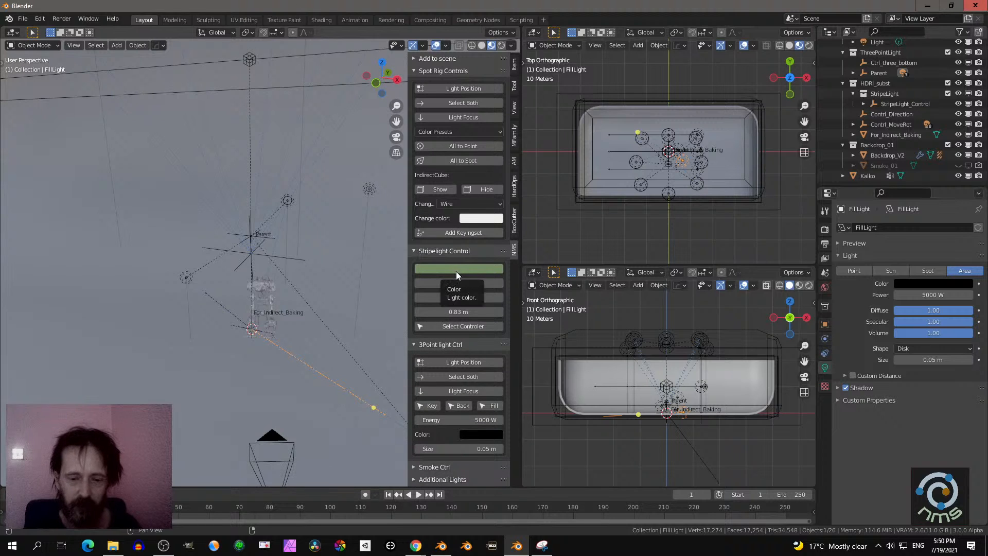
{"action": "left_click", "coordinate": [458, 270]}
{"action": "left_click_drag", "start_coordinate": [507, 171], "coordinate": [503, 207]}
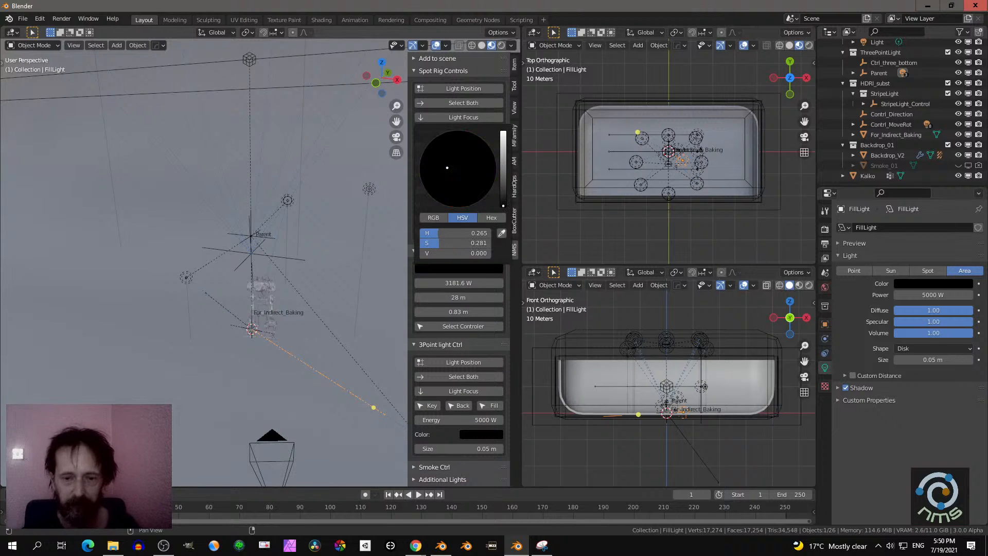
{"action": "scroll", "coordinate": [450, 135], "scroll_direction": "up", "scroll_amount": 8}
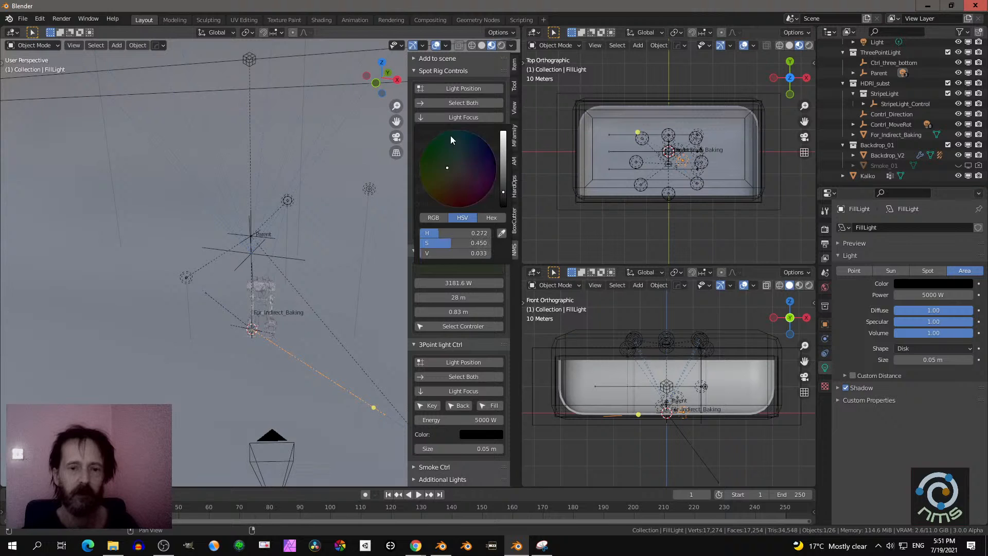
- Collapse the stripe light and three-point light controls, keeping the Spot Rig Controls expanded
{"action": "left_click", "coordinate": [418, 72]}
{"action": "left_click", "coordinate": [424, 83]}
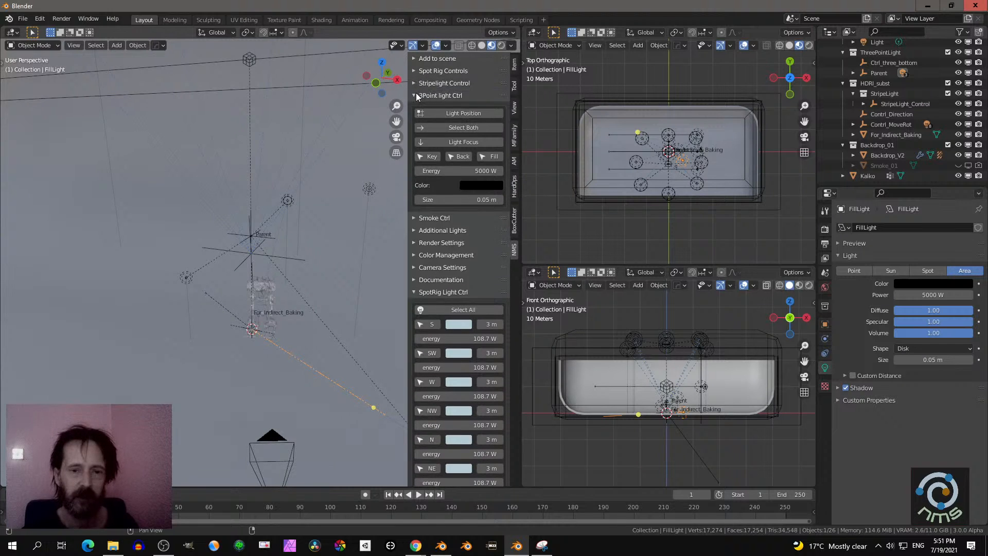
{"action": "left_click", "coordinate": [417, 95]}
{"action": "left_click", "coordinate": [428, 70]}
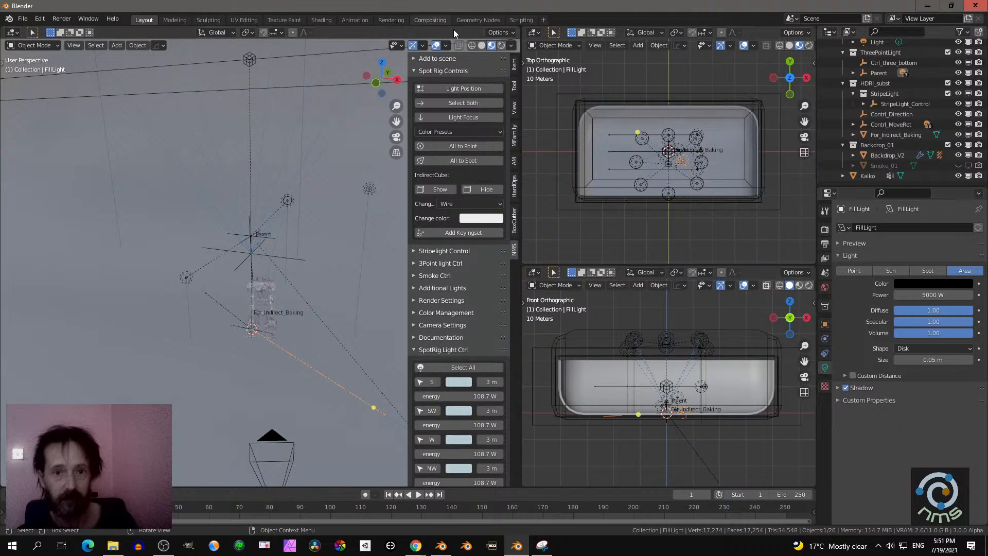
- Show the character through the camera in Rendered shading and expand the Render Settings controls
{"action": "left_click", "coordinate": [501, 45]}
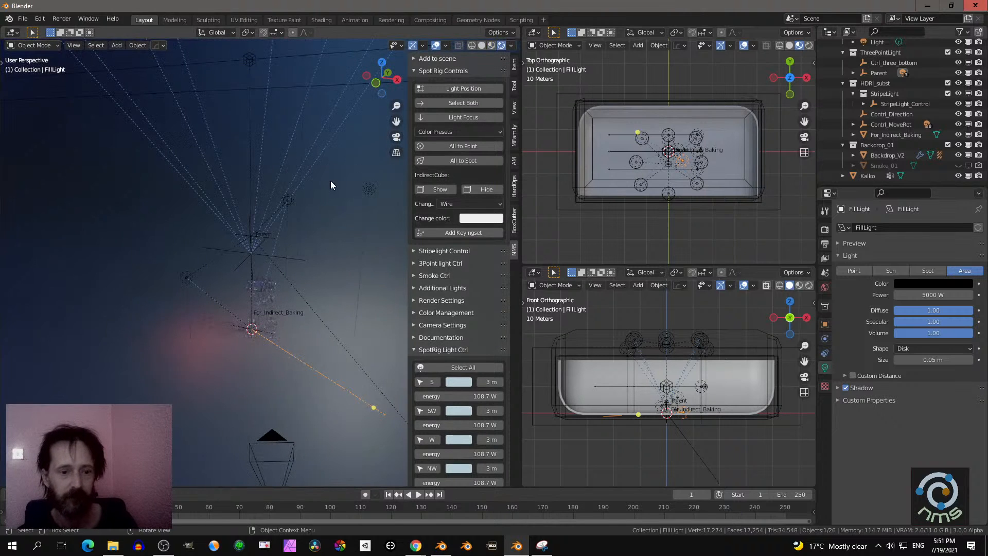
{"action": "left_click", "coordinate": [435, 302]}
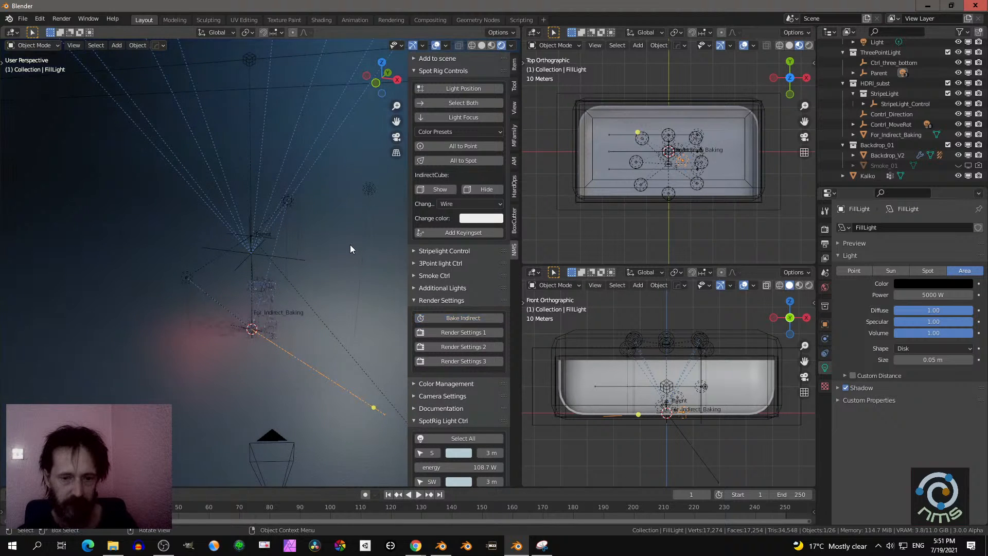
{"action": "key", "text": "KP_0"}
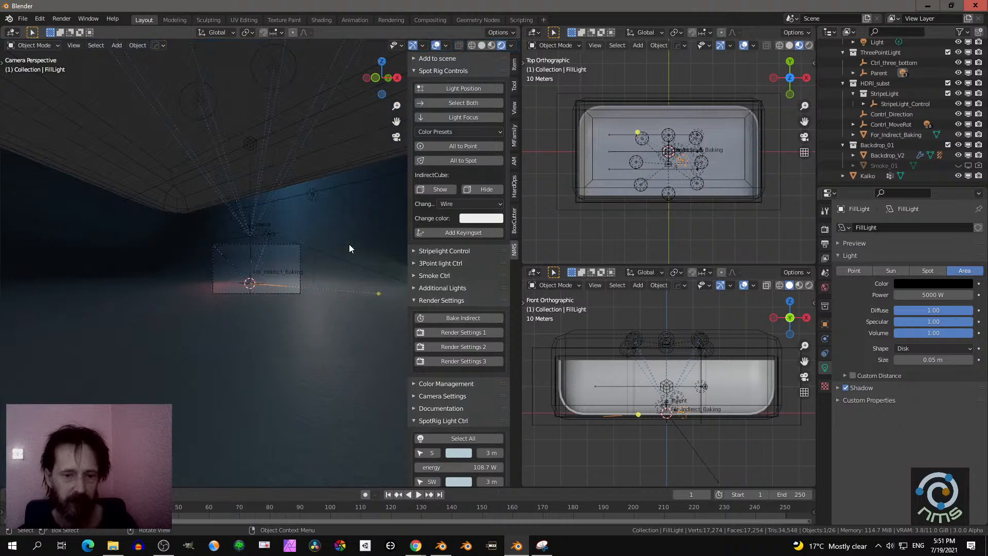
{"action": "scroll", "coordinate": [348, 244], "scroll_direction": "up", "scroll_amount": 1}
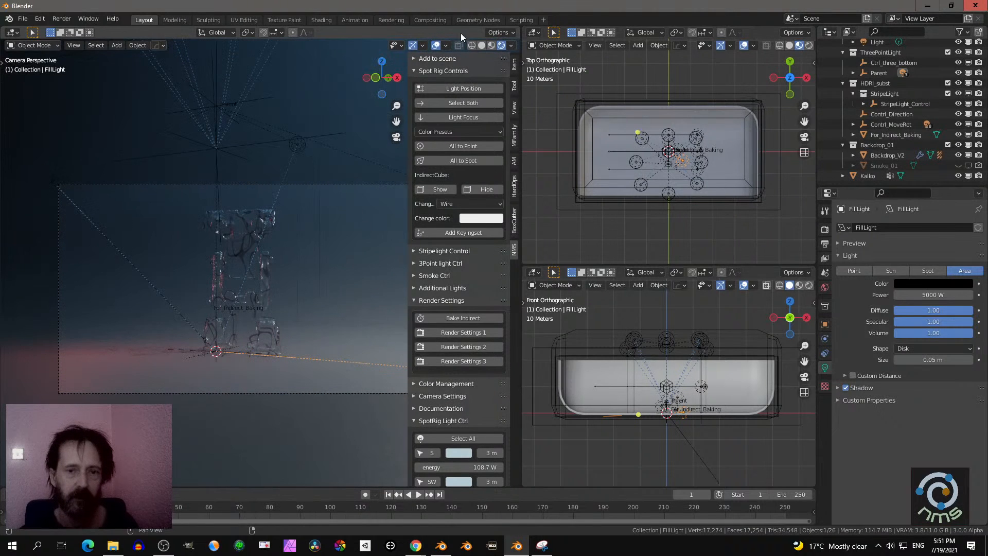
{"action": "middle_click_drag", "start_coordinate": [344, 166], "coordinate": [310, 163], "text": "shift"}
- Select both spot rig controls, enlarge the rig in the orthographic views and hide the overlays in the camera viewport
{"action": "left_click", "coordinate": [460, 102]}
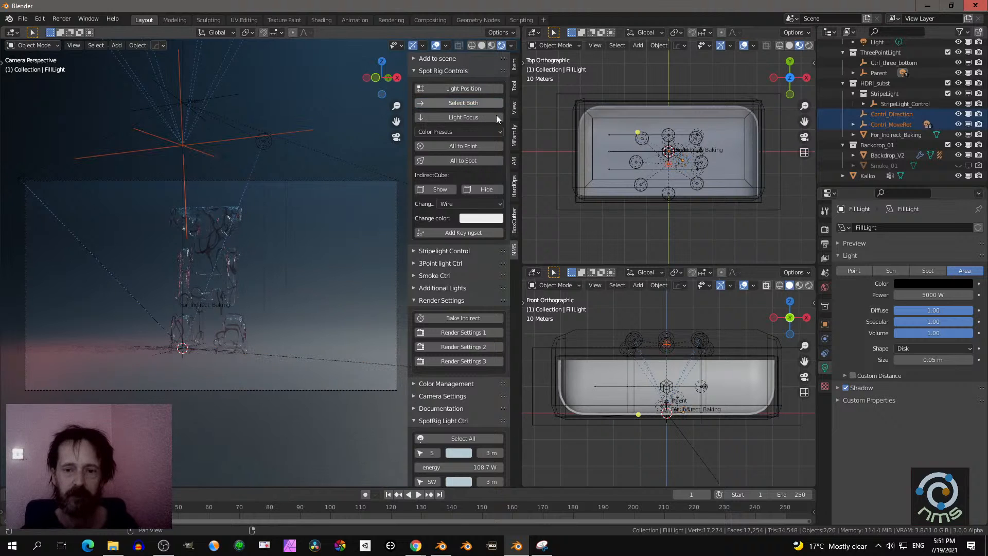
{"action": "scroll", "coordinate": [685, 214], "scroll_direction": "up", "scroll_amount": 2}
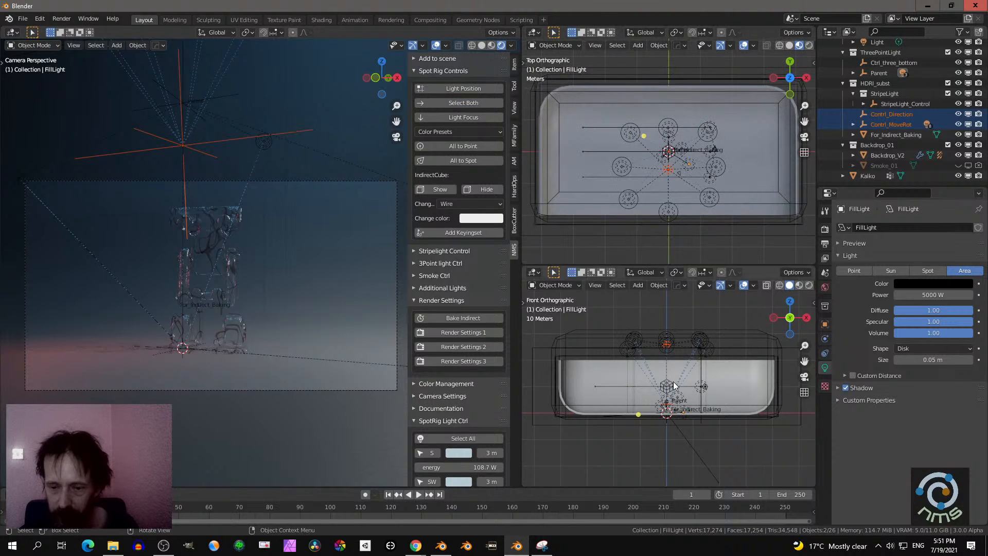
{"action": "scroll", "coordinate": [673, 382], "scroll_direction": "up", "scroll_amount": 3}
{"action": "scroll", "coordinate": [650, 316], "scroll_direction": "up", "scroll_amount": 1}
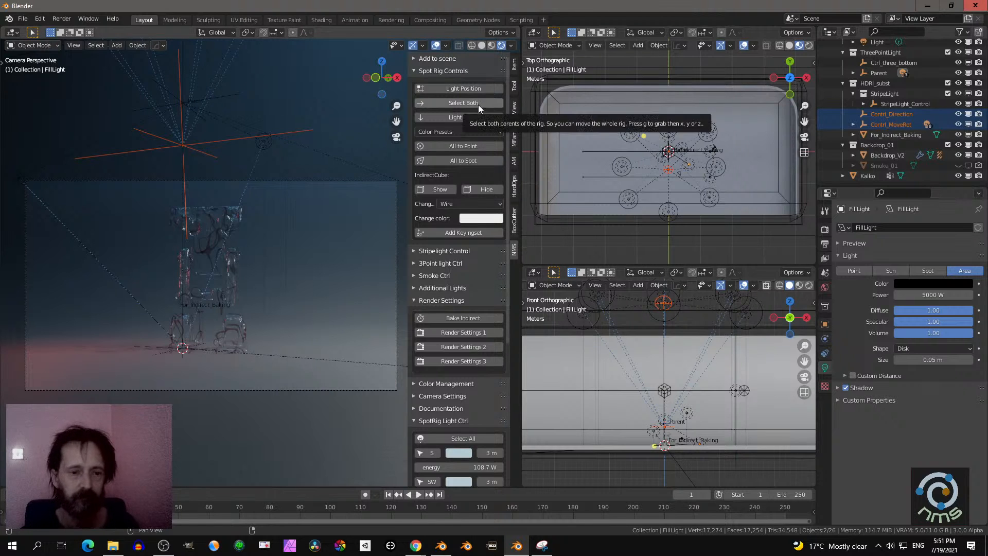
{"action": "left_click", "coordinate": [435, 45]}
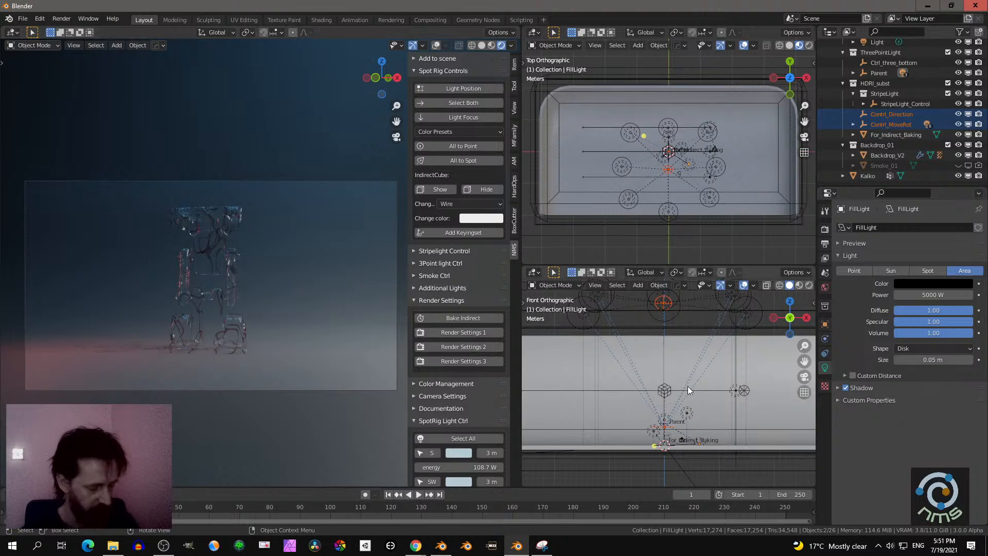
- Try moving both spot rig controls along the global X axis and along the global Z axis
{"action": "key", "text": "g"}
{"action": "key", "text": "x"}
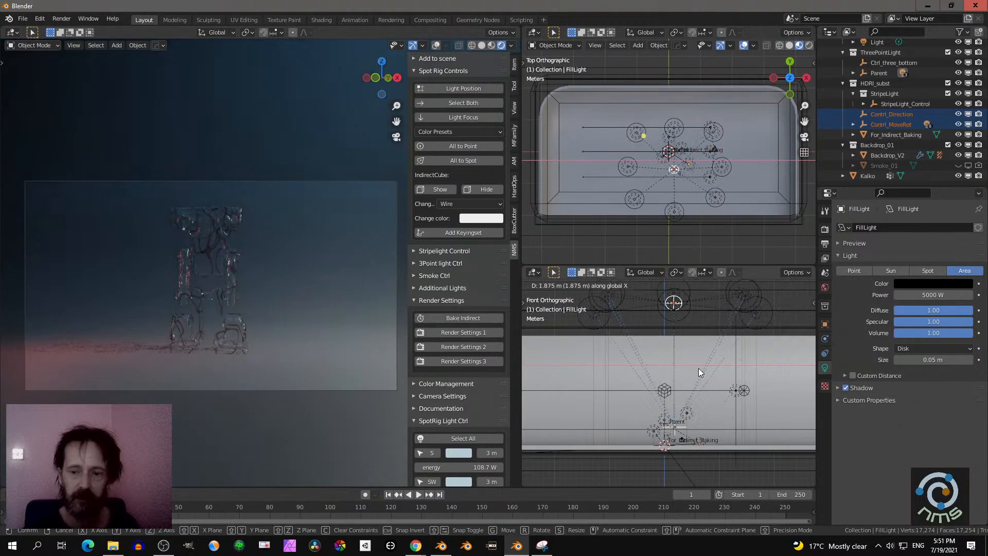
{"action": "key", "text": "z"}
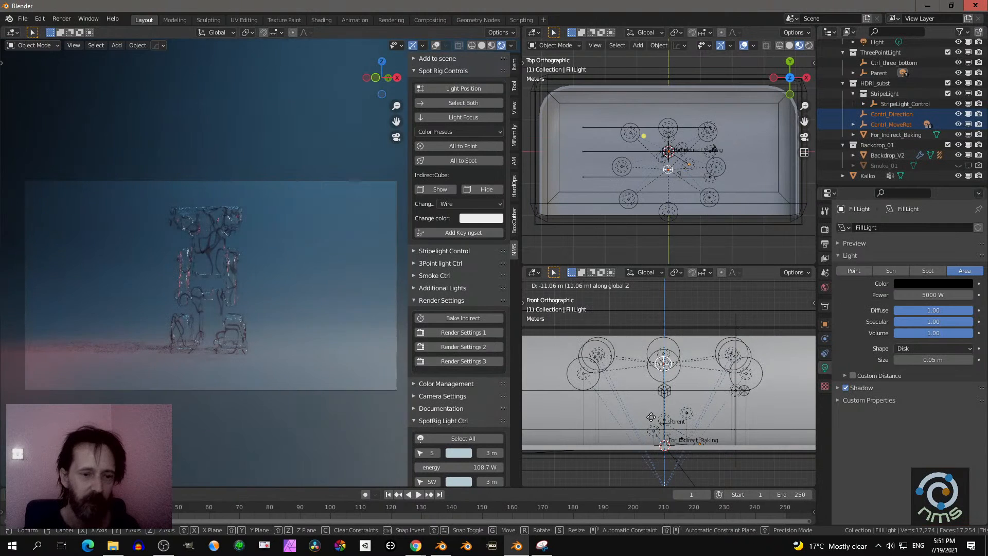
{"action": "left_click", "coordinate": [662, 360]}
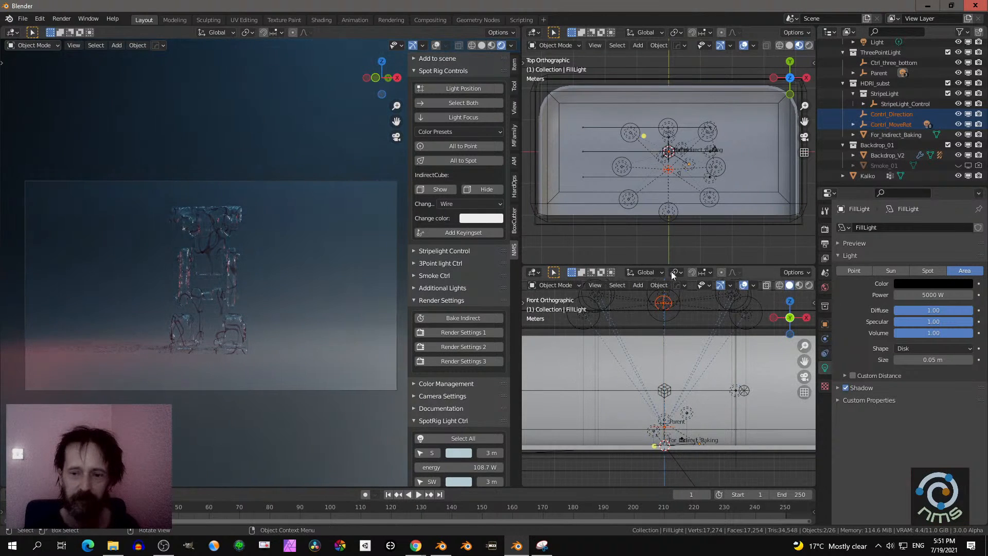
- Try the Outdoor and Orange-Teal color presets on the spot rig lights
{"action": "left_click", "coordinate": [458, 132]}
{"action": "left_click", "coordinate": [462, 144]}
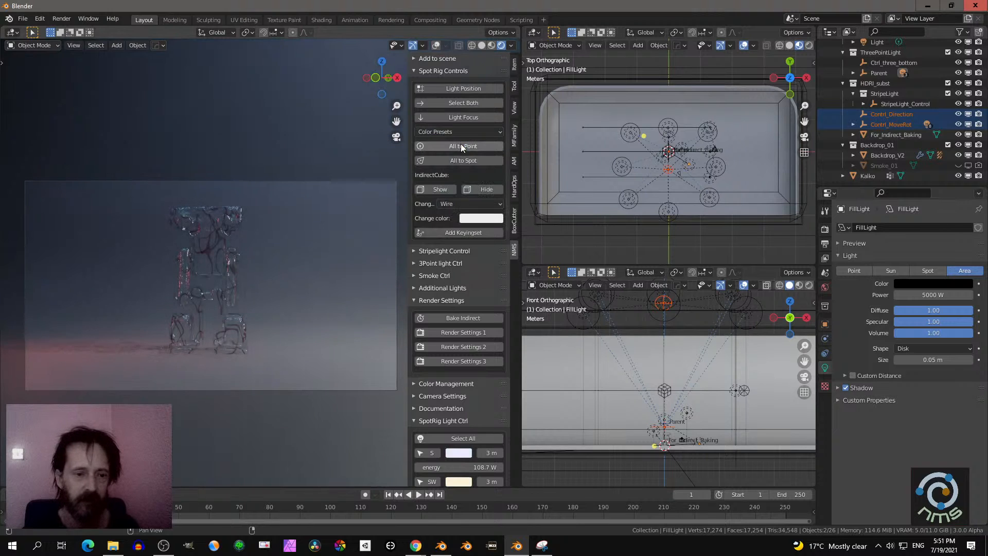
{"action": "left_click", "coordinate": [459, 133]}
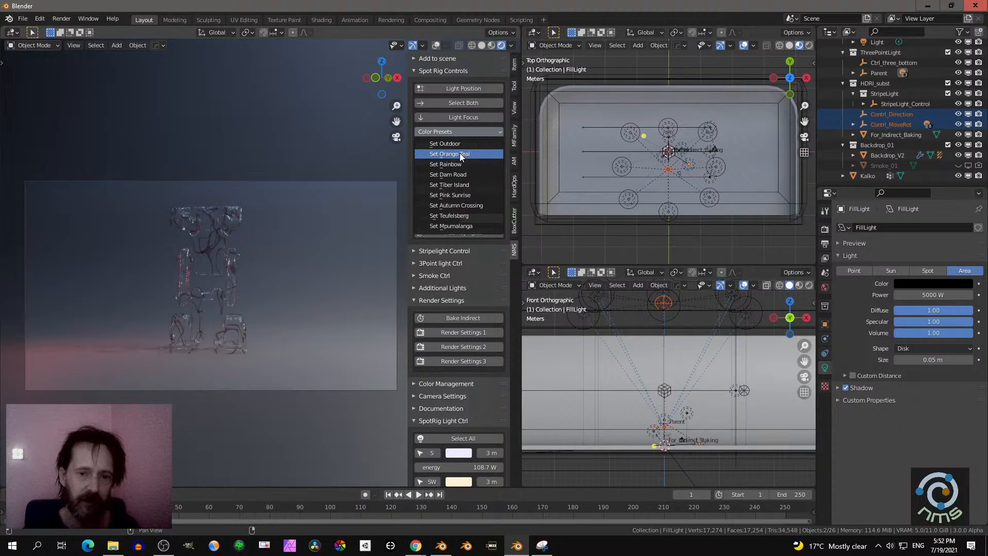
{"action": "left_click", "coordinate": [459, 153]}
- Apply the Dam Road color preset to the spot rig lights and bake the indirect lighting
{"action": "left_click", "coordinate": [455, 133]}
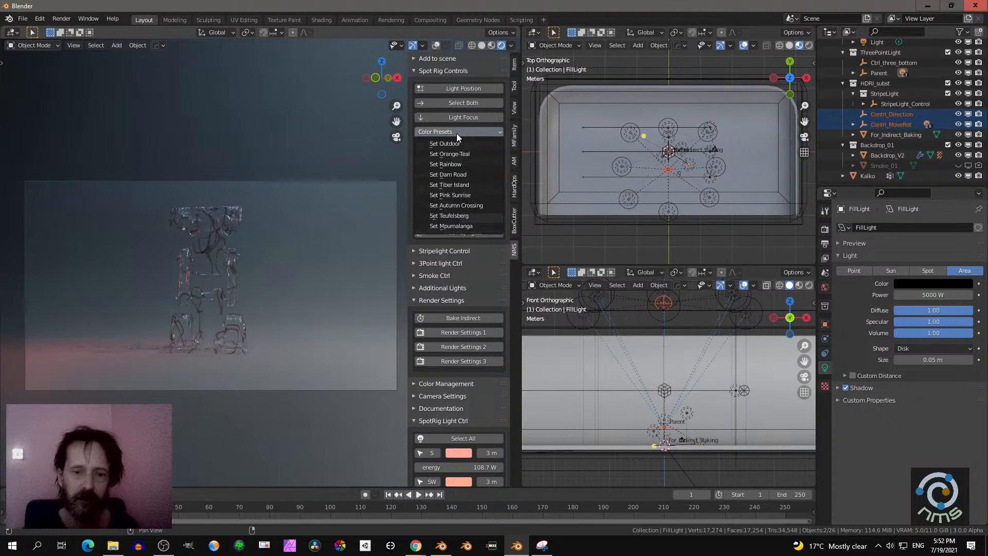
{"action": "left_click", "coordinate": [447, 177]}
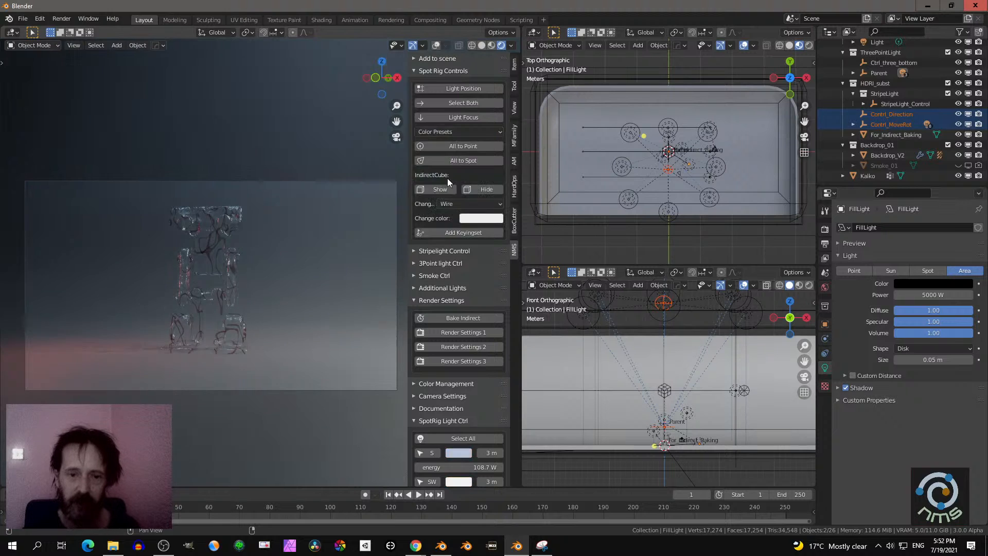
{"action": "left_click", "coordinate": [463, 315]}
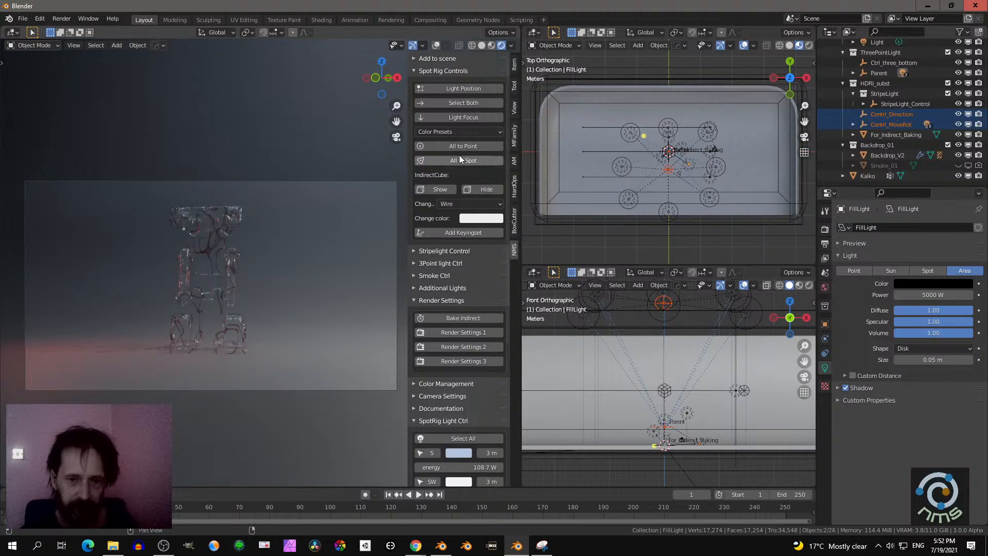
- Apply the Autumn Crossing color preset to the spot rig lights and bake the indirect lighting again
{"action": "left_click", "coordinate": [458, 132]}
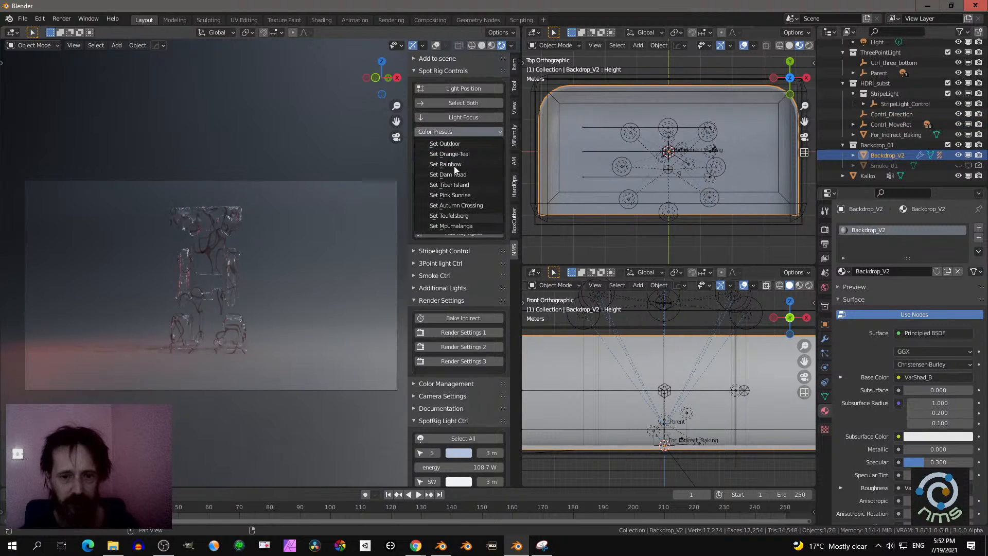
{"action": "left_click", "coordinate": [456, 206]}
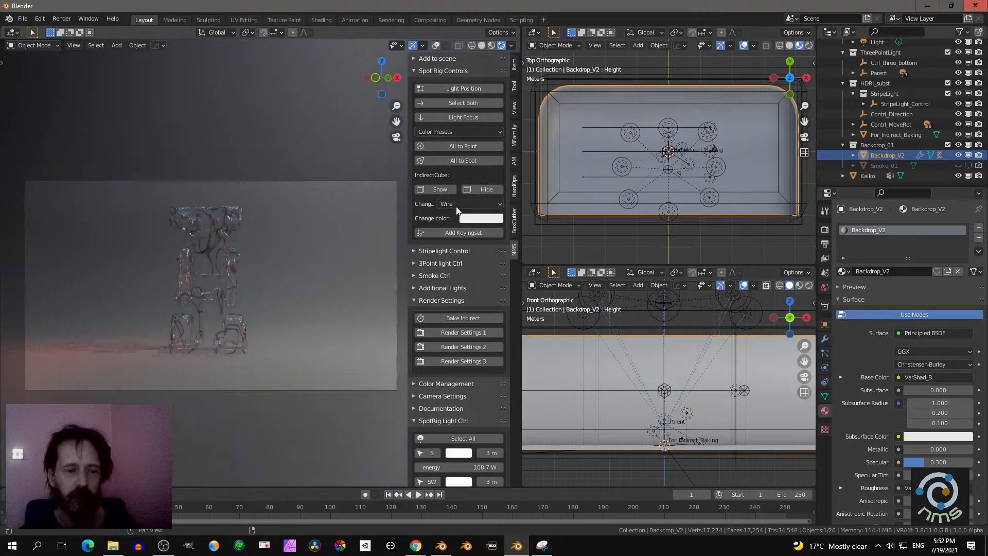
{"action": "left_click", "coordinate": [459, 320]}
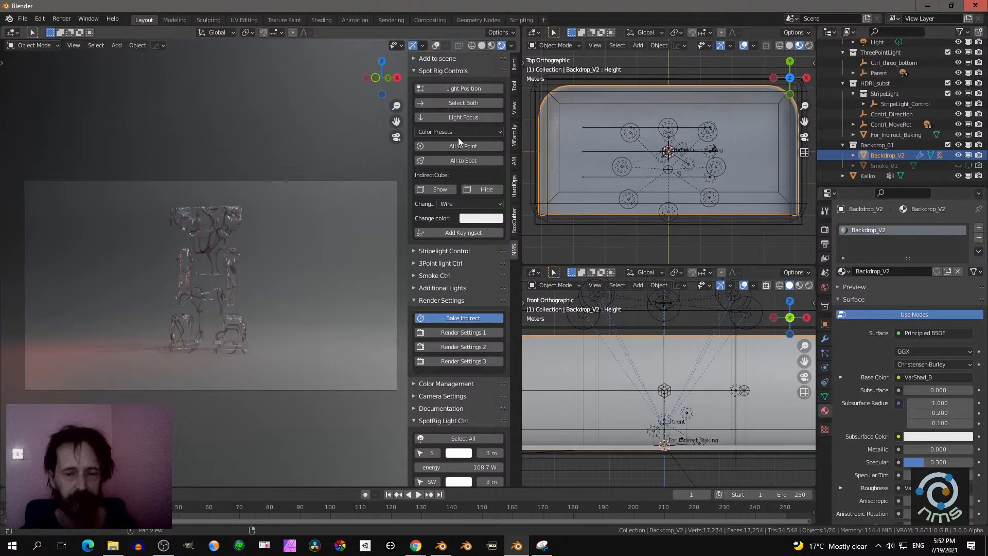
- Select the spot rig's S light, try a fully saturated red color on it and return it to white
{"action": "scroll", "coordinate": [443, 267], "scroll_direction": "down", "scroll_amount": 8}
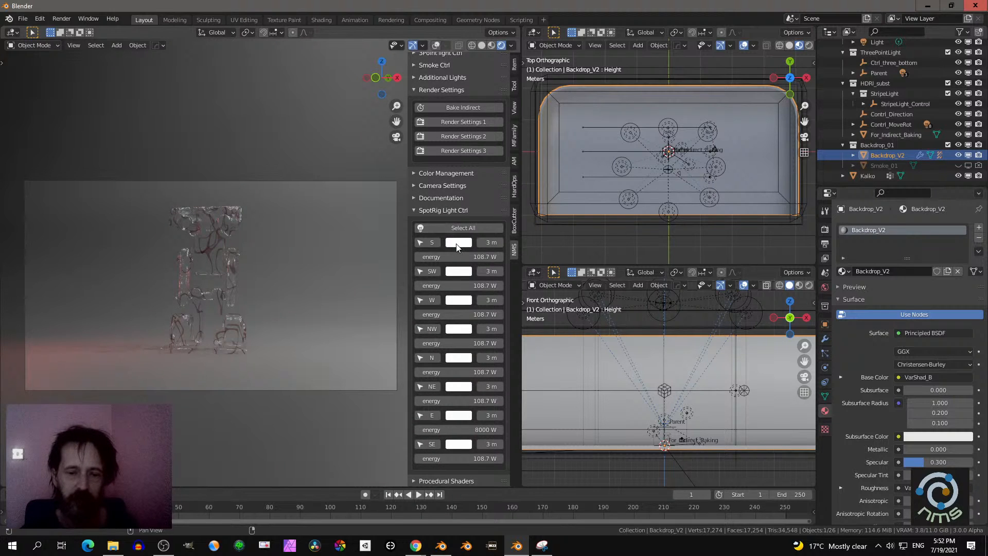
{"action": "left_click", "coordinate": [420, 243]}
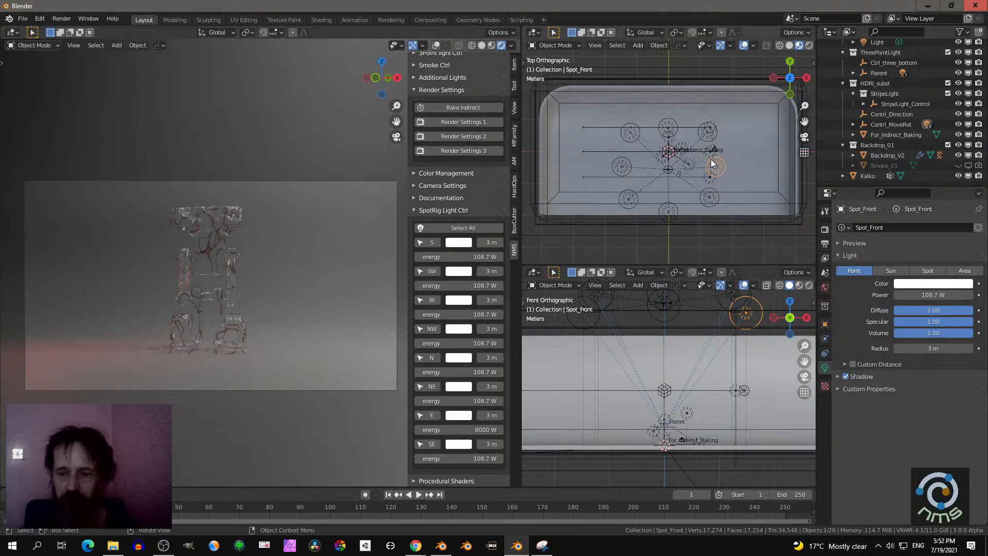
{"action": "left_click", "coordinate": [453, 243]}
{"action": "left_click", "coordinate": [489, 153]}
{"action": "left_click_drag", "start_coordinate": [489, 153], "coordinate": [484, 180]}
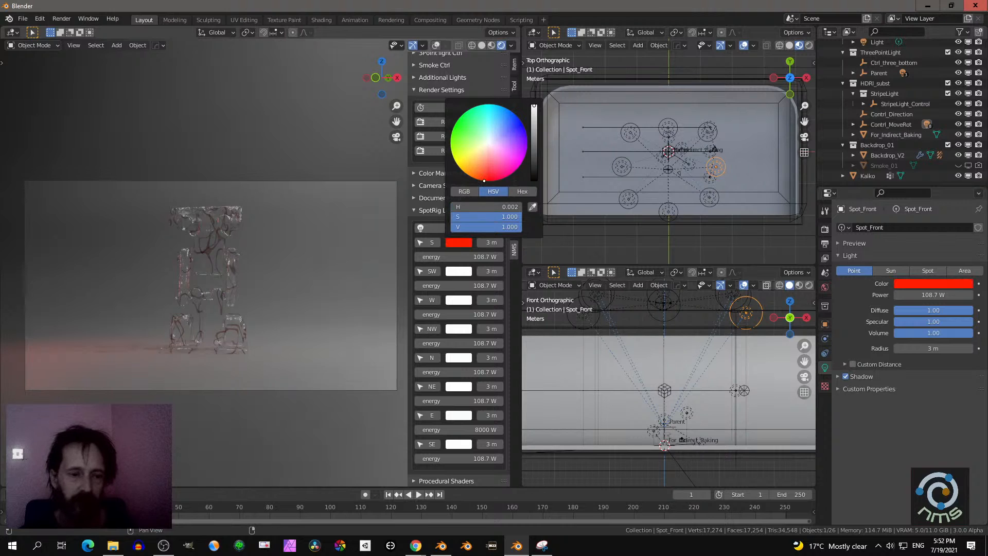
{"action": "left_click", "coordinate": [488, 142]}
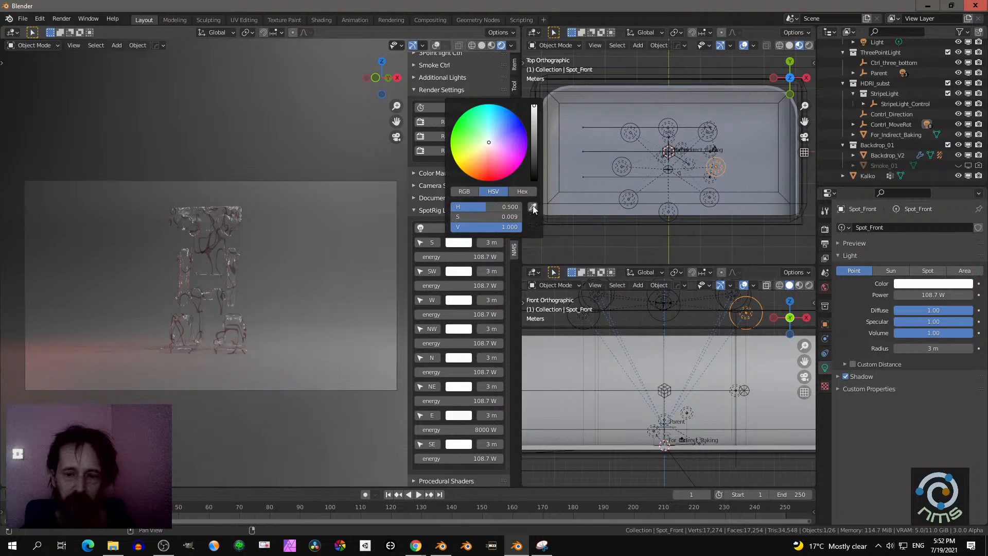
- Set the S light's energy to 5000 W, try different colors on it and reset its color to white
{"action": "left_click", "coordinate": [460, 256]}
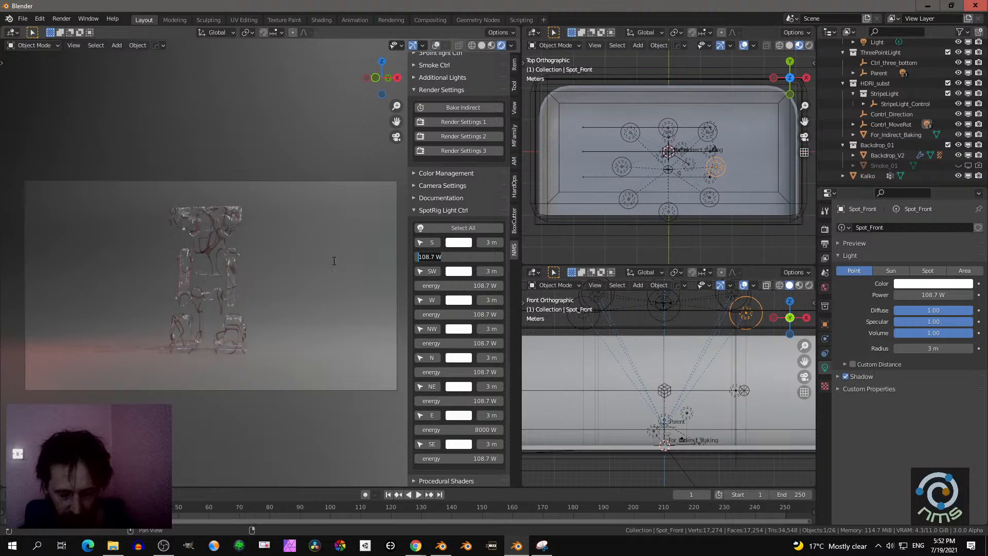
{"action": "type", "text": "5000"}
{"action": "key", "text": "Return"}
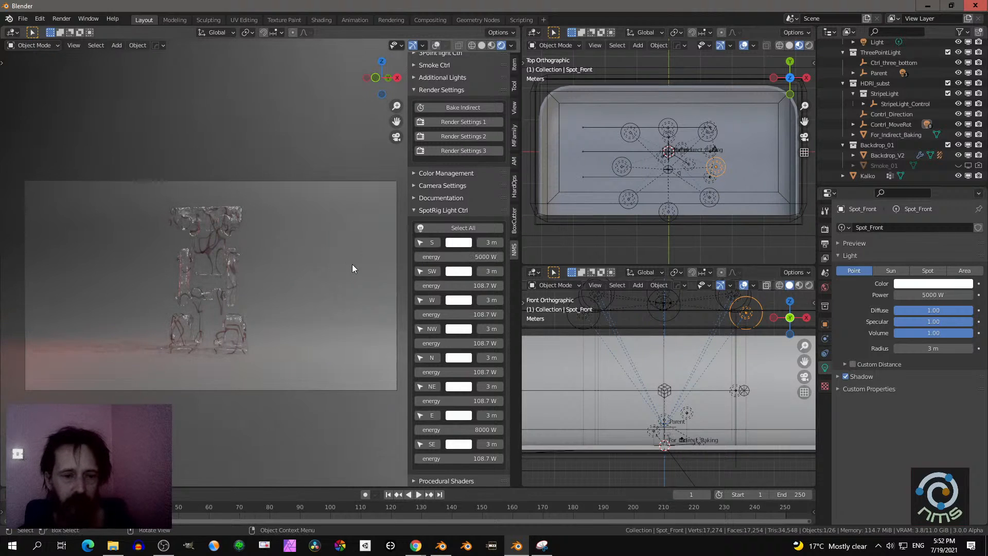
{"action": "left_click", "coordinate": [455, 243]}
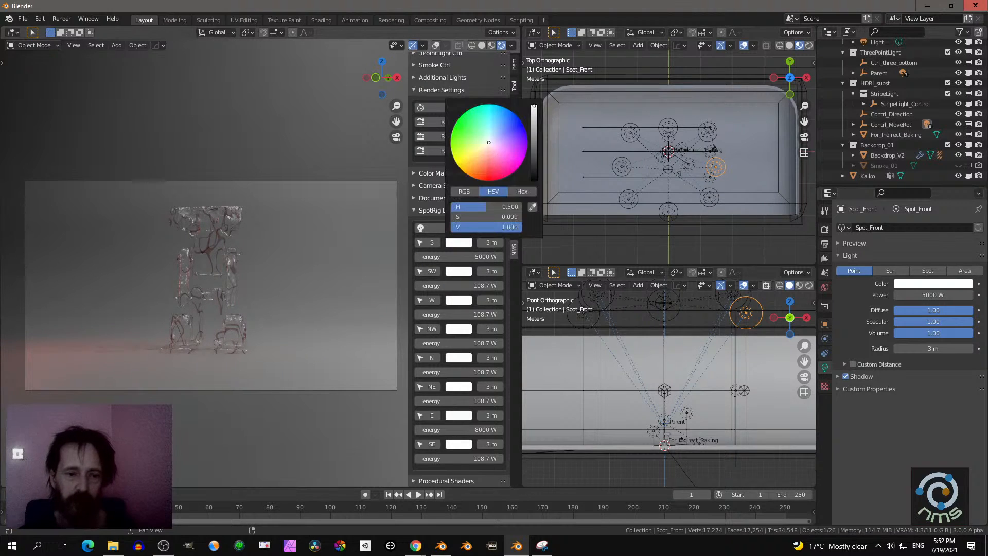
{"action": "left_click", "coordinate": [481, 180]}
{"action": "left_click_drag", "start_coordinate": [481, 180], "coordinate": [498, 122]}
{"action": "key", "text": "BackSpace"}
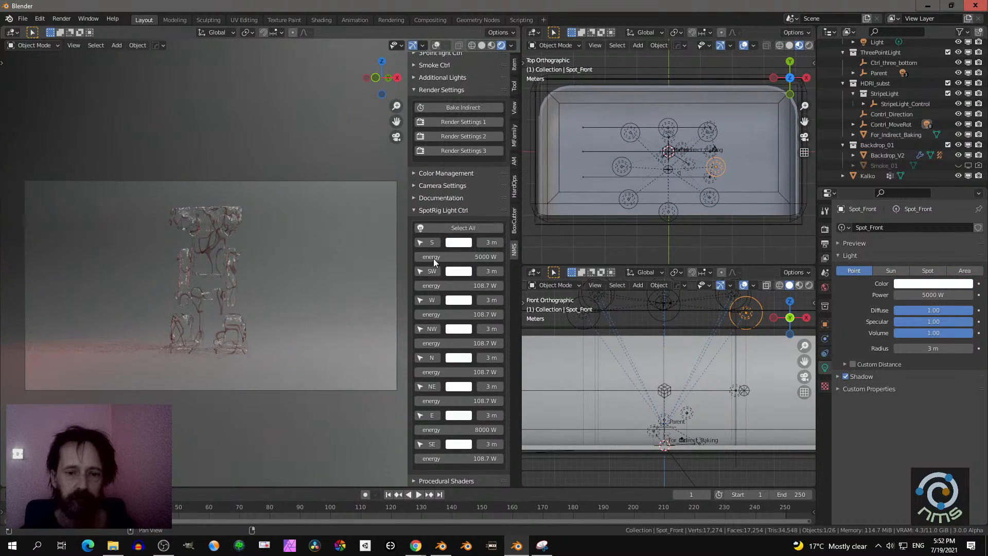
- Set the energy of the spot rig's S light to 108 W
{"action": "left_click", "coordinate": [457, 255]}
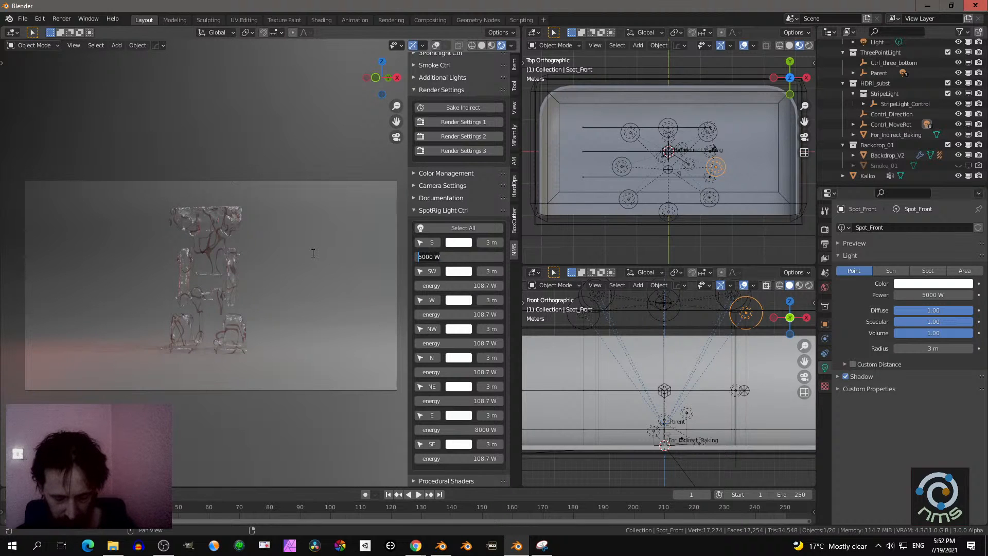
{"action": "type", "text": "108"}
{"action": "key", "text": "Return"}
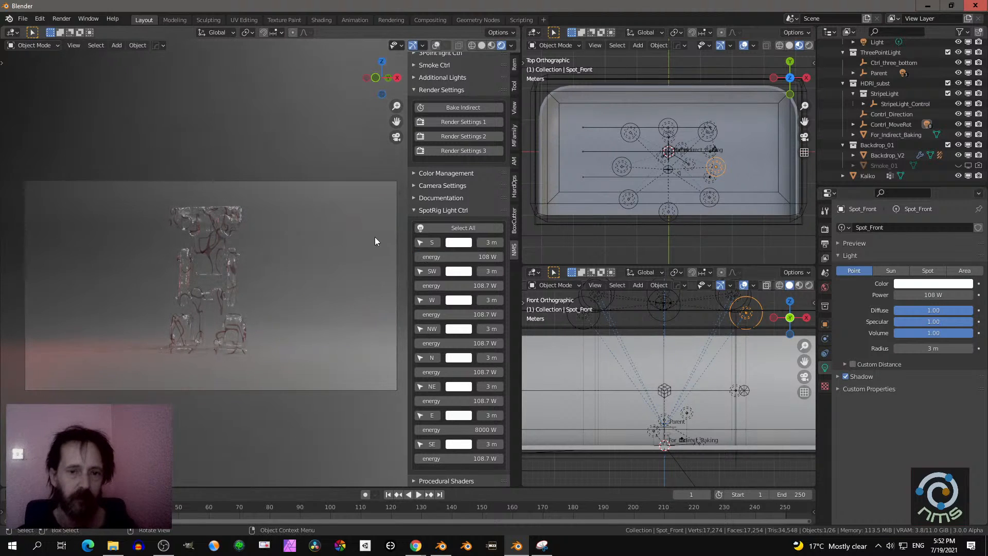
- Hide the indirect cube, show it again and set its display type to Solid
{"action": "scroll", "coordinate": [444, 172], "scroll_direction": "up", "scroll_amount": 10}
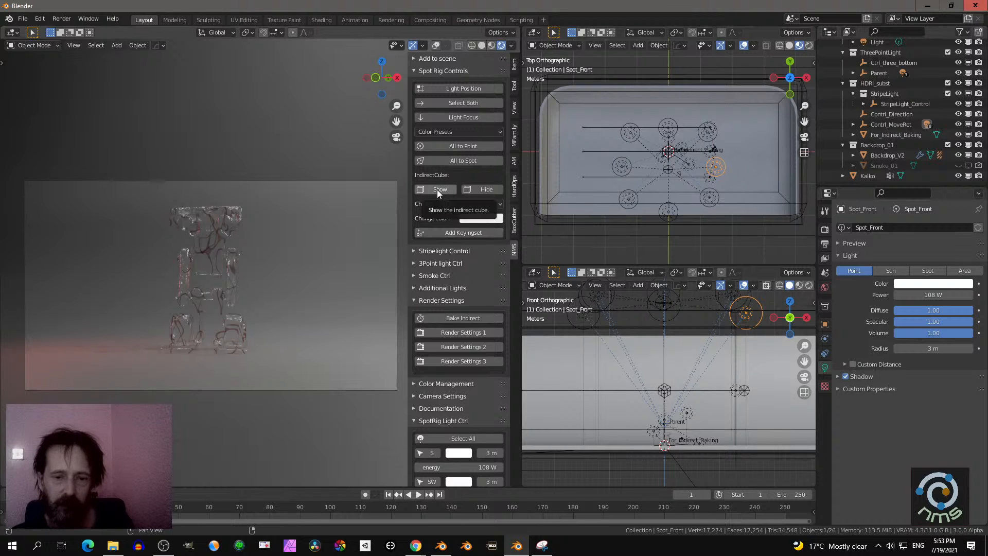
{"action": "left_click", "coordinate": [475, 189]}
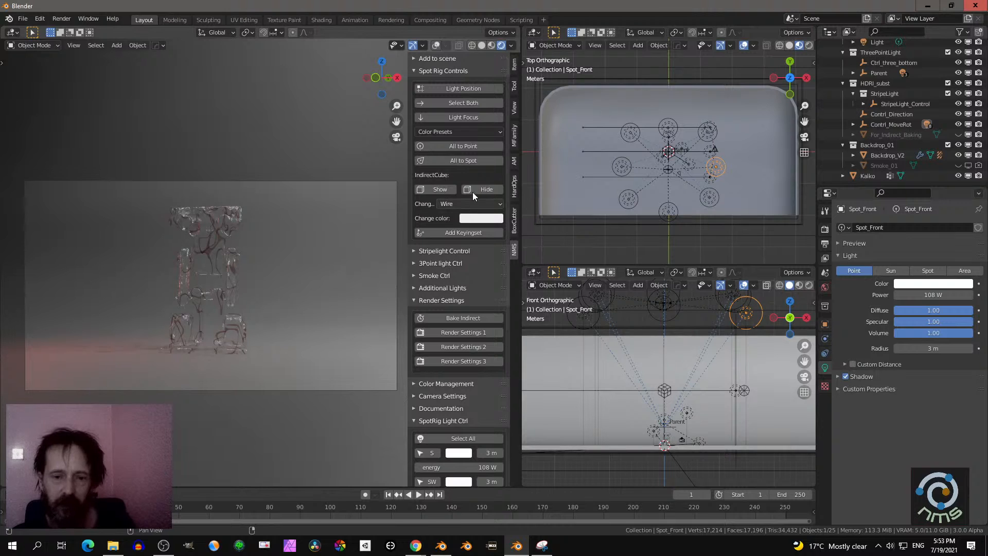
{"action": "left_click", "coordinate": [473, 204]}
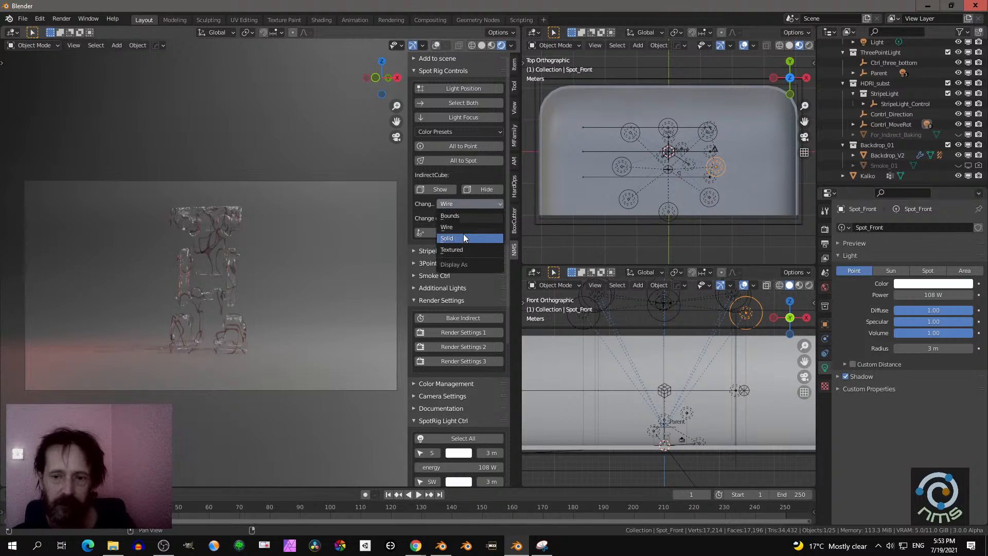
{"action": "left_click", "coordinate": [440, 190]}
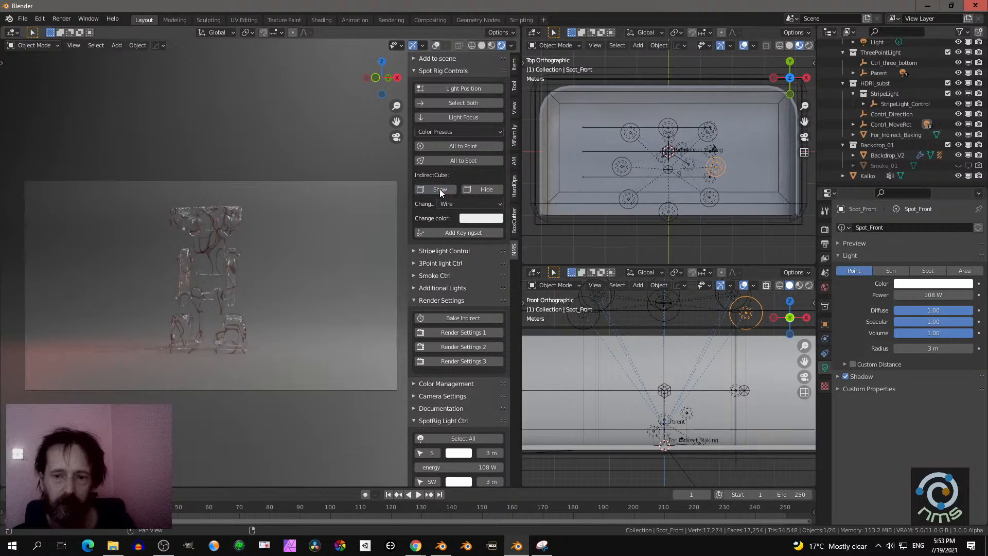
{"action": "left_click", "coordinate": [469, 204]}
{"action": "left_click", "coordinate": [455, 238]}
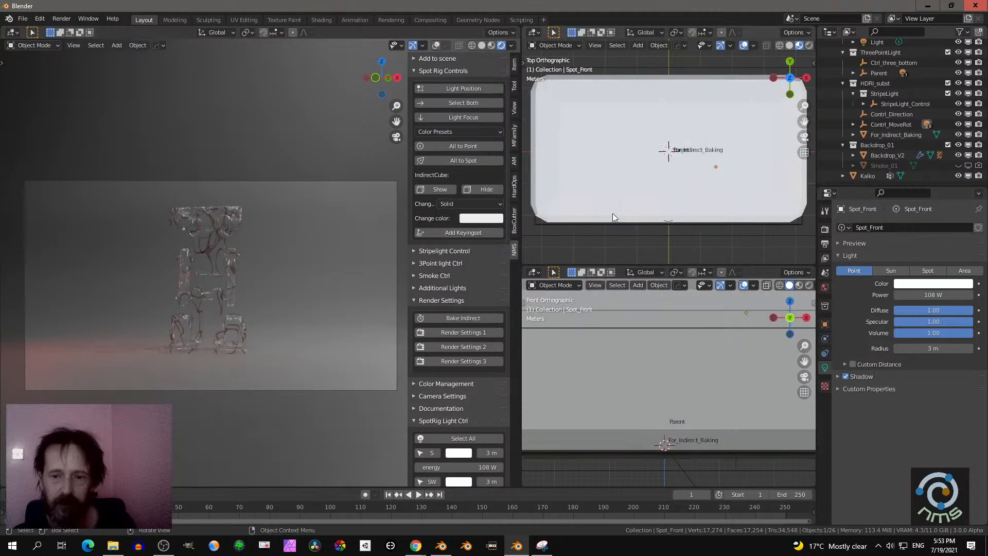
- Color the indirect cube bright purple (H 0.728, S 0.902, V 1.000) and bake the indirect lighting
{"action": "left_click", "coordinate": [474, 218]}
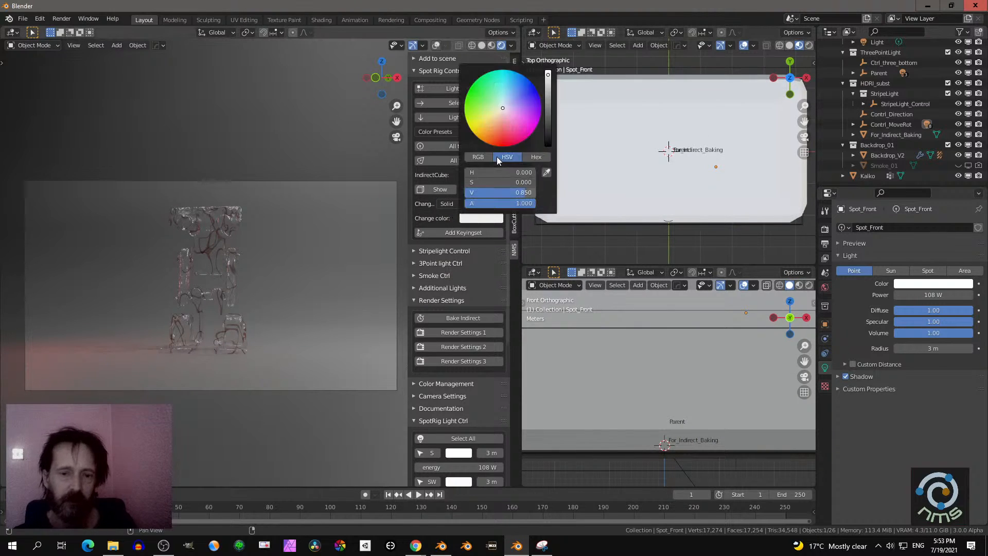
{"action": "mouse_move", "coordinate": [499, 114]}
{"action": "left_mouse_down"}
{"action": "mouse_move", "coordinate": [517, 101]}
{"action": "mouse_move", "coordinate": [527, 108]}
{"action": "left_mouse_up"}
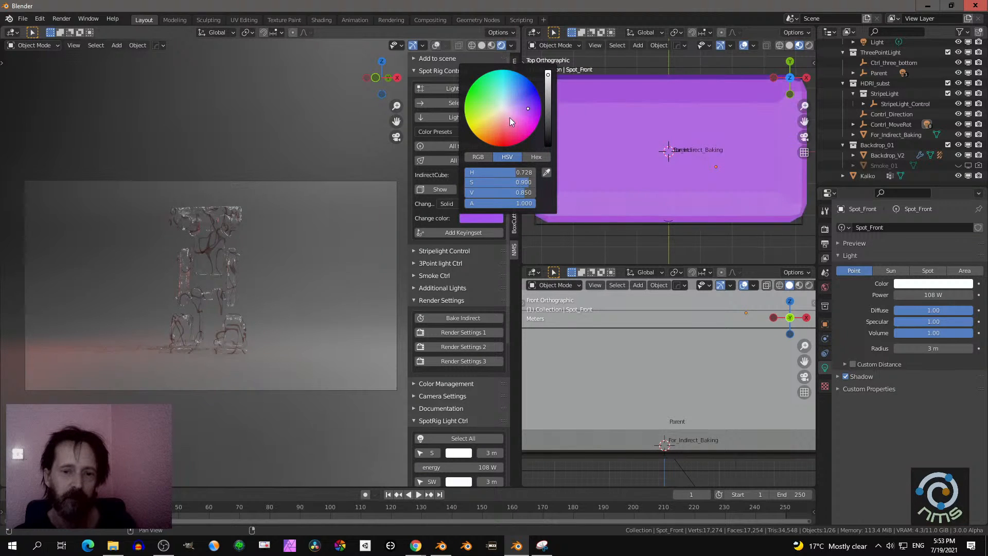
{"action": "left_click", "coordinate": [474, 217]}
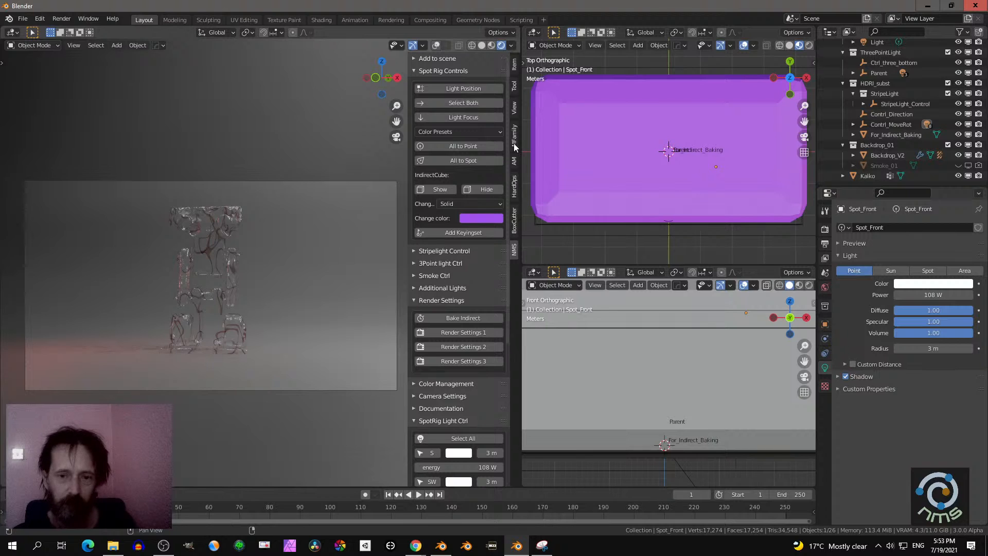
{"action": "left_click_drag", "start_coordinate": [548, 75], "coordinate": [548, 69]}
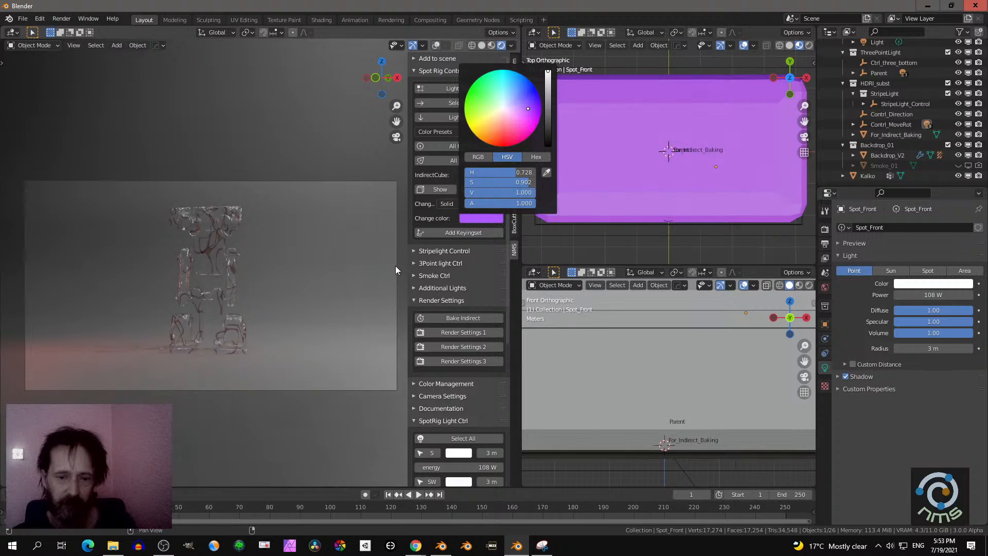
{"action": "left_click", "coordinate": [443, 318]}
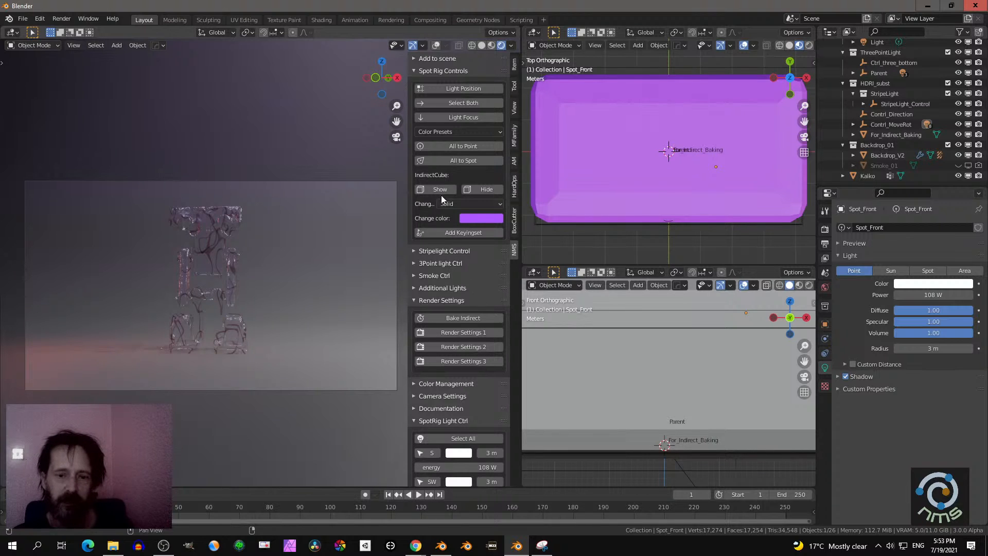
- Set the indirect cube's display type to Wire and view the set in perspective
{"action": "left_click", "coordinate": [454, 205]}
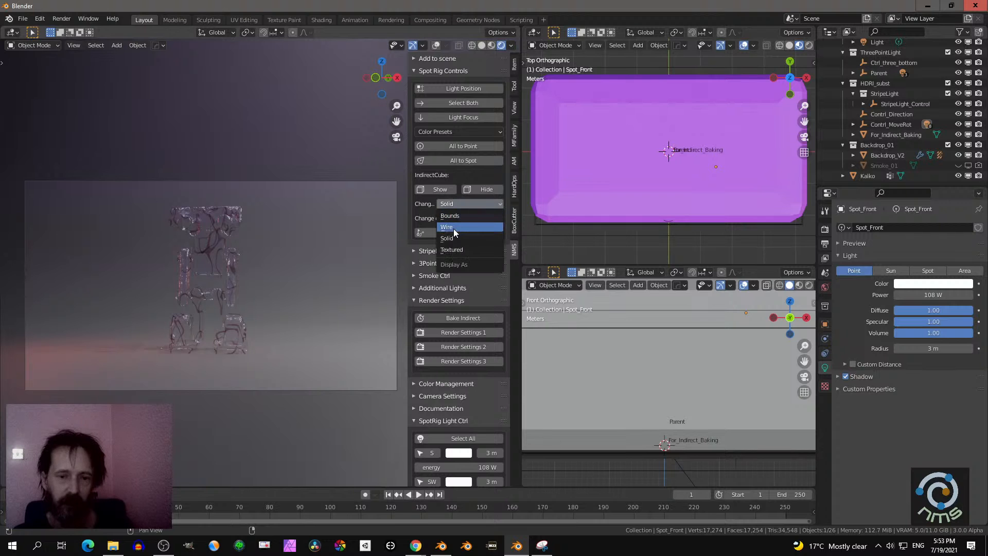
{"action": "left_click", "coordinate": [453, 228]}
{"action": "middle_click_drag", "start_coordinate": [641, 195], "coordinate": [615, 183]}
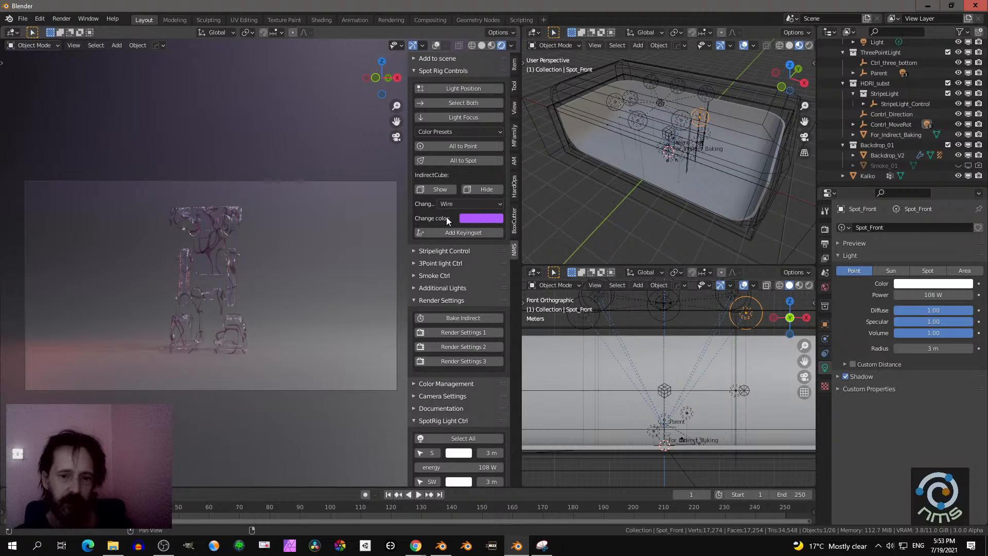
- Reduce the indirect cube color's saturation, lower its value to 0 for black and bake the indirect lighting
{"action": "left_click", "coordinate": [473, 219]}
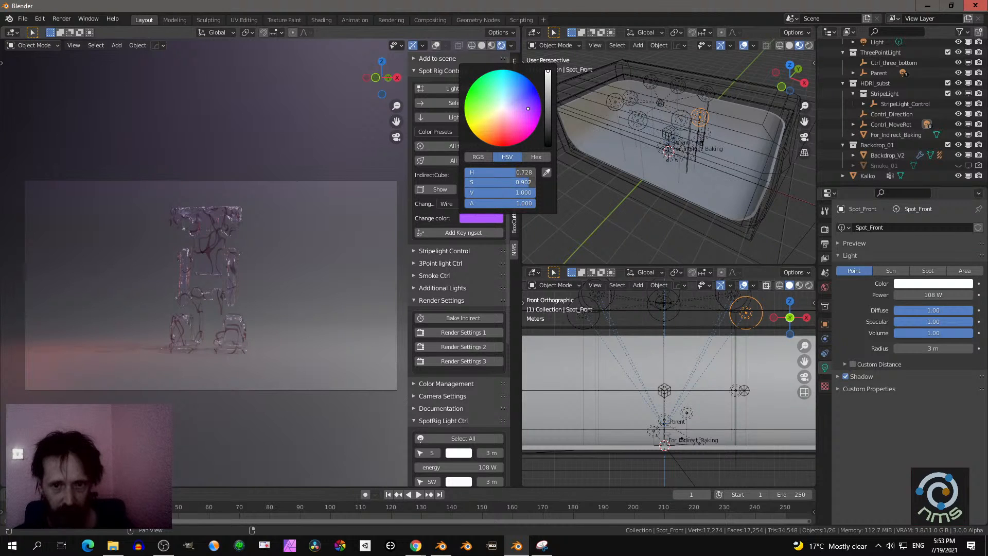
{"action": "left_click_drag", "start_coordinate": [527, 108], "coordinate": [503, 108]}
{"action": "left_click_drag", "start_coordinate": [471, 182], "coordinate": [505, 182]}
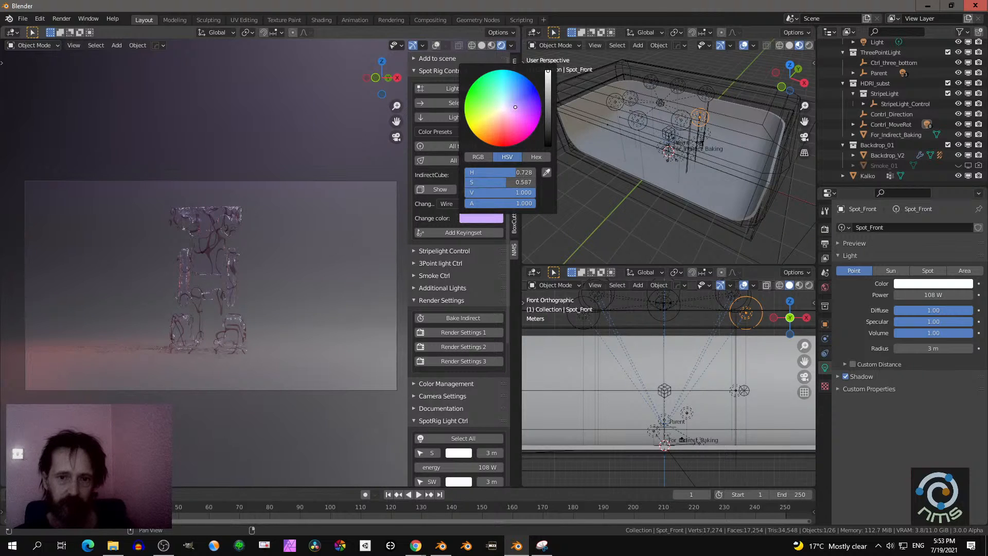
{"action": "left_click_drag", "start_coordinate": [548, 74], "coordinate": [548, 145]}
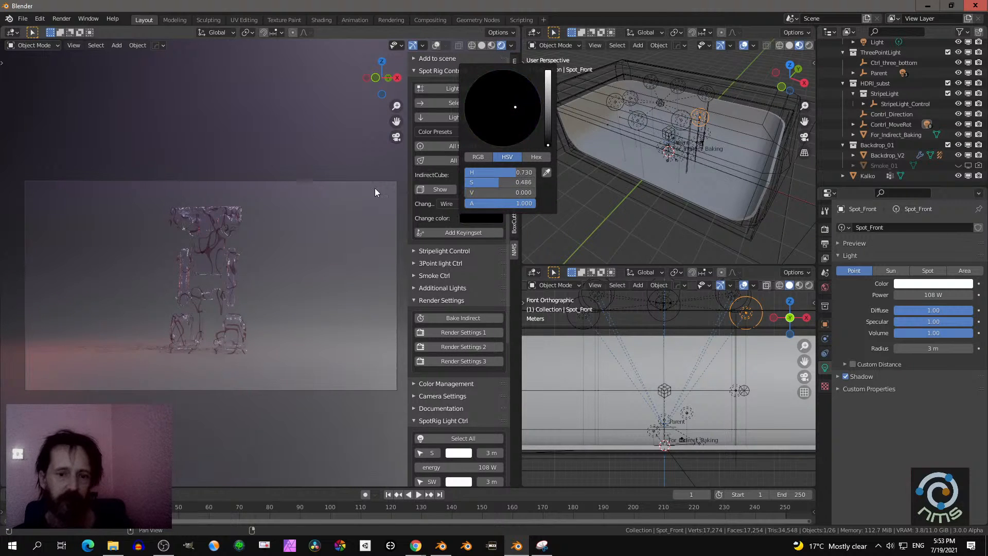
{"action": "left_click", "coordinate": [443, 317]}
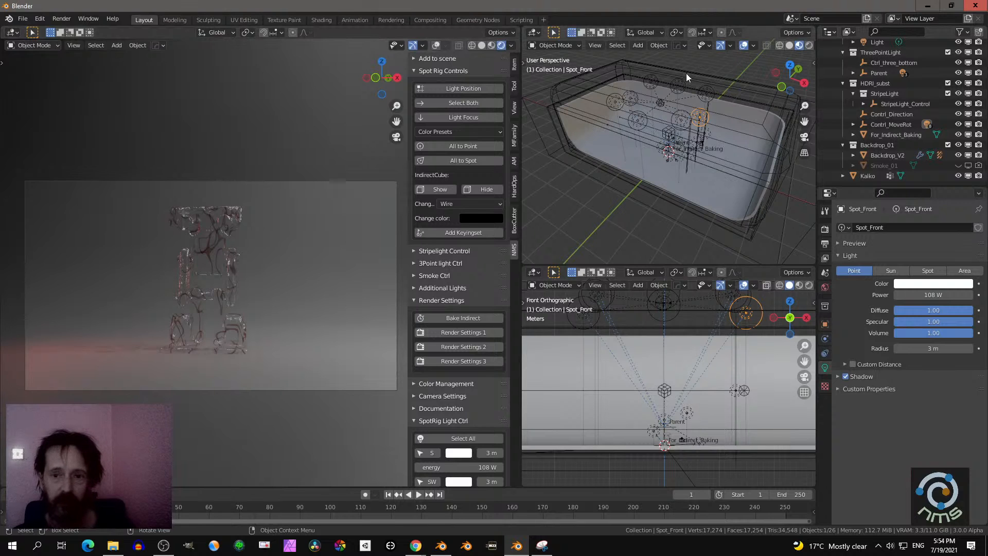
- Change the indirect cube's color to white, bake the indirect lighting and inspect the model in the camera view
{"action": "left_click", "coordinate": [483, 216]}
{"action": "left_click_drag", "start_coordinate": [548, 145], "coordinate": [548, 70]}
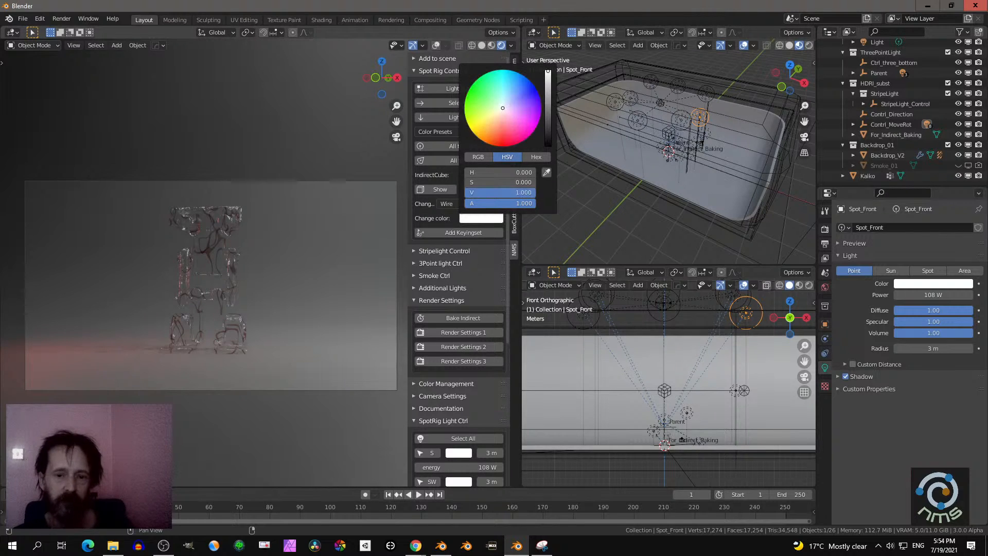
{"action": "left_click", "coordinate": [450, 319]}
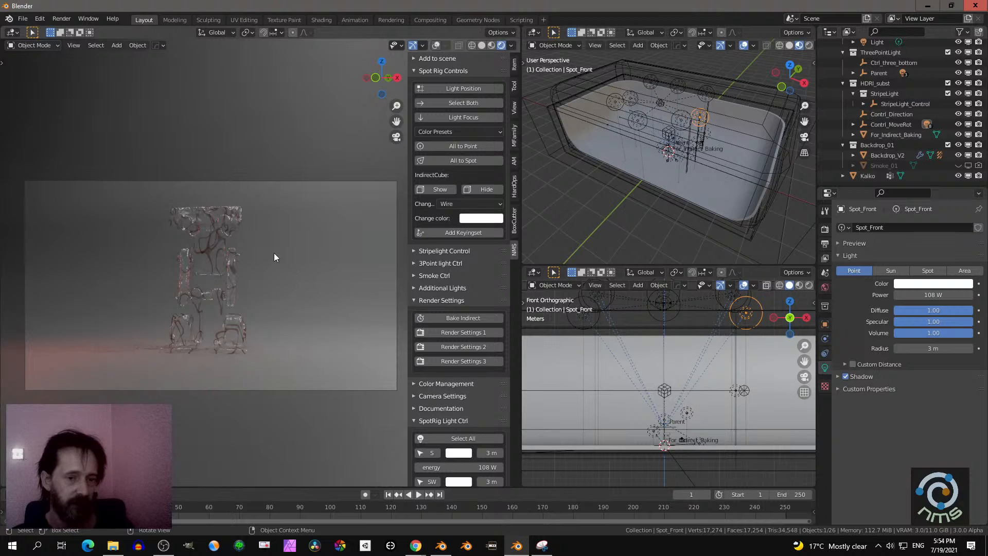
{"action": "scroll", "coordinate": [278, 254], "scroll_direction": "up", "scroll_amount": 4}
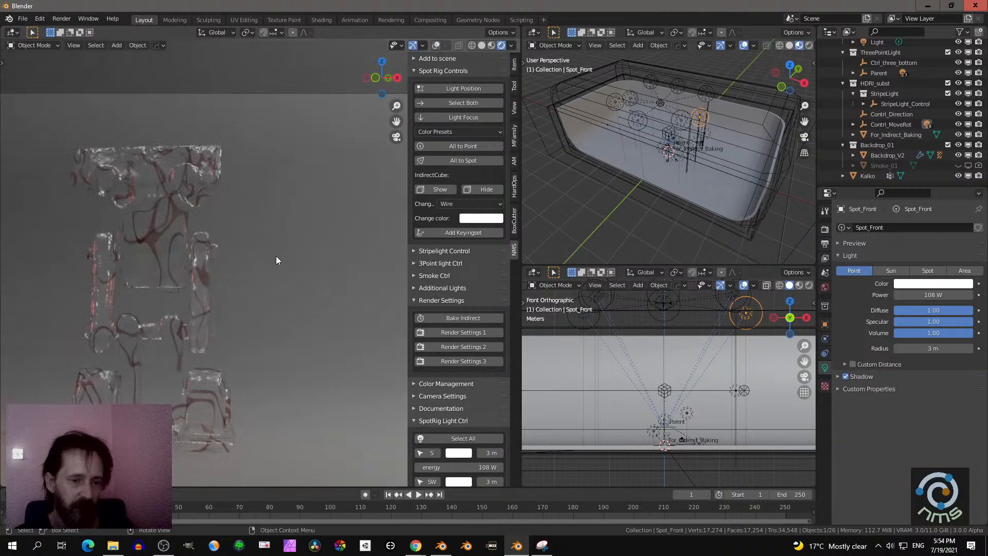
{"action": "scroll", "coordinate": [276, 256], "scroll_direction": "down", "scroll_amount": 3}
{"action": "scroll", "coordinate": [276, 255], "scroll_direction": "down", "scroll_amount": 1}
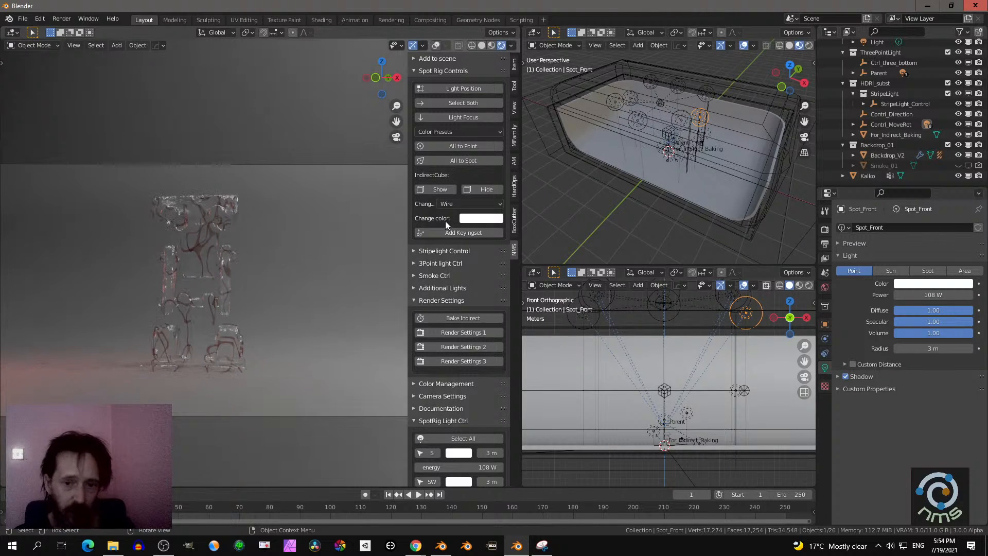
- Set the indirect cube's color to a muted blue (H 0.613, S 0.451, V 0.497) and bake the indirect lighting
{"action": "left_click", "coordinate": [470, 220]}
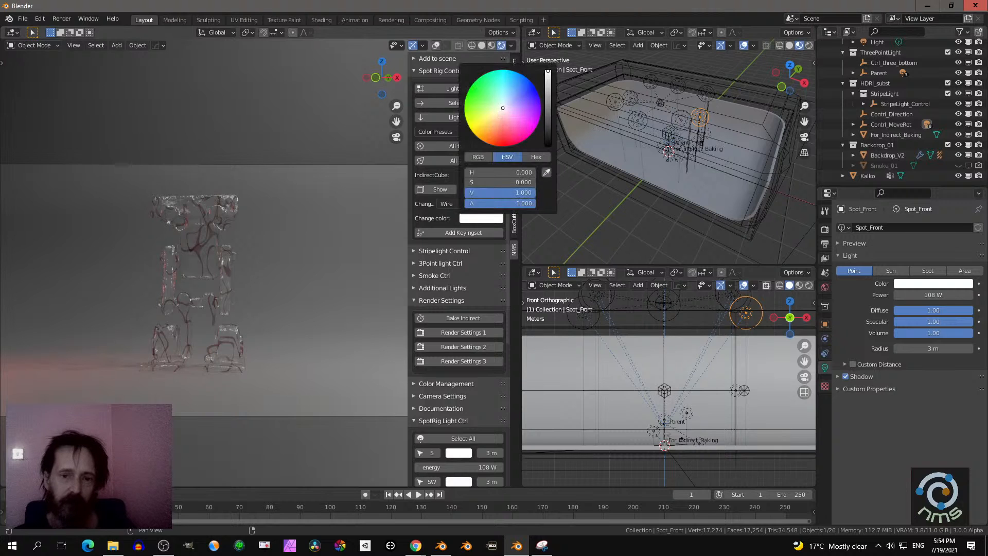
{"action": "left_click_drag", "start_coordinate": [503, 108], "coordinate": [493, 114]}
{"action": "right_click", "coordinate": [493, 114]}
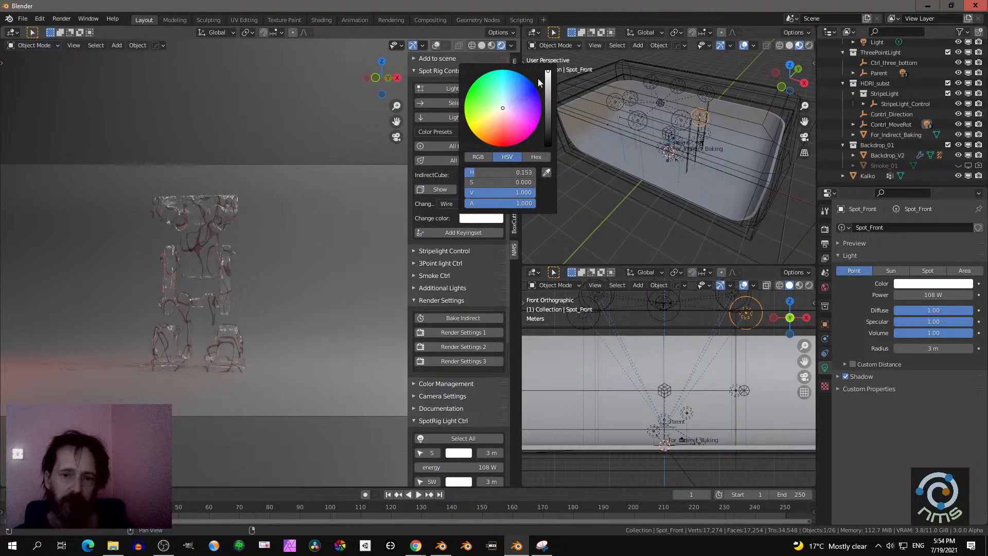
{"action": "left_click_drag", "start_coordinate": [548, 83], "coordinate": [548, 90]}
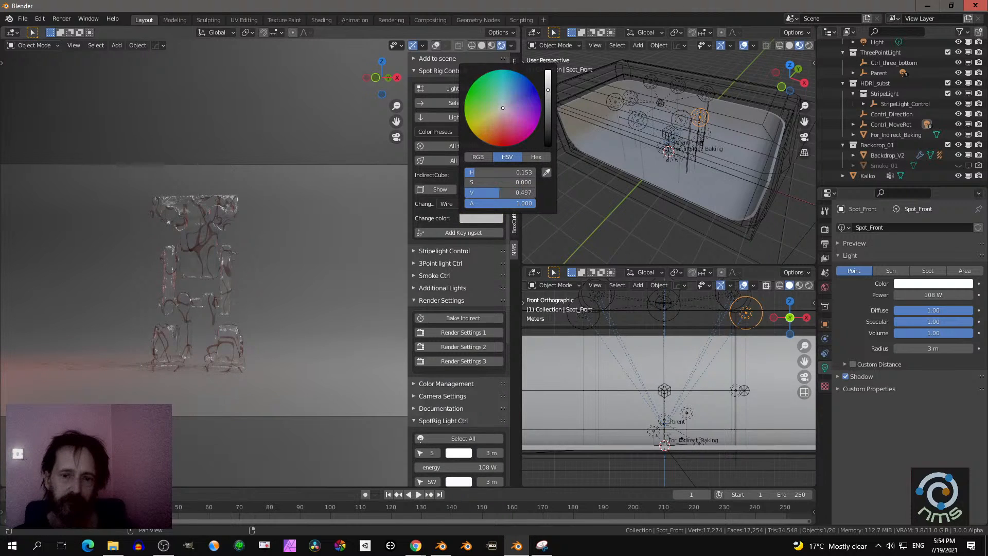
{"action": "left_click", "coordinate": [509, 102]}
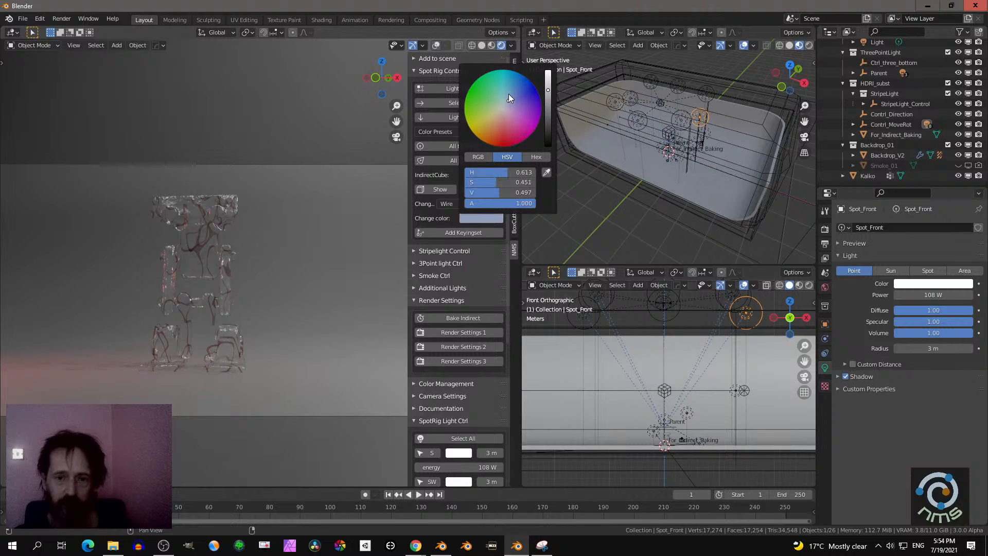
{"action": "left_click", "coordinate": [462, 319]}
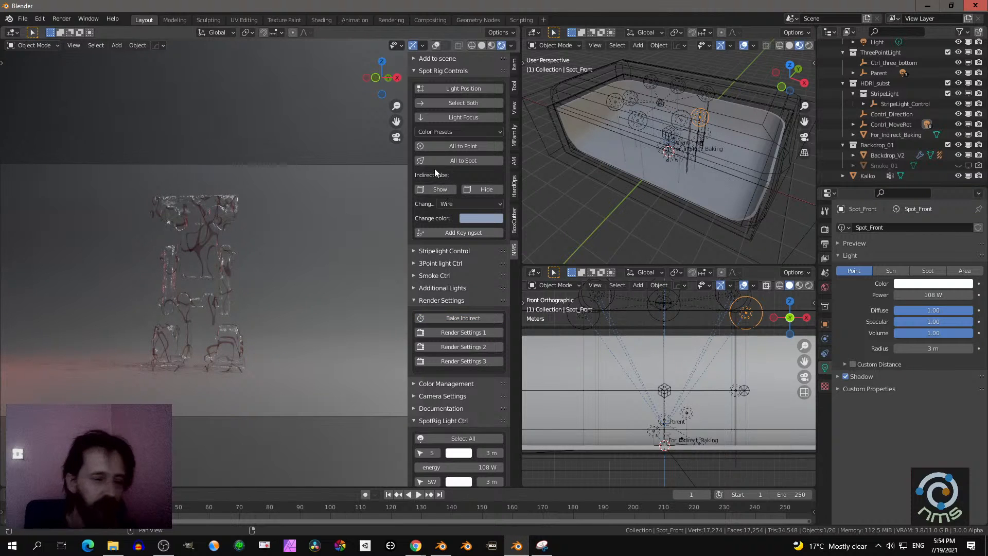
- Switch from the spot rig controls to the stripe light controls and try darkening the stripe light's color to V 0.058
{"action": "left_click", "coordinate": [420, 70]}
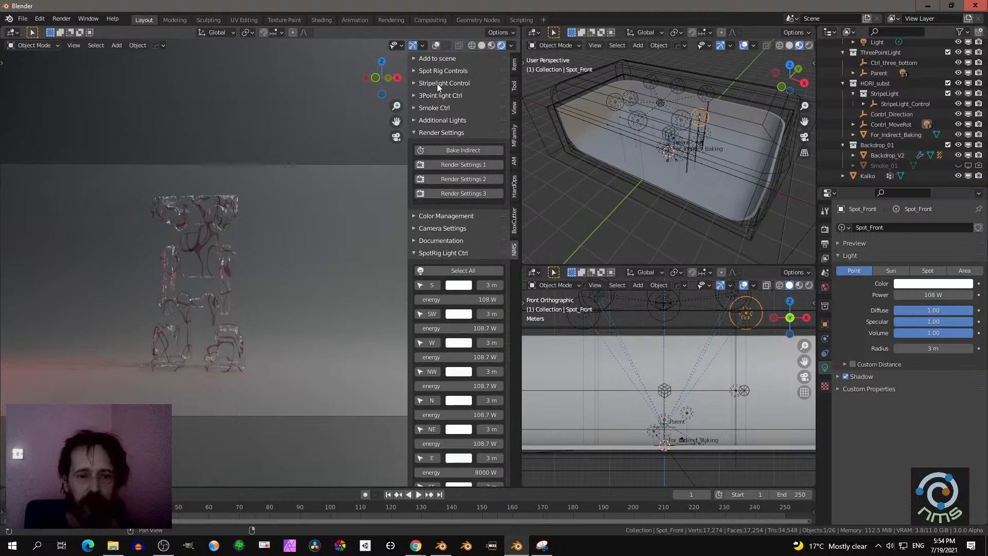
{"action": "left_click", "coordinate": [437, 83]}
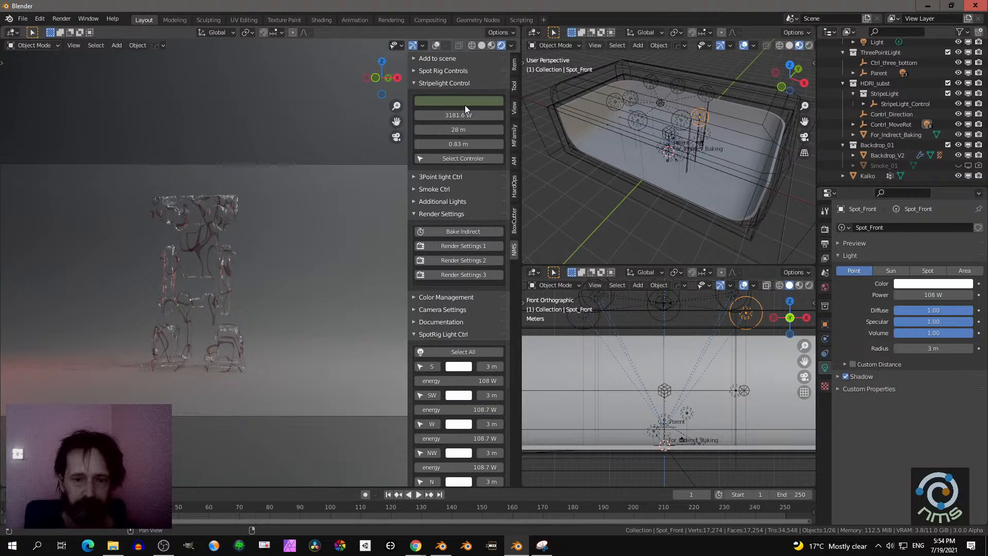
{"action": "left_click", "coordinate": [462, 100]}
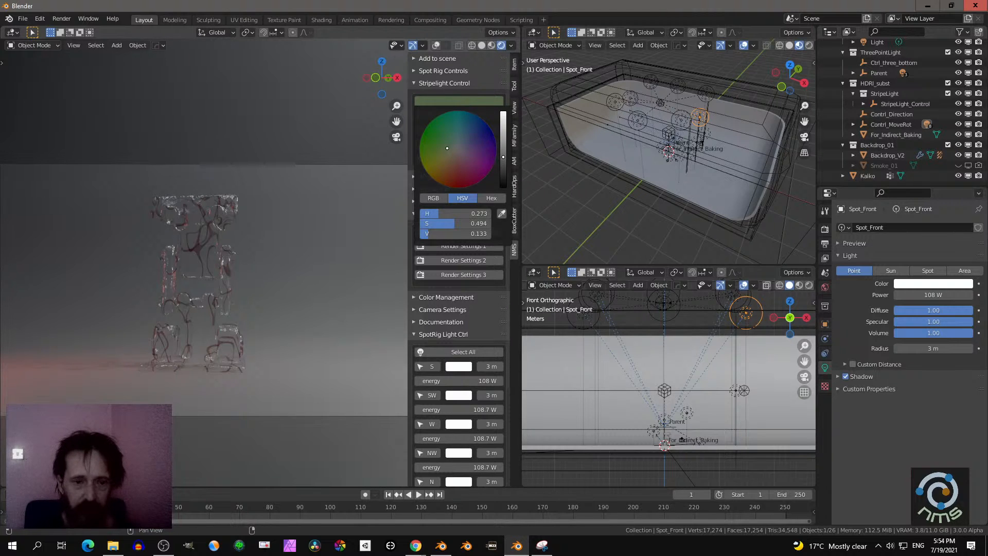
{"action": "mouse_move", "coordinate": [504, 156]}
{"action": "left_mouse_down"}
{"action": "mouse_move", "coordinate": [503, 117]}
{"action": "mouse_move", "coordinate": [504, 167]}
{"action": "left_mouse_up"}
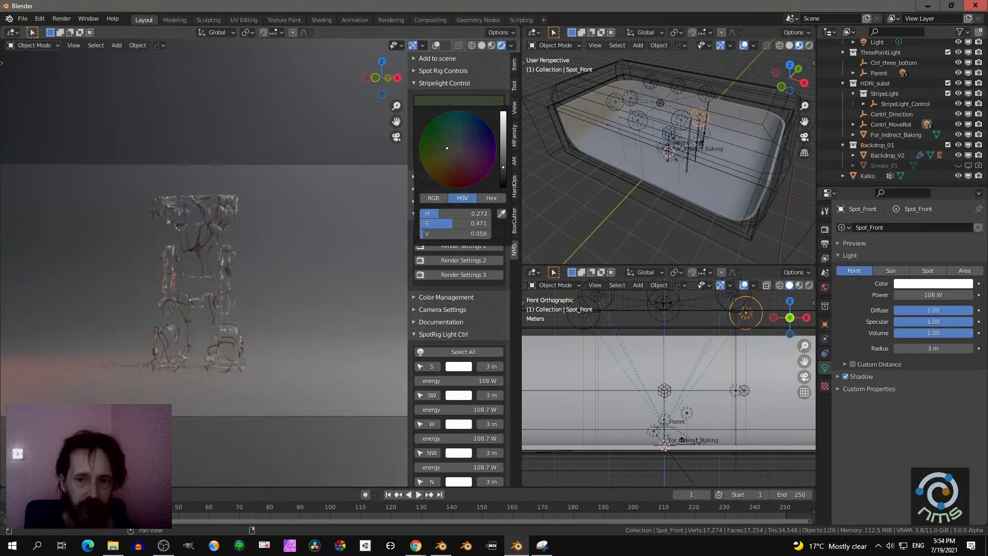
- Select the stripe light's controller and try moving it about -5.33 m along the global X axis
{"action": "middle_click_drag", "start_coordinate": [671, 184], "coordinate": [647, 222]}
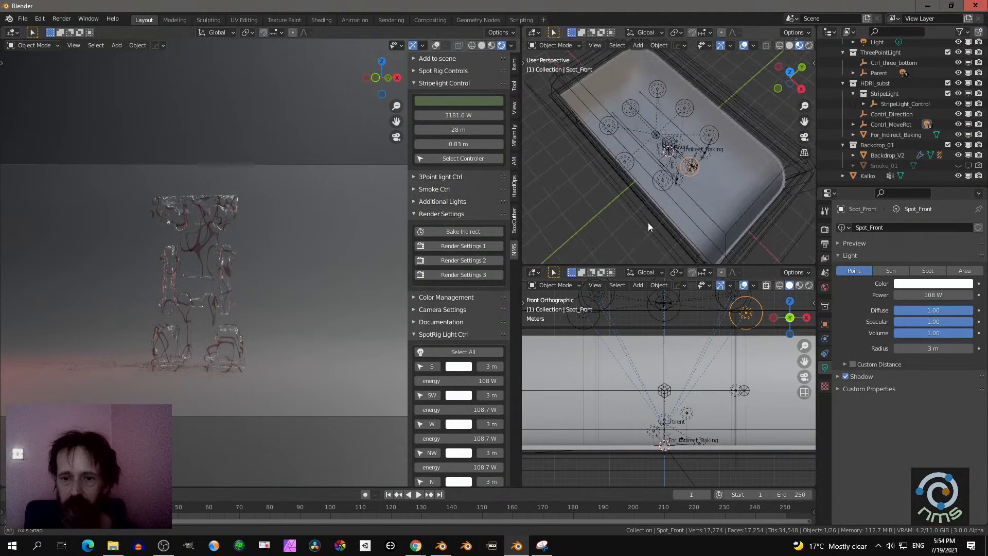
{"action": "scroll", "coordinate": [647, 222], "scroll_direction": "up", "scroll_amount": 6}
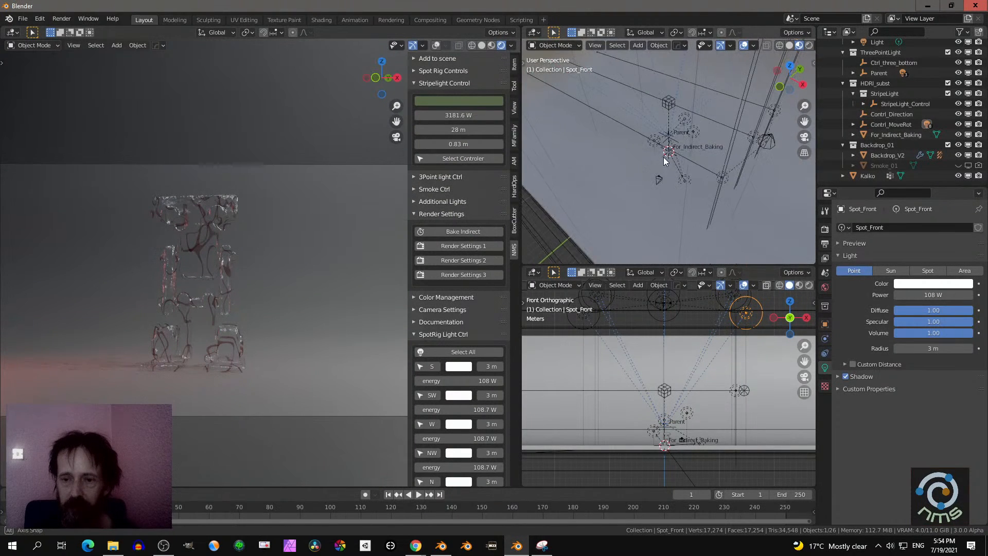
{"action": "mouse_move", "coordinate": [664, 156]}
{"action": "middle_mouse_down"}
{"action": "mouse_move", "coordinate": [718, 134]}
{"action": "mouse_move", "coordinate": [669, 146]}
{"action": "middle_mouse_up"}
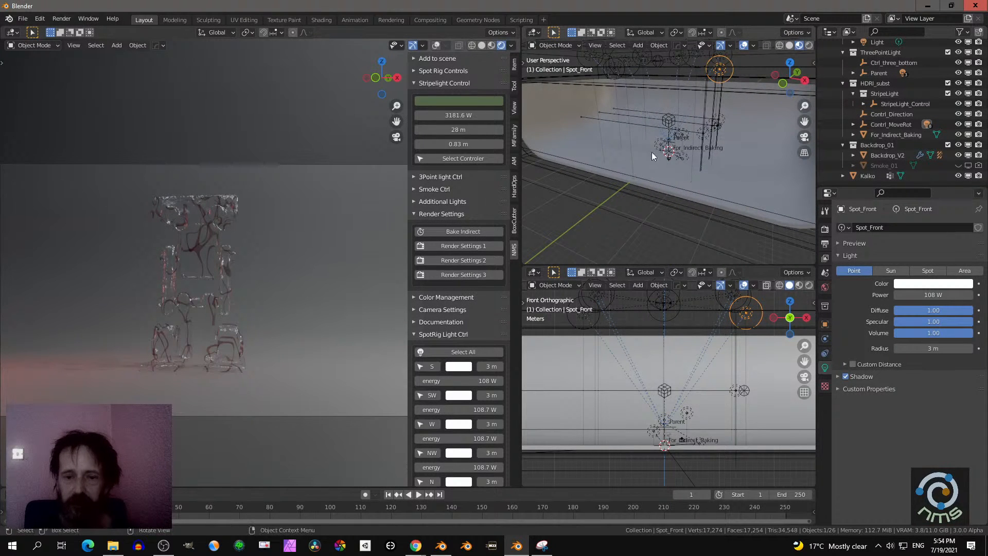
{"action": "left_click", "coordinate": [469, 161]}
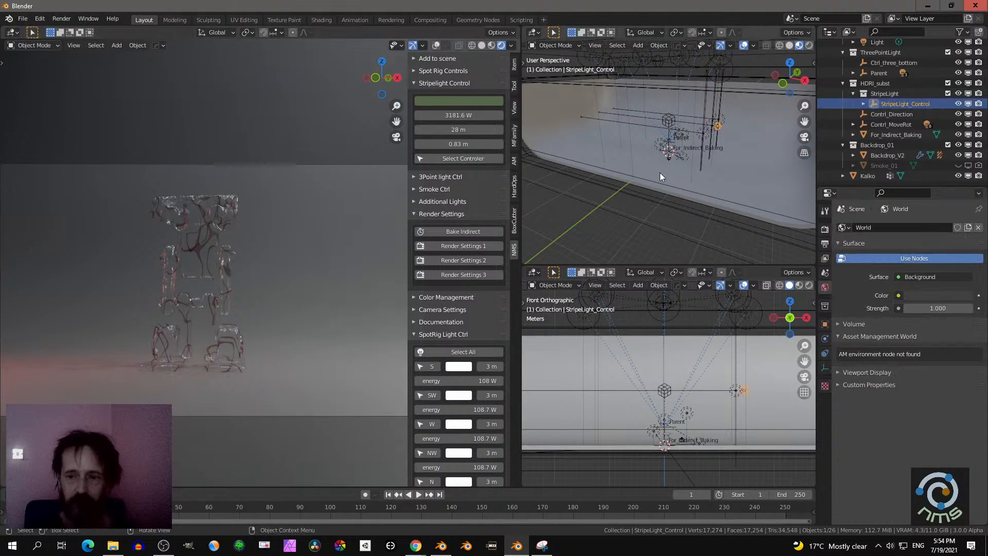
{"action": "middle_click_drag", "start_coordinate": [660, 176], "coordinate": [691, 170]}
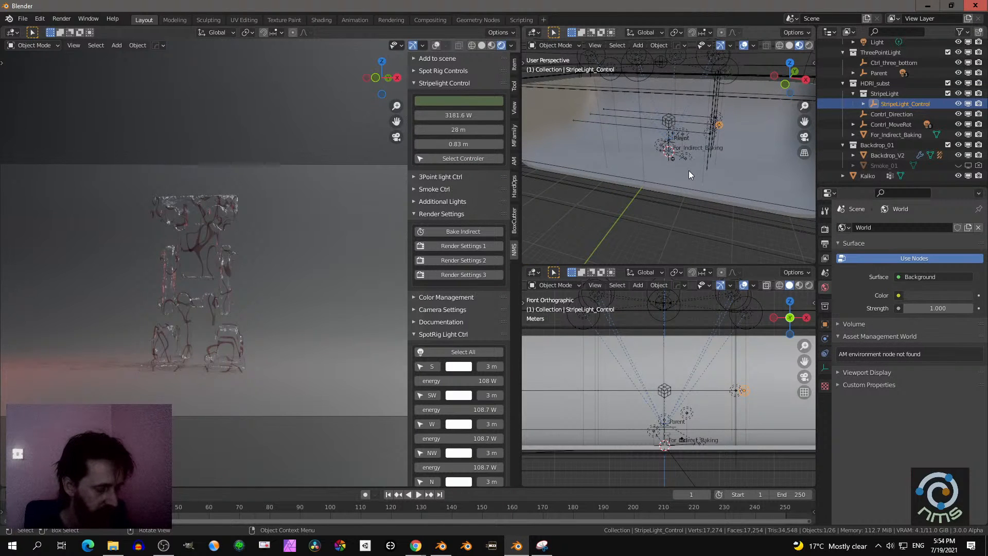
{"action": "key", "text": "g"}
{"action": "key", "text": "x"}
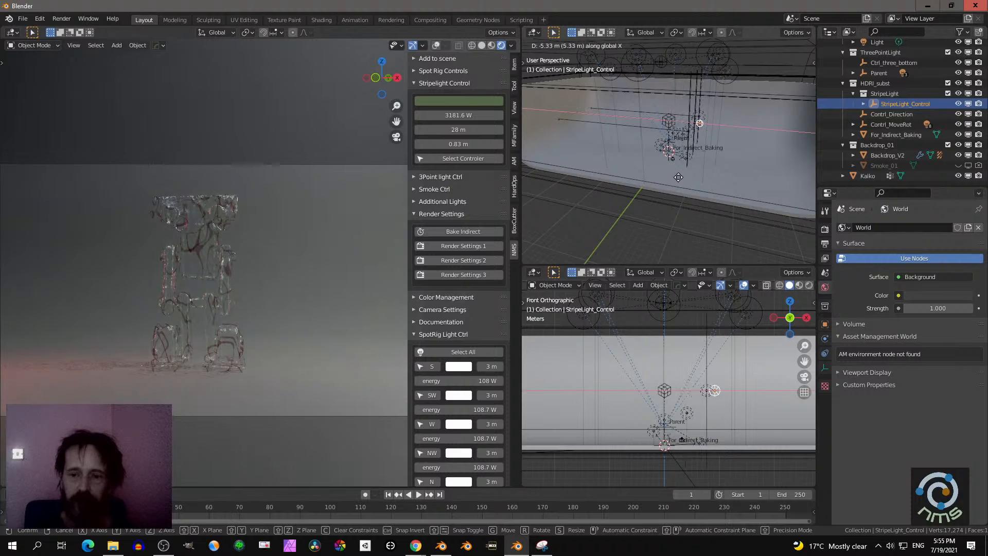
{"action": "left_click", "coordinate": [696, 190]}
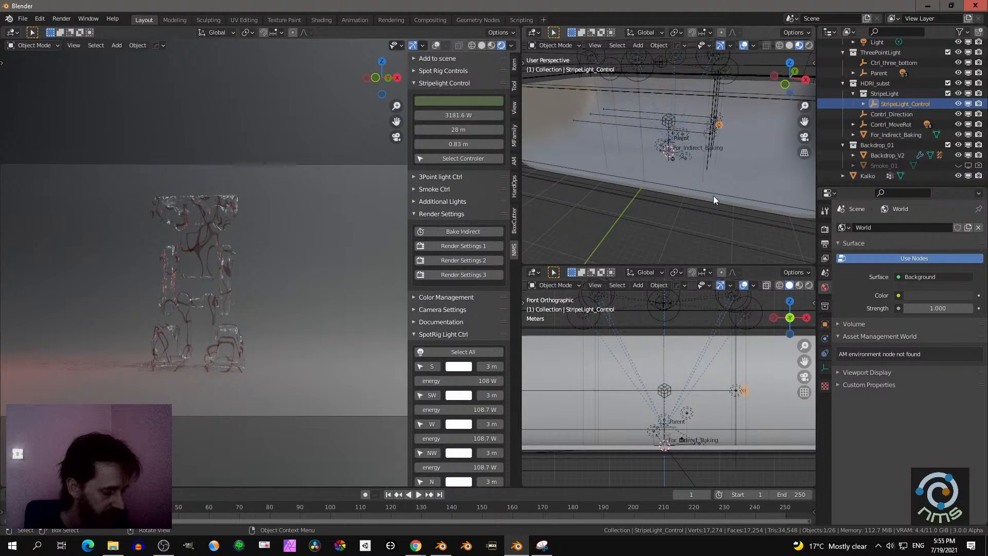
- Try rotating the stripe light controller about -80 degrees around the global Y axis
{"action": "key", "text": "r"}
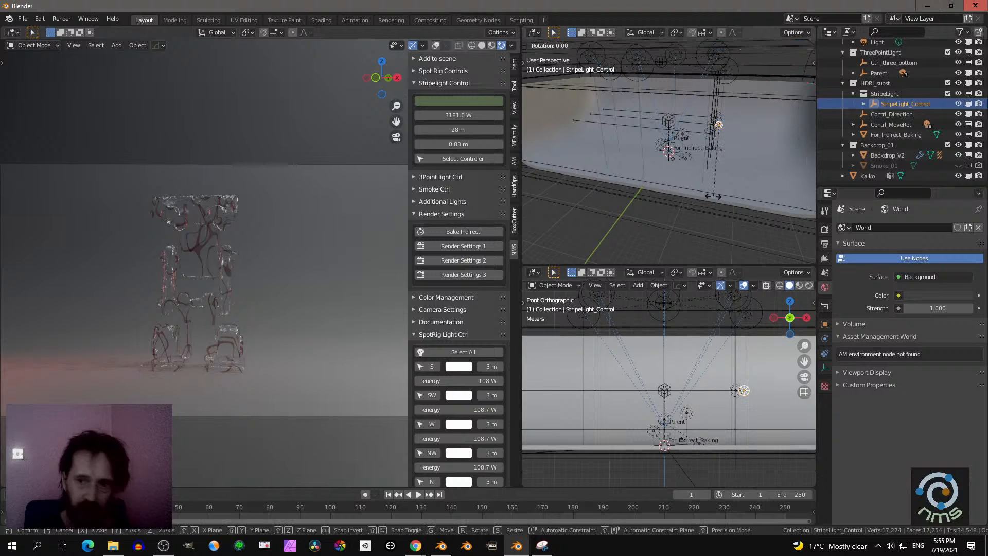
{"action": "key", "text": "y"}
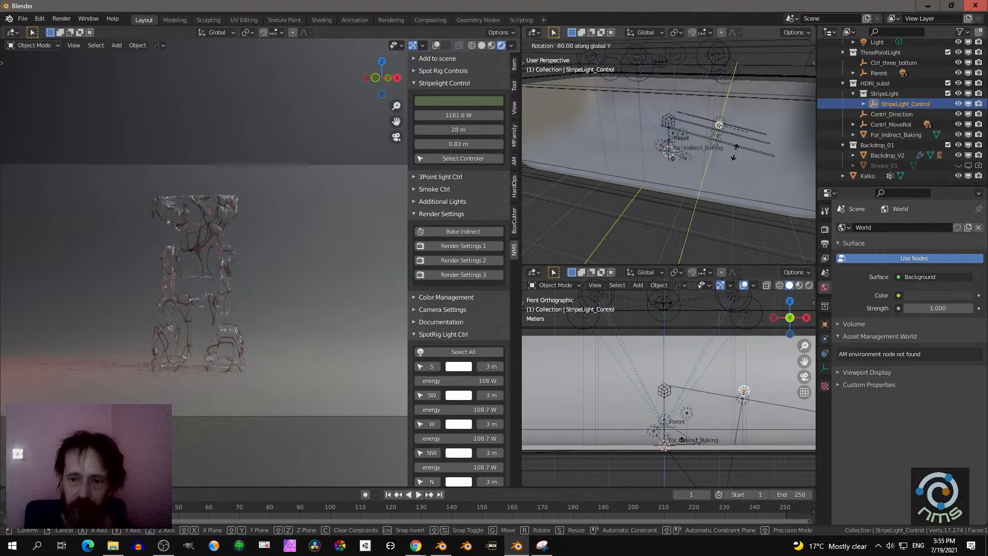
{"action": "right_click", "coordinate": [721, 167]}
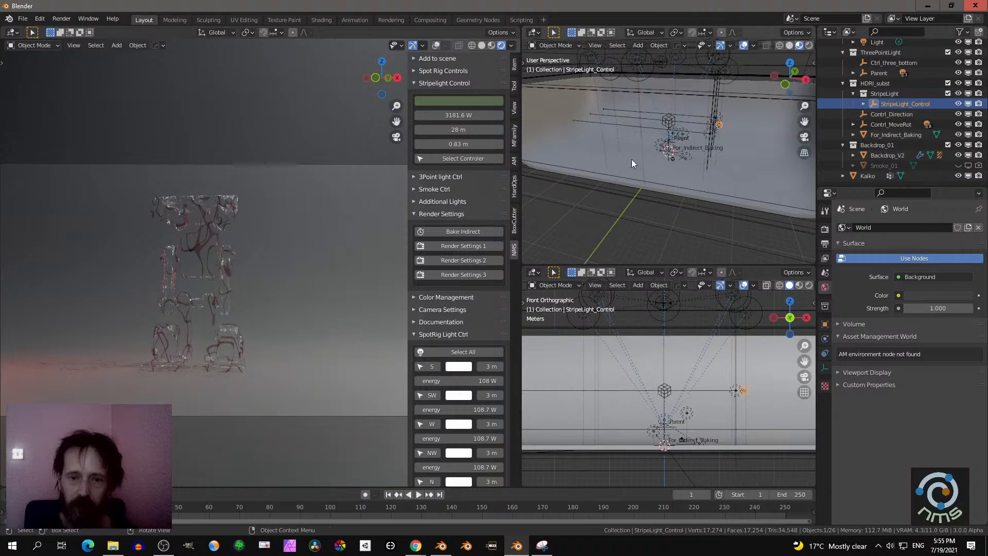
- Change the stripe light's color to a muted reddish brown
{"action": "left_click", "coordinate": [465, 102]}
{"action": "left_click_drag", "start_coordinate": [447, 149], "coordinate": [454, 169]}
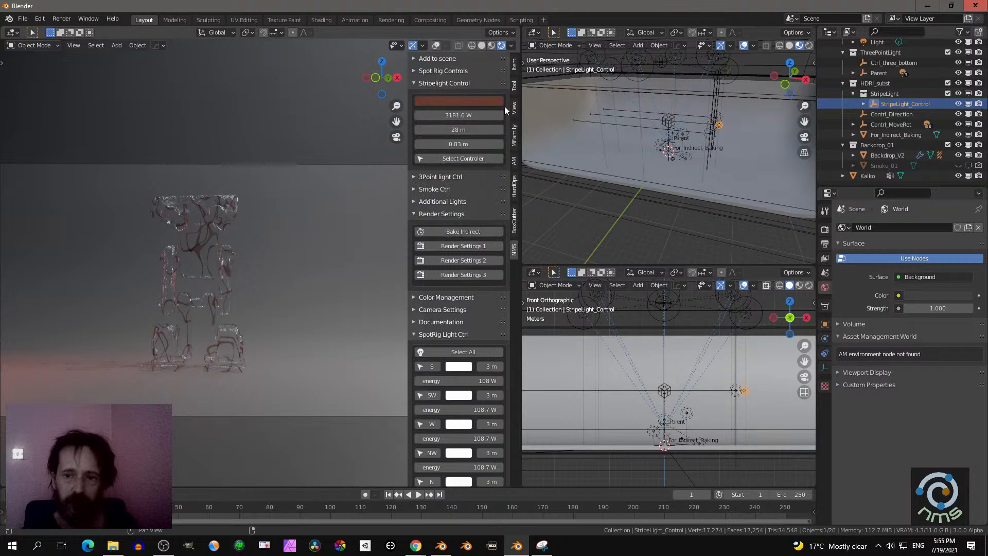
- Try 37.1 m for the stripe light's larger dimension, restore it to 28 m and close the stripe light controls
{"action": "scroll", "coordinate": [704, 165], "scroll_direction": "down", "scroll_amount": 3}
{"action": "middle_click_drag", "start_coordinate": [704, 166], "coordinate": [633, 165]}
{"action": "scroll", "coordinate": [628, 165], "scroll_direction": "up", "scroll_amount": 4}
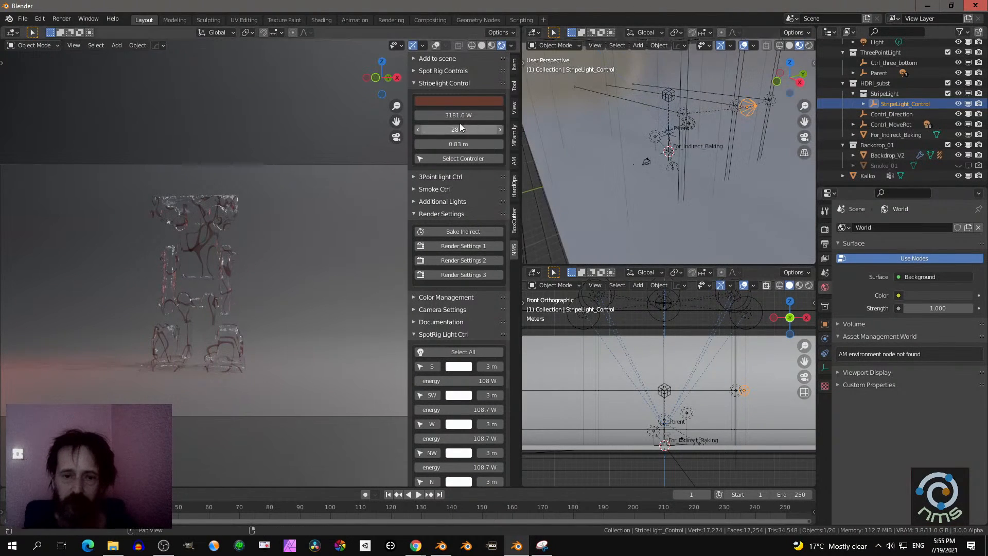
{"action": "left_click_drag", "start_coordinate": [458, 129], "coordinate": [460, 129]}
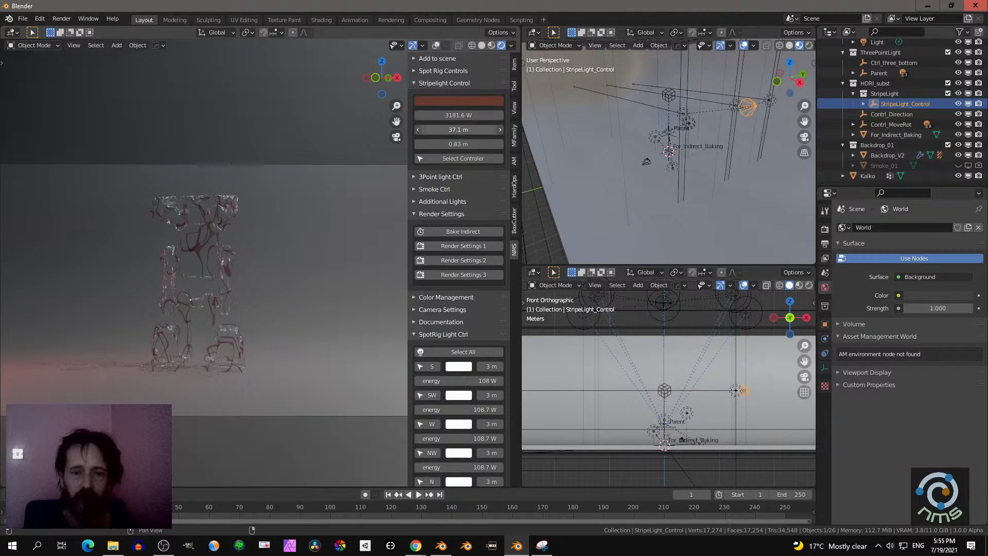
{"action": "left_click_drag", "start_coordinate": [458, 129], "coordinate": [448, 130]}
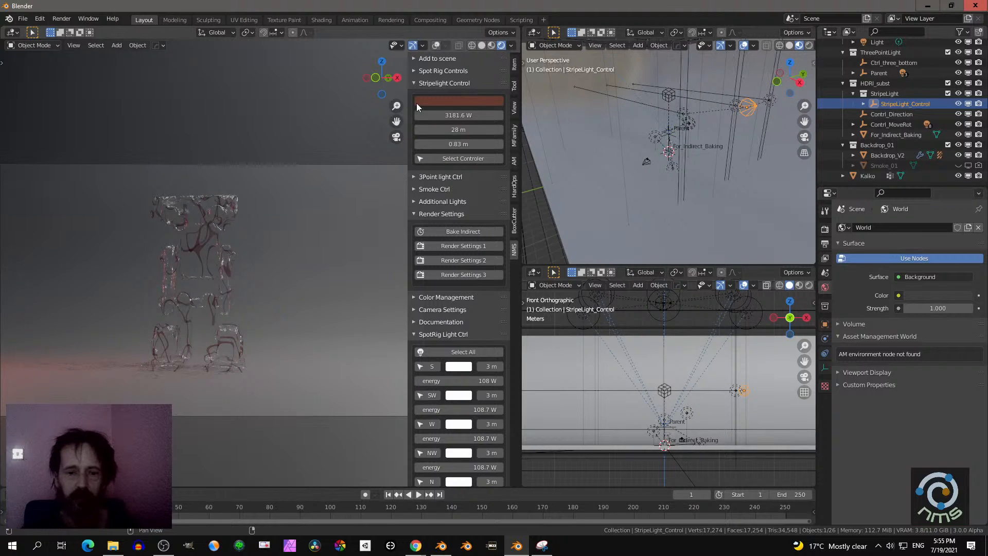
{"action": "left_click", "coordinate": [437, 83]}
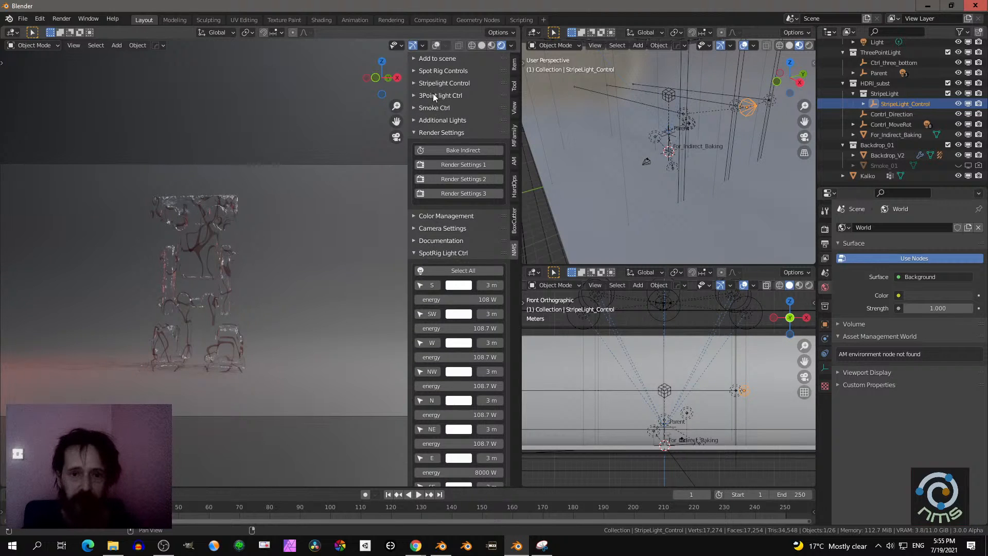
- Open the three-point light controls and select both the light position and light focus controllers
{"action": "left_click", "coordinate": [433, 95]}
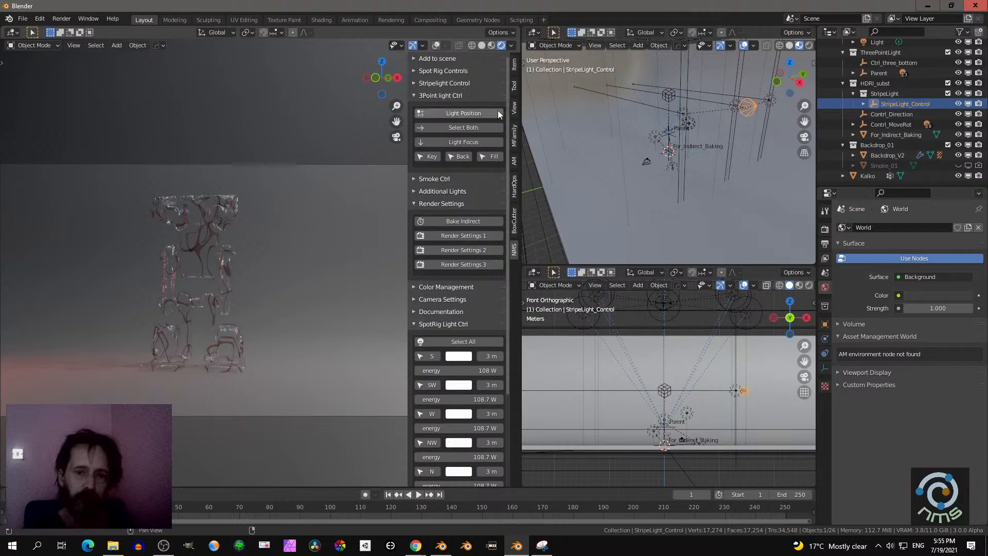
{"action": "middle_click_drag", "start_coordinate": [684, 178], "coordinate": [646, 153]}
{"action": "scroll", "coordinate": [671, 147], "scroll_direction": "up", "scroll_amount": 3}
{"action": "middle_click_drag", "start_coordinate": [711, 179], "coordinate": [668, 176]}
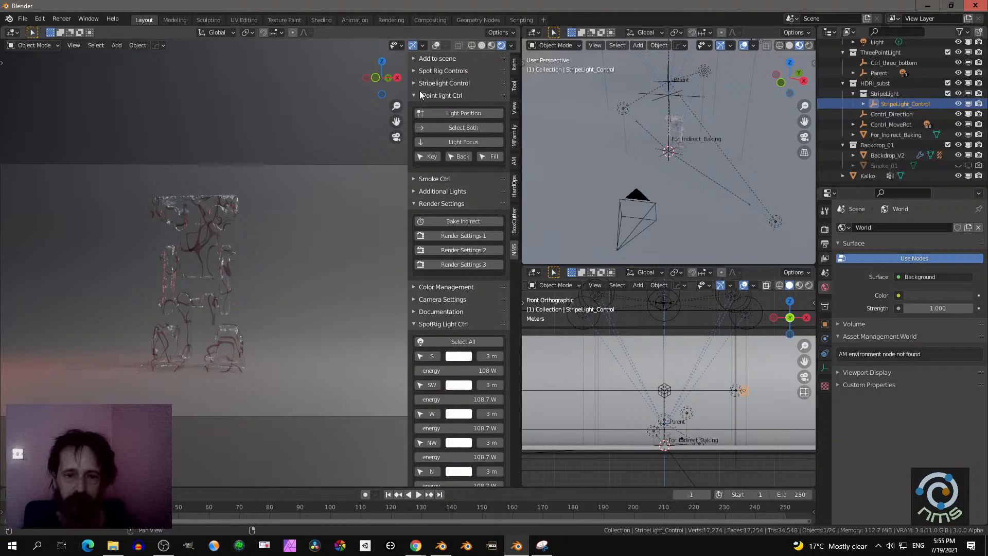
{"action": "left_click", "coordinate": [453, 129]}
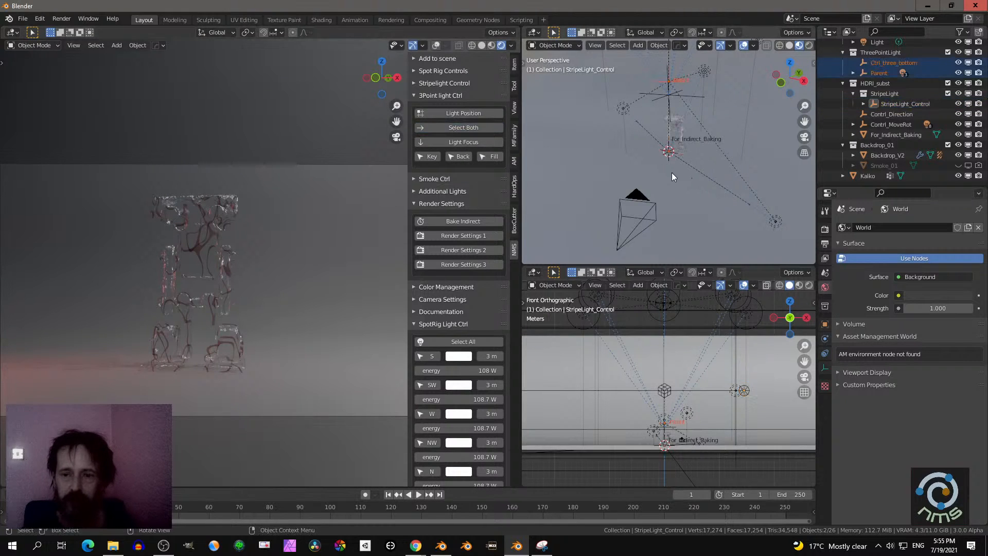
- Try rotating the whole three-point light rig around the global Z axis, by about 44 degrees
{"action": "scroll", "coordinate": [670, 170], "scroll_direction": "down", "scroll_amount": 2}
{"action": "scroll", "coordinate": [669, 168], "scroll_direction": "down", "scroll_amount": 2}
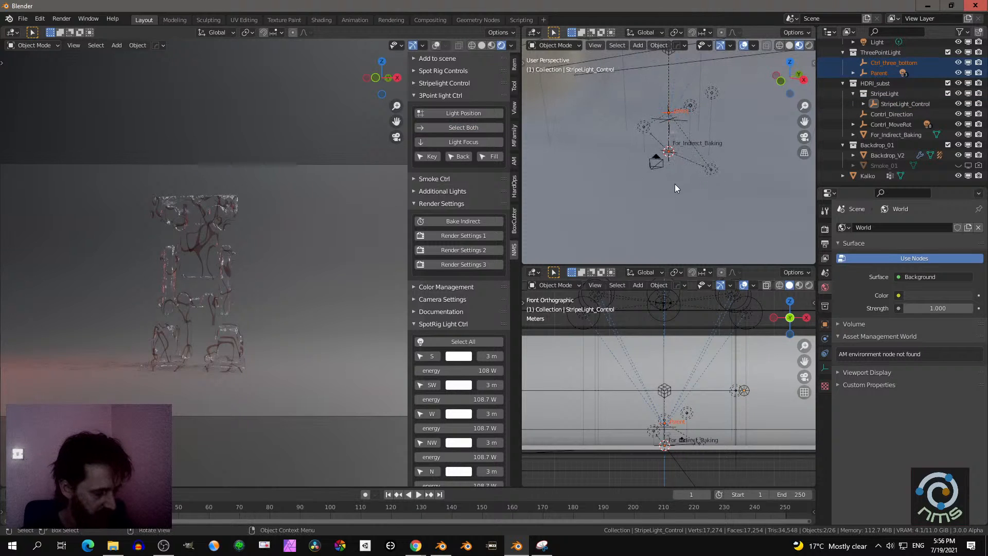
{"action": "key", "text": "r"}
{"action": "key", "text": "z"}
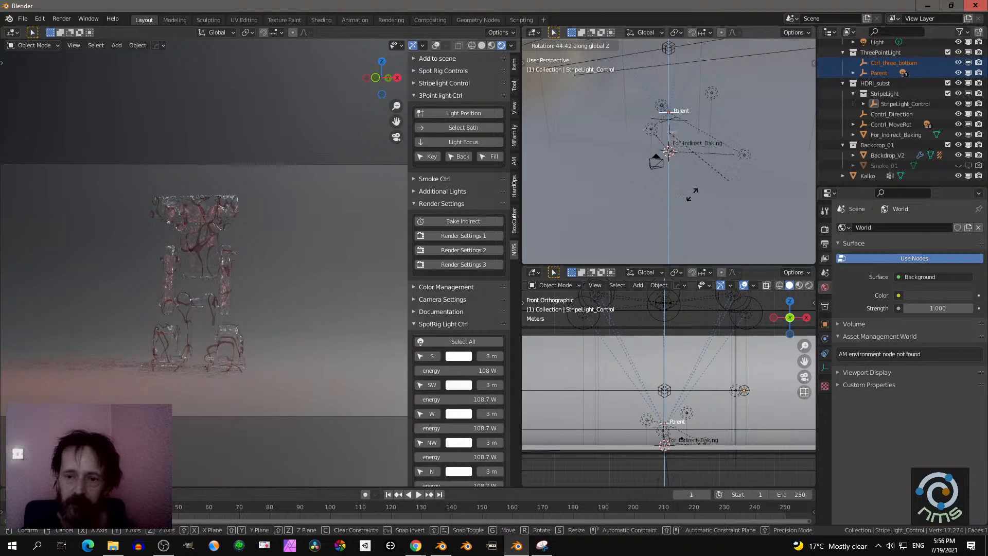
{"action": "left_click", "coordinate": [662, 196]}
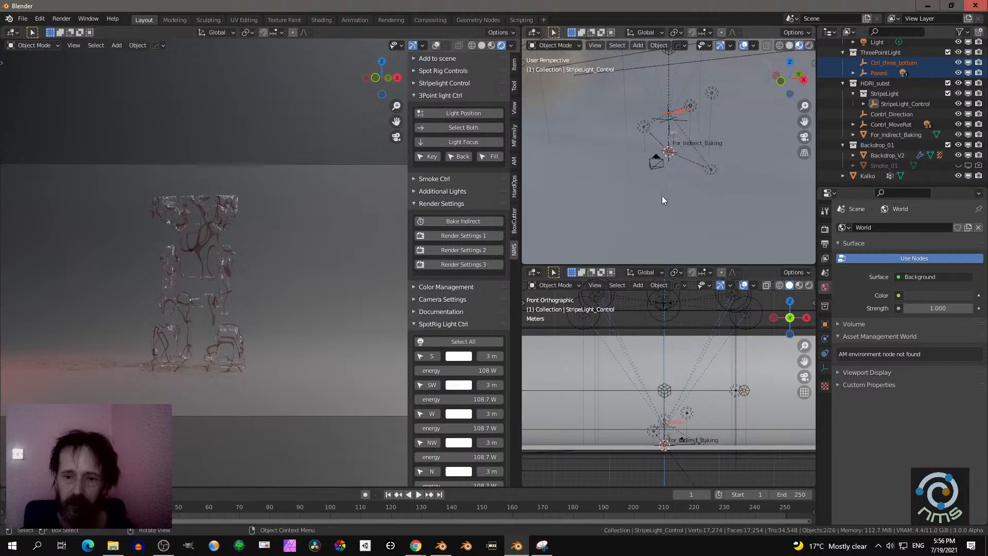
- Select the three-point rig's key light and brighten its color to a dark red
{"action": "left_click", "coordinate": [431, 159]}
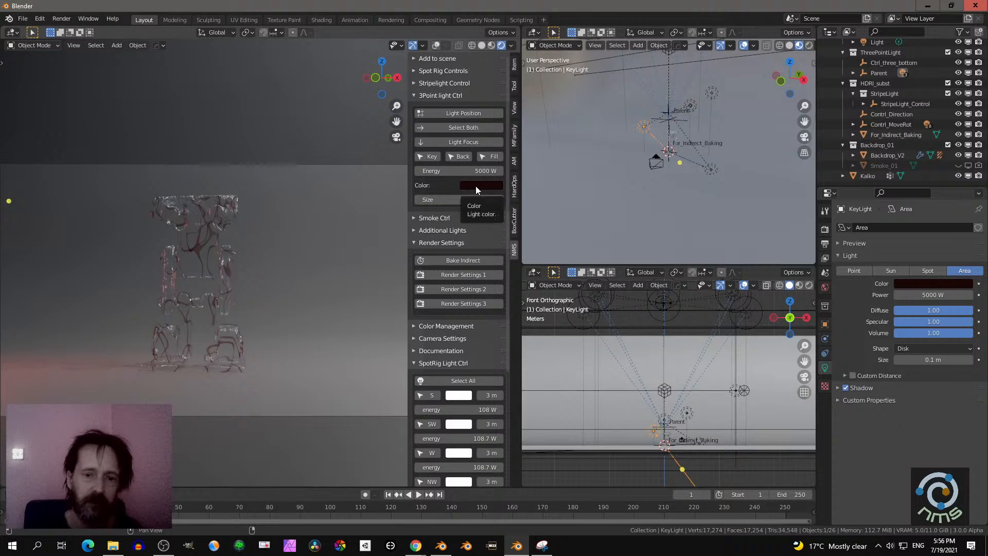
{"action": "left_click", "coordinate": [483, 189]}
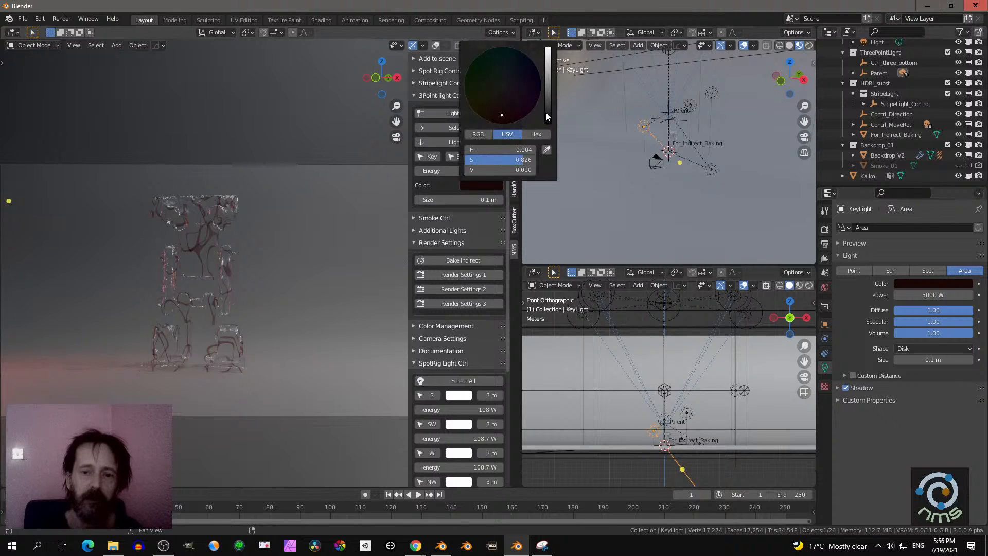
{"action": "left_click_drag", "start_coordinate": [548, 116], "coordinate": [548, 96]}
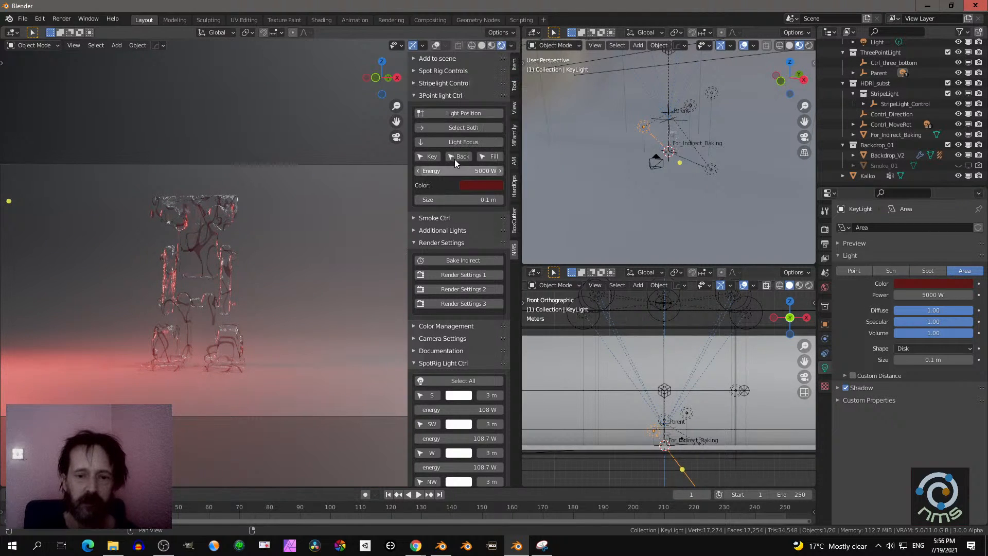
- Select the three-point rig's back light and change its color from black to a muted blue
{"action": "left_click", "coordinate": [458, 157]}
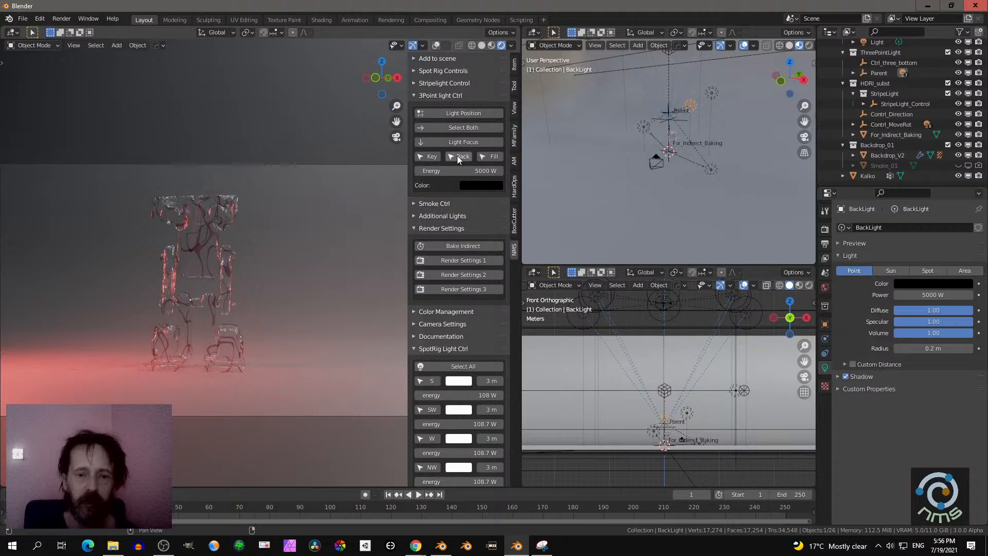
{"action": "left_click", "coordinate": [470, 184]}
{"action": "left_click_drag", "start_coordinate": [549, 119], "coordinate": [548, 88]}
{"action": "left_click", "coordinate": [509, 69]}
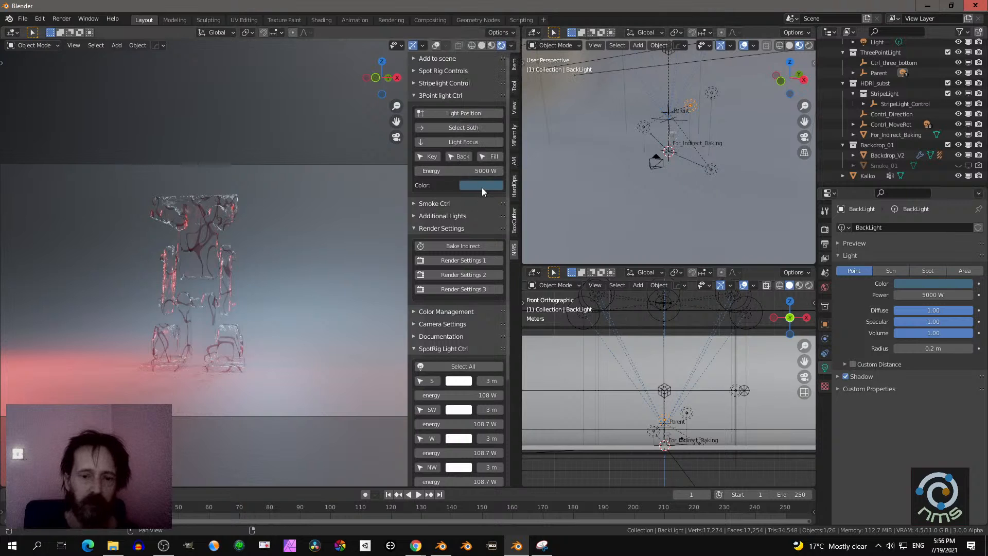
- Select the fill light, brighten its color to a neutral grey and close the three-point light controls
{"action": "left_click", "coordinate": [490, 157]}
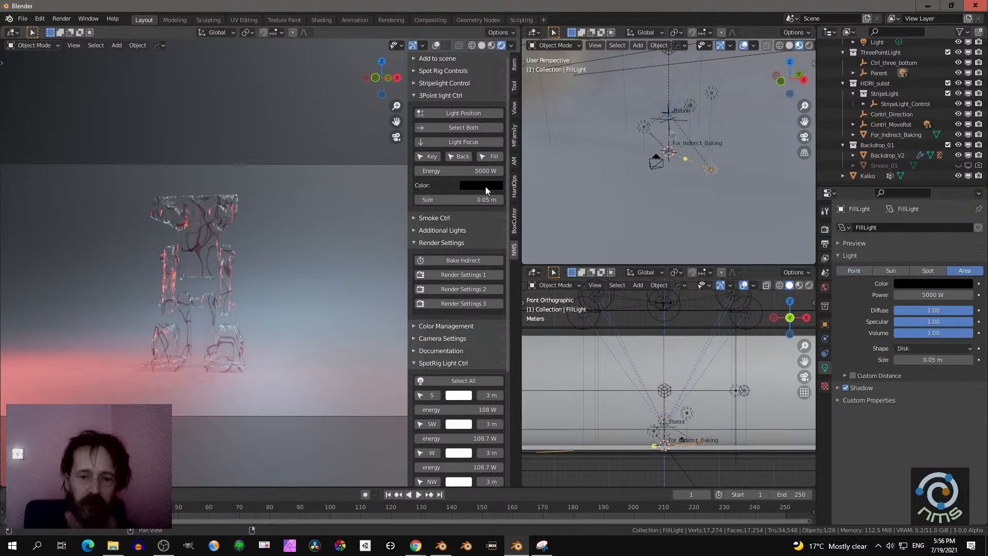
{"action": "left_click", "coordinate": [486, 186]}
{"action": "mouse_move", "coordinate": [509, 170]}
{"action": "left_mouse_down"}
{"action": "mouse_move", "coordinate": [533, 170]}
{"action": "mouse_move", "coordinate": [515, 170]}
{"action": "left_mouse_up"}
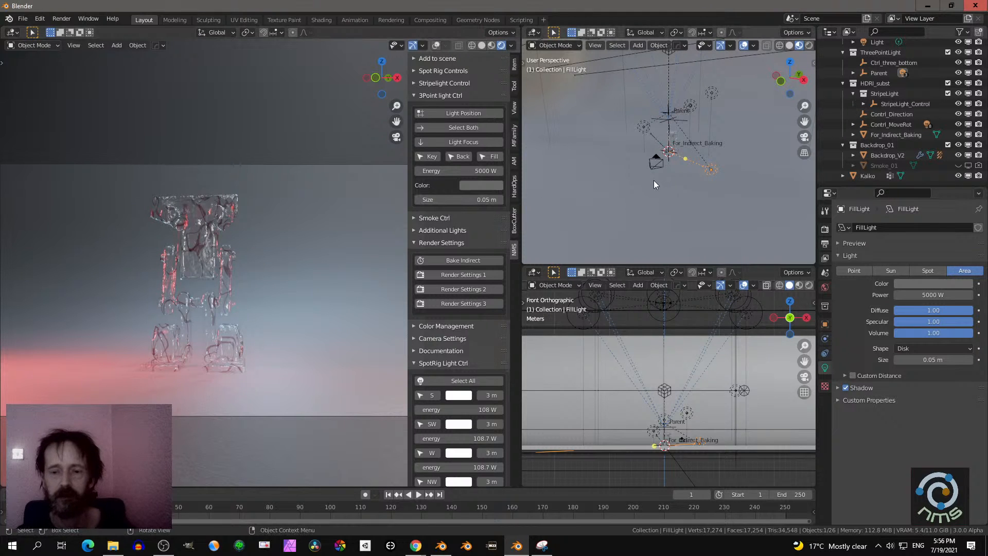
{"action": "scroll", "coordinate": [653, 180], "scroll_direction": "up", "scroll_amount": 2}
{"action": "scroll", "coordinate": [653, 180], "scroll_direction": "down", "scroll_amount": 9}
{"action": "middle_click_drag", "start_coordinate": [653, 182], "coordinate": [650, 195]}
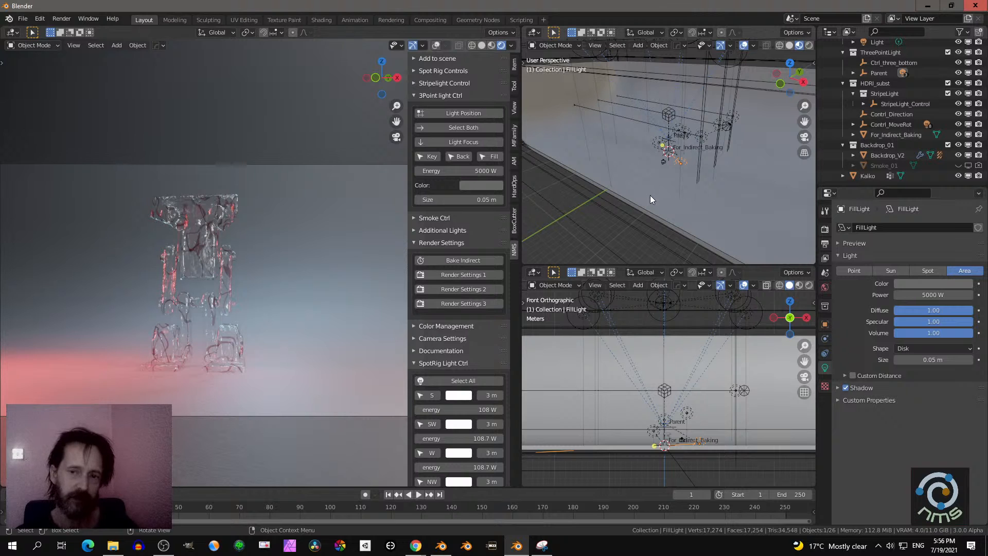
{"action": "scroll", "coordinate": [650, 196], "scroll_direction": "up", "scroll_amount": 1}
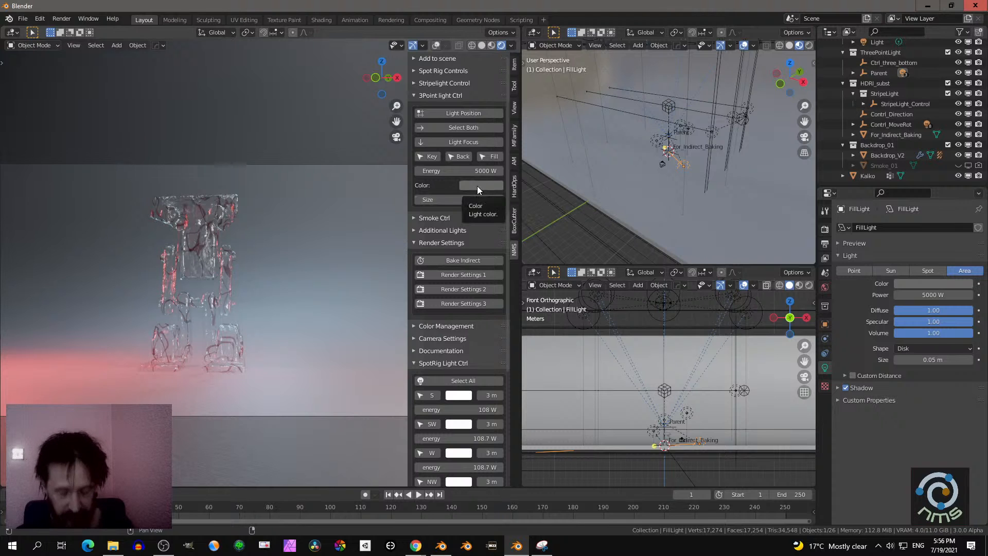
{"action": "left_click", "coordinate": [421, 96]}
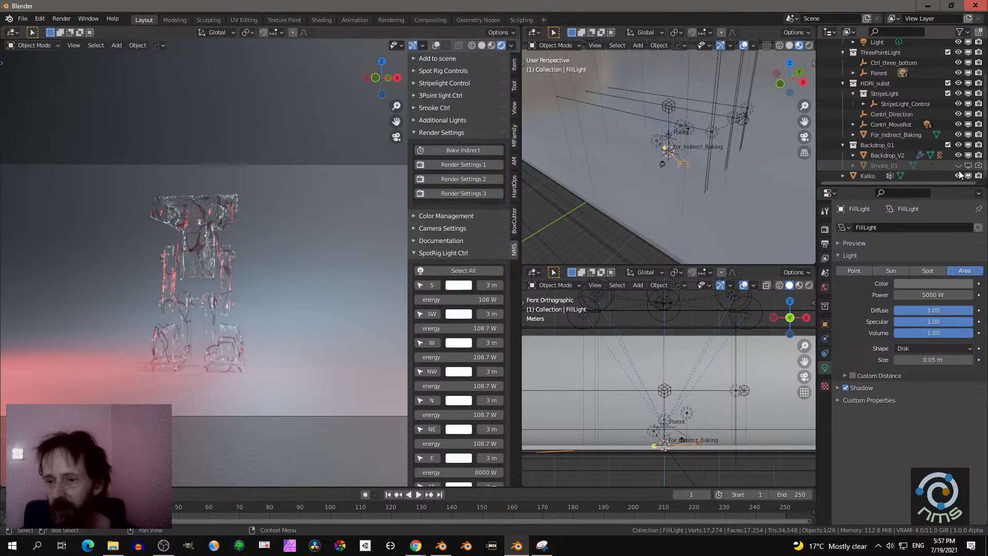
- Make the Smoke_01 object visible in the viewport and in renders, keeping the Kalko figure shown
{"action": "left_click", "coordinate": [979, 175]}
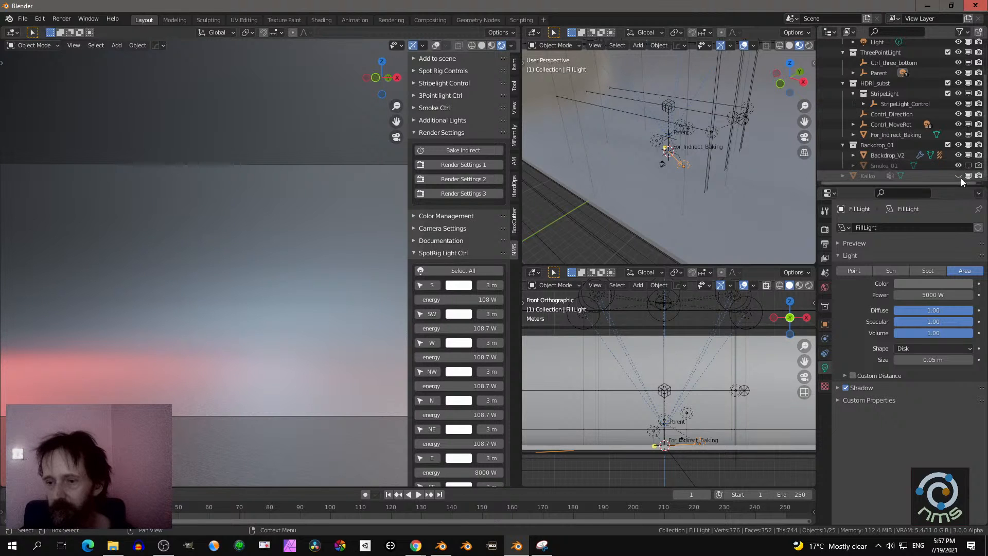
{"action": "left_click", "coordinate": [959, 176]}
{"action": "left_click_drag", "start_coordinate": [958, 166], "coordinate": [979, 167]}
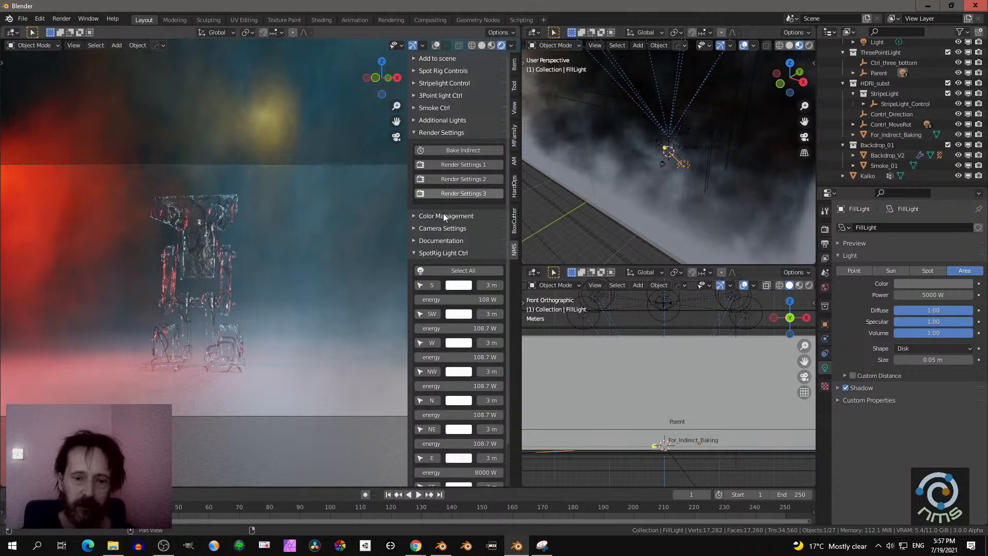
- Expand the smoke controls and fine-tune the brightness of the smoke's pale blue color
{"action": "left_click", "coordinate": [441, 108]}
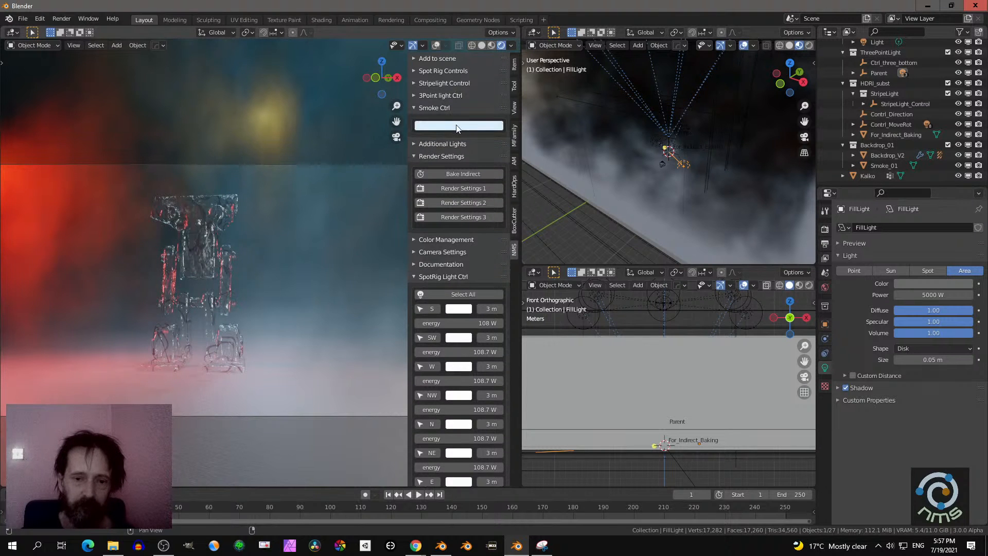
{"action": "left_click", "coordinate": [458, 125]}
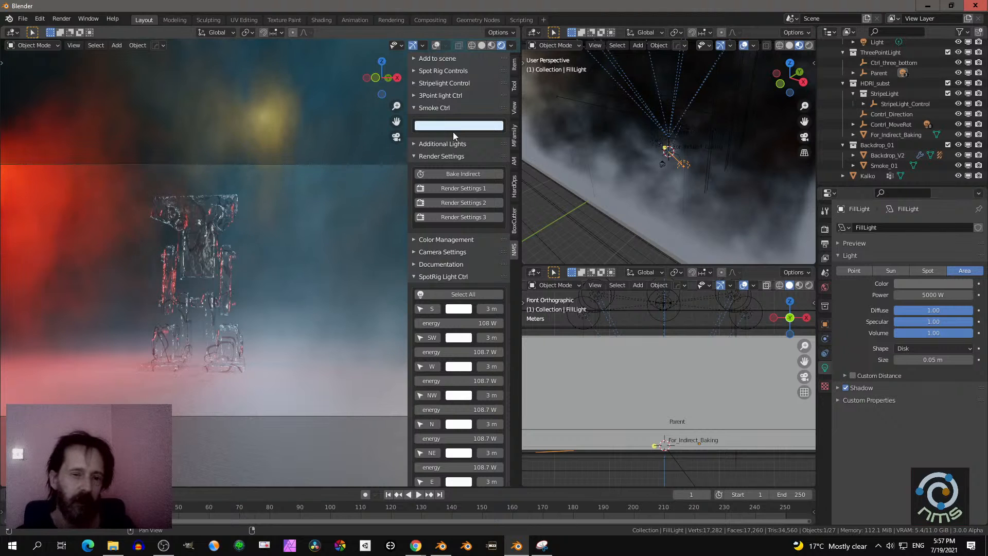
{"action": "left_click", "coordinate": [453, 127]}
{"action": "mouse_move", "coordinate": [503, 146]}
{"action": "left_mouse_down"}
{"action": "mouse_move", "coordinate": [503, 211]}
{"action": "mouse_move", "coordinate": [503, 137]}
{"action": "left_mouse_up"}
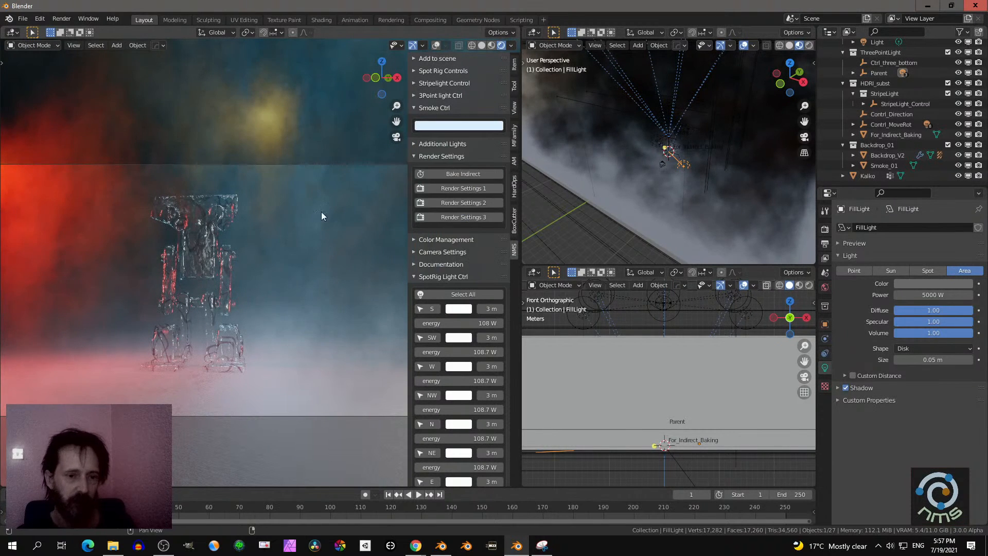
- Browse the add-on's full gallery of lighting and backdrop preset thumbnails without choosing one
{"action": "left_click", "coordinate": [437, 58]}
{"action": "left_click", "coordinate": [457, 107]}
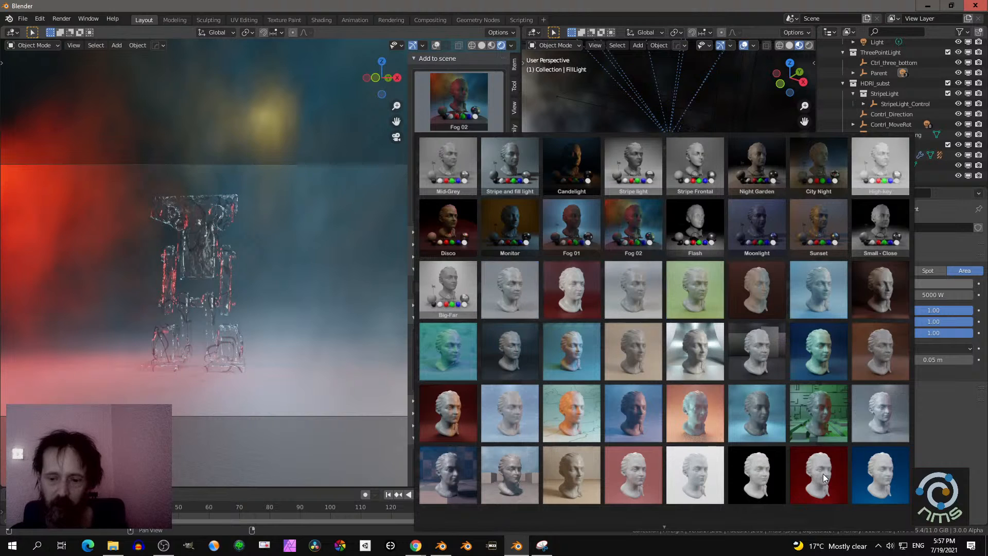
{"action": "mouse_move", "coordinate": [663, 527]}
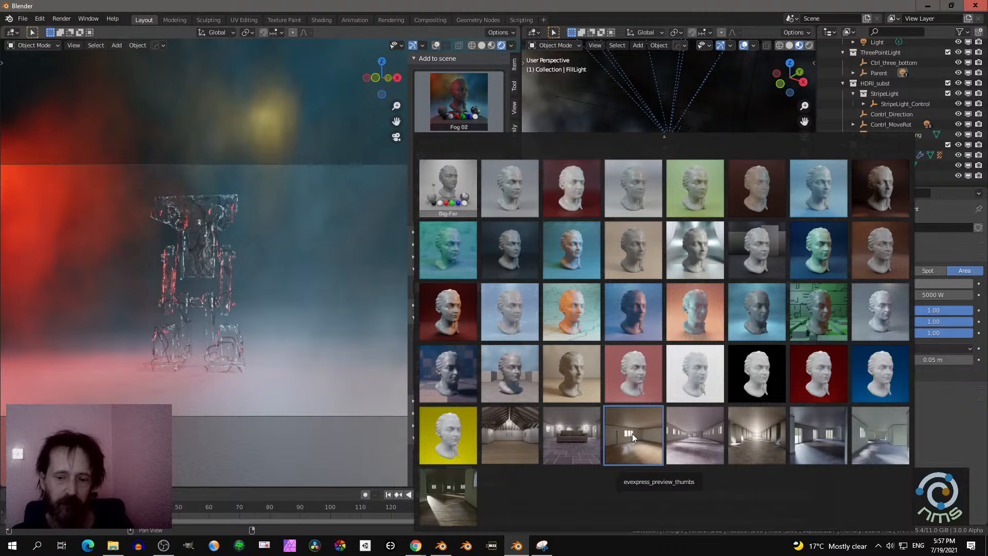
{"action": "mouse_move", "coordinate": [661, 135]}
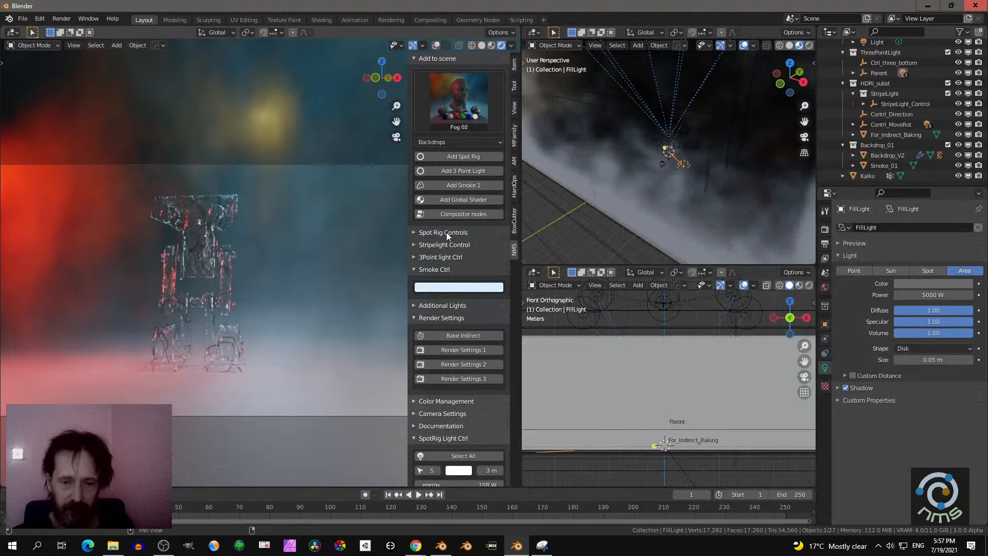
- Collapse the smoke controls and view the point and area light options under Additional Lights
{"action": "left_click", "coordinate": [414, 271]}
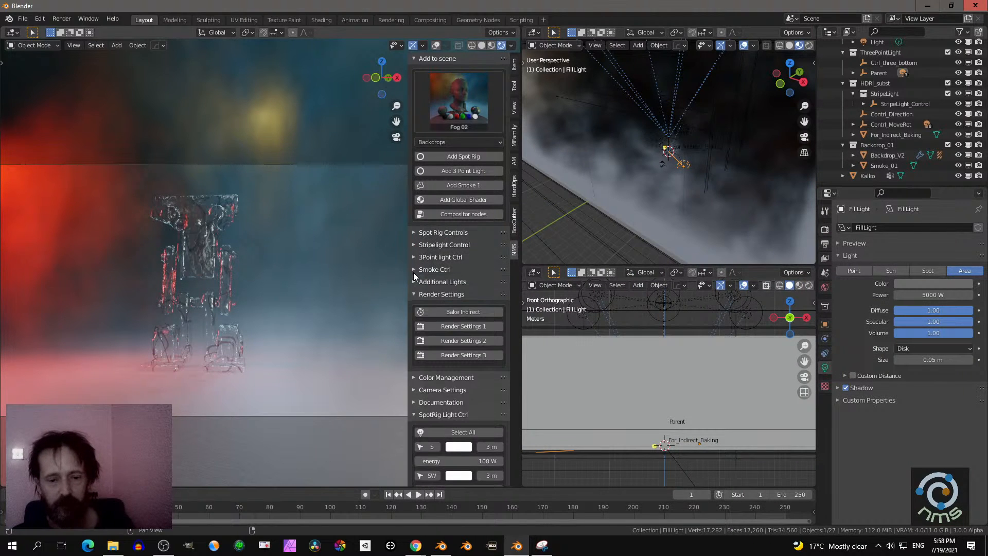
{"action": "left_click", "coordinate": [415, 282]}
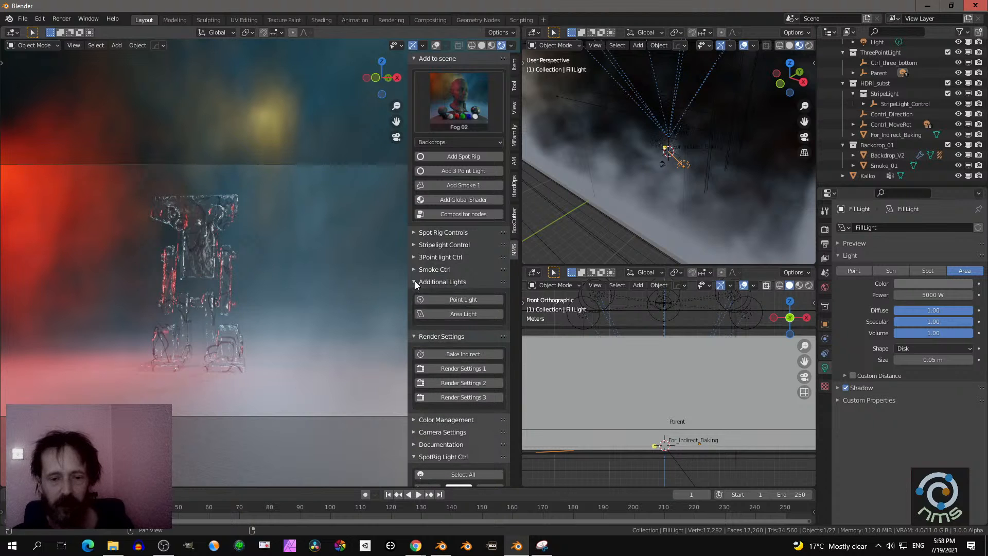
{"action": "left_click", "coordinate": [415, 281]}
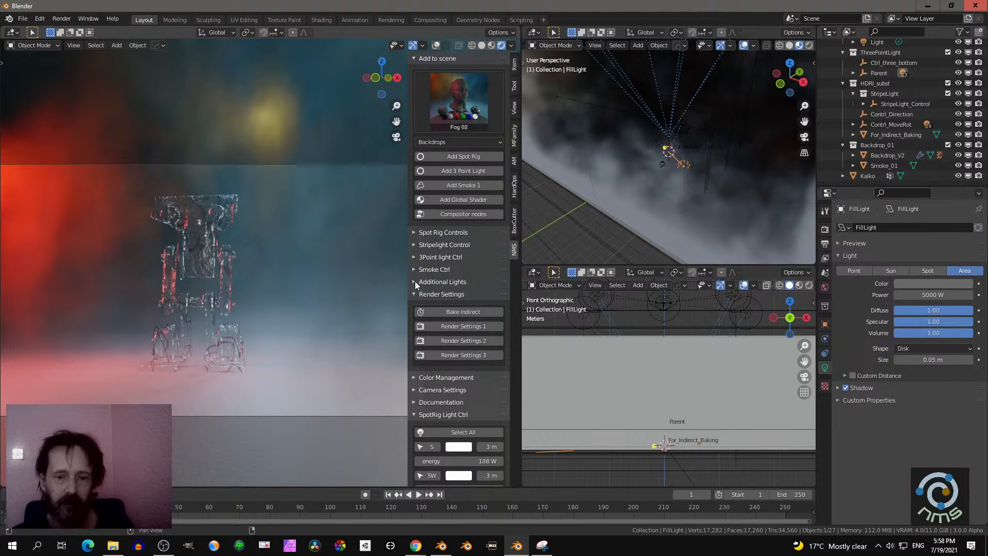
- Switch the lower viewport from solid to Material Preview shading in perspective and hide the Smoke_01 object
{"action": "middle_click_drag", "start_coordinate": [549, 335], "coordinate": [590, 385]}
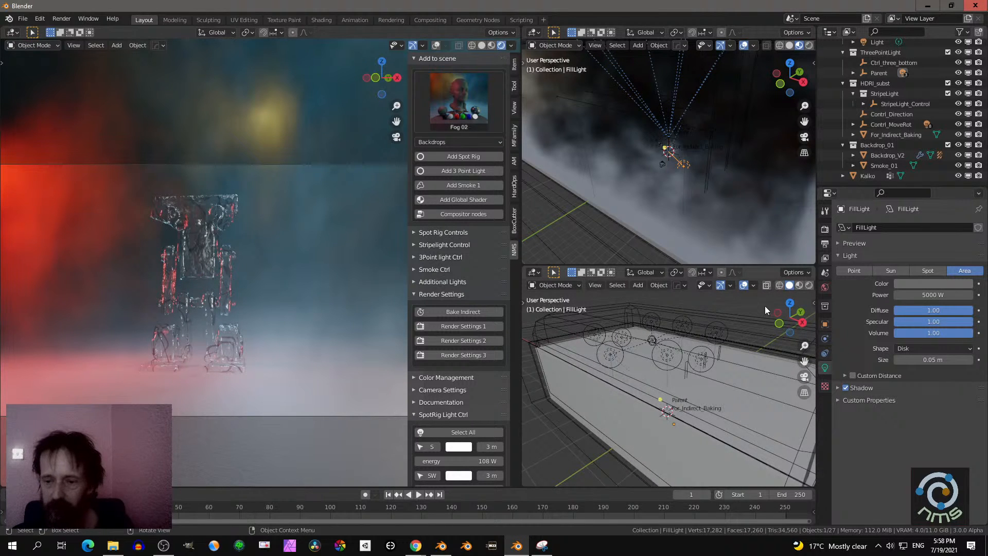
{"action": "left_click", "coordinate": [800, 285]}
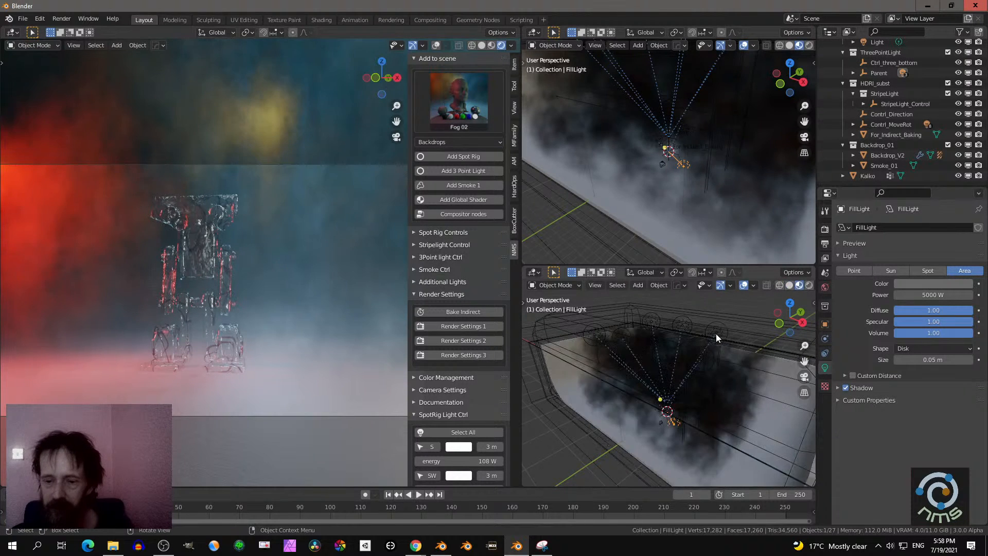
{"action": "left_click", "coordinate": [958, 165]}
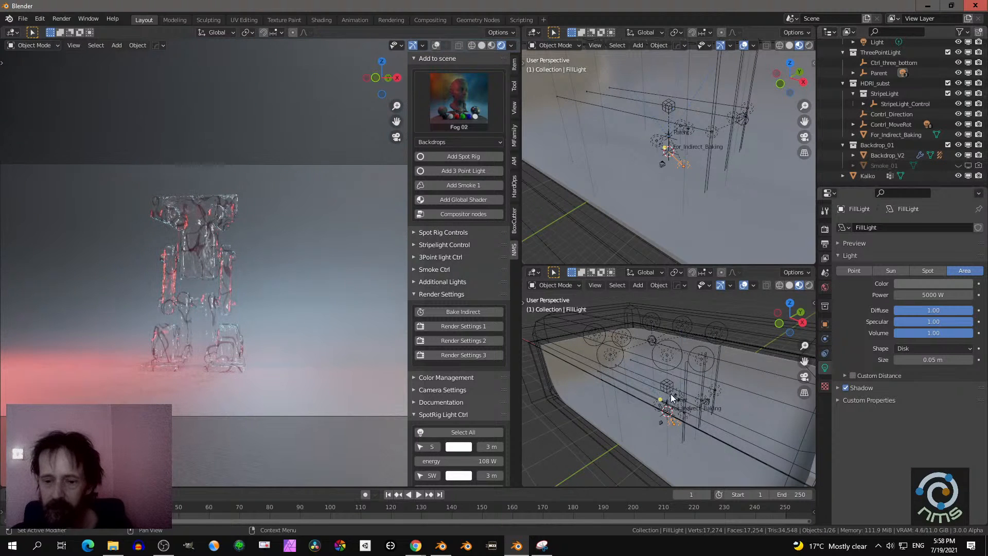
{"action": "middle_click_drag", "start_coordinate": [651, 391], "coordinate": [711, 378]}
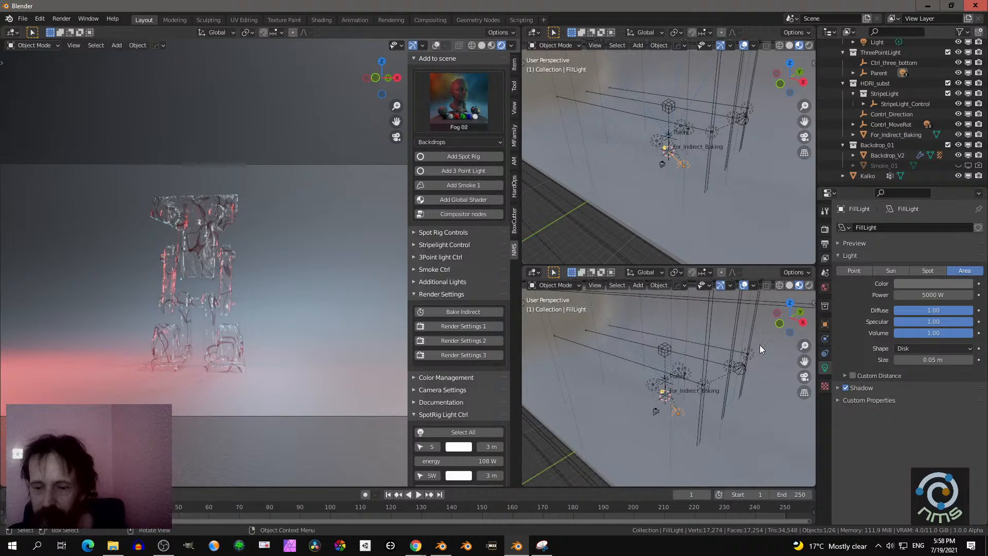
{"action": "middle_click_drag", "start_coordinate": [759, 345], "coordinate": [698, 343]}
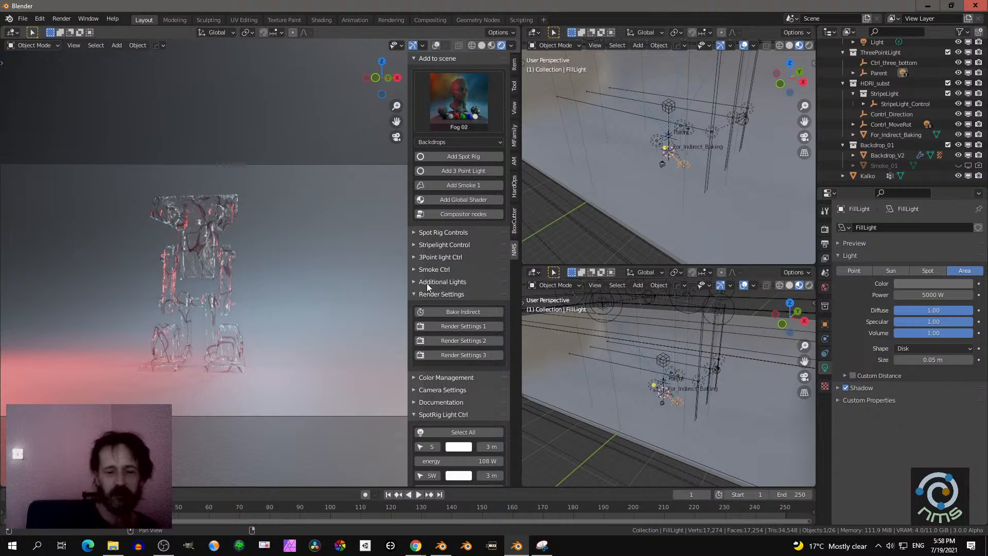
- Apply the lighter Render Settings 1 preset and show the scene's render properties
{"action": "scroll", "coordinate": [450, 285], "scroll_direction": "down", "scroll_amount": 2}
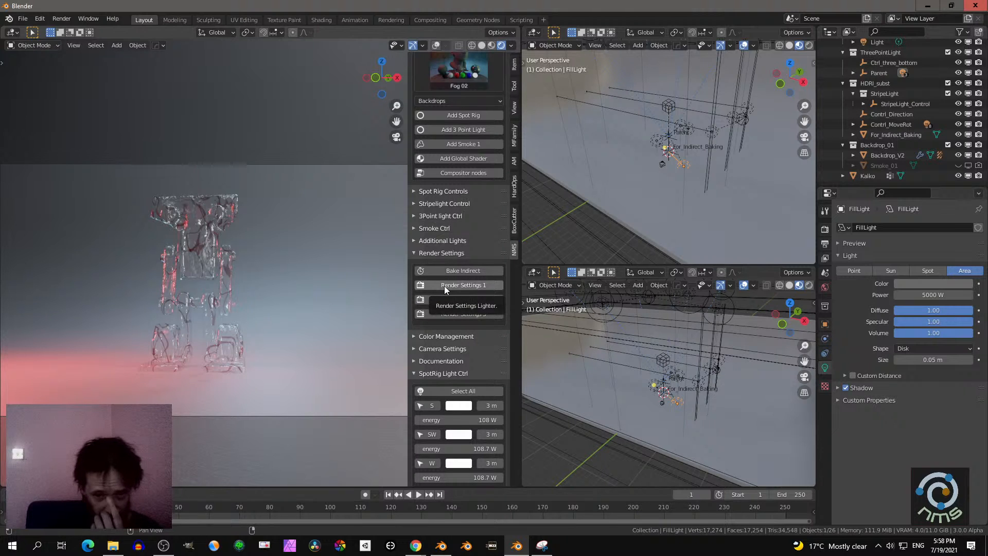
{"action": "left_click", "coordinate": [450, 286]}
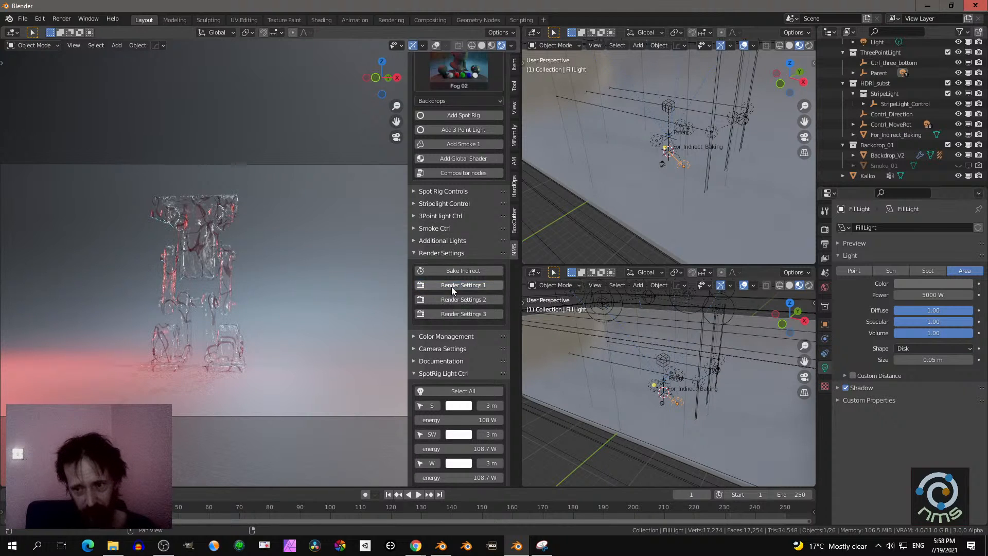
{"action": "left_click", "coordinate": [825, 229]}
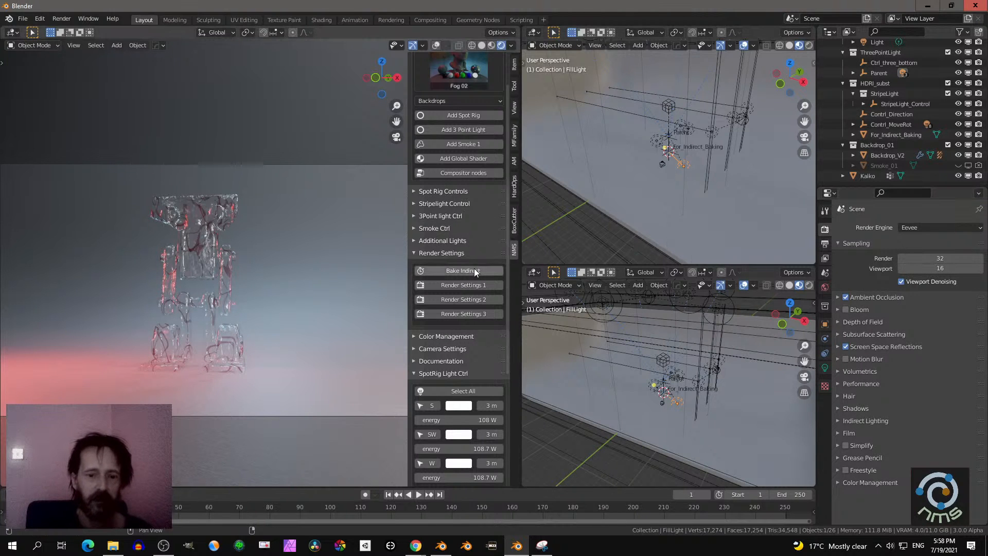
- Replace the add-on's render settings with its Color Management controls, narrow the properties editor and return it to the fill light's data
{"action": "left_click", "coordinate": [448, 253]}
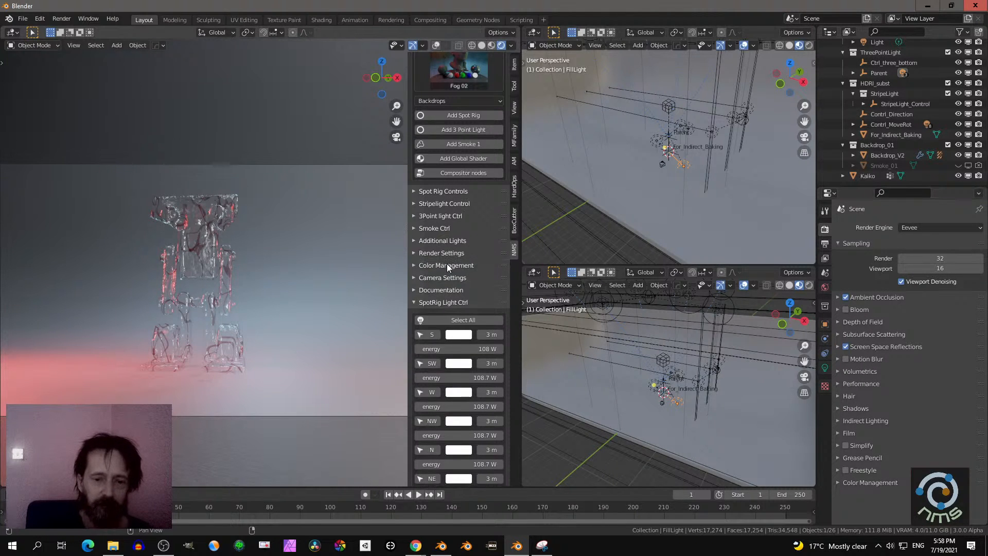
{"action": "left_click", "coordinate": [445, 265]}
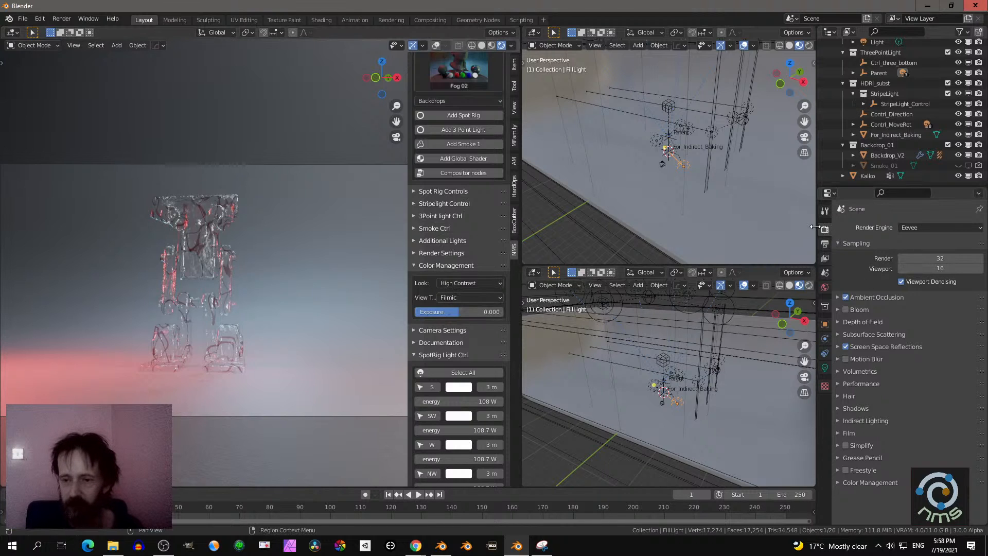
{"action": "left_click", "coordinate": [837, 482]}
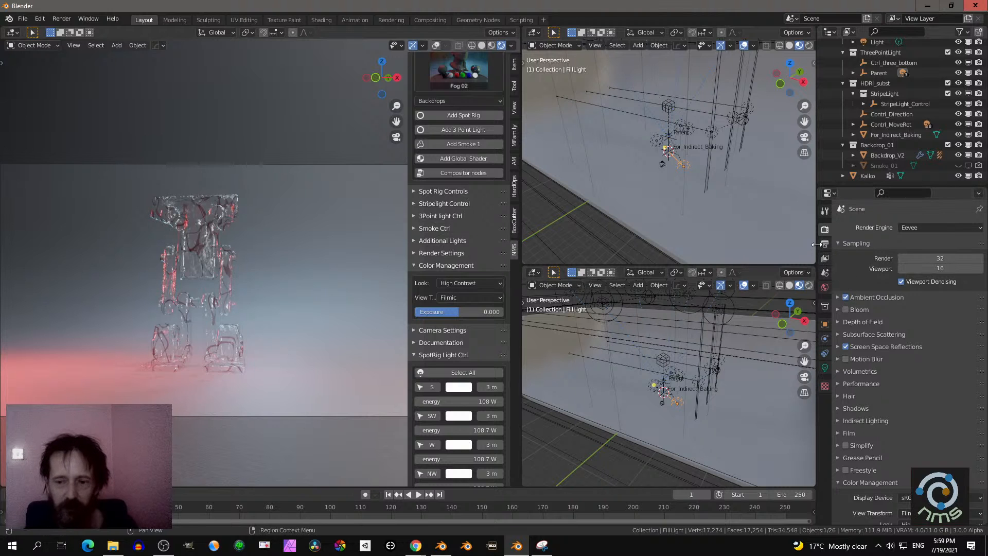
{"action": "left_click_drag", "start_coordinate": [818, 244], "coordinate": [852, 262]}
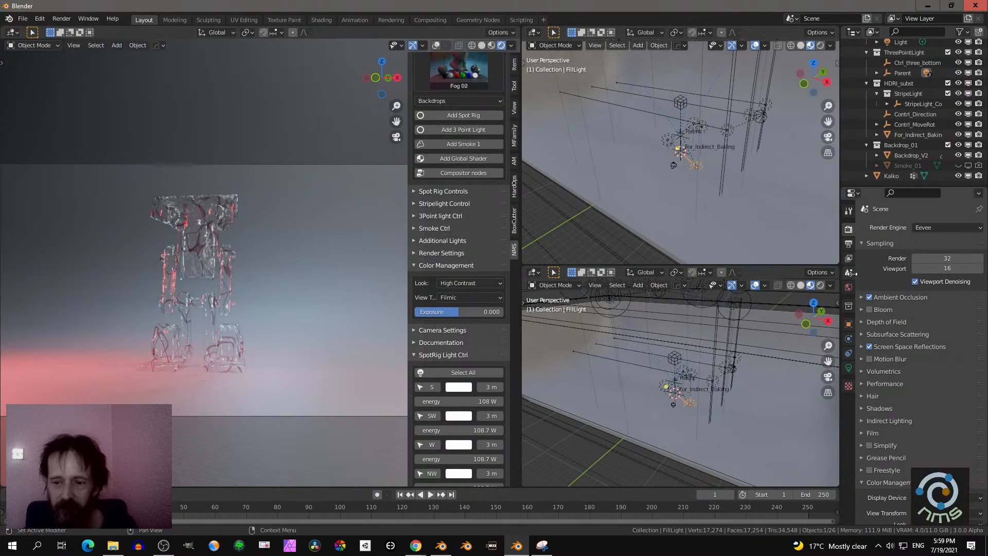
{"action": "left_click", "coordinate": [849, 367]}
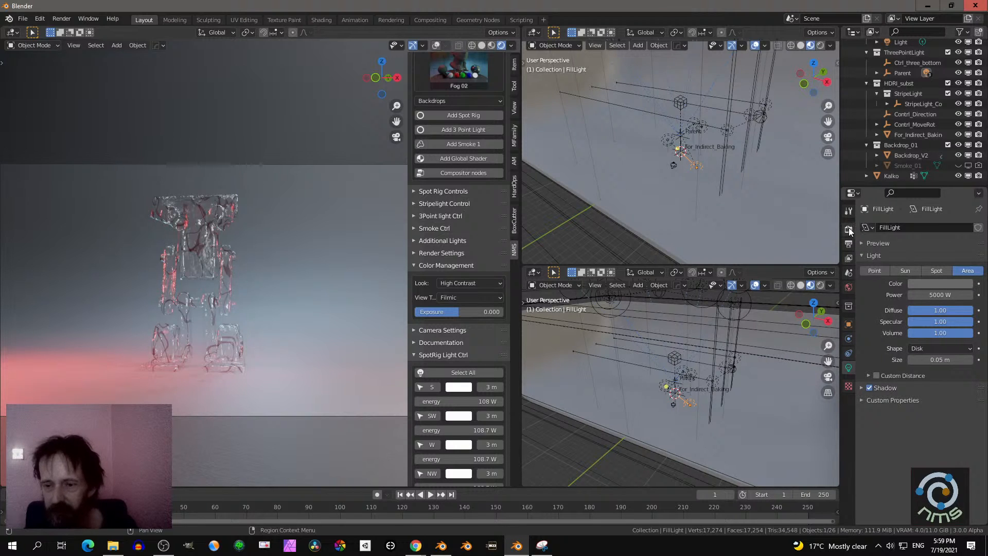
- Set the view transform to False Color and examine the exposure across the whole backdrop
{"action": "left_click", "coordinate": [458, 298]}
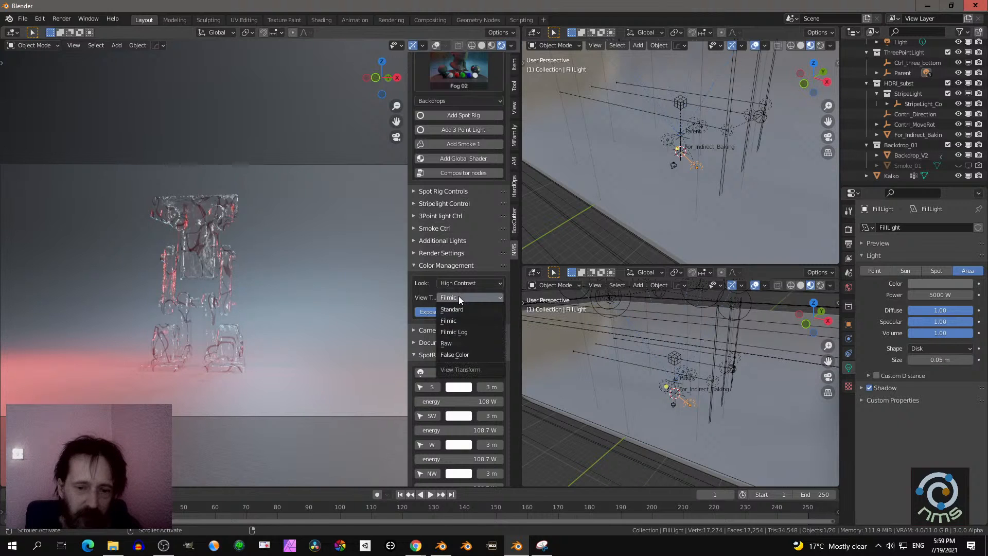
{"action": "left_click", "coordinate": [447, 355]}
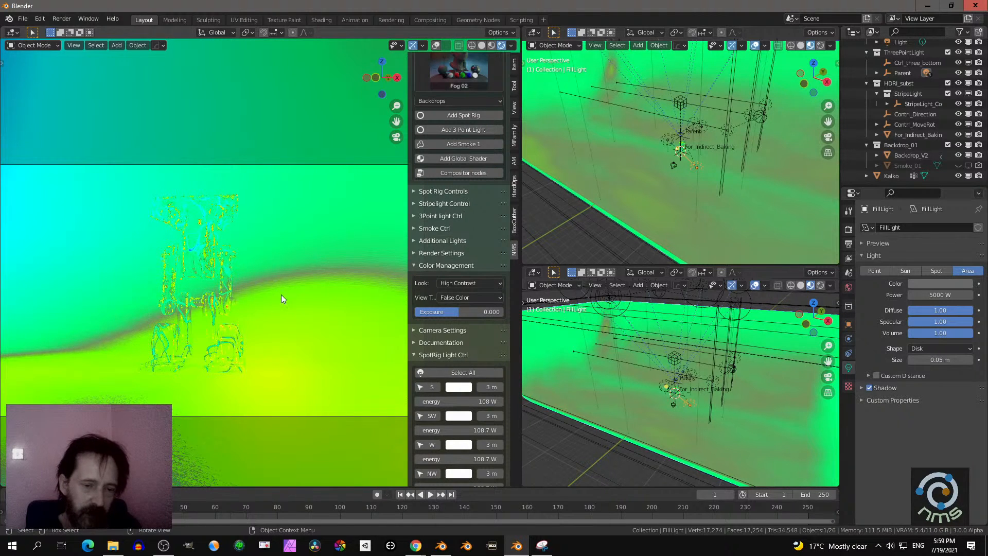
{"action": "scroll", "coordinate": [722, 184], "scroll_direction": "down", "scroll_amount": 5}
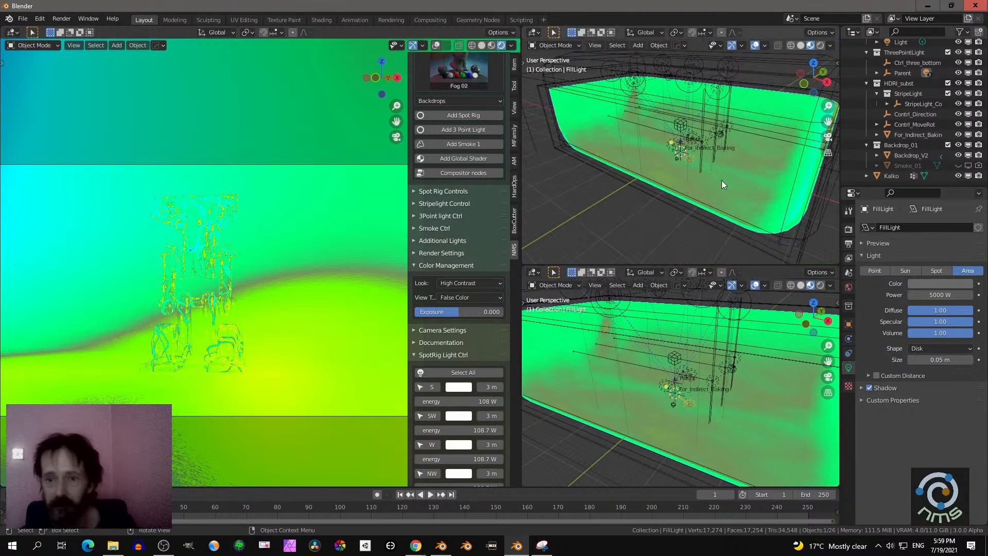
{"action": "scroll", "coordinate": [719, 175], "scroll_direction": "up", "scroll_amount": 1}
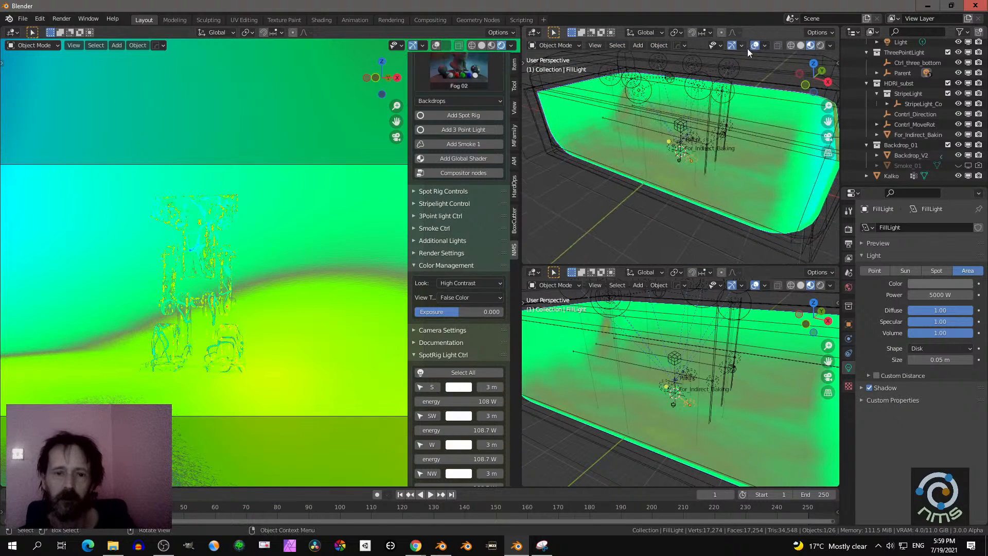
- Switch the upper viewport to rendered shading and inspect the false-color light distribution around the figure
{"action": "left_click", "coordinate": [821, 45]}
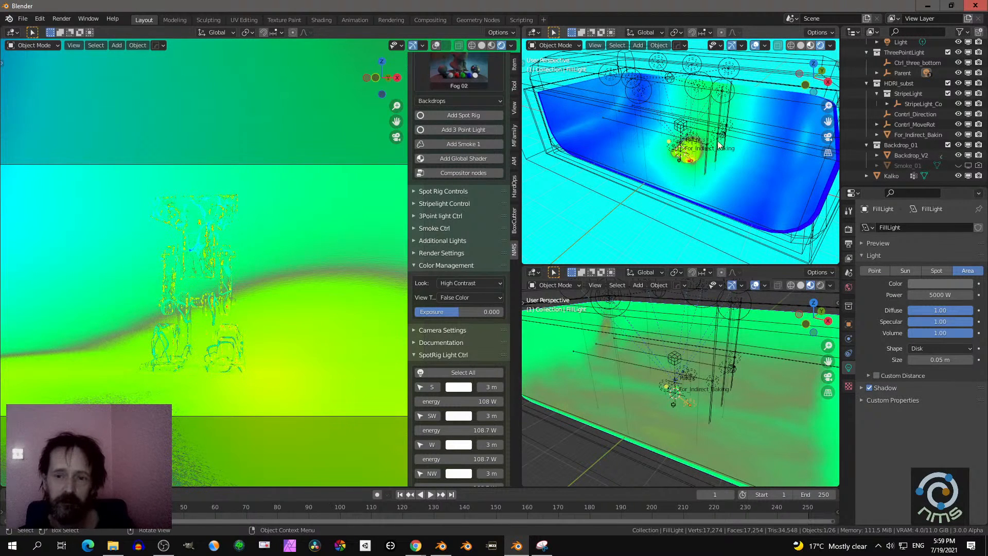
{"action": "scroll", "coordinate": [708, 147], "scroll_direction": "up", "scroll_amount": 8}
{"action": "scroll", "coordinate": [696, 144], "scroll_direction": "down", "scroll_amount": 3}
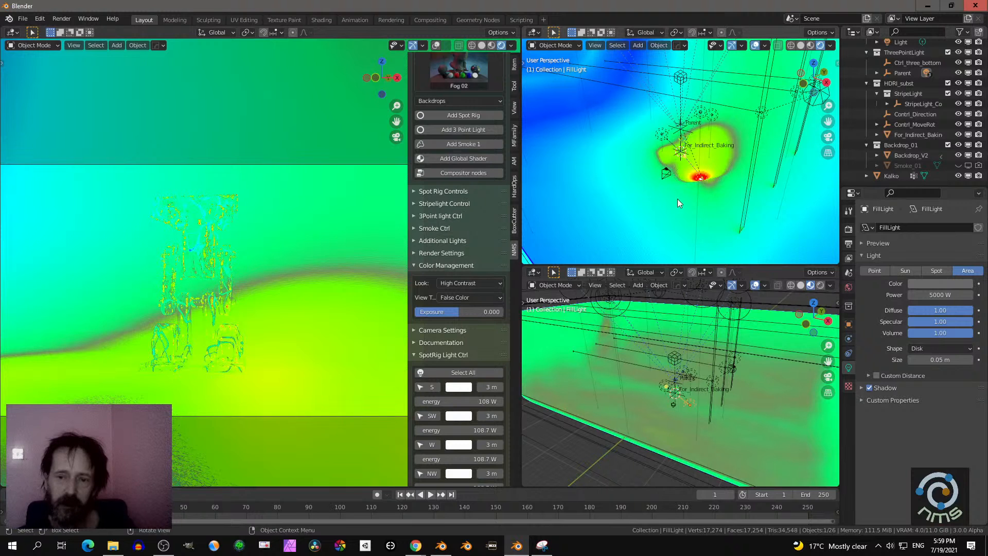
{"action": "middle_click_drag", "start_coordinate": [691, 187], "coordinate": [653, 175]}
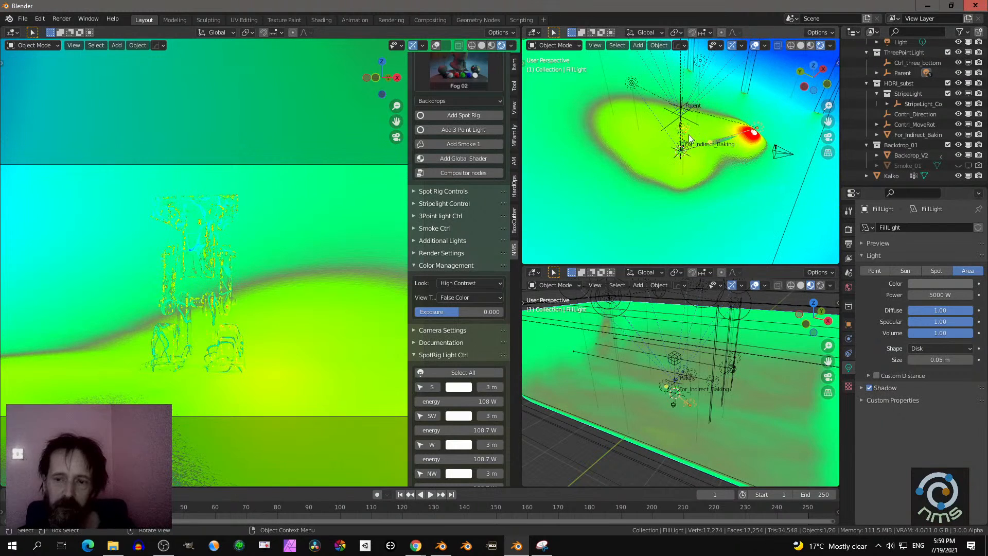
- Set the view transform back to Filmic
{"action": "left_click", "coordinate": [474, 299]}
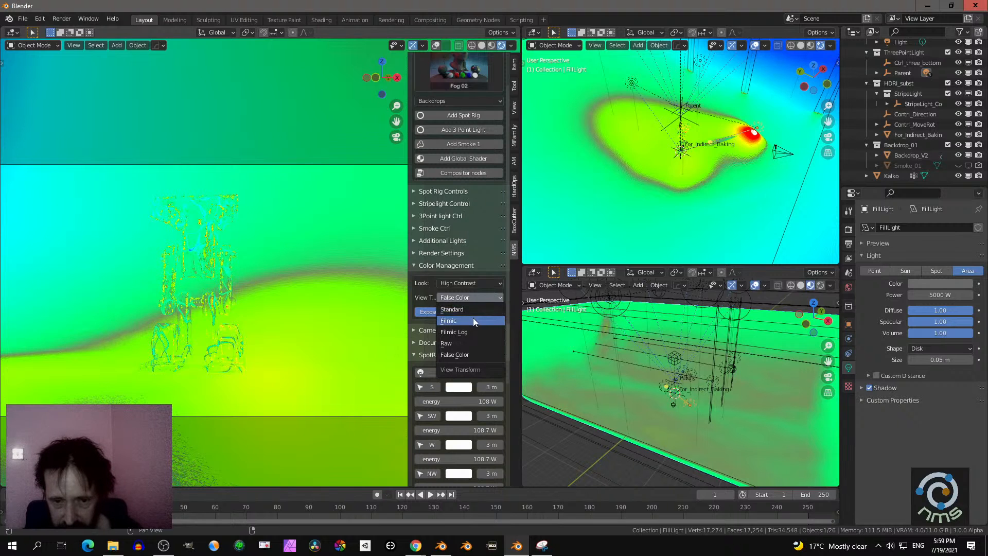
{"action": "left_click", "coordinate": [474, 320]}
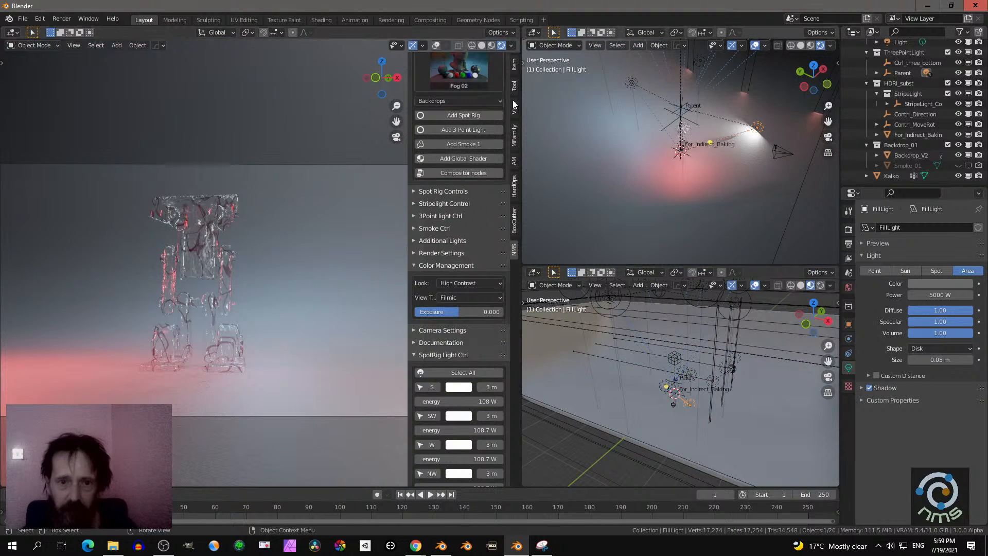
- Look over the preset thumbnails again and close the gallery without picking a preset
{"action": "scroll", "coordinate": [477, 75], "scroll_direction": "up", "scroll_amount": 2}
{"action": "left_click", "coordinate": [474, 73]}
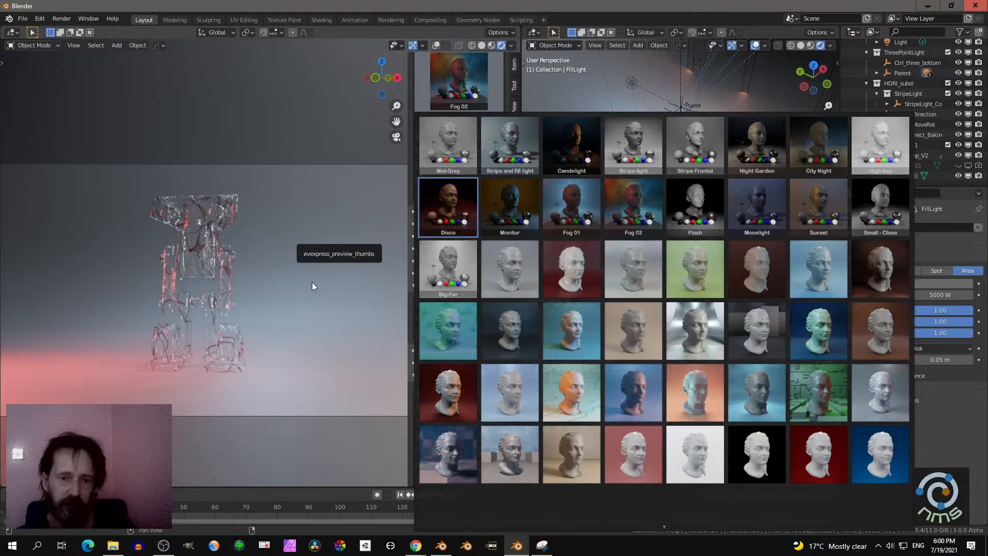
{"action": "left_click", "coordinate": [328, 362]}
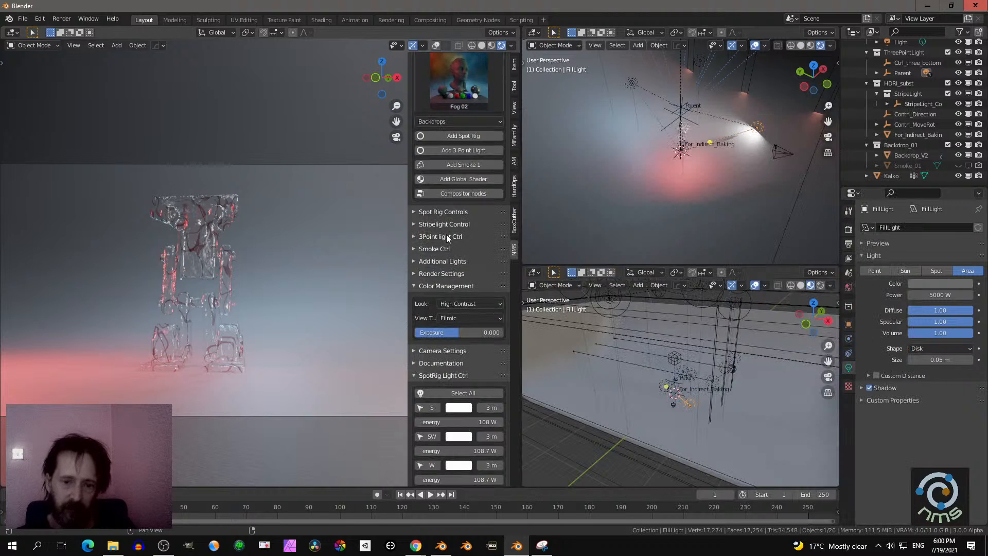
- Open the add-on's camera settings, lock the camera to the view and reframe the figure slightly lower and further right in the shot
{"action": "left_click", "coordinate": [443, 286]}
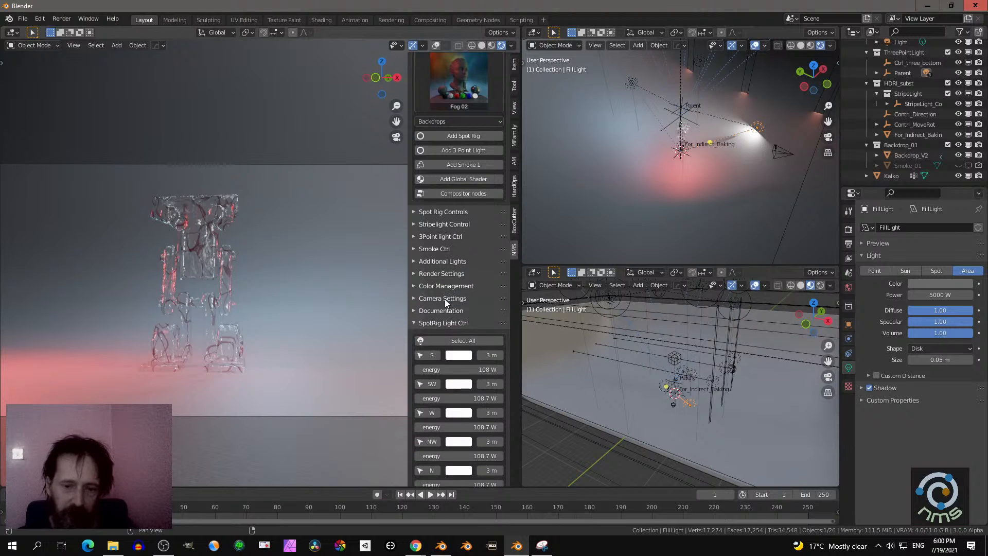
{"action": "left_click", "coordinate": [445, 299]}
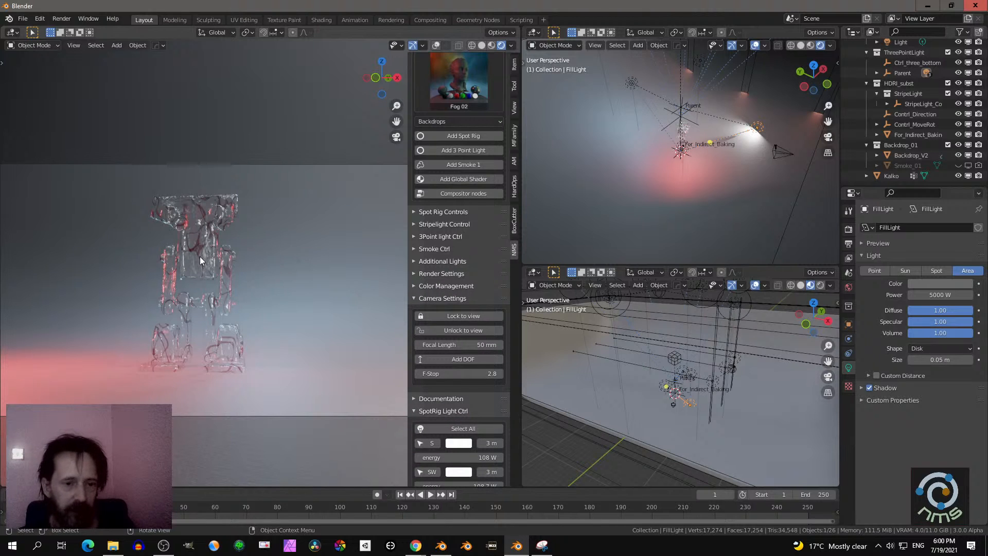
{"action": "left_click", "coordinate": [455, 317]}
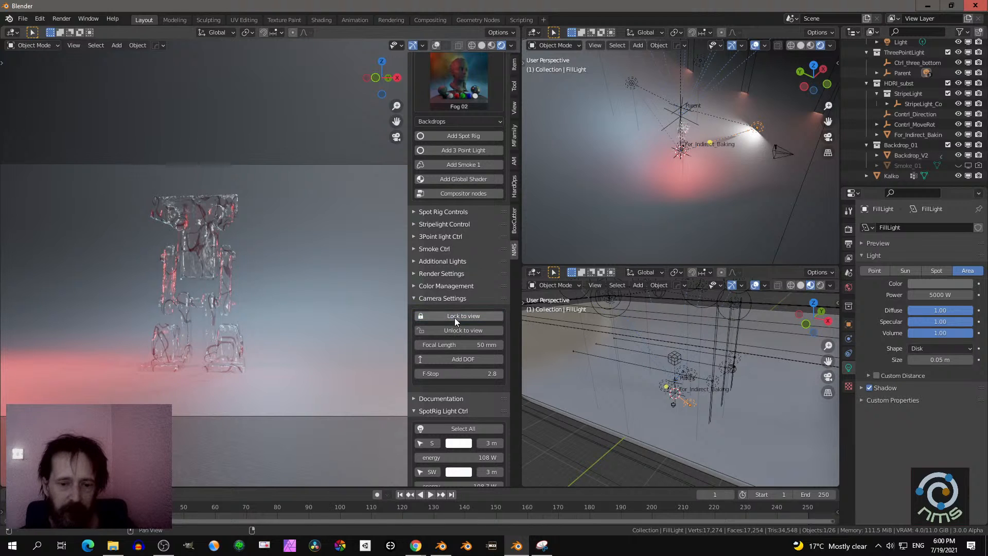
{"action": "mouse_move", "coordinate": [315, 278]}
{"action": "middle_mouse_down"}
{"action": "mouse_move", "coordinate": [287, 280]}
{"action": "mouse_move", "coordinate": [316, 282]}
{"action": "mouse_move", "coordinate": [321, 271]}
{"action": "middle_mouse_up"}
{"action": "scroll", "coordinate": [319, 279], "scroll_direction": "up", "scroll_amount": 2}
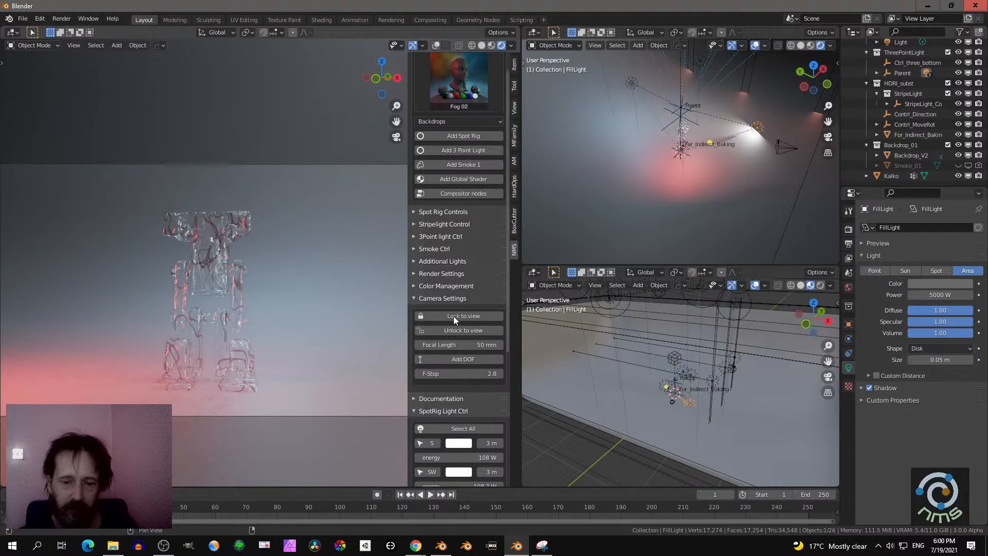
{"action": "middle_click_drag", "start_coordinate": [365, 265], "coordinate": [337, 270]}
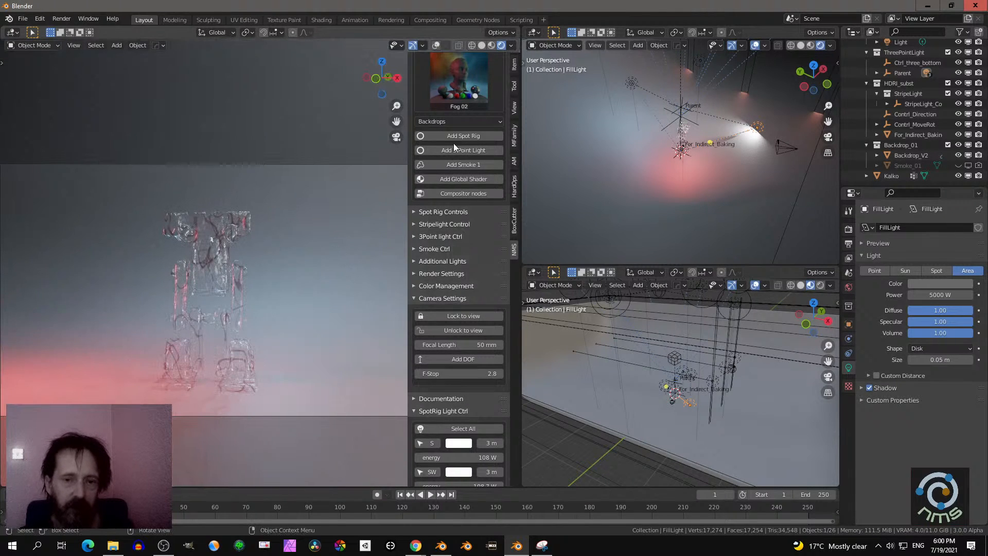
- Look up Blender's built-in Camera to View lock option and return to the add-on's camera settings
{"action": "scroll", "coordinate": [513, 75], "scroll_direction": "up", "scroll_amount": 2}
{"action": "scroll", "coordinate": [514, 75], "scroll_direction": "up", "scroll_amount": 1}
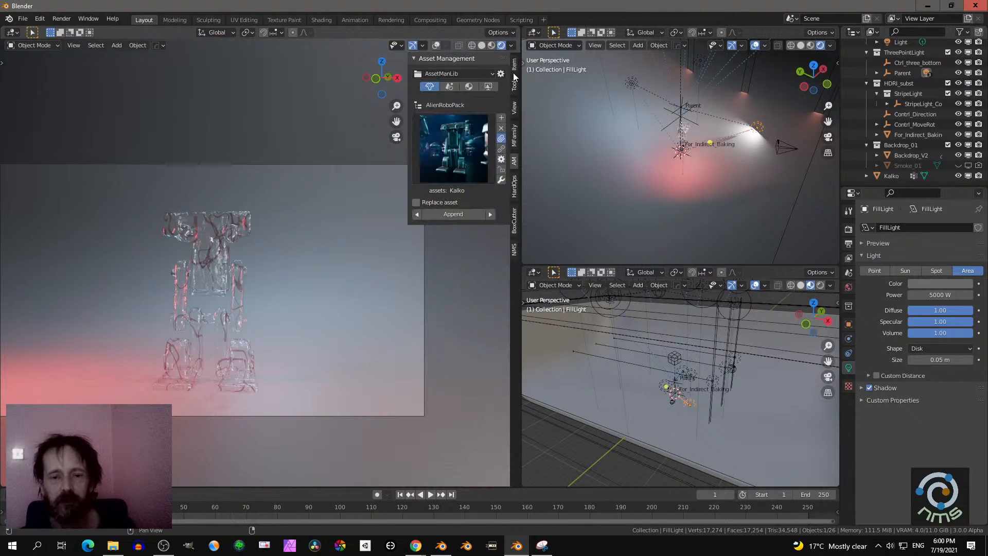
{"action": "left_click", "coordinate": [515, 65]}
{"action": "left_click", "coordinate": [515, 85]}
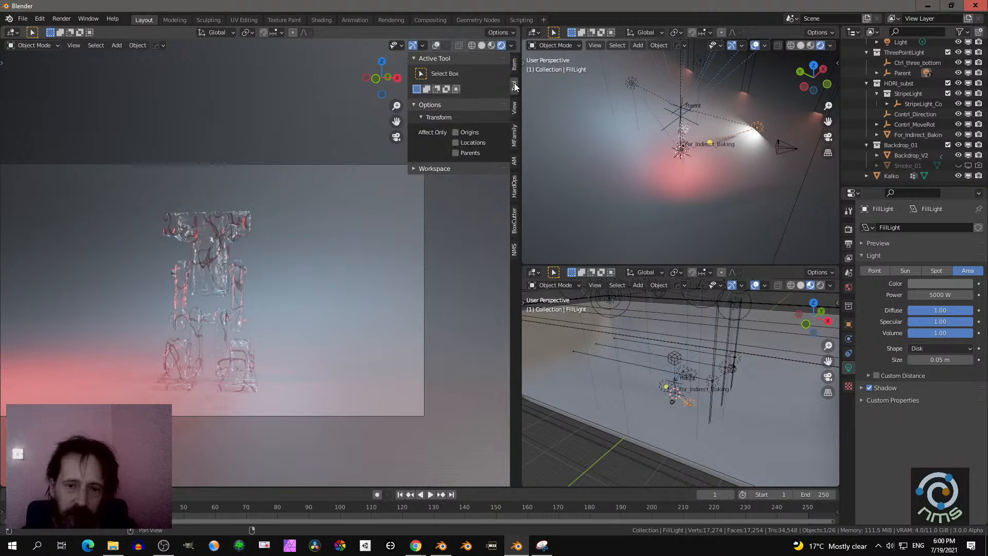
{"action": "left_click", "coordinate": [514, 109]}
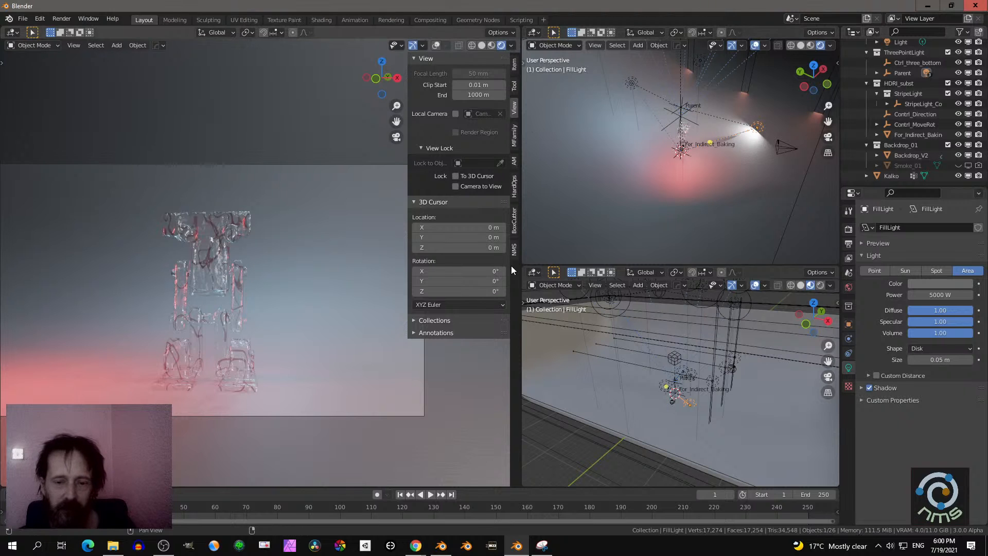
{"action": "left_click", "coordinate": [515, 251]}
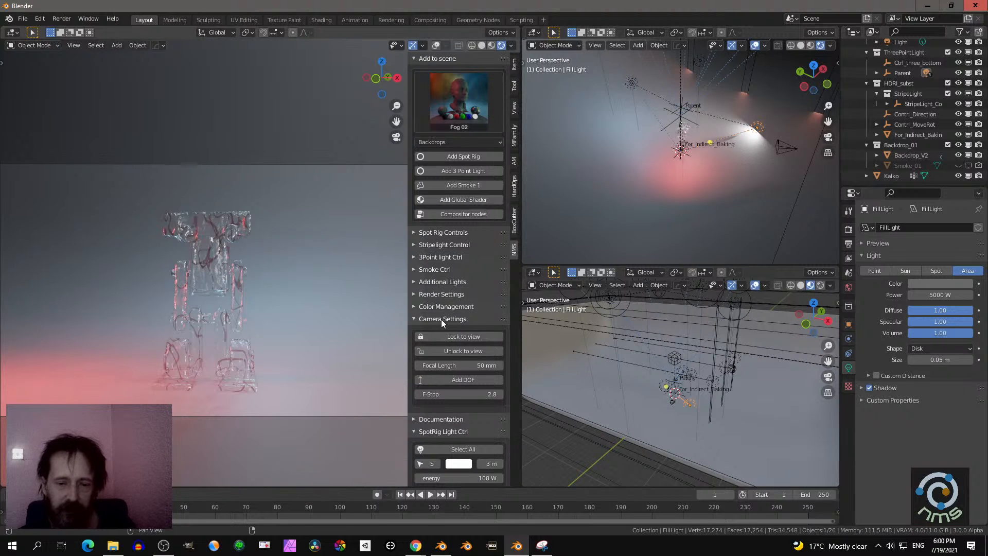
{"action": "left_click", "coordinate": [432, 306]}
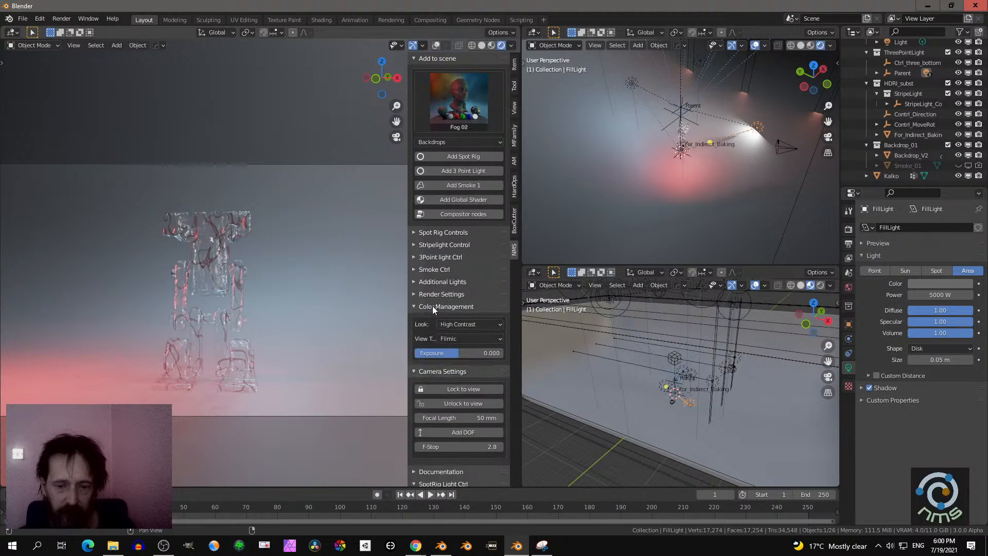
{"action": "left_click", "coordinate": [431, 307]}
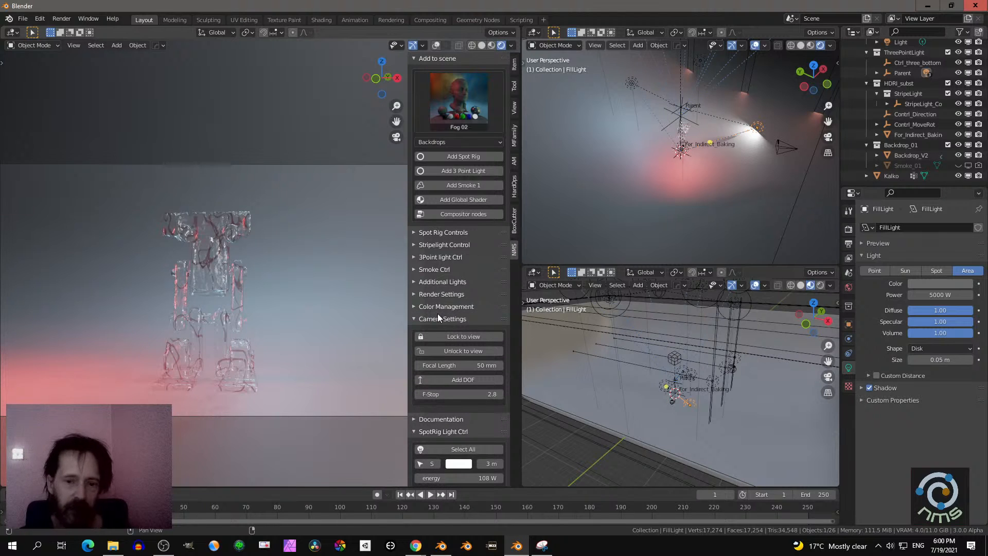
- Show the overlays in the camera viewport, place the 3D cursor on the figure's chest and add a depth-of-field target there
{"action": "scroll", "coordinate": [440, 312], "scroll_direction": "down", "scroll_amount": 2}
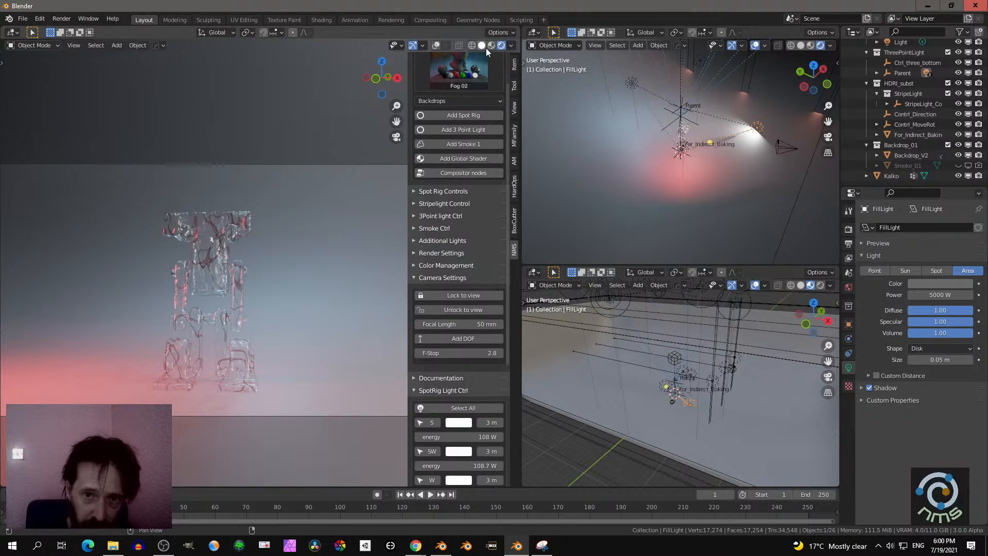
{"action": "left_click", "coordinate": [434, 47]}
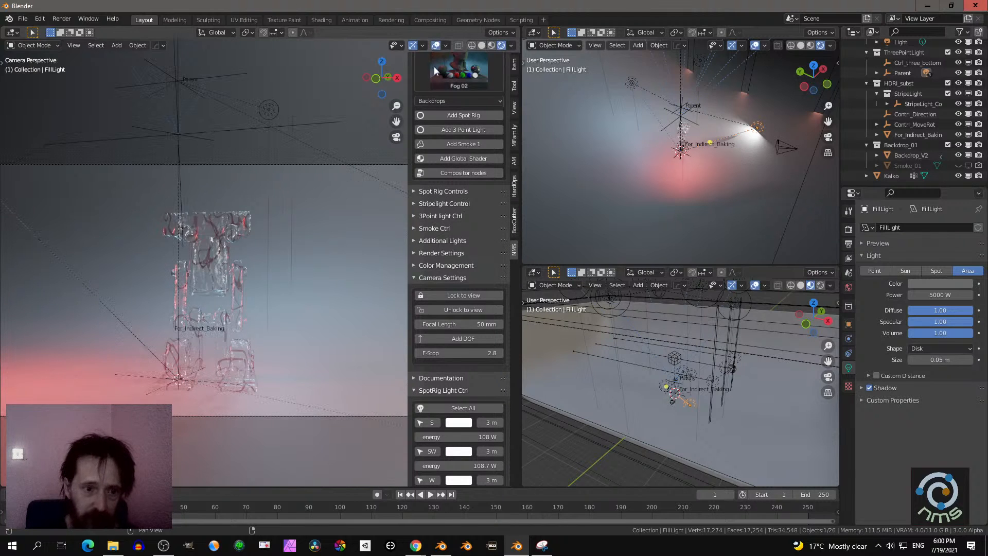
{"action": "right_click", "coordinate": [211, 249], "text": "shift"}
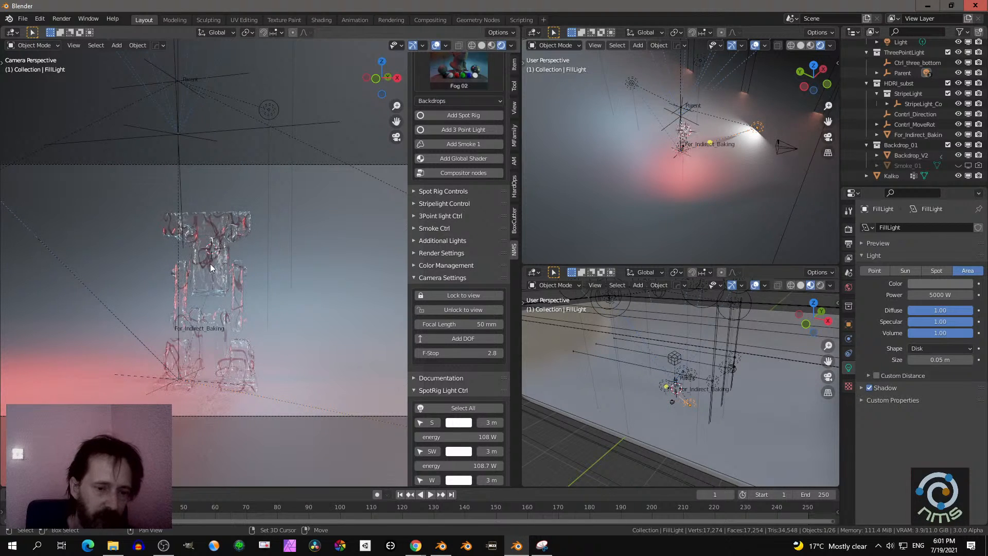
{"action": "left_click", "coordinate": [455, 338]}
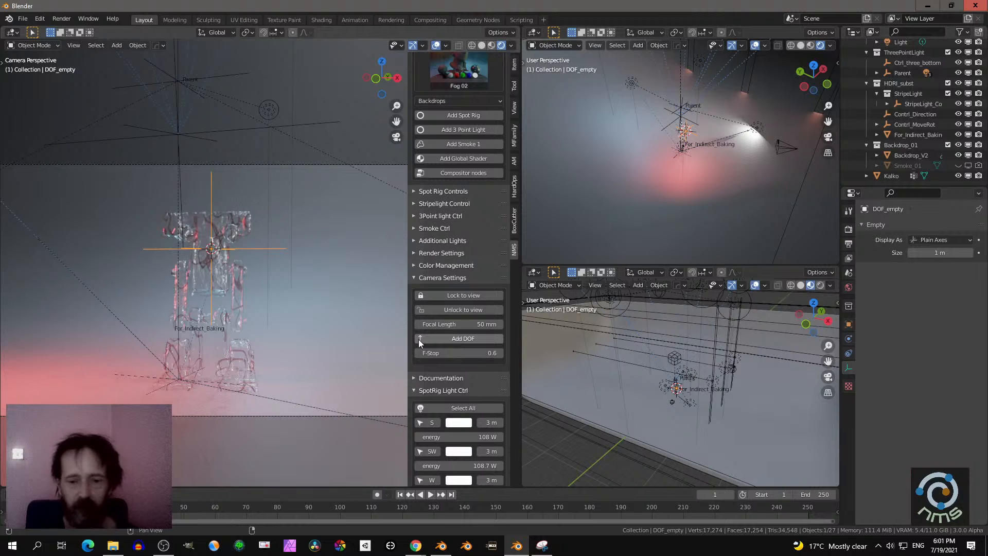
- Try a camera F-stop of 0.1 and undo the change
{"action": "left_click_drag", "start_coordinate": [456, 352], "coordinate": [441, 353]}
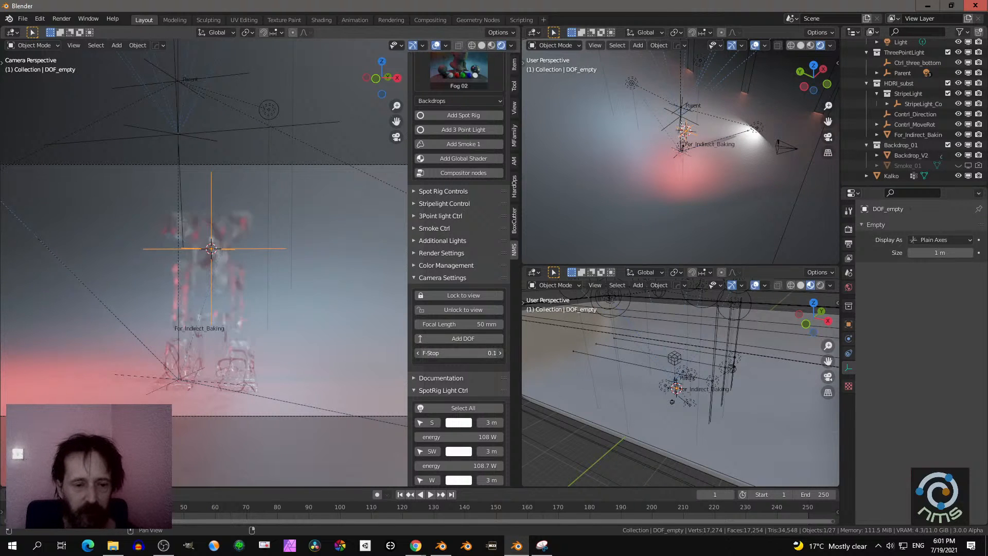
{"action": "key", "text": "ctrl+z"}
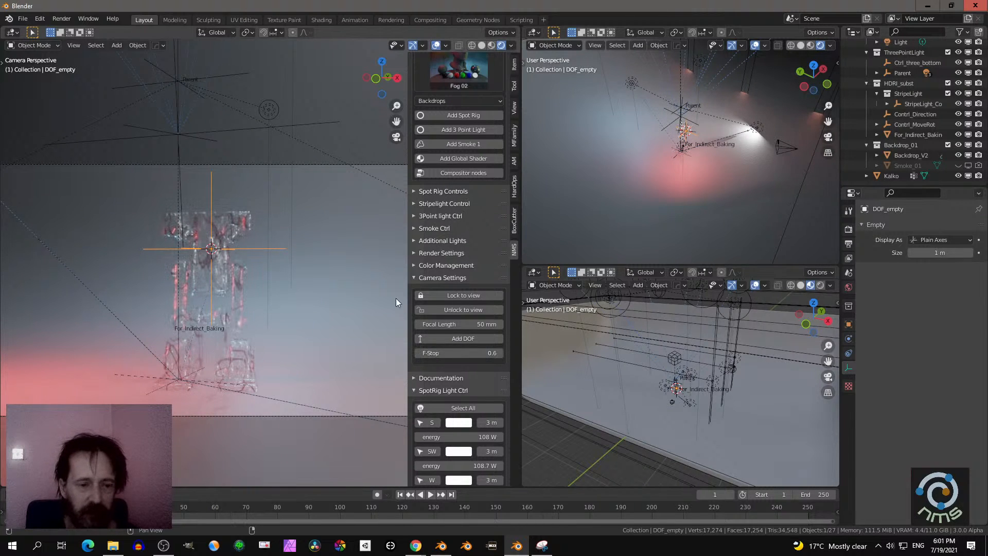
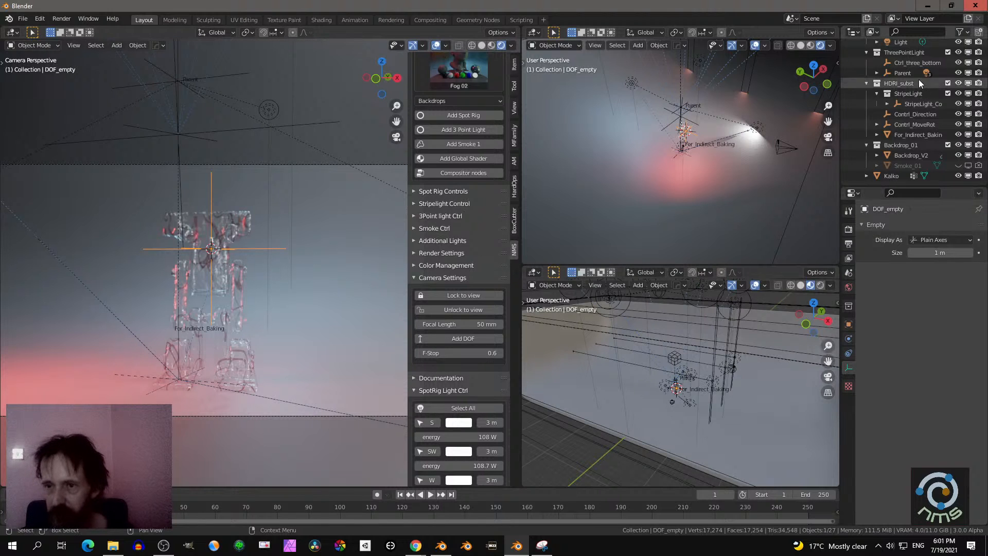
- Turn off depth of field in the scene camera's data properties and collapse the add-on's camera settings
{"action": "scroll", "coordinate": [901, 72], "scroll_direction": "up", "scroll_amount": 3}
{"action": "left_click", "coordinate": [890, 76]}
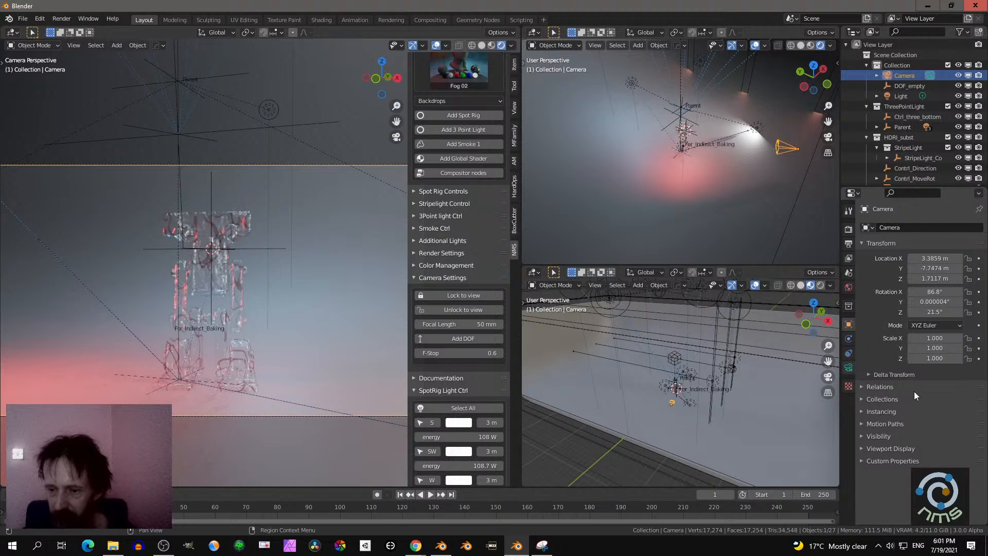
{"action": "left_click", "coordinate": [849, 367]}
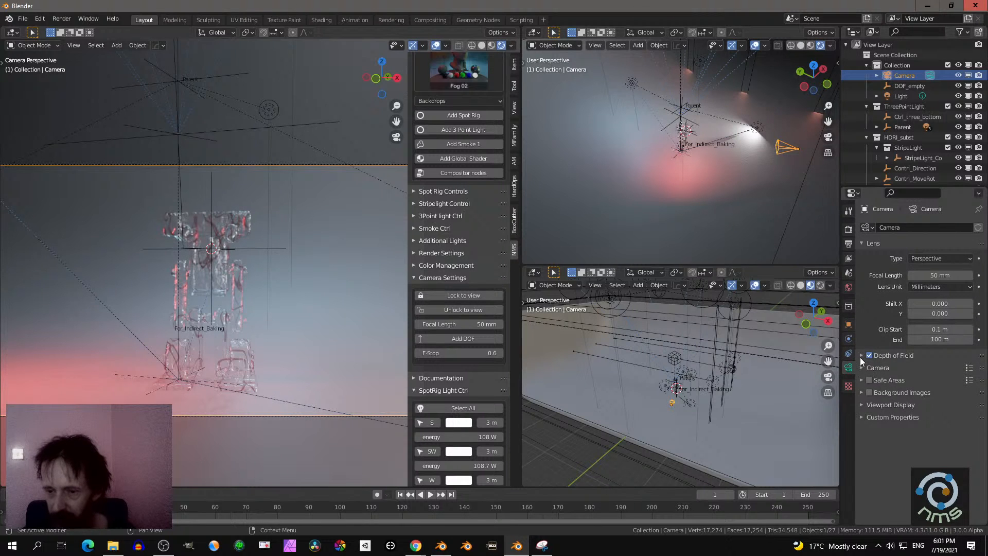
{"action": "left_click", "coordinate": [861, 357]}
{"action": "left_click", "coordinate": [867, 356]}
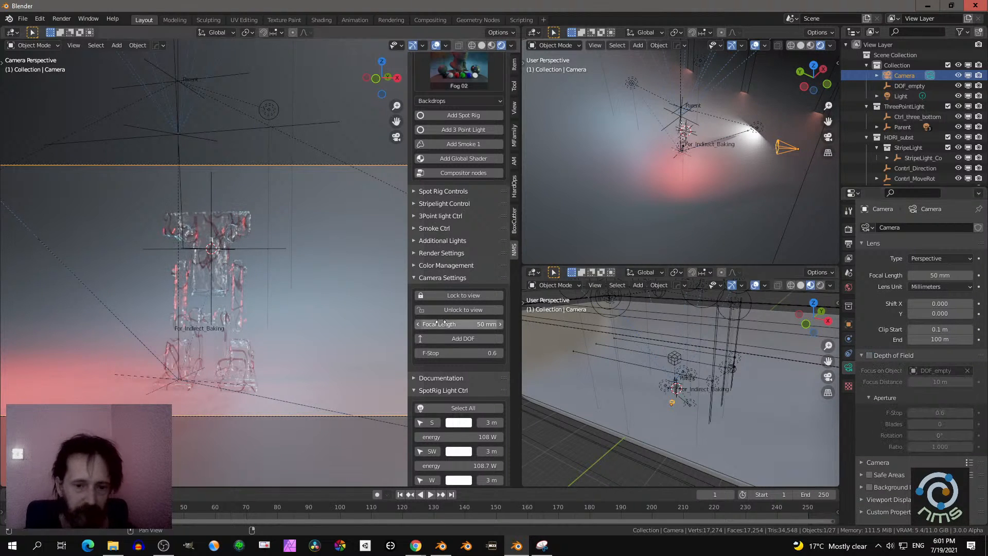
{"action": "left_click", "coordinate": [432, 278]}
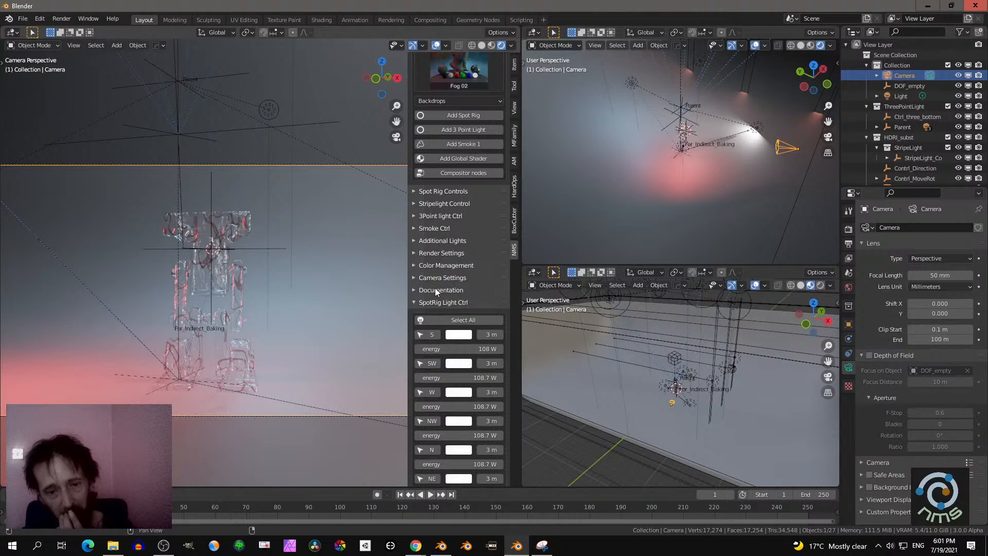
{"action": "scroll", "coordinate": [443, 313], "scroll_direction": "down", "scroll_amount": 4}
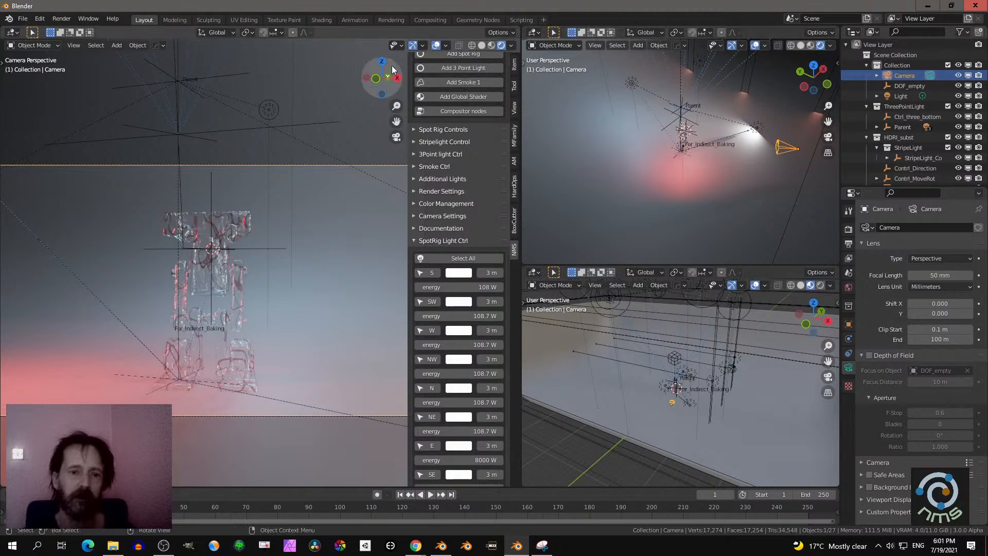
- Switch the camera viewport to Material Preview shading and orbit out of the camera view to show the whole backdrop
{"action": "left_click", "coordinate": [492, 48]}
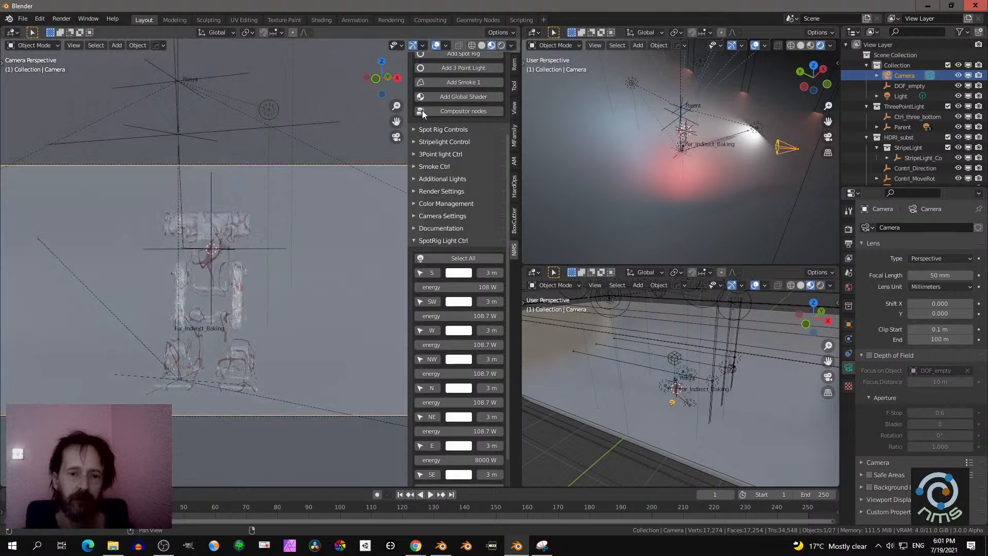
{"action": "scroll", "coordinate": [431, 162], "scroll_direction": "up", "scroll_amount": 5}
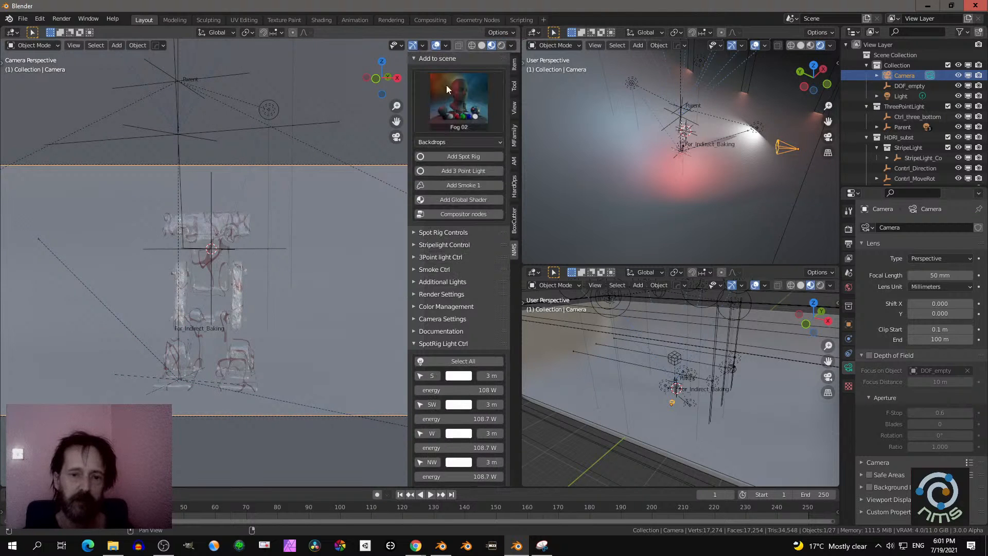
{"action": "middle_click_drag", "start_coordinate": [315, 164], "coordinate": [286, 193]}
{"action": "middle_click_drag", "start_coordinate": [203, 169], "coordinate": [260, 170]}
{"action": "key", "text": "ctrl+z"}
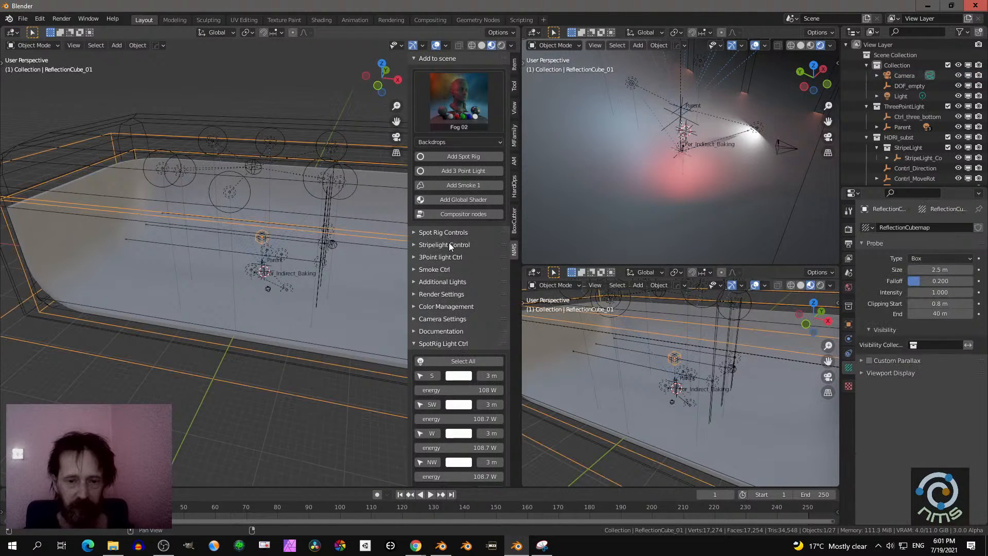
- Select both spot rig controllers through the add-on and try a free trackball rotation of the rig
{"action": "left_click", "coordinate": [444, 232]}
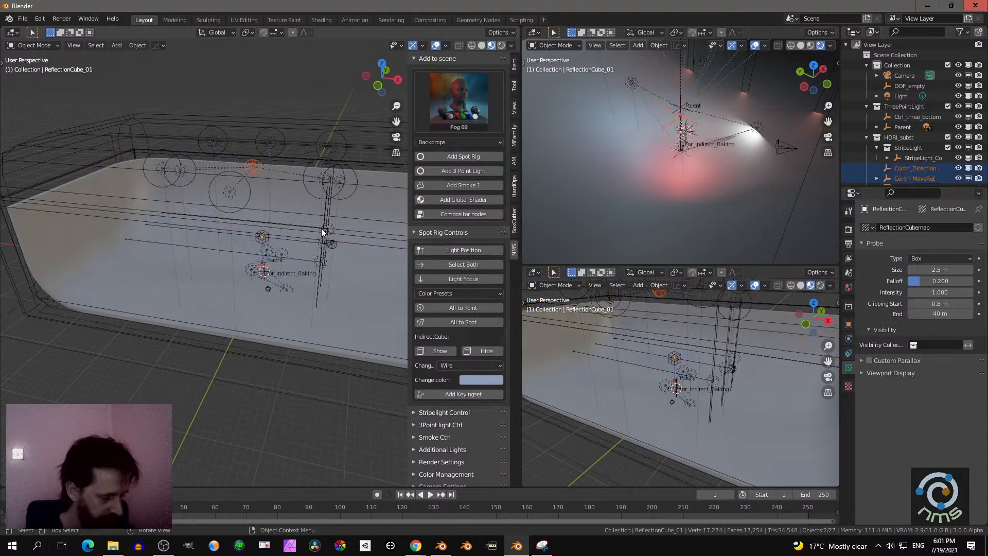
{"action": "key", "text": "r"}
{"action": "key", "text": "r"}
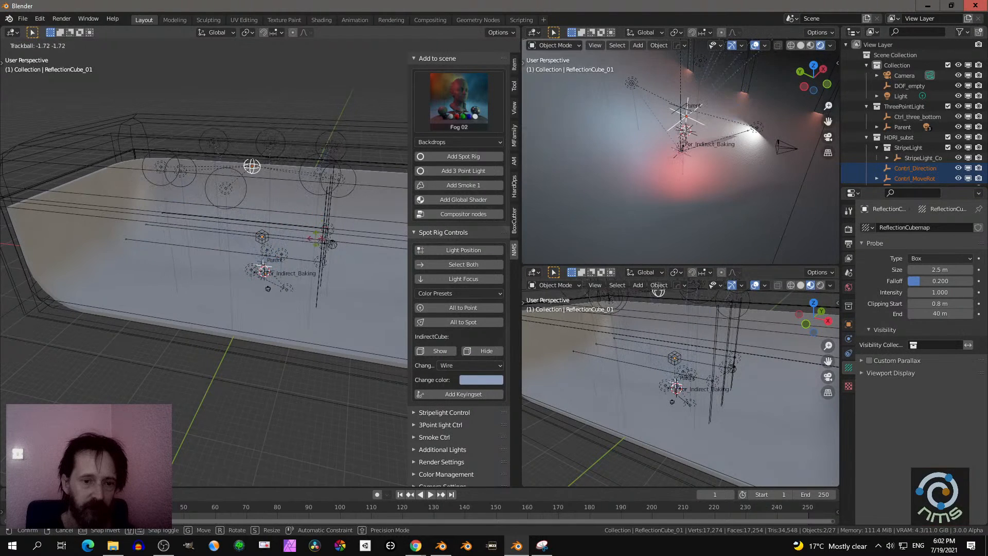
{"action": "right_click", "coordinate": [310, 242]}
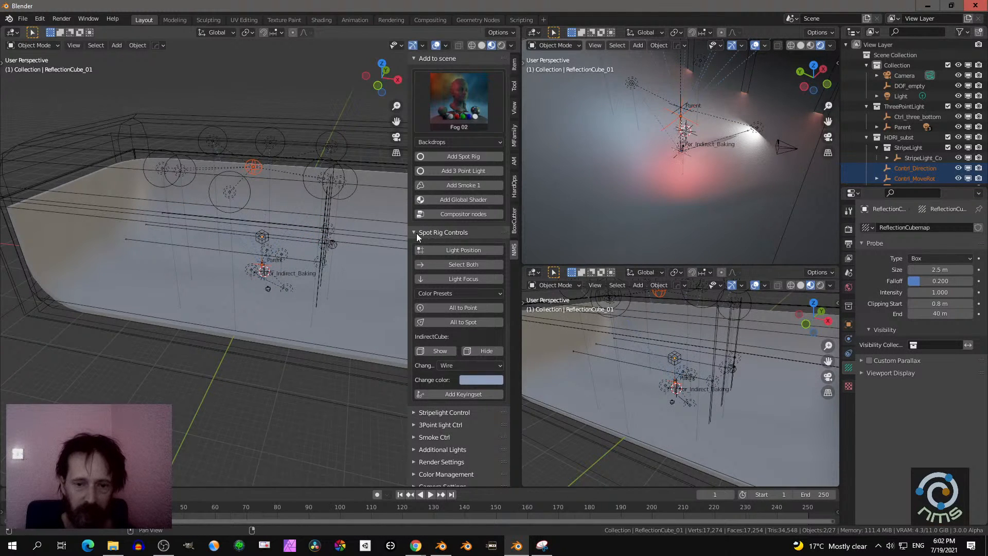
- Replace the open spot rig controls with the three-point light controls and select both of that rig's controllers
{"action": "left_click", "coordinate": [416, 233]}
{"action": "left_click", "coordinate": [422, 257]}
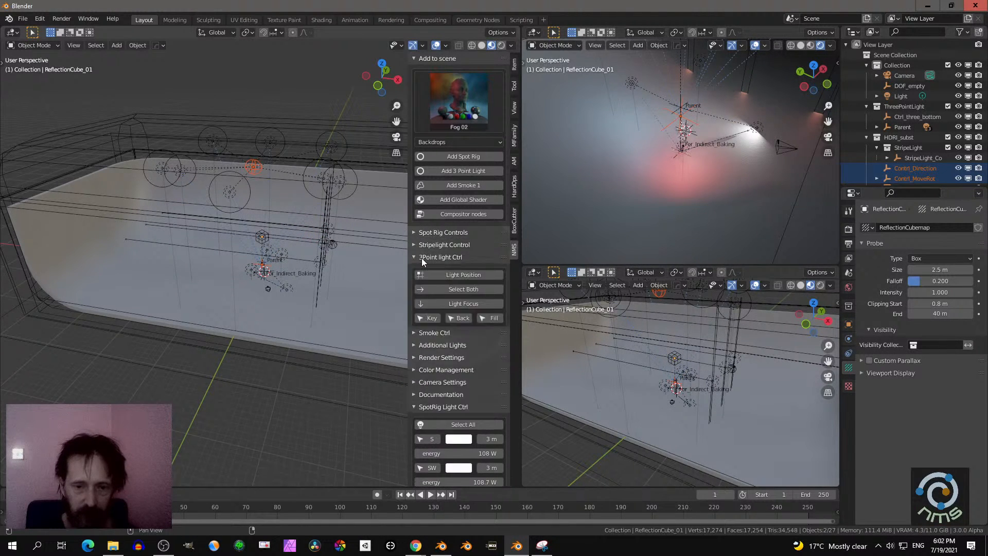
{"action": "scroll", "coordinate": [289, 264], "scroll_direction": "up", "scroll_amount": 4}
{"action": "scroll", "coordinate": [287, 264], "scroll_direction": "up", "scroll_amount": 5}
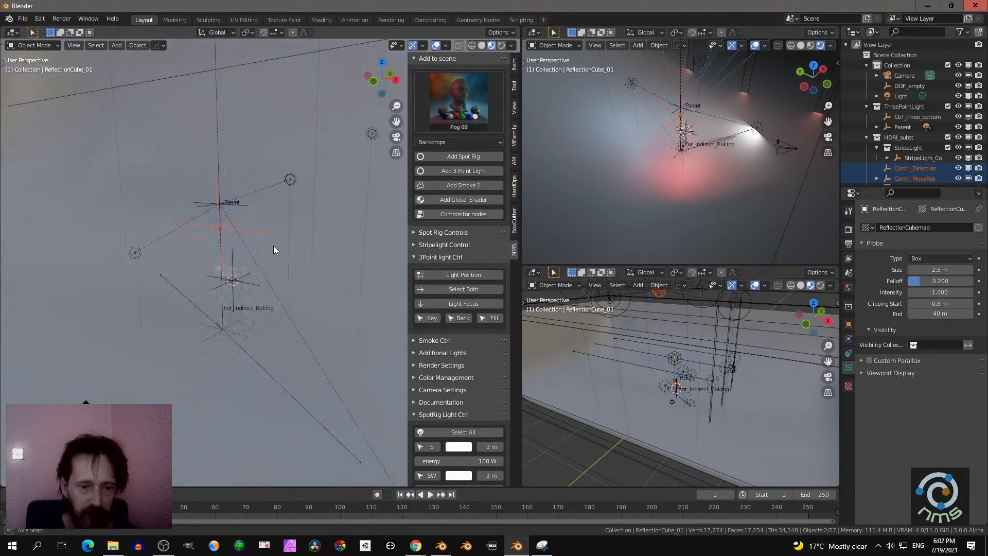
{"action": "scroll", "coordinate": [287, 237], "scroll_direction": "up", "scroll_amount": 2}
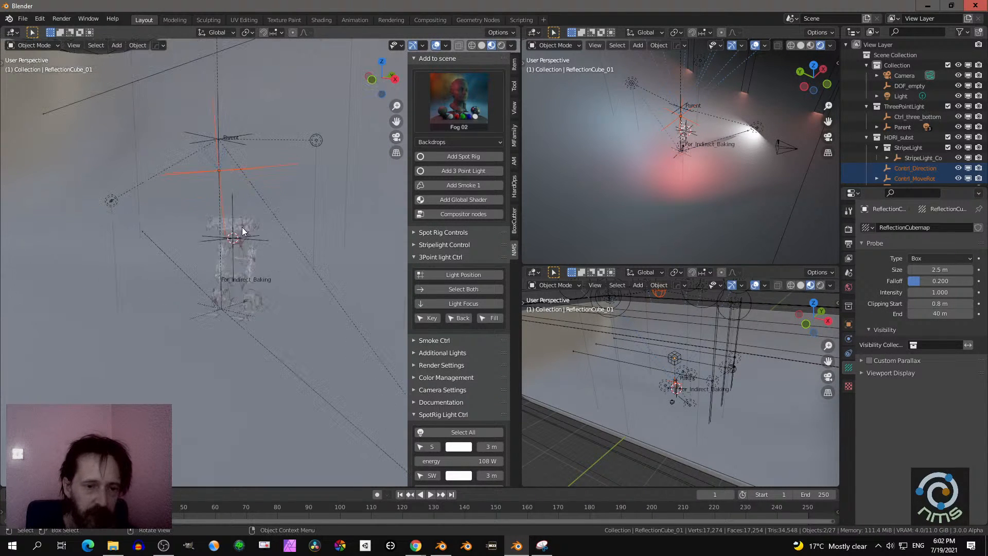
{"action": "left_click", "coordinate": [449, 288]}
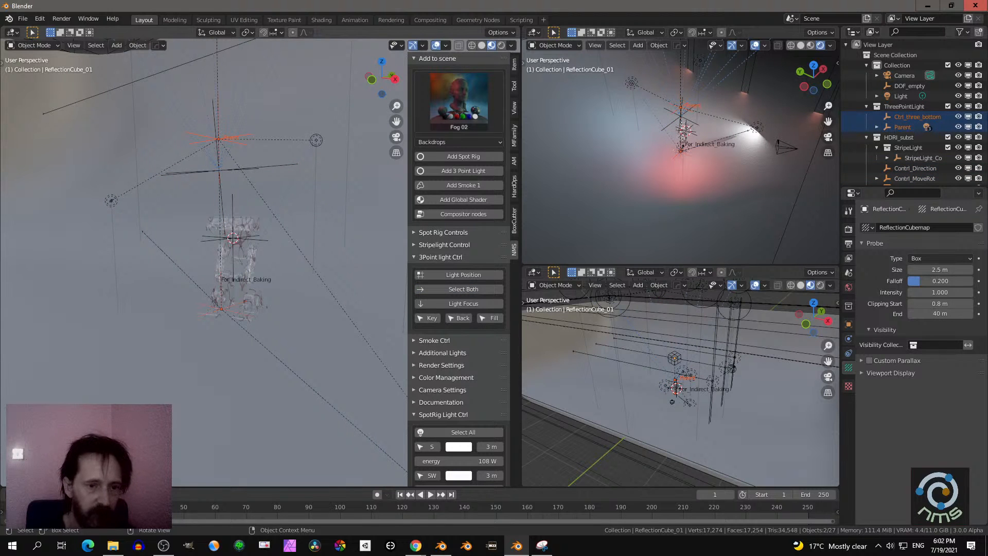
- Try a free trackball rotation of the three-point light rig in Material Preview shading
{"action": "key", "text": "r"}
{"action": "key", "text": "r"}
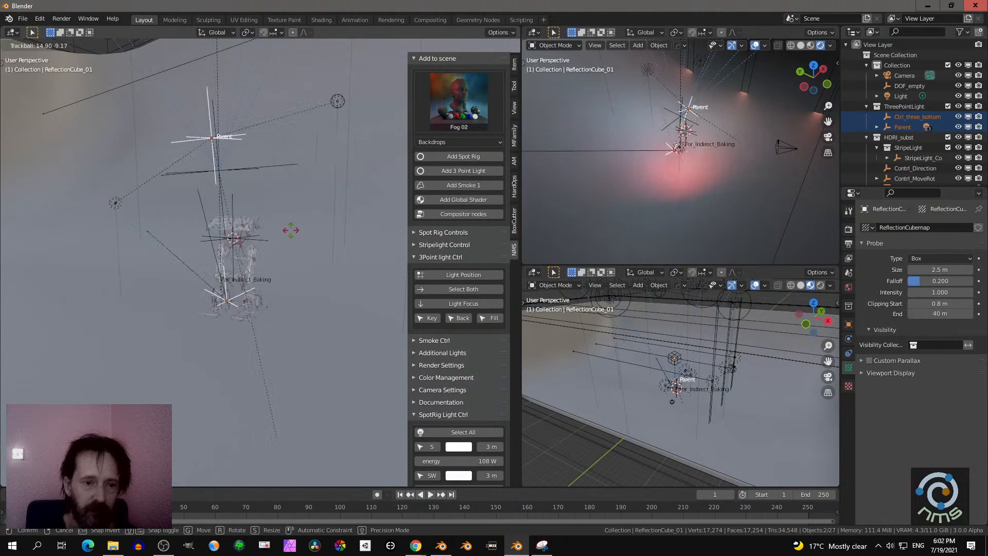
{"action": "right_click", "coordinate": [297, 214]}
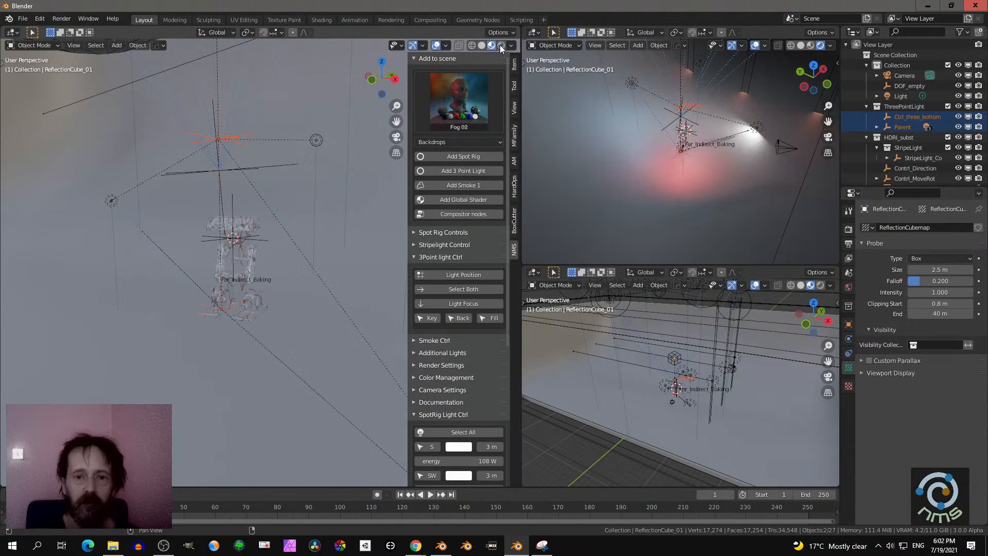
- Collapse the add-to-scene section, switch the large viewport to rendered shading and try rotating the three-point light rig
{"action": "left_click", "coordinate": [450, 59]}
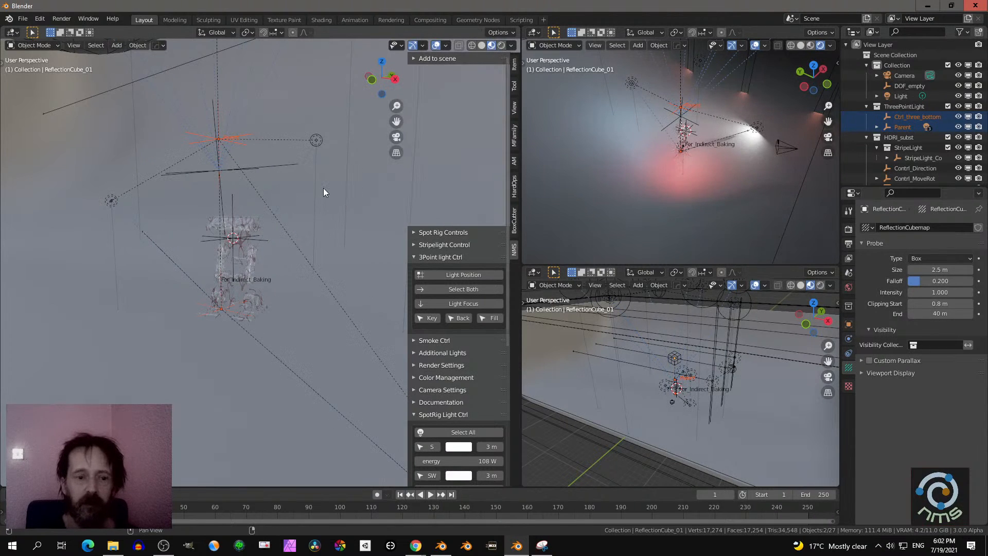
{"action": "left_click", "coordinate": [499, 47]}
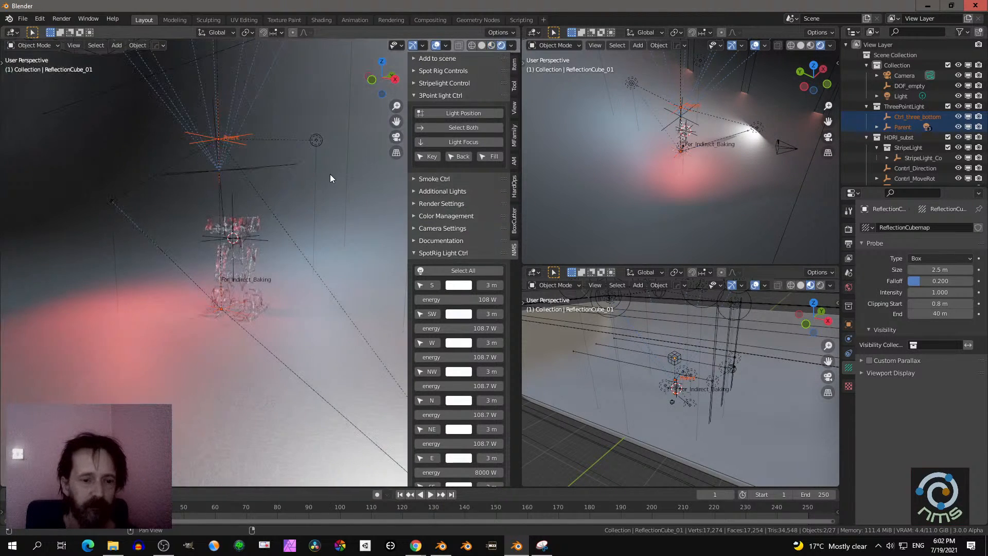
{"action": "key", "text": "r"}
{"action": "key", "text": "r"}
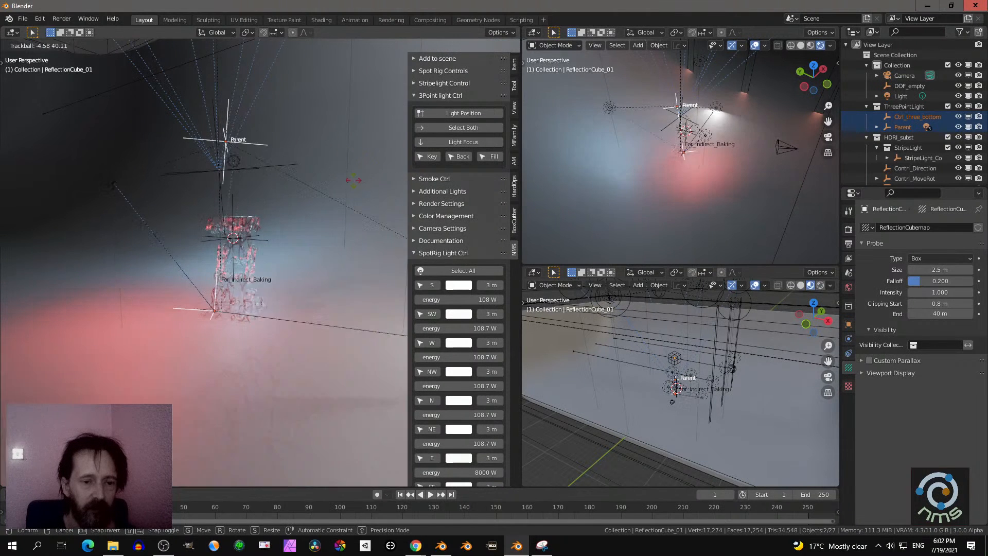
{"action": "right_click", "coordinate": [337, 181]}
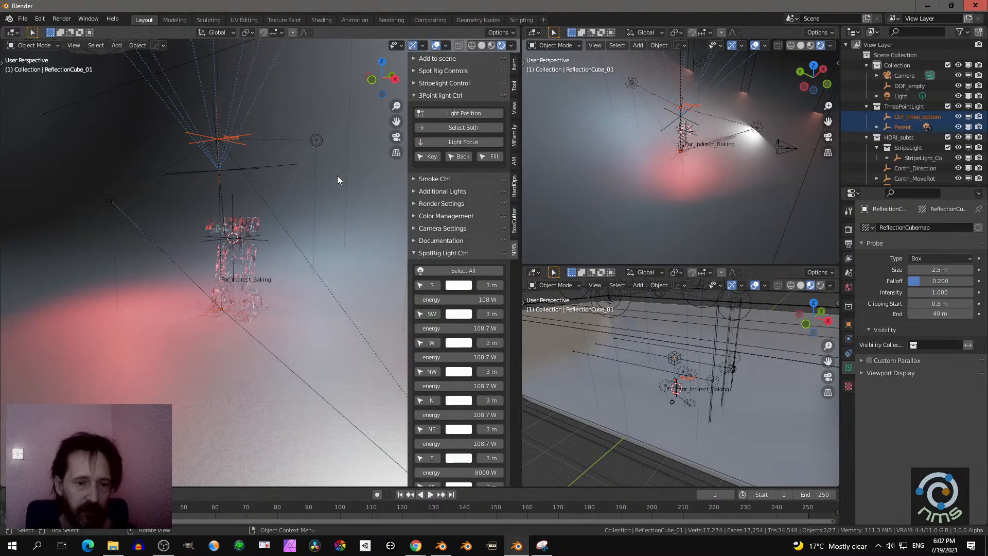
- Return to the camera view and try a trackball rotation of the three-point light rig from there
{"action": "key", "text": "KP_0"}
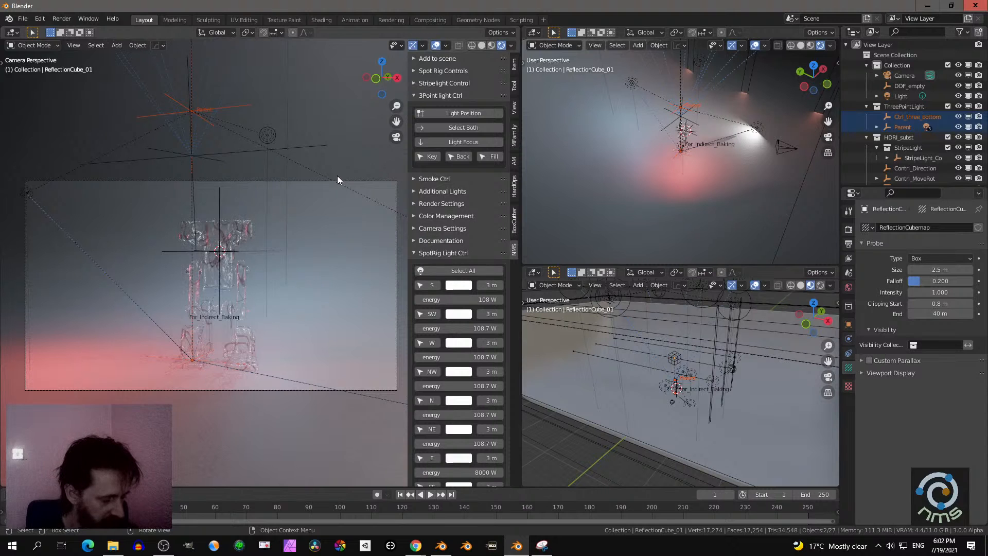
{"action": "key", "text": "r"}
{"action": "key", "text": "r"}
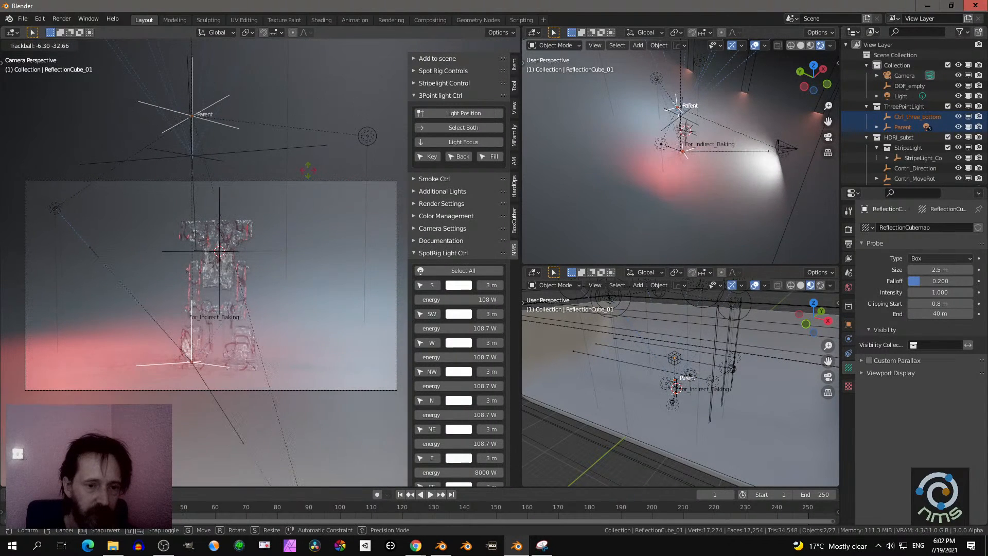
{"action": "right_click", "coordinate": [297, 199]}
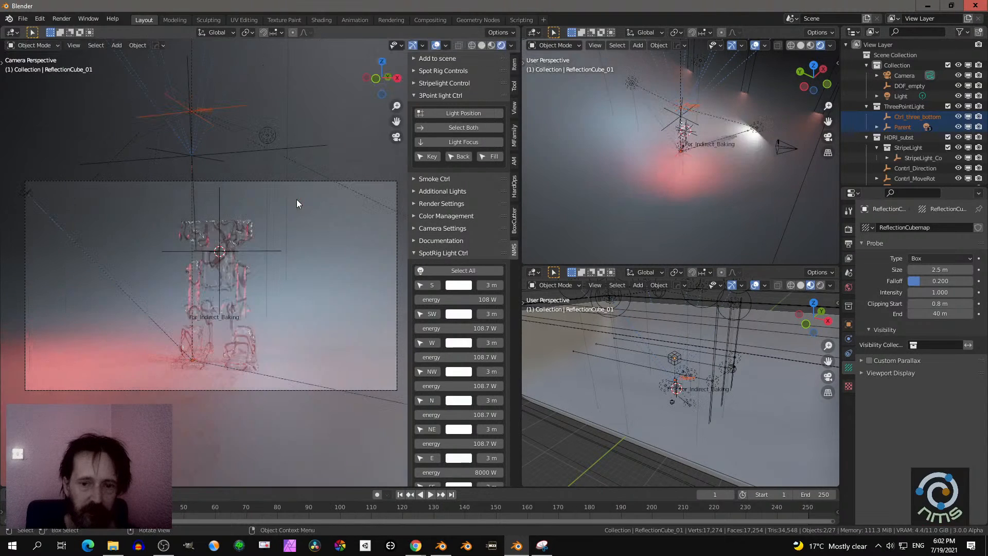
- Collapse the spot rig light controls and check the add-on's local documentation link
{"action": "left_click", "coordinate": [415, 251]}
{"action": "left_click", "coordinate": [415, 240]}
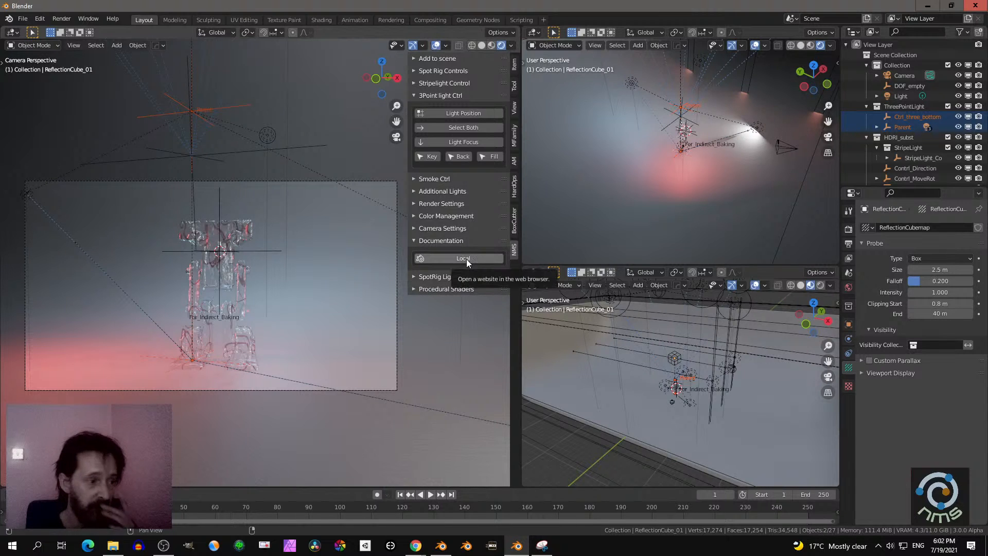
{"action": "left_click", "coordinate": [420, 241]}
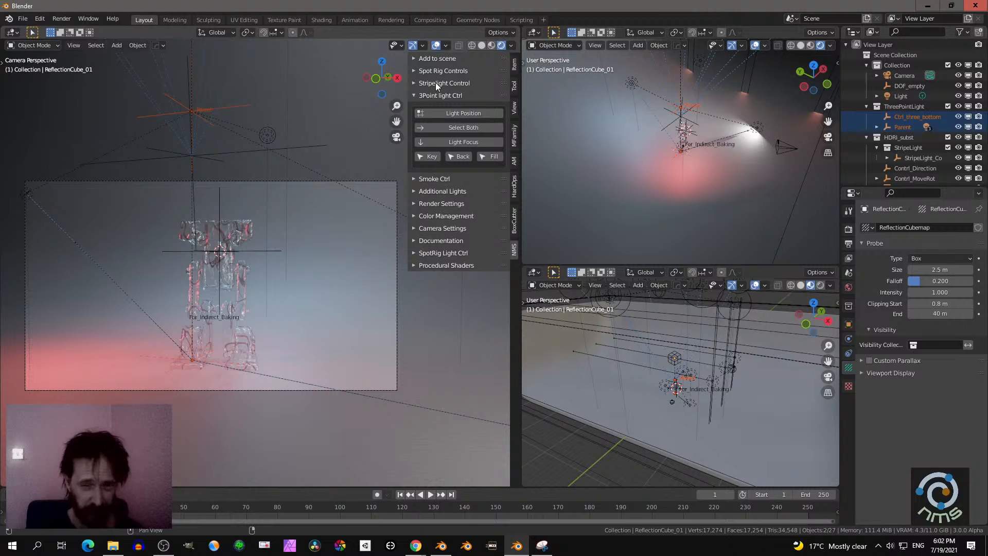
- Show how to install Material_Presets_Addon.zip from the add-on preferences, then cancel the file browser and close the preferences
{"action": "left_click", "coordinate": [43, 19]}
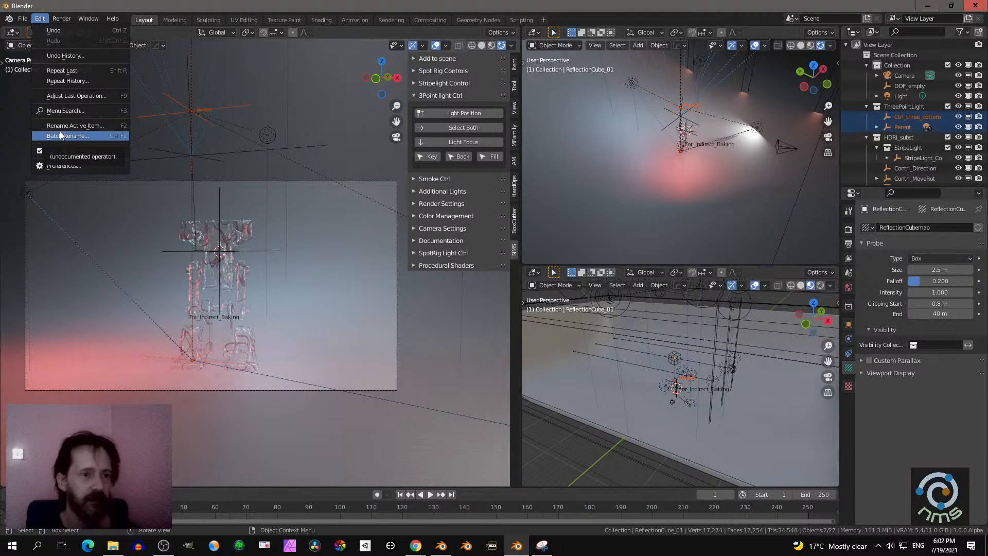
{"action": "mouse_move", "coordinate": [21, 21]}
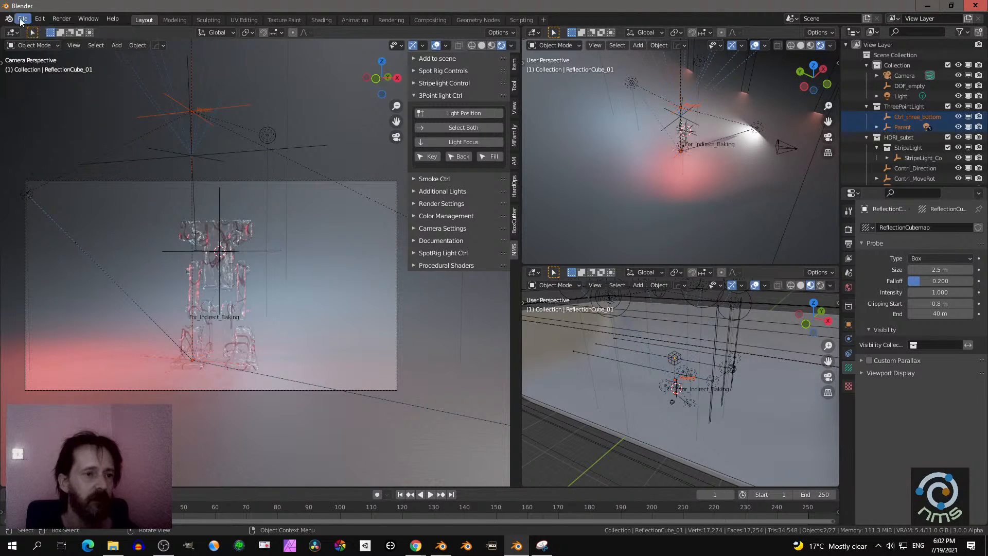
{"action": "mouse_move", "coordinate": [49, 196]}
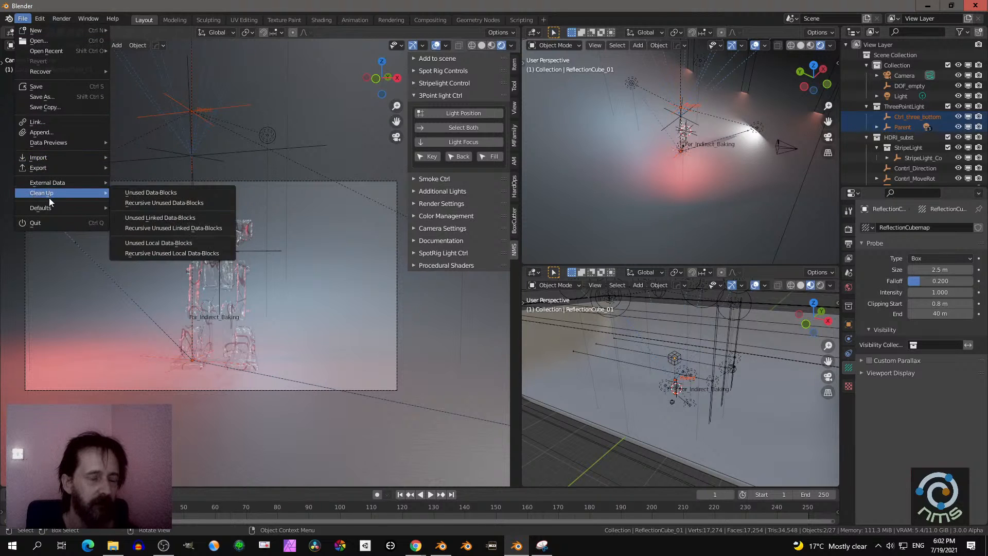
{"action": "left_click", "coordinate": [43, 19]}
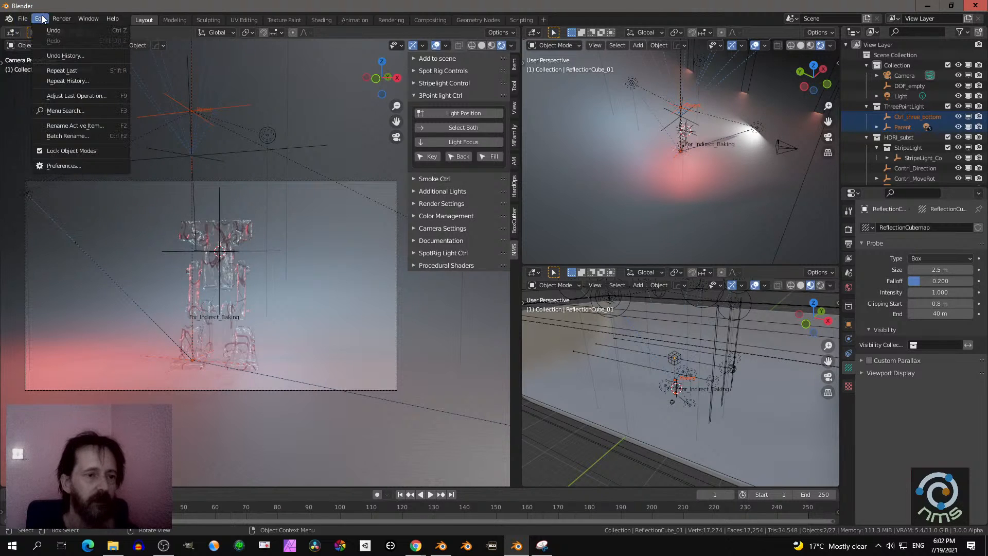
{"action": "left_click", "coordinate": [64, 165]}
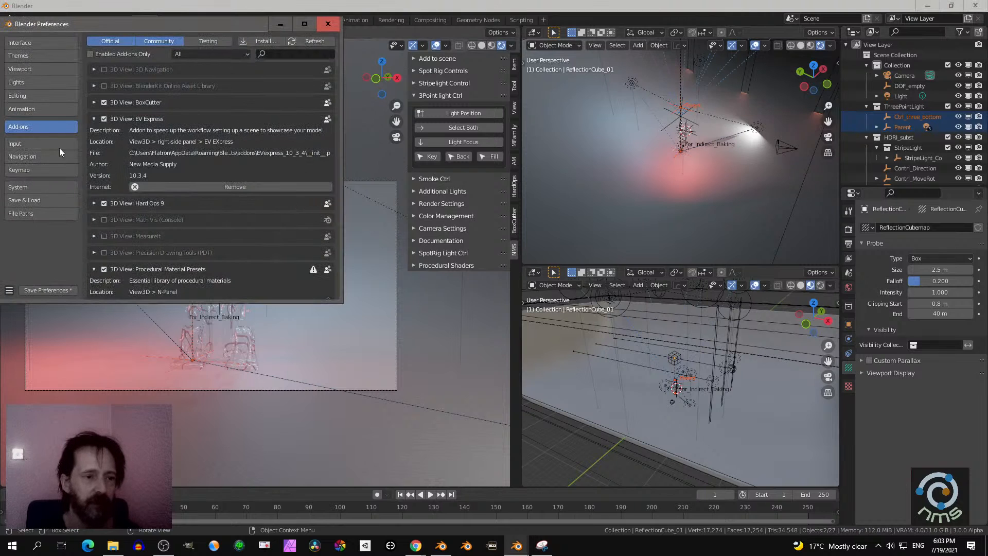
{"action": "left_click", "coordinate": [273, 40]}
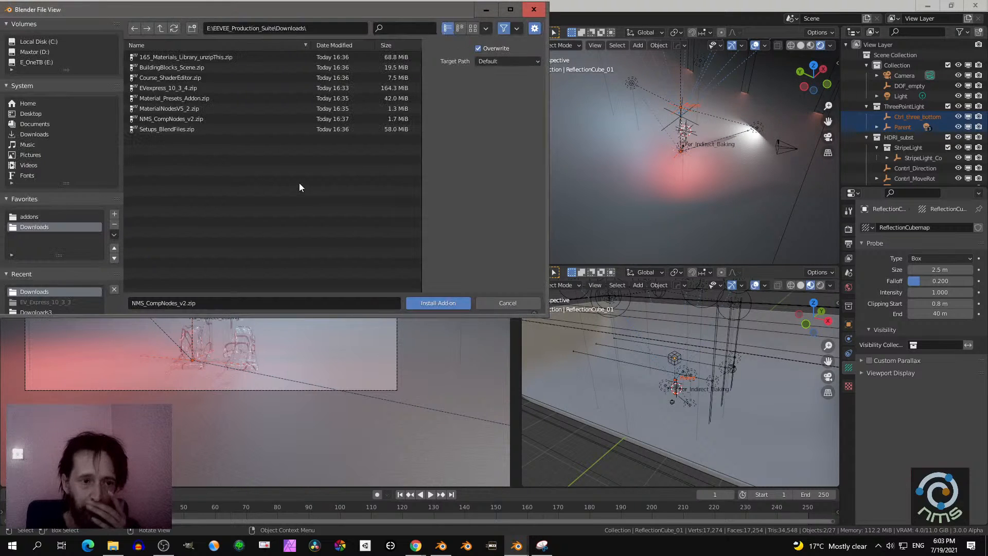
{"action": "left_click", "coordinate": [169, 97]}
{"action": "left_click", "coordinate": [488, 301]}
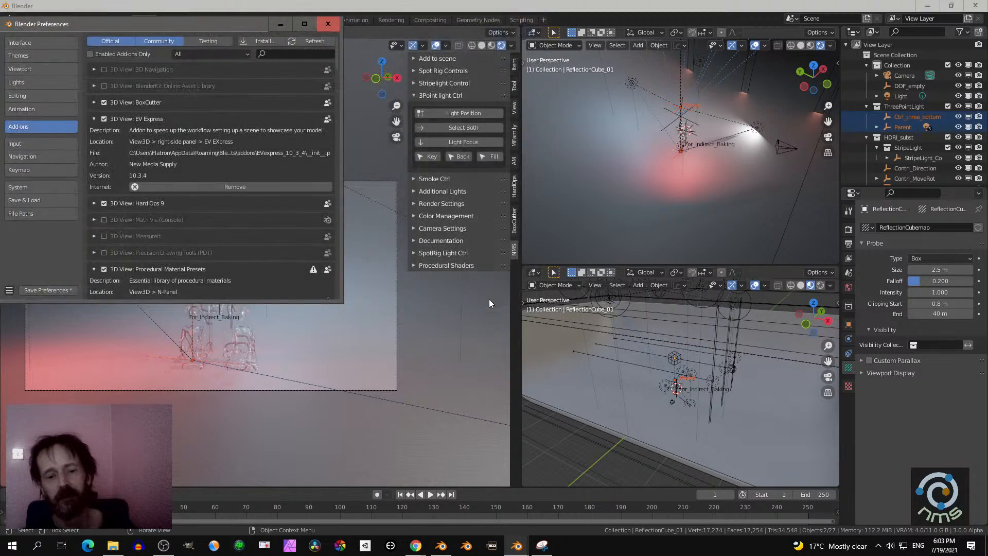
{"action": "left_click", "coordinate": [328, 24]}
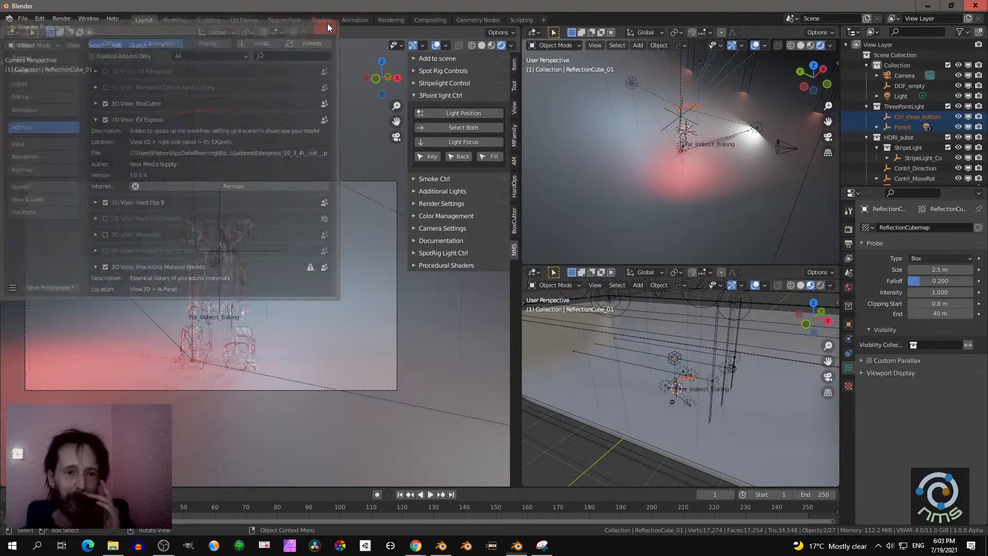
- Apply the Metal Grids preset from the procedural shaders library to the backdrop
{"action": "left_click", "coordinate": [418, 266]}
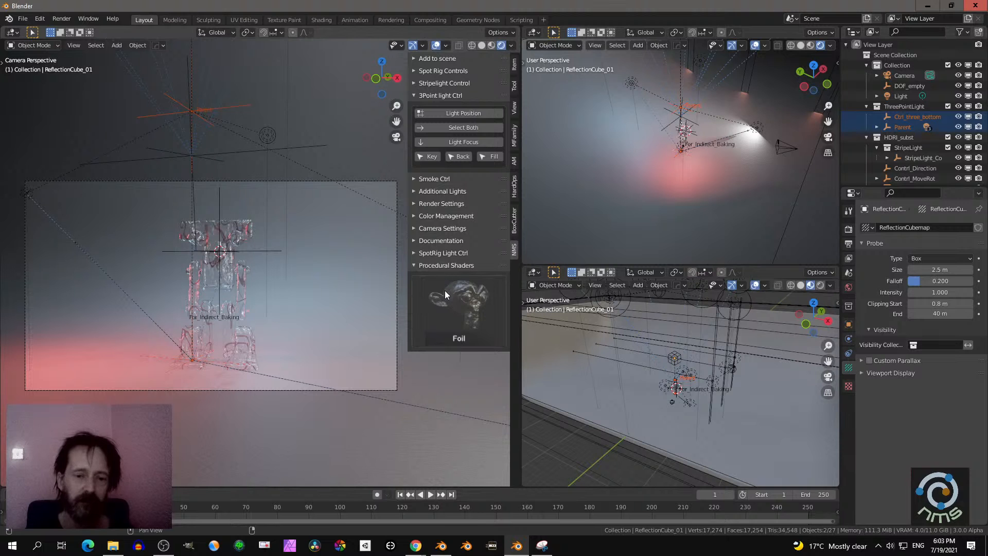
{"action": "left_click", "coordinate": [466, 300]}
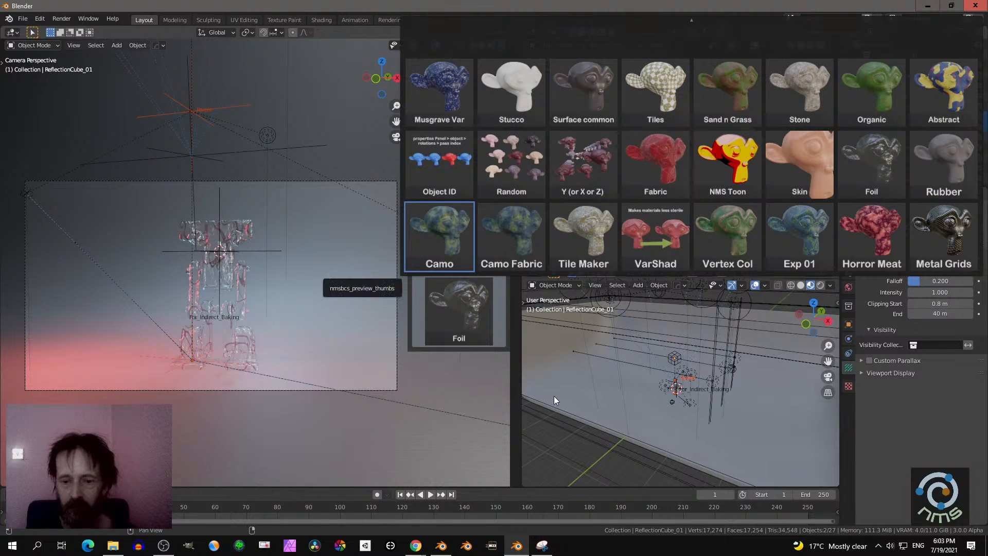
{"action": "left_click", "coordinate": [573, 380]}
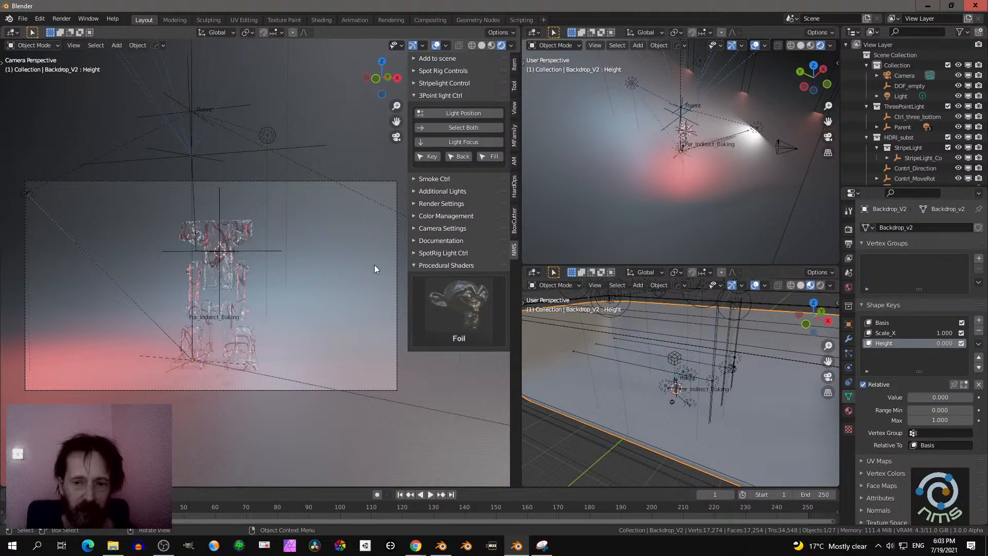
{"action": "left_click", "coordinate": [446, 302]}
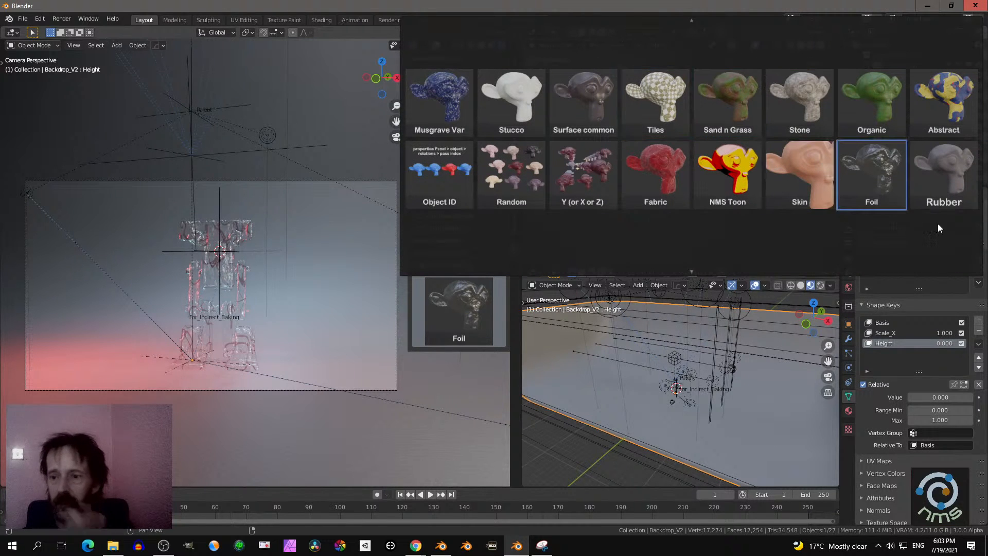
{"action": "mouse_move", "coordinate": [676, 274]}
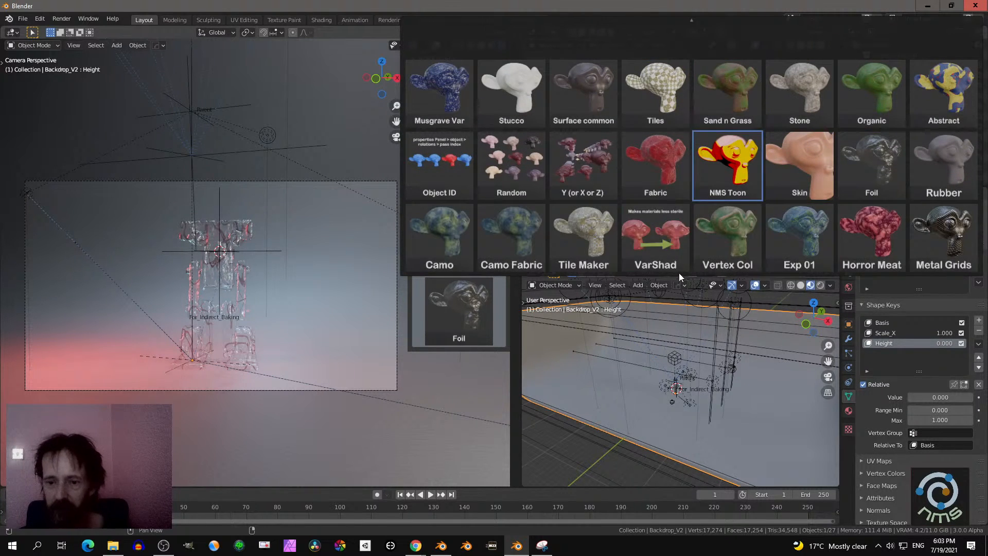
{"action": "left_click", "coordinate": [941, 237]}
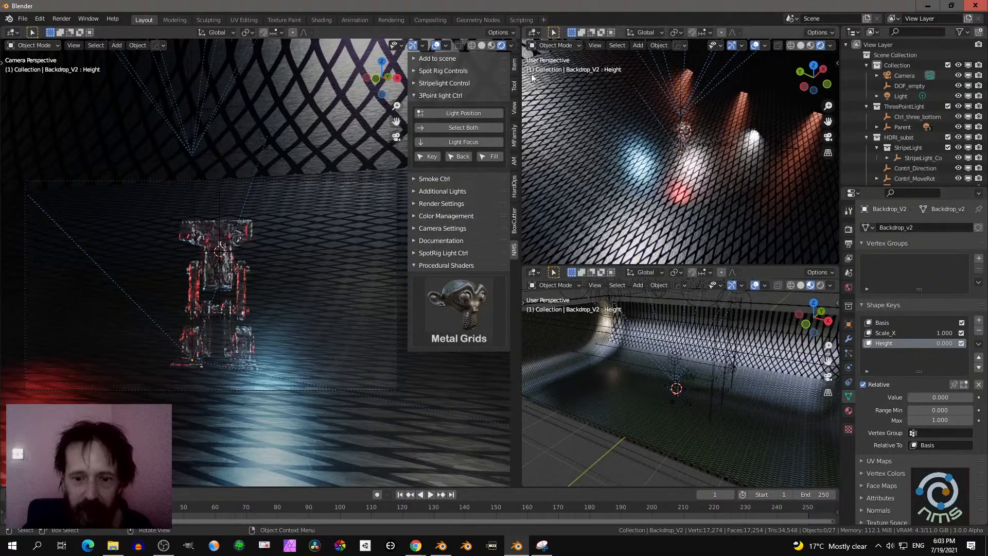
- Join the two smaller viewports into one area and turn it into a Shader Editor showing the backdrop's material
{"action": "left_click", "coordinate": [527, 270]}
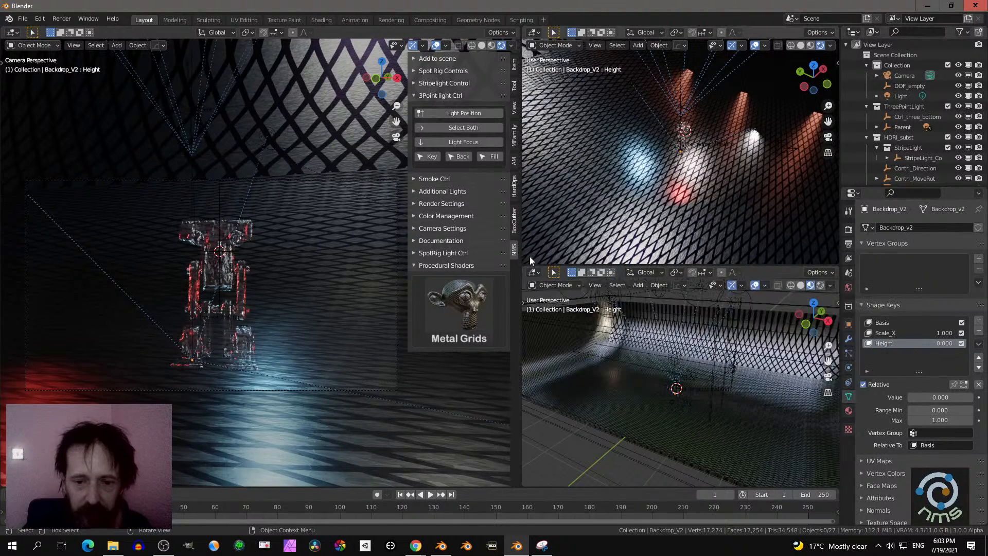
{"action": "left_click_drag", "start_coordinate": [542, 192], "coordinate": [542, 194]}
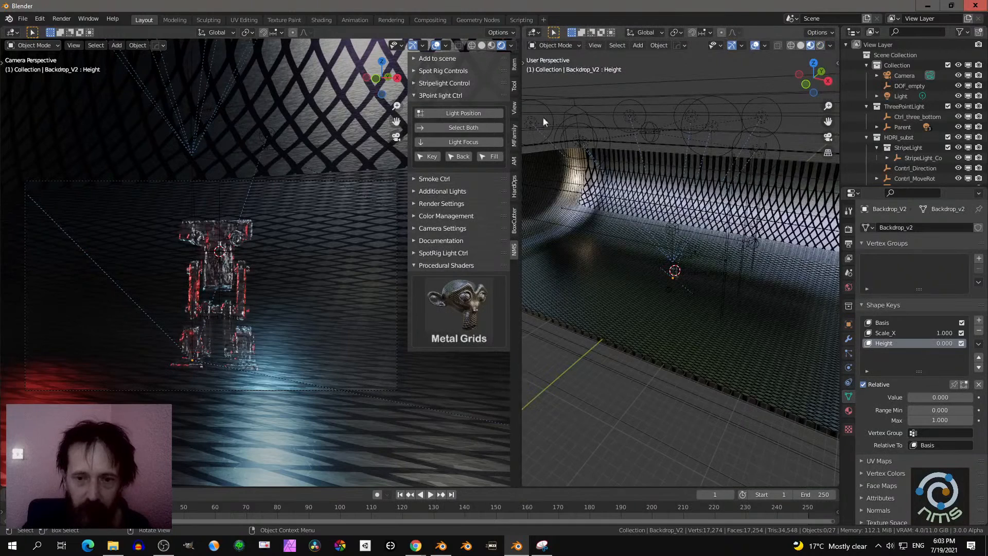
{"action": "left_click", "coordinate": [534, 34]}
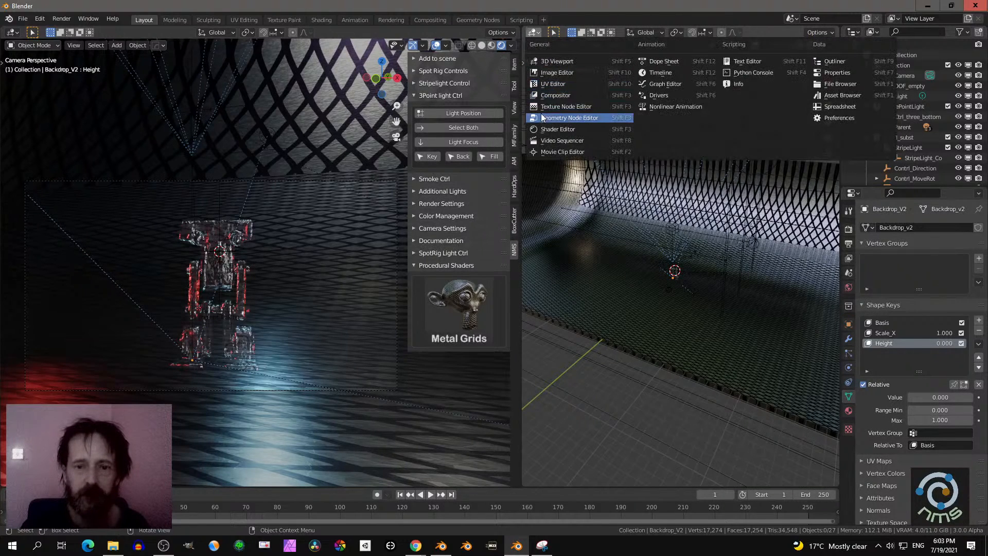
{"action": "left_click", "coordinate": [558, 129]}
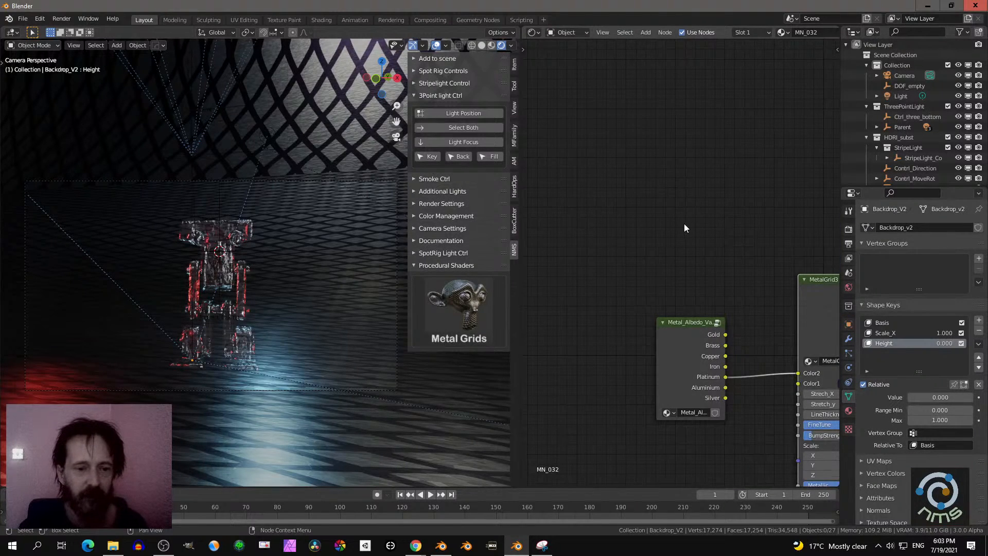
{"action": "scroll", "coordinate": [684, 227], "scroll_direction": "up", "scroll_amount": 1}
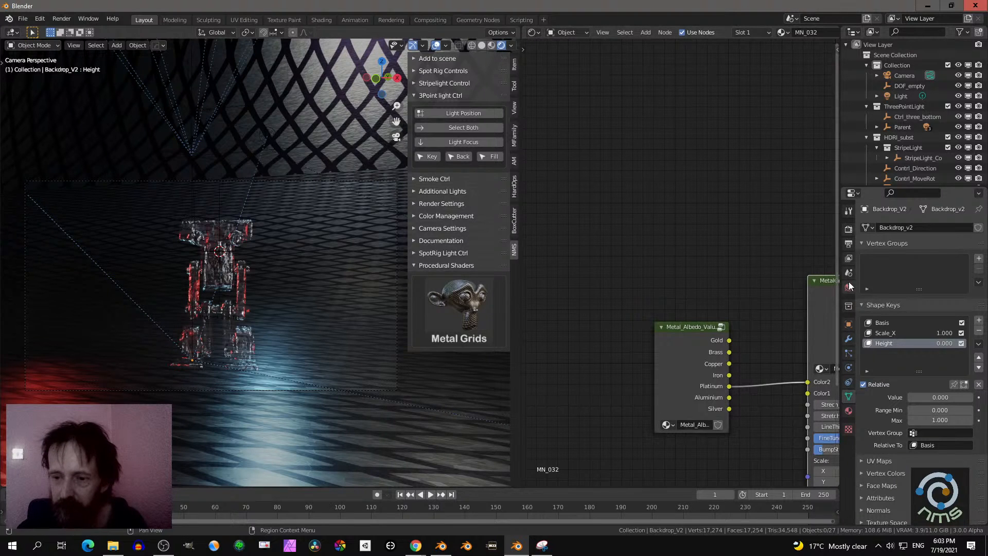
- Increase the passepartout opacity in the camera's viewport display settings and hide the overlays in the camera viewport
{"action": "left_click", "coordinate": [848, 228]}
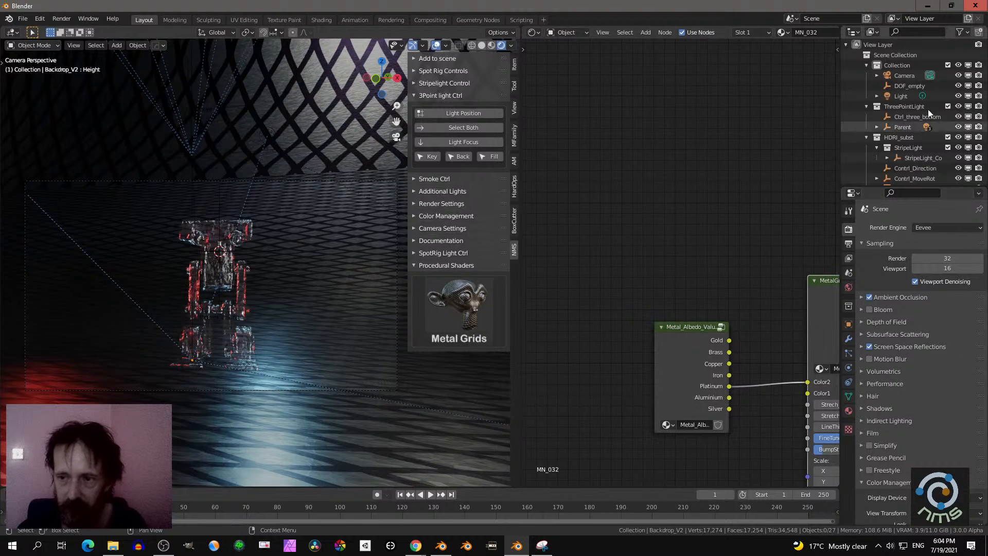
{"action": "left_click", "coordinate": [894, 75]}
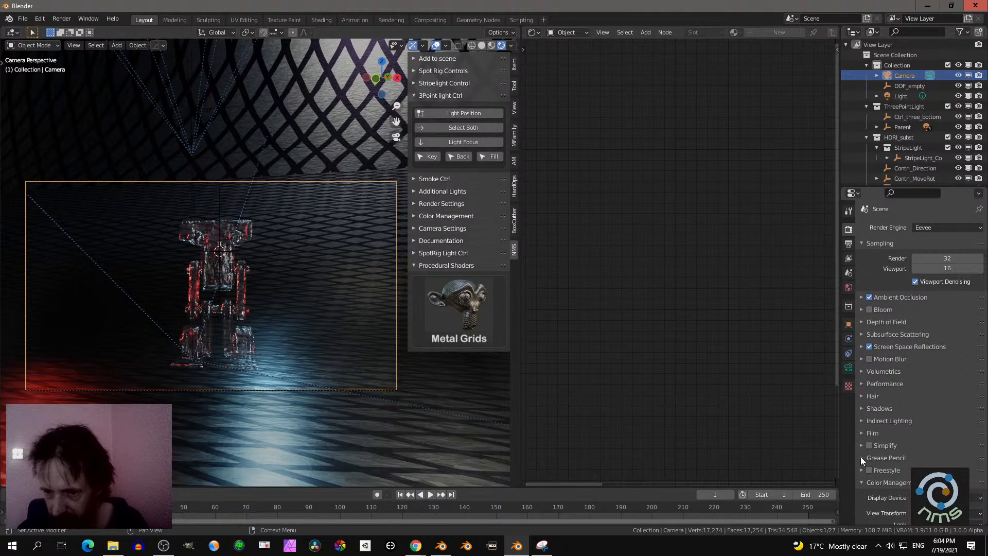
{"action": "left_click", "coordinate": [848, 367]}
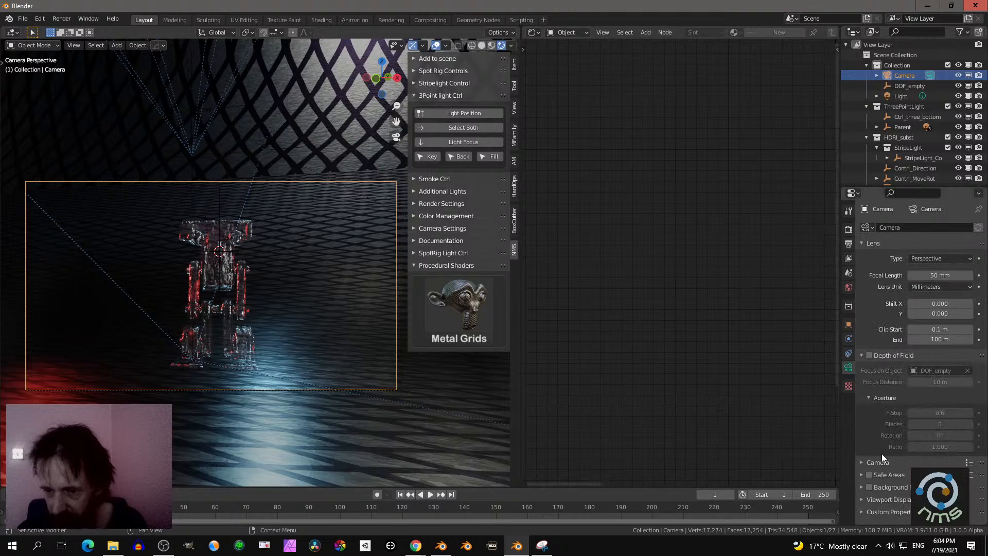
{"action": "left_click", "coordinate": [864, 498]}
{"action": "scroll", "coordinate": [882, 492], "scroll_direction": "down", "scroll_amount": 4}
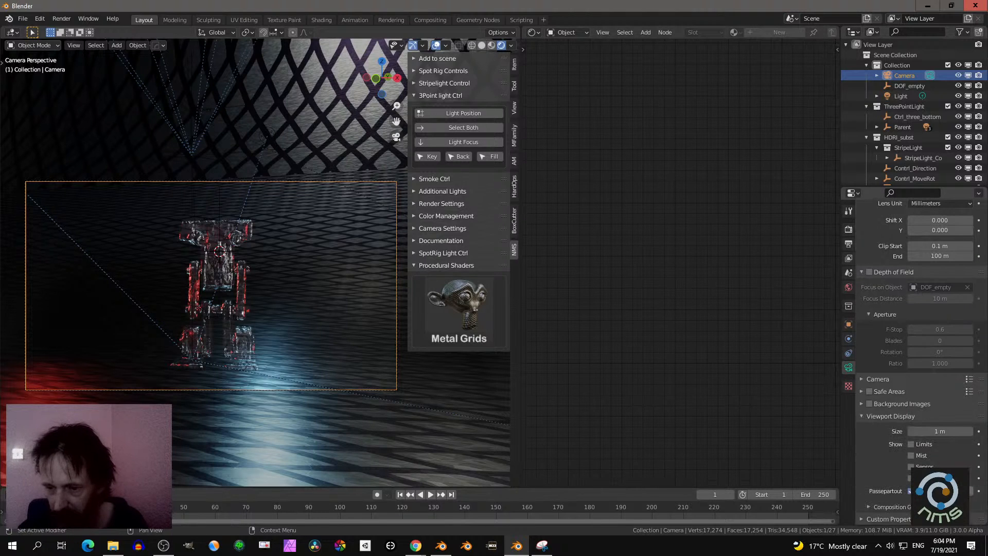
{"action": "mouse_move", "coordinate": [943, 491]}
{"action": "left_mouse_down"}
{"action": "mouse_move", "coordinate": [972, 491]}
{"action": "mouse_move", "coordinate": [933, 491]}
{"action": "mouse_move", "coordinate": [972, 491]}
{"action": "mouse_move", "coordinate": [959, 491]}
{"action": "left_mouse_up"}
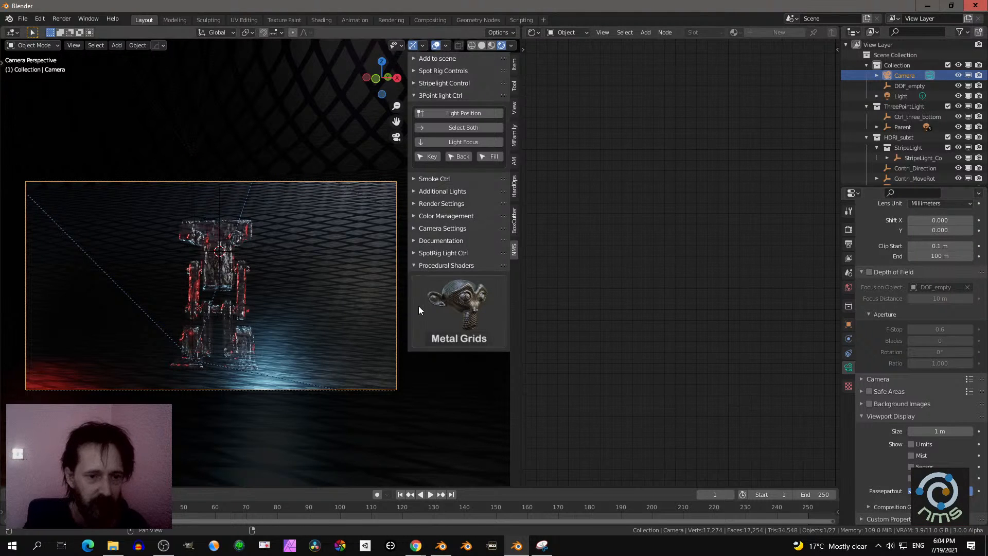
{"action": "left_click", "coordinate": [436, 48]}
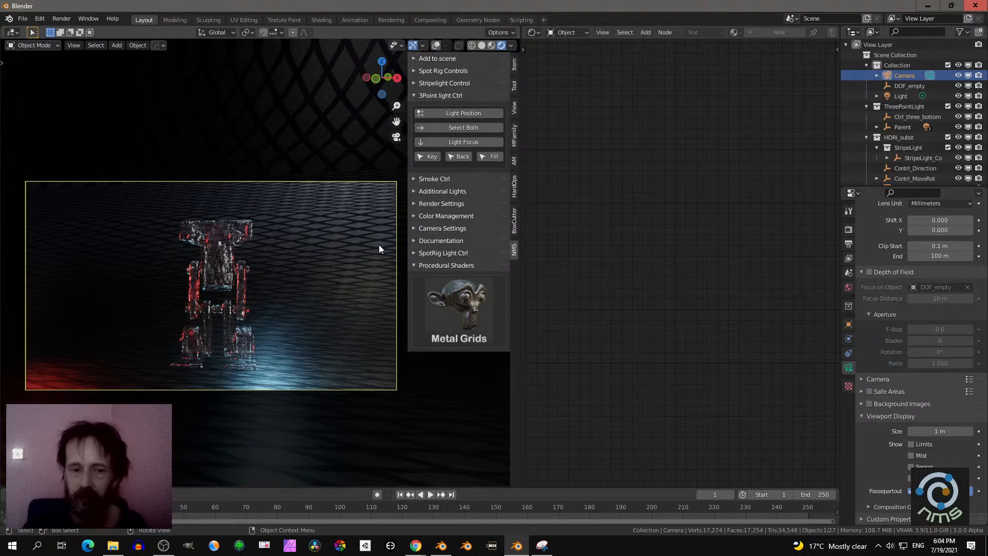
- On the backdrop's MetalGrid3 node, set Strech_X to 0.400, Stretch_y to -0.810 and LineThickness to 0.360
{"action": "left_click", "coordinate": [297, 305]}
{"action": "middle_click_drag", "start_coordinate": [700, 315], "coordinate": [608, 204]}
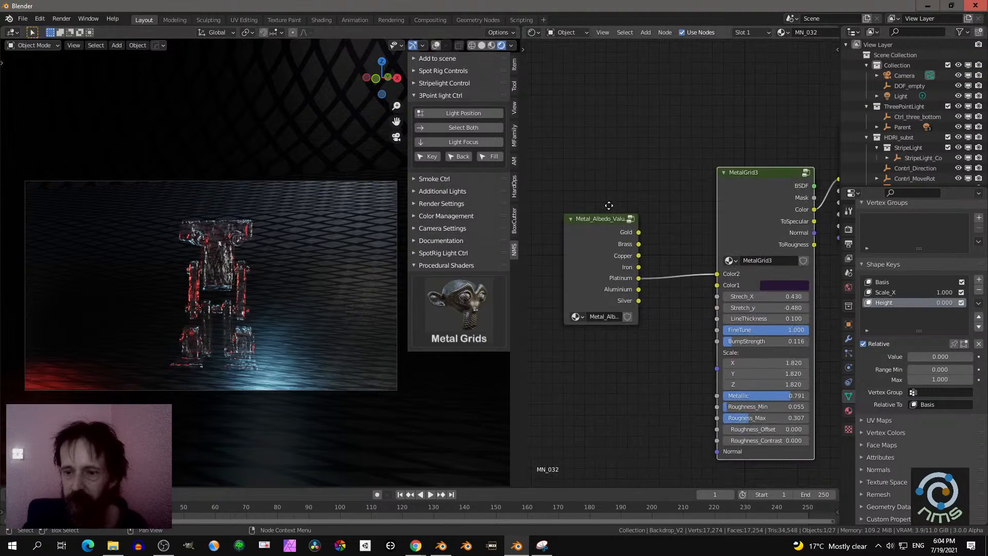
{"action": "scroll", "coordinate": [673, 278], "scroll_direction": "down", "scroll_amount": 3}
{"action": "middle_click_drag", "start_coordinate": [680, 301], "coordinate": [622, 227]}
{"action": "scroll", "coordinate": [623, 228], "scroll_direction": "up", "scroll_amount": 4}
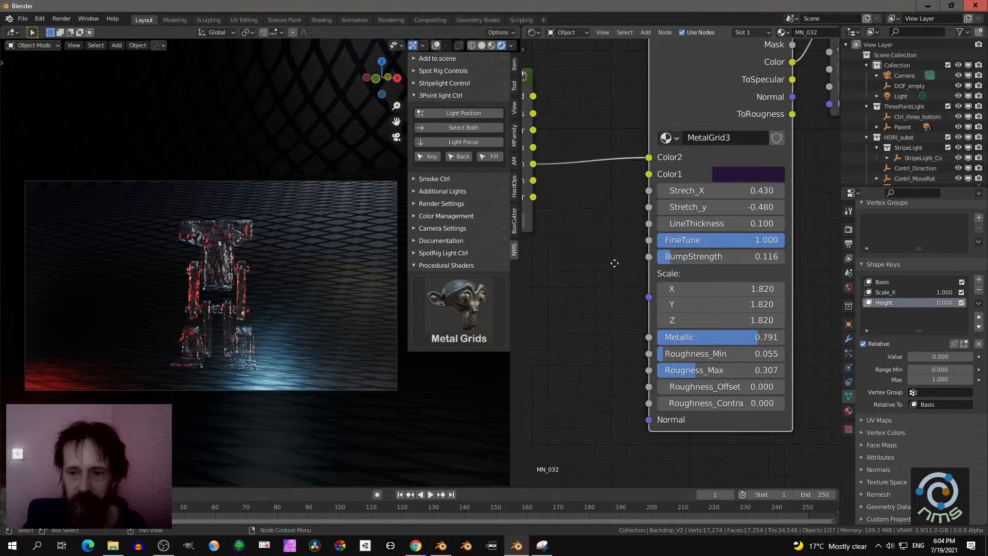
{"action": "scroll", "coordinate": [679, 212], "scroll_direction": "up", "scroll_amount": 2}
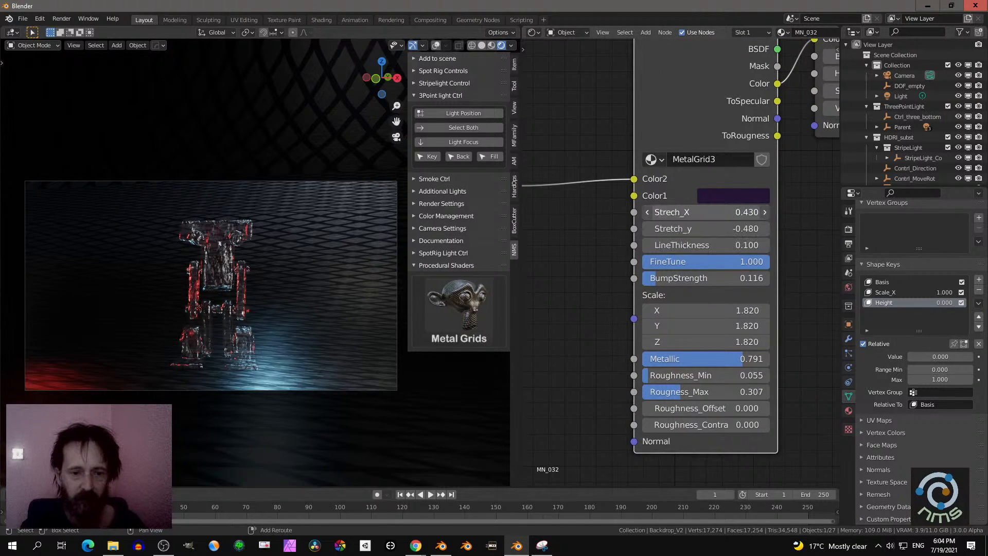
{"action": "left_click_drag", "start_coordinate": [702, 213], "coordinate": [683, 245]}
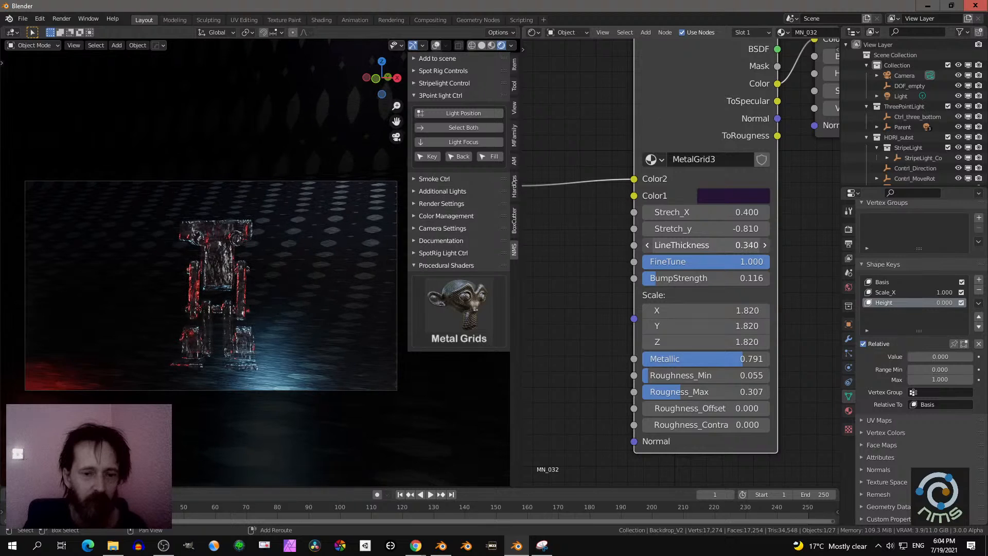
{"action": "left_click_drag", "start_coordinate": [683, 245], "coordinate": [683, 245]}
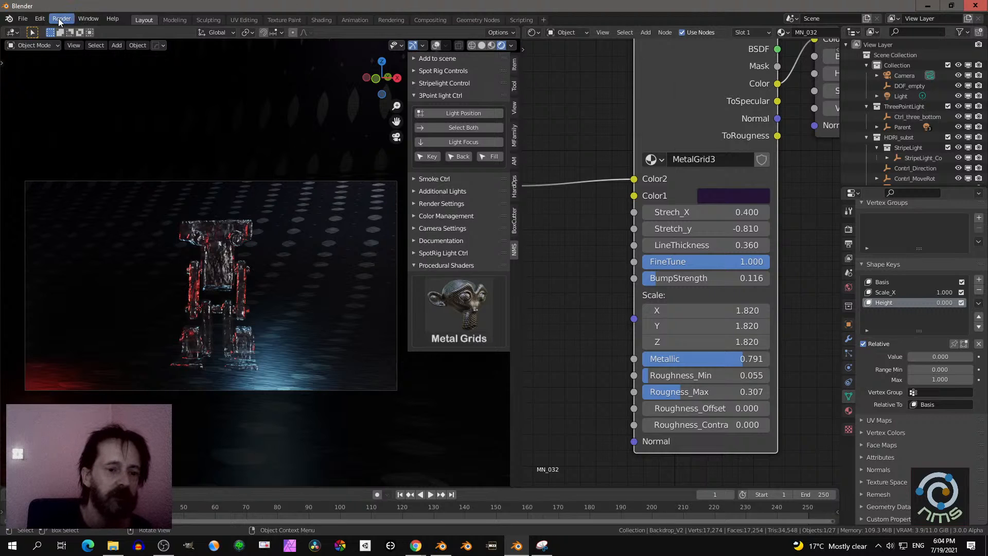
- Unhide the Smoke_01 object, then lock the camera to the view and reframe the Kalko model from a new angle
{"action": "scroll", "coordinate": [926, 169], "scroll_direction": "down", "scroll_amount": 3}
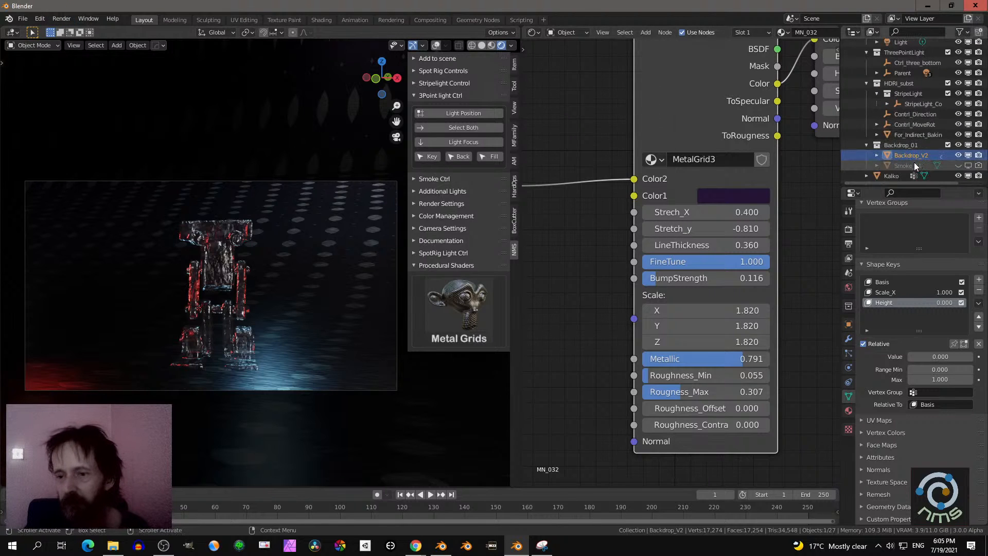
{"action": "left_click", "coordinate": [958, 166]}
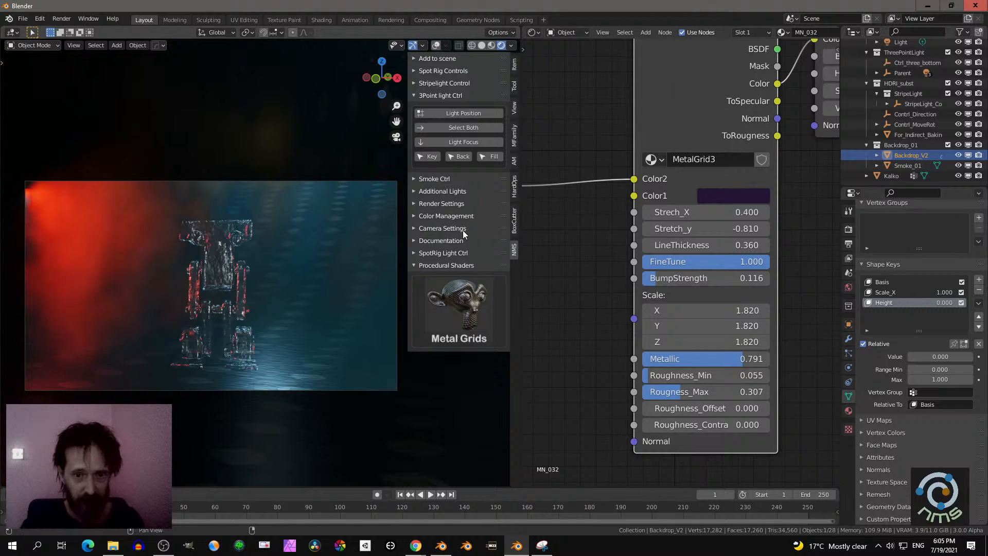
{"action": "left_click", "coordinate": [443, 229]}
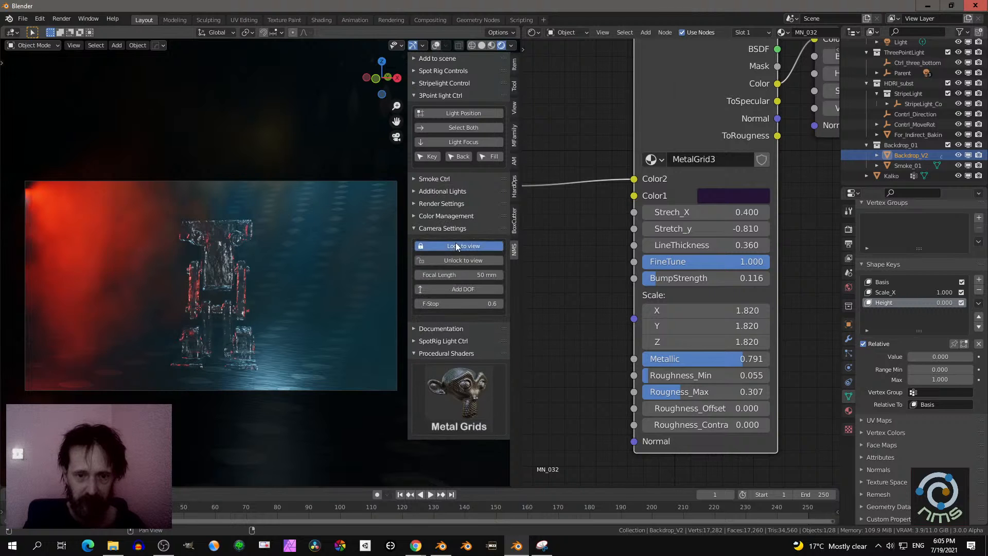
{"action": "middle_click_drag", "start_coordinate": [351, 254], "coordinate": [207, 243]}
{"action": "left_click", "coordinate": [206, 227]}
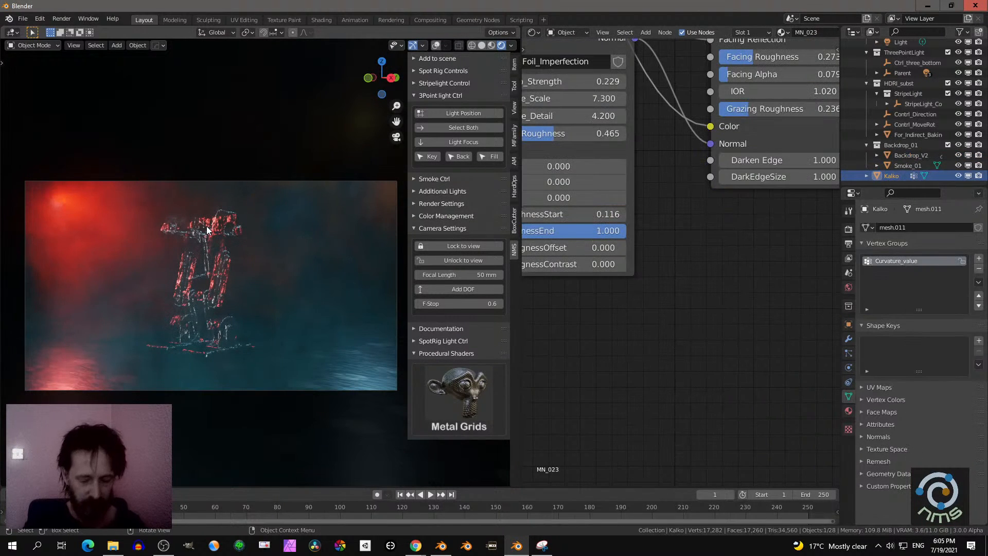
{"action": "middle_click_drag", "start_coordinate": [206, 229], "coordinate": [259, 301]}
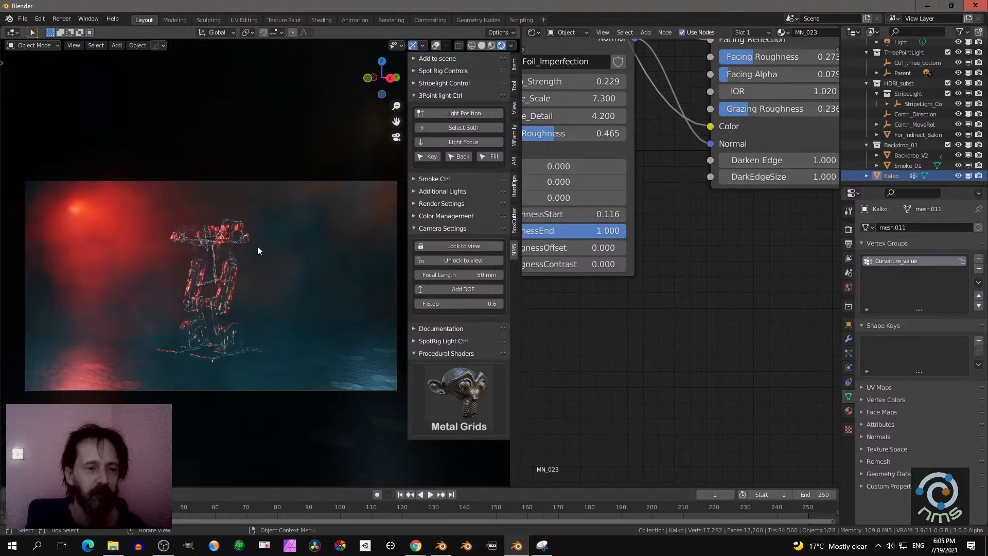
- Render a still image of the scene from the camera and close the render window
{"action": "left_click", "coordinate": [59, 18]}
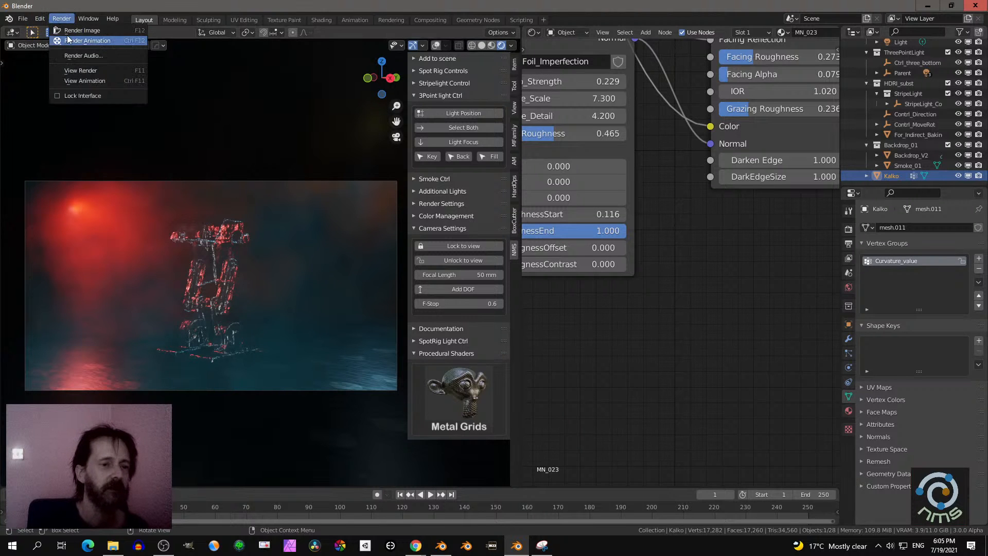
{"action": "left_click", "coordinate": [68, 31]}
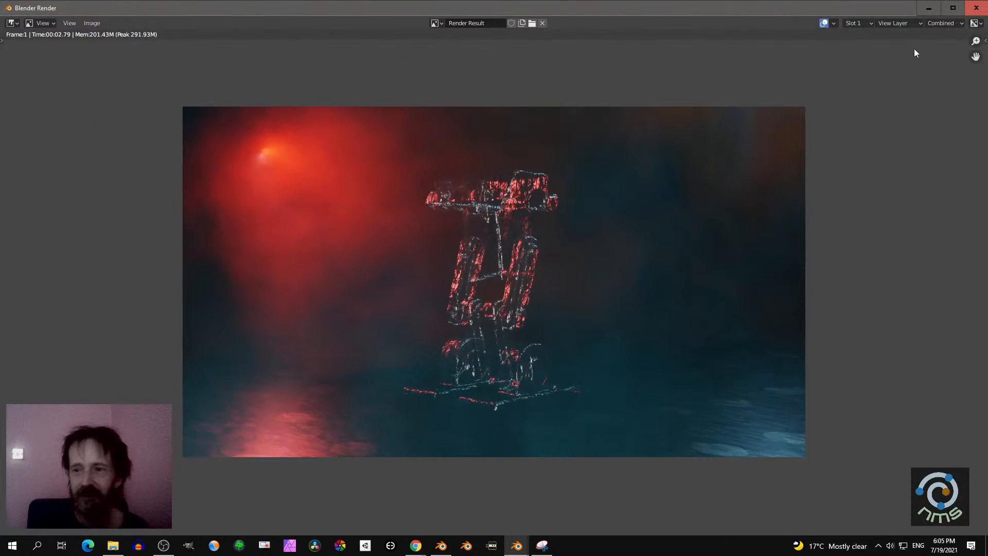
{"action": "left_click", "coordinate": [976, 7]}
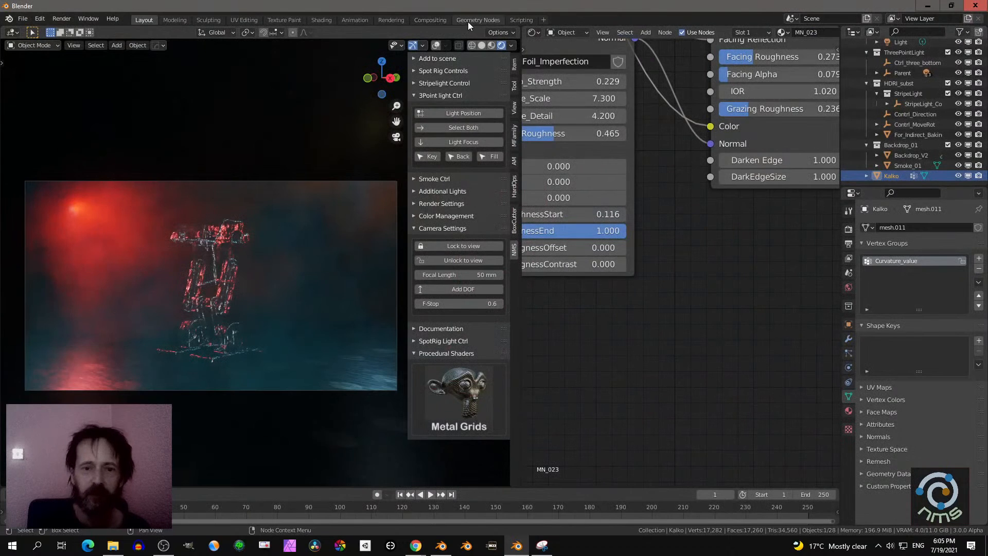
- Enable compositing nodes in the Compositing workspace and space the Render Layers and Composite nodes apart
{"action": "left_click", "coordinate": [443, 18]}
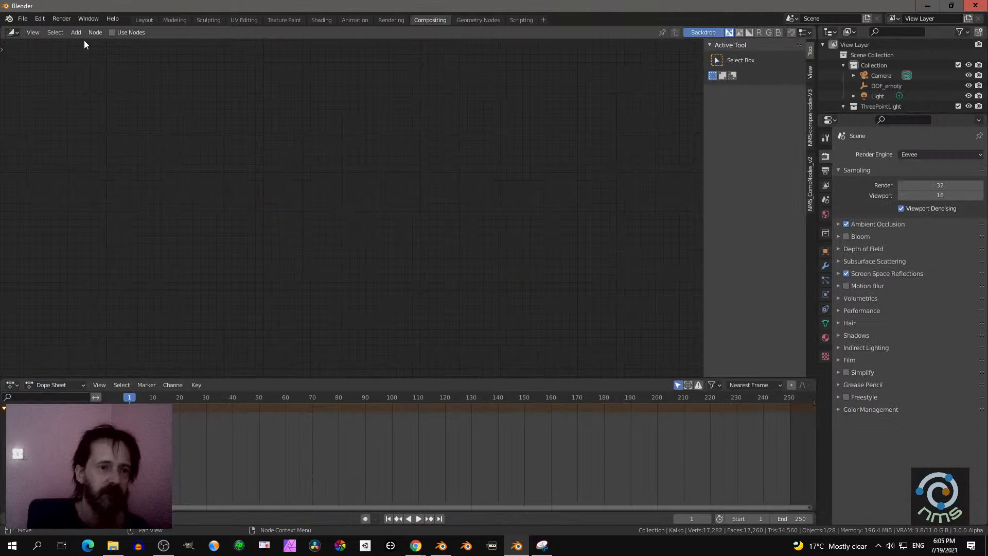
{"action": "left_click", "coordinate": [112, 33]}
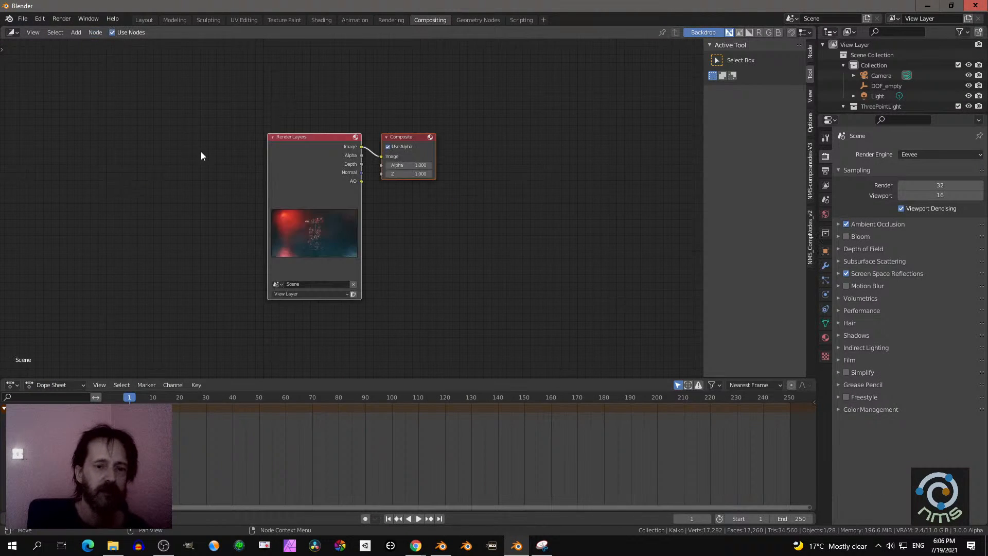
{"action": "scroll", "coordinate": [203, 151], "scroll_direction": "up", "scroll_amount": 3}
{"action": "left_click_drag", "start_coordinate": [286, 135], "coordinate": [163, 130]}
{"action": "middle_click_drag", "start_coordinate": [324, 187], "coordinate": [384, 190]}
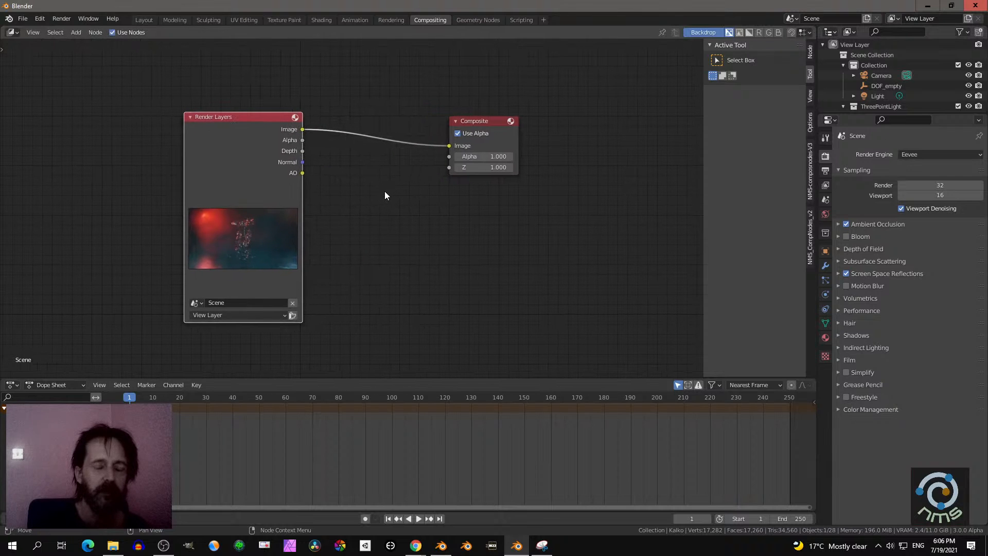
- Check the Downloads folder in the add-on installer for NMS_CompNodes_v2.zip, then close the preferences without installing anything
{"action": "left_click", "coordinate": [39, 18]}
{"action": "left_click", "coordinate": [62, 165]}
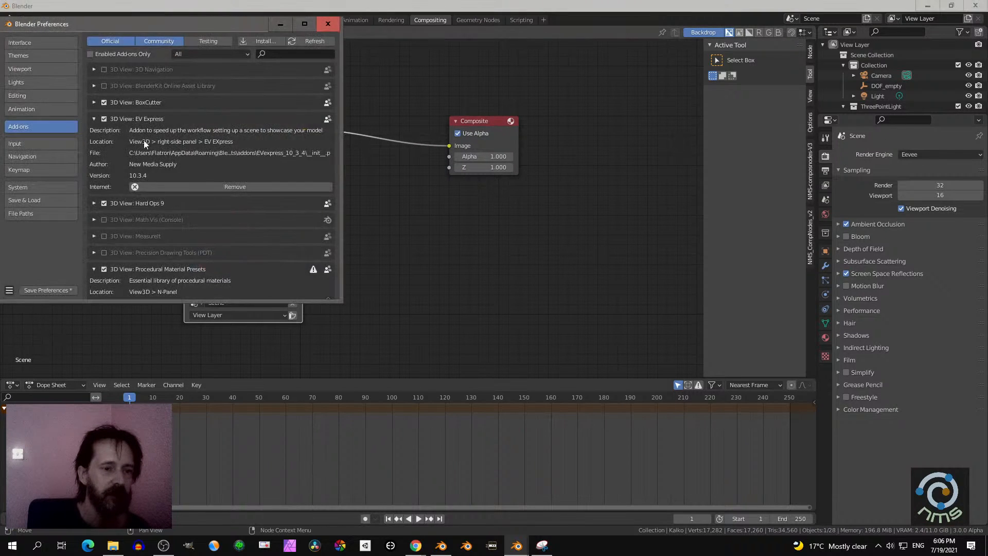
{"action": "left_click", "coordinate": [255, 41]}
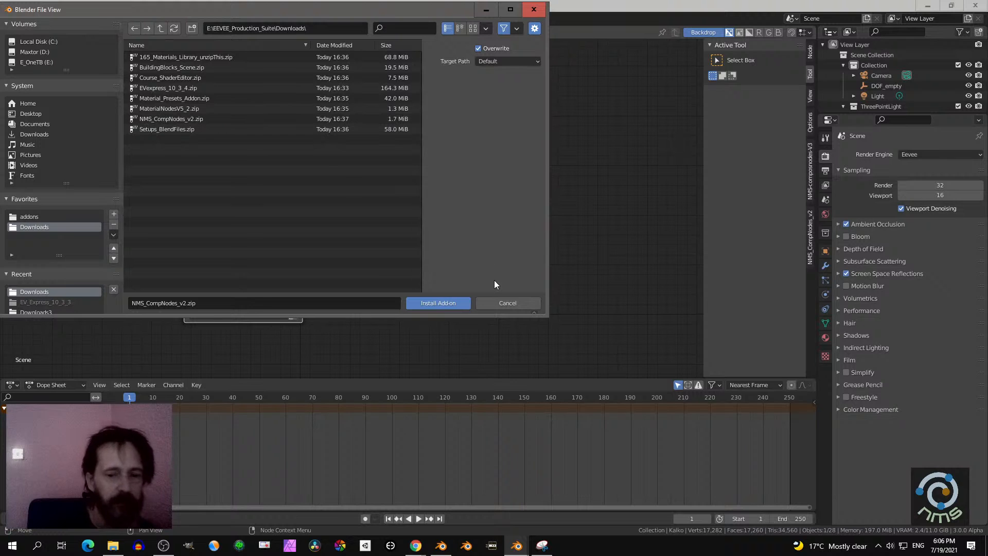
{"action": "left_click", "coordinate": [496, 304]}
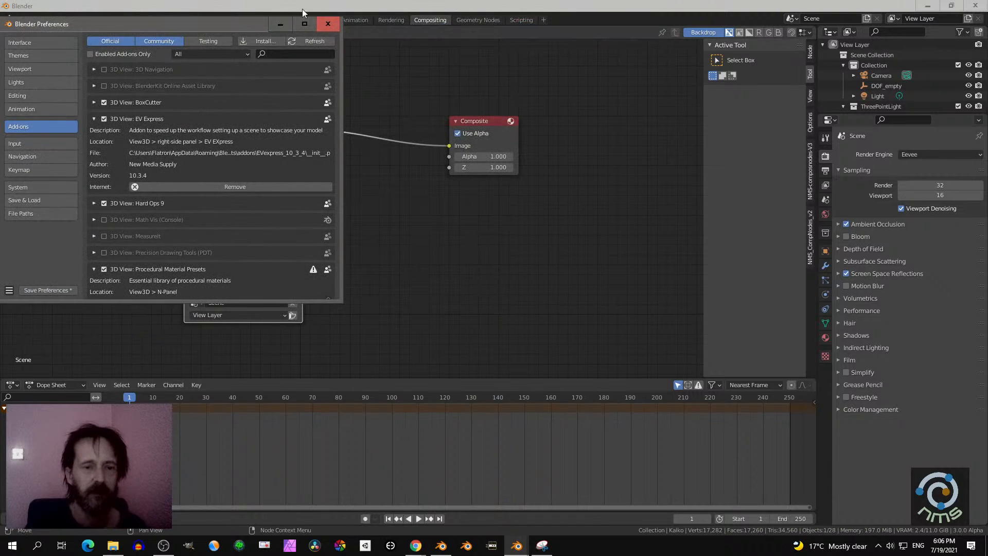
{"action": "left_click", "coordinate": [327, 25]}
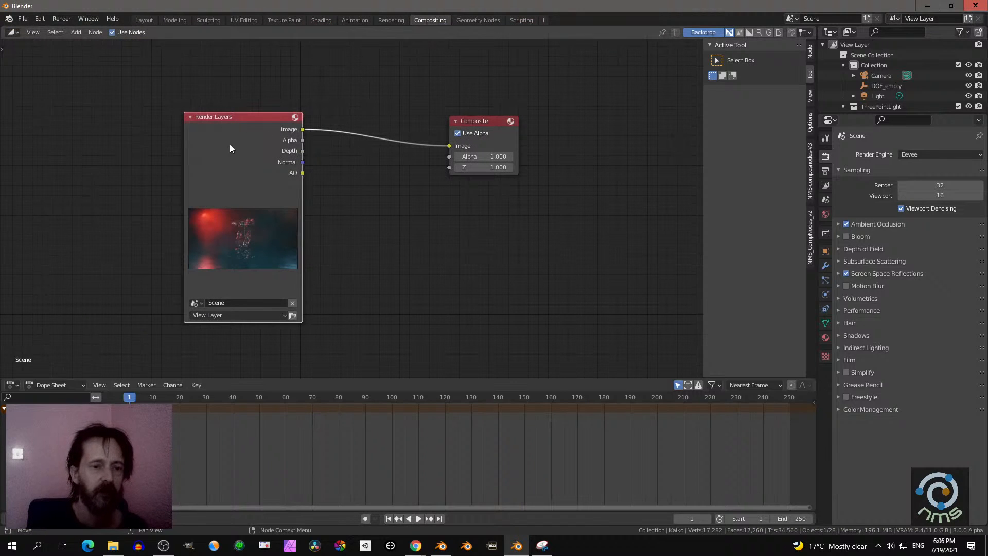
- Move the Render Layers node away from Composite, then split the compositor and show Render Result in a new Image Editor
{"action": "left_click_drag", "start_coordinate": [230, 149], "coordinate": [159, 123]}
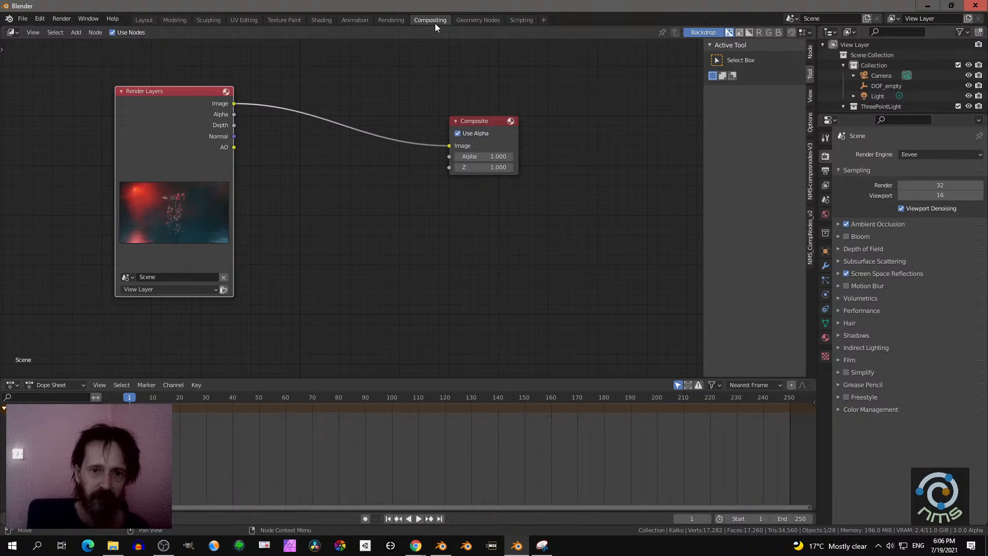
{"action": "left_click_drag", "start_coordinate": [2, 30], "coordinate": [387, 43]}
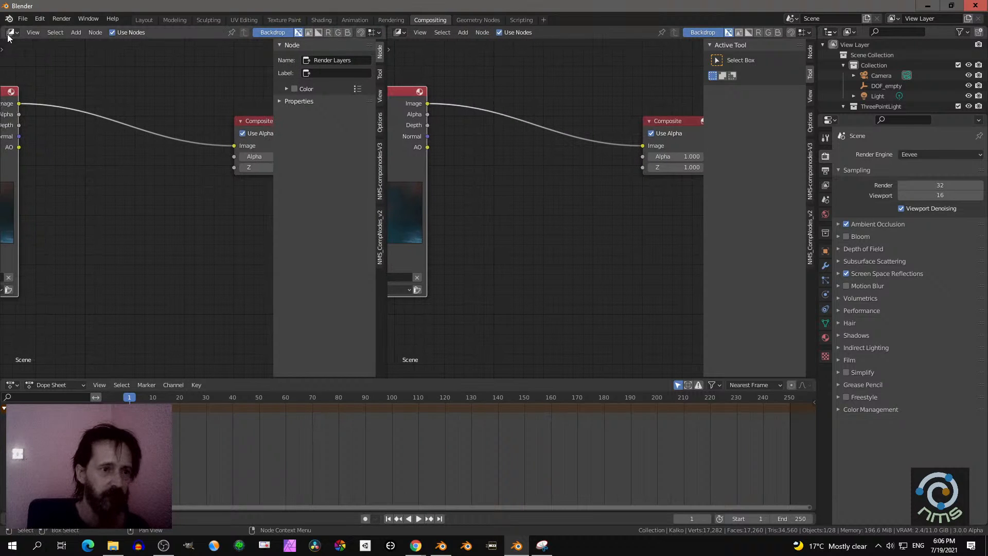
{"action": "left_click", "coordinate": [9, 34]}
{"action": "left_click", "coordinate": [32, 73]}
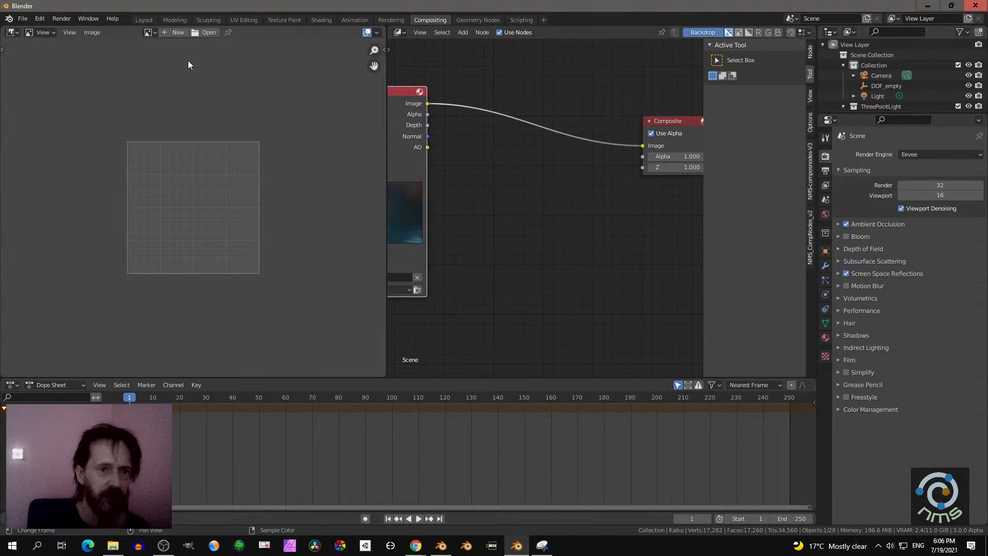
{"action": "left_click", "coordinate": [150, 32]}
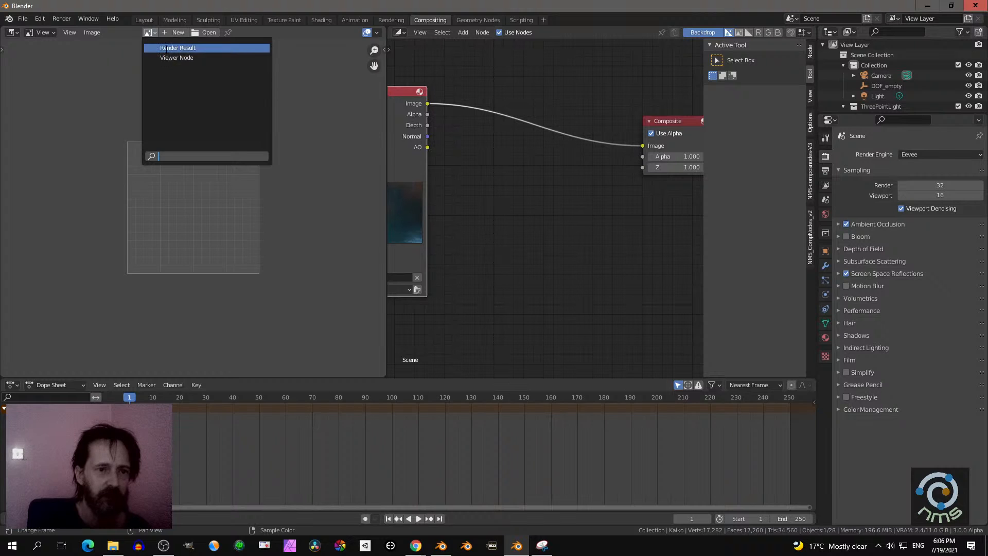
{"action": "left_click", "coordinate": [173, 47]}
{"action": "scroll", "coordinate": [208, 109], "scroll_direction": "down", "scroll_amount": 5}
{"action": "scroll", "coordinate": [209, 119], "scroll_direction": "up", "scroll_amount": 2}
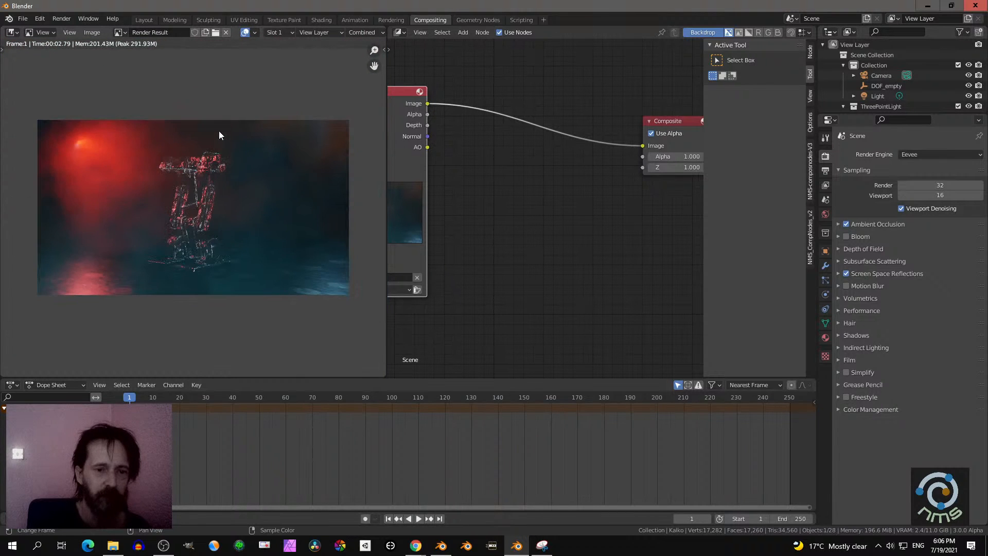
- Insert the NMS-composnodes-V3 Frame node between Render Layers and Composite, with its Value at 0.827
{"action": "scroll", "coordinate": [221, 134], "scroll_direction": "down", "scroll_amount": 2}
{"action": "middle_click_drag", "start_coordinate": [458, 178], "coordinate": [466, 183]}
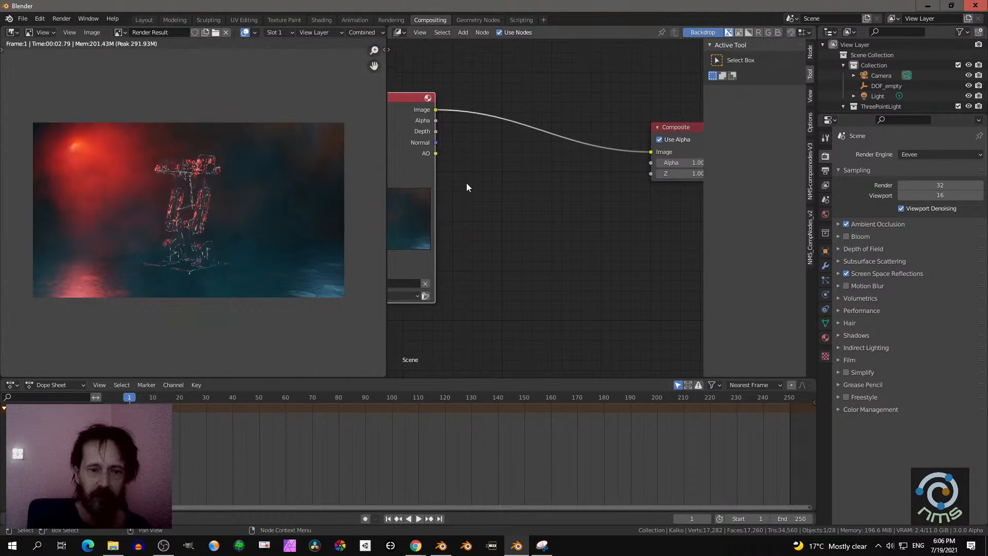
{"action": "scroll", "coordinate": [466, 183], "scroll_direction": "down", "scroll_amount": 1}
{"action": "key", "text": "shift+a"}
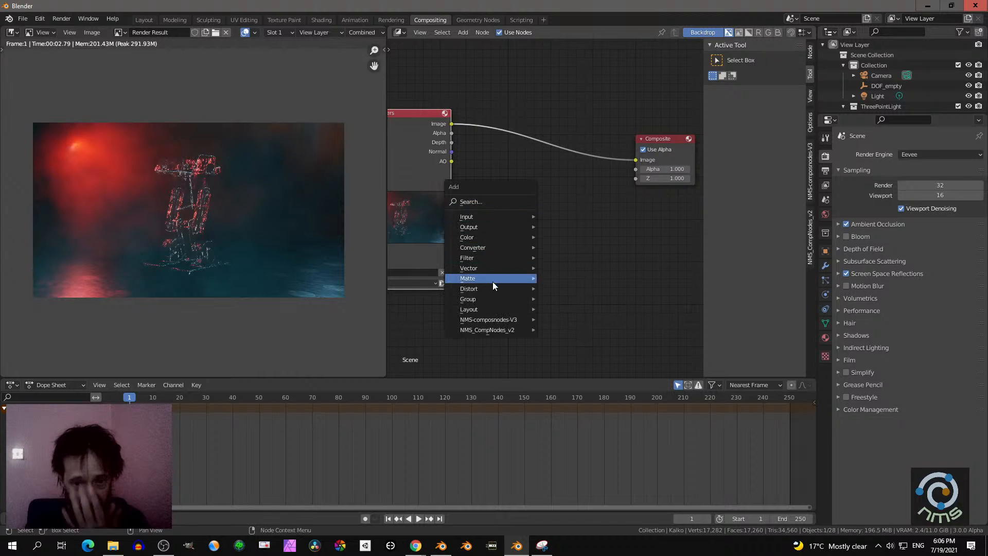
{"action": "mouse_move", "coordinate": [483, 330]}
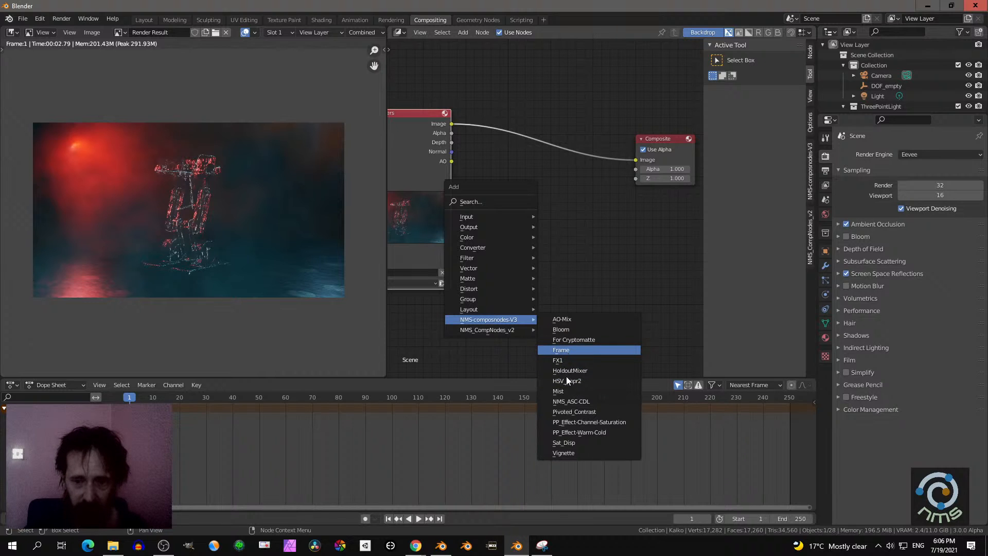
{"action": "left_click", "coordinate": [566, 349]}
{"action": "left_click_drag", "start_coordinate": [545, 211], "coordinate": [511, 122]}
{"action": "left_click_drag", "start_coordinate": [493, 161], "coordinate": [498, 160]}
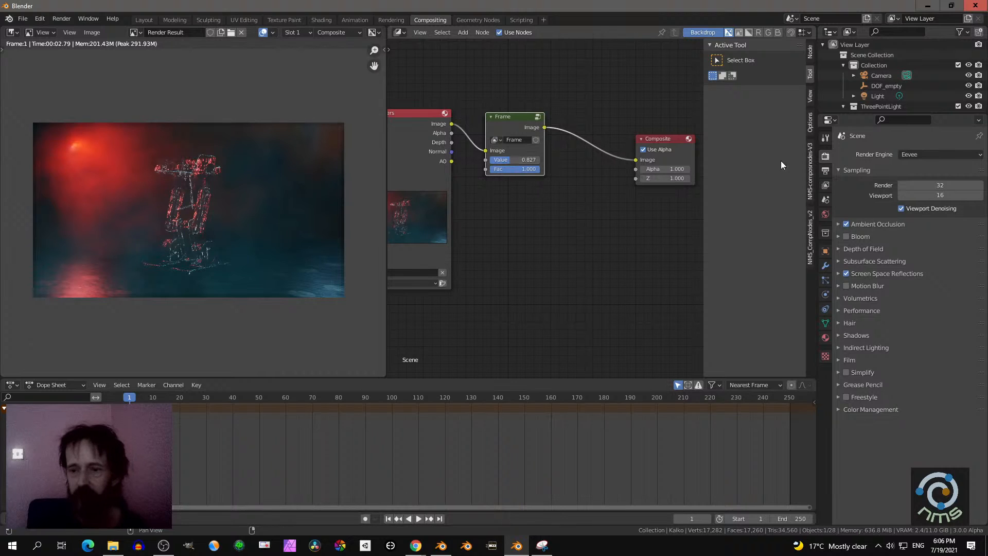
- Set the color management Exposure to 0.339, then display the Render Result's scopes beside the fully visible image
{"action": "left_click", "coordinate": [837, 410]}
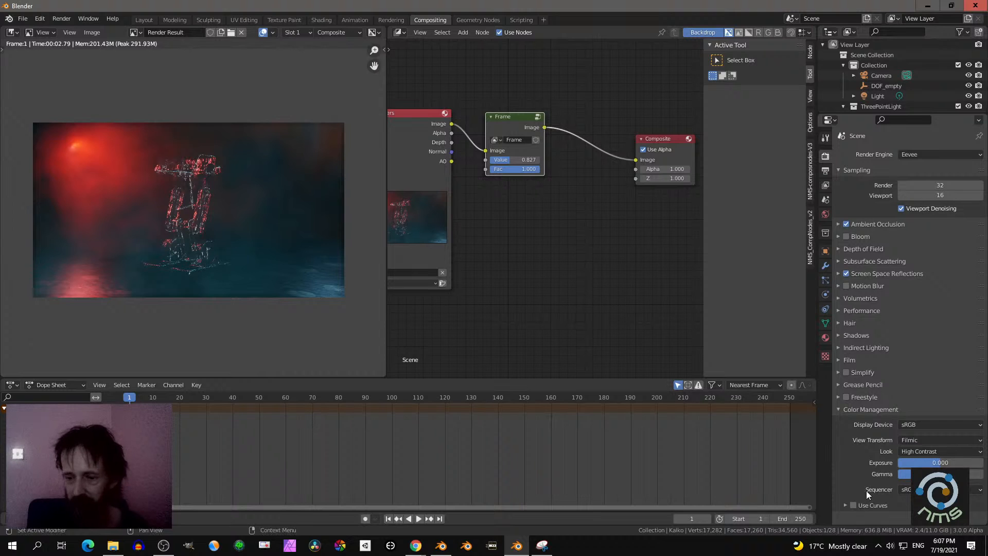
{"action": "left_click_drag", "start_coordinate": [919, 462], "coordinate": [929, 462]}
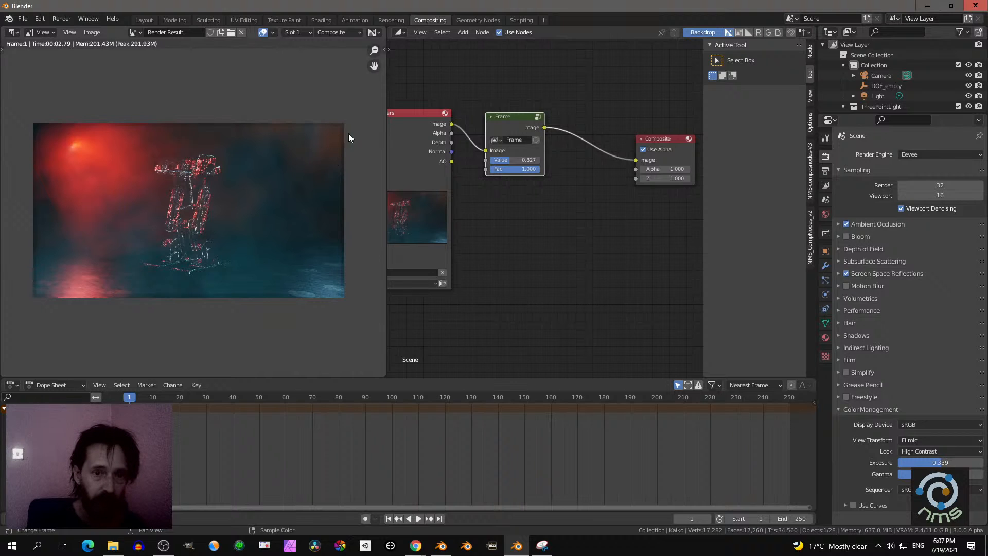
{"action": "key", "text": "n"}
{"action": "left_click", "coordinate": [380, 124]}
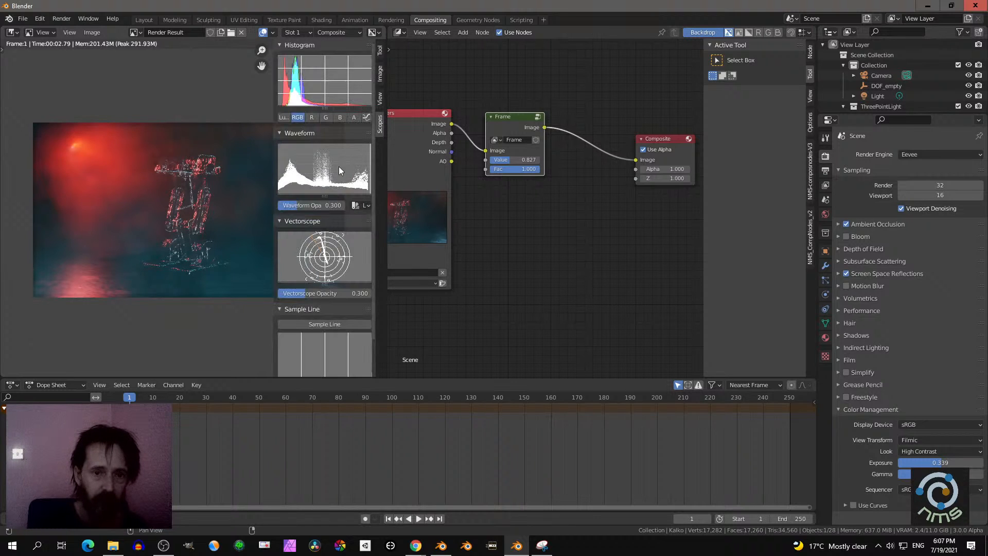
{"action": "left_click_drag", "start_coordinate": [273, 181], "coordinate": [297, 183]}
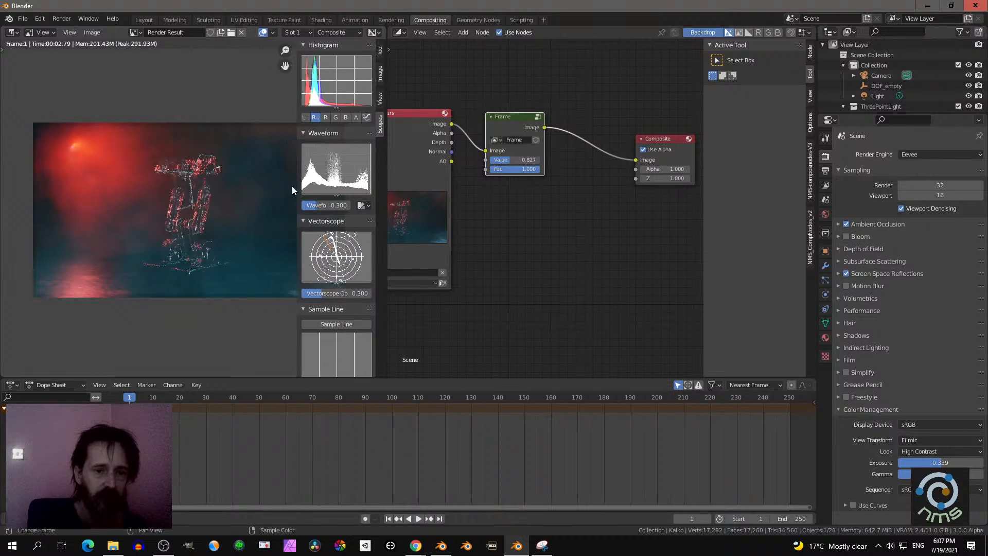
{"action": "middle_click_drag", "start_coordinate": [260, 196], "coordinate": [214, 206]}
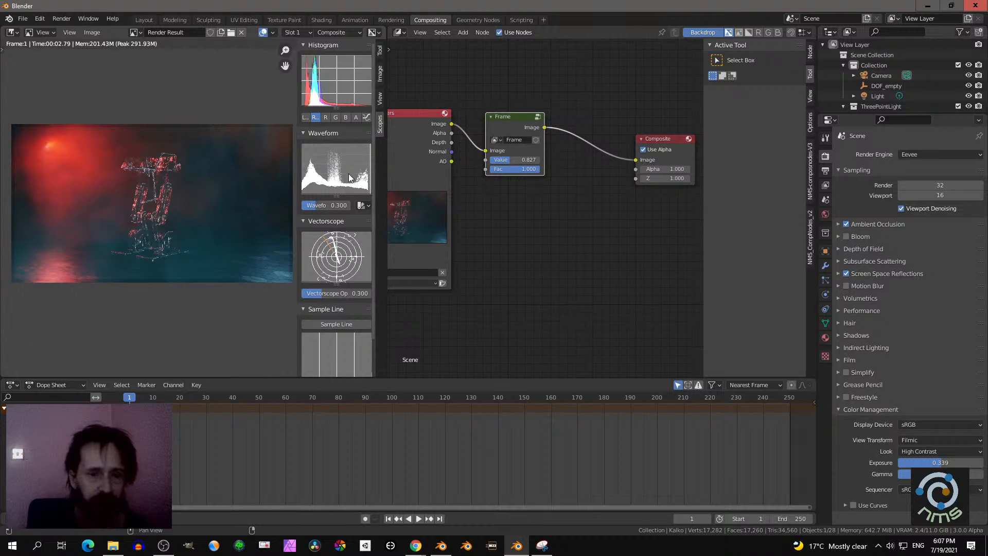
- Set the color management Look to None
{"action": "scroll", "coordinate": [491, 212], "scroll_direction": "up", "scroll_amount": 2}
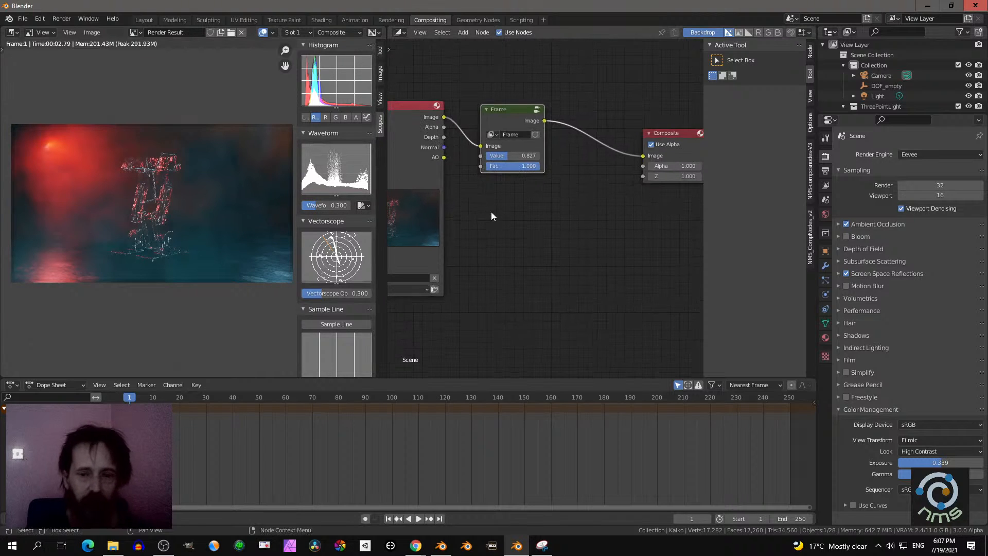
{"action": "middle_click_drag", "start_coordinate": [548, 220], "coordinate": [519, 229]}
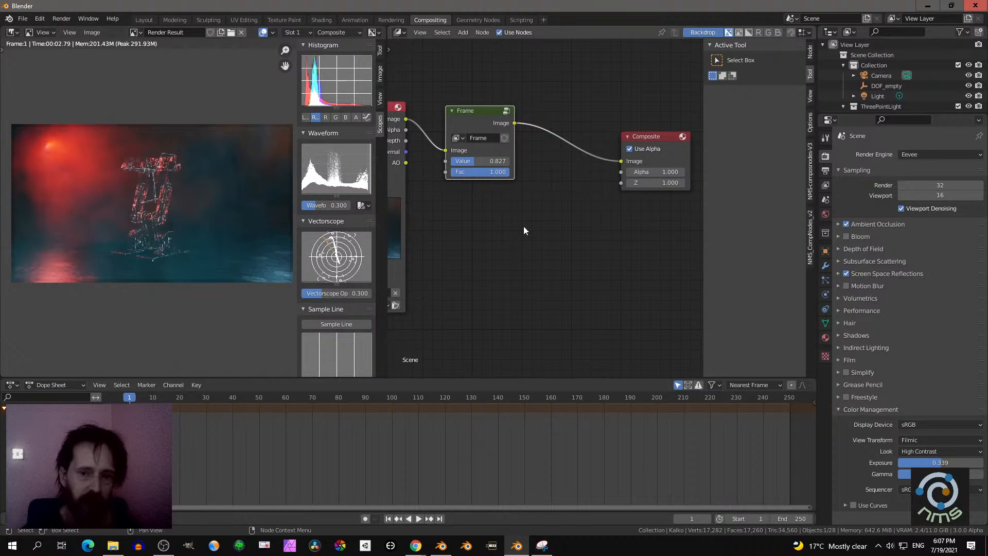
{"action": "left_click", "coordinate": [918, 451]}
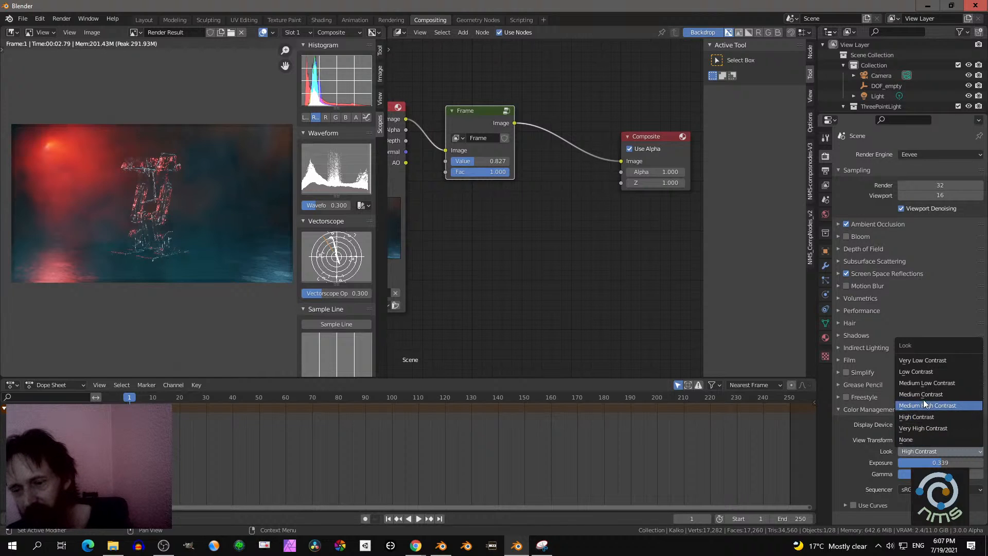
{"action": "left_click", "coordinate": [917, 440]}
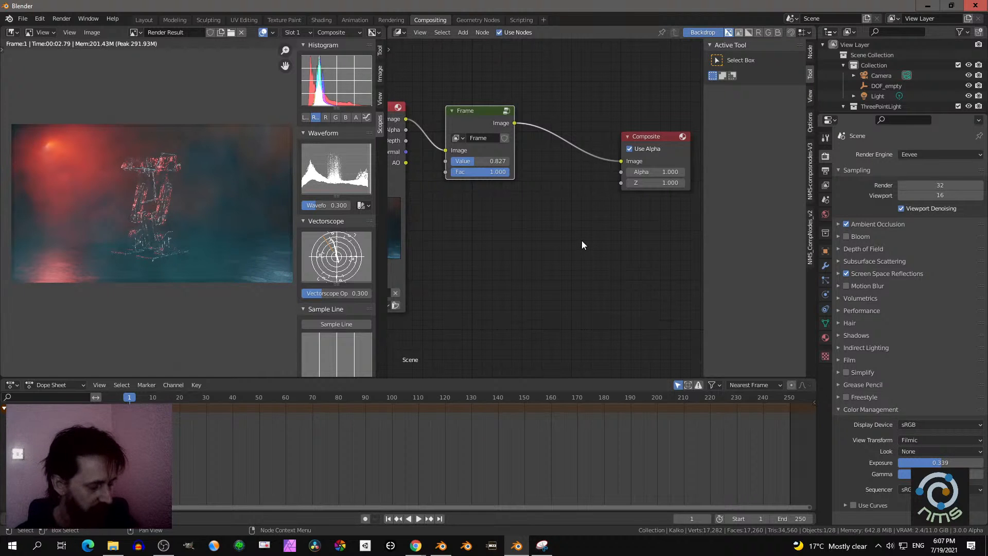
- Insert the NMS-composnodes-V3 Pivoted_Contrast node between the Frame and Composite nodes
{"action": "key", "text": "shift+a"}
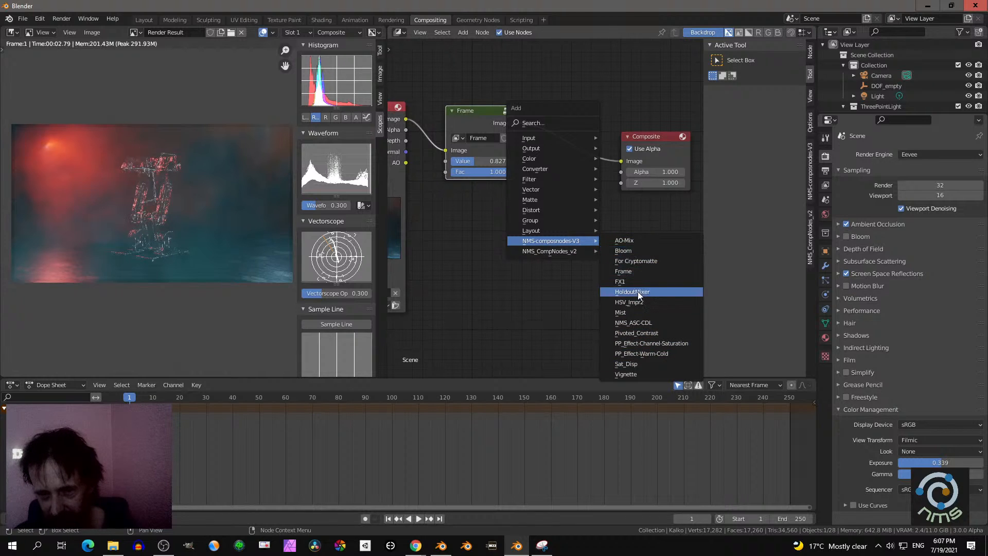
{"action": "left_click", "coordinate": [638, 332]}
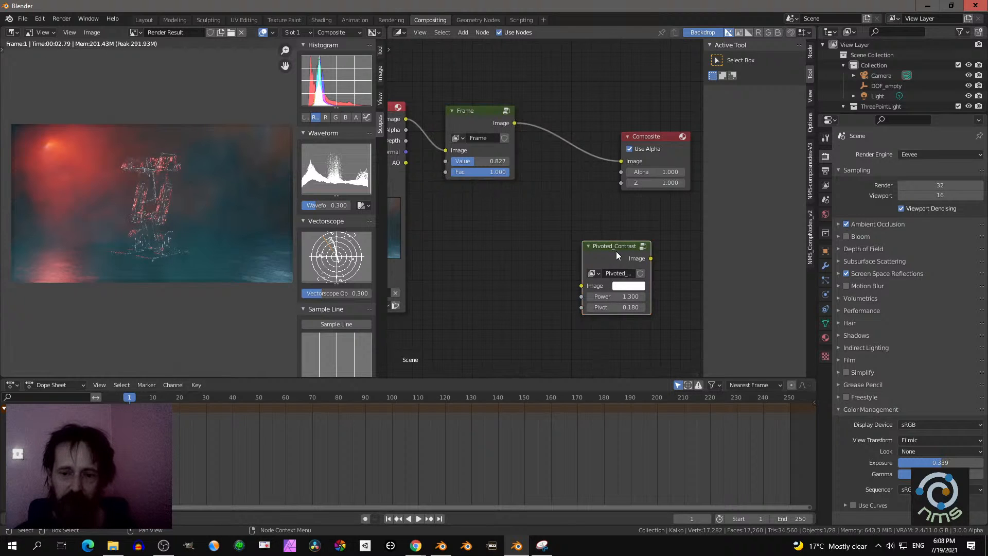
{"action": "left_click", "coordinate": [579, 119]}
{"action": "scroll", "coordinate": [591, 187], "scroll_direction": "up", "scroll_amount": 1}
{"action": "scroll", "coordinate": [591, 187], "scroll_direction": "up", "scroll_amount": 3}
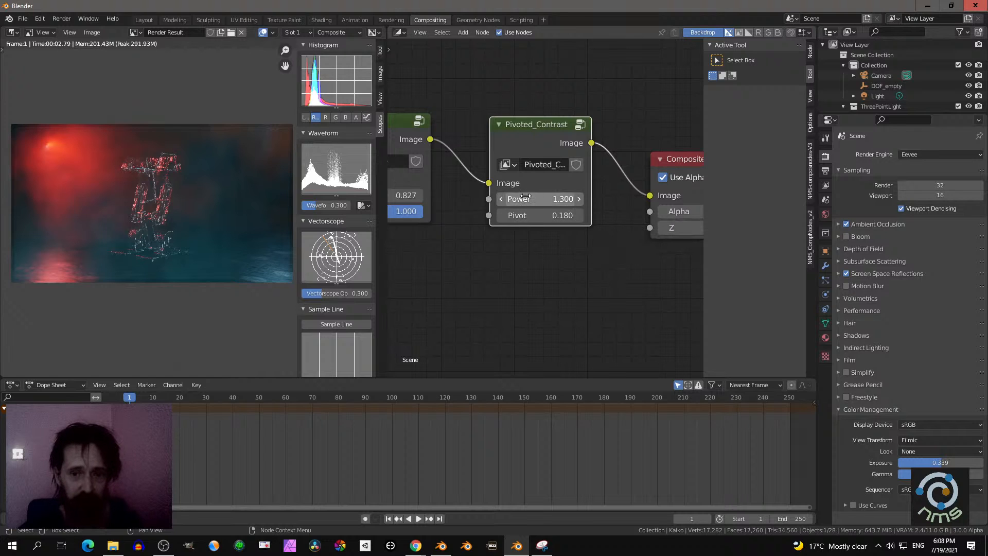
- Try Power values of 0 and 1.2 on the Pivoted_Contrast node, then set Power to 1
{"action": "left_click", "coordinate": [509, 198]}
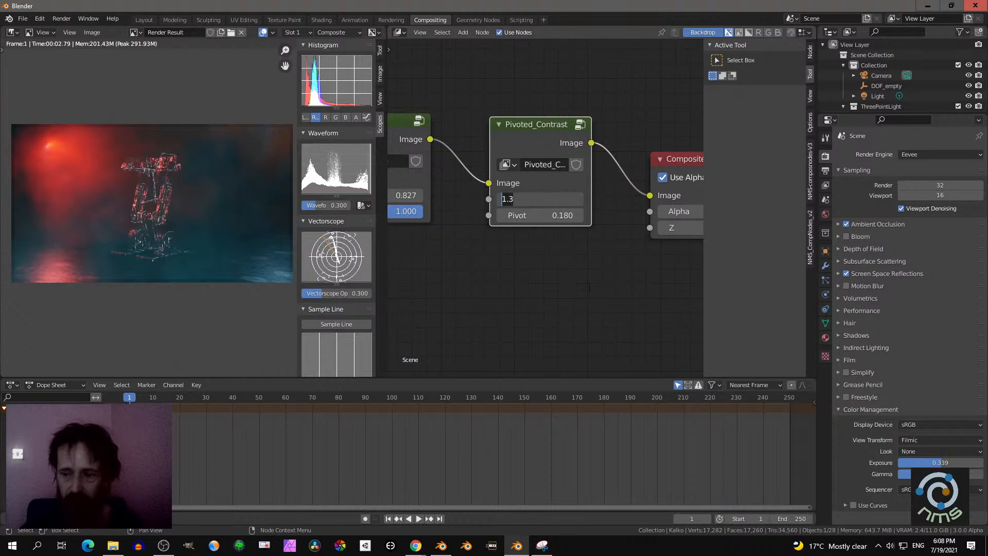
{"action": "type", "text": "00"}
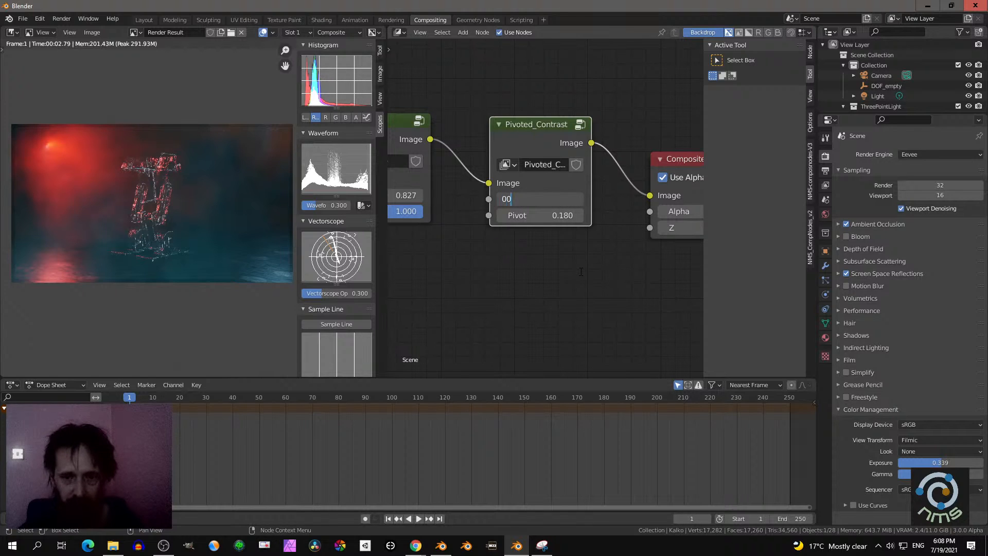
{"action": "key", "text": "Return"}
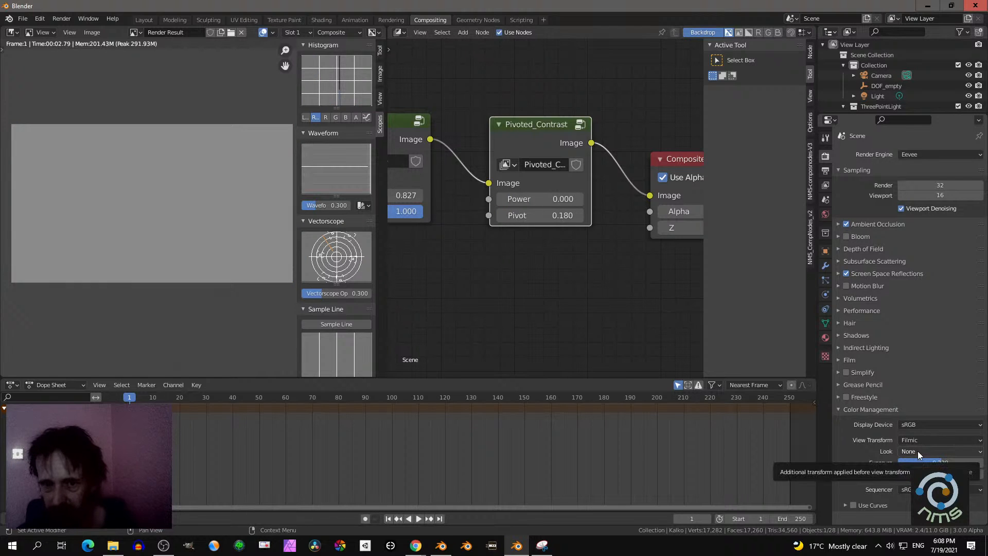
{"action": "left_click_drag", "start_coordinate": [553, 200], "coordinate": [592, 199]}
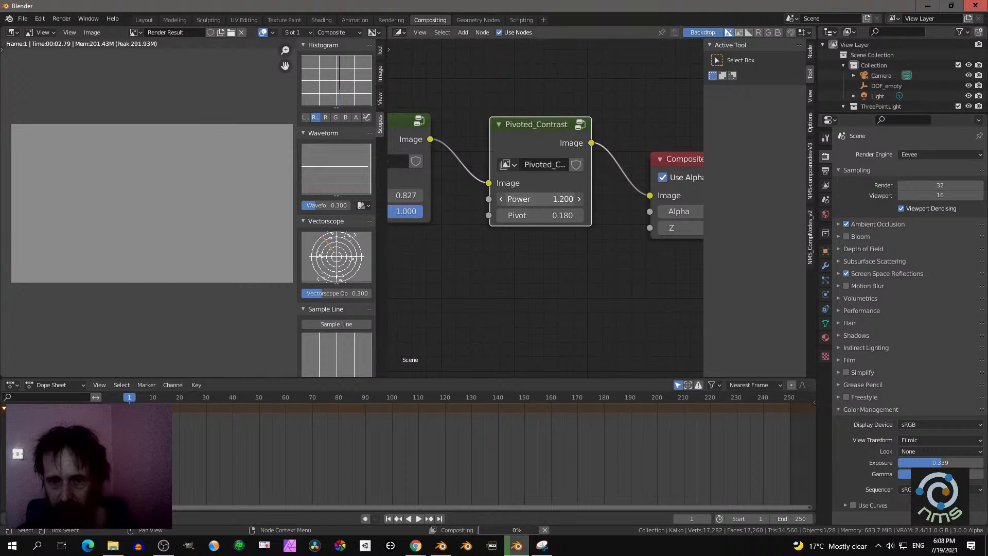
{"action": "left_click", "coordinate": [546, 199]}
{"action": "type", "text": "1"}
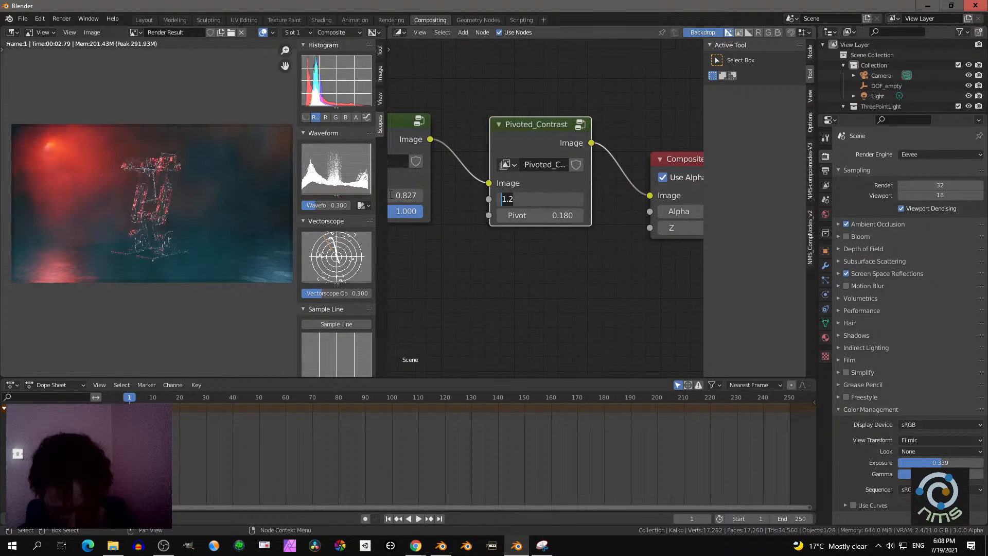
{"action": "key", "text": "Return"}
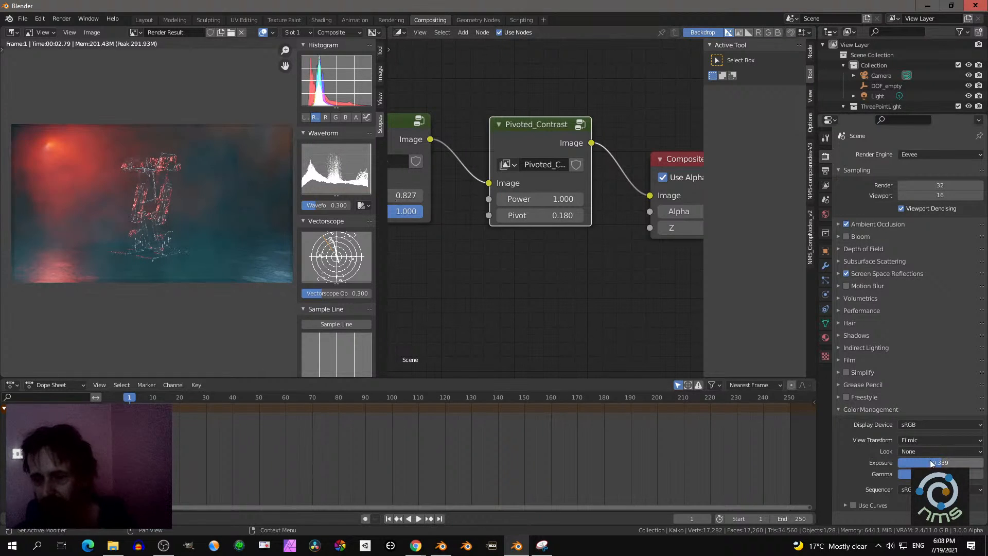
- Set the color management Exposure to 0 and keep the Look at None
{"action": "double_click", "coordinate": [933, 463]}
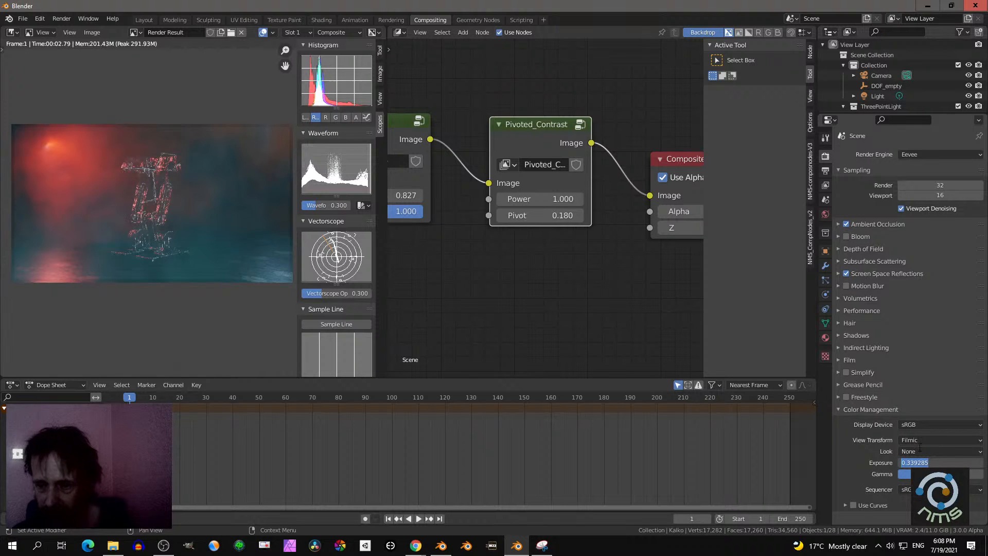
{"action": "type", "text": "0"}
{"action": "key", "text": "Return"}
{"action": "left_click", "coordinate": [918, 450]}
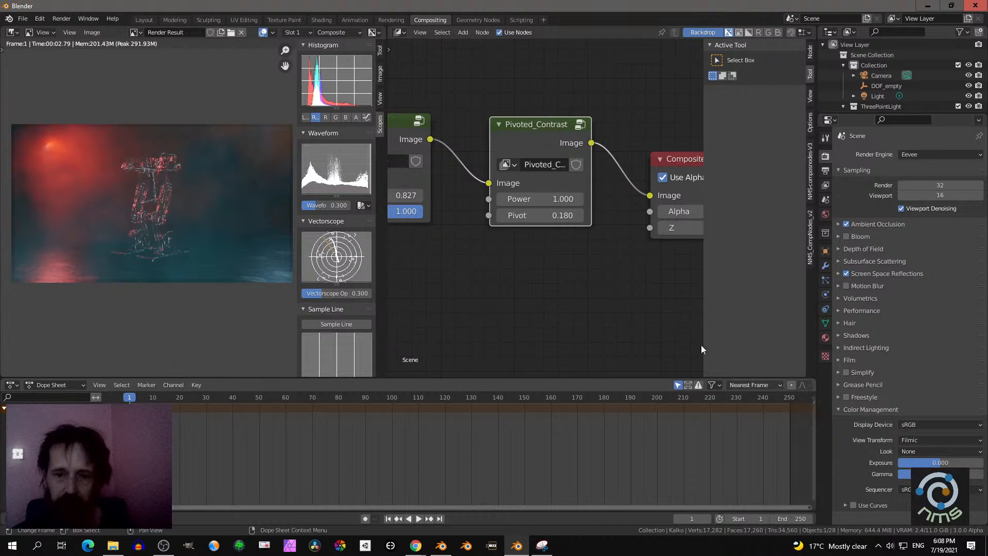
- Try a higher Power value on the Pivoted_Contrast node, then cancel the change
{"action": "left_click", "coordinate": [543, 139]}
{"action": "middle_click_drag", "start_coordinate": [549, 194], "coordinate": [533, 180]}
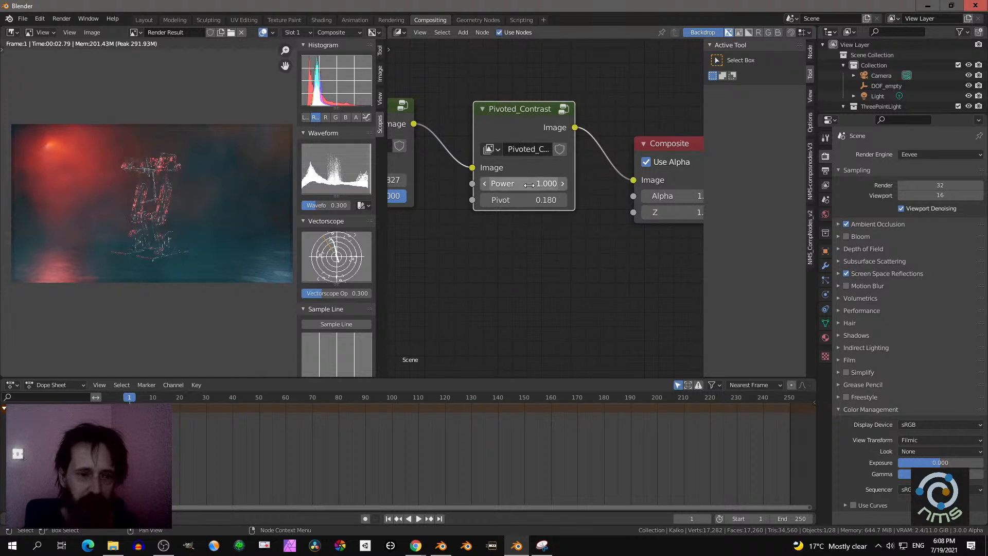
{"action": "left_click_drag", "start_coordinate": [528, 184], "coordinate": [659, 184]}
{"action": "key", "text": "Escape"}
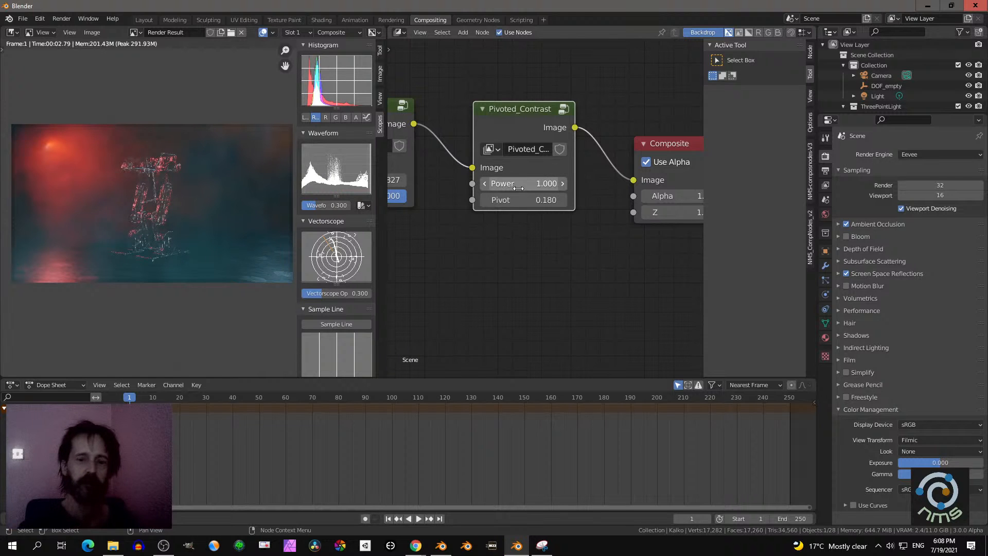
- Raise the Pivoted_Contrast node's Power to 1.4 in 0.1 increments, keeping the color management Look at None
{"action": "left_click", "coordinate": [562, 183]}
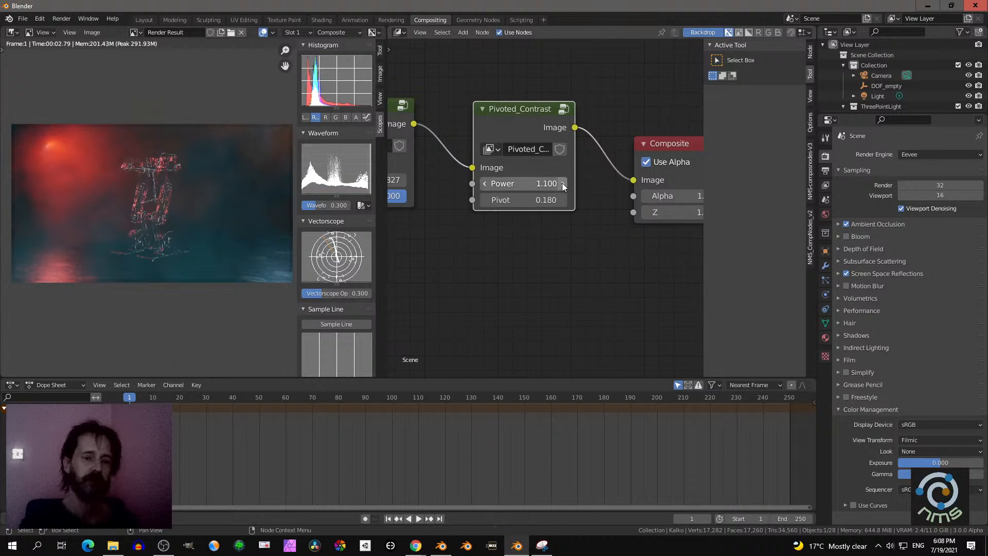
{"action": "left_click", "coordinate": [563, 184]}
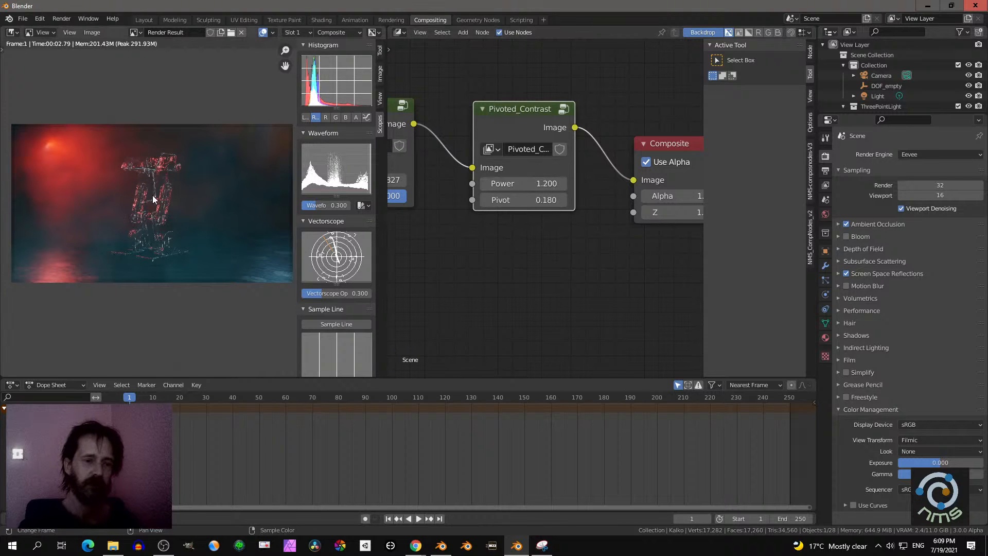
{"action": "left_click", "coordinate": [563, 185]}
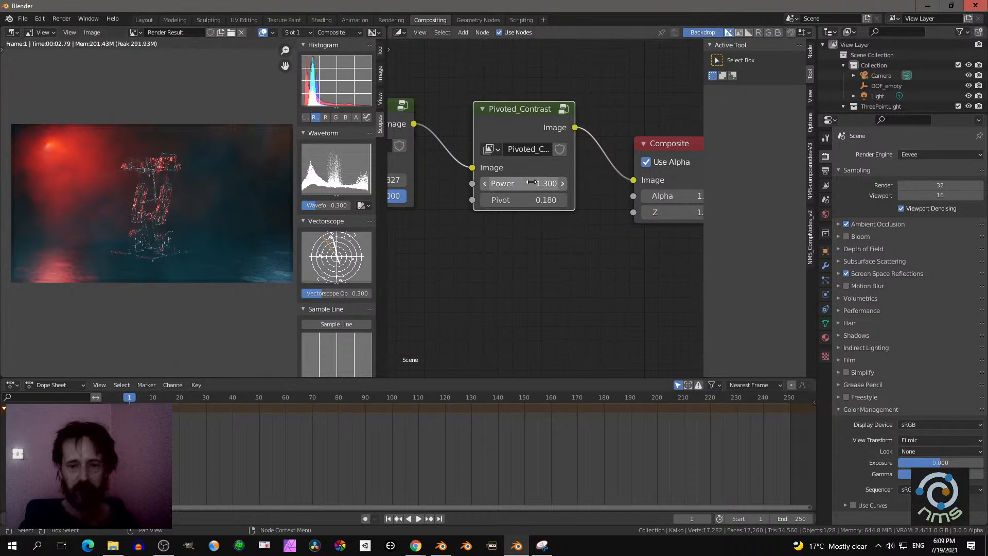
{"action": "left_click", "coordinate": [563, 183]}
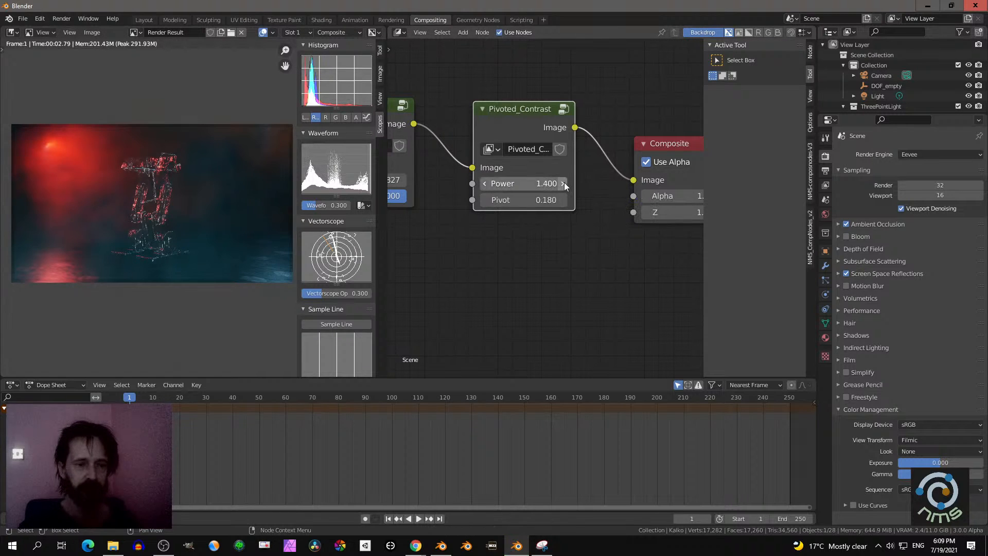
{"action": "left_click", "coordinate": [909, 453]}
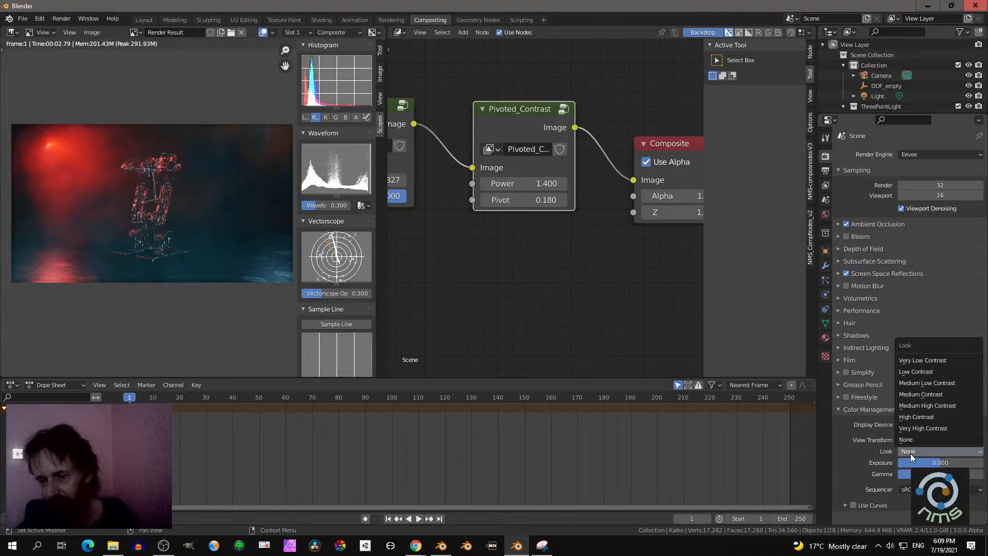
{"action": "left_click", "coordinate": [918, 440]}
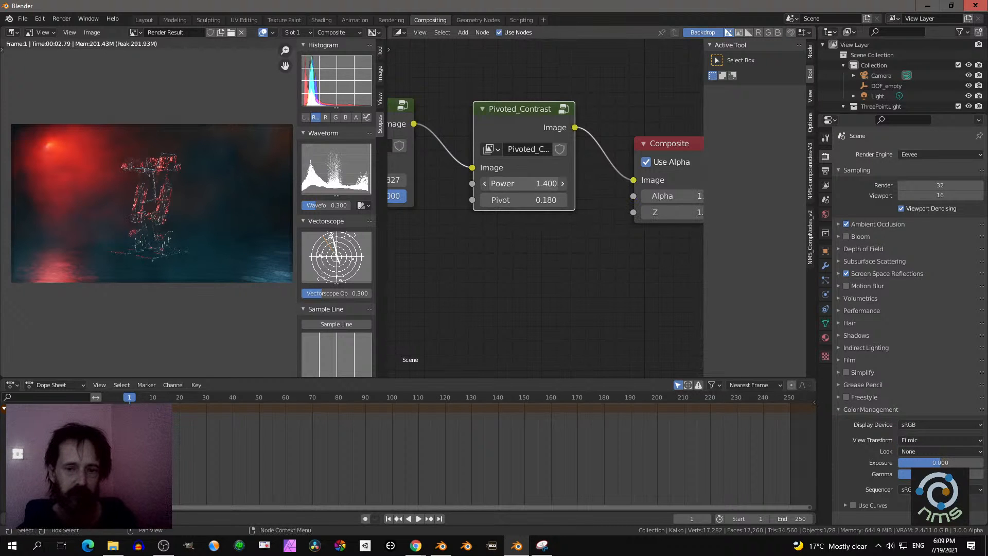
{"action": "left_click", "coordinate": [529, 183]}
{"action": "key", "text": "Return"}
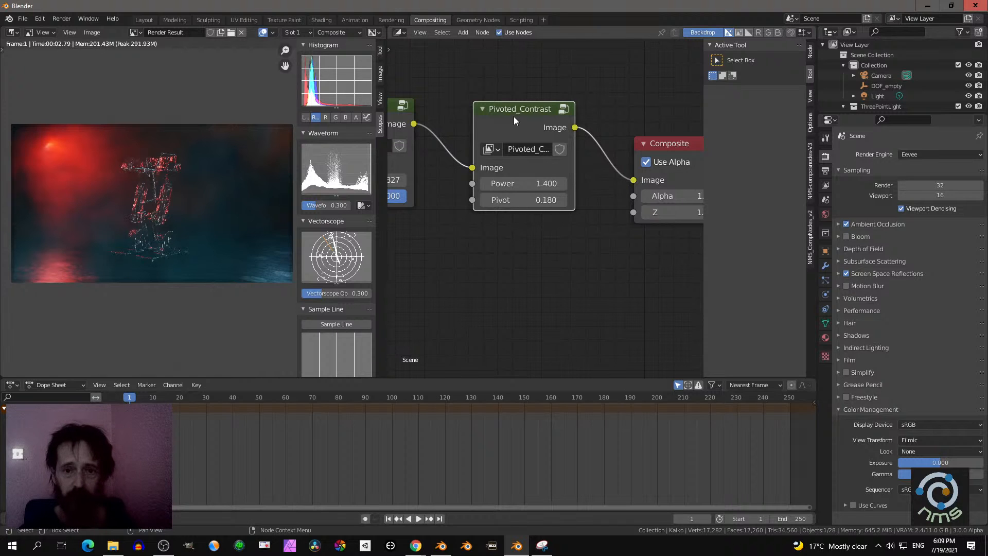
- Examine the nodes inside the Pivoted_Contrast group and its nested Power group in a maximized editor, and return to the full compositing layout
{"action": "key", "text": "Tab"}
{"action": "key", "text": "ctrl+space"}
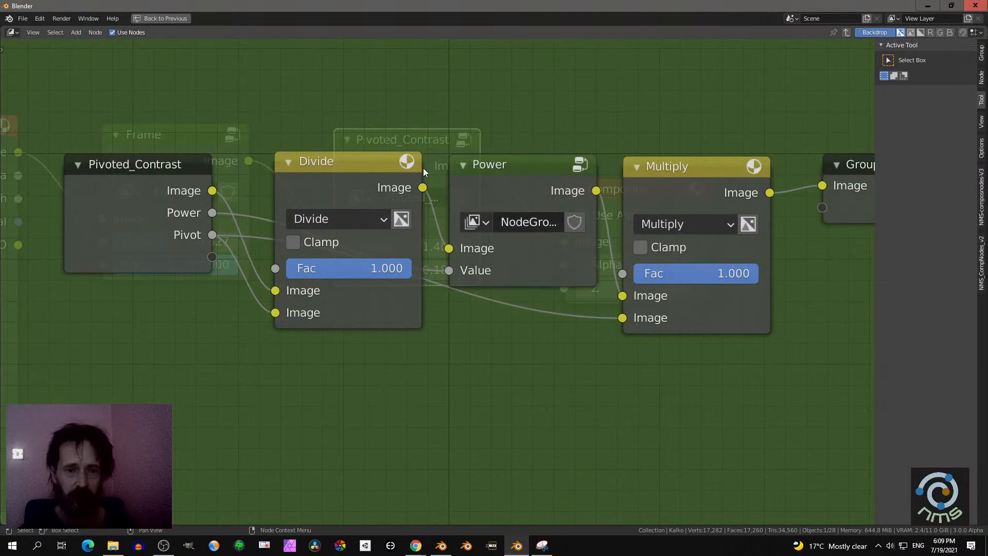
{"action": "middle_click_drag", "start_coordinate": [423, 168], "coordinate": [354, 165]}
{"action": "scroll", "coordinate": [361, 170], "scroll_direction": "down", "scroll_amount": 1}
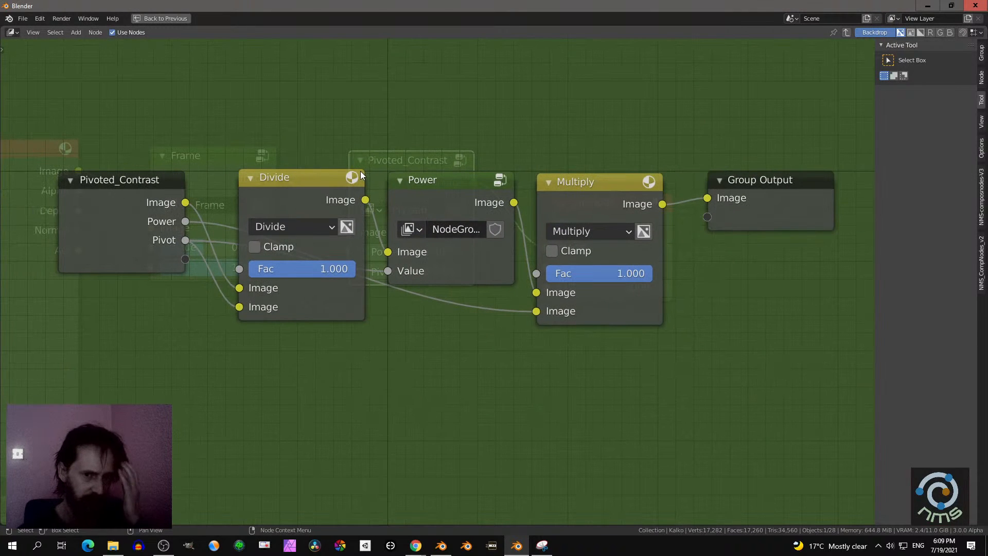
{"action": "left_click", "coordinate": [430, 185]}
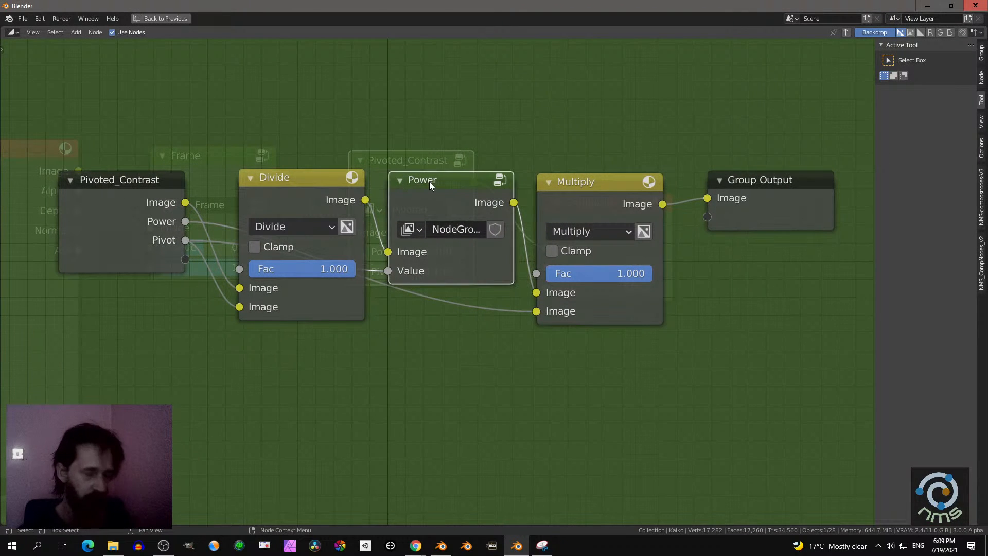
{"action": "key", "text": "Tab"}
{"action": "scroll", "coordinate": [429, 181], "scroll_direction": "down", "scroll_amount": 1}
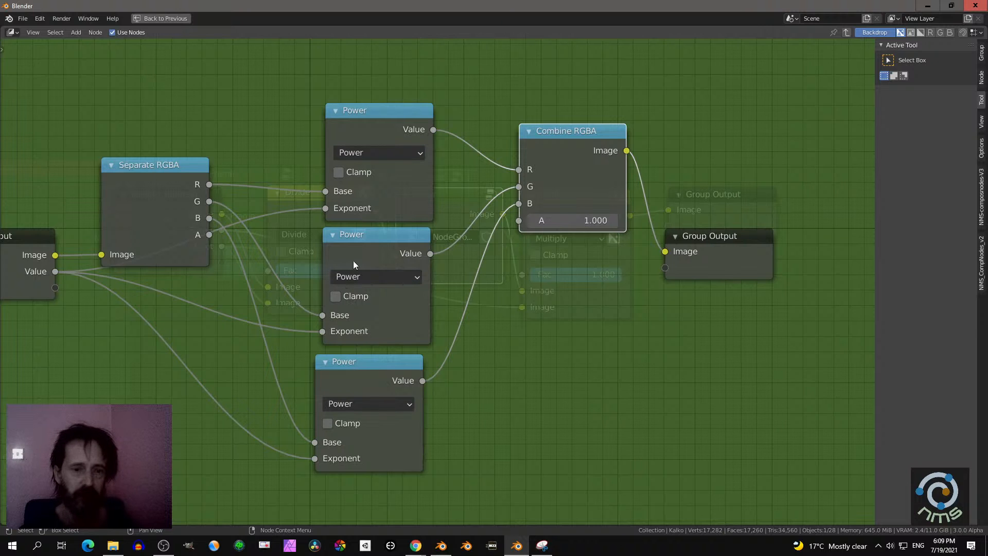
{"action": "key", "text": "Tab"}
{"action": "key", "text": "Tab"}
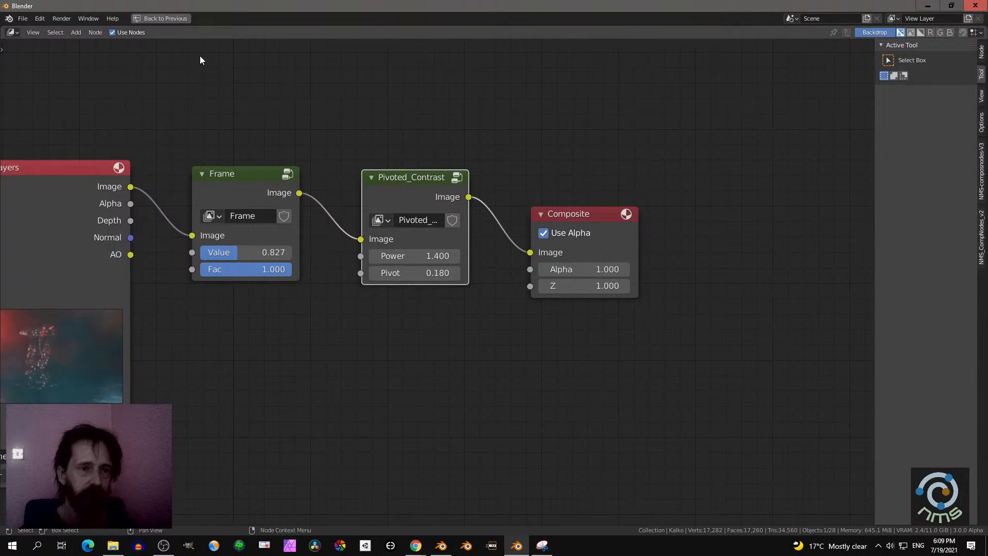
{"action": "left_click", "coordinate": [174, 18]}
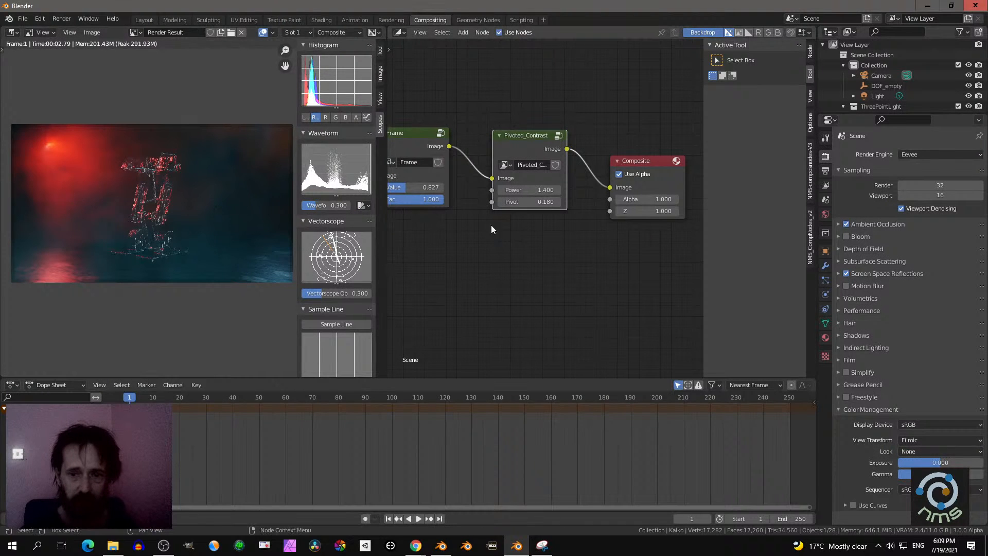
- Set the Pivoted_Contrast Power to 1.2 and add an NMS-composnodes-V3 AO-Mix node below the node chain
{"action": "left_click", "coordinate": [502, 190]}
{"action": "left_click", "coordinate": [502, 190]}
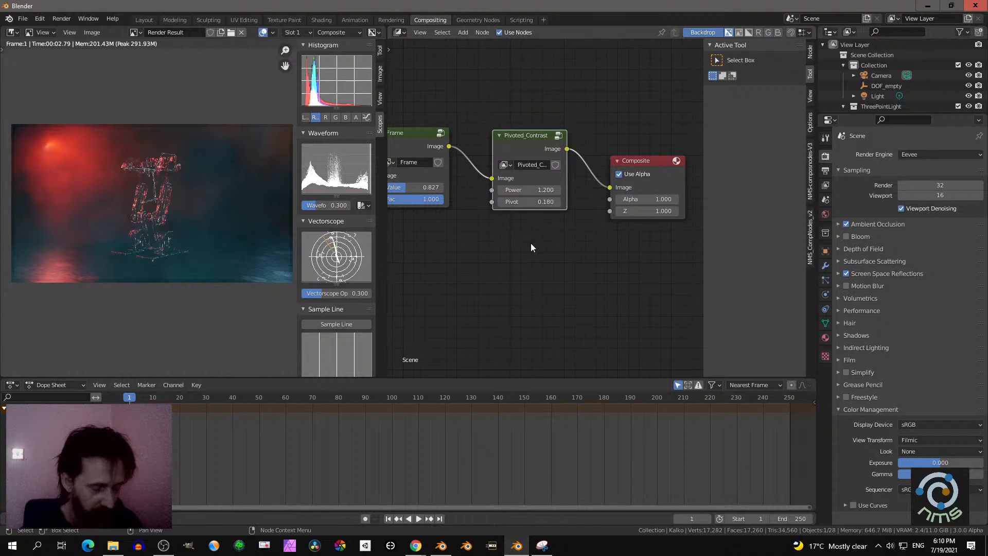
{"action": "key", "text": "shift+a"}
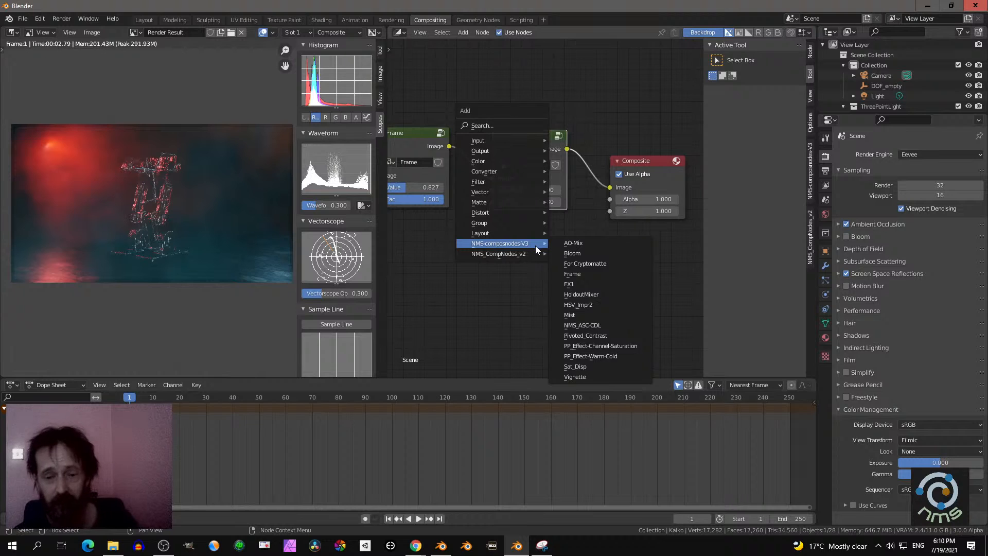
{"action": "left_click", "coordinate": [584, 246]}
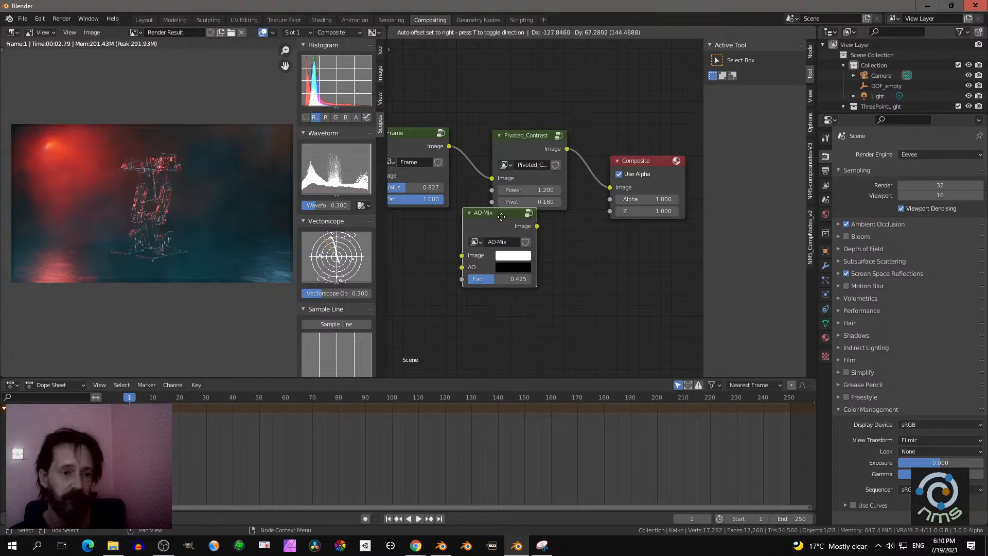
{"action": "left_click", "coordinate": [486, 250]}
- Wire the Render Layers Image and AO outputs through the AO-Mix node into the Frame node, with Fac at 0.958
{"action": "scroll", "coordinate": [475, 232], "scroll_direction": "down", "scroll_amount": 3}
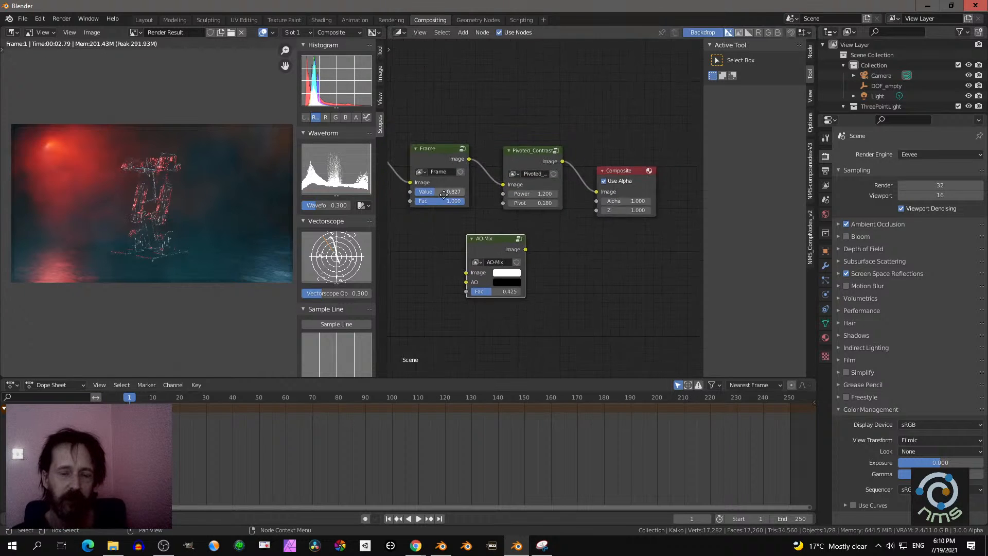
{"action": "middle_click_drag", "start_coordinate": [449, 192], "coordinate": [540, 178]}
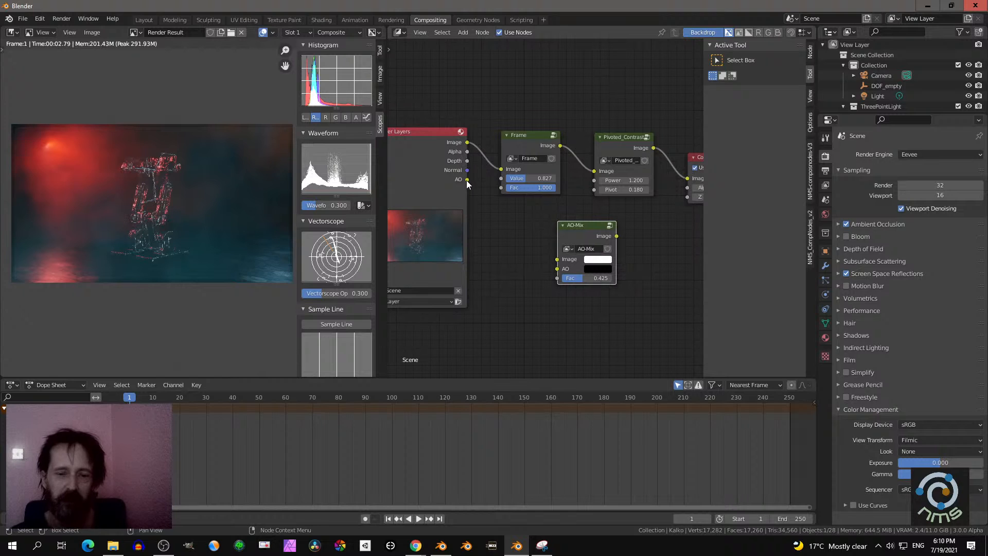
{"action": "left_click_drag", "start_coordinate": [585, 226], "coordinate": [537, 219]}
{"action": "left_click_drag", "start_coordinate": [467, 181], "coordinate": [509, 260]}
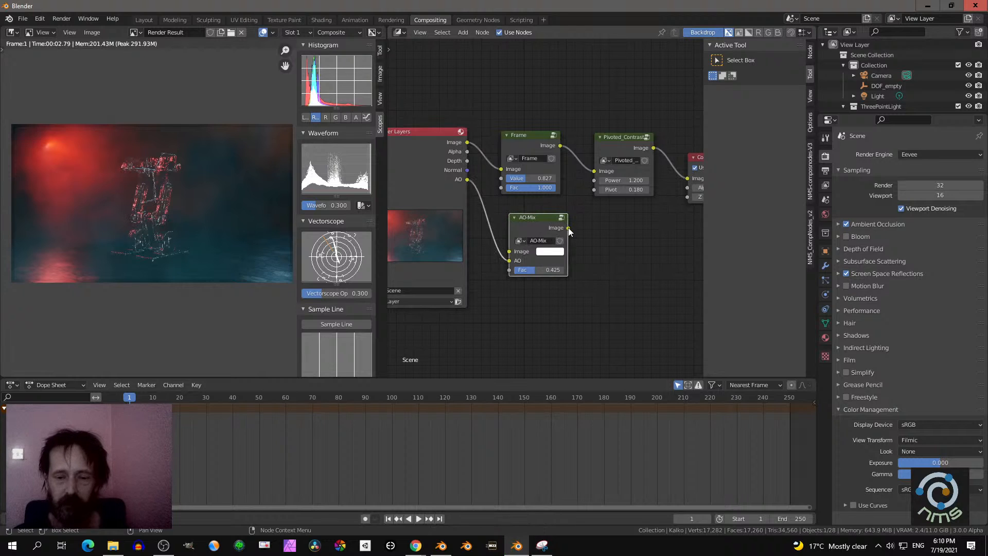
{"action": "left_click_drag", "start_coordinate": [568, 228], "coordinate": [561, 269]}
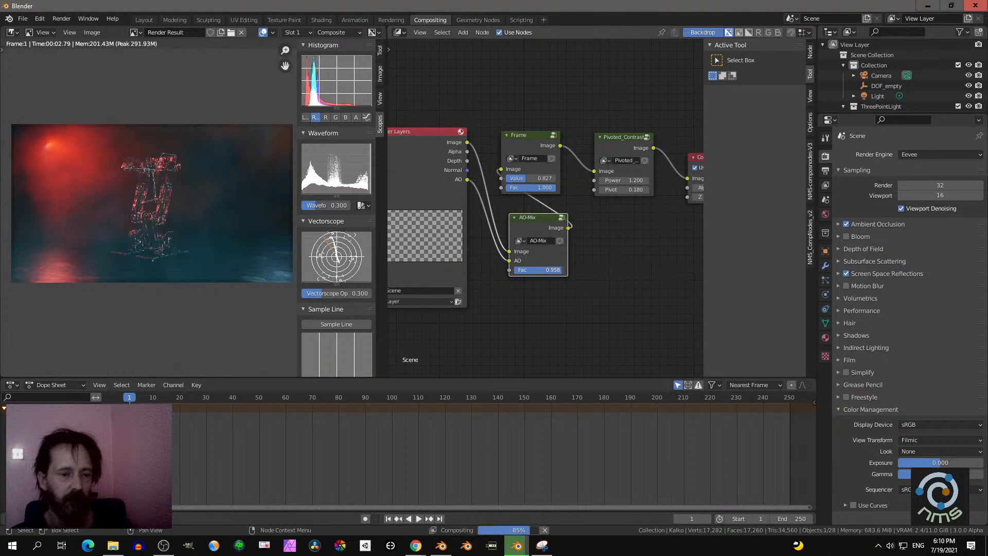
- Mute the Pivoted_Contrast node
{"action": "left_click", "coordinate": [619, 140]}
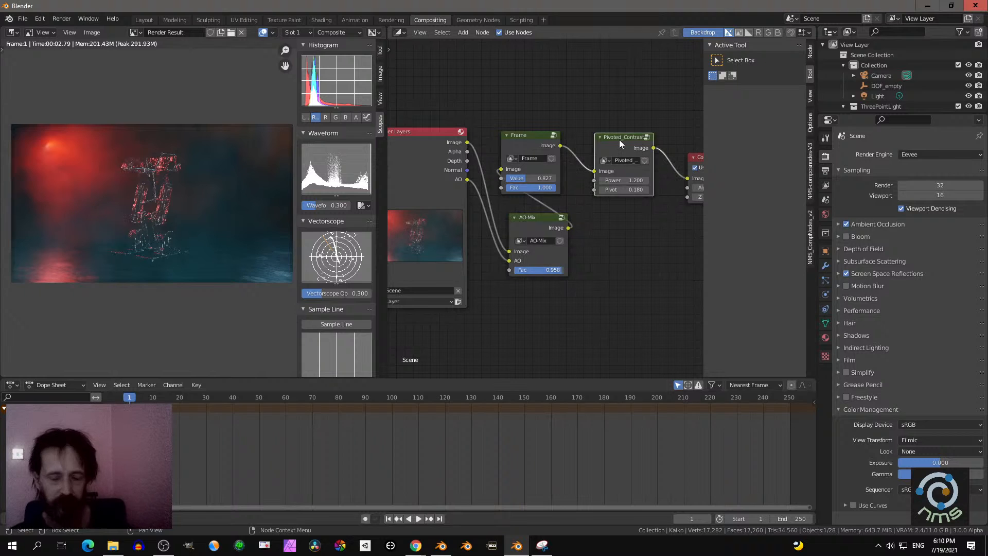
{"action": "key", "text": "m"}
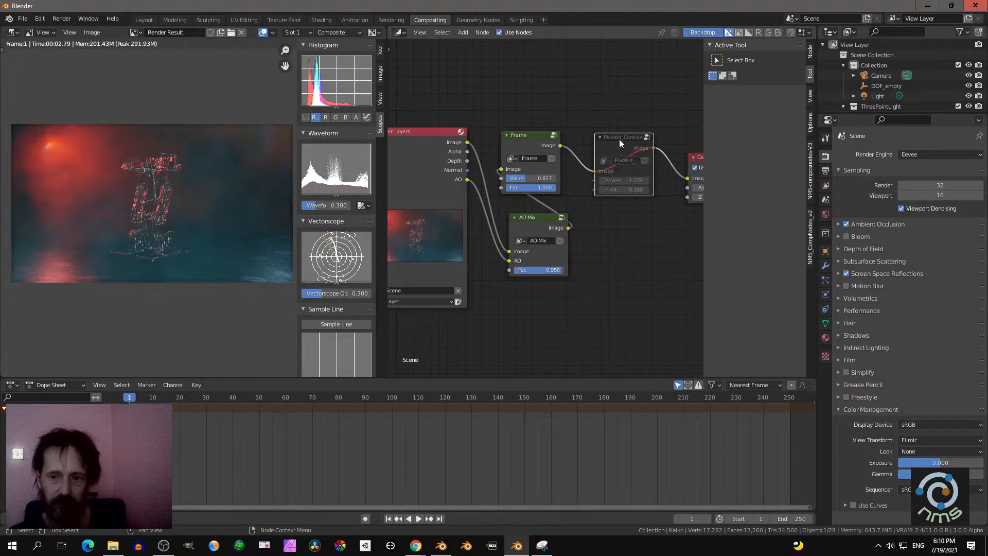
- Try the Medium High Contrast Look, then set the Look to High Contrast and the Exposure to 0.232
{"action": "left_click", "coordinate": [913, 451]}
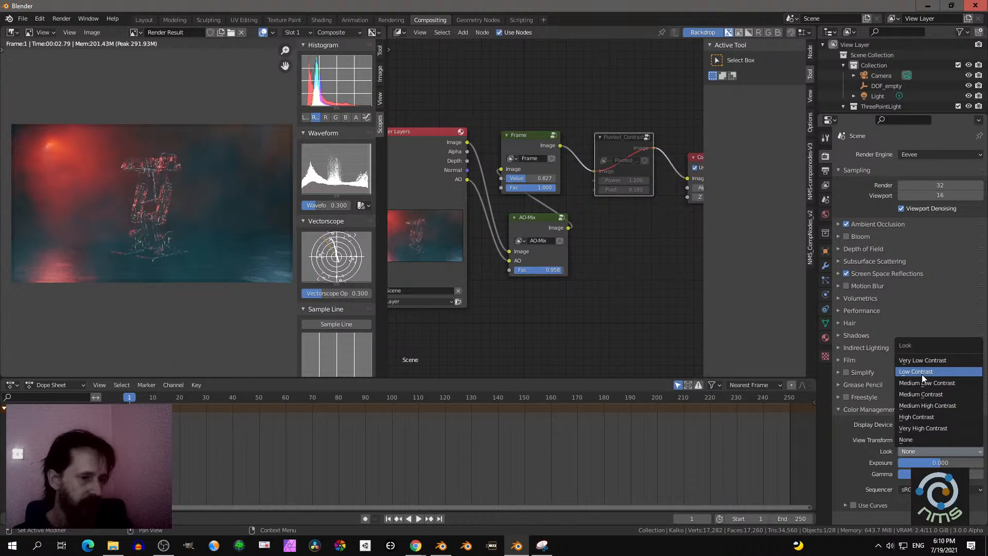
{"action": "left_click", "coordinate": [924, 405]}
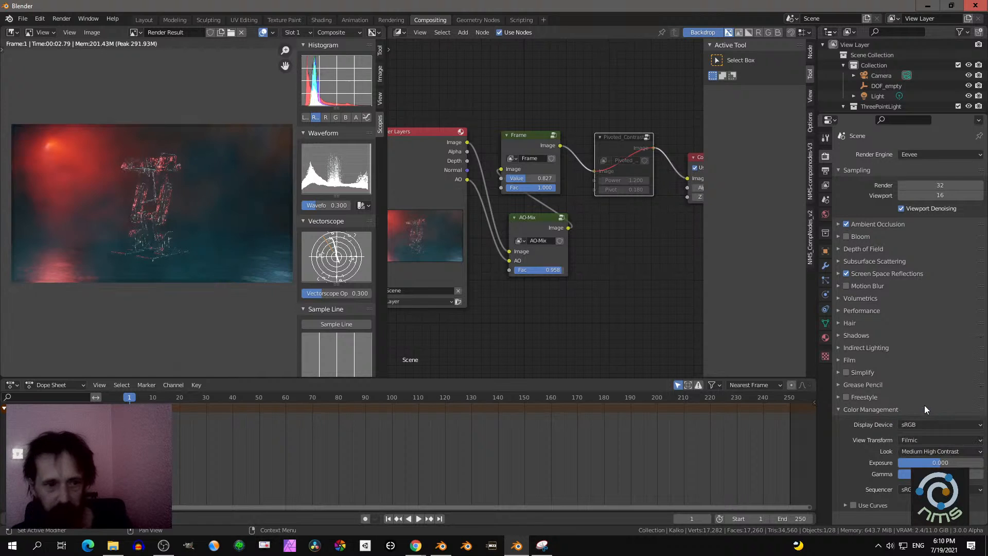
{"action": "left_click", "coordinate": [922, 451]}
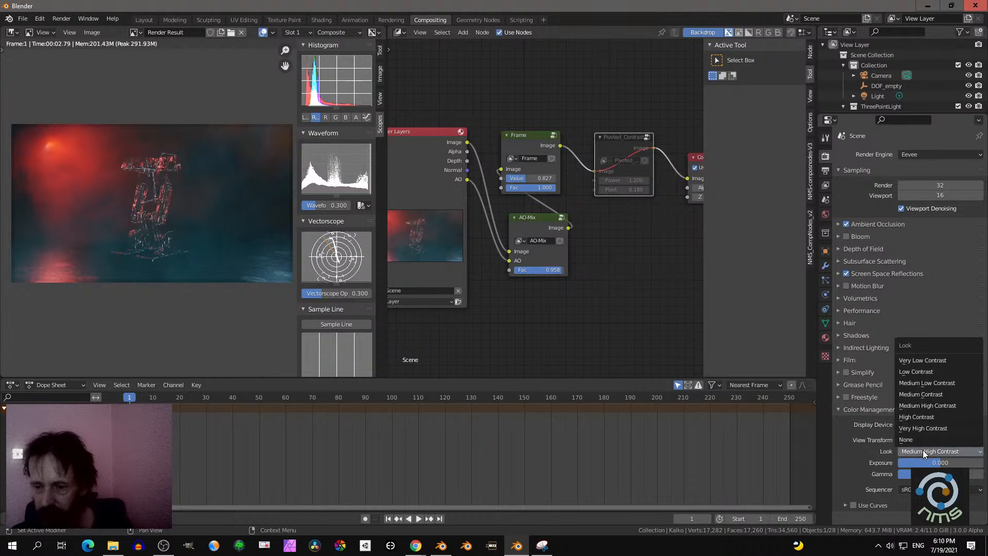
{"action": "left_click", "coordinate": [919, 418]}
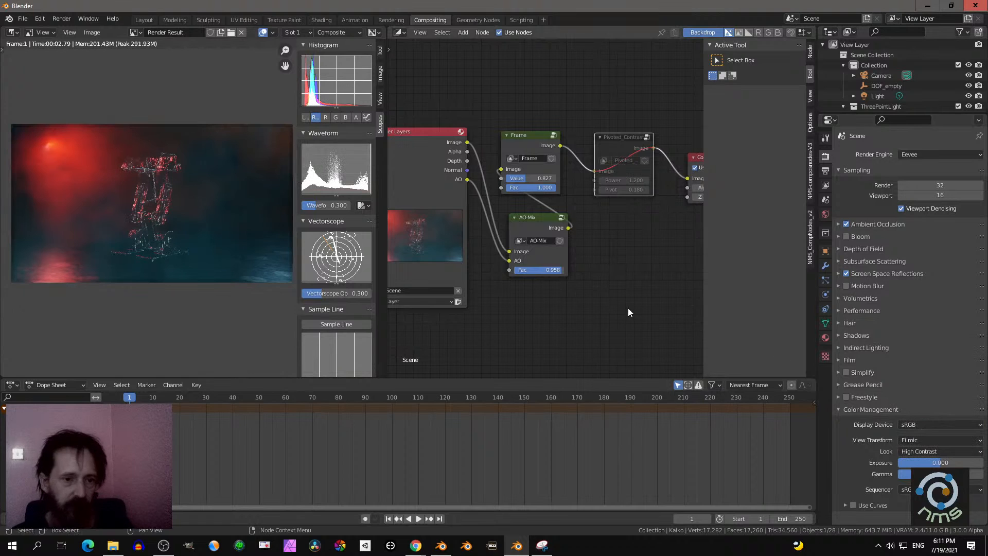
{"action": "left_click_drag", "start_coordinate": [918, 462], "coordinate": [929, 462]}
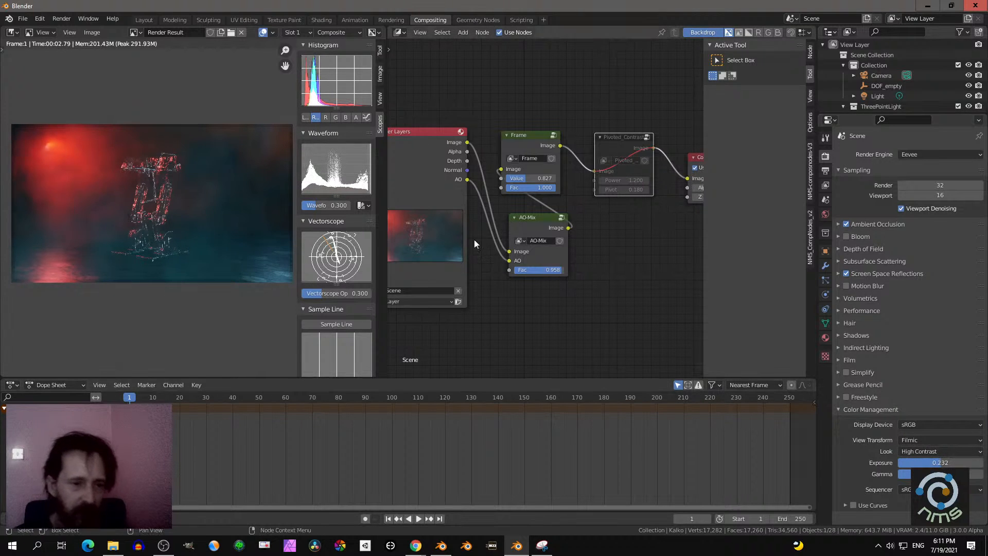
- Examine the ambient occlusion shading on the robot in the composited render at close range
{"action": "scroll", "coordinate": [212, 219], "scroll_direction": "up", "scroll_amount": 3}
{"action": "scroll", "coordinate": [211, 220], "scroll_direction": "up", "scroll_amount": 1}
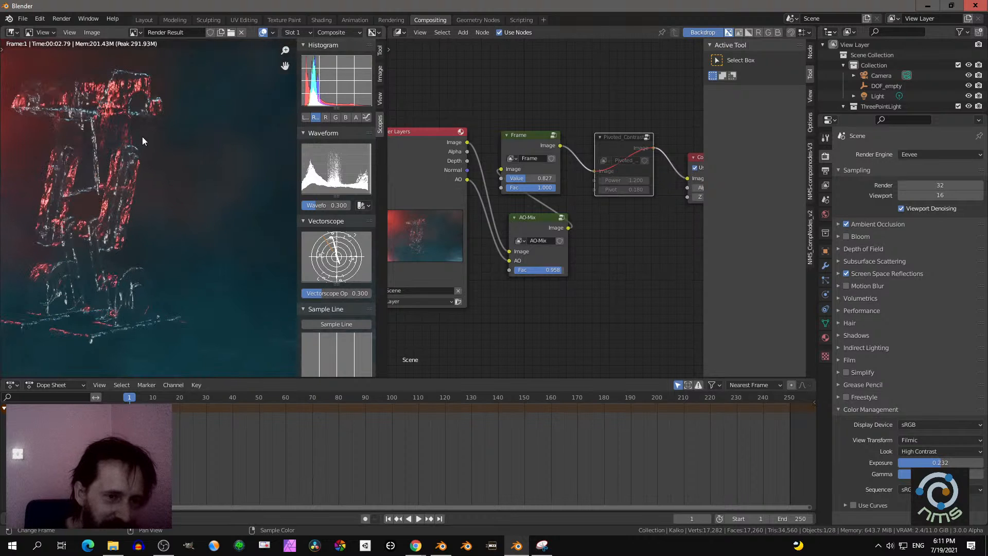
{"action": "scroll", "coordinate": [115, 134], "scroll_direction": "down", "scroll_amount": 1}
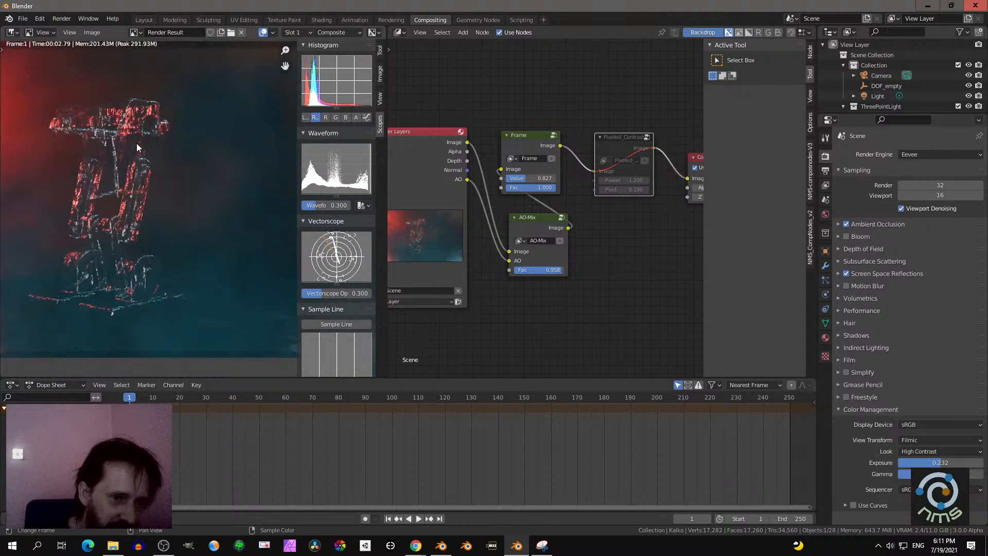
{"action": "scroll", "coordinate": [137, 143], "scroll_direction": "down", "scroll_amount": 1}
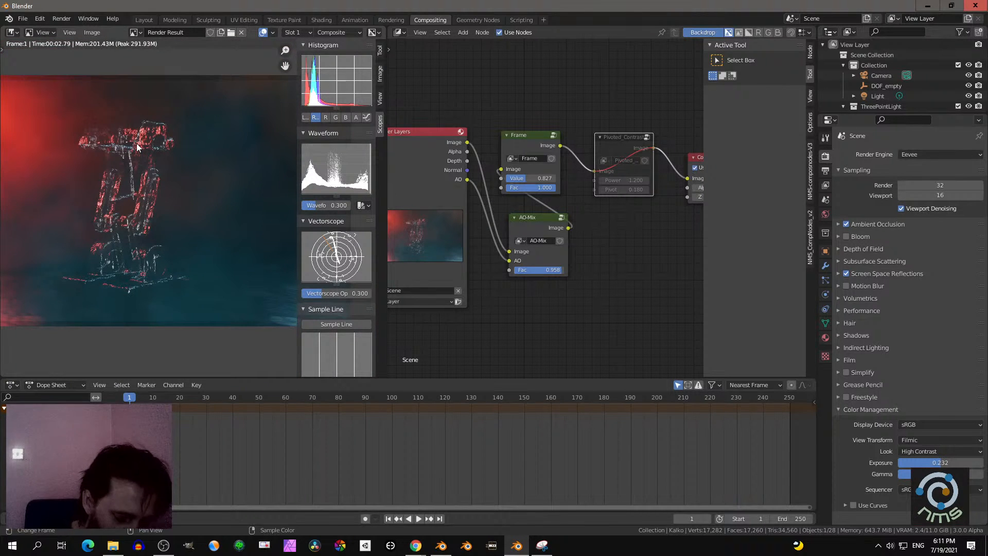
{"action": "scroll", "coordinate": [137, 143], "scroll_direction": "up", "scroll_amount": 5}
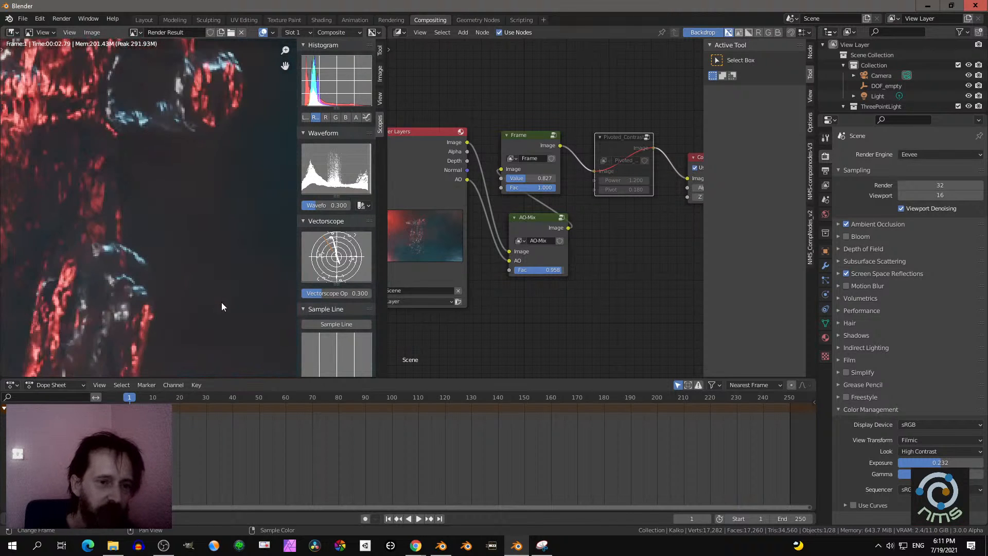
{"action": "scroll", "coordinate": [137, 152], "scroll_direction": "down", "scroll_amount": 6}
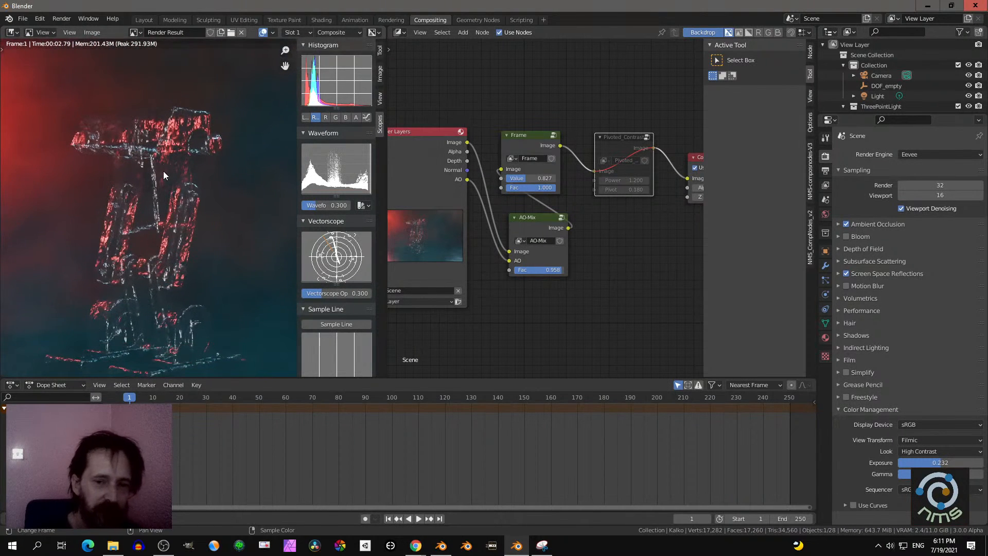
{"action": "scroll", "coordinate": [558, 238], "scroll_direction": "up", "scroll_amount": 1}
- Try a Fac of 1 on the AO-Mix node, then set Fac to 0.608
{"action": "mouse_move", "coordinate": [551, 276]}
{"action": "left_mouse_down"}
{"action": "mouse_move", "coordinate": [501, 276]}
{"action": "mouse_move", "coordinate": [569, 276]}
{"action": "left_mouse_up"}
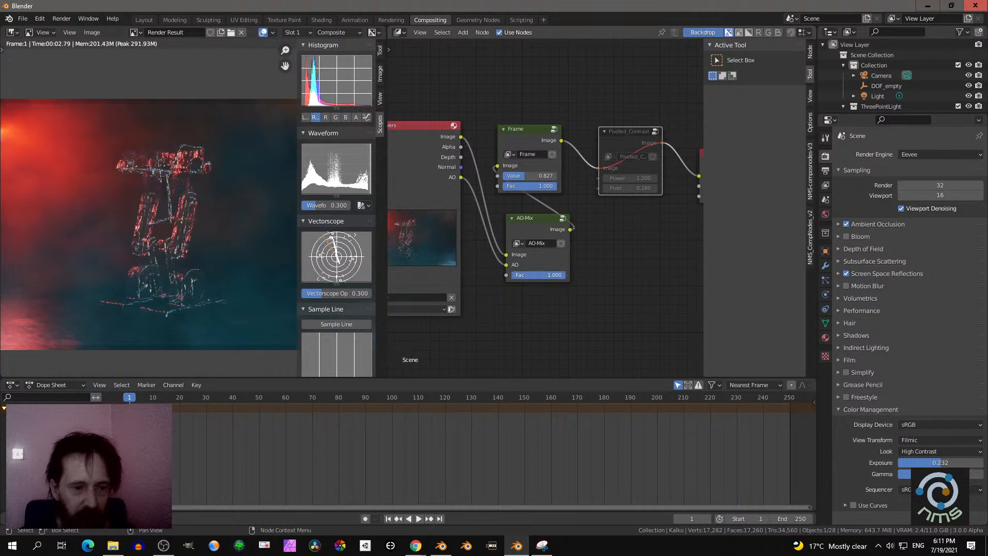
{"action": "scroll", "coordinate": [189, 210], "scroll_direction": "down", "scroll_amount": 1}
{"action": "scroll", "coordinate": [208, 224], "scroll_direction": "down", "scroll_amount": 1}
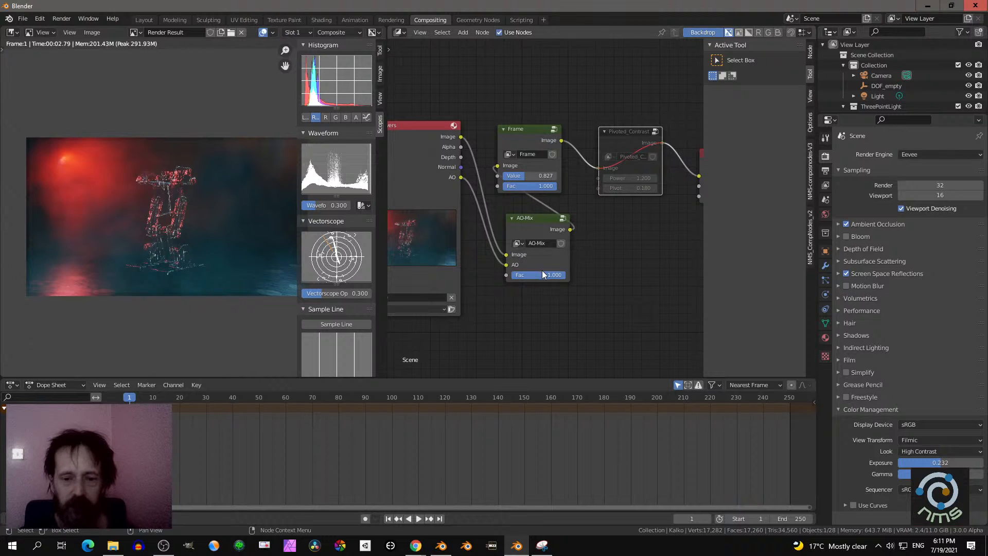
{"action": "left_click_drag", "start_coordinate": [542, 273], "coordinate": [521, 272]}
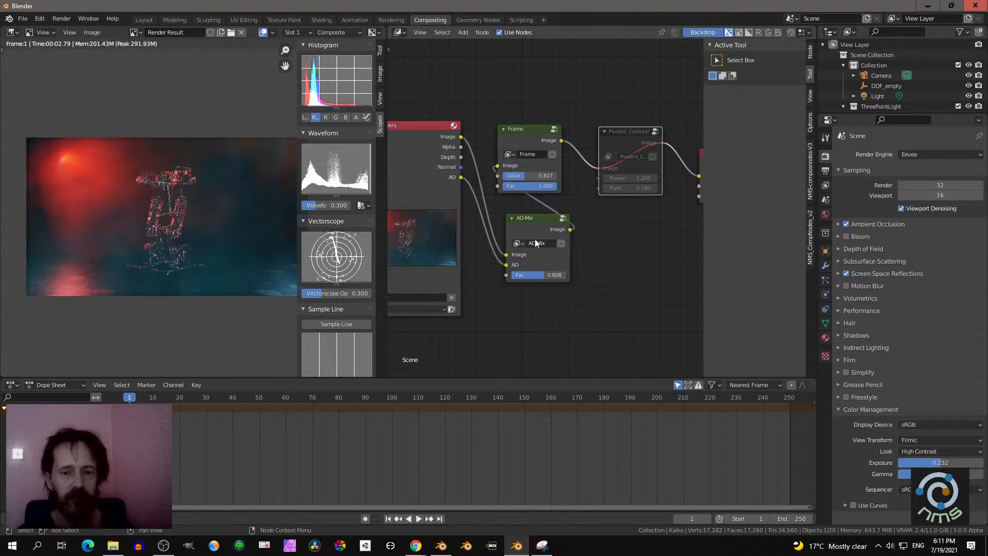
- Delete the AO-Mix node and connect the Render Layers Image output directly to the Frame node's Image input
{"action": "left_click", "coordinate": [537, 220]}
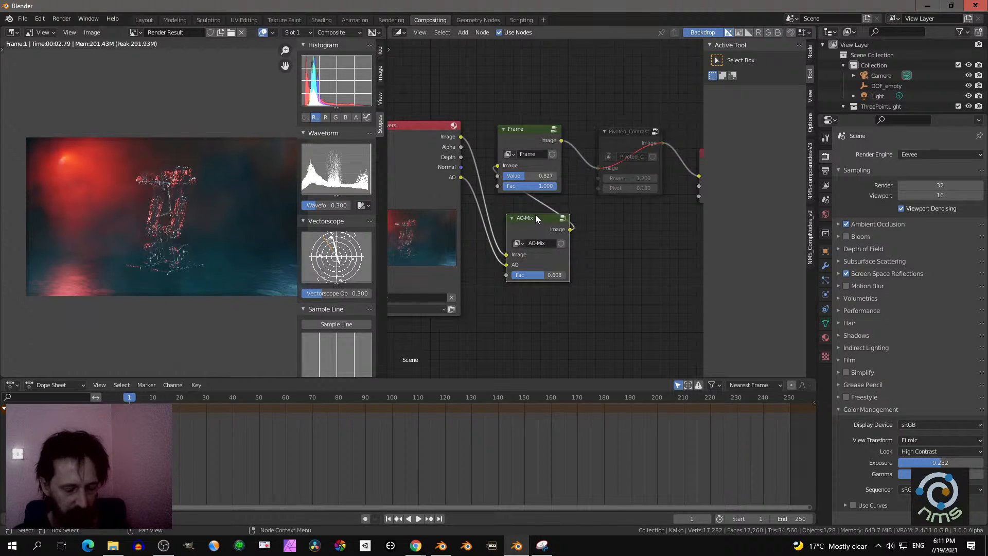
{"action": "key", "text": "x"}
{"action": "left_click_drag", "start_coordinate": [460, 137], "coordinate": [498, 165]}
- Add an HSV_Impr2 node from NMS-componodes-V3 and insert it between the Render Layers and Frame nodes
{"action": "key", "text": "shift+a"}
{"action": "mouse_move", "coordinate": [539, 251]}
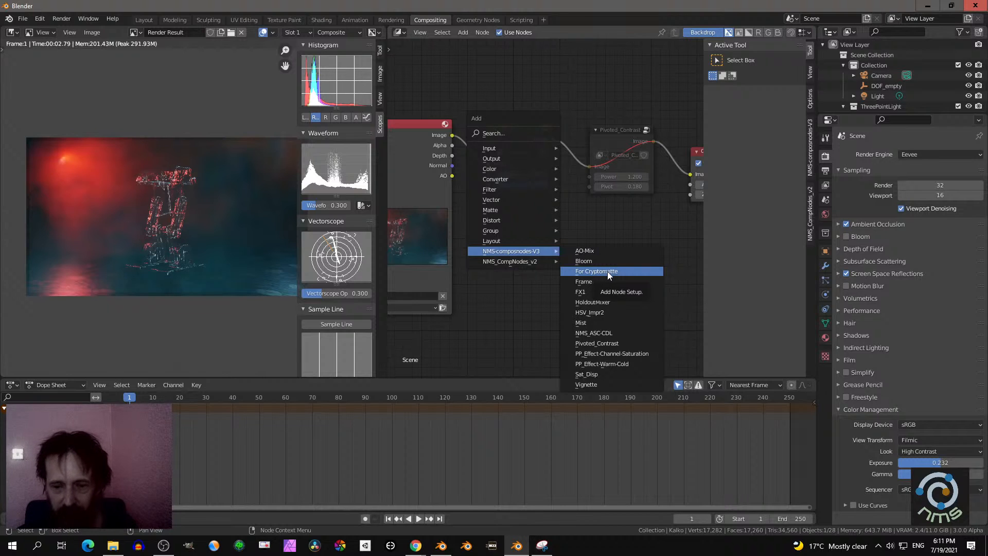
{"action": "left_click", "coordinate": [595, 313]}
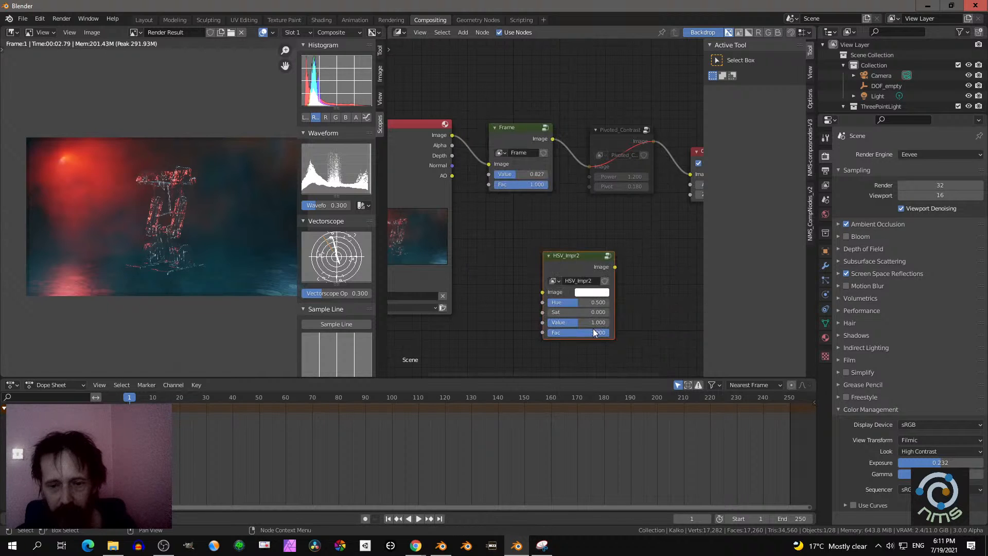
{"action": "left_click", "coordinate": [580, 264]}
{"action": "left_click_drag", "start_coordinate": [580, 264], "coordinate": [526, 138]}
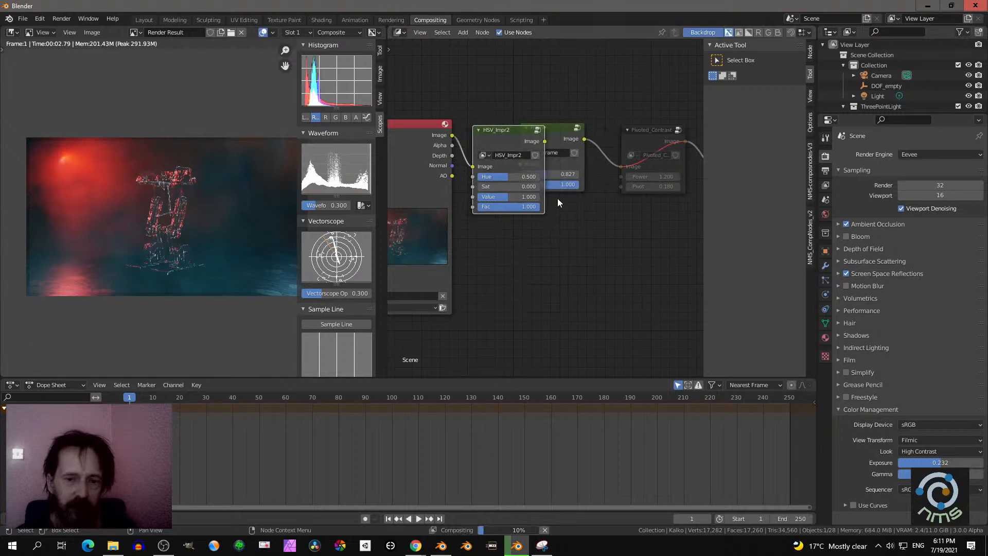
- Try a Sat of 1 on the HSV_Impr2 node, then raise it to 1.076
{"action": "left_click", "coordinate": [532, 186]}
{"action": "type", "text": "1"}
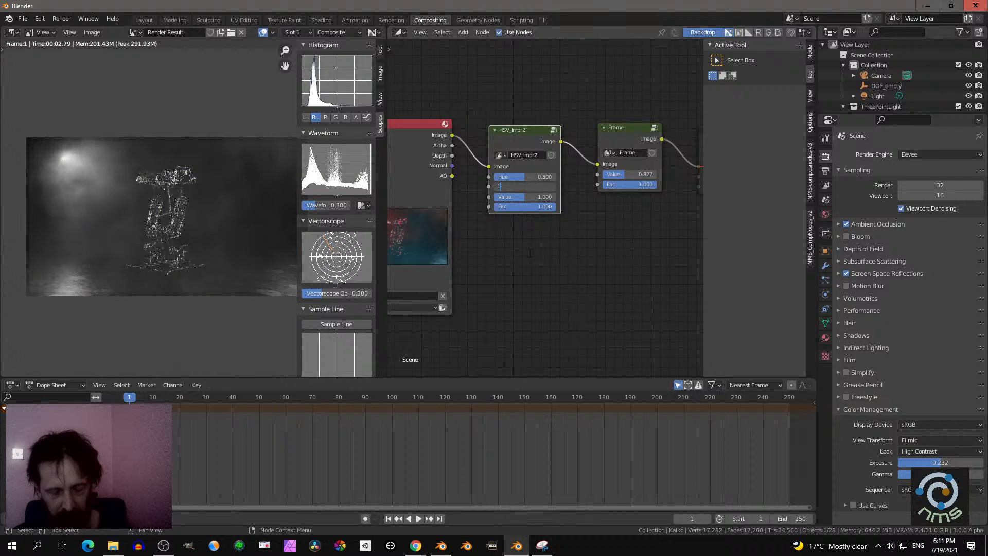
{"action": "key", "text": "Return"}
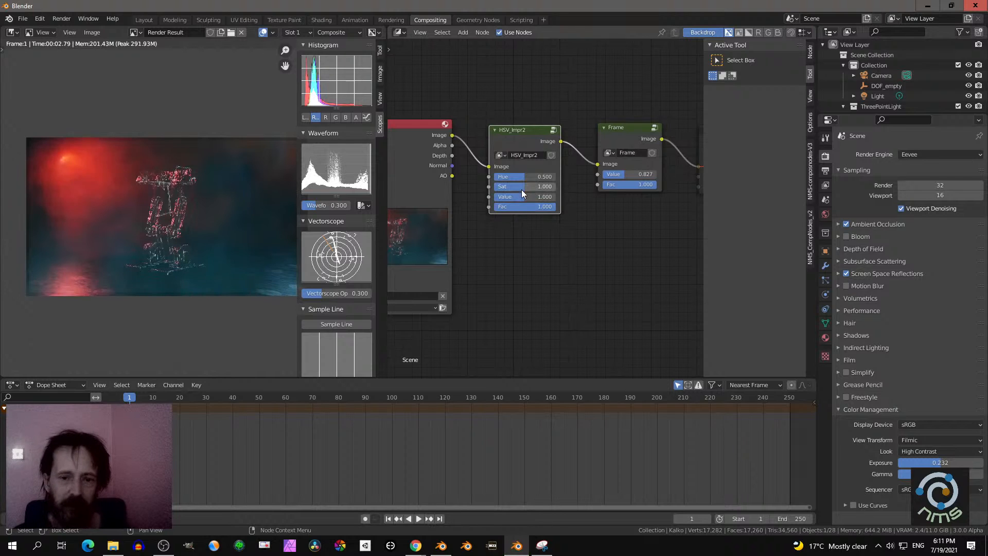
{"action": "left_click_drag", "start_coordinate": [521, 189], "coordinate": [545, 189]}
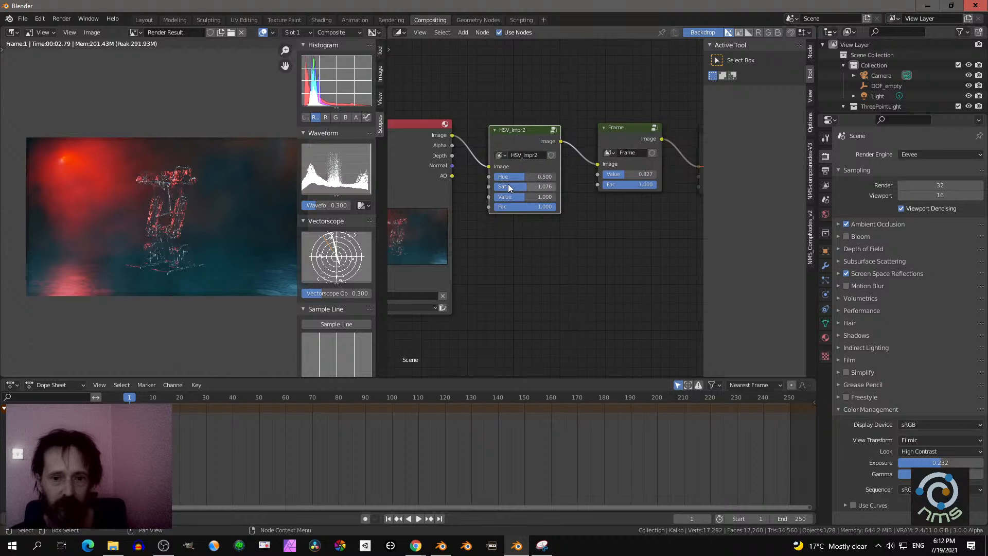
- Examine the Divide, Mix and Color Correction nodes inside the HSV_Impr2 group, then return to the main node tree
{"action": "key", "text": "Tab"}
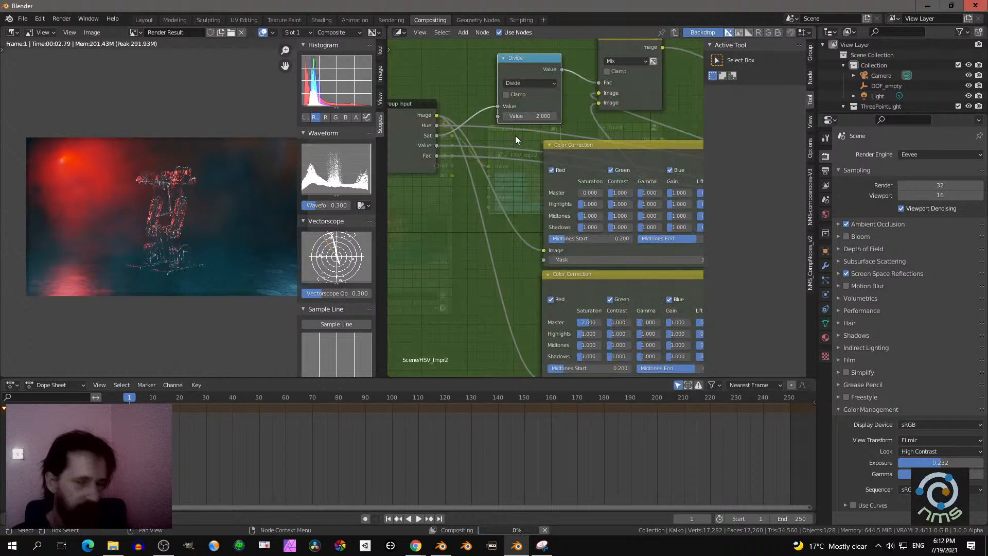
{"action": "scroll", "coordinate": [551, 210], "scroll_direction": "up", "scroll_amount": 1}
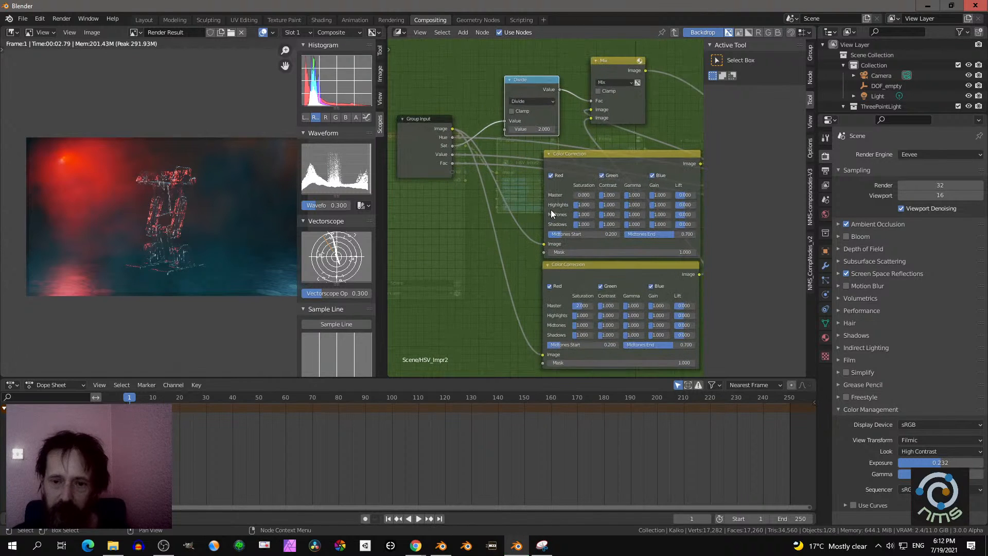
{"action": "middle_click_drag", "start_coordinate": [556, 199], "coordinate": [511, 182]}
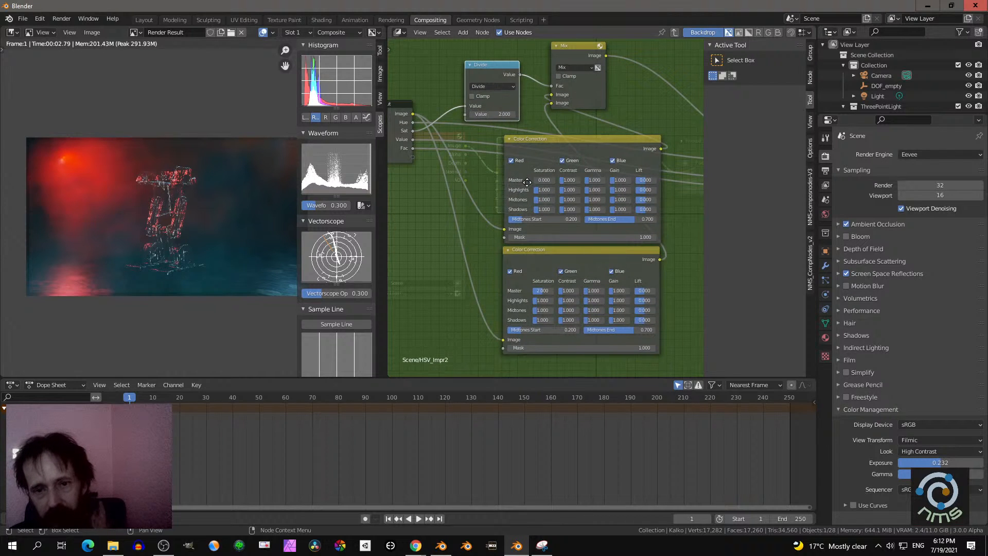
{"action": "middle_click_drag", "start_coordinate": [508, 179], "coordinate": [523, 181]}
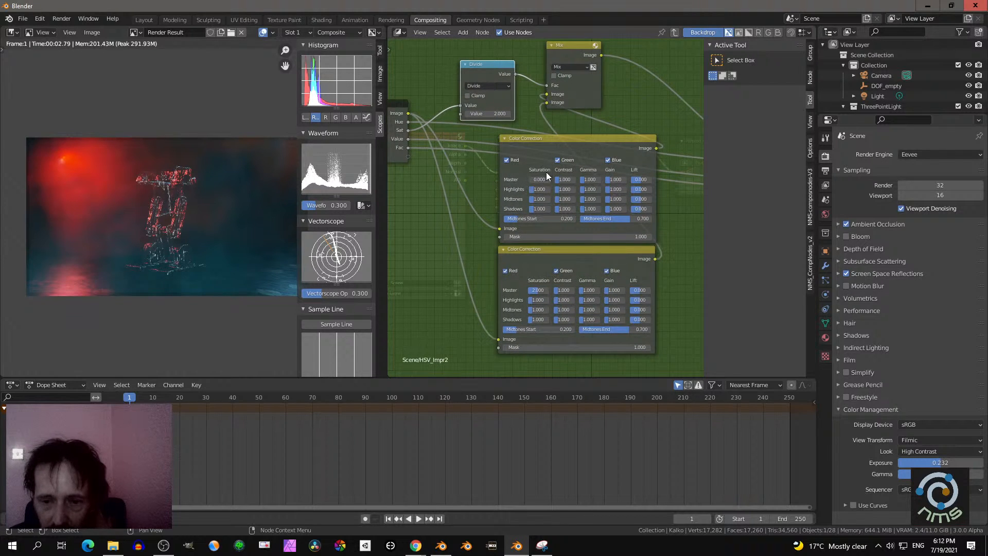
{"action": "scroll", "coordinate": [545, 172], "scroll_direction": "down", "scroll_amount": 3}
{"action": "middle_click_drag", "start_coordinate": [545, 172], "coordinate": [522, 184]}
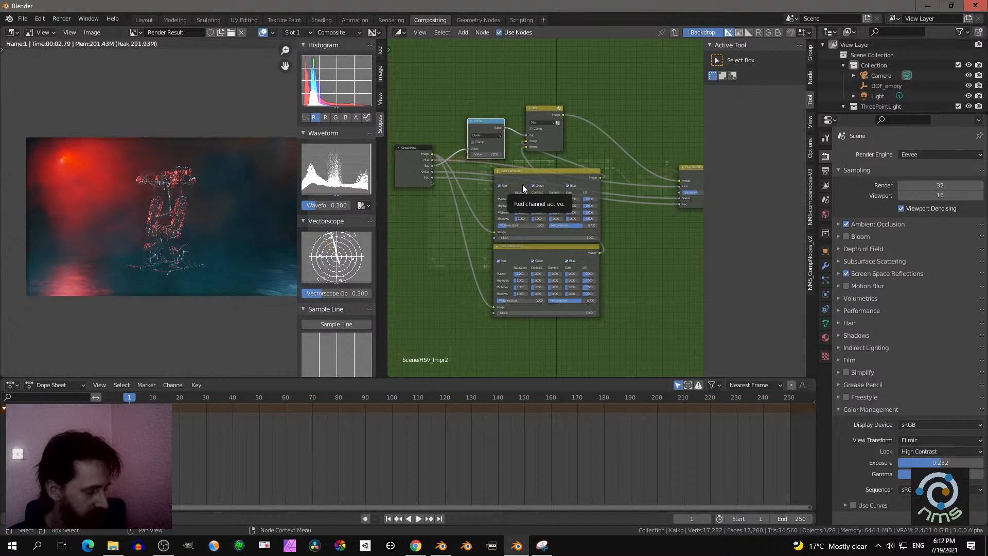
{"action": "key", "text": "Tab"}
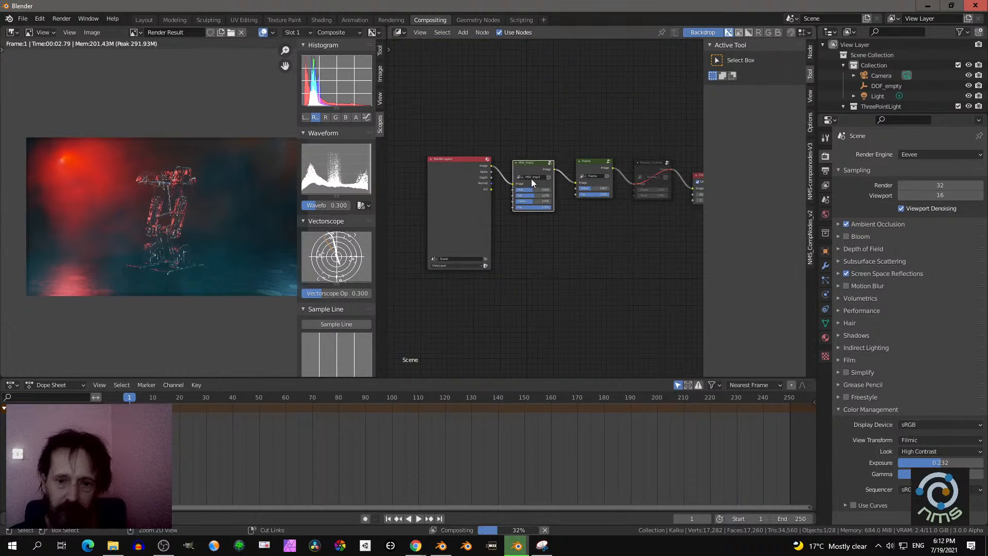
- Replace the HSV_Impr2 node with an NMS_ASC-CDL node between Render Layers and Frame
{"action": "scroll", "coordinate": [526, 167], "scroll_direction": "up", "scroll_amount": 2}
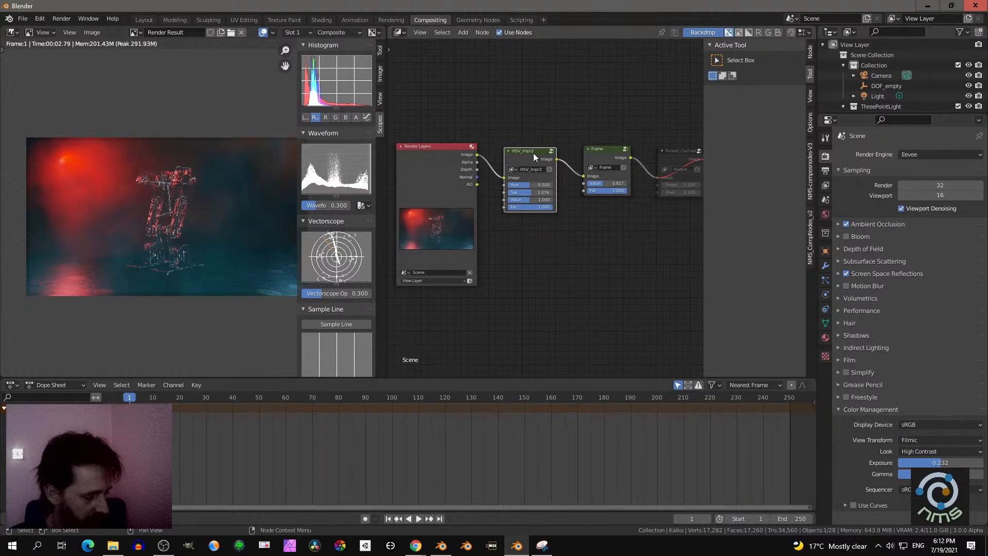
{"action": "key", "text": "ctrl+x"}
{"action": "key", "text": "shift+a"}
{"action": "mouse_move", "coordinate": [532, 227]}
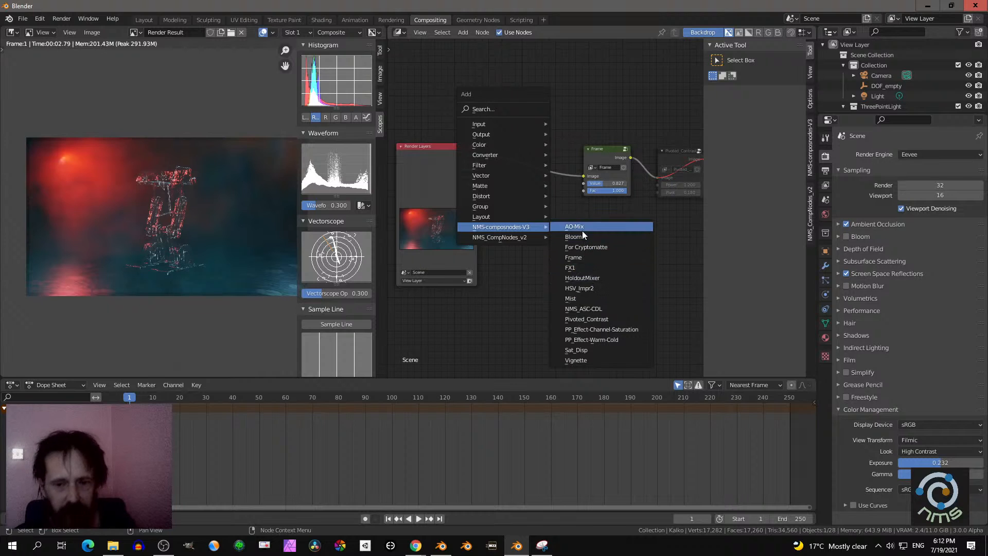
{"action": "left_click", "coordinate": [583, 307]}
{"action": "left_click", "coordinate": [569, 311]}
{"action": "left_click_drag", "start_coordinate": [562, 239], "coordinate": [535, 152]}
{"action": "scroll", "coordinate": [536, 152], "scroll_direction": "up", "scroll_amount": 2}
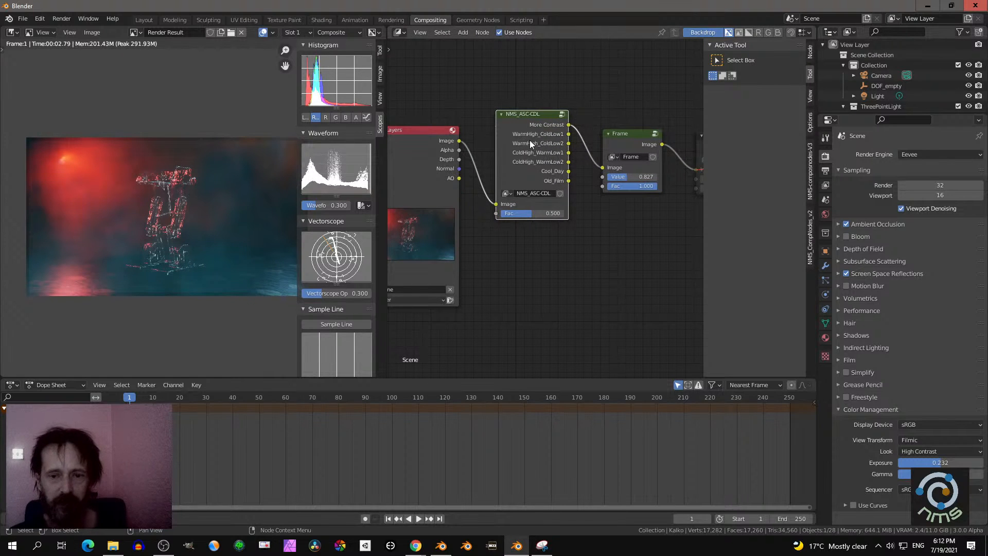
- Try the NMS_ASC-CDL node's Cool_Day output with Fac at 0.197, then feed the Frame node from WarmHigh_ColdLow2
{"action": "scroll", "coordinate": [536, 210], "scroll_direction": "up", "scroll_amount": 2}
{"action": "middle_click_drag", "start_coordinate": [555, 223], "coordinate": [524, 256]}
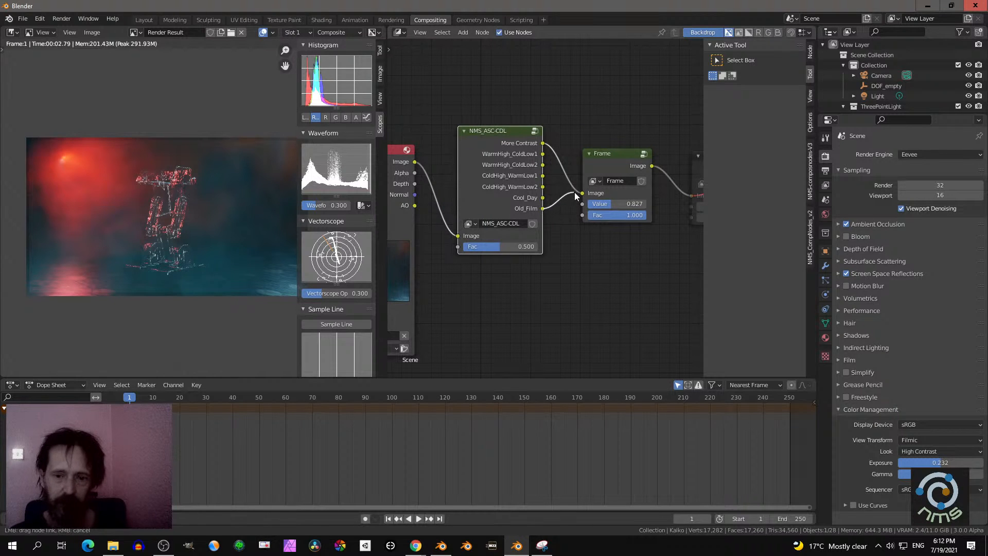
{"action": "left_click_drag", "start_coordinate": [583, 192], "coordinate": [543, 197]}
{"action": "left_click_drag", "start_coordinate": [506, 247], "coordinate": [479, 248]}
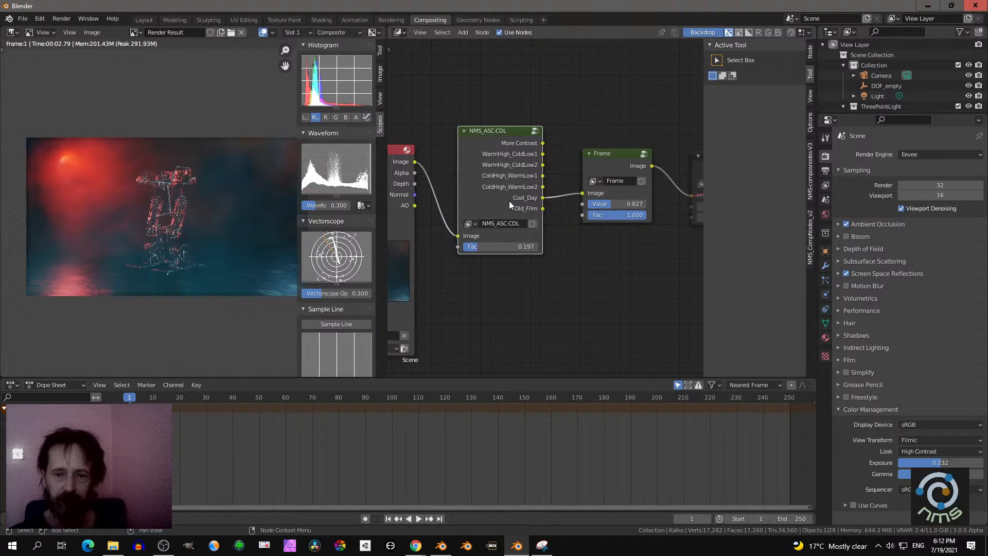
{"action": "left_click_drag", "start_coordinate": [543, 165], "coordinate": [583, 194]}
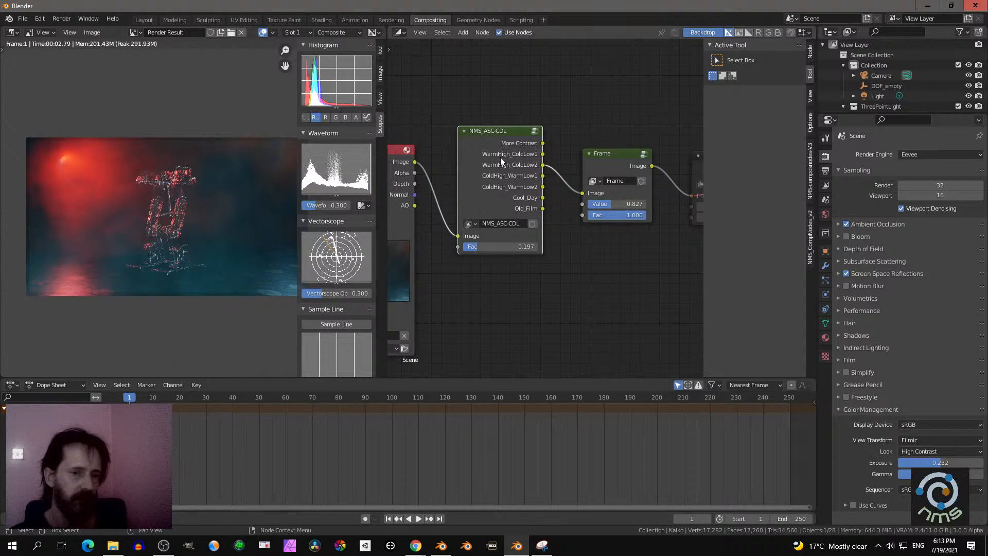
- Examine the Color Balance nodes and their correction formula options inside the NMS_ASC-CDL group, then return to the main node tree
{"action": "key", "text": "Tab"}
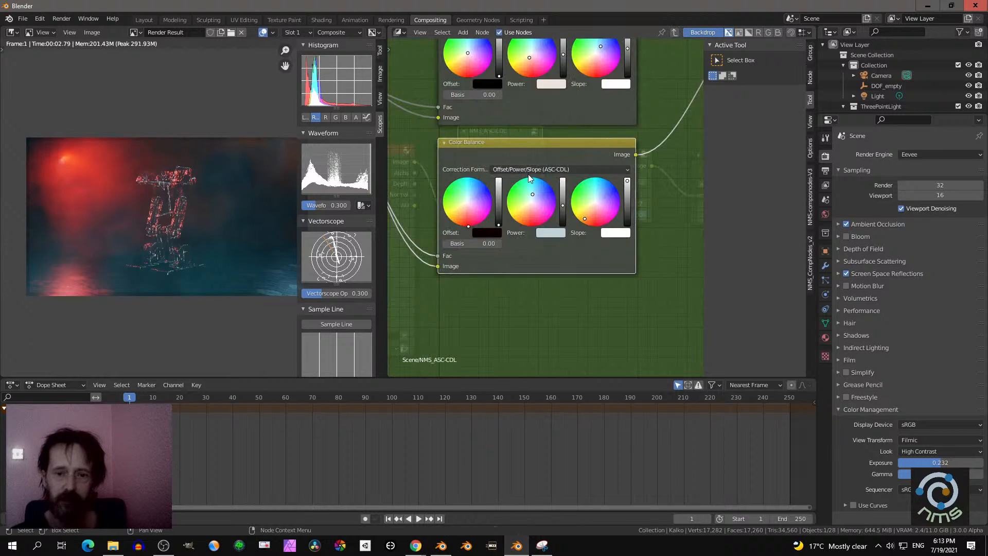
{"action": "scroll", "coordinate": [536, 160], "scroll_direction": "down", "scroll_amount": 4}
{"action": "scroll", "coordinate": [544, 254], "scroll_direction": "up", "scroll_amount": 4}
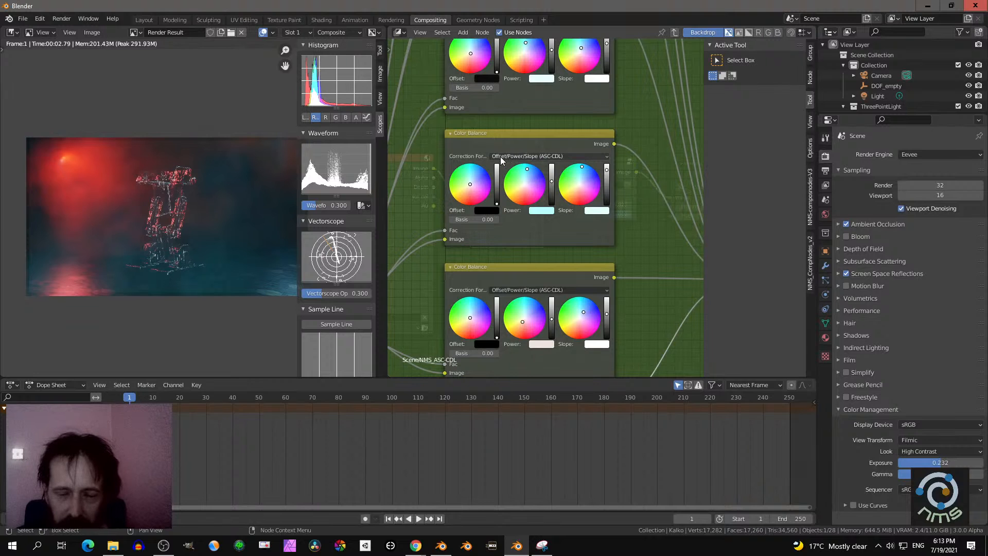
{"action": "scroll", "coordinate": [553, 158], "scroll_direction": "down", "scroll_amount": 1}
{"action": "left_click", "coordinate": [544, 161]}
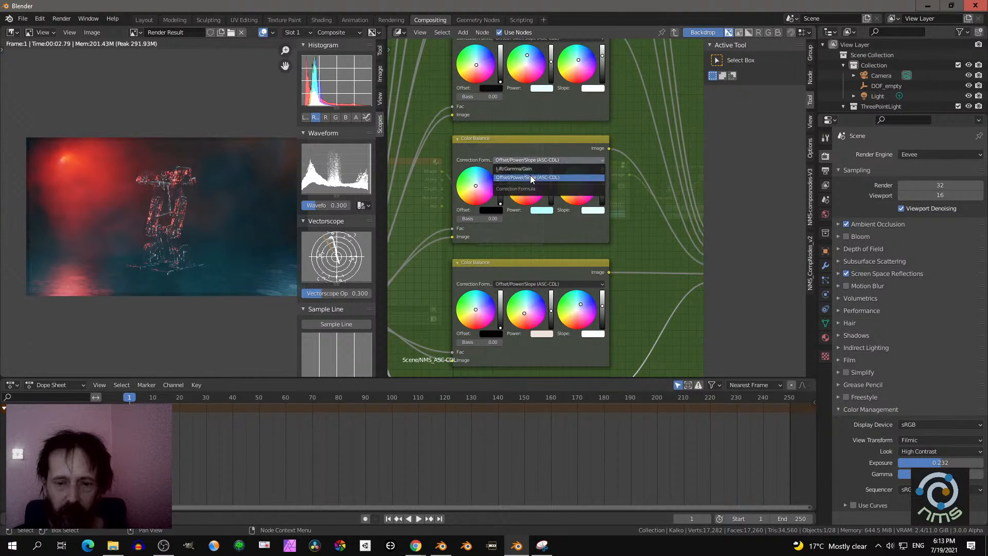
{"action": "left_click", "coordinate": [535, 177]}
{"action": "left_click", "coordinate": [476, 146]}
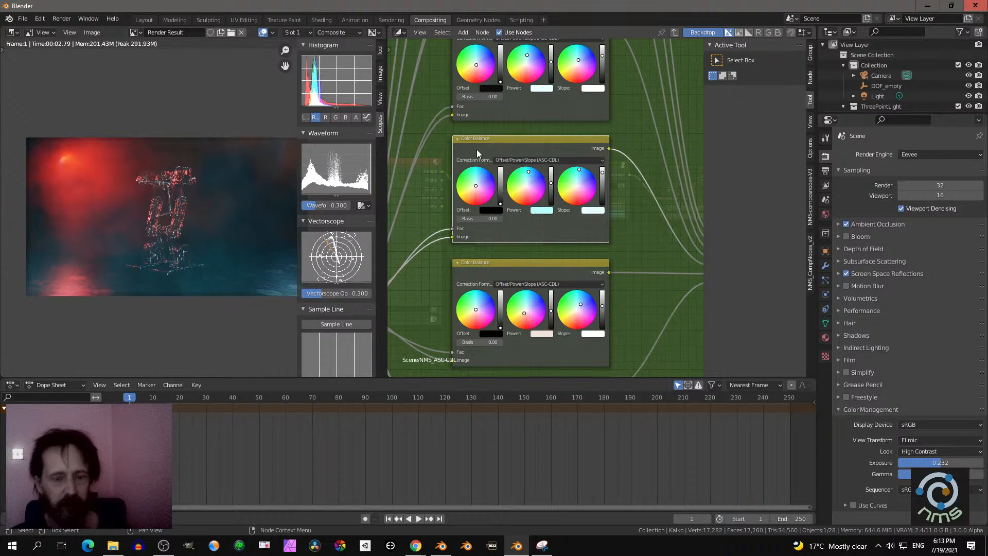
{"action": "key", "text": "Tab"}
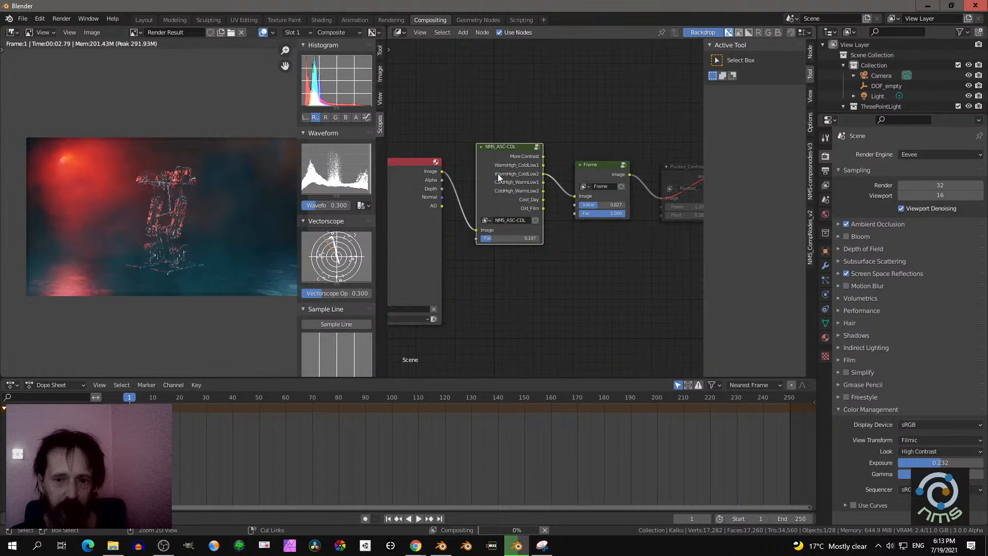
- Remove the NMS_ASC-CDL node while keeping its link, and place a For Cryptomatte node below the Frame node
{"action": "scroll", "coordinate": [526, 237], "scroll_direction": "up", "scroll_amount": 4}
{"action": "middle_click_drag", "start_coordinate": [638, 269], "coordinate": [604, 272]}
{"action": "scroll", "coordinate": [545, 208], "scroll_direction": "down", "scroll_amount": 1}
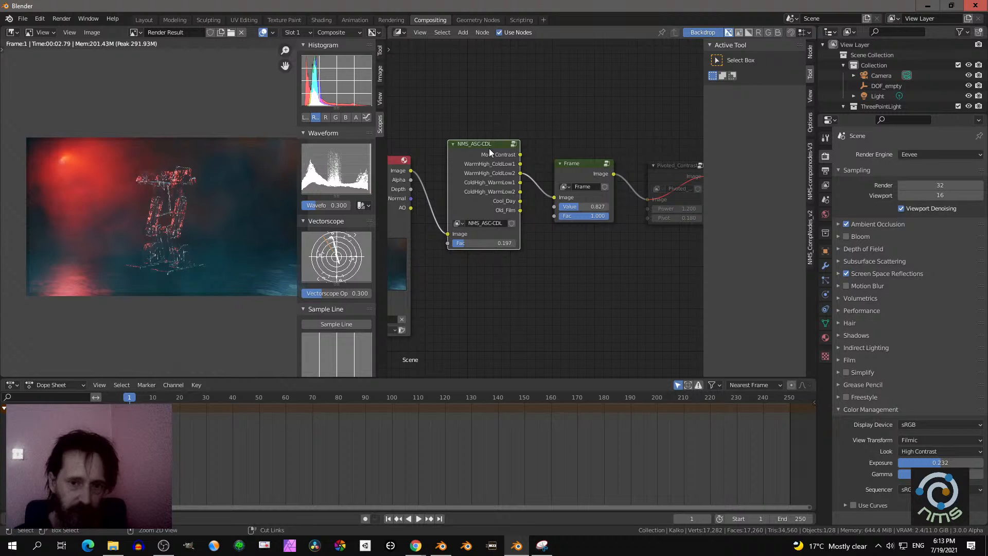
{"action": "key", "text": "ctrl+x"}
{"action": "key", "text": "shift+a"}
{"action": "mouse_move", "coordinate": [476, 245]}
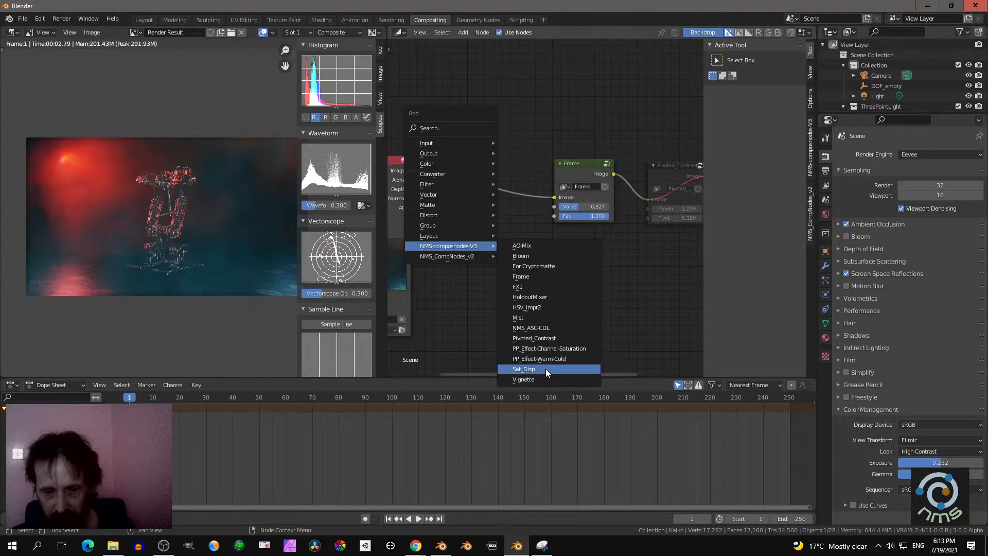
{"action": "left_click", "coordinate": [548, 266]}
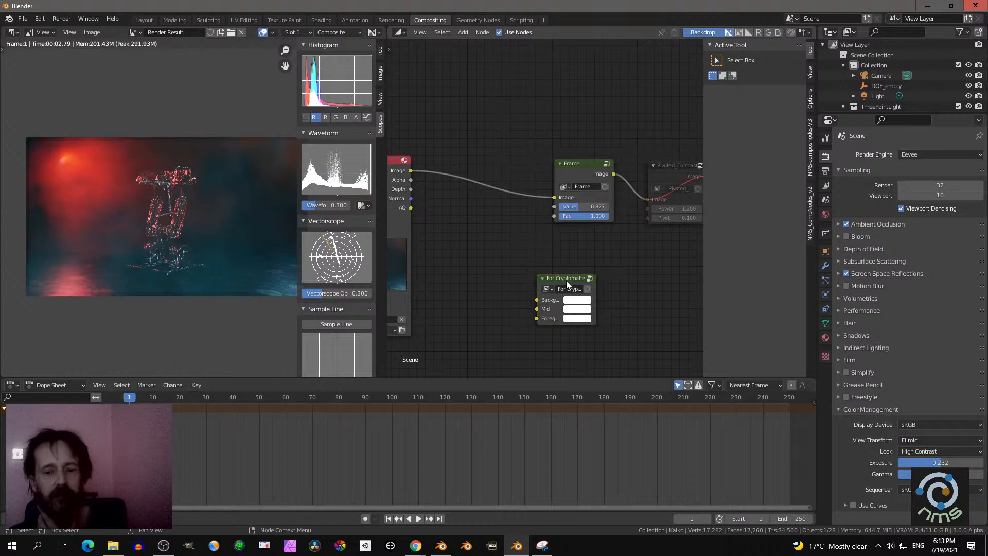
{"action": "left_click_drag", "start_coordinate": [566, 279], "coordinate": [542, 253]}
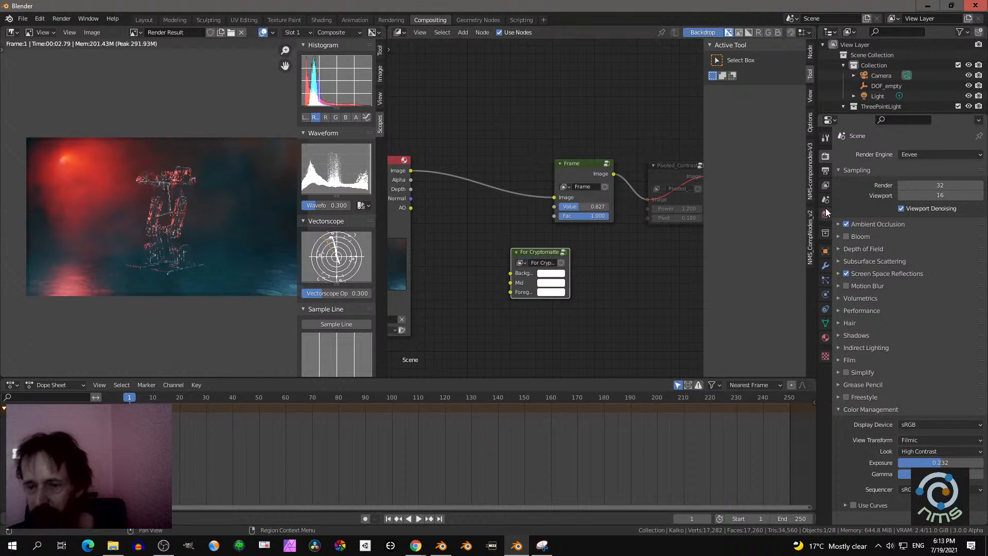
- Enable the Mist data pass and the Cryptomatte Material pass for the view layer
{"action": "left_click", "coordinate": [825, 233]}
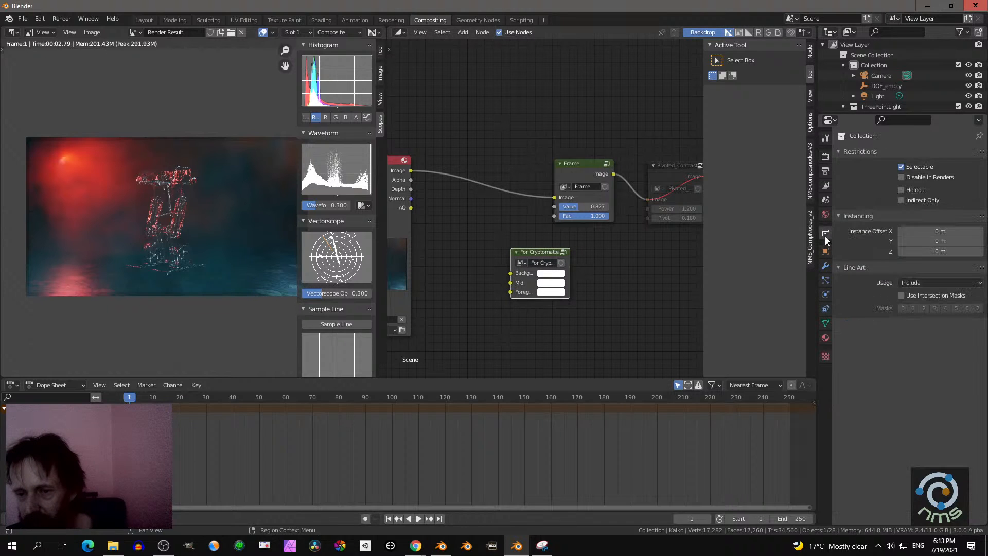
{"action": "left_click", "coordinate": [825, 187]}
{"action": "left_click", "coordinate": [901, 244]}
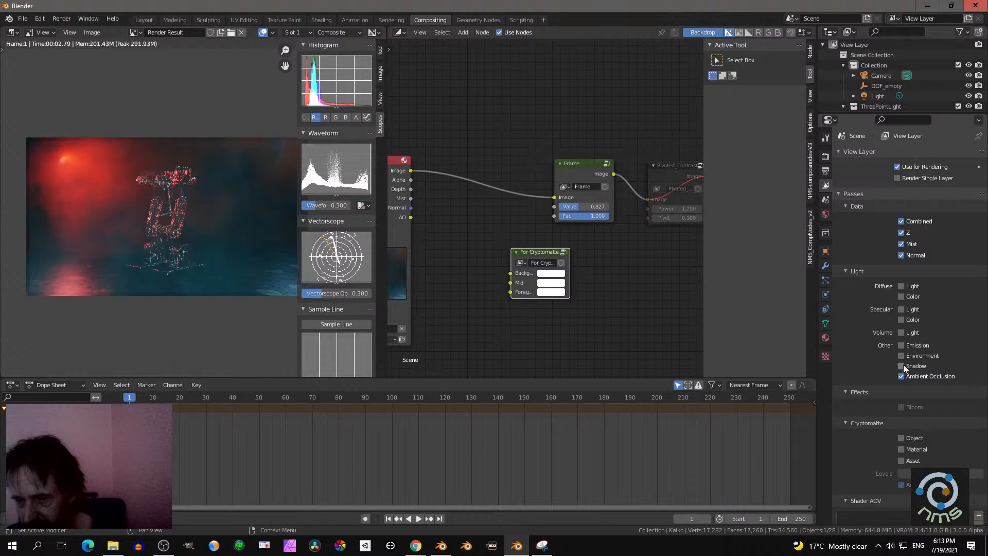
{"action": "scroll", "coordinate": [906, 395], "scroll_direction": "down", "scroll_amount": 1}
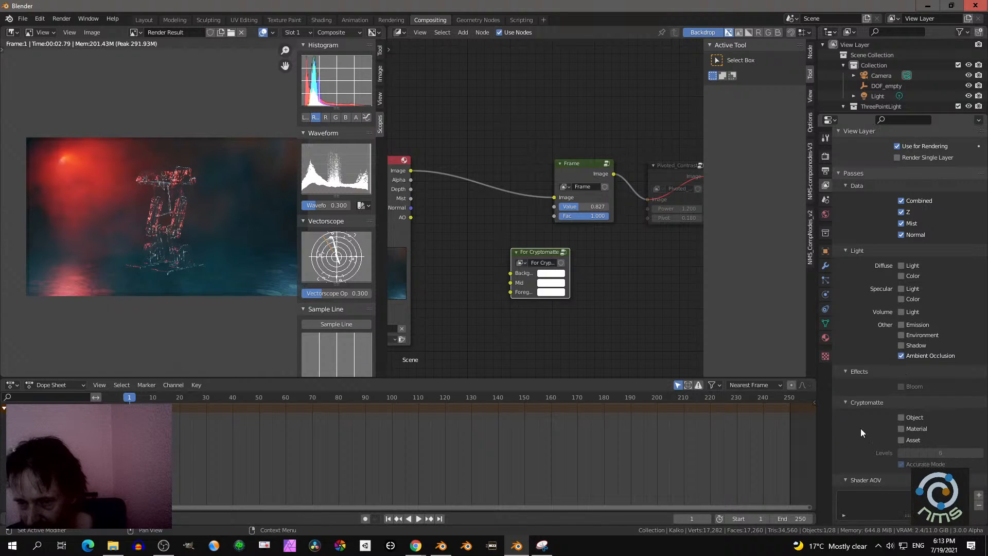
{"action": "left_click", "coordinate": [901, 429]}
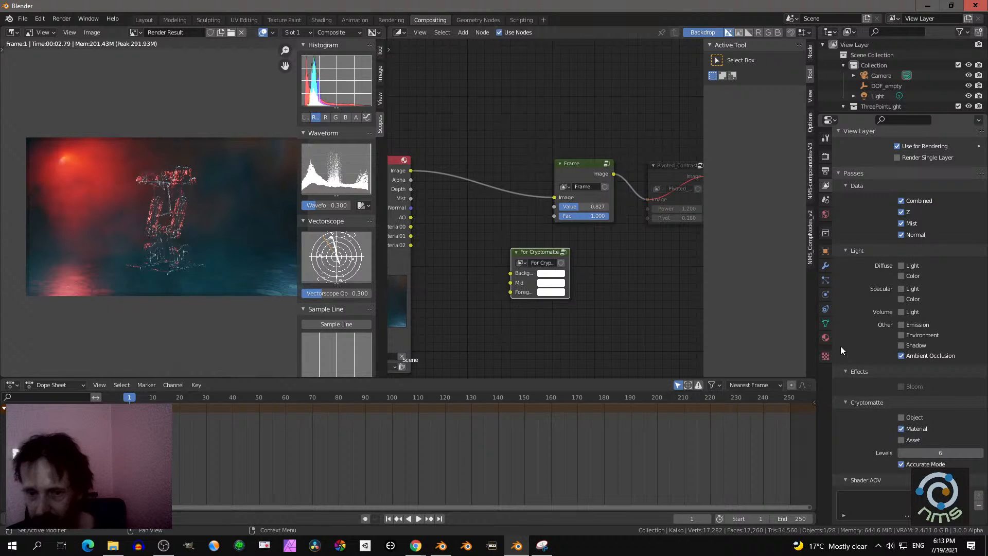
- Maximize the node editor and render the scene image with the newly enabled passes
{"action": "scroll", "coordinate": [605, 267], "scroll_direction": "down", "scroll_amount": 1}
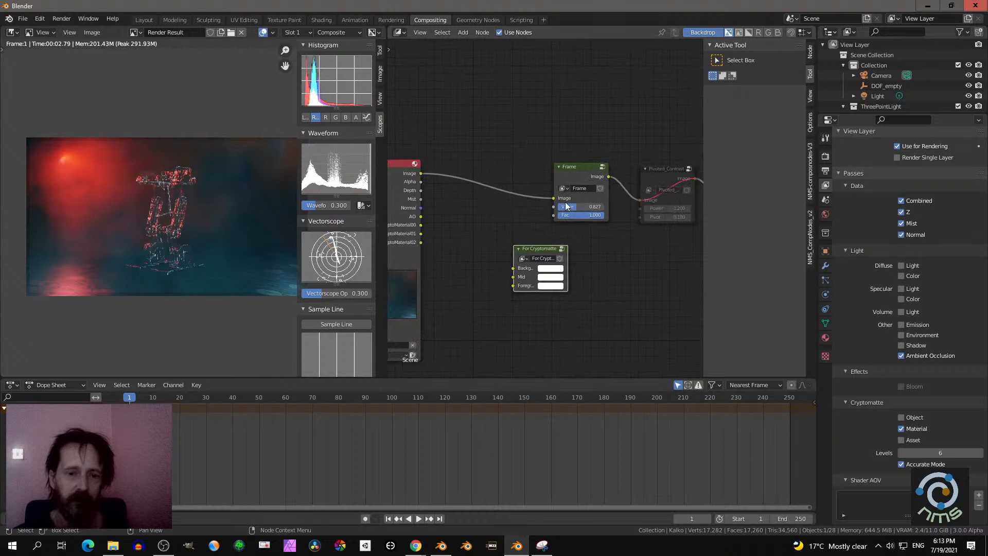
{"action": "key", "text": "ctrl+space"}
{"action": "key", "text": "Home"}
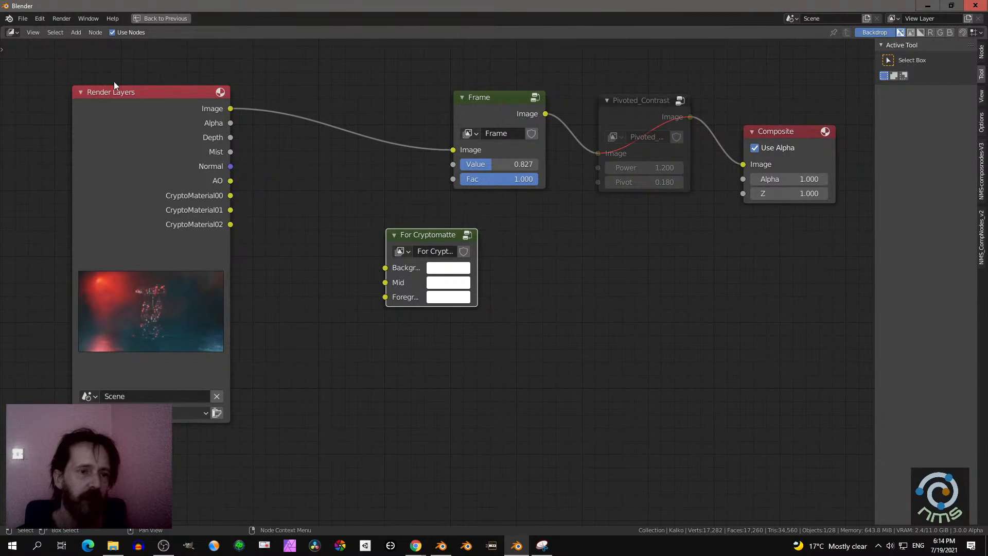
{"action": "left_click", "coordinate": [71, 19]}
{"action": "left_click", "coordinate": [72, 29]}
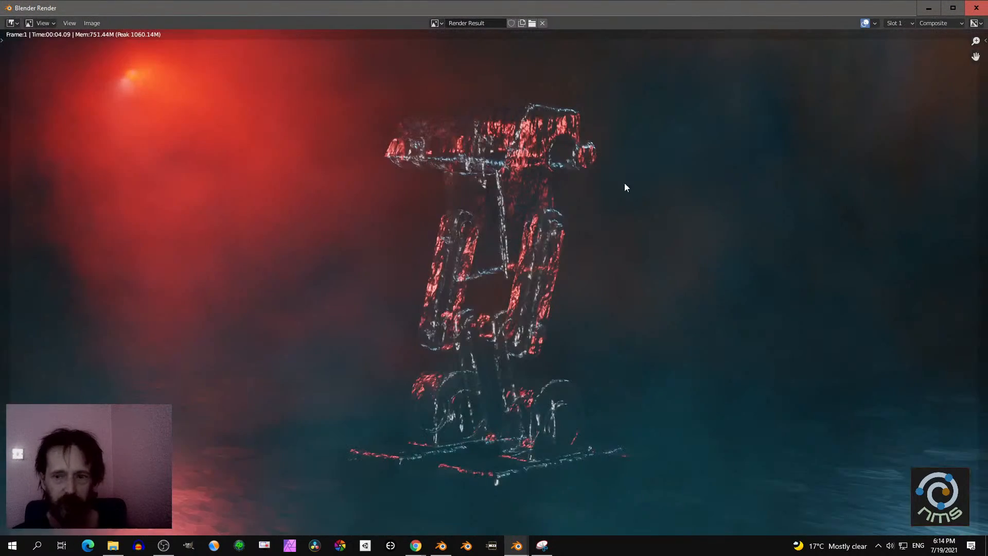
- Close the render window and place a Cryptomatte node between the Render Layers and For Cryptomatte nodes
{"action": "left_click", "coordinate": [976, 9]}
{"action": "left_click_drag", "start_coordinate": [433, 238], "coordinate": [509, 274]}
{"action": "key", "text": "shift+a"}
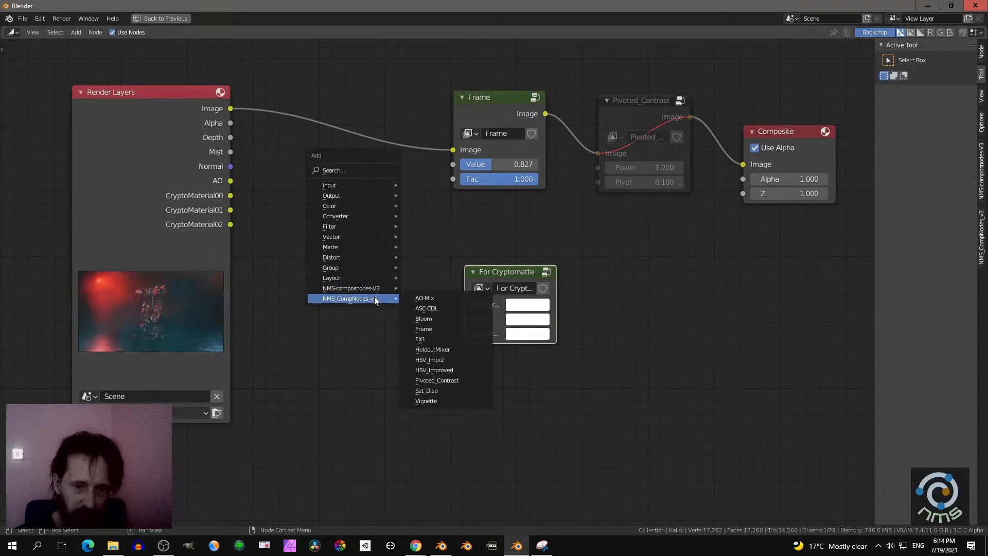
{"action": "mouse_move", "coordinate": [338, 237]}
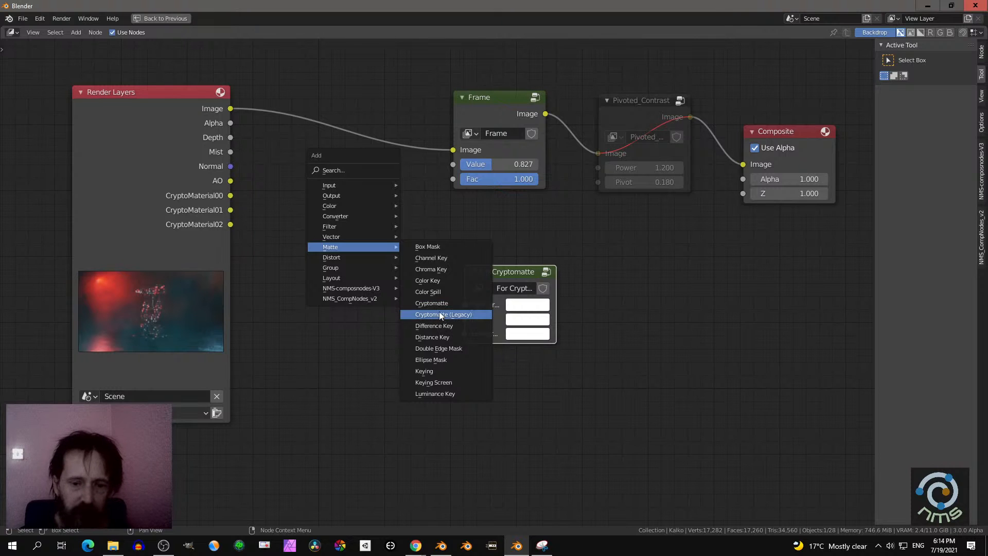
{"action": "left_click", "coordinate": [451, 304]}
{"action": "left_click", "coordinate": [277, 229]}
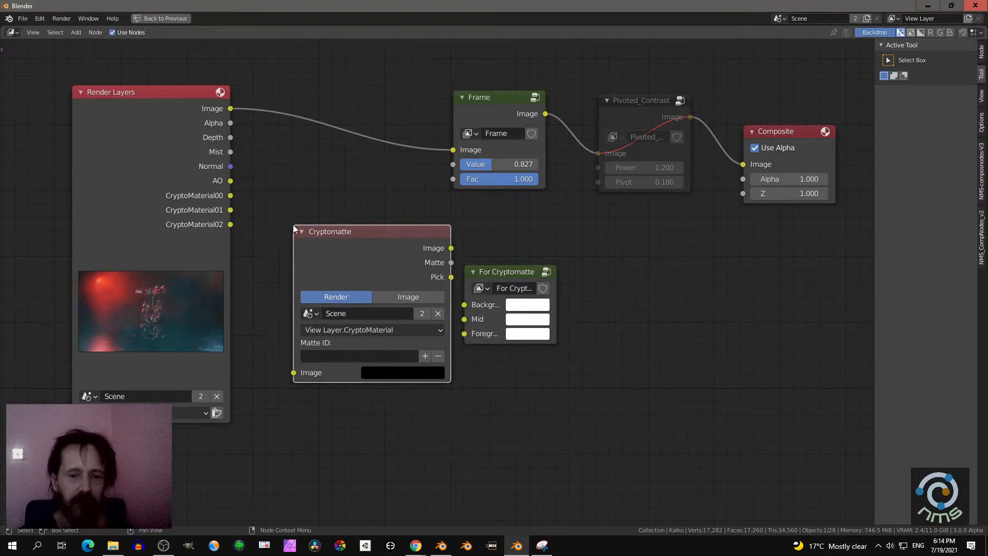
- Shift the For Cryptomatte node aside and duplicate the Cryptomatte node twice, stacking the copies below the original
{"action": "scroll", "coordinate": [302, 236], "scroll_direction": "down", "scroll_amount": 3}
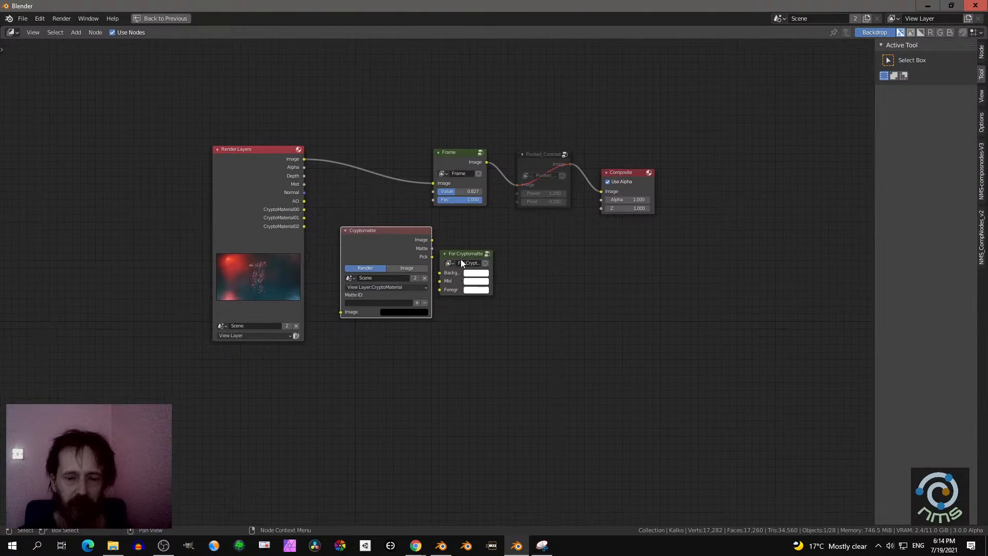
{"action": "left_click_drag", "start_coordinate": [461, 258], "coordinate": [495, 254]}
{"action": "left_click", "coordinate": [381, 239]}
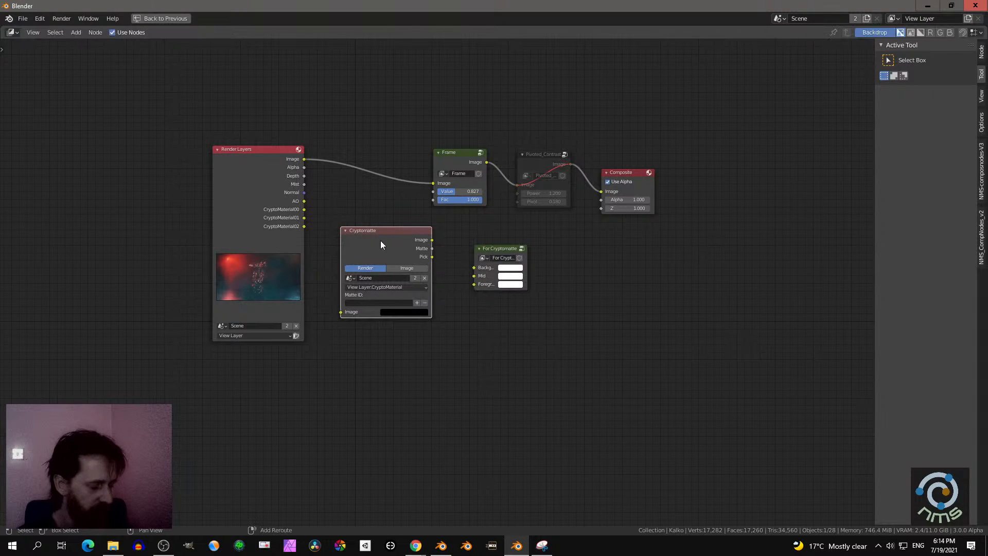
{"action": "key", "text": "shift+d"}
{"action": "left_click", "coordinate": [381, 335]}
{"action": "key", "text": "shift+d"}
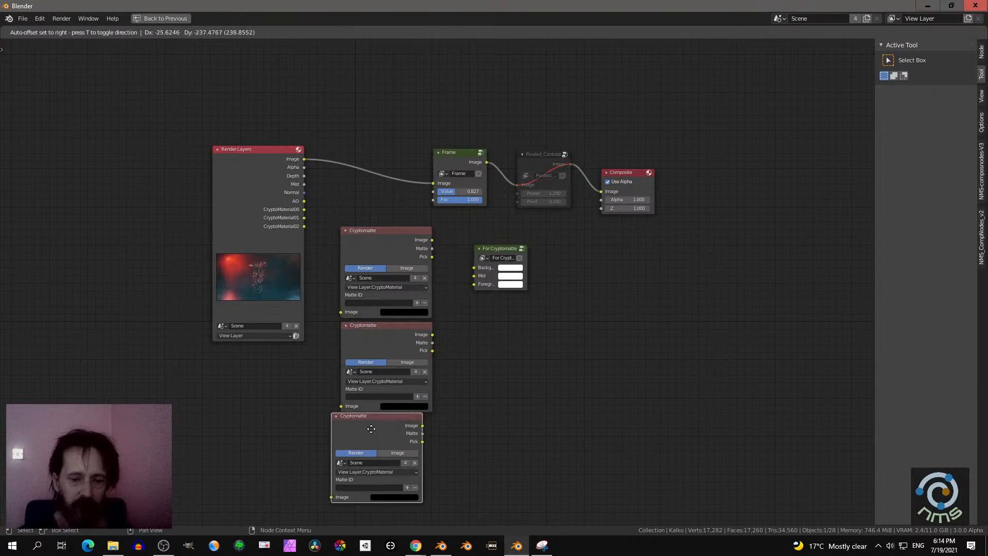
{"action": "left_click", "coordinate": [376, 429]}
- Widen the For Cryptomatte node and link the three Cryptomatte Image outputs to its Background, Mid and Foreground inputs
{"action": "scroll", "coordinate": [522, 362], "scroll_direction": "up", "scroll_amount": 2}
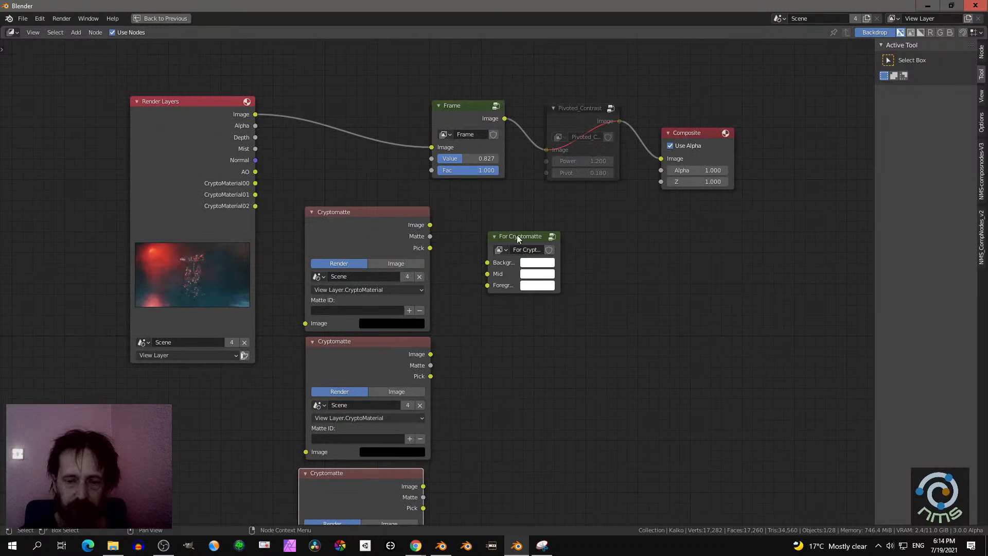
{"action": "left_click_drag", "start_coordinate": [561, 271], "coordinate": [616, 278]}
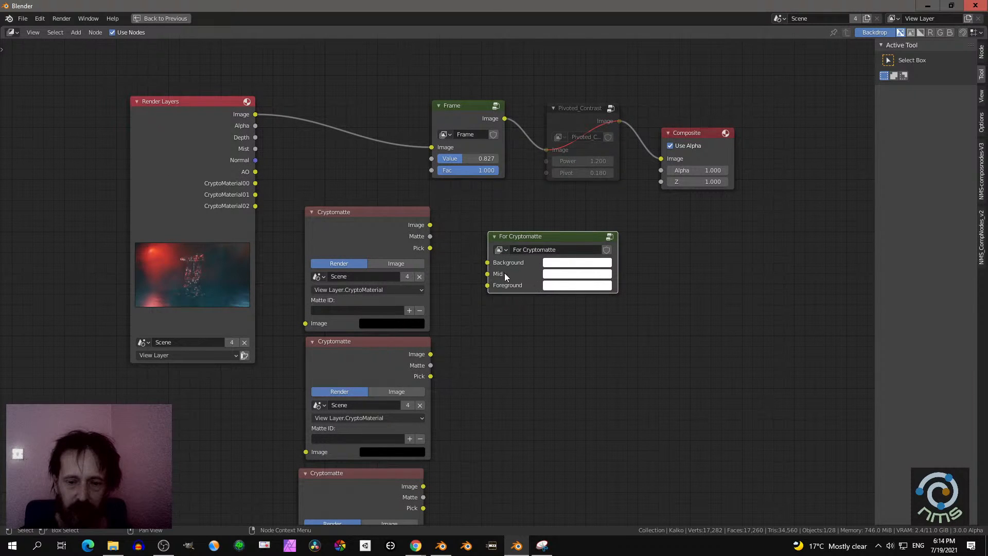
{"action": "scroll", "coordinate": [505, 272], "scroll_direction": "down", "scroll_amount": 2}
{"action": "left_click_drag", "start_coordinate": [421, 181], "coordinate": [468, 213]}
{"action": "left_click", "coordinate": [421, 292]}
{"action": "left_click_drag", "start_coordinate": [421, 291], "coordinate": [470, 223]}
{"action": "left_click_drag", "start_coordinate": [416, 401], "coordinate": [477, 231]}
{"action": "middle_click_drag", "start_coordinate": [542, 305], "coordinate": [526, 306]}
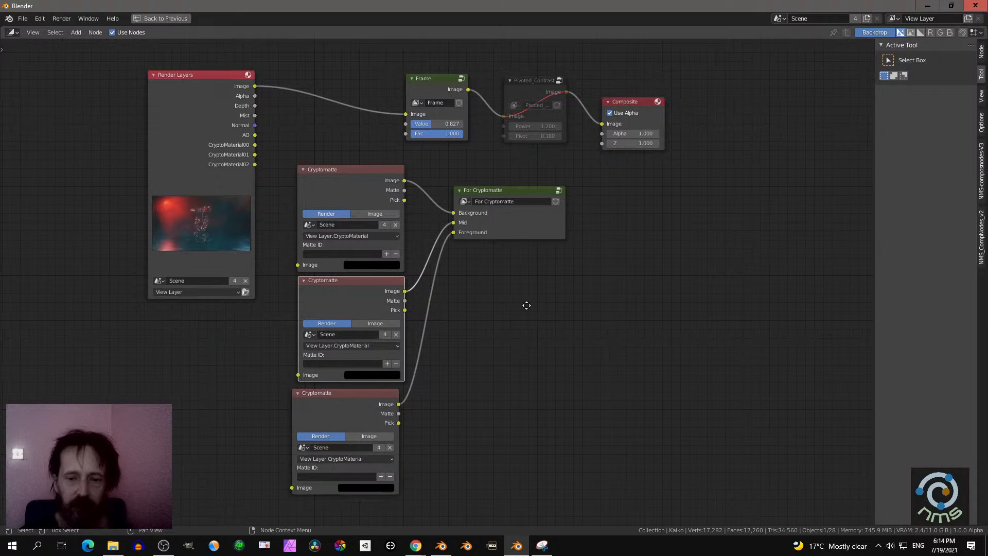
- Inside the For Cryptomatte group, link the final Alpha Over image to the Group Output, then return to the main node tree
{"action": "left_click", "coordinate": [525, 230]}
{"action": "key", "text": "Tab"}
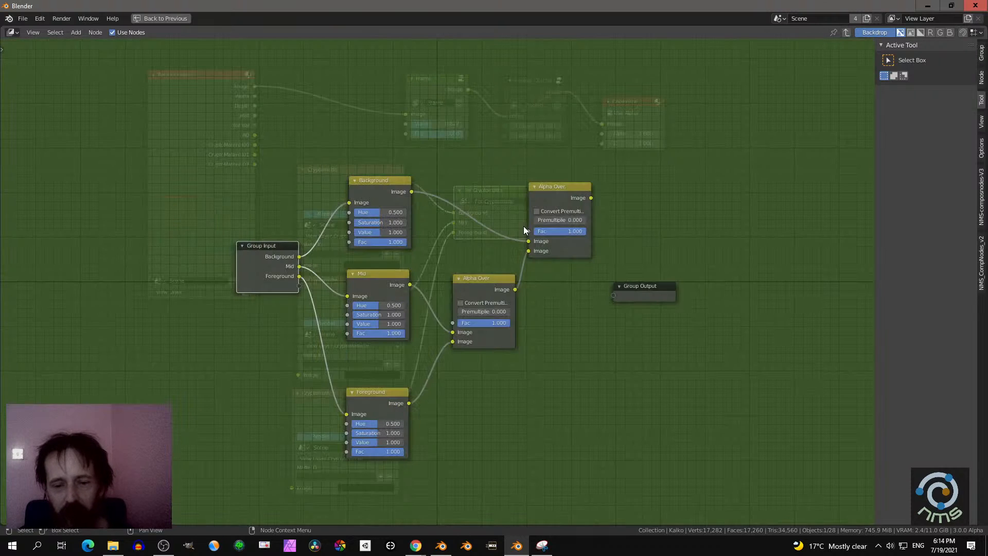
{"action": "left_click_drag", "start_coordinate": [591, 199], "coordinate": [612, 296]}
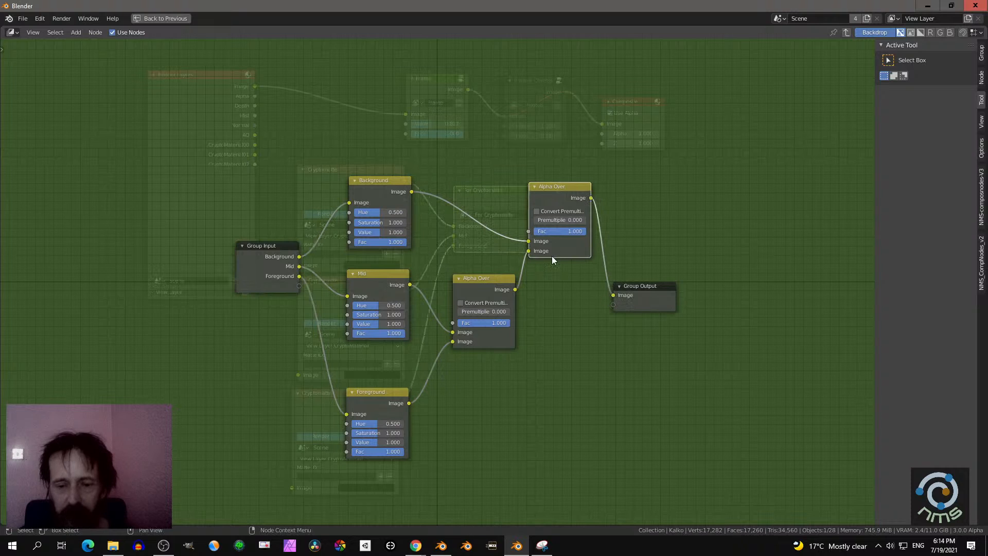
{"action": "key", "text": "Tab"}
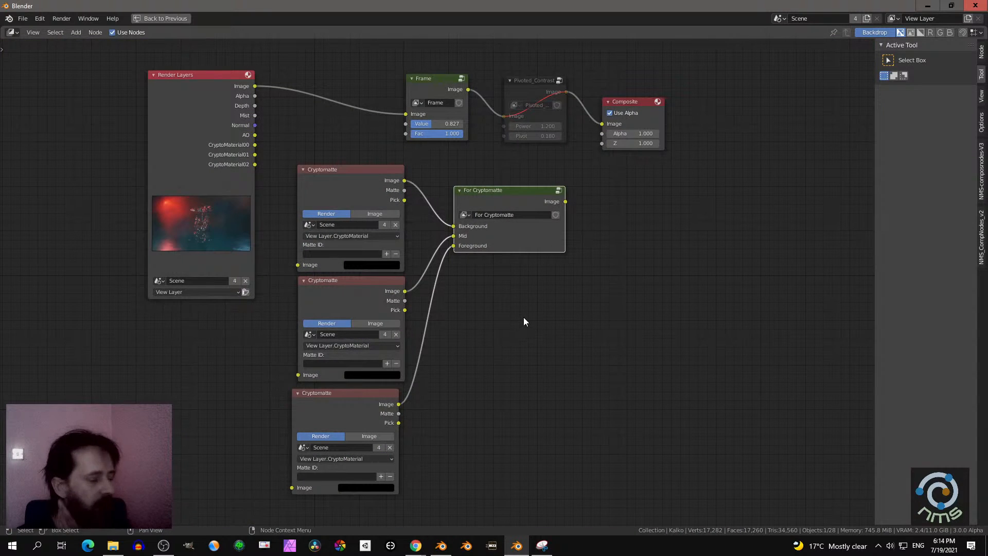
- Place a second For Cryptomatte node below the linked one to check its sockets, then delete it
{"action": "key", "text": "shift+a"}
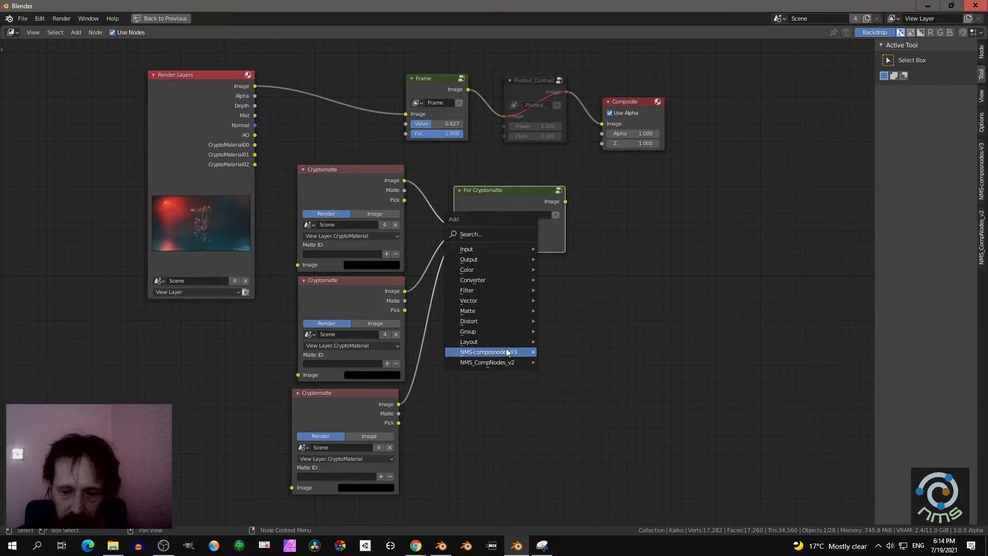
{"action": "mouse_move", "coordinate": [503, 347]}
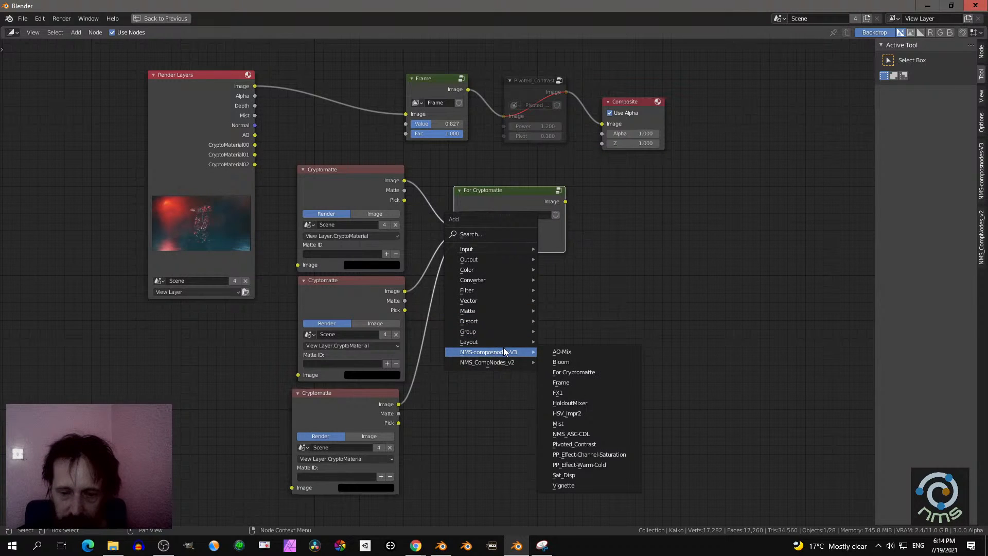
{"action": "left_click", "coordinate": [586, 372]}
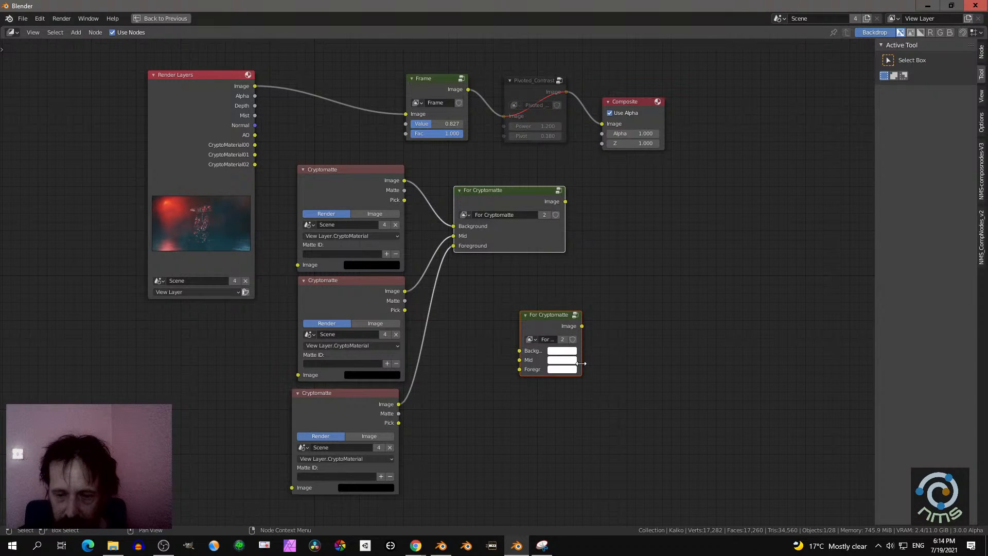
{"action": "left_click", "coordinate": [545, 319]}
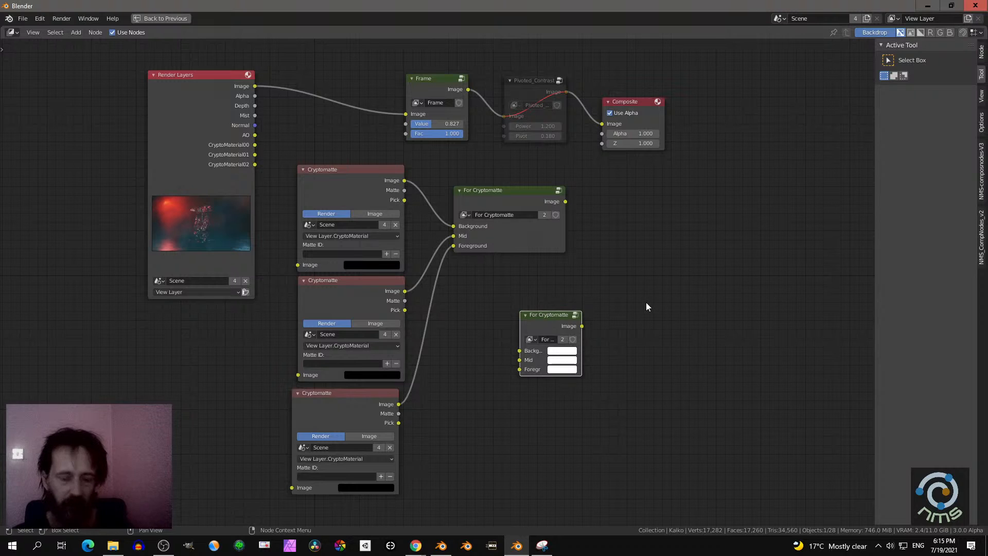
{"action": "key", "text": "shift+a"}
{"action": "mouse_move", "coordinate": [640, 294]}
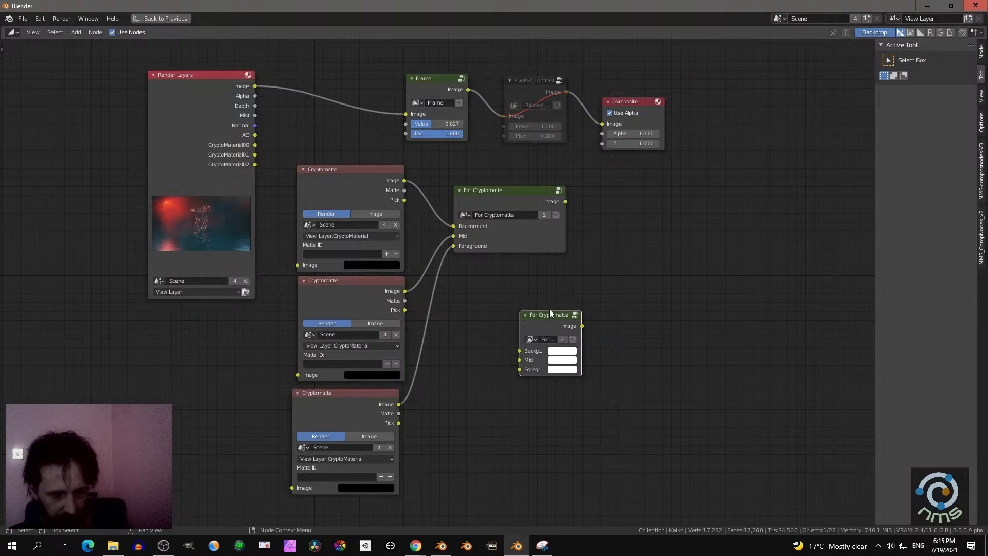
{"action": "key", "text": "x"}
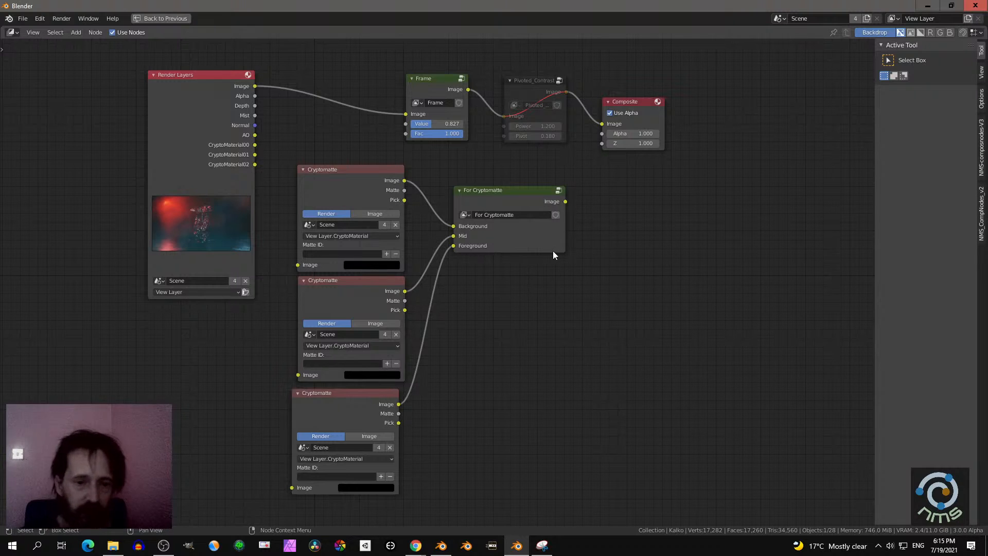
- Link the Render Layers Image to all three Cryptomatte Image inputs, and the For Cryptomatte output to the Composite node
{"action": "middle_click_drag", "start_coordinate": [502, 267], "coordinate": [503, 257]}
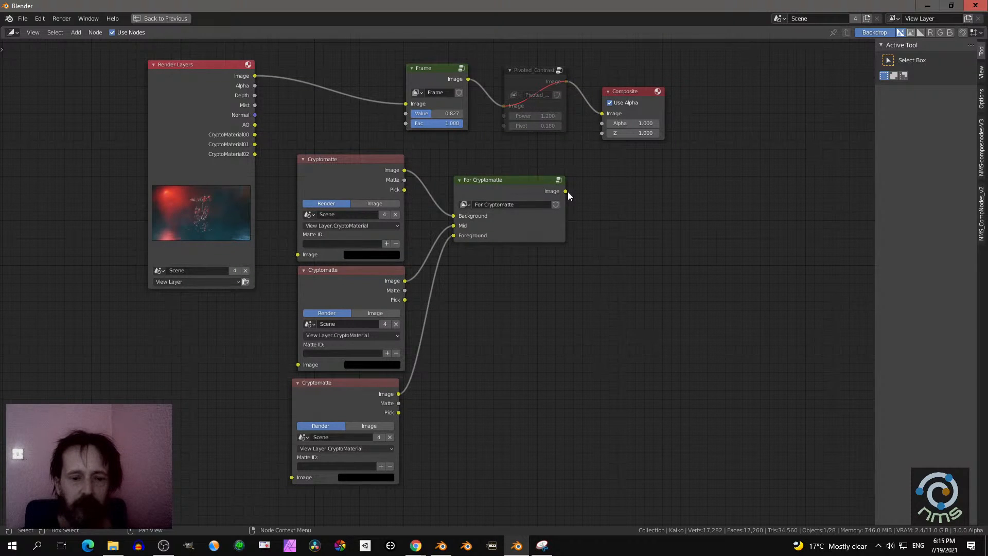
{"action": "left_click_drag", "start_coordinate": [254, 76], "coordinate": [298, 254]}
{"action": "left_click_drag", "start_coordinate": [255, 76], "coordinate": [298, 364]}
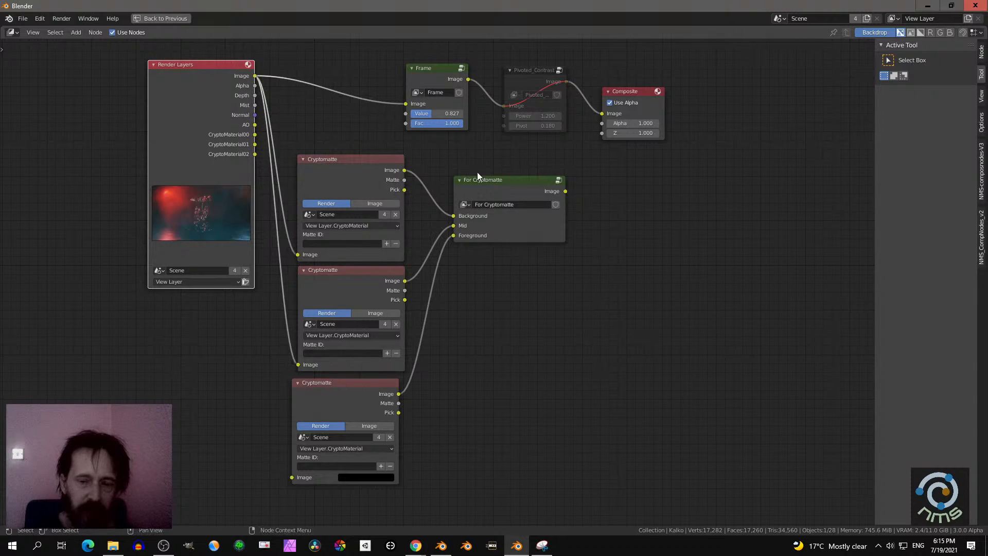
{"action": "left_click", "coordinate": [500, 187]}
{"action": "key", "text": "Tab"}
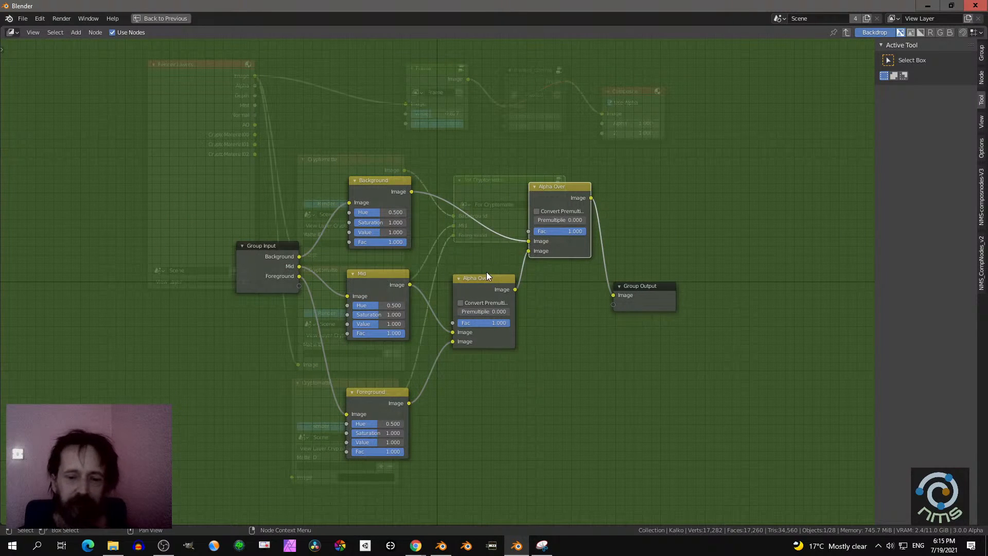
{"action": "key", "text": "Tab"}
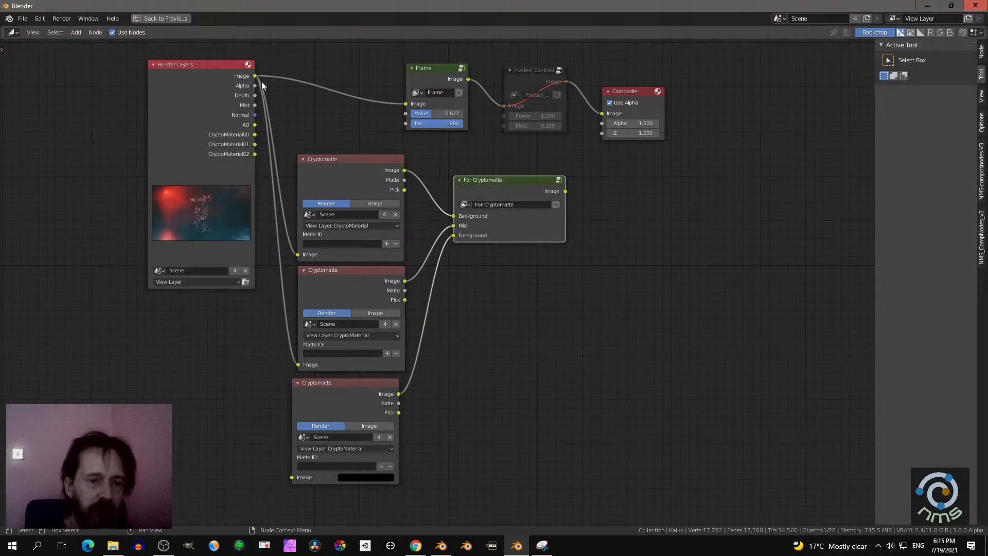
{"action": "left_click_drag", "start_coordinate": [255, 77], "coordinate": [292, 477]}
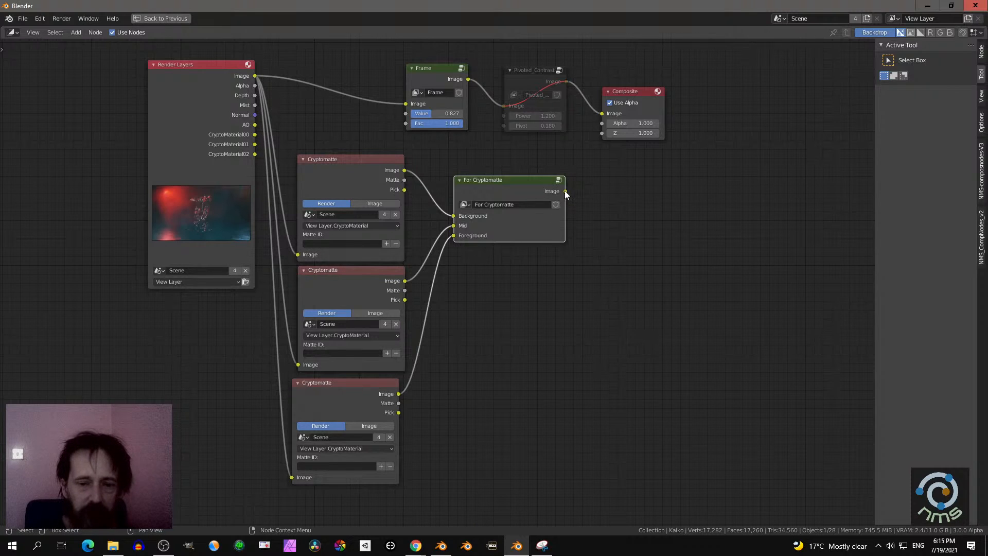
{"action": "left_click_drag", "start_coordinate": [565, 191], "coordinate": [602, 114]}
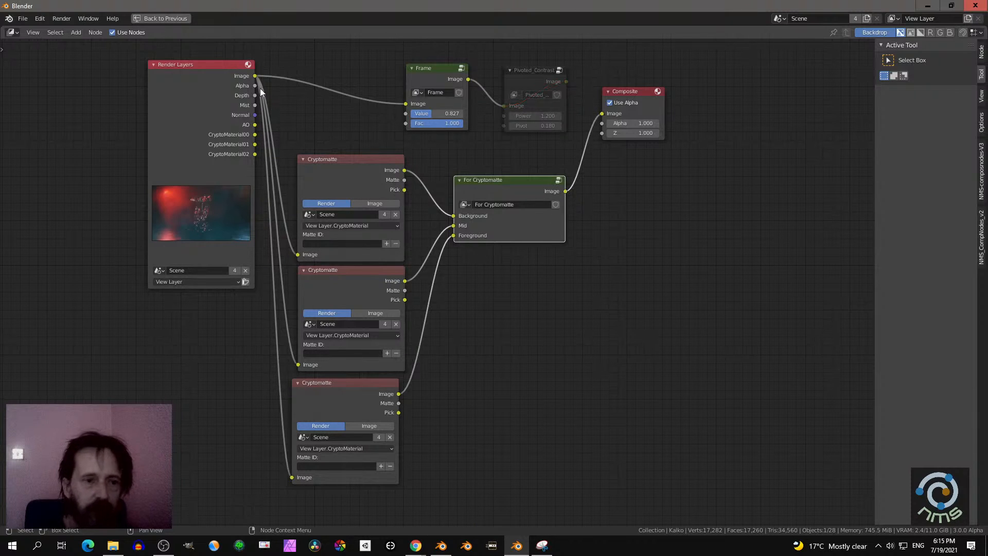
- Restore the full workspace layout and link the Render Layers Image output directly to the Composite node's Image input
{"action": "left_click", "coordinate": [171, 19]}
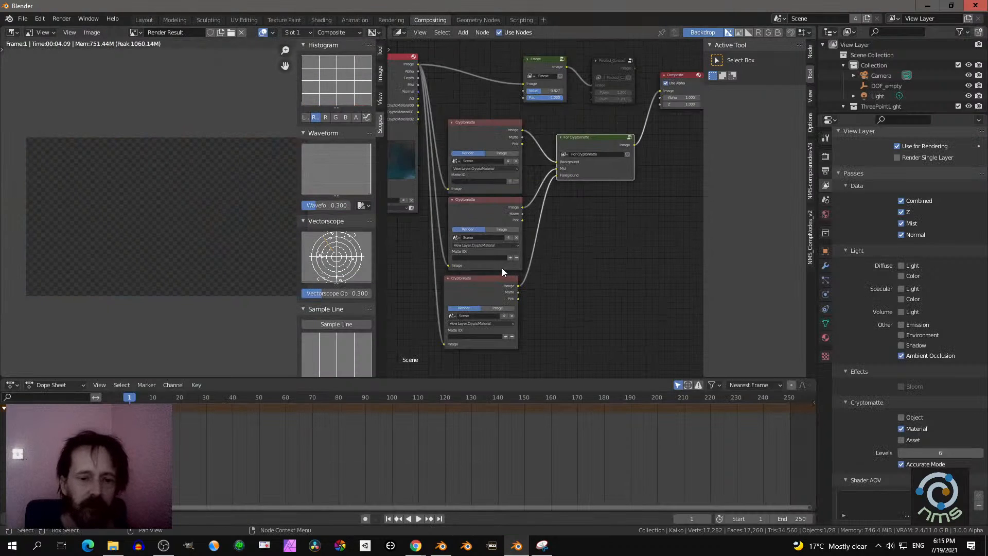
{"action": "scroll", "coordinate": [566, 215], "scroll_direction": "down", "scroll_amount": 2}
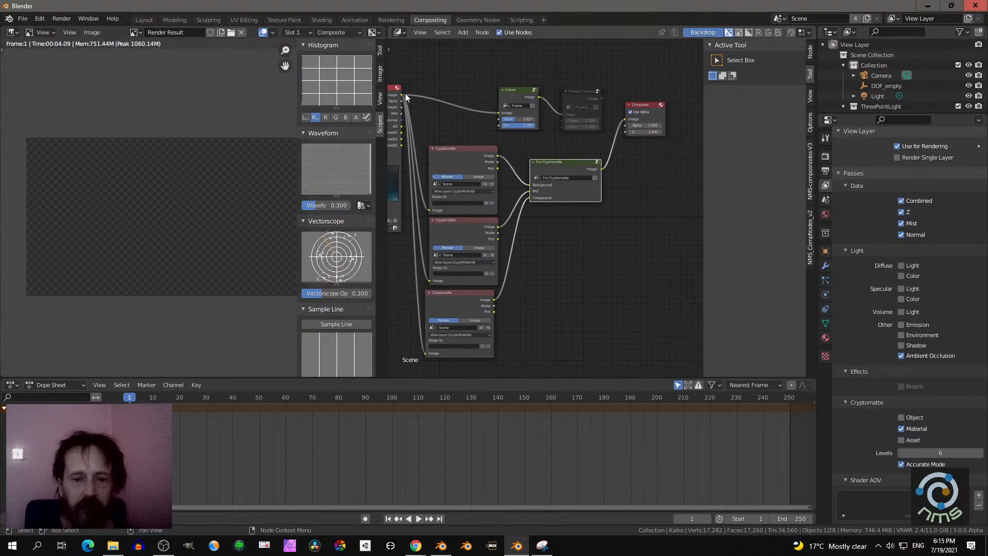
{"action": "left_click_drag", "start_coordinate": [403, 96], "coordinate": [625, 119]}
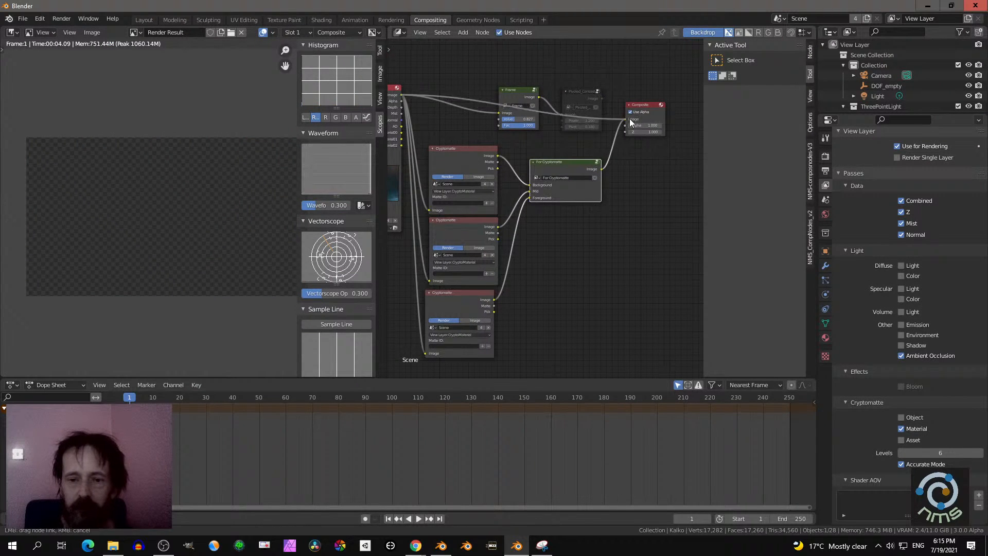
- Add the MN_032 material to the first Cryptomatte node's matte by sampling the background in the rendered image
{"action": "scroll", "coordinate": [561, 233], "scroll_direction": "up", "scroll_amount": 3}
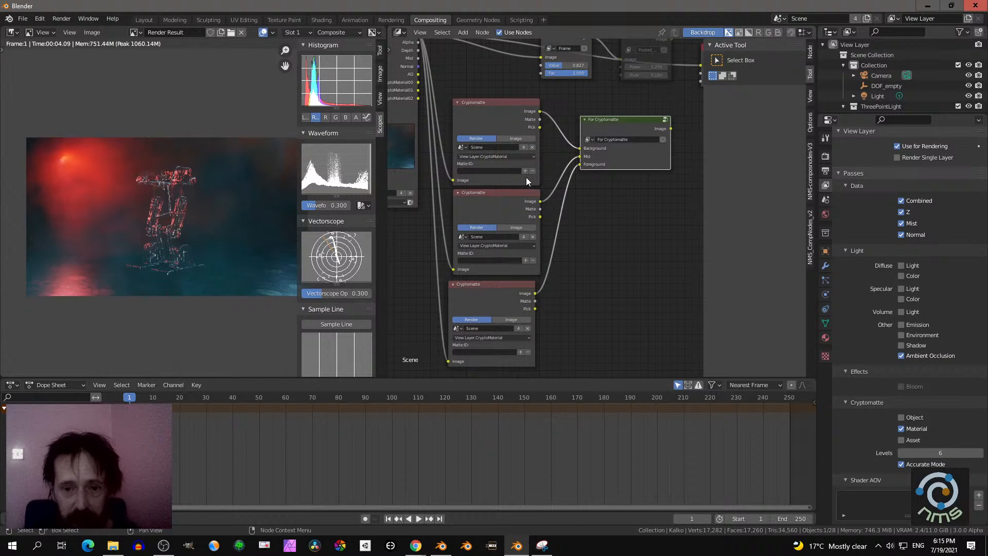
{"action": "left_click", "coordinate": [501, 113]}
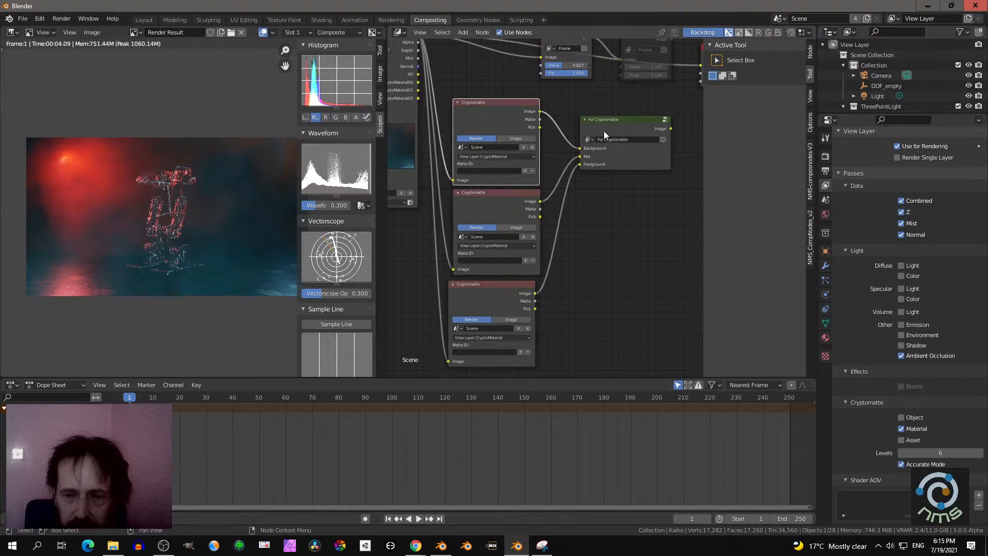
{"action": "scroll", "coordinate": [544, 137], "scroll_direction": "up", "scroll_amount": 1}
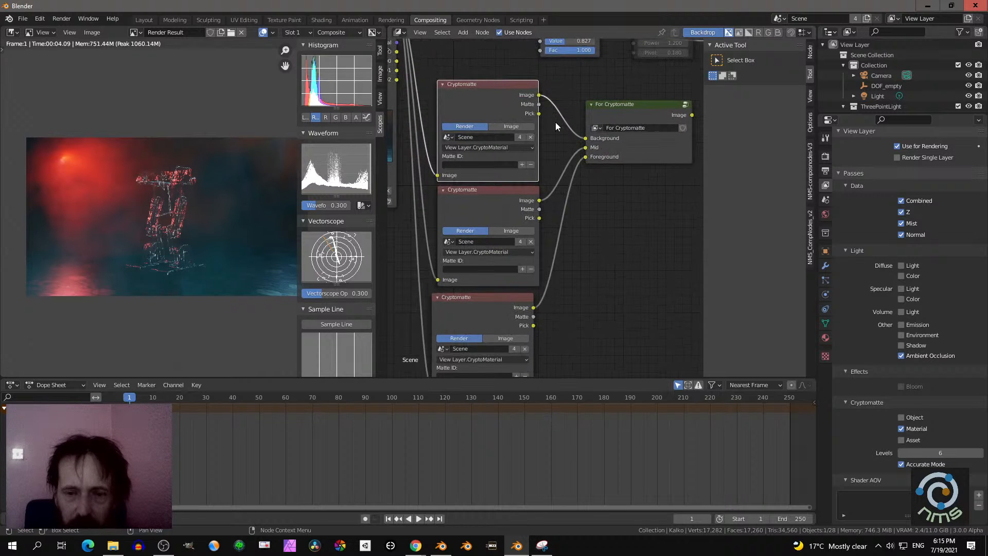
{"action": "left_click", "coordinate": [521, 165]}
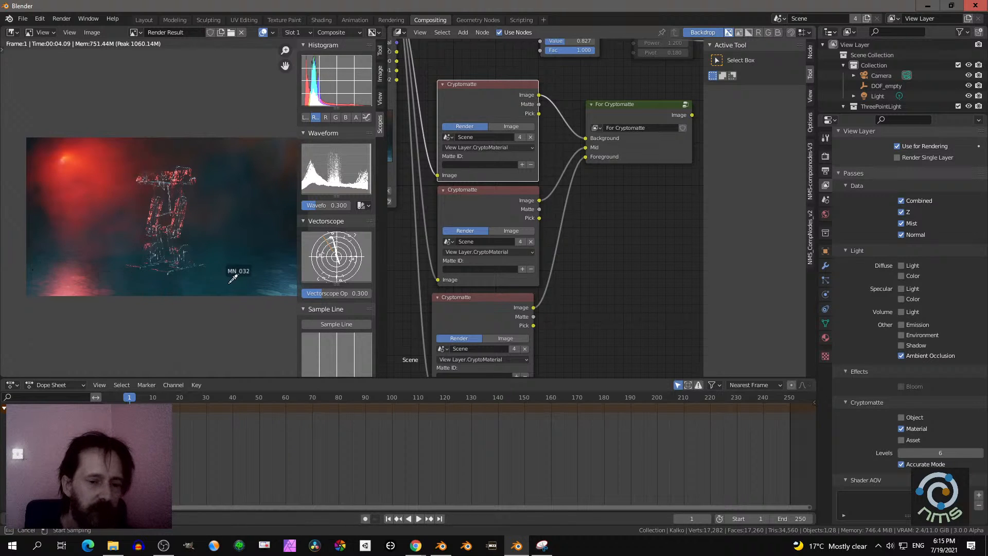
{"action": "left_click", "coordinate": [254, 286]}
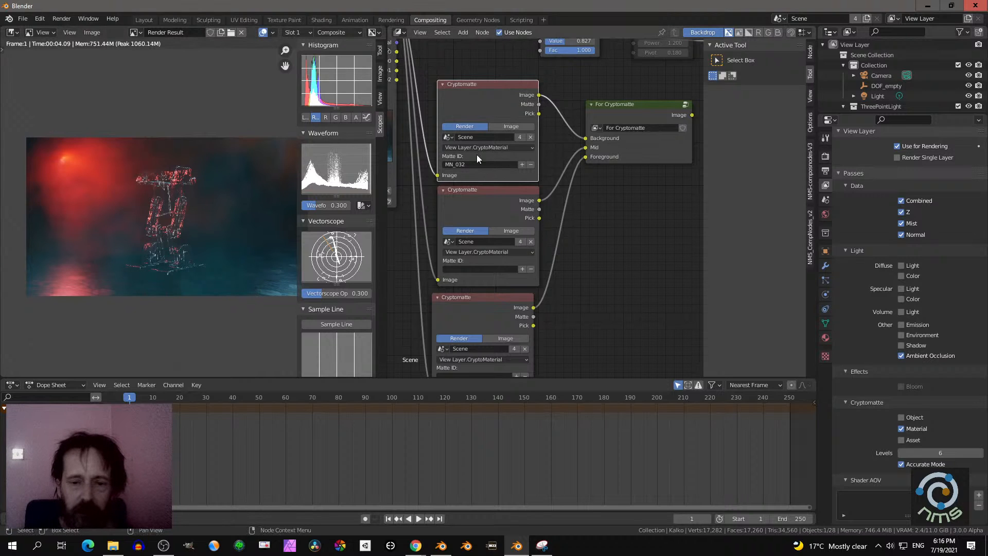
- Add MN_032 to the third Cryptomatte node's matte by sampling the lower part of the robot in the render
{"action": "middle_click_drag", "start_coordinate": [580, 223], "coordinate": [585, 188]}
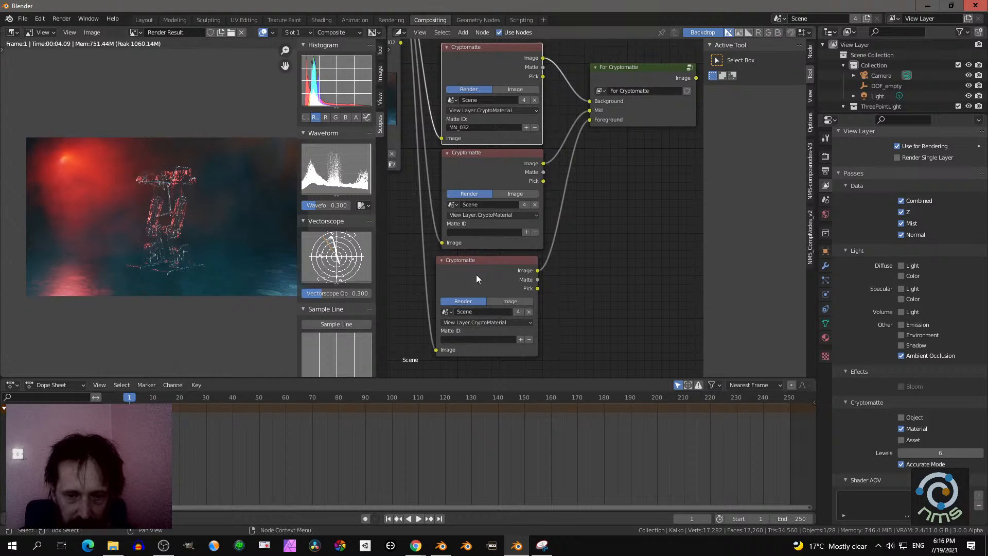
{"action": "left_click", "coordinate": [520, 339]}
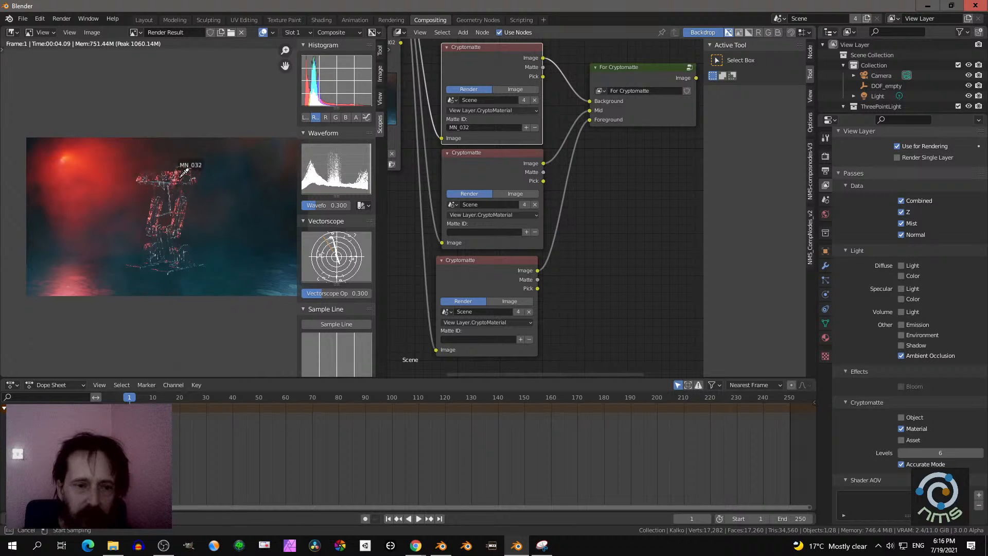
{"action": "left_click", "coordinate": [175, 254]}
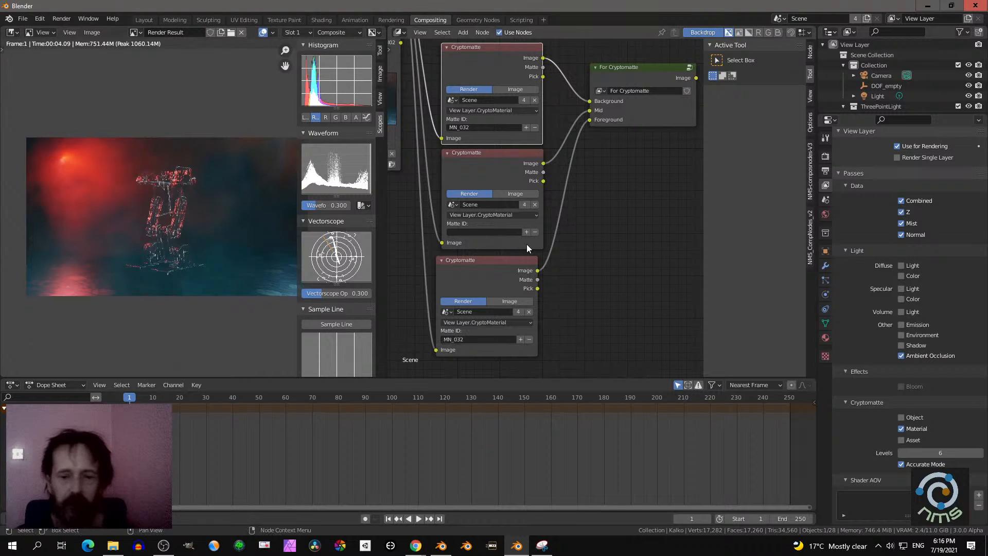
- Remove the MN_032 material from the mattes of the first and third Cryptomatte nodes by sampling the rendered image
{"action": "left_click", "coordinate": [534, 126]}
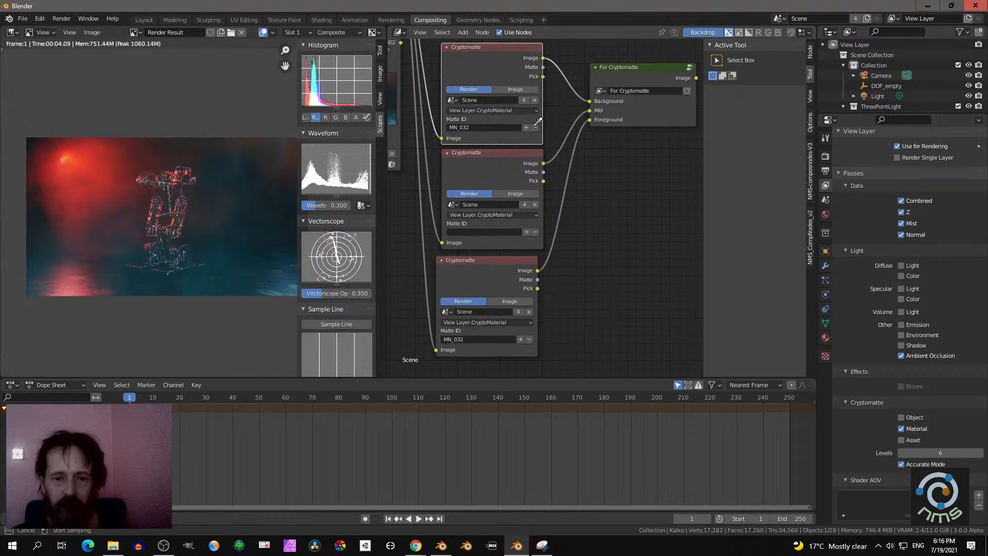
{"action": "left_click", "coordinate": [225, 262]}
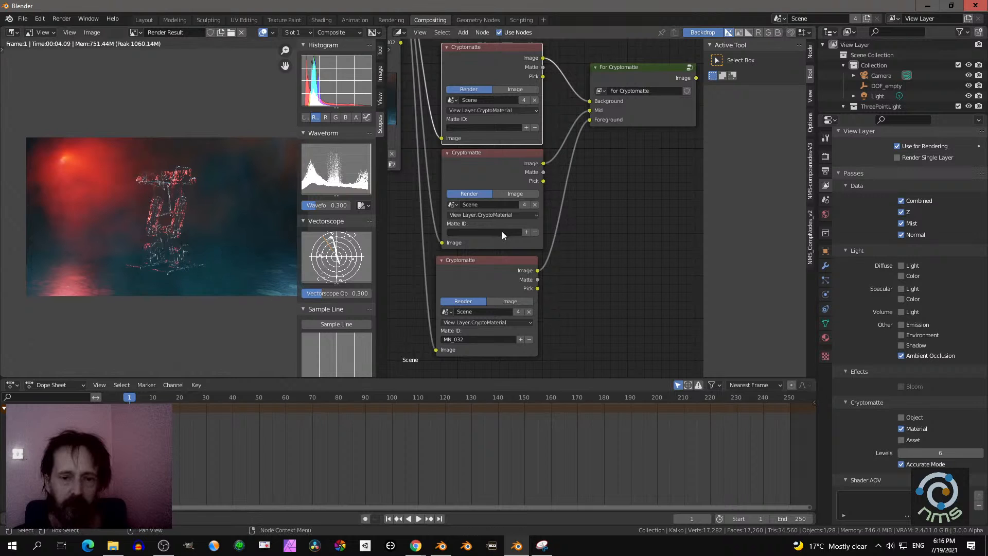
{"action": "left_click", "coordinate": [529, 340]}
{"action": "left_click", "coordinate": [220, 253]}
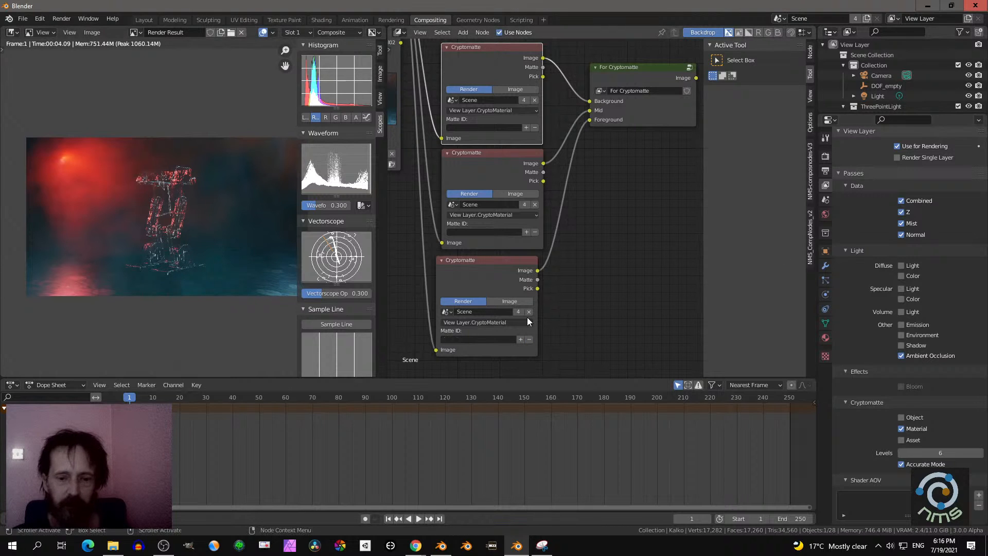
- Hide the Smoke_01 object in the viewport and in renders, and render the image again
{"action": "scroll", "coordinate": [907, 93], "scroll_direction": "down", "scroll_amount": 5}
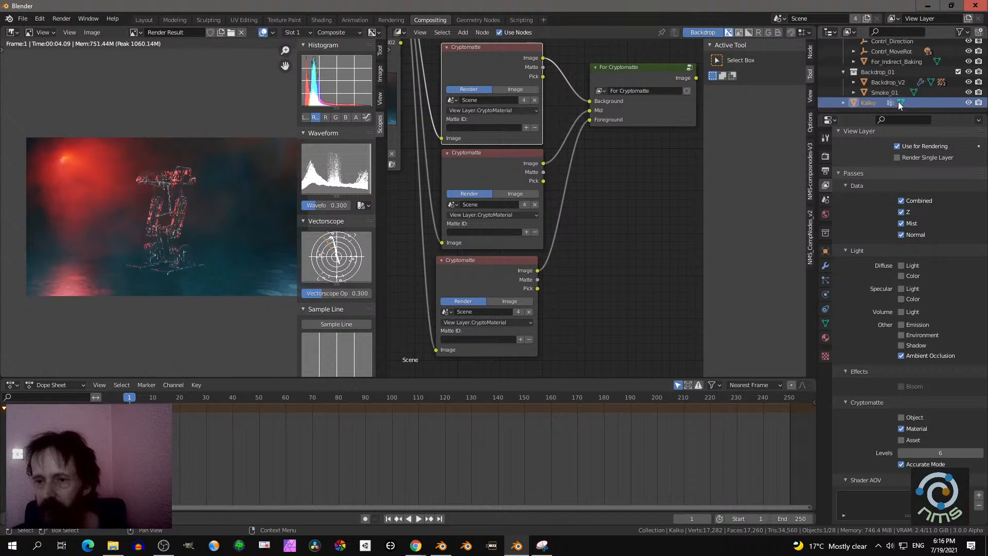
{"action": "left_click_drag", "start_coordinate": [886, 113], "coordinate": [886, 249]}
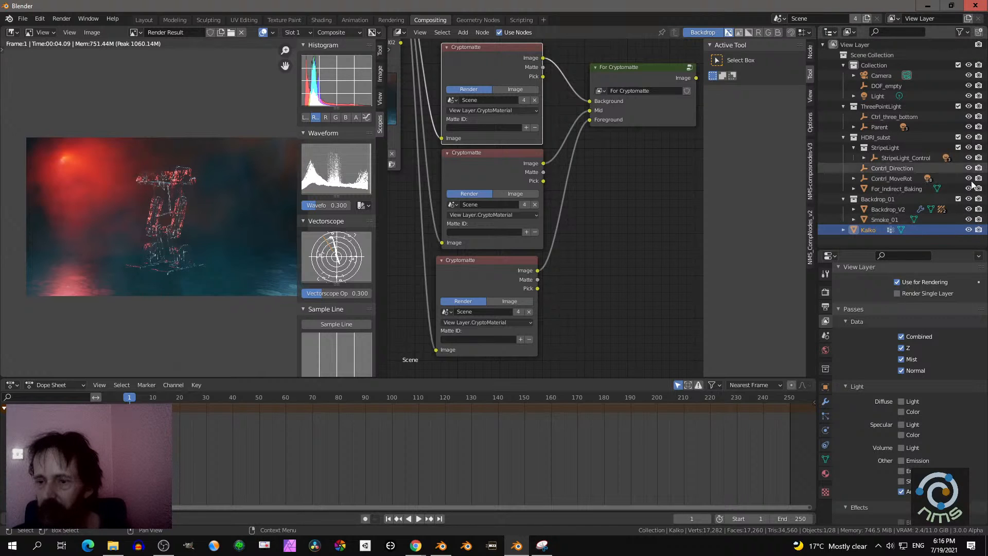
{"action": "left_click", "coordinate": [969, 219]}
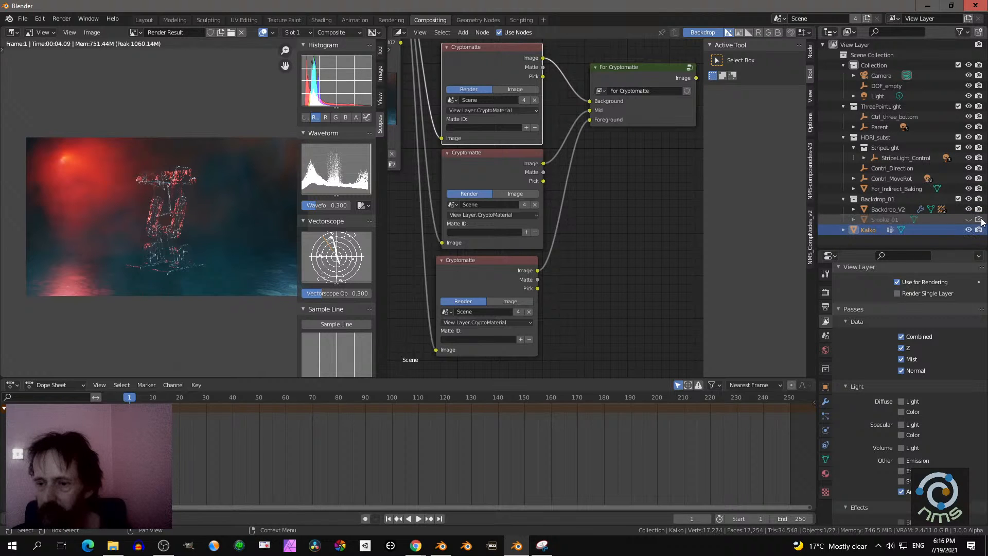
{"action": "left_click", "coordinate": [62, 18]}
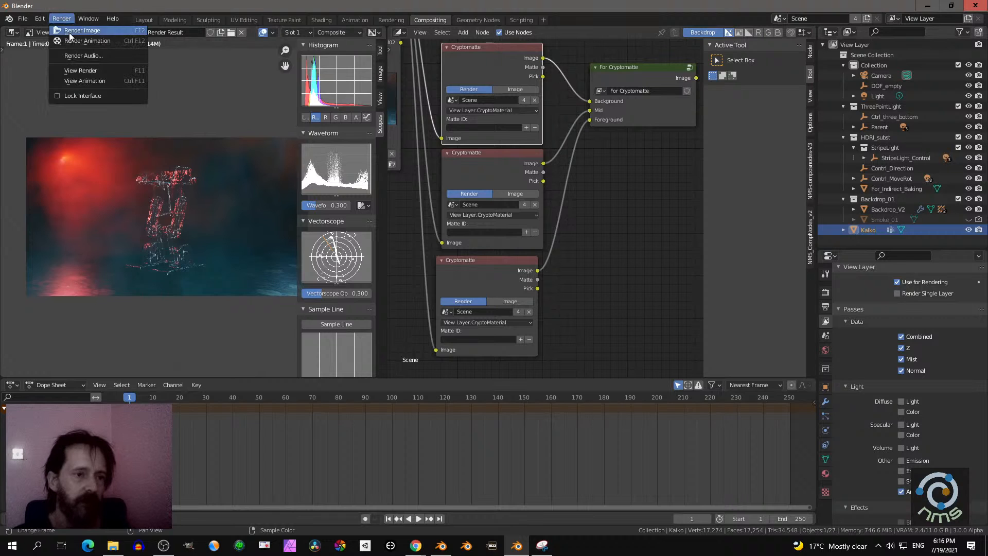
{"action": "left_click", "coordinate": [69, 33]}
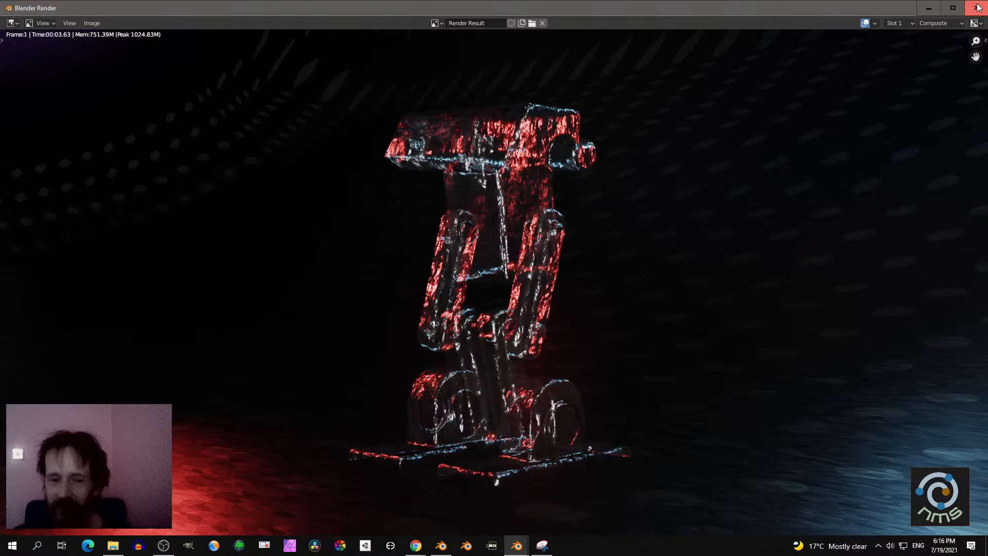
{"action": "left_click", "coordinate": [975, 9]}
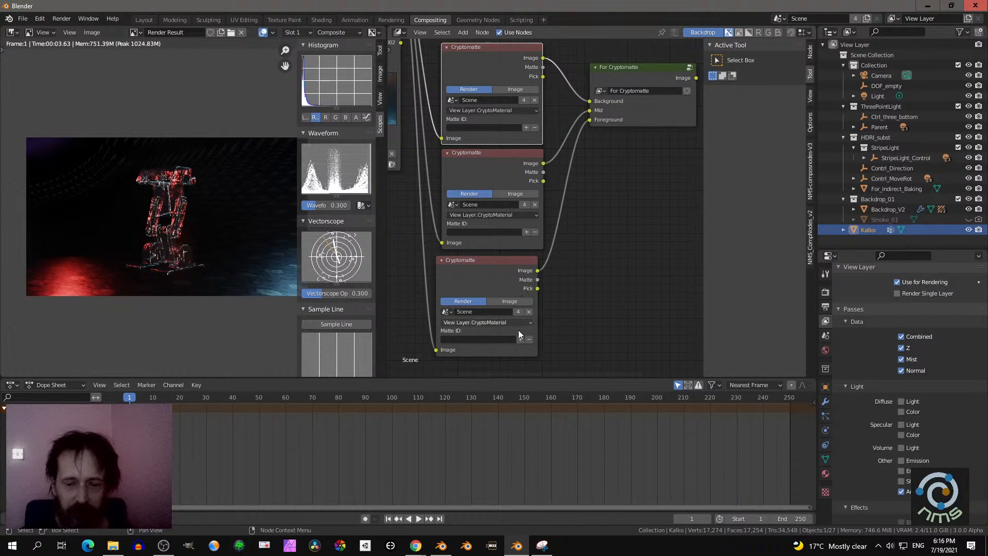
- Add MN_032 to the first Cryptomatte matte by sampling the background and to the third by sampling the robot's head
{"action": "left_click", "coordinate": [525, 127]}
{"action": "left_click", "coordinate": [263, 260]}
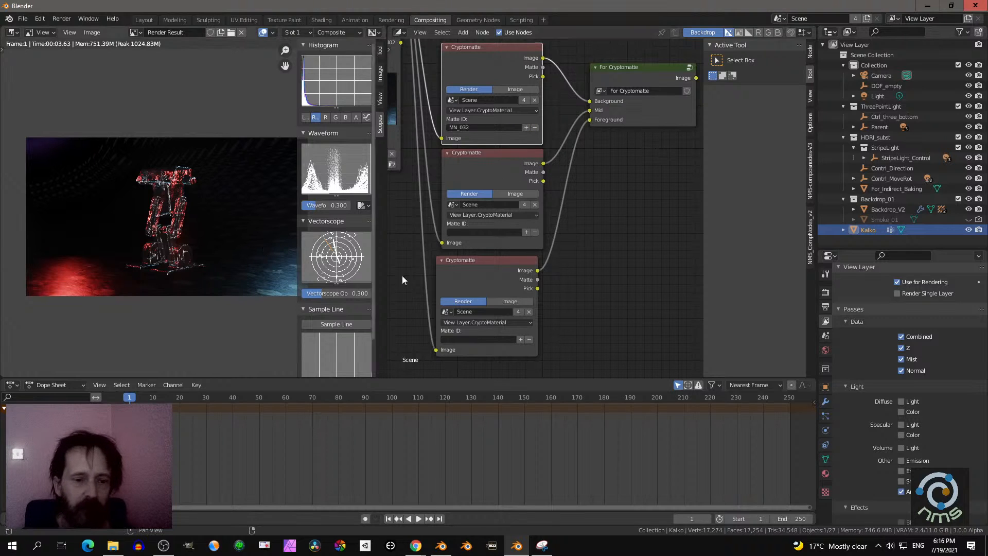
{"action": "left_click", "coordinate": [520, 339]}
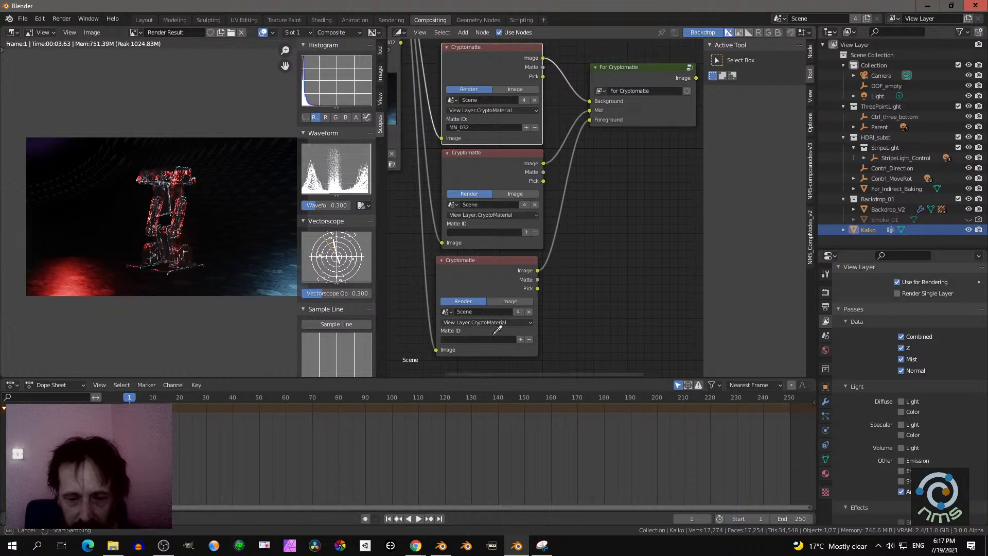
{"action": "left_click", "coordinate": [179, 180]}
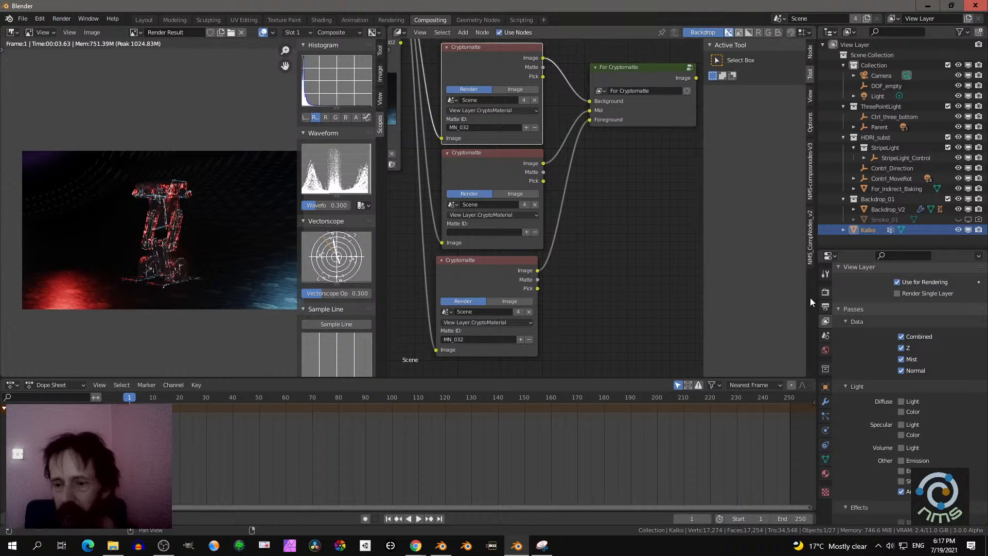
- Apply the HDTV 720p resolution preset and re-render the image
{"action": "left_click", "coordinate": [825, 307]}
{"action": "left_click", "coordinate": [962, 267]}
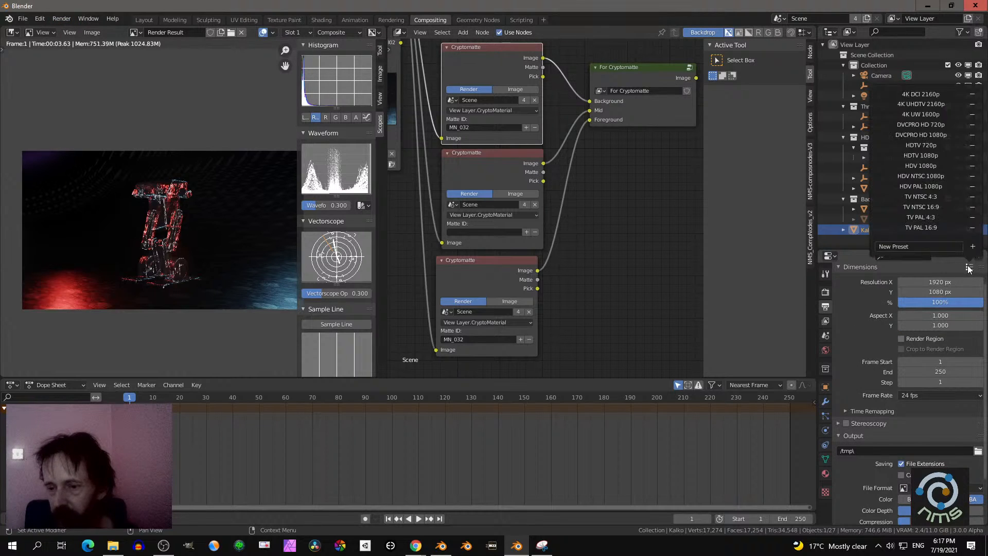
{"action": "left_click", "coordinate": [920, 146]}
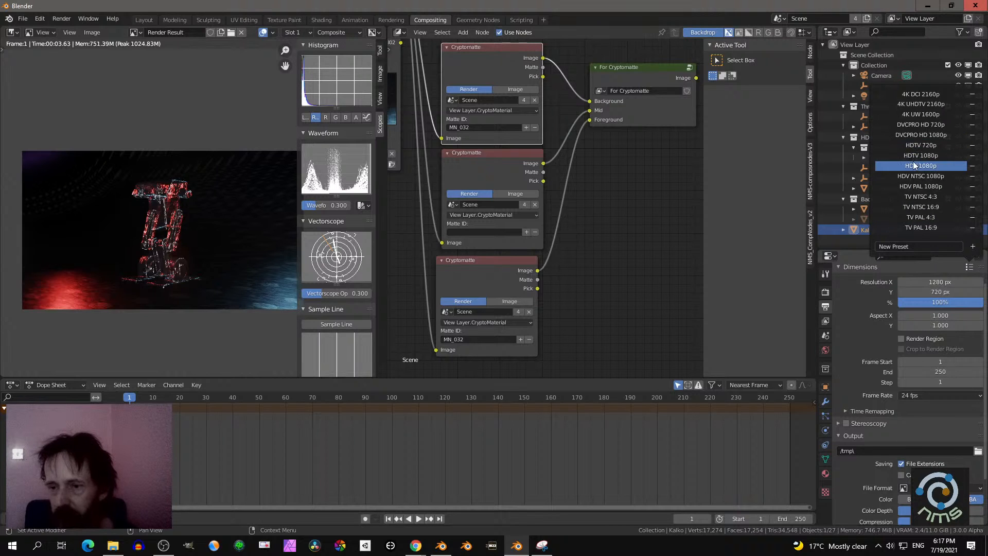
{"action": "left_click", "coordinate": [62, 20]}
{"action": "left_click", "coordinate": [77, 29]}
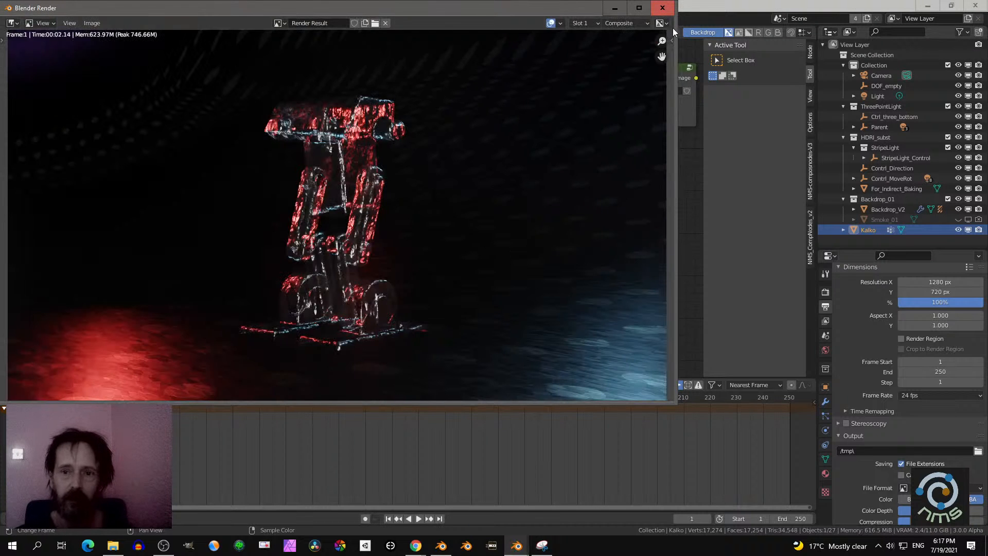
{"action": "left_click", "coordinate": [663, 8]}
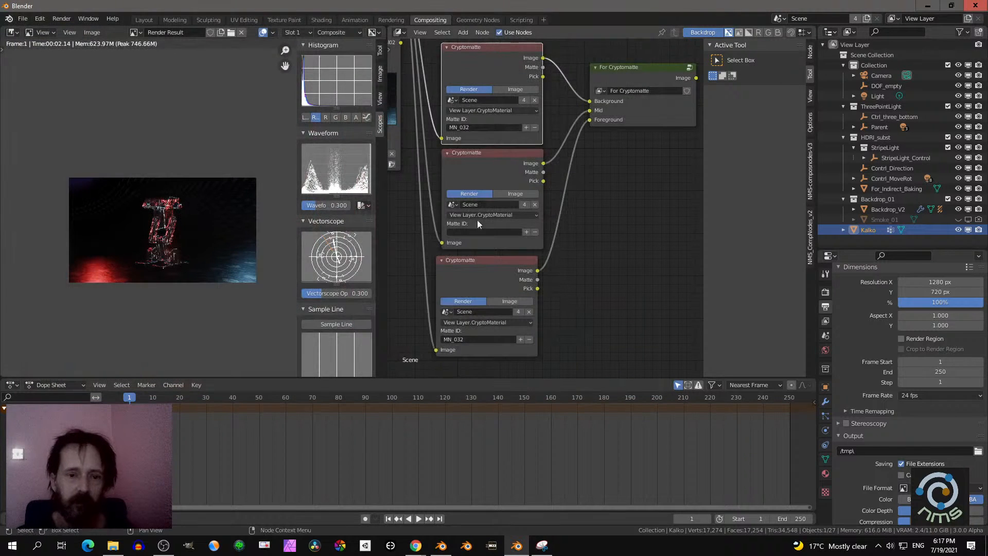
- Clear MN_032 from the first and third Cryptomatte nodes by sampling the background of the 720p render
{"action": "left_click", "coordinate": [534, 127]}
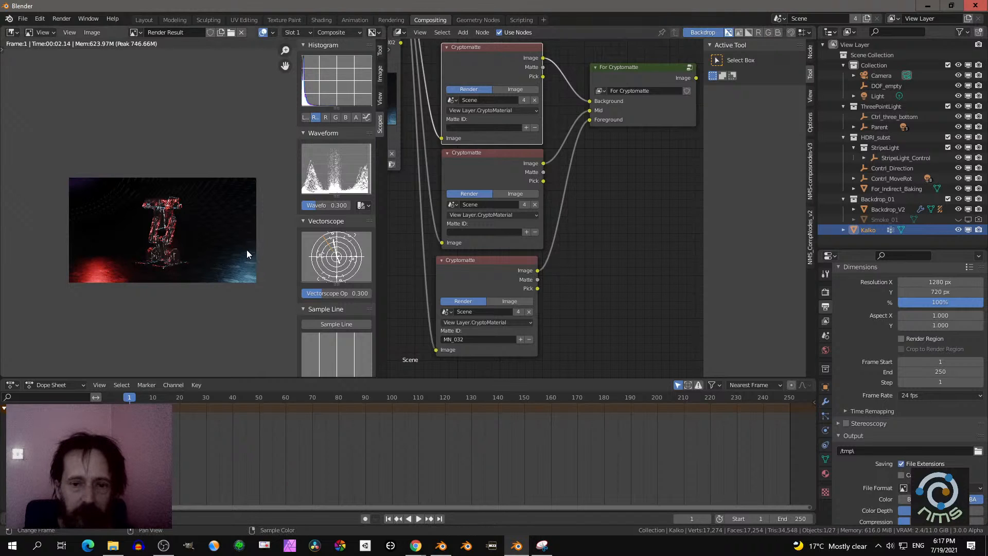
{"action": "left_click", "coordinate": [521, 340]}
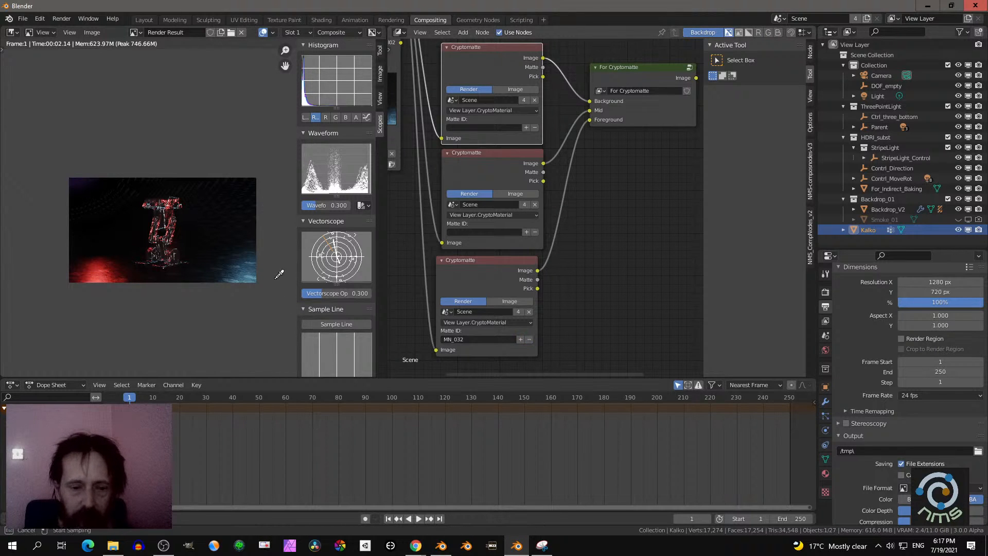
{"action": "left_click", "coordinate": [240, 263]}
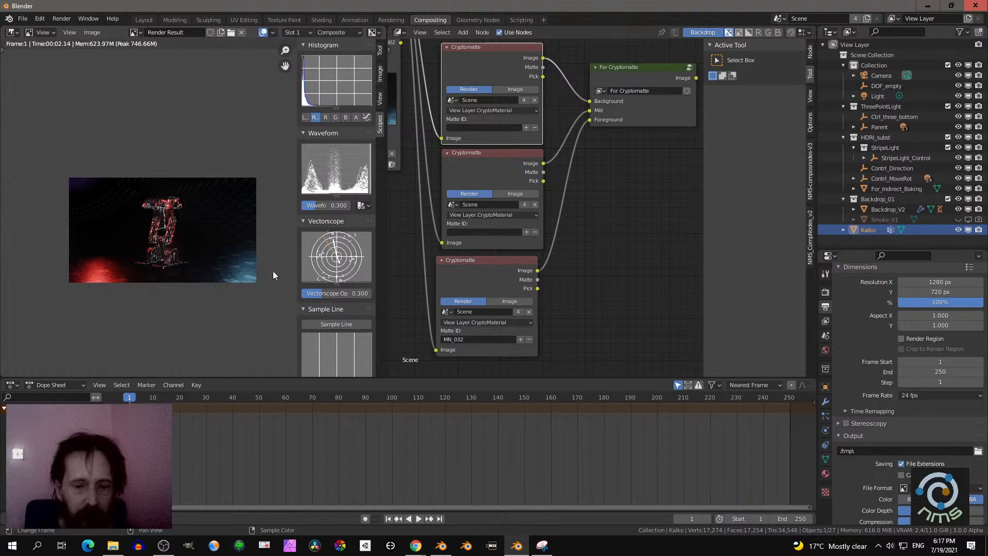
{"action": "left_click", "coordinate": [529, 339]}
{"action": "left_click", "coordinate": [243, 261]}
{"action": "scroll", "coordinate": [240, 261], "scroll_direction": "up", "scroll_amount": 5}
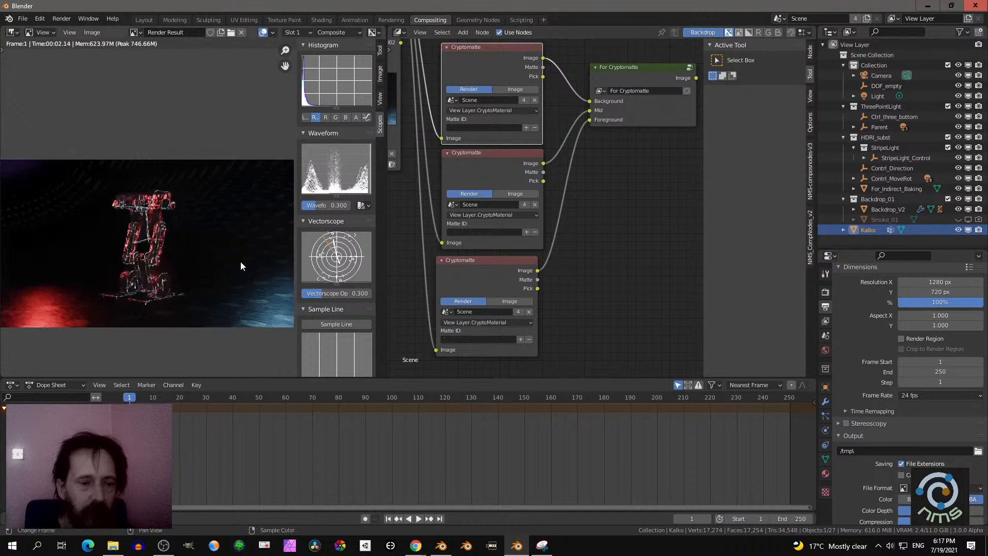
- Add MN_032 to the first Cryptomatte node's matte by sampling the background, and check the material under the robot's head
{"action": "left_click", "coordinate": [526, 127]}
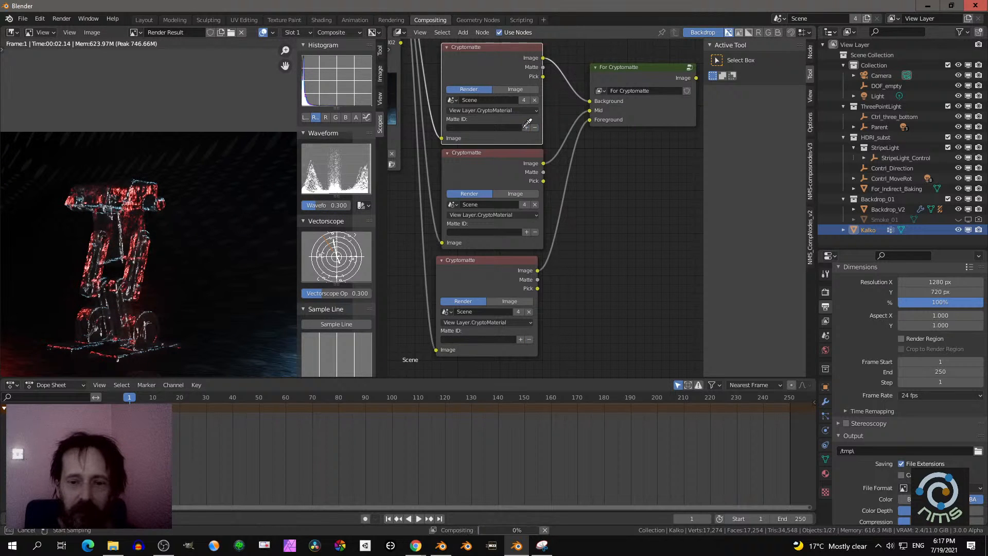
{"action": "left_click", "coordinate": [228, 253]}
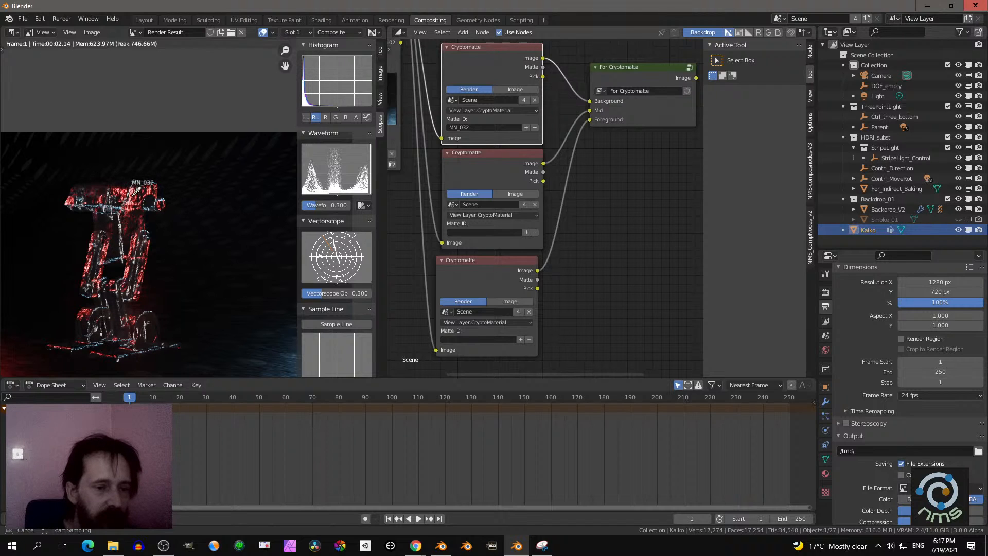
{"action": "key", "text": "Escape"}
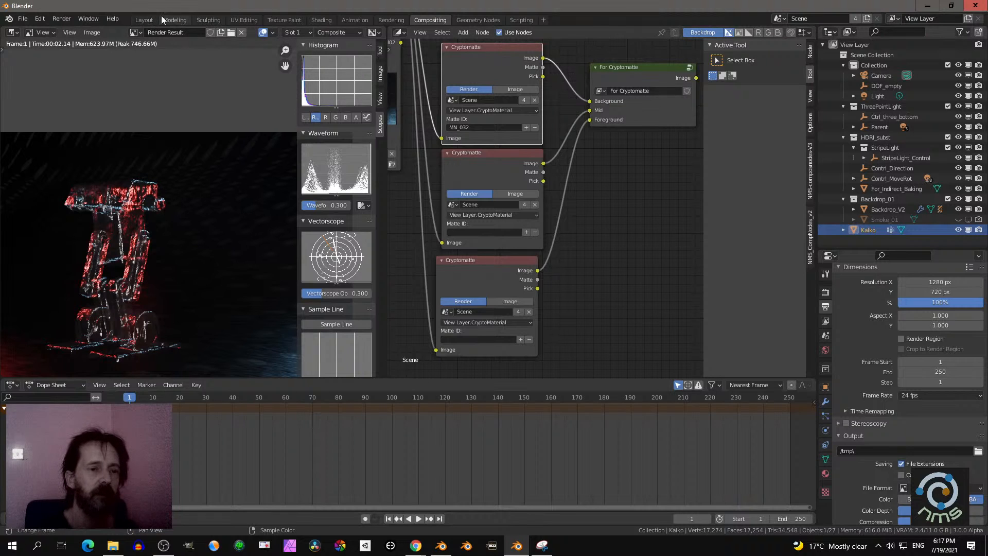
- Switch to the Layout workspace and apply the Candelight lighting preset to the scene
{"action": "left_click", "coordinate": [142, 21]}
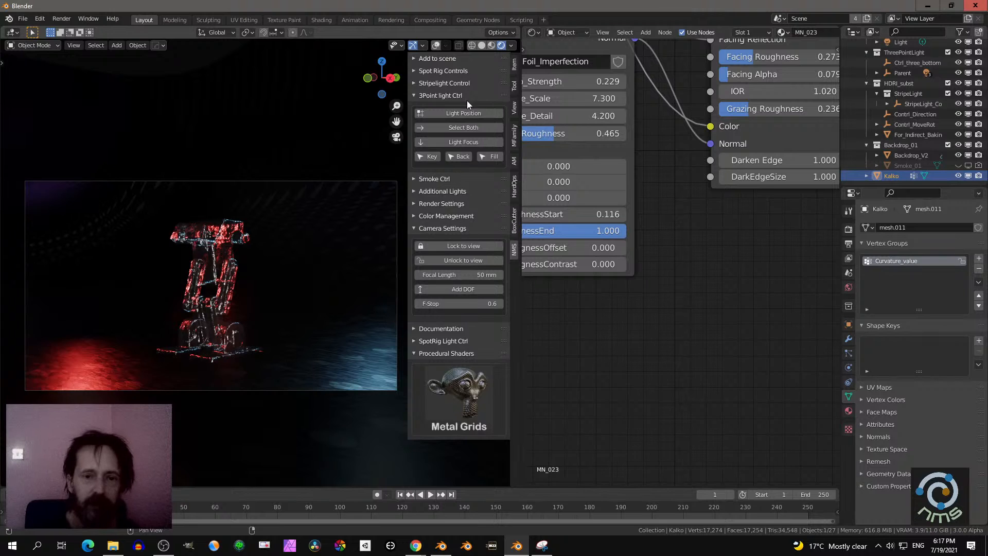
{"action": "left_click", "coordinate": [451, 58]}
{"action": "left_click", "coordinate": [466, 122]}
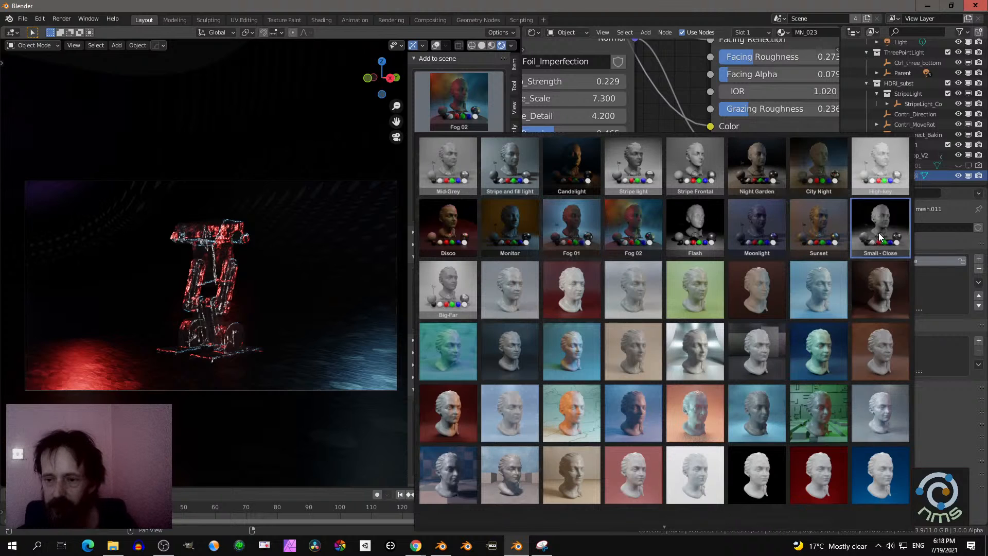
{"action": "left_click", "coordinate": [575, 164]}
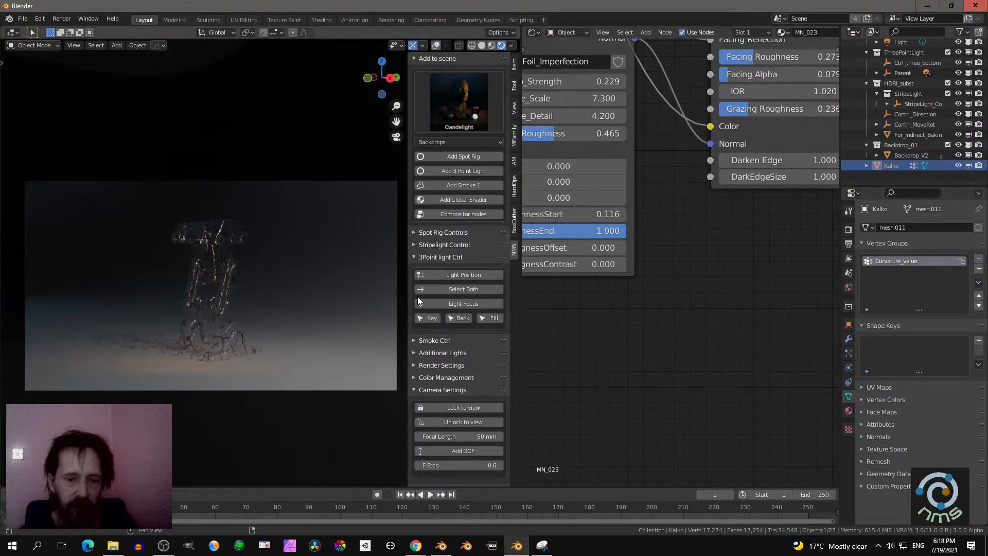
- Apply the Surface common procedural shader to the Backdrop_V2 object
{"action": "left_click", "coordinate": [363, 342]}
{"action": "scroll", "coordinate": [477, 354], "scroll_direction": "down", "scroll_amount": 5}
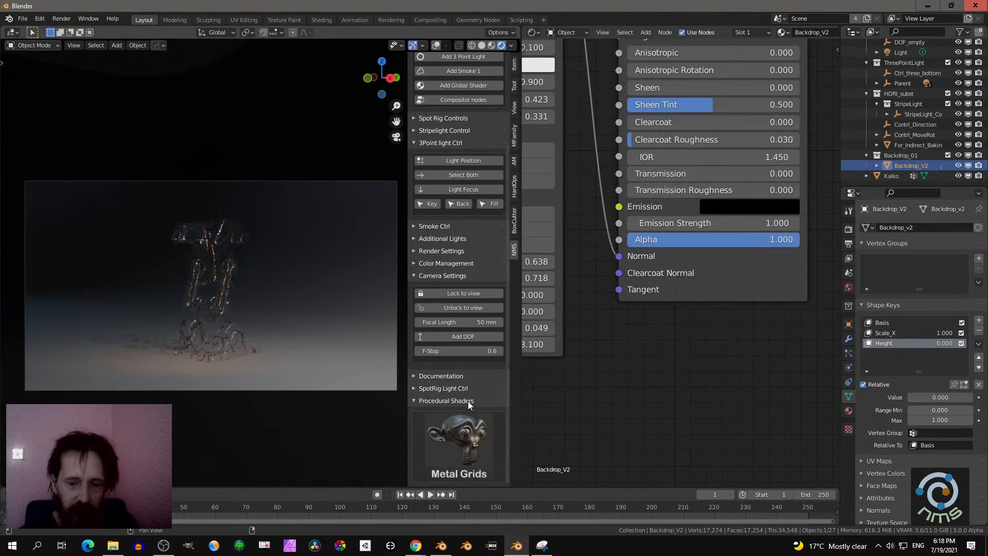
{"action": "left_click", "coordinate": [453, 445]}
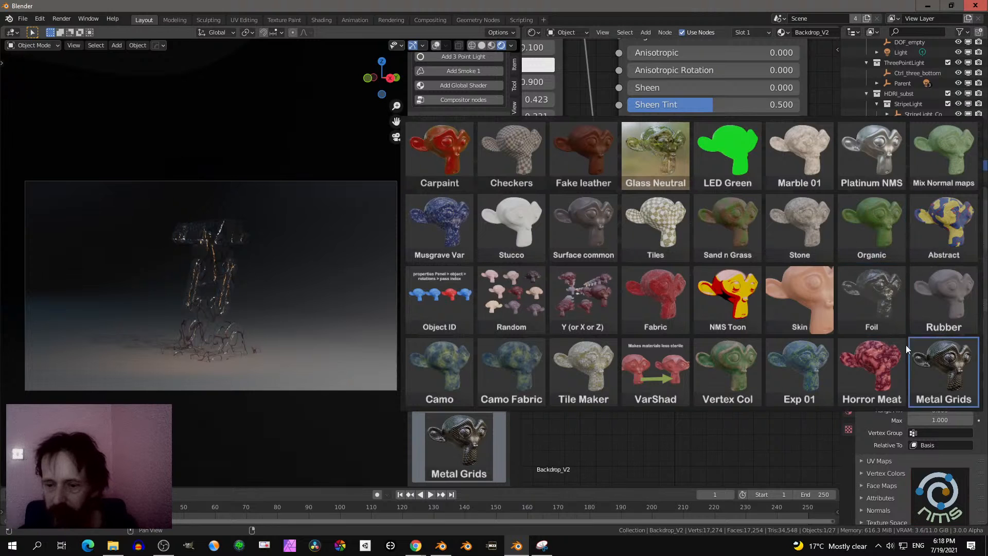
{"action": "left_click", "coordinate": [586, 224]}
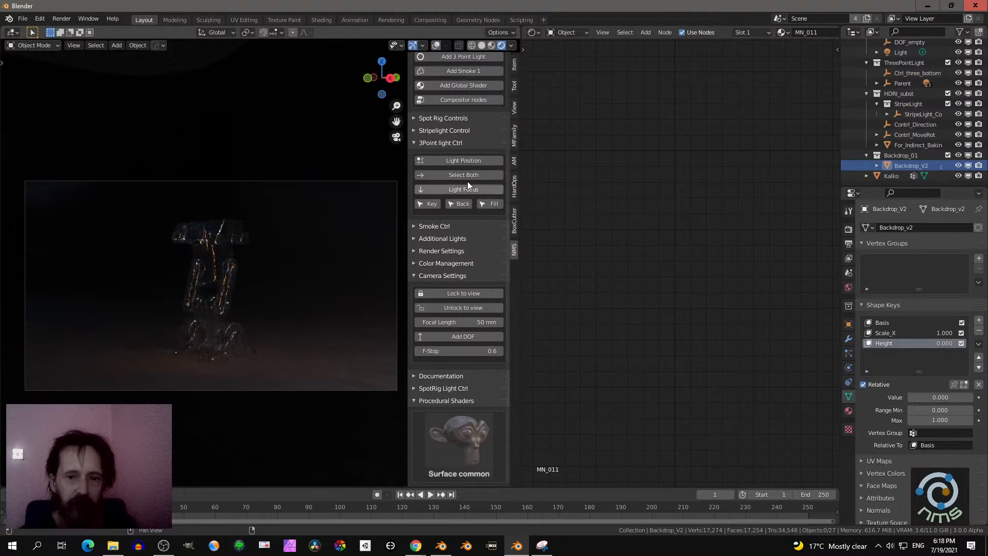
- Set the scene's color management exposure to 0.560
{"action": "scroll", "coordinate": [468, 170], "scroll_direction": "up", "scroll_amount": 2}
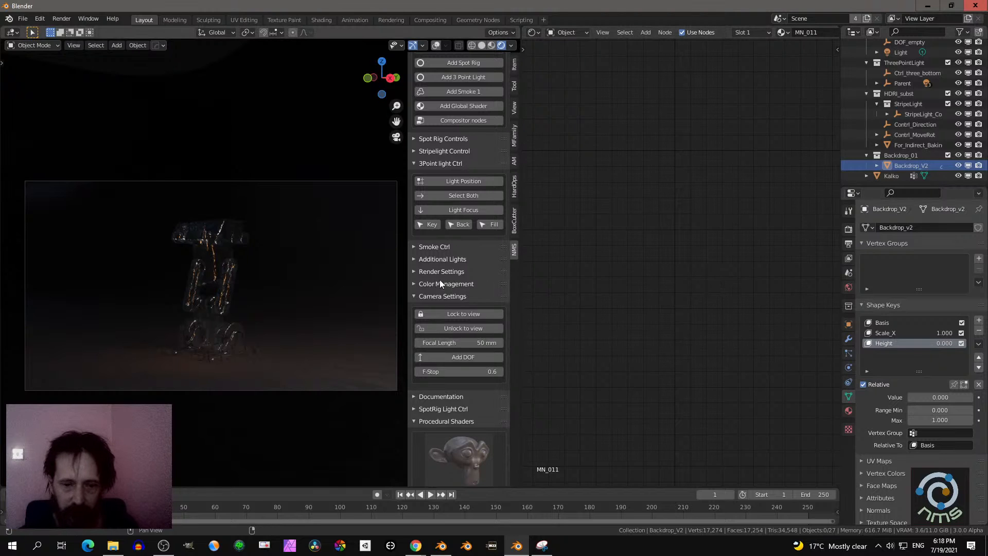
{"action": "left_click", "coordinate": [437, 293]}
{"action": "left_click", "coordinate": [431, 351]}
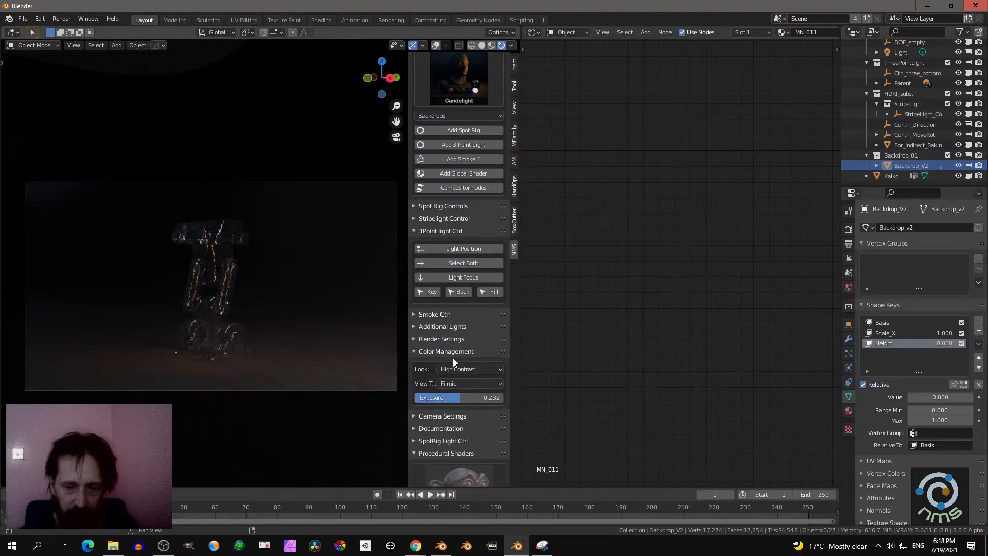
{"action": "scroll", "coordinate": [452, 359], "scroll_direction": "down", "scroll_amount": 2}
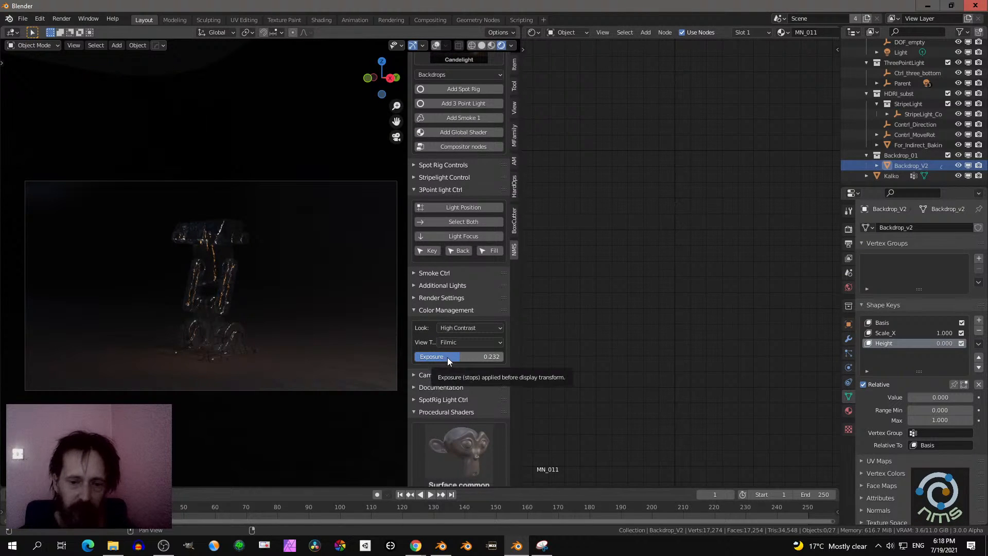
{"action": "left_click_drag", "start_coordinate": [447, 357], "coordinate": [451, 357]}
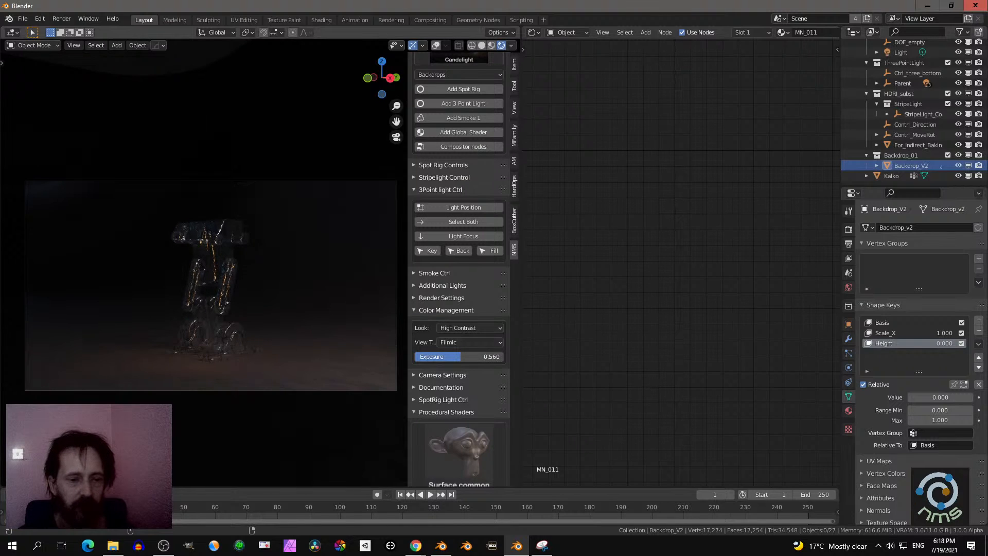
- Expand the camera settings and reframe the camera closer on the robot from the front
{"action": "left_click", "coordinate": [461, 309]}
{"action": "left_click", "coordinate": [458, 363]}
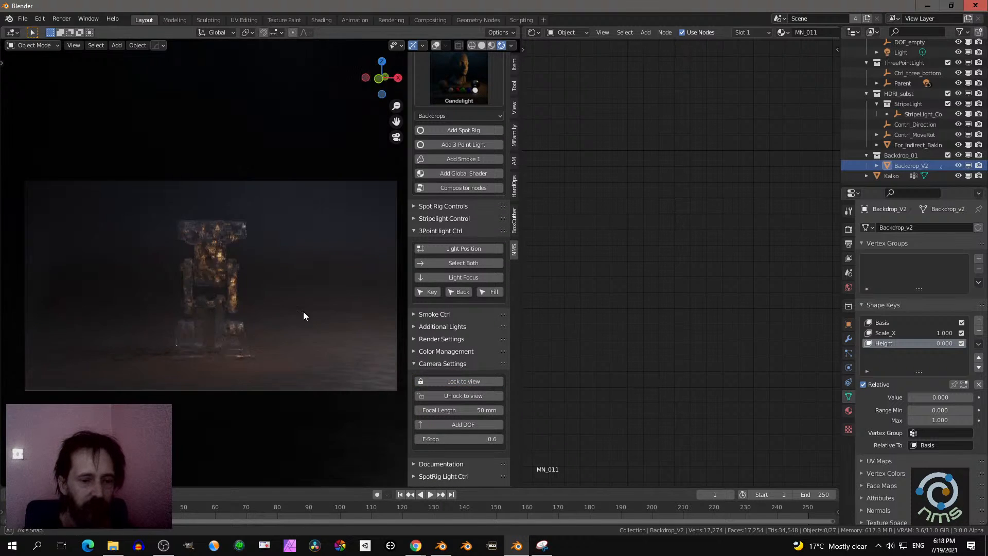
{"action": "scroll", "coordinate": [310, 296], "scroll_direction": "up", "scroll_amount": 3}
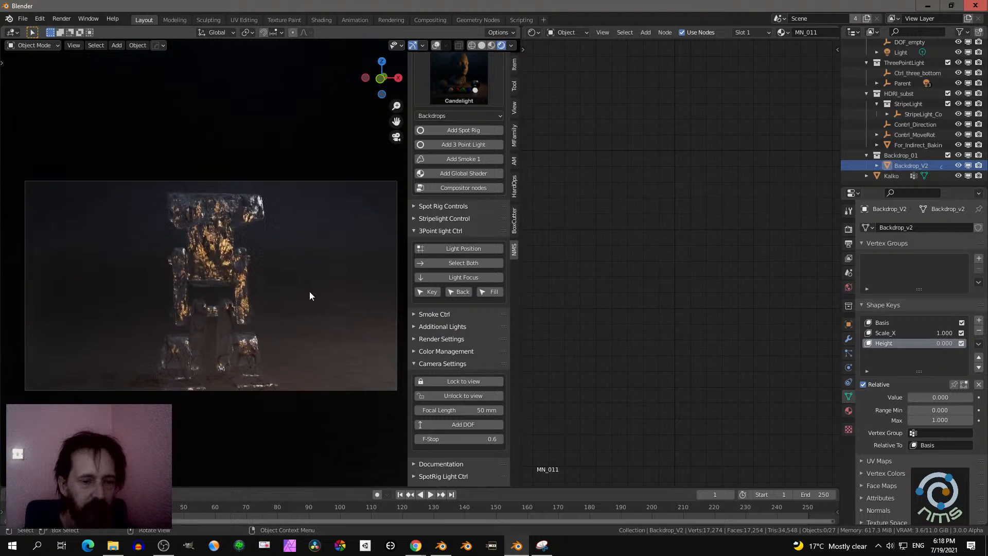
- Swing the camera slightly around the robot, and expand the render settings in place of the camera settings
{"action": "middle_click_drag", "start_coordinate": [309, 292], "coordinate": [271, 304]}
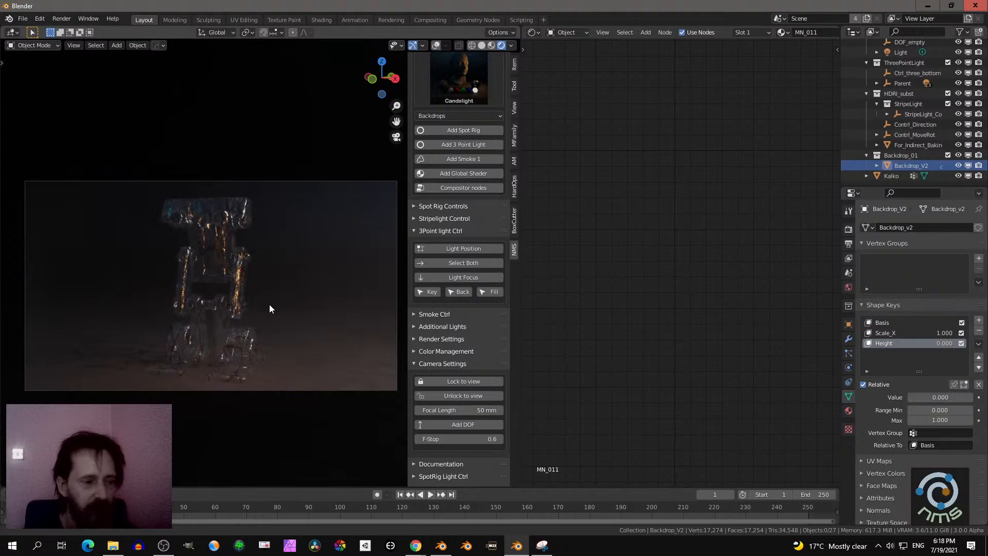
{"action": "left_click", "coordinate": [418, 366]}
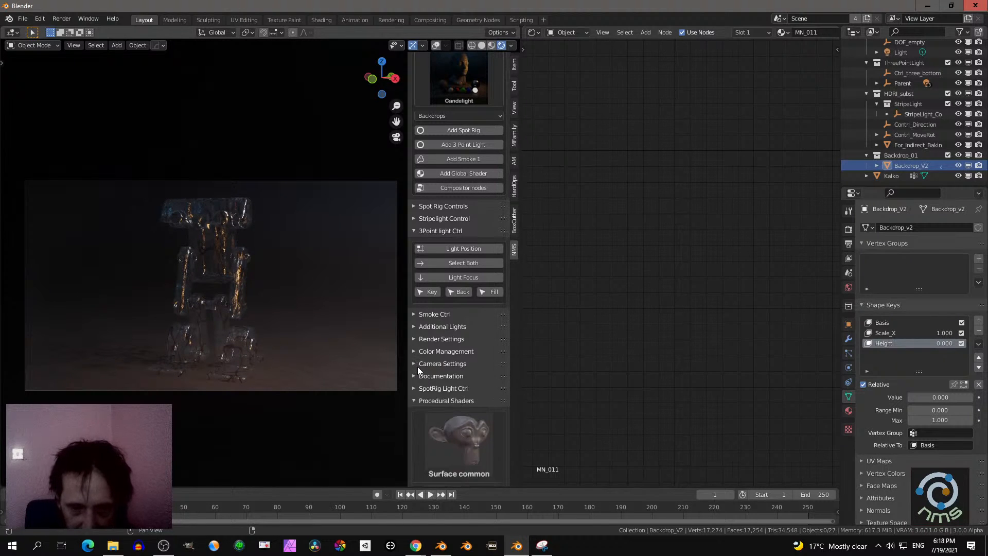
{"action": "left_click", "coordinate": [448, 339]}
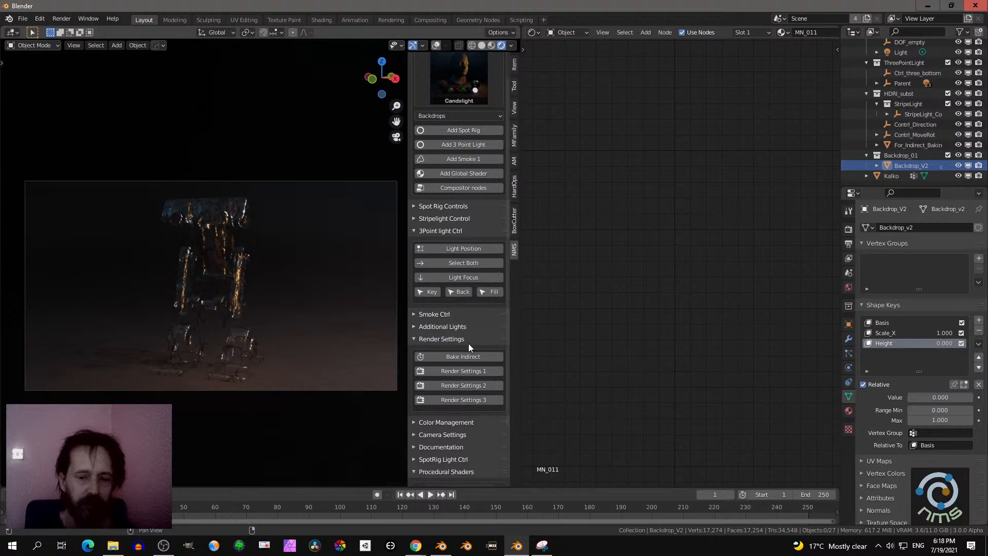
- Render the scene as a still image and inspect the result in the Compositing workspace
{"action": "left_click", "coordinate": [63, 18]}
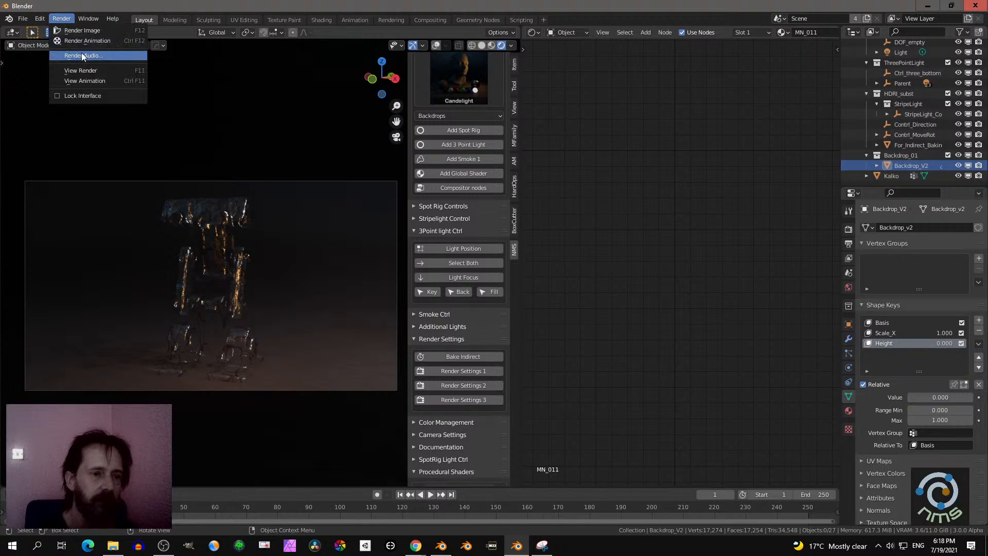
{"action": "left_click", "coordinate": [82, 30]}
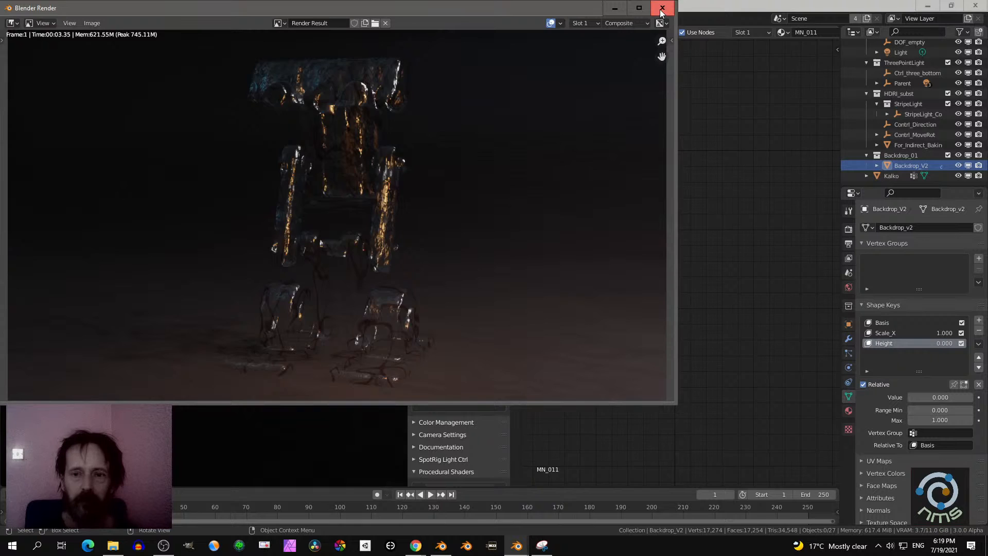
{"action": "left_click", "coordinate": [663, 9]}
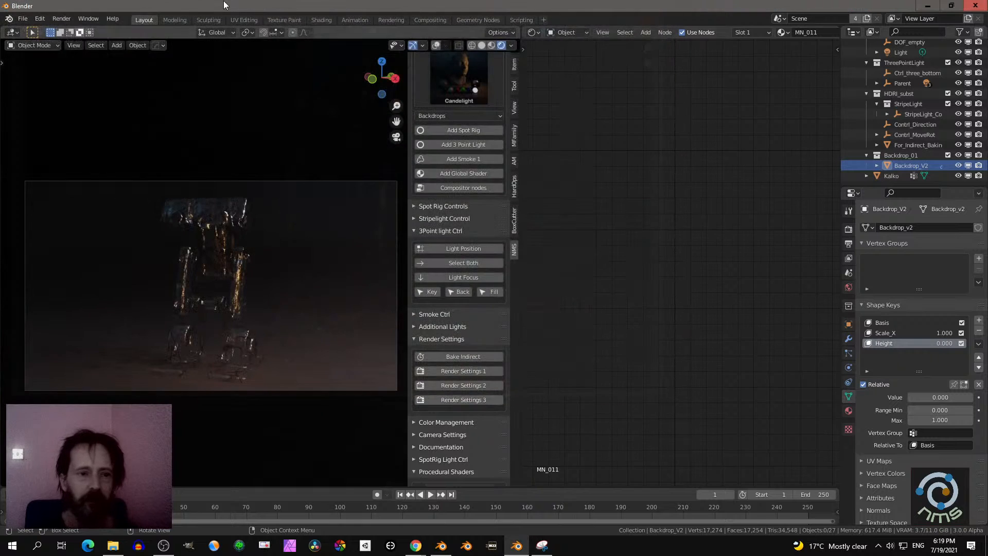
{"action": "left_click", "coordinate": [418, 20]}
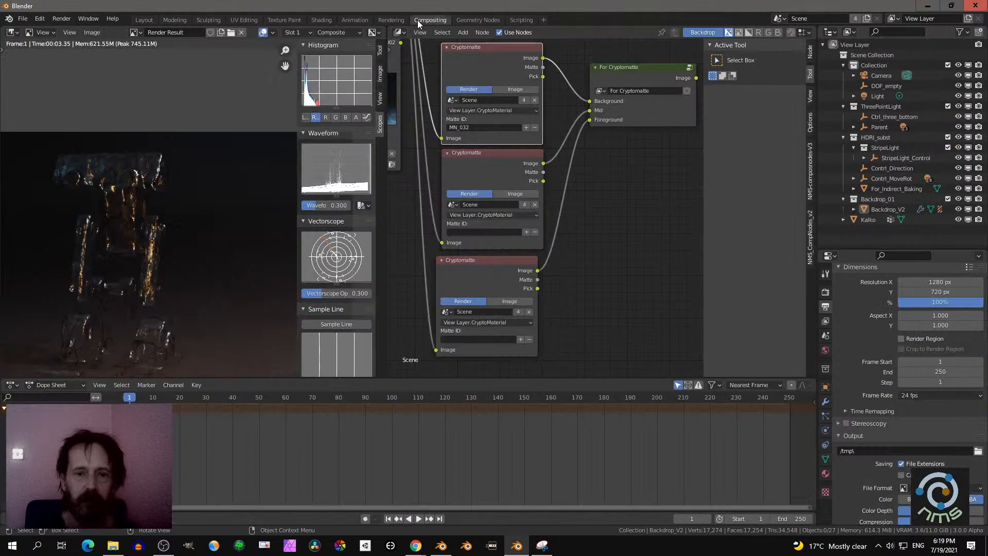
{"action": "scroll", "coordinate": [204, 233], "scroll_direction": "down", "scroll_amount": 2}
{"action": "middle_click_drag", "start_coordinate": [217, 226], "coordinate": [216, 222]}
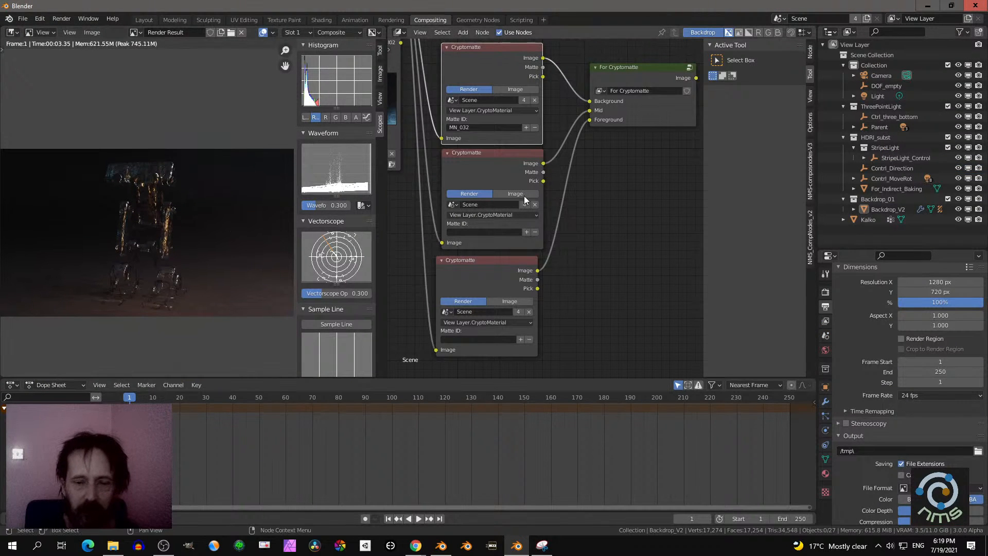
- Clear the Matte ID MN_032 from the Cryptomatte node that feeds the Background input
{"action": "left_click", "coordinate": [533, 127]}
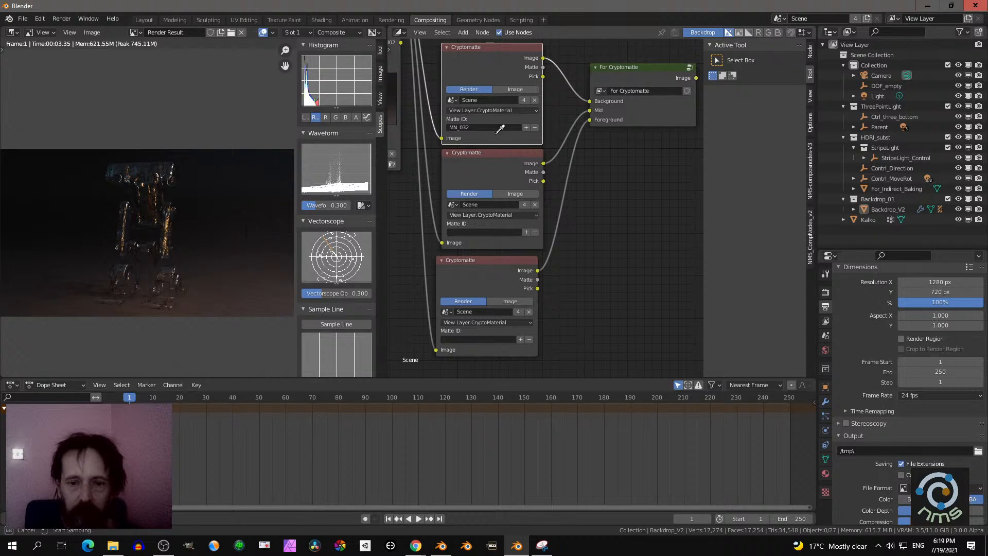
{"action": "left_click", "coordinate": [255, 274]}
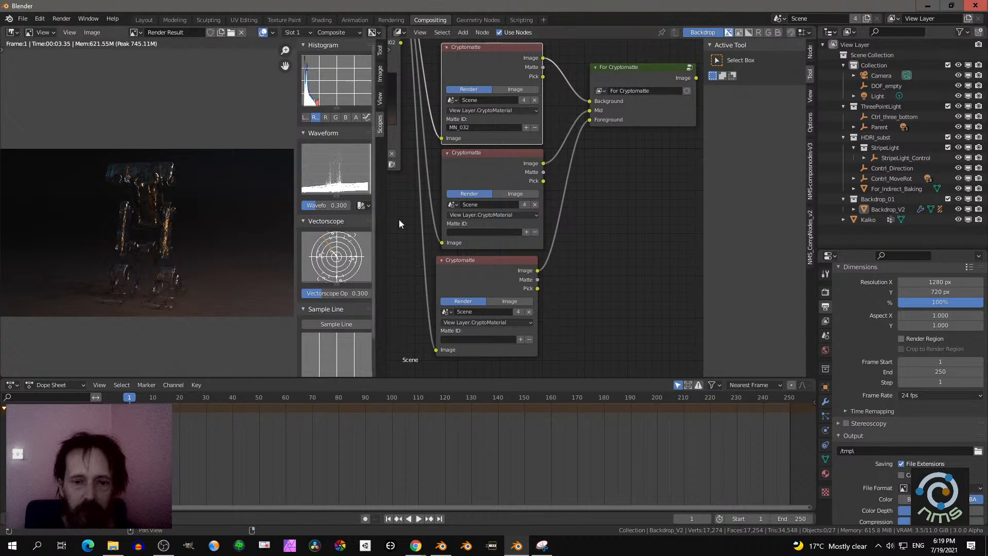
{"action": "left_click", "coordinate": [476, 128]}
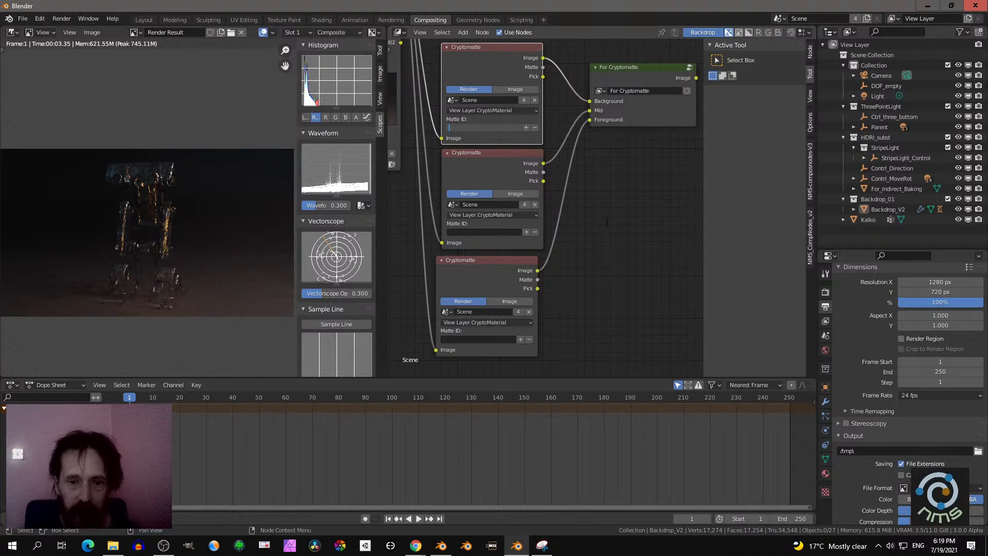
{"action": "key", "text": "Return"}
- Sample the backdrop material MN_011 into the Background Cryptomatte node and the robot's head into the Foreground Cryptomatte node
{"action": "left_click", "coordinate": [527, 129]}
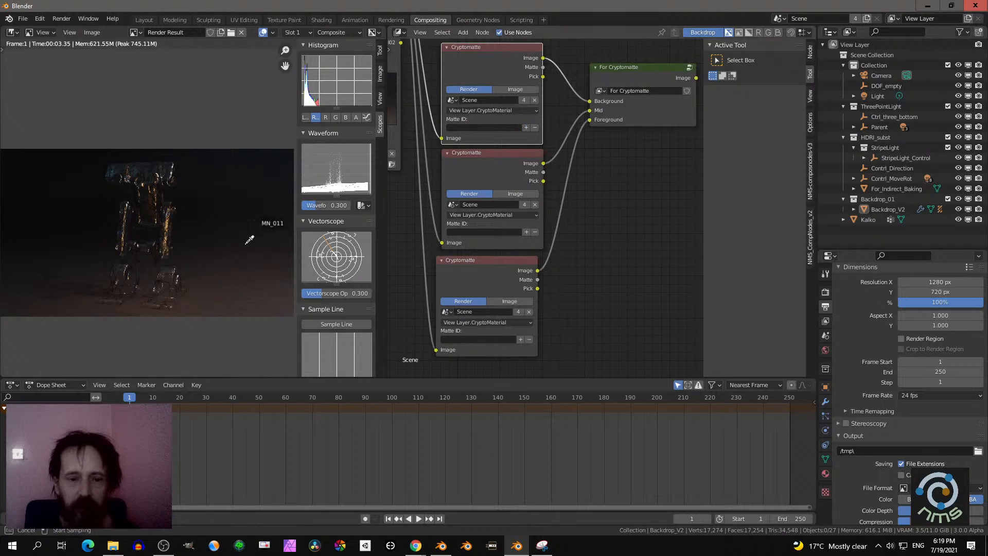
{"action": "left_click", "coordinate": [257, 260]}
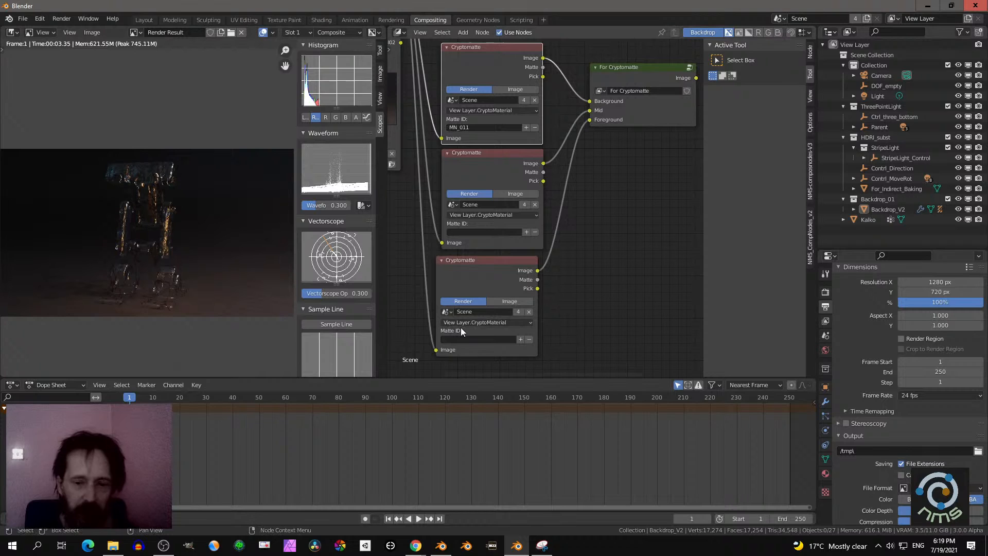
{"action": "left_click", "coordinate": [520, 339]}
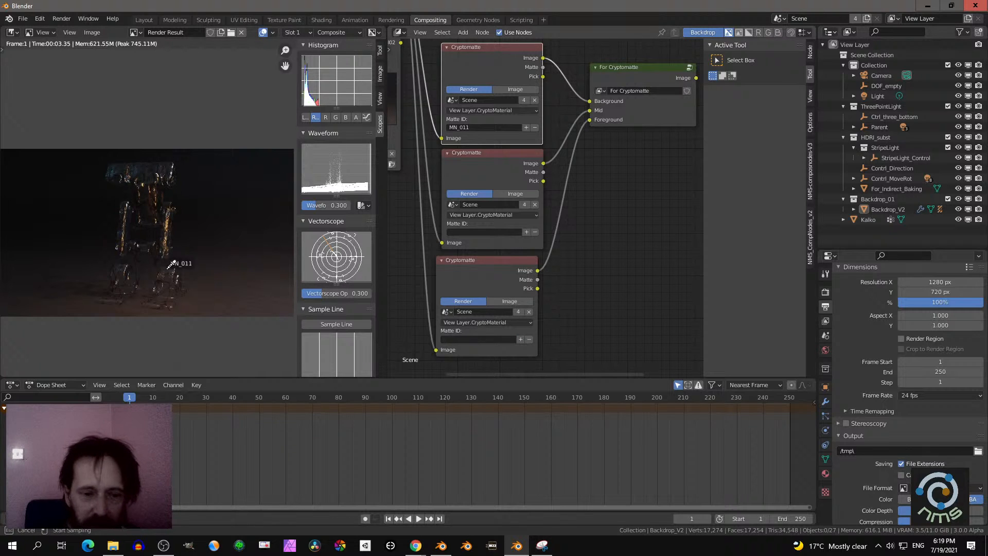
{"action": "left_click", "coordinate": [142, 174]}
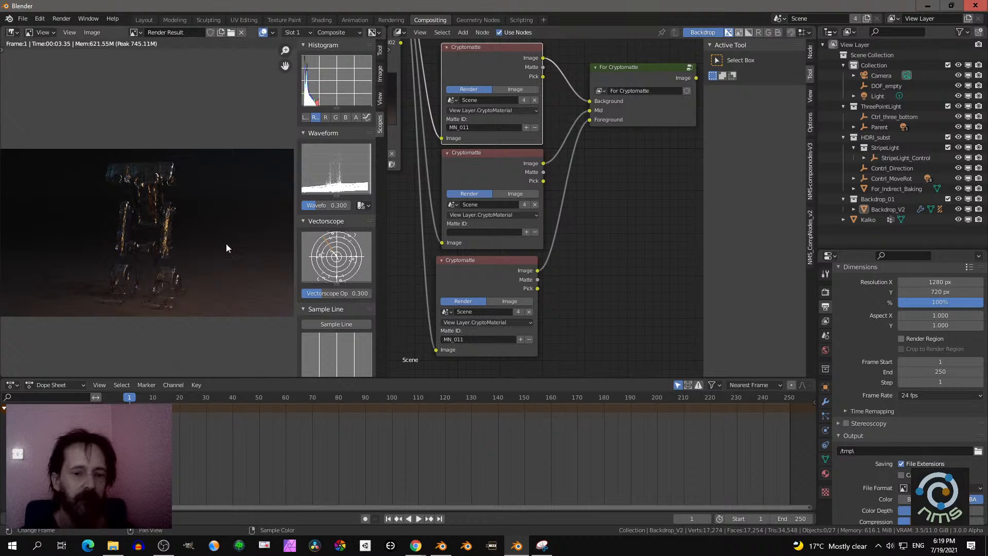
- Empty the Matte ID of both the Foreground and the Background Cryptomatte nodes
{"action": "left_click", "coordinate": [507, 343]}
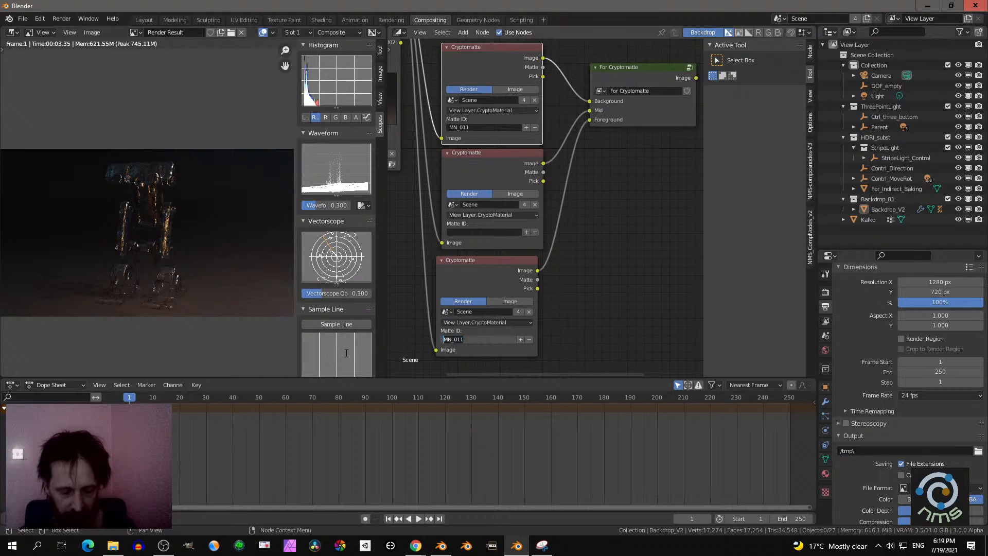
{"action": "left_click", "coordinate": [603, 311]}
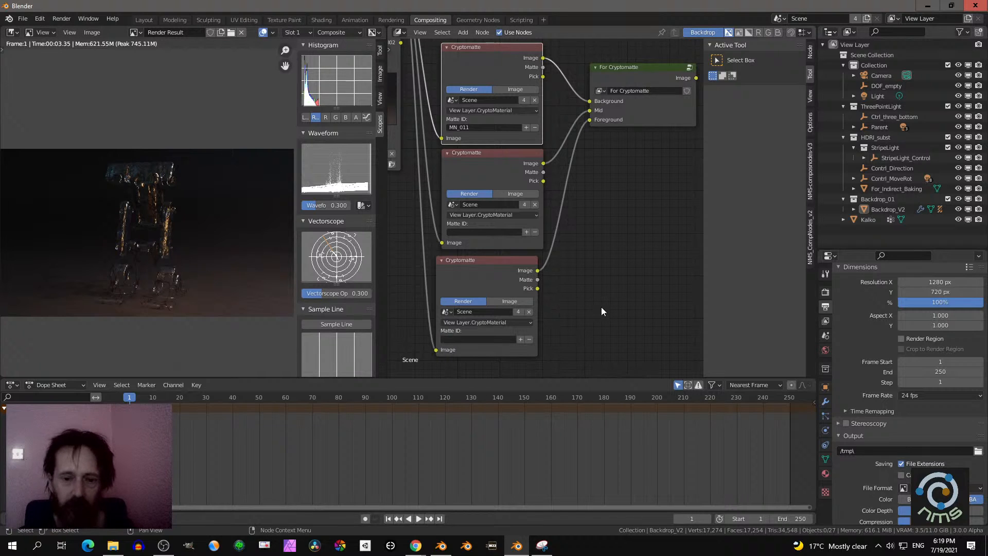
{"action": "left_click", "coordinate": [477, 127]}
{"action": "key", "text": "Return"}
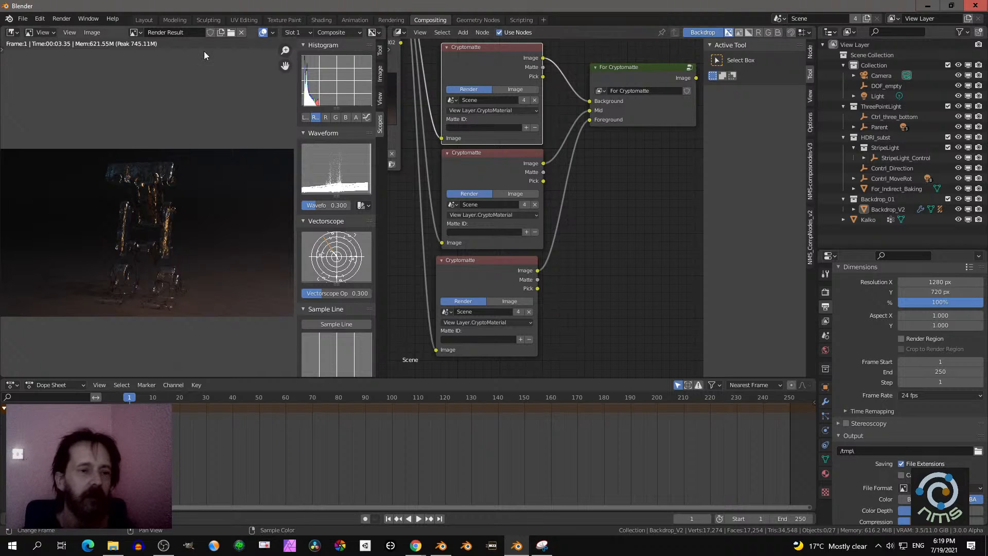
- In the Layout workspace, turn on the viewport overlays and delete the Kalko robot
{"action": "left_click", "coordinate": [144, 20]}
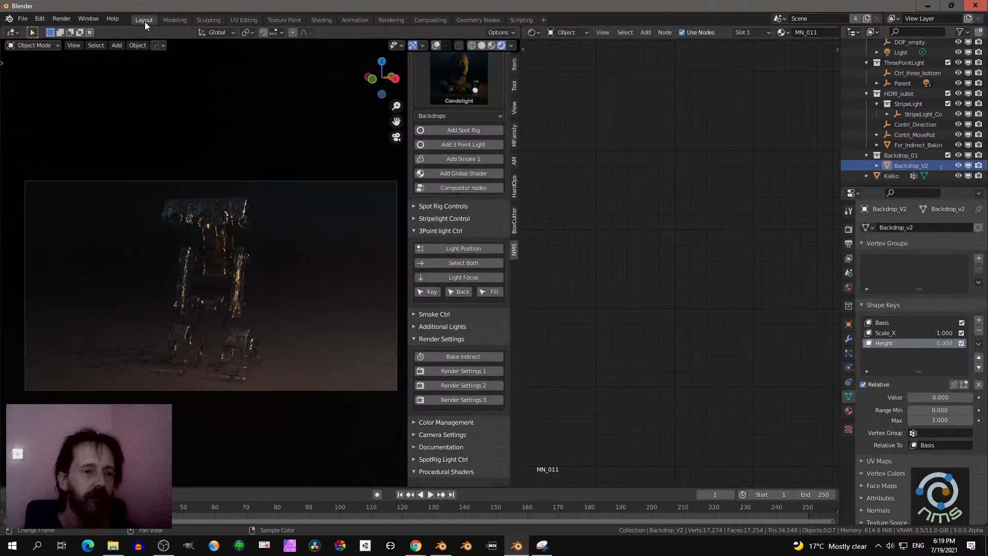
{"action": "left_click", "coordinate": [208, 223]}
{"action": "left_click", "coordinate": [444, 44]}
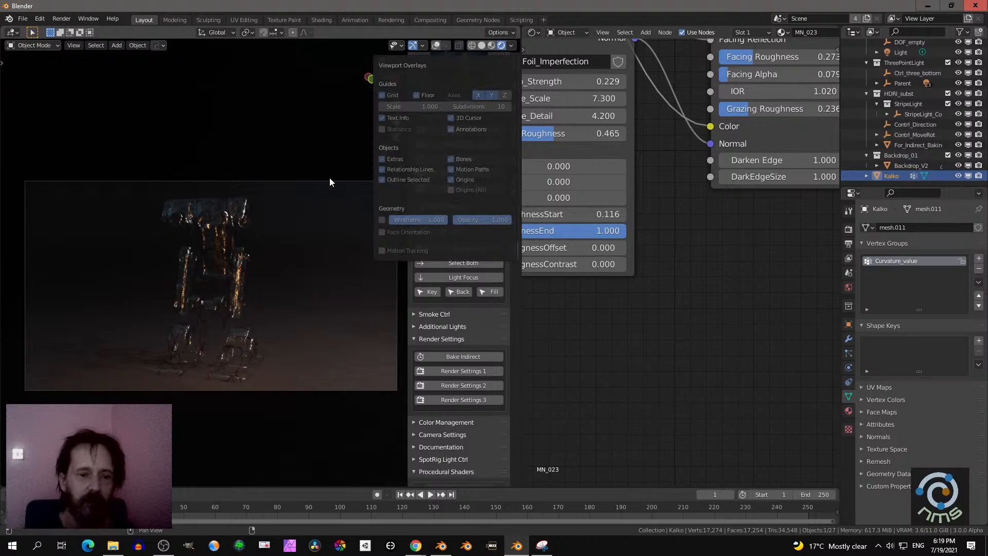
{"action": "left_click", "coordinate": [436, 45]}
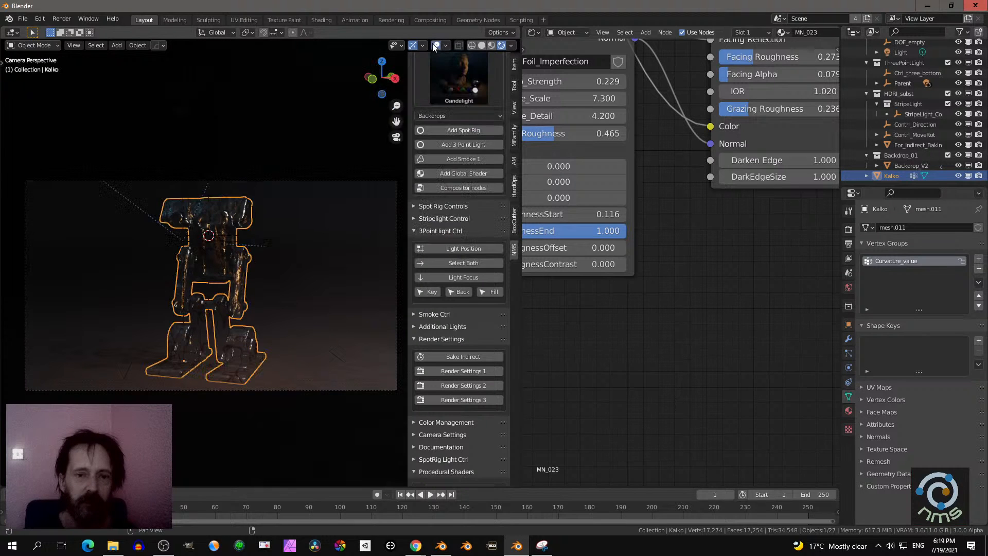
{"action": "key", "text": "x"}
{"action": "left_click", "coordinate": [223, 266]}
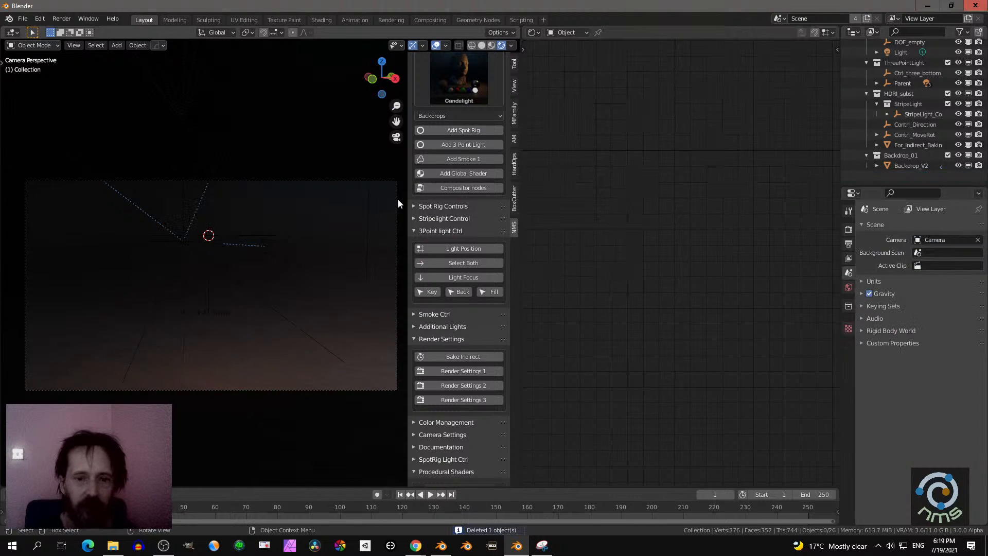
- Add the Kalko robot from the AlienRoboPack assets in the asset library
{"action": "left_click", "coordinate": [514, 140]}
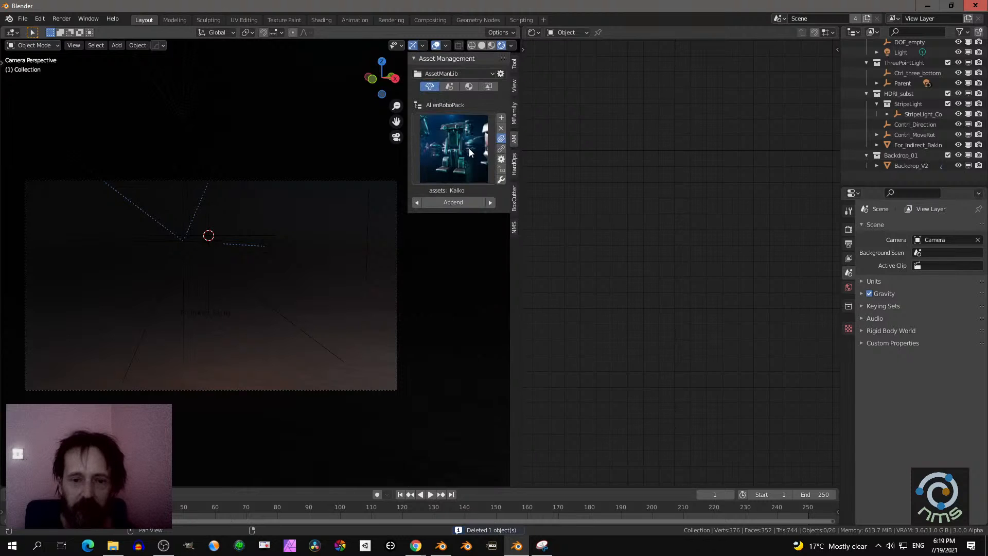
{"action": "left_click", "coordinate": [468, 148]}
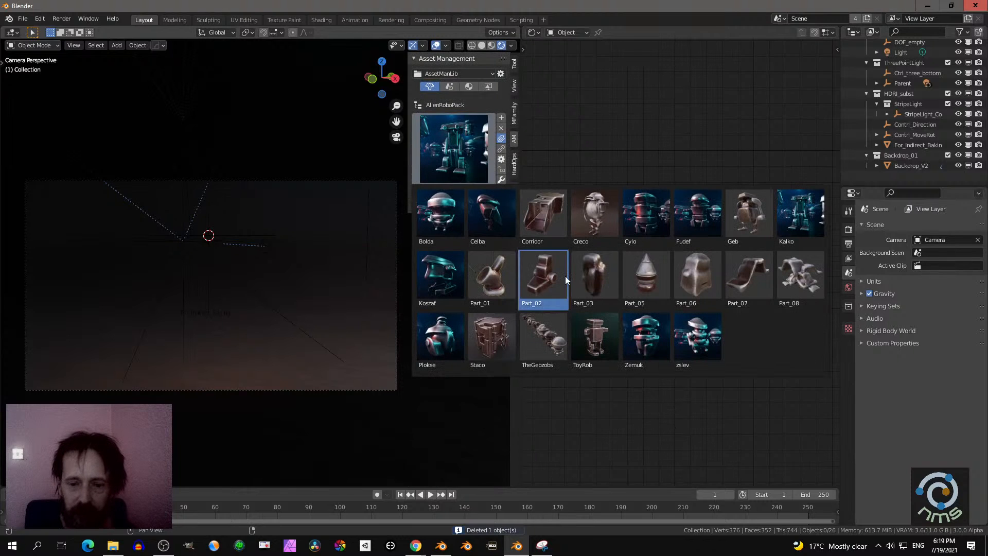
{"action": "left_click", "coordinate": [793, 213]}
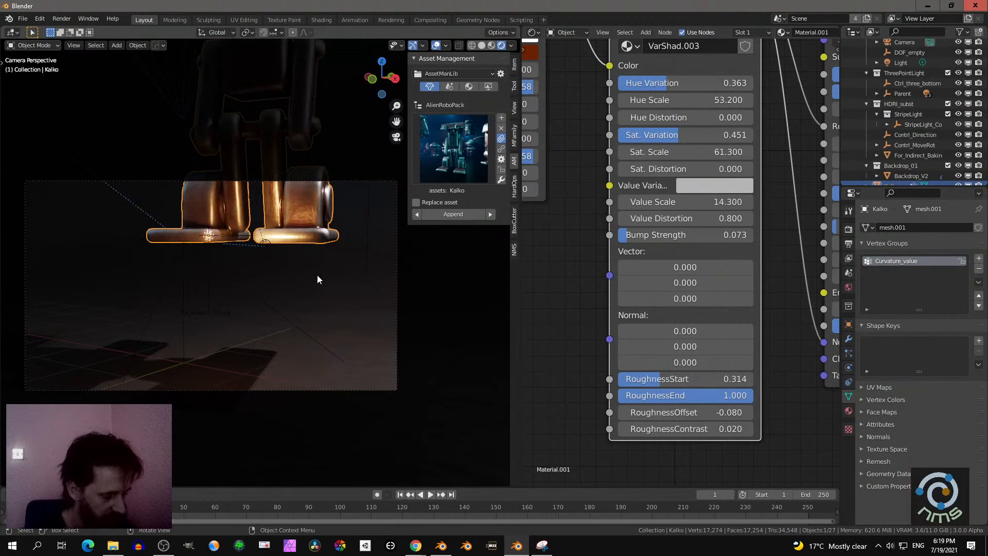
- Lower the new robot along the Z axis and scale it down until it fits inside the camera frame
{"action": "key", "text": "g"}
{"action": "key", "text": "z"}
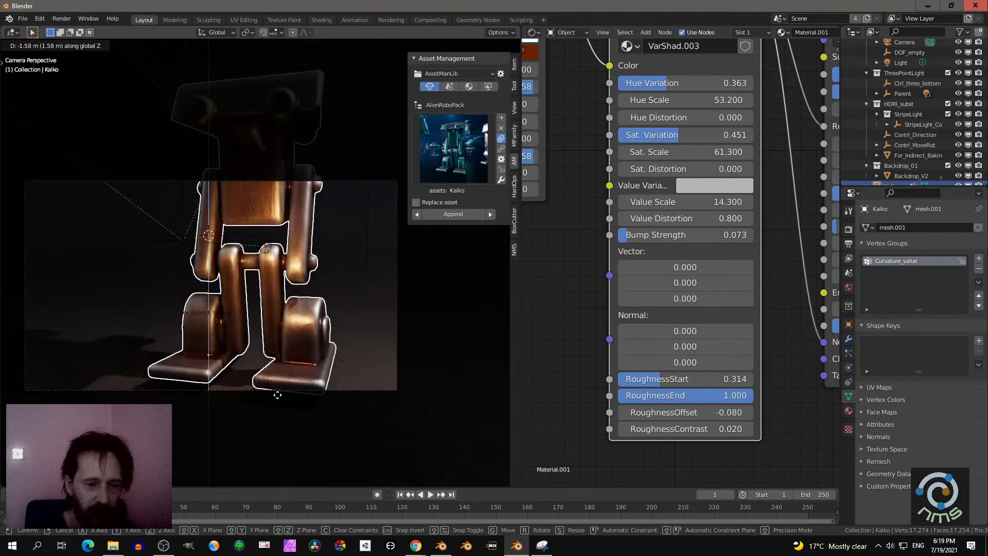
{"action": "left_click", "coordinate": [249, 60]}
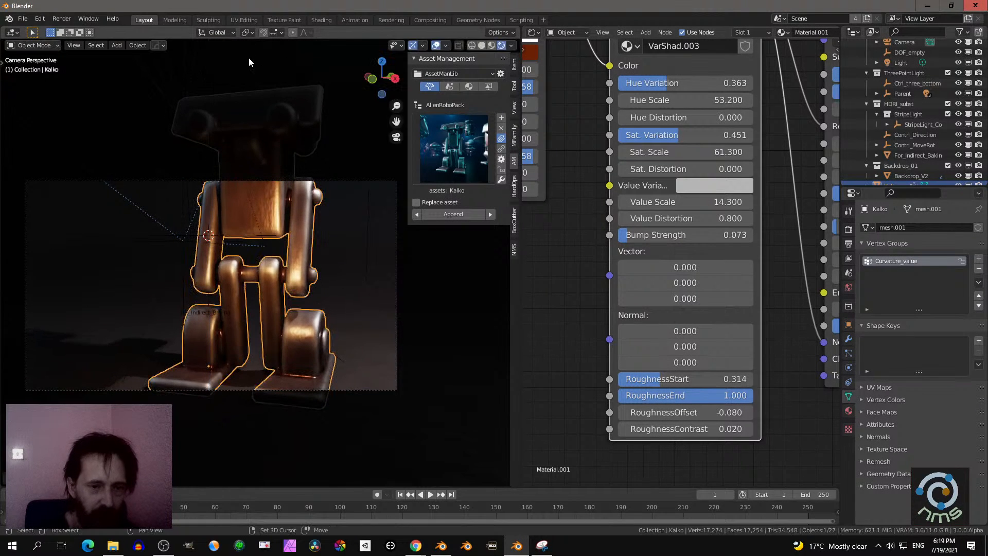
{"action": "key", "text": "s"}
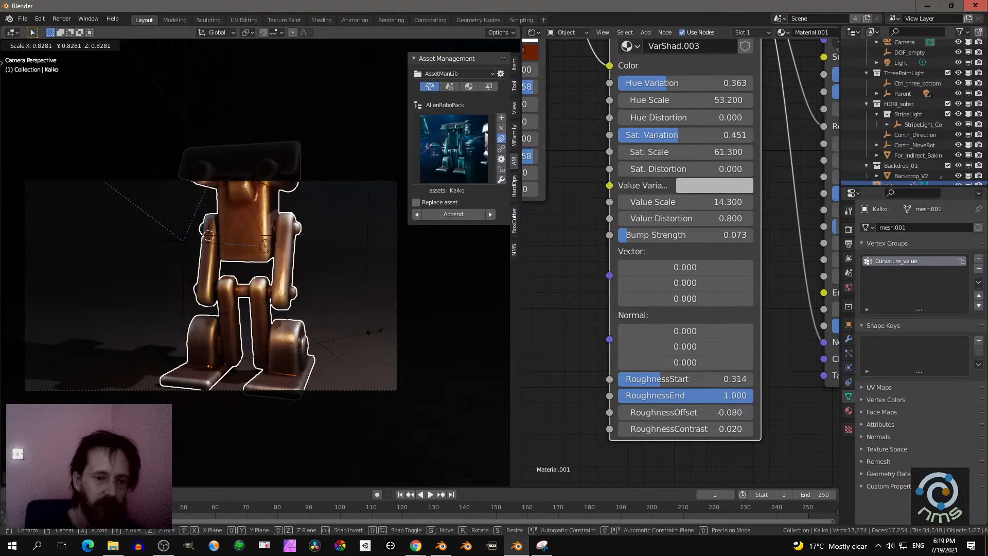
{"action": "left_click", "coordinate": [298, 292]}
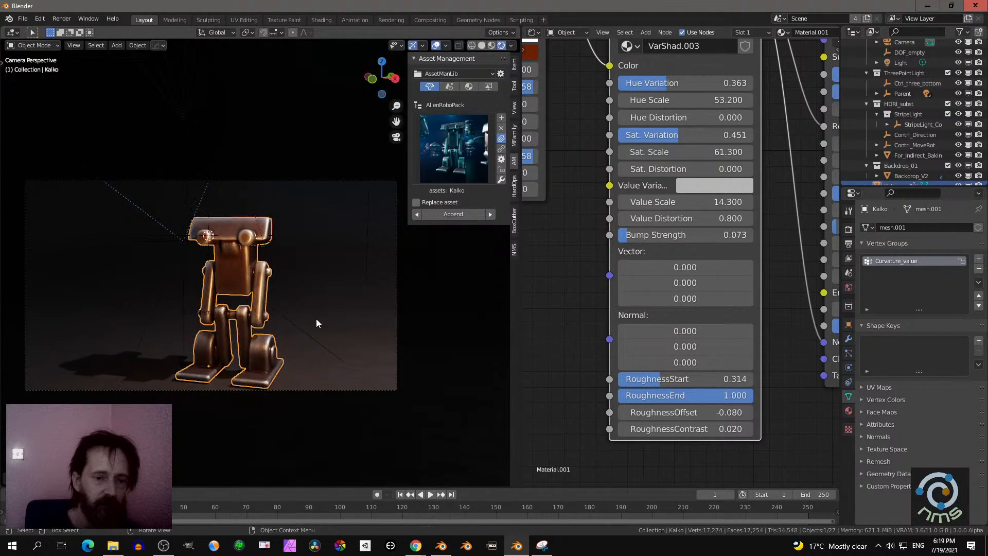
- Check the robot's placement in Solid shading and return the viewport to Rendered shading
{"action": "key", "text": "z"}
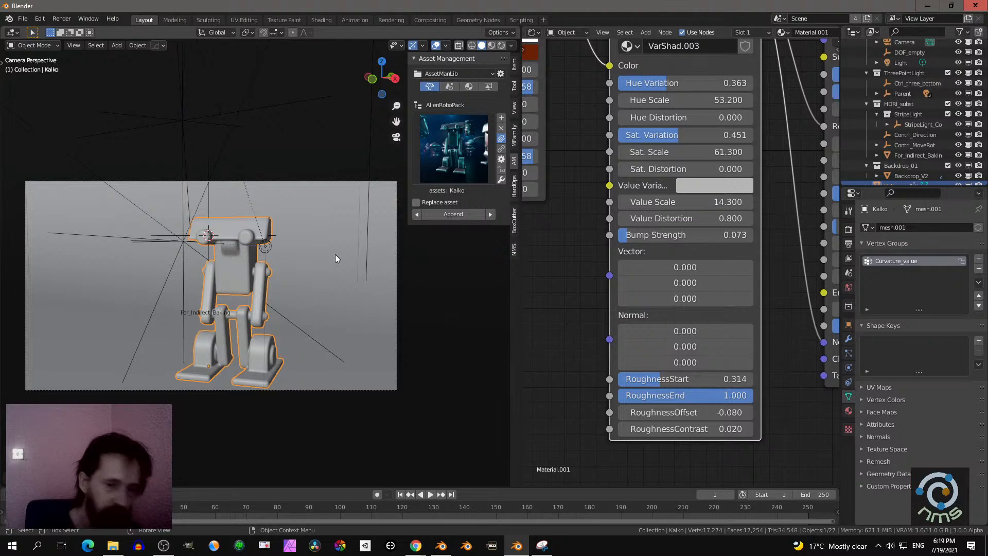
{"action": "key", "text": "z"}
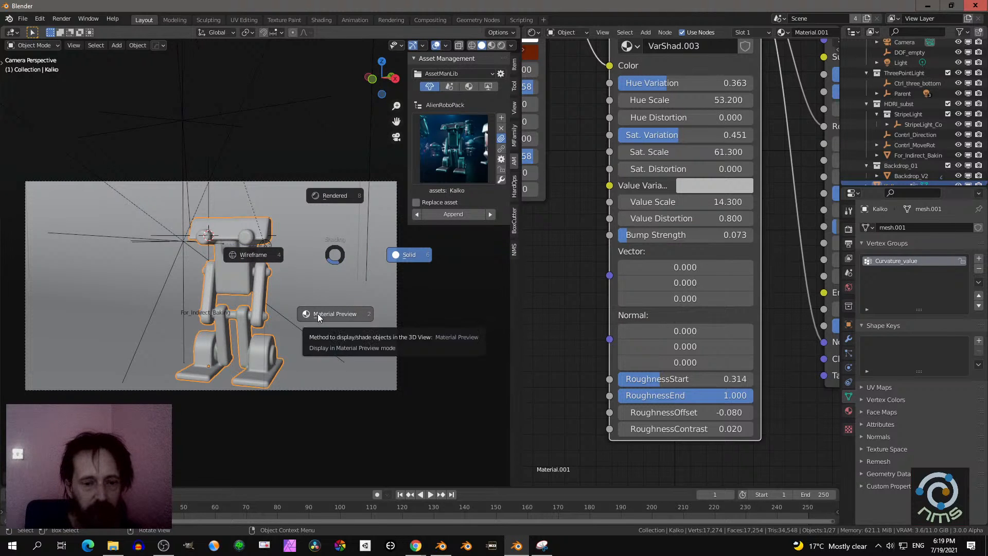
{"action": "left_click", "coordinate": [323, 197]}
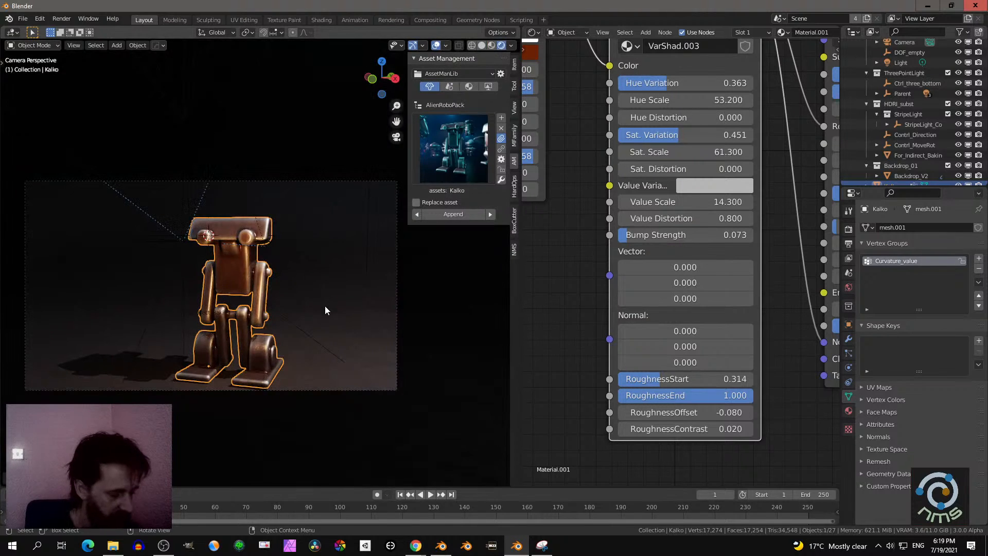
- Rotate the Kalko robot around the Z axis and move it about 0.7 m across the floor, keeping its height locked
{"action": "key", "text": "r"}
{"action": "key", "text": "z"}
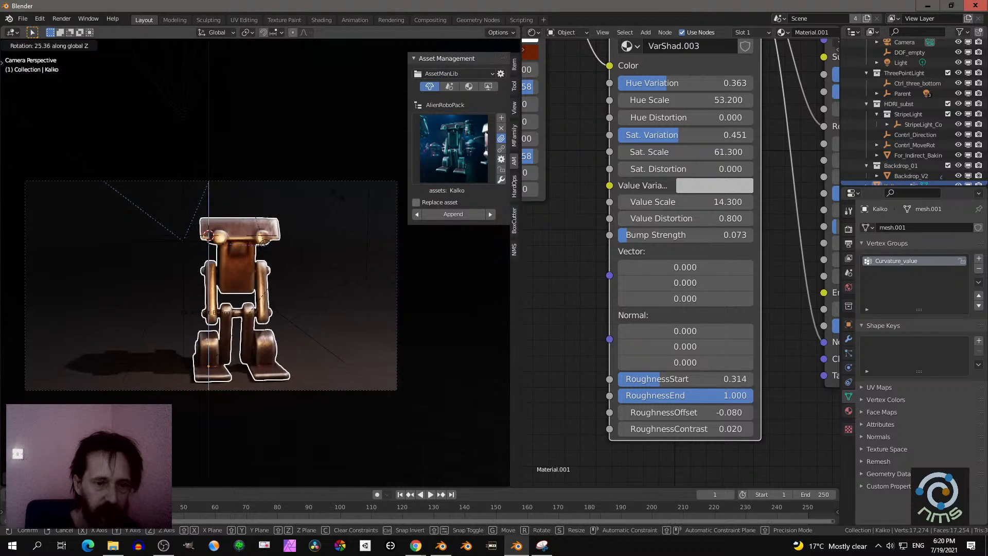
{"action": "left_click", "coordinate": [313, 147]}
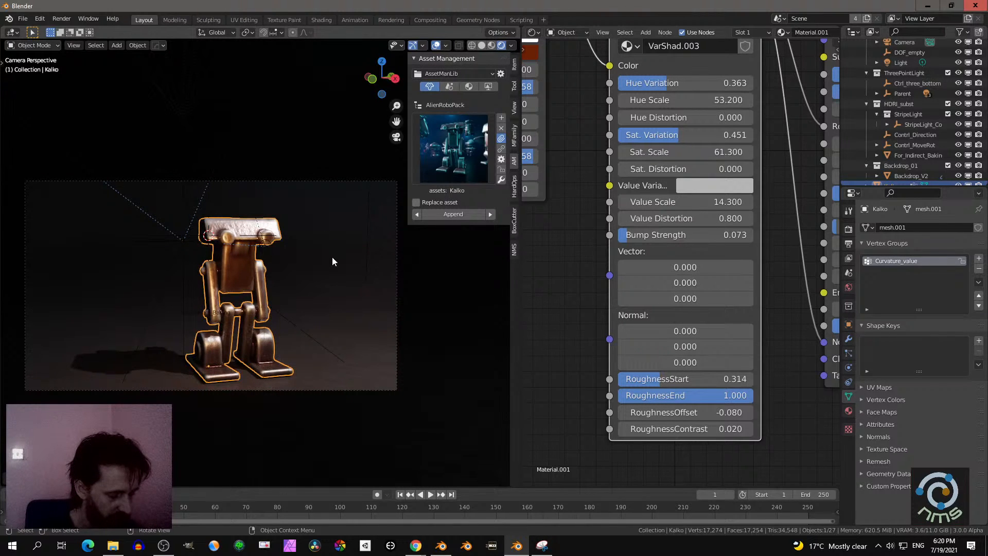
{"action": "key", "text": "g"}
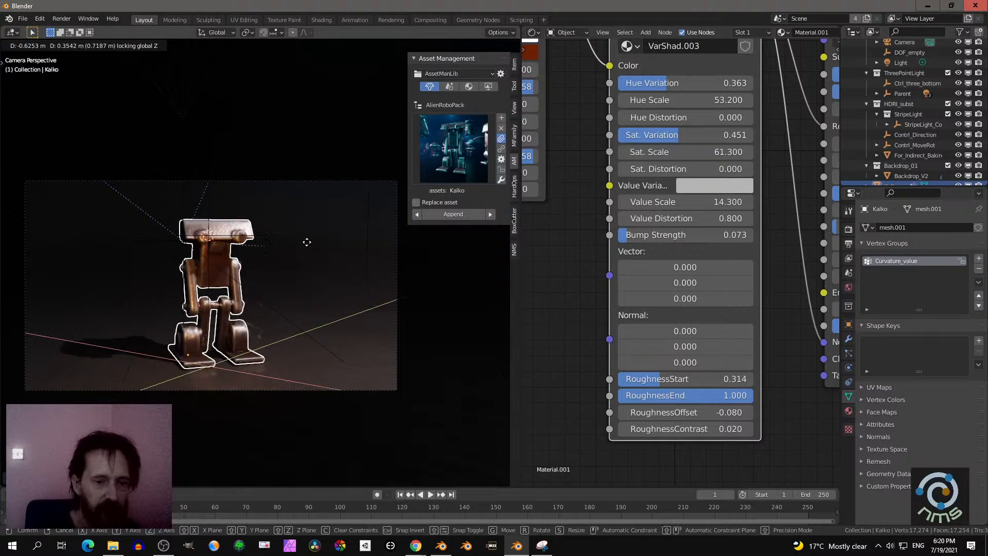
{"action": "left_click", "coordinate": [310, 248]}
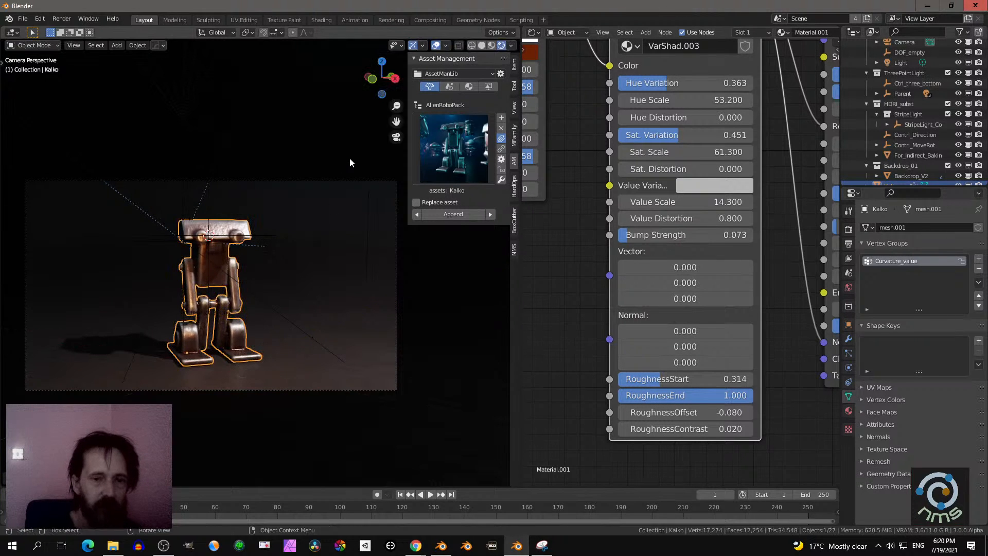
- Render the repositioned robot as a still image and close the render window
{"action": "left_click", "coordinate": [61, 19]}
{"action": "left_click", "coordinate": [64, 33]}
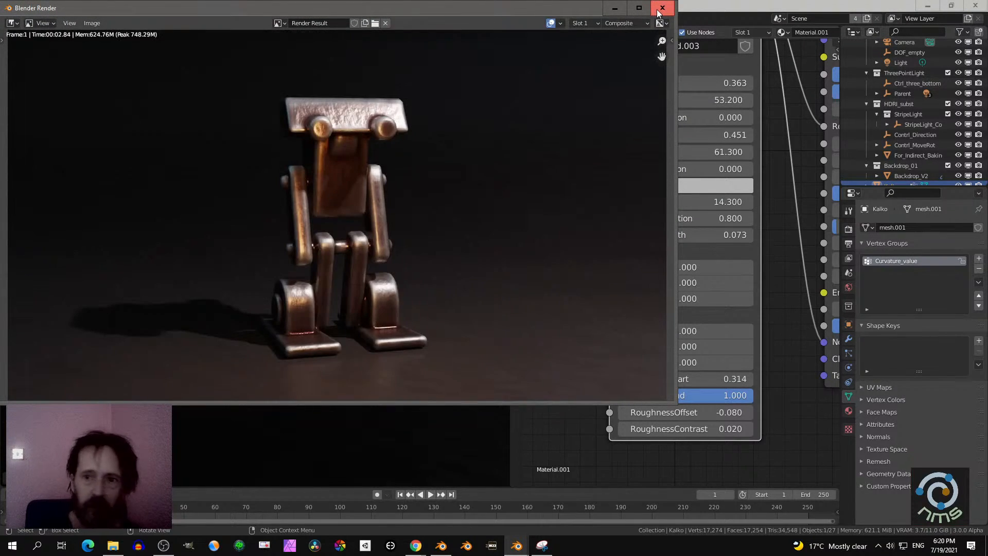
{"action": "left_click", "coordinate": [661, 9]}
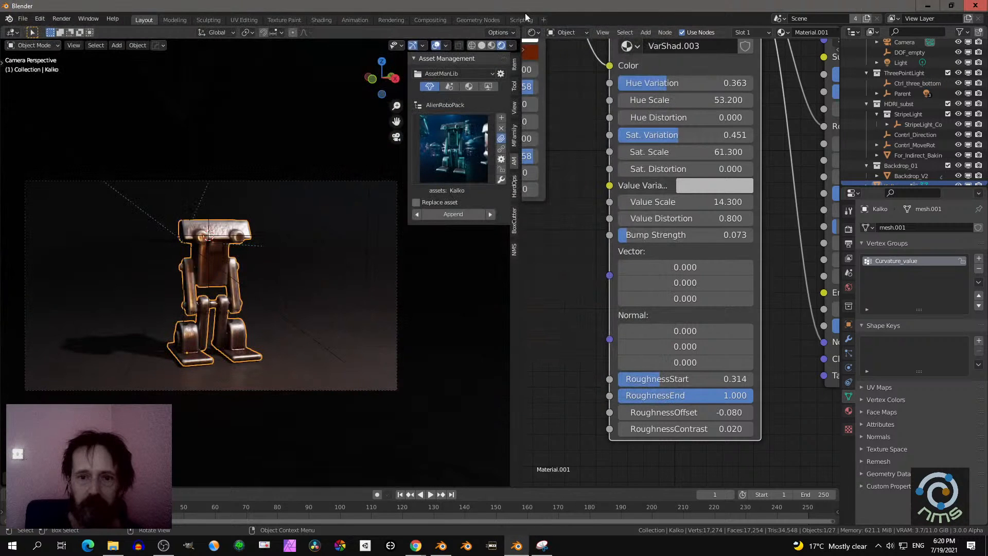
- In the Compositing workspace, pick the backdrop's MN_011 matte for the first Cryptomatte node and the robot's Material.001 matte for the third
{"action": "left_click", "coordinate": [477, 19]}
{"action": "left_click", "coordinate": [428, 19]}
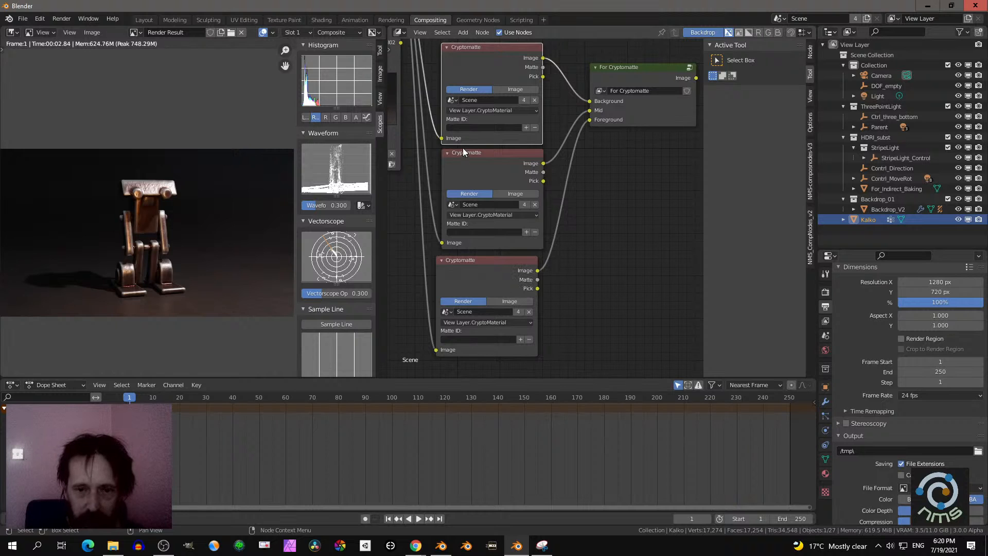
{"action": "scroll", "coordinate": [478, 114], "scroll_direction": "down", "scroll_amount": 1}
{"action": "scroll", "coordinate": [496, 147], "scroll_direction": "up", "scroll_amount": 1}
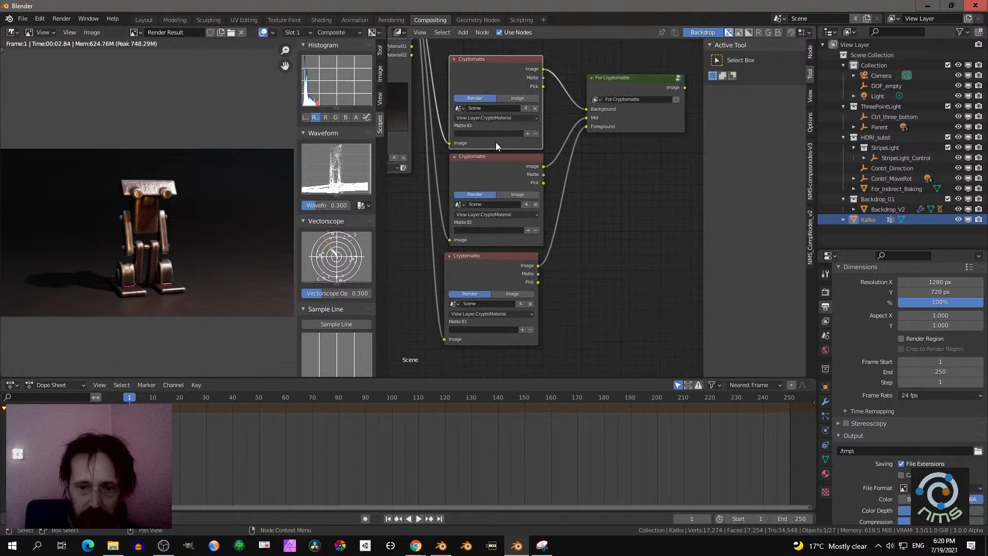
{"action": "left_click", "coordinate": [527, 135]}
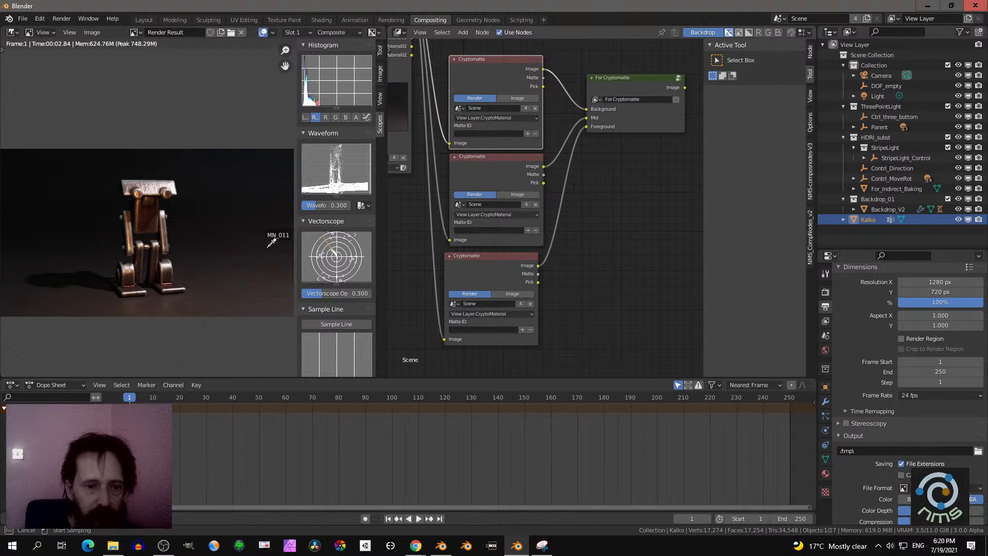
{"action": "left_click", "coordinate": [243, 259]}
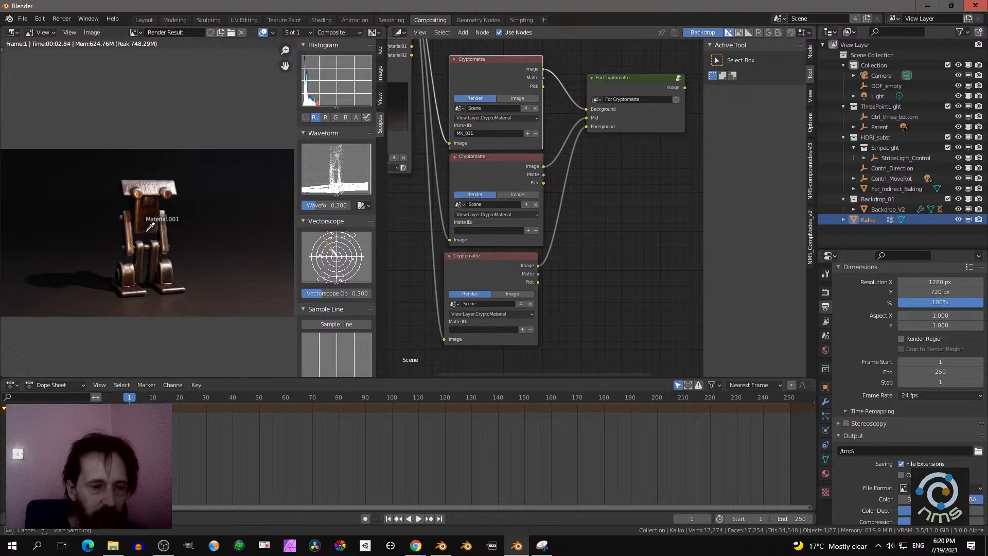
{"action": "left_click", "coordinate": [146, 221]}
- Connect the For Cryptomatte node's Image output to the Composite node's Image input
{"action": "scroll", "coordinate": [577, 217], "scroll_direction": "down", "scroll_amount": 1}
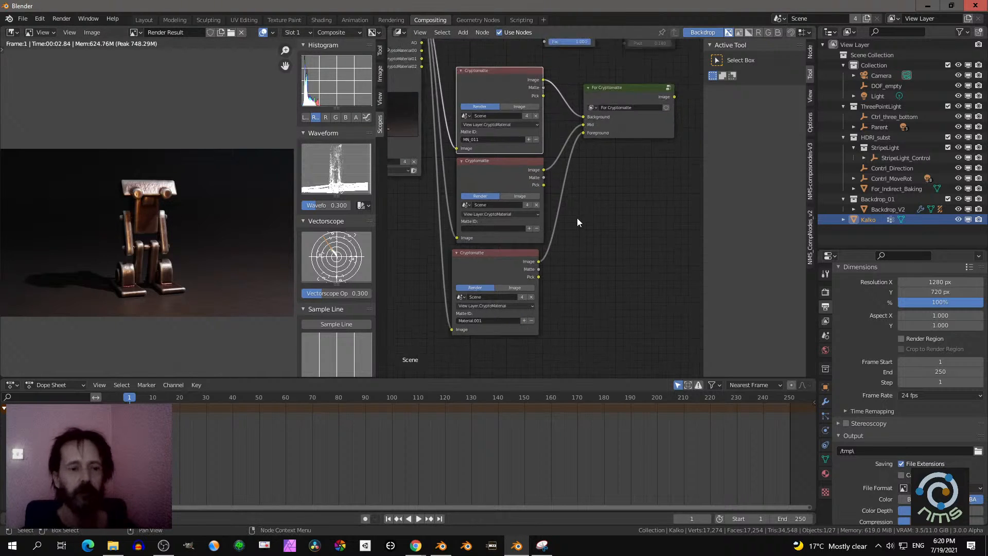
{"action": "middle_click_drag", "start_coordinate": [609, 194], "coordinate": [549, 236]}
{"action": "scroll", "coordinate": [570, 230], "scroll_direction": "down", "scroll_amount": 1}
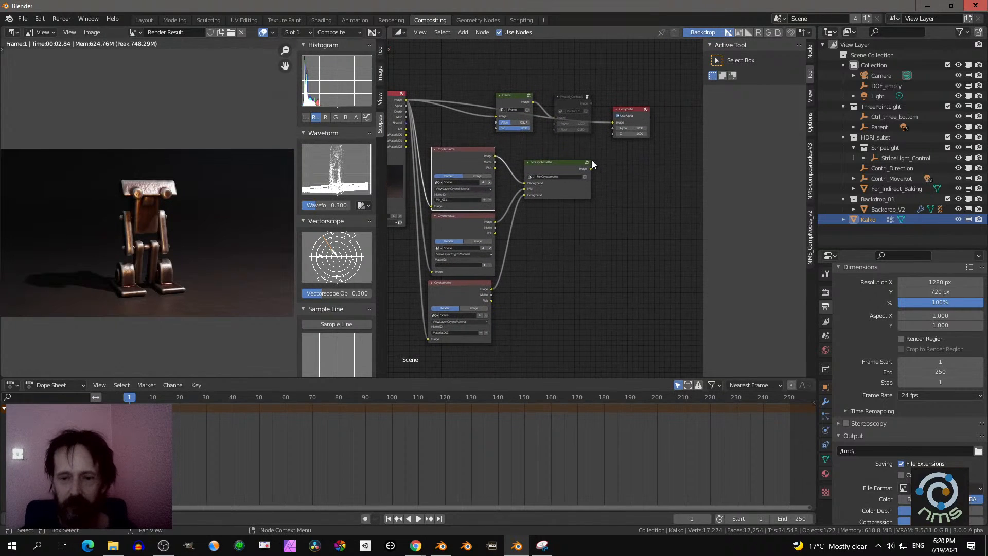
{"action": "left_click_drag", "start_coordinate": [591, 169], "coordinate": [618, 123]}
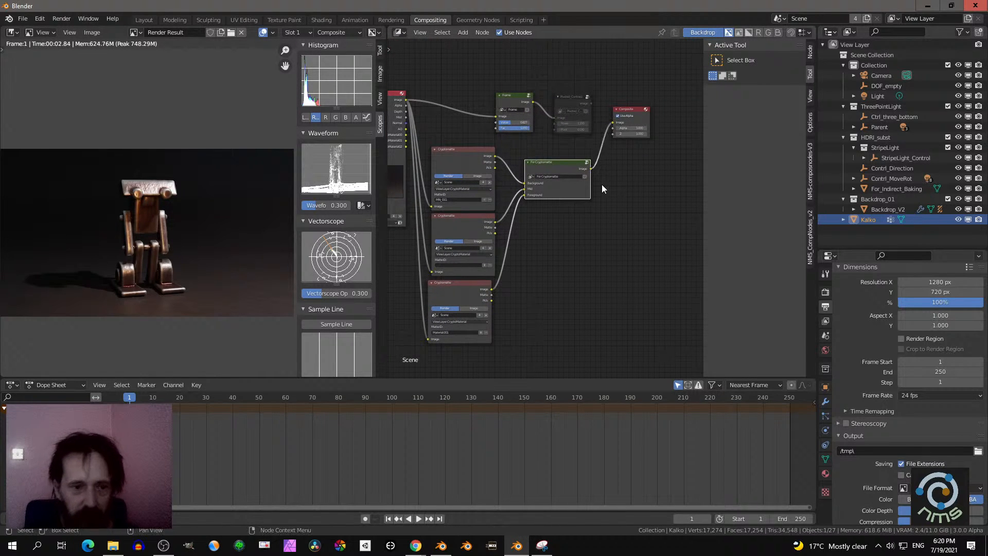
- Hide the scopes sidebar beside the render result and widen the image editor around the enlarged robot image
{"action": "key", "text": "n"}
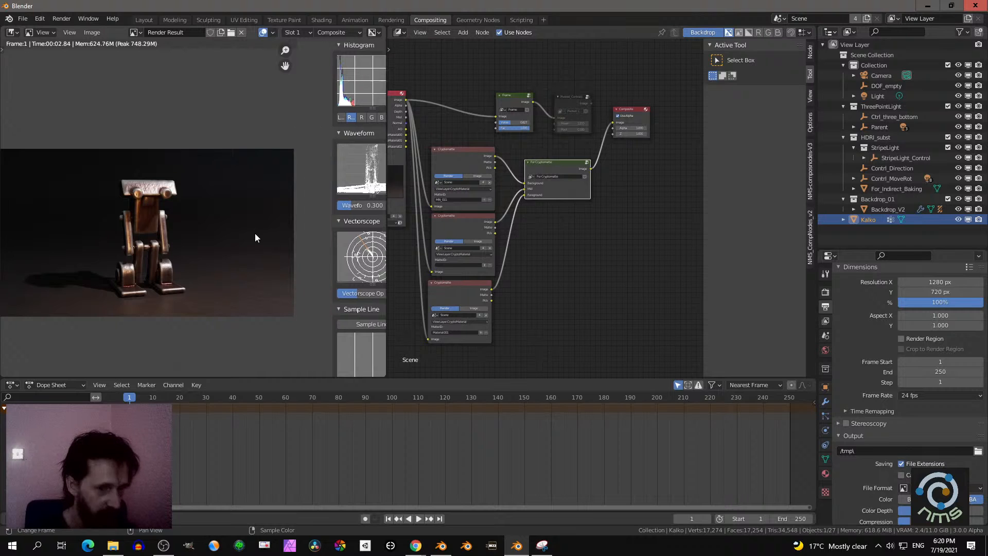
{"action": "scroll", "coordinate": [255, 234], "scroll_direction": "up", "scroll_amount": 1}
{"action": "middle_click_drag", "start_coordinate": [256, 235], "coordinate": [307, 217]}
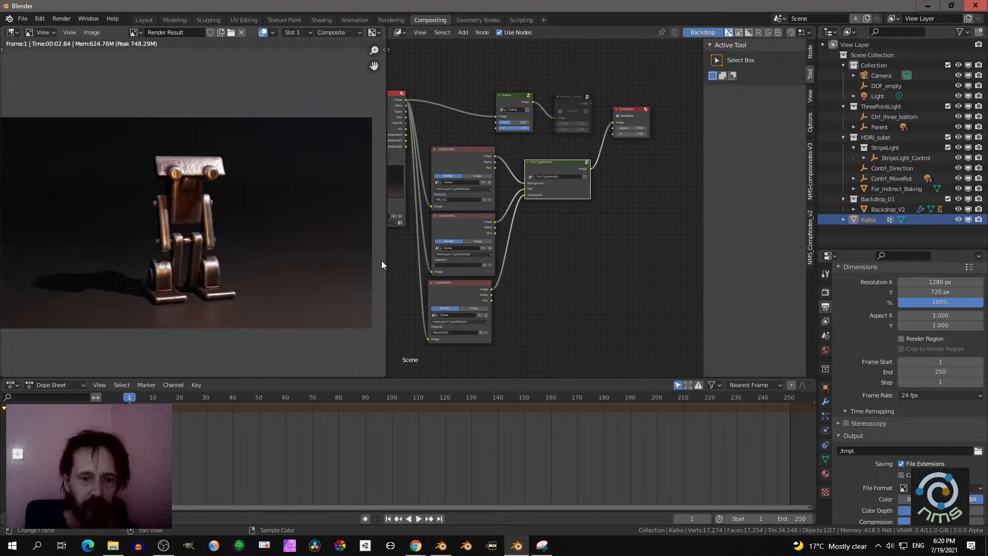
{"action": "left_click_drag", "start_coordinate": [382, 265], "coordinate": [454, 266]}
- Hide the node editor's sidebar, shrink the timeline, and rebalance the image and node editors to give the nodes more room
{"action": "middle_click_drag", "start_coordinate": [551, 257], "coordinate": [602, 248]}
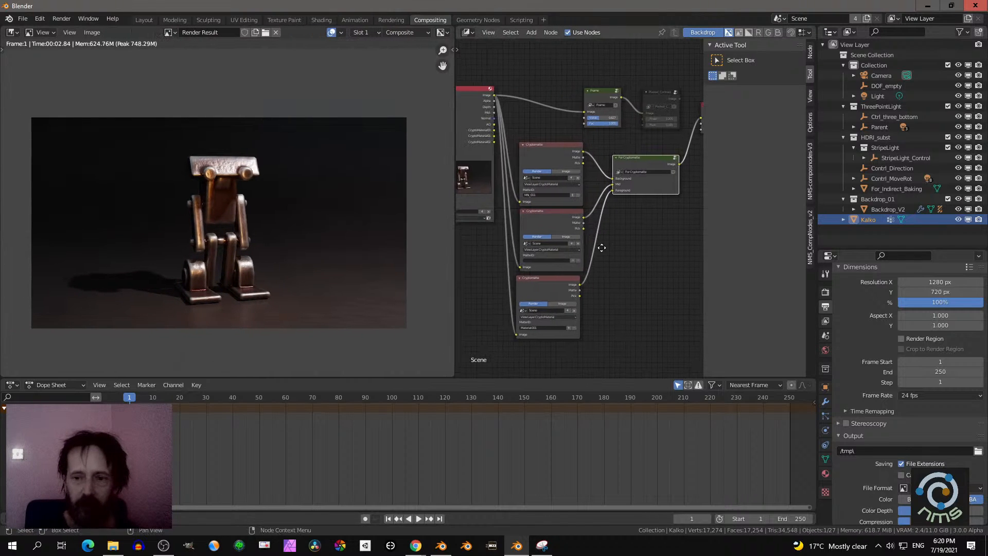
{"action": "key", "text": "n"}
{"action": "scroll", "coordinate": [609, 250], "scroll_direction": "up", "scroll_amount": 1}
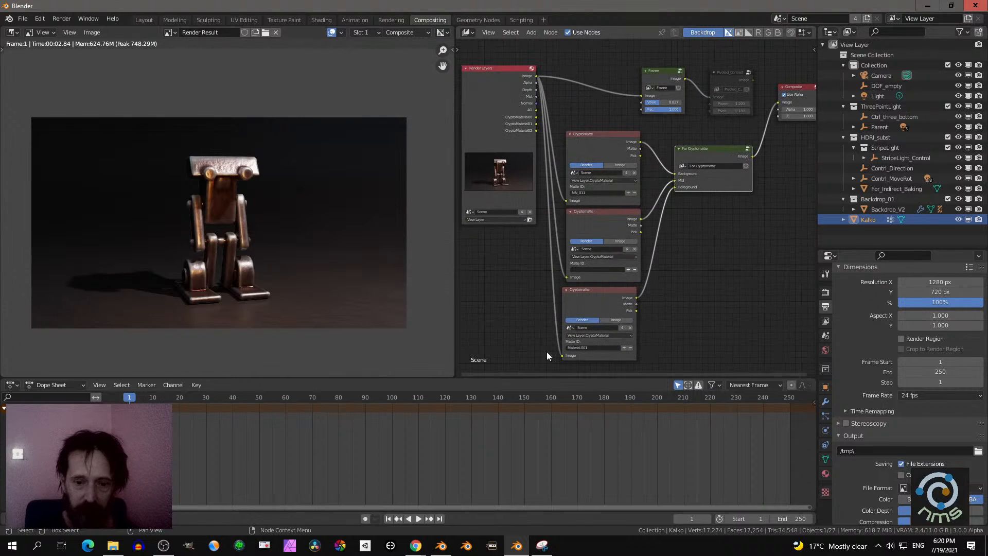
{"action": "left_click_drag", "start_coordinate": [531, 377], "coordinate": [469, 456]}
{"action": "left_click_drag", "start_coordinate": [453, 380], "coordinate": [417, 376]}
{"action": "scroll", "coordinate": [328, 368], "scroll_direction": "up", "scroll_amount": 2}
{"action": "scroll", "coordinate": [693, 369], "scroll_direction": "up", "scroll_amount": 3}
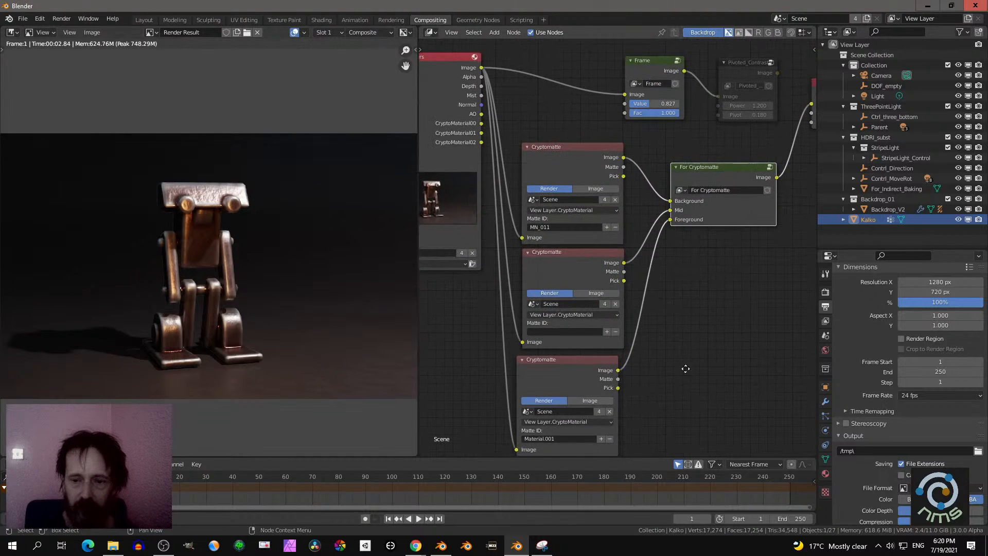
- Browse the NMS-composnodes-V3 collection for a node to add to the compositing tree
{"action": "mouse_move", "coordinate": [706, 302]}
{"action": "middle_mouse_down"}
{"action": "mouse_move", "coordinate": [666, 322]}
{"action": "mouse_move", "coordinate": [704, 302]}
{"action": "middle_mouse_up"}
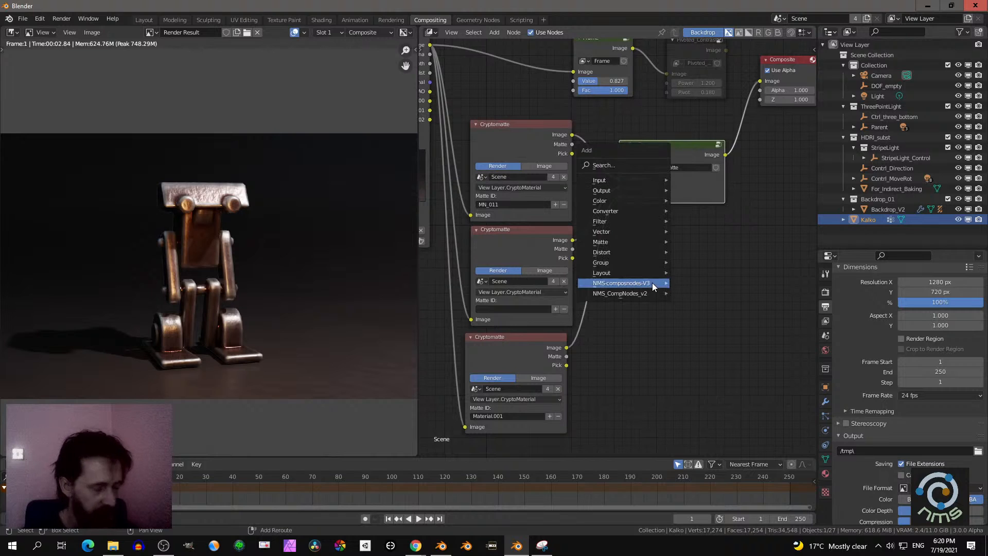
{"action": "key", "text": "shift+a"}
{"action": "mouse_move", "coordinate": [650, 283]}
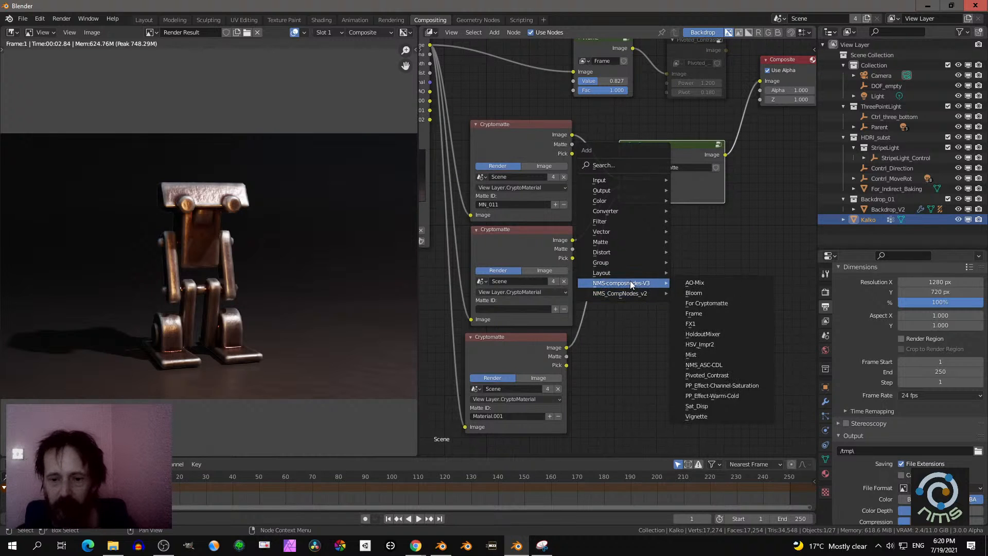
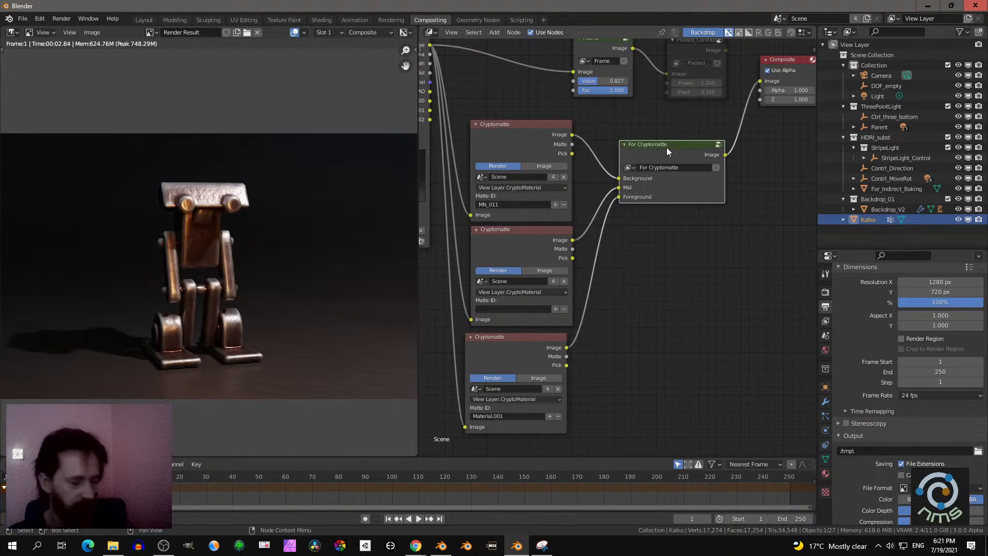
- Open the For Cryptomatte node group for editing and lower the Background node's Value to 0.000
{"action": "key", "text": "Tab"}
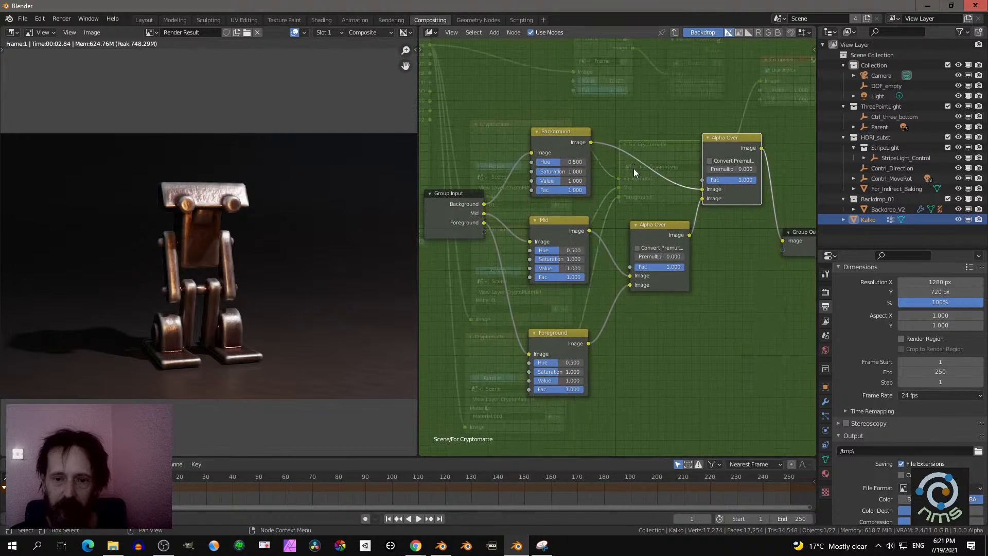
{"action": "mouse_move", "coordinate": [563, 180]}
{"action": "left_mouse_down"}
{"action": "mouse_move", "coordinate": [540, 180]}
{"action": "mouse_move", "coordinate": [588, 180]}
{"action": "mouse_move", "coordinate": [554, 174]}
{"action": "left_mouse_up"}
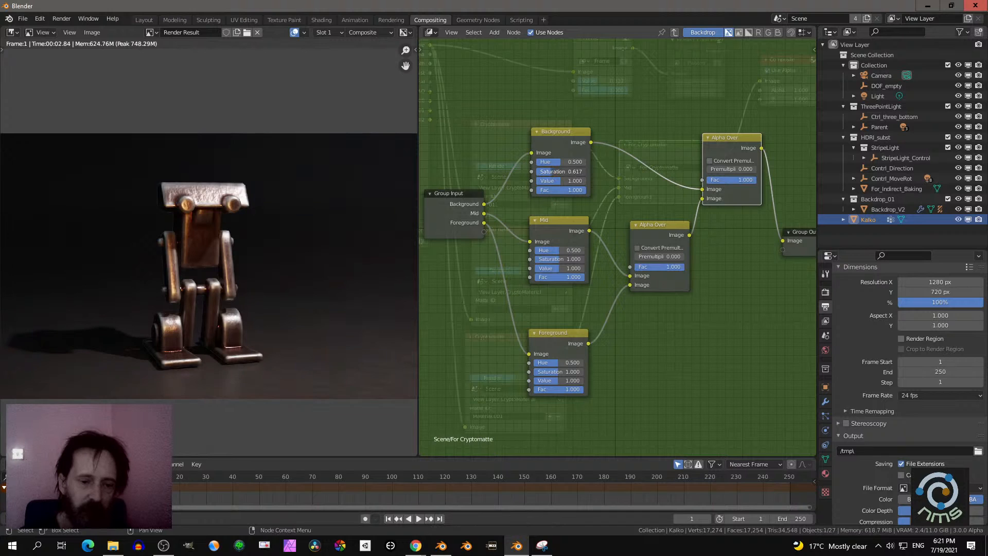
{"action": "right_click", "coordinate": [549, 174]}
{"action": "left_click_drag", "start_coordinate": [553, 182], "coordinate": [515, 183]}
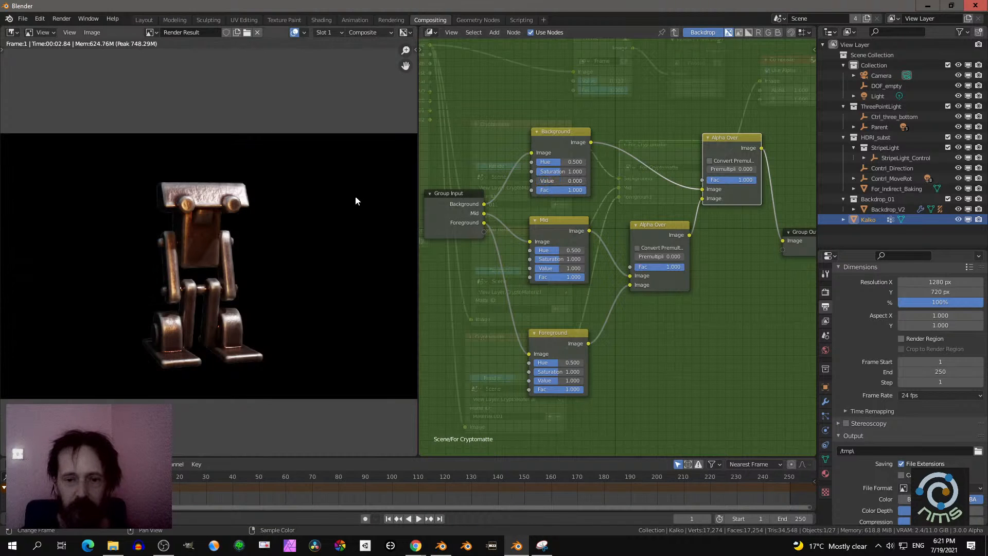
- Examine the robot's matte edges against the blacked-out background in the render result at close range
{"action": "scroll", "coordinate": [255, 229], "scroll_direction": "up", "scroll_amount": 6}
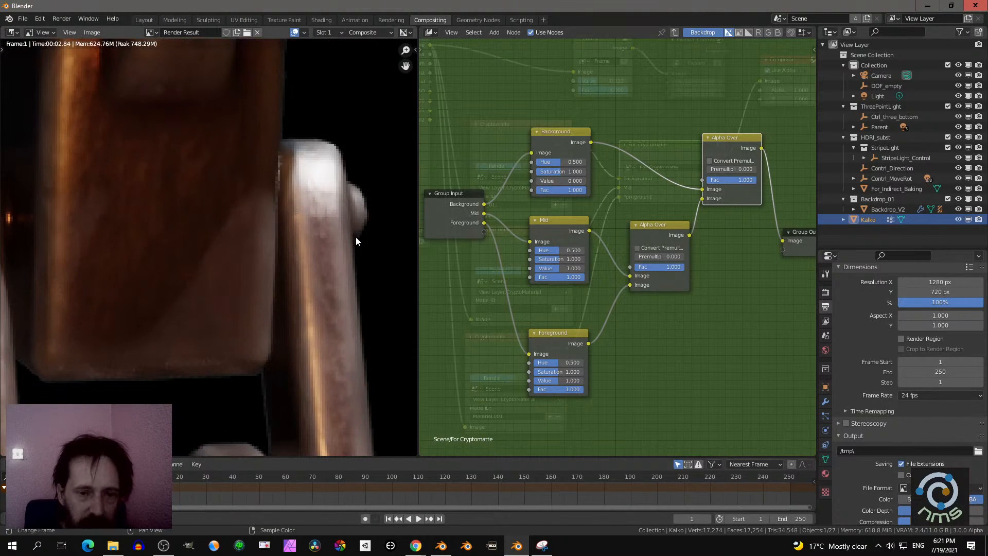
{"action": "middle_click_drag", "start_coordinate": [309, 173], "coordinate": [333, 153]}
{"action": "scroll", "coordinate": [332, 153], "scroll_direction": "up", "scroll_amount": 2}
{"action": "middle_click_drag", "start_coordinate": [295, 209], "coordinate": [209, 307]}
{"action": "scroll", "coordinate": [209, 306], "scroll_direction": "up", "scroll_amount": 5}
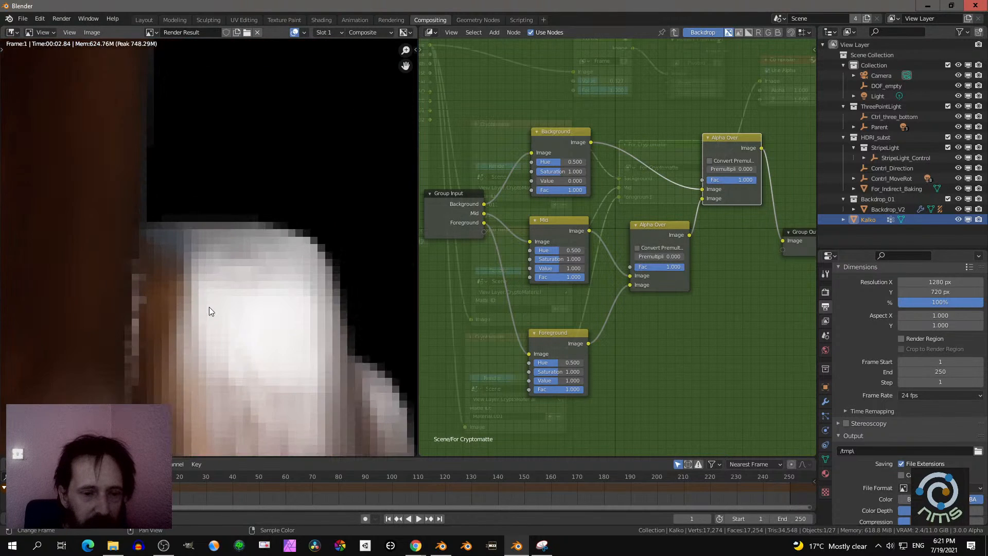
{"action": "scroll", "coordinate": [340, 250], "scroll_direction": "down", "scroll_amount": 12}
{"action": "middle_click_drag", "start_coordinate": [304, 250], "coordinate": [360, 193]}
- Set the Background node's Hue to 0.000, Saturation to 2.000 and Value to 1.017, and check the robot's edges in the render result
{"action": "left_click_drag", "start_coordinate": [552, 181], "coordinate": [533, 162]}
{"action": "scroll", "coordinate": [299, 232], "scroll_direction": "up", "scroll_amount": 5}
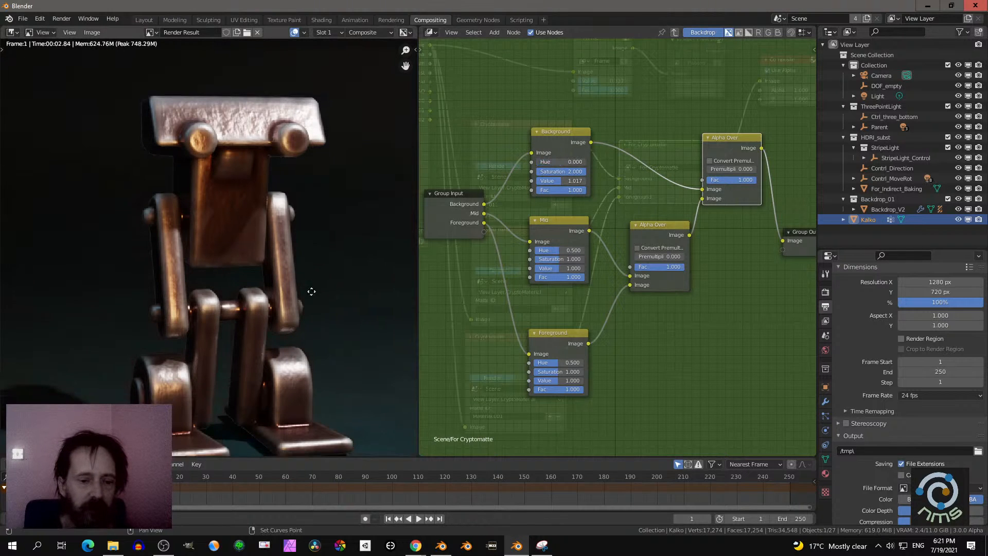
{"action": "middle_click_drag", "start_coordinate": [292, 206], "coordinate": [155, 349]}
{"action": "scroll", "coordinate": [311, 298], "scroll_direction": "up", "scroll_amount": 5}
{"action": "scroll", "coordinate": [274, 249], "scroll_direction": "up", "scroll_amount": 3}
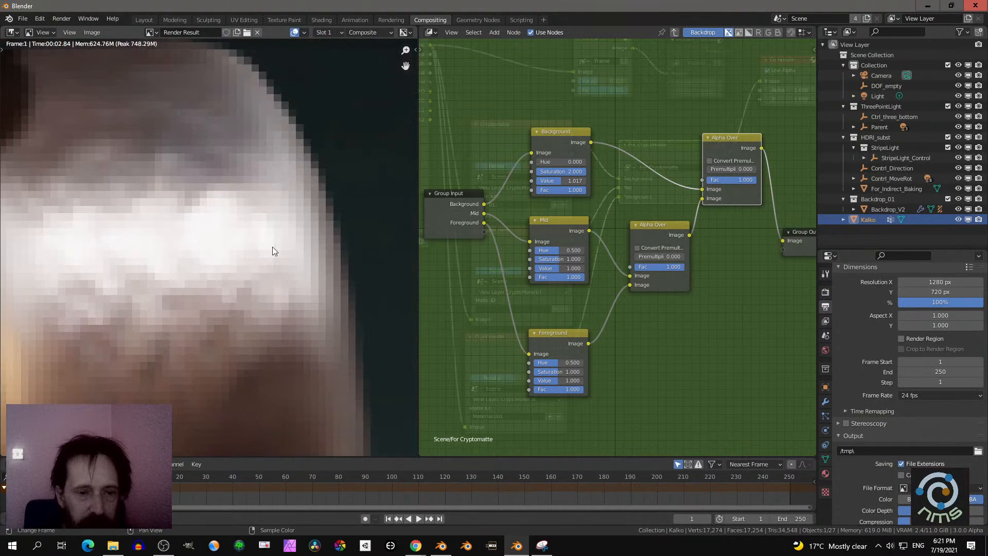
{"action": "scroll", "coordinate": [296, 189], "scroll_direction": "down", "scroll_amount": 8}
{"action": "middle_click_drag", "start_coordinate": [167, 200], "coordinate": [346, 256]}
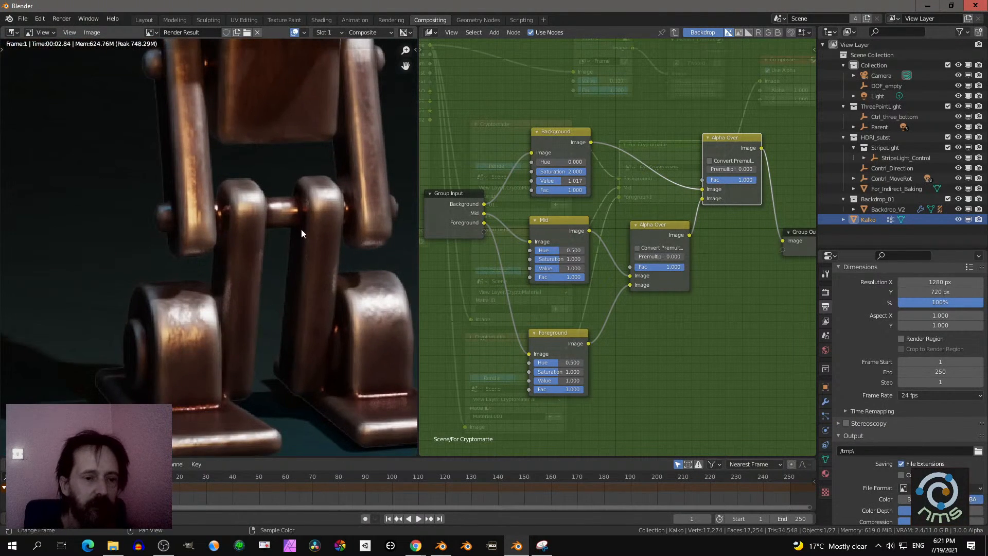
{"action": "scroll", "coordinate": [300, 228], "scroll_direction": "down", "scroll_amount": 3}
{"action": "middle_click_drag", "start_coordinate": [300, 228], "coordinate": [244, 262]}
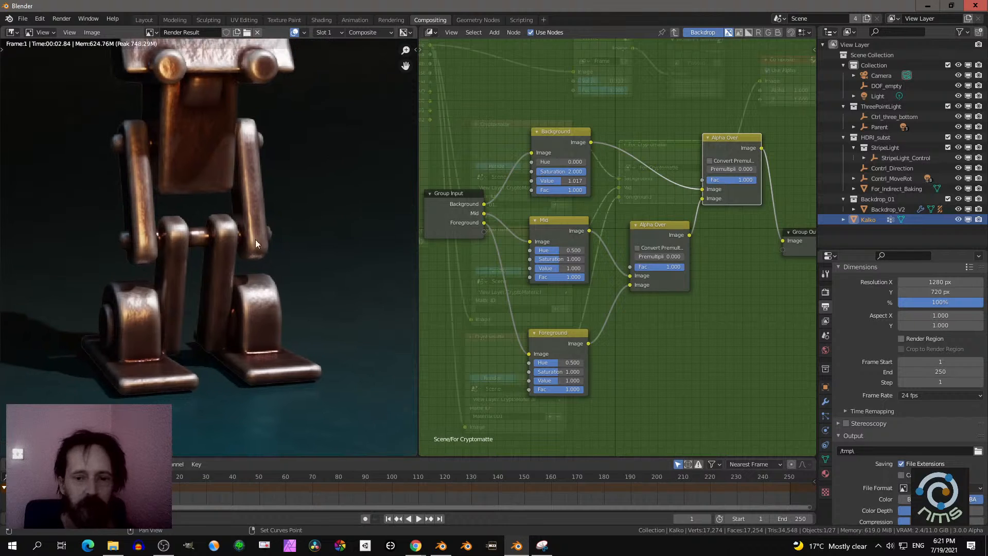
- Reset the Background node's Saturation to 1.000 and check the whole robot image
{"action": "left_click", "coordinate": [568, 173]}
{"action": "type", "text": "2.0"}
{"action": "key", "text": "Return"}
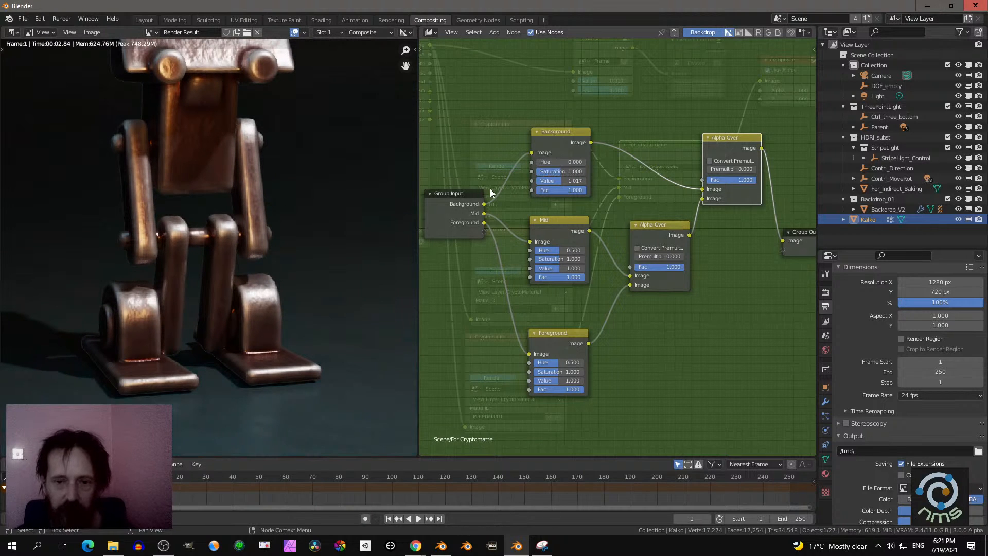
{"action": "scroll", "coordinate": [344, 277], "scroll_direction": "down", "scroll_amount": 3}
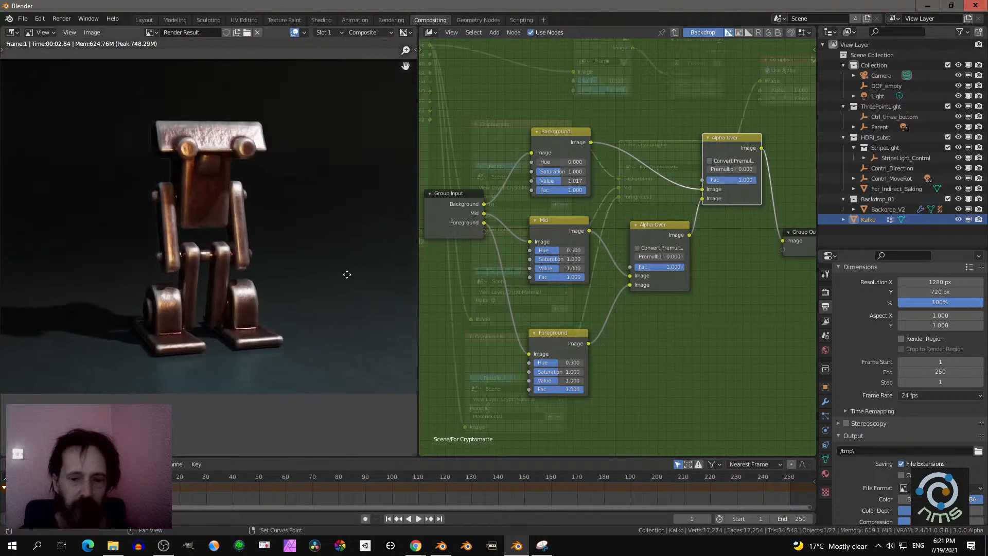
- Recolour the robot with the Foreground node, trying a Hue of 0.667 before setting 0.400, and leave the node group
{"action": "scroll", "coordinate": [604, 408], "scroll_direction": "up", "scroll_amount": 2}
{"action": "middle_click_drag", "start_coordinate": [604, 408], "coordinate": [600, 259]}
{"action": "scroll", "coordinate": [520, 282], "scroll_direction": "up", "scroll_amount": 2}
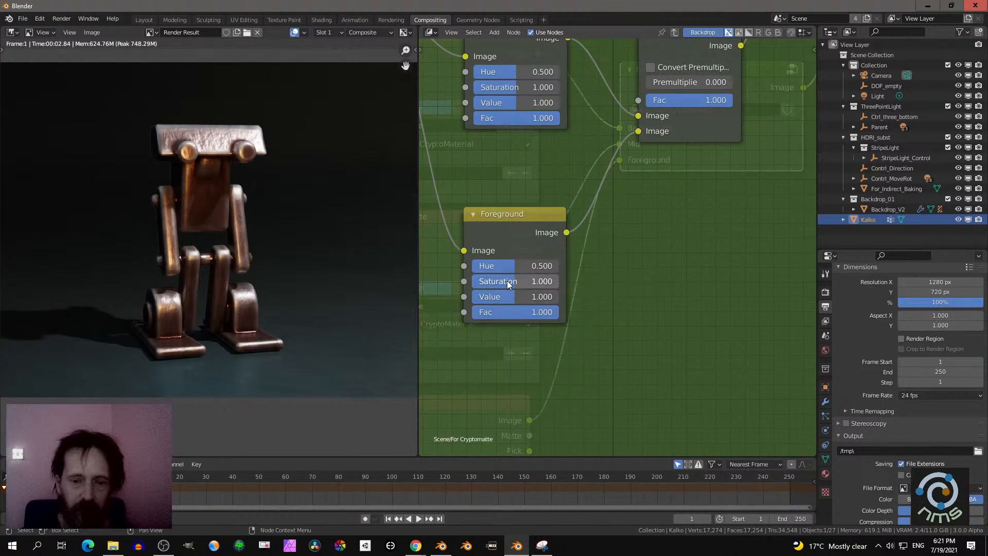
{"action": "left_click_drag", "start_coordinate": [507, 267], "coordinate": [530, 267]}
{"action": "scroll", "coordinate": [376, 283], "scroll_direction": "down", "scroll_amount": 3}
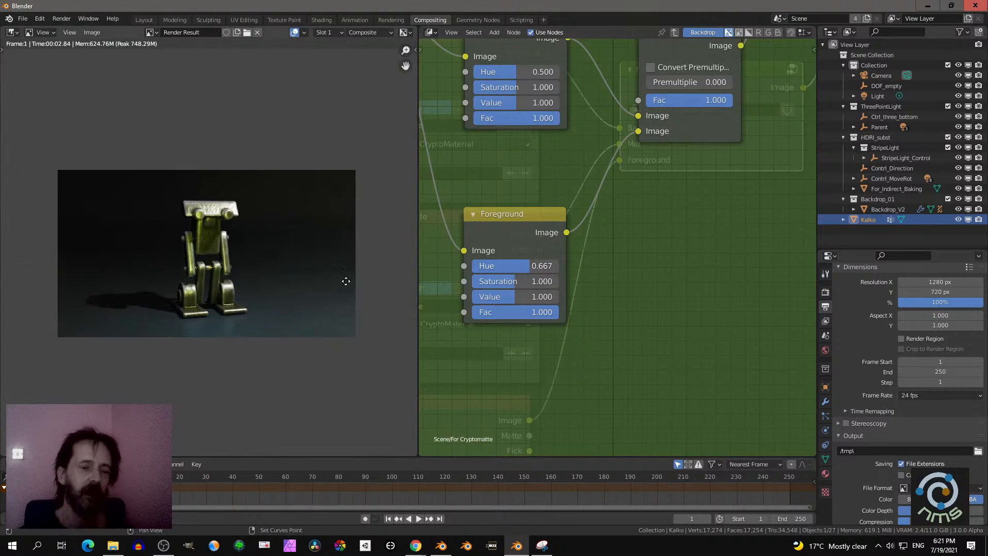
{"action": "left_click_drag", "start_coordinate": [520, 266], "coordinate": [528, 297]}
{"action": "key", "text": "ctrl+z"}
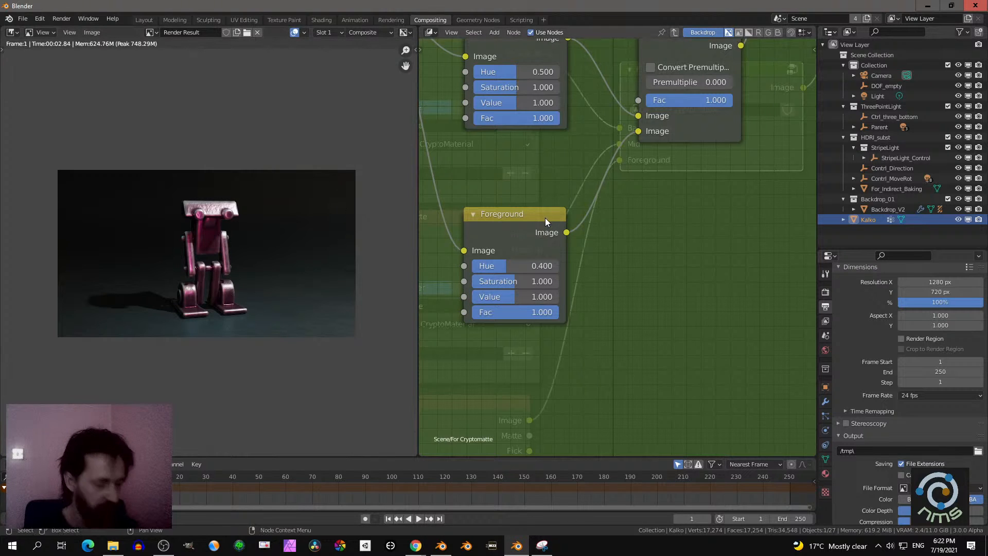
{"action": "key", "text": "ctrl+Tab"}
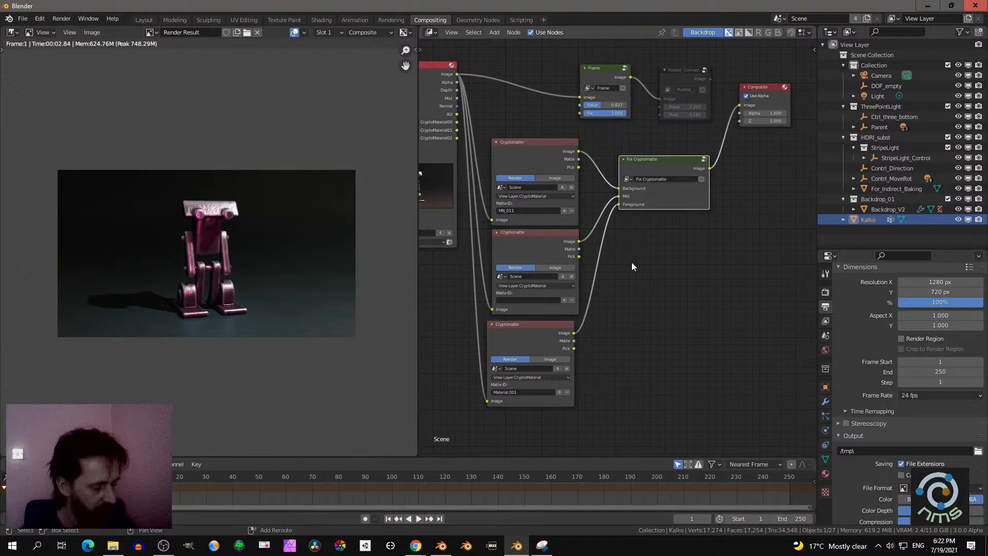
- Add the PP_Effect-Warm-Cold node from the NMS-composnodes-V3 collection below the For Cryptomatte node
{"action": "key", "text": "shift+a"}
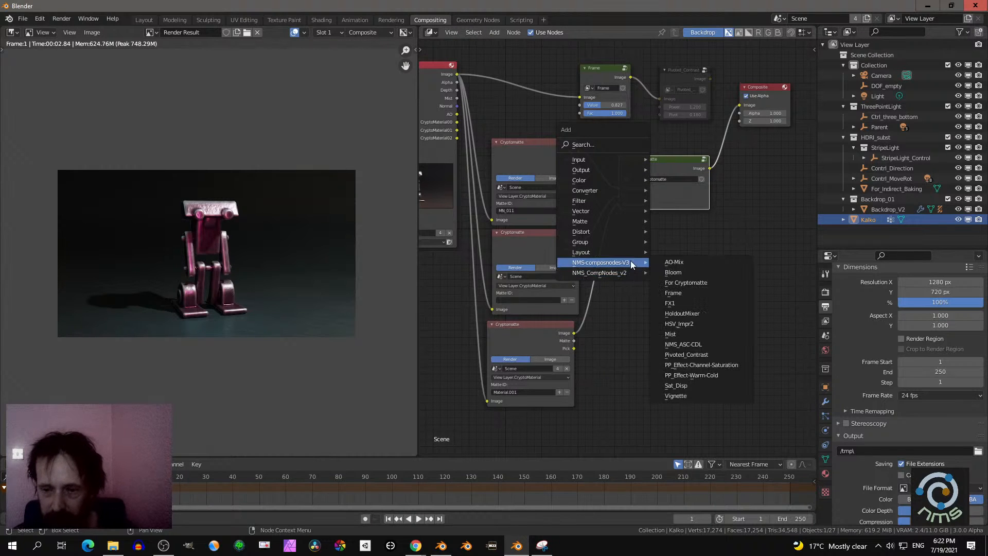
{"action": "left_click", "coordinate": [704, 376]}
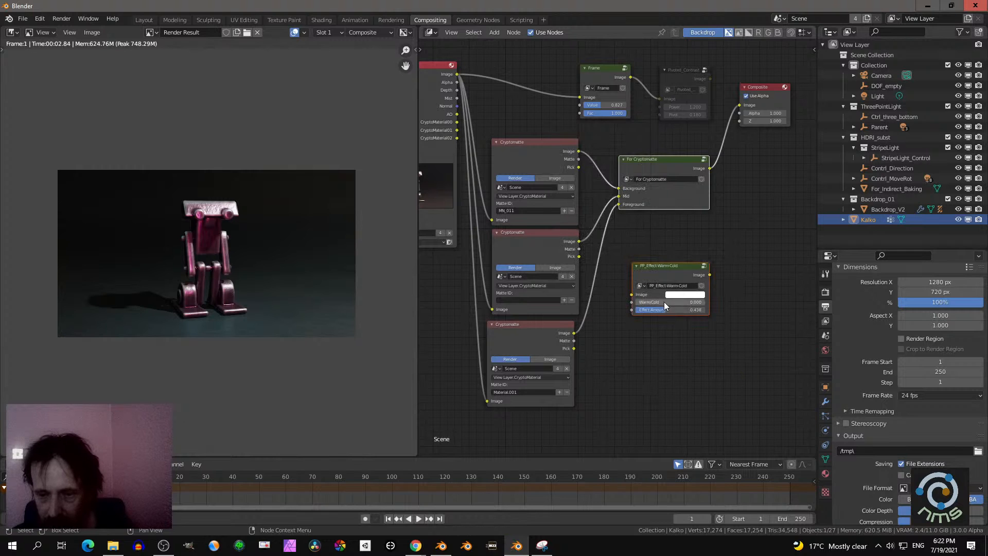
{"action": "scroll", "coordinate": [674, 242], "scroll_direction": "up", "scroll_amount": 3}
{"action": "middle_click_drag", "start_coordinate": [674, 242], "coordinate": [629, 269]}
{"action": "scroll", "coordinate": [623, 271], "scroll_direction": "down", "scroll_amount": 3}
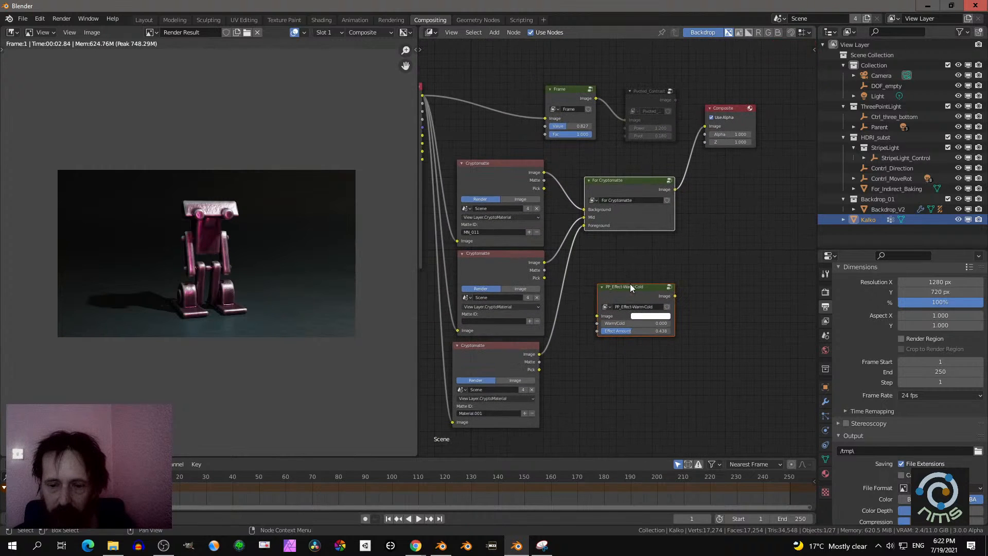
{"action": "scroll", "coordinate": [622, 288], "scroll_direction": "up", "scroll_amount": 3}
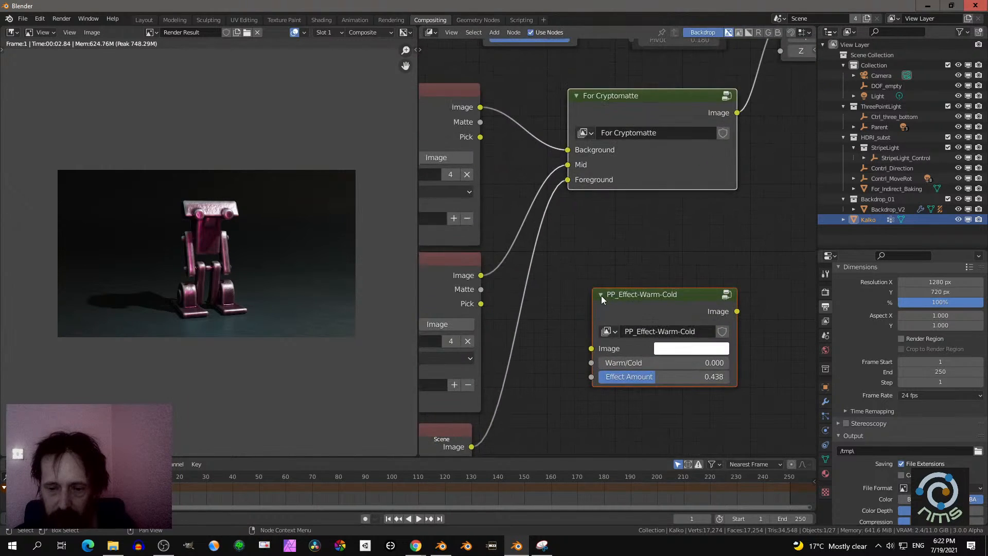
{"action": "scroll", "coordinate": [623, 294], "scroll_direction": "down", "scroll_amount": 3}
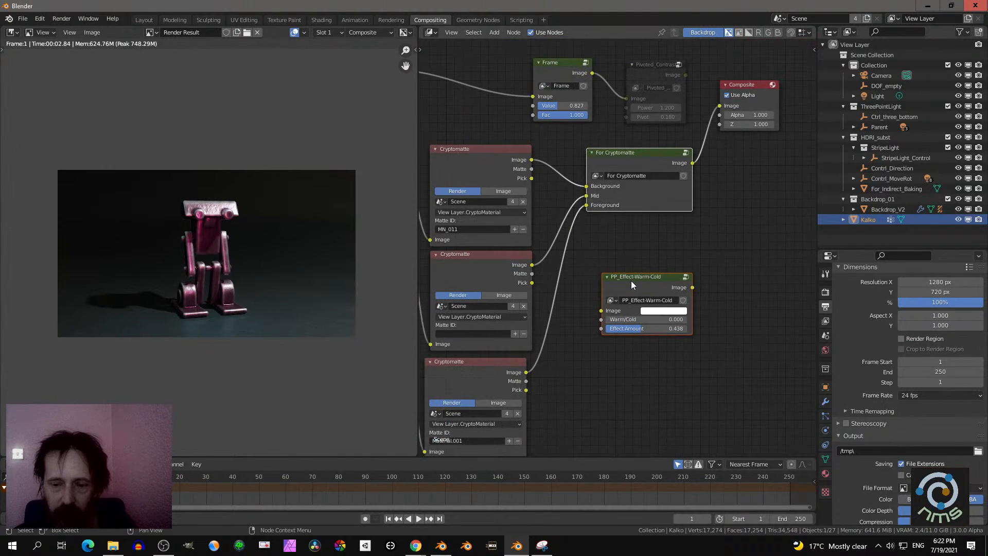
- Insert the PP_Effect-Warm-Cold node into the link between the For Cryptomatte and Composite nodes
{"action": "left_click_drag", "start_coordinate": [637, 282], "coordinate": [660, 246]}
{"action": "middle_click_drag", "start_coordinate": [676, 218], "coordinate": [585, 242]}
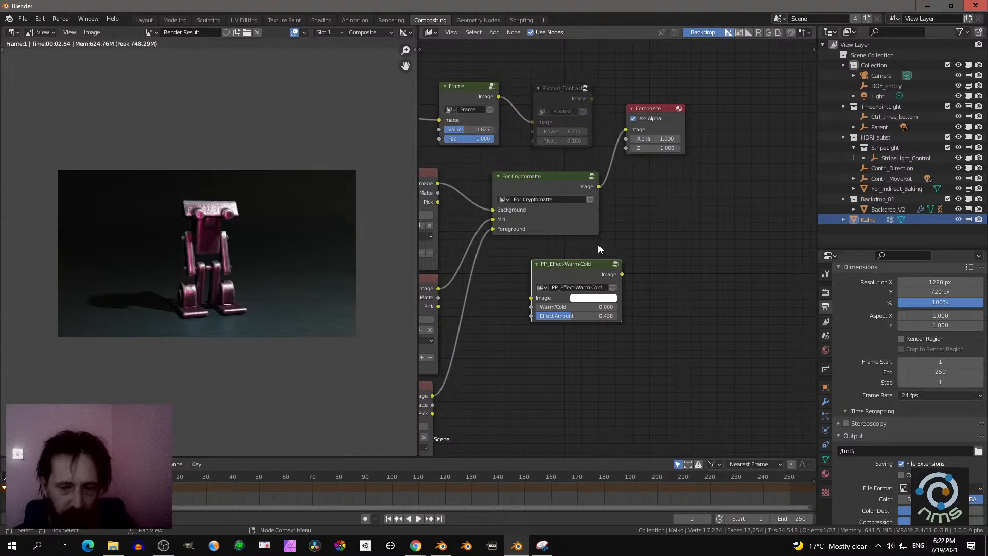
{"action": "left_click_drag", "start_coordinate": [573, 269], "coordinate": [654, 245]}
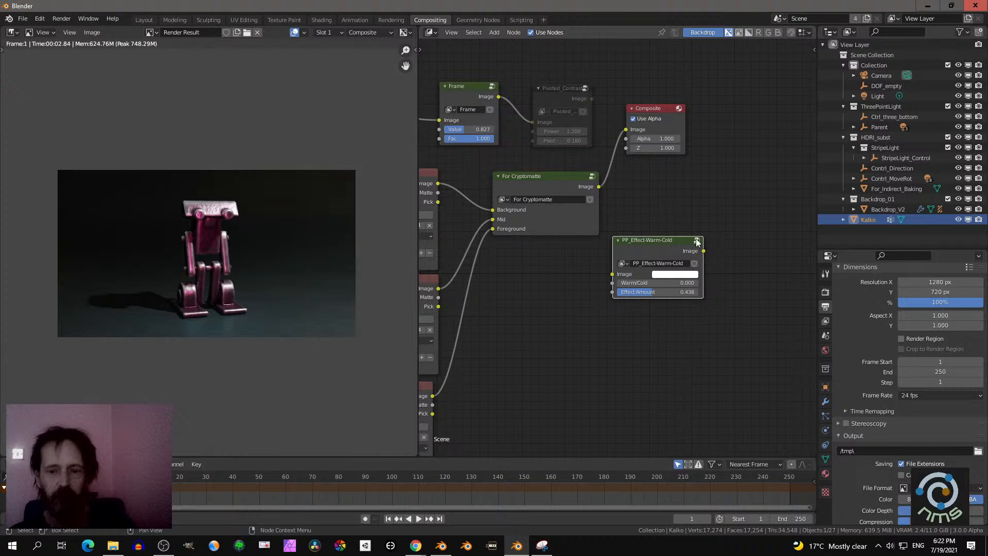
{"action": "left_click_drag", "start_coordinate": [684, 240], "coordinate": [704, 145]}
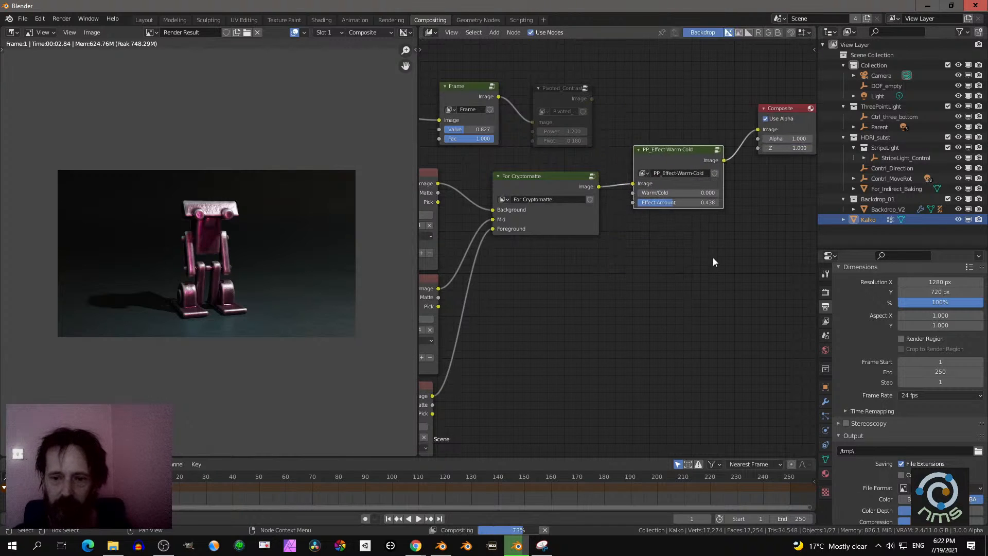
- Try Warm/Cold 0.680 with Effect Amount 1.000 on the PP_Effect-Warm-Cold node, and finish at 0.232 with Effect Amount 0.000
{"action": "scroll", "coordinate": [710, 269], "scroll_direction": "up", "scroll_amount": 3}
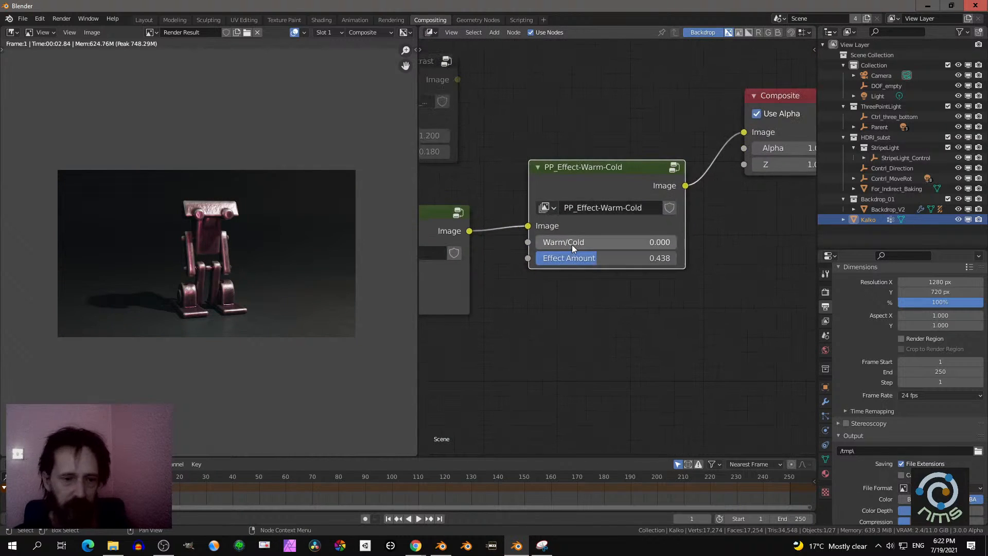
{"action": "left_click_drag", "start_coordinate": [574, 248], "coordinate": [675, 258]}
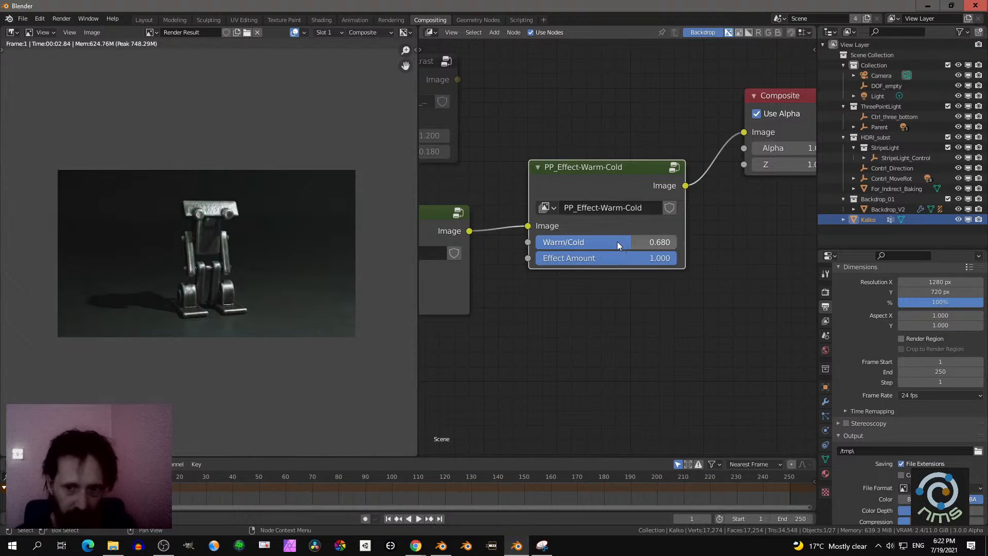
{"action": "left_click_drag", "start_coordinate": [617, 241], "coordinate": [535, 258]}
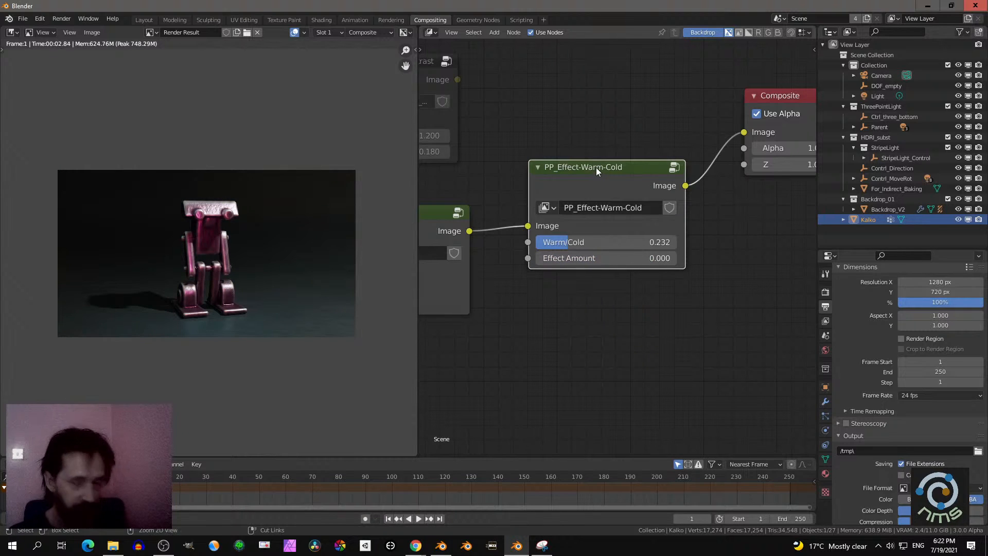
- Remove the PP_Effect-Warm-Cold node while keeping the For Cryptomatte node linked to the Composite node
{"action": "key", "text": "ctrl+x"}
{"action": "scroll", "coordinate": [566, 218], "scroll_direction": "down", "scroll_amount": 8}
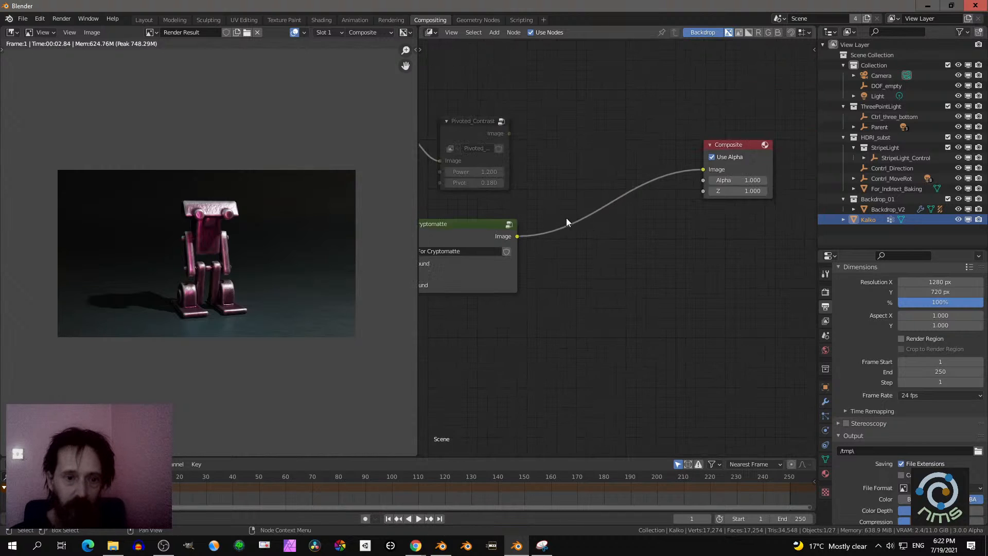
{"action": "middle_click_drag", "start_coordinate": [549, 220], "coordinate": [598, 227]}
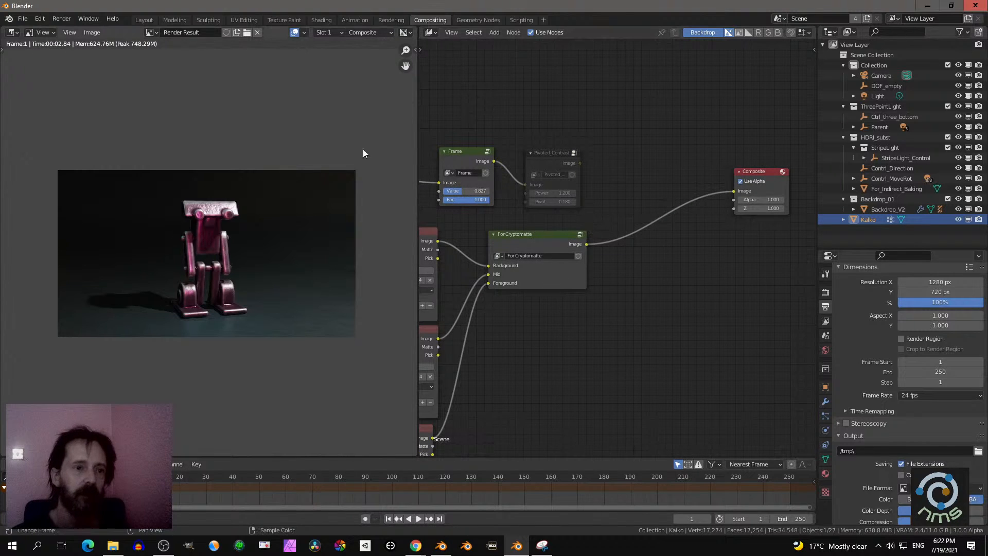
- Switch to the Layout workspace and bring up the NMS add-on's tools beside the 3D view
{"action": "left_click", "coordinate": [146, 20]}
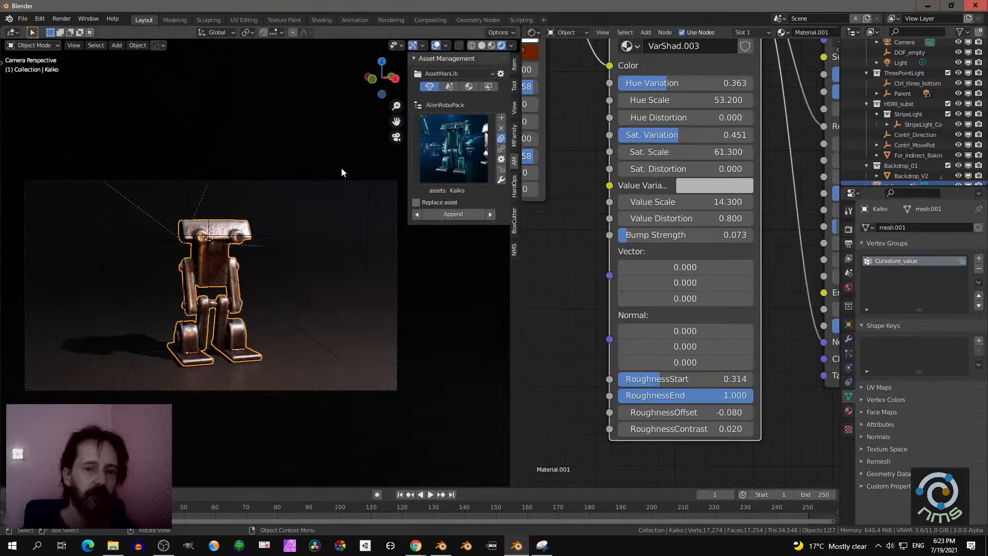
{"action": "left_click", "coordinate": [514, 86]}
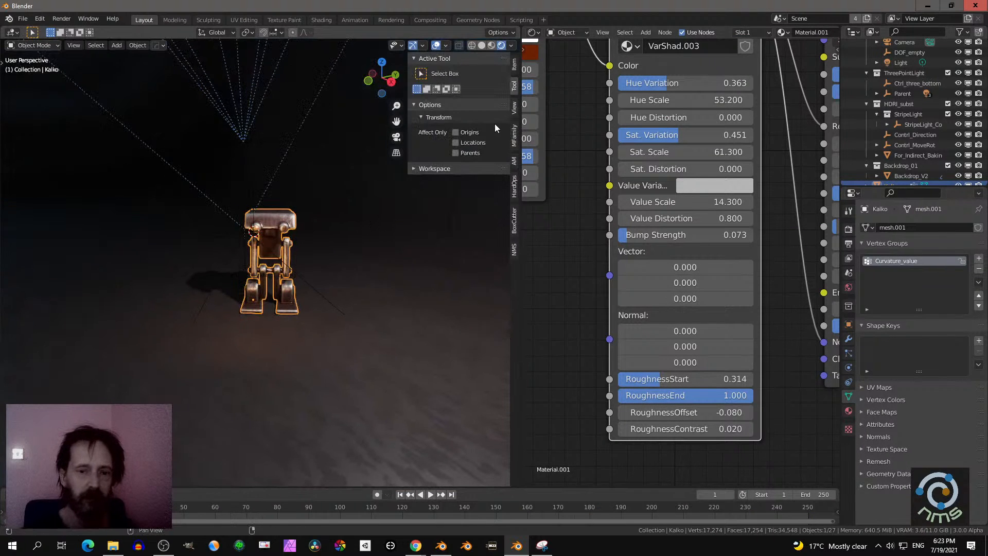
{"action": "left_click", "coordinate": [513, 250]}
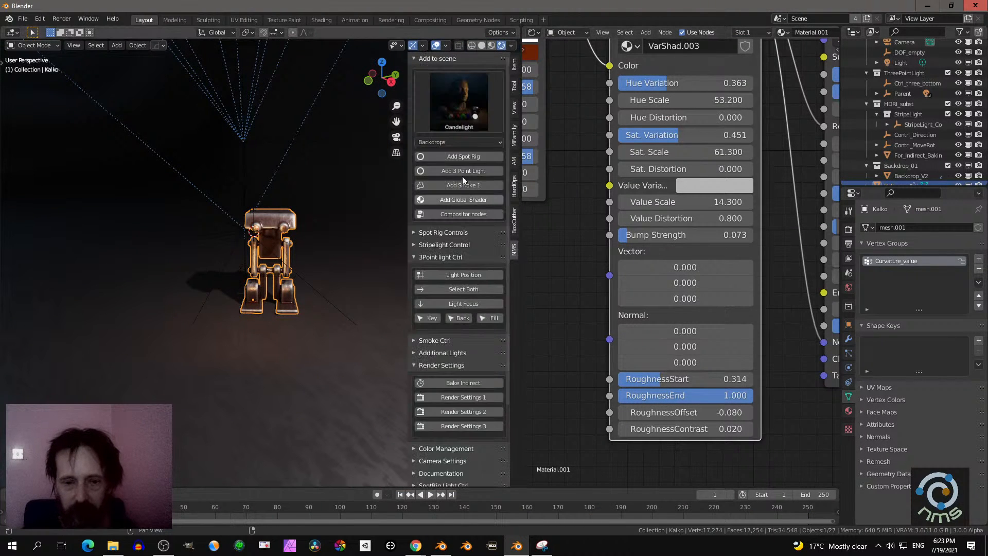
- Collapse the 3Point light Ctrl section and look through the NMS tools down to Procedural Shaders
{"action": "left_click", "coordinate": [447, 94]}
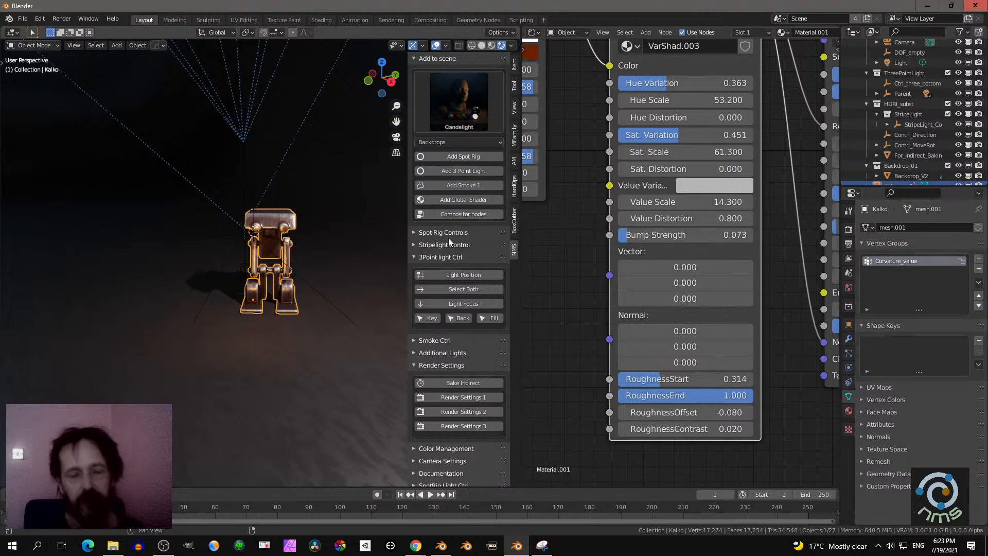
{"action": "scroll", "coordinate": [535, 236], "scroll_direction": "down", "scroll_amount": 1}
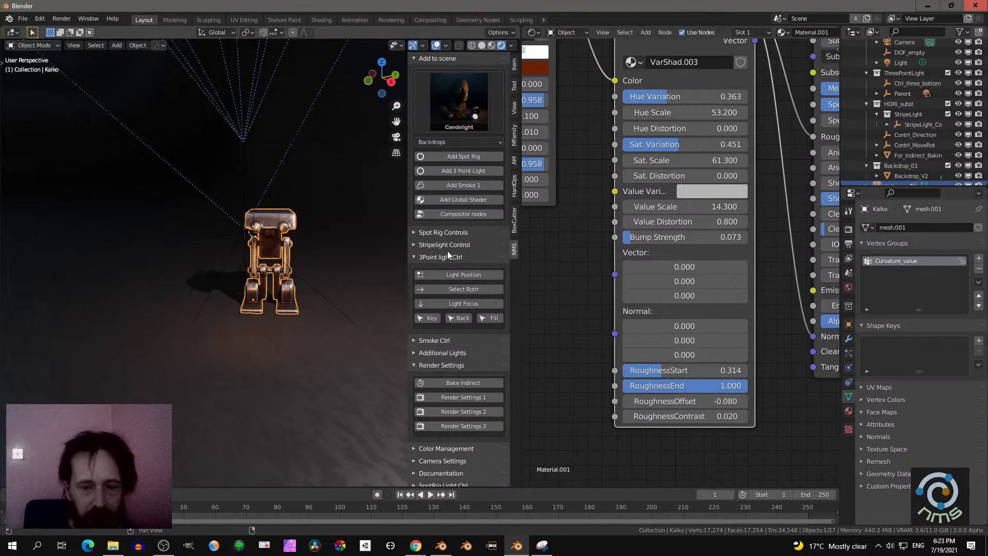
{"action": "left_click", "coordinate": [437, 258]}
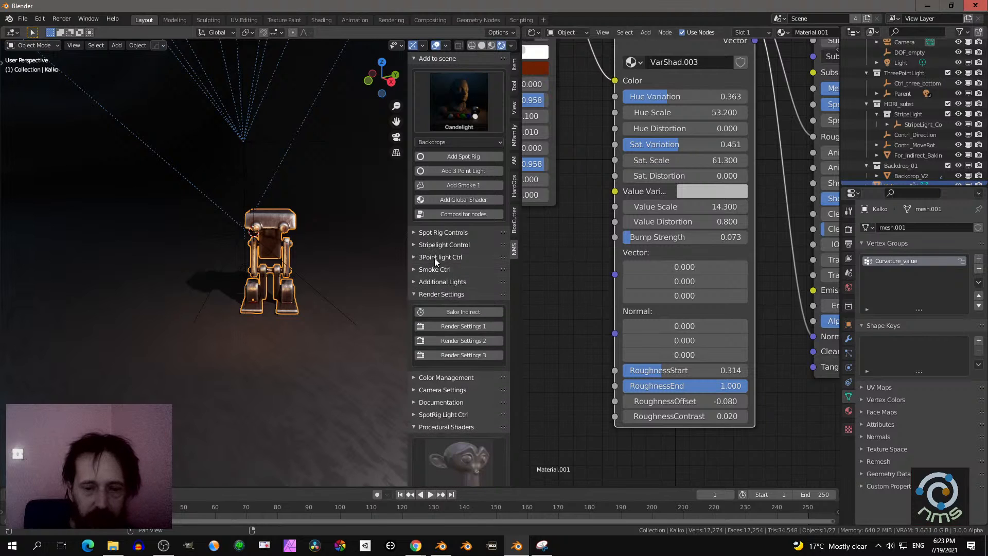
{"action": "scroll", "coordinate": [440, 283], "scroll_direction": "down", "scroll_amount": 1}
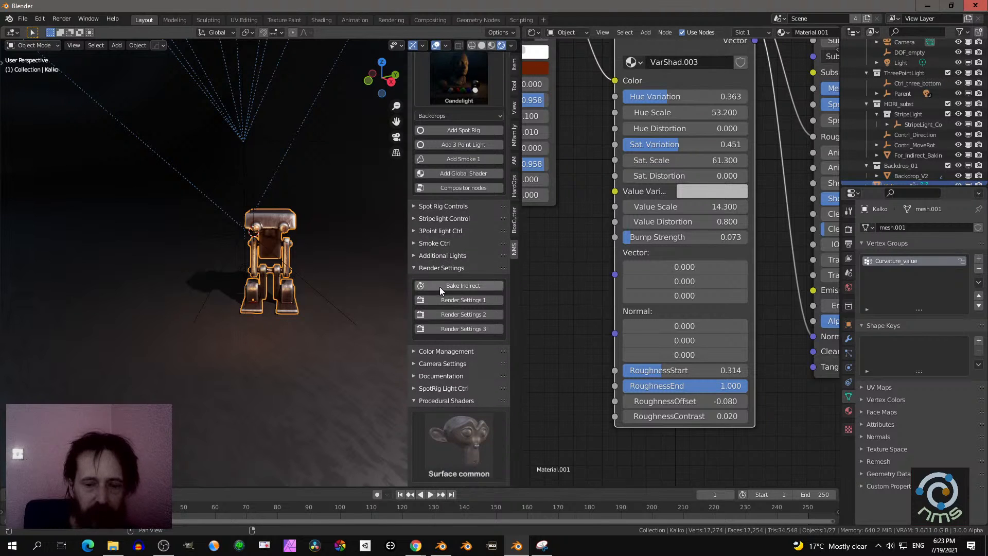
- Collapse the Render Settings section and apply the Stone procedural shader to the selected robot
{"action": "left_click", "coordinate": [450, 267]}
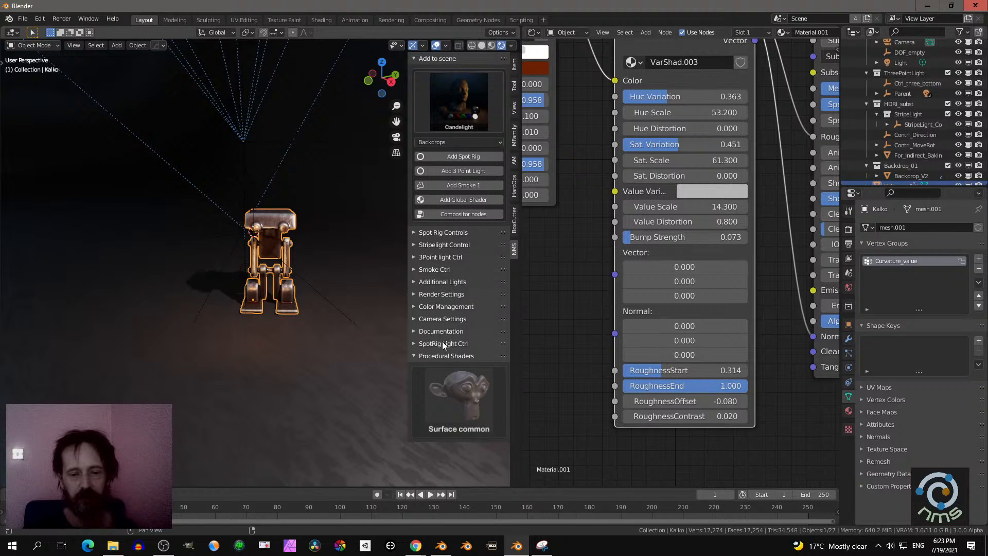
{"action": "scroll", "coordinate": [323, 335], "scroll_direction": "down", "scroll_amount": 5}
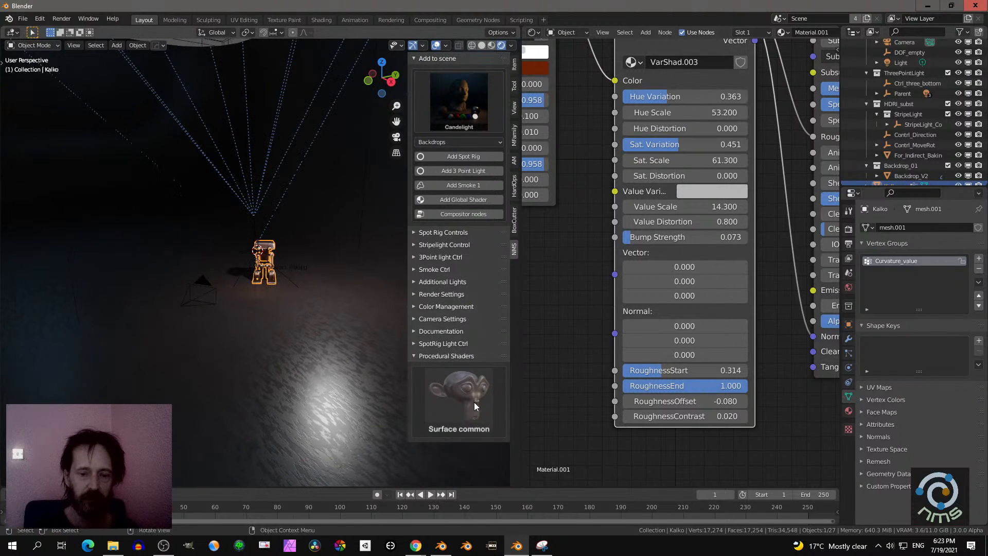
{"action": "left_click", "coordinate": [472, 401]}
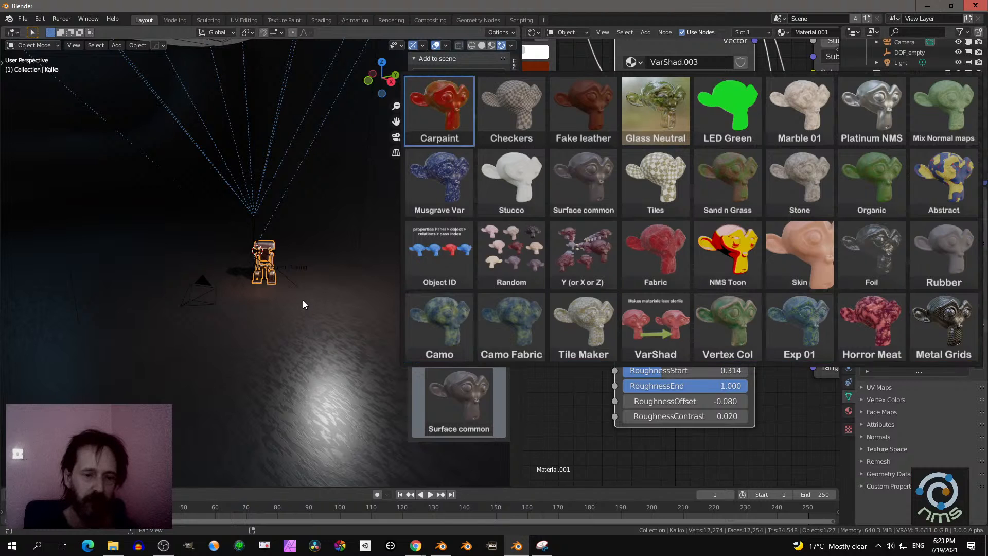
{"action": "scroll", "coordinate": [298, 307], "scroll_direction": "up", "scroll_amount": 4}
{"action": "middle_click_drag", "start_coordinate": [299, 307], "coordinate": [258, 301]}
{"action": "scroll", "coordinate": [284, 281], "scroll_direction": "up", "scroll_amount": 2}
{"action": "left_click", "coordinate": [453, 383]}
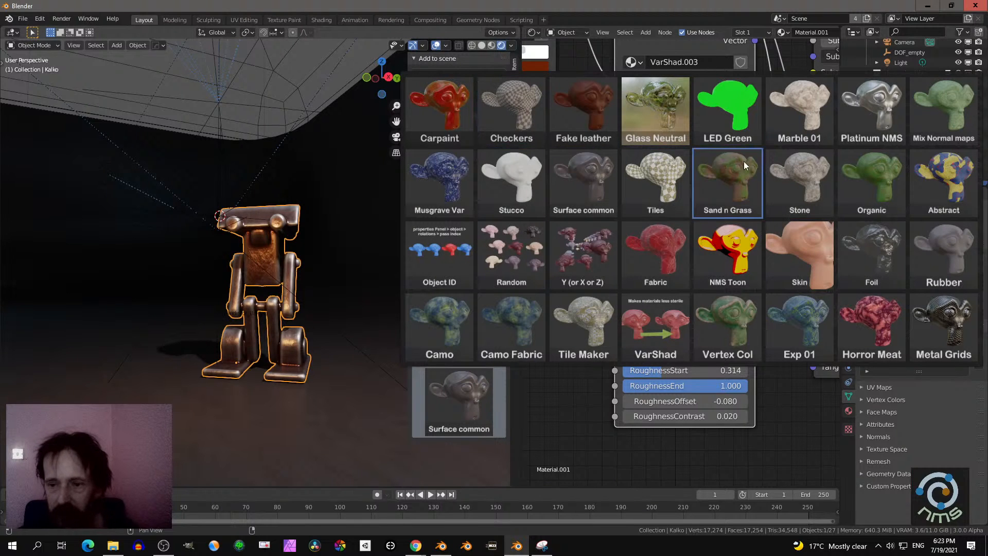
{"action": "left_click", "coordinate": [798, 173]}
- Examine the Stone material on the robot up close and from several angles
{"action": "scroll", "coordinate": [281, 253], "scroll_direction": "up", "scroll_amount": 6}
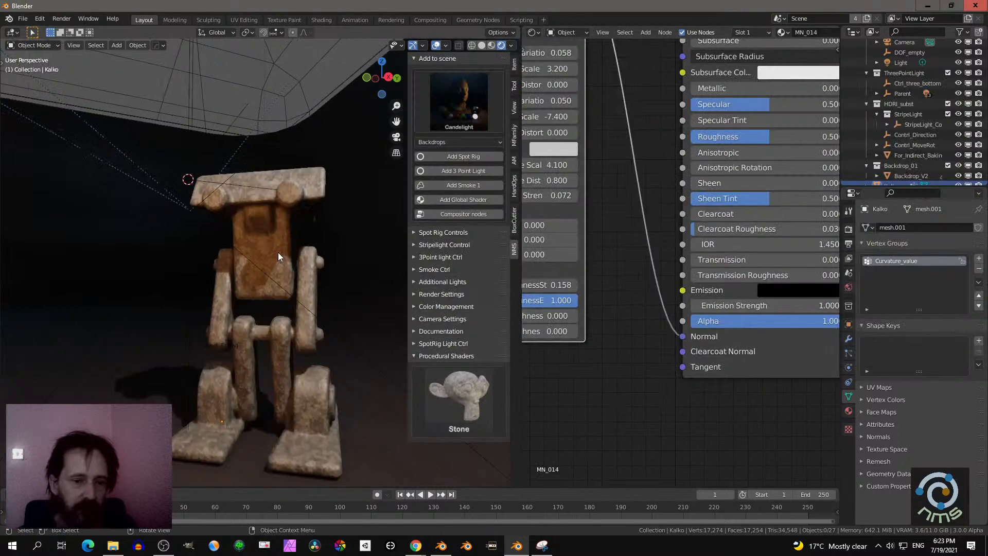
{"action": "middle_click_drag", "start_coordinate": [197, 301], "coordinate": [246, 284]}
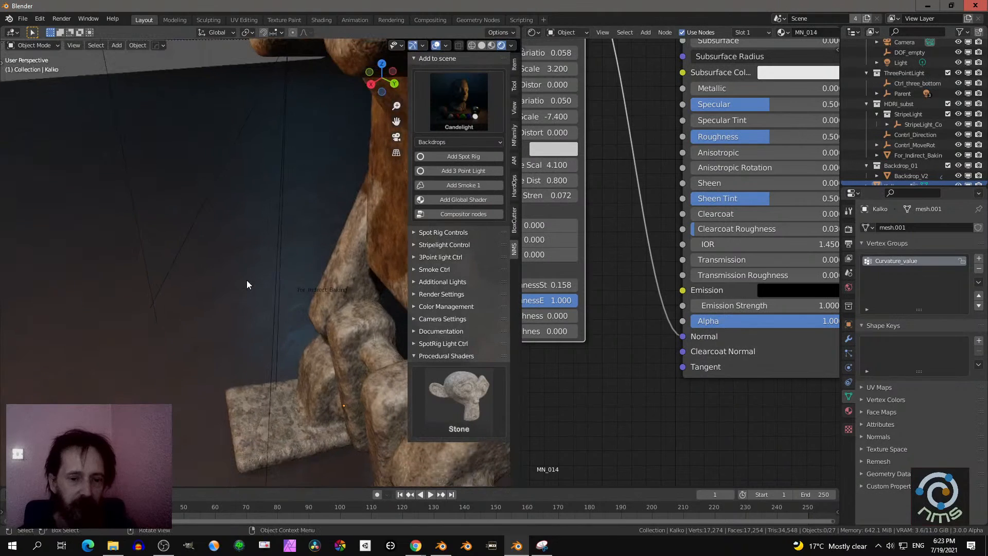
{"action": "left_click", "coordinate": [347, 267]}
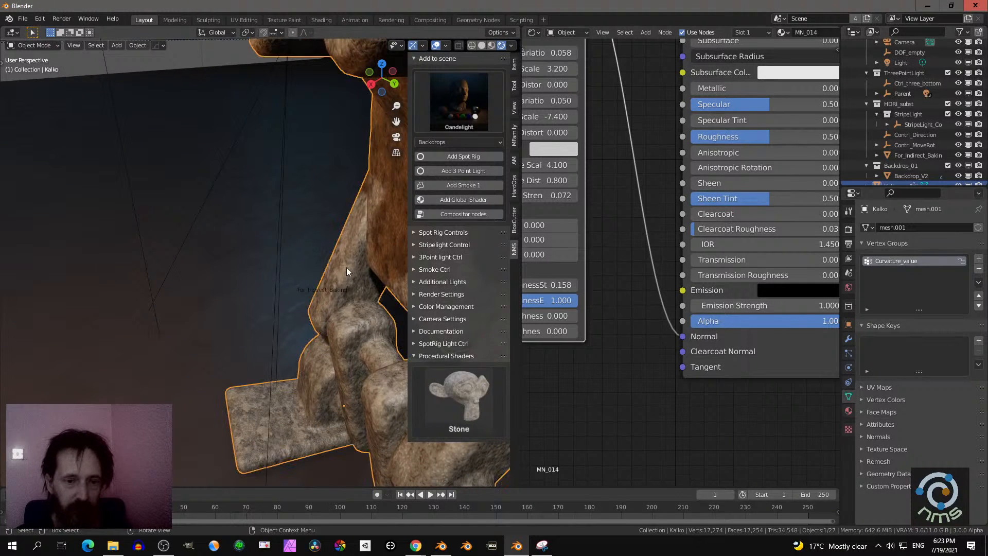
{"action": "key", "text": "KP_Decimal"}
{"action": "scroll", "coordinate": [323, 254], "scroll_direction": "up", "scroll_amount": 2}
{"action": "mouse_move", "coordinate": [314, 265]}
{"action": "middle_mouse_down"}
{"action": "mouse_move", "coordinate": [243, 317]}
{"action": "mouse_move", "coordinate": [250, 340]}
{"action": "mouse_move", "coordinate": [326, 229]}
{"action": "mouse_move", "coordinate": [288, 260]}
{"action": "mouse_move", "coordinate": [345, 260]}
{"action": "mouse_move", "coordinate": [282, 267]}
{"action": "mouse_move", "coordinate": [301, 271]}
{"action": "middle_mouse_up"}
{"action": "scroll", "coordinate": [251, 340], "scroll_direction": "up", "scroll_amount": 3}
{"action": "scroll", "coordinate": [252, 324], "scroll_direction": "down", "scroll_amount": 6}
{"action": "scroll", "coordinate": [288, 260], "scroll_direction": "up", "scroll_amount": 3}
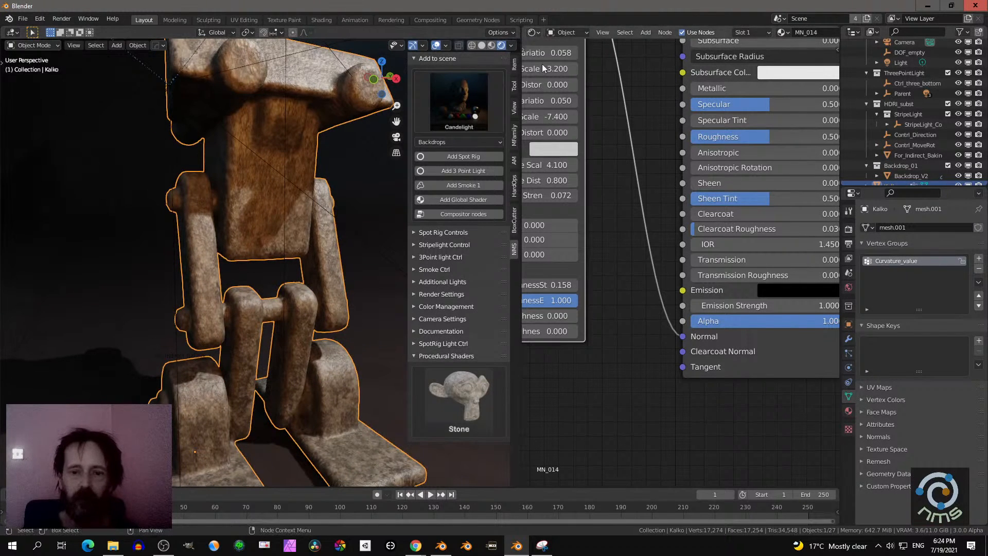
- Hide the 3D view's sidebar and widen the Shader Editor to lay out the Stone material's node chain
{"action": "left_click", "coordinate": [533, 32]}
{"action": "left_click", "coordinate": [549, 133]}
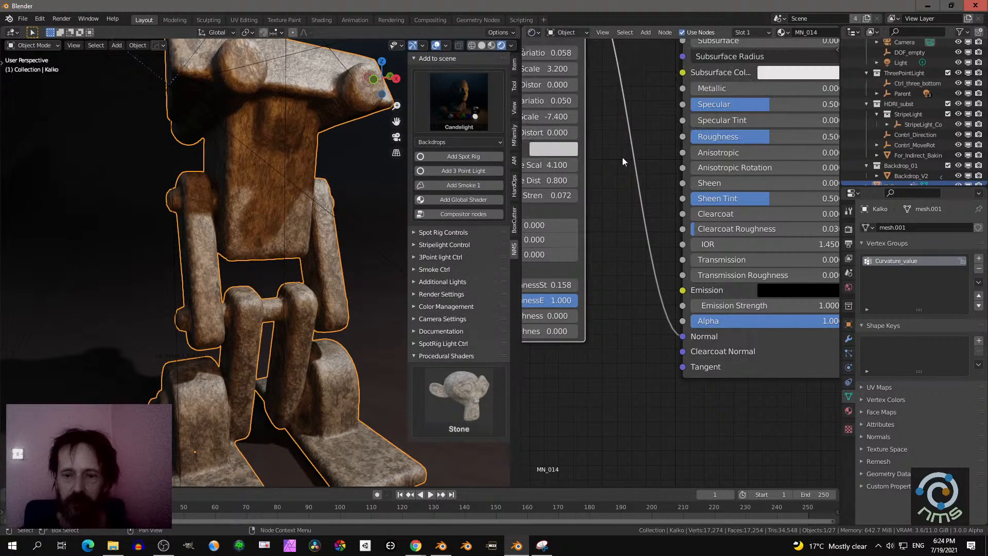
{"action": "scroll", "coordinate": [650, 174], "scroll_direction": "down", "scroll_amount": 5}
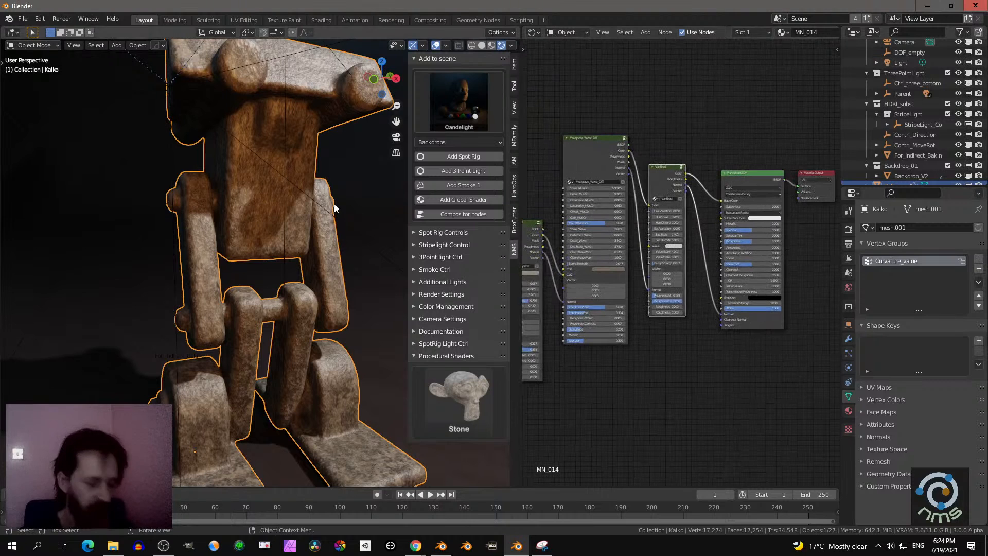
{"action": "key", "text": "n"}
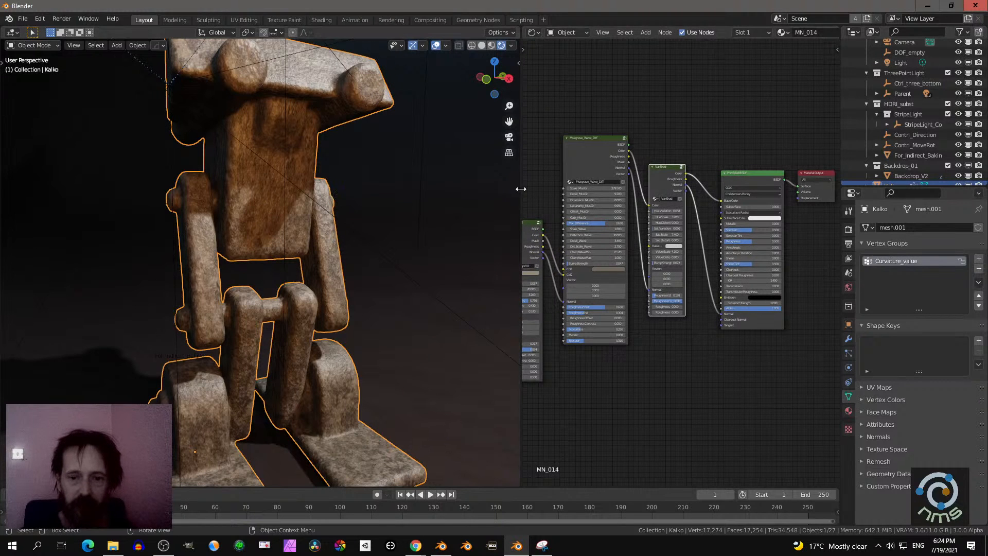
{"action": "left_click_drag", "start_coordinate": [520, 195], "coordinate": [345, 205]}
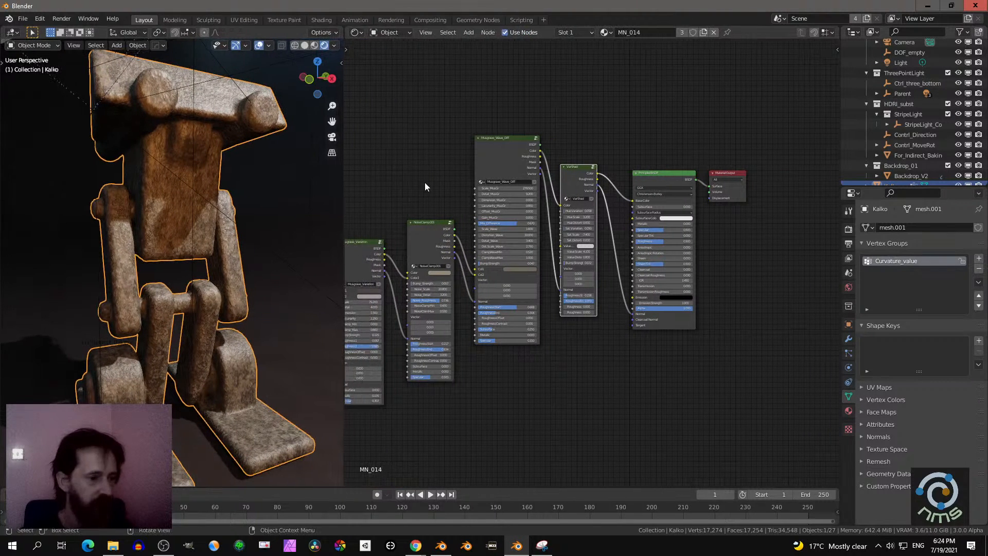
{"action": "middle_click_drag", "start_coordinate": [418, 181], "coordinate": [502, 190]}
{"action": "scroll", "coordinate": [502, 168], "scroll_direction": "up", "scroll_amount": 2}
{"action": "scroll", "coordinate": [501, 170], "scroll_direction": "down", "scroll_amount": 1}
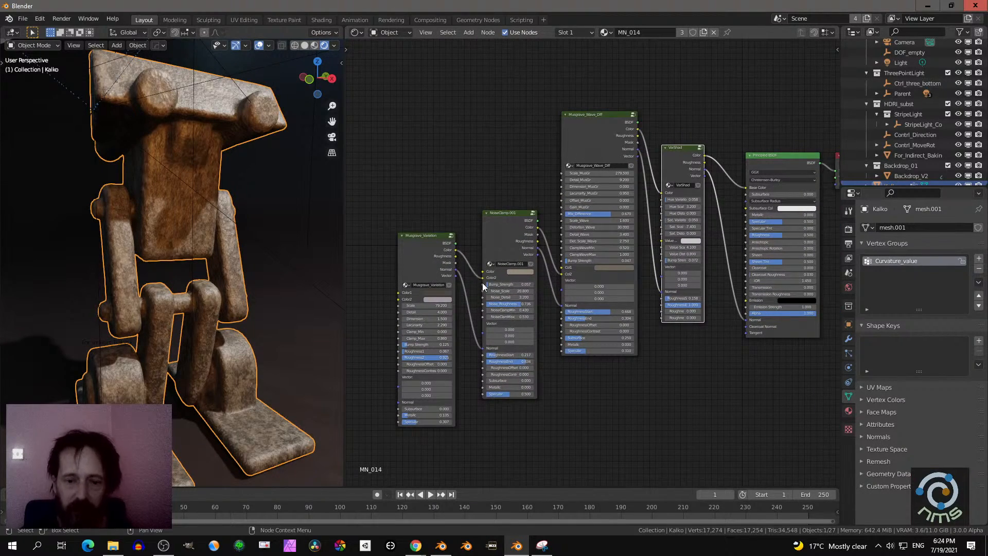
- Remove the color and normal links from Musgrave_Variation to NoiseClamp.001 and from NoiseClamp.001 to Musgrave_Wave_Diff
{"action": "left_click_drag", "start_coordinate": [483, 278], "coordinate": [471, 271]}
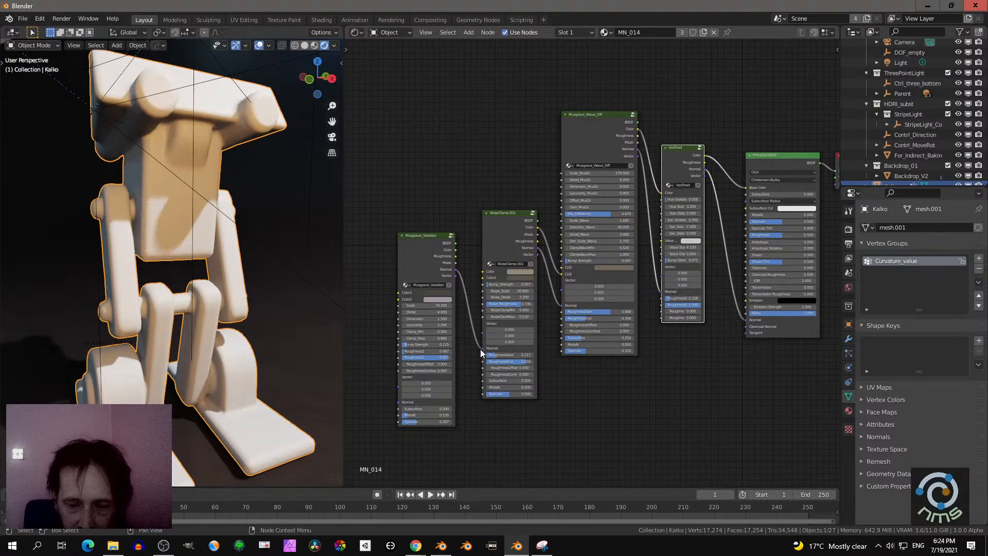
{"action": "left_click_drag", "start_coordinate": [481, 349], "coordinate": [464, 341]}
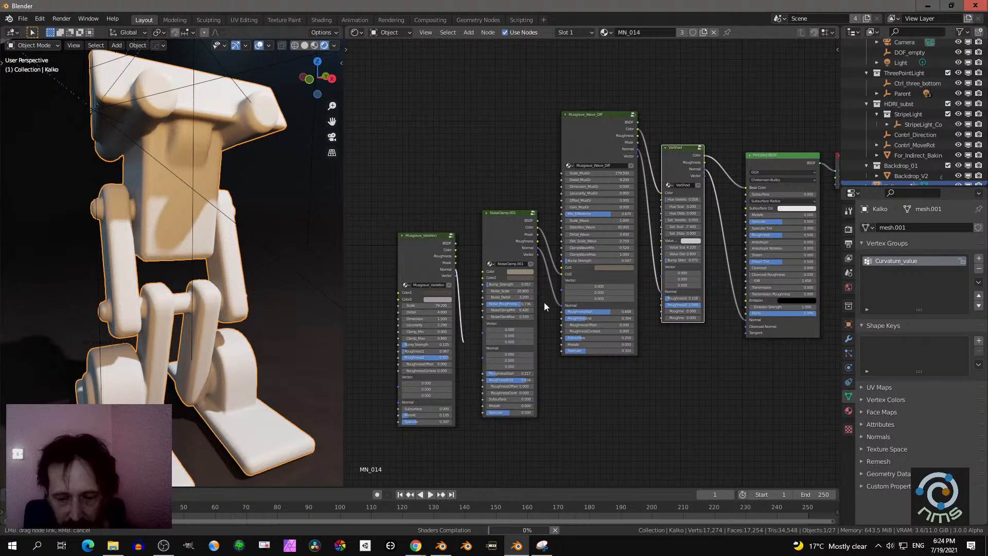
{"action": "left_click_drag", "start_coordinate": [466, 517], "coordinate": [508, 526]}
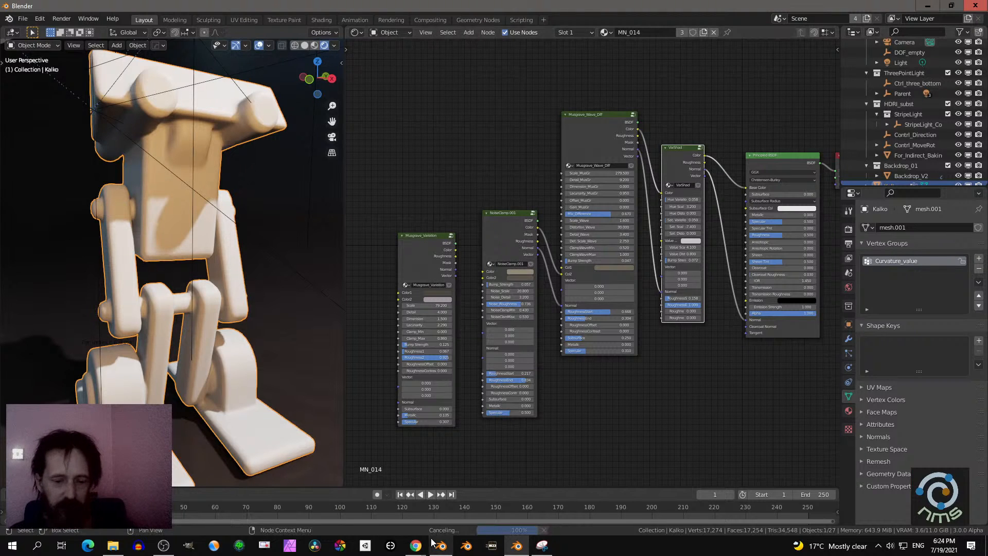
{"action": "left_click_drag", "start_coordinate": [562, 274], "coordinate": [555, 312]}
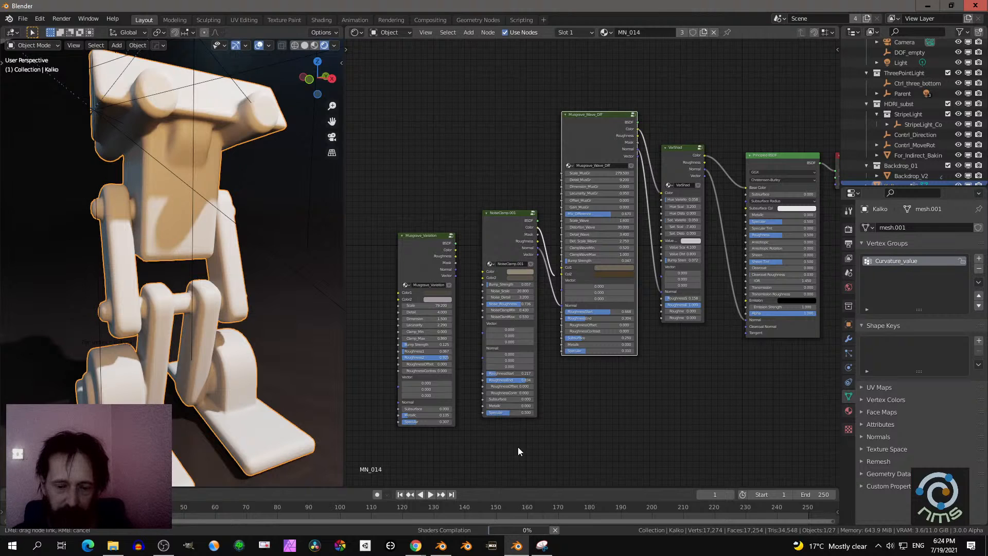
{"action": "left_click_drag", "start_coordinate": [555, 520], "coordinate": [554, 520]}
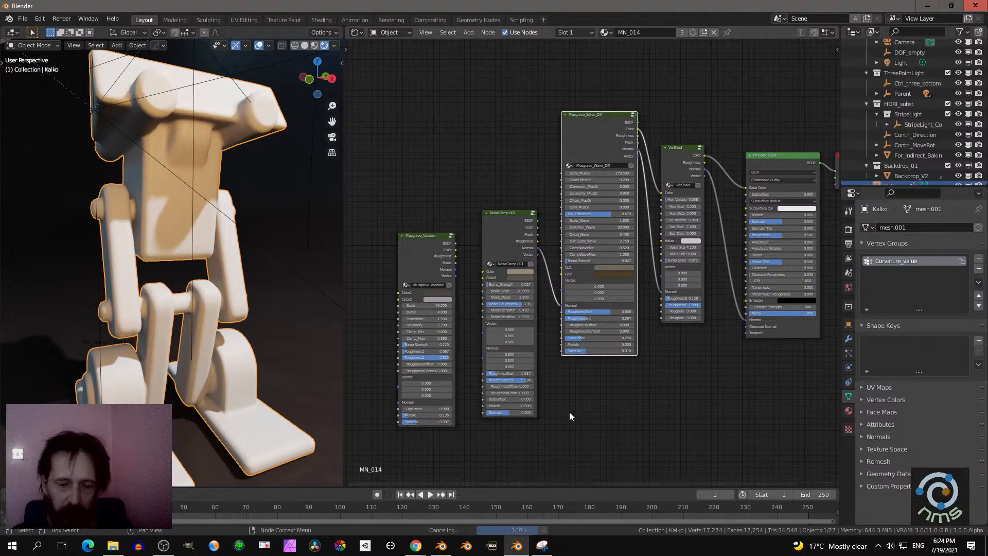
{"action": "left_click_drag", "start_coordinate": [562, 308], "coordinate": [512, 244]}
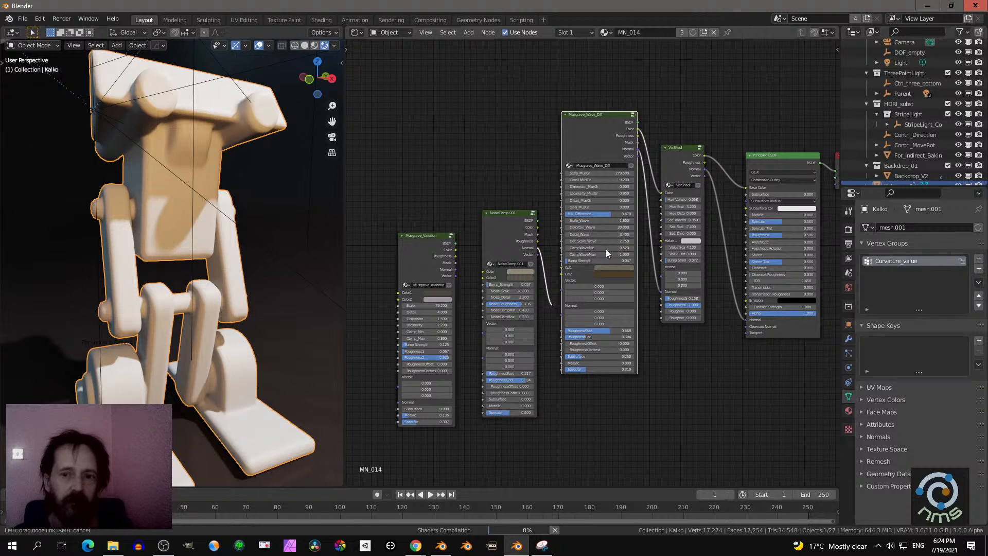
{"action": "left_click_drag", "start_coordinate": [716, 316], "coordinate": [716, 316]}
- Disconnect the Musgrave_Wave_Diff node's color and normal links from the VarShad node
{"action": "scroll", "coordinate": [705, 316], "scroll_direction": "up", "scroll_amount": 3}
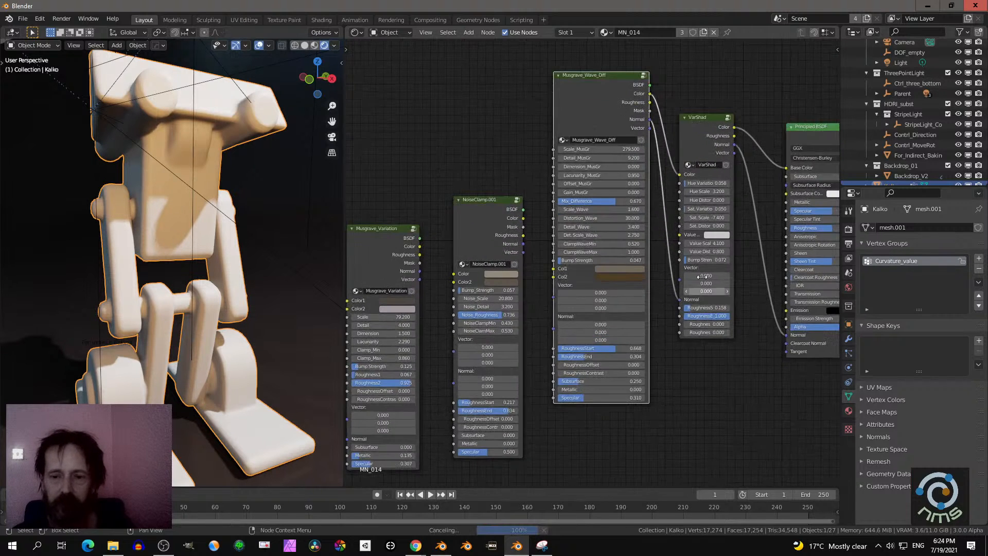
{"action": "left_click_drag", "start_coordinate": [695, 160], "coordinate": [752, 152]}
{"action": "mouse_move", "coordinate": [696, 320]}
{"action": "left_mouse_down"}
{"action": "mouse_move", "coordinate": [679, 305]}
{"action": "mouse_move", "coordinate": [693, 311]}
{"action": "left_mouse_up"}
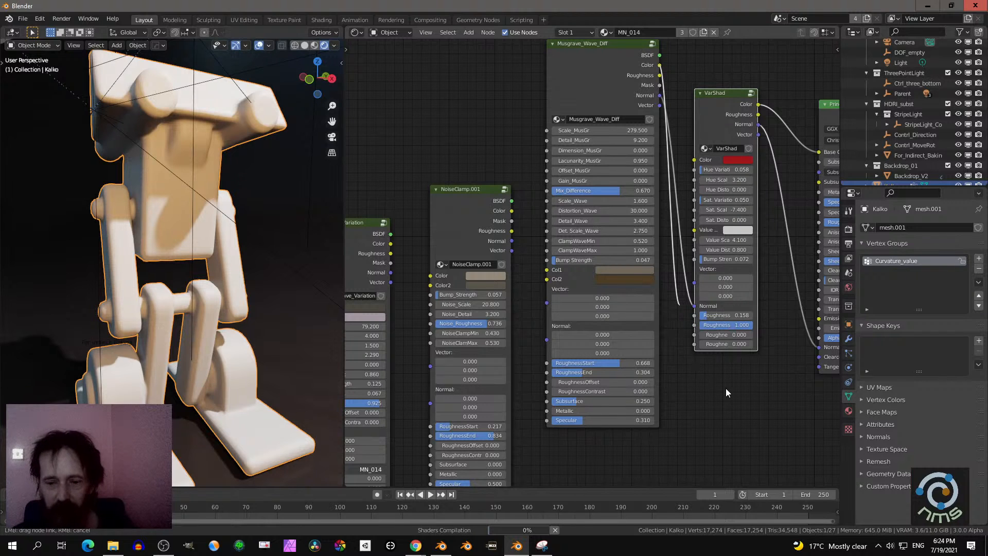
{"action": "left_click_drag", "start_coordinate": [721, 386], "coordinate": [734, 384]}
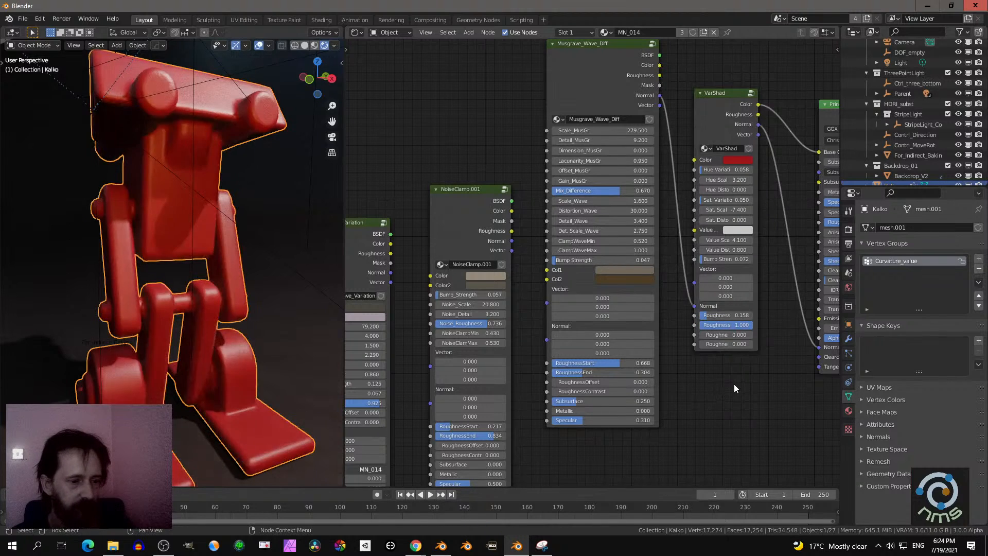
{"action": "middle_click_drag", "start_coordinate": [734, 384], "coordinate": [681, 381]}
{"action": "left_click_drag", "start_coordinate": [635, 311], "coordinate": [631, 297]}
- Disconnect VarShad from the Base Color and Normal inputs of the Principled BSDF
{"action": "left_click_drag", "start_coordinate": [759, 157], "coordinate": [759, 353]}
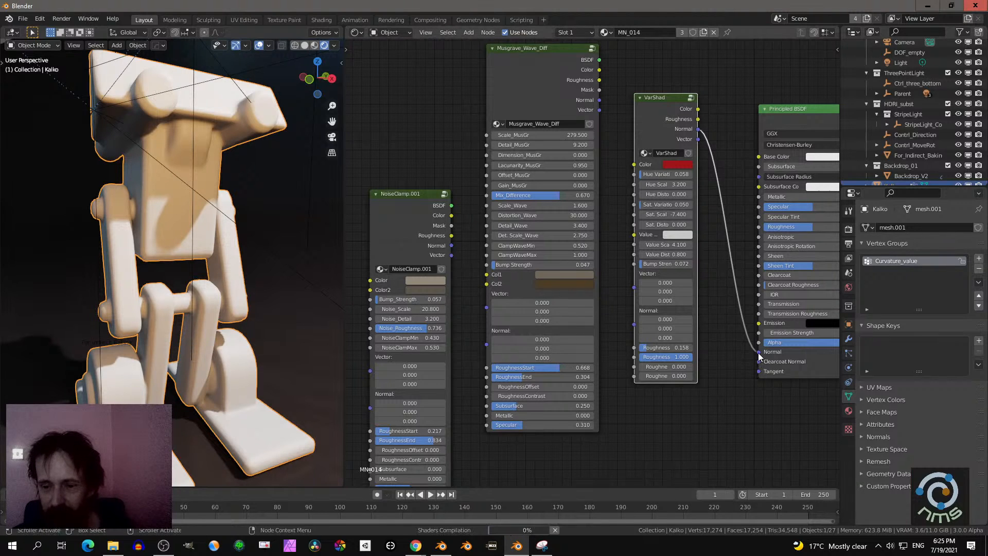
{"action": "left_click_drag", "start_coordinate": [758, 353], "coordinate": [743, 357]}
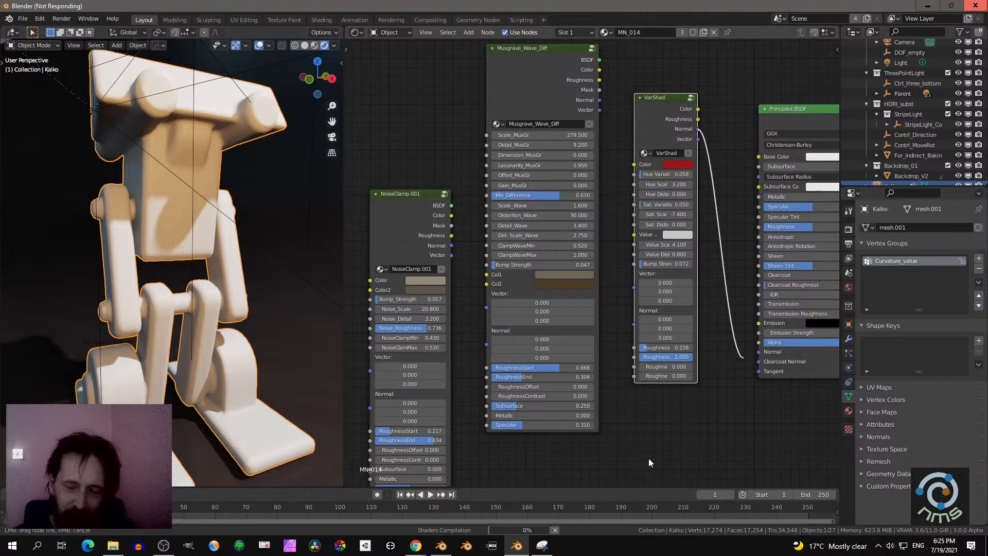
{"action": "scroll", "coordinate": [679, 427], "scroll_direction": "down", "scroll_amount": 2}
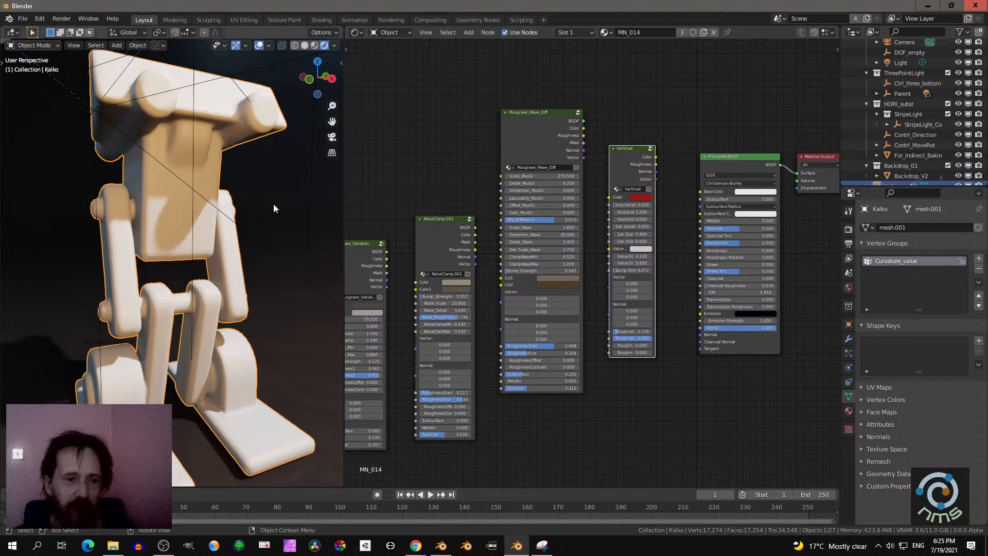
- Darken the Principled BSDF's Base Color to a muted brown and view the plain shader on the robot
{"action": "middle_click_drag", "start_coordinate": [273, 203], "coordinate": [313, 246]}
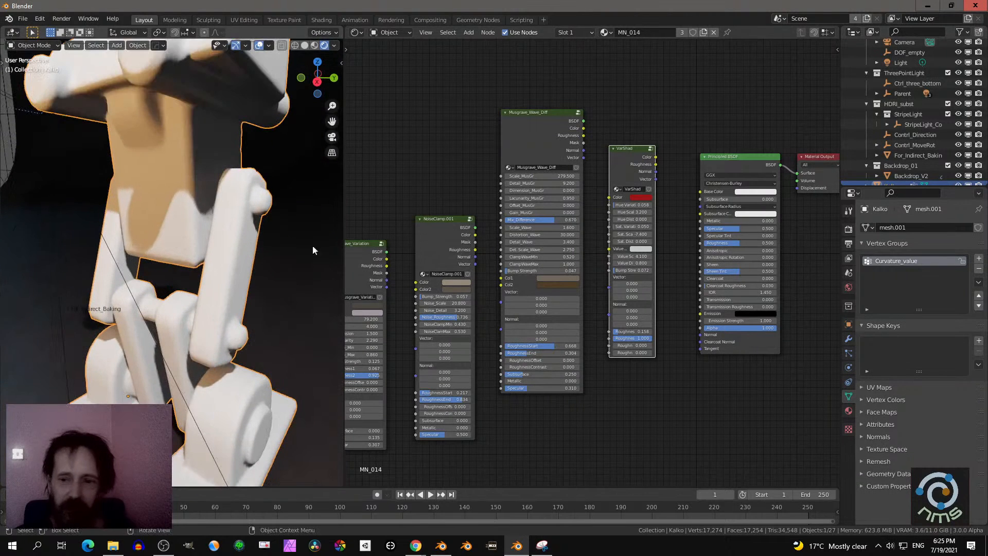
{"action": "left_click", "coordinate": [754, 191]}
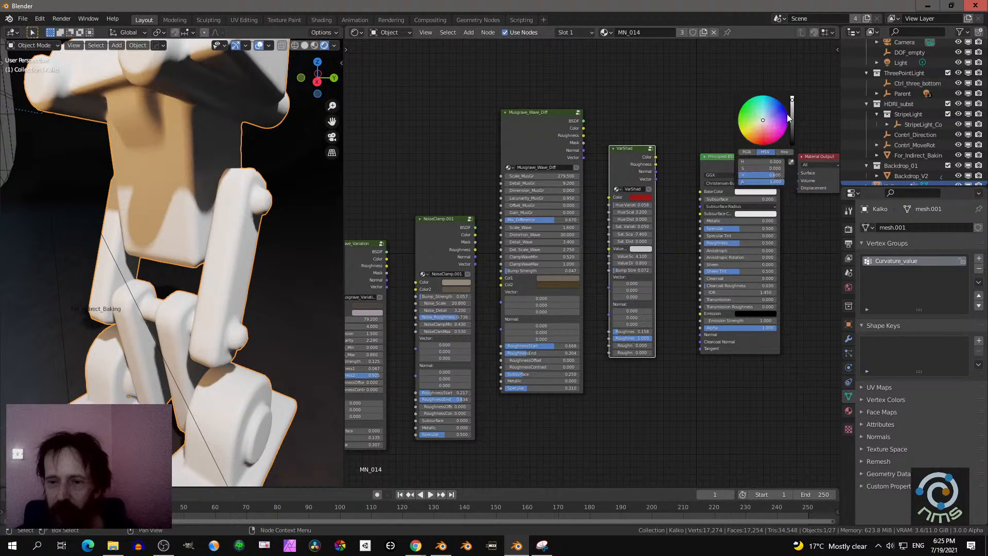
{"action": "left_click", "coordinate": [793, 121]}
{"action": "left_click_drag", "start_coordinate": [765, 132], "coordinate": [758, 132]}
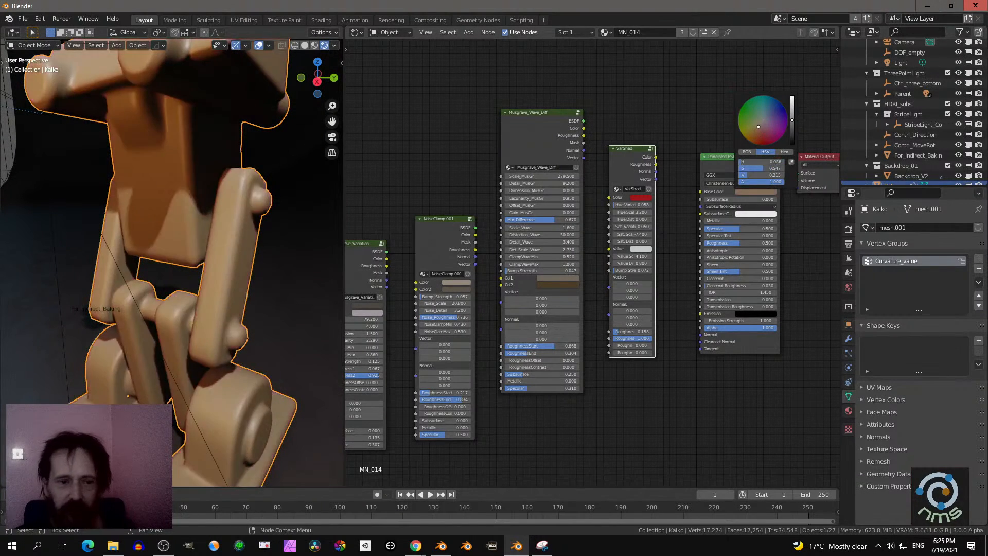
{"action": "left_click", "coordinate": [680, 372]}
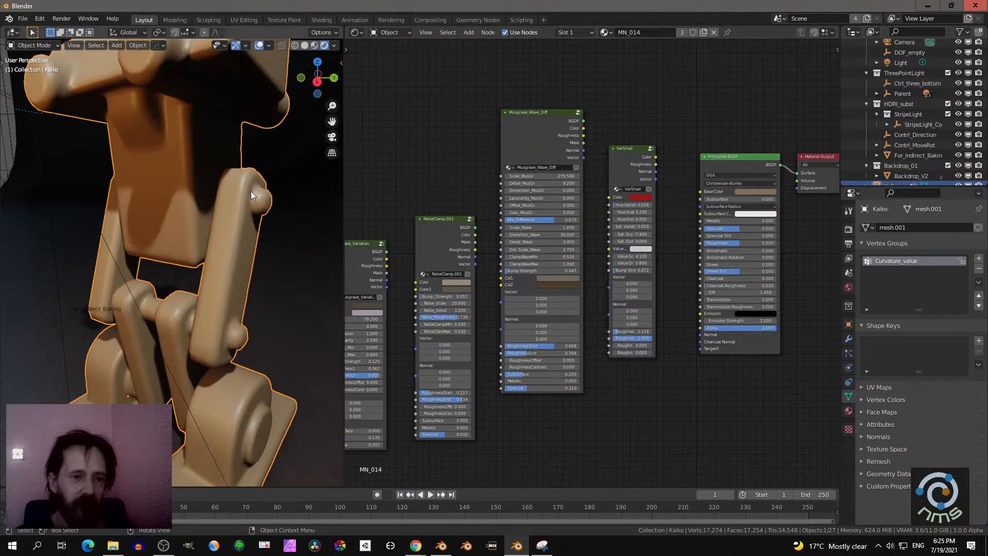
{"action": "middle_click_drag", "start_coordinate": [254, 194], "coordinate": [258, 214]}
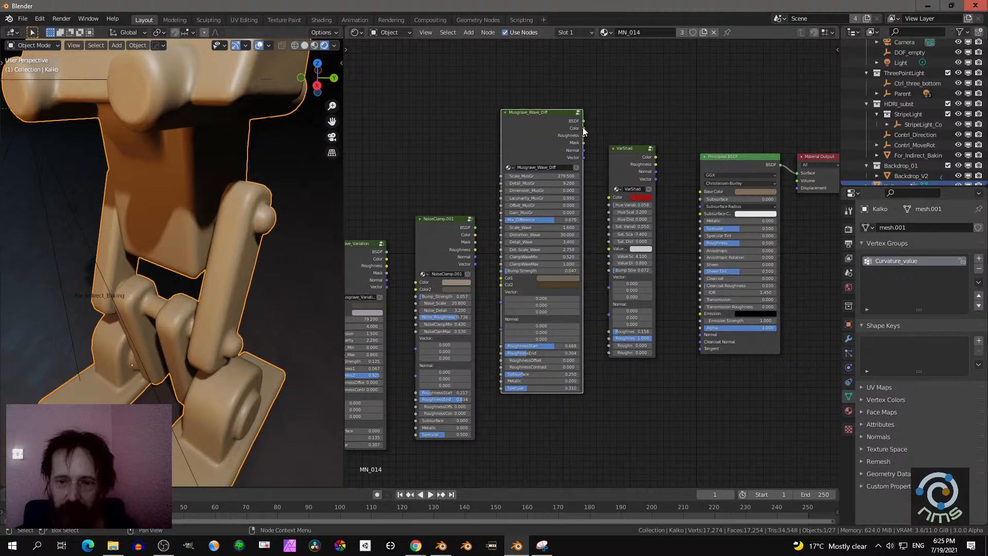
- Link the Color output of Musgrave_Wave_Diff to the Principled BSDF's Base Color and inspect the speckled pattern on the robot
{"action": "left_click_drag", "start_coordinate": [584, 128], "coordinate": [701, 191]}
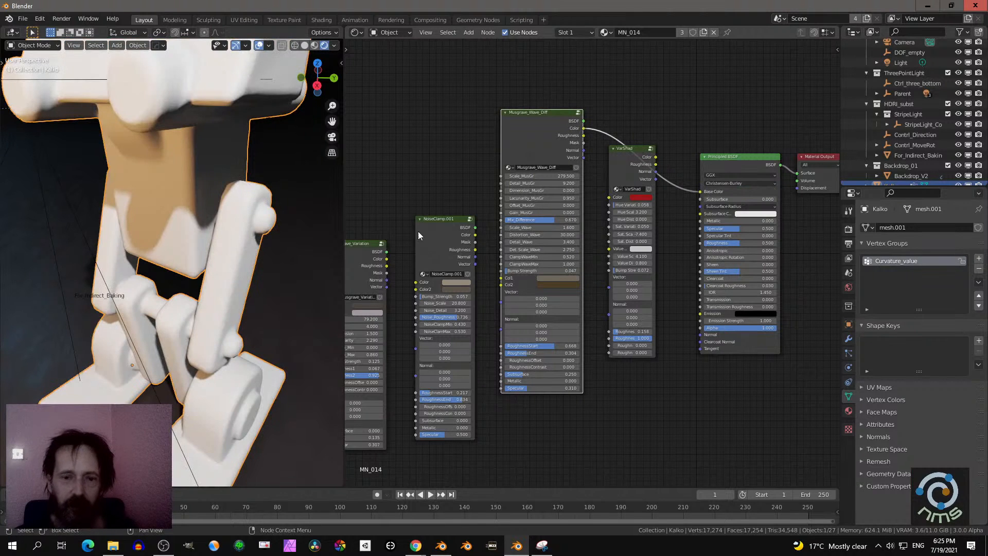
{"action": "middle_click_drag", "start_coordinate": [195, 221], "coordinate": [275, 223]}
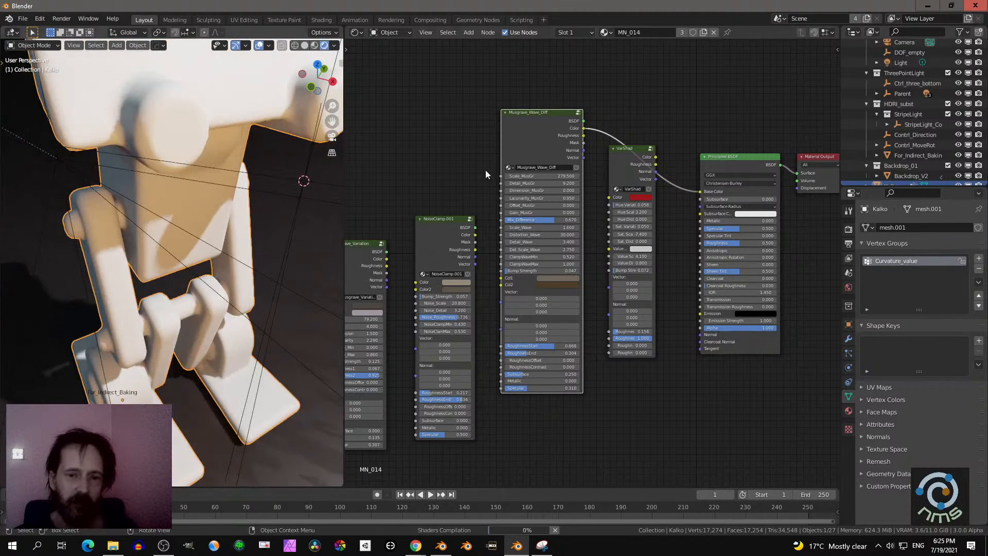
{"action": "middle_click_drag", "start_coordinate": [219, 158], "coordinate": [190, 252]}
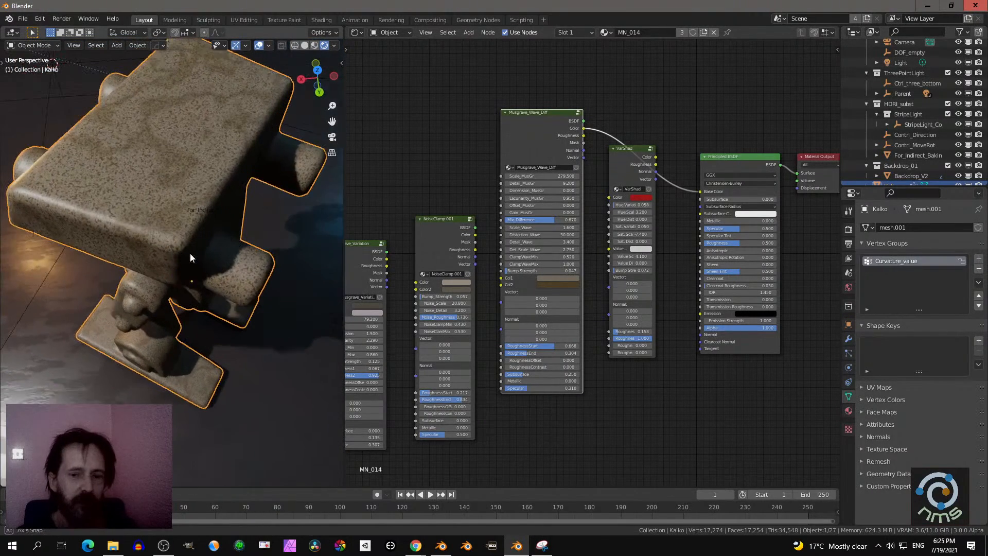
{"action": "middle_click_drag", "start_coordinate": [467, 150], "coordinate": [496, 153]}
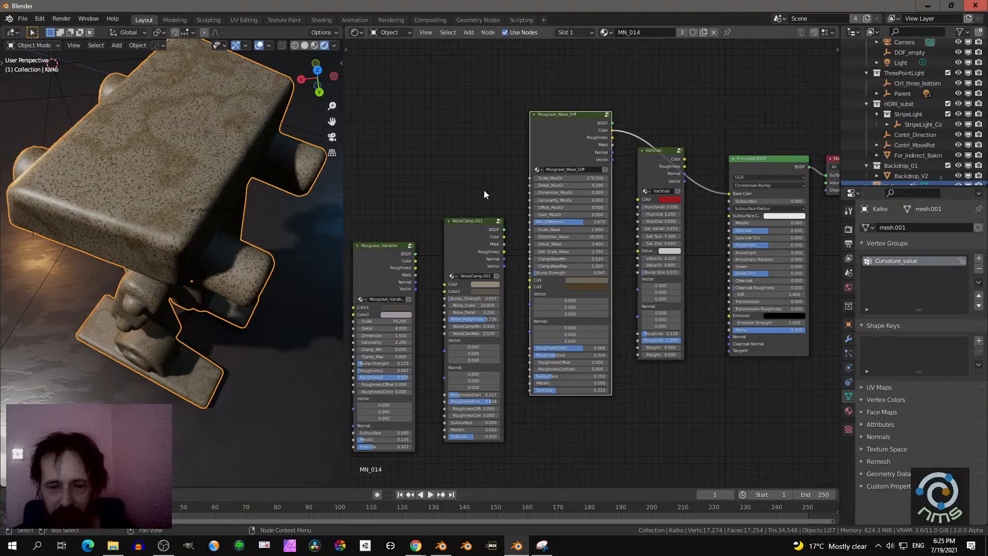
{"action": "scroll", "coordinate": [484, 196], "scroll_direction": "up", "scroll_amount": 1}
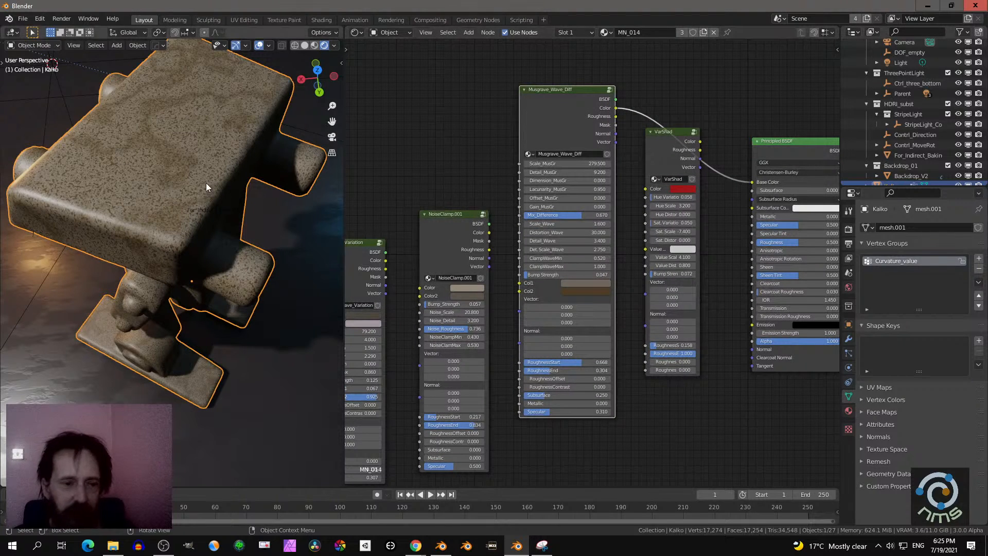
- Examine the speckled Musgrave_Wave_Diff color pattern on the robot's body up close and from several angles
{"action": "middle_click_drag", "start_coordinate": [206, 183], "coordinate": [202, 213]}
{"action": "scroll", "coordinate": [201, 212], "scroll_direction": "up", "scroll_amount": 5}
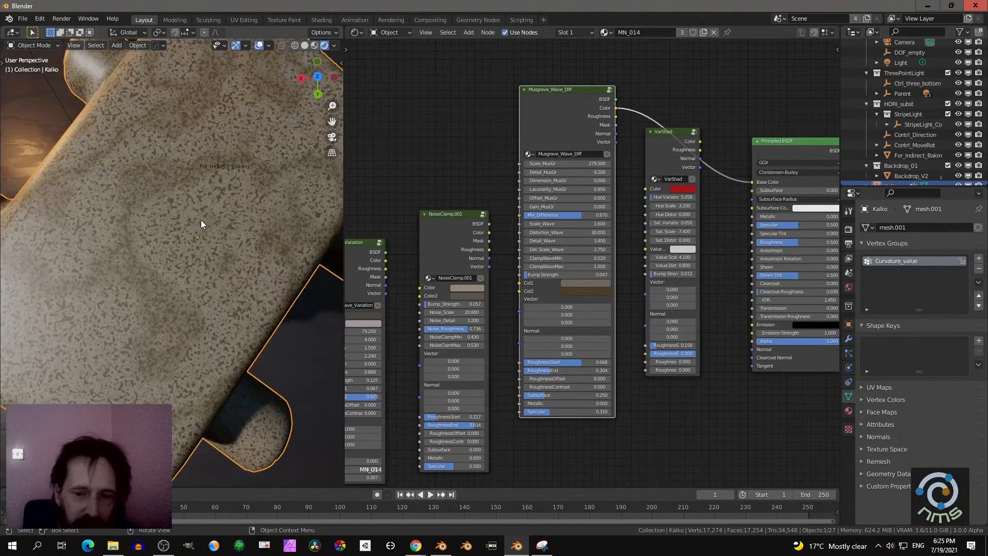
{"action": "middle_click_drag", "start_coordinate": [147, 274], "coordinate": [202, 249]}
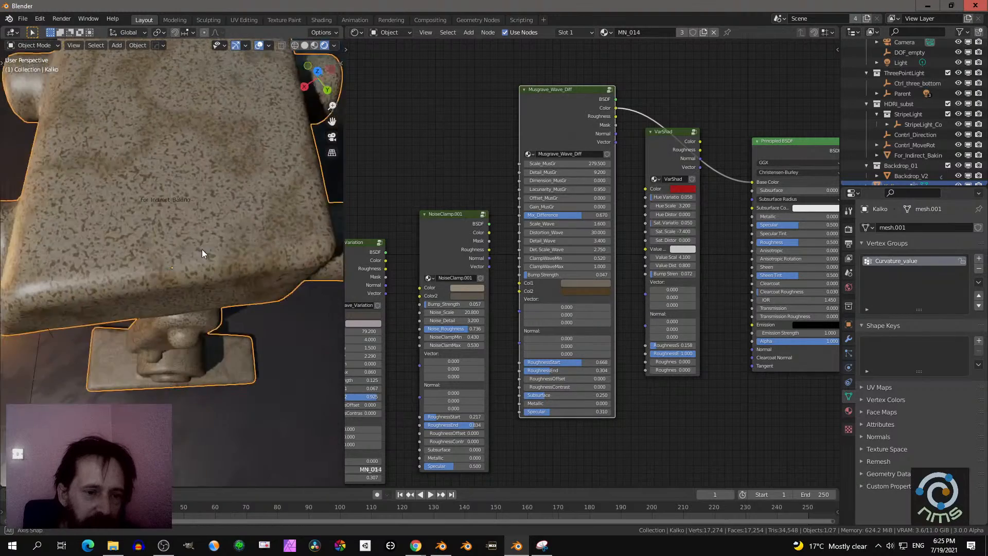
{"action": "scroll", "coordinate": [216, 257], "scroll_direction": "up", "scroll_amount": 4}
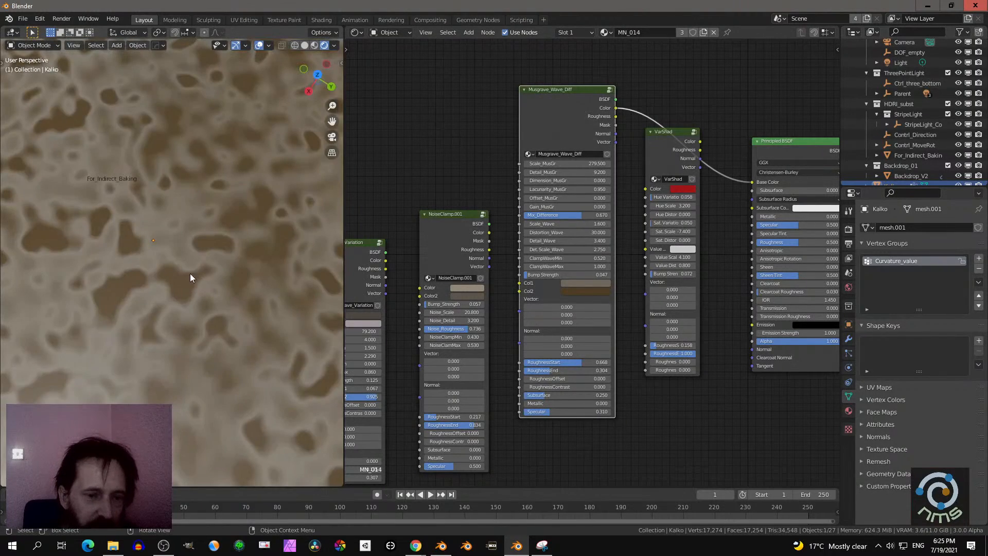
{"action": "scroll", "coordinate": [206, 262], "scroll_direction": "down", "scroll_amount": 5}
{"action": "middle_click_drag", "start_coordinate": [222, 246], "coordinate": [242, 242]}
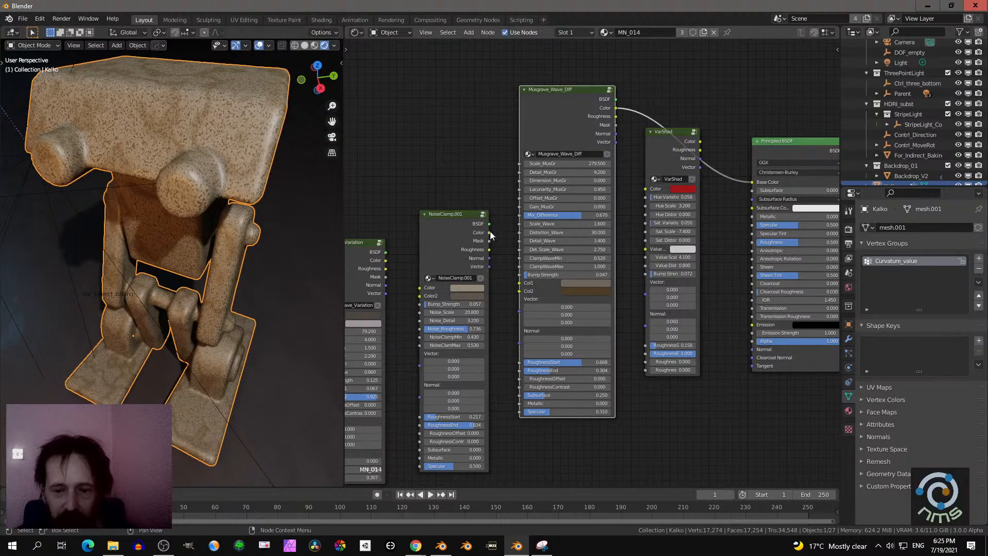
- Link the Color output of NoiseClamp.001 to the Col1 input of Musgrave_Wave_Diff and view the blotchy pattern on the robot
{"action": "left_click_drag", "start_coordinate": [490, 233], "coordinate": [494, 234]}
{"action": "mouse_move", "coordinate": [511, 267]}
{"action": "left_mouse_down"}
{"action": "mouse_move", "coordinate": [519, 284]}
{"action": "mouse_move", "coordinate": [494, 270]}
{"action": "left_mouse_up"}
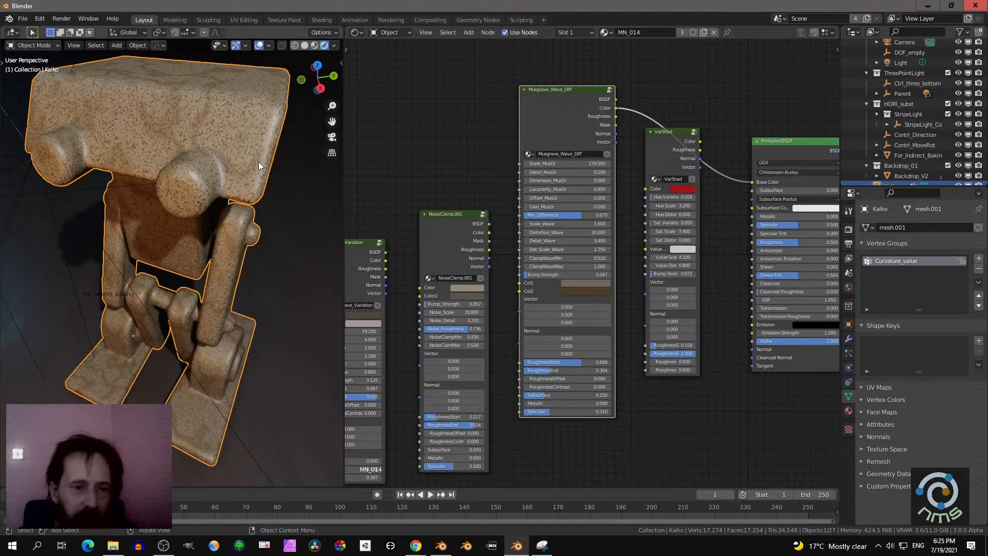
{"action": "middle_click_drag", "start_coordinate": [235, 131], "coordinate": [176, 200]}
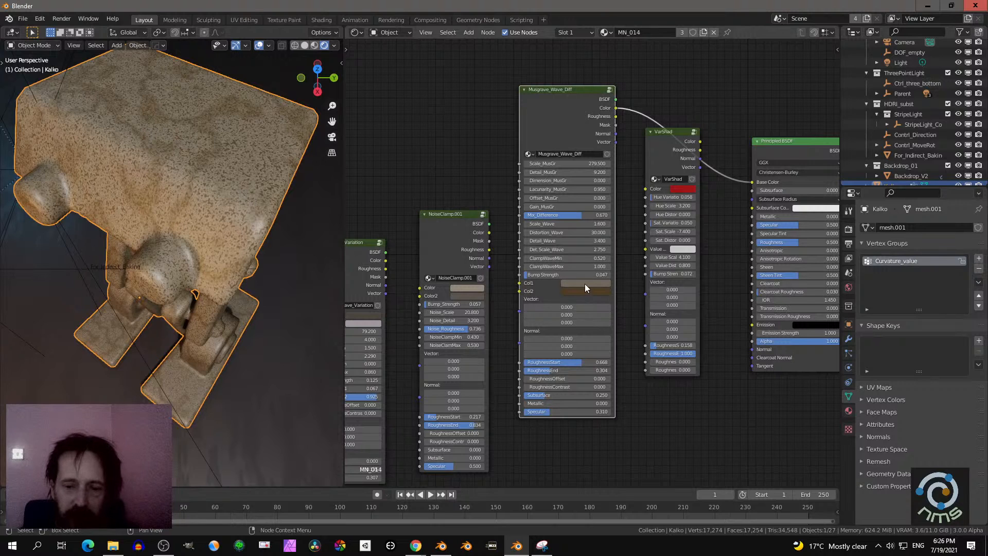
{"action": "left_click_drag", "start_coordinate": [489, 232], "coordinate": [515, 284]}
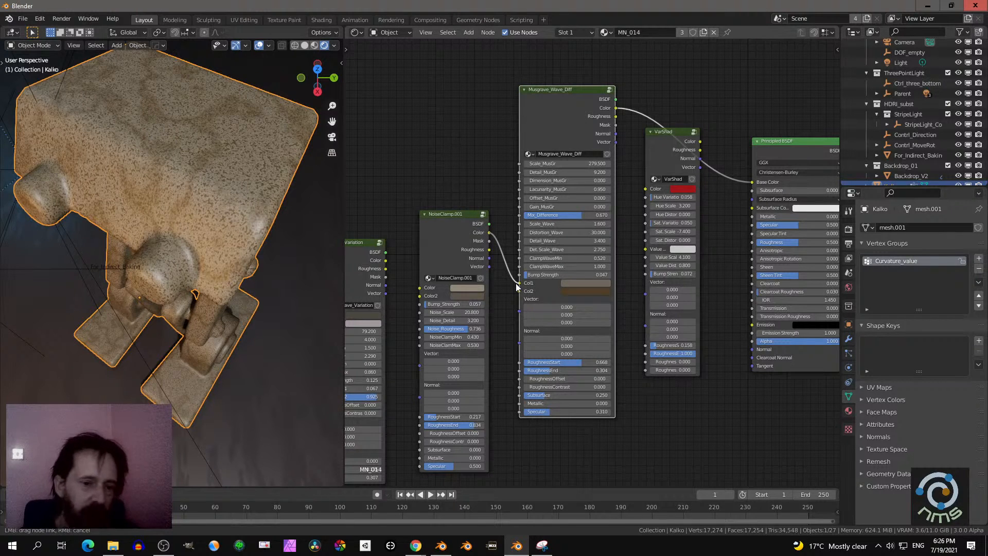
{"action": "left_click_drag", "start_coordinate": [515, 283], "coordinate": [516, 283]}
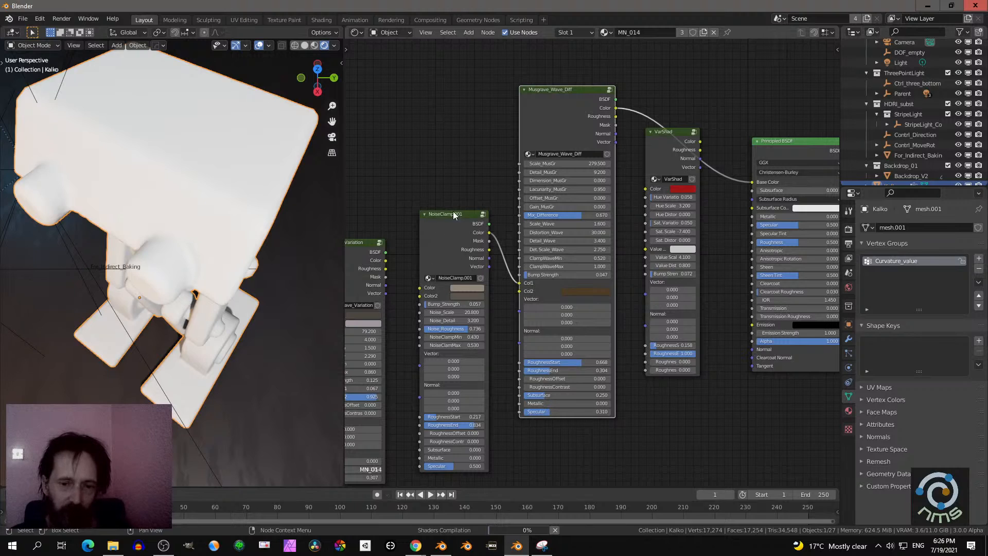
{"action": "middle_click_drag", "start_coordinate": [307, 248], "coordinate": [245, 272]}
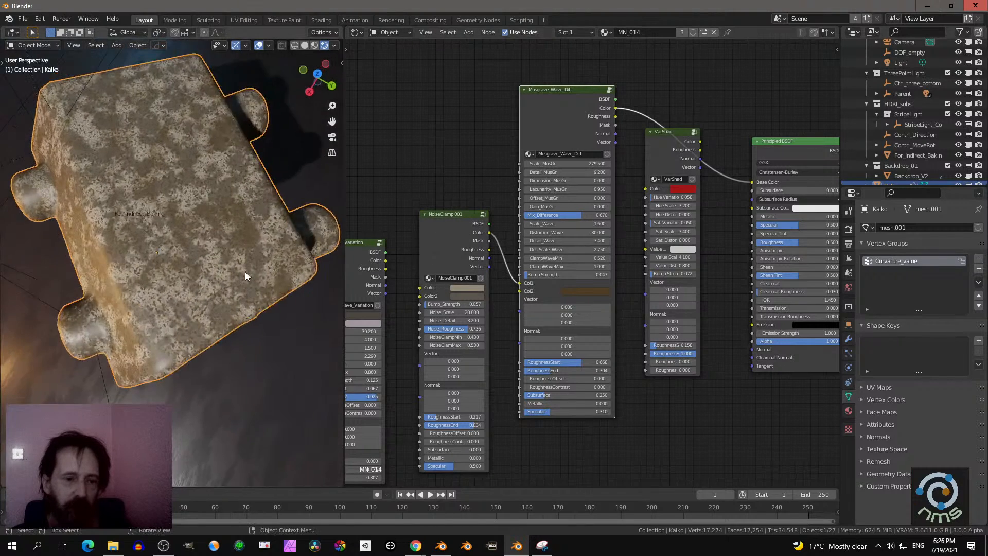
{"action": "scroll", "coordinate": [245, 272], "scroll_direction": "up", "scroll_amount": 4}
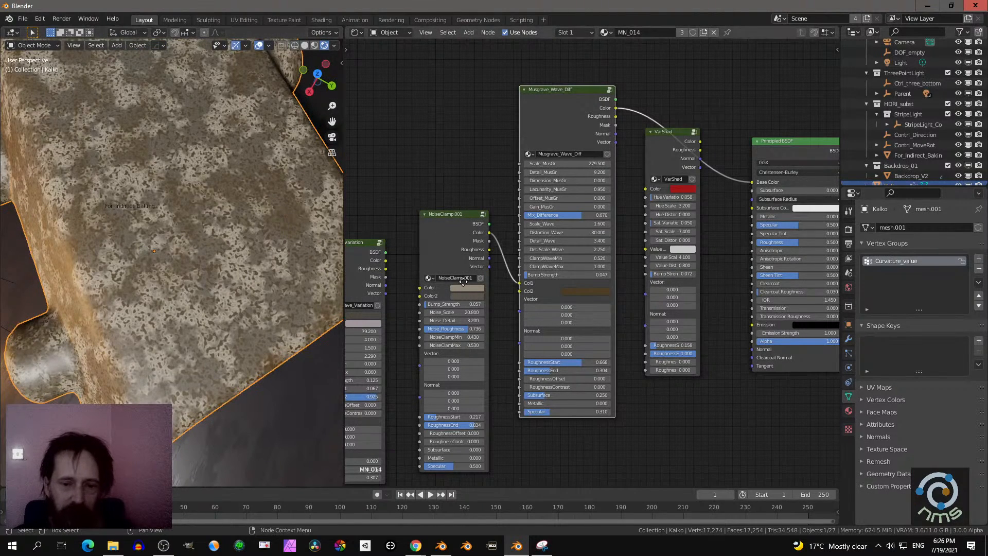
- Try a Noise_Scale of 21.9 on the NoiseClamp.001 node and undo the change
{"action": "middle_click_drag", "start_coordinate": [460, 284], "coordinate": [505, 250]}
{"action": "scroll", "coordinate": [490, 264], "scroll_direction": "up", "scroll_amount": 1}
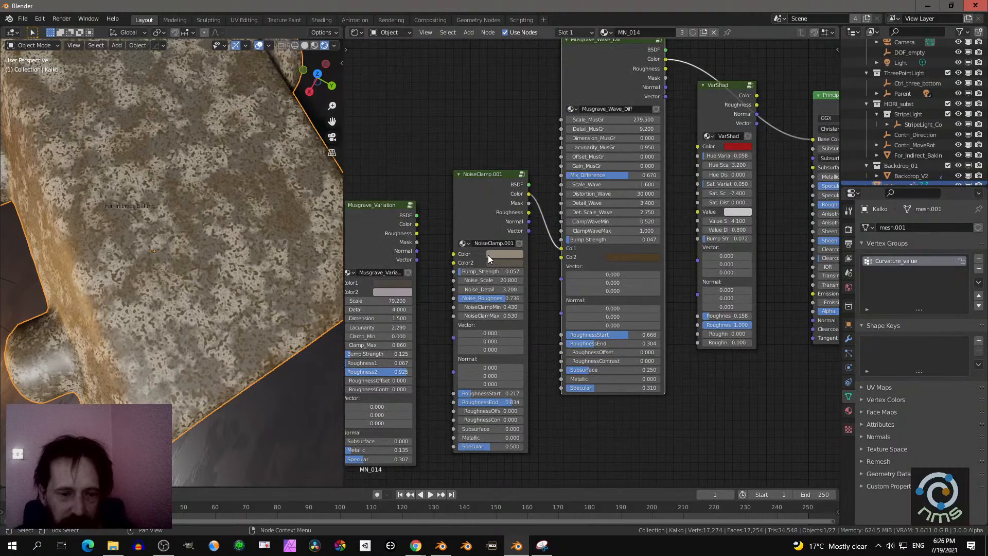
{"action": "middle_click_drag", "start_coordinate": [301, 271], "coordinate": [341, 279]}
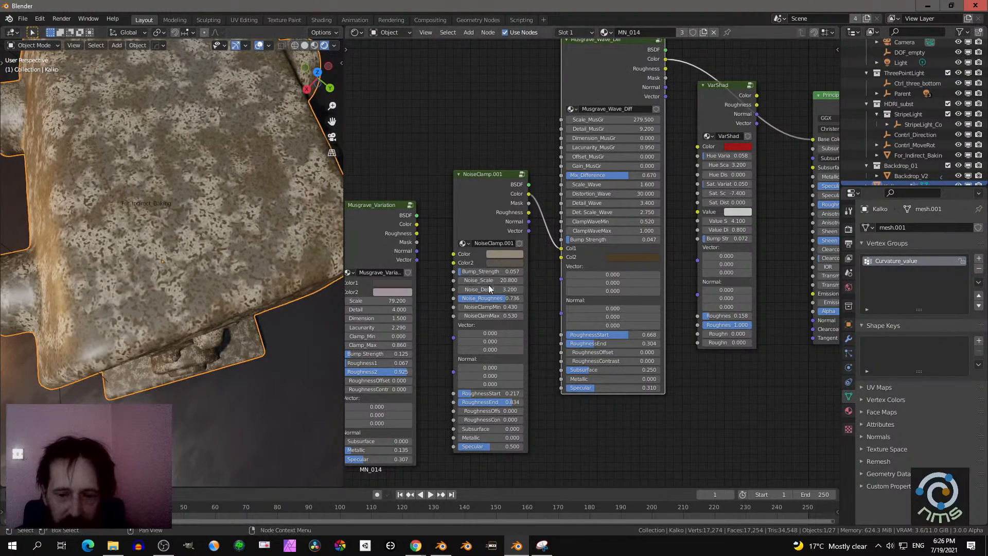
{"action": "left_click_drag", "start_coordinate": [489, 280], "coordinate": [500, 280]}
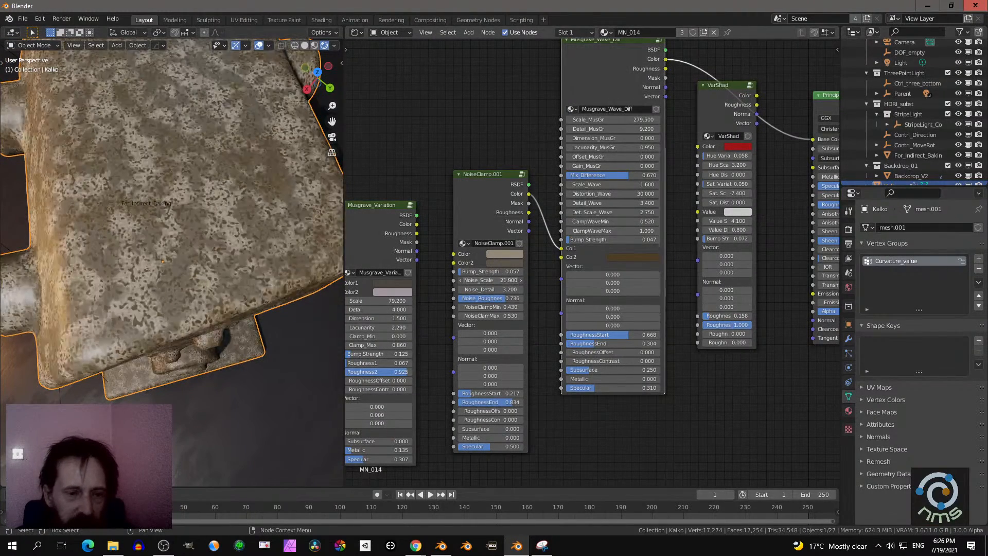
{"action": "key", "text": "ctrl+z"}
- Examine the combined noise and Musgrave pattern on the robot from the front, the top and close up
{"action": "middle_click_drag", "start_coordinate": [215, 316], "coordinate": [169, 302]}
{"action": "scroll", "coordinate": [169, 302], "scroll_direction": "up", "scroll_amount": 7}
{"action": "middle_click_drag", "start_coordinate": [200, 268], "coordinate": [308, 242]}
{"action": "scroll", "coordinate": [218, 265], "scroll_direction": "down", "scroll_amount": 5}
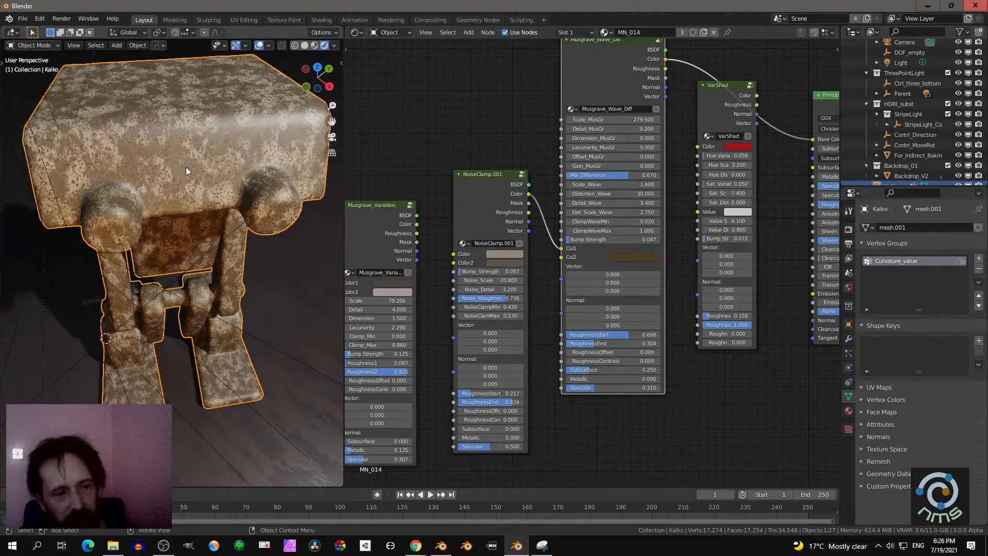
{"action": "middle_click_drag", "start_coordinate": [224, 194], "coordinate": [172, 191]}
{"action": "scroll", "coordinate": [231, 202], "scroll_direction": "up", "scroll_amount": 4}
{"action": "middle_click_drag", "start_coordinate": [231, 202], "coordinate": [227, 226]}
{"action": "scroll", "coordinate": [235, 192], "scroll_direction": "down", "scroll_amount": 4}
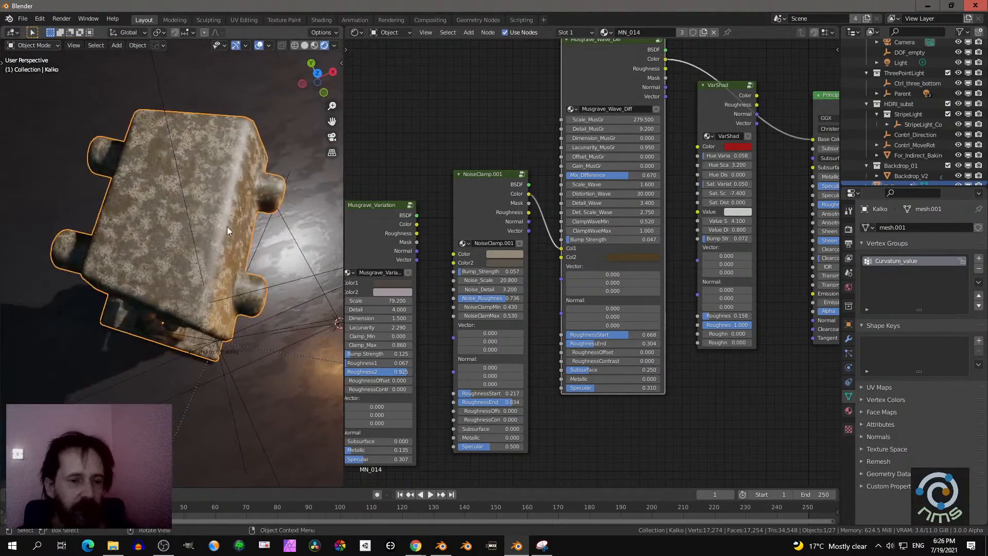
- Link the Color output of Musgrave_Variation to the Color2 input of NoiseClamp.001
{"action": "middle_click_drag", "start_coordinate": [422, 254], "coordinate": [479, 216]}
{"action": "scroll", "coordinate": [460, 219], "scroll_direction": "up", "scroll_amount": 2}
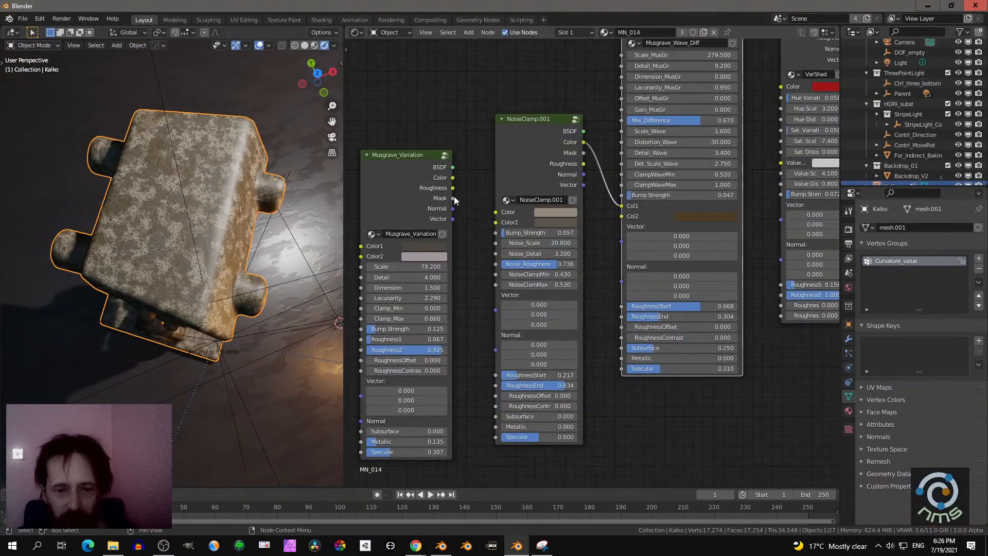
{"action": "left_click_drag", "start_coordinate": [452, 177], "coordinate": [495, 223]}
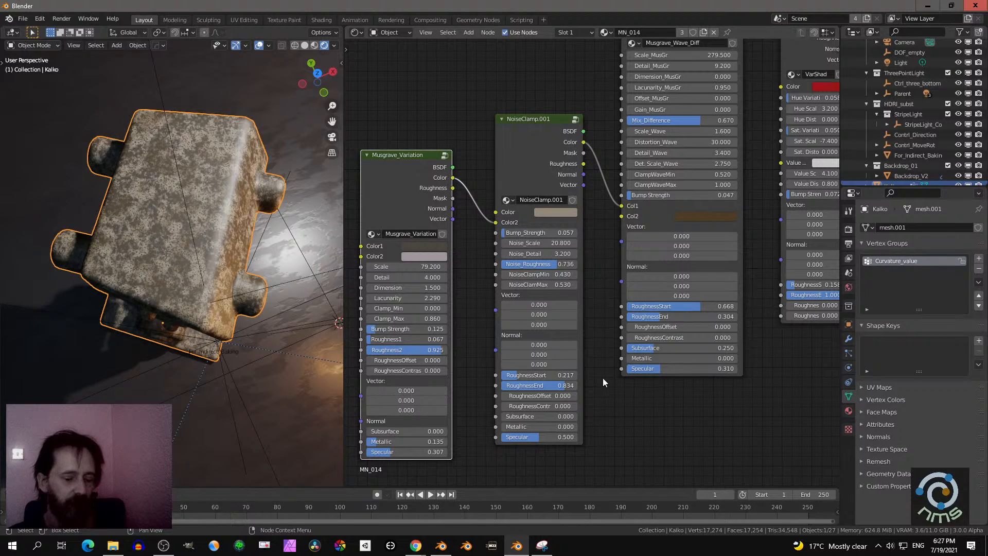
- Review the linked node chain and its settings from Musgrave_Variation through NoiseClamp.001 and Musgrave_Wave_Diff
{"action": "scroll", "coordinate": [603, 377], "scroll_direction": "down", "scroll_amount": 3}
{"action": "middle_click_drag", "start_coordinate": [672, 354], "coordinate": [582, 417]}
{"action": "scroll", "coordinate": [633, 249], "scroll_direction": "up", "scroll_amount": 1}
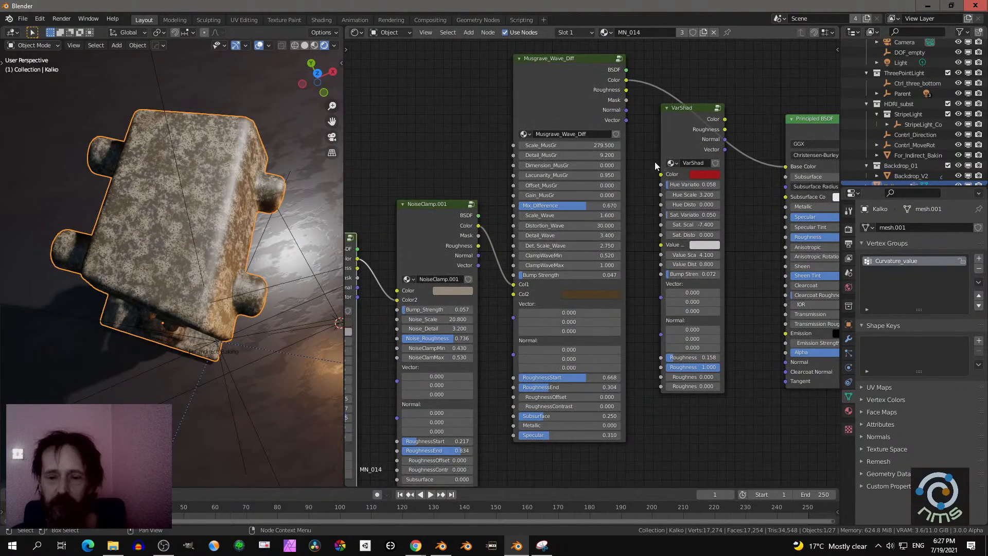
{"action": "scroll", "coordinate": [641, 156], "scroll_direction": "up", "scroll_amount": 1}
{"action": "middle_click_drag", "start_coordinate": [647, 149], "coordinate": [630, 203]}
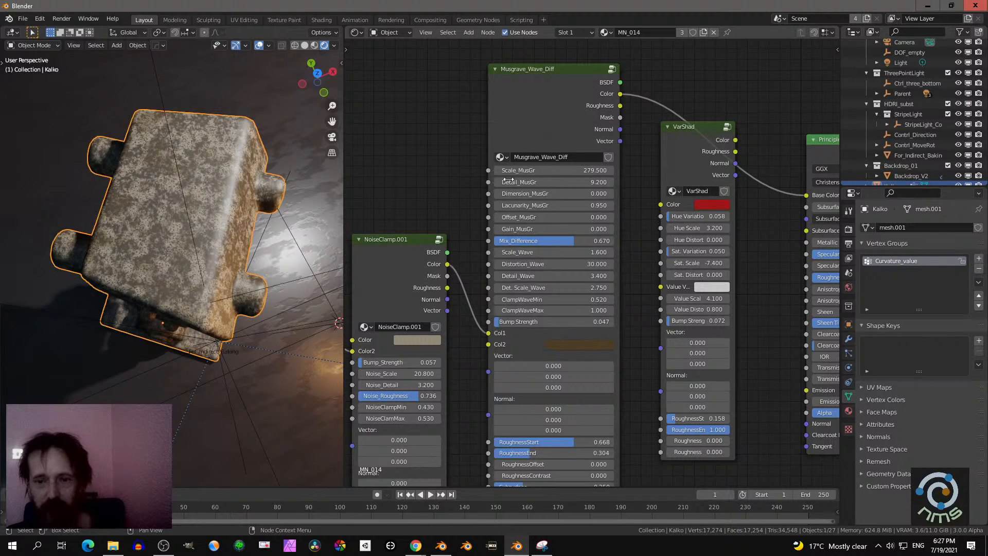
{"action": "scroll", "coordinate": [567, 144], "scroll_direction": "down", "scroll_amount": 2}
{"action": "middle_click_drag", "start_coordinate": [445, 169], "coordinate": [508, 124]}
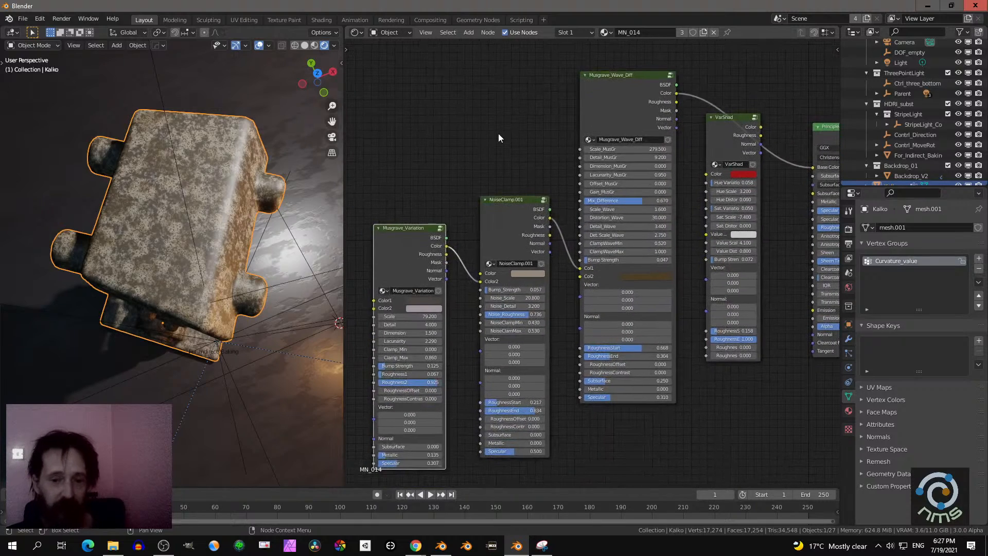
{"action": "scroll", "coordinate": [496, 145], "scroll_direction": "up", "scroll_amount": 3}
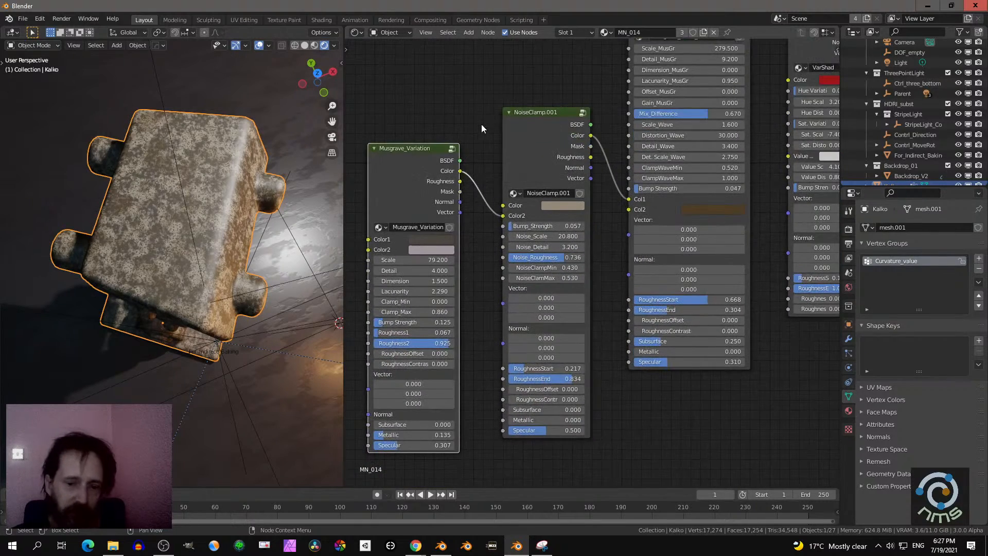
{"action": "middle_click_drag", "start_coordinate": [480, 125], "coordinate": [490, 106]}
- Examine the effect of Musgrave_Variation and its Scale setting on the robot's body and legs
{"action": "middle_click_drag", "start_coordinate": [269, 255], "coordinate": [267, 257]}
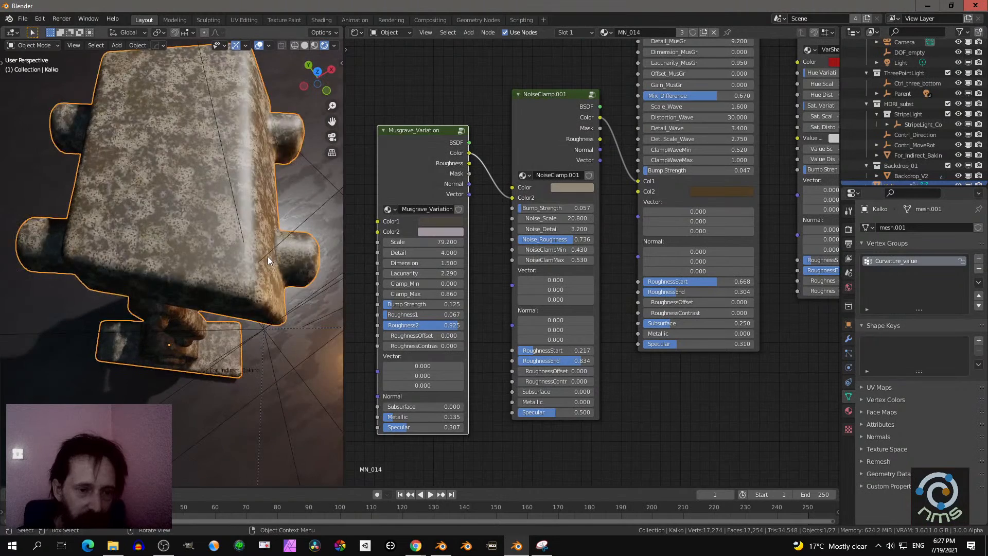
{"action": "scroll", "coordinate": [268, 257], "scroll_direction": "up", "scroll_amount": 6}
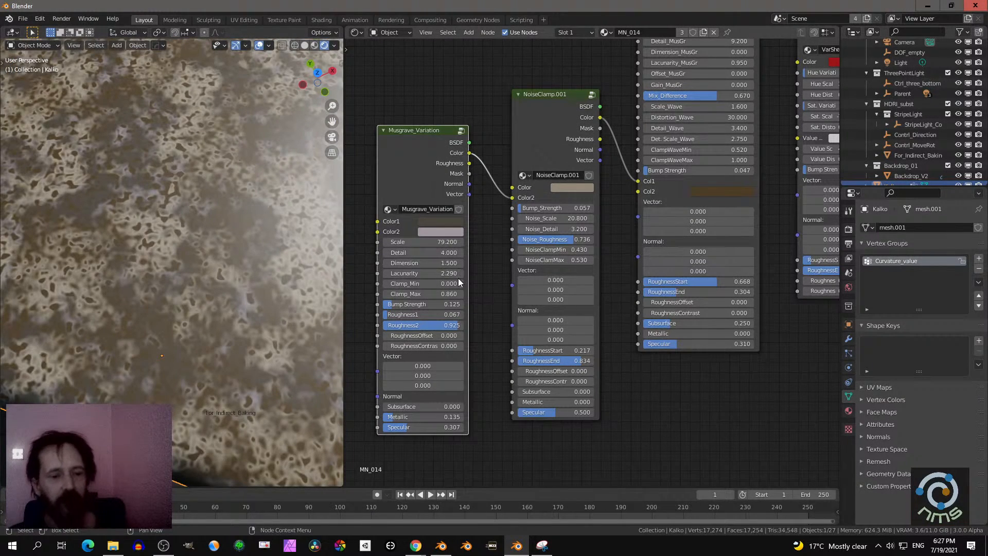
{"action": "scroll", "coordinate": [209, 365], "scroll_direction": "down", "scroll_amount": 8}
{"action": "mouse_move", "coordinate": [174, 325]}
{"action": "middle_mouse_down"}
{"action": "mouse_move", "coordinate": [149, 298]}
{"action": "mouse_move", "coordinate": [181, 311]}
{"action": "middle_mouse_up"}
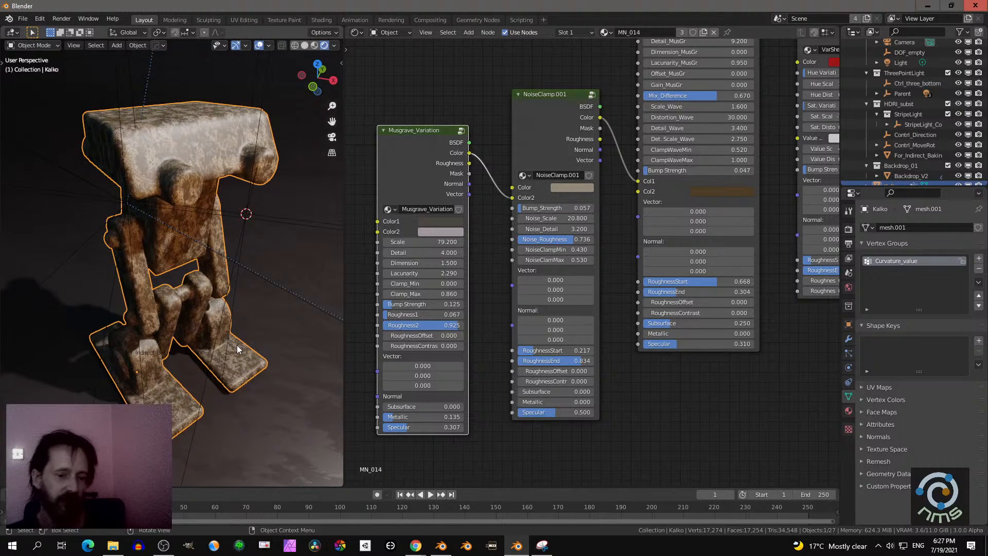
{"action": "middle_click_drag", "start_coordinate": [238, 341], "coordinate": [250, 299]}
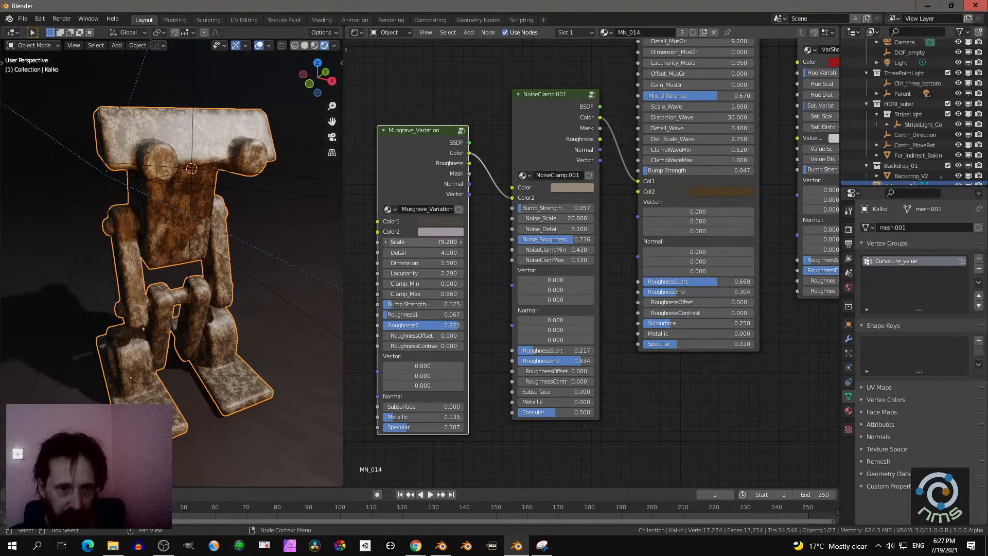
{"action": "left_click_drag", "start_coordinate": [431, 242], "coordinate": [416, 242]}
{"action": "middle_click_drag", "start_coordinate": [226, 227], "coordinate": [224, 265]}
- Review the entire node tree up to the Material Output and inspect the layered stone pattern on the robot's top surface
{"action": "scroll", "coordinate": [590, 261], "scroll_direction": "down", "scroll_amount": 5}
{"action": "middle_click_drag", "start_coordinate": [649, 264], "coordinate": [536, 322]}
{"action": "scroll", "coordinate": [537, 322], "scroll_direction": "up", "scroll_amount": 2}
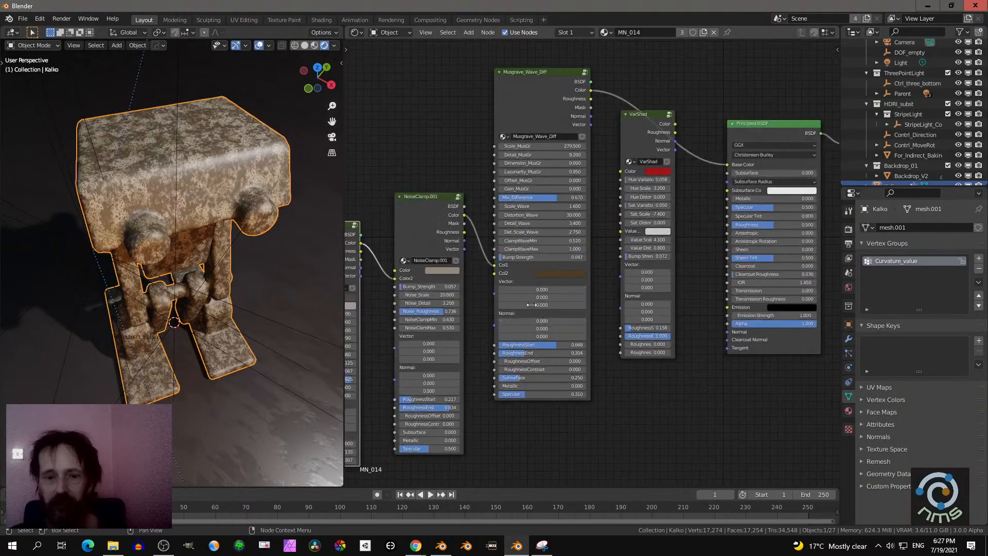
{"action": "scroll", "coordinate": [433, 135], "scroll_direction": "down", "scroll_amount": 4}
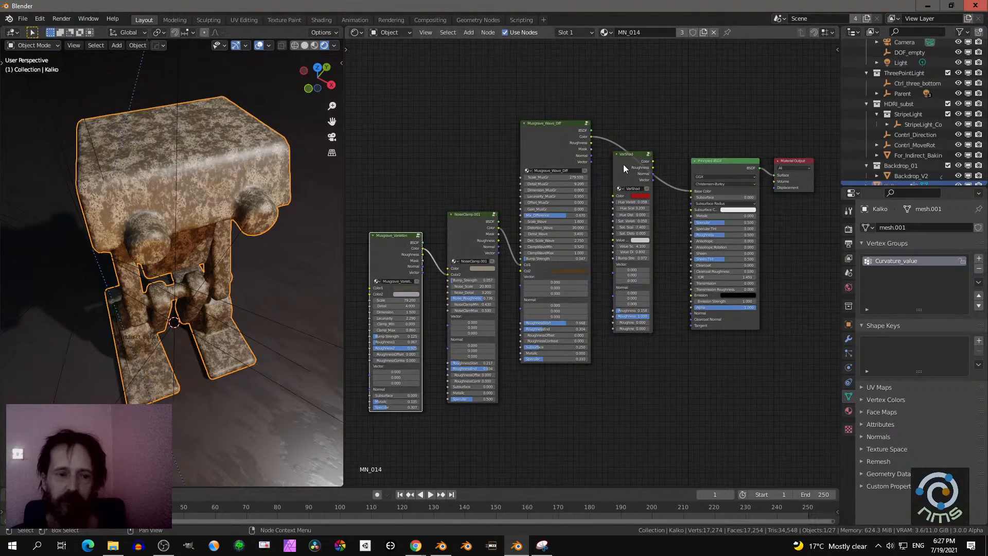
{"action": "middle_click_drag", "start_coordinate": [274, 179], "coordinate": [153, 283]}
{"action": "scroll", "coordinate": [273, 203], "scroll_direction": "up", "scroll_amount": 5}
{"action": "scroll", "coordinate": [253, 210], "scroll_direction": "down", "scroll_amount": 8}
{"action": "scroll", "coordinate": [152, 282], "scroll_direction": "up", "scroll_amount": 2}
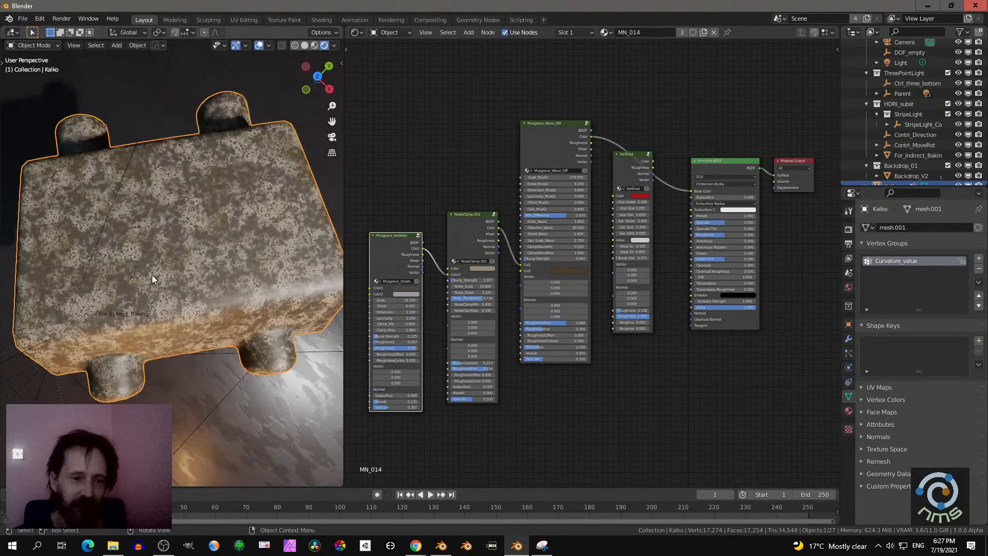
{"action": "scroll", "coordinate": [152, 279], "scroll_direction": "up", "scroll_amount": 2}
{"action": "scroll", "coordinate": [217, 184], "scroll_direction": "down", "scroll_amount": 4}
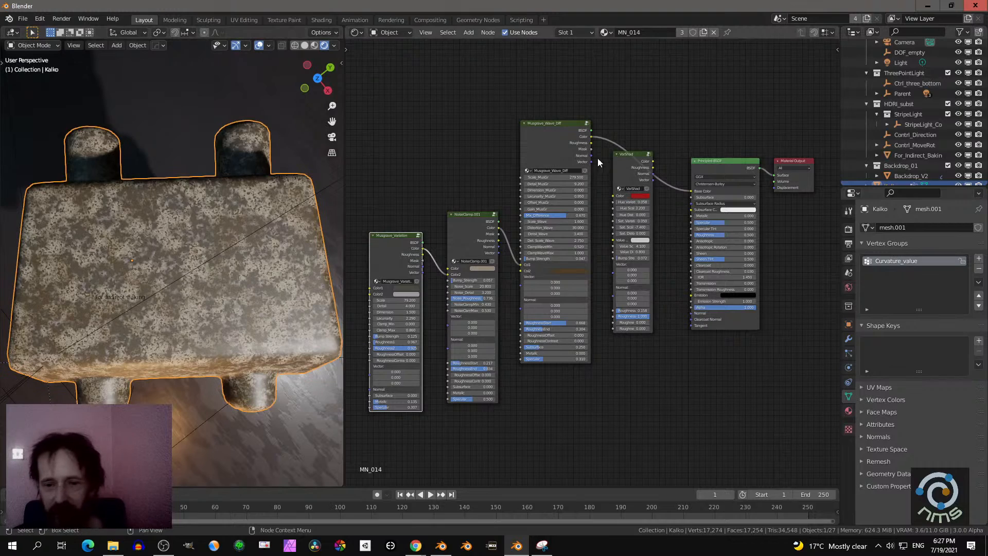
{"action": "scroll", "coordinate": [235, 267], "scroll_direction": "up", "scroll_amount": 3}
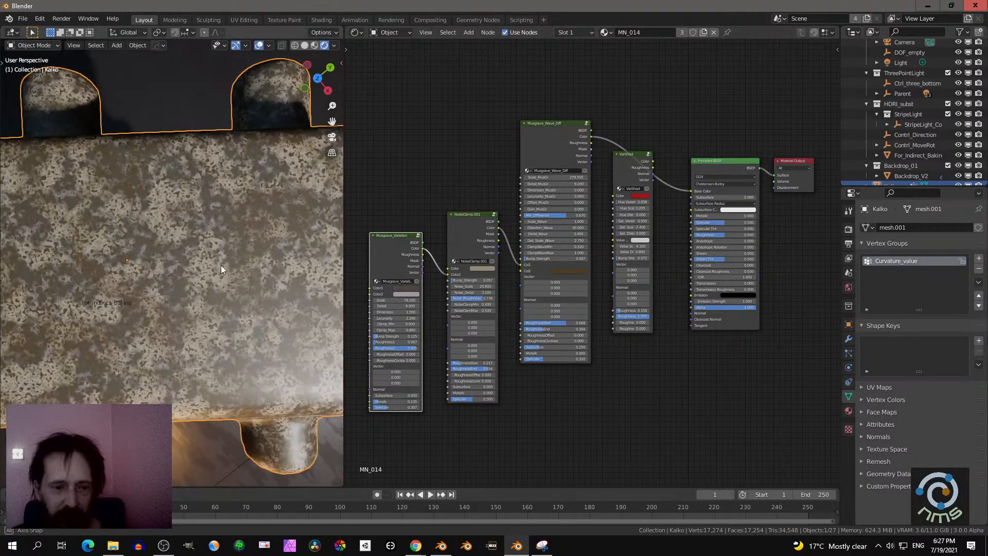
{"action": "middle_click_drag", "start_coordinate": [221, 264], "coordinate": [203, 258]}
{"action": "scroll", "coordinate": [589, 220], "scroll_direction": "up", "scroll_amount": 3}
- Link the Color output of Musgrave_Wave_Diff to VarShad's Color input, and VarShad's Color output to the Principled BSDF's Base Color
{"action": "middle_click_drag", "start_coordinate": [587, 223], "coordinate": [507, 288]}
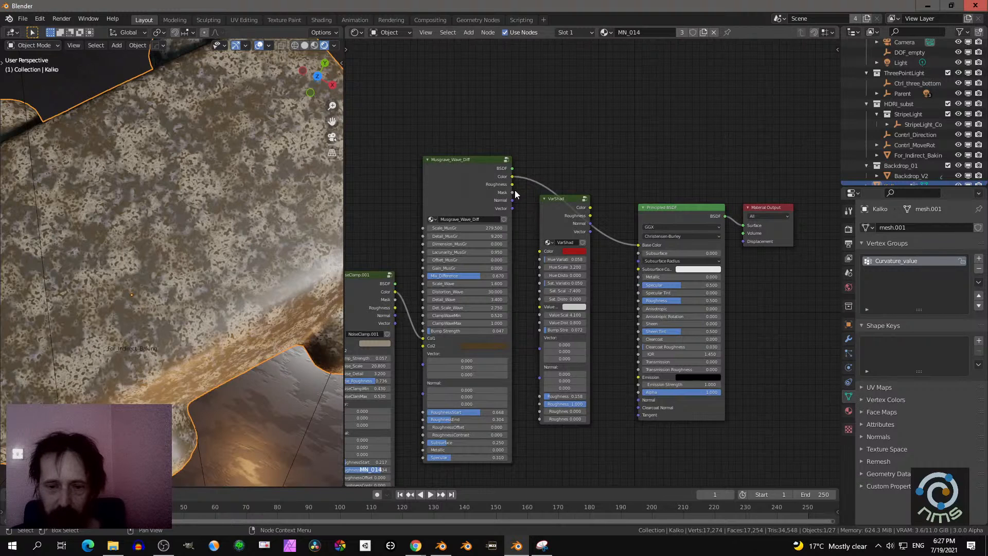
{"action": "left_click_drag", "start_coordinate": [513, 177], "coordinate": [539, 251]}
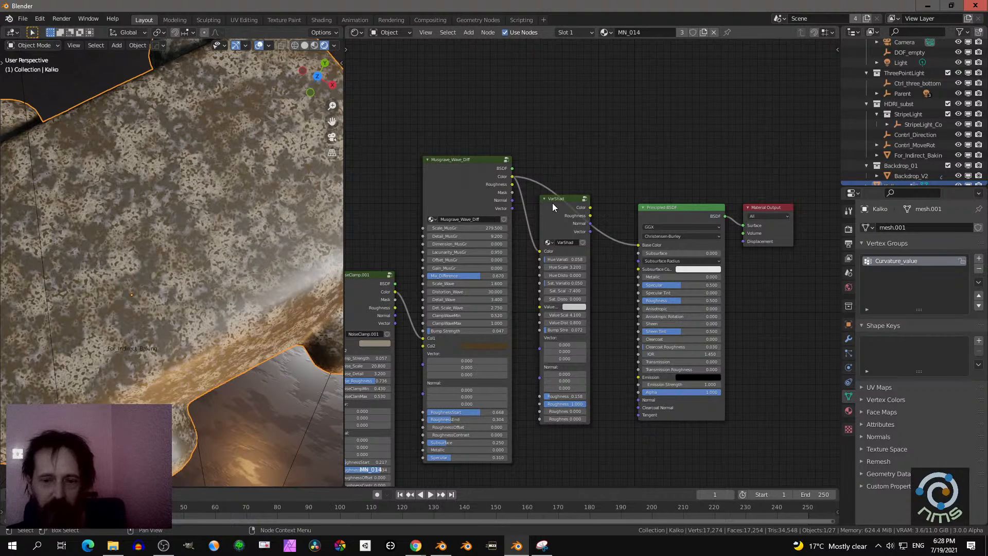
{"action": "left_click_drag", "start_coordinate": [590, 208], "coordinate": [639, 249]}
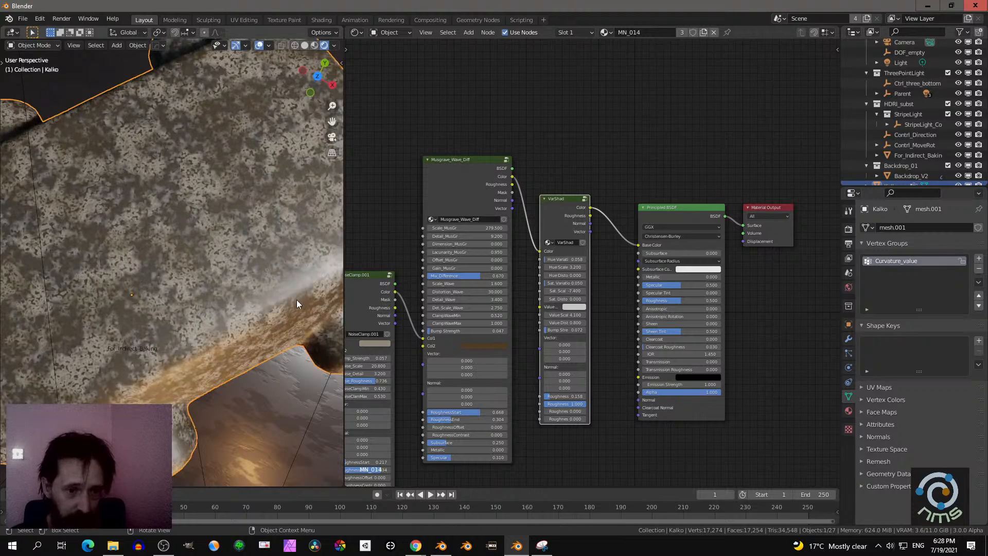
- Set the VarShad node's Hue Variation to 1.000 and its Hue Scale to 37
{"action": "scroll", "coordinate": [297, 299], "scroll_direction": "down", "scroll_amount": 5}
{"action": "scroll", "coordinate": [585, 293], "scroll_direction": "up", "scroll_amount": 2}
{"action": "scroll", "coordinate": [585, 293], "scroll_direction": "up", "scroll_amount": 3}
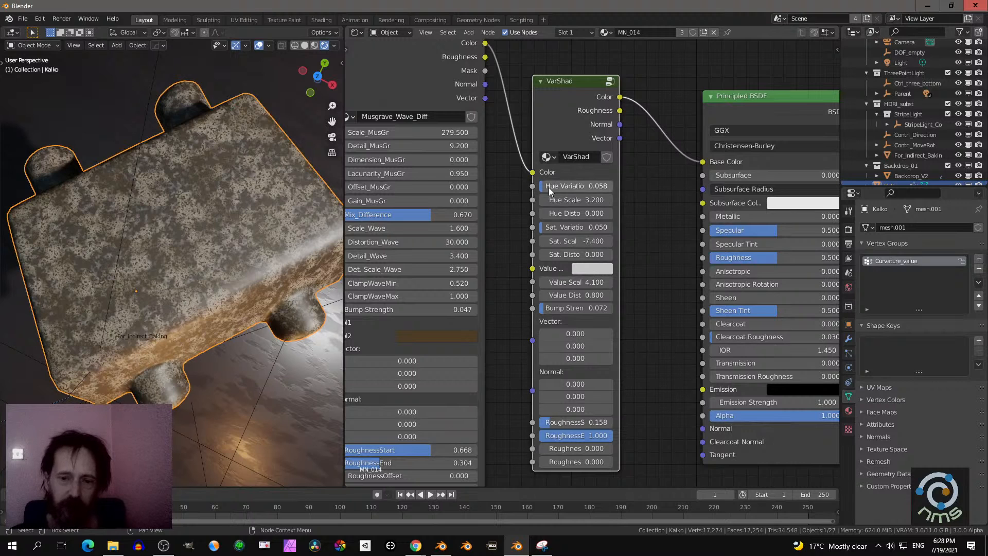
{"action": "left_click_drag", "start_coordinate": [549, 191], "coordinate": [605, 191]}
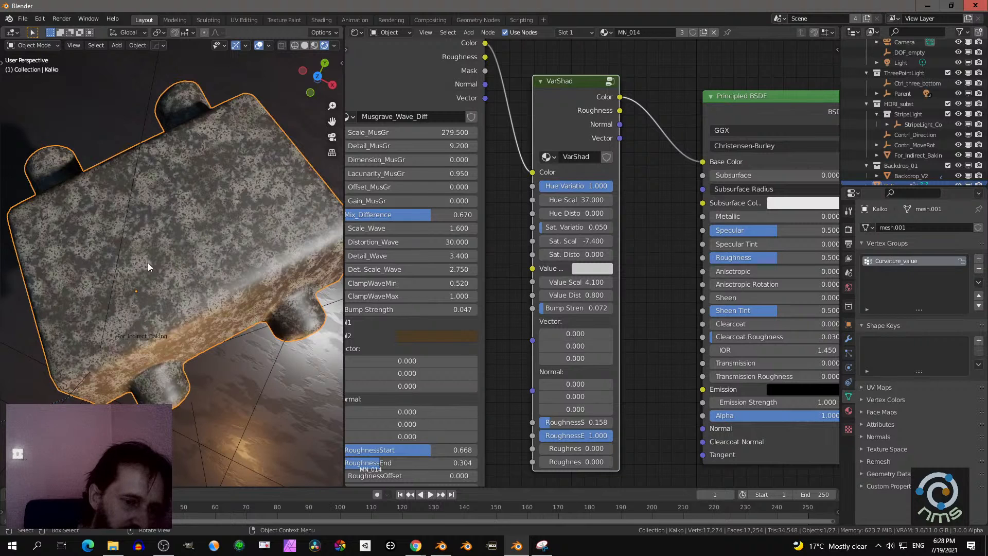
- Set the VarShad node's Hue Variation to 0.158 and try a much stronger Saturation Variation
{"action": "mouse_move", "coordinate": [576, 200]}
{"action": "left_mouse_down"}
{"action": "mouse_move", "coordinate": [604, 200]}
{"action": "mouse_move", "coordinate": [592, 200]}
{"action": "left_mouse_up"}
{"action": "middle_click_drag", "start_coordinate": [239, 237], "coordinate": [200, 211]}
{"action": "left_click_drag", "start_coordinate": [575, 186], "coordinate": [556, 186]}
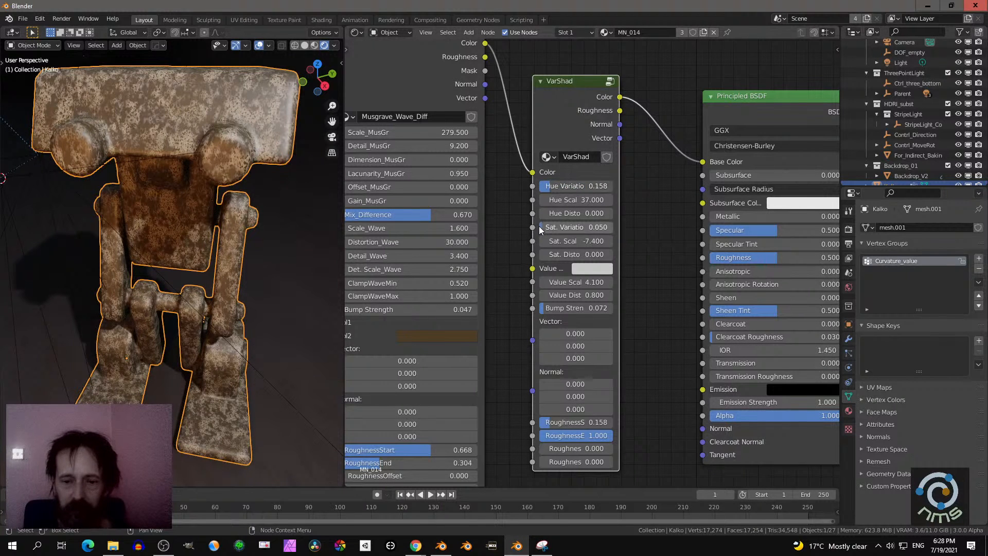
{"action": "left_click_drag", "start_coordinate": [540, 230], "coordinate": [612, 231]}
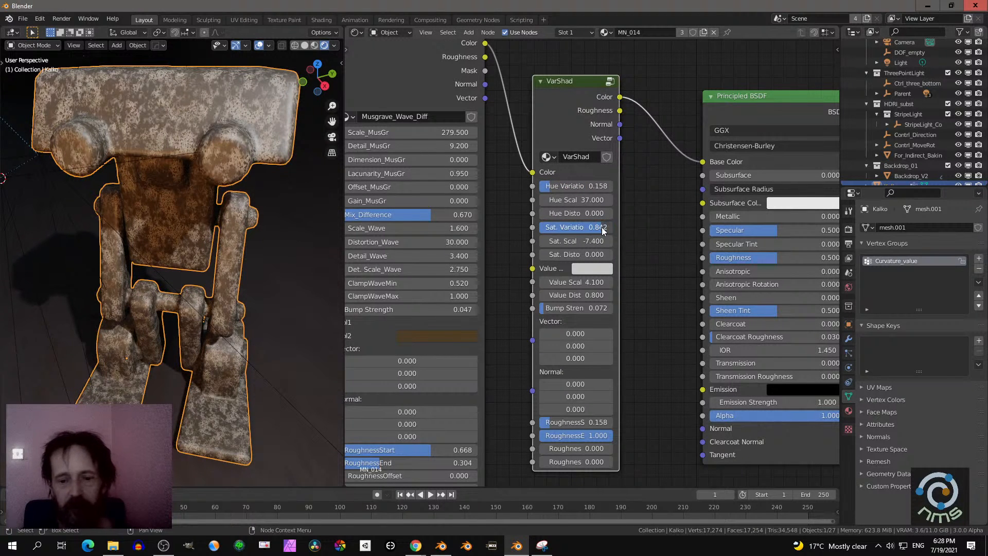
- Set VarShad's Value color to black and its Value Scale to 7.4, checking the robot from above and from the front
{"action": "left_click", "coordinate": [588, 269]}
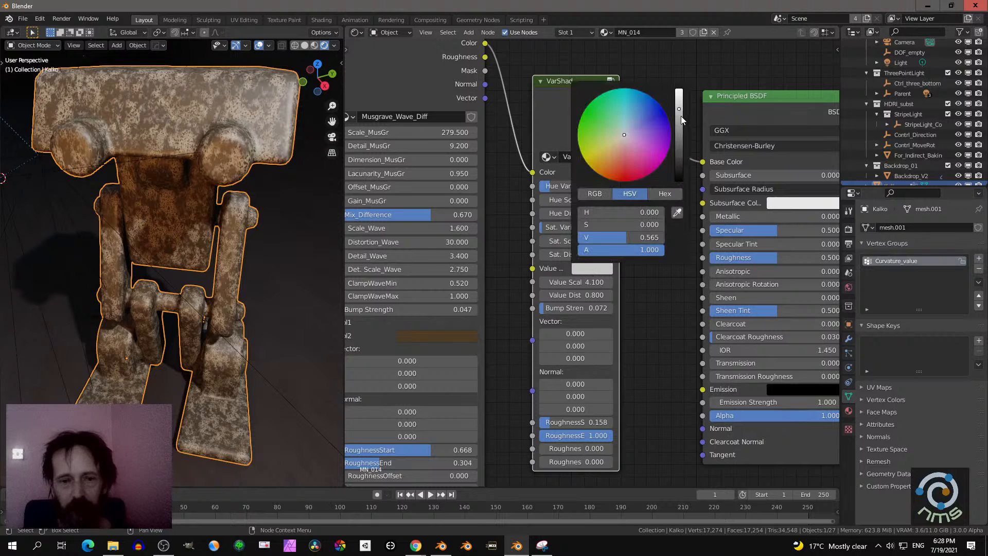
{"action": "left_click_drag", "start_coordinate": [680, 115], "coordinate": [679, 181]}
{"action": "mouse_move", "coordinate": [571, 282]}
{"action": "left_mouse_down"}
{"action": "mouse_move", "coordinate": [608, 282]}
{"action": "mouse_move", "coordinate": [574, 282]}
{"action": "left_mouse_up"}
{"action": "middle_click_drag", "start_coordinate": [183, 190], "coordinate": [208, 211]}
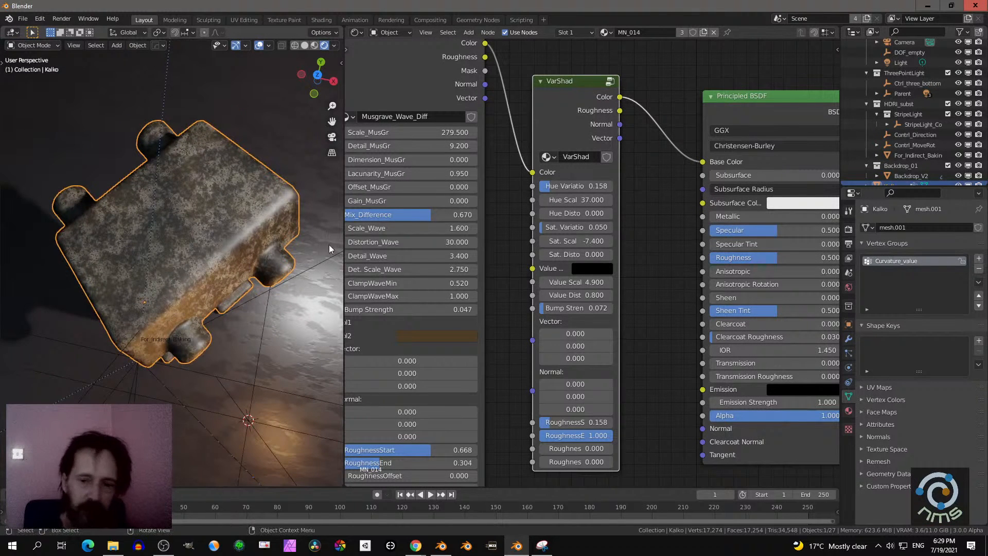
{"action": "mouse_move", "coordinate": [577, 282]}
{"action": "left_mouse_down"}
{"action": "mouse_move", "coordinate": [566, 282]}
{"action": "mouse_move", "coordinate": [613, 282]}
{"action": "mouse_move", "coordinate": [594, 282]}
{"action": "left_mouse_up"}
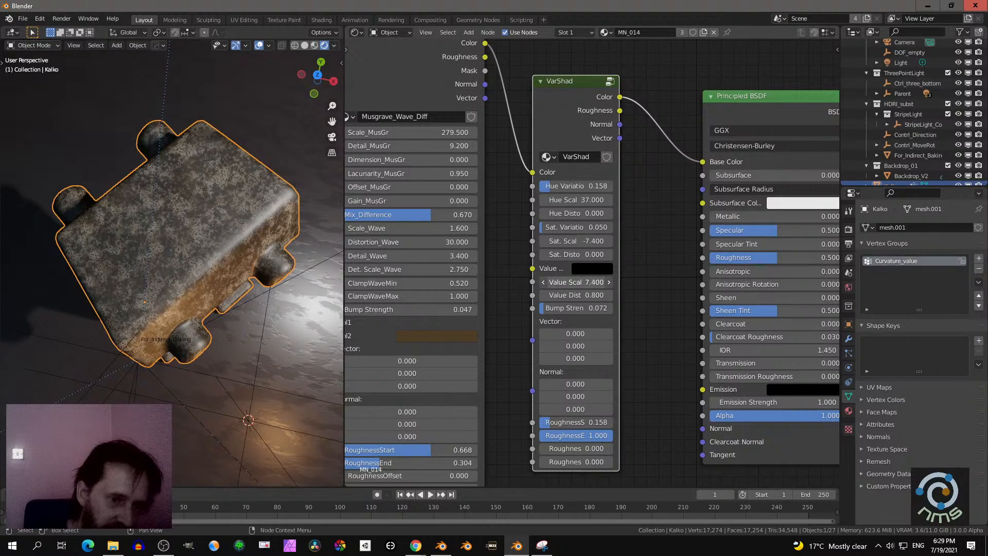
{"action": "middle_click_drag", "start_coordinate": [125, 320], "coordinate": [170, 309]}
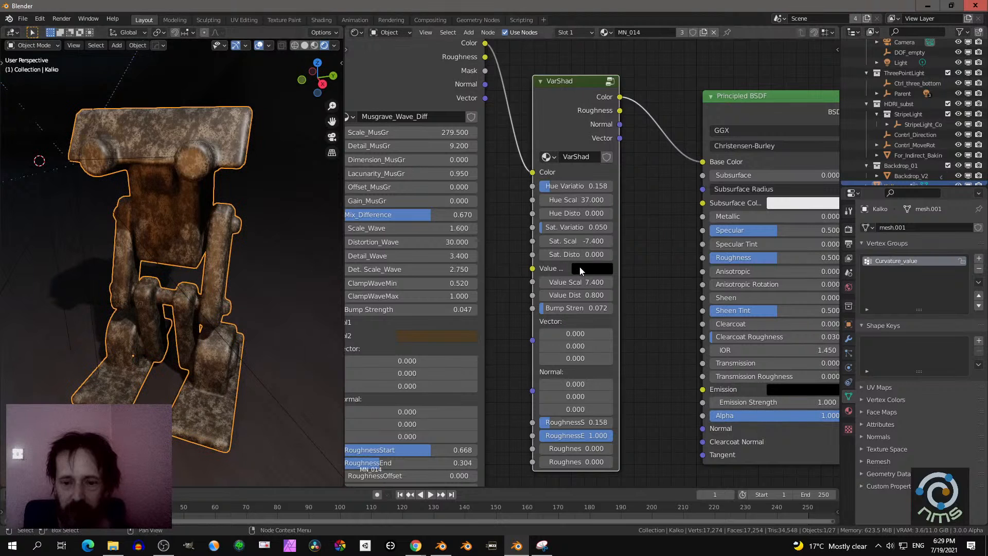
- Brighten VarShad's Value color to light grey and check the robot's surface
{"action": "left_click", "coordinate": [580, 268]}
{"action": "left_click_drag", "start_coordinate": [679, 180], "coordinate": [679, 117]}
{"action": "middle_click_drag", "start_coordinate": [289, 236], "coordinate": [259, 239]}
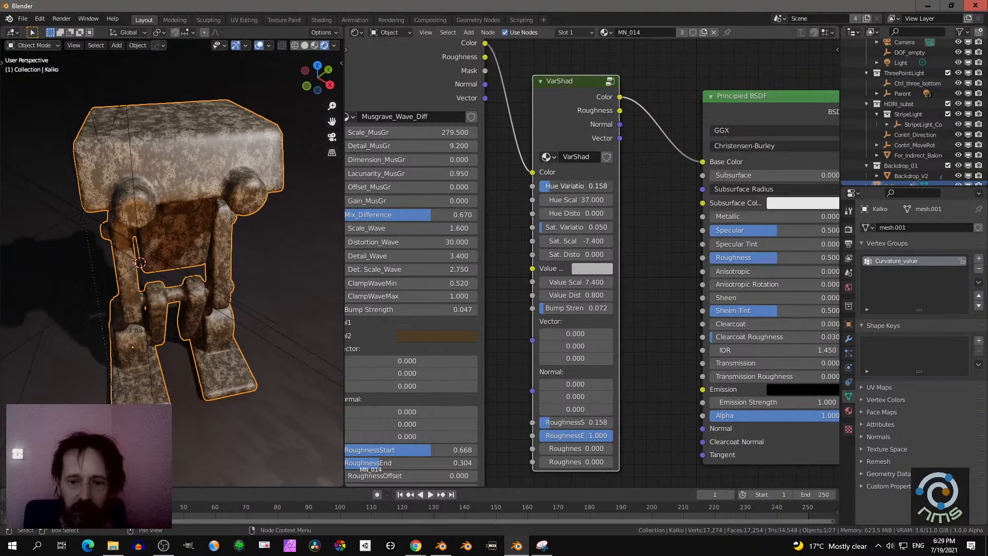
- Try a higher Hue Variation on VarShad, undo it, and set Saturation Variation to 0.408
{"action": "left_click_drag", "start_coordinate": [550, 186], "coordinate": [592, 186]}
{"action": "key", "text": "ctrl+z"}
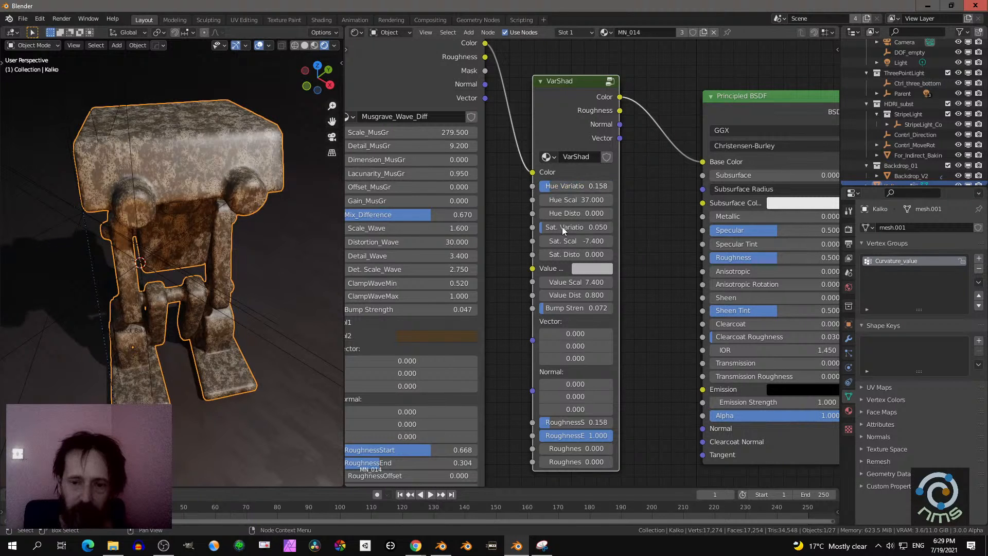
{"action": "left_click_drag", "start_coordinate": [549, 229], "coordinate": [569, 230]}
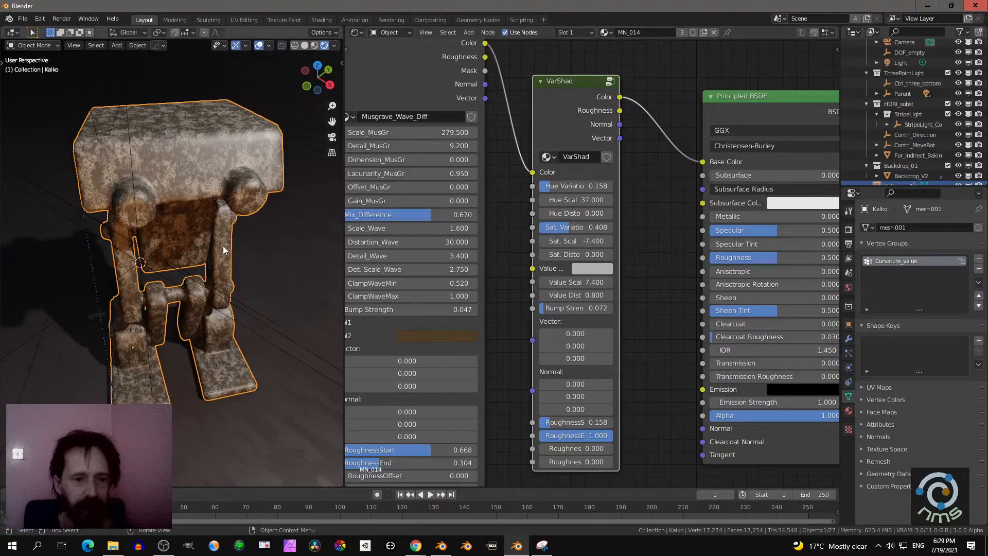
{"action": "middle_click_drag", "start_coordinate": [223, 245], "coordinate": [170, 227]}
- Add a HorrorMeat group node from the MaterialNodesV5_2 collection to the robot's material
{"action": "scroll", "coordinate": [535, 186], "scroll_direction": "down", "scroll_amount": 6}
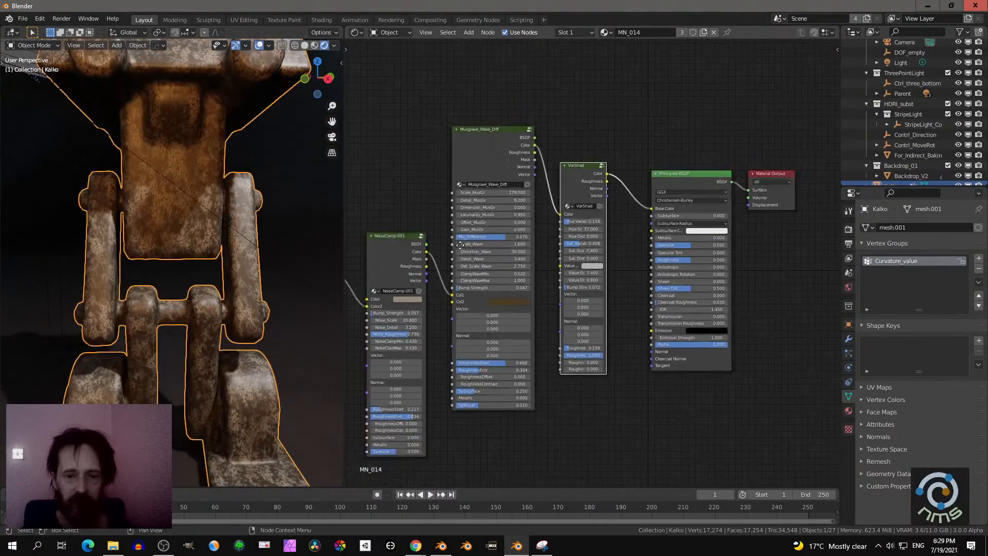
{"action": "scroll", "coordinate": [491, 210], "scroll_direction": "down", "scroll_amount": 1}
{"action": "middle_click_drag", "start_coordinate": [490, 211], "coordinate": [527, 273]}
{"action": "scroll", "coordinate": [526, 271], "scroll_direction": "up", "scroll_amount": 1}
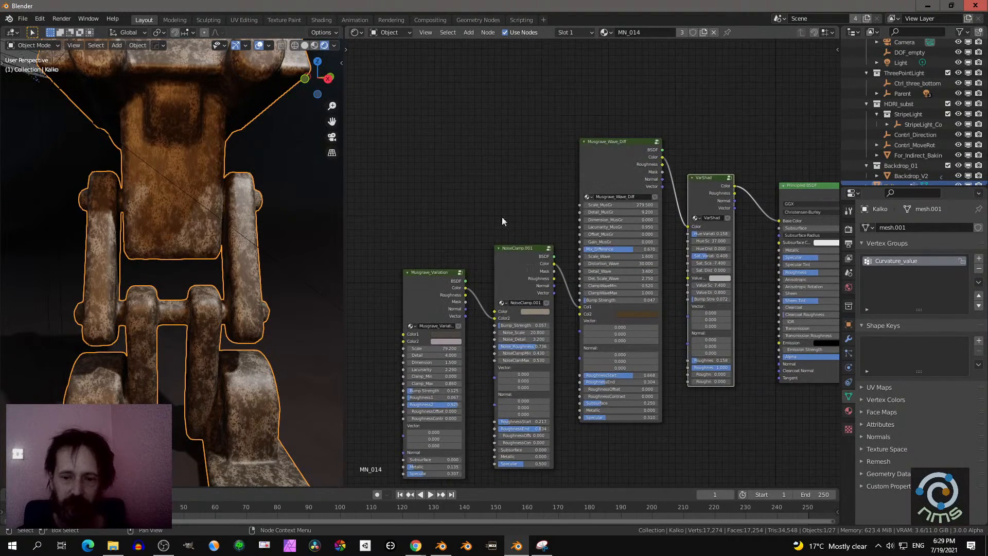
{"action": "key", "text": "shift+a"}
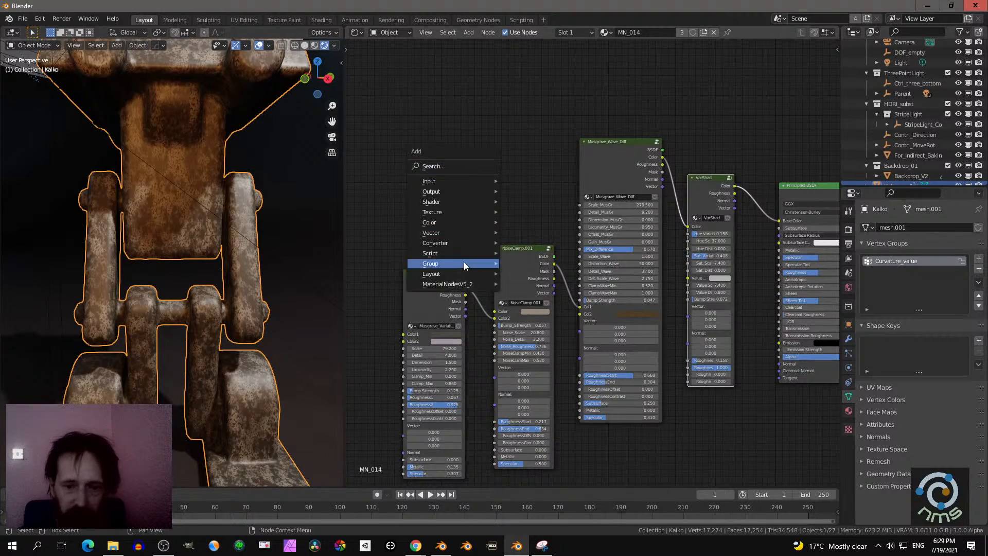
{"action": "mouse_move", "coordinate": [453, 285]}
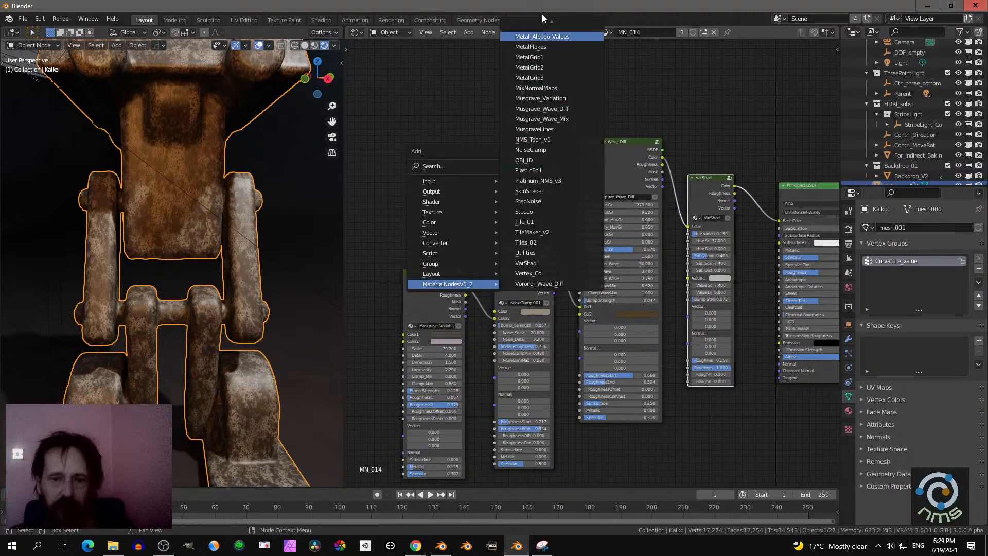
{"action": "mouse_move", "coordinate": [542, 8]}
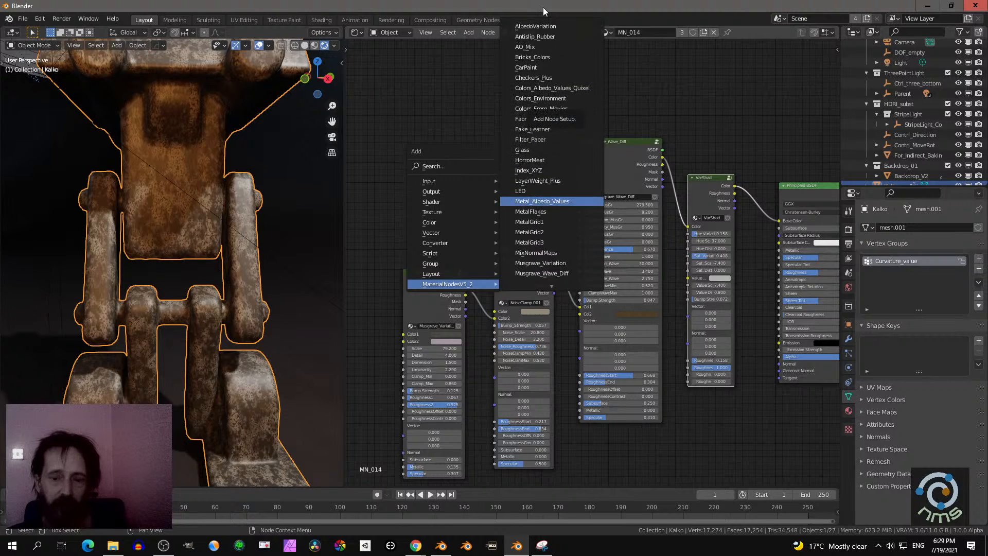
{"action": "left_click", "coordinate": [549, 162]}
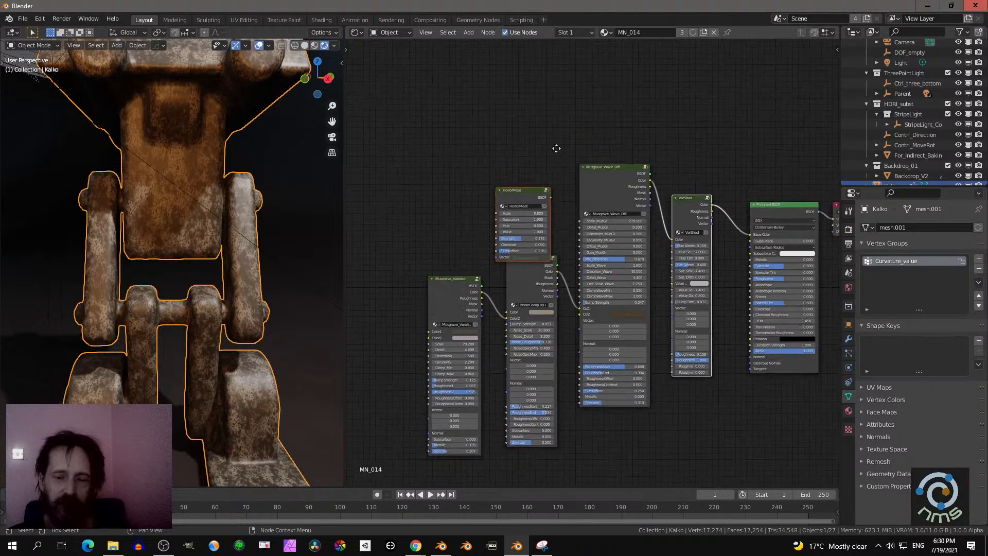
- Place the HorrorMeat node in the free space above the stone chain and move the Material Output up beside it
{"action": "middle_click_drag", "start_coordinate": [557, 149], "coordinate": [477, 199]}
{"action": "left_click_drag", "start_coordinate": [439, 248], "coordinate": [653, 90]}
{"action": "left_click", "coordinate": [445, 209]}
{"action": "scroll", "coordinate": [701, 145], "scroll_direction": "up", "scroll_amount": 2}
{"action": "middle_click_drag", "start_coordinate": [682, 161], "coordinate": [568, 248]}
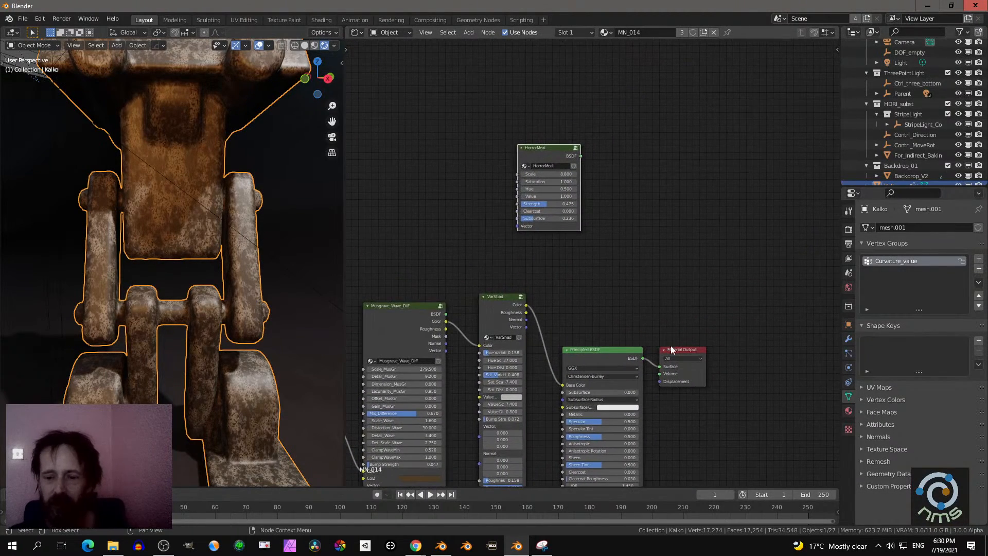
{"action": "left_click_drag", "start_coordinate": [688, 350], "coordinate": [749, 208]}
{"action": "scroll", "coordinate": [610, 255], "scroll_direction": "up", "scroll_amount": 1}
{"action": "middle_click_drag", "start_coordinate": [609, 256], "coordinate": [684, 164]}
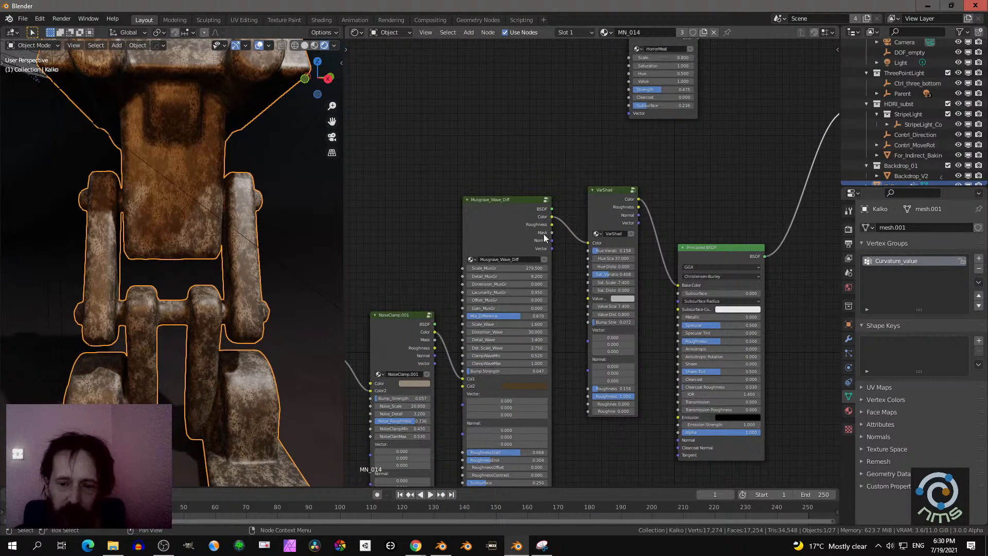
{"action": "middle_click_drag", "start_coordinate": [642, 197], "coordinate": [567, 226]}
- Inside the HorrorMeat group, link the Hue Saturation Value node's Color to a new Group Output socket, and leave the group
{"action": "left_click", "coordinate": [570, 70]}
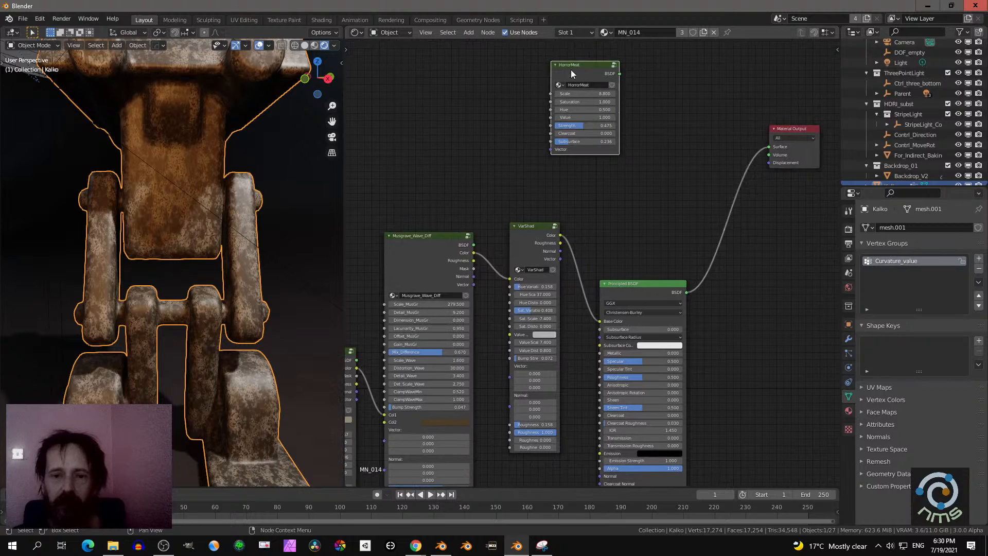
{"action": "key", "text": "Tab"}
{"action": "middle_click_drag", "start_coordinate": [653, 146], "coordinate": [517, 148]}
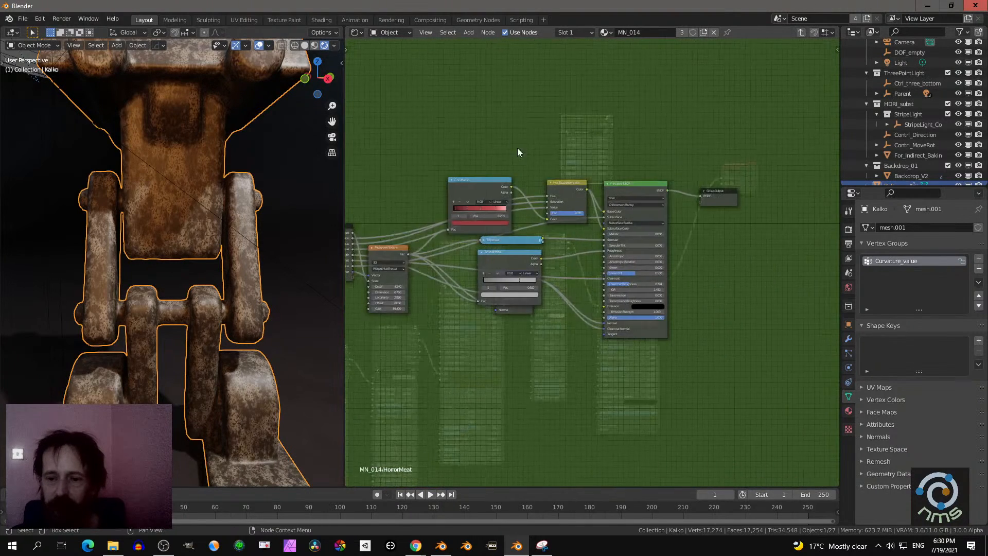
{"action": "scroll", "coordinate": [516, 152], "scroll_direction": "up", "scroll_amount": 2}
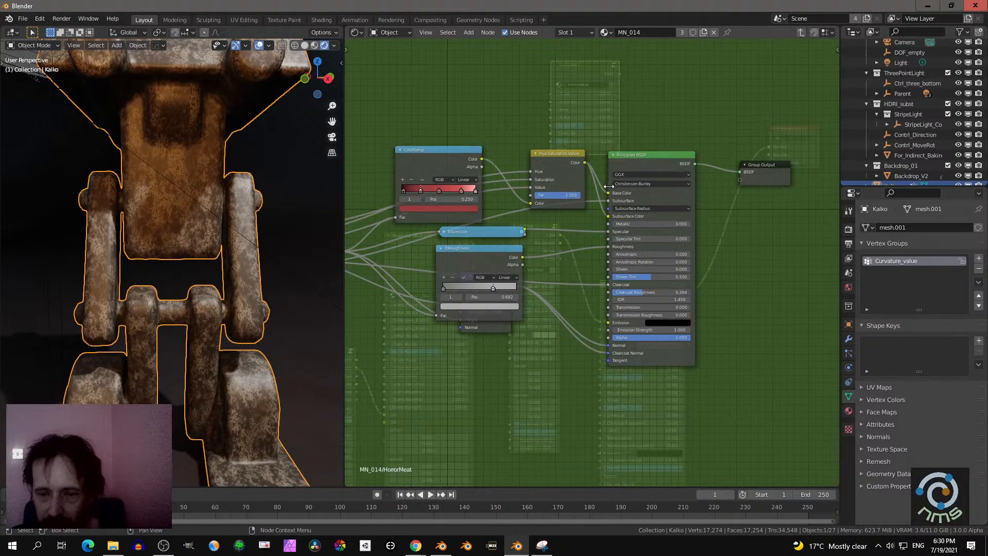
{"action": "left_click_drag", "start_coordinate": [585, 163], "coordinate": [740, 180]}
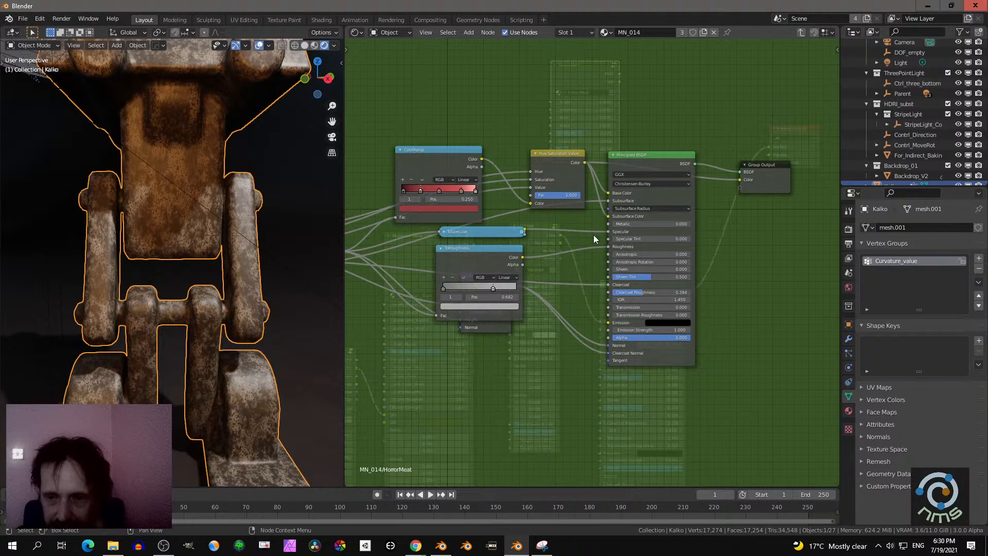
{"action": "key", "text": "ctrl+Tab"}
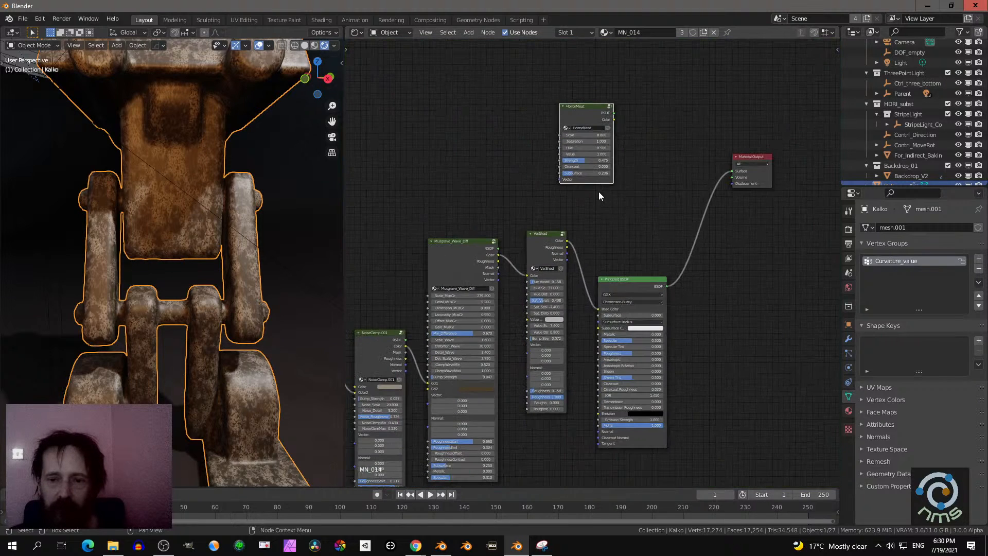
- Link HorrorMeat's BSDF output to the Material Output's Surface and view the robot through the scene camera
{"action": "middle_click_drag", "start_coordinate": [619, 149], "coordinate": [586, 118]}
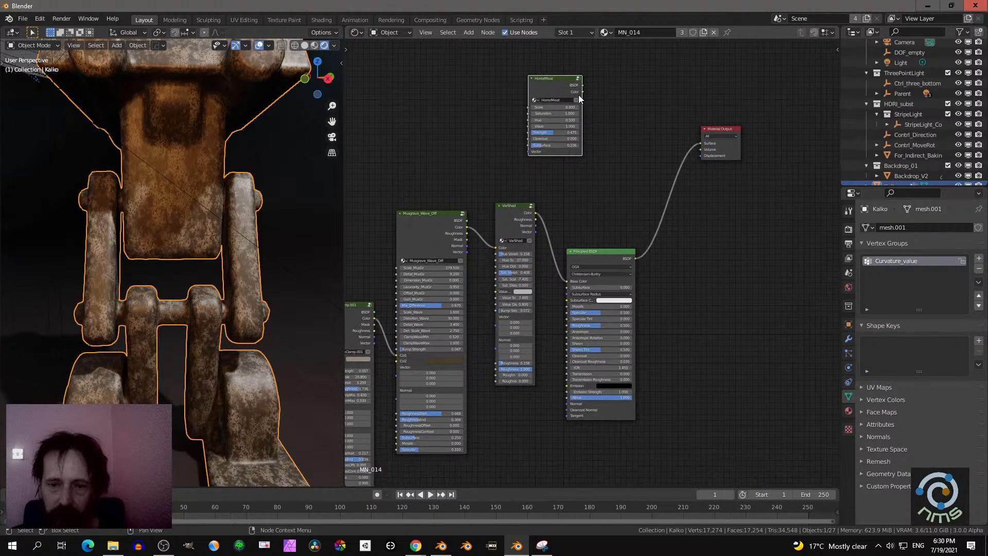
{"action": "left_click_drag", "start_coordinate": [583, 85], "coordinate": [709, 144]}
{"action": "left_click_drag", "start_coordinate": [709, 146], "coordinate": [631, 153]}
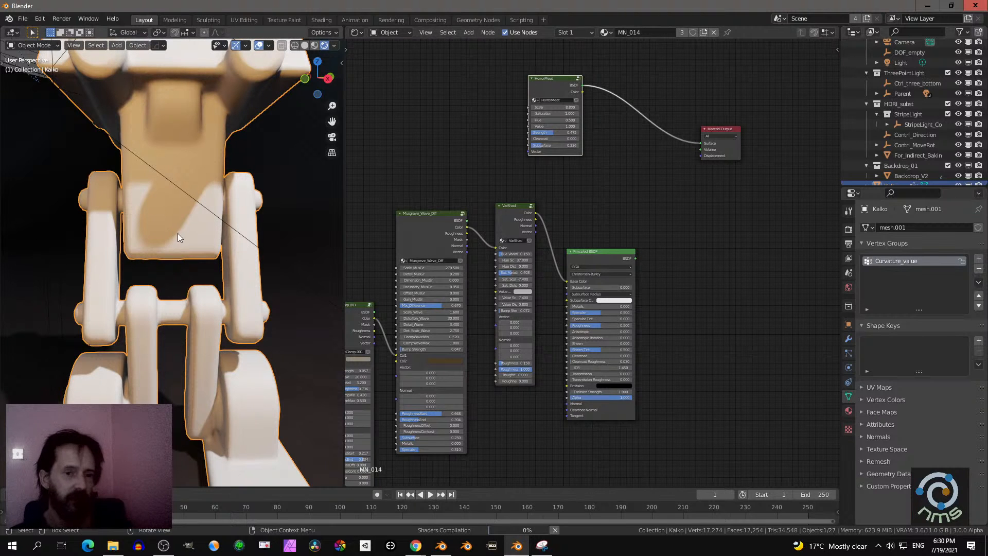
{"action": "scroll", "coordinate": [186, 231], "scroll_direction": "down", "scroll_amount": 4}
{"action": "middle_click_drag", "start_coordinate": [186, 229], "coordinate": [178, 251]}
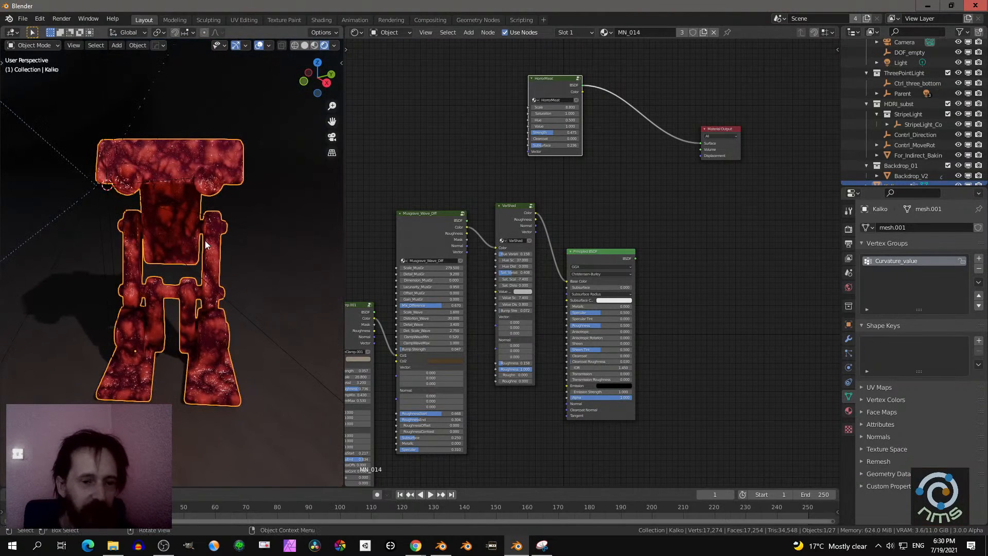
{"action": "key", "text": "KP_0"}
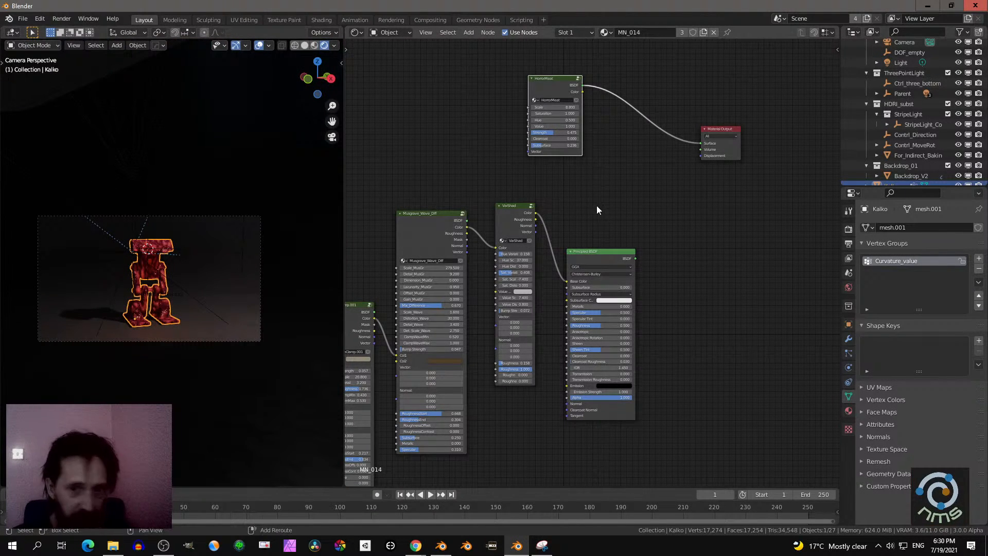
{"action": "key", "text": "shift+a"}
{"action": "mouse_move", "coordinate": [592, 191]}
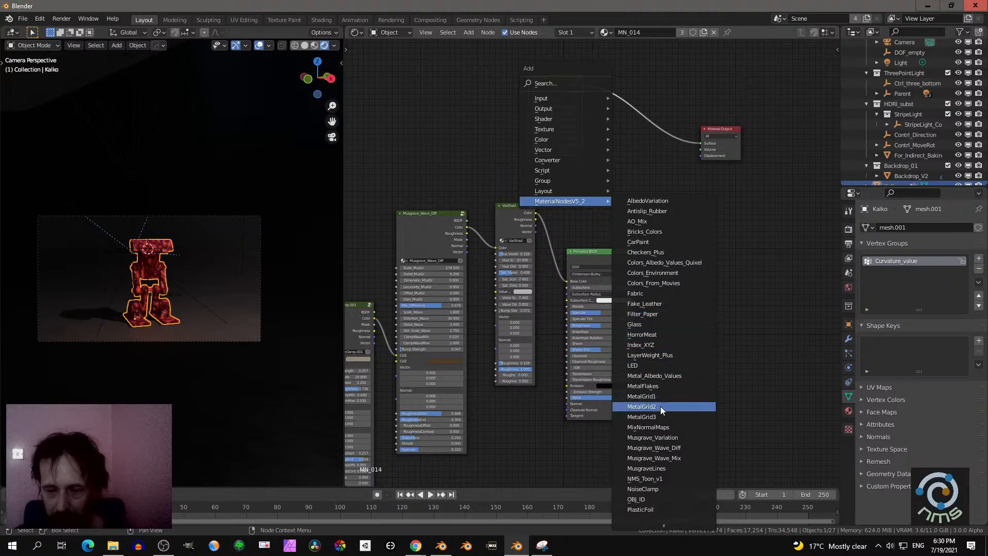
{"action": "mouse_move", "coordinate": [651, 524]}
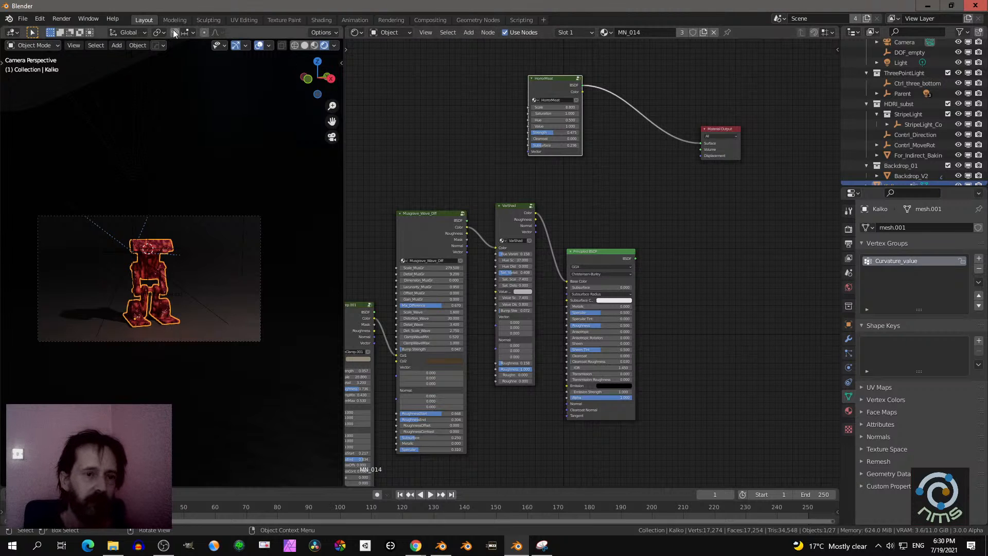
- Reveal the NMS add-on controls in a widened 3D viewport and switch the scene lighting to the Monitor preset
{"action": "key", "text": "n"}
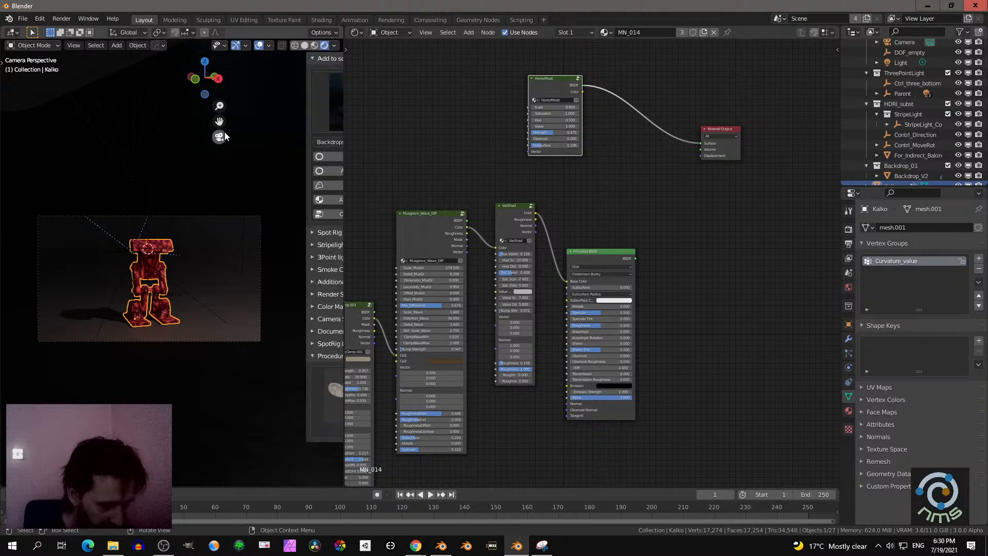
{"action": "left_click_drag", "start_coordinate": [344, 180], "coordinate": [635, 181]}
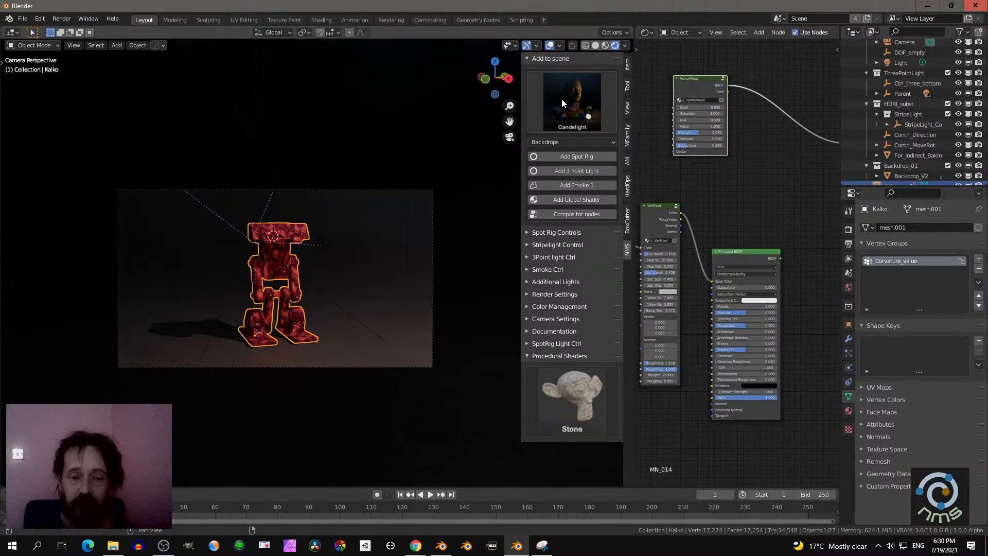
{"action": "left_click", "coordinate": [561, 98]}
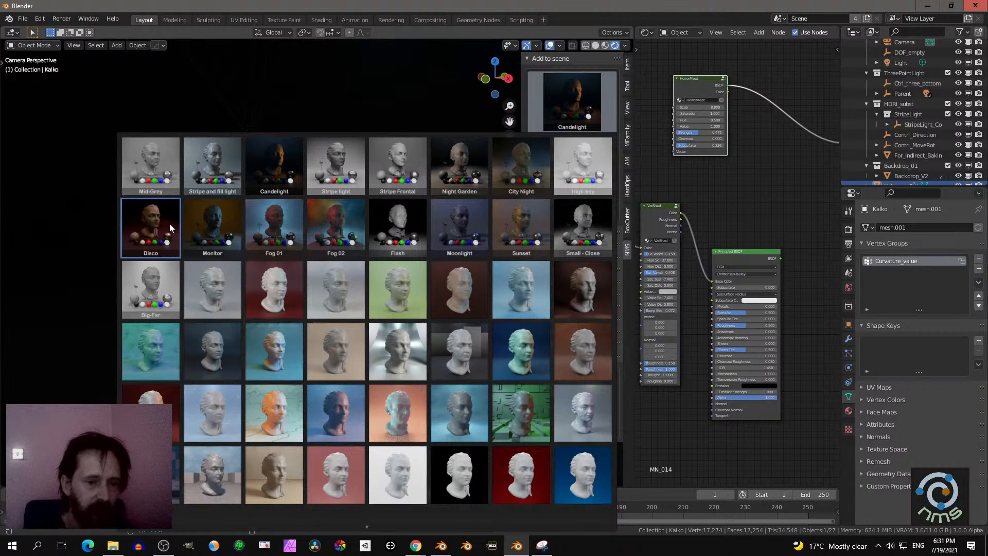
{"action": "left_click", "coordinate": [208, 218]}
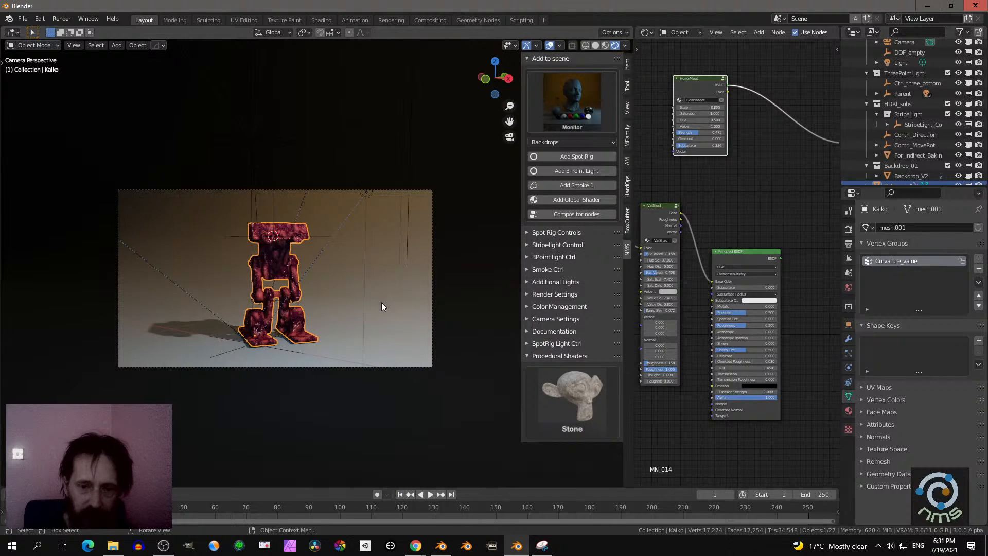
- Browse the procedural shader presets and examine the HorrorMeat surface on the robot along with its node settings
{"action": "left_click", "coordinate": [563, 404]}
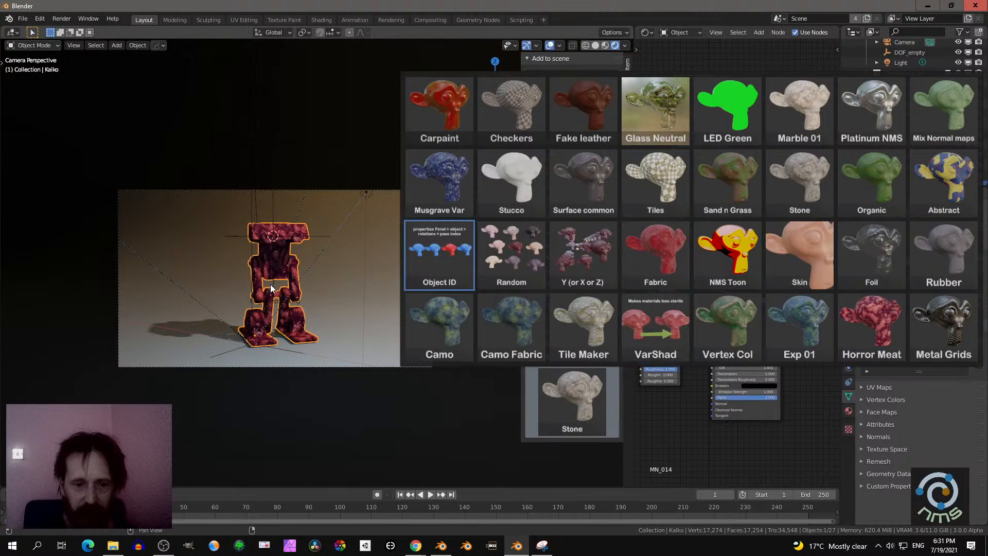
{"action": "scroll", "coordinate": [315, 292], "scroll_direction": "up", "scroll_amount": 3}
{"action": "middle_click_drag", "start_coordinate": [315, 291], "coordinate": [590, 248]}
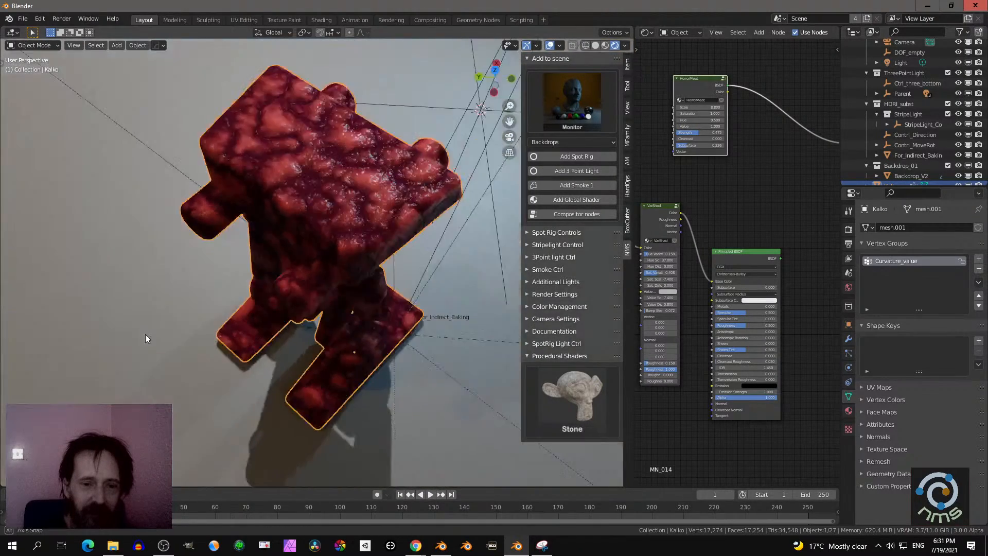
{"action": "scroll", "coordinate": [339, 295], "scroll_direction": "up", "scroll_amount": 2}
{"action": "scroll", "coordinate": [721, 221], "scroll_direction": "up", "scroll_amount": 6}
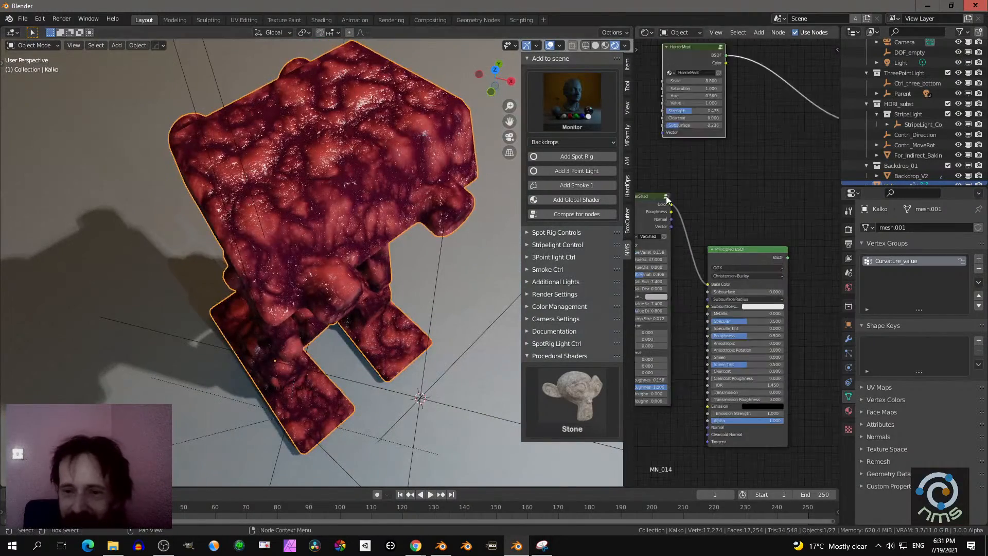
{"action": "middle_click_drag", "start_coordinate": [713, 209], "coordinate": [728, 345]}
{"action": "scroll", "coordinate": [728, 324], "scroll_direction": "up", "scroll_amount": 3}
{"action": "middle_click_drag", "start_coordinate": [707, 292], "coordinate": [740, 351]}
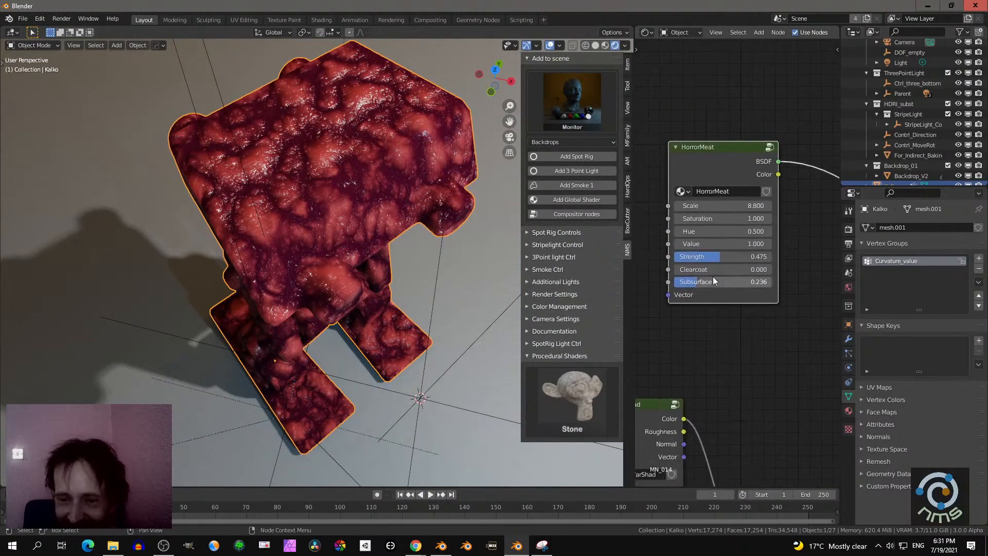
- Set the HorrorMeat node's Strength to 0.422, then try a different Scale value and undo it
{"action": "mouse_move", "coordinate": [713, 257]}
{"action": "left_mouse_down"}
{"action": "mouse_move", "coordinate": [690, 256]}
{"action": "mouse_move", "coordinate": [704, 256]}
{"action": "left_mouse_up"}
{"action": "mouse_move", "coordinate": [720, 207]}
{"action": "left_mouse_down"}
{"action": "mouse_move", "coordinate": [730, 206]}
{"action": "mouse_move", "coordinate": [718, 207]}
{"action": "left_mouse_up"}
{"action": "key", "text": "ctrl+z"}
{"action": "middle_click_drag", "start_coordinate": [288, 216], "coordinate": [396, 283]}
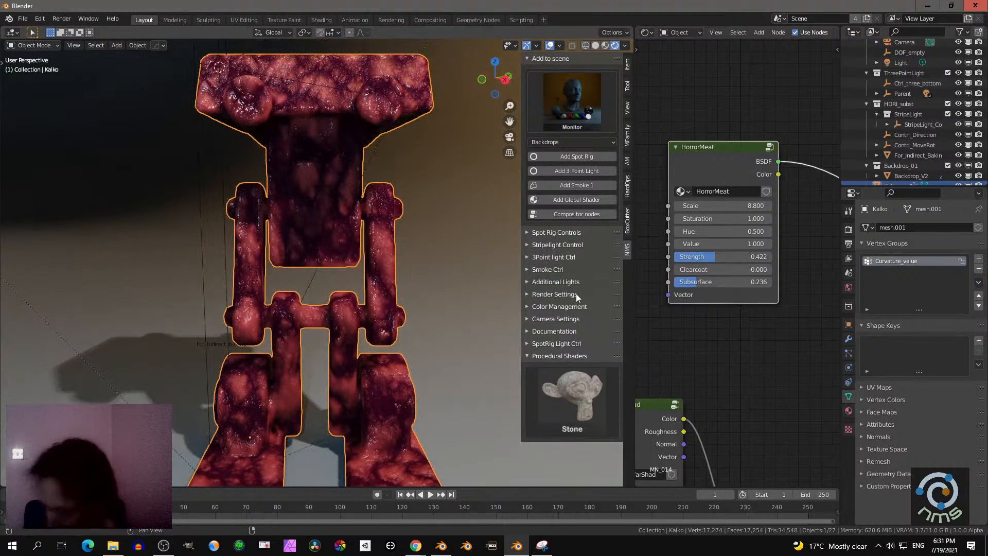
{"action": "scroll", "coordinate": [479, 315], "scroll_direction": "down", "scroll_amount": 6}
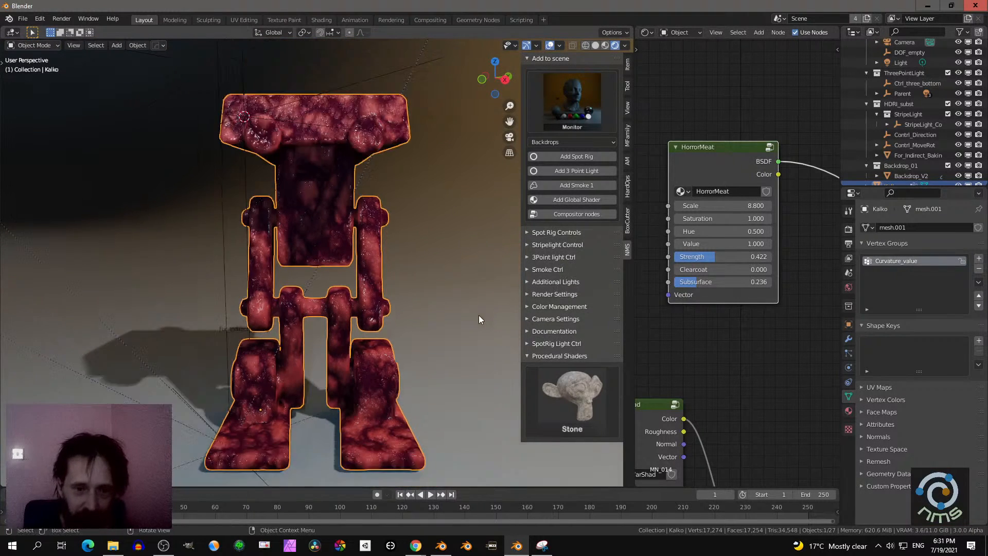
- Select the backdrop behind the robot and apply the Fabric procedural shader to it
{"action": "left_click", "coordinate": [439, 360]}
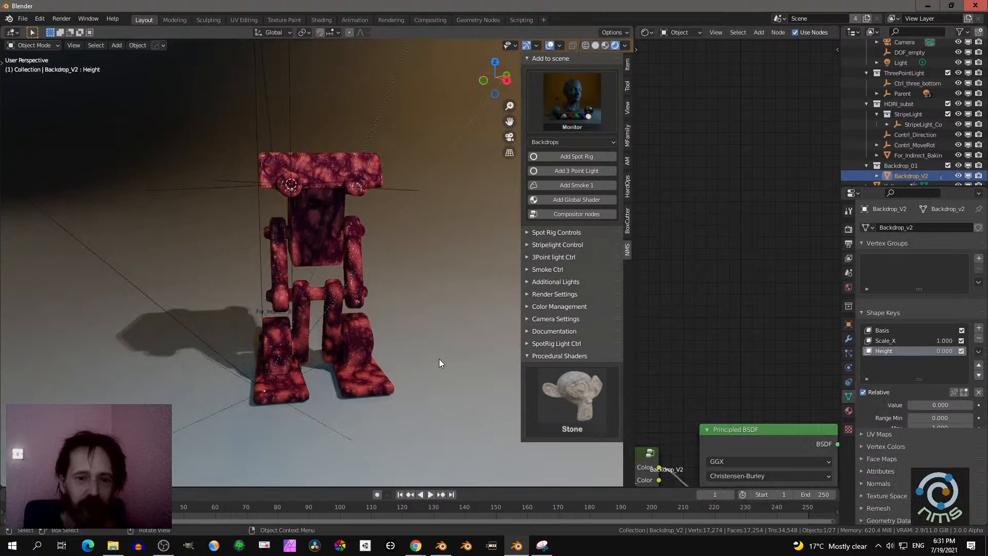
{"action": "scroll", "coordinate": [421, 350], "scroll_direction": "down", "scroll_amount": 8}
{"action": "scroll", "coordinate": [435, 357], "scroll_direction": "down", "scroll_amount": 10}
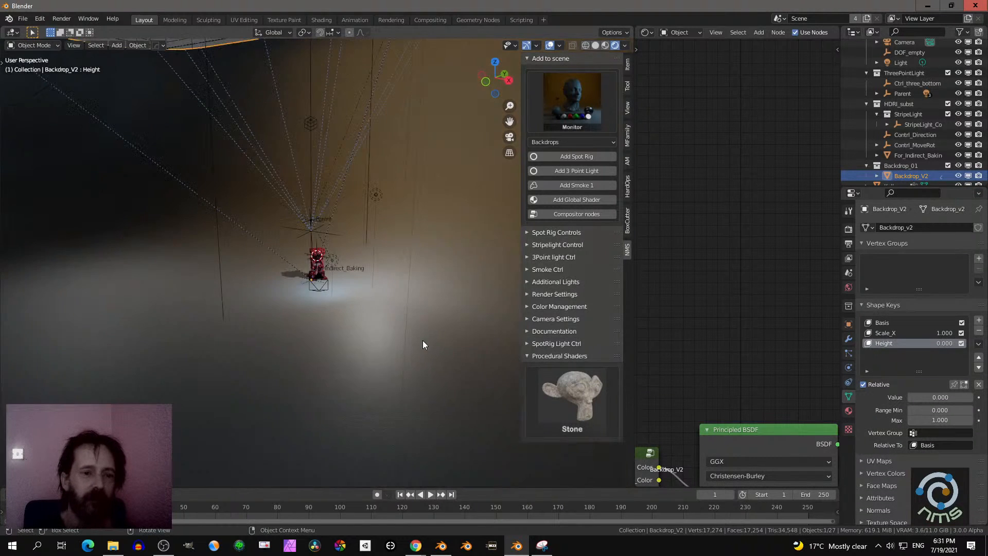
{"action": "left_click", "coordinate": [569, 392]}
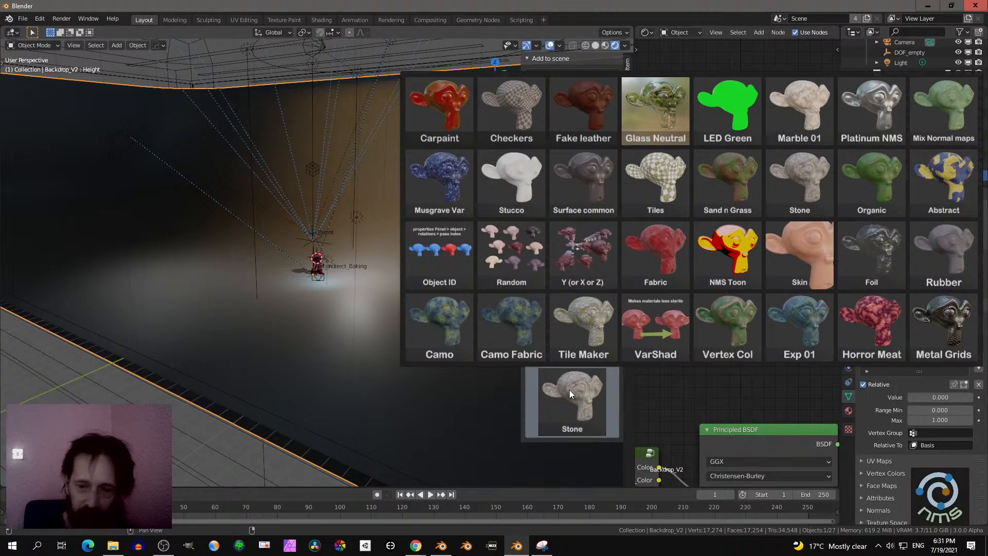
{"action": "left_click", "coordinate": [642, 267]}
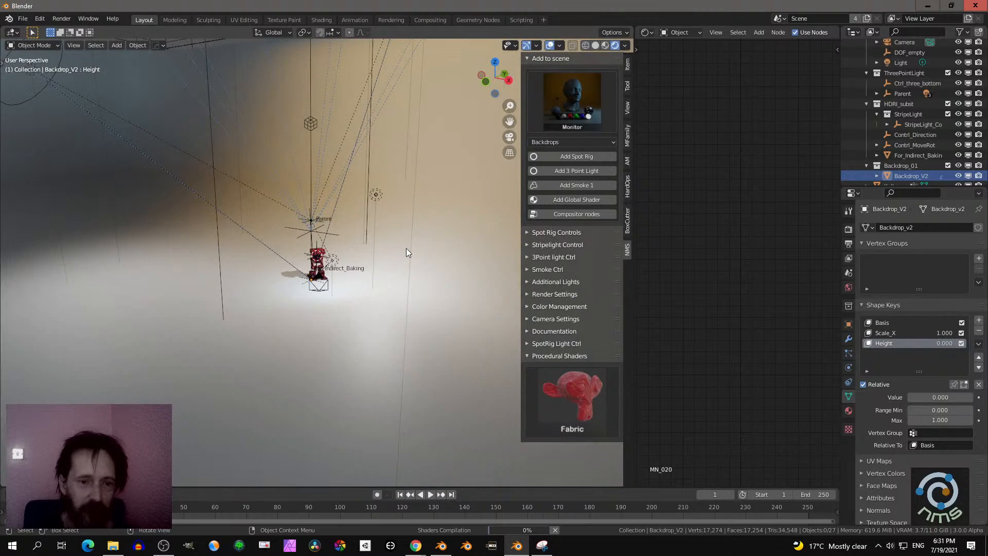
{"action": "middle_click_drag", "start_coordinate": [406, 248], "coordinate": [430, 261]}
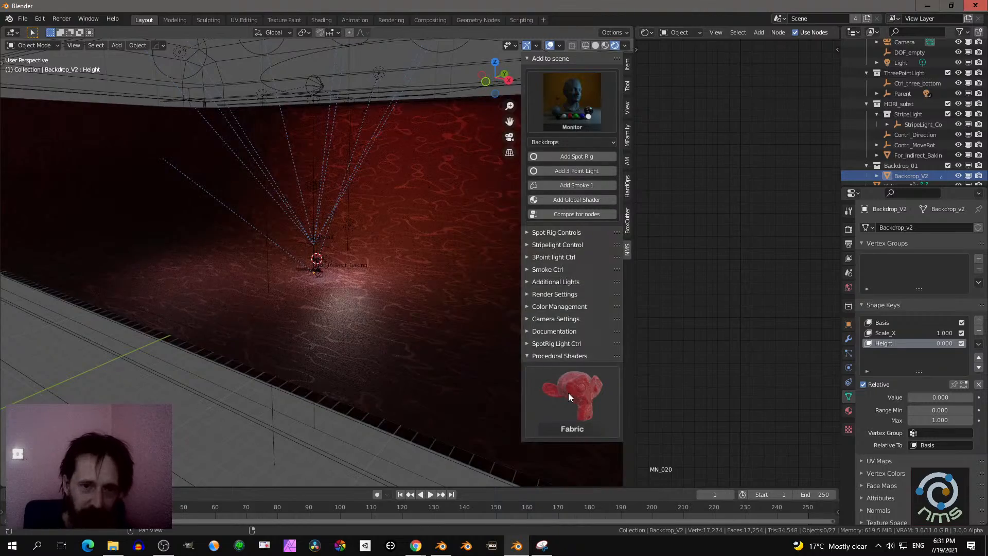
- Select the robot standing on the fabric backdrop and apply the Skin procedural shader to it
{"action": "scroll", "coordinate": [423, 329], "scroll_direction": "up", "scroll_amount": 8}
{"action": "scroll", "coordinate": [409, 310], "scroll_direction": "up", "scroll_amount": 5}
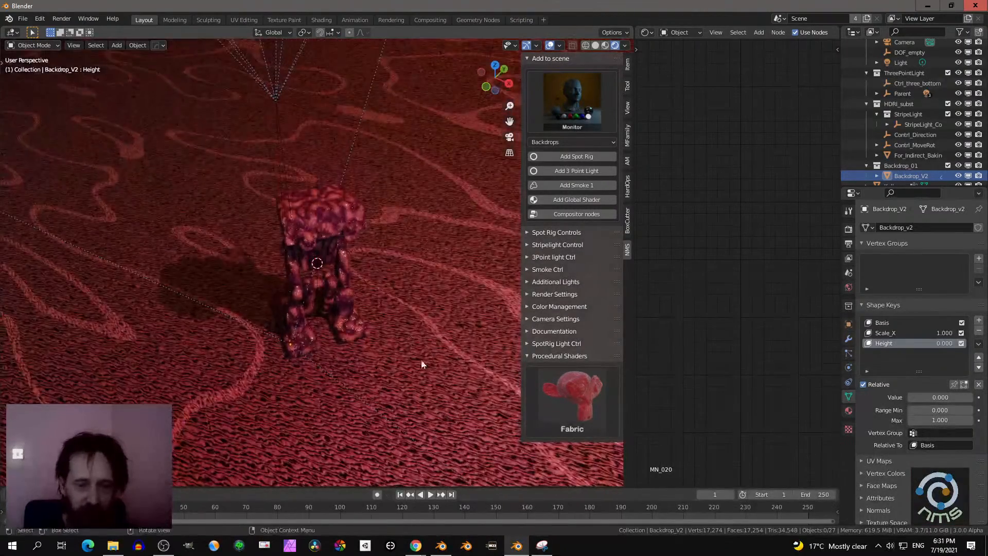
{"action": "middle_click_drag", "start_coordinate": [421, 359], "coordinate": [395, 329]}
{"action": "scroll", "coordinate": [395, 329], "scroll_direction": "down", "scroll_amount": 10}
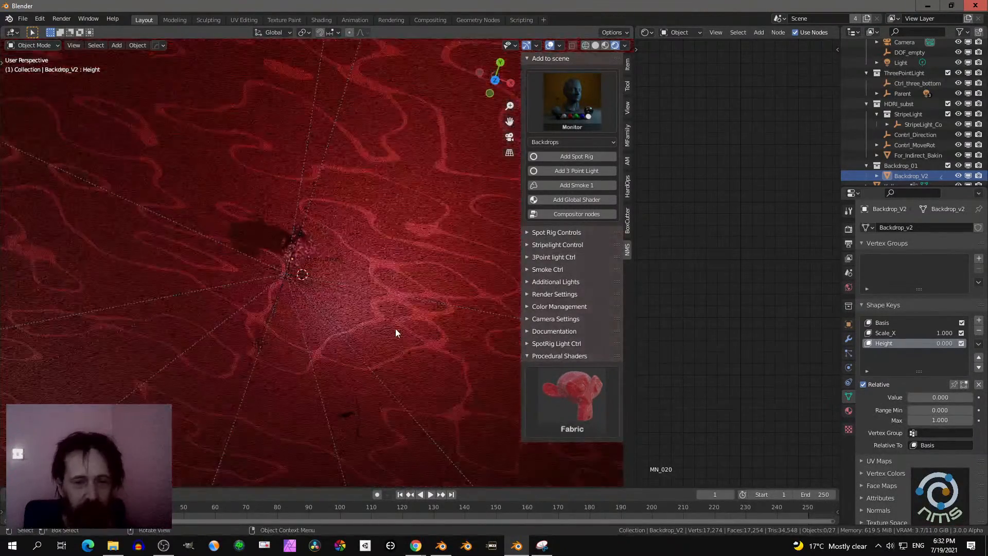
{"action": "middle_click_drag", "start_coordinate": [392, 276], "coordinate": [312, 197]}
{"action": "scroll", "coordinate": [388, 268], "scroll_direction": "up", "scroll_amount": 7}
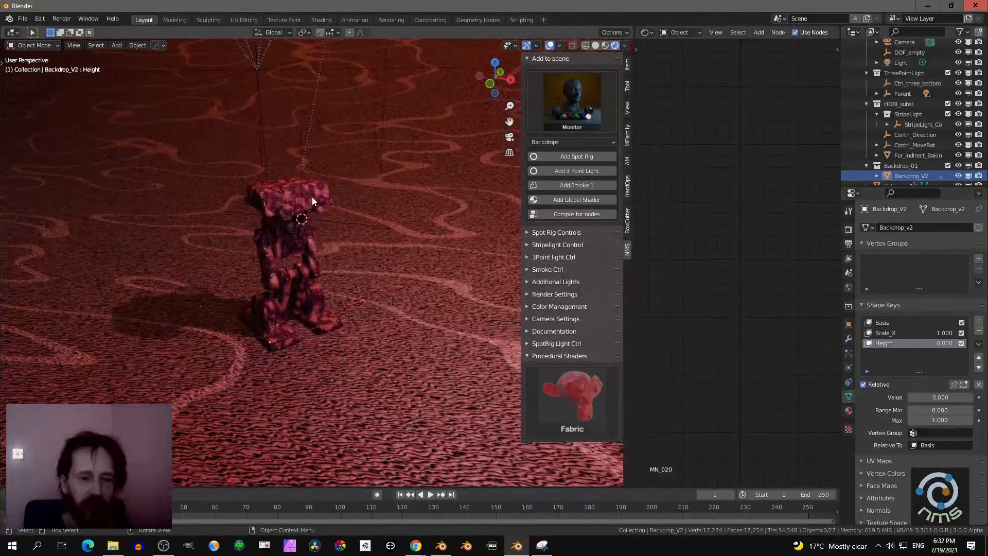
{"action": "left_click", "coordinate": [293, 195]}
{"action": "left_click", "coordinate": [597, 375]}
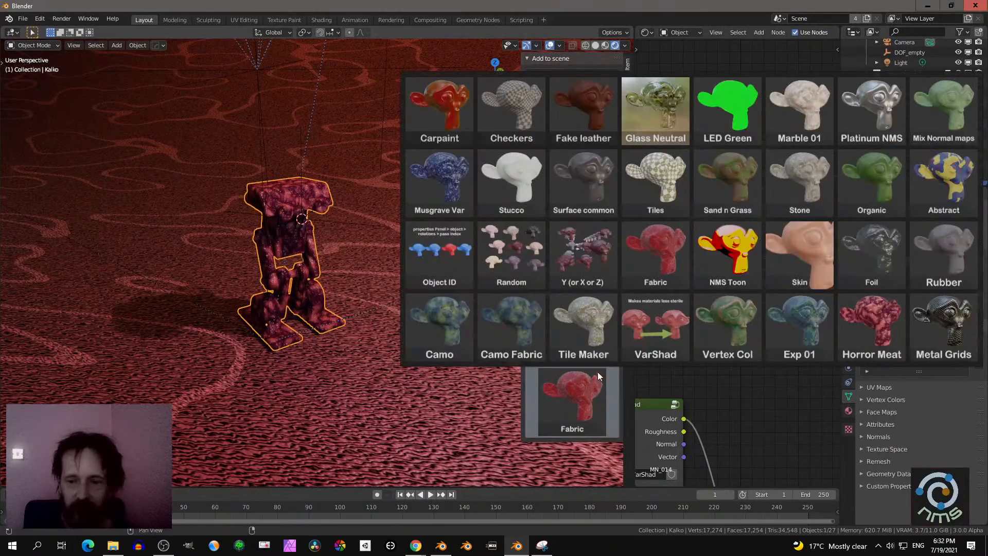
{"action": "left_click", "coordinate": [800, 236]}
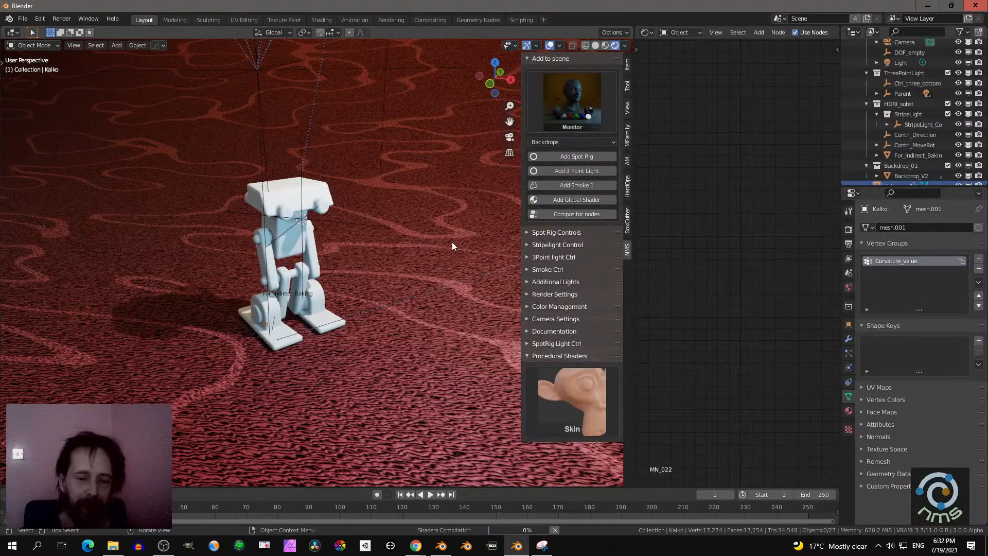
- Inspect the skin surface on the robot up close and switch the scene lighting to the Mid-Grey preset
{"action": "scroll", "coordinate": [440, 252], "scroll_direction": "down", "scroll_amount": 5}
{"action": "middle_click_drag", "start_coordinate": [439, 252], "coordinate": [396, 235]}
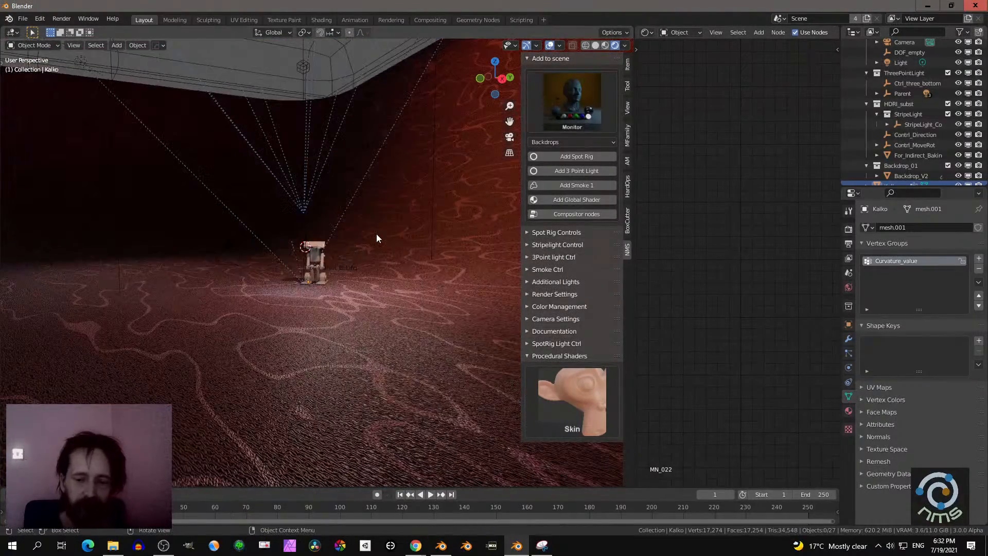
{"action": "scroll", "coordinate": [381, 240], "scroll_direction": "up", "scroll_amount": 8}
{"action": "scroll", "coordinate": [380, 239], "scroll_direction": "up", "scroll_amount": 6}
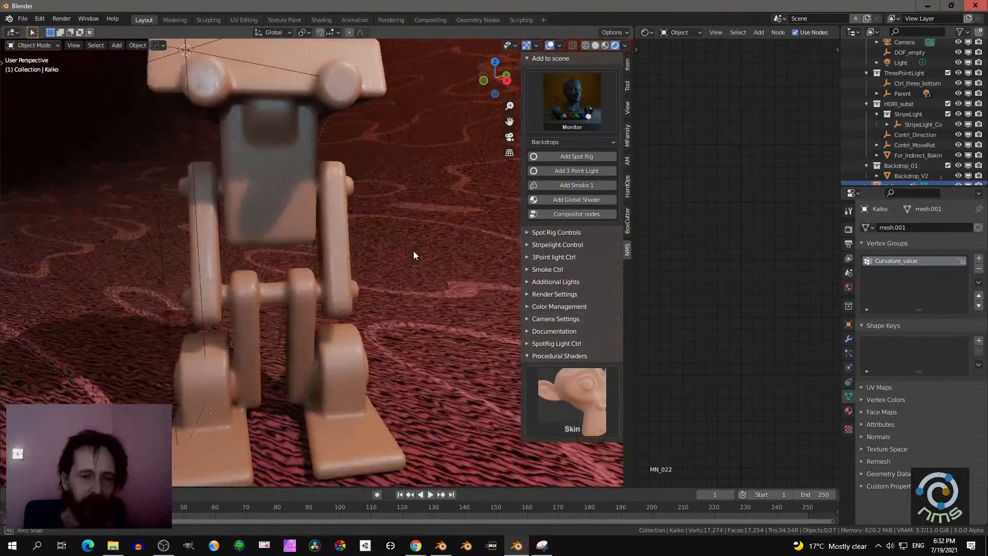
{"action": "middle_click_drag", "start_coordinate": [443, 360], "coordinate": [299, 297]}
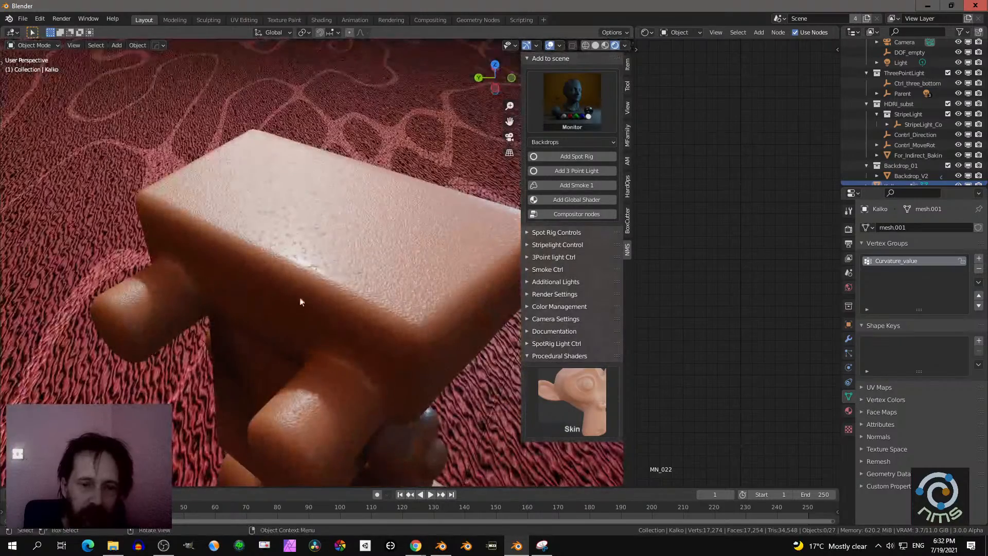
{"action": "left_click", "coordinate": [374, 262]}
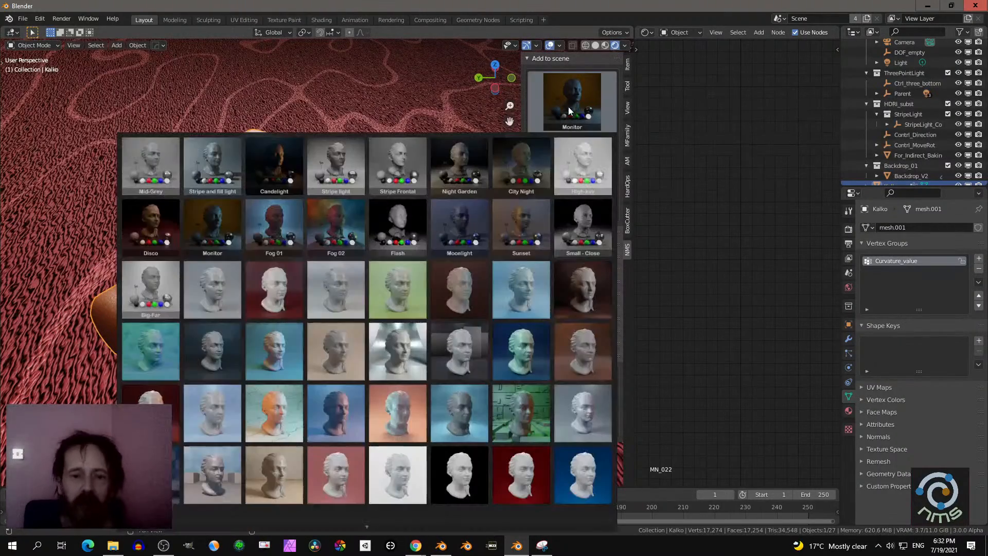
{"action": "left_click", "coordinate": [568, 106]}
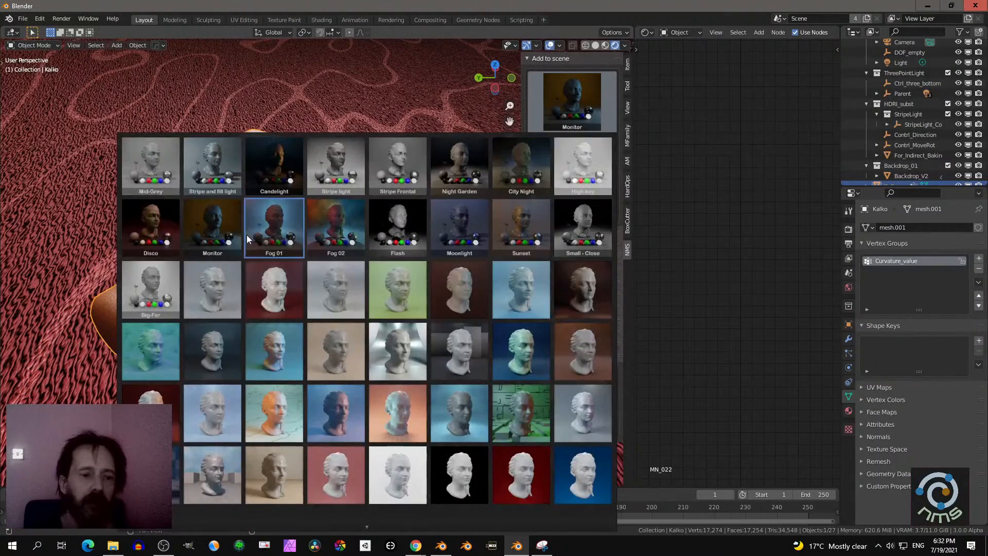
{"action": "left_click", "coordinate": [156, 156]}
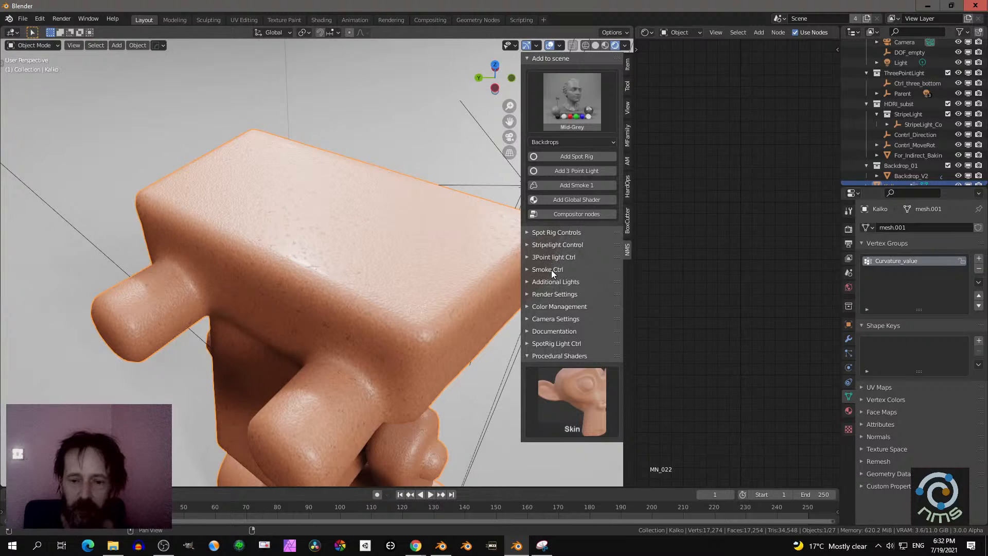
- In the add-on's color management settings, try an exposure of 1 and set it to 0
{"action": "left_click", "coordinate": [550, 295]}
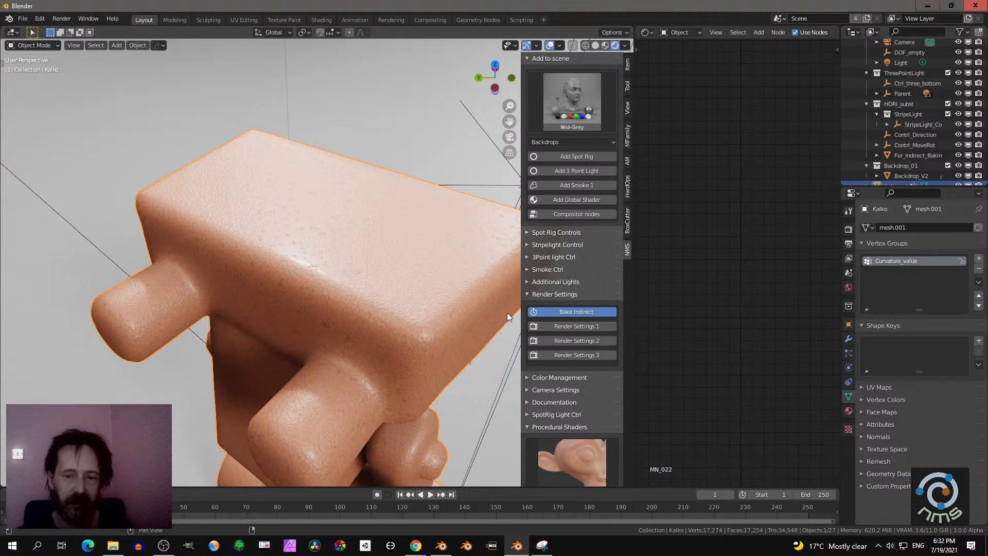
{"action": "left_click", "coordinate": [554, 294]}
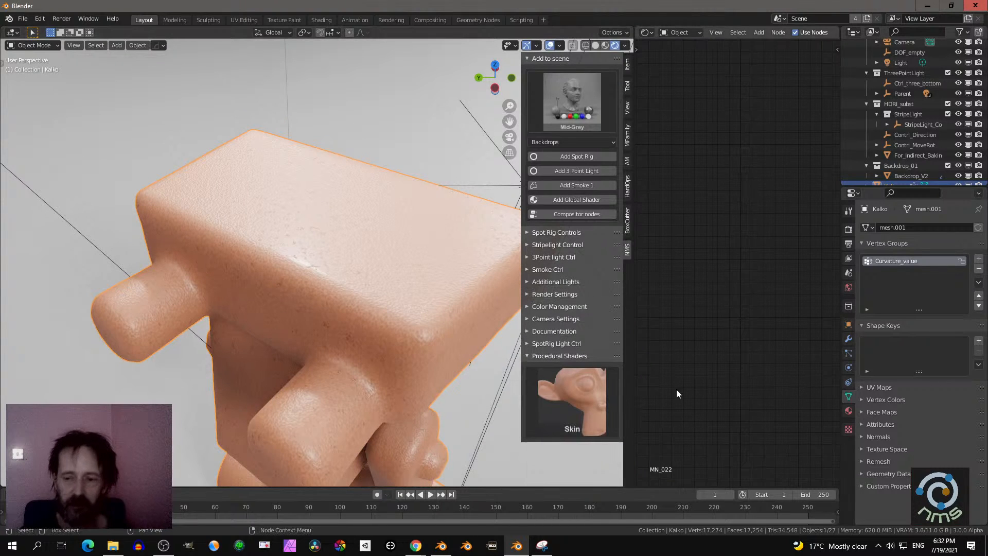
{"action": "left_click", "coordinate": [560, 356]}
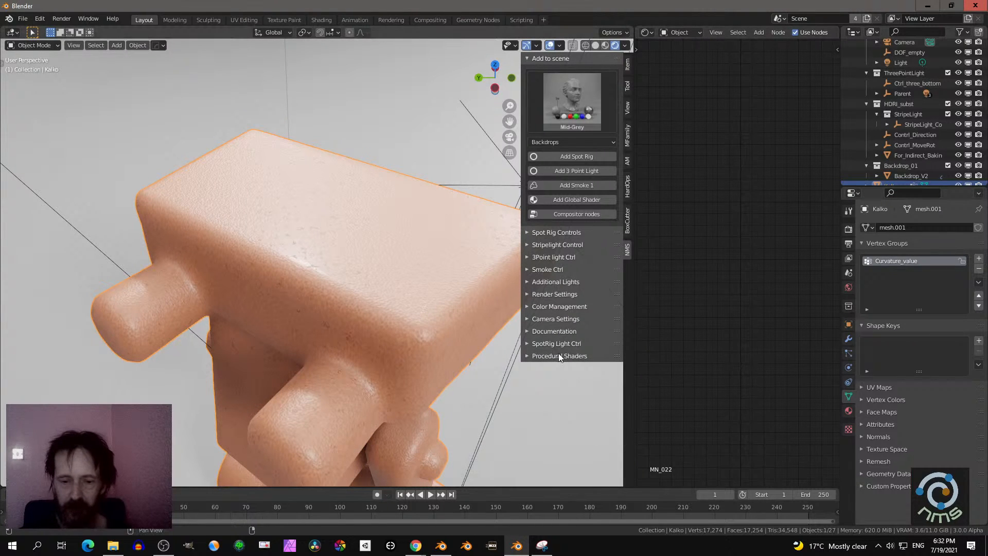
{"action": "left_click", "coordinate": [562, 308]}
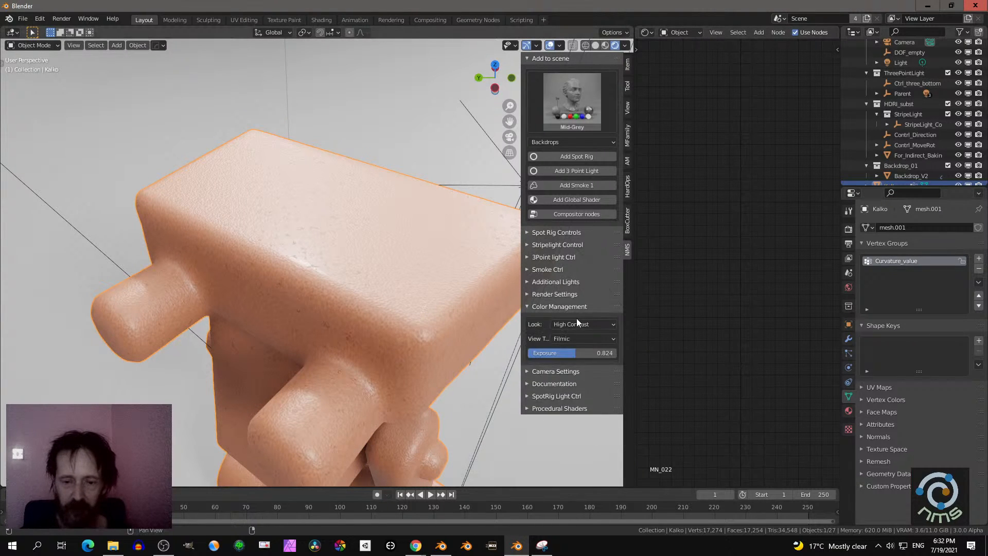
{"action": "double_click", "coordinate": [573, 355]}
{"action": "type", "text": "1"}
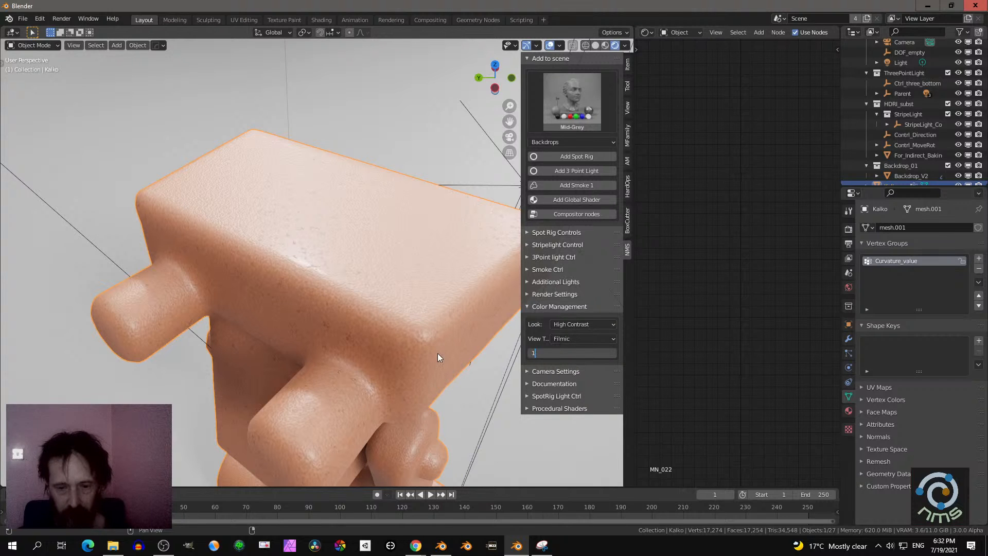
{"action": "key", "text": "Return"}
{"action": "double_click", "coordinate": [566, 352]}
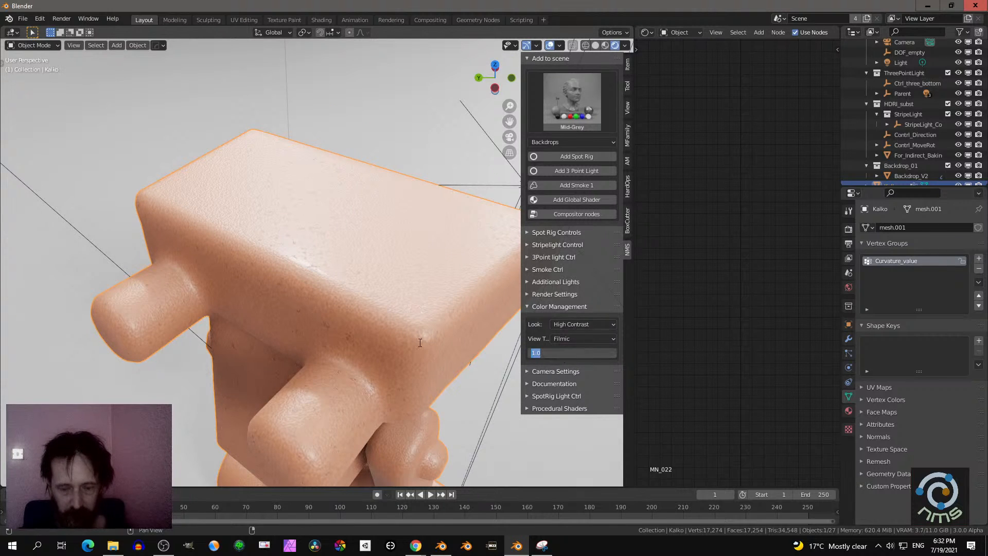
{"action": "type", "text": "0"}
{"action": "key", "text": "Return"}
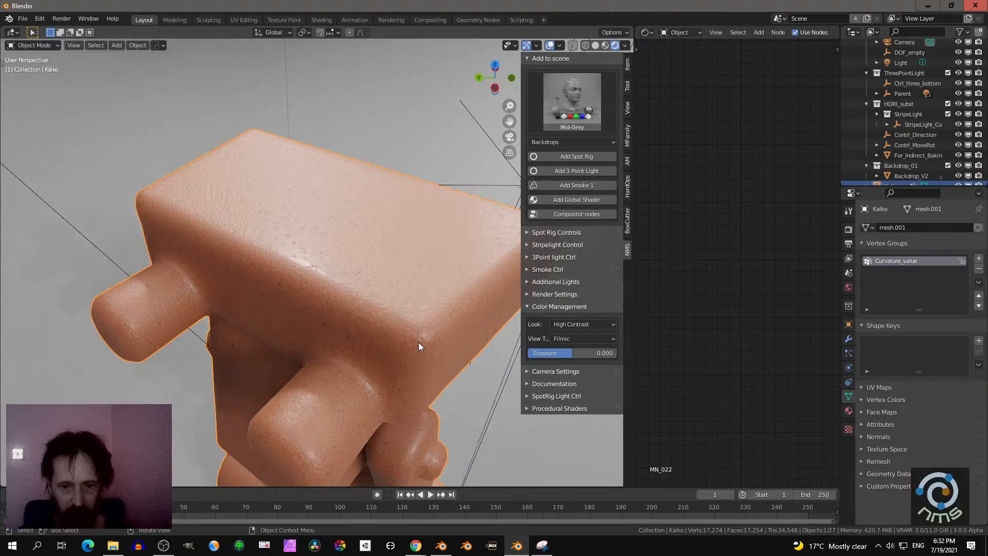
- Try the Medium High Contrast look in the color management settings and restore High Contrast
{"action": "left_click", "coordinate": [569, 325]}
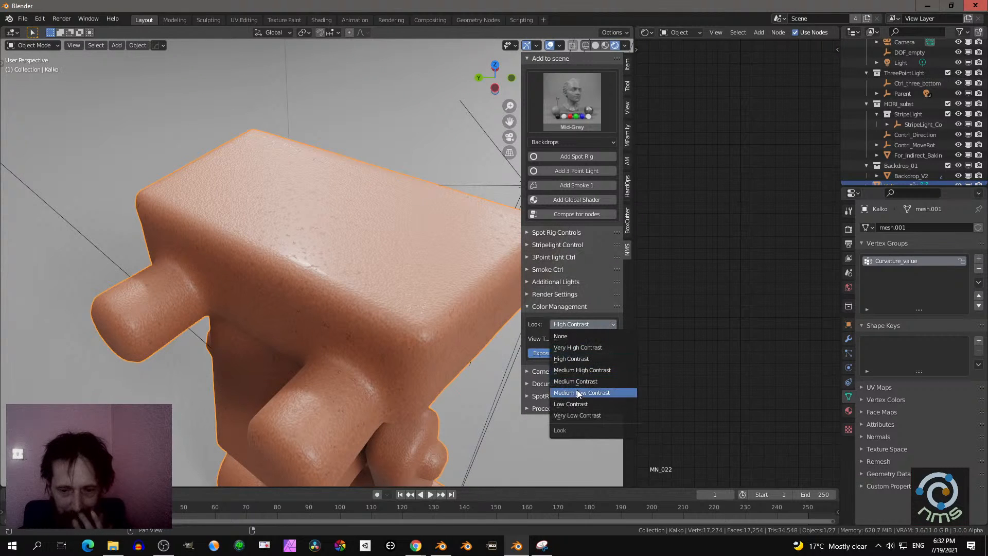
{"action": "left_click", "coordinate": [580, 369]}
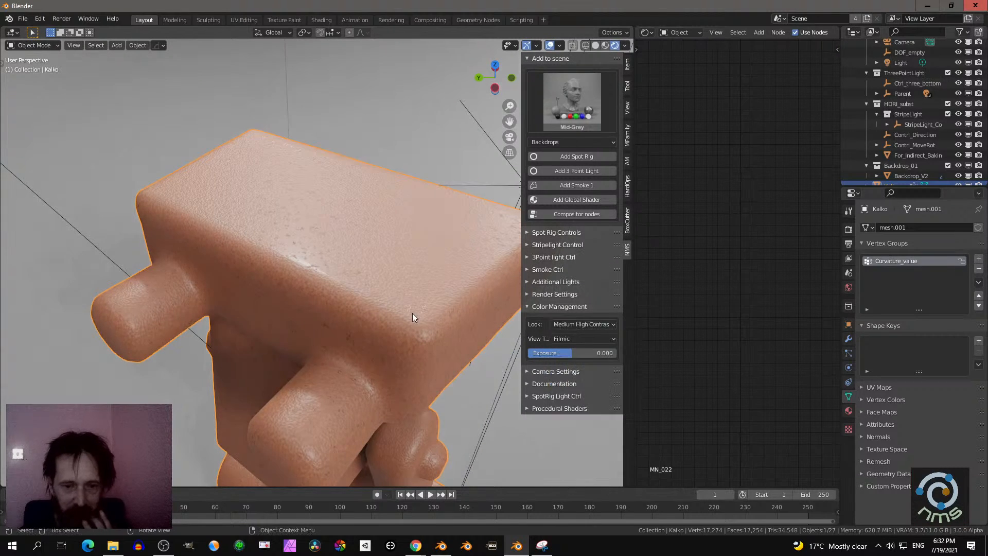
{"action": "left_click", "coordinate": [564, 339]}
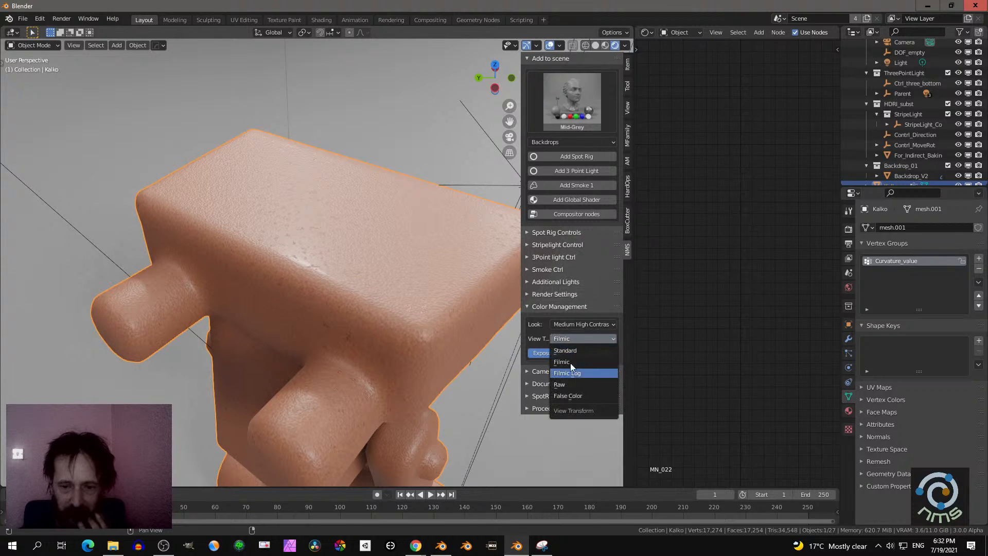
{"action": "left_click", "coordinate": [566, 328]}
{"action": "left_click", "coordinate": [571, 325]}
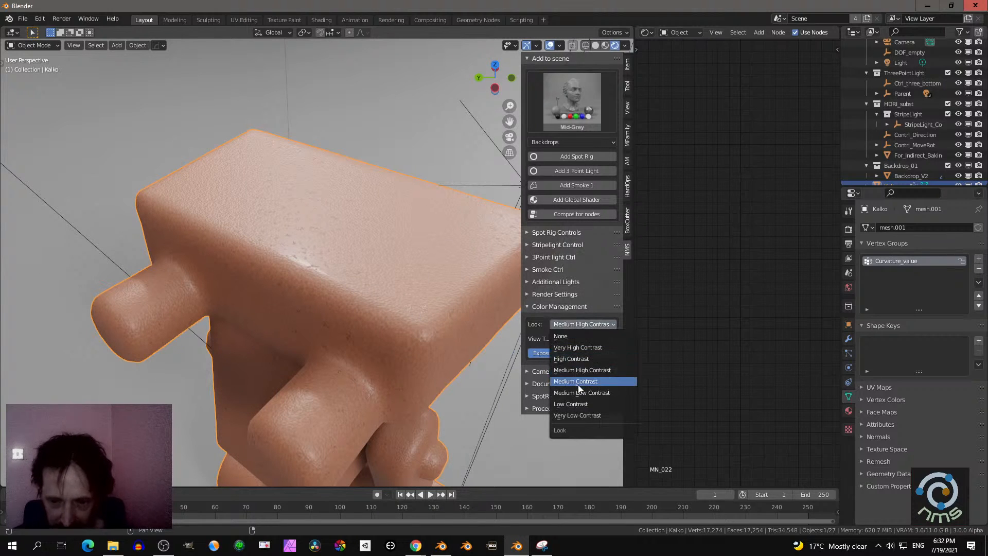
{"action": "left_click", "coordinate": [583, 359]}
- On the robot's SkinShader node, try out SkinColor and set SSSRadius to 1.000
{"action": "middle_click_drag", "start_coordinate": [404, 302], "coordinate": [382, 221]}
{"action": "left_click", "coordinate": [339, 250]}
{"action": "left_click", "coordinate": [283, 229]}
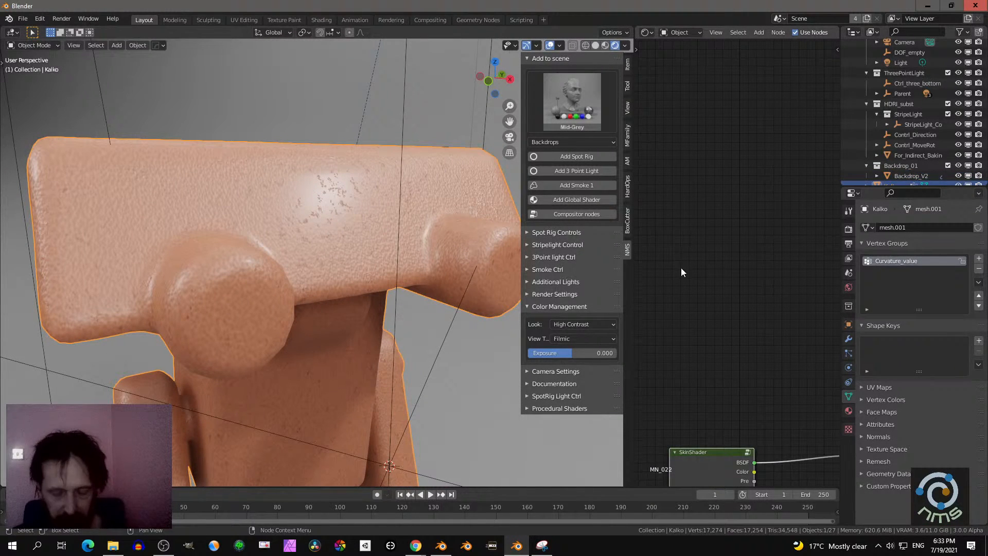
{"action": "key", "text": "Home"}
{"action": "scroll", "coordinate": [701, 285], "scroll_direction": "up", "scroll_amount": 8}
{"action": "middle_click_drag", "start_coordinate": [699, 284], "coordinate": [731, 280]}
{"action": "scroll", "coordinate": [733, 289], "scroll_direction": "up", "scroll_amount": 3}
{"action": "mouse_move", "coordinate": [705, 210]}
{"action": "left_mouse_down"}
{"action": "mouse_move", "coordinate": [687, 210]}
{"action": "mouse_move", "coordinate": [704, 210]}
{"action": "left_mouse_up"}
{"action": "middle_click_drag", "start_coordinate": [372, 251], "coordinate": [394, 236]}
{"action": "left_click_drag", "start_coordinate": [689, 239], "coordinate": [772, 235]}
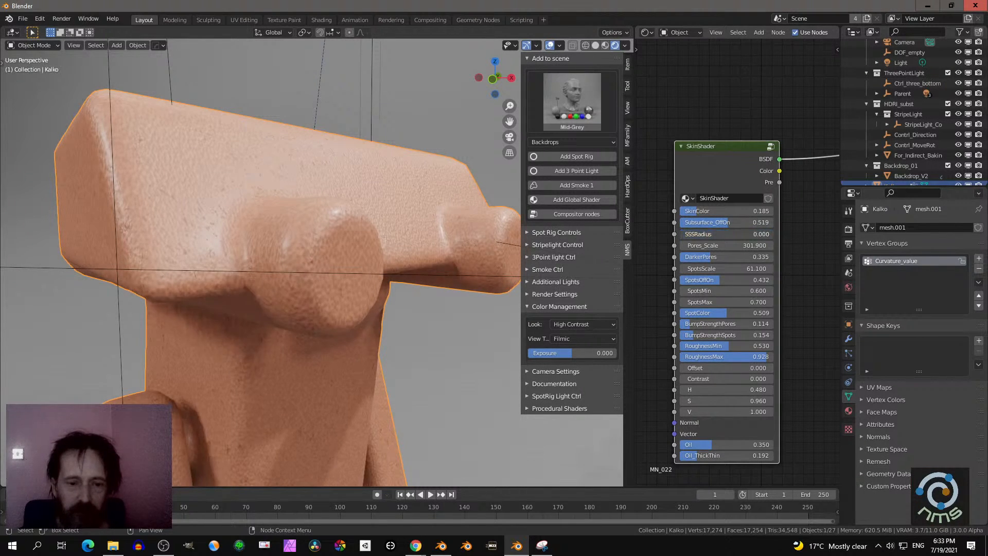
- Try different DarkerPores, SpotsOffOn, RoughnessMin and V values on the SkinShader node, reverting each change
{"action": "left_click_drag", "start_coordinate": [740, 256], "coordinate": [684, 324]}
{"action": "right_click", "coordinate": [703, 258]}
{"action": "right_click", "coordinate": [693, 281]}
{"action": "key", "text": "ctrl+z"}
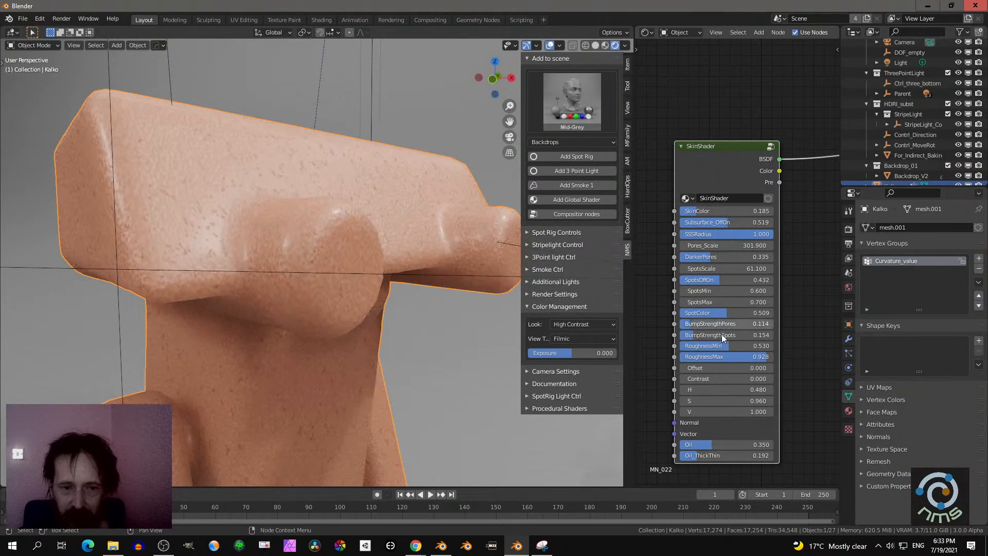
{"action": "left_click_drag", "start_coordinate": [705, 344], "coordinate": [724, 346]}
{"action": "right_click", "coordinate": [724, 346]}
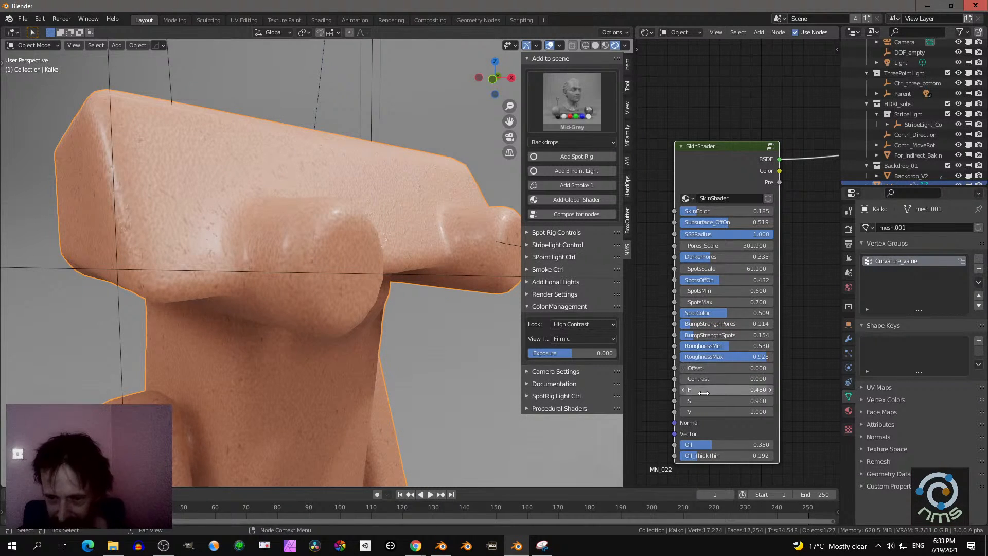
{"action": "left_click_drag", "start_coordinate": [726, 411], "coordinate": [710, 410]}
{"action": "right_click", "coordinate": [708, 410]}
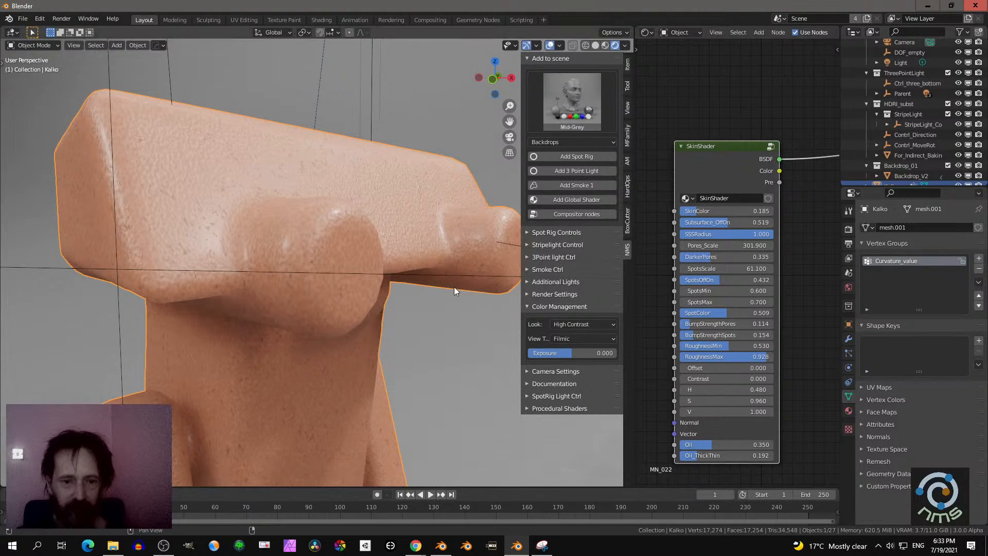
{"action": "scroll", "coordinate": [355, 306], "scroll_direction": "down", "scroll_amount": 3}
{"action": "middle_click_drag", "start_coordinate": [347, 307], "coordinate": [249, 330]}
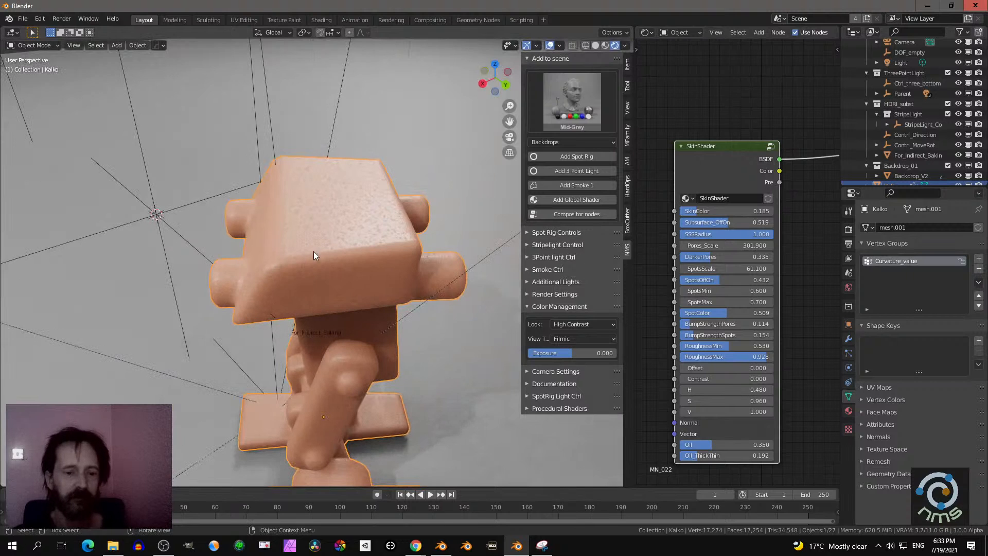
- Inspect the skin shader's surface on the robot's head from several angles
{"action": "middle_click_drag", "start_coordinate": [314, 252], "coordinate": [324, 227]}
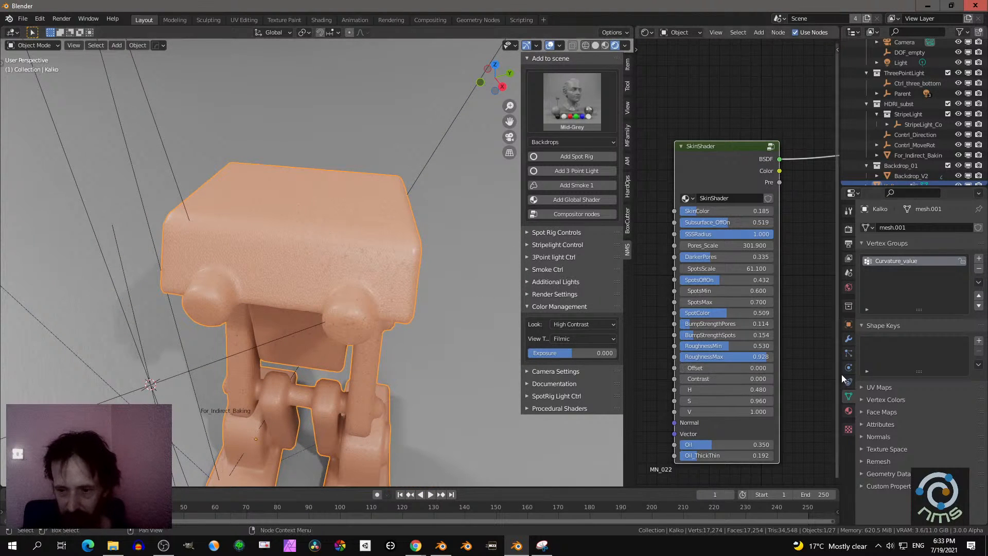
{"action": "middle_click_drag", "start_coordinate": [336, 249], "coordinate": [345, 248]}
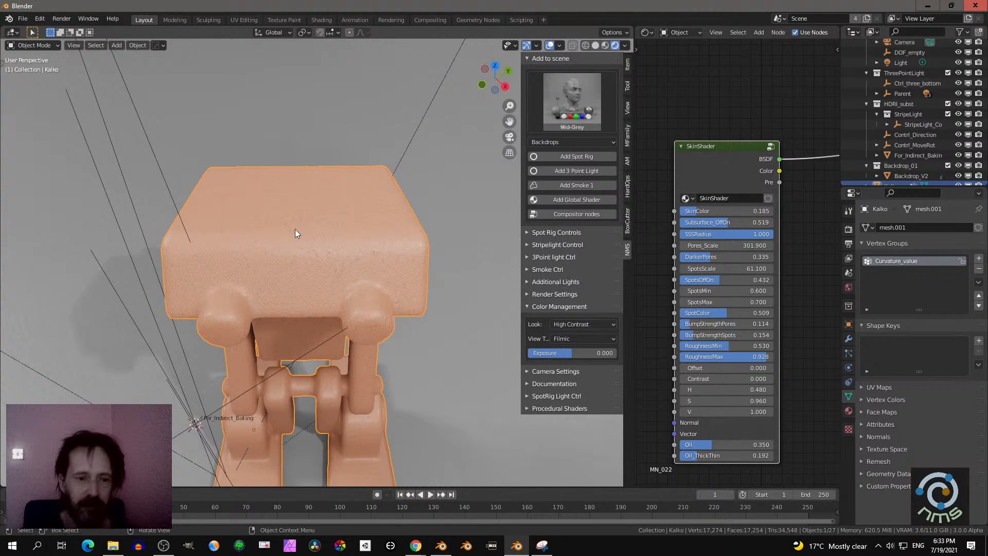
{"action": "middle_click_drag", "start_coordinate": [295, 230], "coordinate": [312, 262]}
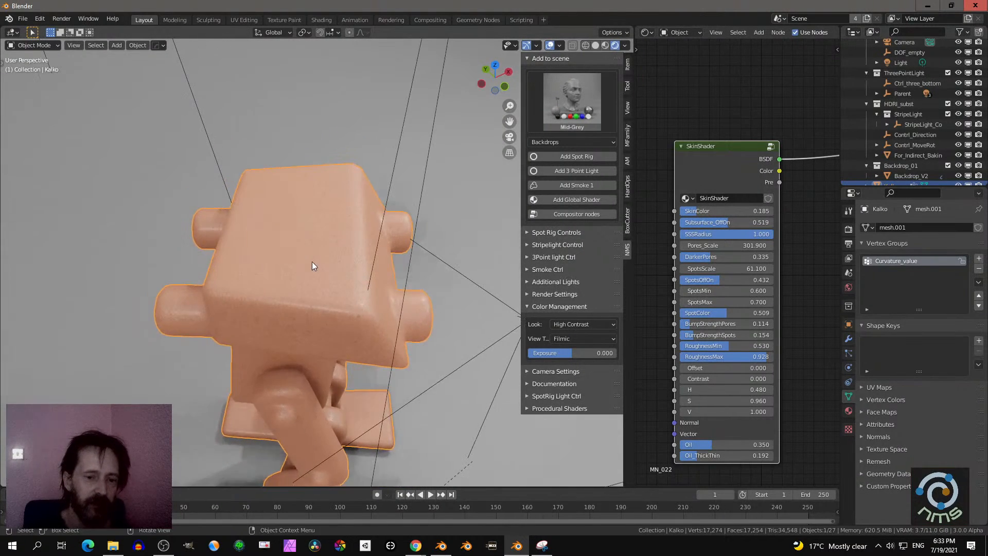
{"action": "left_click", "coordinate": [312, 262]}
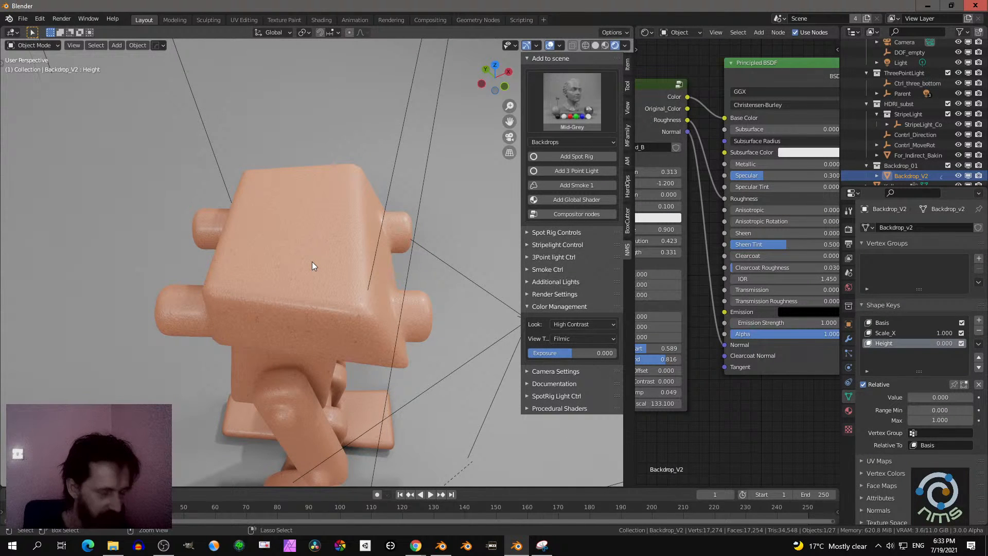
{"action": "key", "text": "w"}
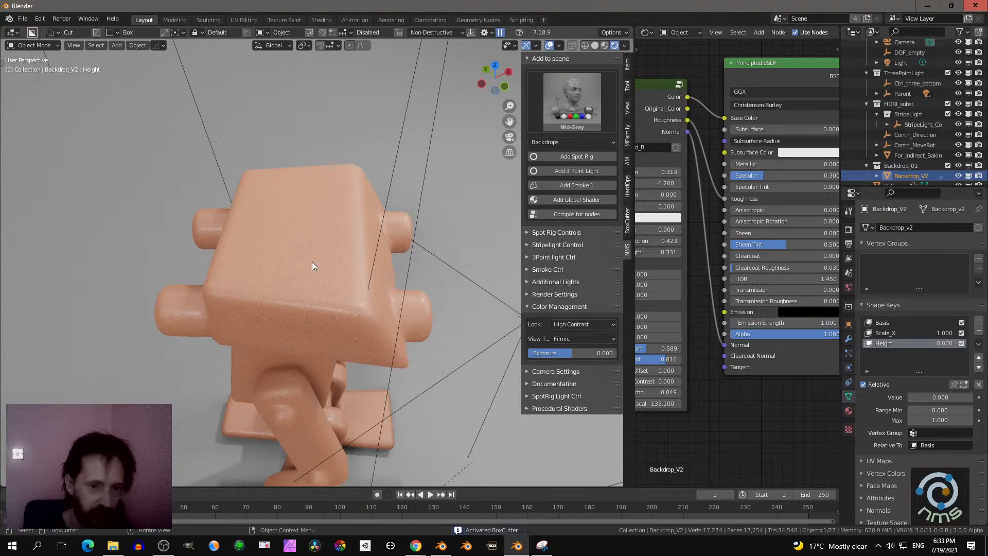
{"action": "key", "text": "d"}
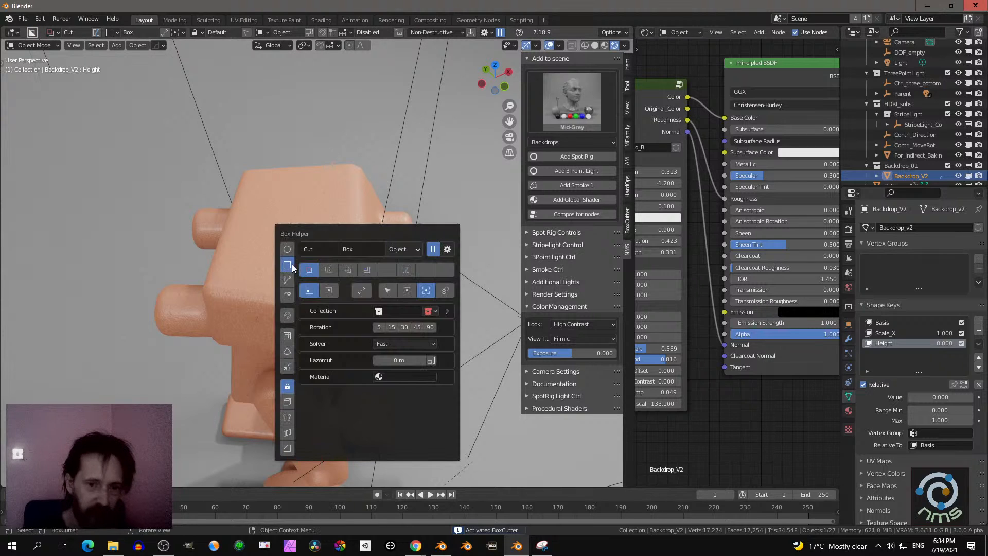
{"action": "left_click", "coordinate": [270, 247]}
- Examine the skin-shaded robot up close and from a distance within the lit backdrop set
{"action": "scroll", "coordinate": [298, 246], "scroll_direction": "up", "scroll_amount": 5}
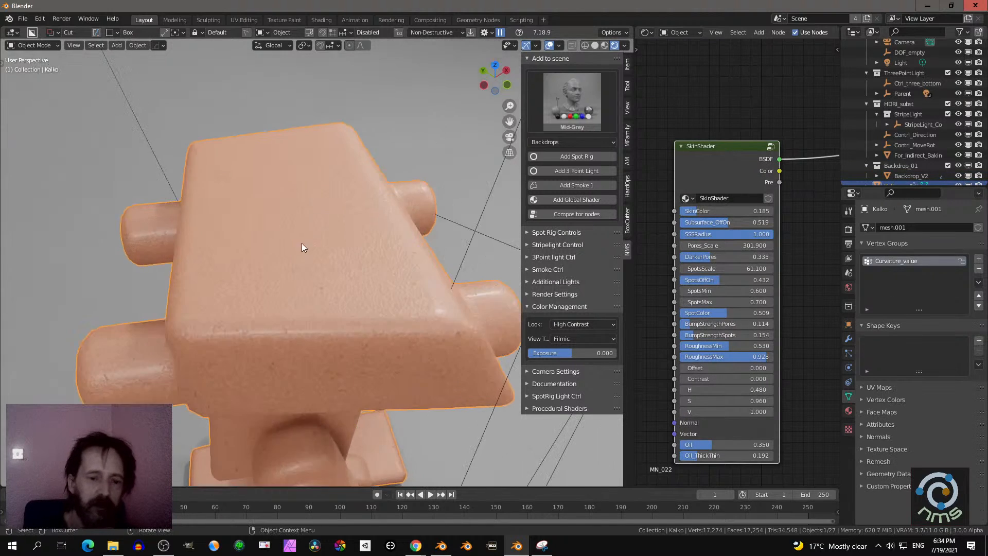
{"action": "scroll", "coordinate": [303, 256], "scroll_direction": "down", "scroll_amount": 3}
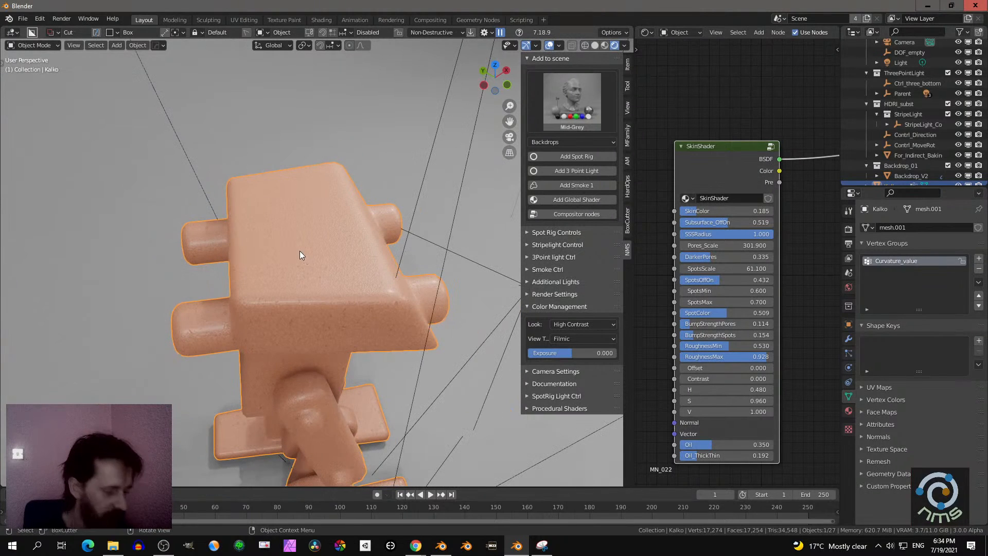
{"action": "key", "text": "d"}
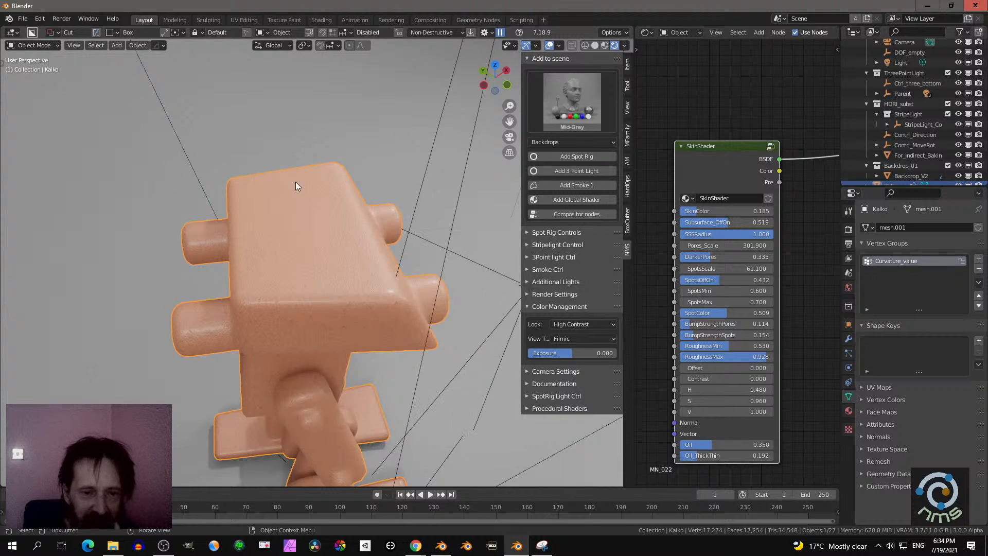
{"action": "scroll", "coordinate": [388, 322], "scroll_direction": "down", "scroll_amount": 5}
{"action": "middle_click_drag", "start_coordinate": [360, 316], "coordinate": [266, 289]}
{"action": "middle_click_drag", "start_coordinate": [369, 310], "coordinate": [507, 270]}
{"action": "scroll", "coordinate": [309, 275], "scroll_direction": "up", "scroll_amount": 5}
{"action": "scroll", "coordinate": [239, 301], "scroll_direction": "down", "scroll_amount": 4}
{"action": "scroll", "coordinate": [362, 306], "scroll_direction": "down", "scroll_amount": 6}
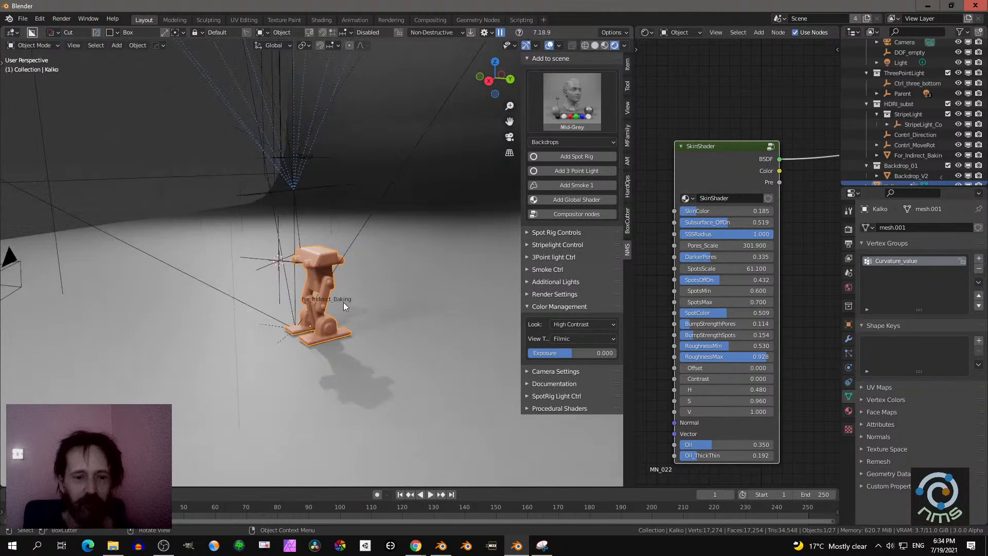
{"action": "middle_click_drag", "start_coordinate": [321, 300], "coordinate": [363, 304]}
- Look through the scene camera, select Camera, and lower its passepartout opacity until the area outside the frame is no longer darkened
{"action": "key", "text": "KP_0"}
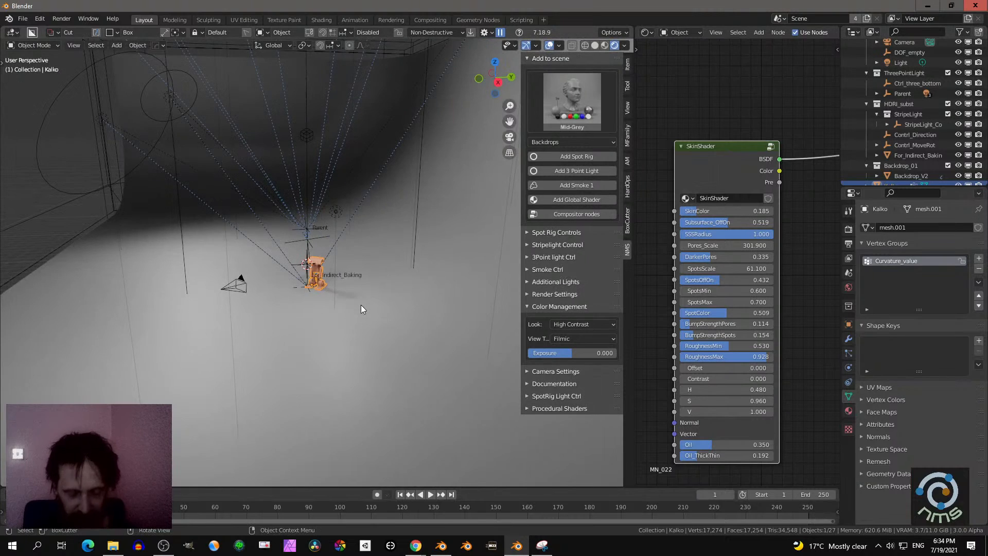
{"action": "scroll", "coordinate": [361, 305], "scroll_direction": "down", "scroll_amount": 5}
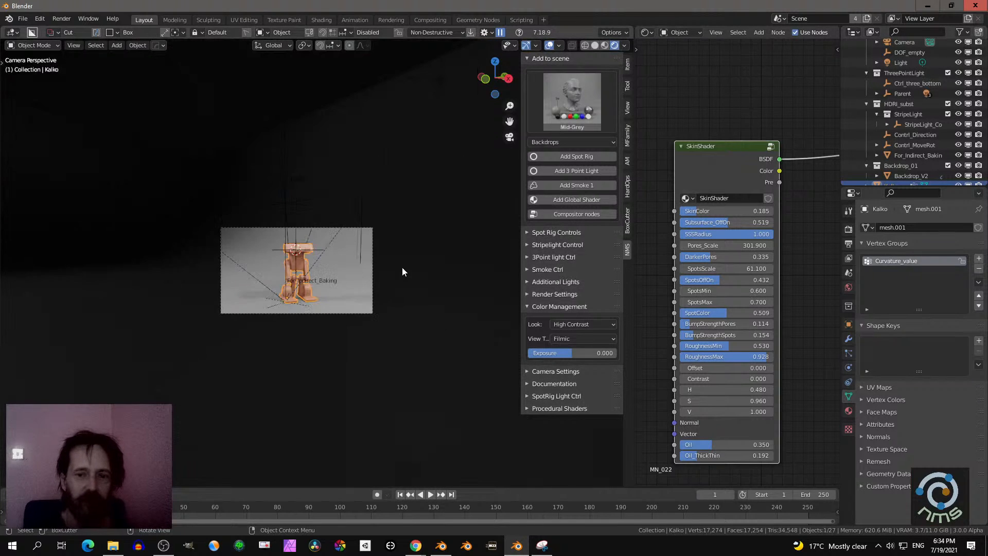
{"action": "scroll", "coordinate": [403, 268], "scroll_direction": "up", "scroll_amount": 2}
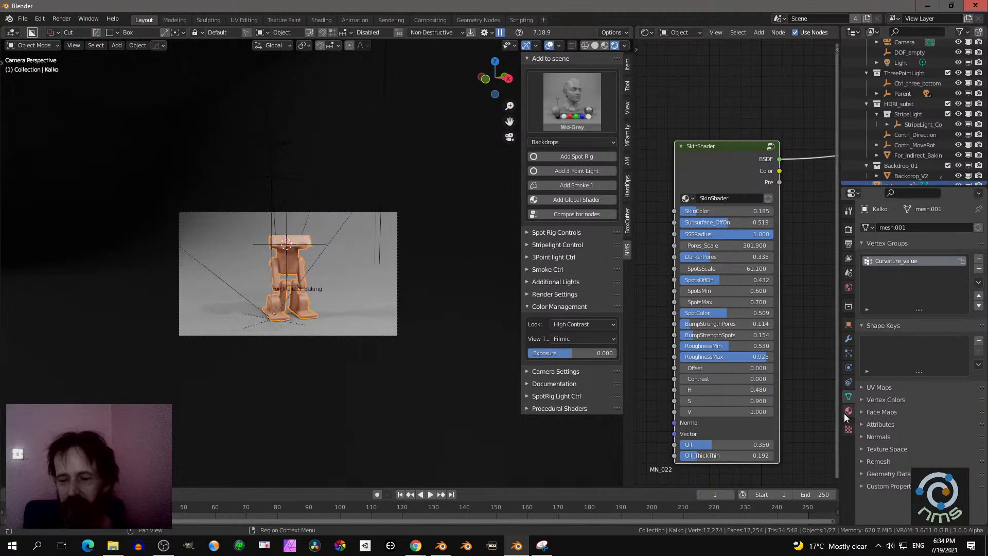
{"action": "scroll", "coordinate": [901, 87], "scroll_direction": "up", "scroll_amount": 3}
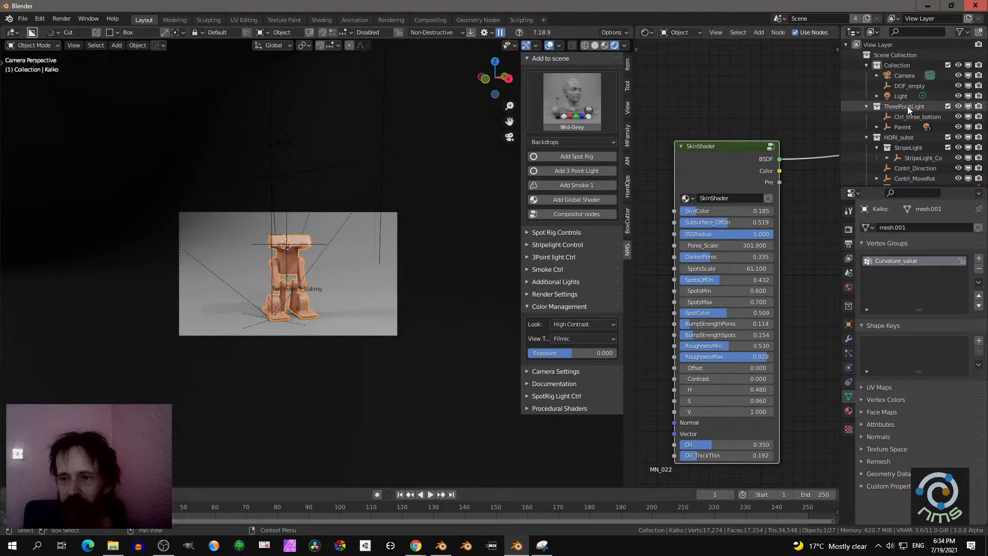
{"action": "left_click", "coordinate": [898, 77]}
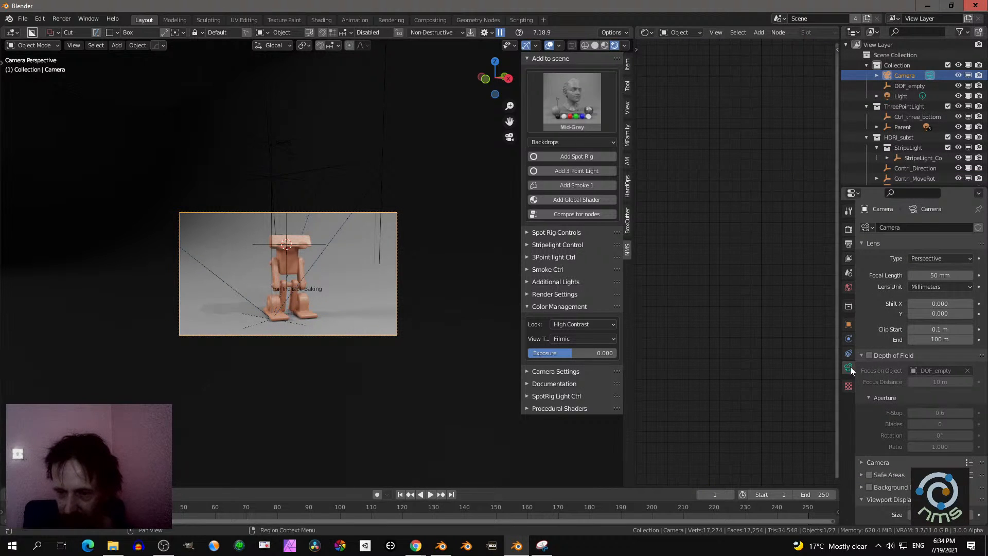
{"action": "scroll", "coordinate": [877, 387], "scroll_direction": "down", "scroll_amount": 4}
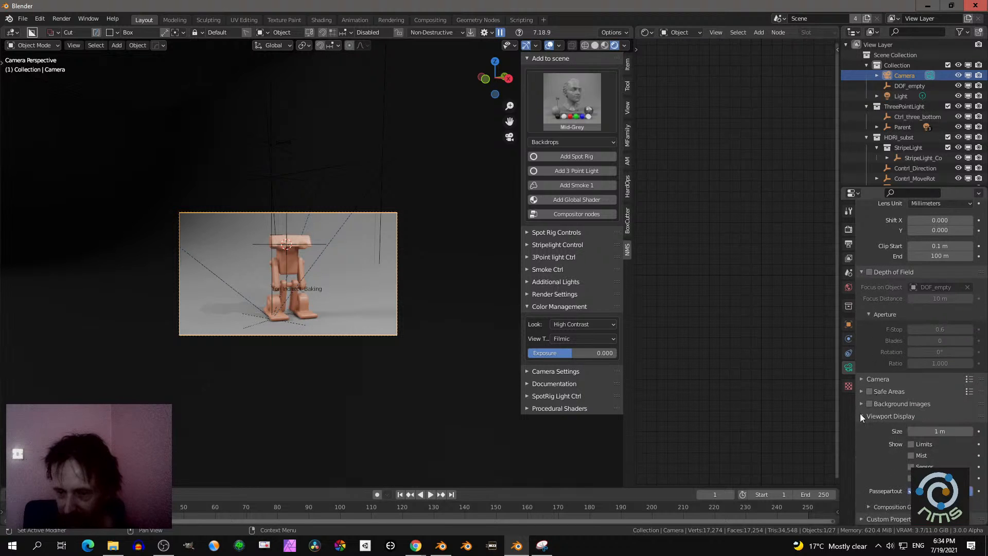
{"action": "left_click_drag", "start_coordinate": [956, 491], "coordinate": [901, 491]}
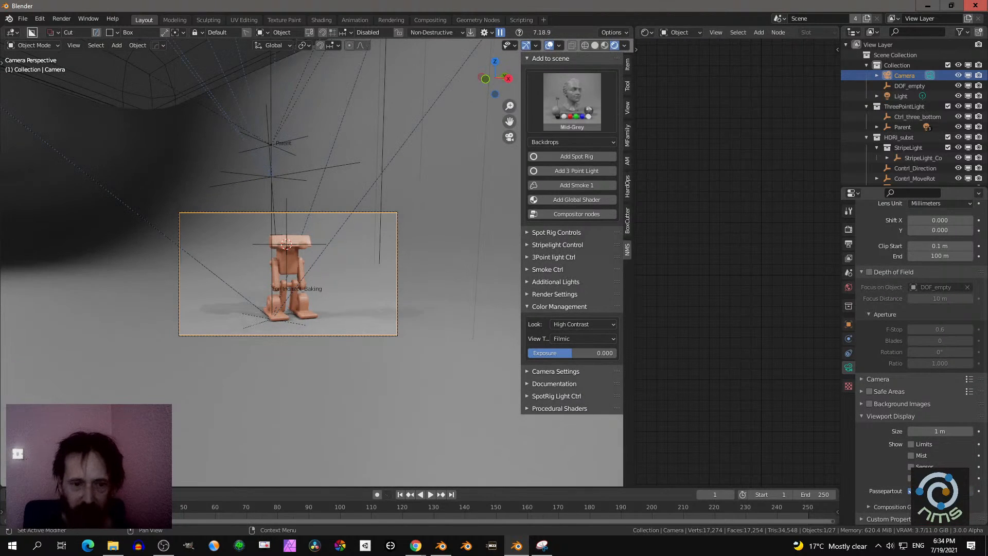
{"action": "scroll", "coordinate": [417, 298], "scroll_direction": "down", "scroll_amount": 2}
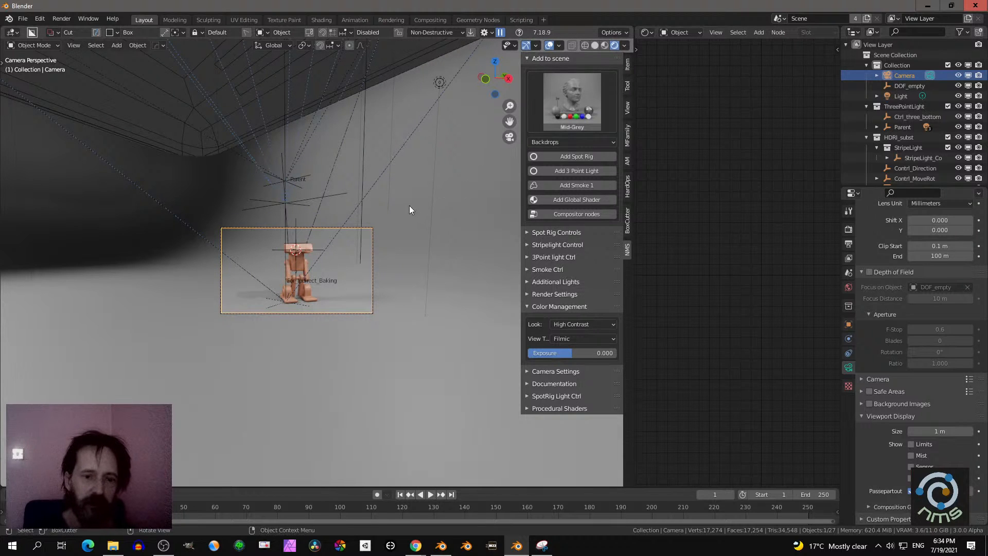
- In the add-on's color management settings, set the view transform to False Color and the look to None
{"action": "left_click", "coordinate": [565, 326]}
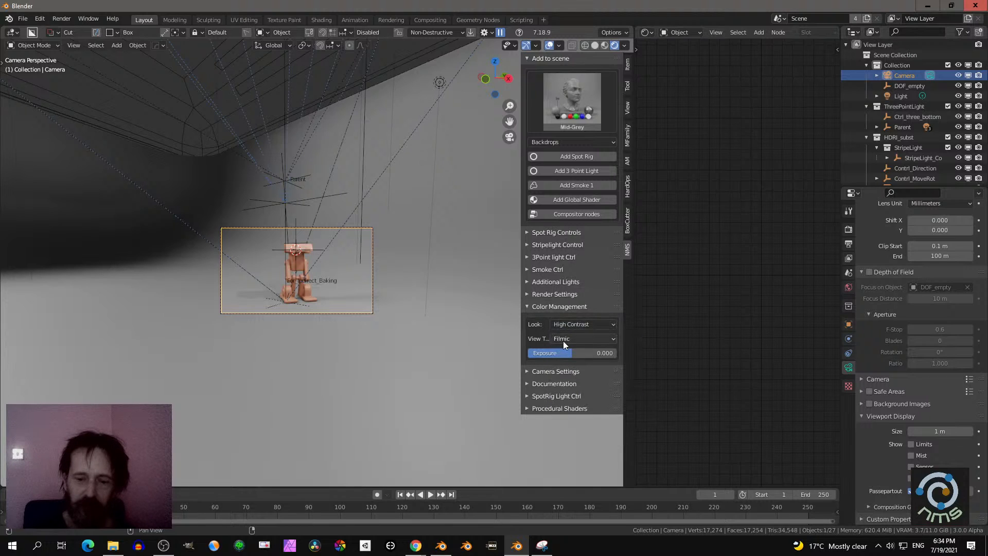
{"action": "left_click", "coordinate": [566, 340]}
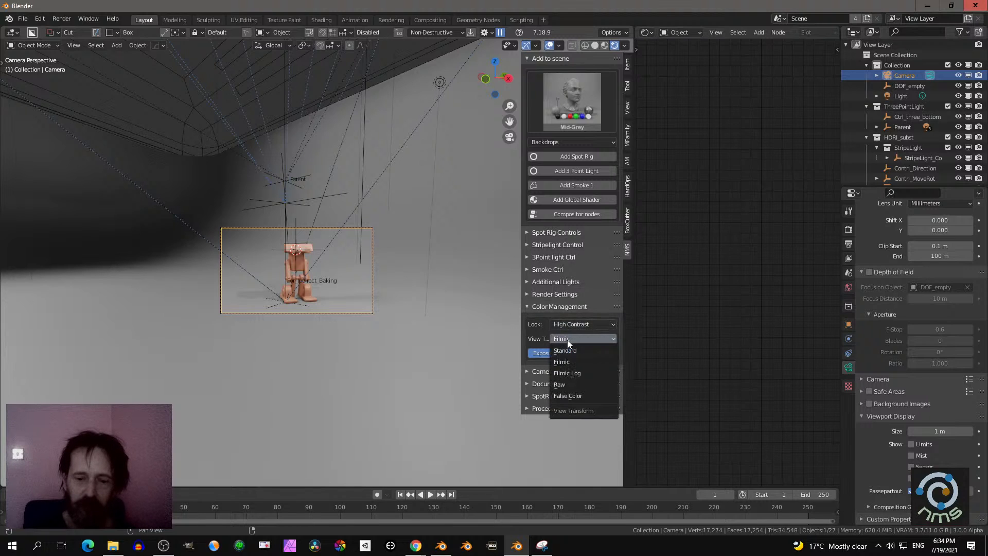
{"action": "left_click", "coordinate": [569, 397]}
{"action": "scroll", "coordinate": [393, 250], "scroll_direction": "down", "scroll_amount": 2}
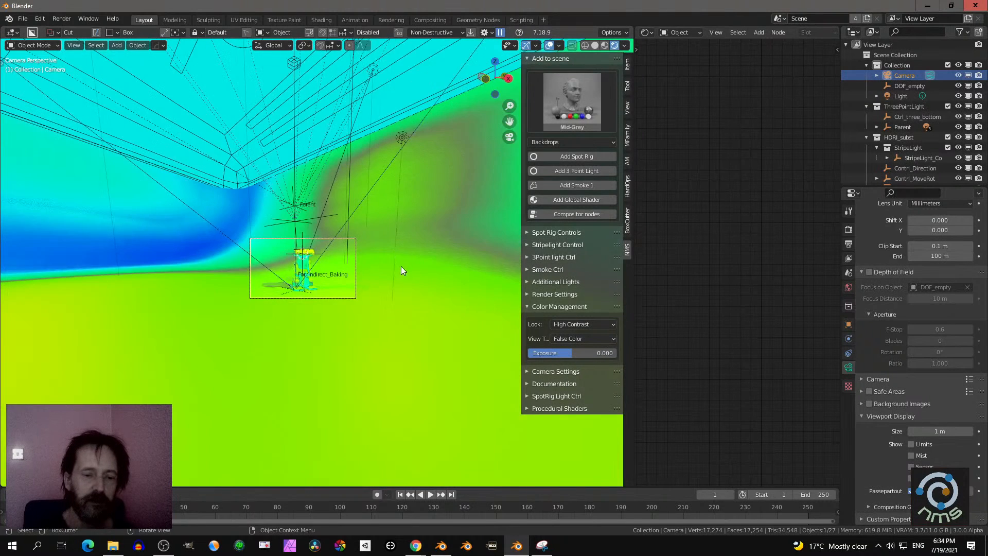
{"action": "middle_click_drag", "start_coordinate": [400, 267], "coordinate": [464, 292]}
{"action": "left_click", "coordinate": [570, 323]}
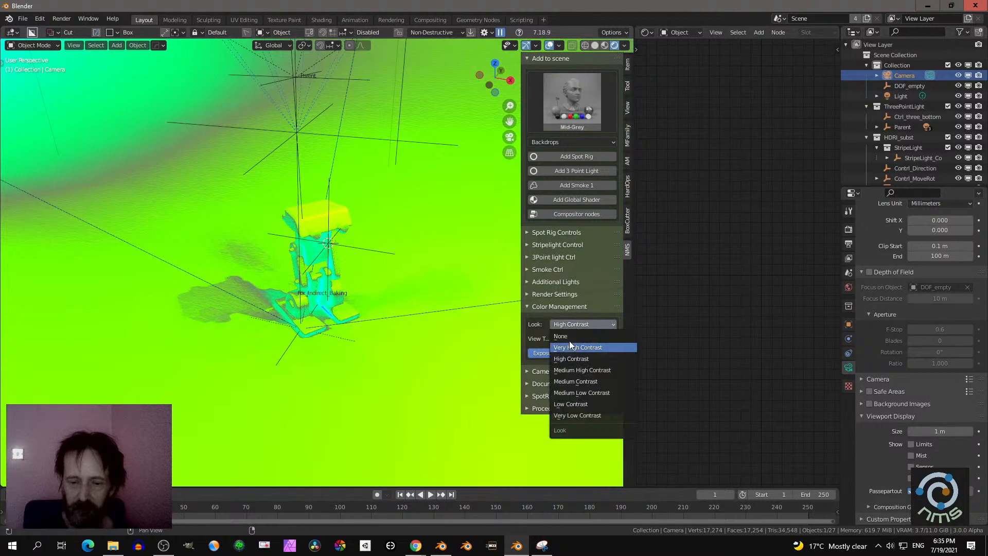
{"action": "left_click", "coordinate": [568, 337]}
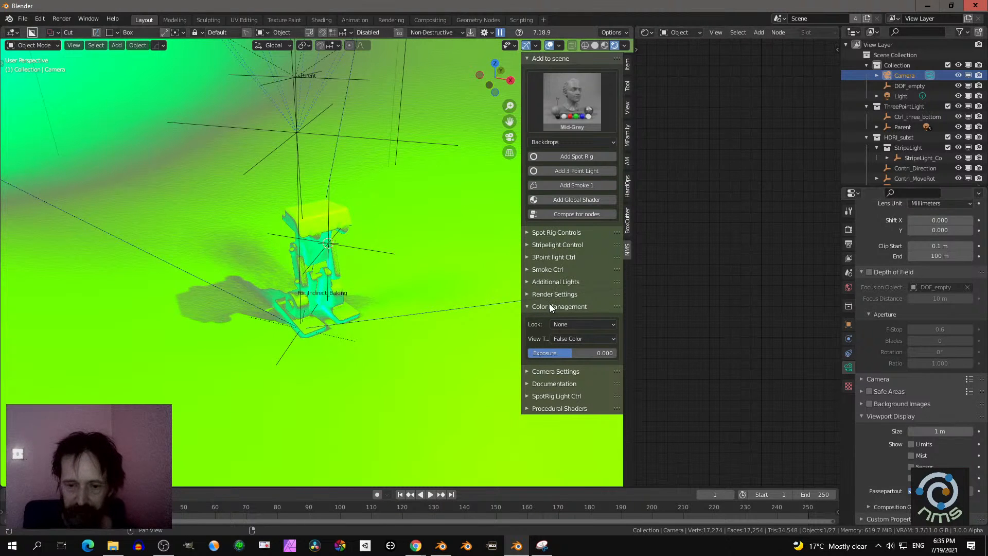
- Set the World background strength to 0.000 and check the false-color lighting of the set
{"action": "scroll", "coordinate": [379, 300], "scroll_direction": "down", "scroll_amount": 9}
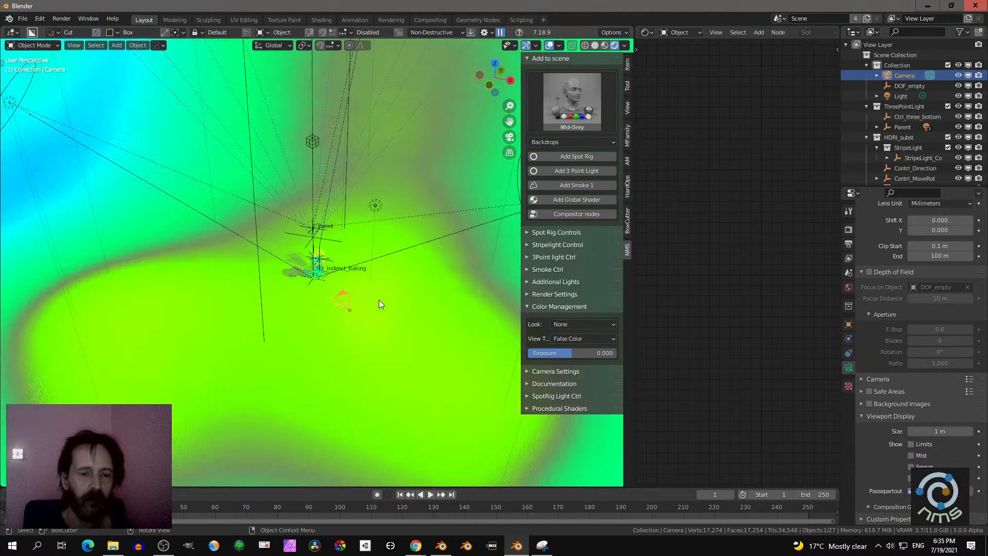
{"action": "mouse_move", "coordinate": [379, 299]}
{"action": "middle_mouse_down"}
{"action": "mouse_move", "coordinate": [357, 287]}
{"action": "mouse_move", "coordinate": [387, 295]}
{"action": "middle_mouse_up"}
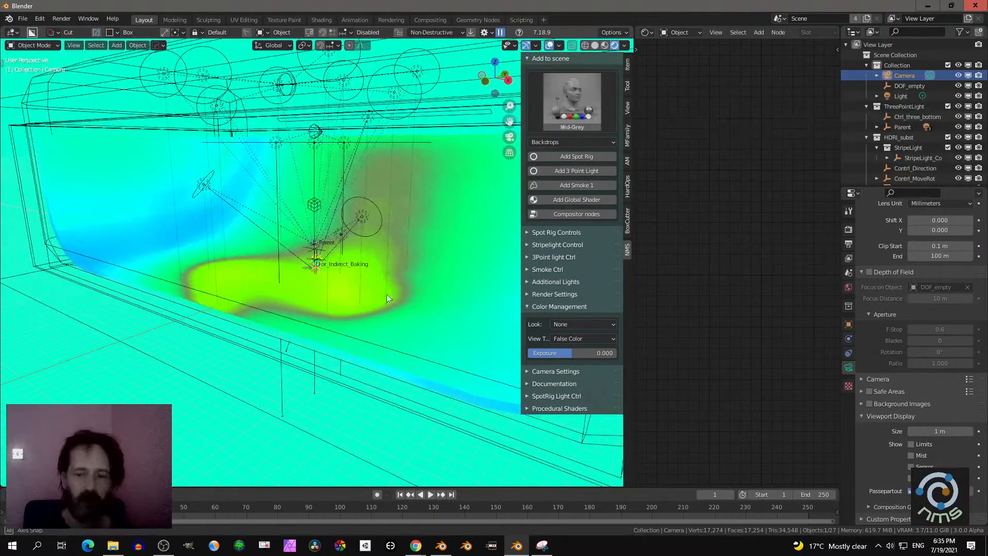
{"action": "left_click", "coordinate": [848, 288]}
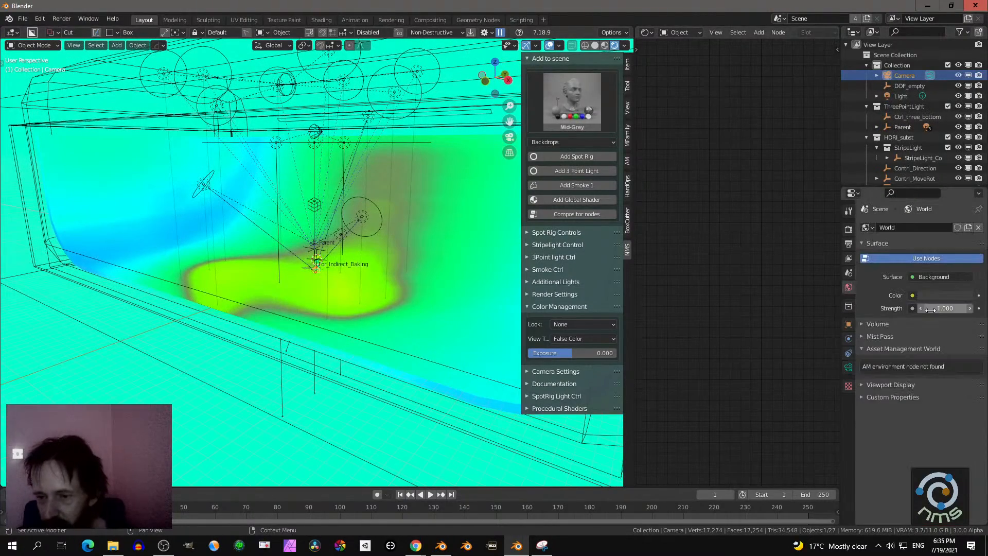
{"action": "left_click_drag", "start_coordinate": [930, 310], "coordinate": [875, 309]}
{"action": "scroll", "coordinate": [458, 252], "scroll_direction": "up", "scroll_amount": 5}
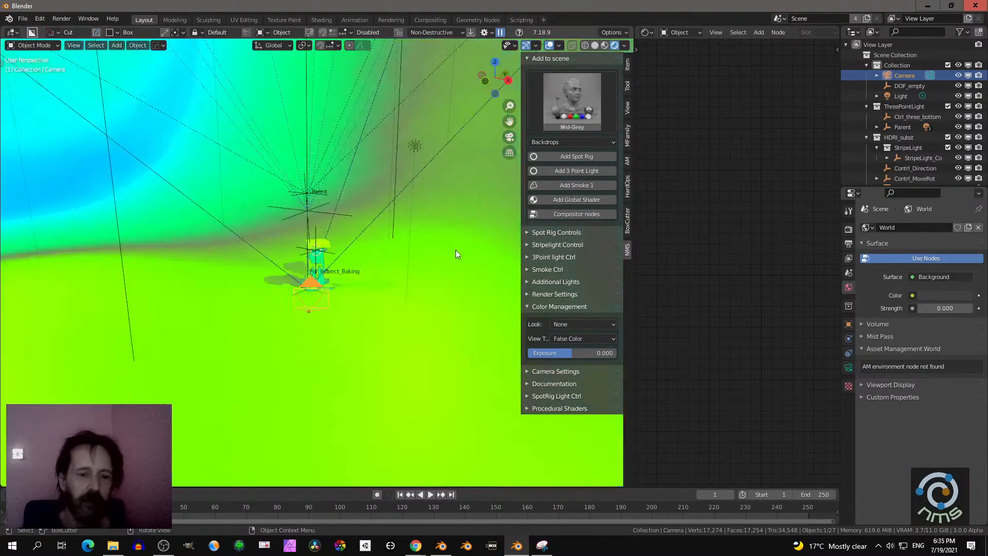
{"action": "scroll", "coordinate": [443, 252], "scroll_direction": "up", "scroll_amount": 5}
{"action": "middle_click_drag", "start_coordinate": [441, 252], "coordinate": [469, 171]}
{"action": "scroll", "coordinate": [383, 267], "scroll_direction": "down", "scroll_amount": 8}
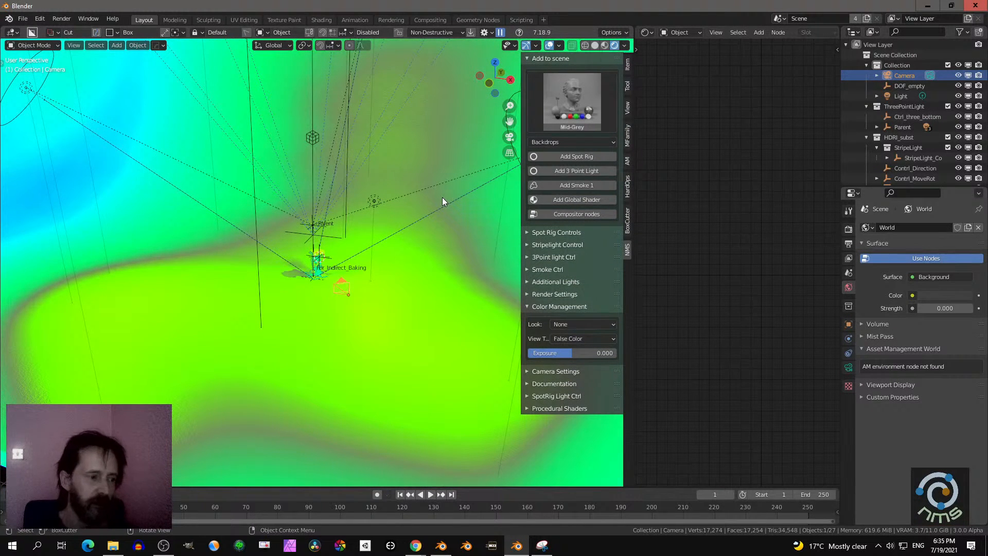
{"action": "scroll", "coordinate": [446, 225], "scroll_direction": "down", "scroll_amount": 2}
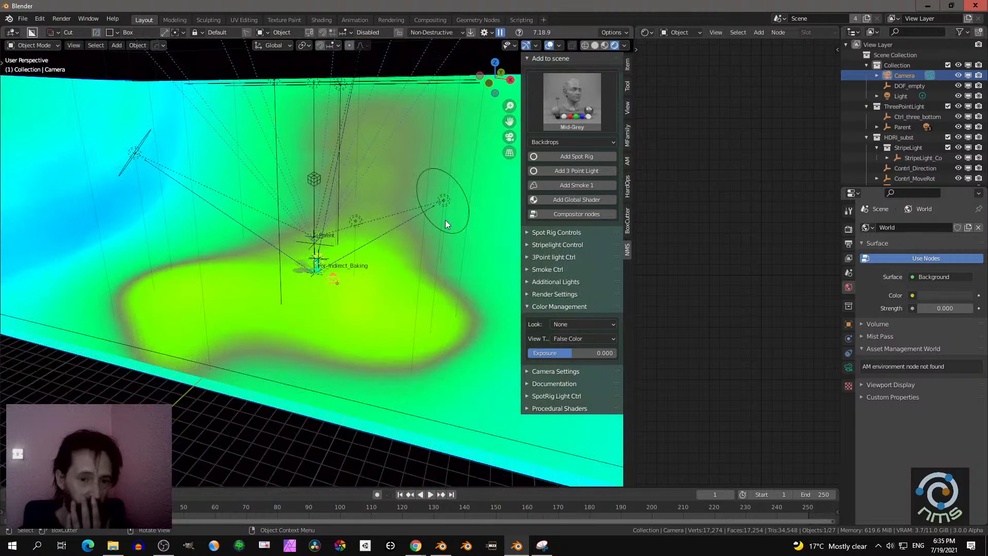
- Try an exposure of -0.299 with the False Color view and undo the change
{"action": "scroll", "coordinate": [437, 230], "scroll_direction": "up", "scroll_amount": 3}
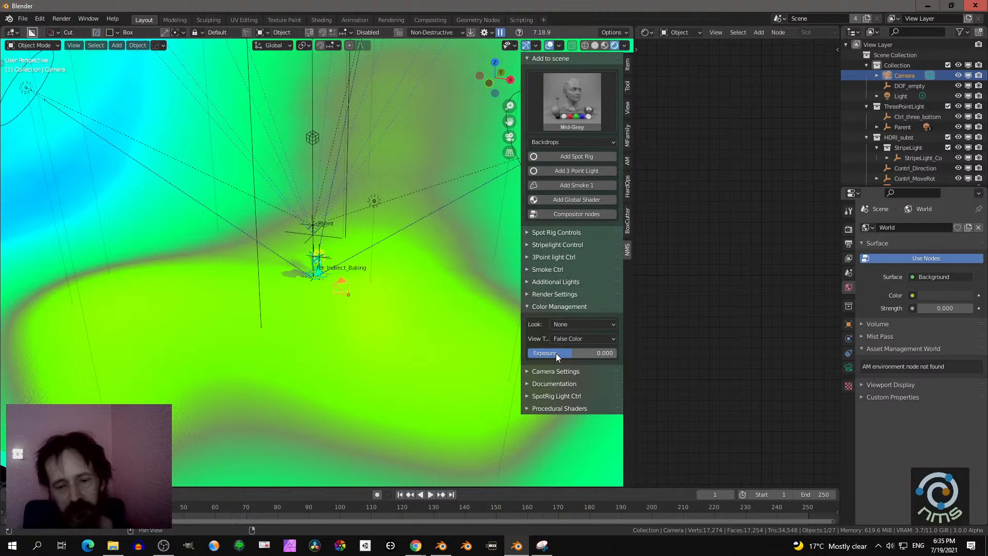
{"action": "left_click_drag", "start_coordinate": [564, 353], "coordinate": [544, 353]}
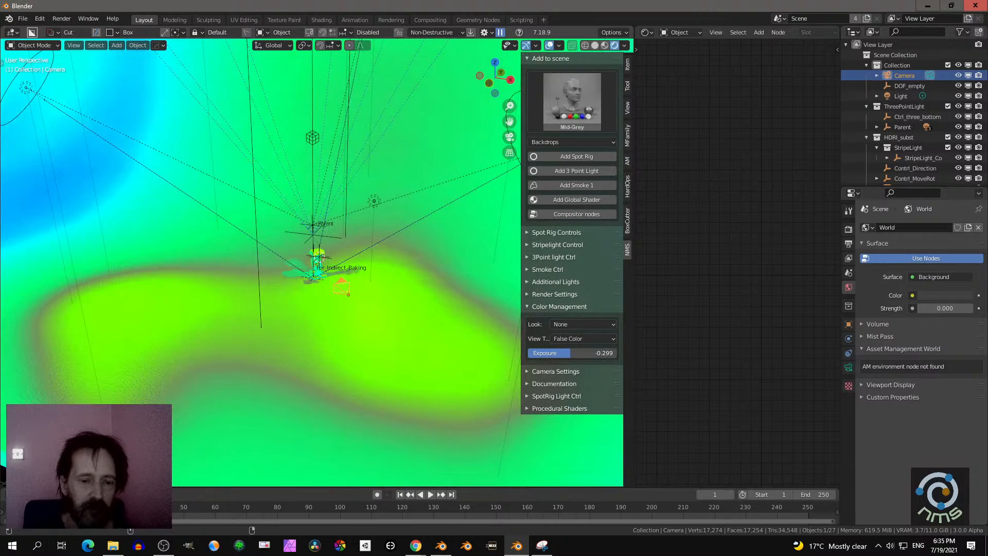
{"action": "key", "text": "ctrl+z"}
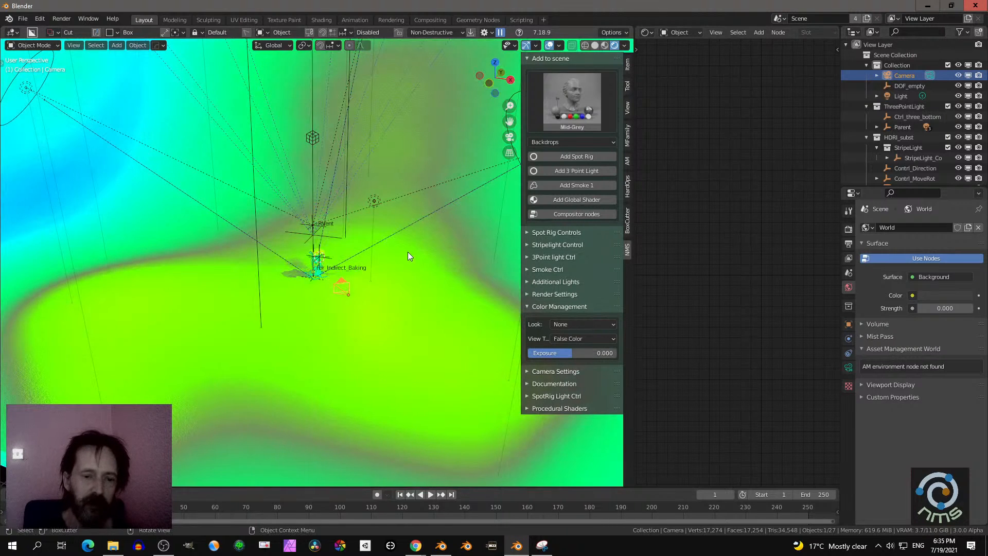
- Examine the false-color light distribution across the whole backdrop from the front and sides
{"action": "middle_click_drag", "start_coordinate": [410, 251], "coordinate": [453, 126]}
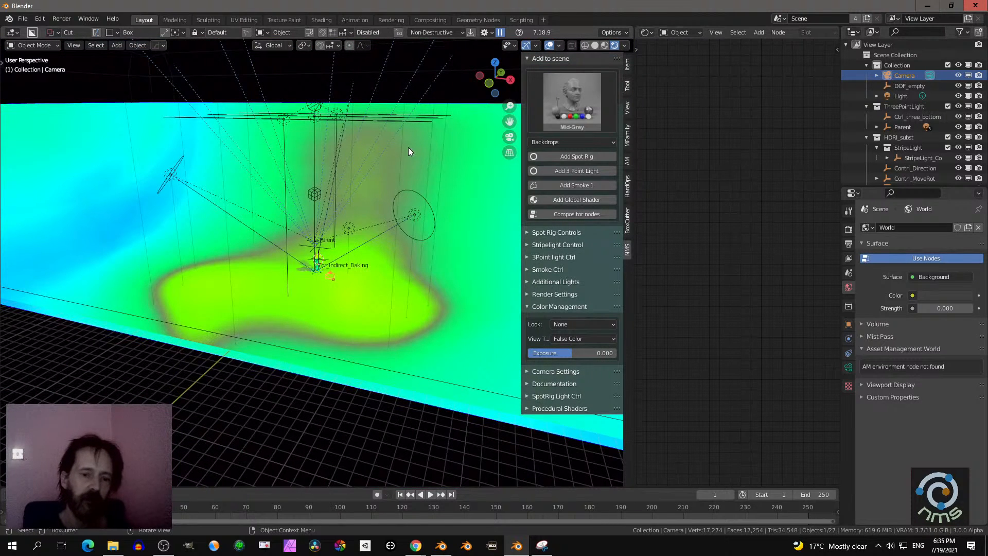
{"action": "middle_click_drag", "start_coordinate": [409, 152], "coordinate": [350, 186]}
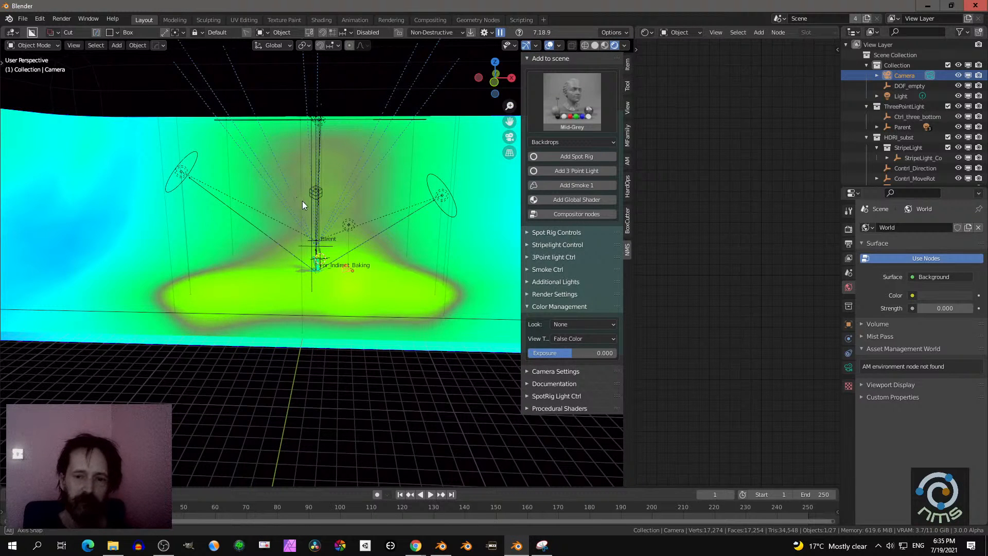
{"action": "middle_click_drag", "start_coordinate": [302, 201], "coordinate": [314, 206]}
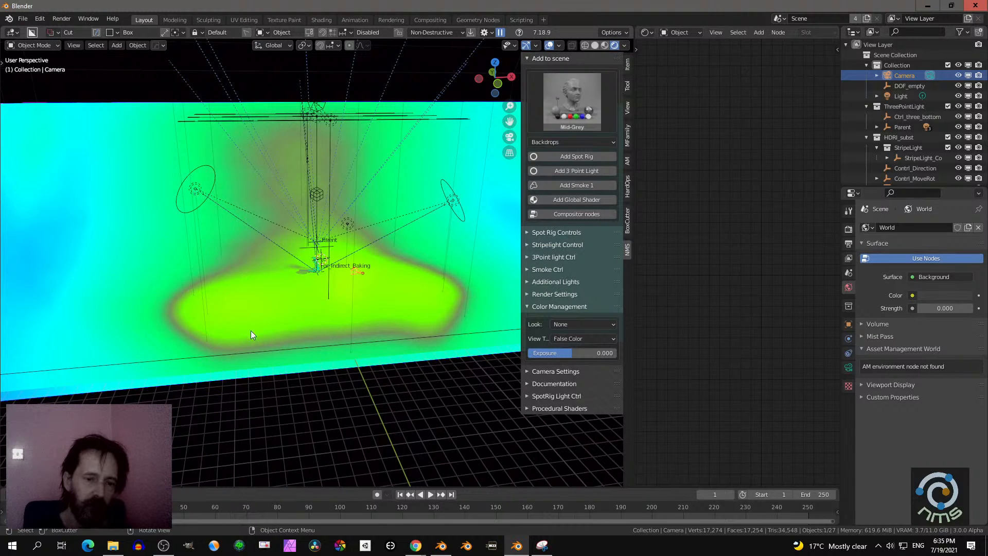
- Try rotating the three-point light rig with both of its controls selected, first as a free trackball rotation, then as a plain rotation
{"action": "left_click", "coordinate": [197, 186]}
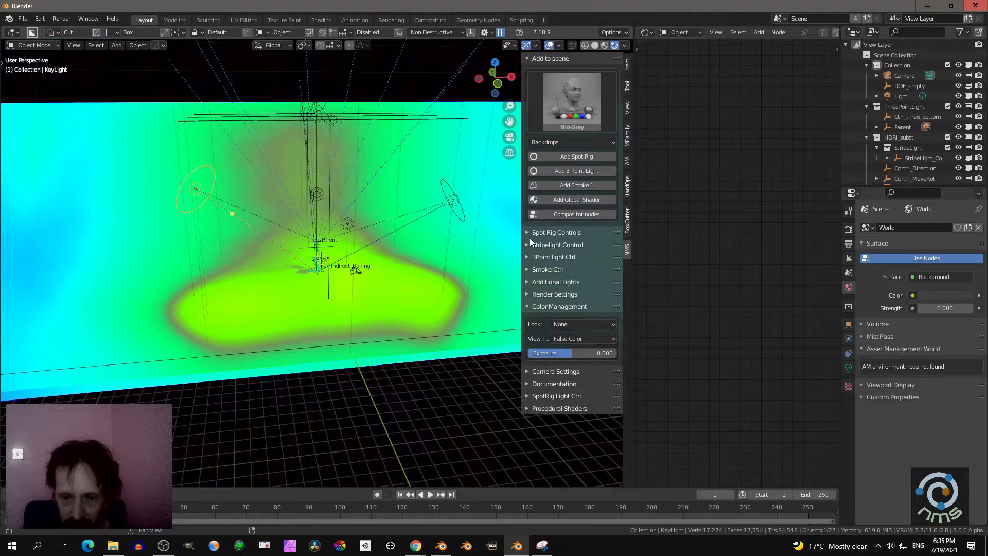
{"action": "left_click", "coordinate": [527, 257]}
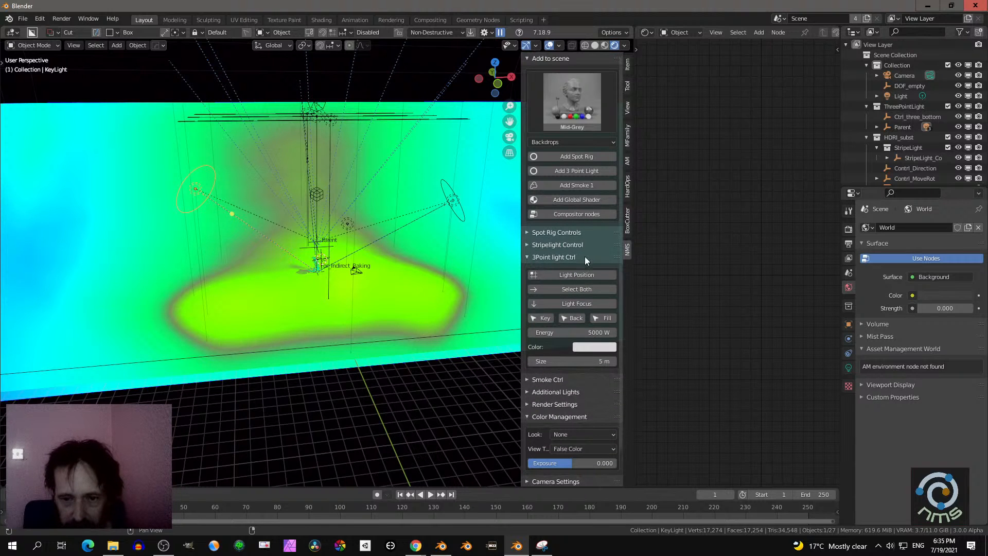
{"action": "middle_click_drag", "start_coordinate": [375, 255], "coordinate": [350, 260]}
{"action": "left_click", "coordinate": [548, 288]}
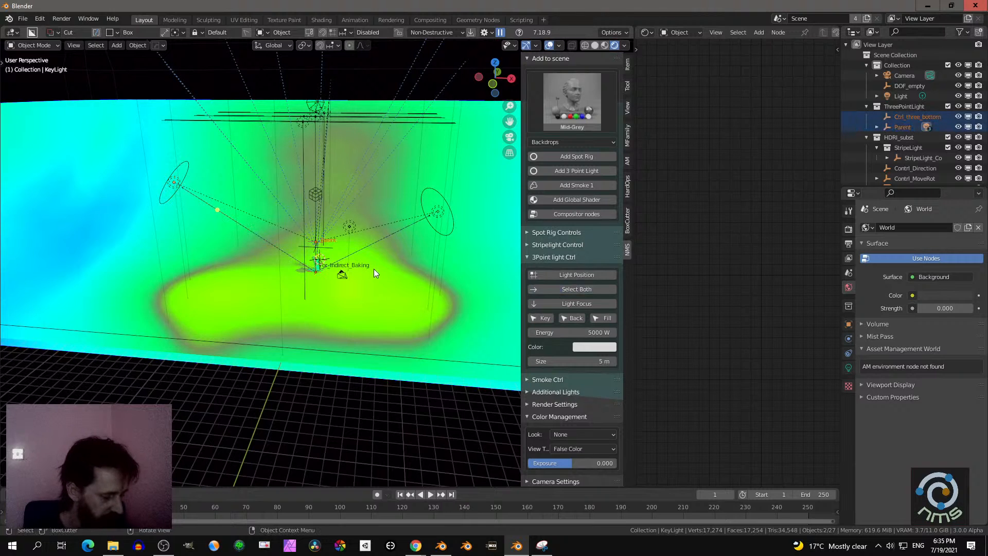
{"action": "key", "text": "r"}
{"action": "key", "text": "r"}
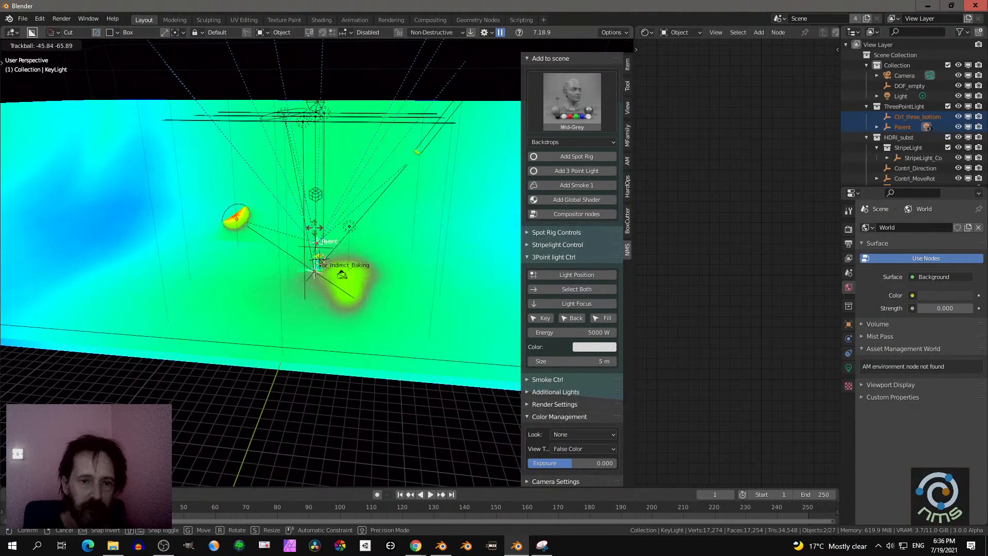
{"action": "right_click", "coordinate": [442, 134]}
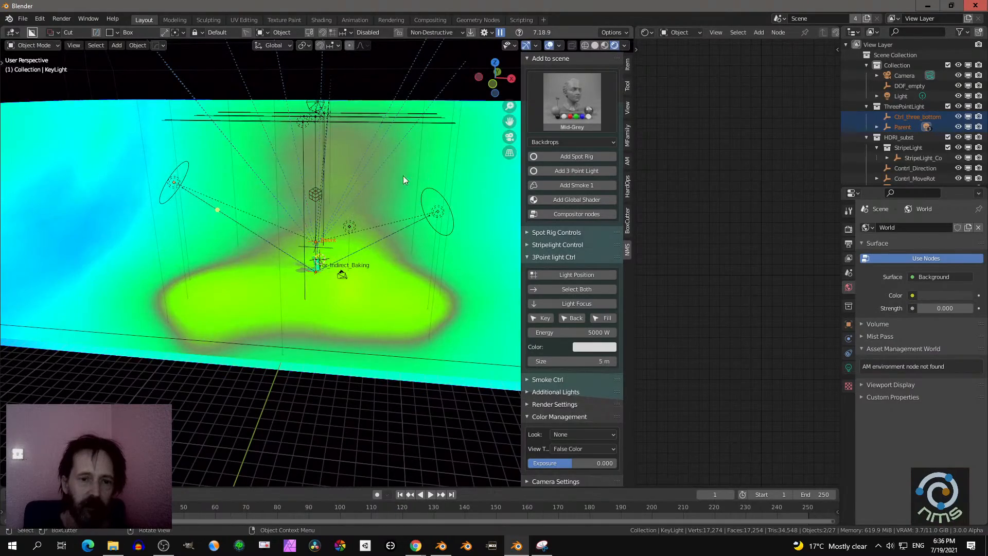
{"action": "middle_click_drag", "start_coordinate": [403, 177], "coordinate": [321, 210]}
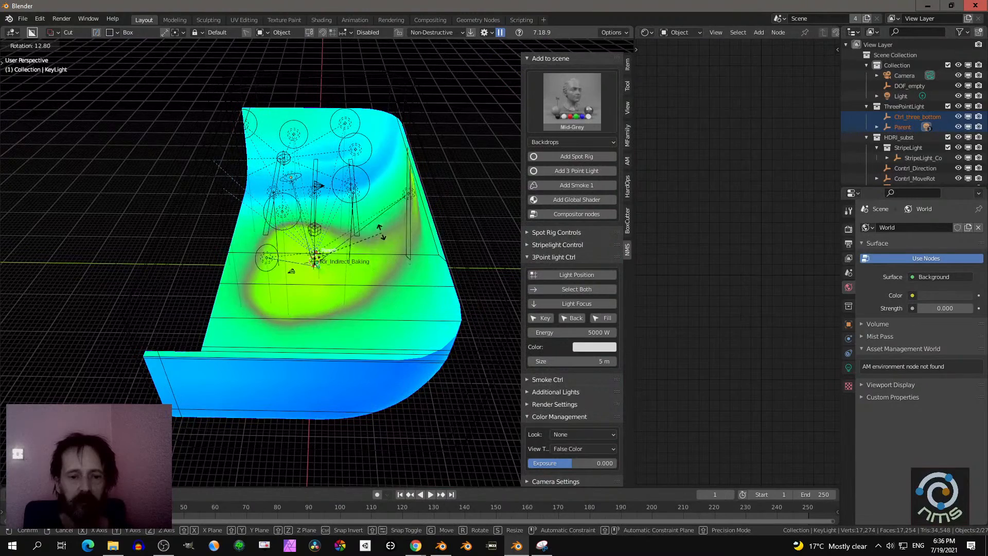
{"action": "middle_click_drag", "start_coordinate": [302, 243], "coordinate": [366, 233]}
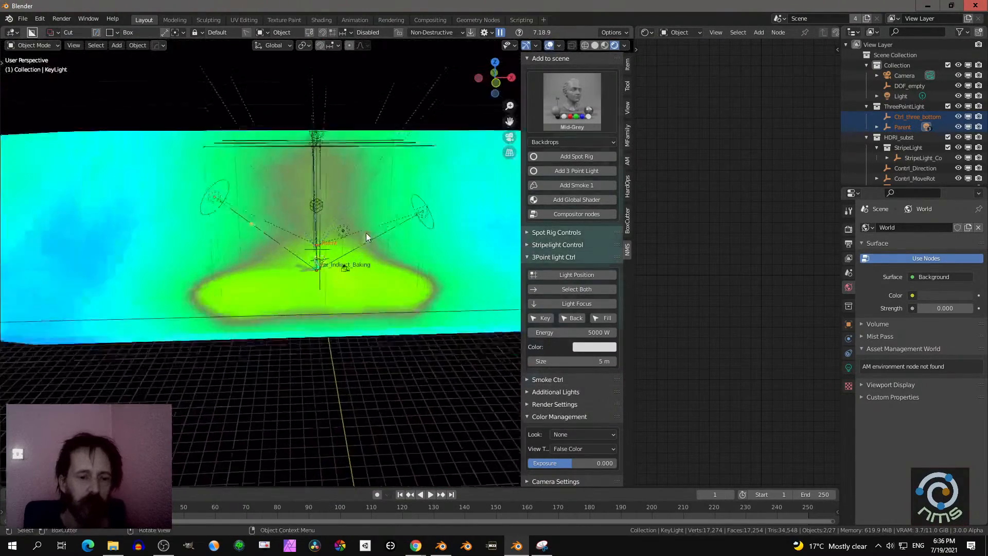
- Select the three-point rig's key light and move it about 10 m closer to the subject along its local Z axis
{"action": "scroll", "coordinate": [356, 239], "scroll_direction": "up", "scroll_amount": 7}
{"action": "scroll", "coordinate": [347, 242], "scroll_direction": "down", "scroll_amount": 3}
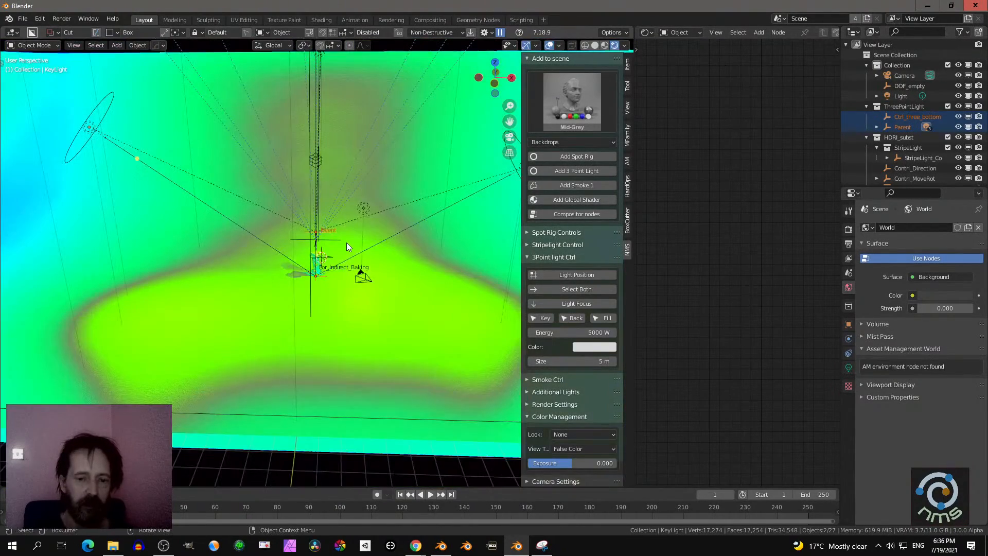
{"action": "left_click", "coordinate": [541, 318]}
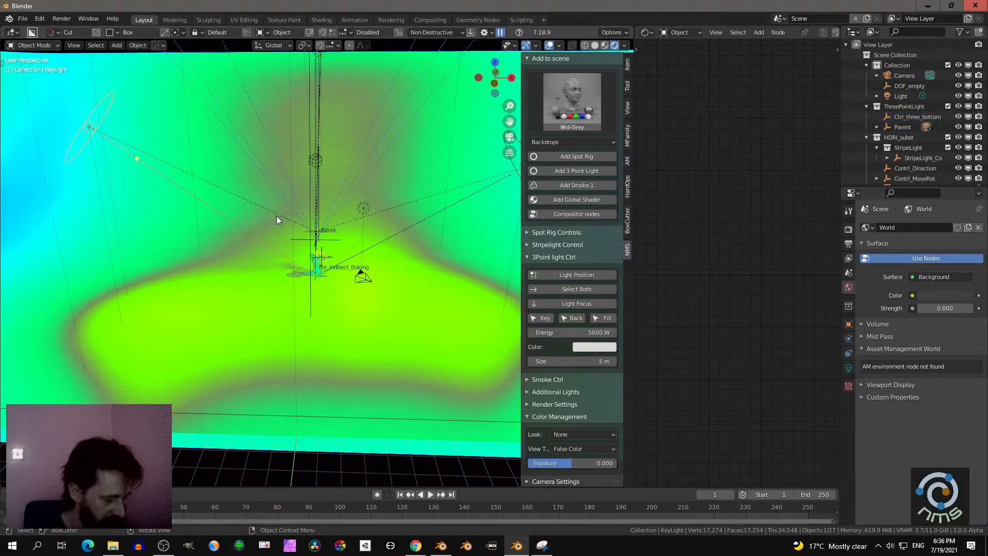
{"action": "key", "text": "g"}
{"action": "key", "text": "z"}
{"action": "key", "text": "z"}
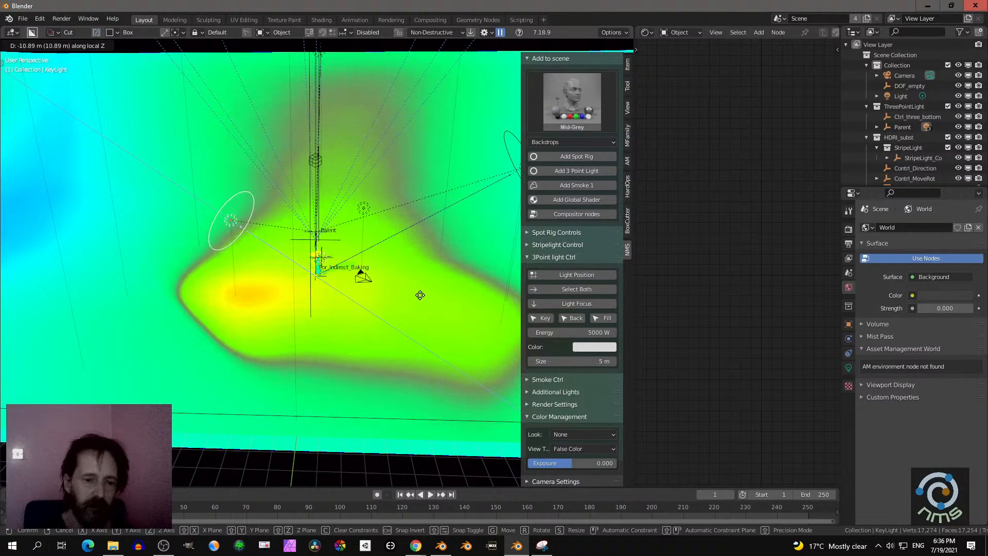
{"action": "left_click", "coordinate": [418, 290]}
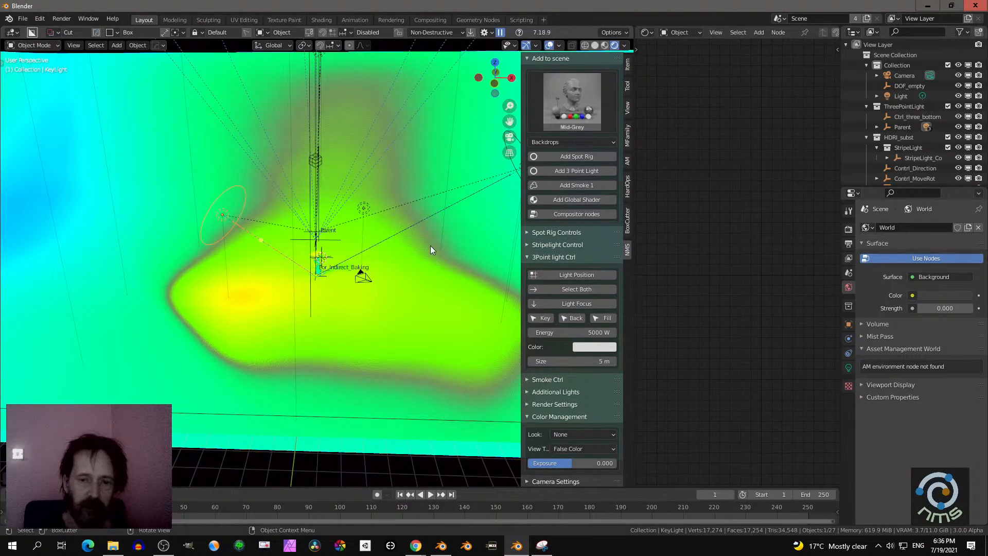
- Select the three-point rig's fill light and move it closer to the subject along its local Z axis
{"action": "left_click", "coordinate": [603, 318]}
{"action": "middle_click_drag", "start_coordinate": [388, 280], "coordinate": [432, 272]}
{"action": "key", "text": "g"}
{"action": "key", "text": "z"}
{"action": "key", "text": "z"}
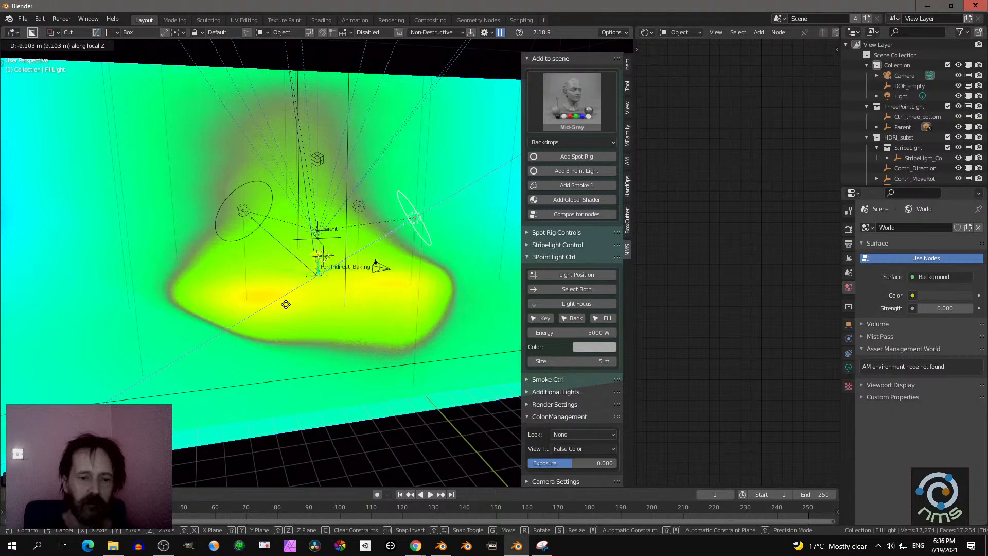
{"action": "left_click", "coordinate": [322, 292]}
- View the robot through the scene camera and turn the empty node editor area into a 3D viewport showing the set from the top
{"action": "scroll", "coordinate": [325, 279], "scroll_direction": "up", "scroll_amount": 10}
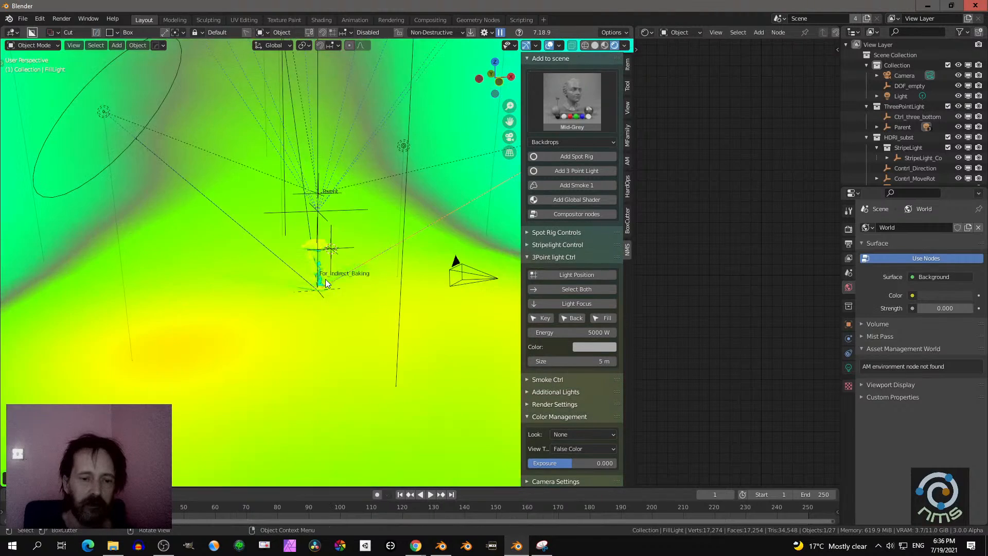
{"action": "middle_click_drag", "start_coordinate": [277, 273], "coordinate": [317, 277]}
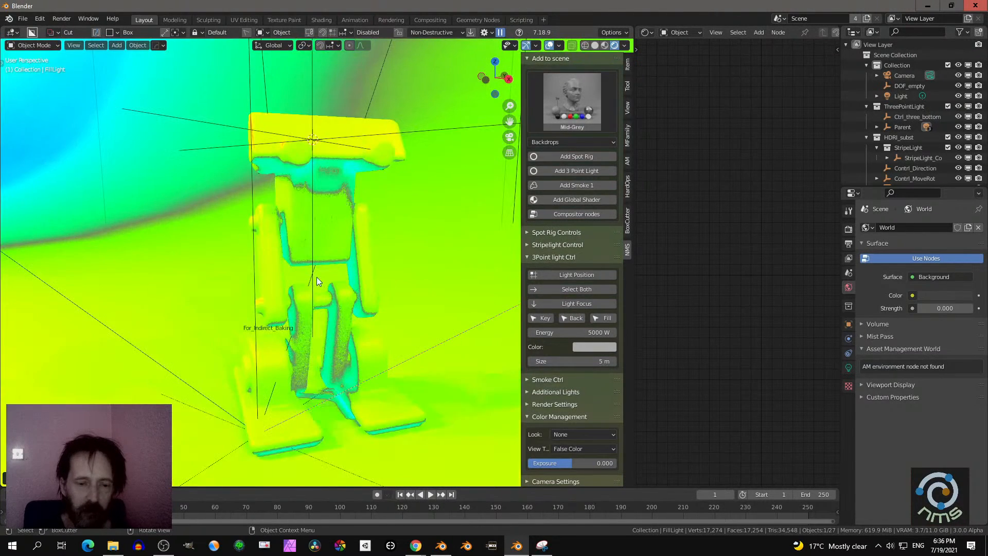
{"action": "key", "text": "KP_0"}
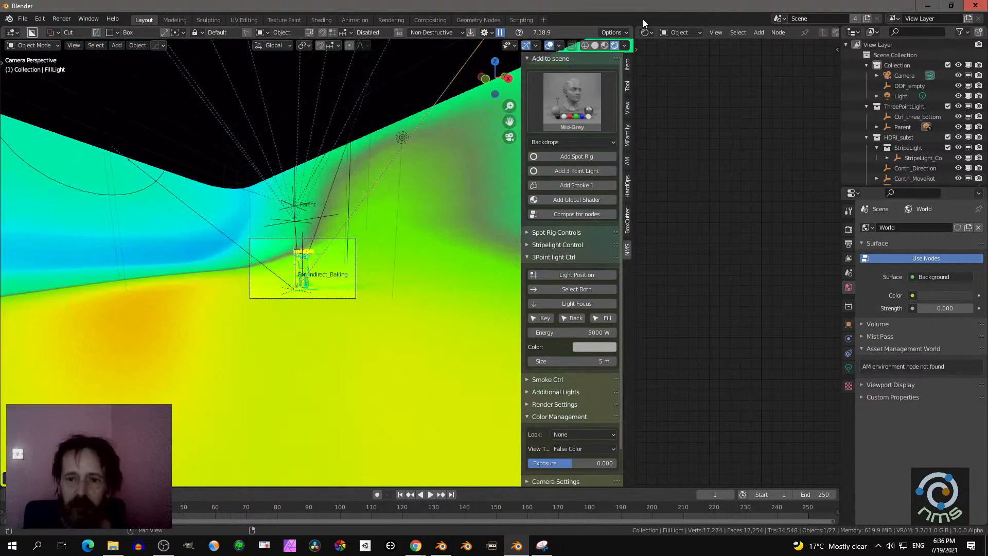
{"action": "left_click", "coordinate": [644, 32]}
{"action": "left_click", "coordinate": [369, 62]}
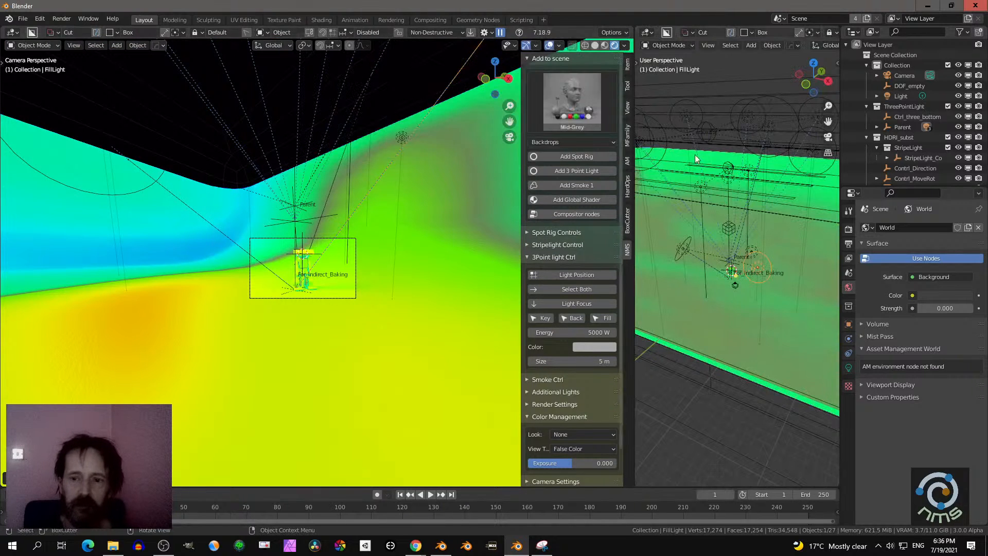
{"action": "key", "text": "KP_7"}
{"action": "scroll", "coordinate": [730, 217], "scroll_direction": "down", "scroll_amount": 4}
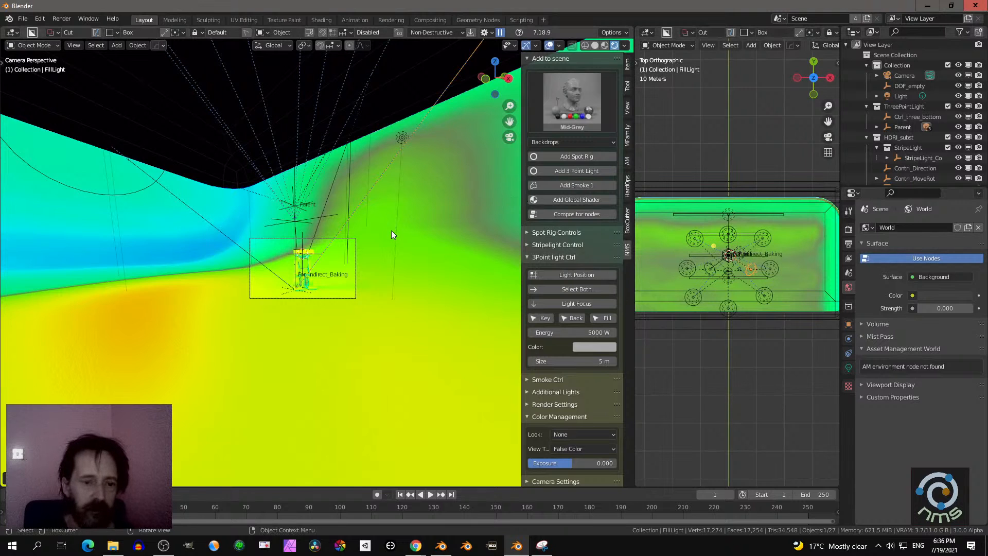
- Try moving the fill light about 2.5 m closer along its local Z axis while checking the robot's false-color exposure in camera view
{"action": "scroll", "coordinate": [391, 230], "scroll_direction": "up", "scroll_amount": 6}
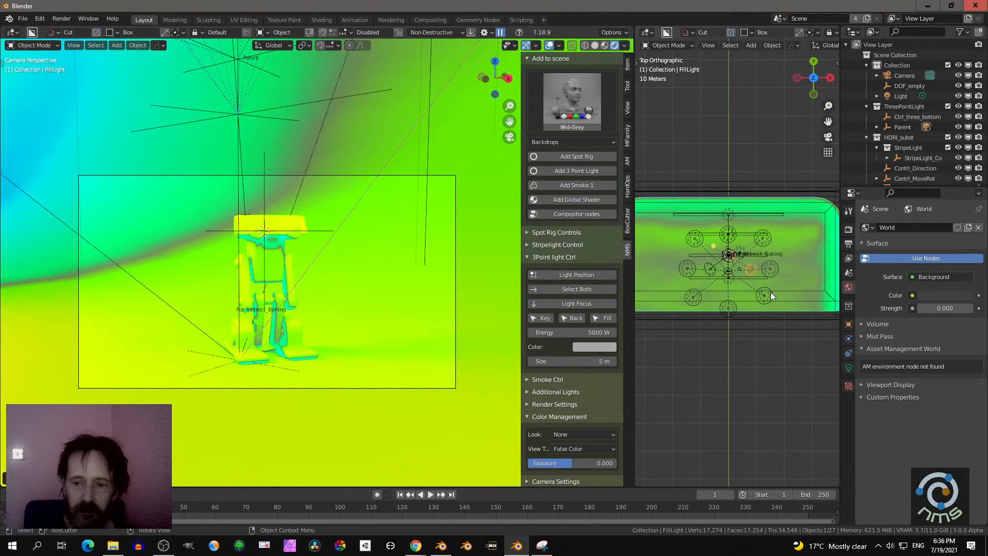
{"action": "scroll", "coordinate": [374, 270], "scroll_direction": "up", "scroll_amount": 3}
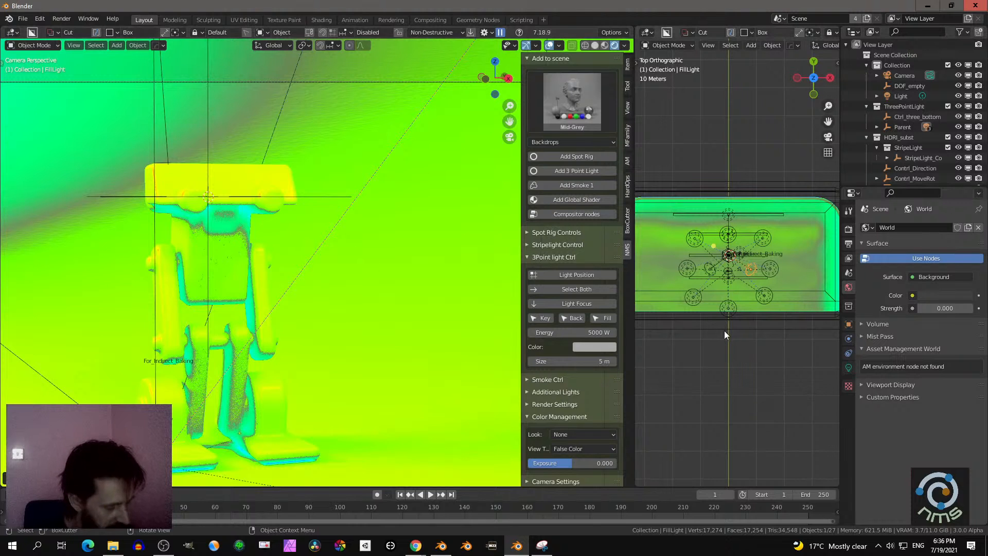
{"action": "key", "text": "g"}
{"action": "key", "text": "z"}
{"action": "key", "text": "z"}
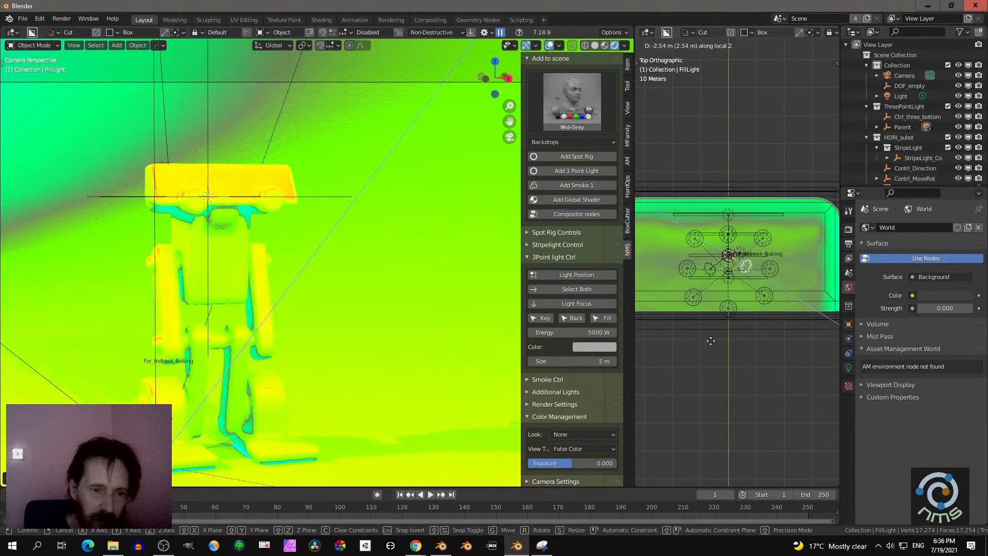
{"action": "left_click", "coordinate": [665, 335]}
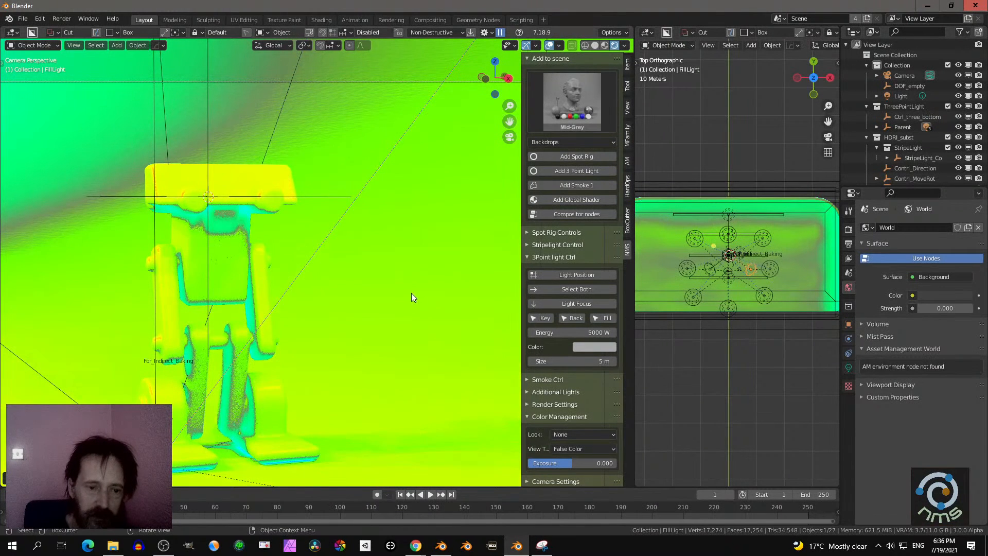
- Set the add-on's color management view transform to Filmic
{"action": "scroll", "coordinate": [412, 292], "scroll_direction": "down", "scroll_amount": 3}
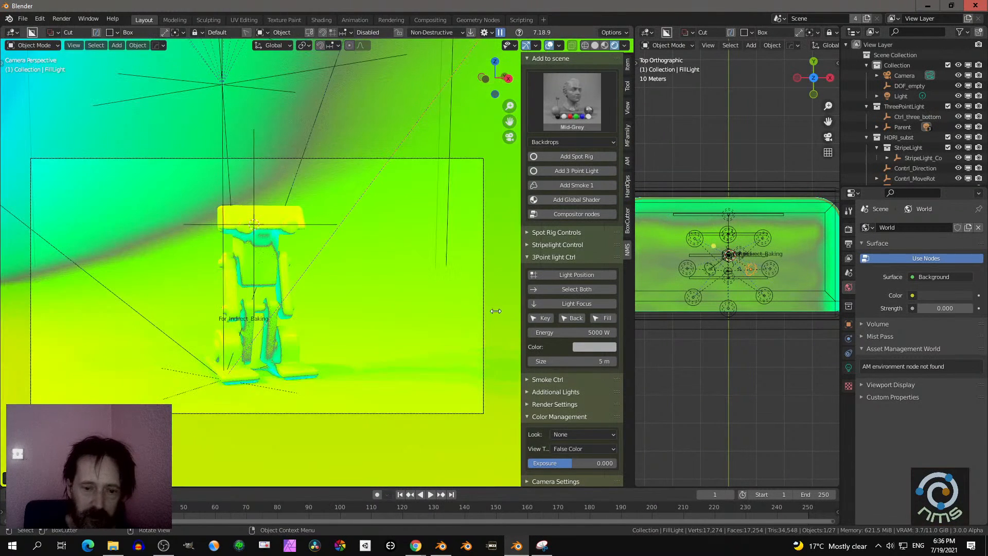
{"action": "left_click", "coordinate": [573, 448]}
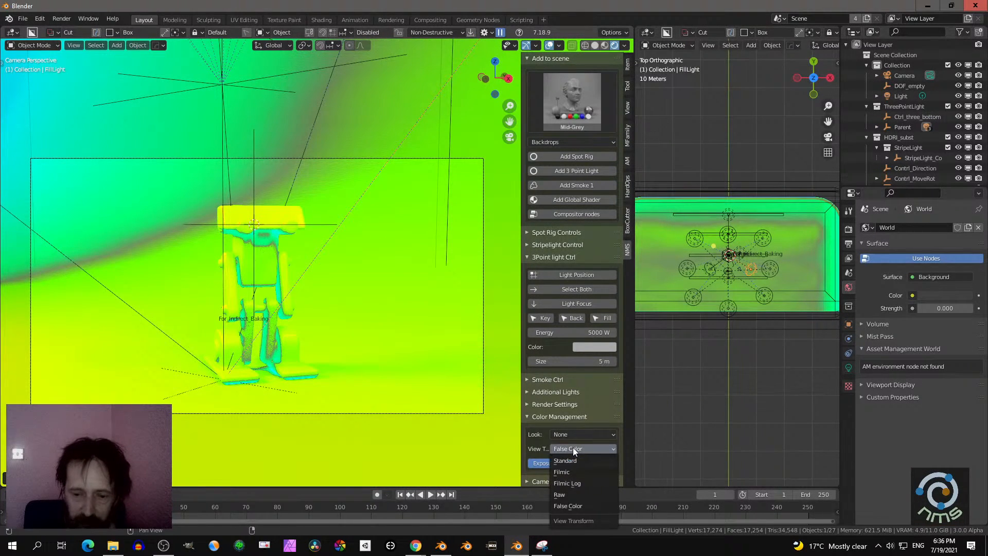
{"action": "left_click", "coordinate": [577, 473]}
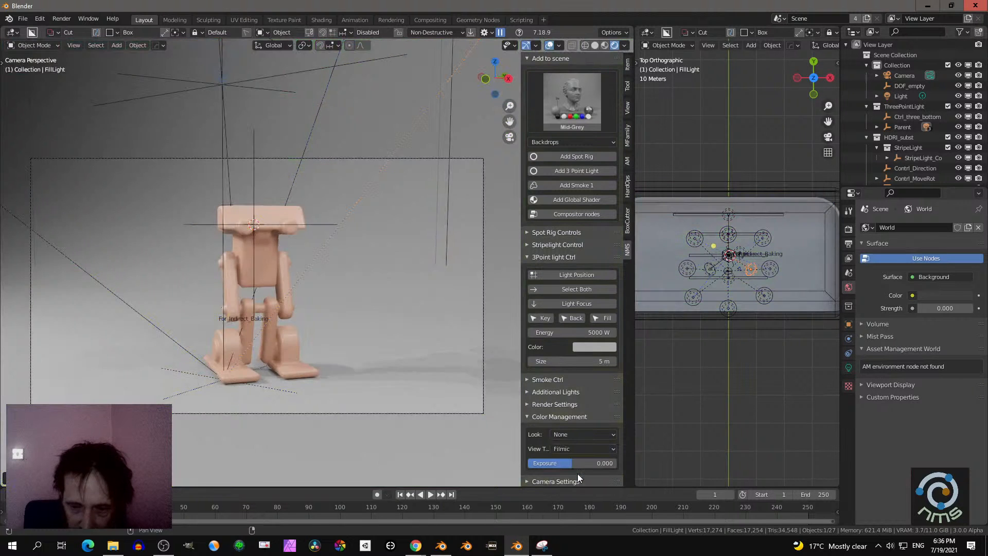
- Apply the City Night lighting preset to the scene, collapse the three-point light controls and expand the render settings
{"action": "scroll", "coordinate": [434, 235], "scroll_direction": "down", "scroll_amount": 2}
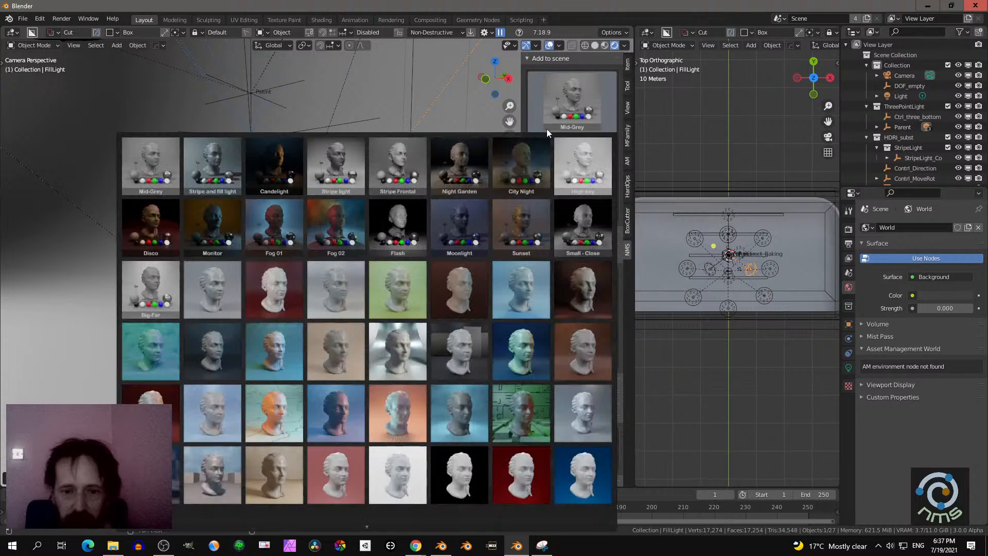
{"action": "left_click", "coordinate": [525, 160]}
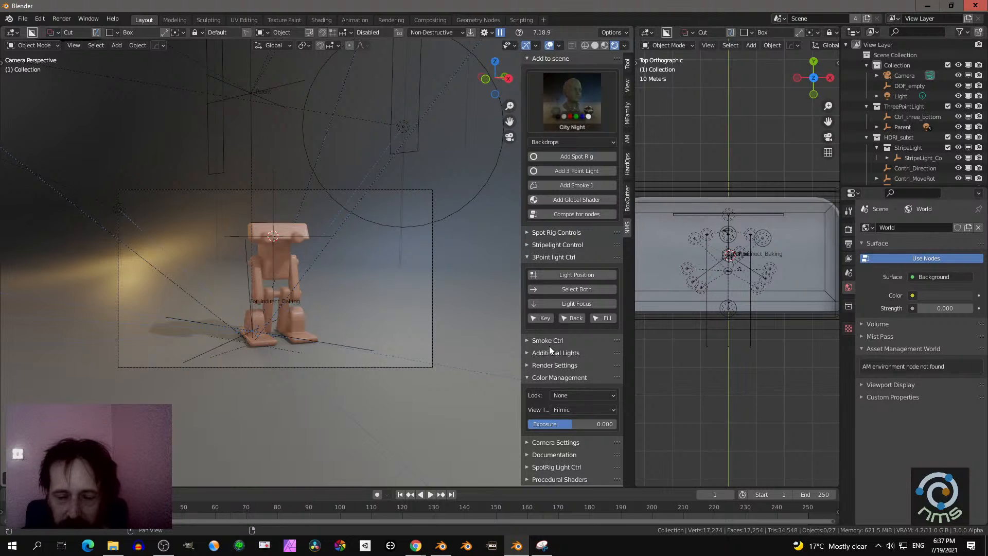
{"action": "left_click", "coordinate": [548, 258]}
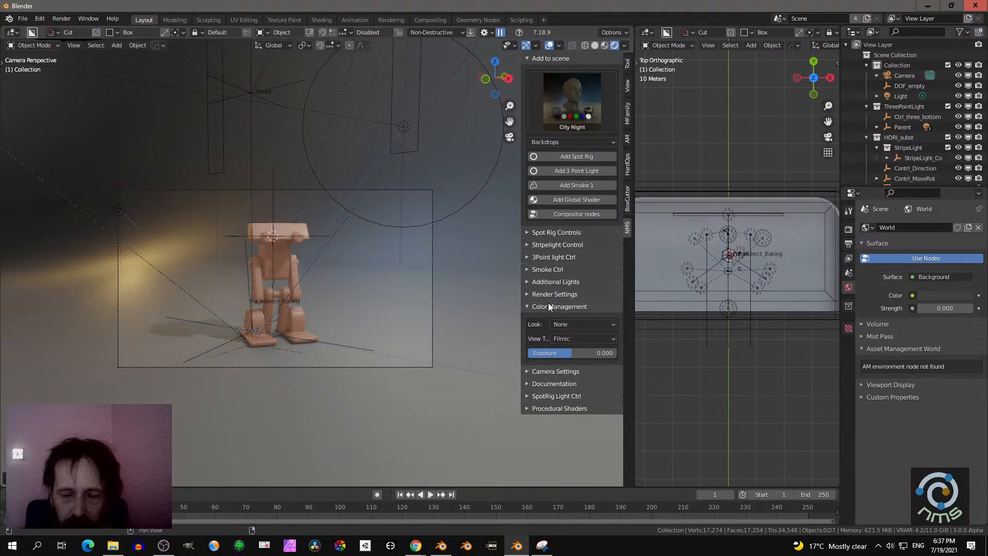
{"action": "left_click", "coordinate": [554, 294]}
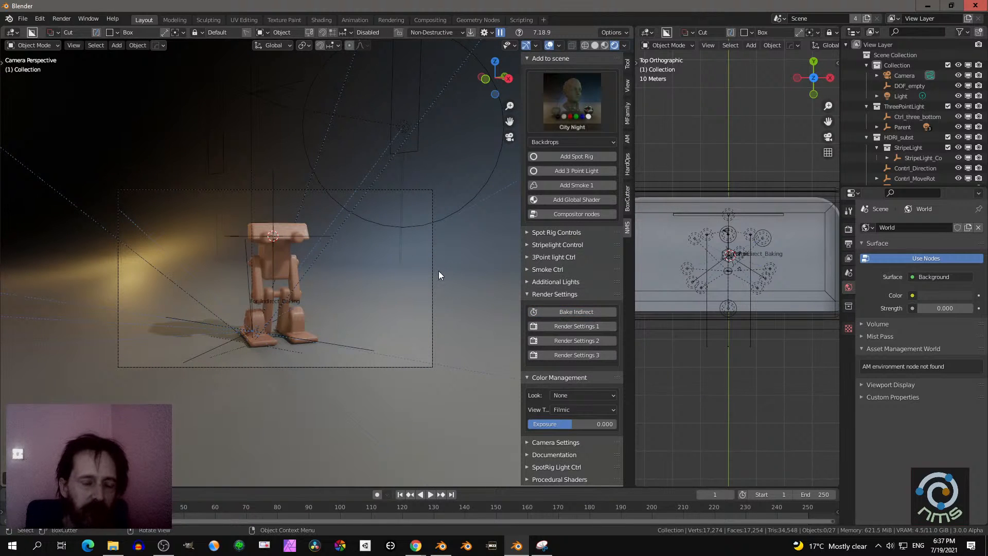
- Select the backdrop and apply the Surface common procedural shader to it
{"action": "scroll", "coordinate": [424, 247], "scroll_direction": "up", "scroll_amount": 2}
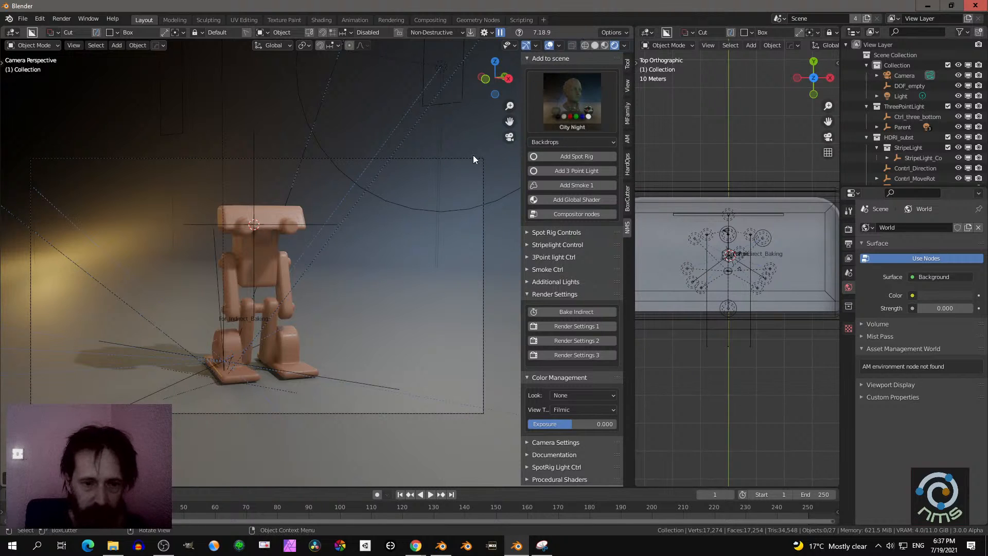
{"action": "left_click", "coordinate": [418, 322]}
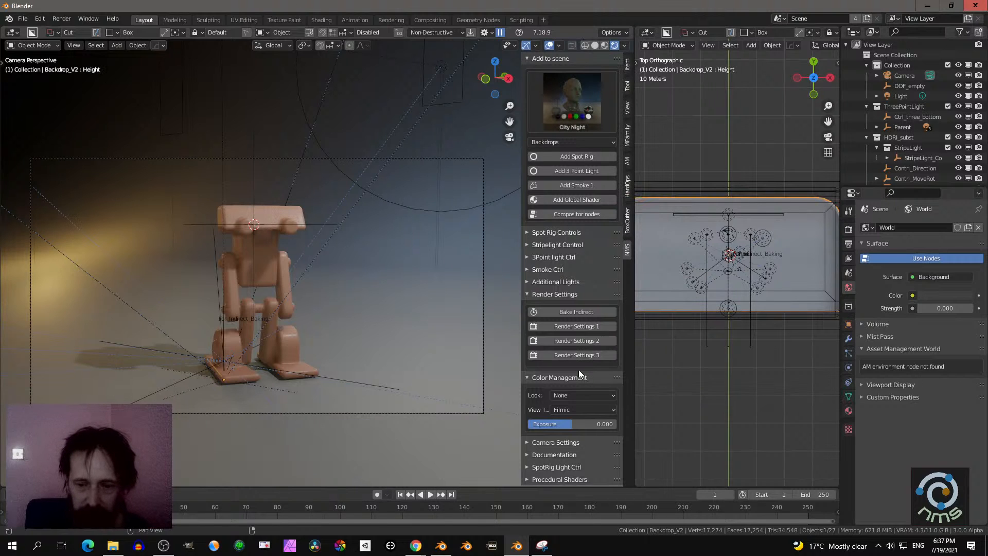
{"action": "left_click", "coordinate": [557, 481]}
{"action": "scroll", "coordinate": [555, 456], "scroll_direction": "down", "scroll_amount": 3}
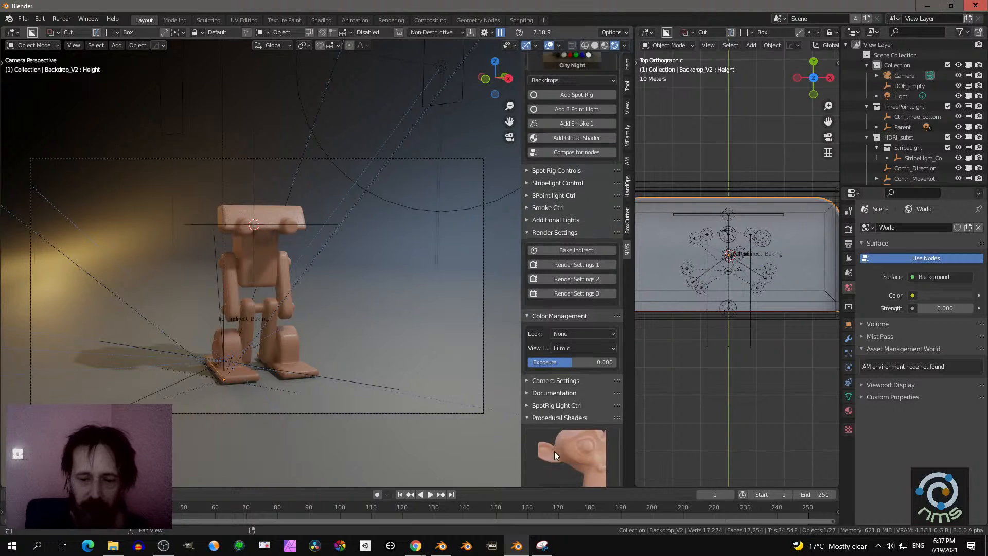
{"action": "scroll", "coordinate": [554, 451], "scroll_direction": "down", "scroll_amount": 1}
{"action": "left_click", "coordinate": [563, 449]}
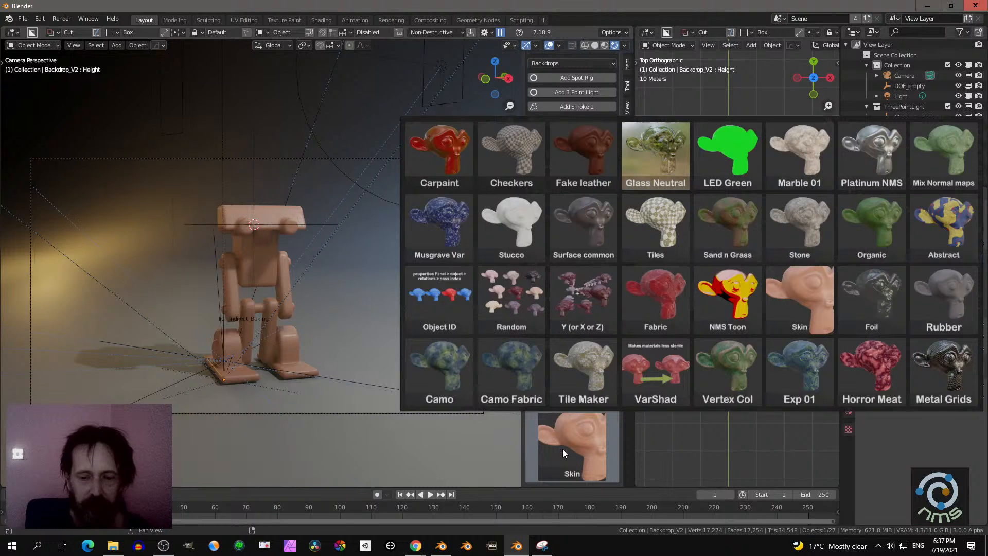
{"action": "left_click", "coordinate": [582, 231]}
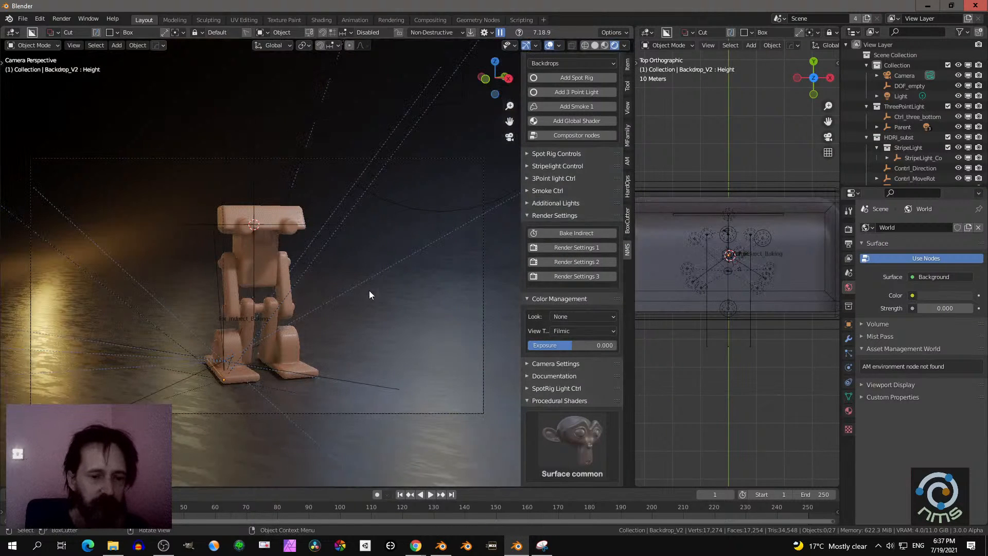
{"action": "scroll", "coordinate": [369, 291], "scroll_direction": "down", "scroll_amount": 1}
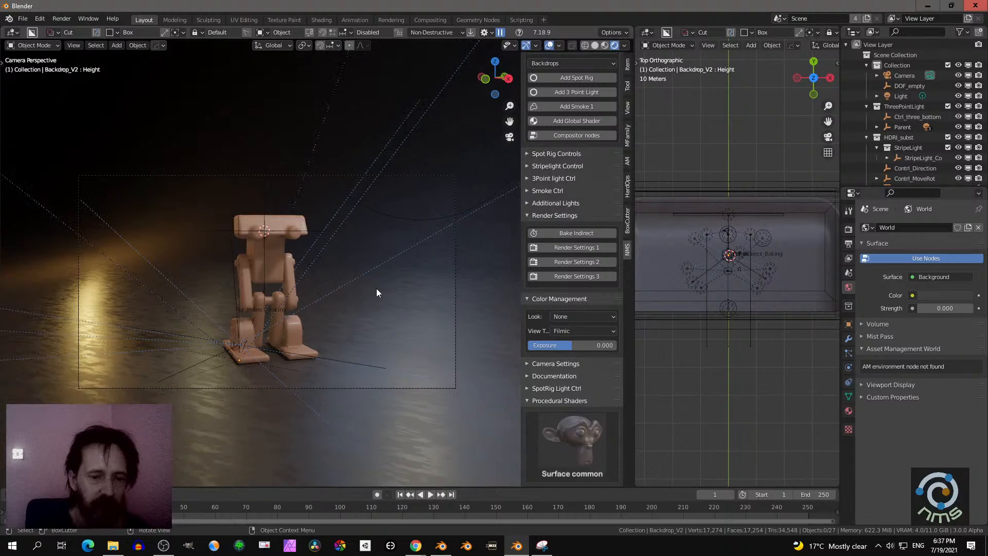
{"action": "middle_click_drag", "start_coordinate": [376, 289], "coordinate": [377, 275], "text": "shift"}
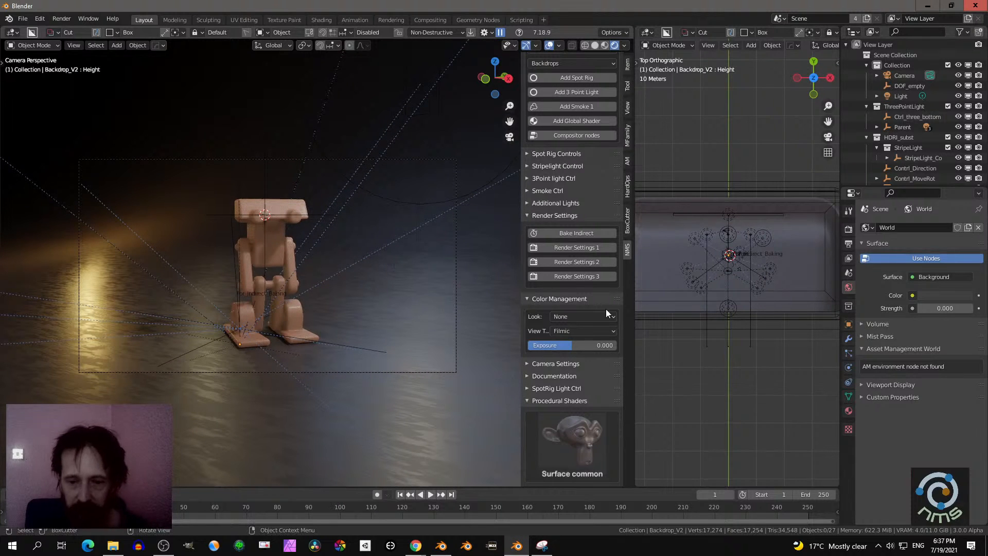
- Apply the Flash lighting preset to the scene and expand the render settings
{"action": "scroll", "coordinate": [560, 214], "scroll_direction": "up", "scroll_amount": 5}
{"action": "left_click", "coordinate": [577, 115]}
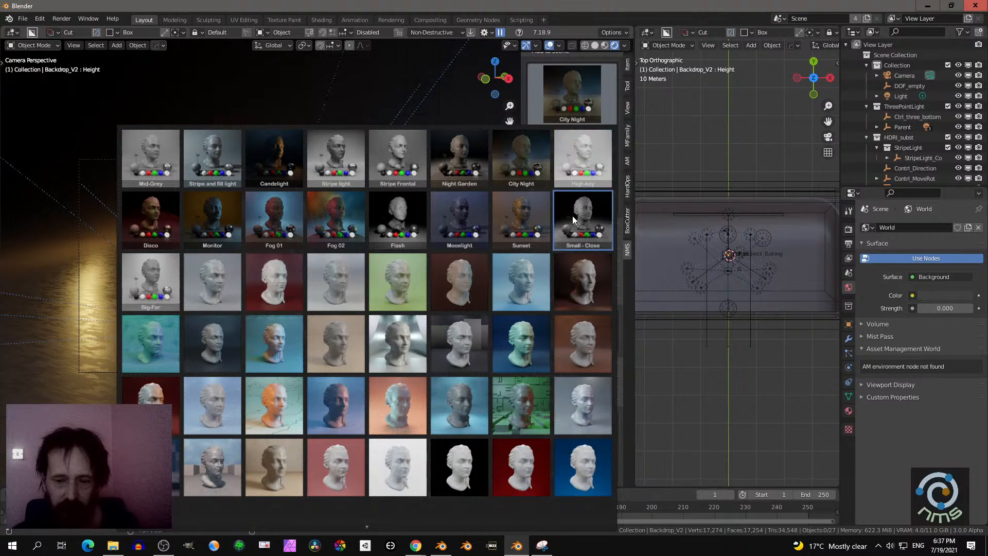
{"action": "left_click", "coordinate": [388, 217]}
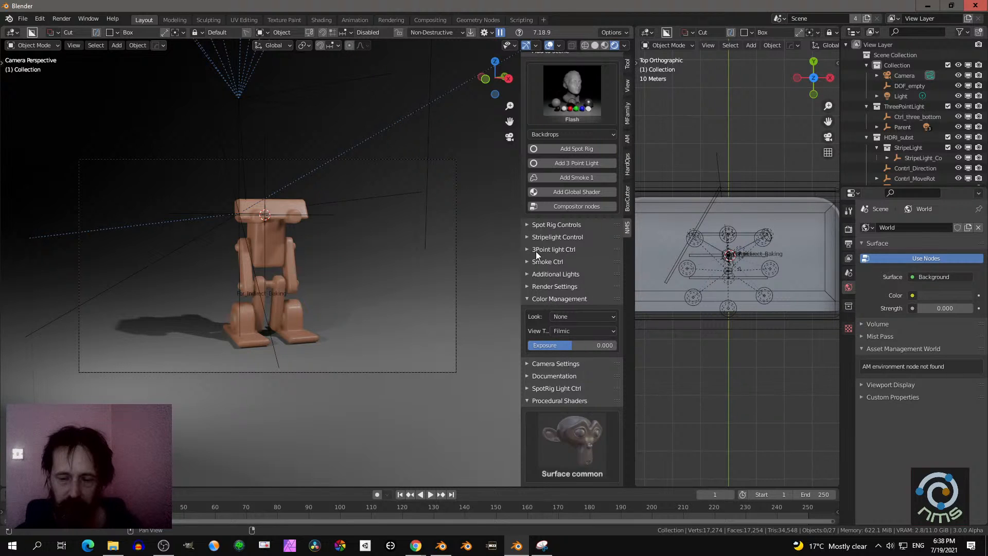
{"action": "left_click", "coordinate": [540, 286]}
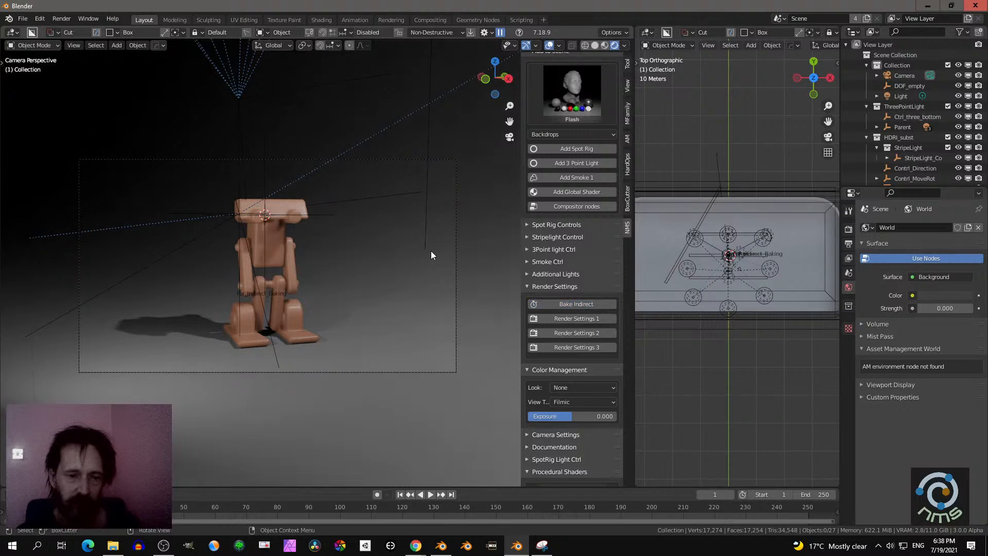
- Select the camera and align it to a closer, angled view of the robot
{"action": "middle_click_drag", "start_coordinate": [431, 252], "coordinate": [356, 282]}
{"action": "scroll", "coordinate": [355, 282], "scroll_direction": "down", "scroll_amount": 3}
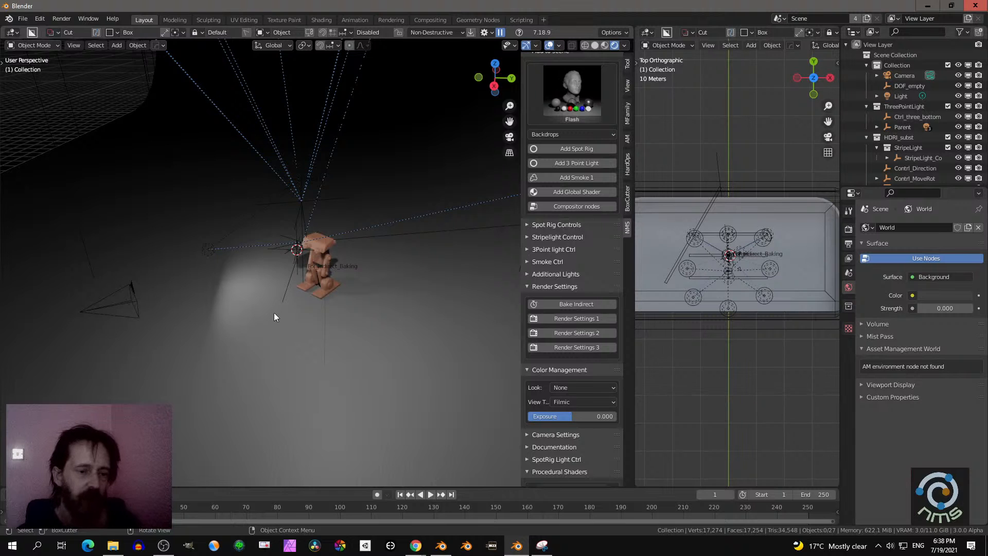
{"action": "middle_click_drag", "start_coordinate": [274, 313], "coordinate": [350, 310]}
{"action": "left_click", "coordinate": [231, 330]}
{"action": "scroll", "coordinate": [342, 317], "scroll_direction": "up", "scroll_amount": 3}
{"action": "scroll", "coordinate": [353, 317], "scroll_direction": "up", "scroll_amount": 2}
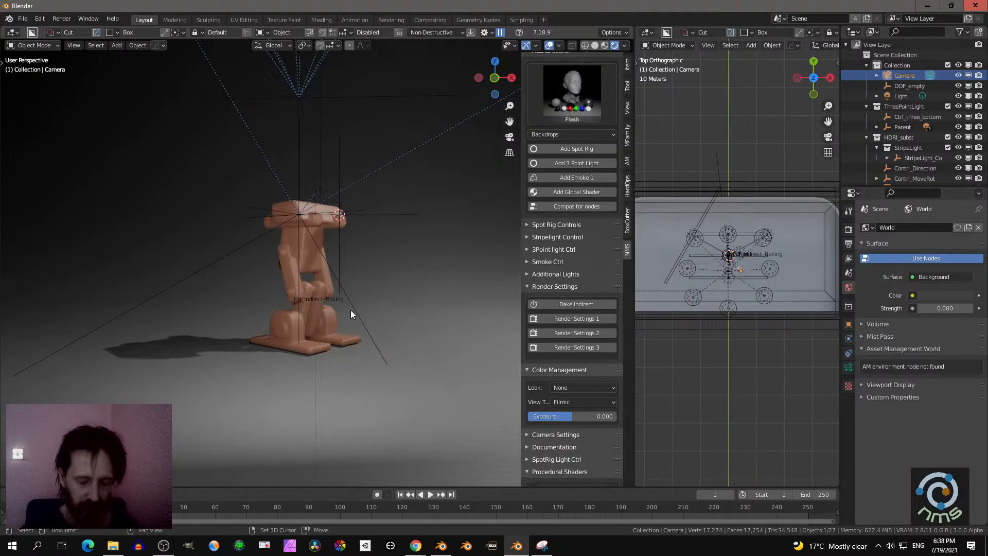
{"action": "key", "text": "KP_0"}
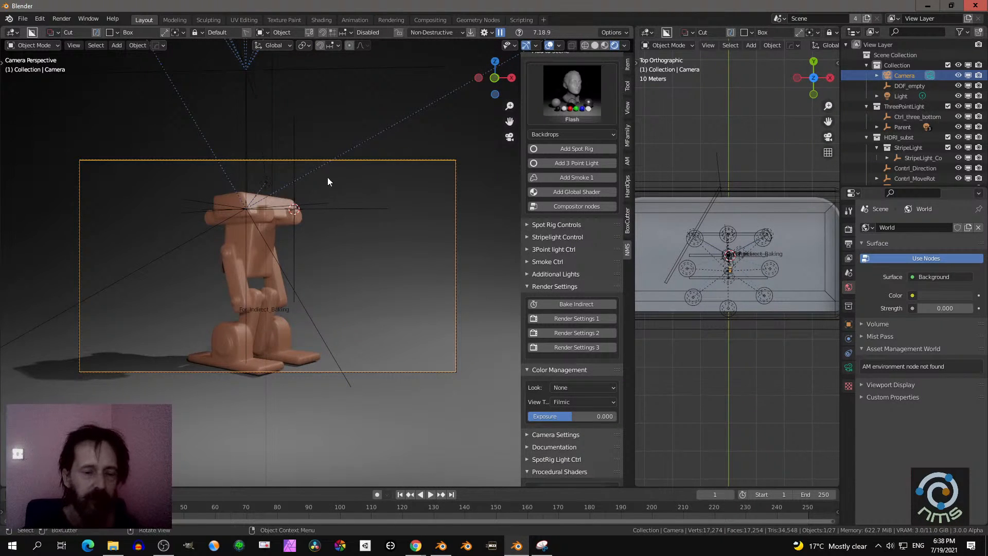
- Move the camera about 1.07 m toward the robot along global Y and raise it slightly along global Z
{"action": "middle_click_drag", "start_coordinate": [388, 293], "coordinate": [324, 312]}
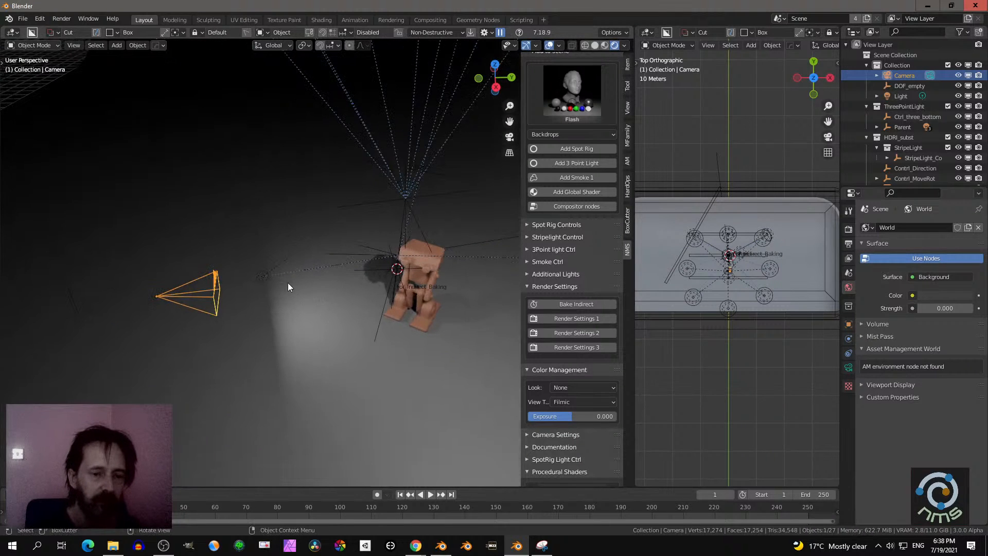
{"action": "left_click", "coordinate": [262, 278]}
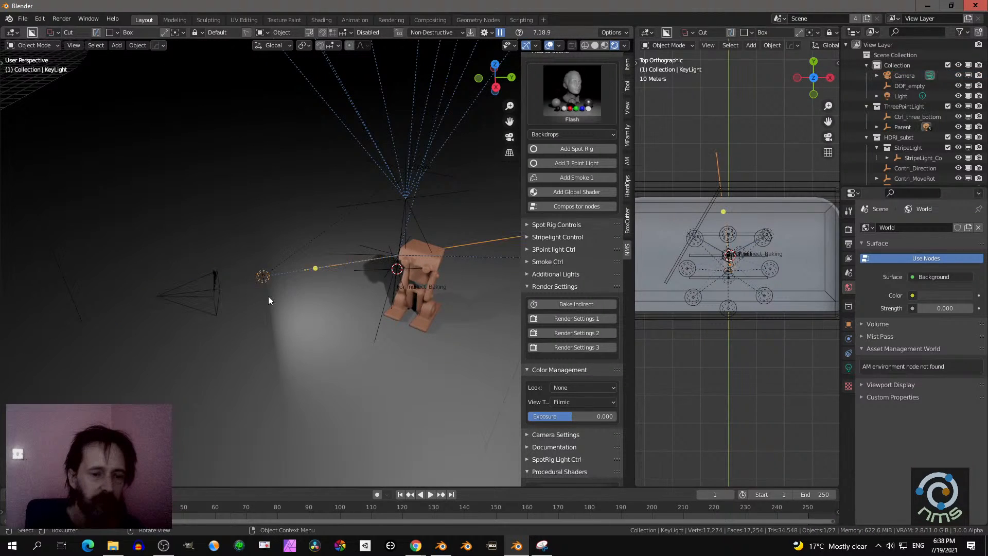
{"action": "left_click", "coordinate": [213, 288]}
{"action": "key", "text": "g"}
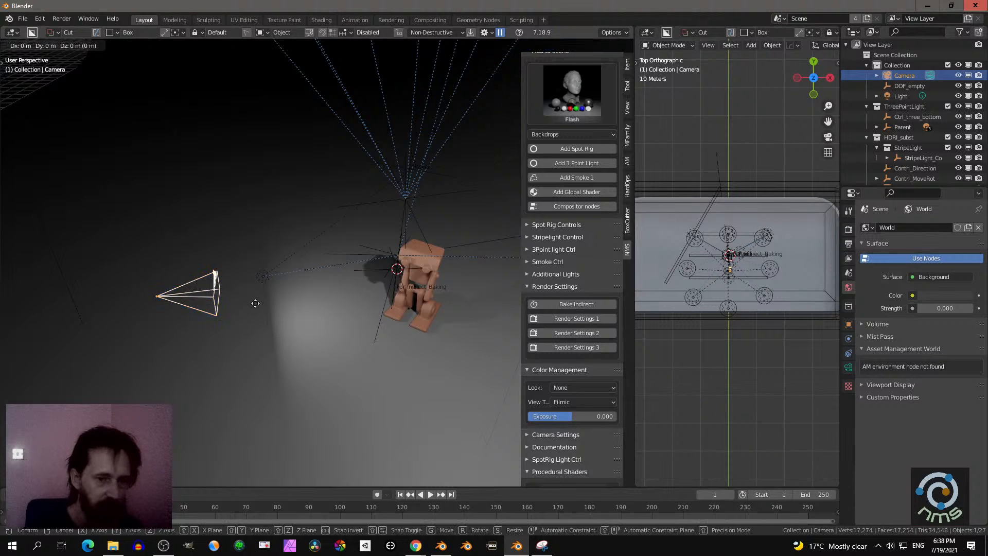
{"action": "key", "text": "y"}
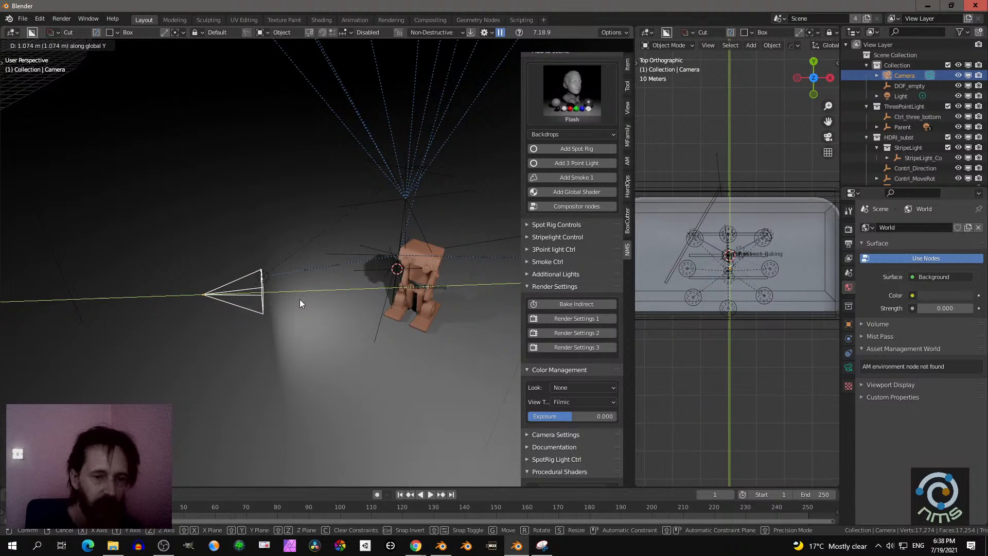
{"action": "left_click", "coordinate": [300, 304]}
{"action": "middle_click_drag", "start_coordinate": [304, 333], "coordinate": [310, 290]}
{"action": "key", "text": "g"}
{"action": "key", "text": "z"}
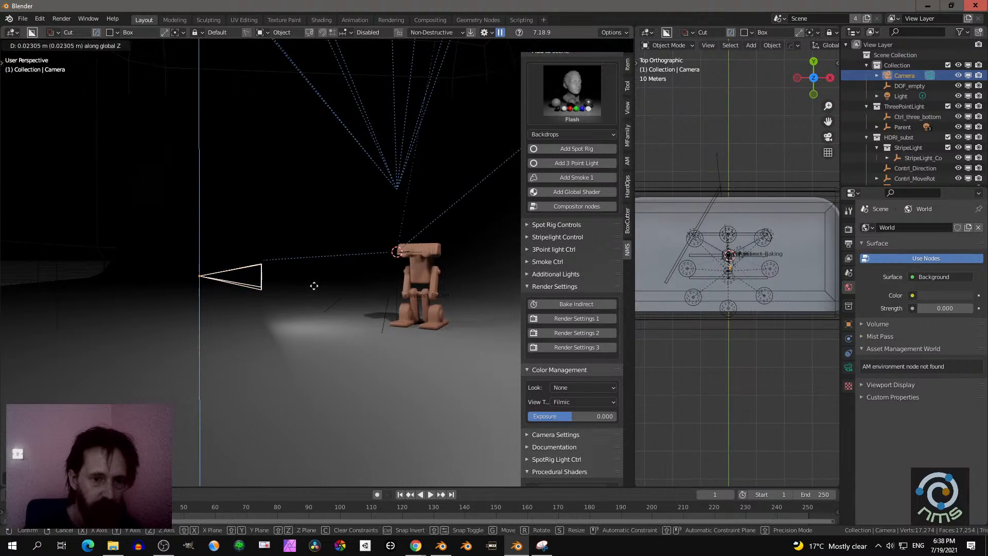
{"action": "left_click", "coordinate": [314, 277]}
- Add the key light to the camera selection and move both about 1.98 m closer to the robot along their local Z axes
{"action": "middle_click_drag", "start_coordinate": [314, 277], "coordinate": [283, 311]}
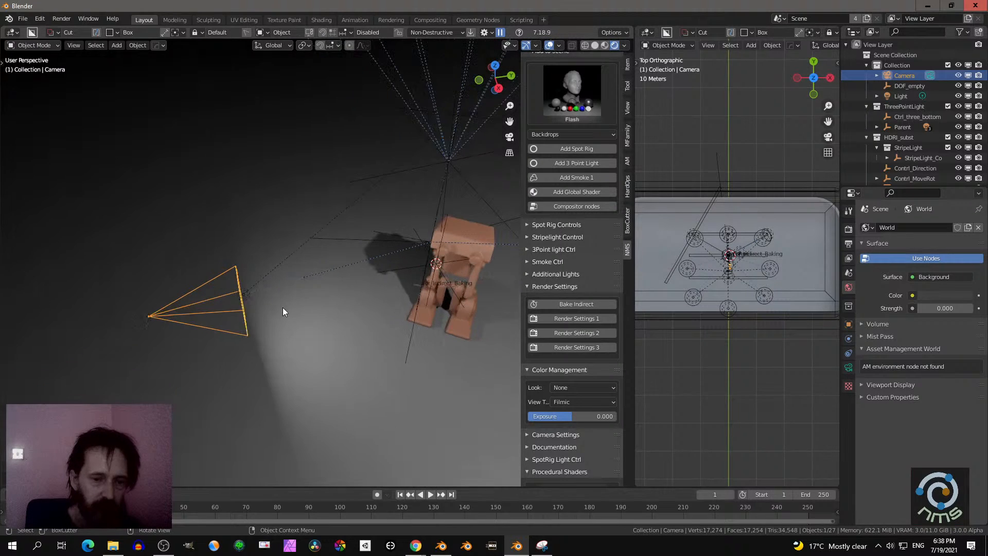
{"action": "left_click", "coordinate": [246, 291], "text": "shift"}
{"action": "key", "text": "KP_0"}
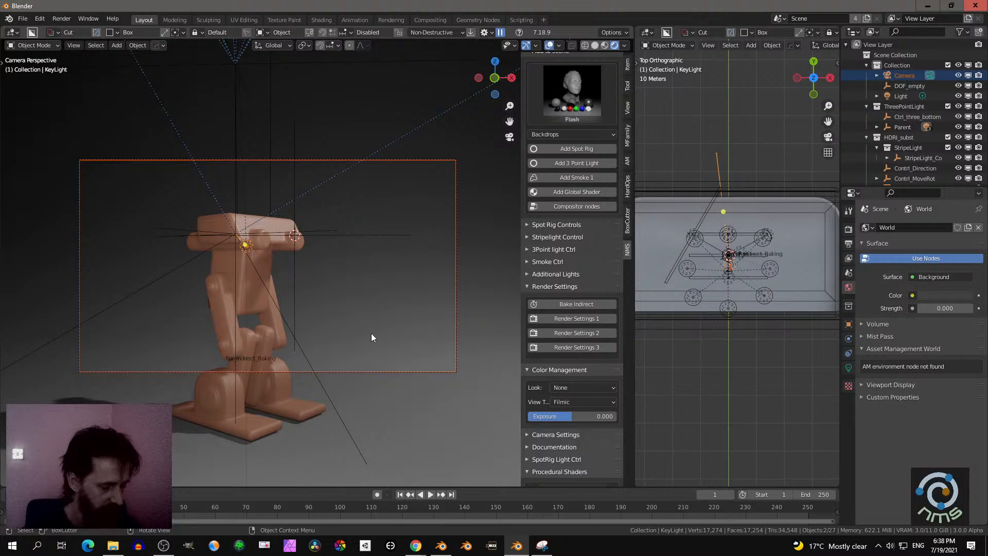
{"action": "key", "text": "g"}
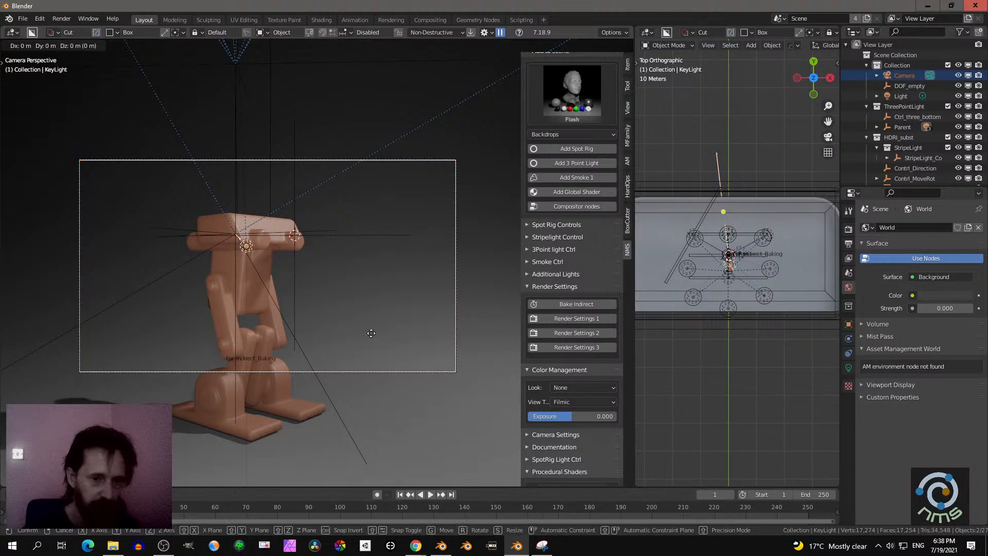
{"action": "key", "text": "z"}
{"action": "key", "text": "z"}
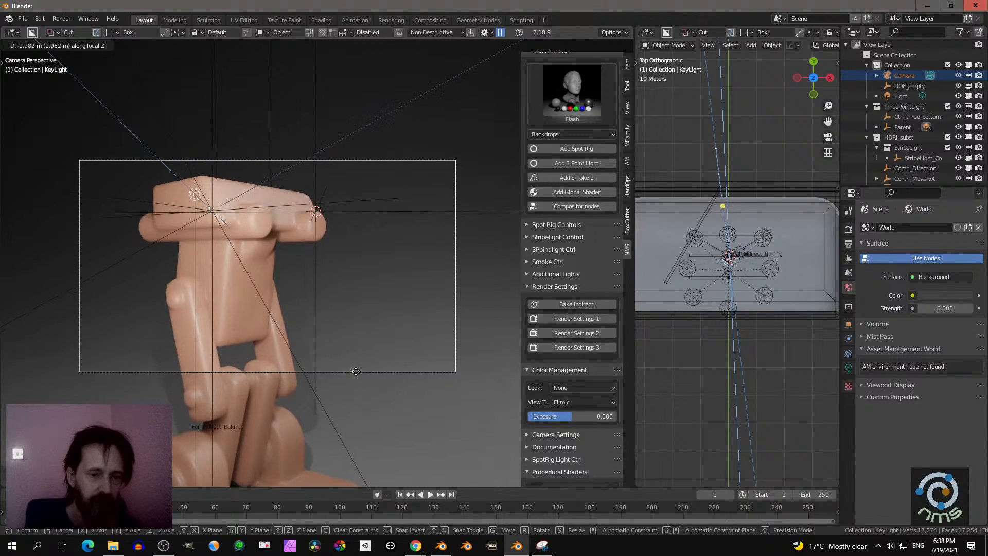
{"action": "left_click", "coordinate": [356, 372]}
- Shift the camera and key light together along global X to reframe the robot
{"action": "key", "text": "g"}
{"action": "key", "text": "x"}
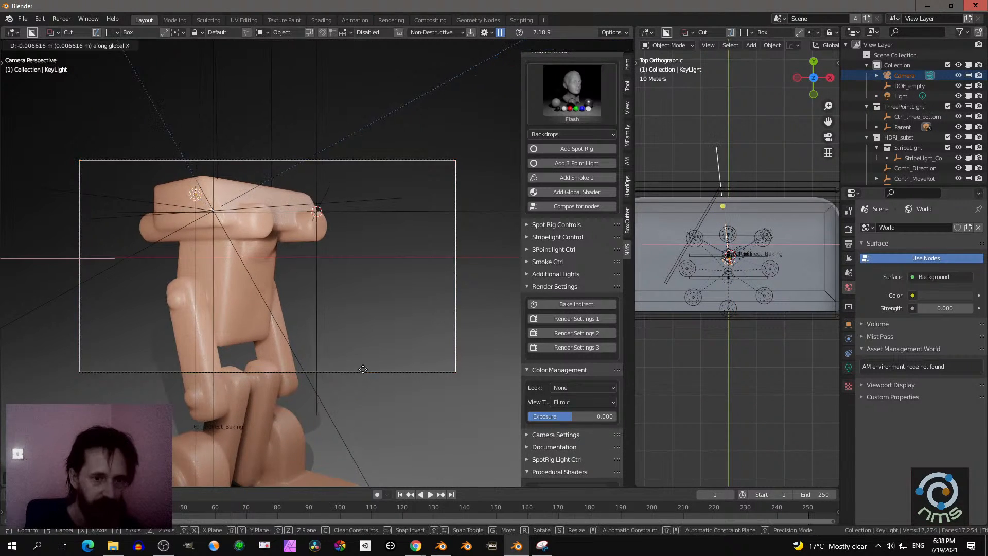
{"action": "left_click", "coordinate": [348, 363]}
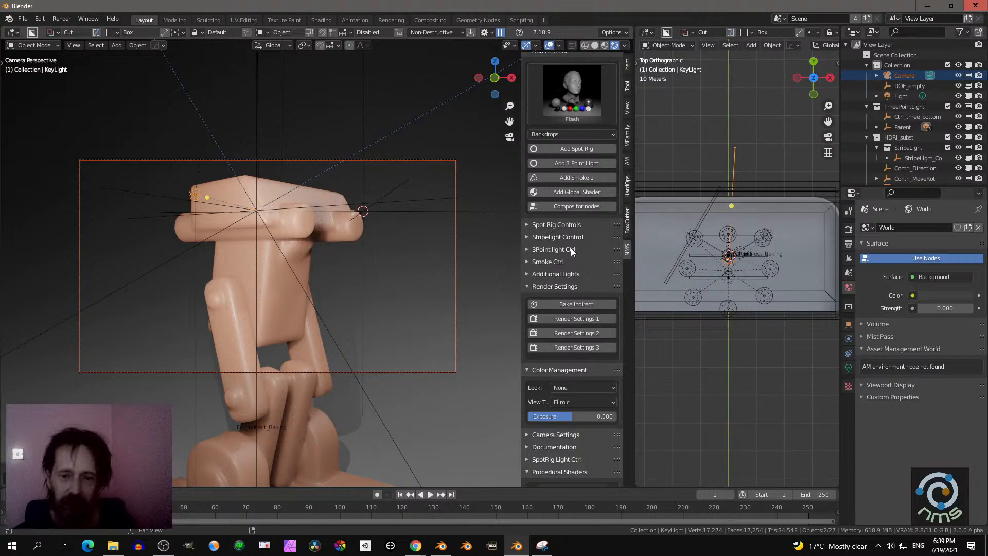
- Expand the add-on's smoke controls and enlarge the Outliner to show the complete scene hierarchy
{"action": "left_click", "coordinate": [546, 261]}
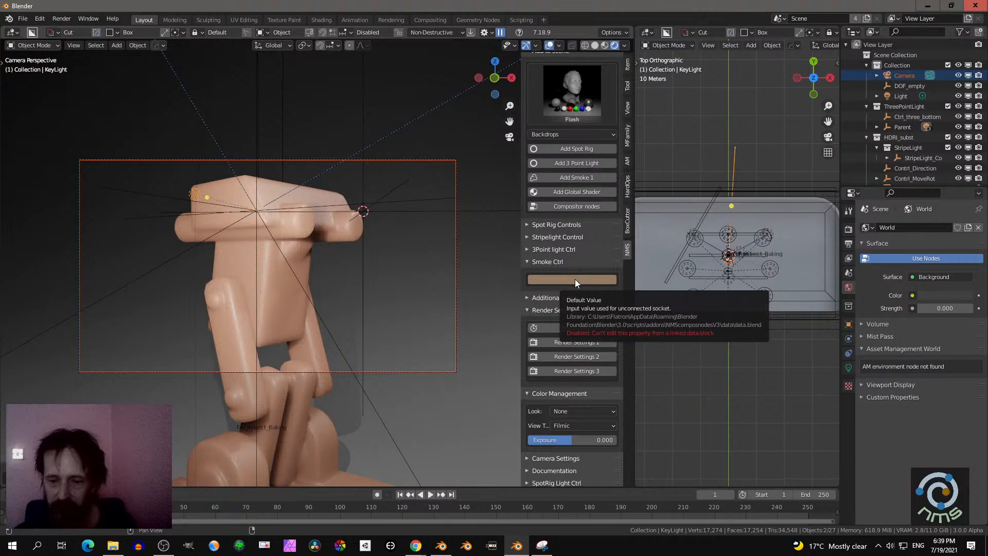
{"action": "left_click_drag", "start_coordinate": [921, 187], "coordinate": [921, 271]}
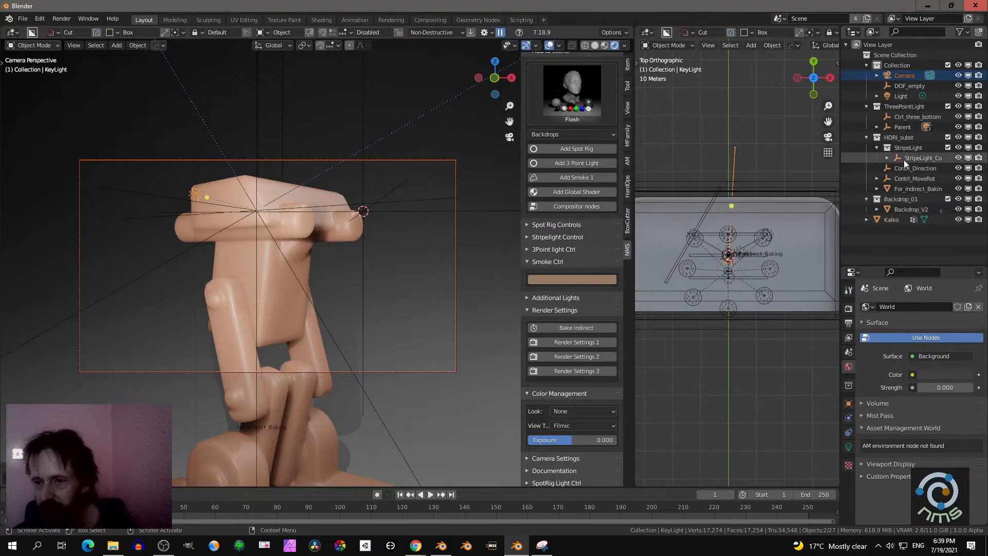
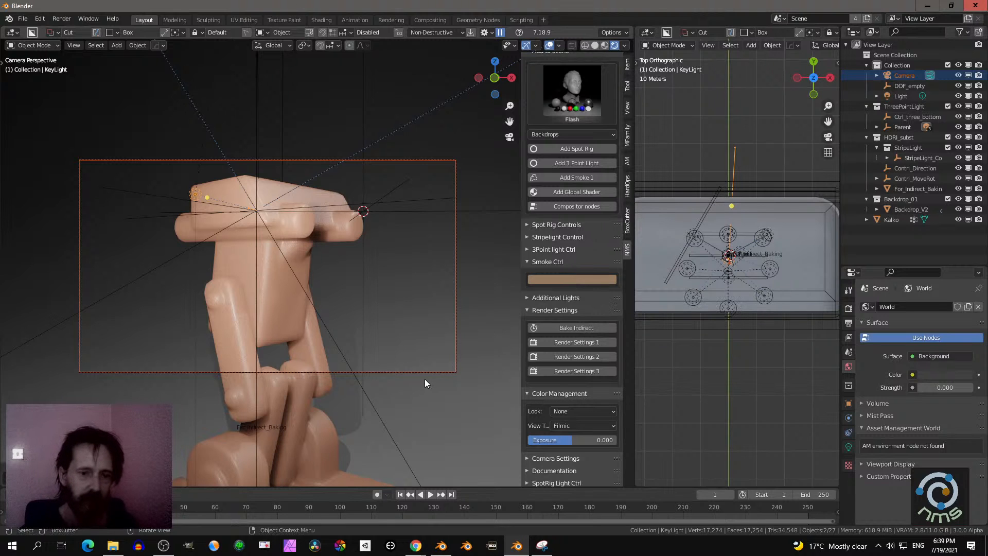
- Render the current frame, inspect the whole image, and close the render window
{"action": "left_click", "coordinate": [65, 18]}
{"action": "left_click", "coordinate": [75, 31]}
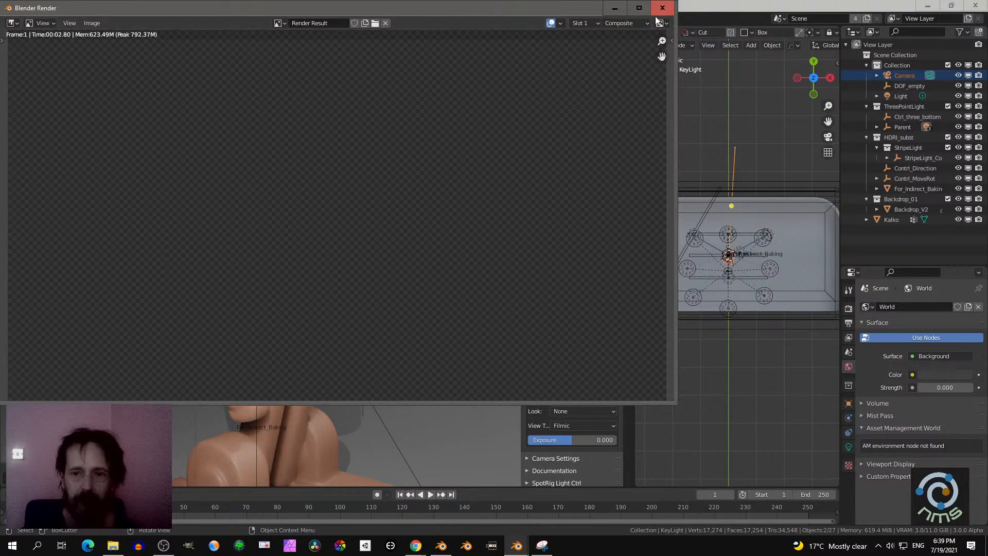
{"action": "scroll", "coordinate": [513, 177], "scroll_direction": "down", "scroll_amount": 4}
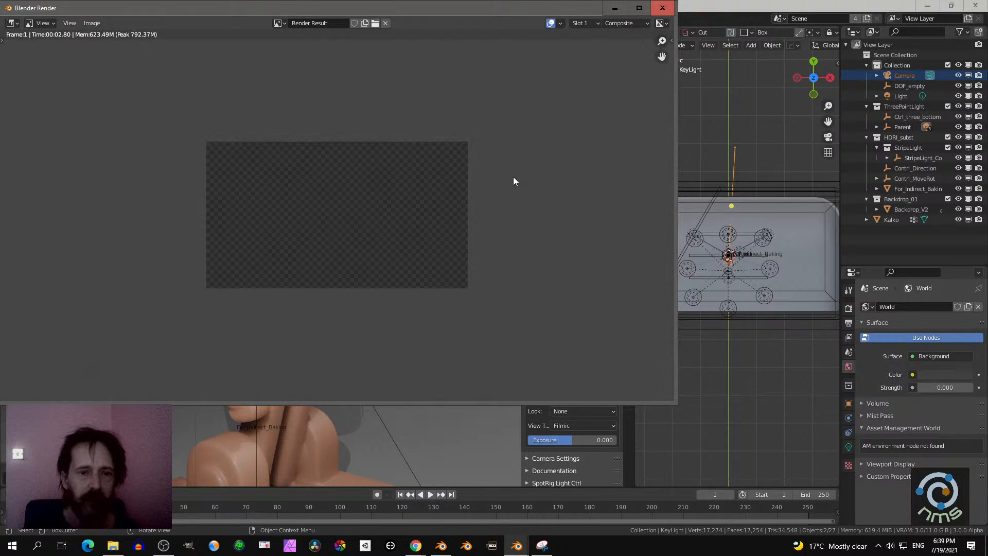
{"action": "scroll", "coordinate": [514, 176], "scroll_direction": "up", "scroll_amount": 3}
{"action": "left_click", "coordinate": [659, 14]}
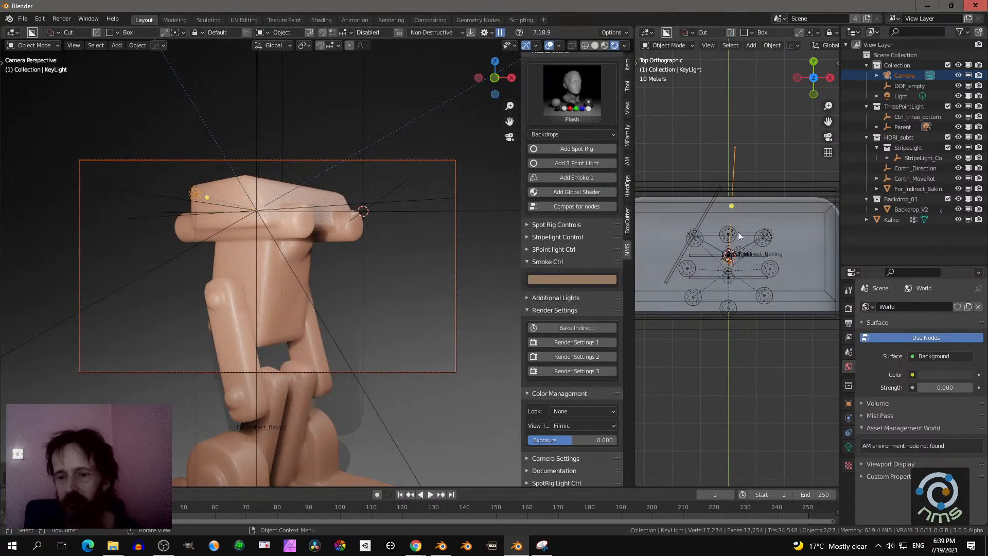
- Check the node setup in the Compositing workspace and return to the Layout workspace
{"action": "scroll", "coordinate": [713, 222], "scroll_direction": "up", "scroll_amount": 6}
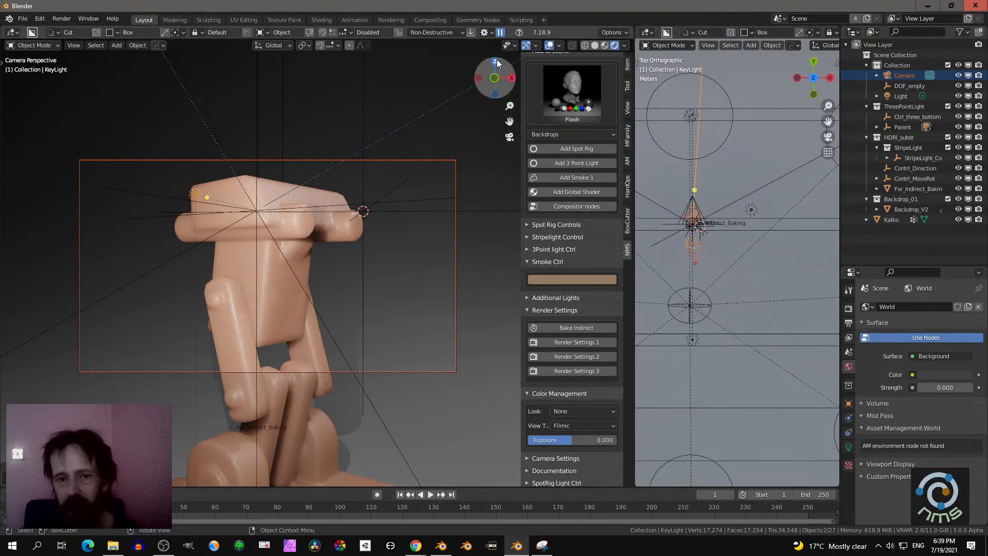
{"action": "left_click", "coordinate": [440, 19]}
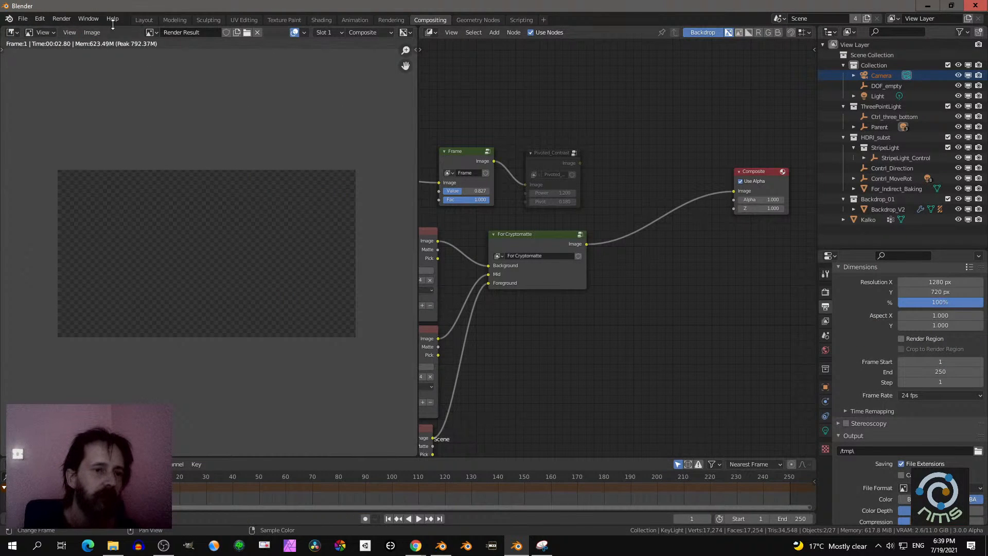
{"action": "left_click", "coordinate": [140, 20]}
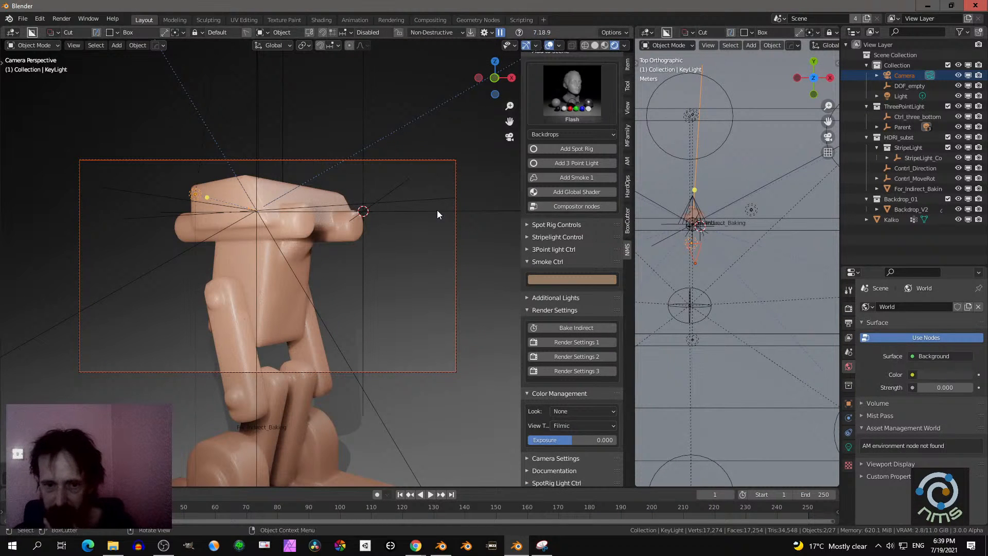
{"action": "middle_click_drag", "start_coordinate": [437, 214], "coordinate": [426, 248]}
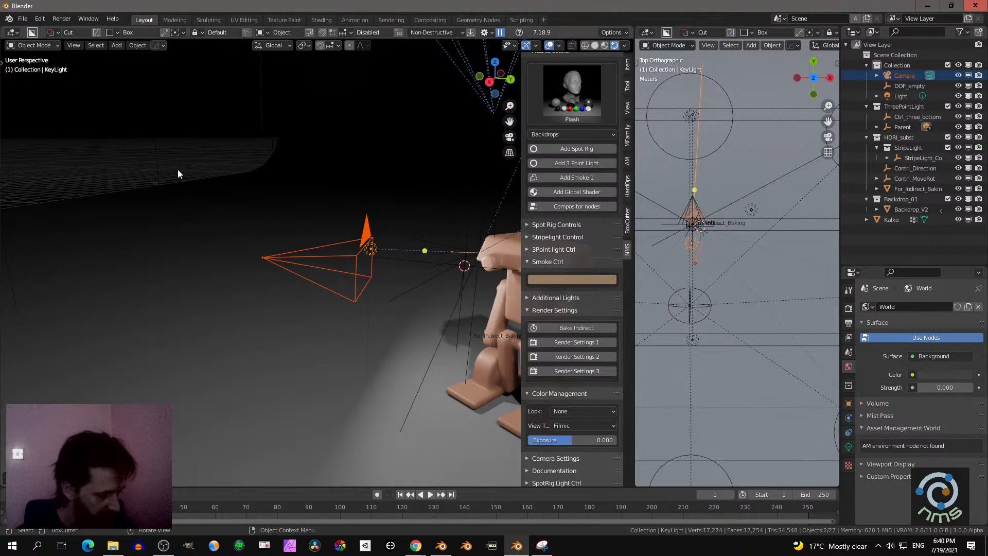
- Start a new General file without saving the changes to the current scene
{"action": "key", "text": "w"}
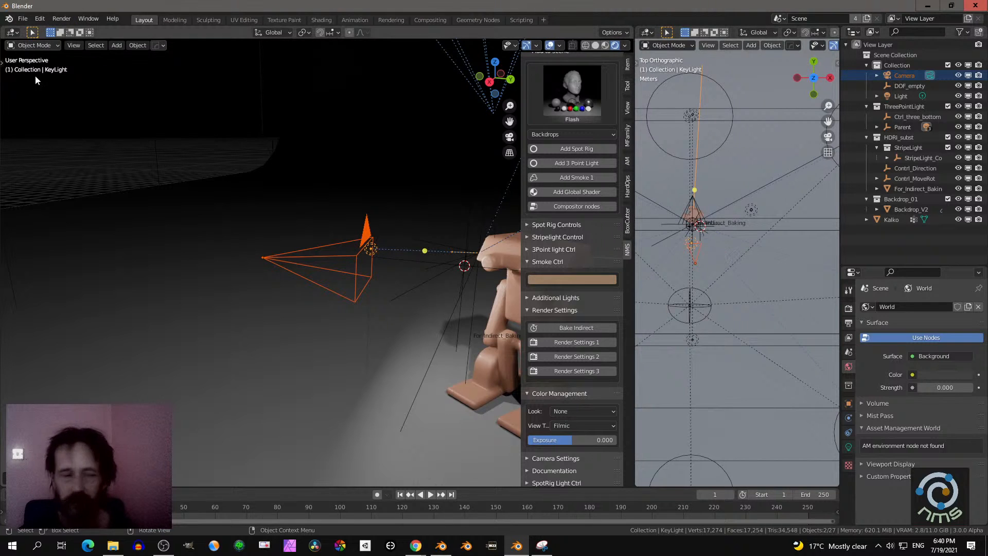
{"action": "left_click", "coordinate": [22, 18]}
{"action": "mouse_move", "coordinate": [47, 51]}
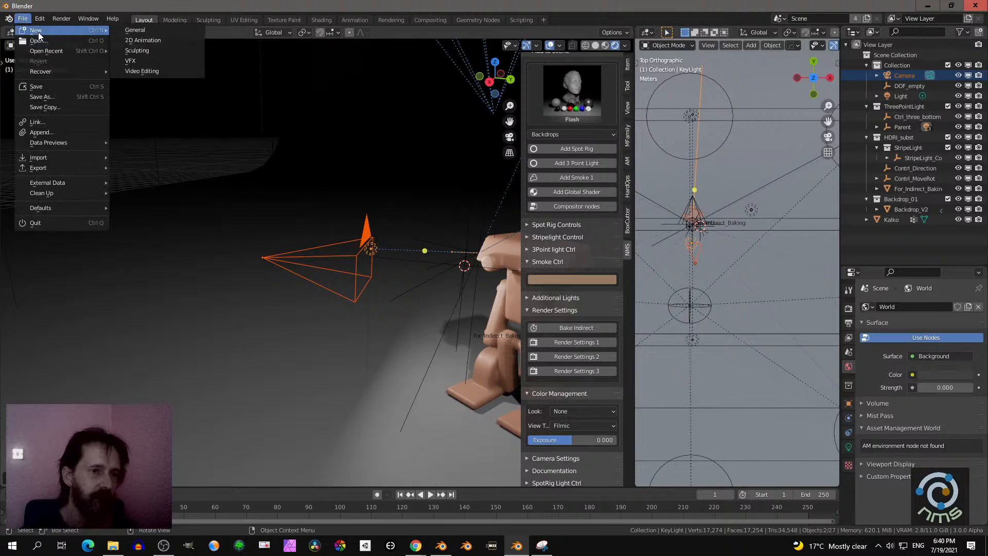
{"action": "left_click", "coordinate": [180, 30]}
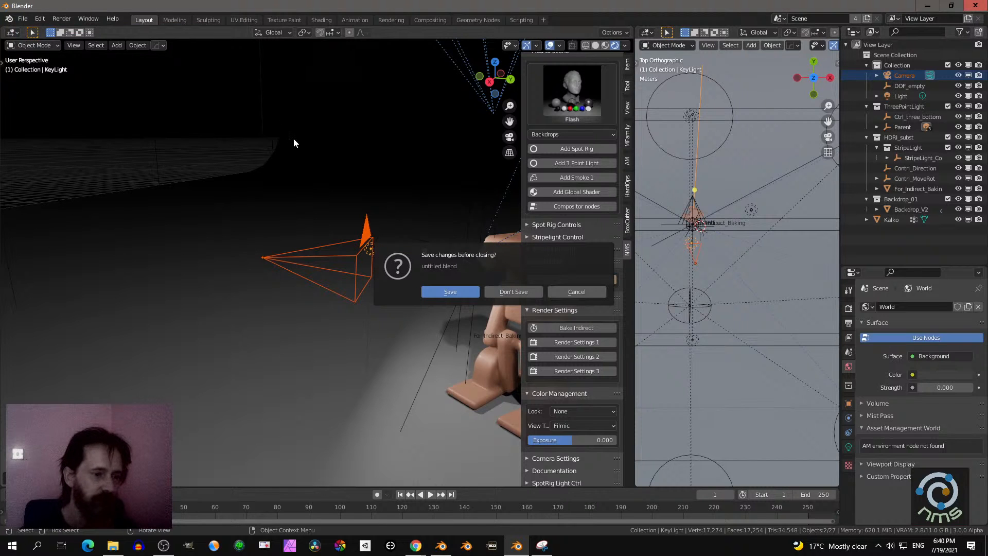
{"action": "left_click", "coordinate": [527, 291]}
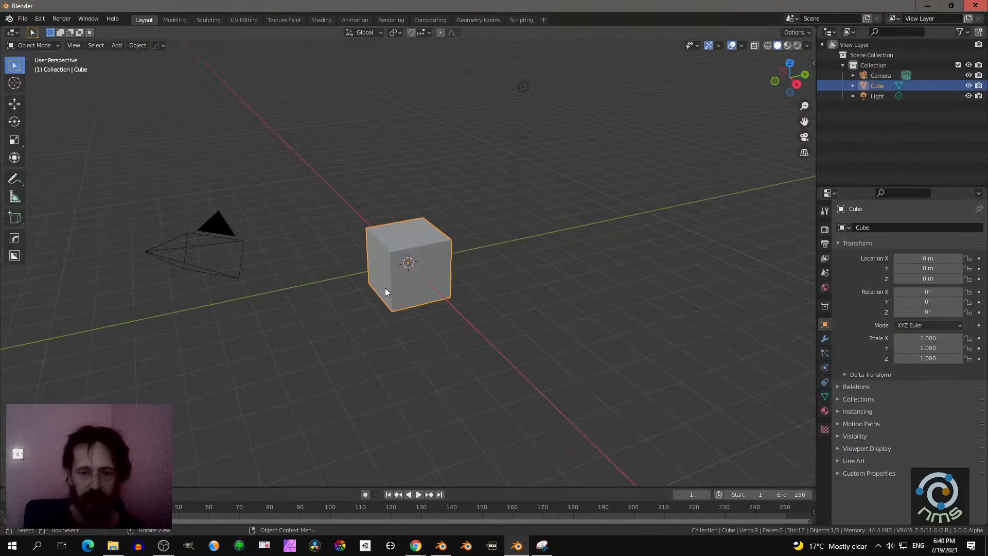
{"action": "middle_click_drag", "start_coordinate": [430, 292], "coordinate": [357, 279]}
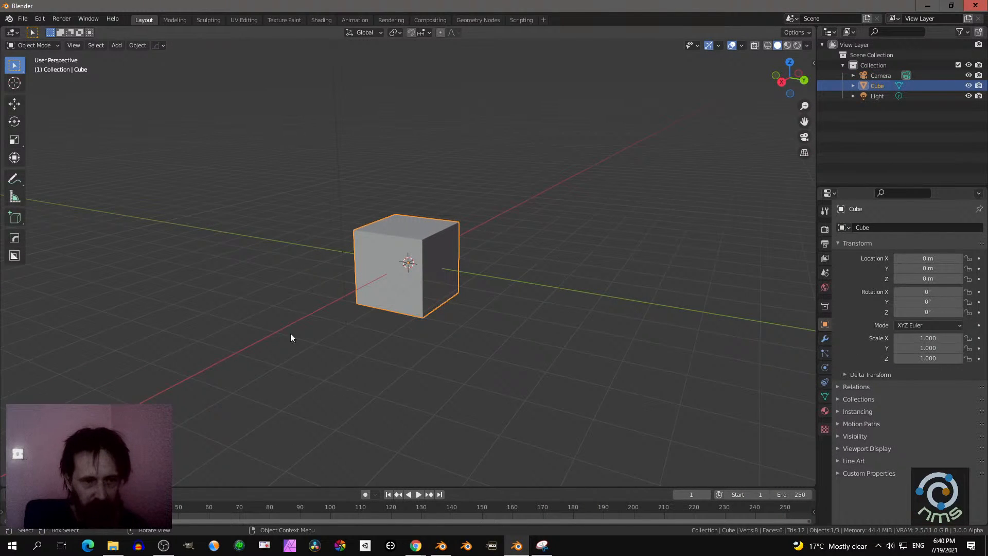
- Review the addons and Downloads folders in the add-on installer, then close Preferences without installing anything
{"action": "left_click", "coordinate": [39, 18]}
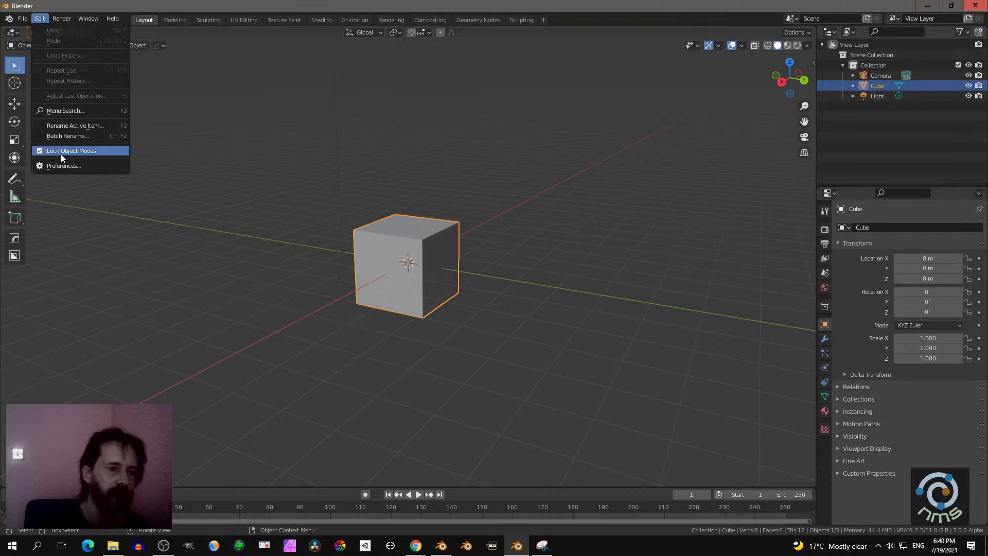
{"action": "left_click", "coordinate": [69, 169]}
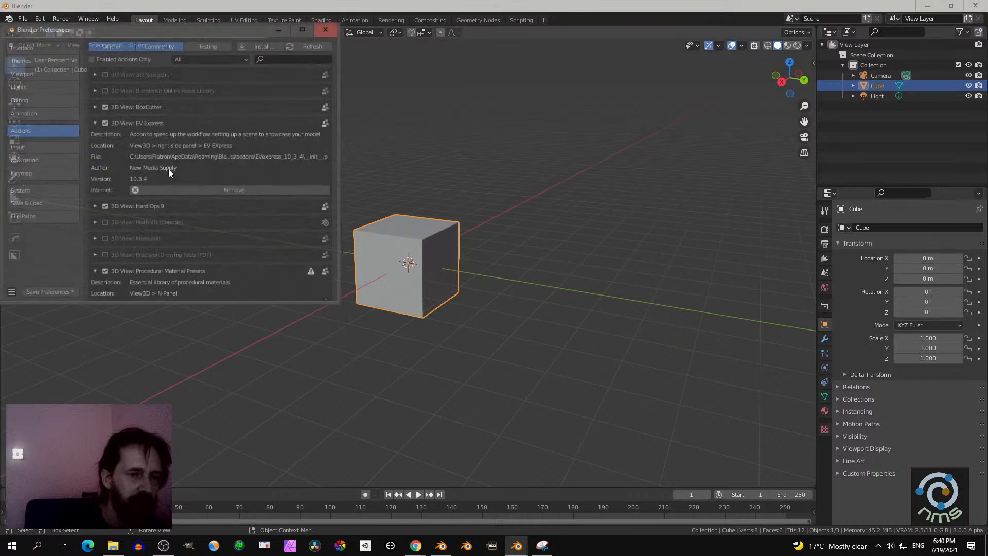
{"action": "left_click", "coordinate": [261, 44]}
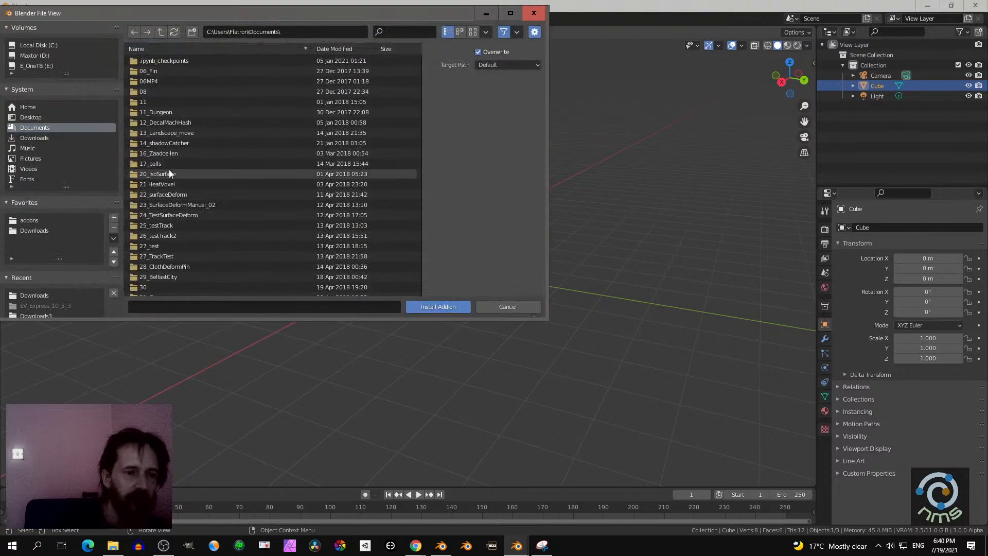
{"action": "left_click", "coordinate": [27, 220]}
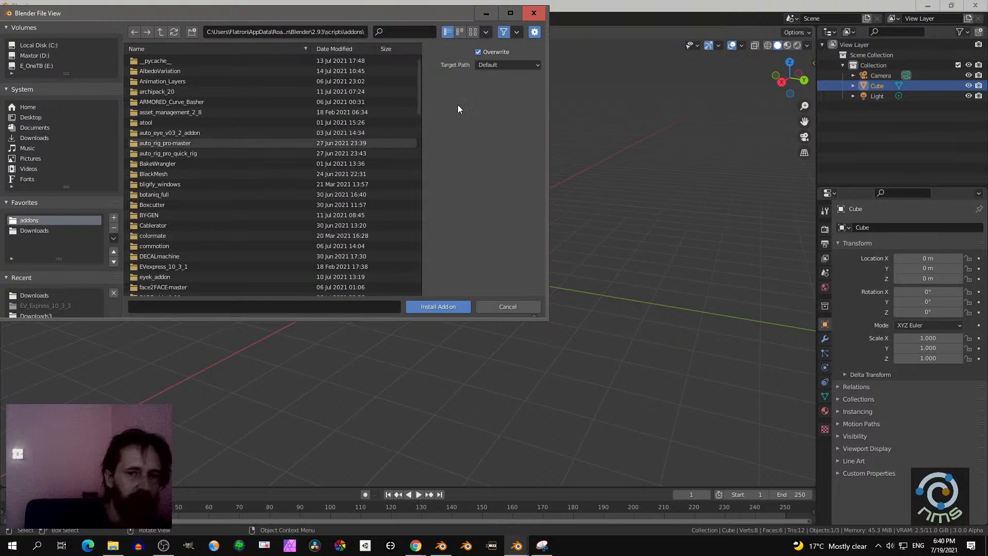
{"action": "left_click", "coordinate": [510, 13]}
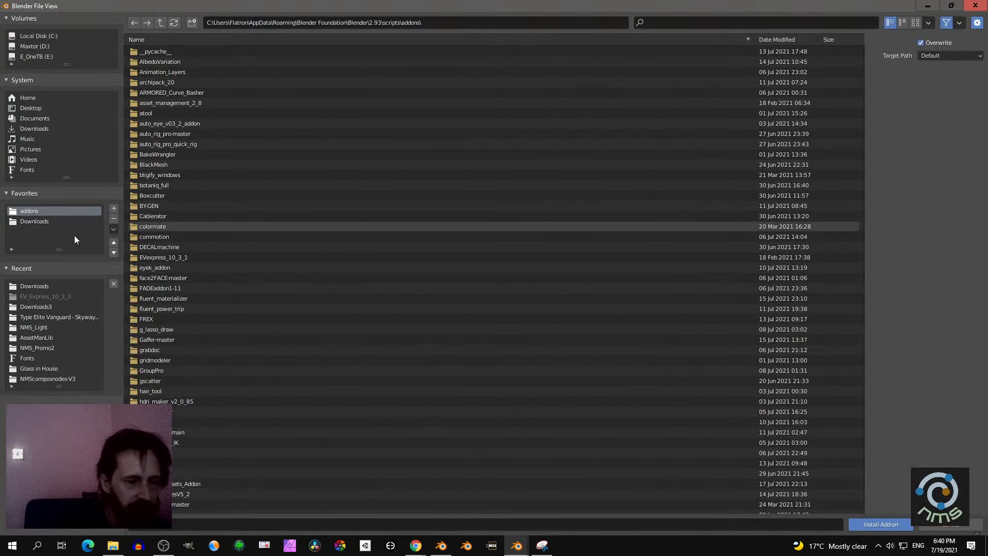
{"action": "left_click", "coordinate": [37, 225]}
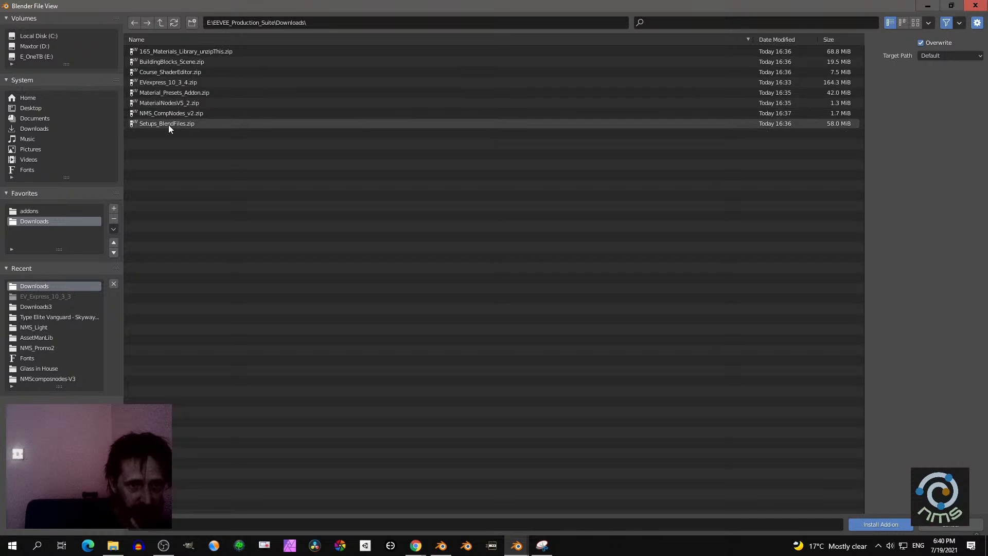
{"action": "left_click", "coordinate": [943, 525]}
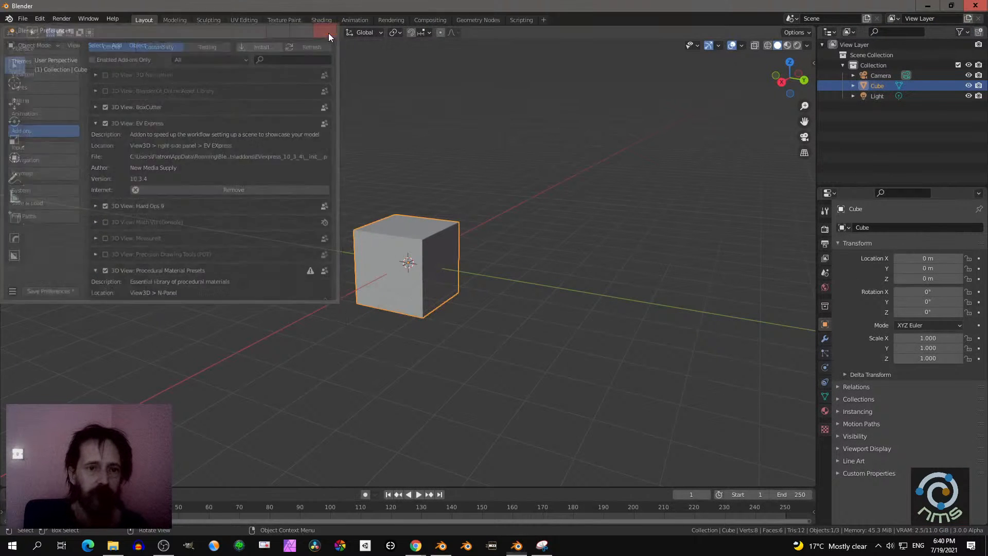
{"action": "left_click", "coordinate": [329, 30]}
- Delete the default cube from the scene
{"action": "scroll", "coordinate": [394, 257], "scroll_direction": "up", "scroll_amount": 3}
{"action": "middle_click_drag", "start_coordinate": [392, 255], "coordinate": [432, 267]}
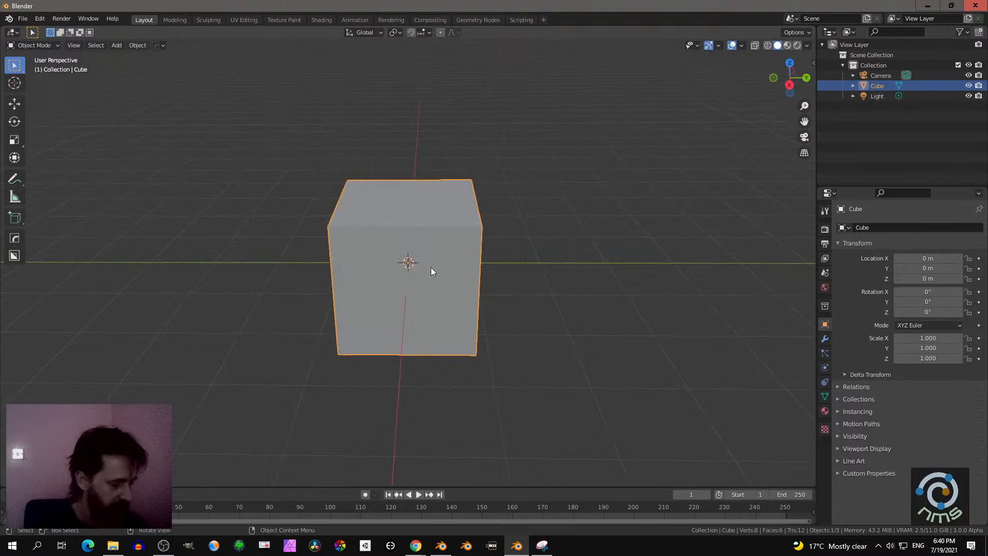
{"action": "key", "text": "x"}
{"action": "left_click", "coordinate": [446, 260]}
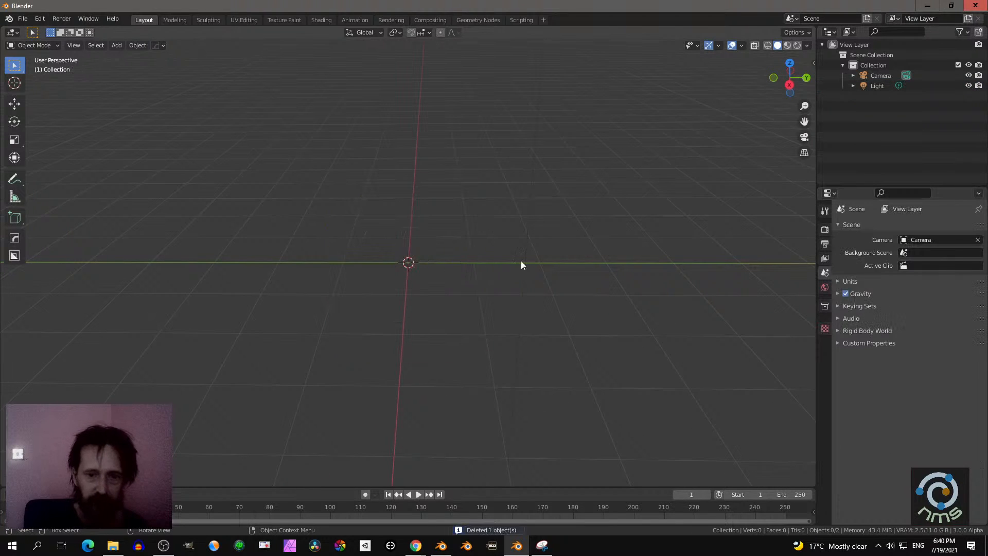
- Add the Creco character from the AlienRoboPack category of the Asset Management library to the scene
{"action": "key", "text": "n"}
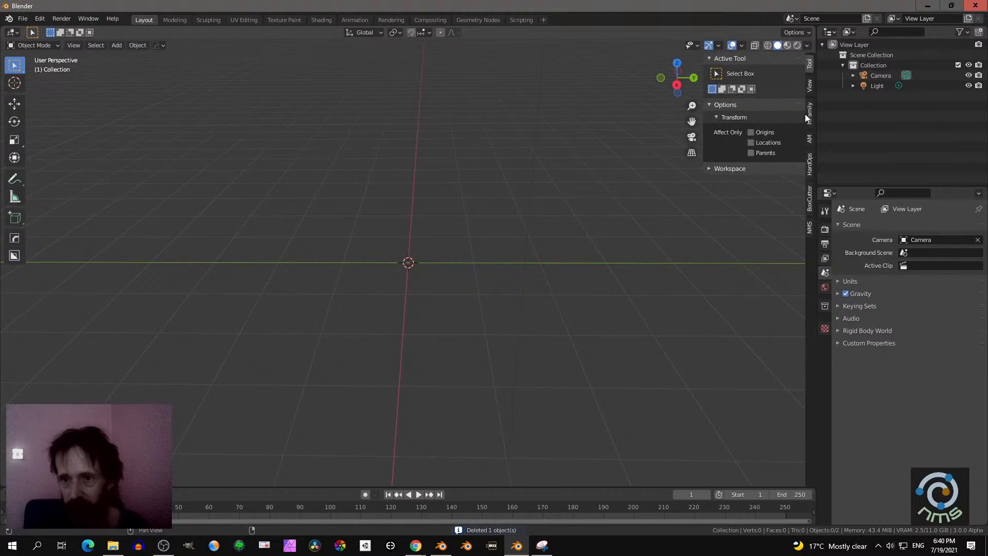
{"action": "left_click", "coordinate": [809, 138]}
{"action": "left_click", "coordinate": [754, 145]}
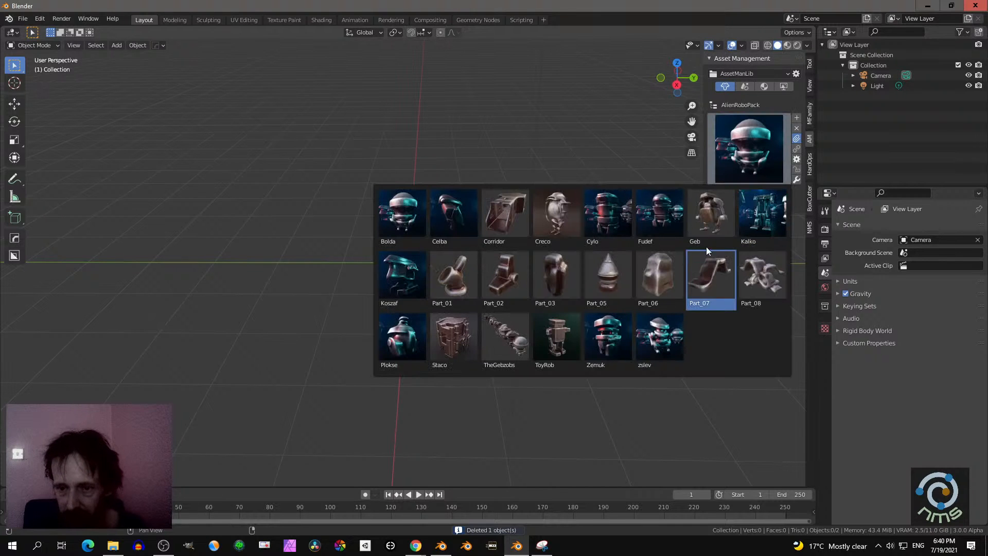
{"action": "left_click", "coordinate": [551, 214]}
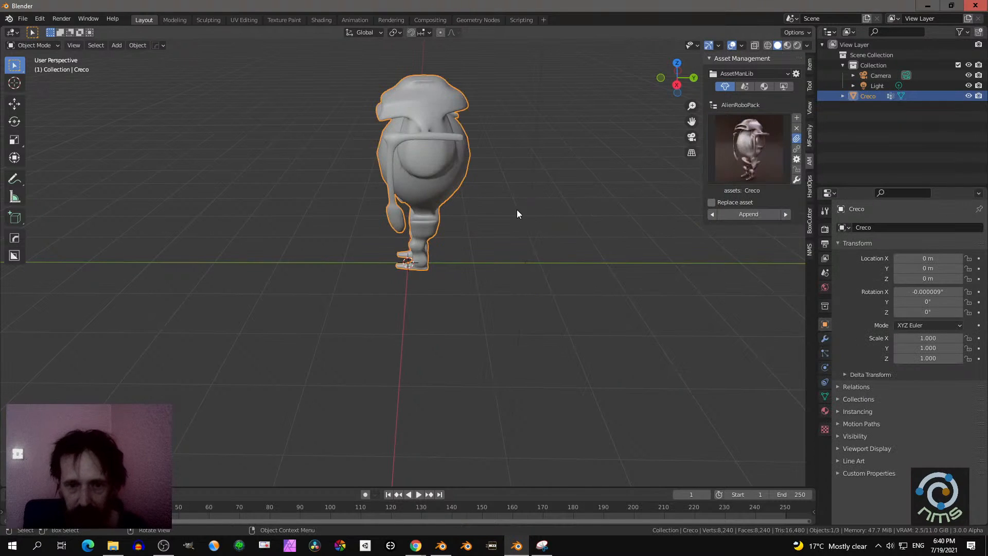
{"action": "middle_click_drag", "start_coordinate": [516, 209], "coordinate": [680, 258]}
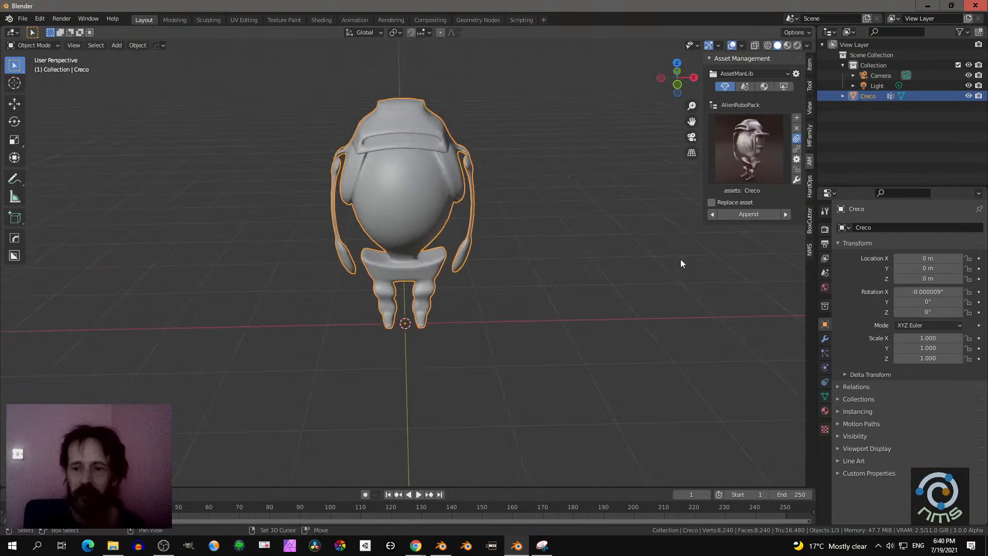
- Show the category hierarchy in Asset Management and switch the AssetManLib library to its materials
{"action": "left_click", "coordinate": [714, 106]}
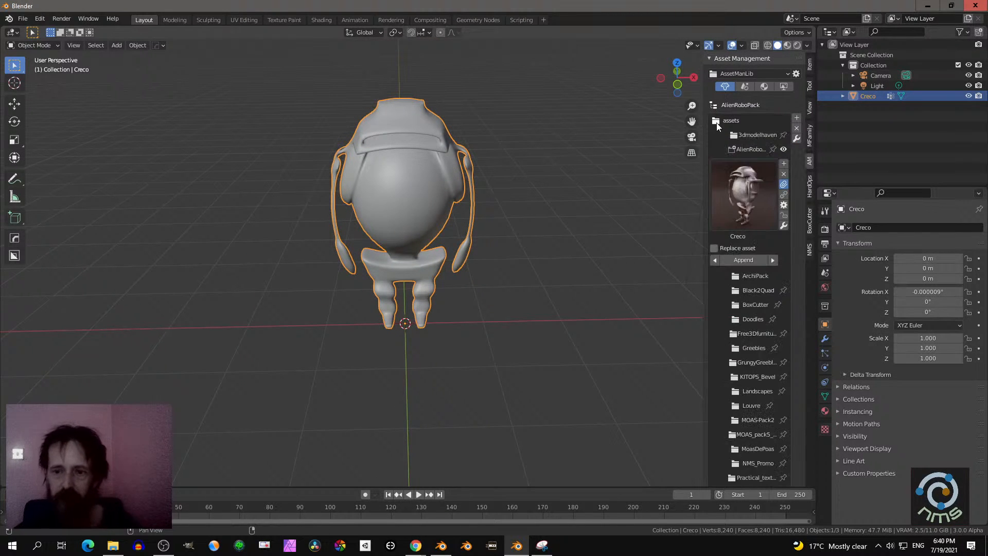
{"action": "left_click", "coordinate": [761, 88]}
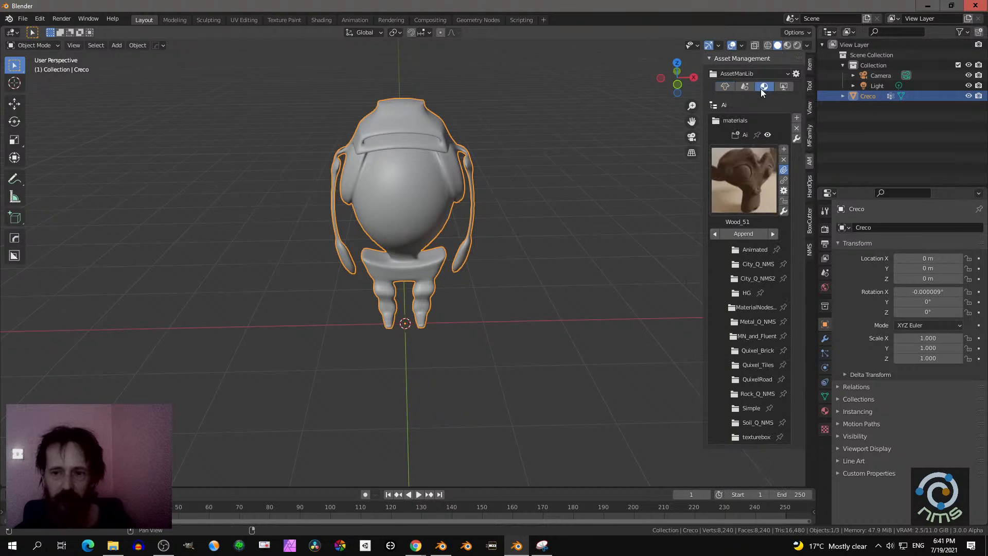
{"action": "left_click", "coordinate": [738, 75]}
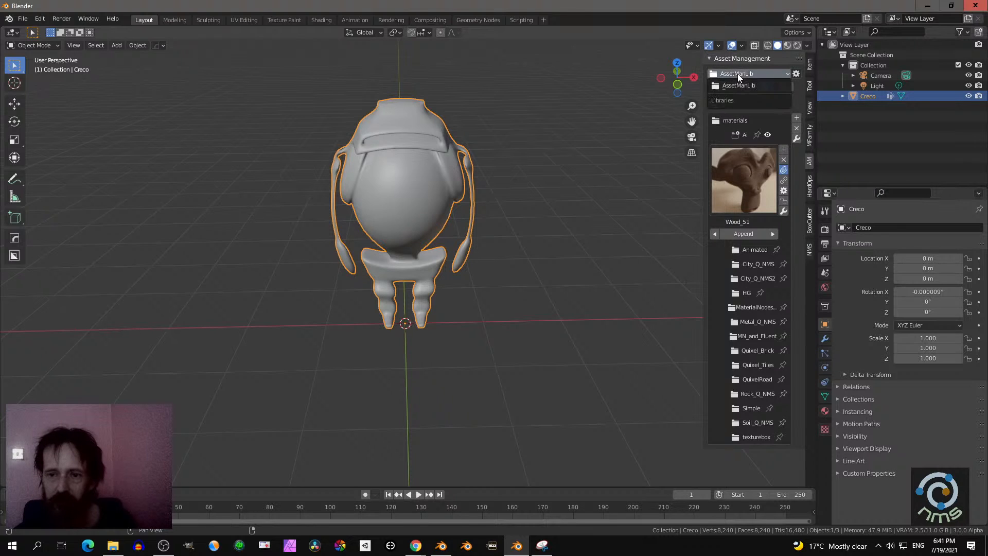
{"action": "left_click", "coordinate": [742, 86]}
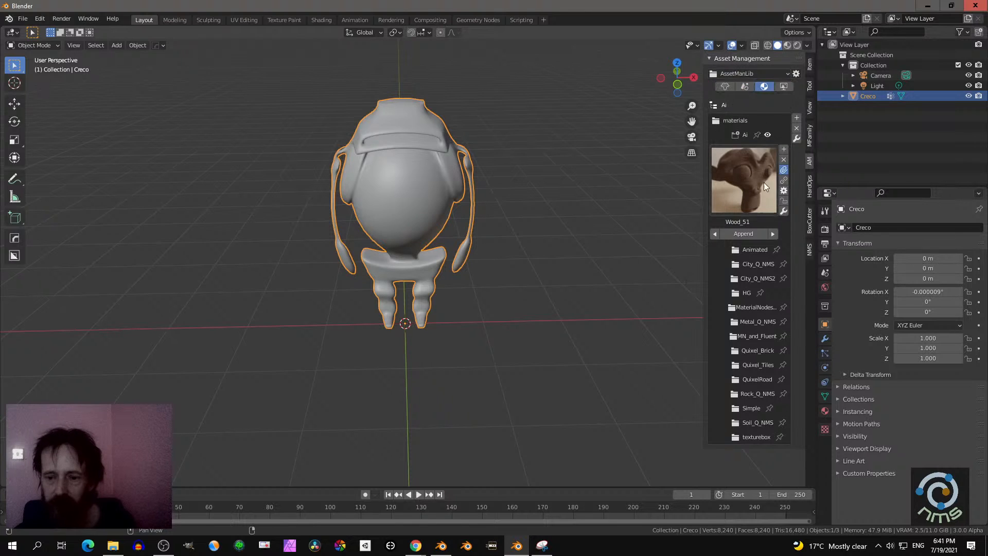
- Open the MaterialNodes5_2 material category, widen the sidebar, and choose the LandScapeShaderV2 material
{"action": "left_click", "coordinate": [746, 308]}
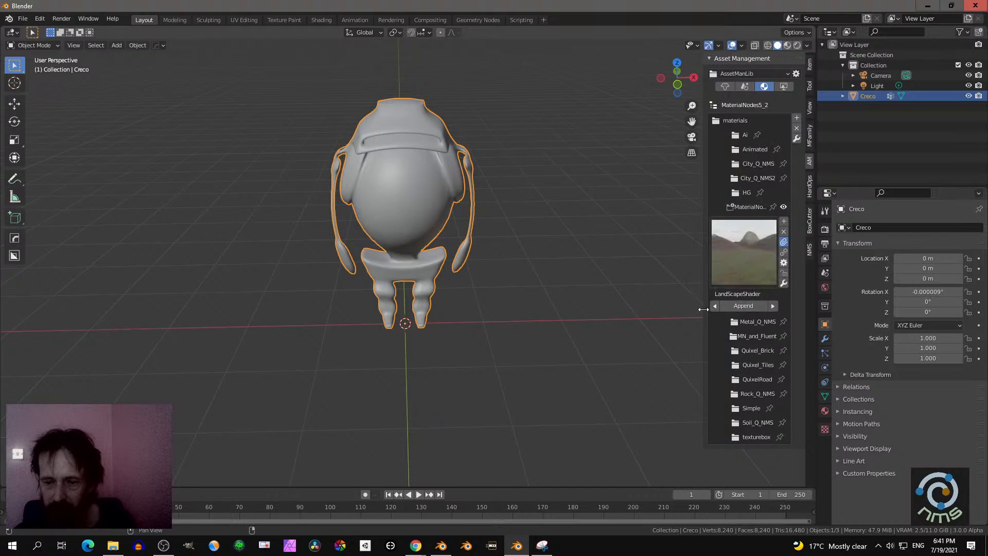
{"action": "left_click_drag", "start_coordinate": [703, 310], "coordinate": [633, 306]}
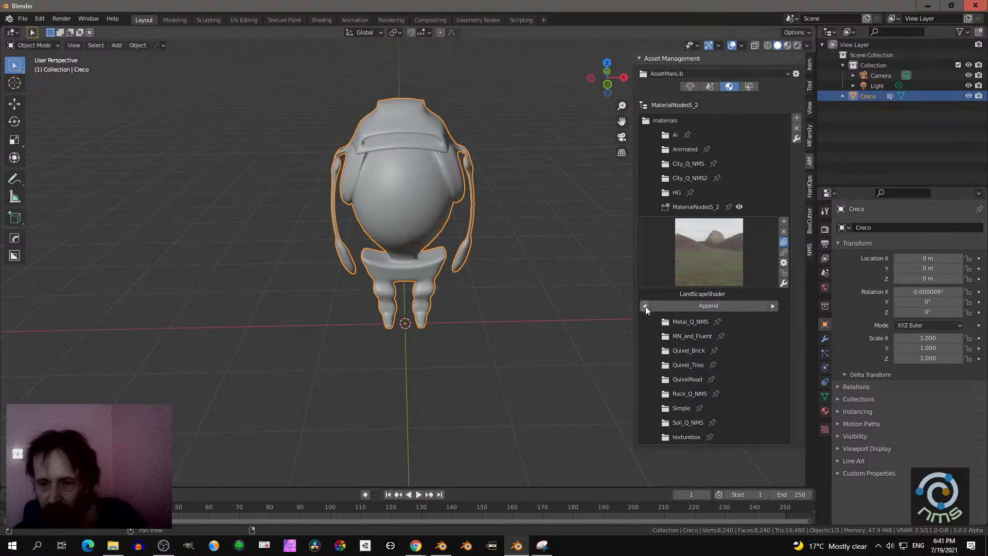
{"action": "left_click", "coordinate": [716, 267]}
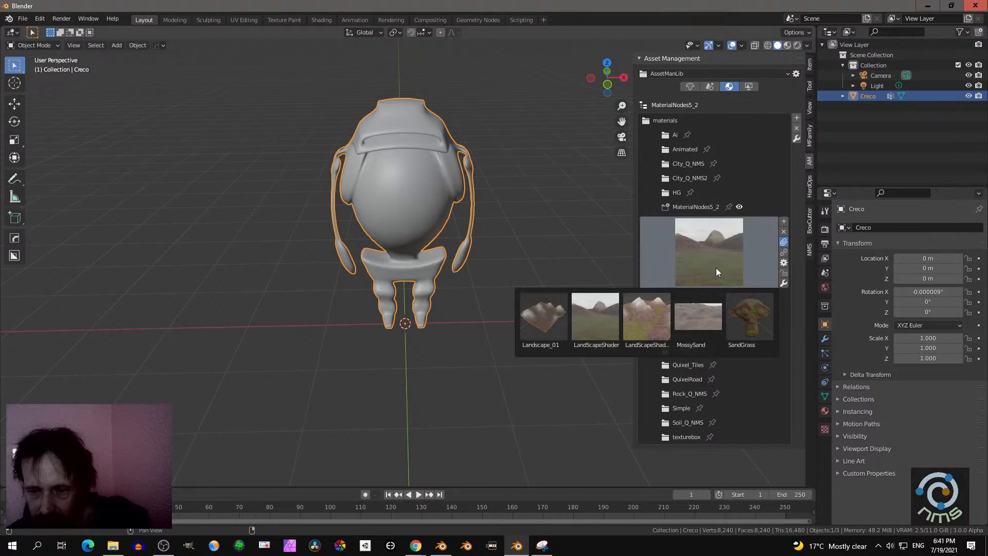
{"action": "left_click", "coordinate": [647, 324]}
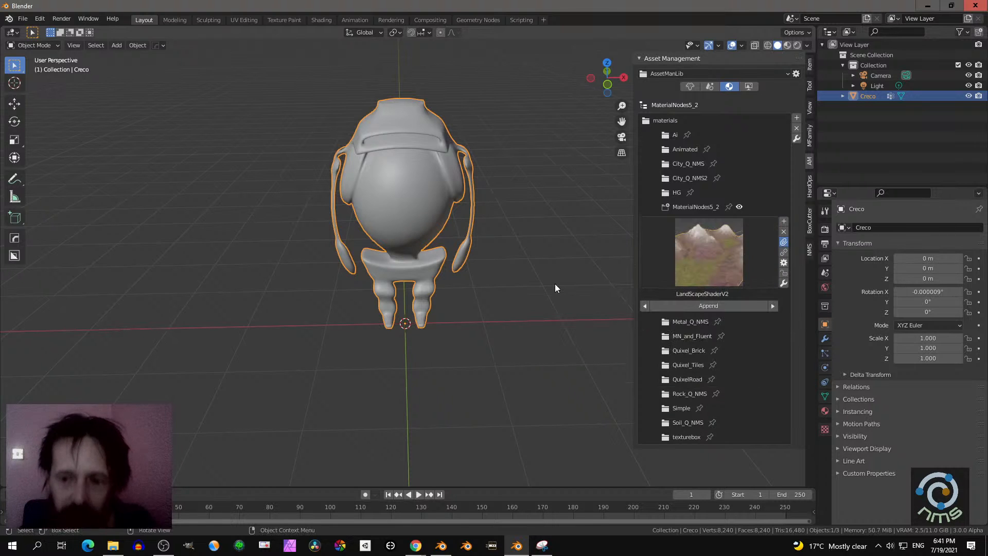
- Switch to the other Blender window with the EEVEE Production Suite title scene and display it in Material Preview shading
{"action": "left_click", "coordinate": [441, 546]}
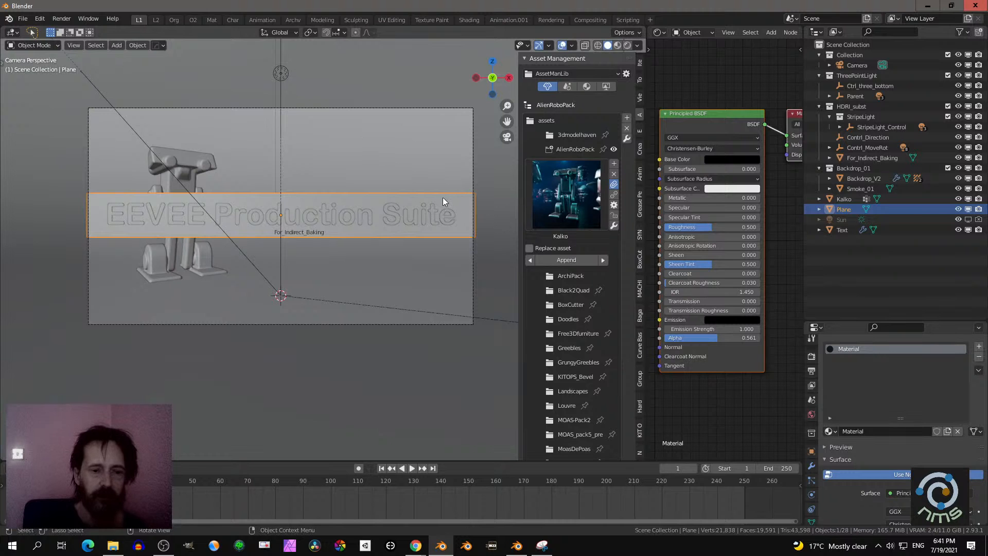
{"action": "left_click", "coordinate": [617, 45]}
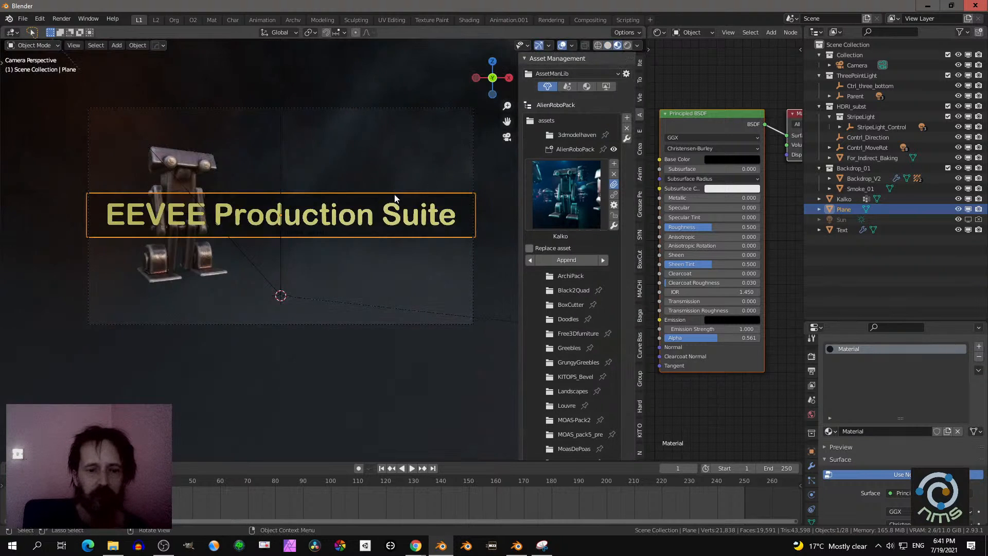
- Select the robot character standing behind the EEVEE Production Suite title
{"action": "middle_click_drag", "start_coordinate": [394, 194], "coordinate": [372, 205]}
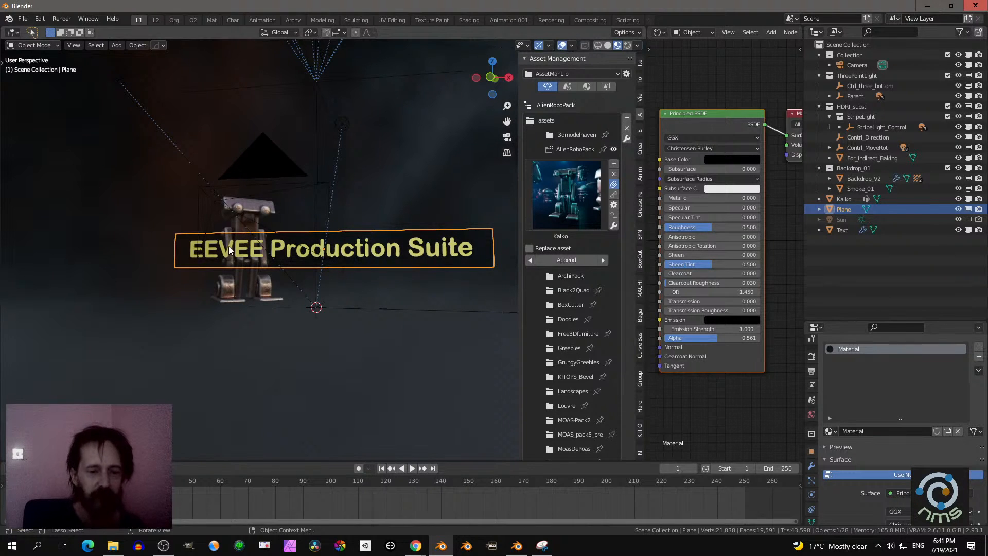
{"action": "mouse_move", "coordinate": [268, 264]}
{"action": "middle_mouse_down"}
{"action": "mouse_move", "coordinate": [304, 284]}
{"action": "mouse_move", "coordinate": [259, 281]}
{"action": "middle_mouse_up"}
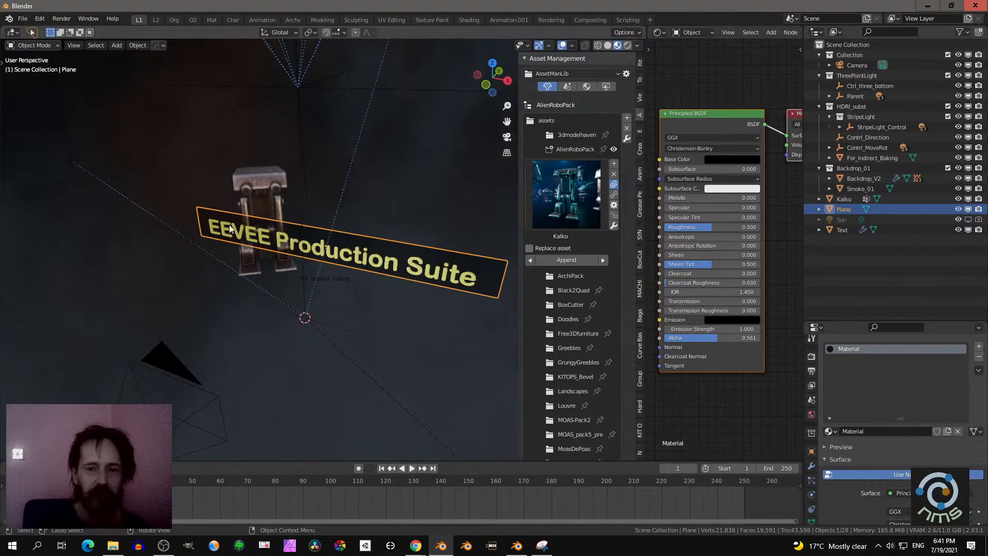
{"action": "left_click", "coordinate": [27, 23]}
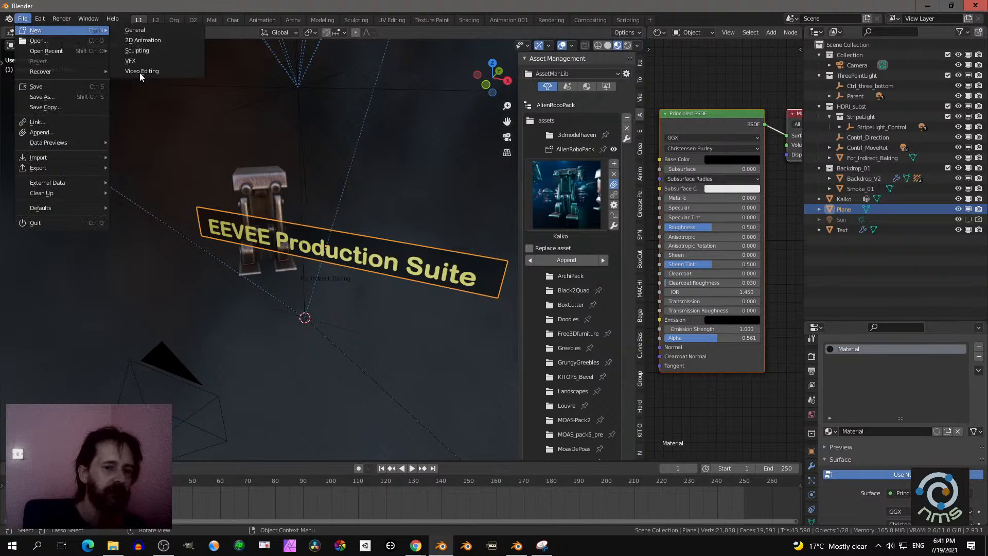
{"action": "left_click", "coordinate": [248, 172]}
{"action": "middle_click_drag", "start_coordinate": [248, 173], "coordinate": [372, 272]}
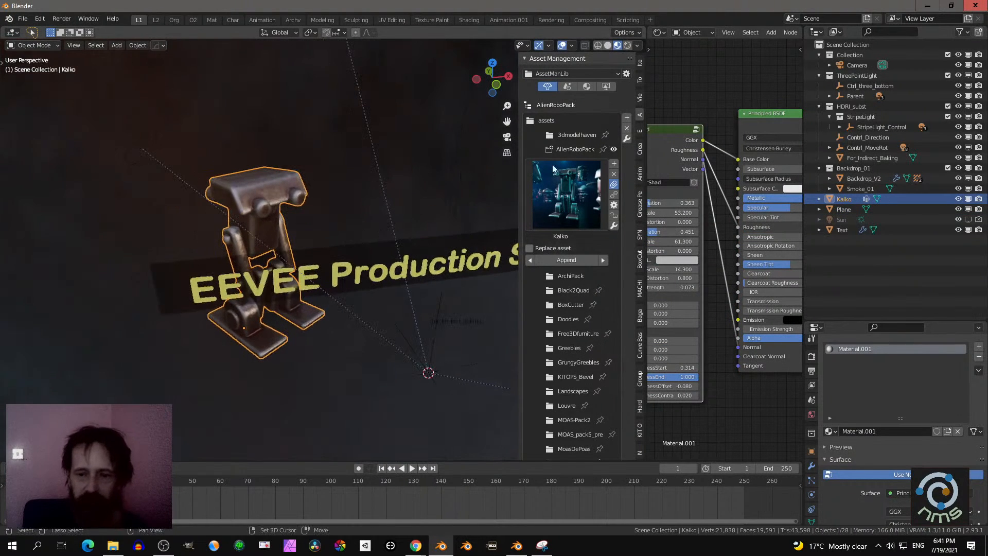
- Collapse the AlienRoboPack category, switch Asset Management to the AssetManagerD library and show its materials
{"action": "left_click", "coordinate": [548, 121]}
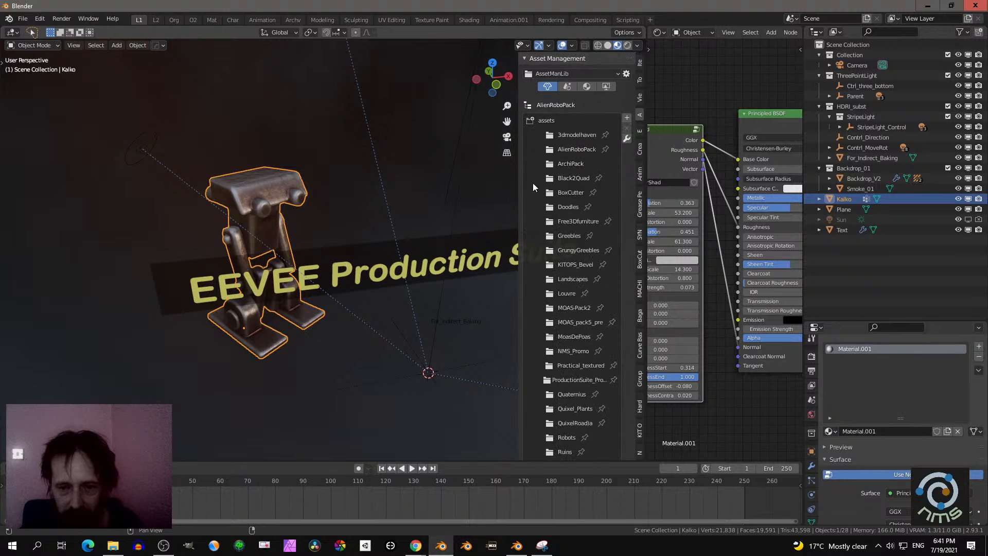
{"action": "left_click", "coordinate": [584, 88]}
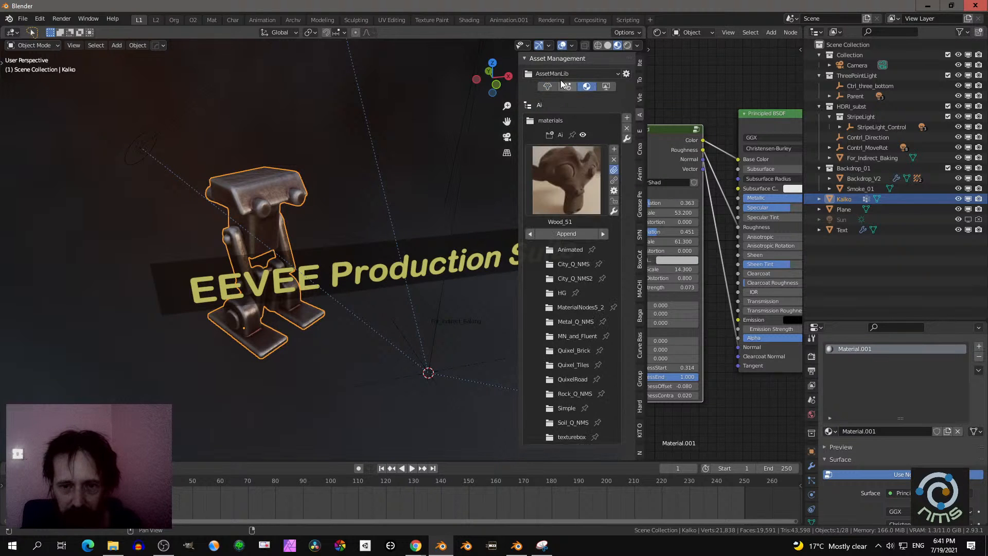
{"action": "left_click", "coordinate": [569, 74]}
{"action": "left_click", "coordinate": [566, 85]}
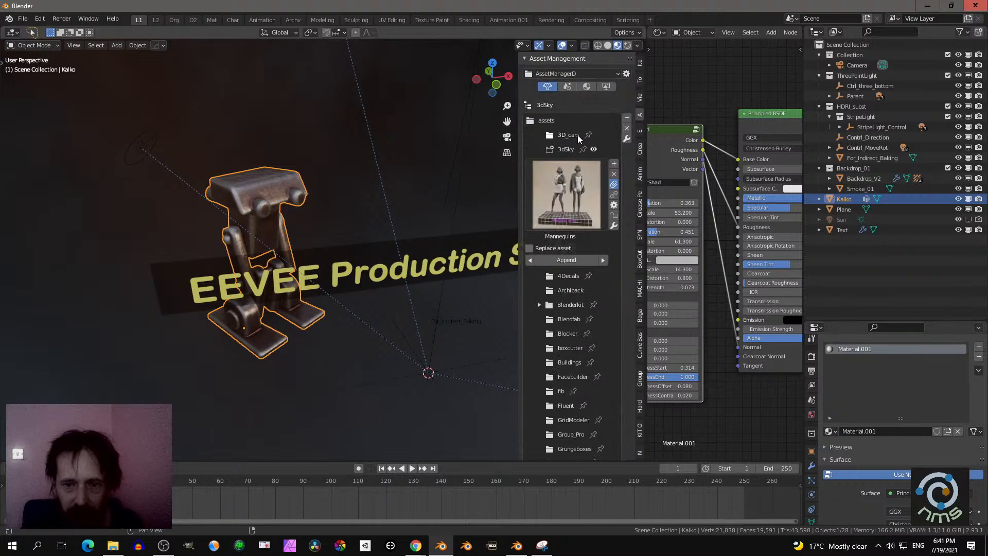
{"action": "left_click", "coordinate": [587, 86]}
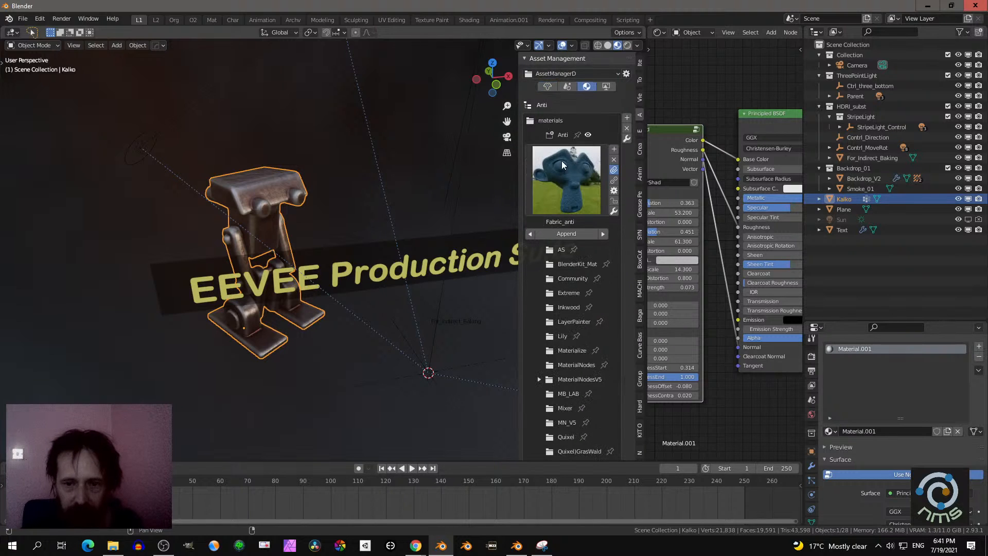
- Expand the MaterialNodesV5 category in a widened sidebar and open its AO subcategory
{"action": "left_click", "coordinate": [540, 378]}
{"action": "left_click_drag", "start_coordinate": [521, 361], "coordinate": [448, 357]}
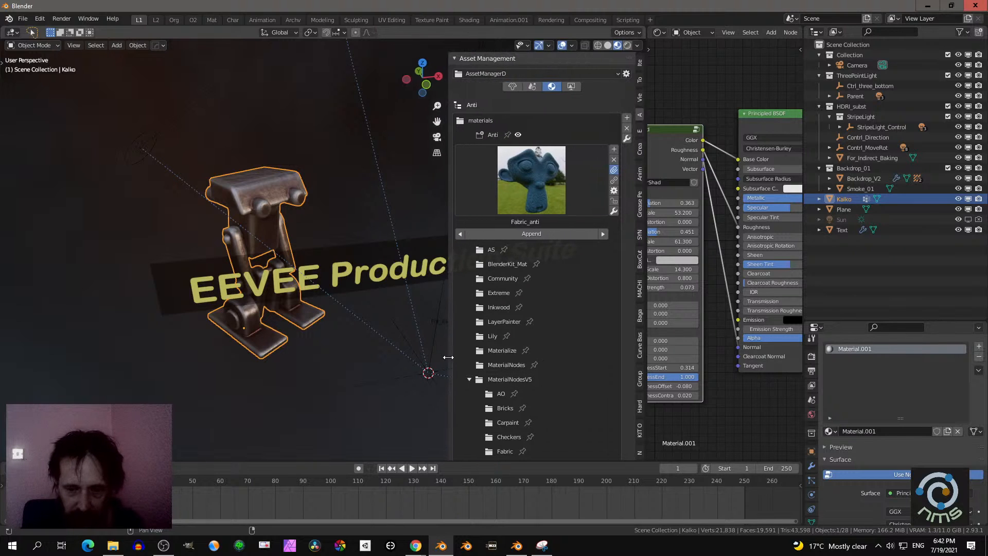
{"action": "scroll", "coordinate": [501, 341], "scroll_direction": "down", "scroll_amount": 10}
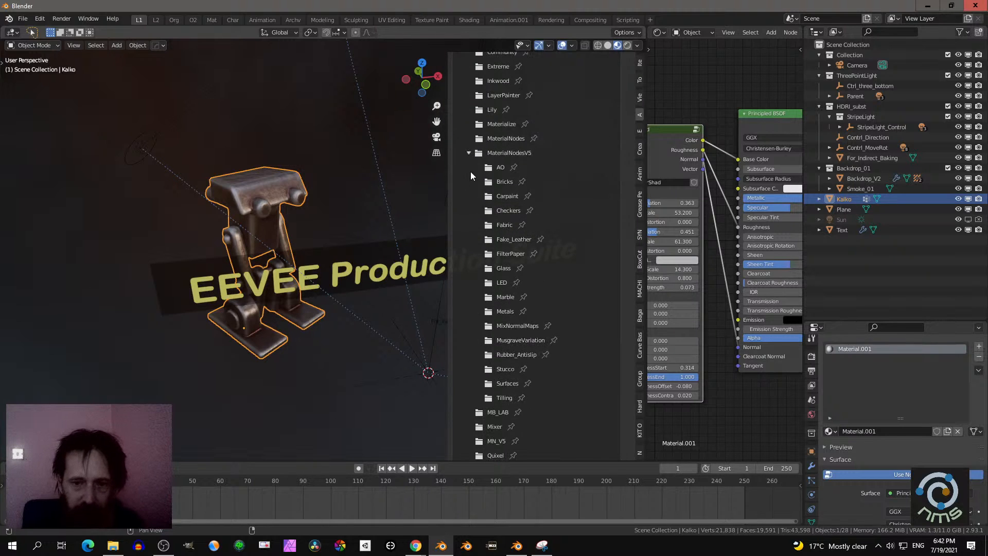
{"action": "left_click", "coordinate": [490, 168]}
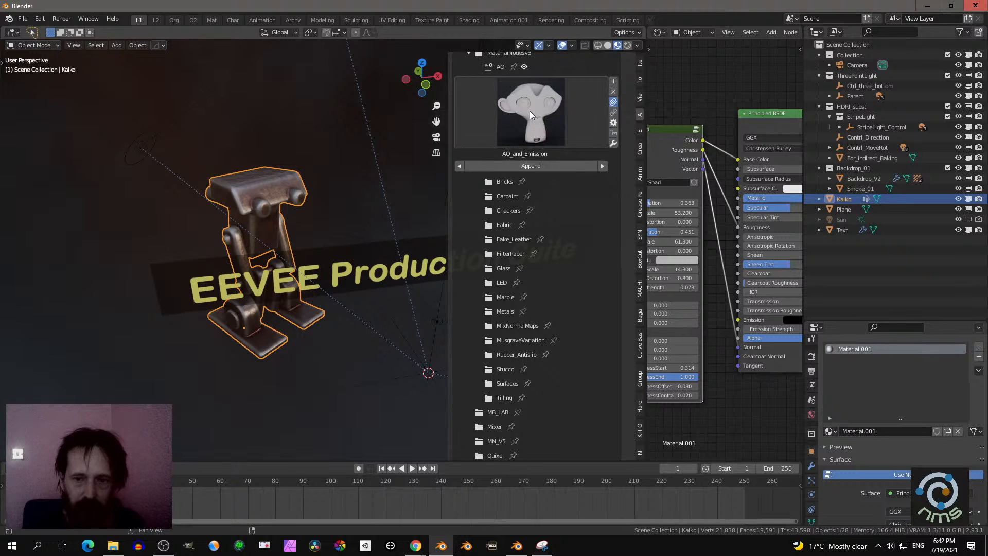
- Apply the AO_and_Emission material to the robot and inspect it from several angles
{"action": "left_click", "coordinate": [529, 110]}
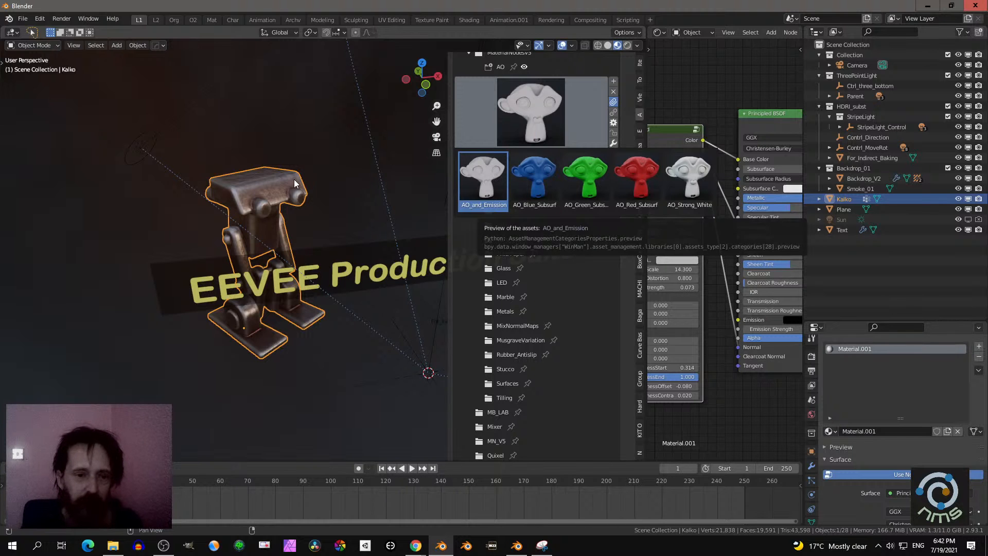
{"action": "left_click_drag", "start_coordinate": [294, 182], "coordinate": [294, 181]}
{"action": "middle_click_drag", "start_coordinate": [276, 194], "coordinate": [287, 269]}
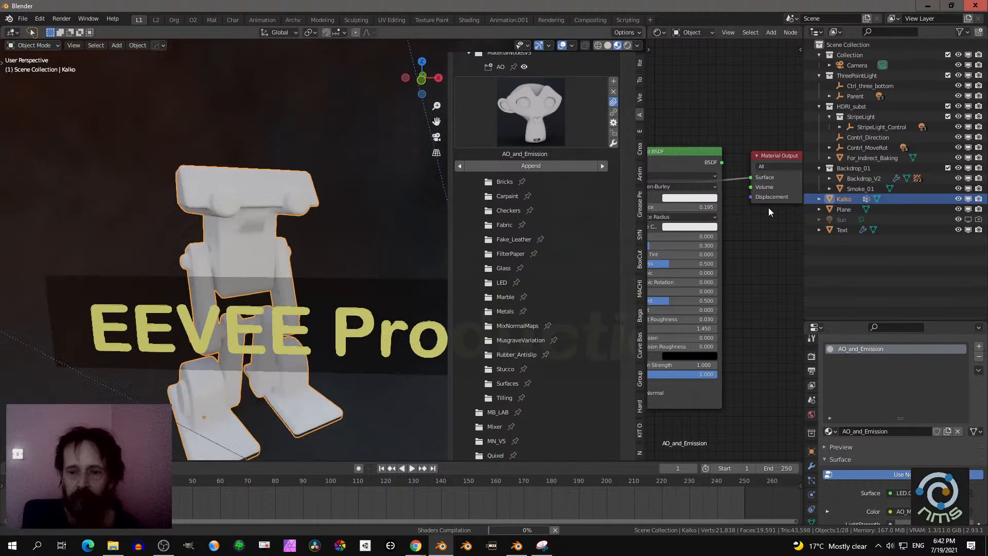
{"action": "scroll", "coordinate": [769, 208], "scroll_direction": "up", "scroll_amount": 1}
{"action": "middle_click_drag", "start_coordinate": [50, 193], "coordinate": [97, 222]}
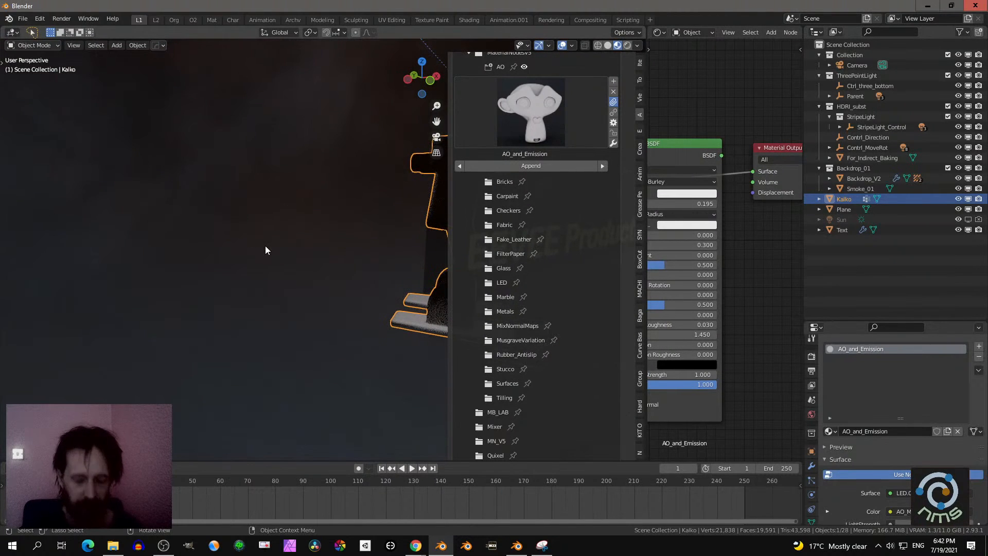
{"action": "key", "text": "KP_Decimal"}
{"action": "middle_click_drag", "start_coordinate": [264, 246], "coordinate": [150, 285]}
{"action": "middle_click_drag", "start_coordinate": [711, 277], "coordinate": [756, 278]}
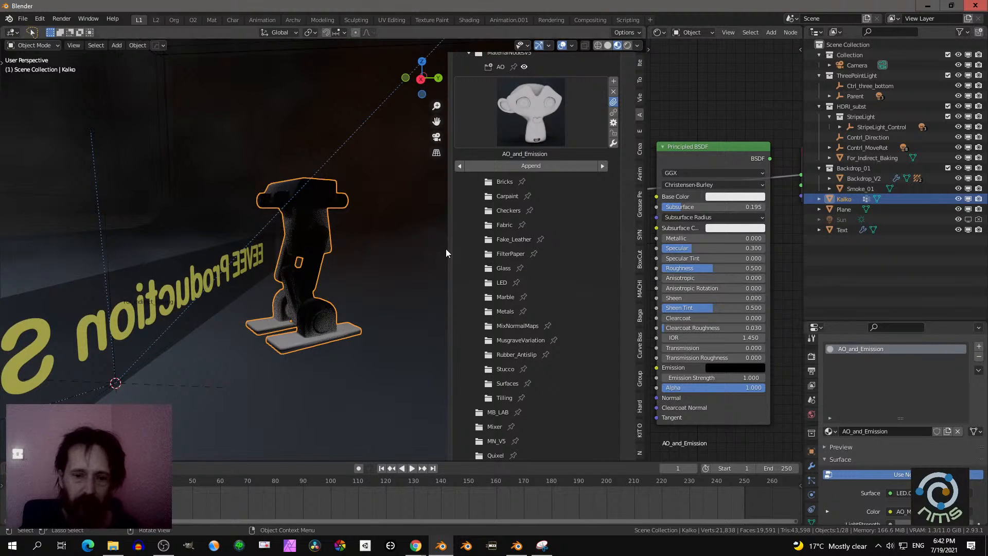
- Narrow the sidebar, enlarge the node editor, and bring the material's AO_Mix and LED.002 nodes into view
{"action": "left_click_drag", "start_coordinate": [448, 248], "coordinate": [499, 249]}
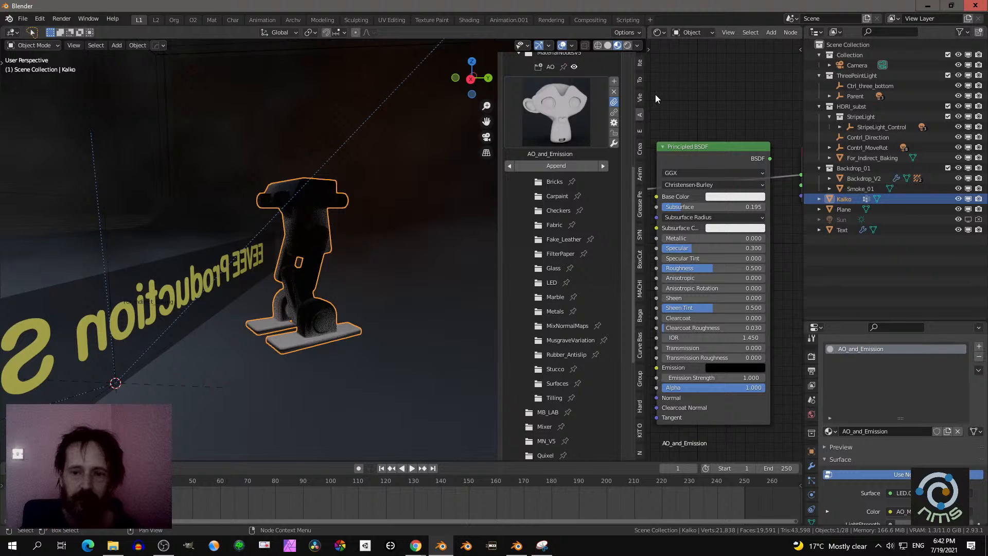
{"action": "left_click_drag", "start_coordinate": [651, 98], "coordinate": [524, 105]}
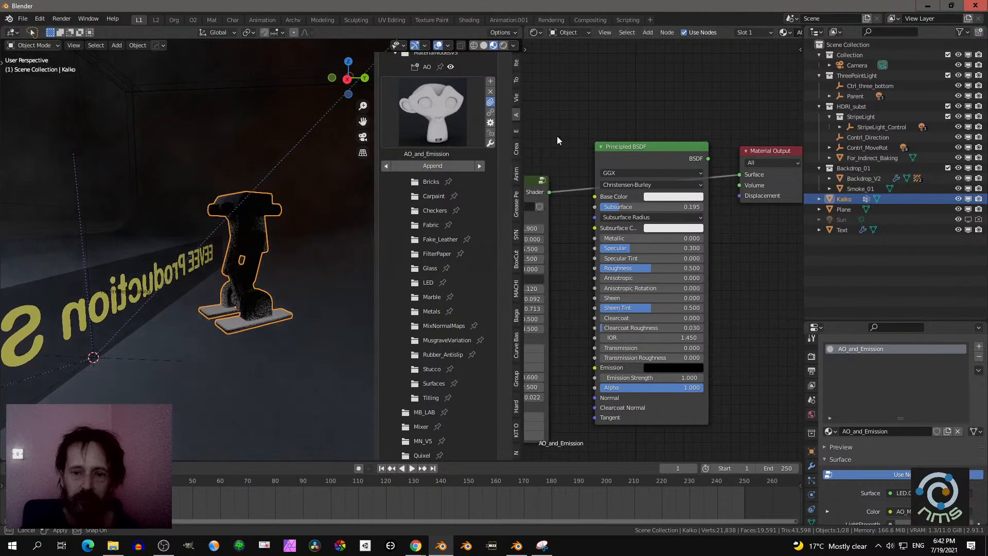
{"action": "scroll", "coordinate": [656, 103], "scroll_direction": "down", "scroll_amount": 2}
{"action": "middle_click_drag", "start_coordinate": [662, 102], "coordinate": [798, 75]}
{"action": "scroll", "coordinate": [671, 141], "scroll_direction": "up", "scroll_amount": 4}
{"action": "middle_click_drag", "start_coordinate": [660, 163], "coordinate": [692, 174]}
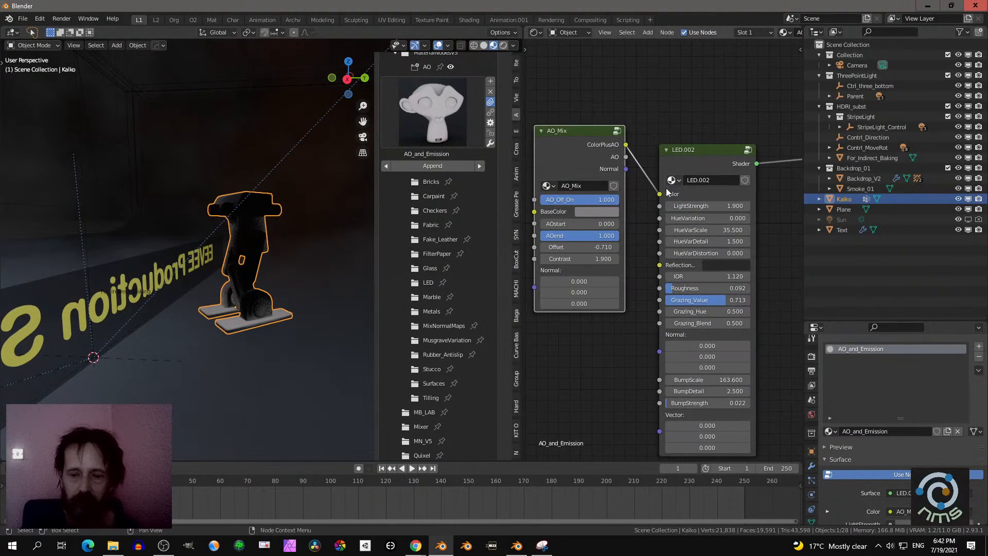
- Set the AO_Mix node's AO_Off_On to 0.174, Offset to 0.590 and Contrast to 7.100
{"action": "left_click_drag", "start_coordinate": [610, 199], "coordinate": [552, 199]}
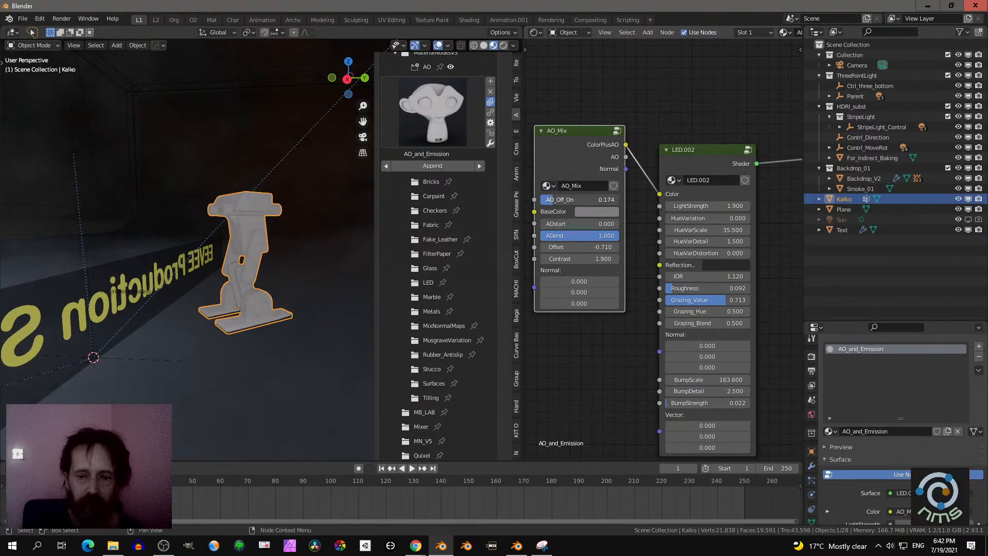
{"action": "mouse_move", "coordinate": [279, 218]}
{"action": "middle_mouse_down"}
{"action": "mouse_move", "coordinate": [315, 230]}
{"action": "mouse_move", "coordinate": [188, 215]}
{"action": "mouse_move", "coordinate": [275, 205]}
{"action": "middle_mouse_up"}
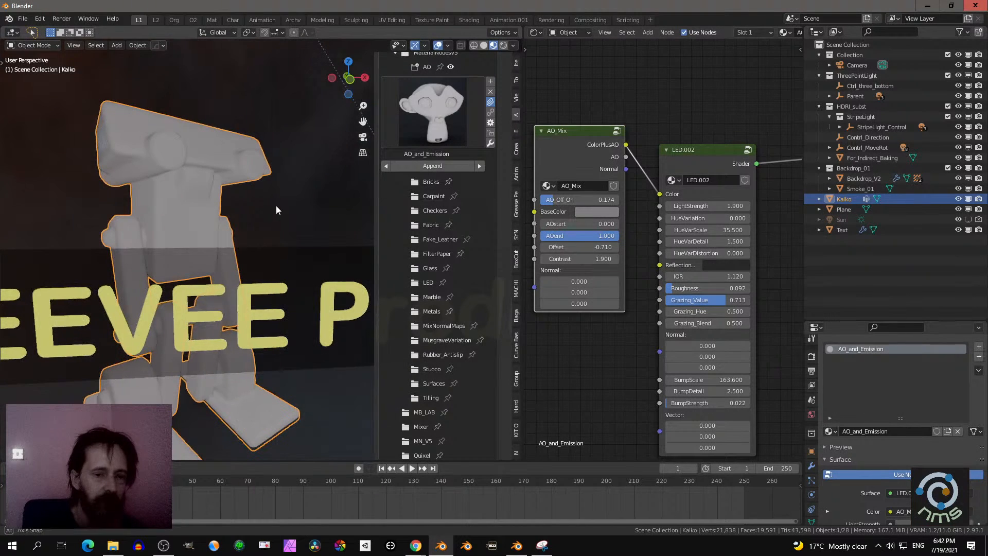
{"action": "mouse_move", "coordinate": [582, 259]}
{"action": "left_mouse_down"}
{"action": "mouse_move", "coordinate": [602, 248]}
{"action": "mouse_move", "coordinate": [576, 248]}
{"action": "mouse_move", "coordinate": [596, 248]}
{"action": "left_mouse_up"}
{"action": "right_click", "coordinate": [578, 256]}
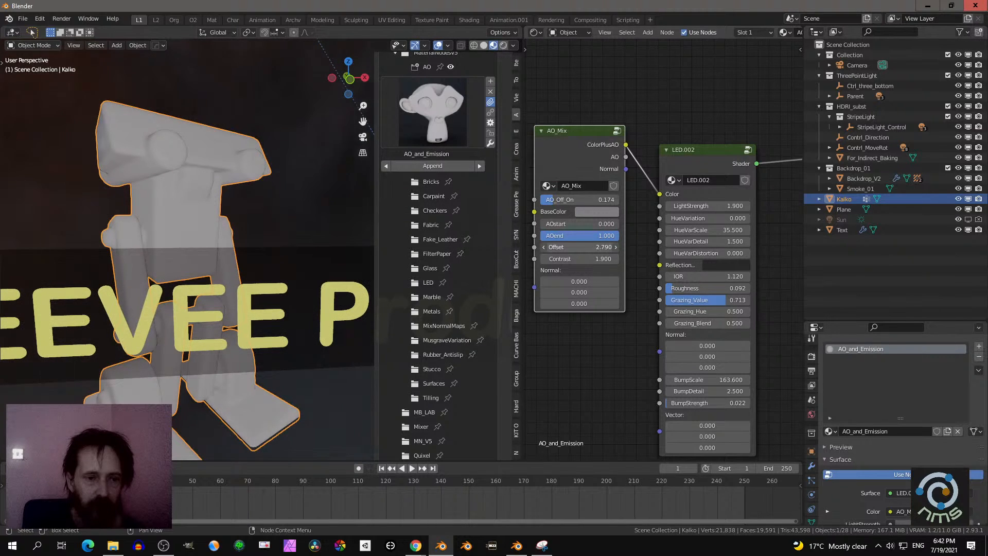
{"action": "left_click_drag", "start_coordinate": [587, 248], "coordinate": [605, 260]}
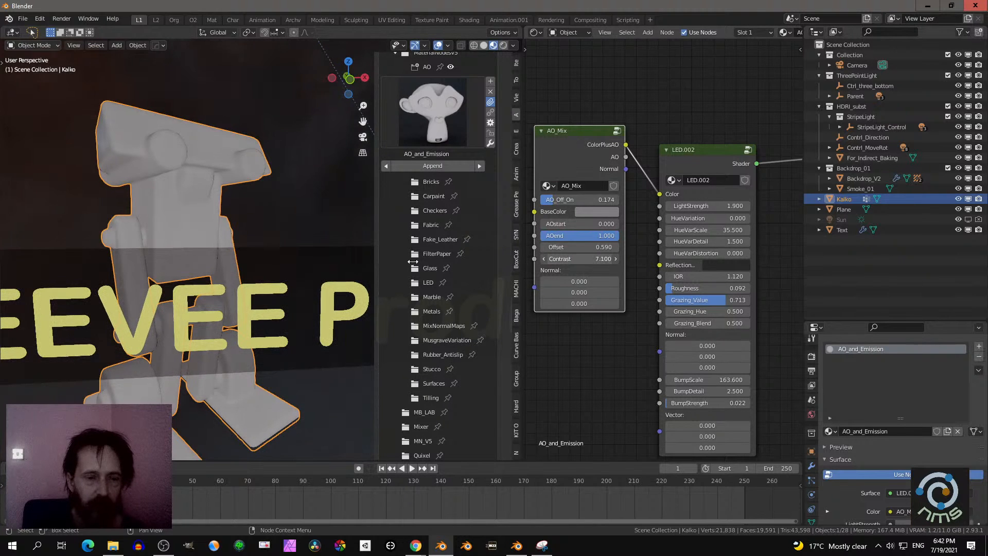
{"action": "middle_click_drag", "start_coordinate": [175, 227], "coordinate": [12, 206]}
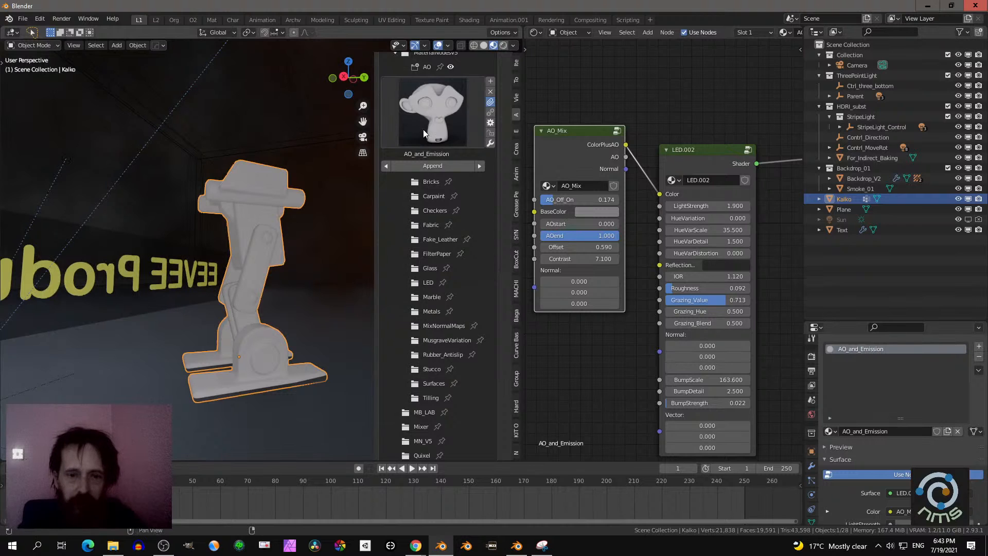
- Open the Bricks subcategory of MaterialNodesV5 and look through its material previews
{"action": "scroll", "coordinate": [423, 133], "scroll_direction": "up", "scroll_amount": 4}
{"action": "left_click", "coordinate": [430, 194]}
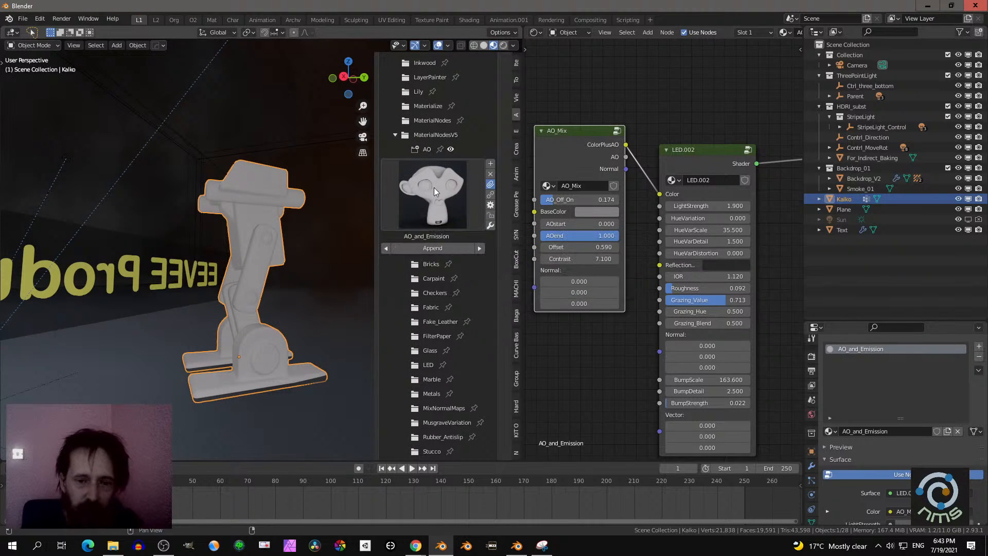
{"action": "left_click", "coordinate": [425, 270]}
{"action": "left_click", "coordinate": [431, 215]}
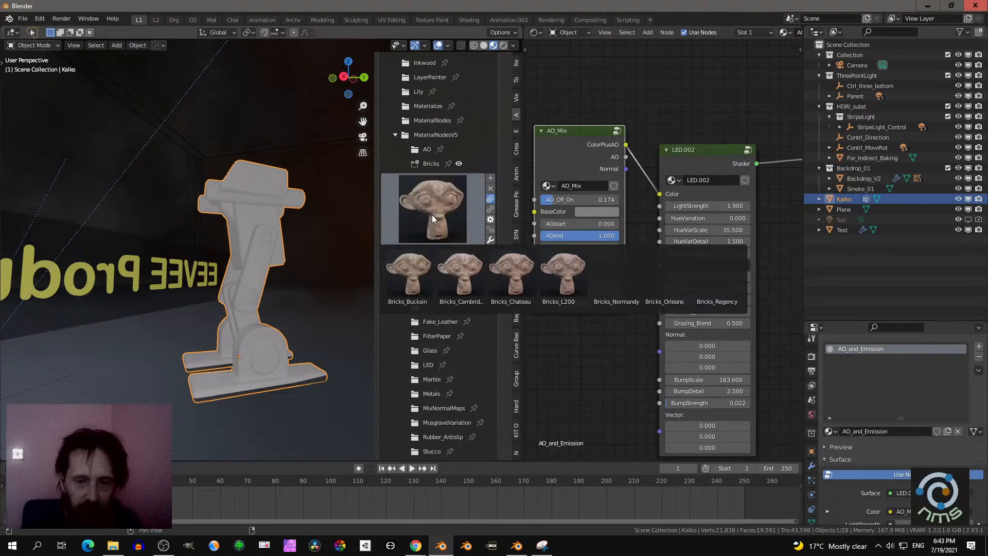
{"action": "left_click", "coordinate": [415, 303]}
- Apply the Carpaint_red material from the Carpaint subcategory to the robot and inspect its surface up close
{"action": "left_click", "coordinate": [421, 281]}
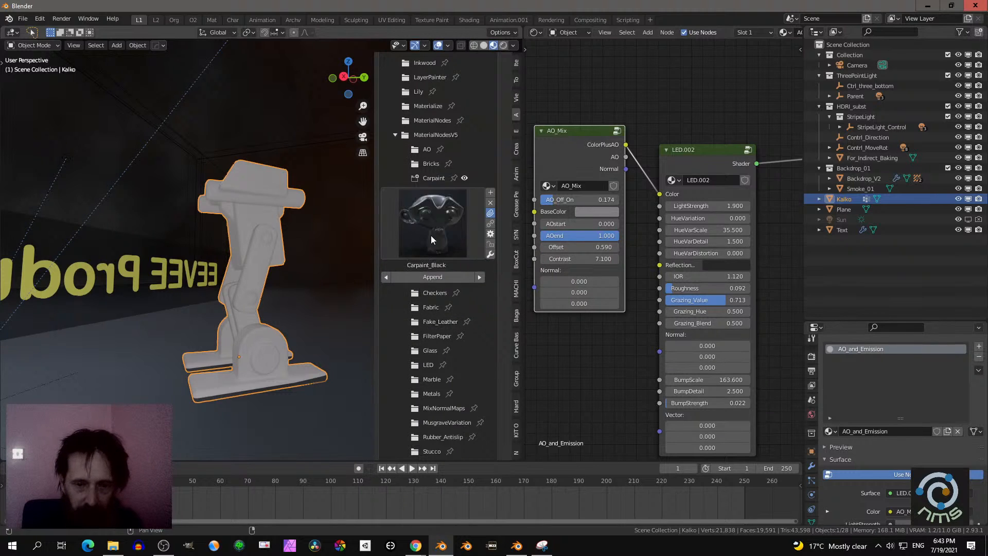
{"action": "left_click", "coordinate": [430, 230]}
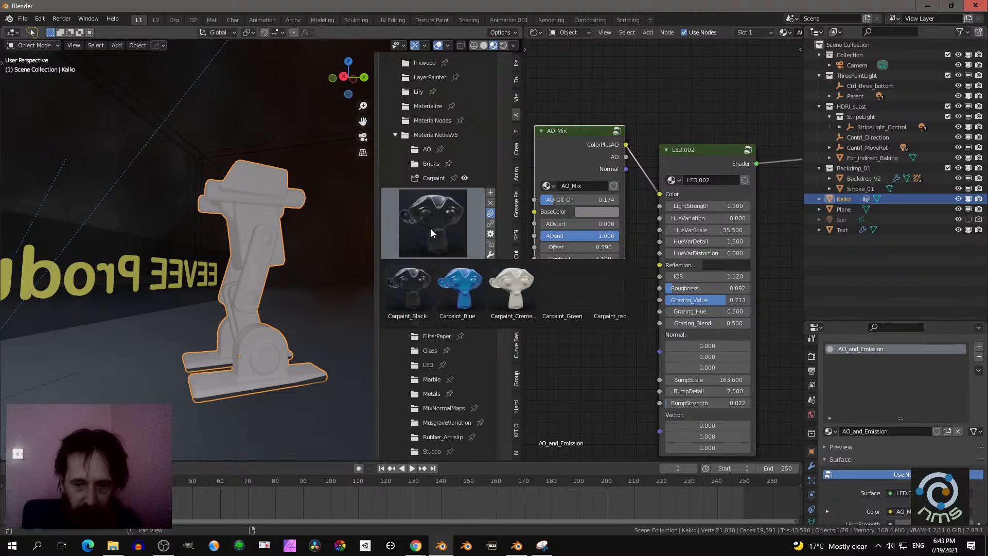
{"action": "left_click", "coordinate": [616, 289]}
{"action": "middle_click_drag", "start_coordinate": [257, 233], "coordinate": [168, 250]}
{"action": "scroll", "coordinate": [255, 244], "scroll_direction": "up", "scroll_amount": 5}
{"action": "scroll", "coordinate": [432, 278], "scroll_direction": "up", "scroll_amount": 1}
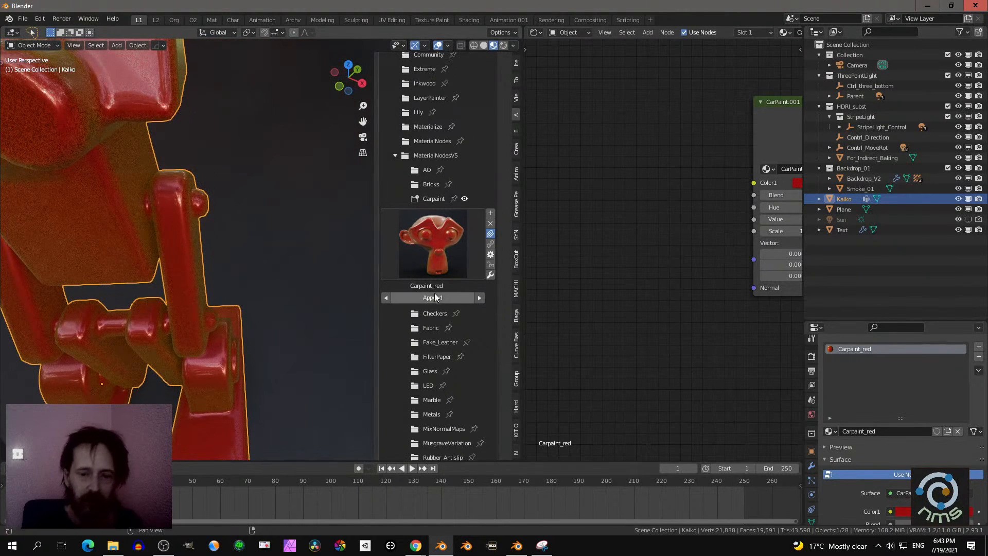
- Apply the Checkers_Fabric_09 material from the Checkers subcategory to the robot and inspect its fabric surface and nodes
{"action": "left_click", "coordinate": [425, 314]}
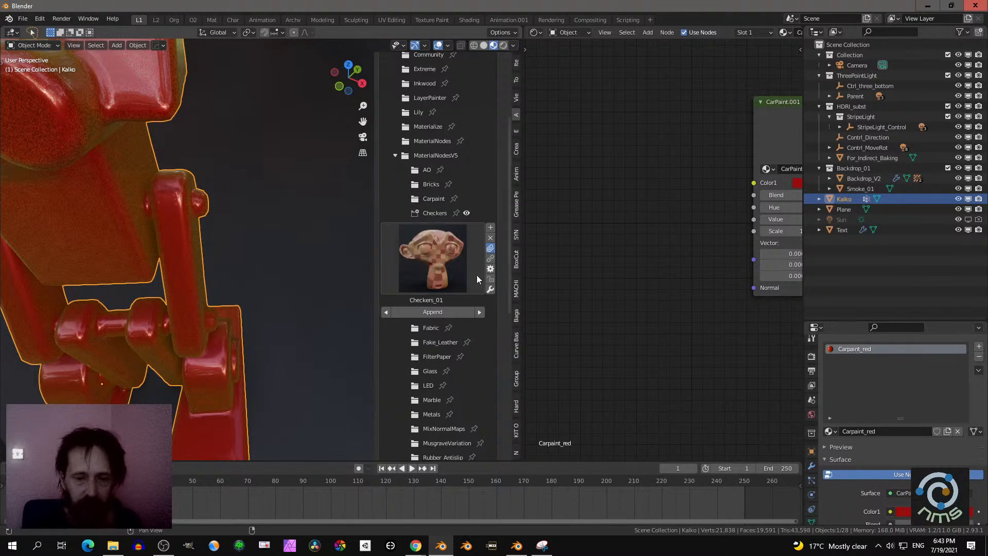
{"action": "left_click", "coordinate": [462, 261]}
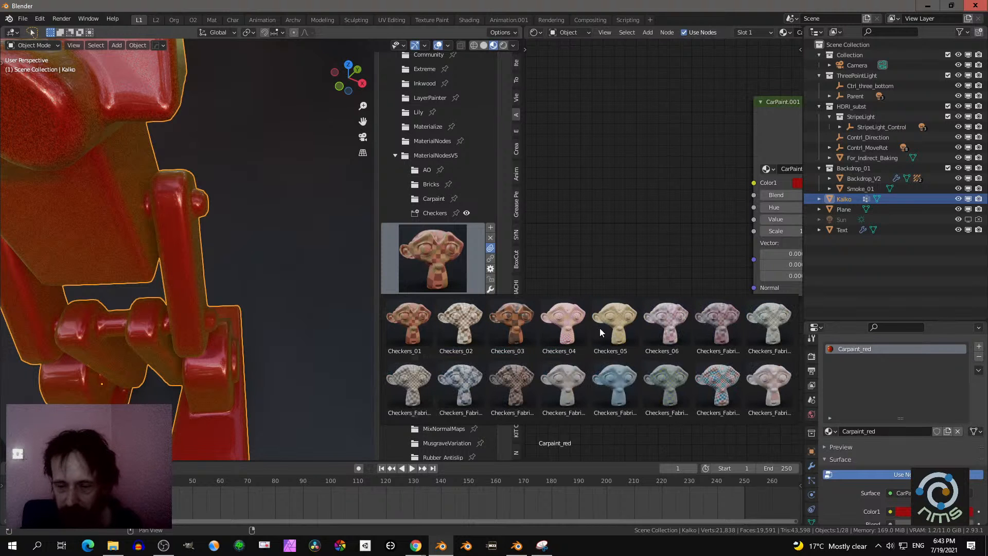
{"action": "left_click", "coordinate": [718, 376]}
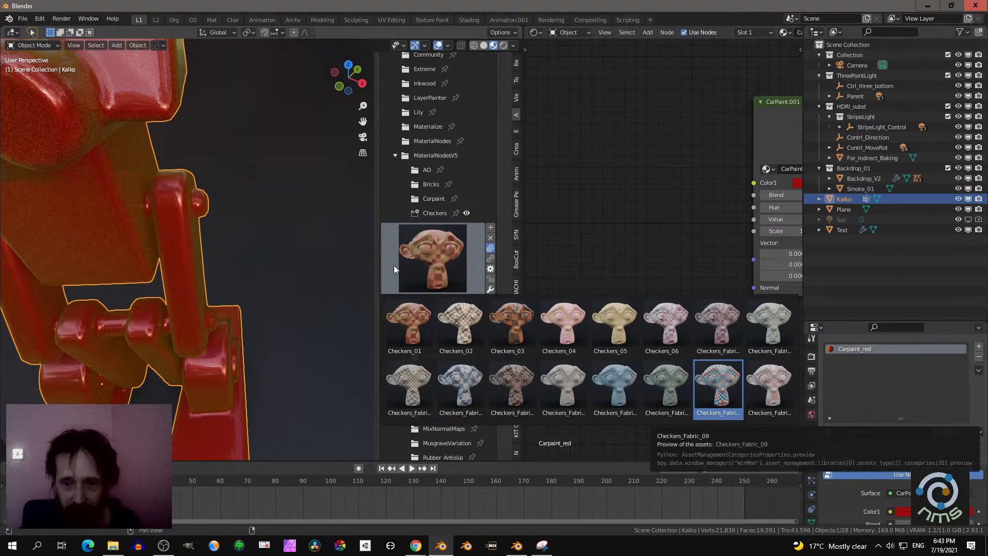
{"action": "middle_click_drag", "start_coordinate": [279, 199], "coordinate": [236, 198]}
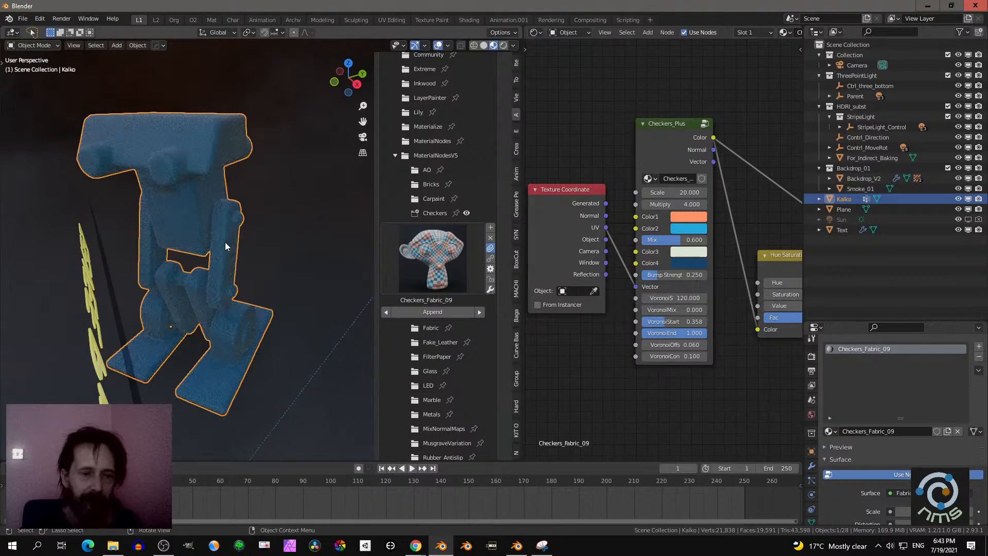
{"action": "scroll", "coordinate": [231, 247], "scroll_direction": "up", "scroll_amount": 5}
{"action": "middle_click_drag", "start_coordinate": [242, 251], "coordinate": [341, 281]}
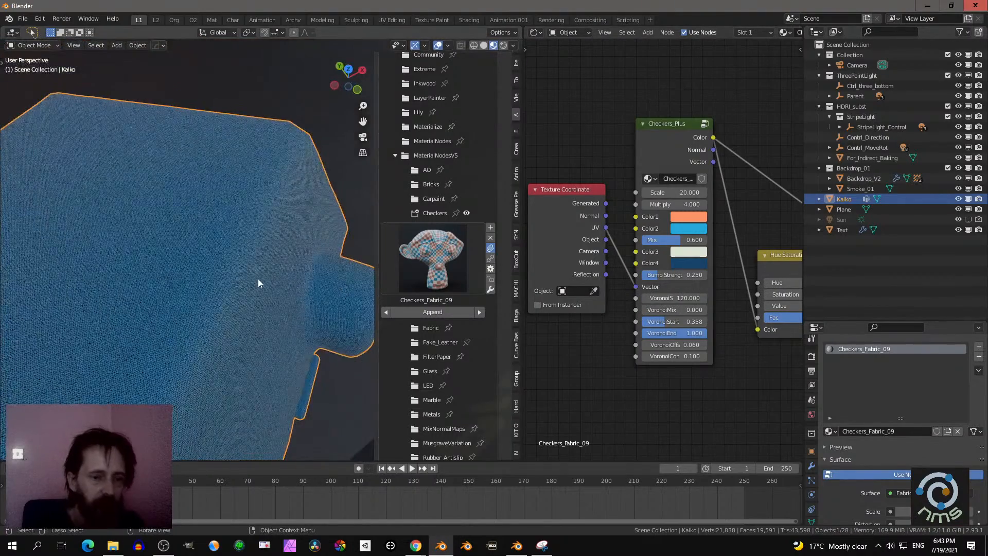
{"action": "scroll", "coordinate": [258, 279], "scroll_direction": "up", "scroll_amount": 4}
{"action": "scroll", "coordinate": [258, 278], "scroll_direction": "down", "scroll_amount": 4}
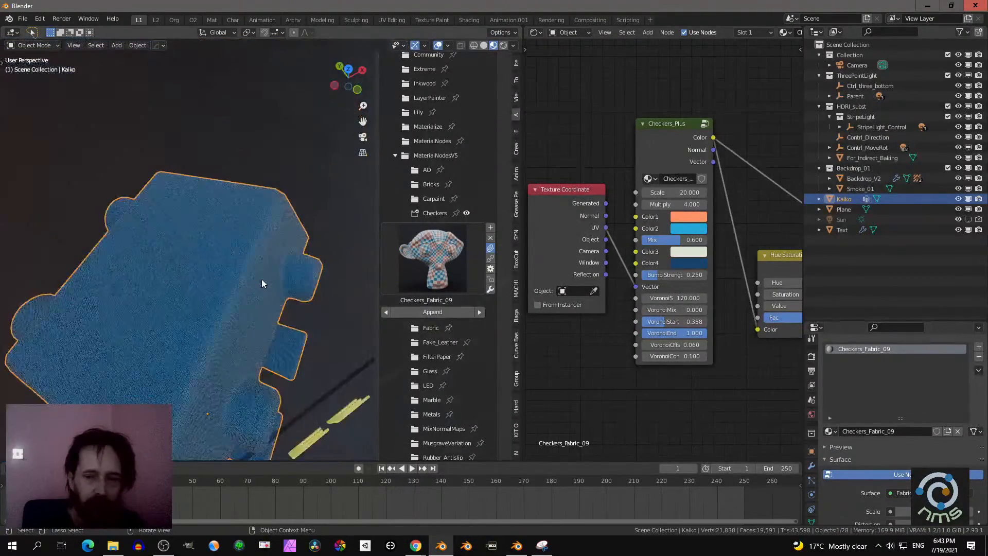
{"action": "middle_click_drag", "start_coordinate": [261, 278], "coordinate": [236, 260]}
{"action": "middle_click_drag", "start_coordinate": [714, 297], "coordinate": [650, 284]}
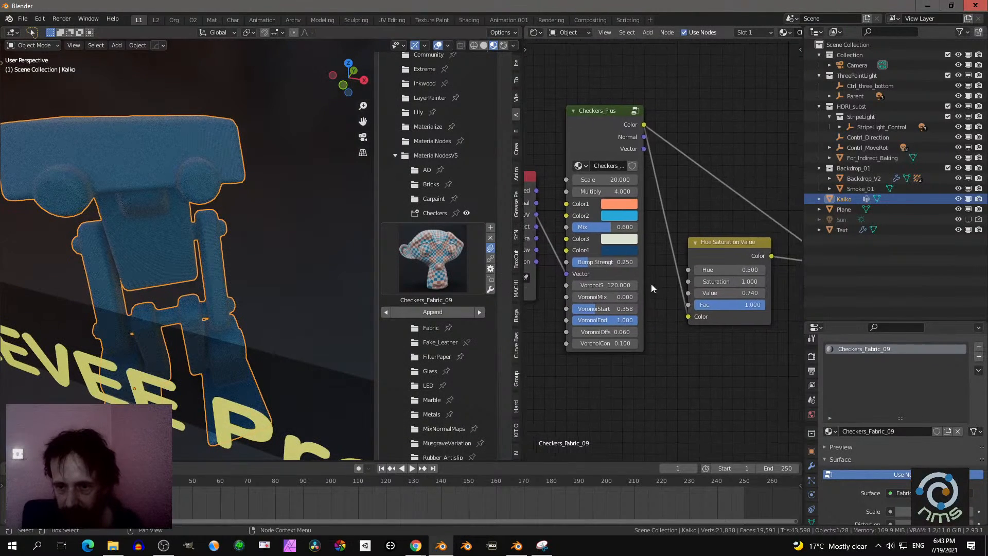
- Disconnect the Texture Coordinate link from the Checkers_Plus node's Vector input and inspect the checker pattern on the robot
{"action": "scroll", "coordinate": [649, 282], "scroll_direction": "down", "scroll_amount": 1}
{"action": "middle_click_drag", "start_coordinate": [217, 242], "coordinate": [159, 251]}
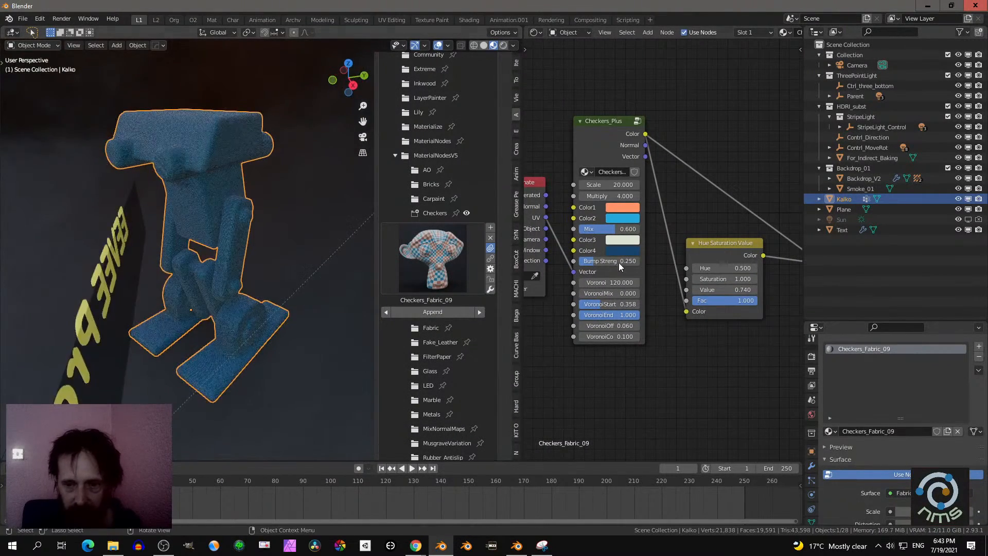
{"action": "mouse_move", "coordinate": [600, 233]}
{"action": "left_mouse_down"}
{"action": "mouse_move", "coordinate": [574, 226]}
{"action": "mouse_move", "coordinate": [597, 246]}
{"action": "mouse_move", "coordinate": [566, 245]}
{"action": "mouse_move", "coordinate": [611, 241]}
{"action": "left_mouse_up"}
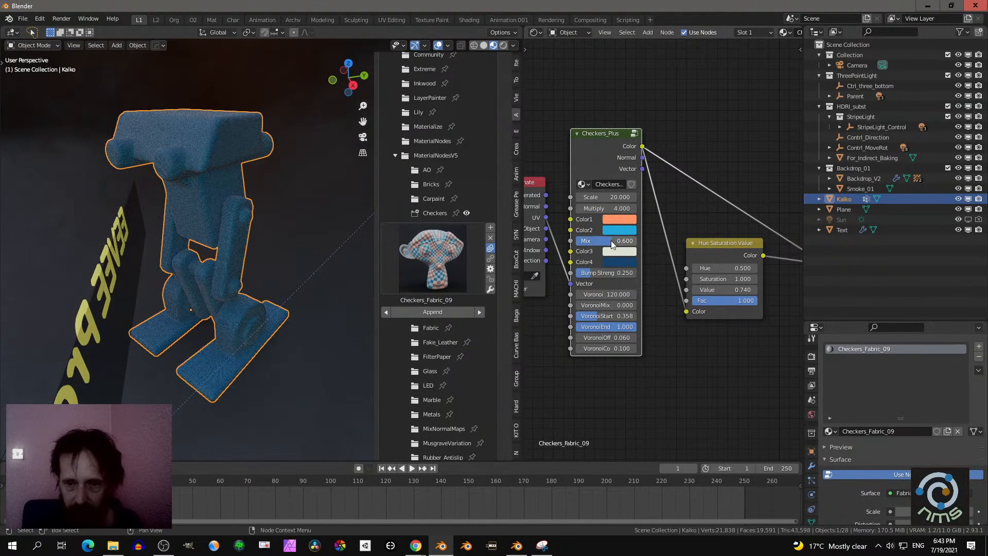
{"action": "middle_click_drag", "start_coordinate": [610, 264], "coordinate": [635, 271]}
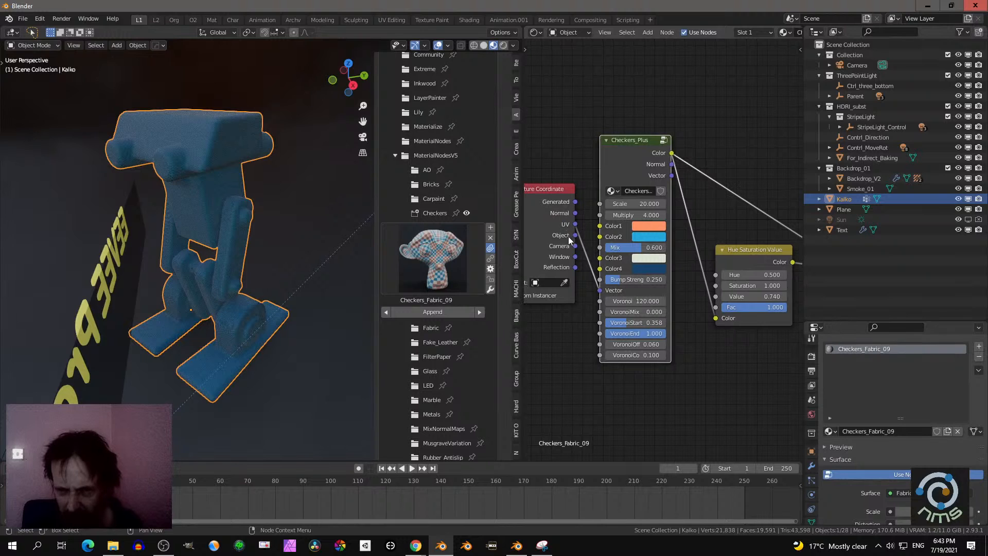
{"action": "left_click_drag", "start_coordinate": [599, 291], "coordinate": [580, 293]}
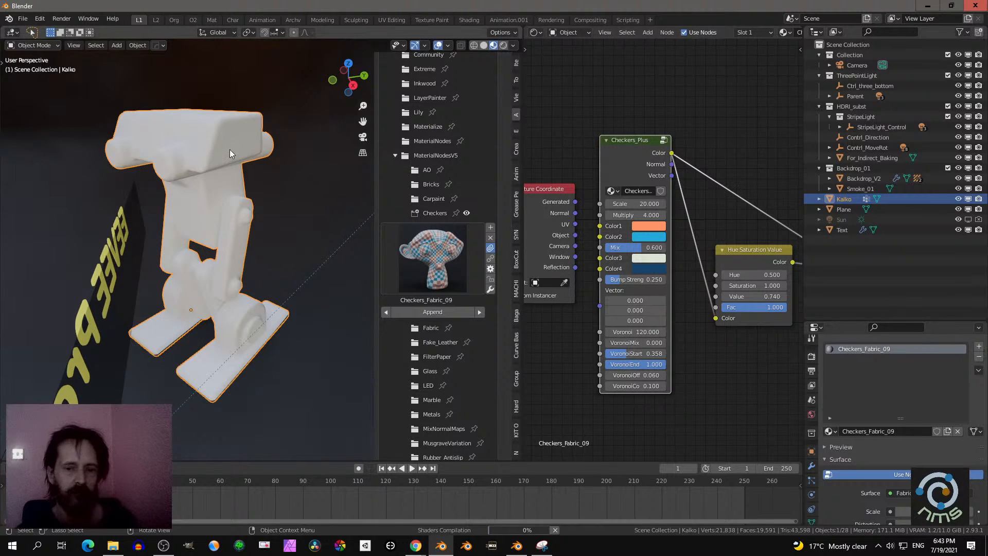
{"action": "middle_click_drag", "start_coordinate": [231, 149], "coordinate": [257, 156]}
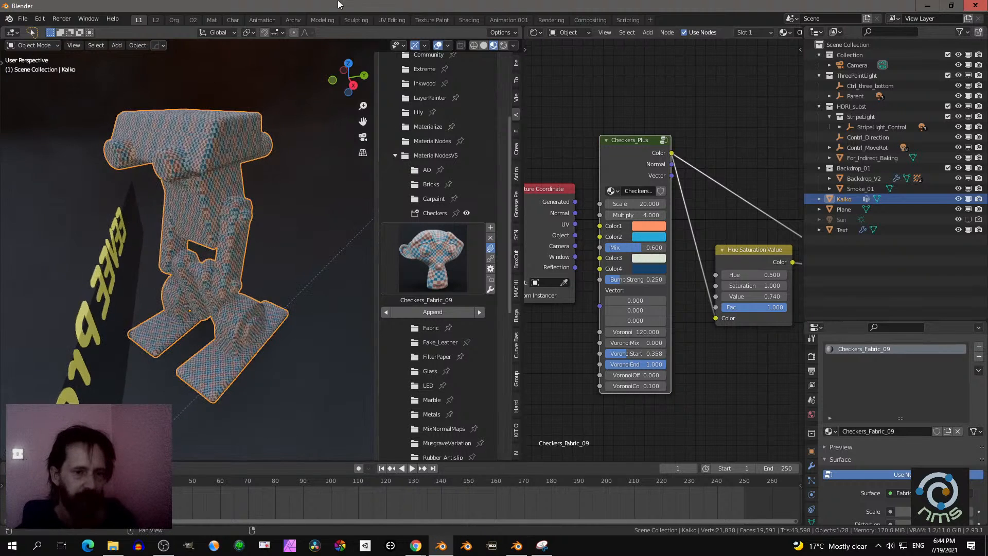
{"action": "middle_click_drag", "start_coordinate": [267, 150], "coordinate": [309, 196]}
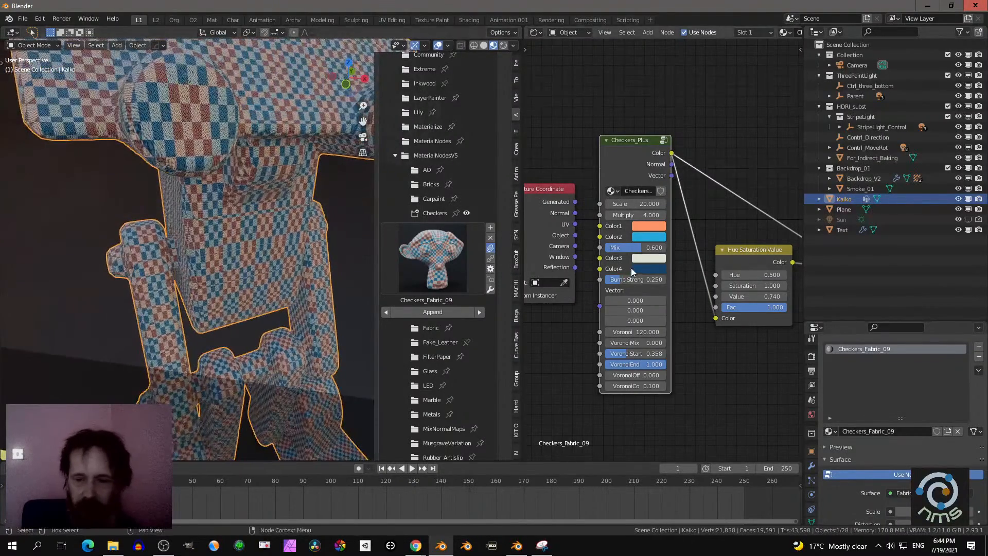
- Set the Checkers_Plus node's Multiply to 2 and view the checker pattern on top of the robot
{"action": "scroll", "coordinate": [662, 247], "scroll_direction": "up", "scroll_amount": 2}
{"action": "mouse_move", "coordinate": [663, 247]}
{"action": "left_mouse_down"}
{"action": "mouse_move", "coordinate": [630, 247]}
{"action": "mouse_move", "coordinate": [656, 244]}
{"action": "left_mouse_up"}
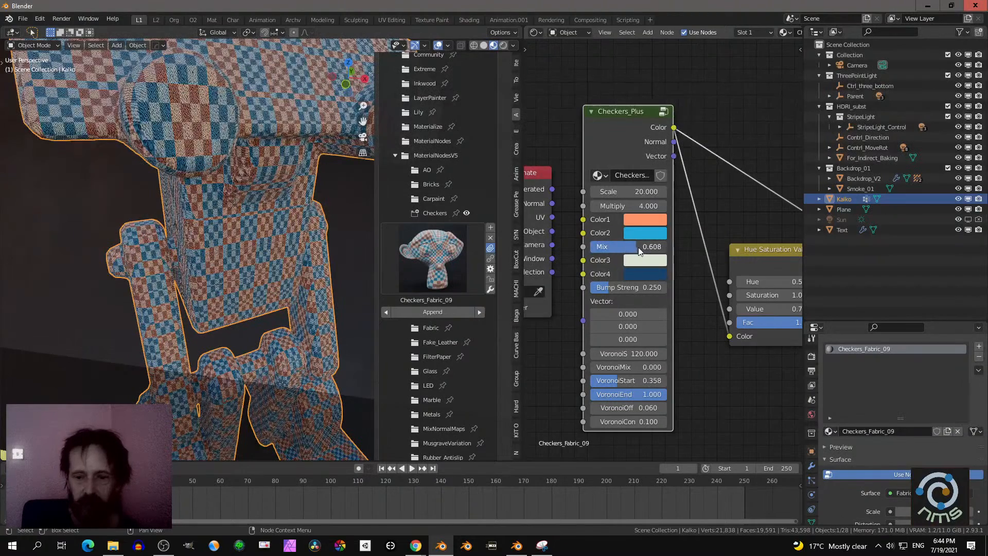
{"action": "left_click", "coordinate": [619, 206]}
{"action": "type", "text": "2"}
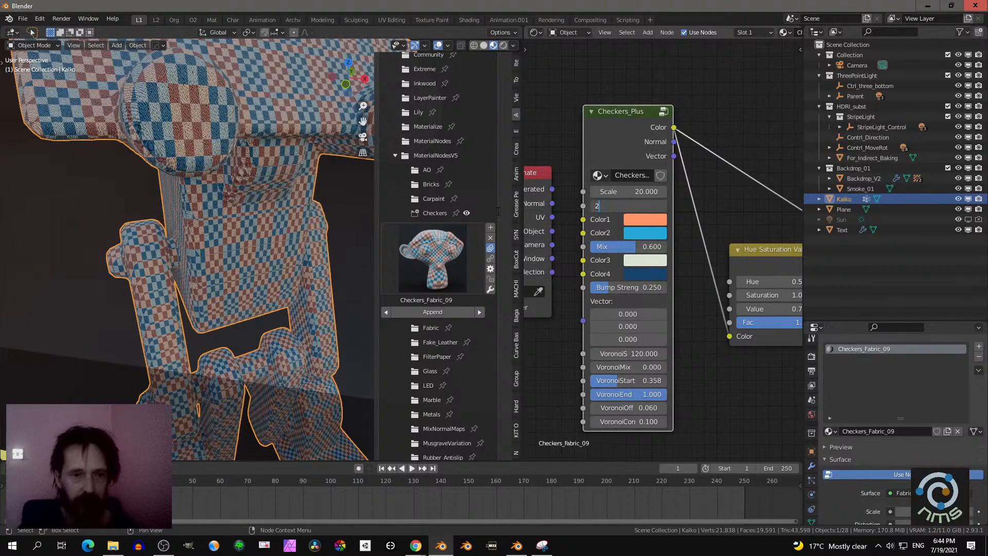
{"action": "key", "text": "Return"}
{"action": "middle_click_drag", "start_coordinate": [307, 201], "coordinate": [290, 276]}
{"action": "scroll", "coordinate": [289, 277], "scroll_direction": "up", "scroll_amount": 2}
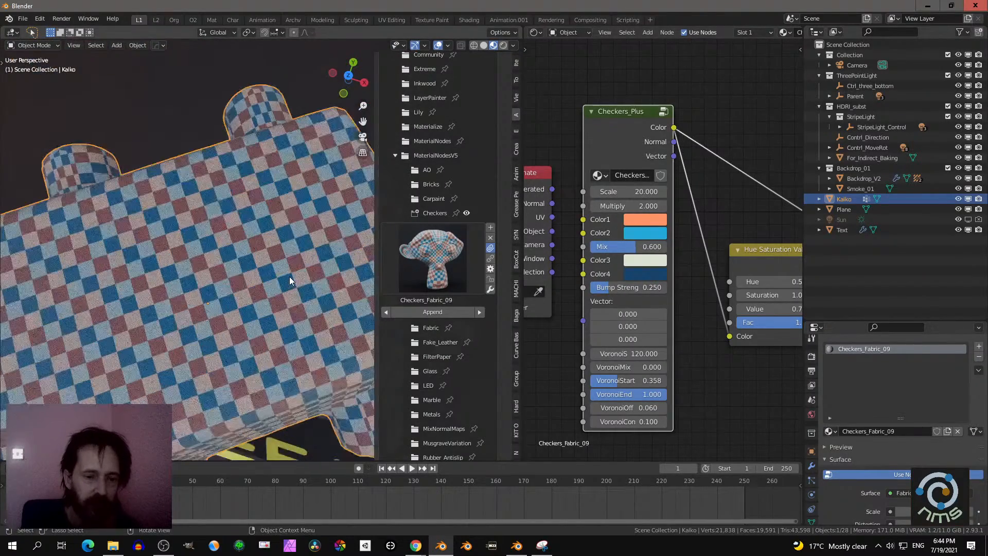
- Try a Multiply value of 1 on the Checkers_Plus node, then return it to 2
{"action": "left_click", "coordinate": [619, 206]}
{"action": "type", "text": "1"}
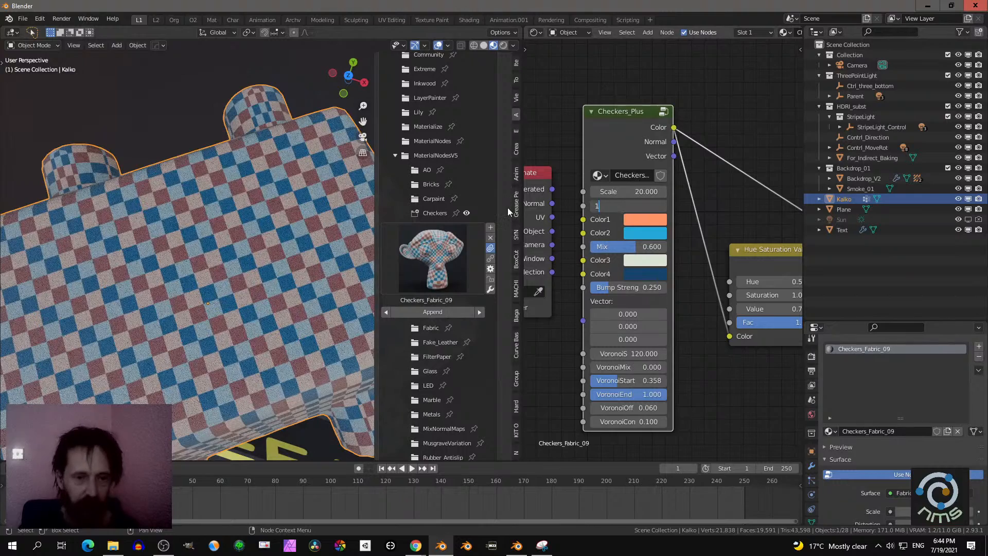
{"action": "key", "text": "Return"}
{"action": "left_click", "coordinate": [628, 206]}
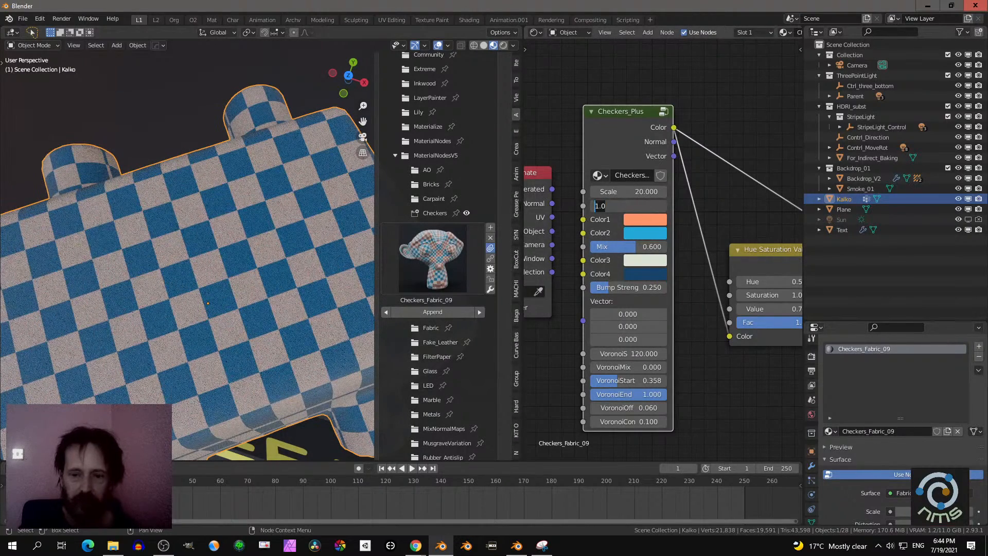
{"action": "type", "text": "2"}
{"action": "key", "text": "Return"}
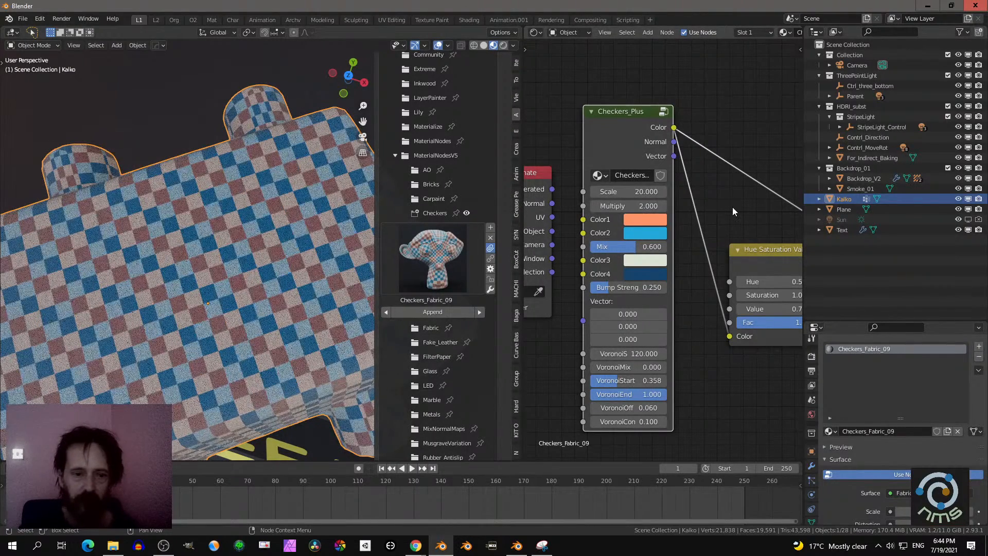
- Try Multiply values of 3 and 4 on the Checkers_Plus node to compare the checker patterns
{"action": "left_click", "coordinate": [622, 209]}
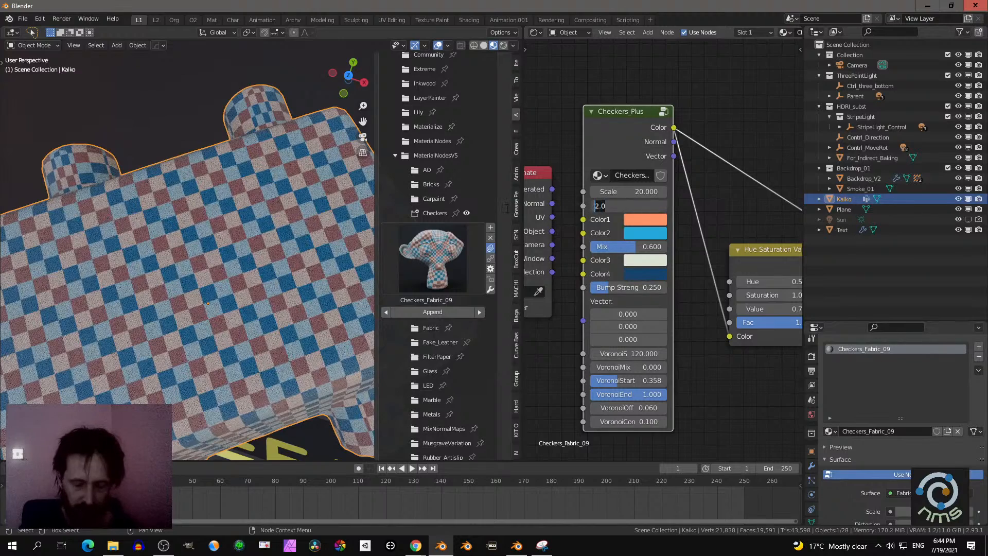
{"action": "type", "text": "3"}
{"action": "key", "text": "Return"}
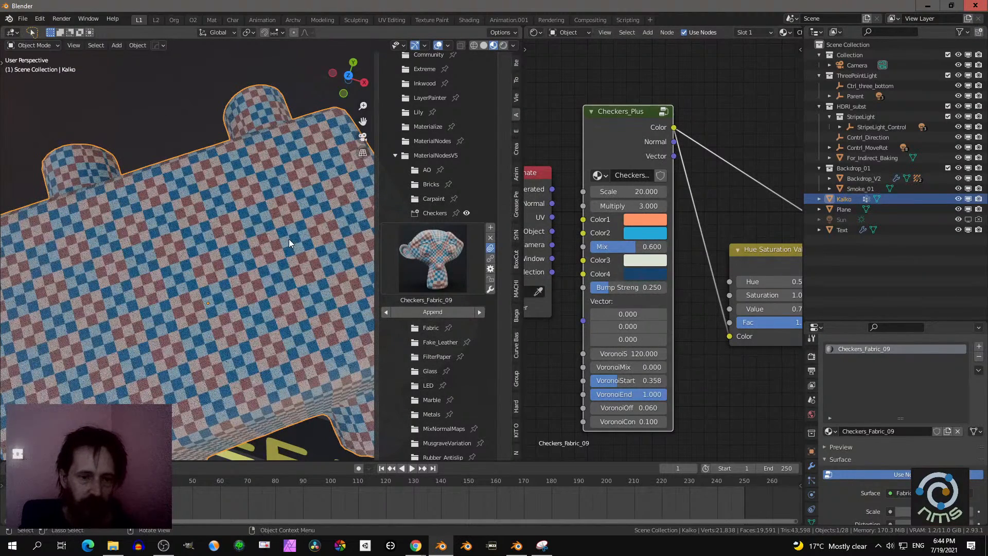
{"action": "left_click", "coordinate": [627, 207]}
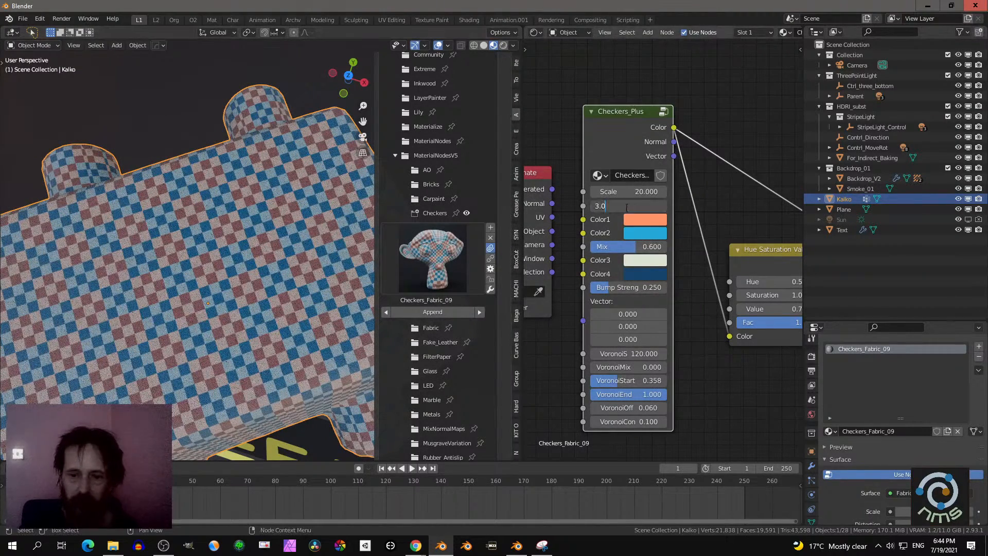
{"action": "type", "text": "4"}
{"action": "key", "text": "Return"}
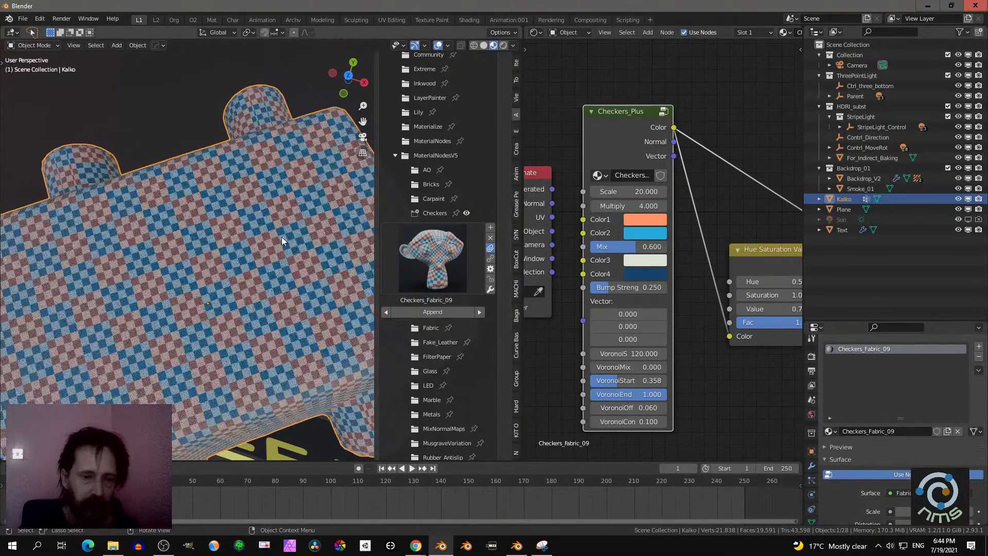
- Set the Checkers_Plus node's Multiply to 5 and try out a different Scale, cancelling the Scale change
{"action": "left_click", "coordinate": [627, 206]}
{"action": "type", "text": "5"}
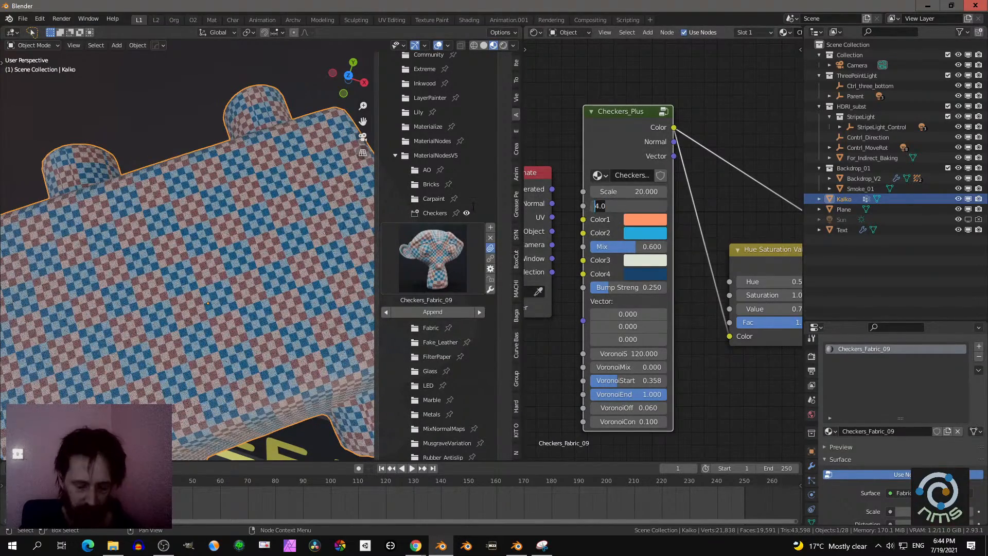
{"action": "key", "text": "Return"}
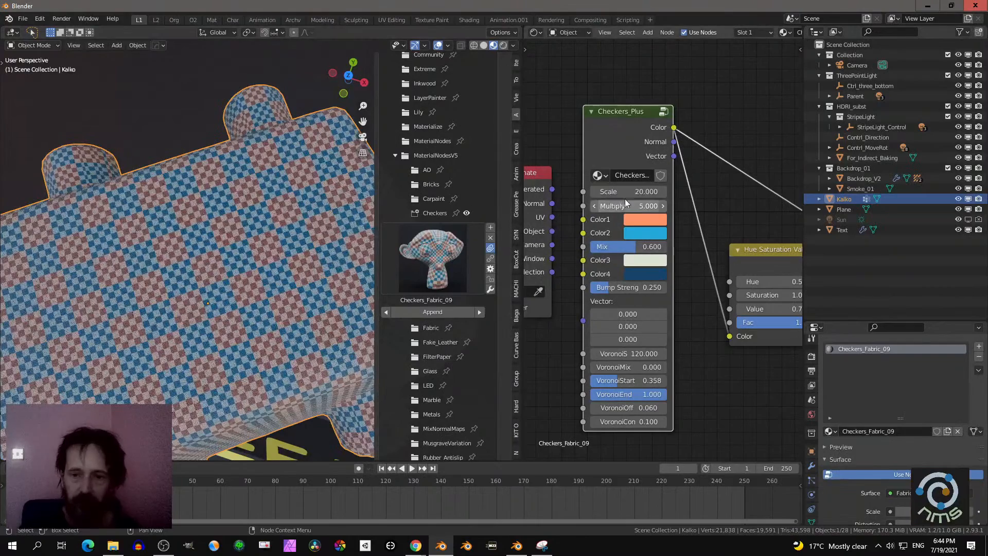
{"action": "left_click_drag", "start_coordinate": [628, 192], "coordinate": [706, 193]}
{"action": "key", "text": "Escape"}
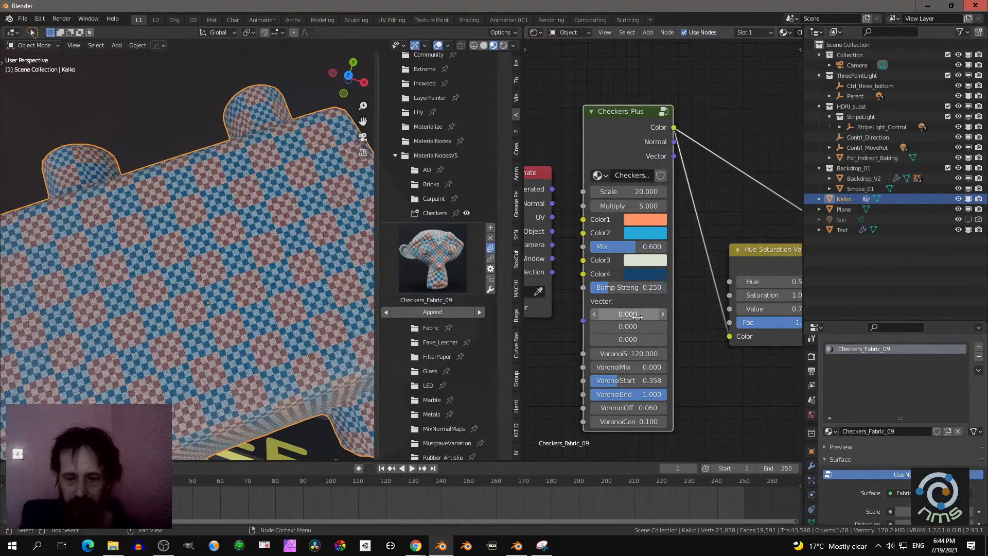
- Raise the brightness of the Checkers_Plus node's Color3 to 1.000 and darken Color4 to black
{"action": "left_click", "coordinate": [650, 260]}
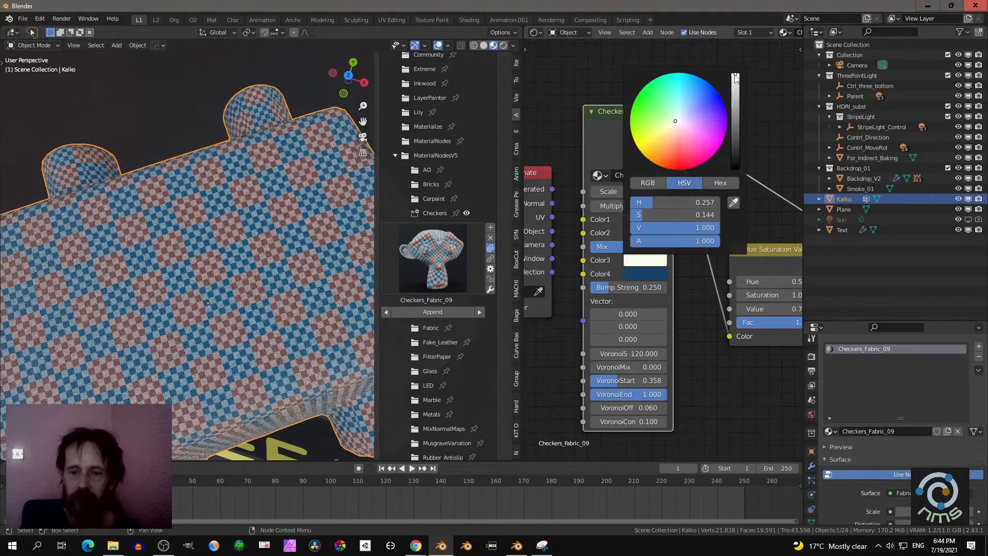
{"action": "left_click", "coordinate": [652, 277]}
{"action": "left_click_drag", "start_coordinate": [736, 143], "coordinate": [735, 182]}
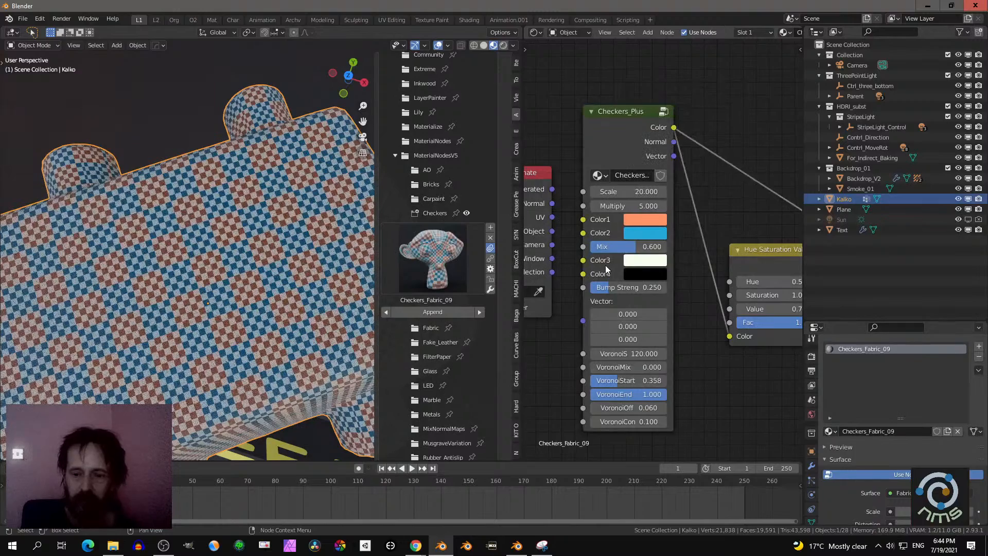
- Set the Checkers_Plus node's Mix to 0.500 and view the whole robot from the front
{"action": "mouse_move", "coordinate": [617, 252]}
{"action": "left_mouse_down"}
{"action": "mouse_move", "coordinate": [571, 252]}
{"action": "mouse_move", "coordinate": [667, 246]}
{"action": "mouse_move", "coordinate": [600, 247]}
{"action": "mouse_move", "coordinate": [628, 246]}
{"action": "left_mouse_up"}
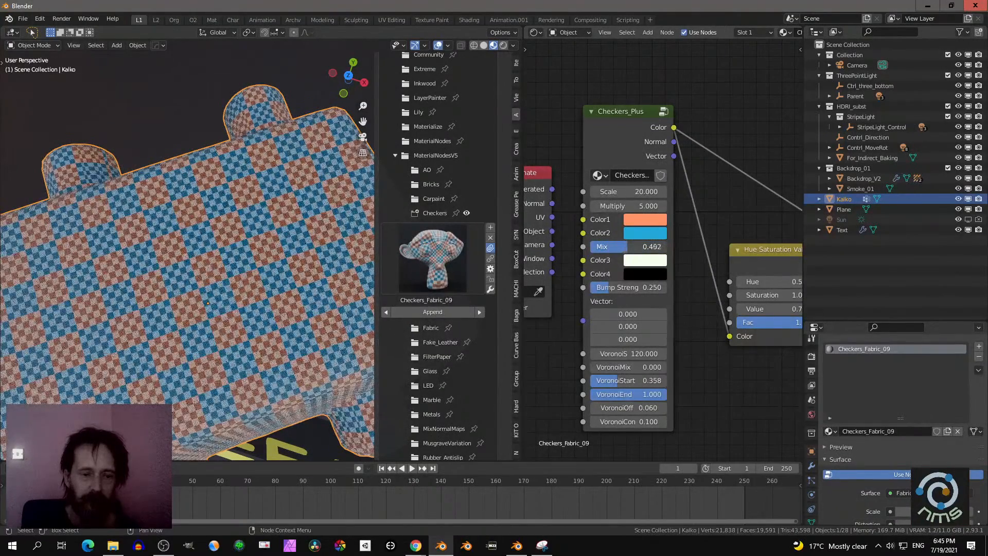
{"action": "scroll", "coordinate": [226, 222], "scroll_direction": "down", "scroll_amount": 8}
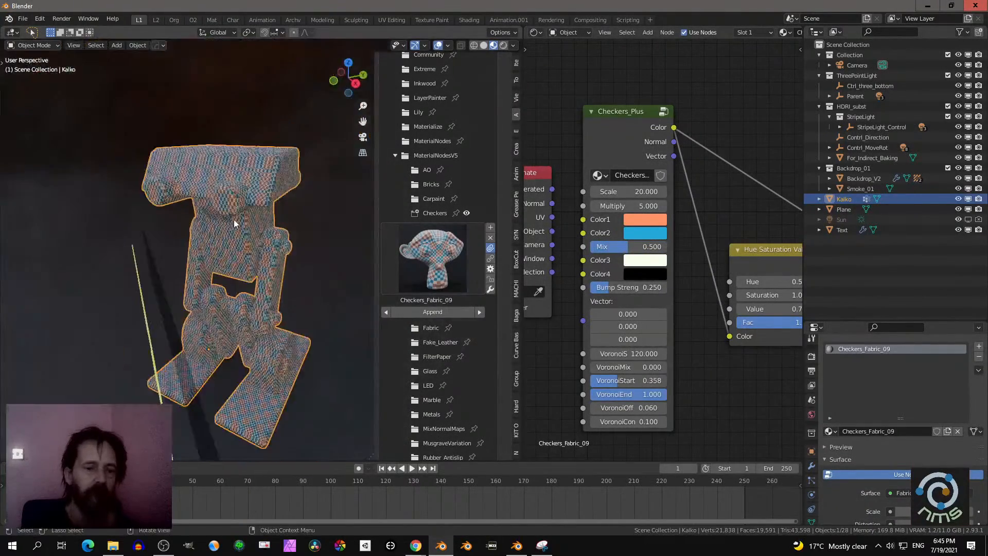
{"action": "middle_click_drag", "start_coordinate": [234, 220], "coordinate": [303, 221]}
- Apply the Fabric_Red_Satin3 material from the Fabric subcategory of MaterialNodesV5 to the robot
{"action": "left_click", "coordinate": [443, 249]}
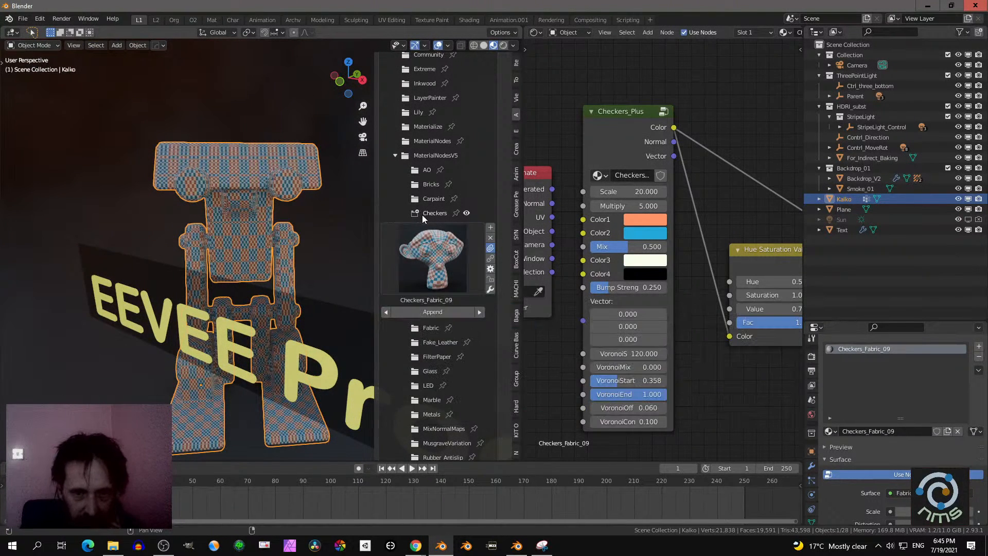
{"action": "left_click", "coordinate": [429, 327]}
{"action": "left_click", "coordinate": [421, 269]}
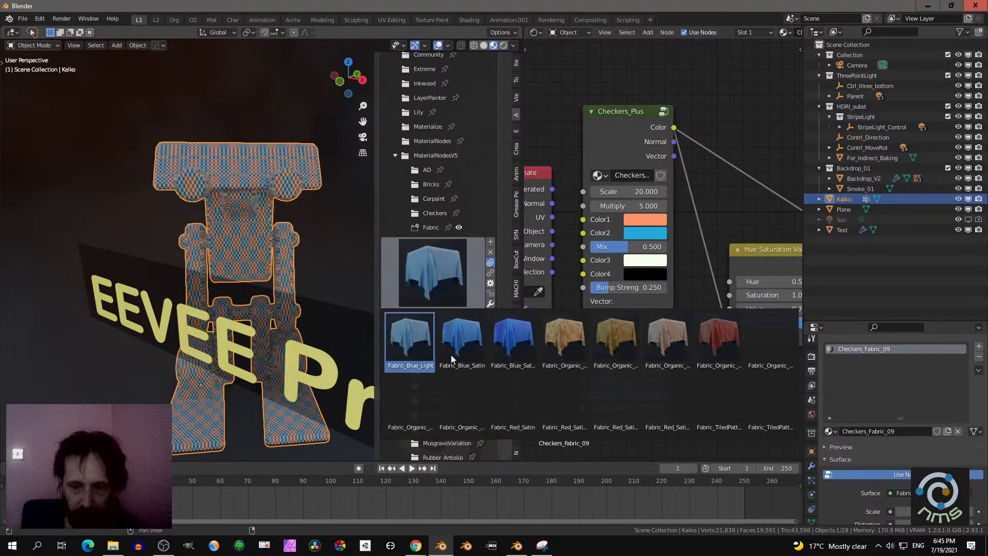
{"action": "left_click", "coordinate": [618, 403]}
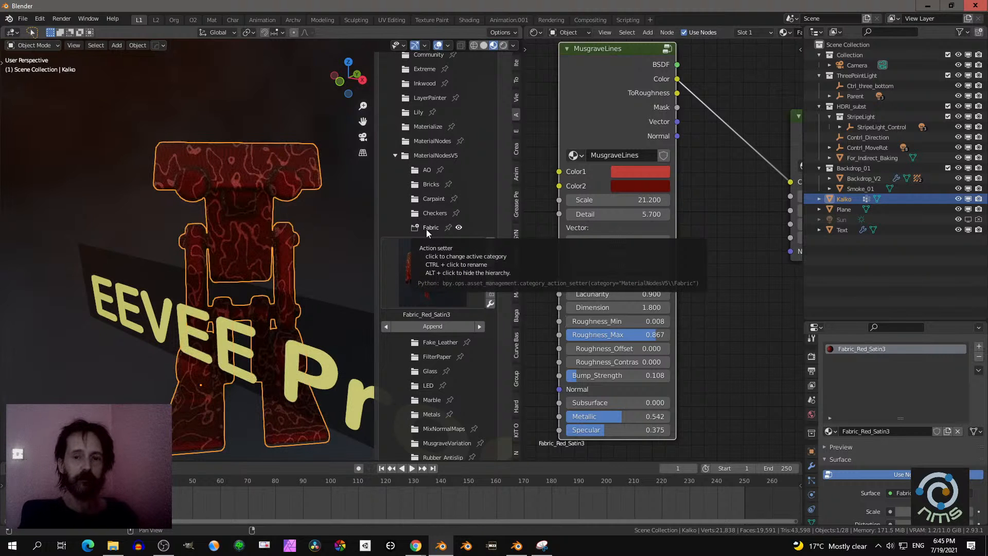
- Examine the MusgraveLines node settings and the red satin fabric's line pattern and weave up close on the robot
{"action": "scroll", "coordinate": [667, 184], "scroll_direction": "down", "scroll_amount": 6}
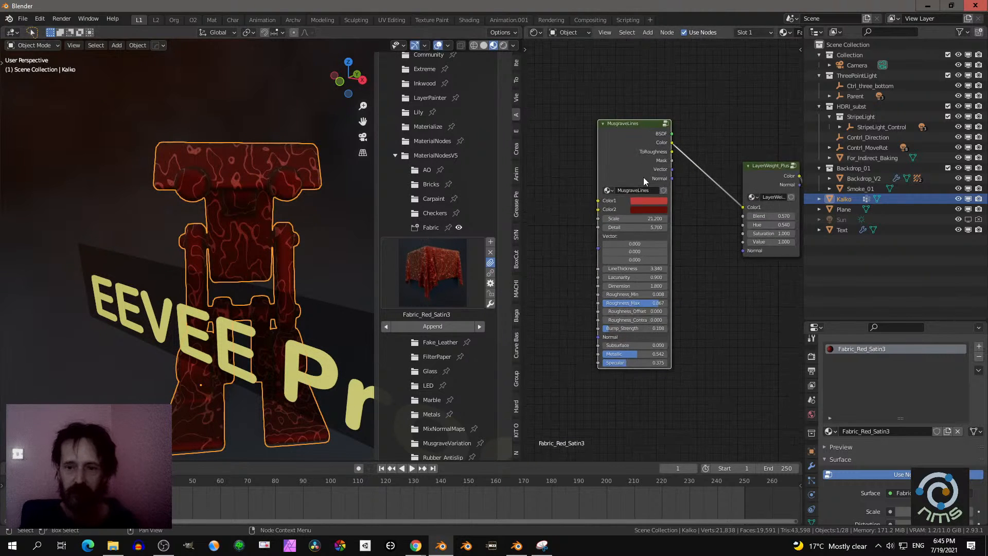
{"action": "middle_click_drag", "start_coordinate": [644, 180], "coordinate": [674, 198]}
{"action": "scroll", "coordinate": [650, 207], "scroll_direction": "up", "scroll_amount": 3}
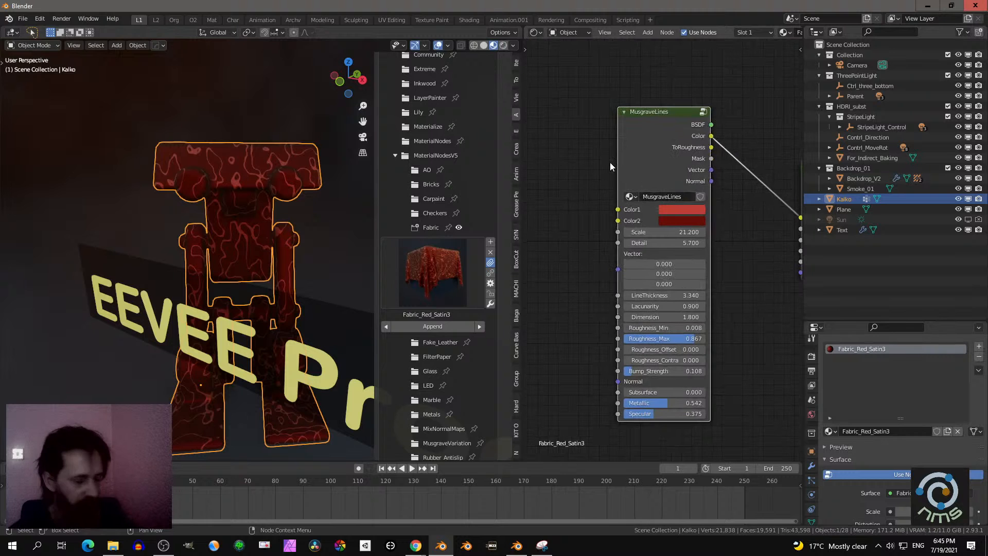
{"action": "middle_click_drag", "start_coordinate": [609, 163], "coordinate": [618, 163]}
{"action": "key", "text": "shift+a"}
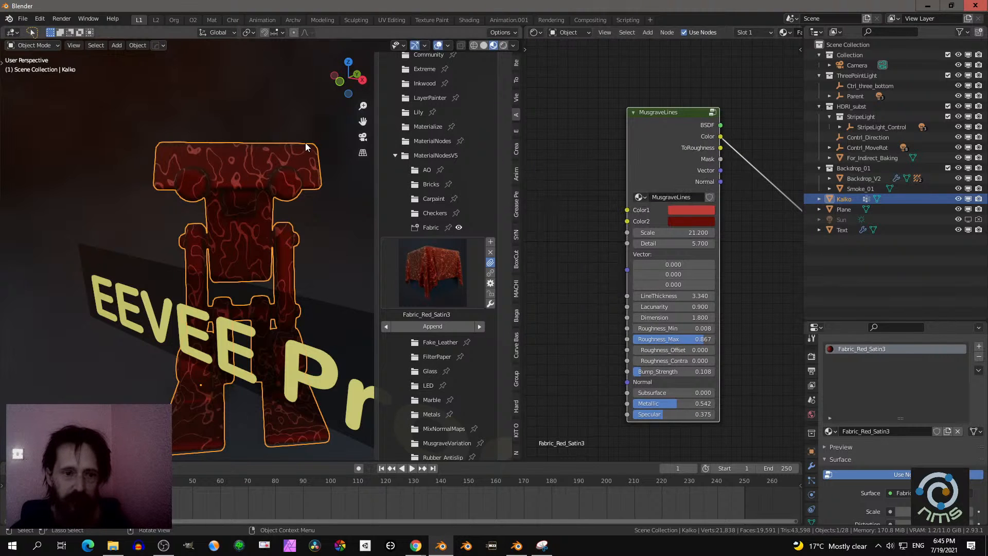
{"action": "middle_click_drag", "start_coordinate": [235, 200], "coordinate": [211, 225]}
{"action": "scroll", "coordinate": [211, 225], "scroll_direction": "up", "scroll_amount": 8}
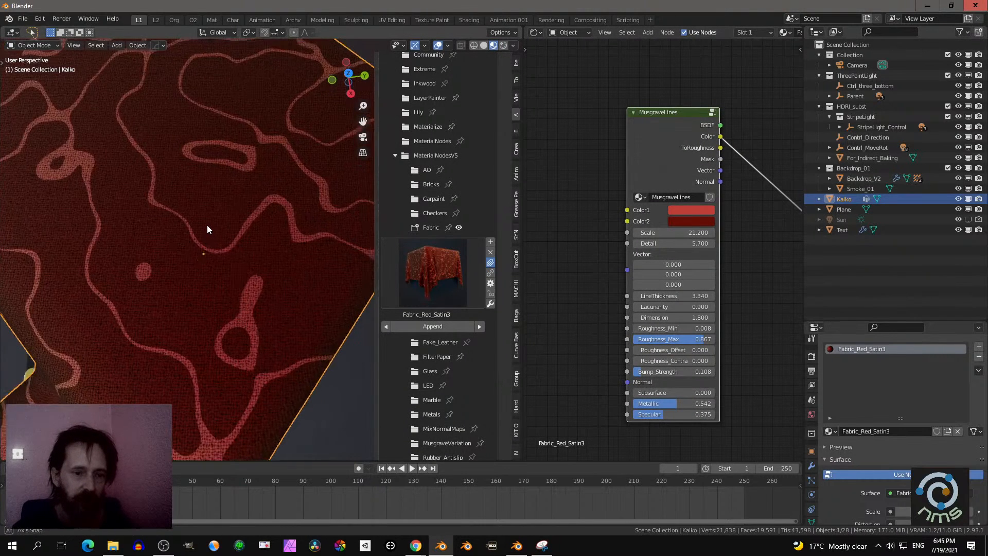
{"action": "scroll", "coordinate": [209, 252], "scroll_direction": "down", "scroll_amount": 6}
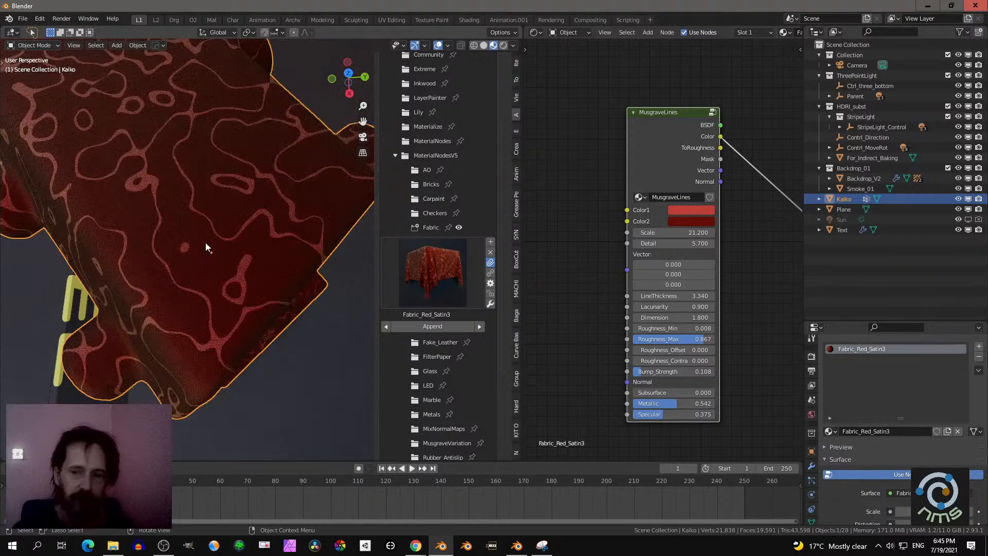
{"action": "scroll", "coordinate": [517, 288], "scroll_direction": "down", "scroll_amount": 2}
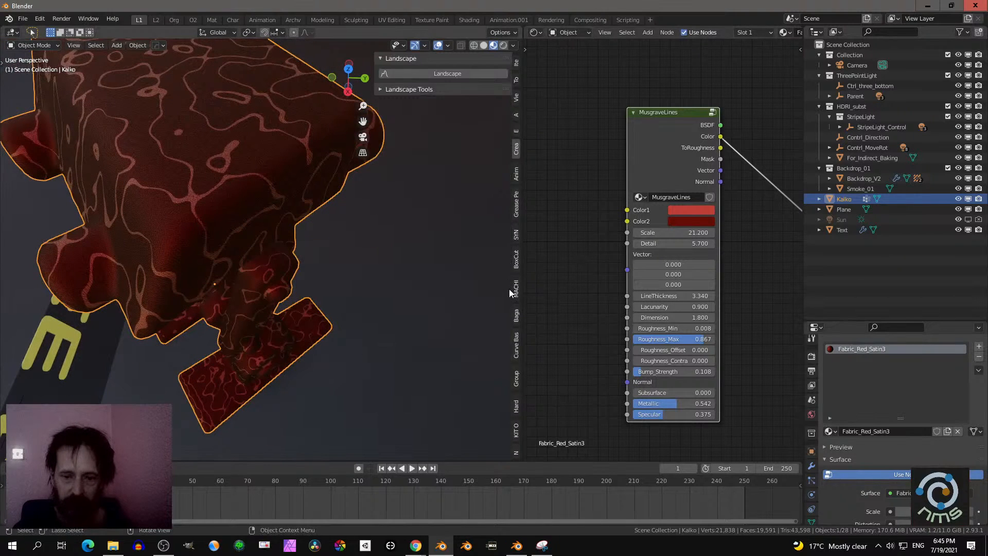
{"action": "scroll", "coordinate": [463, 247], "scroll_direction": "up", "scroll_amount": 5}
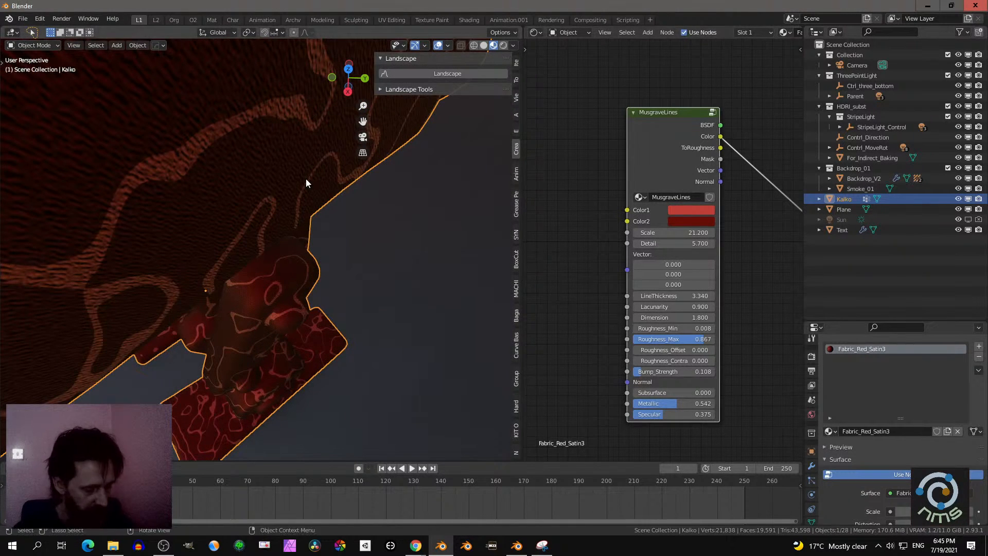
- Hide the 3D viewport's sidebar and make room in front of the MusgraveLines node's inputs
{"action": "key", "text": "n"}
{"action": "middle_click_drag", "start_coordinate": [595, 221], "coordinate": [625, 208]}
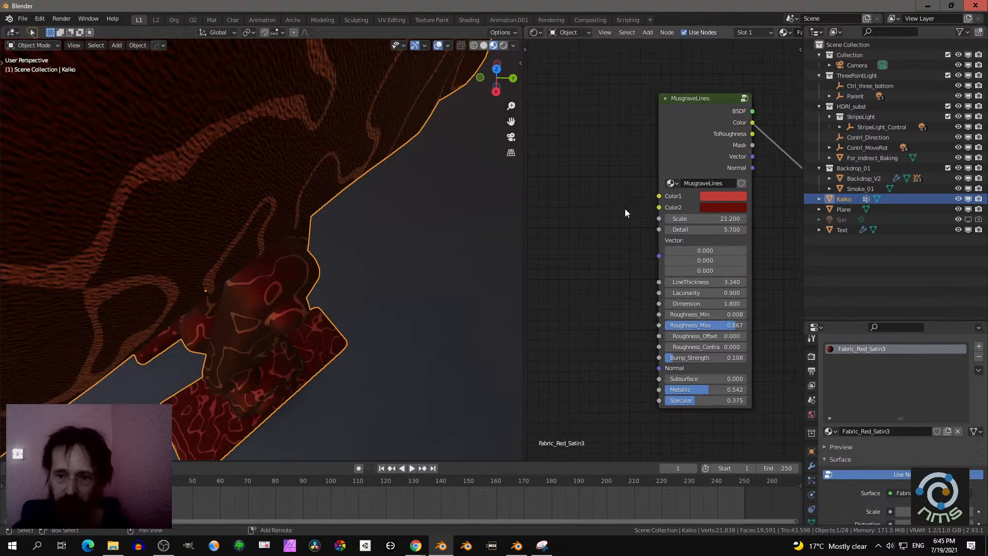
{"action": "key", "text": "shift+a"}
{"action": "key", "text": "Escape"}
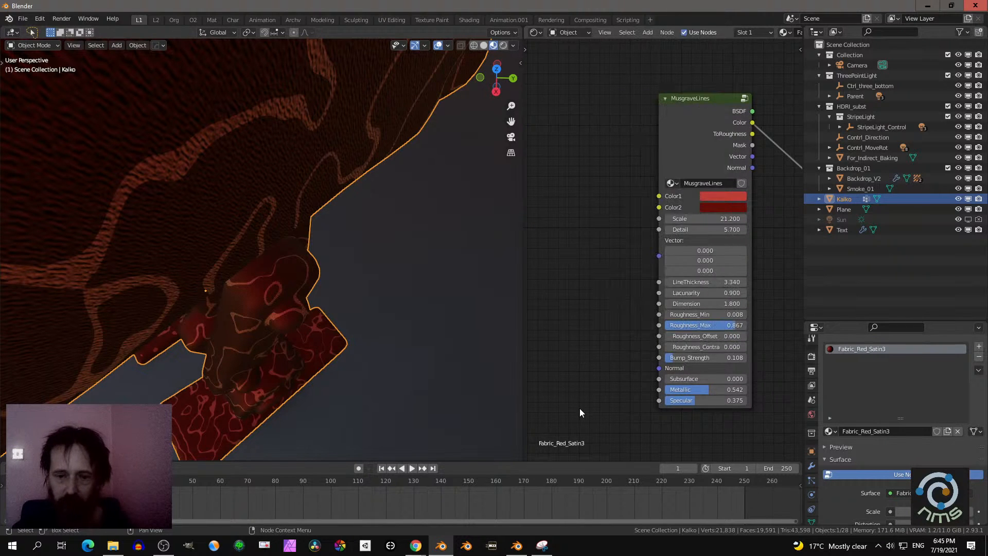
- Add a Voronoi_Wave_Diff node from MaterialNodesV5_2 and place it in front of the MusgraveLines node
{"action": "middle_click_drag", "start_coordinate": [292, 217], "coordinate": [310, 233]}
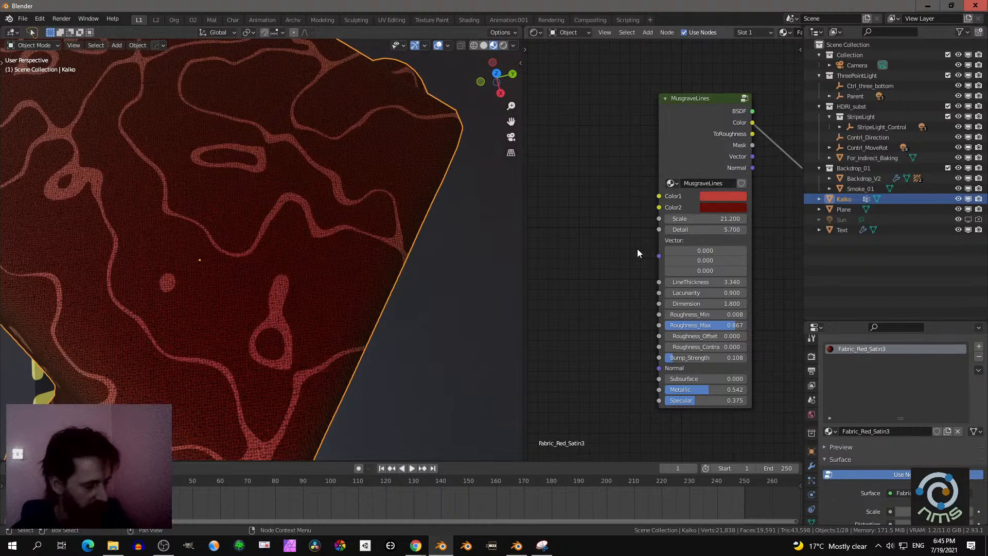
{"action": "key", "text": "shift+a"}
{"action": "mouse_move", "coordinate": [613, 380]}
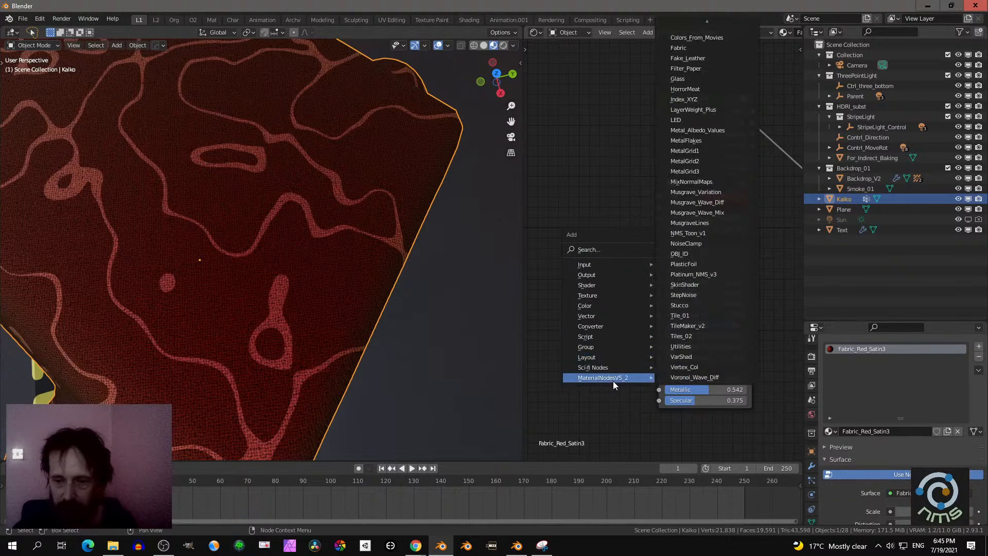
{"action": "left_click", "coordinate": [701, 378]}
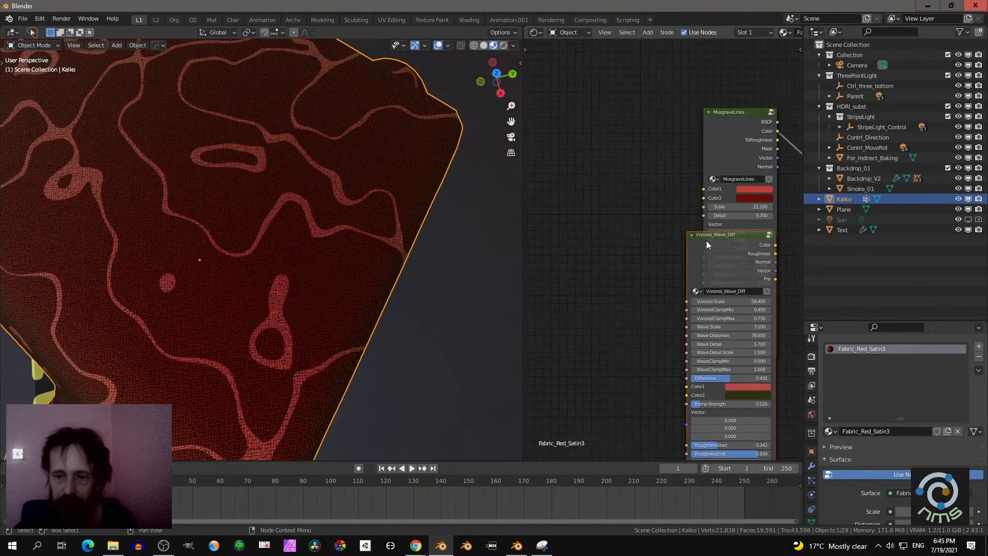
{"action": "left_click", "coordinate": [581, 109]}
{"action": "scroll", "coordinate": [586, 130], "scroll_direction": "up", "scroll_amount": 2}
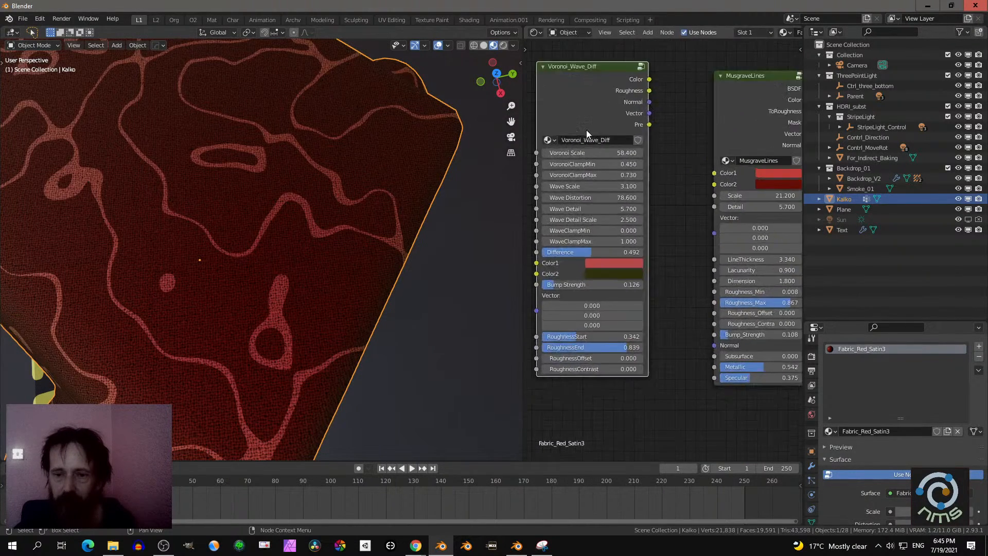
- Set the Voronoi_Wave_Diff node's Color1 to blue and its Color2 to the red sampled from the MusgraveLines node's Color1
{"action": "middle_click_drag", "start_coordinate": [586, 130], "coordinate": [596, 179]}
{"action": "mouse_move", "coordinate": [627, 114]}
{"action": "left_mouse_down"}
{"action": "mouse_move", "coordinate": [694, 227]}
{"action": "mouse_move", "coordinate": [647, 214]}
{"action": "mouse_move", "coordinate": [641, 182]}
{"action": "mouse_move", "coordinate": [621, 159]}
{"action": "left_mouse_up"}
{"action": "left_click", "coordinate": [591, 299]}
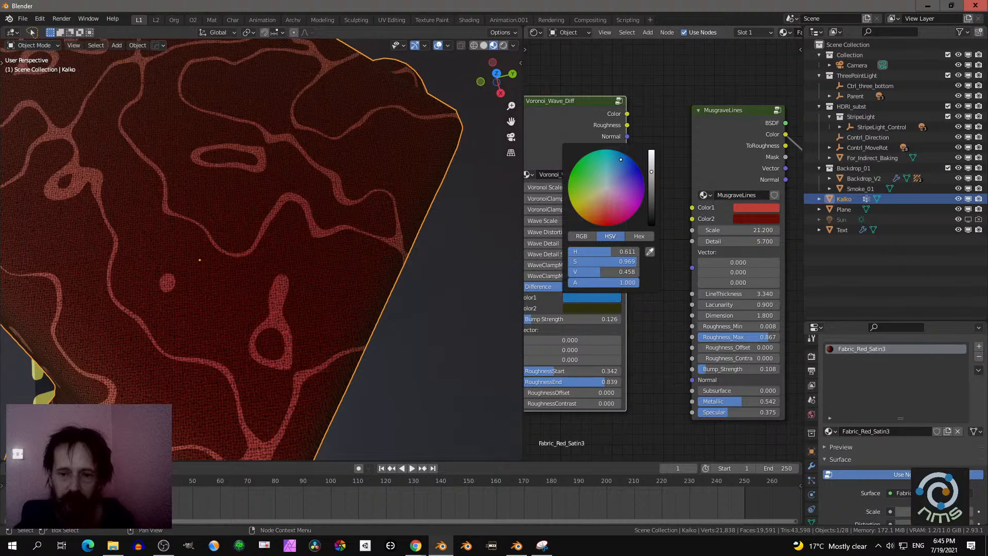
{"action": "left_click", "coordinate": [615, 309]}
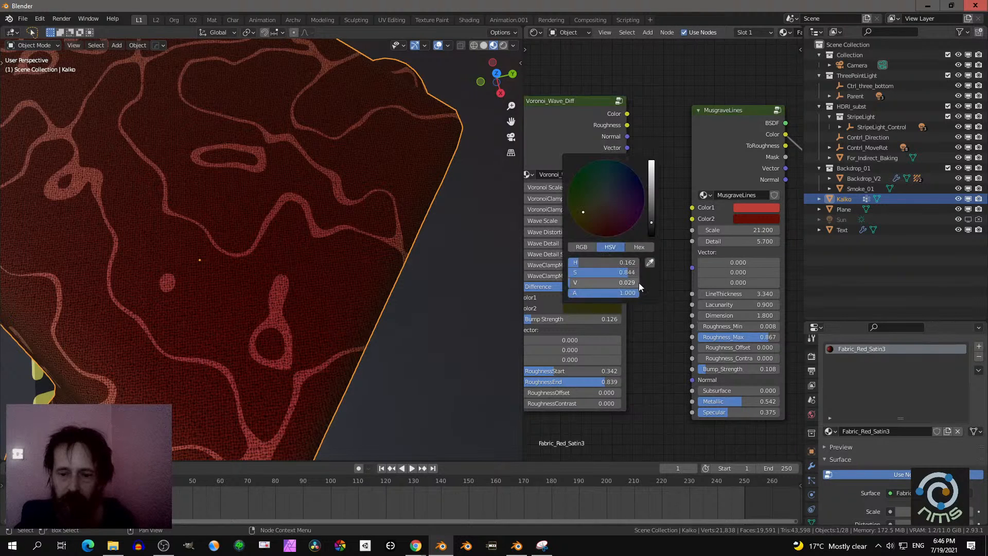
{"action": "left_click", "coordinate": [650, 262]}
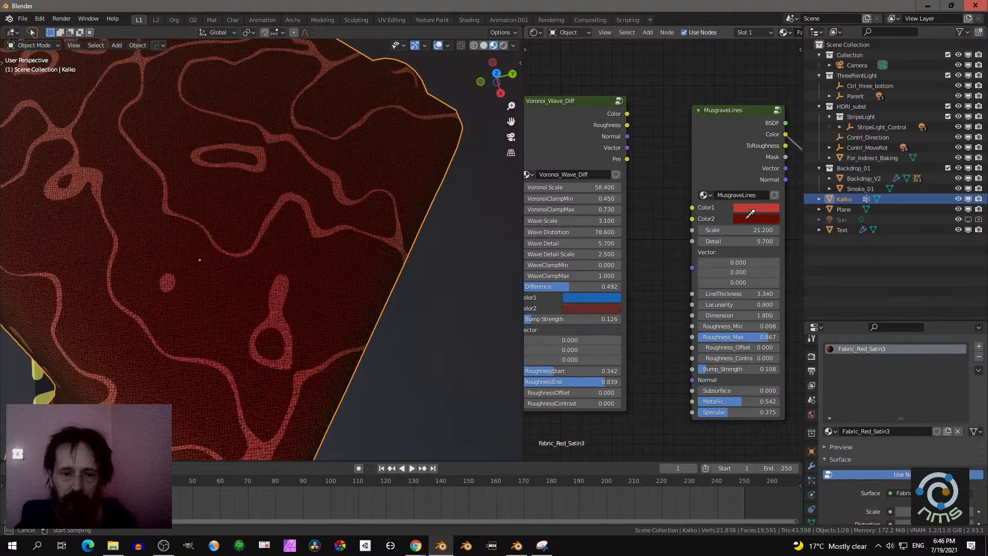
{"action": "left_click", "coordinate": [750, 204]}
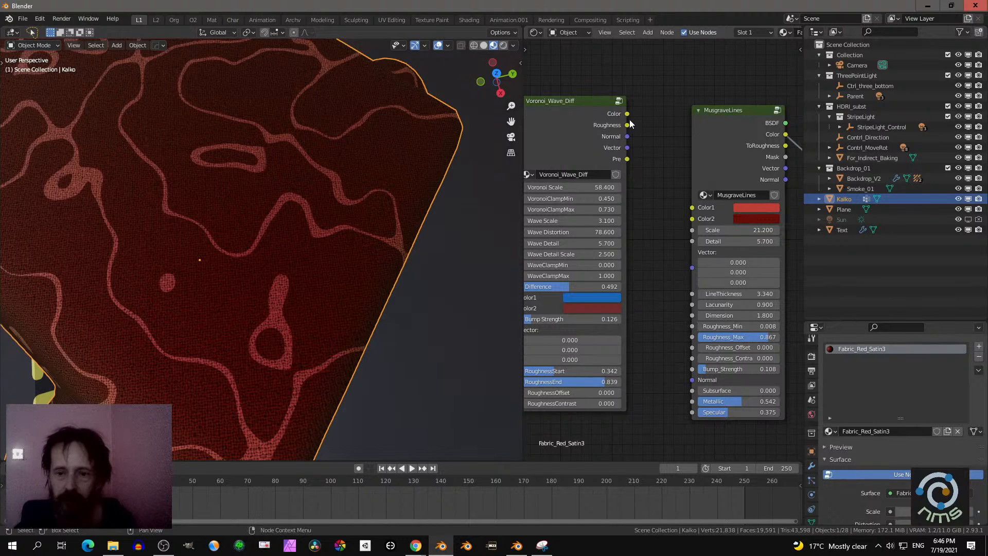
- Connect the Voronoi_Wave_Diff node's Color output to the MusgraveLines node's Color1 input
{"action": "left_click_drag", "start_coordinate": [628, 126], "coordinate": [691, 207]}
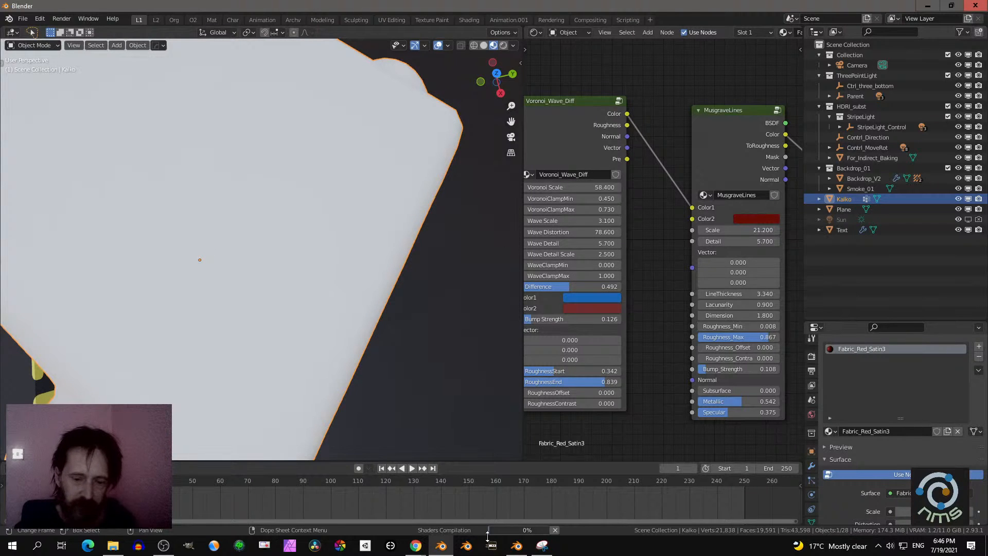
{"action": "mouse_move", "coordinate": [506, 532]}
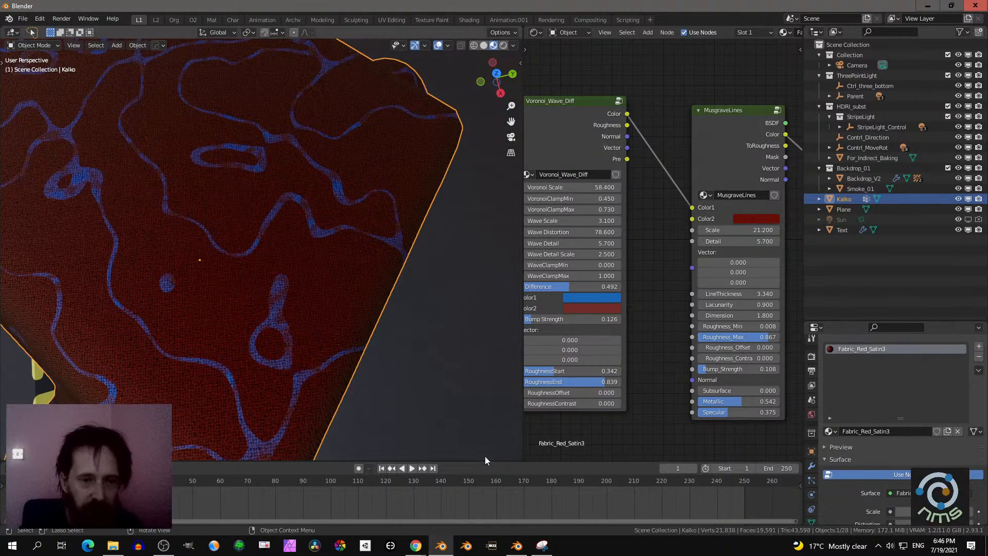
- Examine the line pattern and weave on the robot up close and from several sides
{"action": "scroll", "coordinate": [455, 359], "scroll_direction": "down", "scroll_amount": 7}
{"action": "middle_click_drag", "start_coordinate": [391, 283], "coordinate": [456, 276]}
{"action": "scroll", "coordinate": [373, 304], "scroll_direction": "up", "scroll_amount": 8}
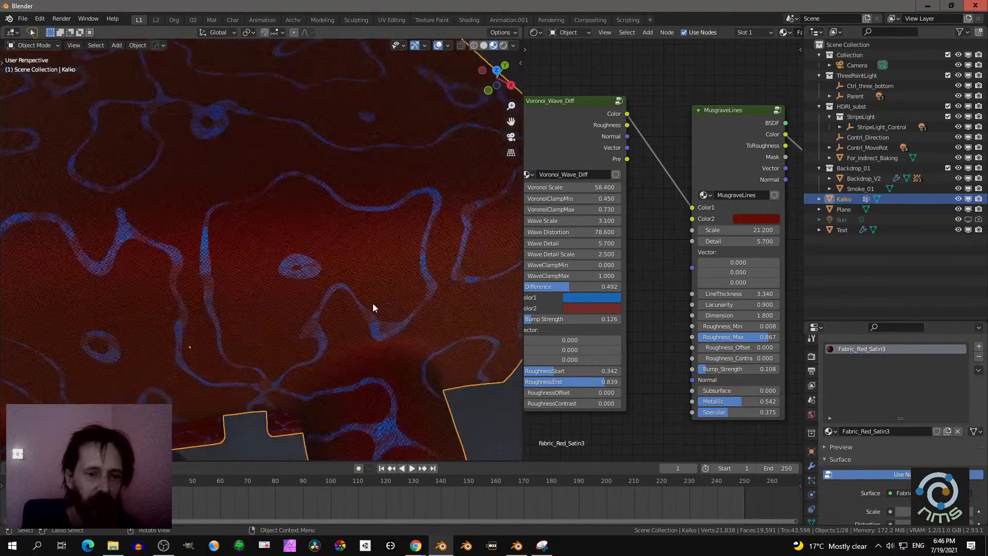
{"action": "middle_click_drag", "start_coordinate": [373, 304], "coordinate": [365, 301]}
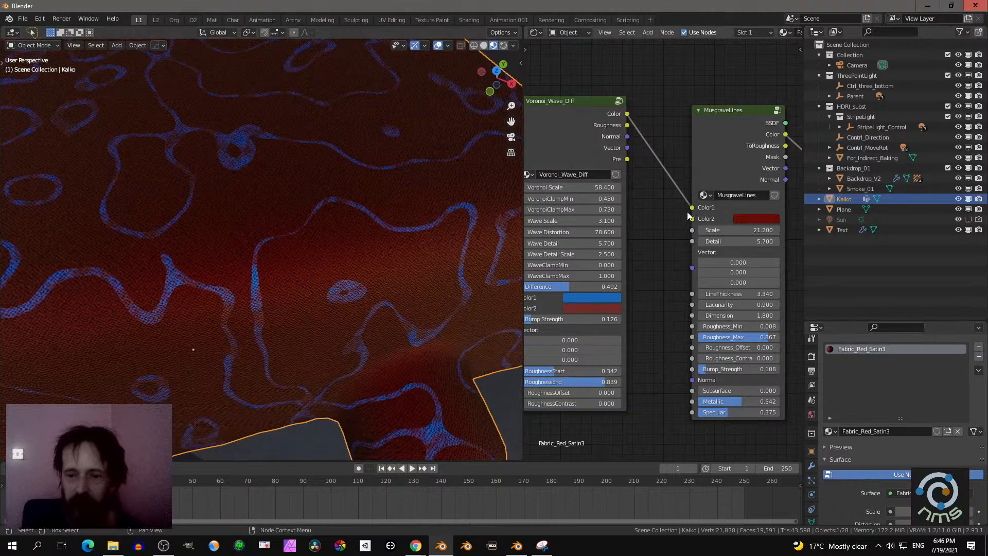
{"action": "mouse_move", "coordinate": [688, 210]}
{"action": "left_mouse_down"}
{"action": "mouse_move", "coordinate": [672, 201]}
{"action": "mouse_move", "coordinate": [692, 207]}
{"action": "left_mouse_up"}
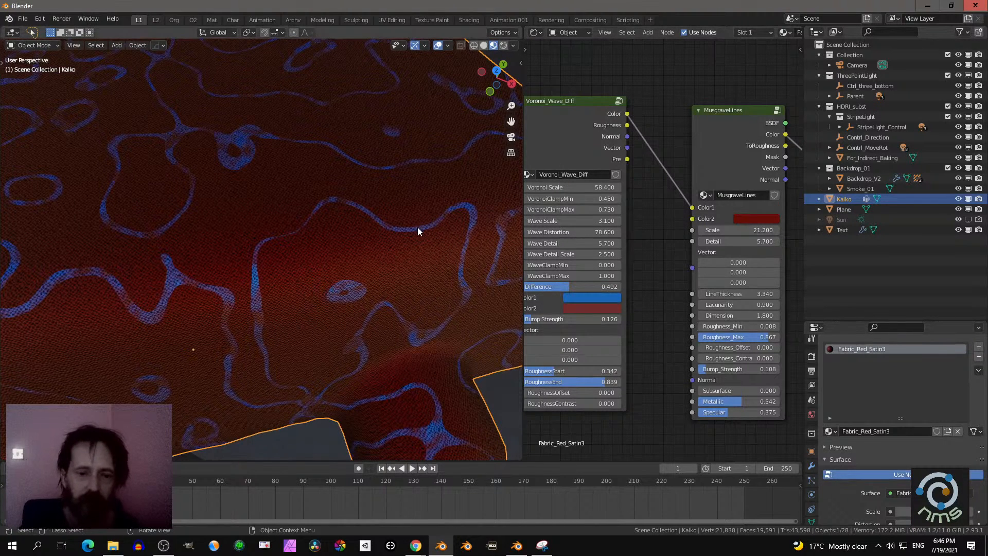
{"action": "scroll", "coordinate": [418, 227], "scroll_direction": "down", "scroll_amount": 4}
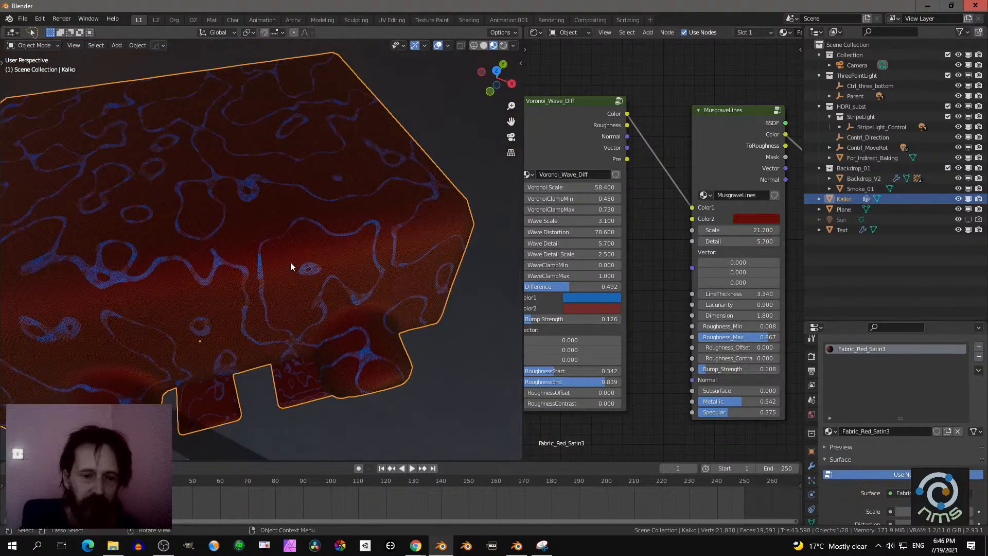
{"action": "middle_click_drag", "start_coordinate": [353, 247], "coordinate": [640, 282]}
{"action": "scroll", "coordinate": [546, 298], "scroll_direction": "down", "scroll_amount": 2}
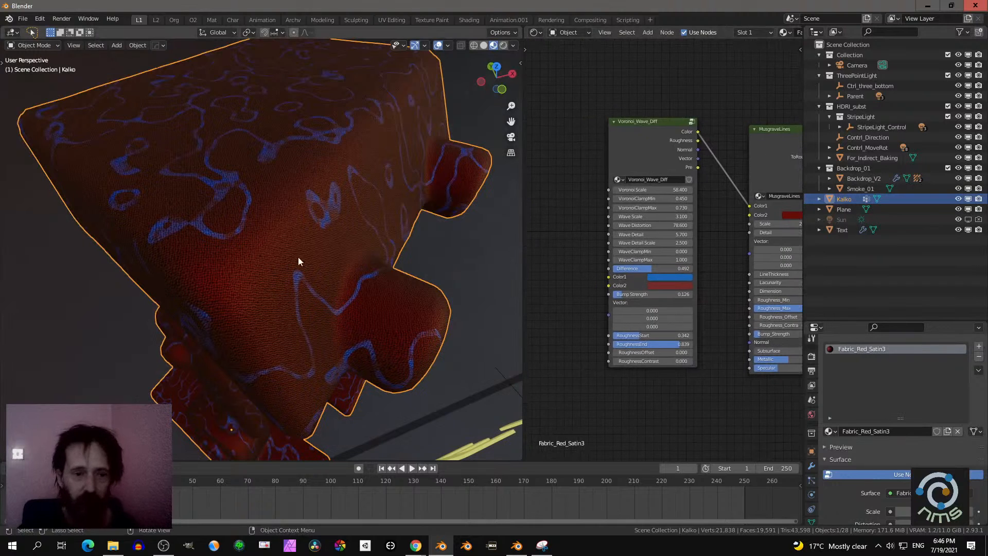
{"action": "middle_click_drag", "start_coordinate": [298, 258], "coordinate": [341, 269]}
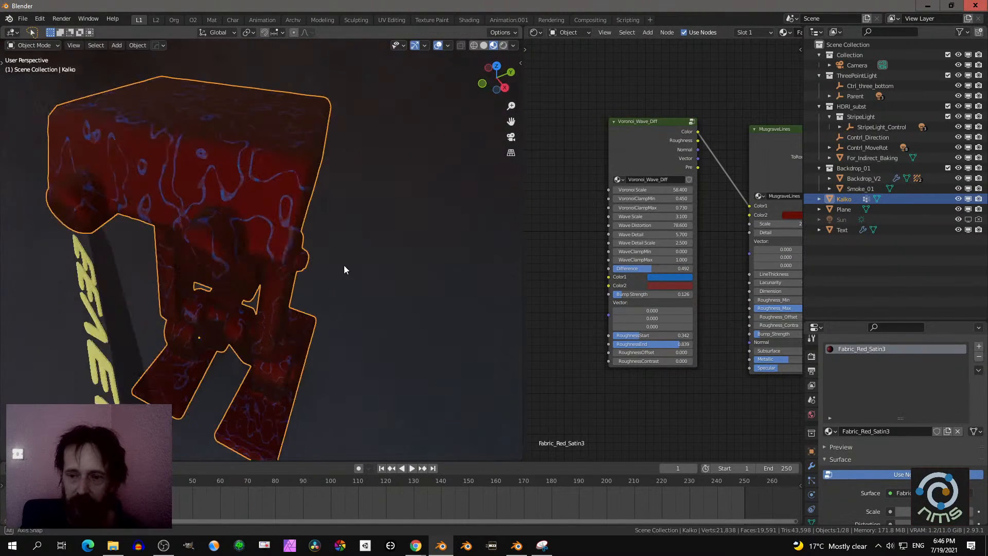
- Move the Voronoi_Wave_Diff node further from MusgraveLines and add a StepNoise node from MaterialNodesV5_2 below the two nodes
{"action": "left_click_drag", "start_coordinate": [660, 146], "coordinate": [595, 101]}
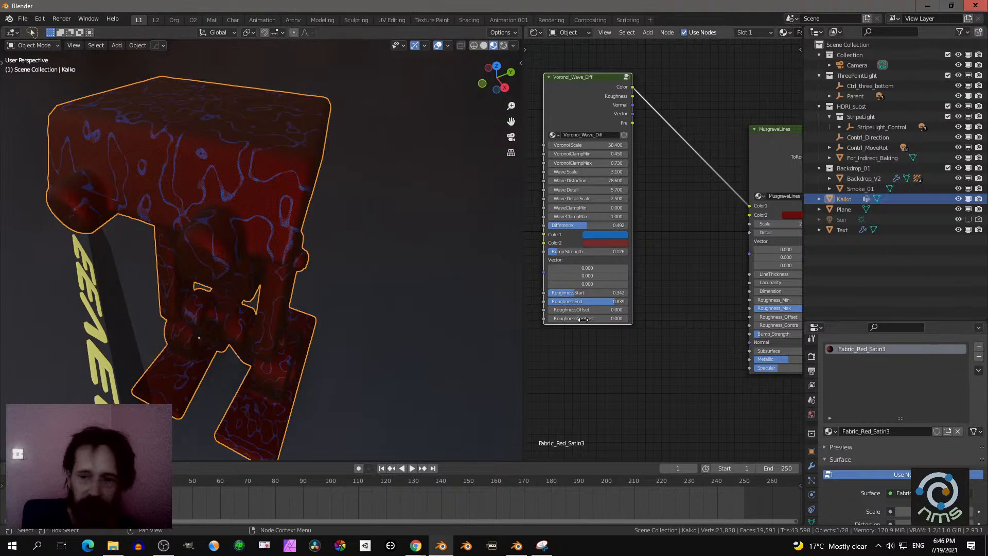
{"action": "middle_click_drag", "start_coordinate": [662, 352], "coordinate": [637, 317]}
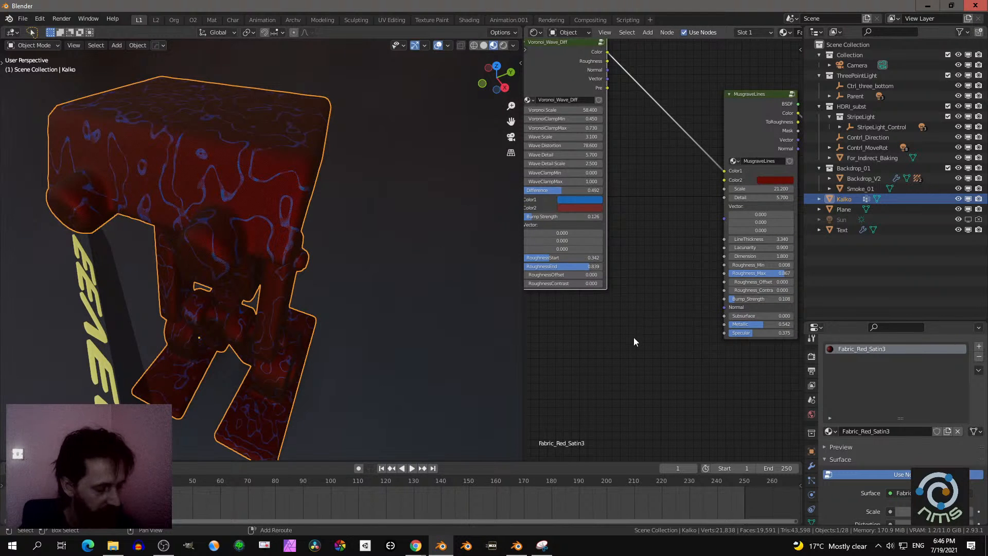
{"action": "key", "text": "shift+a"}
{"action": "mouse_move", "coordinate": [610, 338]}
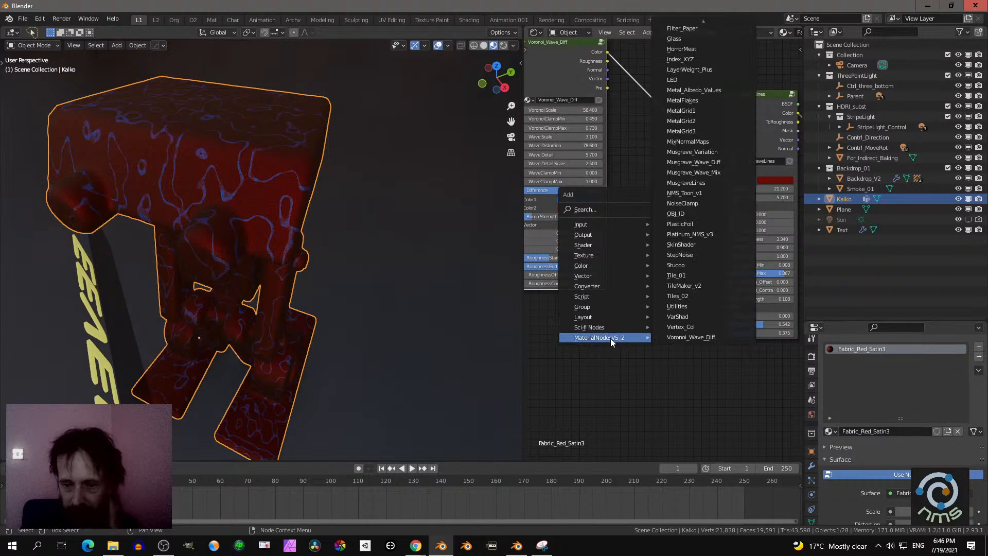
{"action": "left_click", "coordinate": [699, 258]}
{"action": "left_click_drag", "start_coordinate": [673, 382], "coordinate": [651, 353]}
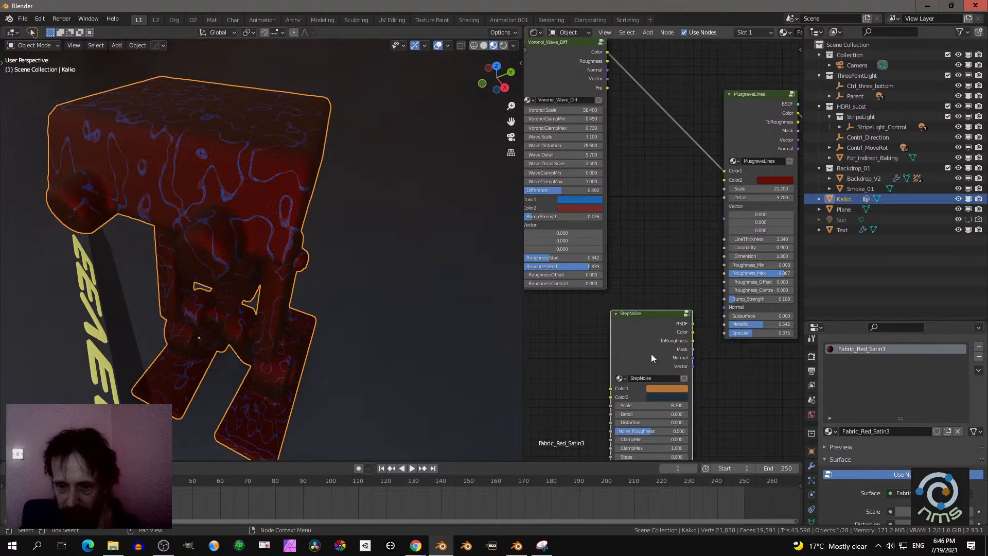
- Set the StepNoise node's Color1 to the dark red sampled from MusgraveLines' Color2 and its Color2 to yellow
{"action": "left_click", "coordinate": [657, 389]}
{"action": "left_click", "coordinate": [715, 353]}
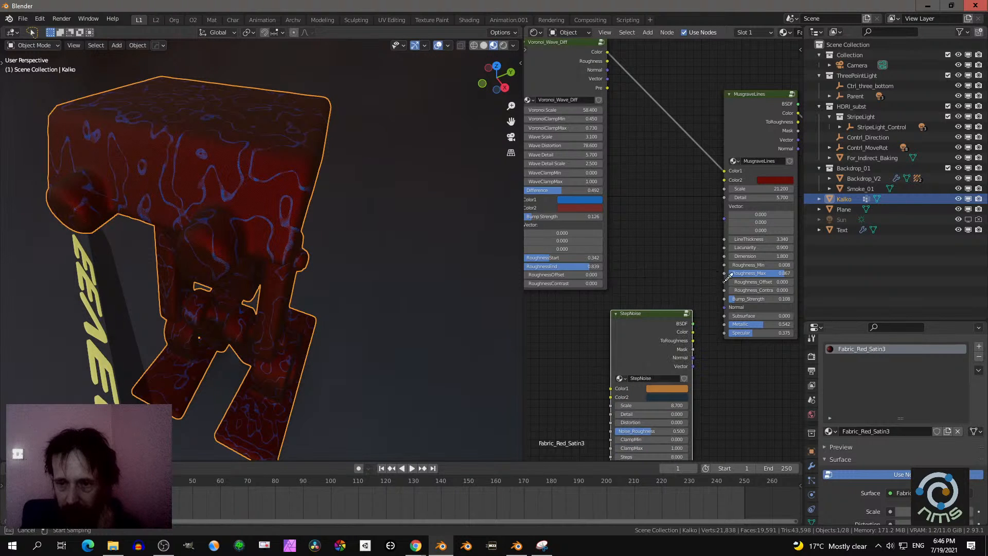
{"action": "left_click", "coordinate": [777, 175]}
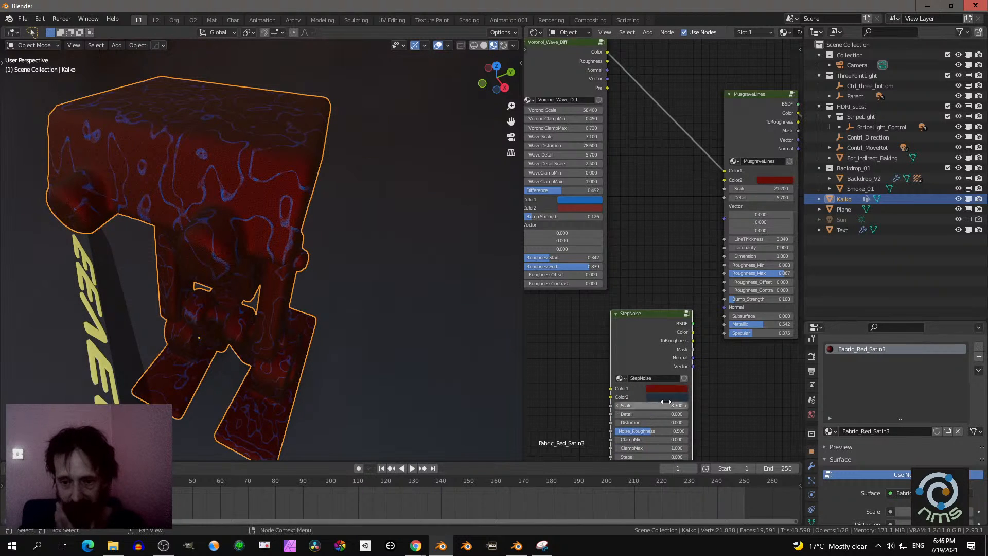
{"action": "left_click", "coordinate": [664, 397]}
{"action": "left_click_drag", "start_coordinate": [687, 333], "coordinate": [716, 307]}
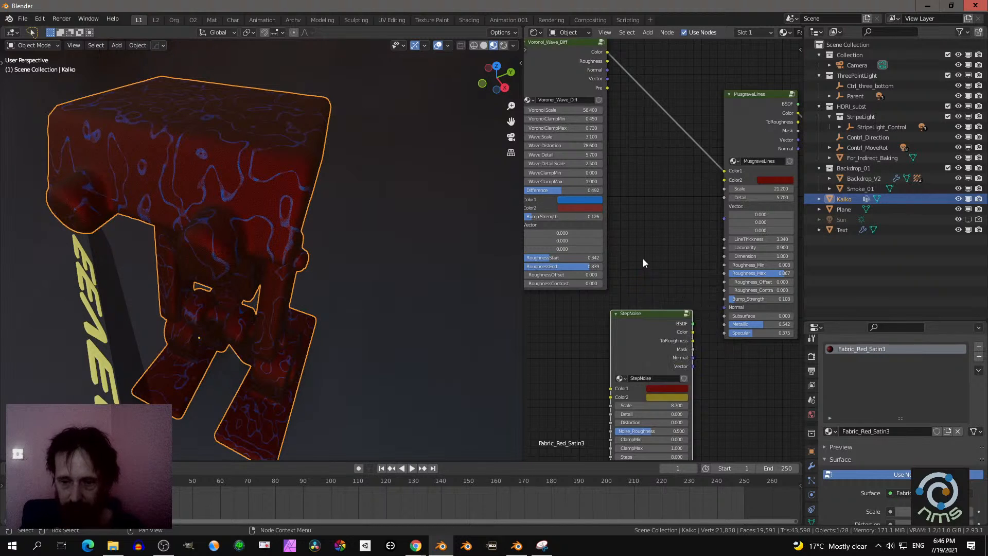
- Connect the StepNoise node's Color output to the MusgraveLines node's Color2 input
{"action": "left_click_drag", "start_coordinate": [695, 332], "coordinate": [725, 180]}
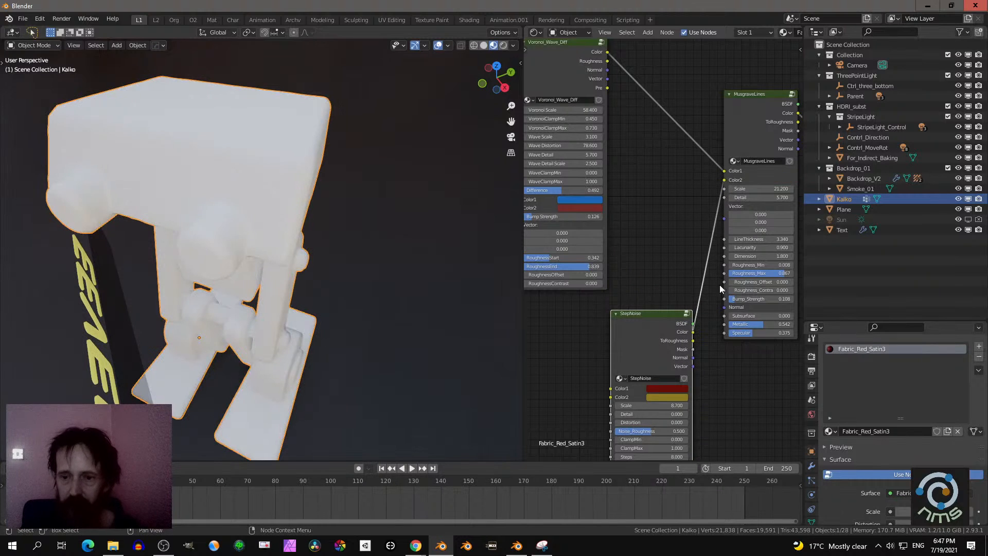
{"action": "scroll", "coordinate": [732, 396], "scroll_direction": "down", "scroll_amount": 1}
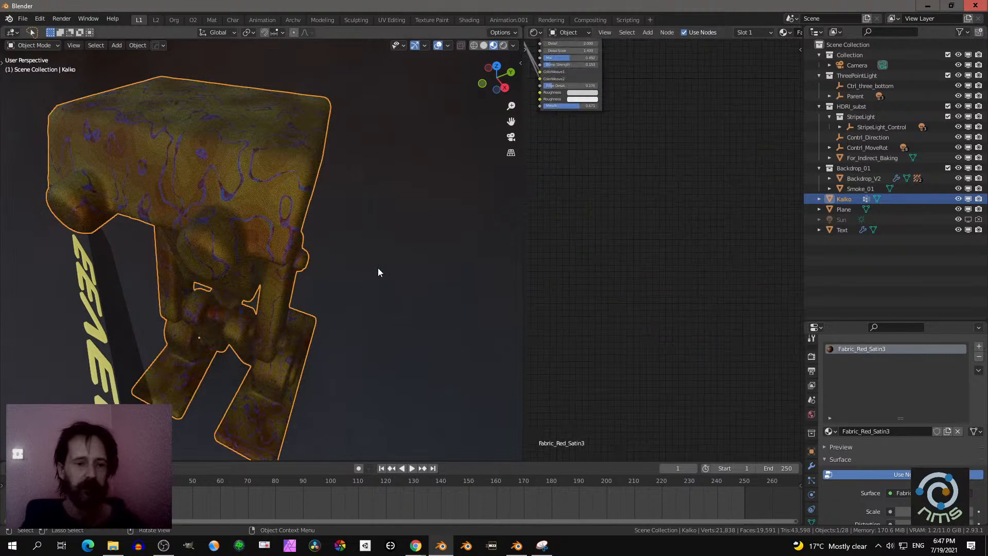
- Examine the yellow and red fabric with its blue lines on the robot from above, the front and a distance
{"action": "middle_click_drag", "start_coordinate": [353, 269], "coordinate": [265, 356]}
{"action": "left_click", "coordinate": [263, 336]}
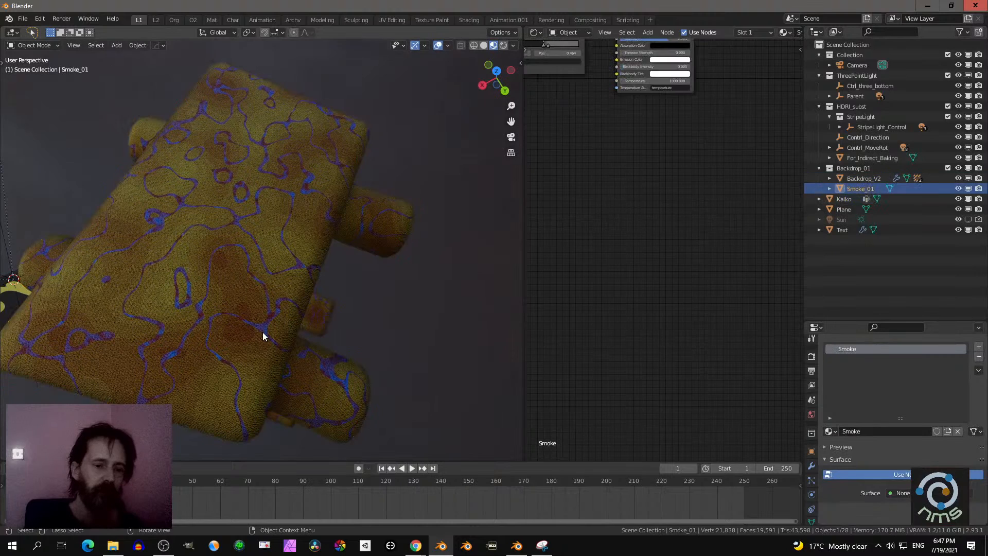
{"action": "scroll", "coordinate": [647, 284], "scroll_direction": "down", "scroll_amount": 3}
{"action": "middle_click_drag", "start_coordinate": [646, 285], "coordinate": [715, 364]}
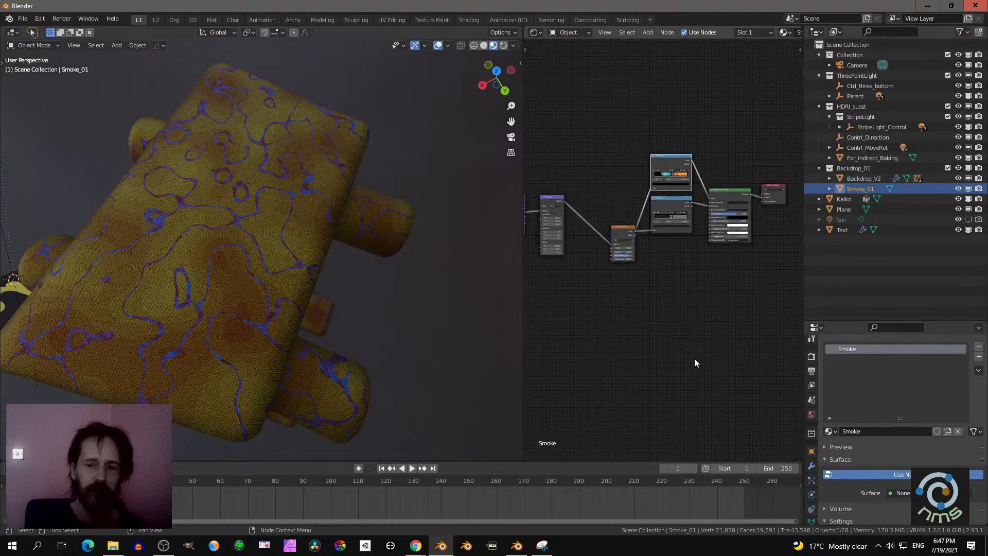
{"action": "scroll", "coordinate": [694, 358], "scroll_direction": "up", "scroll_amount": 2}
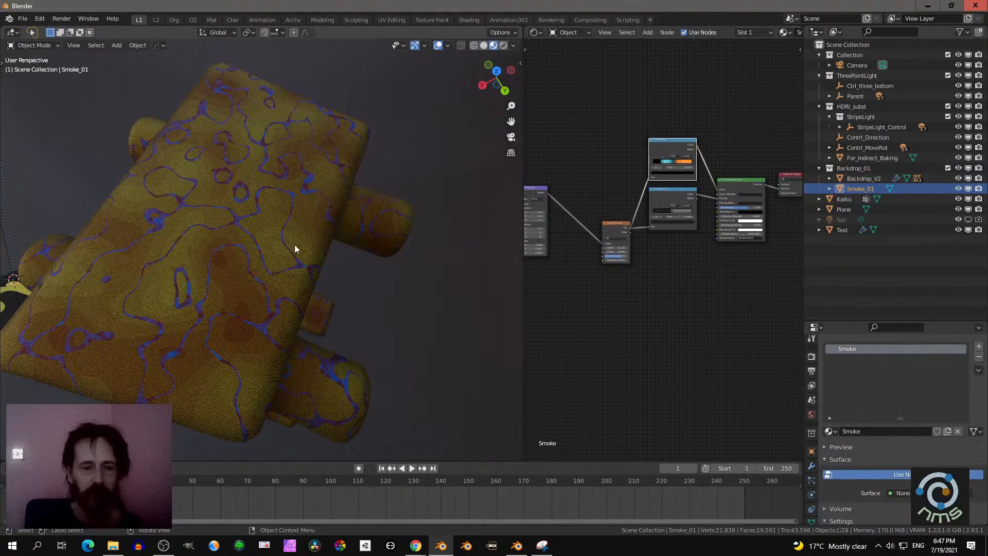
{"action": "middle_click_drag", "start_coordinate": [295, 247], "coordinate": [401, 211]}
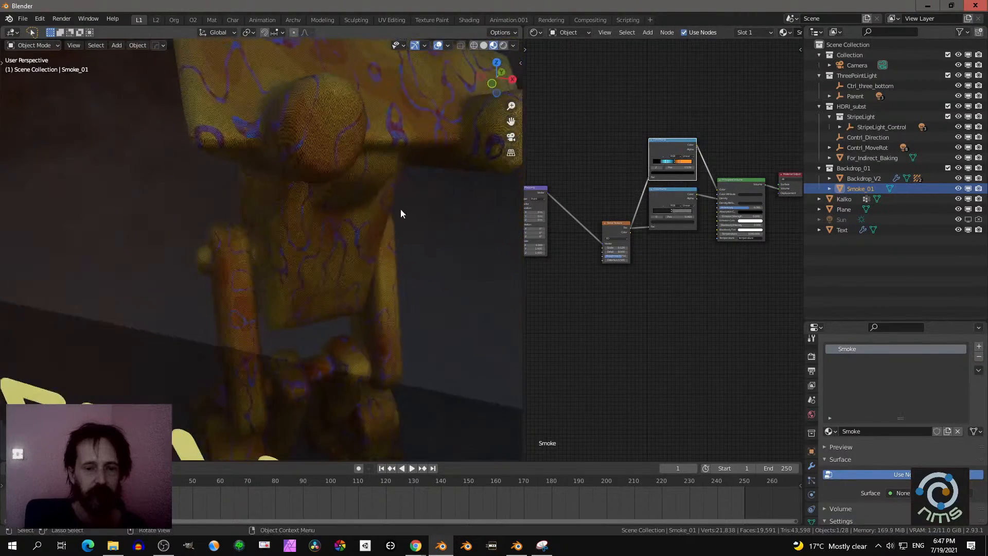
{"action": "middle_click_drag", "start_coordinate": [364, 252], "coordinate": [375, 303]}
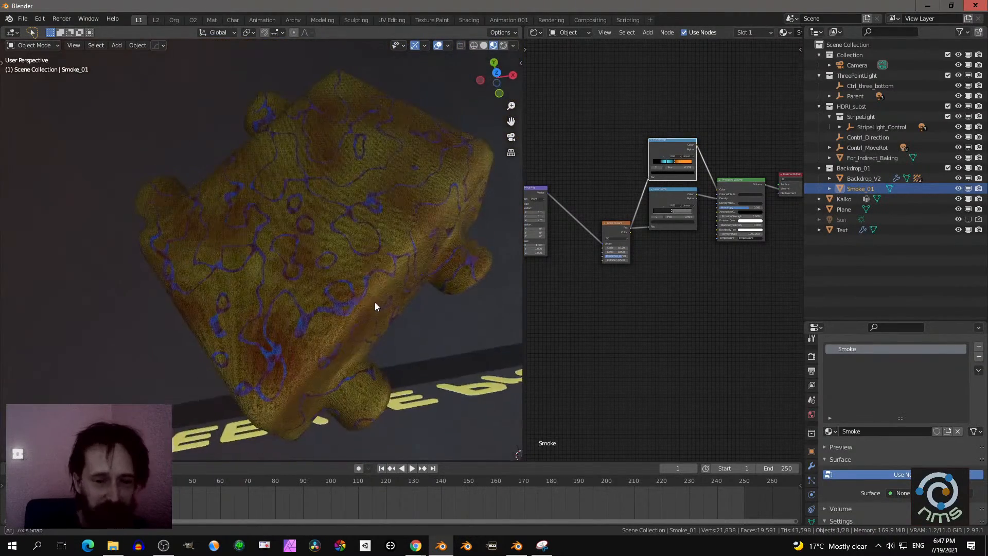
{"action": "scroll", "coordinate": [374, 303], "scroll_direction": "up", "scroll_amount": 2}
{"action": "scroll", "coordinate": [373, 302], "scroll_direction": "down", "scroll_amount": 4}
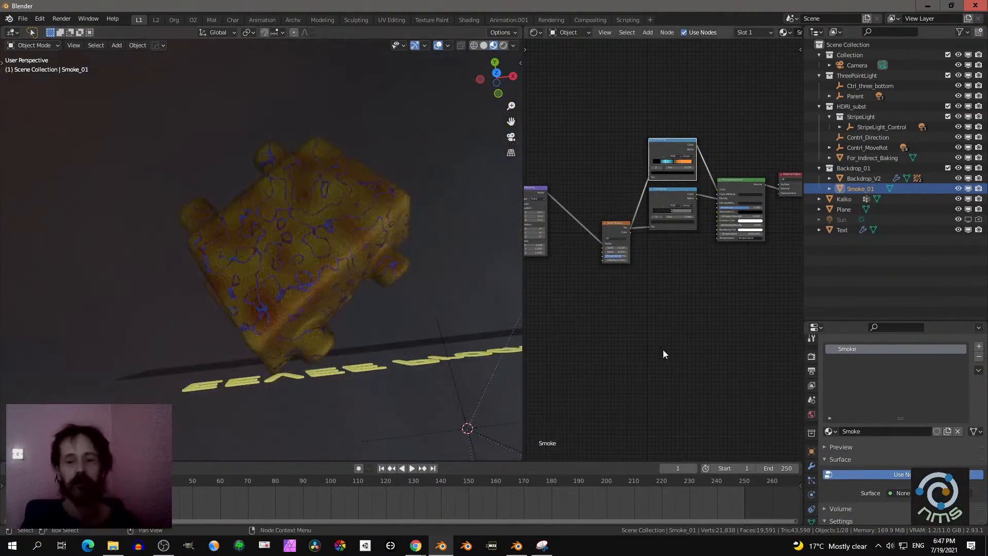
- Widen the node editor at the expense of the 3D viewport and frame the Smoke material's whole node tree
{"action": "left_click_drag", "start_coordinate": [524, 293], "coordinate": [366, 299]}
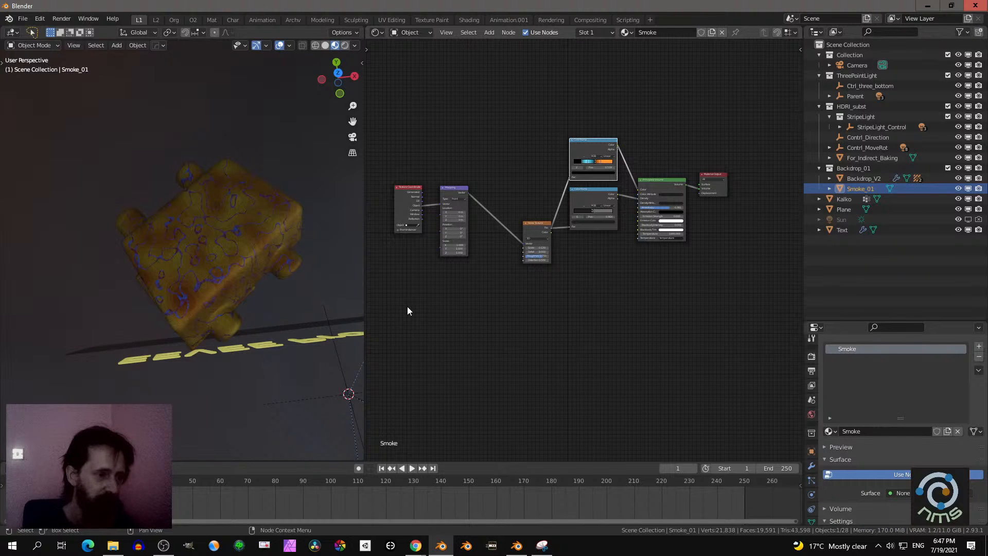
{"action": "scroll", "coordinate": [519, 345], "scroll_direction": "up", "scroll_amount": 5}
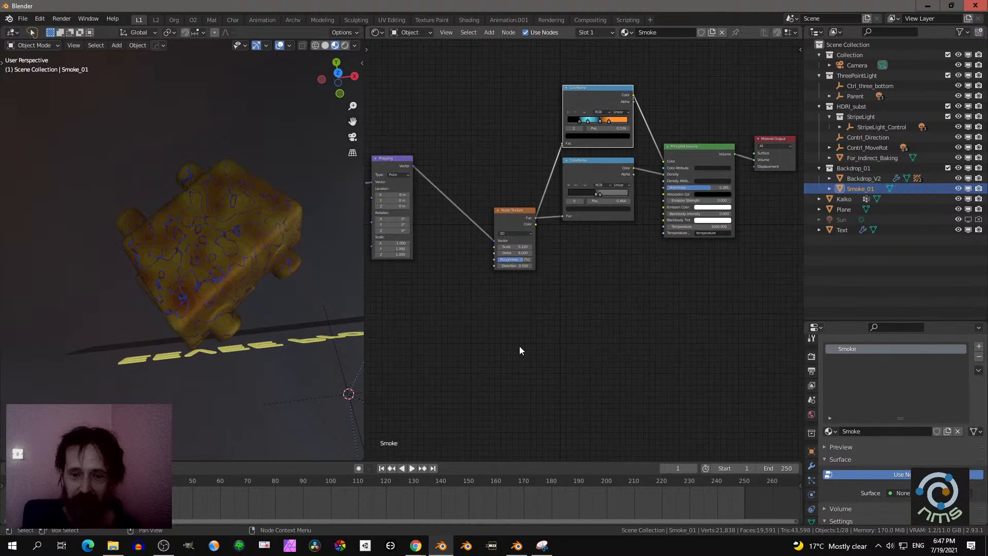
{"action": "scroll", "coordinate": [530, 336], "scroll_direction": "down", "scroll_amount": 4}
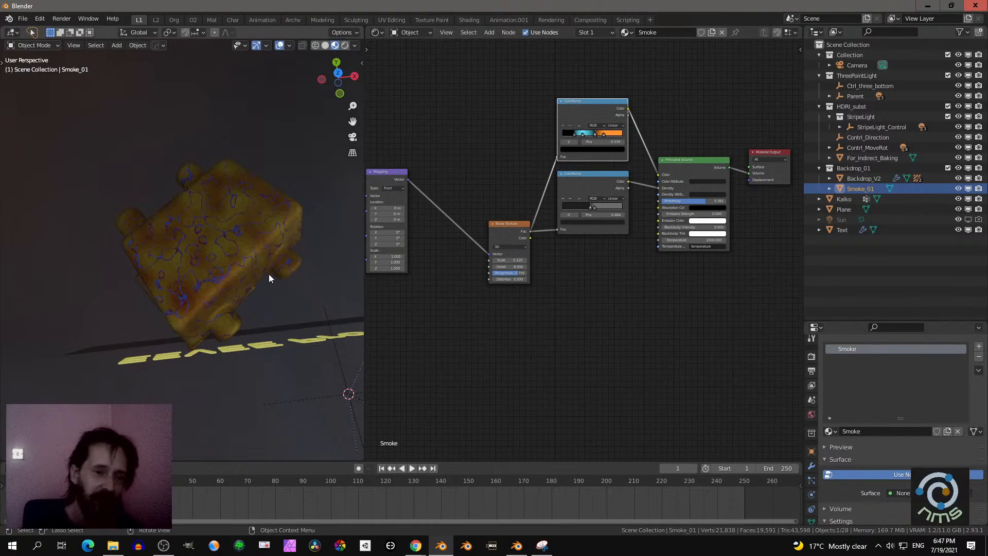
{"action": "middle_click_drag", "start_coordinate": [256, 272], "coordinate": [233, 281]}
{"action": "scroll", "coordinate": [539, 342], "scroll_direction": "down", "scroll_amount": 3}
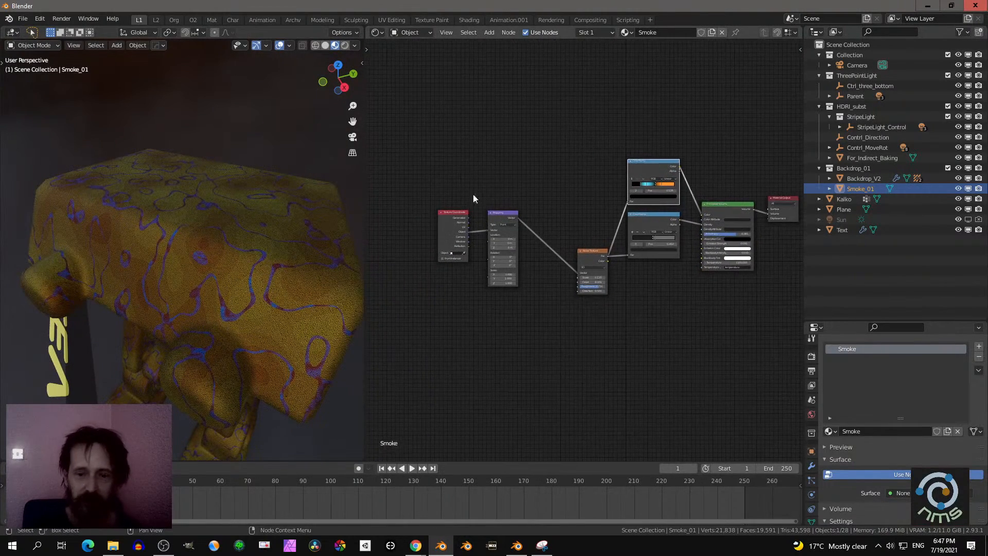
- Move the Texture Coordinate and Mapping nodes up and closer to the Noise Texture node in the Smoke material
{"action": "left_click_drag", "start_coordinate": [410, 165], "coordinate": [535, 314]}
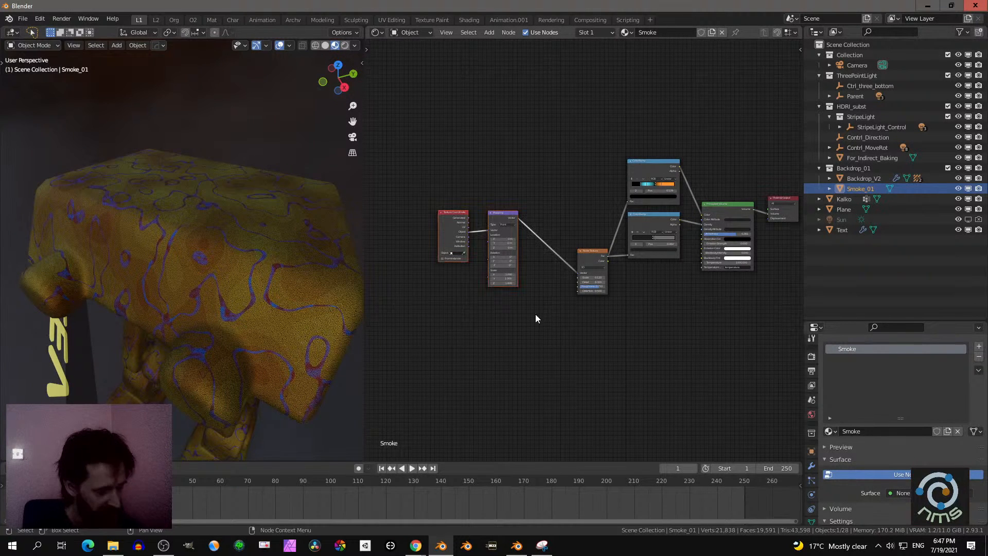
{"action": "key", "text": "g"}
{"action": "left_click", "coordinate": [553, 294]}
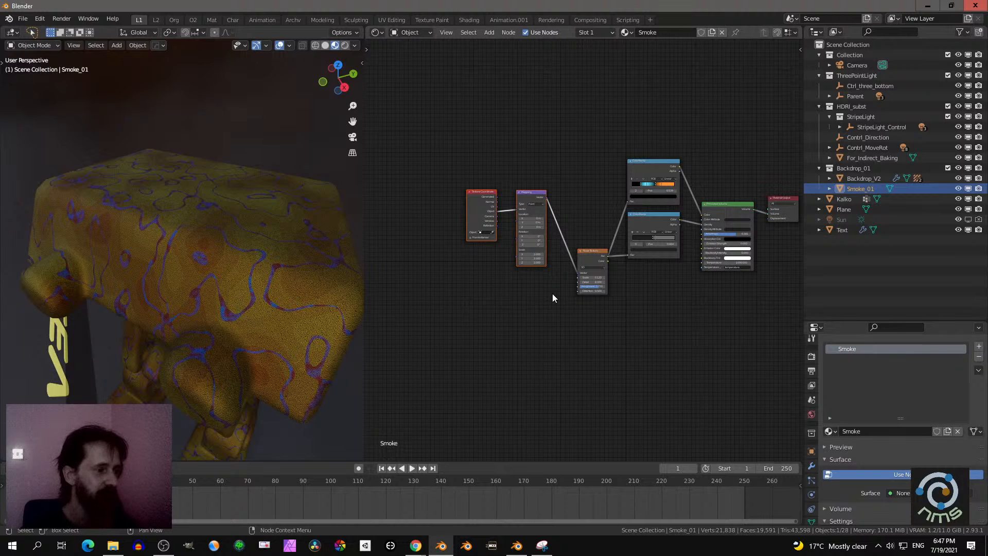
{"action": "scroll", "coordinate": [570, 323], "scroll_direction": "up", "scroll_amount": 1}
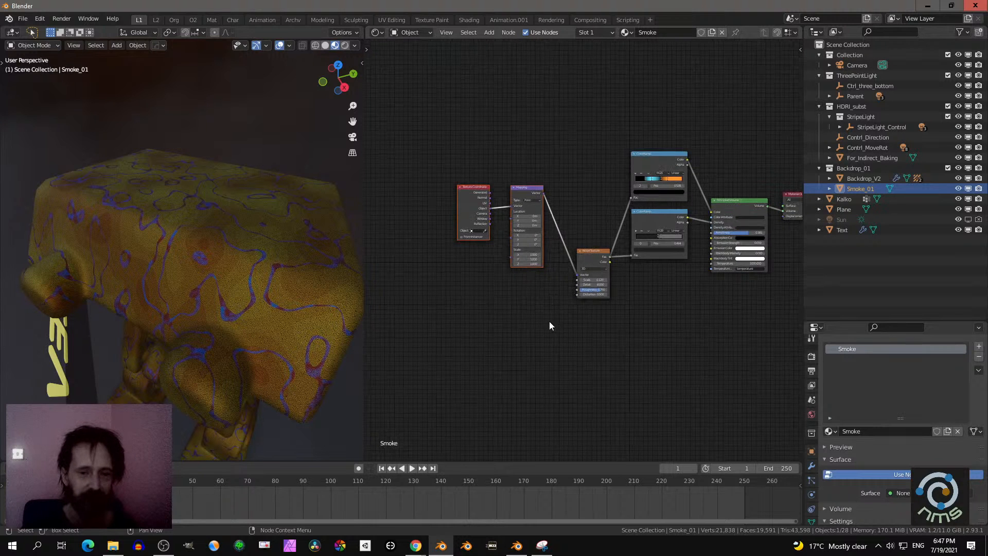
- Examine the robot's yellow and red fabric up close, from a distance and from the front
{"action": "middle_click_drag", "start_coordinate": [325, 279], "coordinate": [271, 264]}
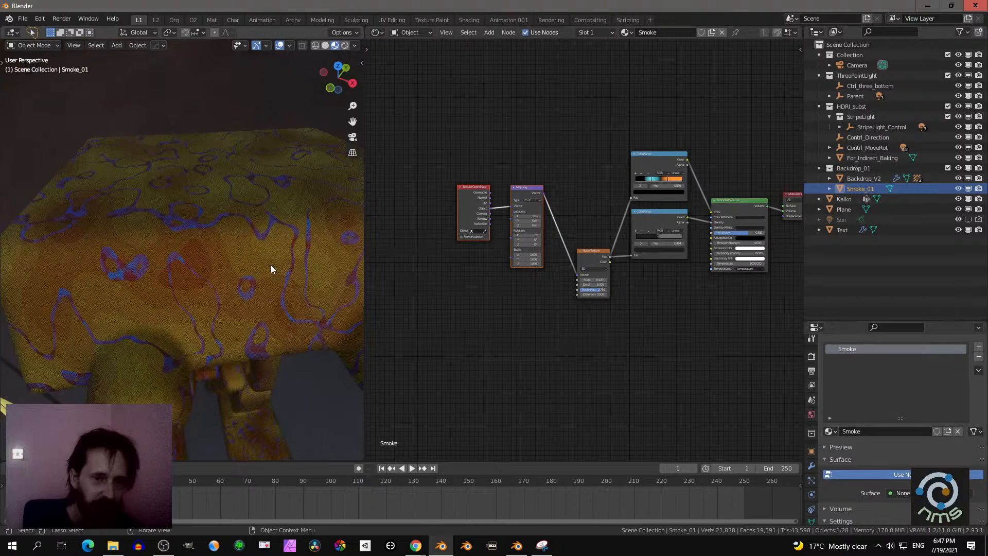
{"action": "left_click", "coordinate": [324, 45]}
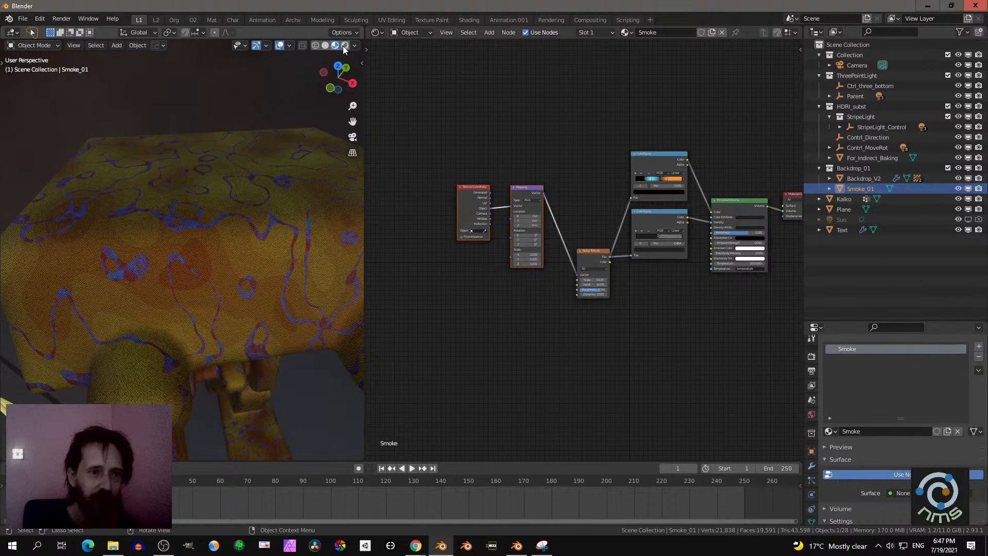
{"action": "middle_click_drag", "start_coordinate": [284, 196], "coordinate": [287, 247]}
{"action": "scroll", "coordinate": [286, 247], "scroll_direction": "up", "scroll_amount": 3}
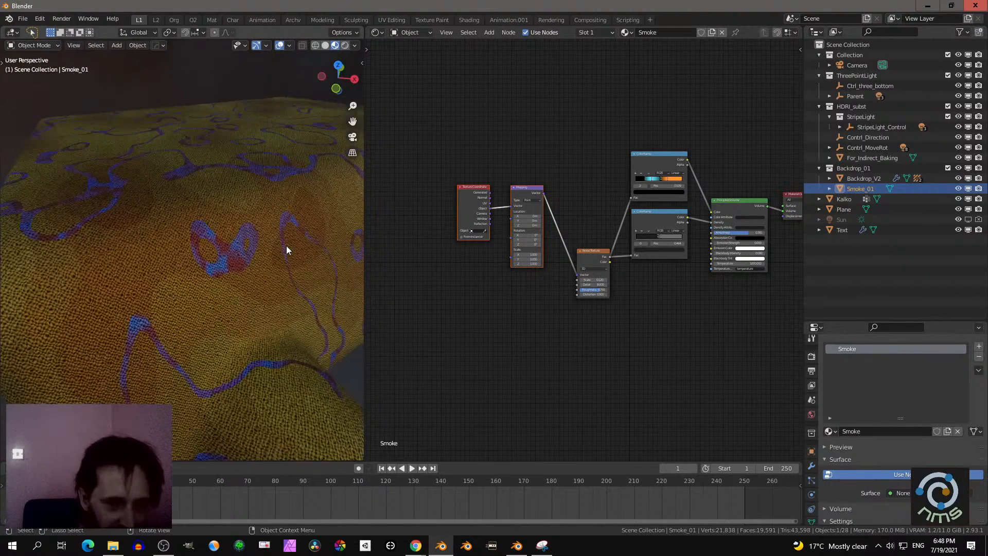
{"action": "scroll", "coordinate": [301, 243], "scroll_direction": "down", "scroll_amount": 5}
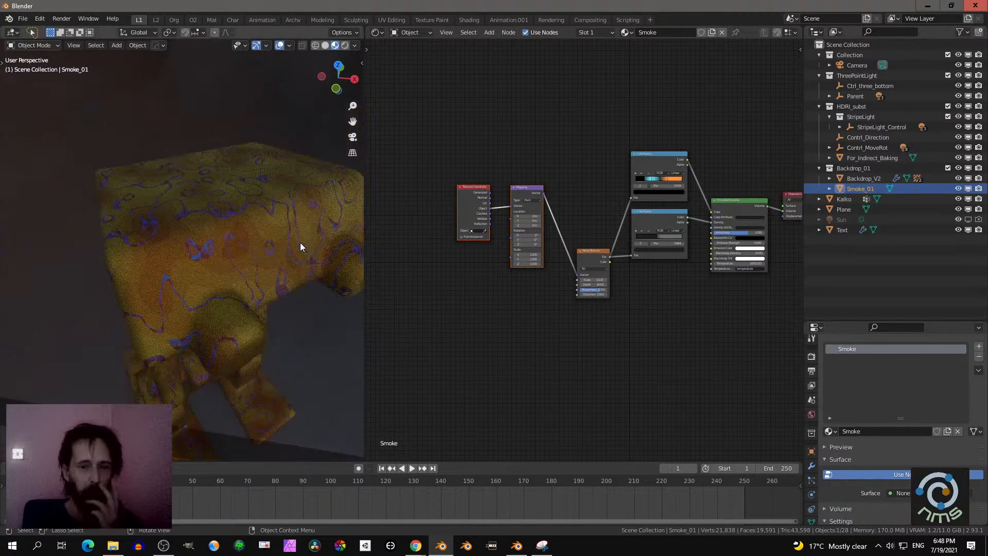
{"action": "middle_click_drag", "start_coordinate": [301, 242], "coordinate": [246, 214]}
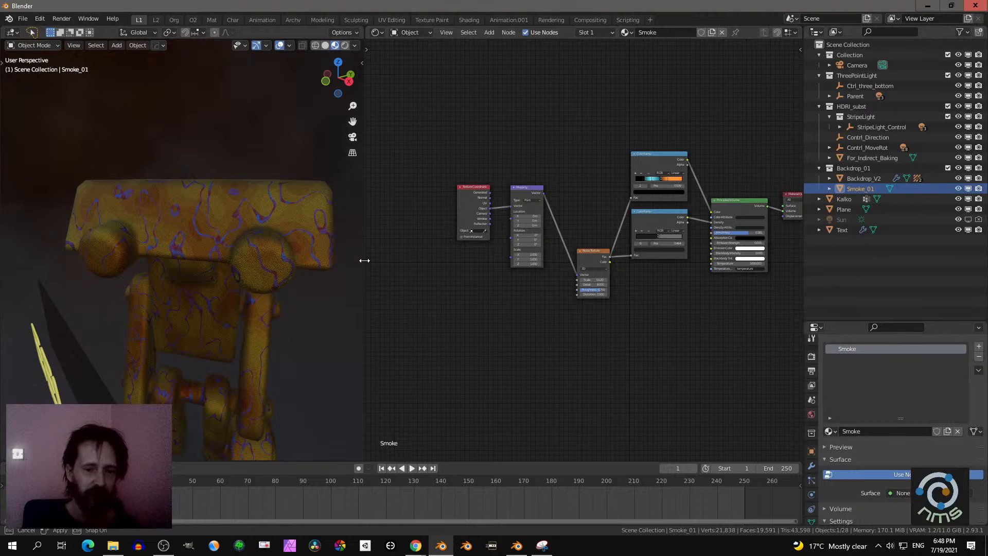
- Widen the 3D viewport at the expense of the node editor and reframe the Smoke node tree
{"action": "left_click_drag", "start_coordinate": [366, 261], "coordinate": [425, 258]}
{"action": "scroll", "coordinate": [577, 344], "scroll_direction": "down", "scroll_amount": 2}
{"action": "middle_click_drag", "start_coordinate": [620, 354], "coordinate": [603, 298]}
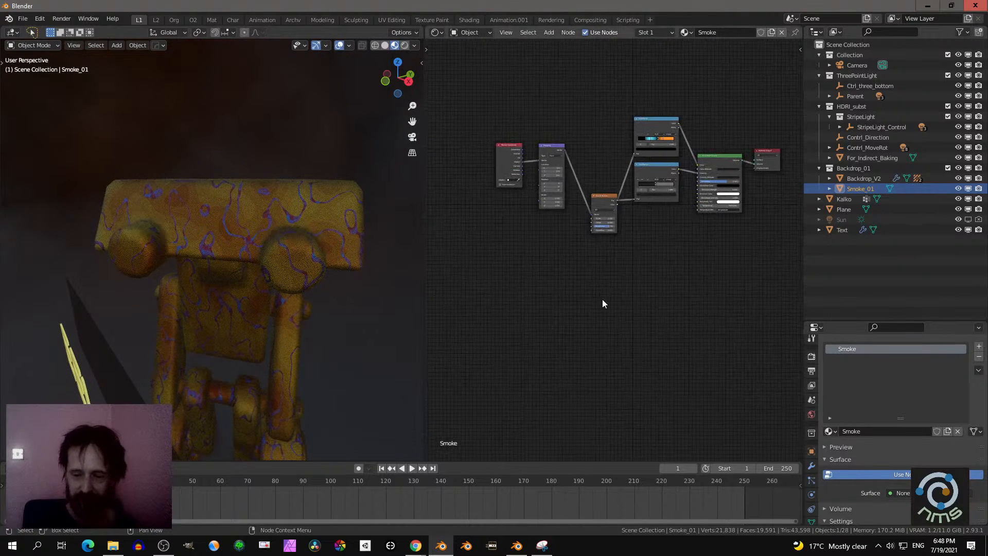
{"action": "scroll", "coordinate": [602, 299], "scroll_direction": "up", "scroll_amount": 1}
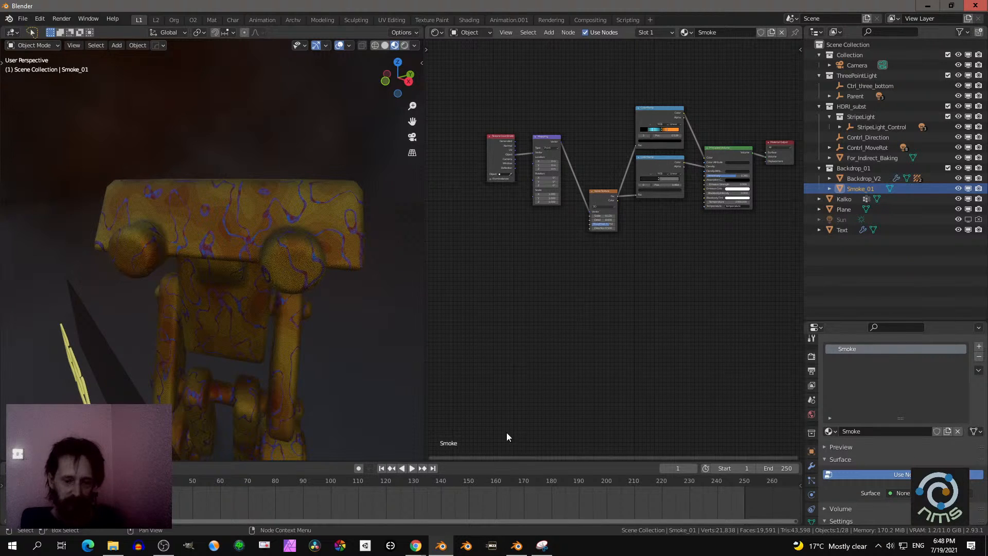
- Switch to Chrome and bring the browser window with the Creator Dashboard onto this screen
{"action": "mouse_move", "coordinate": [417, 550]}
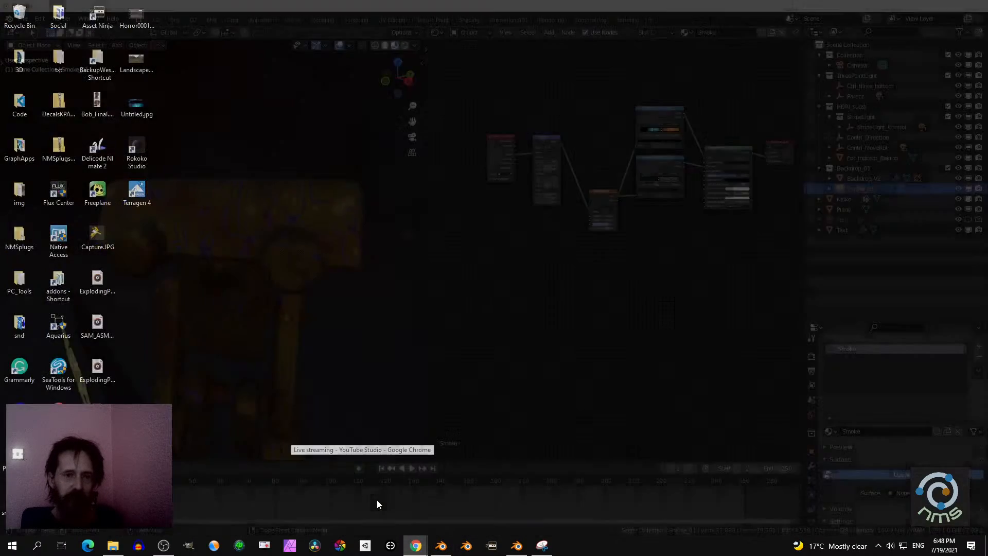
{"action": "left_click", "coordinate": [377, 499]}
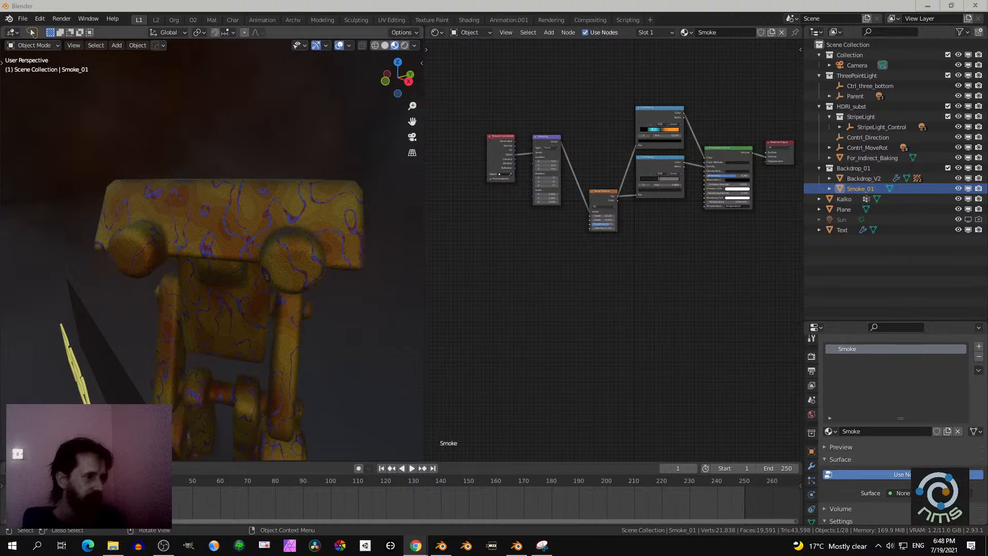
{"action": "left_click_drag", "start_coordinate": [0, 85], "coordinate": [355, 98]}
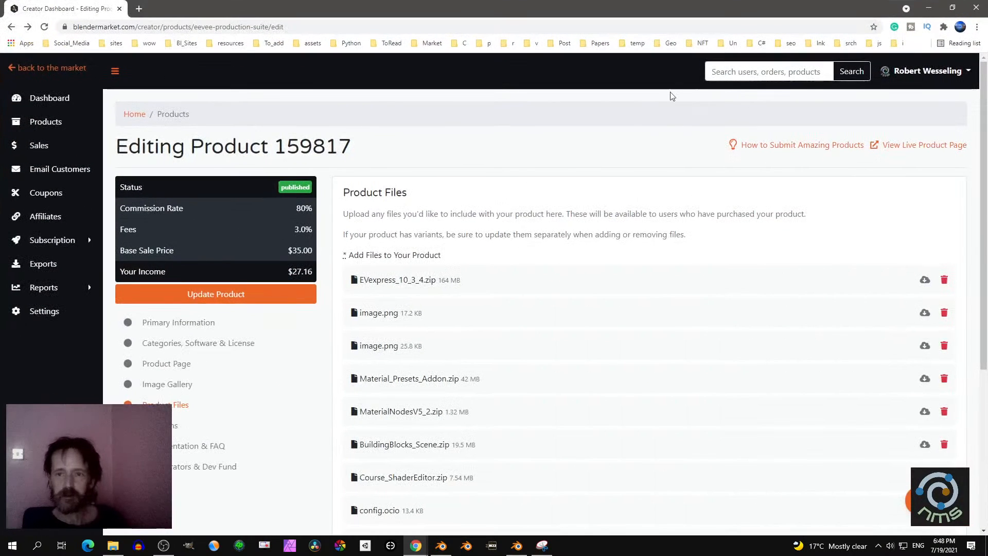
- Search Google for "eevee production suite" in a new tab and open the product's Blender Market page
{"action": "left_click", "coordinate": [139, 9]}
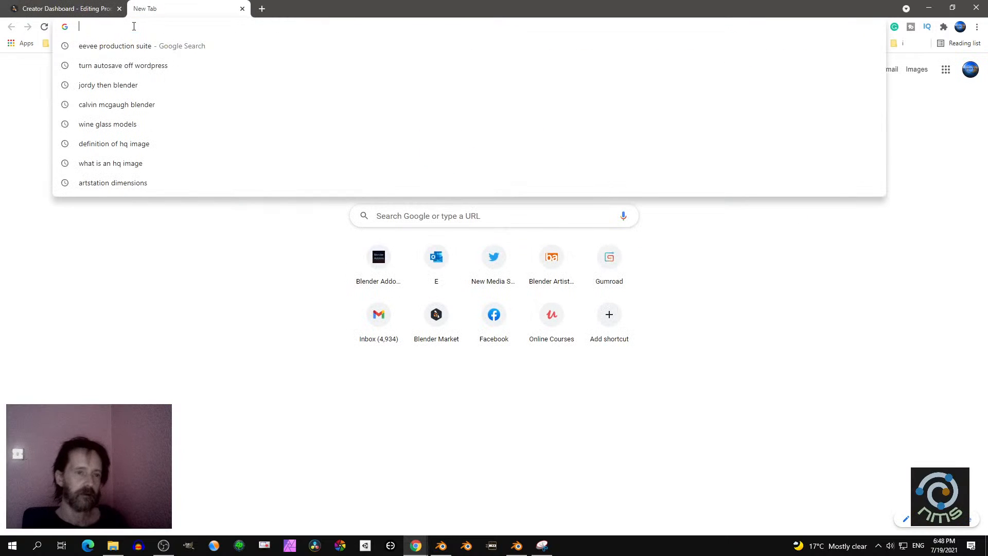
{"action": "type", "text": "Eeve"}
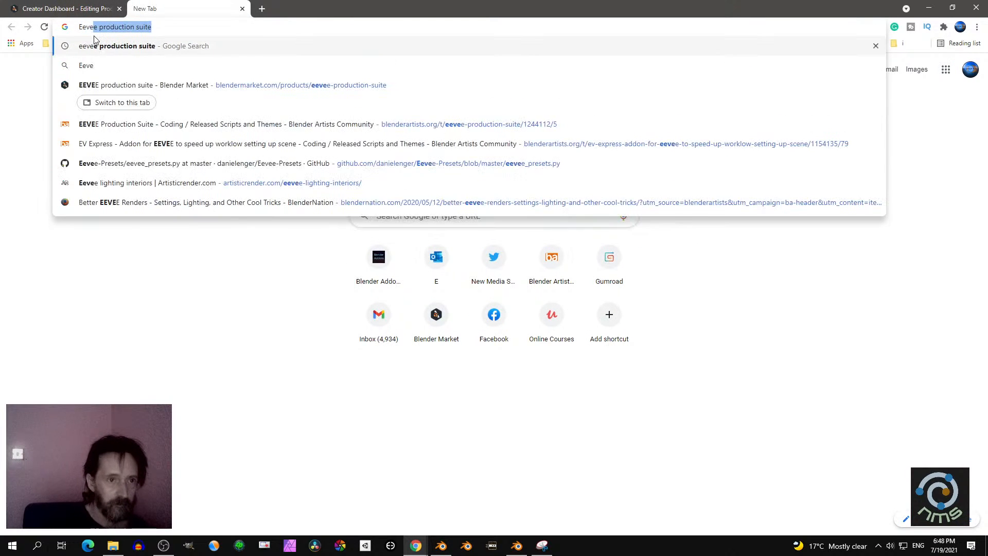
{"action": "type", "text": "e production su"}
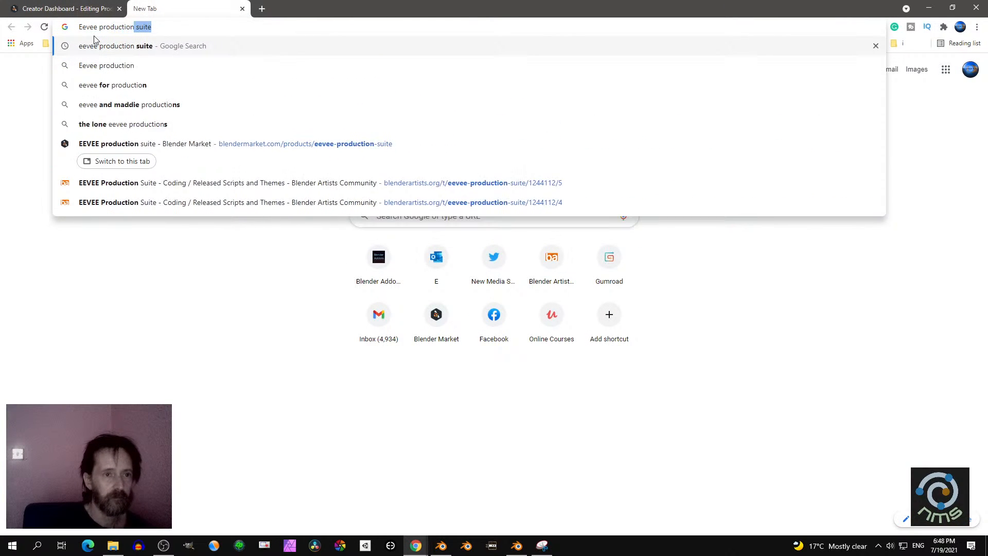
{"action": "type", "text": "ite"}
{"action": "key", "text": "Return"}
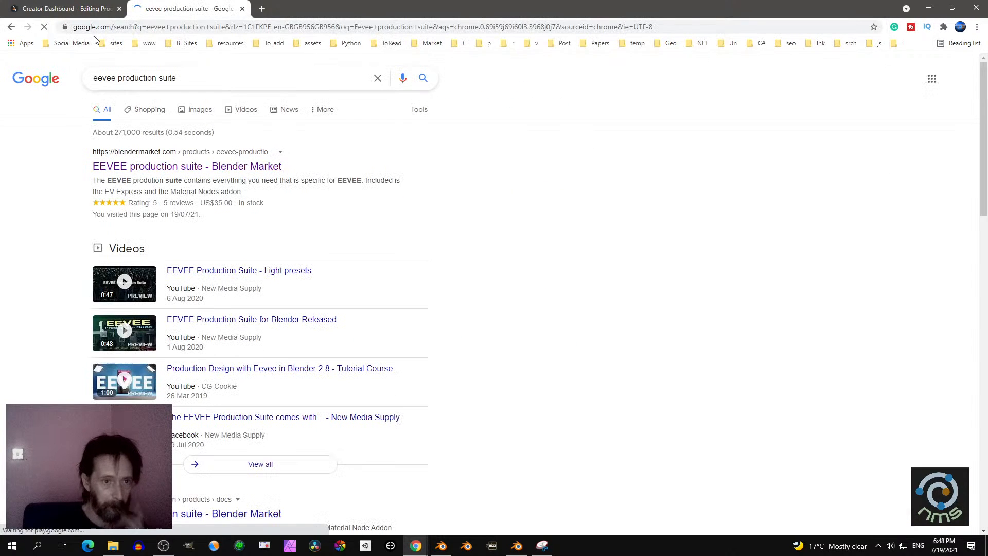
{"action": "left_click", "coordinate": [207, 167]}
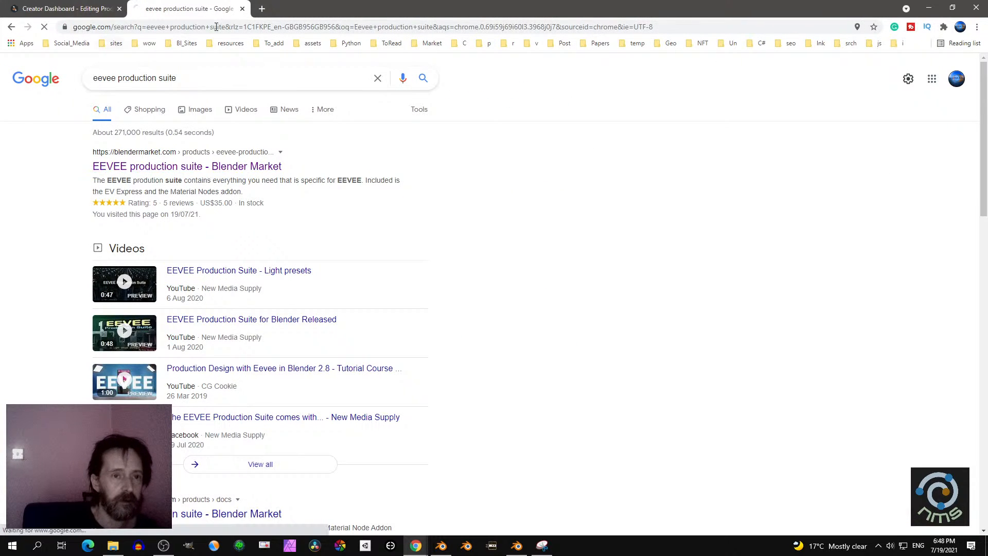
- Open the bookmarked Blender Addons site in another new tab and open its EEVEE Production Suite article
{"action": "left_click", "coordinate": [260, 9]}
{"action": "left_click", "coordinate": [114, 44]}
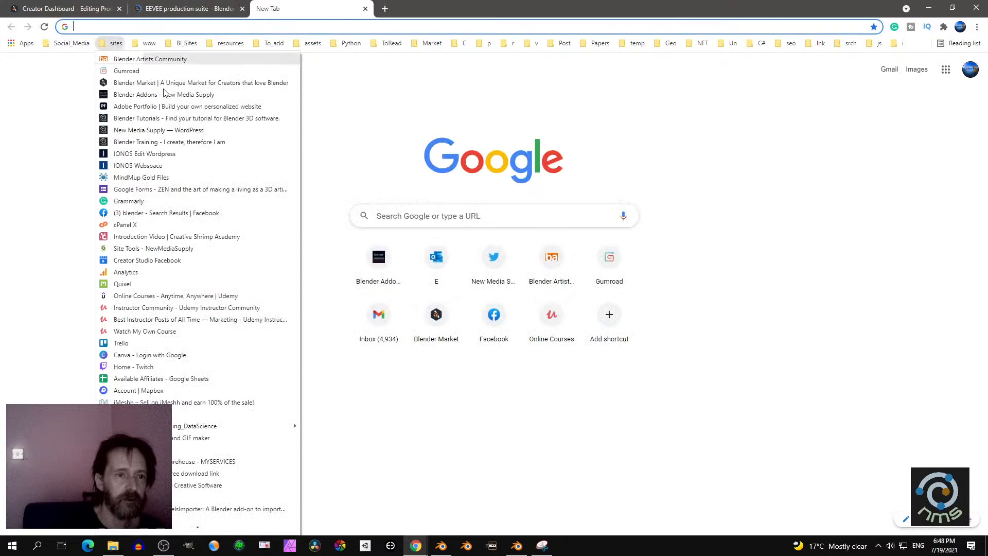
{"action": "left_click", "coordinate": [165, 95]}
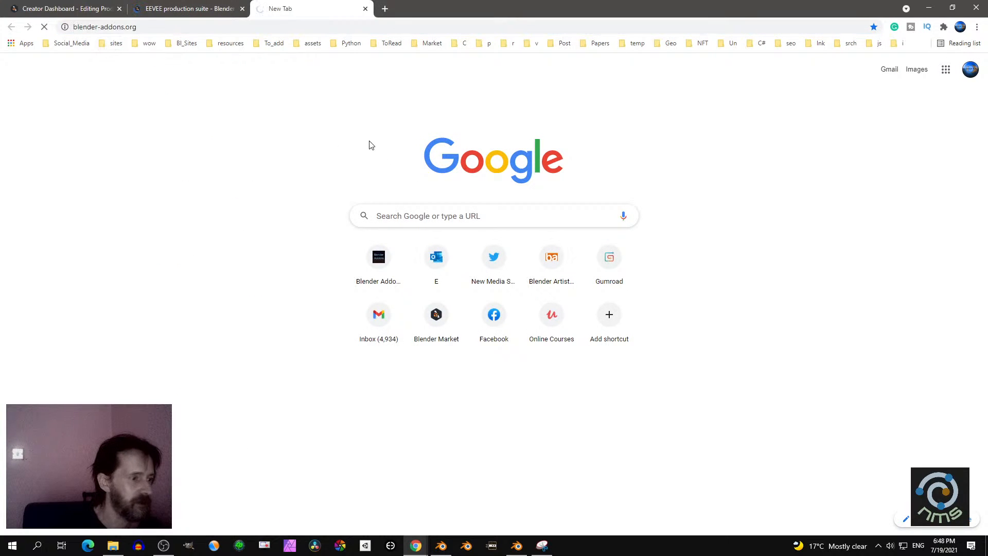
{"action": "scroll", "coordinate": [391, 222], "scroll_direction": "down", "scroll_amount": 2}
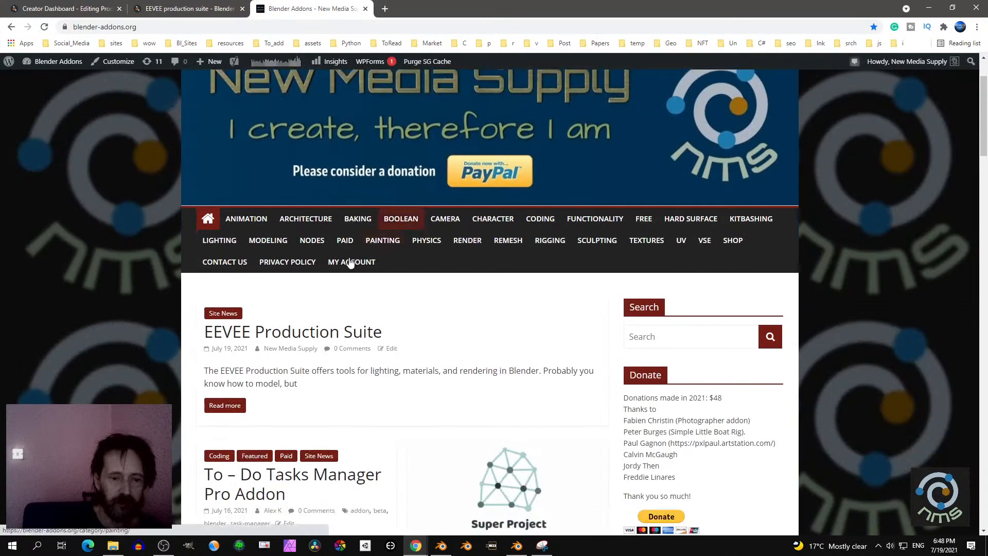
{"action": "scroll", "coordinate": [350, 263], "scroll_direction": "down", "scroll_amount": 1}
{"action": "left_click", "coordinate": [312, 283]}
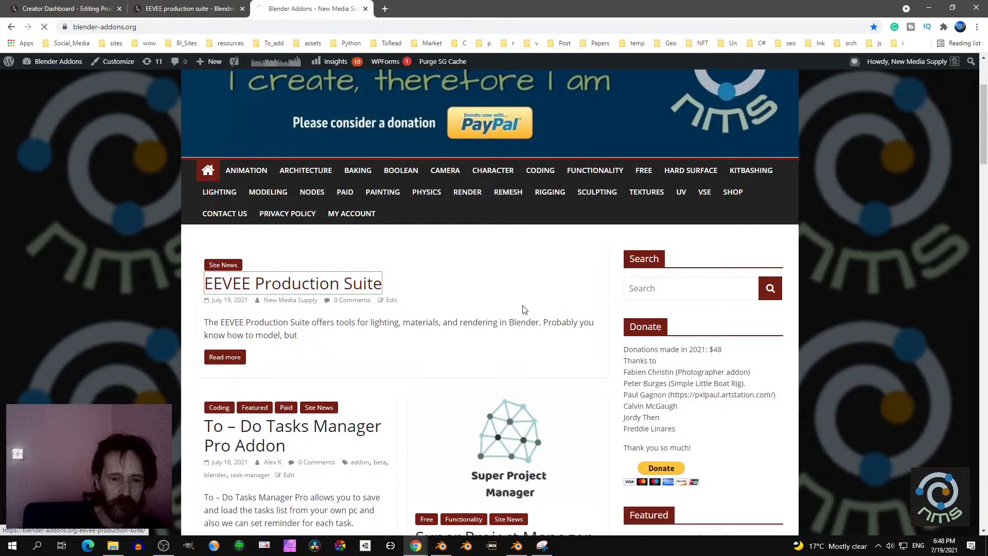
- Read the article's sections on lighting presets, the EV Express interface, baking indirect light and ambient light
{"action": "scroll", "coordinate": [495, 295], "scroll_direction": "down", "scroll_amount": 8}
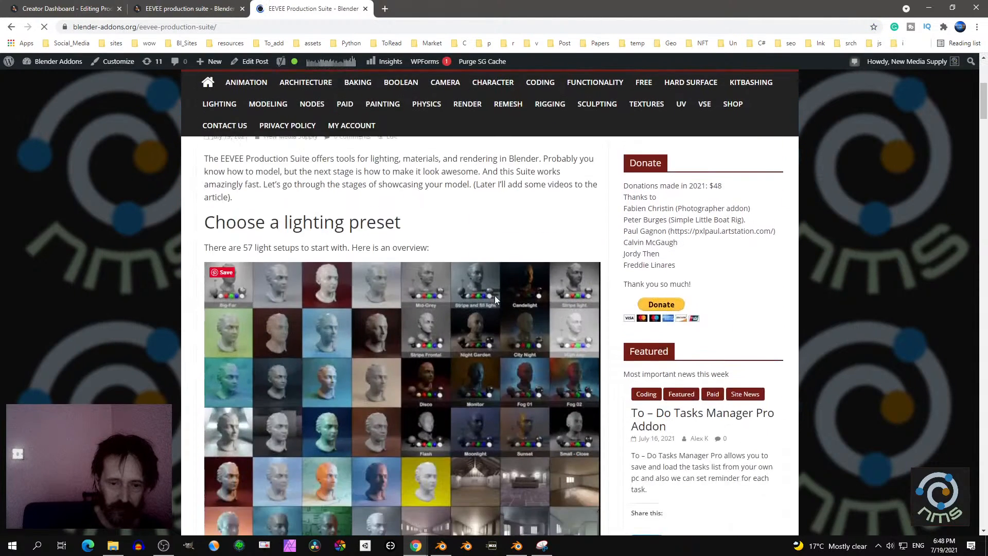
{"action": "scroll", "coordinate": [477, 303], "scroll_direction": "down", "scroll_amount": 4}
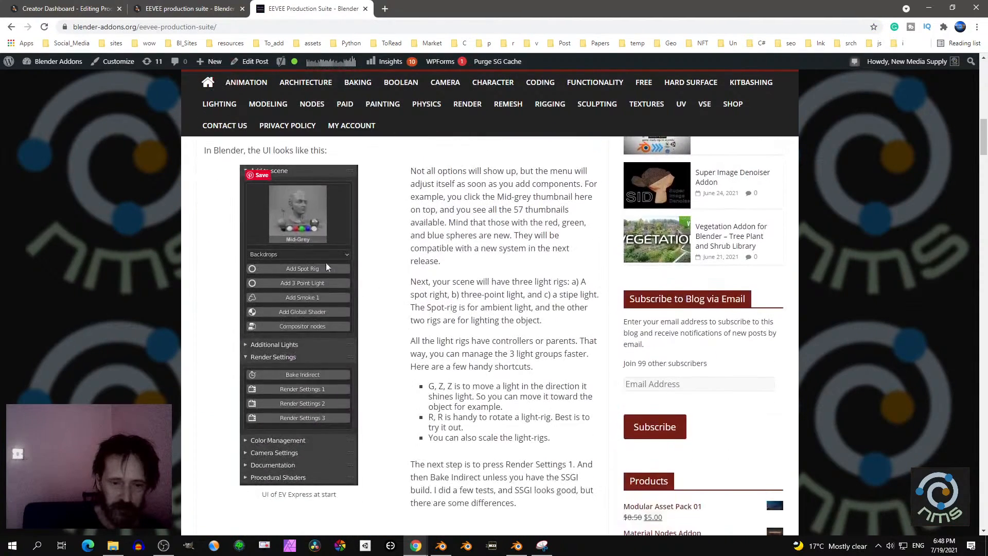
{"action": "scroll", "coordinate": [312, 266], "scroll_direction": "down", "scroll_amount": 7}
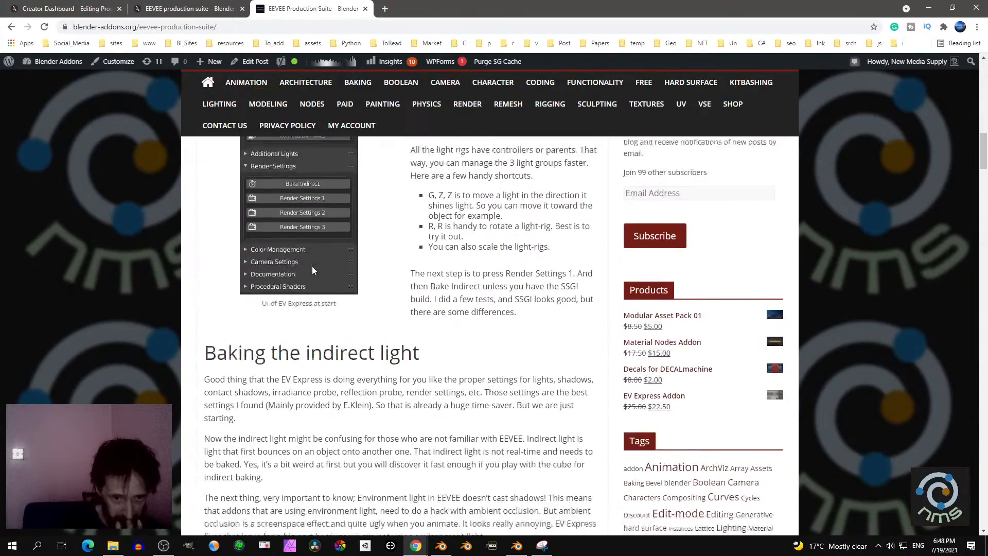
{"action": "scroll", "coordinate": [305, 265], "scroll_direction": "down", "scroll_amount": 5}
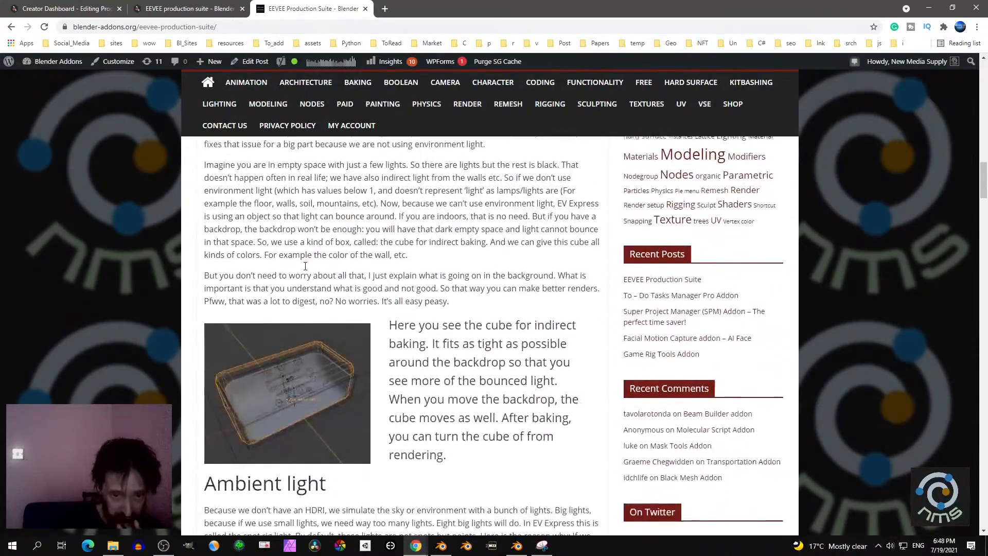
{"action": "scroll", "coordinate": [323, 267], "scroll_direction": "up", "scroll_amount": 2}
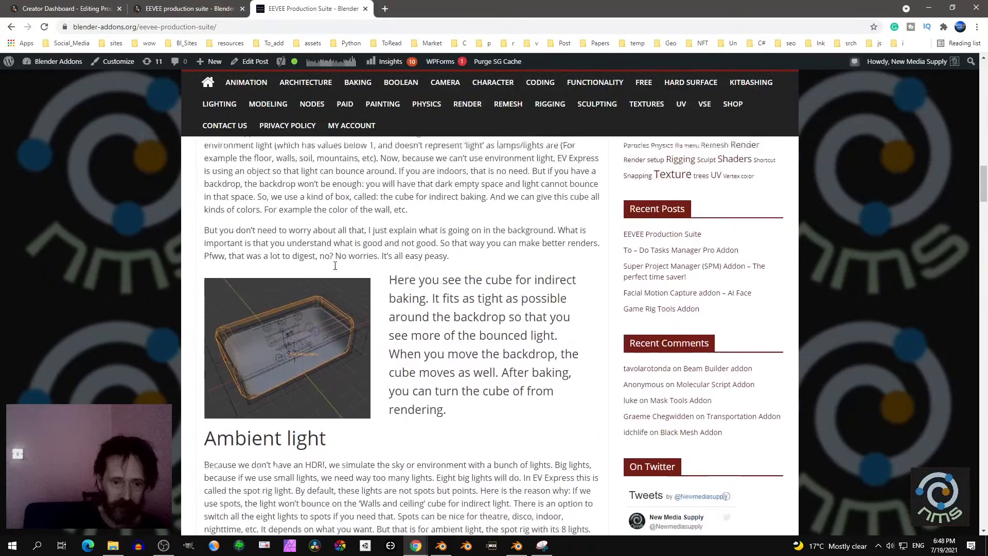
{"action": "scroll", "coordinate": [330, 268], "scroll_direction": "down", "scroll_amount": 1}
{"action": "scroll", "coordinate": [311, 269], "scroll_direction": "down", "scroll_amount": 3}
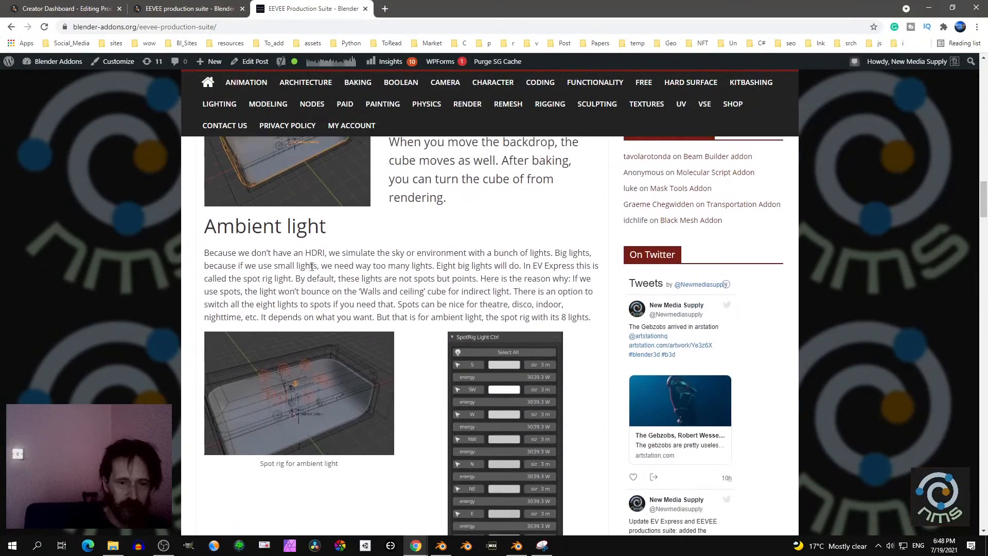
{"action": "scroll", "coordinate": [387, 337], "scroll_direction": "down", "scroll_amount": 1}
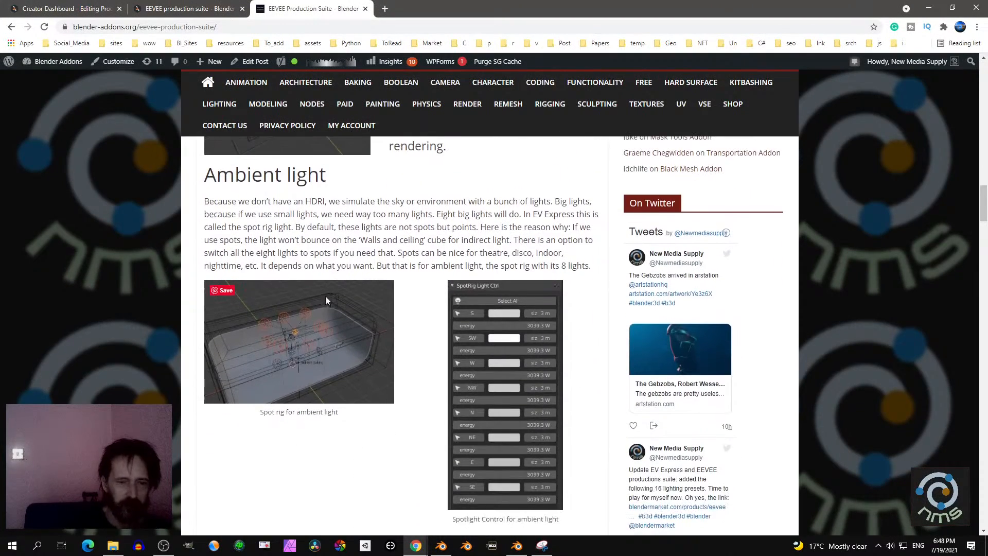
{"action": "scroll", "coordinate": [316, 273], "scroll_direction": "down", "scroll_amount": 4}
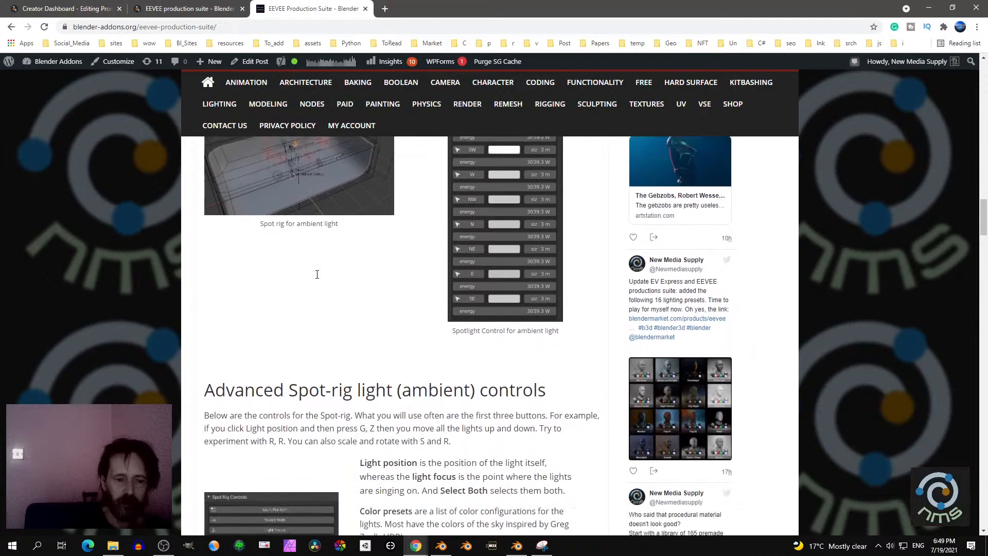
- Read the article from the Advanced Spot-rig controls through Tri-light to Stripe Light, highlighting the Spot-rig and Tri-light headings
{"action": "scroll", "coordinate": [317, 274], "scroll_direction": "down", "scroll_amount": 3}
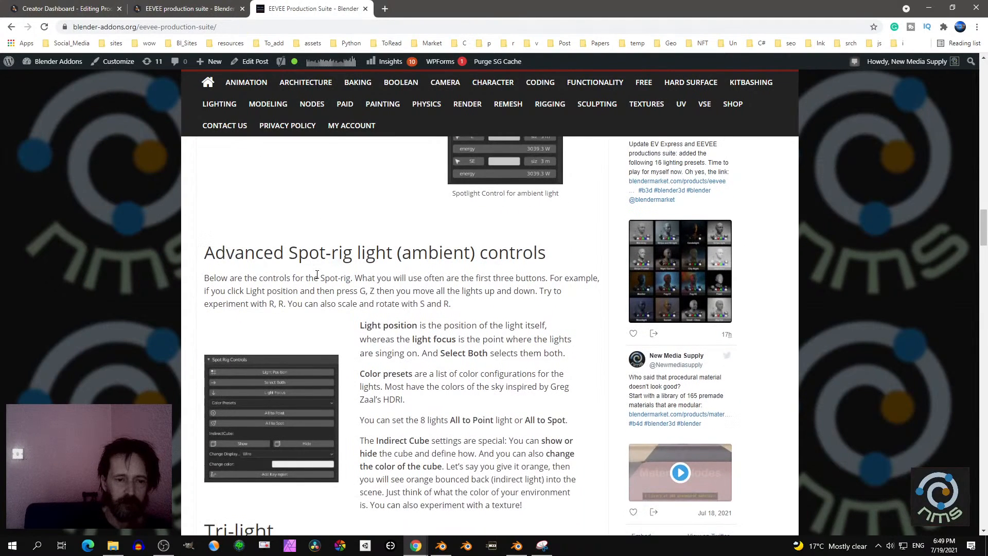
{"action": "scroll", "coordinate": [317, 275], "scroll_direction": "down", "scroll_amount": 2}
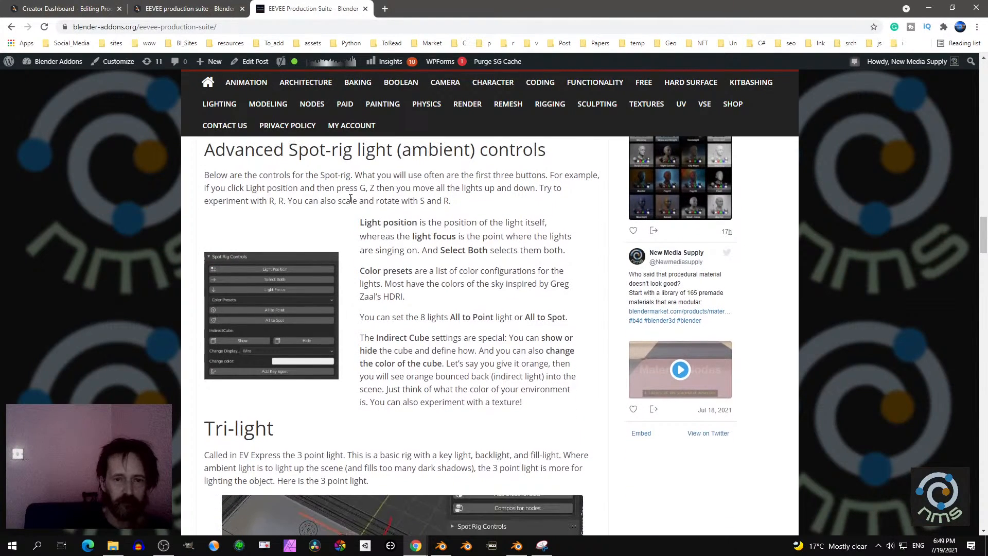
{"action": "scroll", "coordinate": [350, 199], "scroll_direction": "up", "scroll_amount": 1}
{"action": "left_click_drag", "start_coordinate": [297, 200], "coordinate": [488, 199]}
{"action": "scroll", "coordinate": [427, 283], "scroll_direction": "down", "scroll_amount": 1}
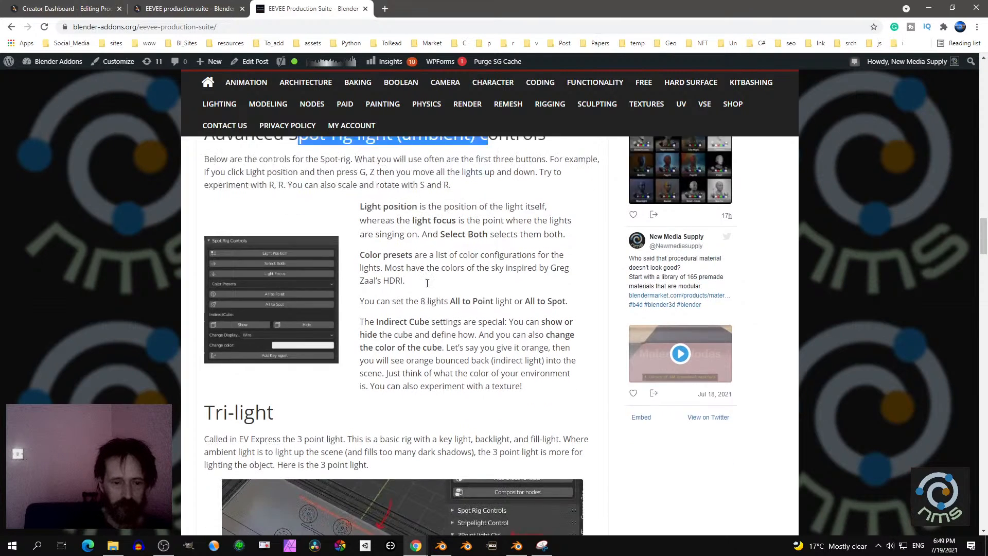
{"action": "scroll", "coordinate": [427, 283], "scroll_direction": "down", "scroll_amount": 1}
{"action": "left_click_drag", "start_coordinate": [216, 342], "coordinate": [274, 342]}
{"action": "scroll", "coordinate": [274, 340], "scroll_direction": "down", "scroll_amount": 1}
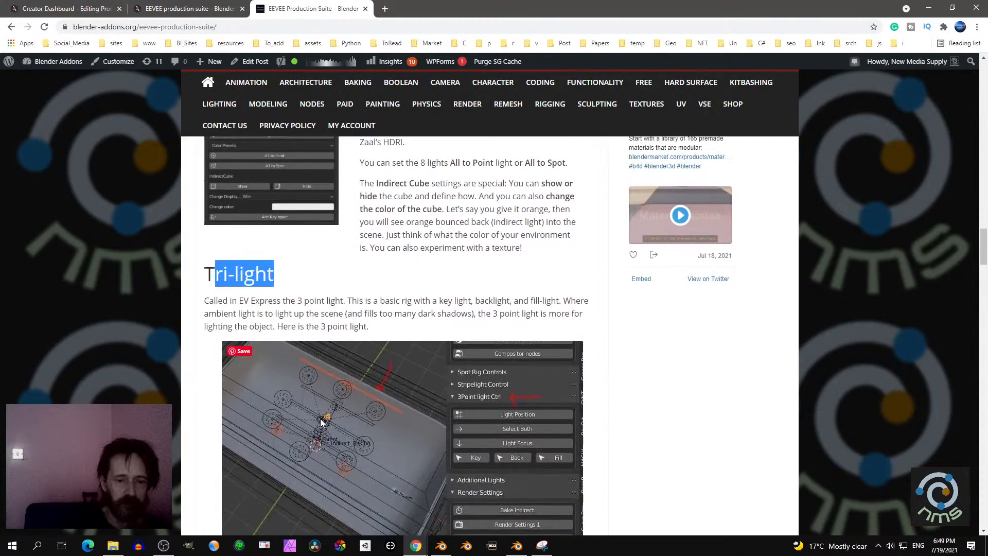
{"action": "scroll", "coordinate": [360, 383], "scroll_direction": "down", "scroll_amount": 4}
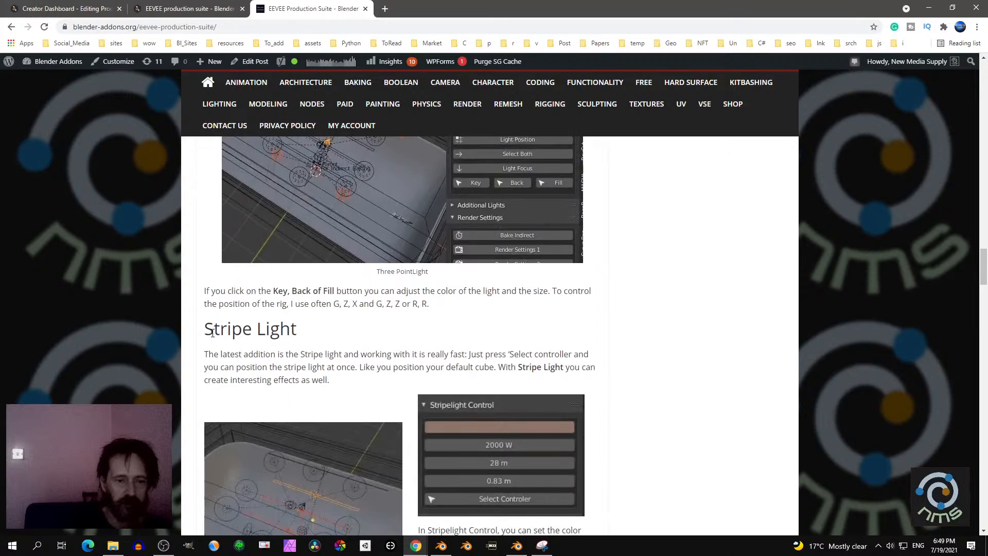
- Read the article's Stripe Light, additional lights and Render Settings sections, highlighting the Stripe Light heading
{"action": "left_click_drag", "start_coordinate": [212, 333], "coordinate": [301, 330]}
{"action": "scroll", "coordinate": [351, 333], "scroll_direction": "down", "scroll_amount": 3}
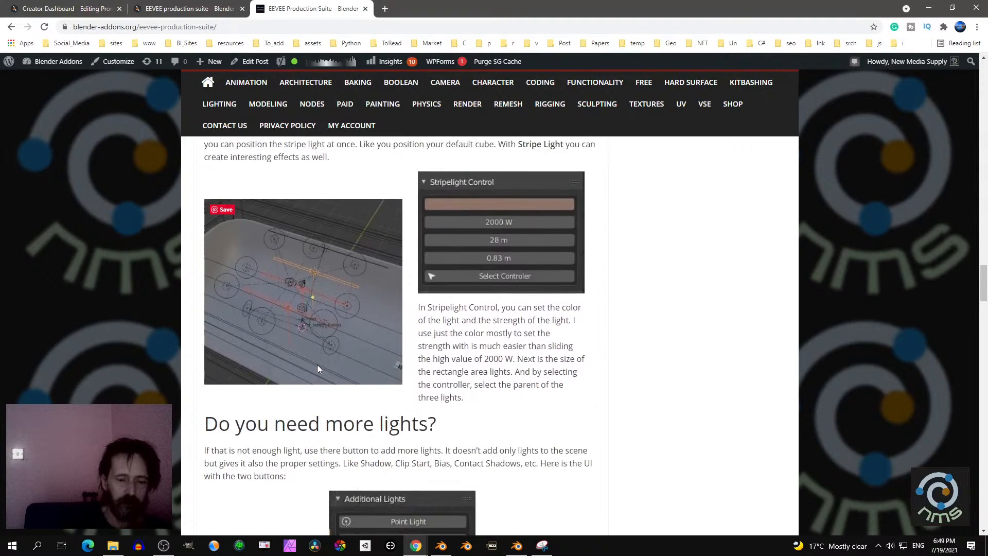
{"action": "scroll", "coordinate": [317, 365], "scroll_direction": "down", "scroll_amount": 3}
{"action": "scroll", "coordinate": [347, 293], "scroll_direction": "down", "scroll_amount": 1}
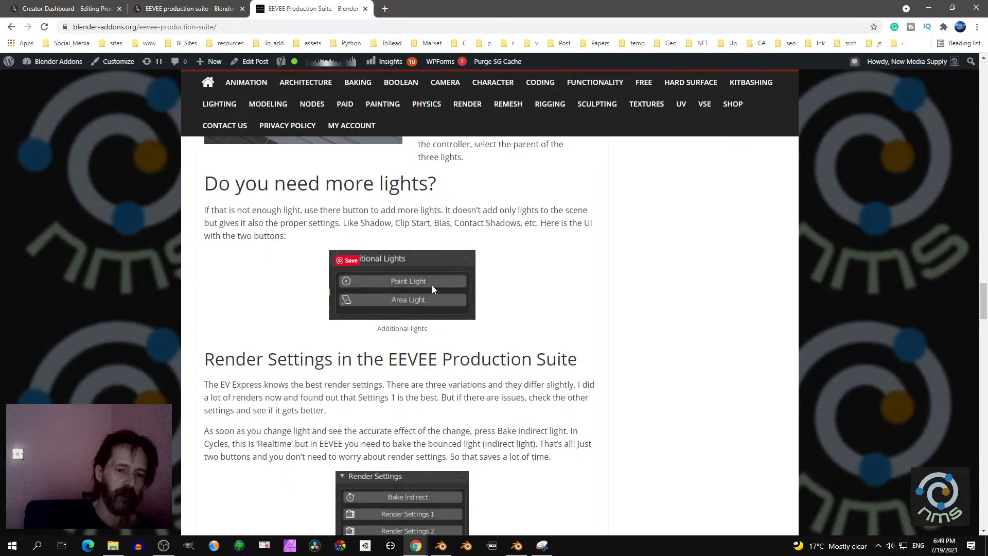
{"action": "scroll", "coordinate": [432, 289], "scroll_direction": "down", "scroll_amount": 1}
{"action": "scroll", "coordinate": [432, 289], "scroll_direction": "down", "scroll_amount": 3}
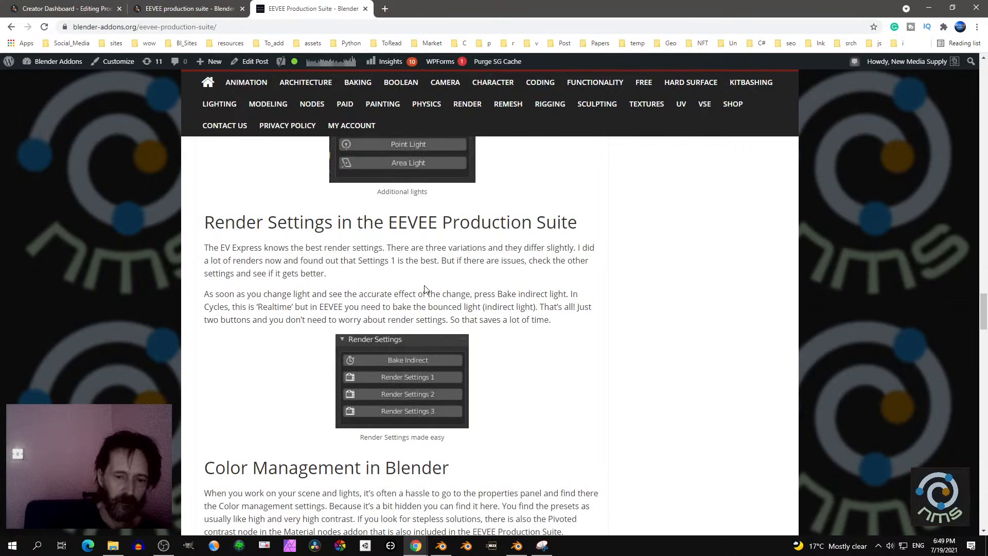
{"action": "scroll", "coordinate": [424, 285], "scroll_direction": "down", "scroll_amount": 1}
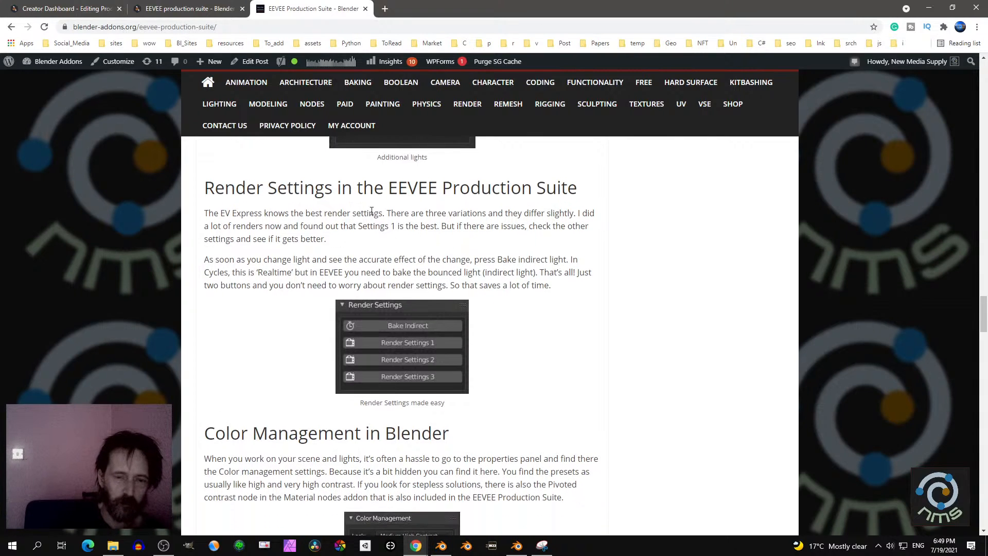
{"action": "scroll", "coordinate": [432, 273], "scroll_direction": "up", "scroll_amount": 3}
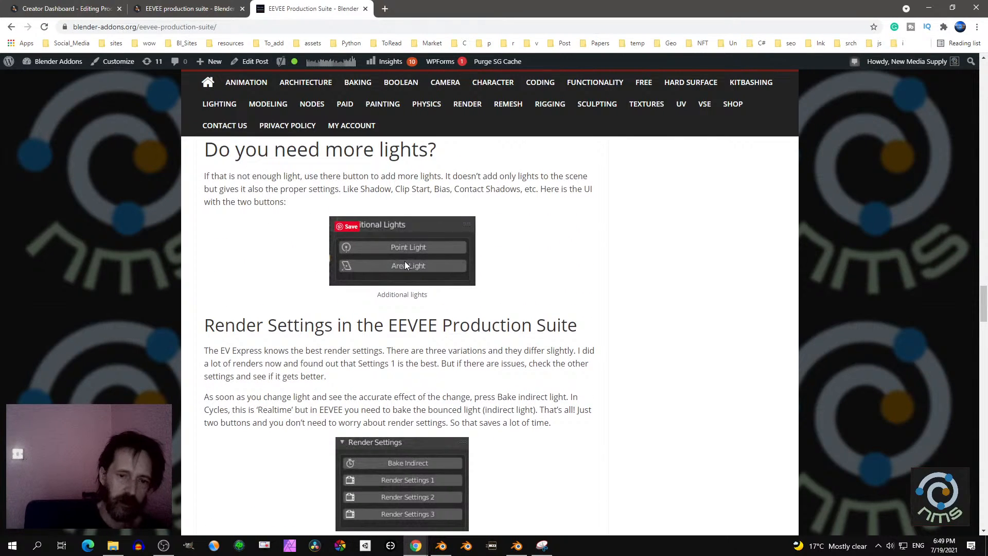
{"action": "scroll", "coordinate": [401, 257], "scroll_direction": "down", "scroll_amount": 1}
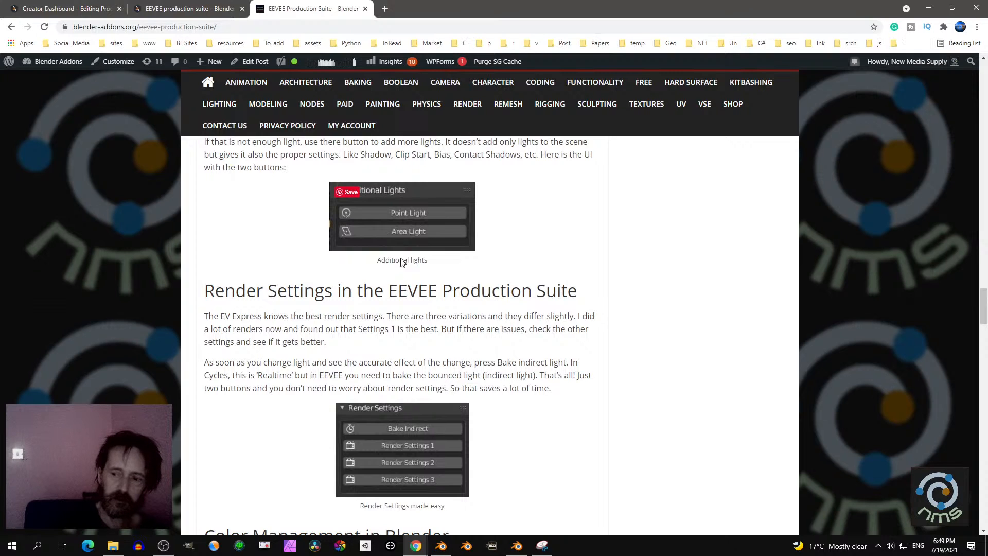
{"action": "scroll", "coordinate": [389, 260], "scroll_direction": "down", "scroll_amount": 1}
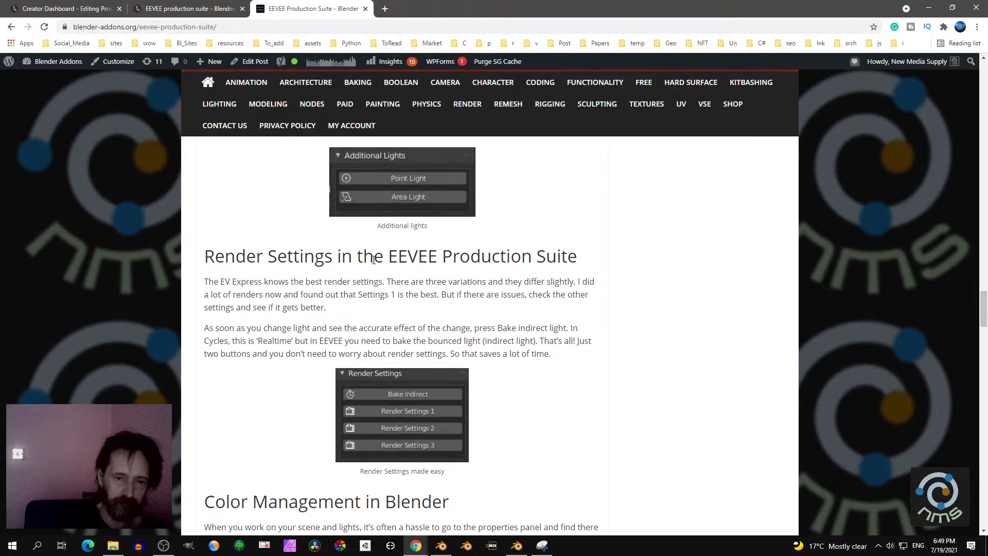
{"action": "scroll", "coordinate": [373, 259], "scroll_direction": "down", "scroll_amount": 1}
{"action": "scroll", "coordinate": [343, 234], "scroll_direction": "down", "scroll_amount": 1}
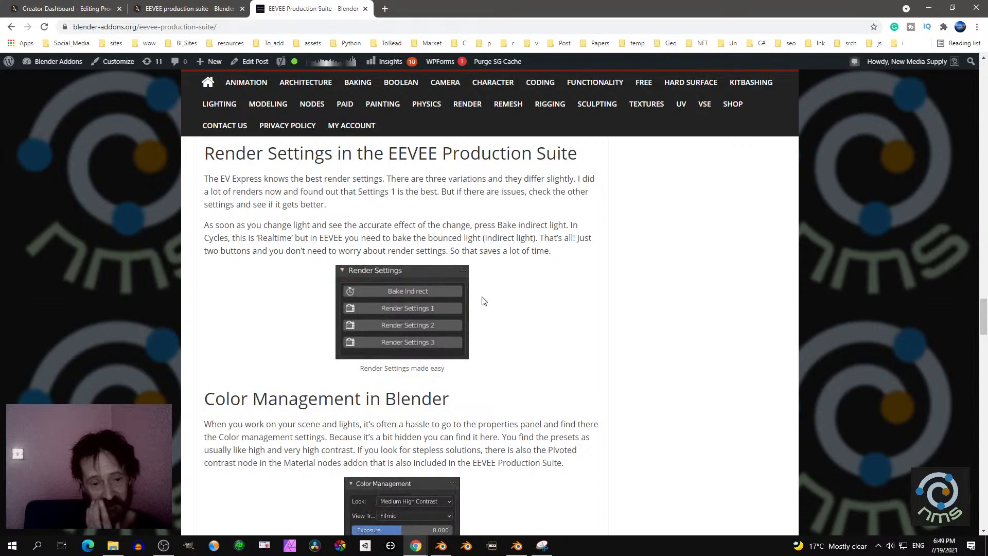
- Read the article's sections on Color Management, the Camera settings and the EV Express documentation
{"action": "scroll", "coordinate": [483, 300], "scroll_direction": "down", "scroll_amount": 3}
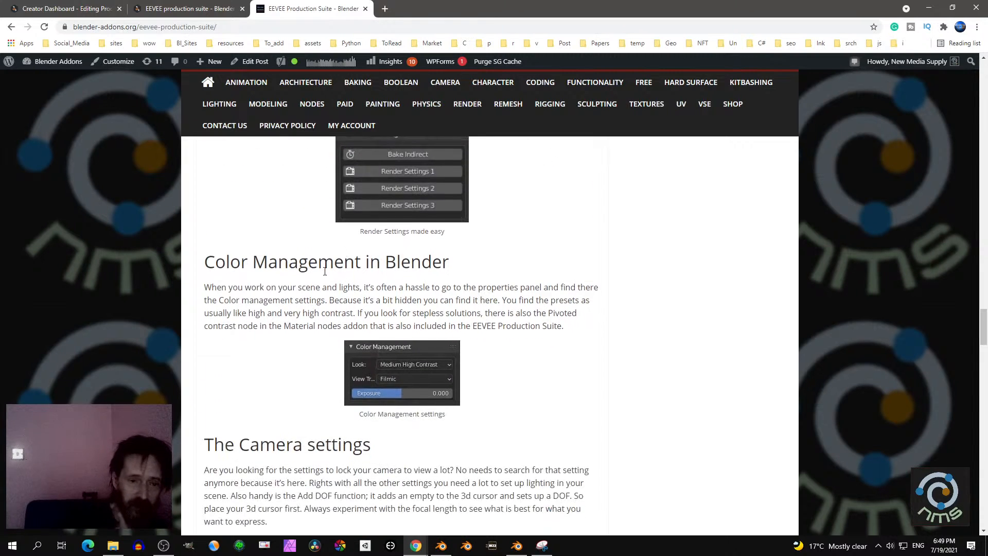
{"action": "scroll", "coordinate": [422, 288], "scroll_direction": "down", "scroll_amount": 1}
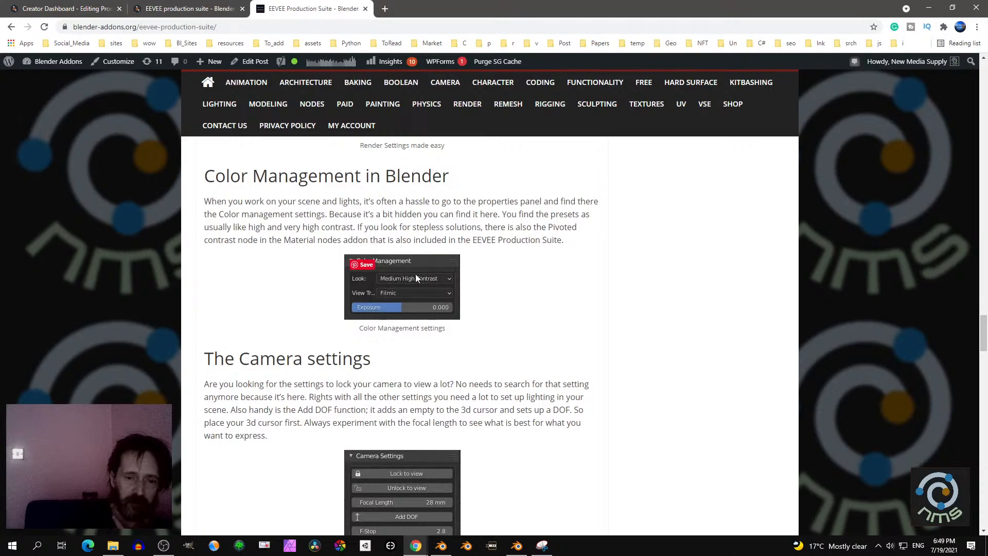
{"action": "scroll", "coordinate": [406, 260], "scroll_direction": "down", "scroll_amount": 1}
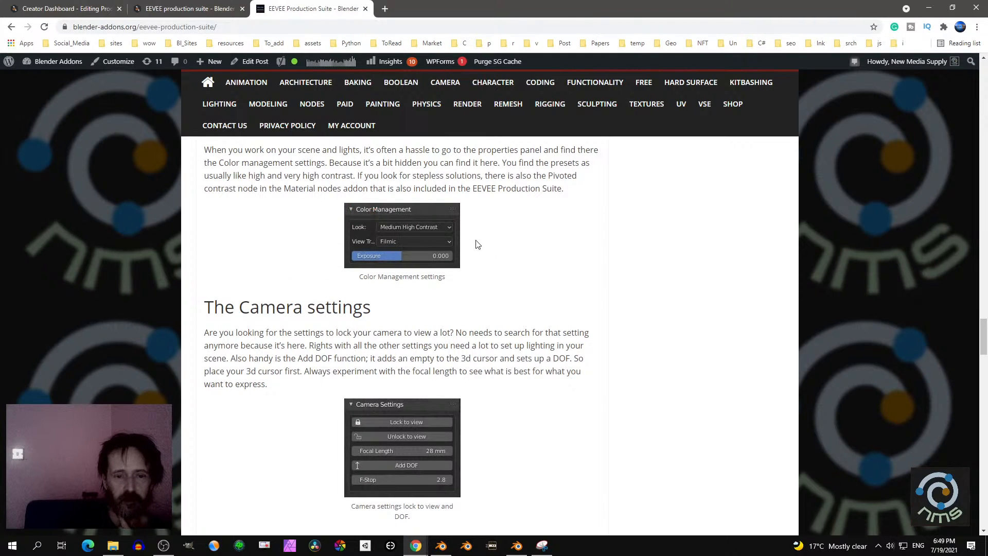
{"action": "scroll", "coordinate": [453, 247], "scroll_direction": "up", "scroll_amount": 1}
{"action": "scroll", "coordinate": [453, 274], "scroll_direction": "down", "scroll_amount": 2}
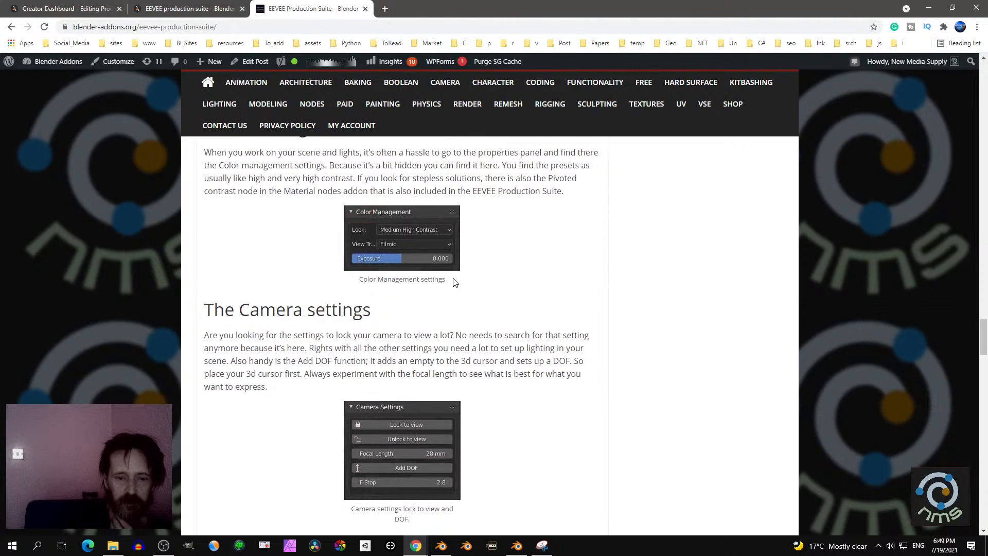
{"action": "scroll", "coordinate": [386, 284], "scroll_direction": "down", "scroll_amount": 1}
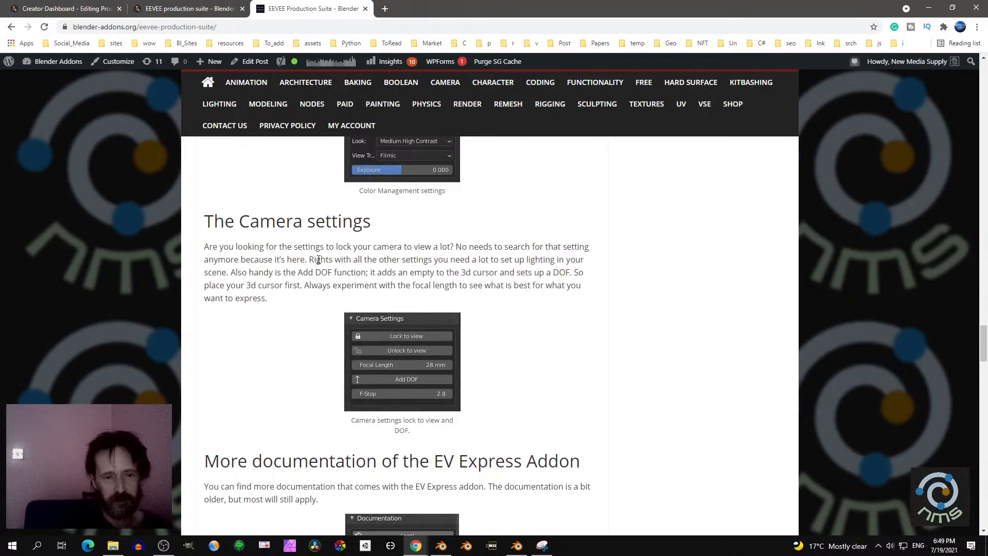
{"action": "scroll", "coordinate": [438, 270], "scroll_direction": "down", "scroll_amount": 1}
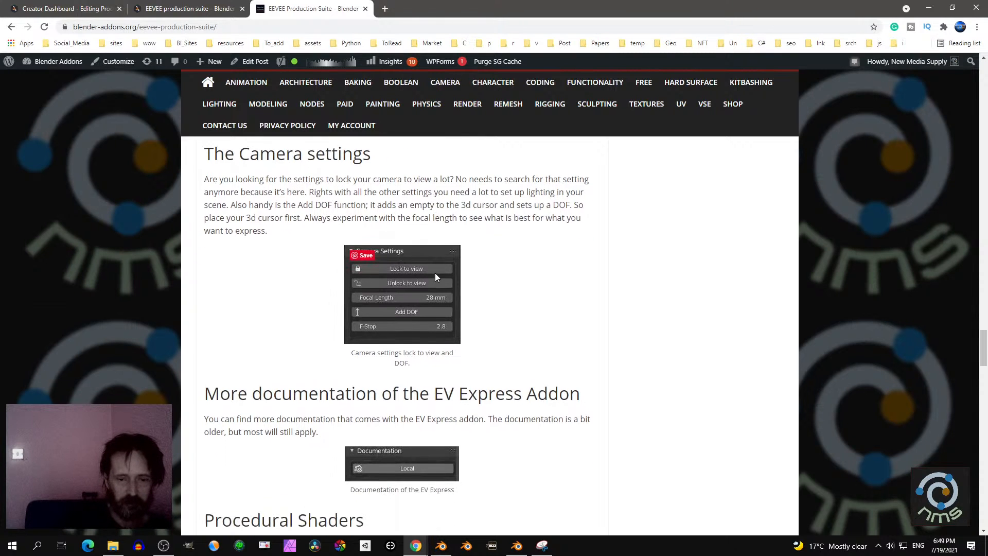
{"action": "scroll", "coordinate": [425, 282], "scroll_direction": "down", "scroll_amount": 1}
- Read the article from Procedural Shaders through the Material Nodes addon comparison to the list of suite contents and the render gallery
{"action": "scroll", "coordinate": [427, 286], "scroll_direction": "down", "scroll_amount": 4}
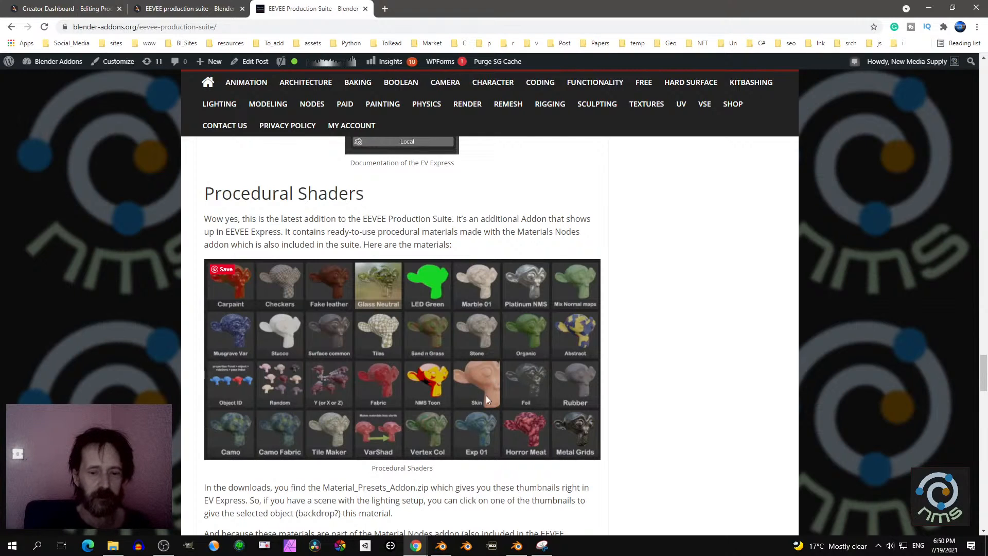
{"action": "scroll", "coordinate": [489, 375], "scroll_direction": "down", "scroll_amount": 4}
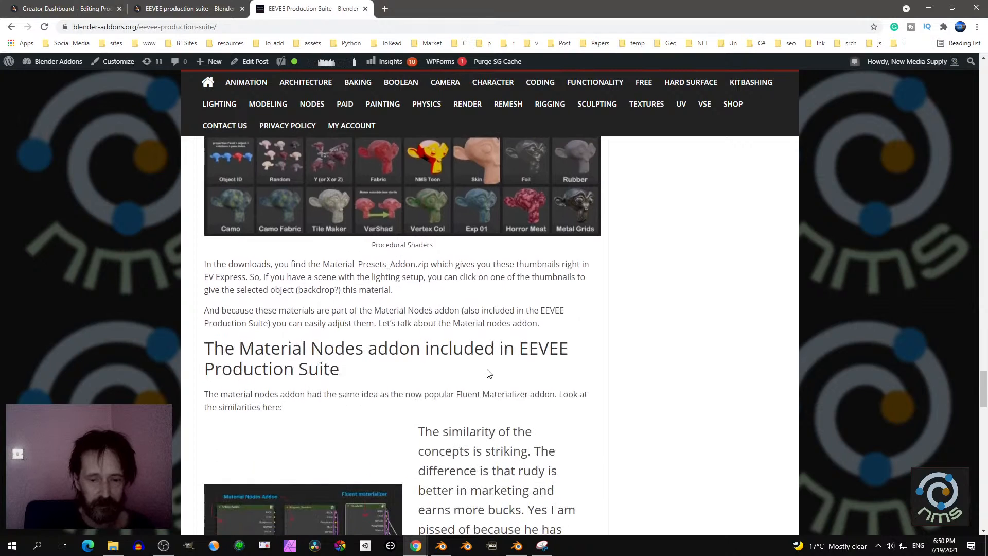
{"action": "scroll", "coordinate": [489, 374], "scroll_direction": "down", "scroll_amount": 4}
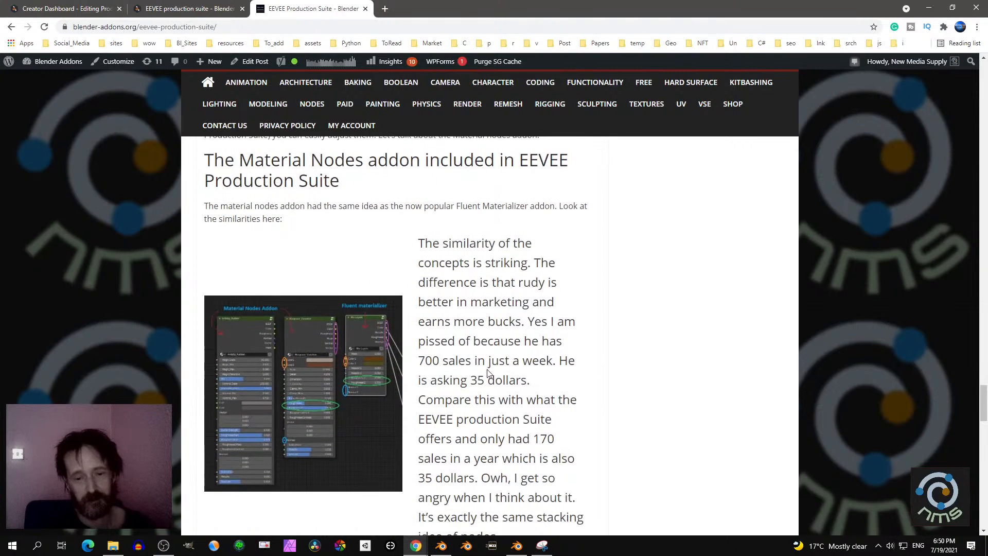
{"action": "scroll", "coordinate": [489, 374], "scroll_direction": "down", "scroll_amount": 1}
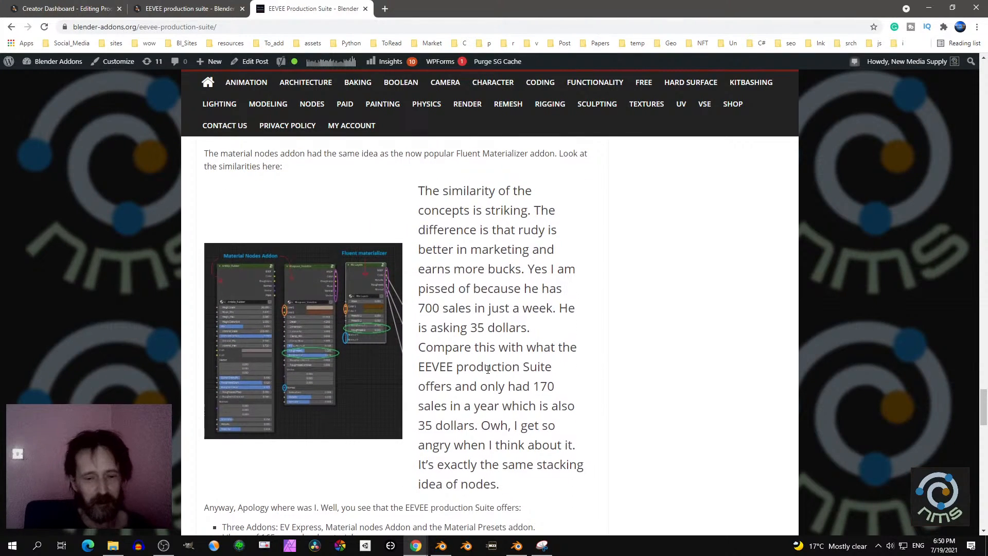
{"action": "scroll", "coordinate": [488, 369], "scroll_direction": "down", "scroll_amount": 1}
{"action": "scroll", "coordinate": [487, 360], "scroll_direction": "down", "scroll_amount": 6}
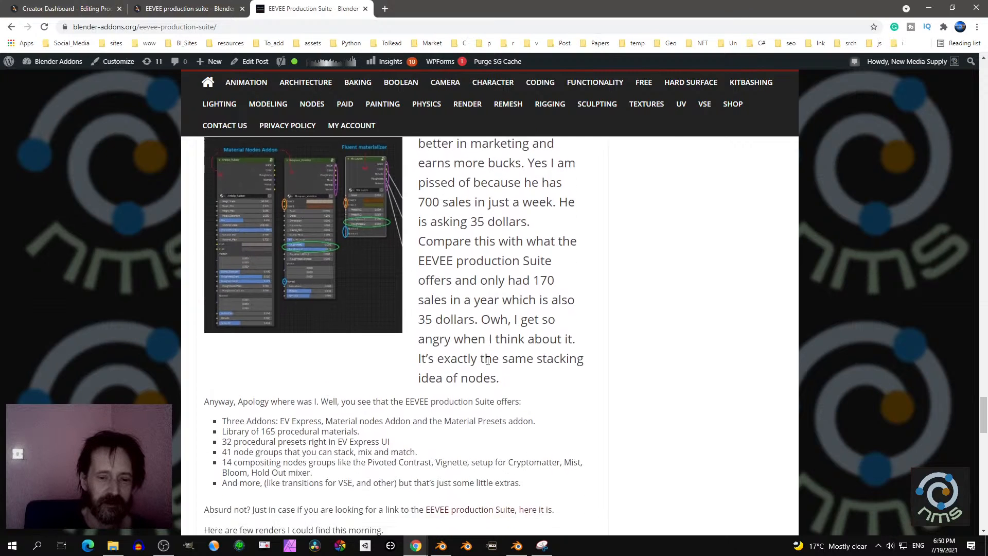
{"action": "scroll", "coordinate": [486, 359], "scroll_direction": "down", "scroll_amount": 5}
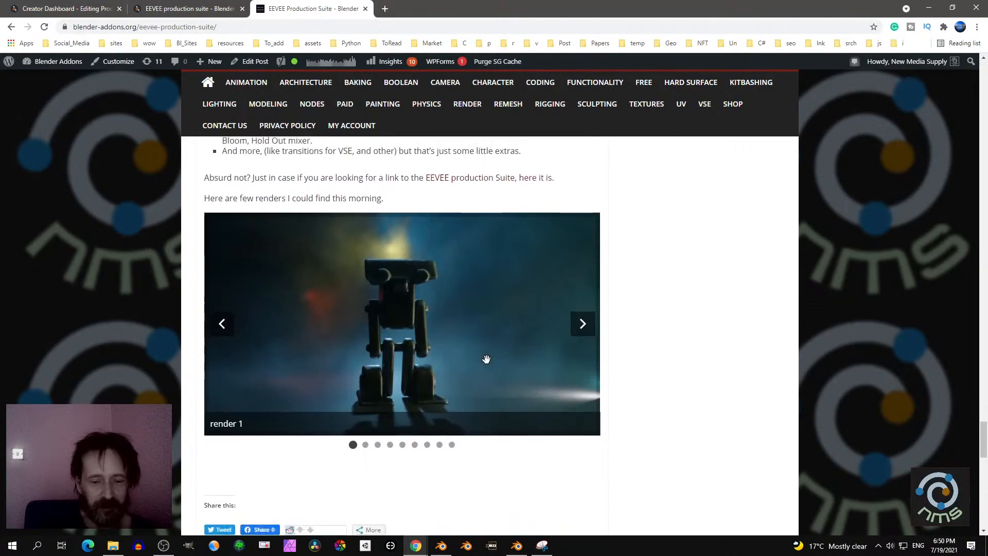
{"action": "scroll", "coordinate": [986, 374], "scroll_direction": "up", "scroll_amount": 3}
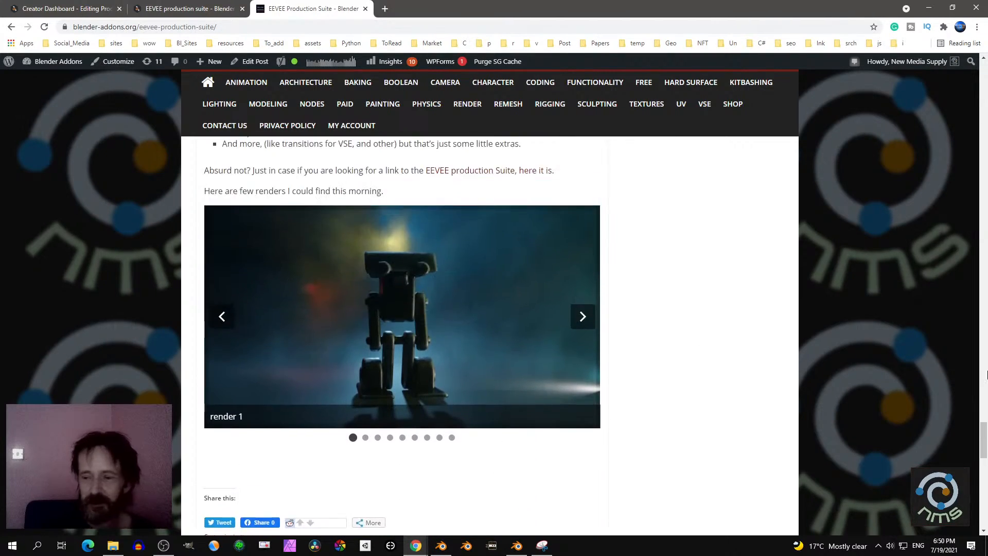
{"action": "left_click_drag", "start_coordinate": [983, 437], "coordinate": [984, 166]}
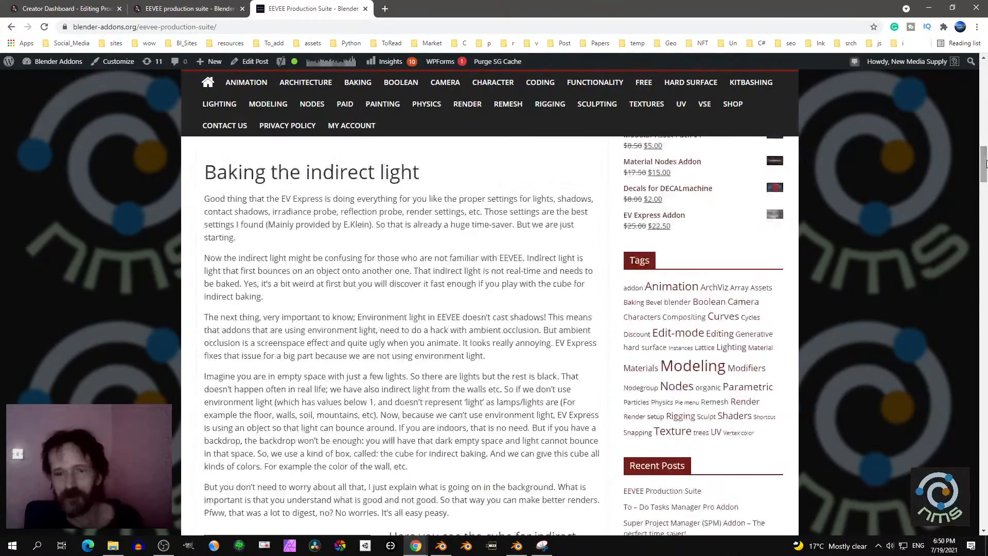
- Return to the Blender Market page of Eevee Production Suite and examine its description, sales and rating details
{"action": "left_click", "coordinate": [188, 8]}
{"action": "scroll", "coordinate": [341, 198], "scroll_direction": "down", "scroll_amount": 2}
{"action": "scroll", "coordinate": [294, 175], "scroll_direction": "up", "scroll_amount": 1}
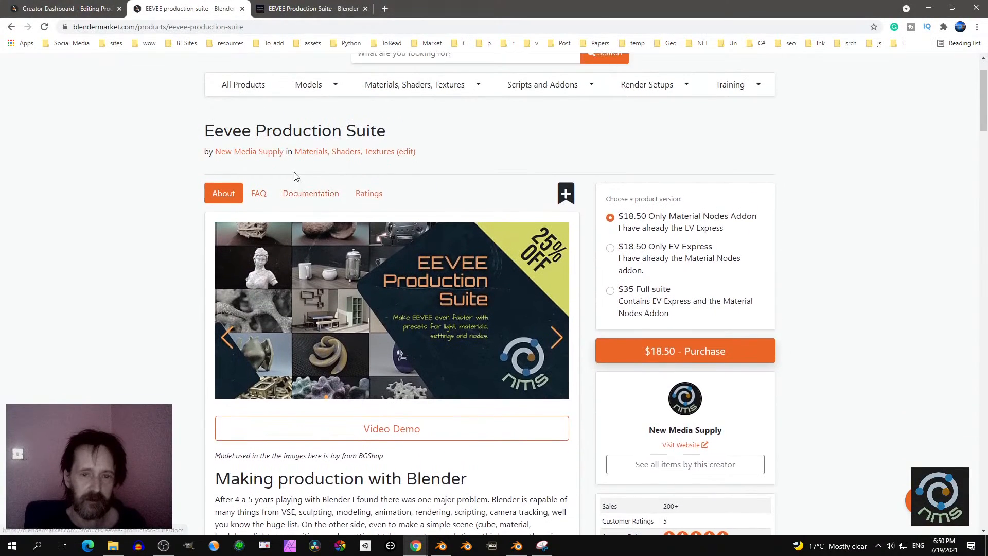
{"action": "scroll", "coordinate": [322, 183], "scroll_direction": "down", "scroll_amount": 2}
{"action": "scroll", "coordinate": [322, 183], "scroll_direction": "down", "scroll_amount": 7}
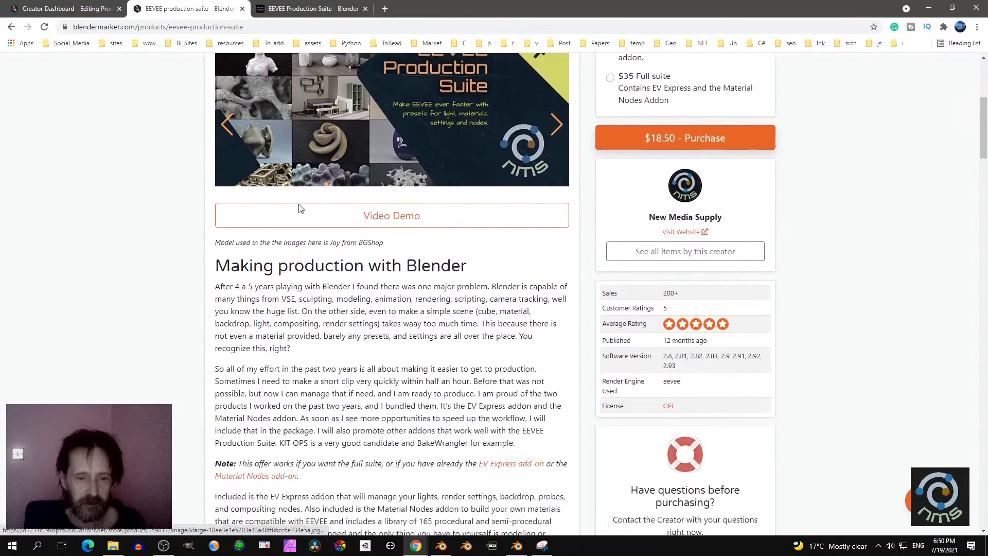
{"action": "scroll", "coordinate": [302, 203], "scroll_direction": "up", "scroll_amount": 3}
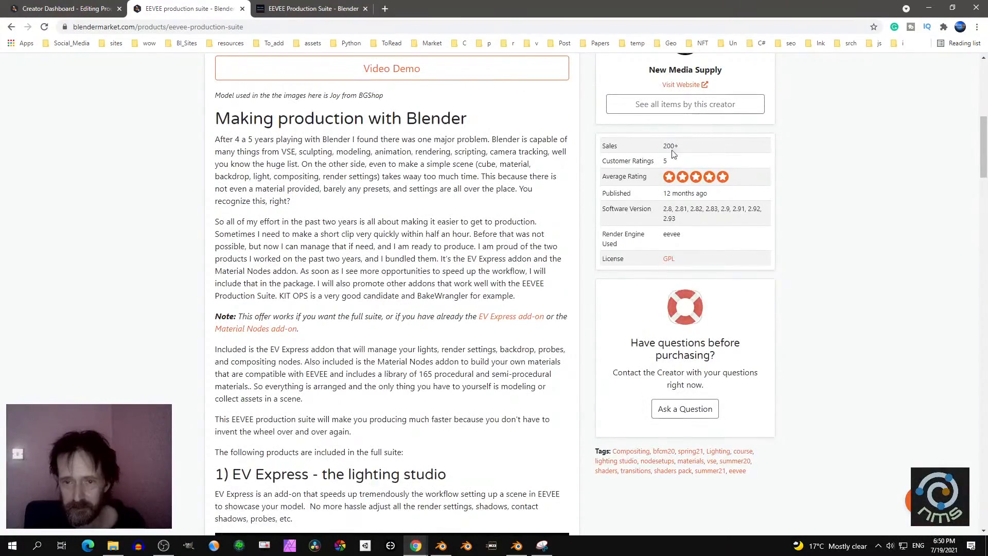
{"action": "scroll", "coordinate": [667, 235], "scroll_direction": "up", "scroll_amount": 4}
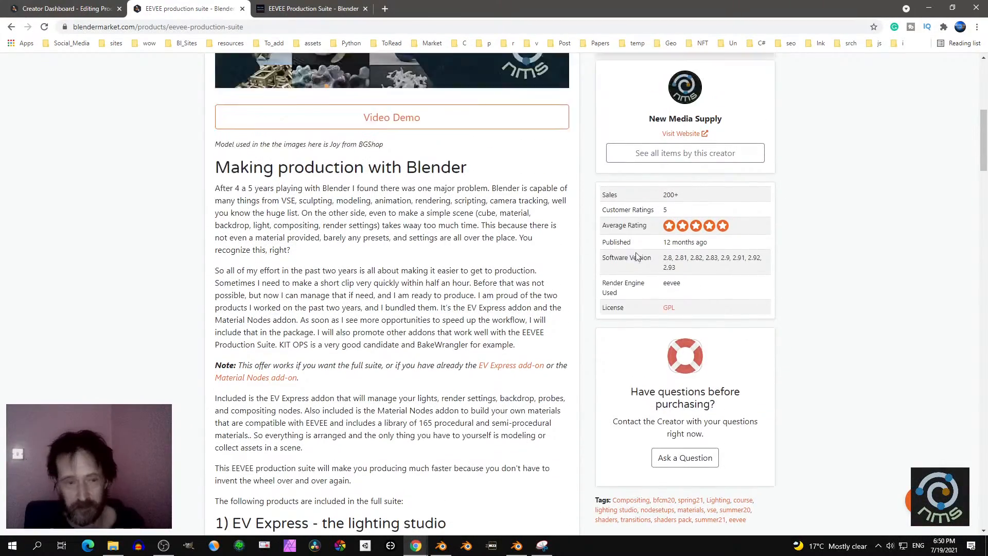
{"action": "left_click", "coordinate": [386, 9]}
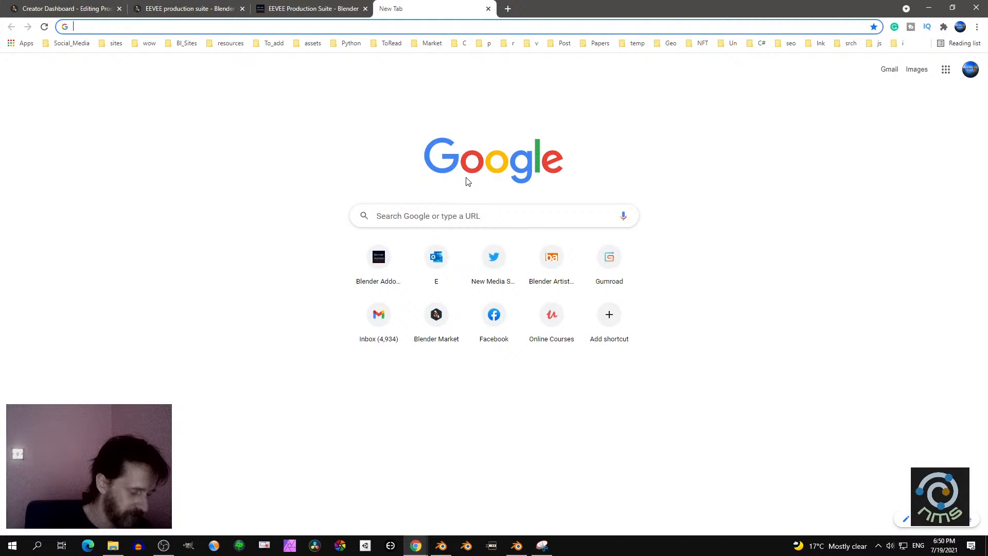
{"action": "left_click", "coordinate": [329, 9]}
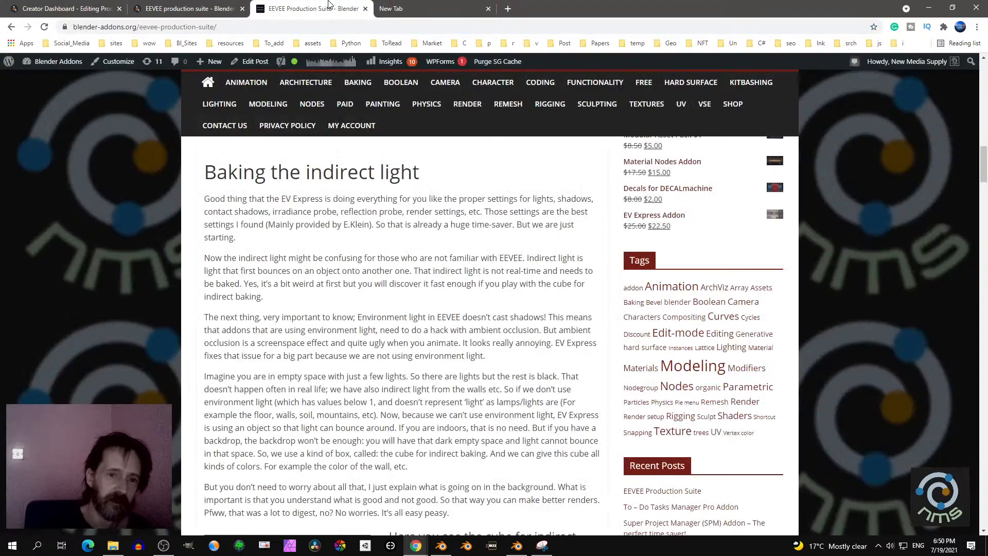
{"action": "scroll", "coordinate": [314, 132], "scroll_direction": "up", "scroll_amount": 2}
- Go from the Eevee Production Suite page to the Blender Market home page and open the Fluent : Materializer product page
{"action": "left_click", "coordinate": [202, 5]}
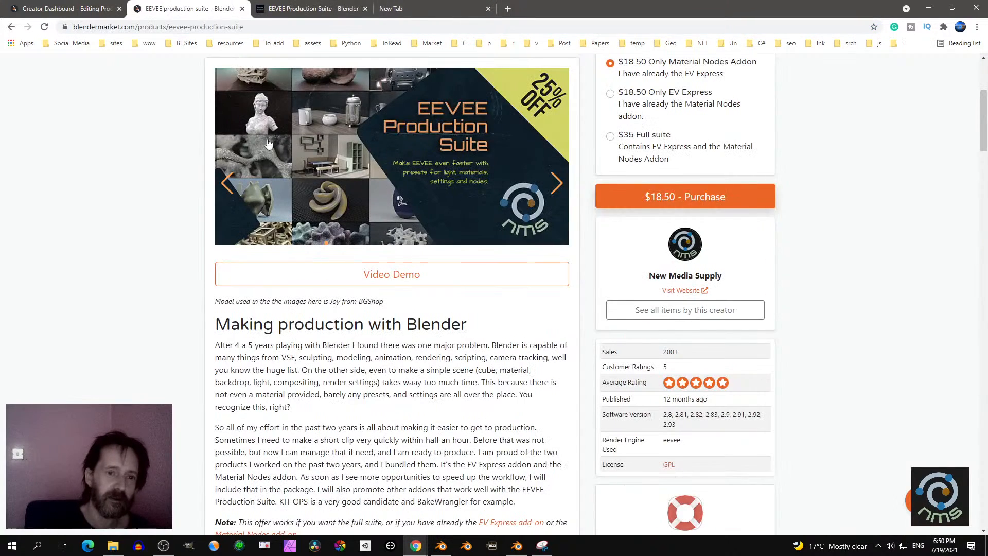
{"action": "scroll", "coordinate": [977, 197], "scroll_direction": "up", "scroll_amount": 5}
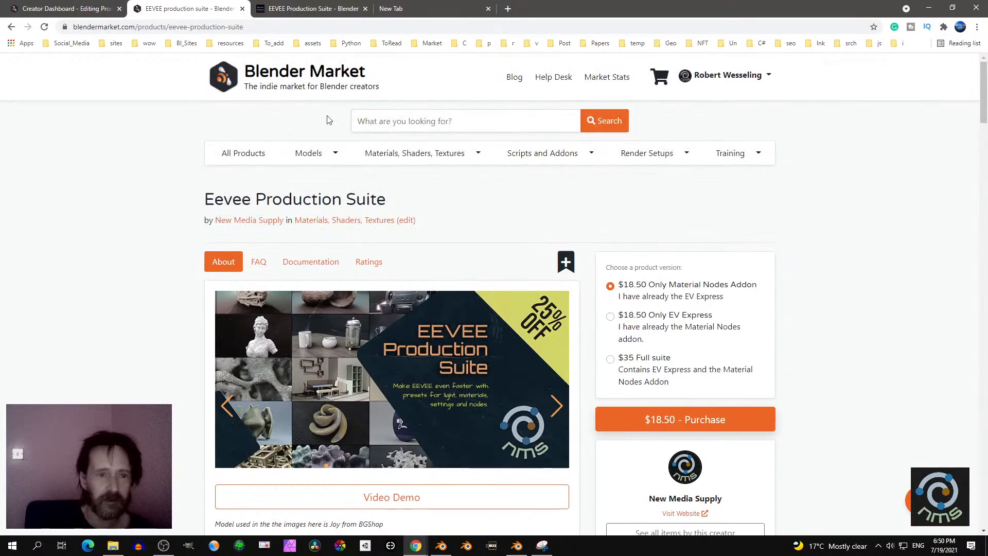
{"action": "left_click", "coordinate": [269, 75]}
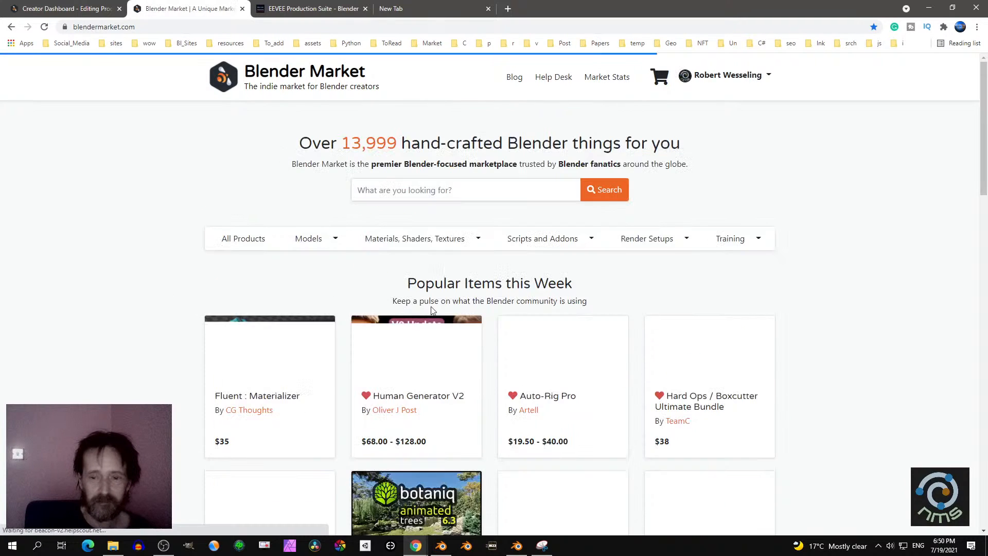
{"action": "left_click", "coordinate": [244, 403]}
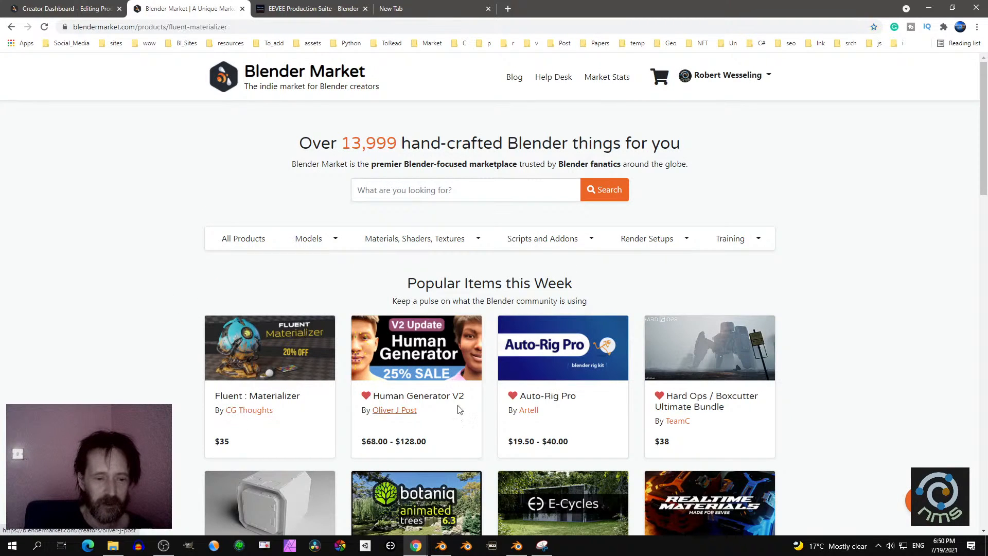
{"action": "scroll", "coordinate": [846, 371], "scroll_direction": "down", "scroll_amount": 1}
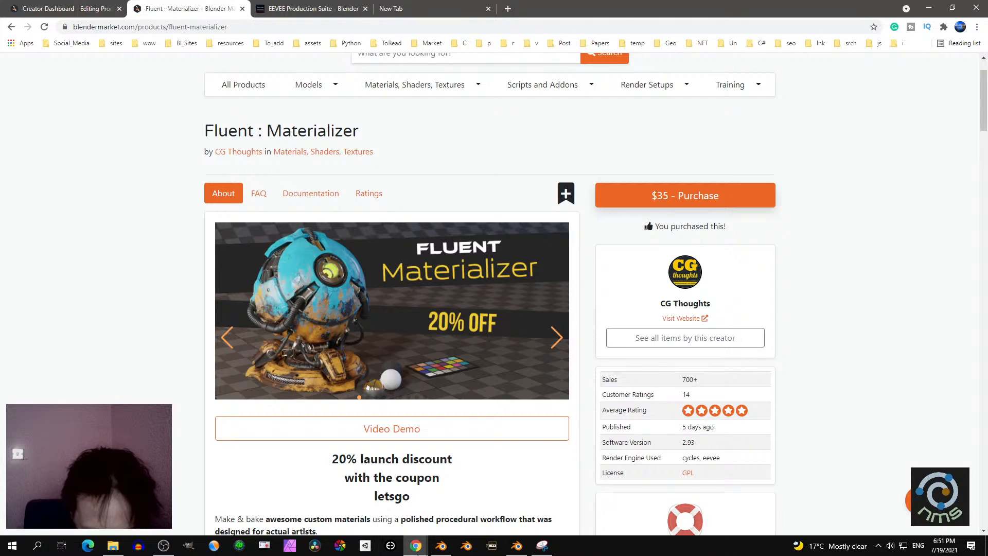
{"action": "mouse_move", "coordinate": [415, 545]}
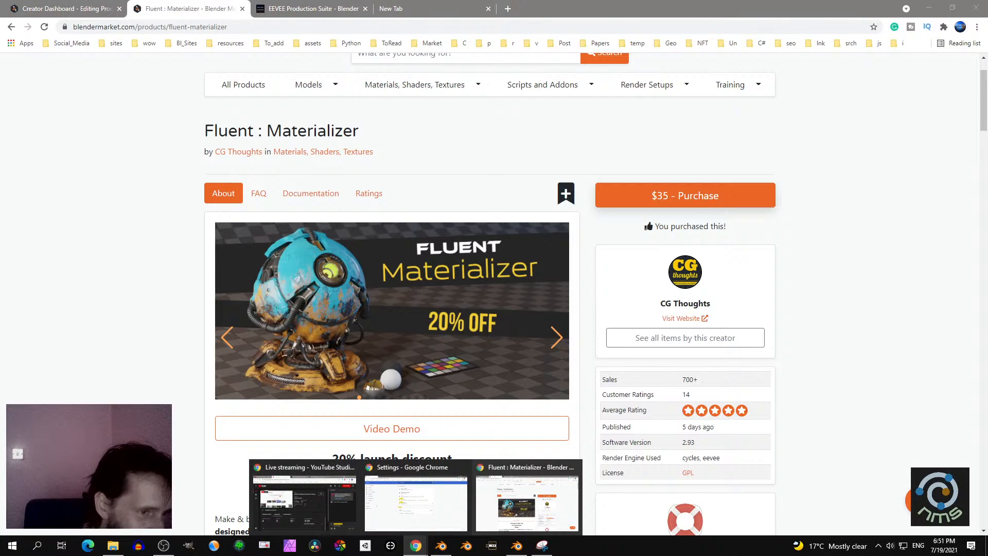